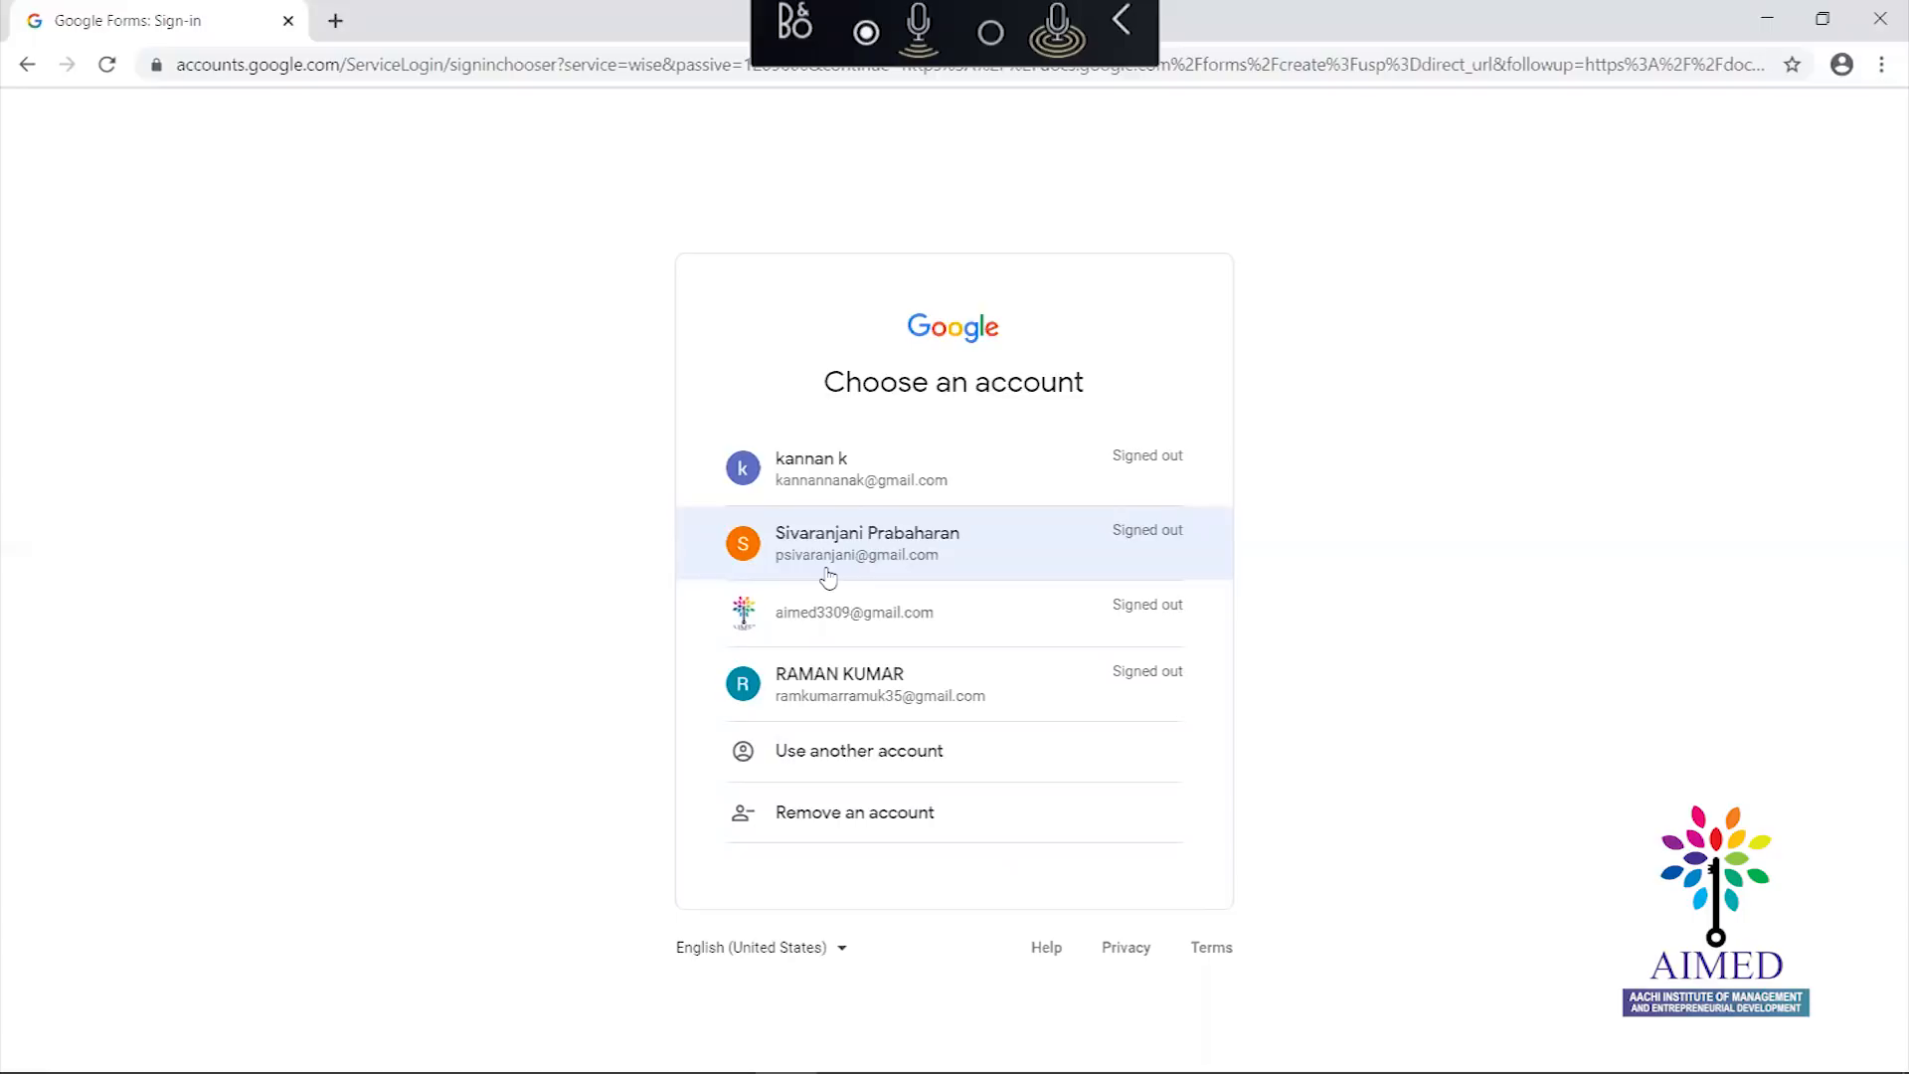
Sign in with the chosen Google account and its password
{"action": "left_click", "coordinate": [828, 576]}
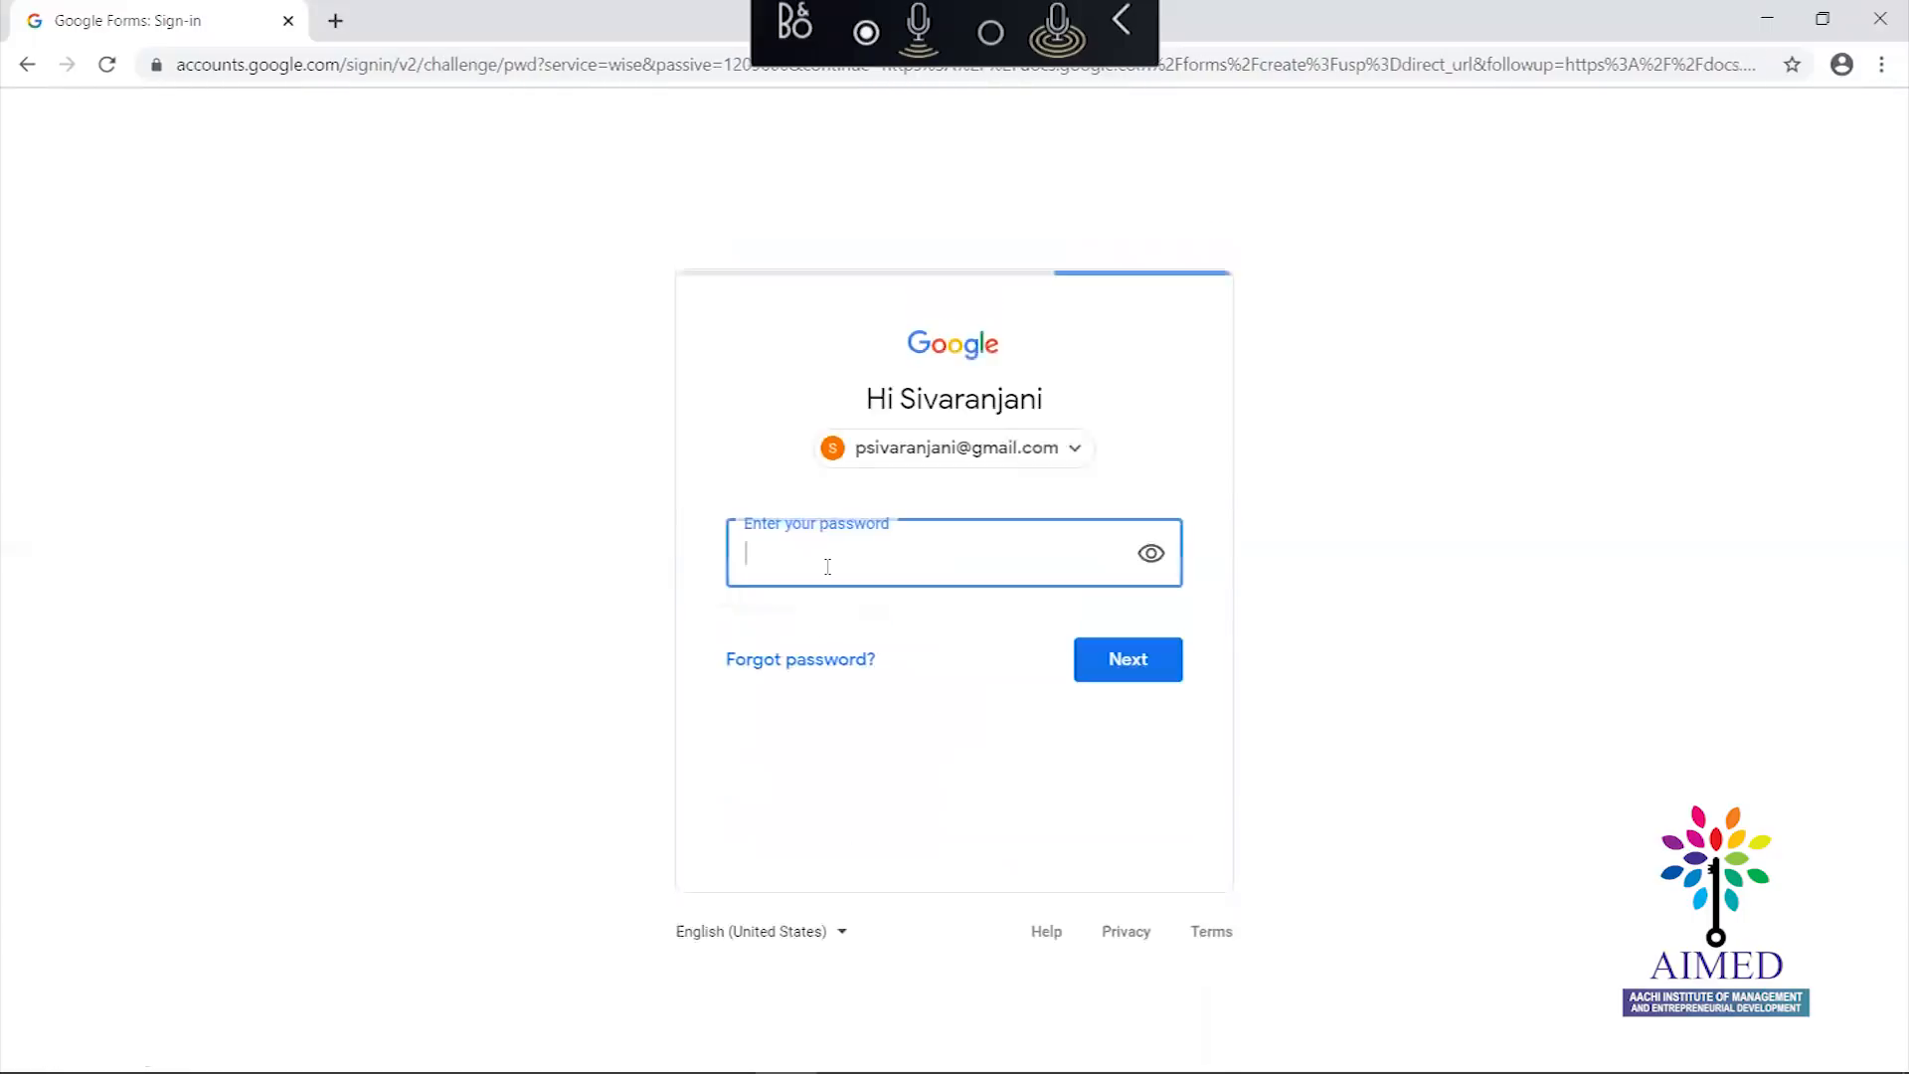
{"action": "type", "text": "••"}
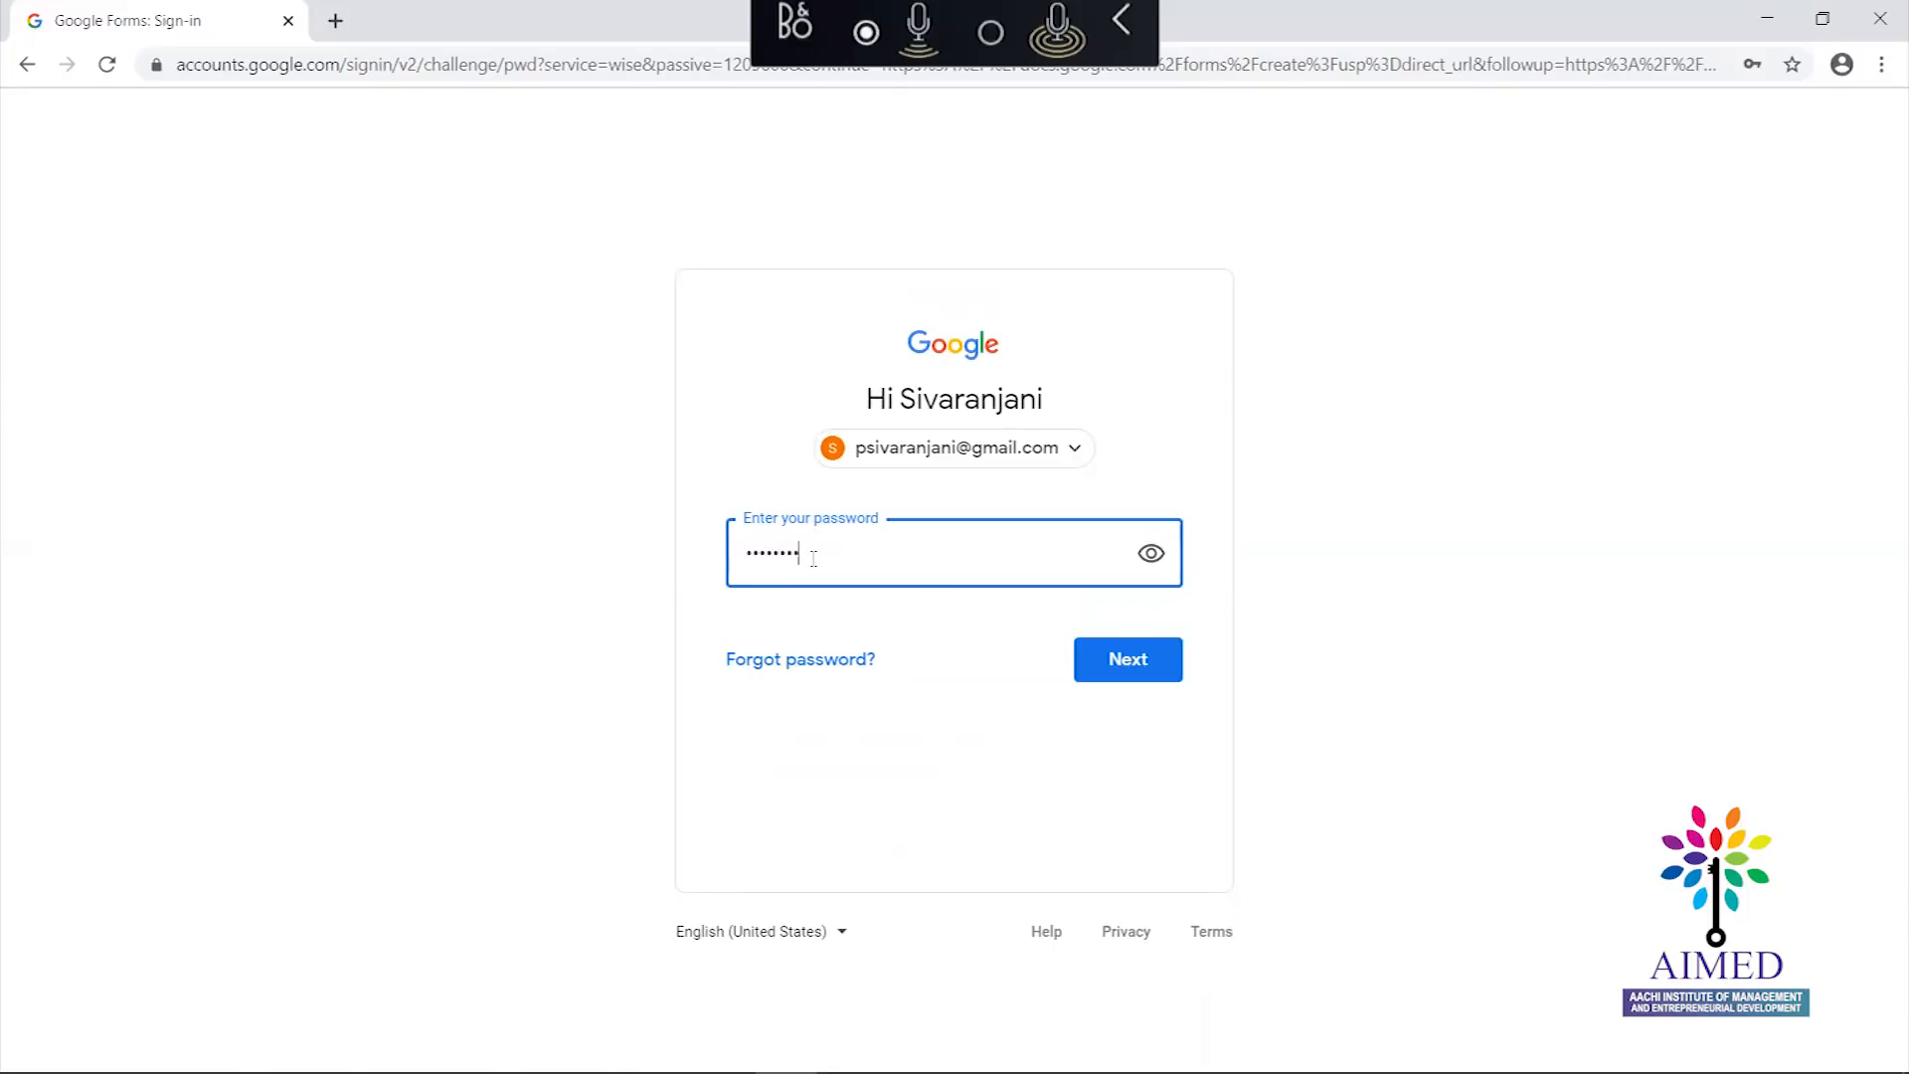
{"action": "left_click", "coordinate": [1129, 669]}
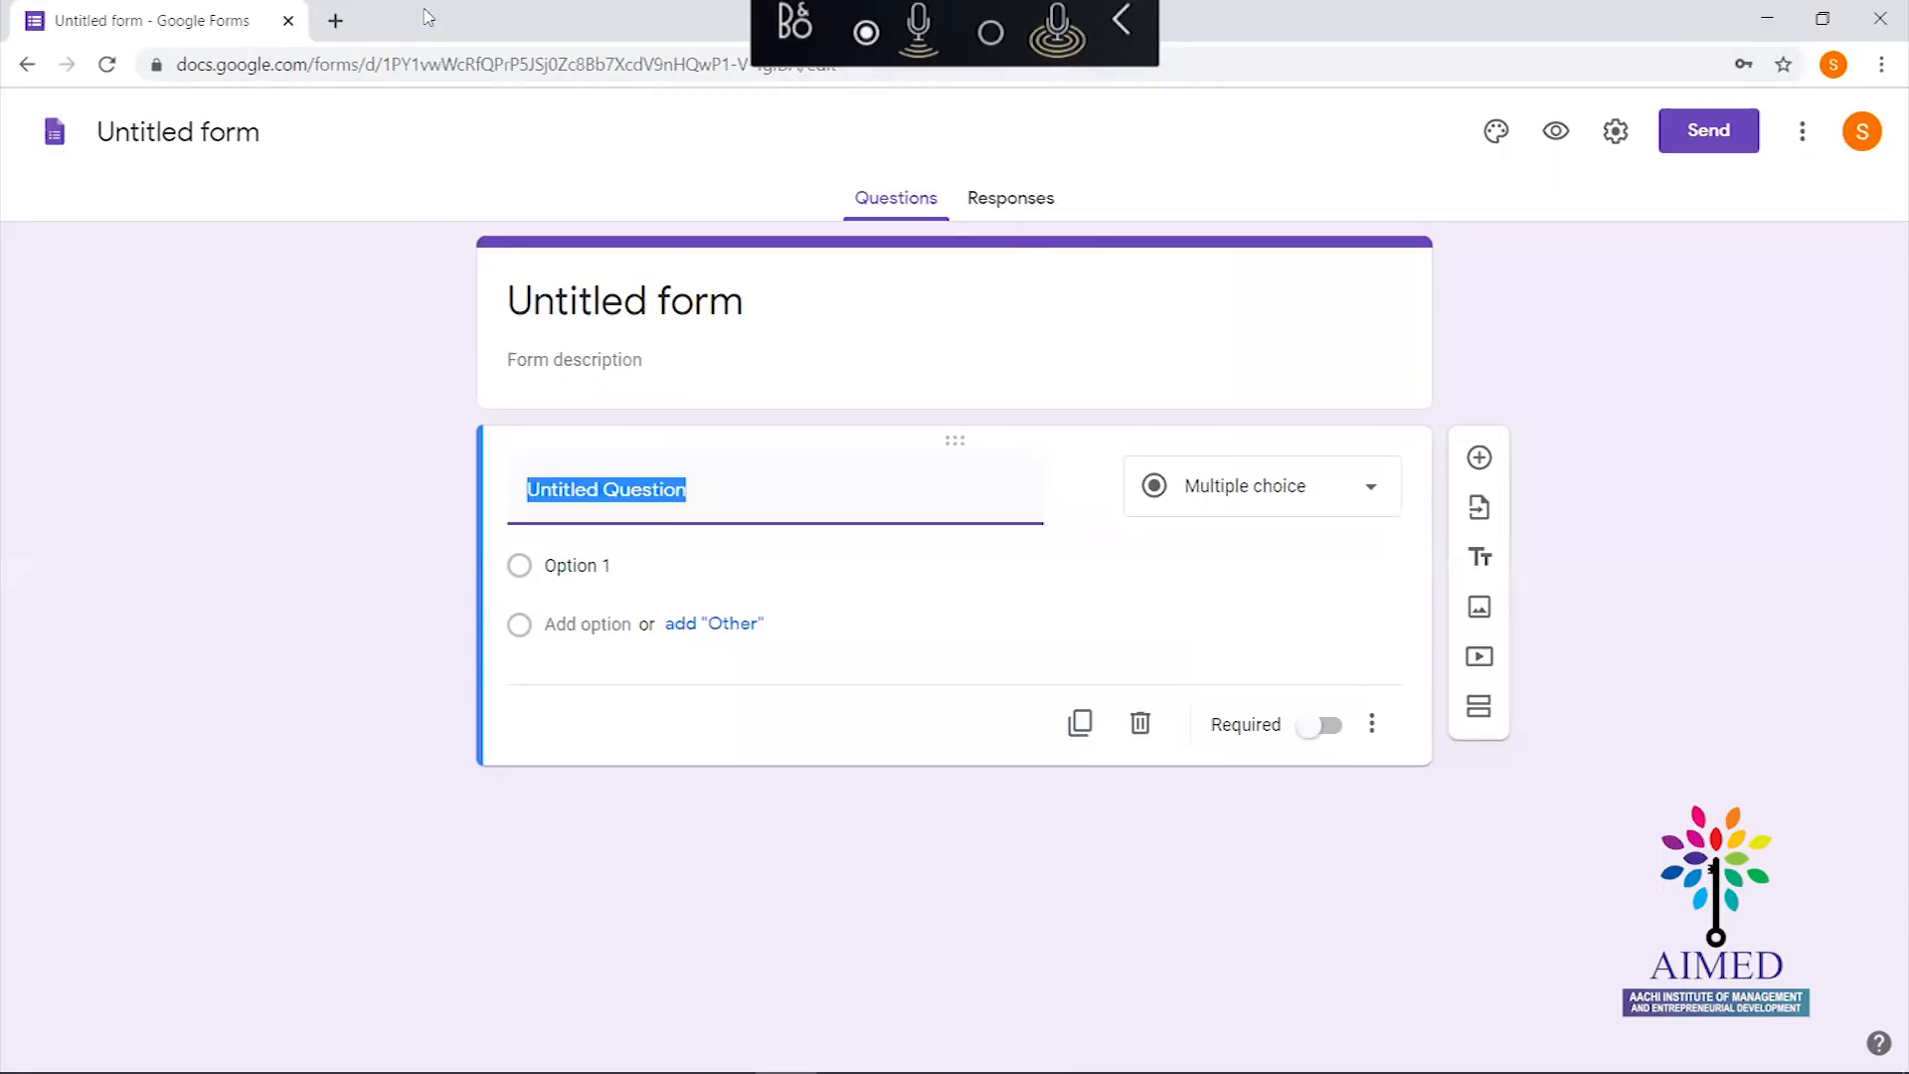
{"action": "left_click", "coordinate": [333, 21]}
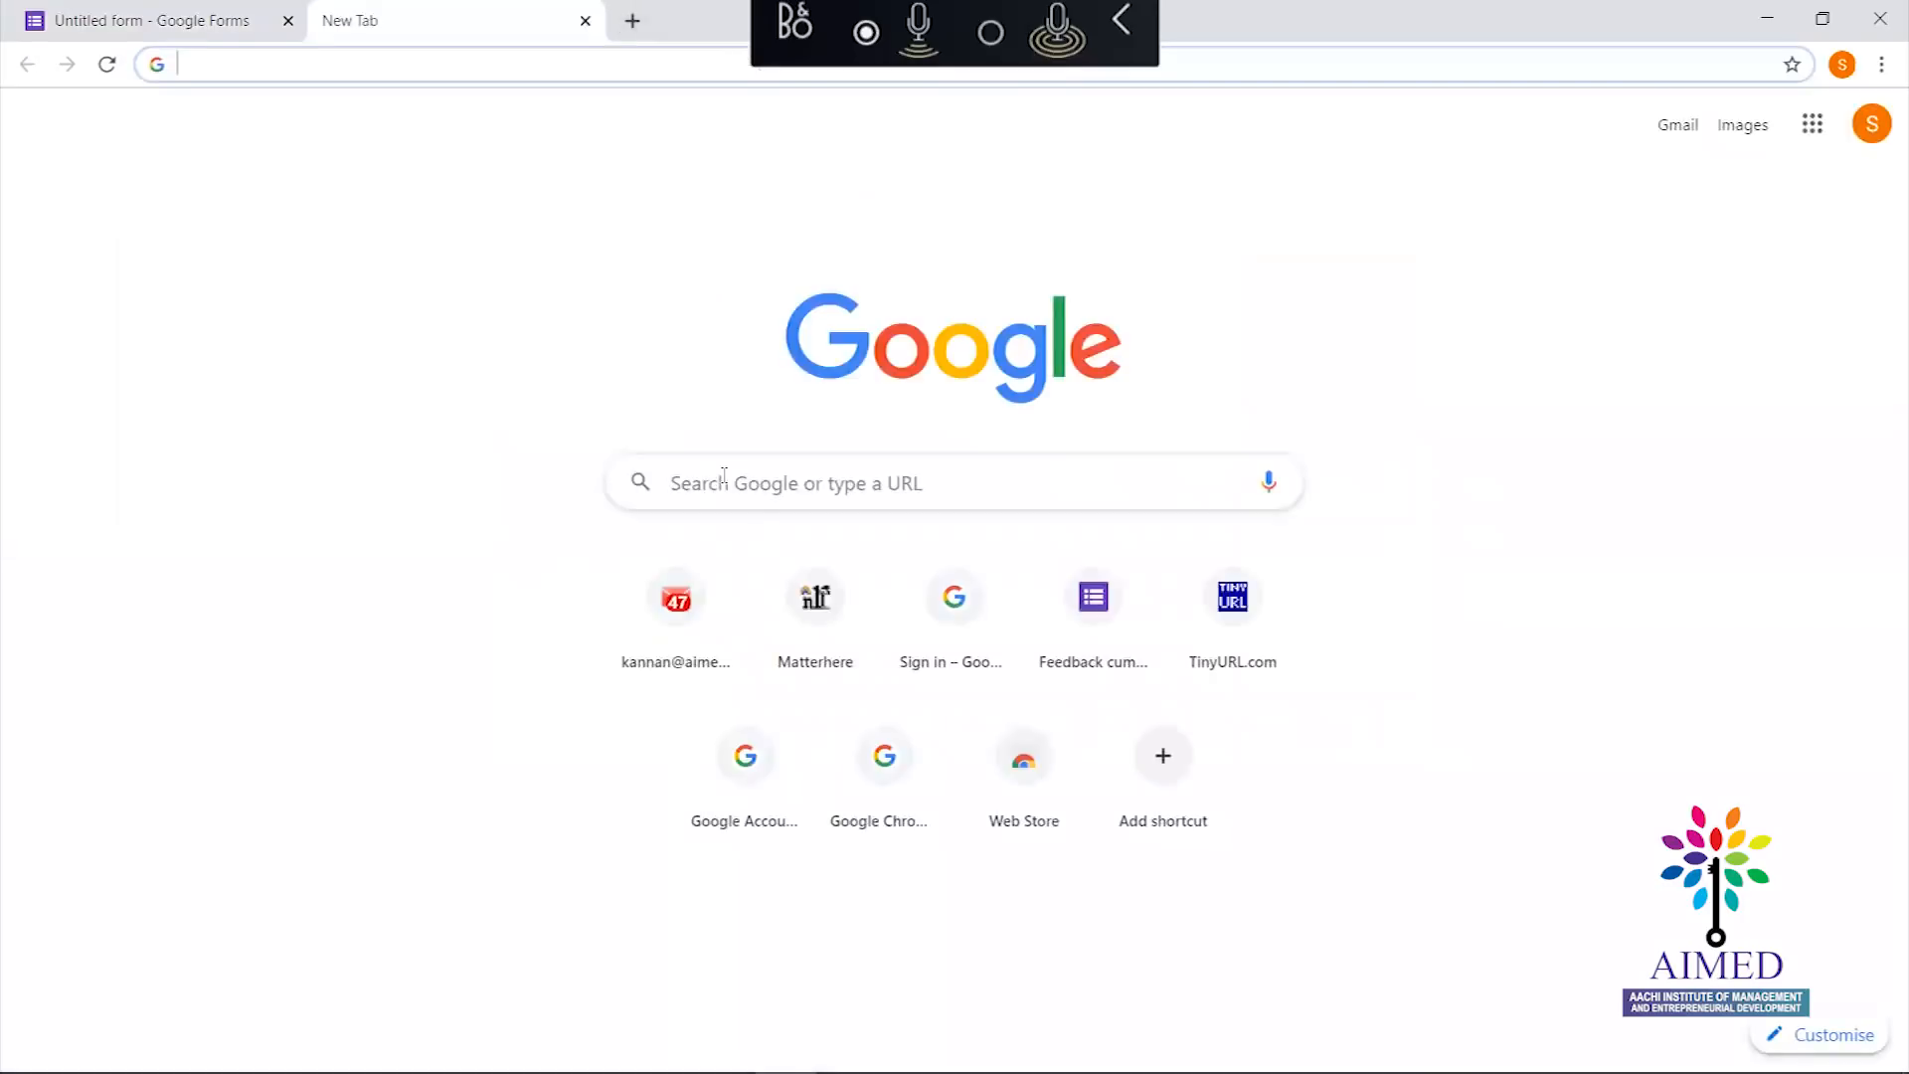
Search Google for 'google forms' and open the Google Forms site from the results
{"action": "left_click", "coordinate": [723, 475]}
{"action": "type", "text": "google fo"}
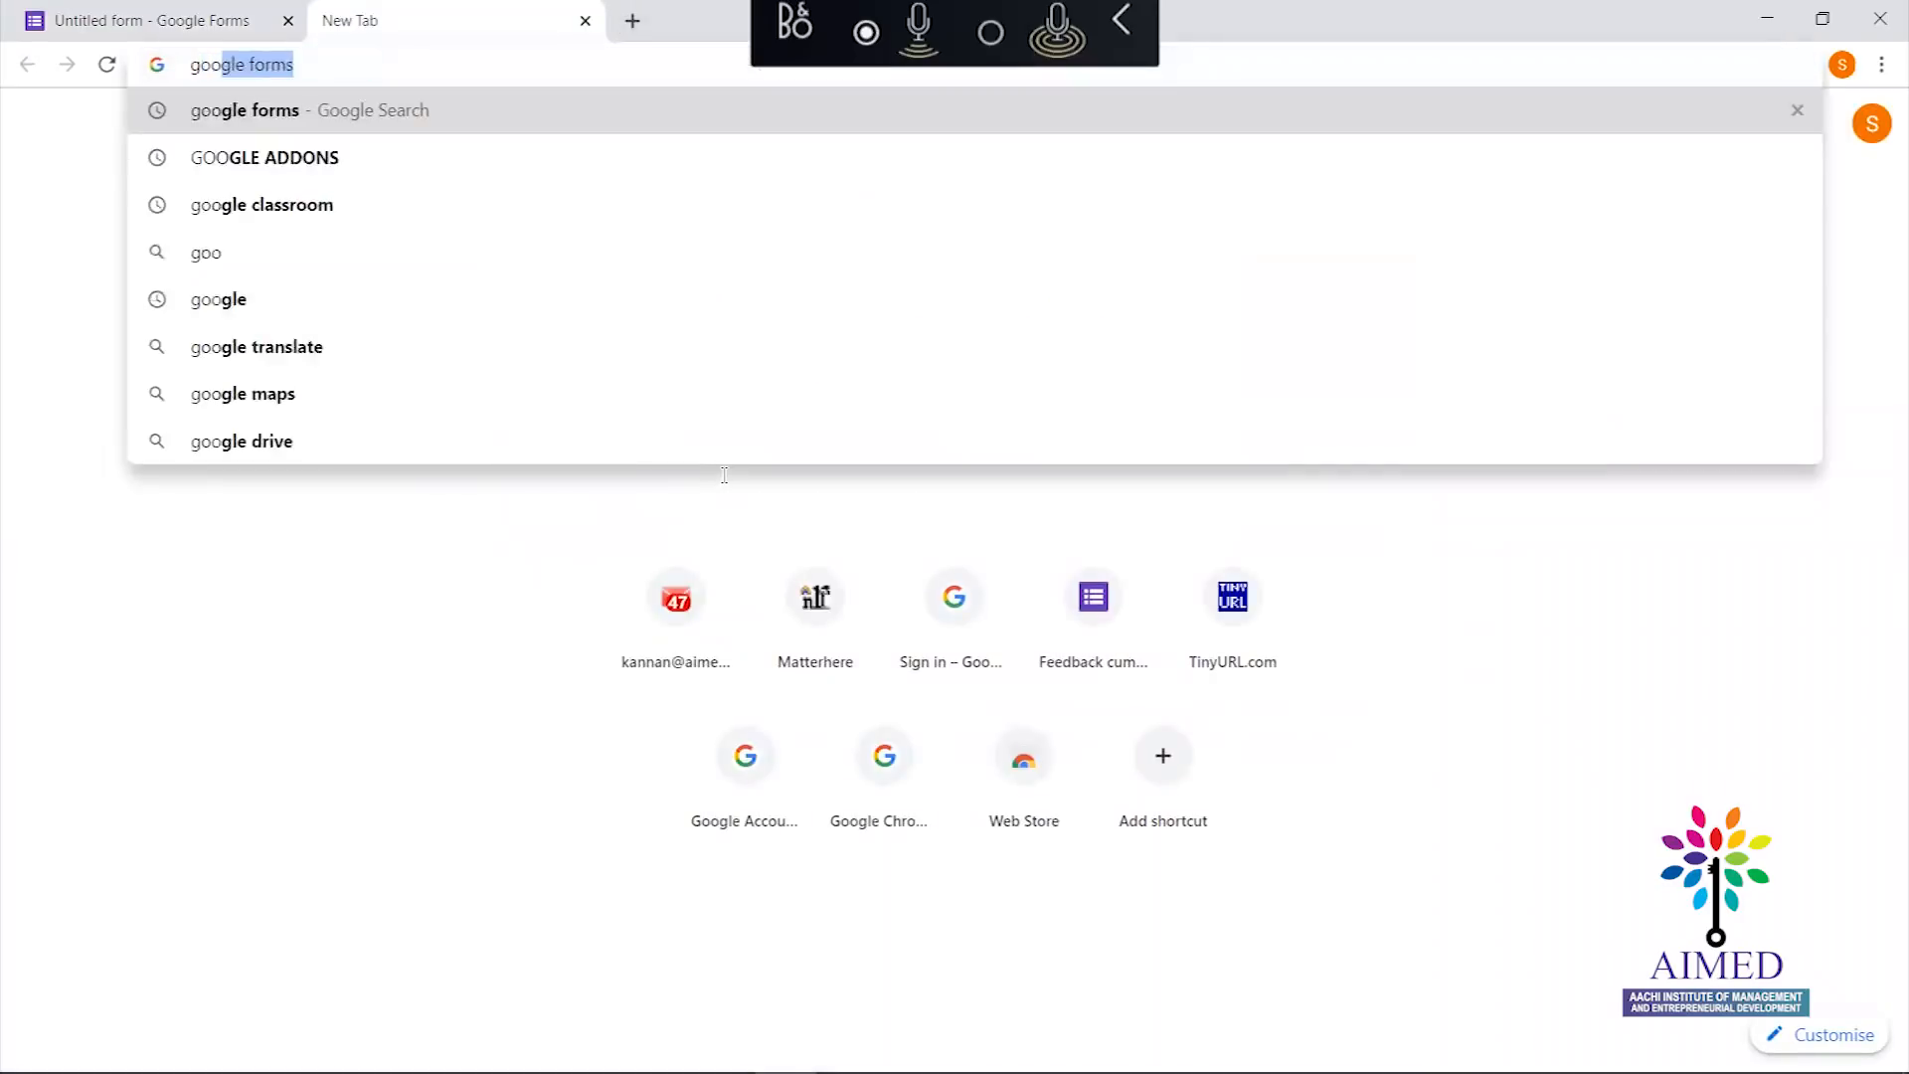
{"action": "type", "text": "rms"}
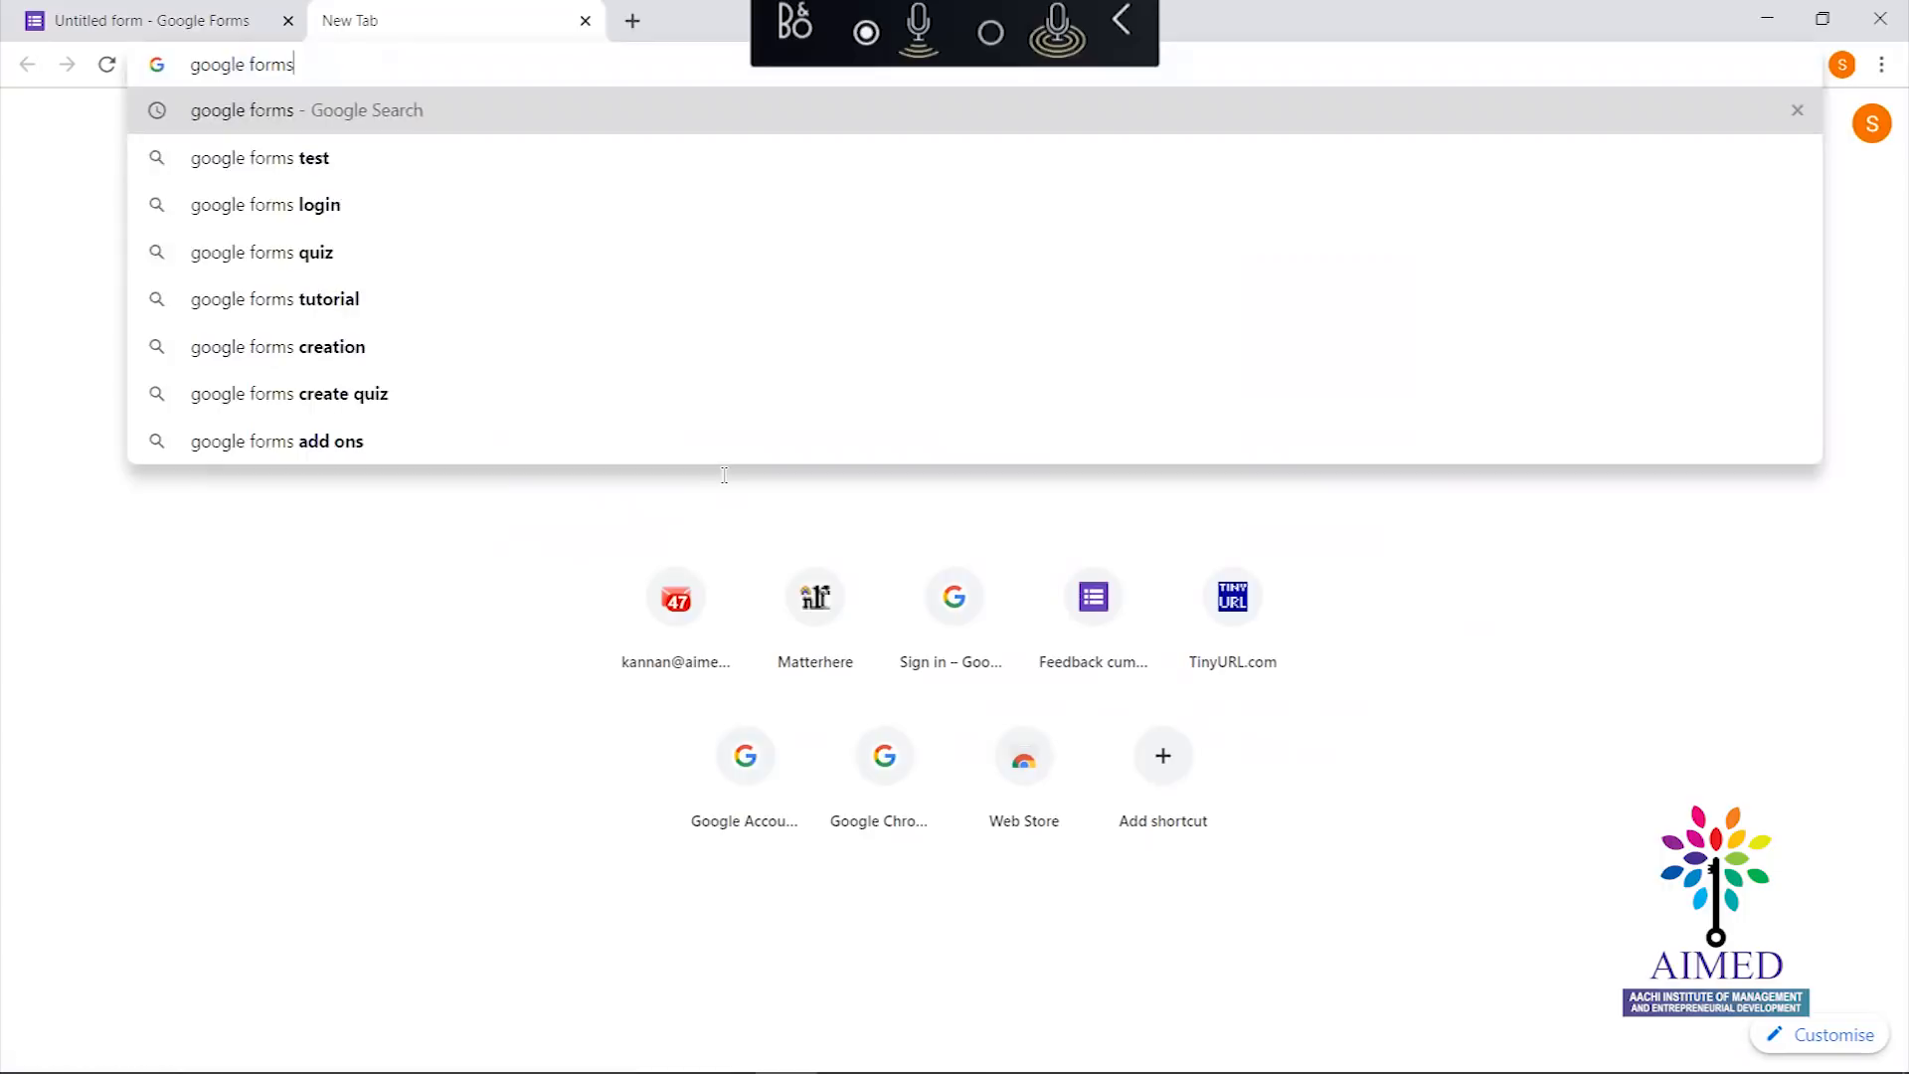
{"action": "key", "text": "Return"}
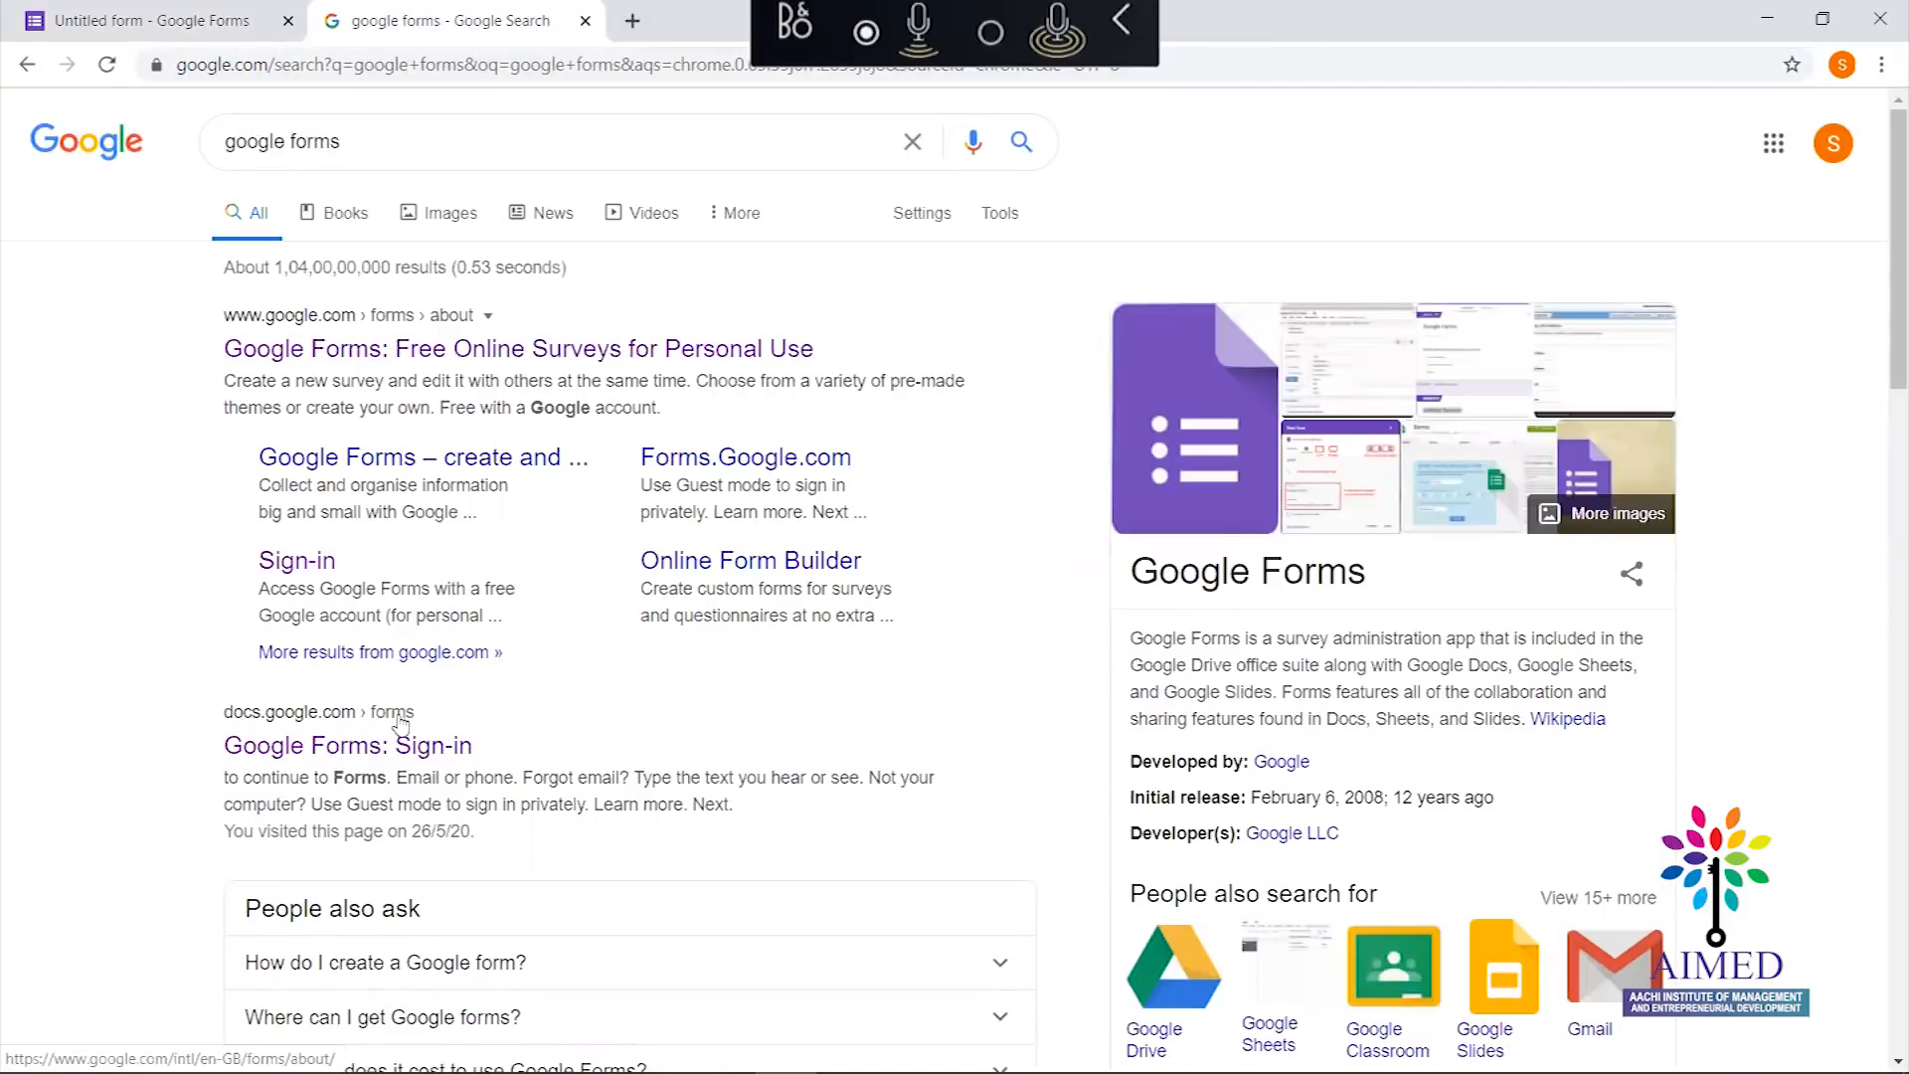
{"action": "left_click", "coordinate": [392, 748]}
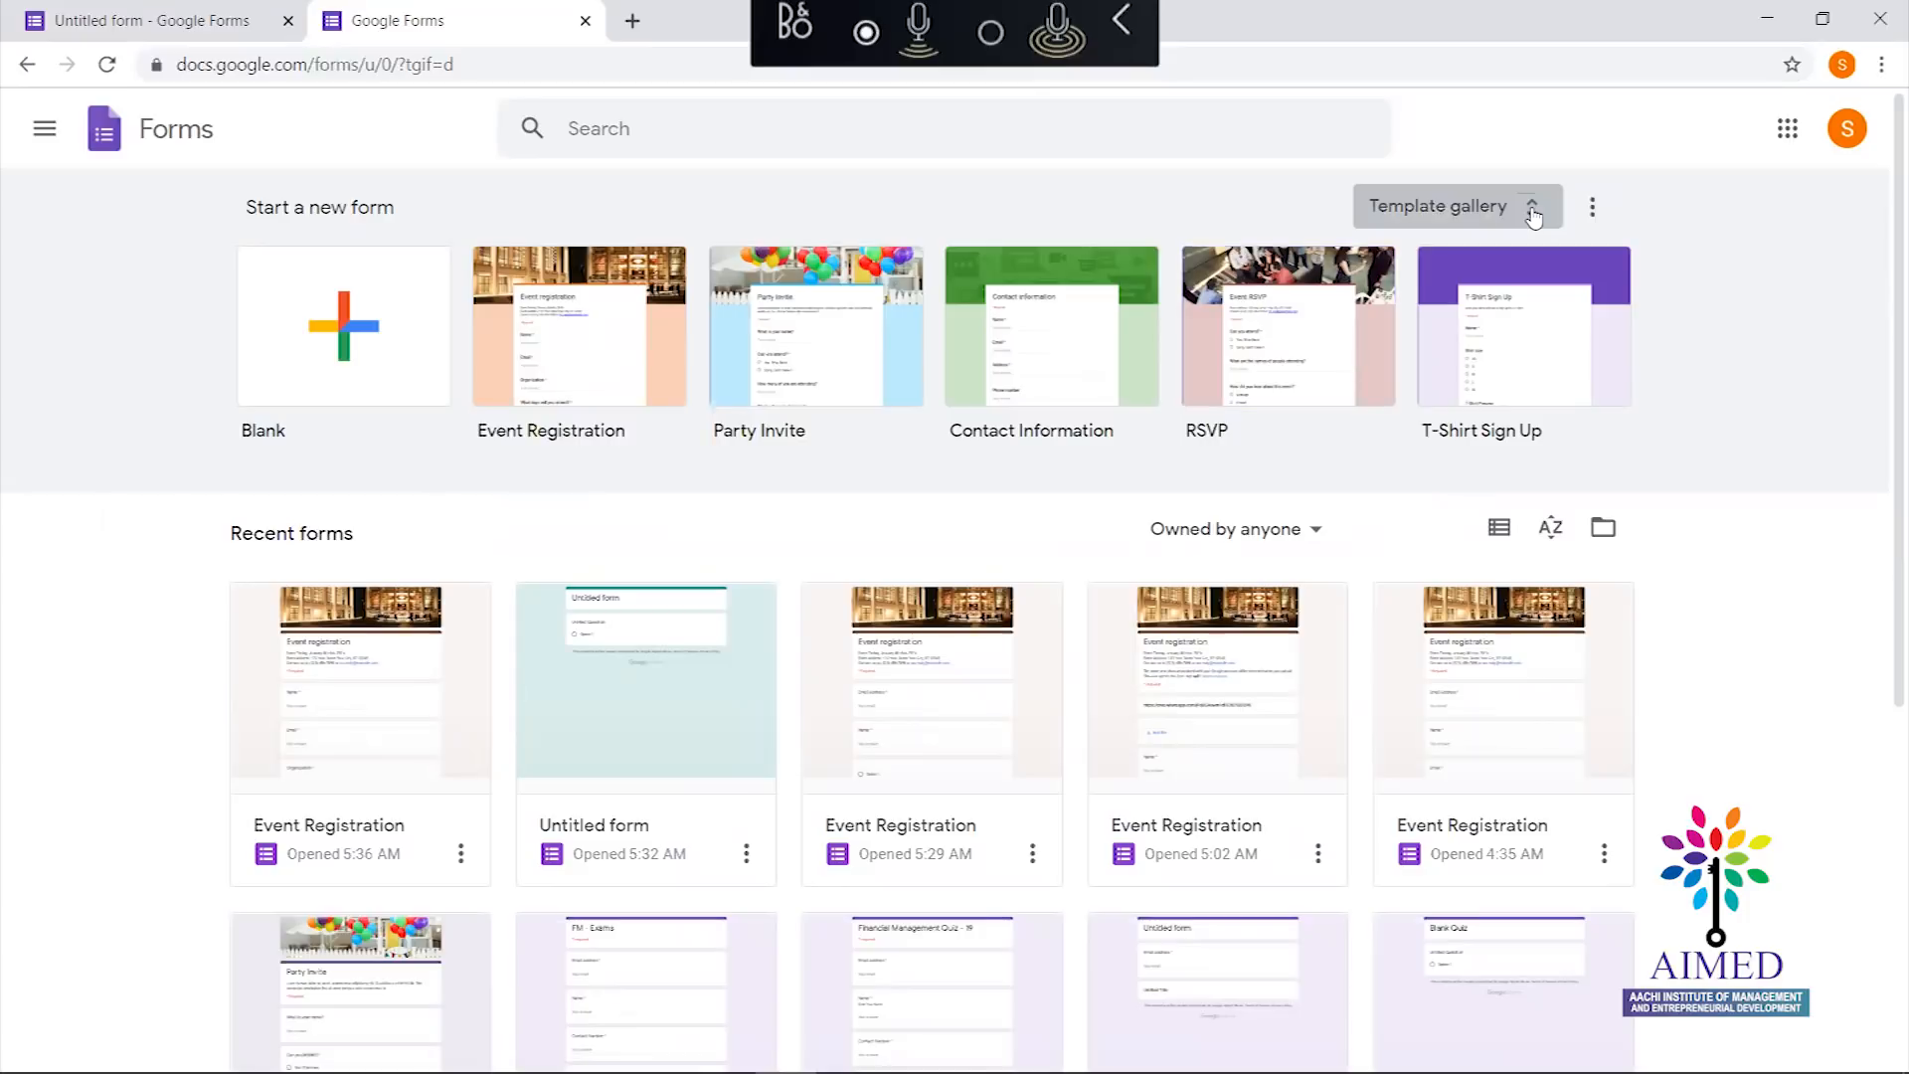
{"action": "left_click", "coordinate": [1534, 211]}
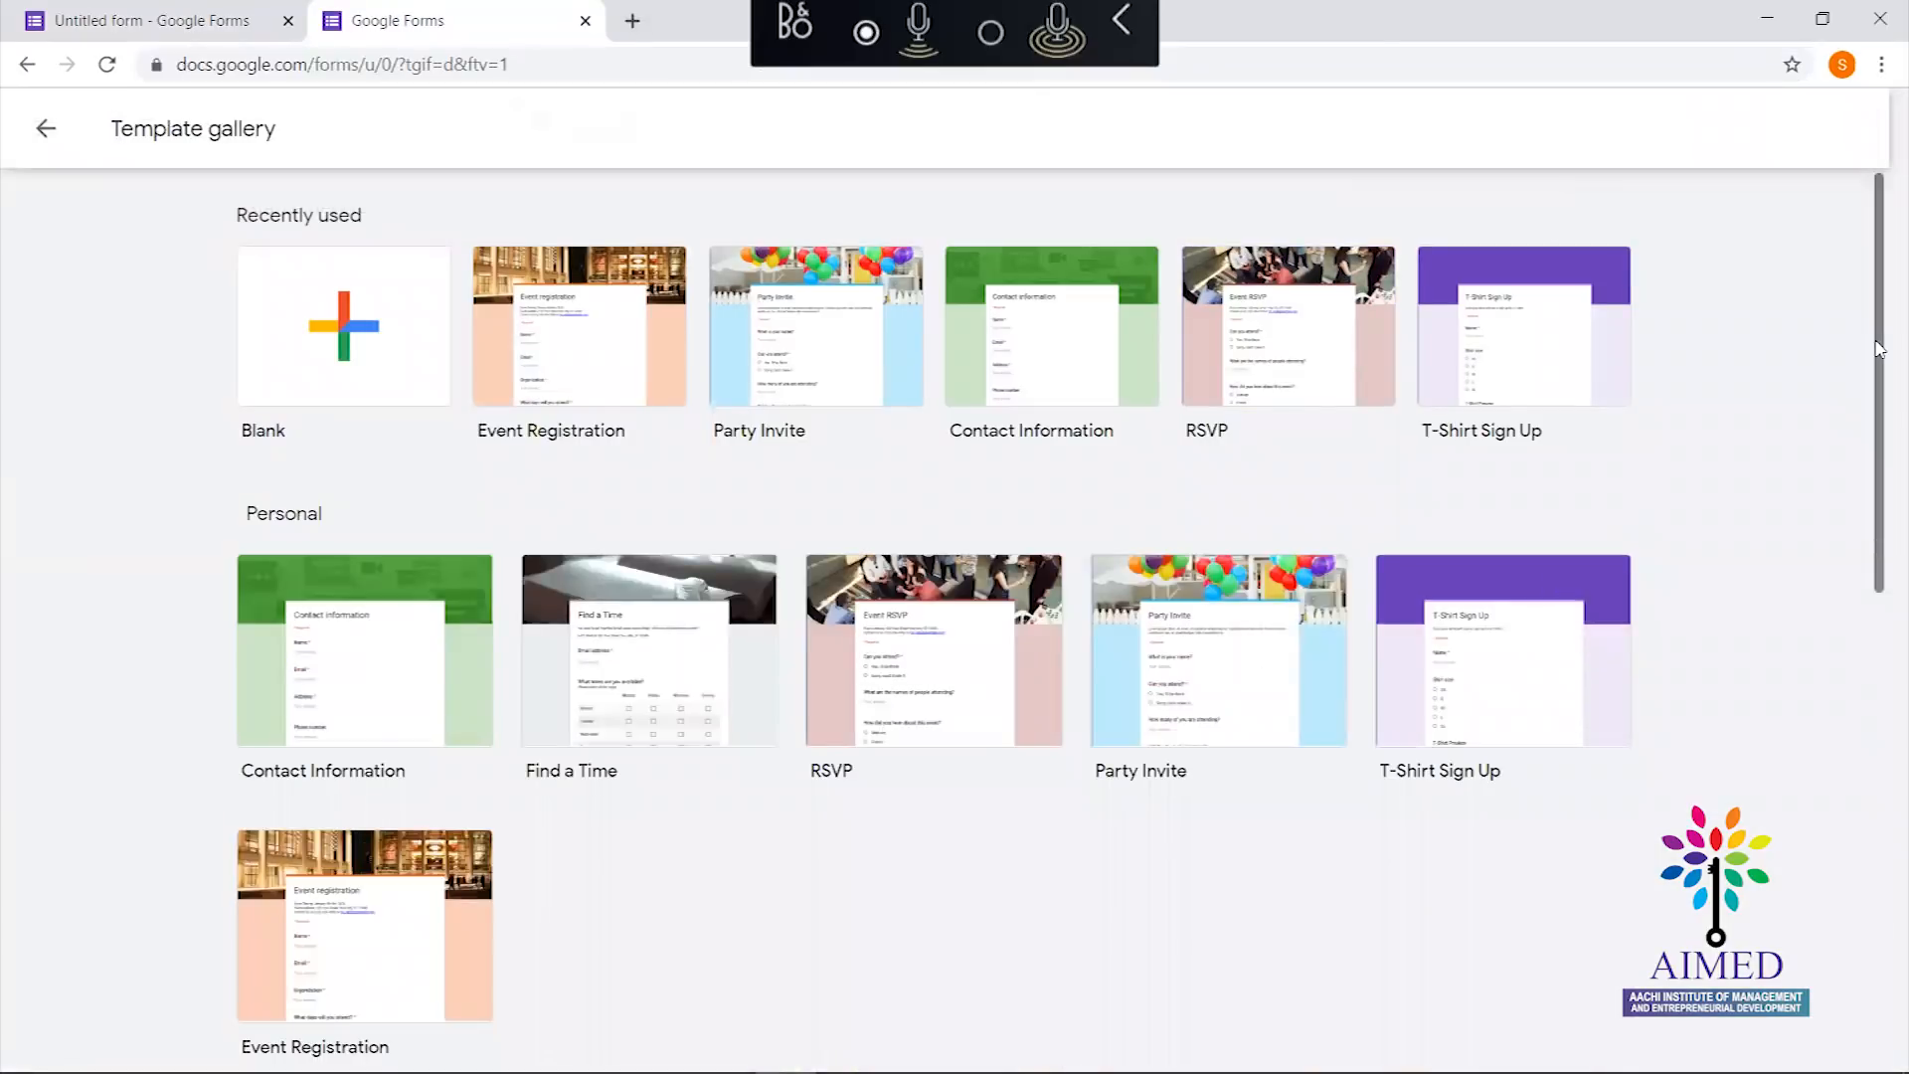
{"action": "mouse_move", "coordinate": [1877, 355]}
{"action": "left_mouse_down"}
{"action": "mouse_move", "coordinate": [1879, 786]}
{"action": "mouse_move", "coordinate": [1848, 351]}
{"action": "left_mouse_up"}
{"action": "scroll", "coordinate": [1847, 351], "scroll_direction": "up", "scroll_amount": 3}
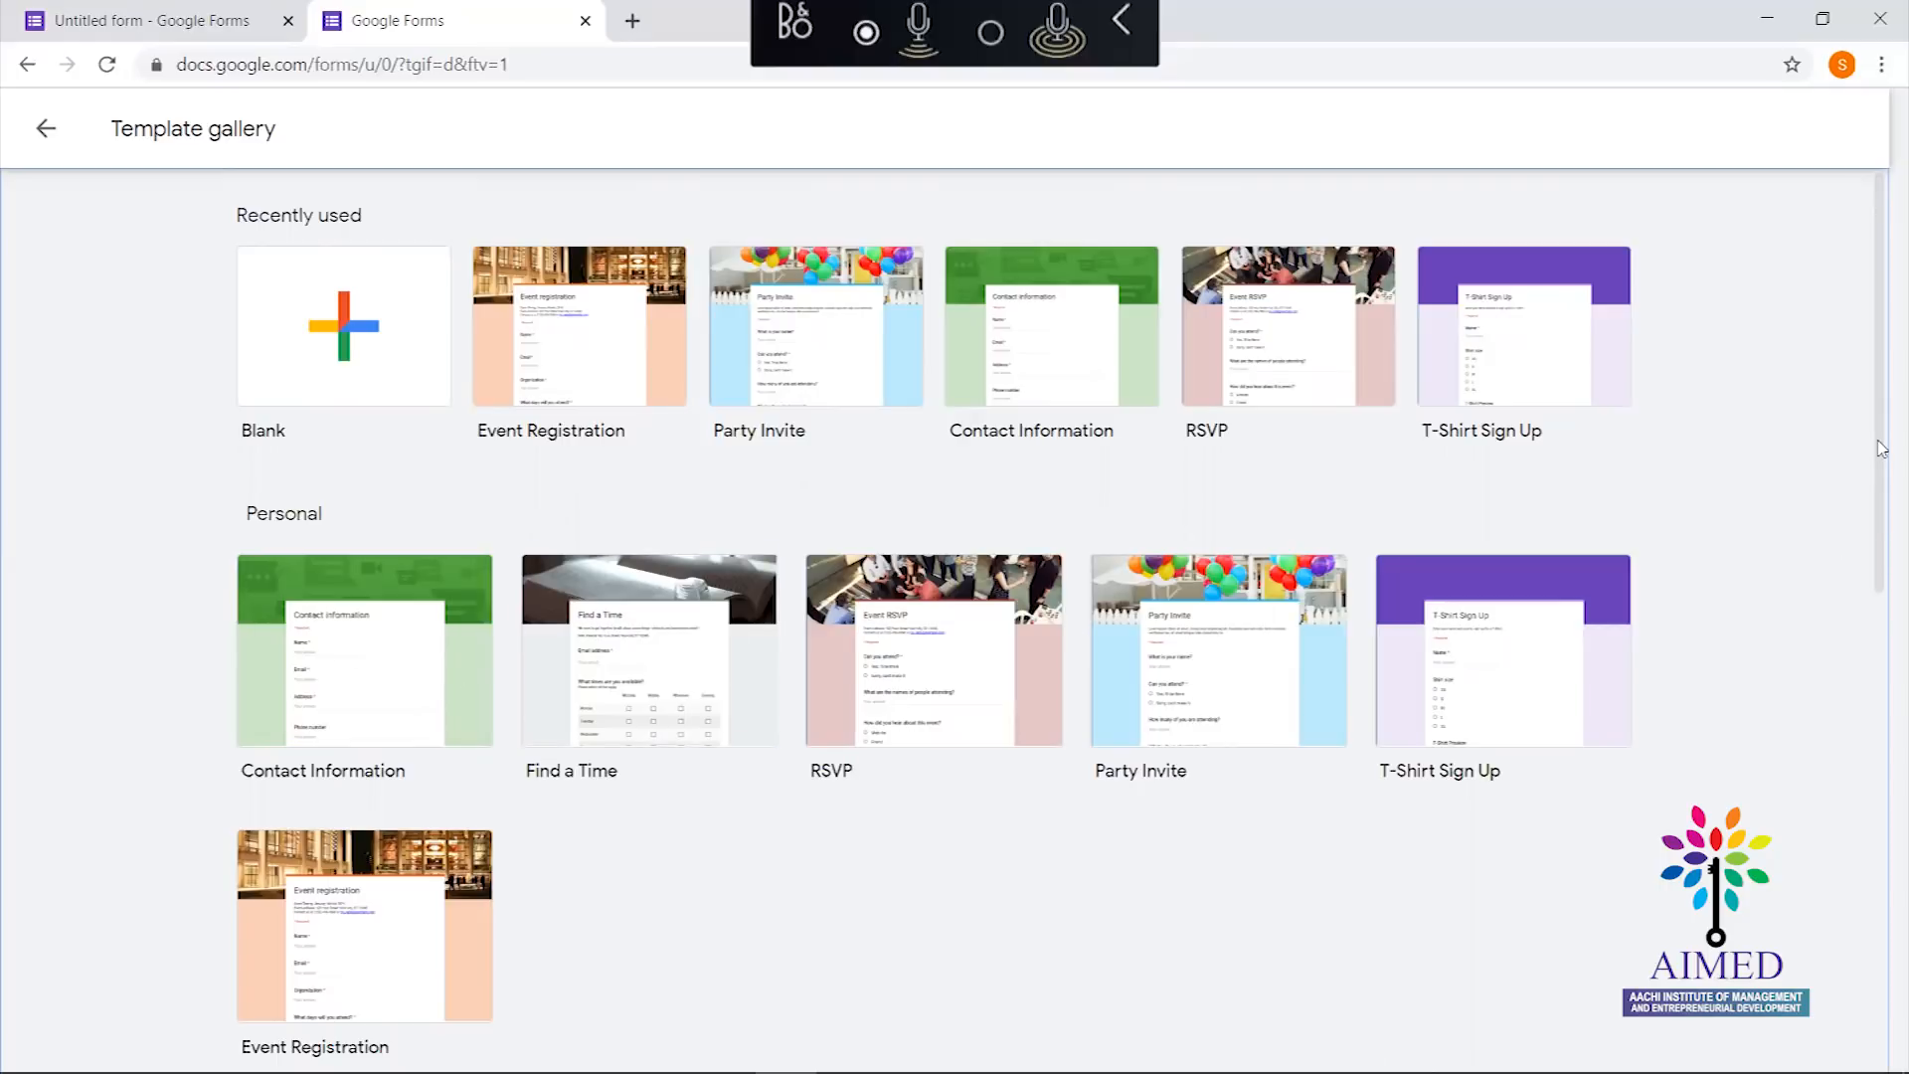
{"action": "left_click_drag", "start_coordinate": [1881, 449], "coordinate": [1881, 954]}
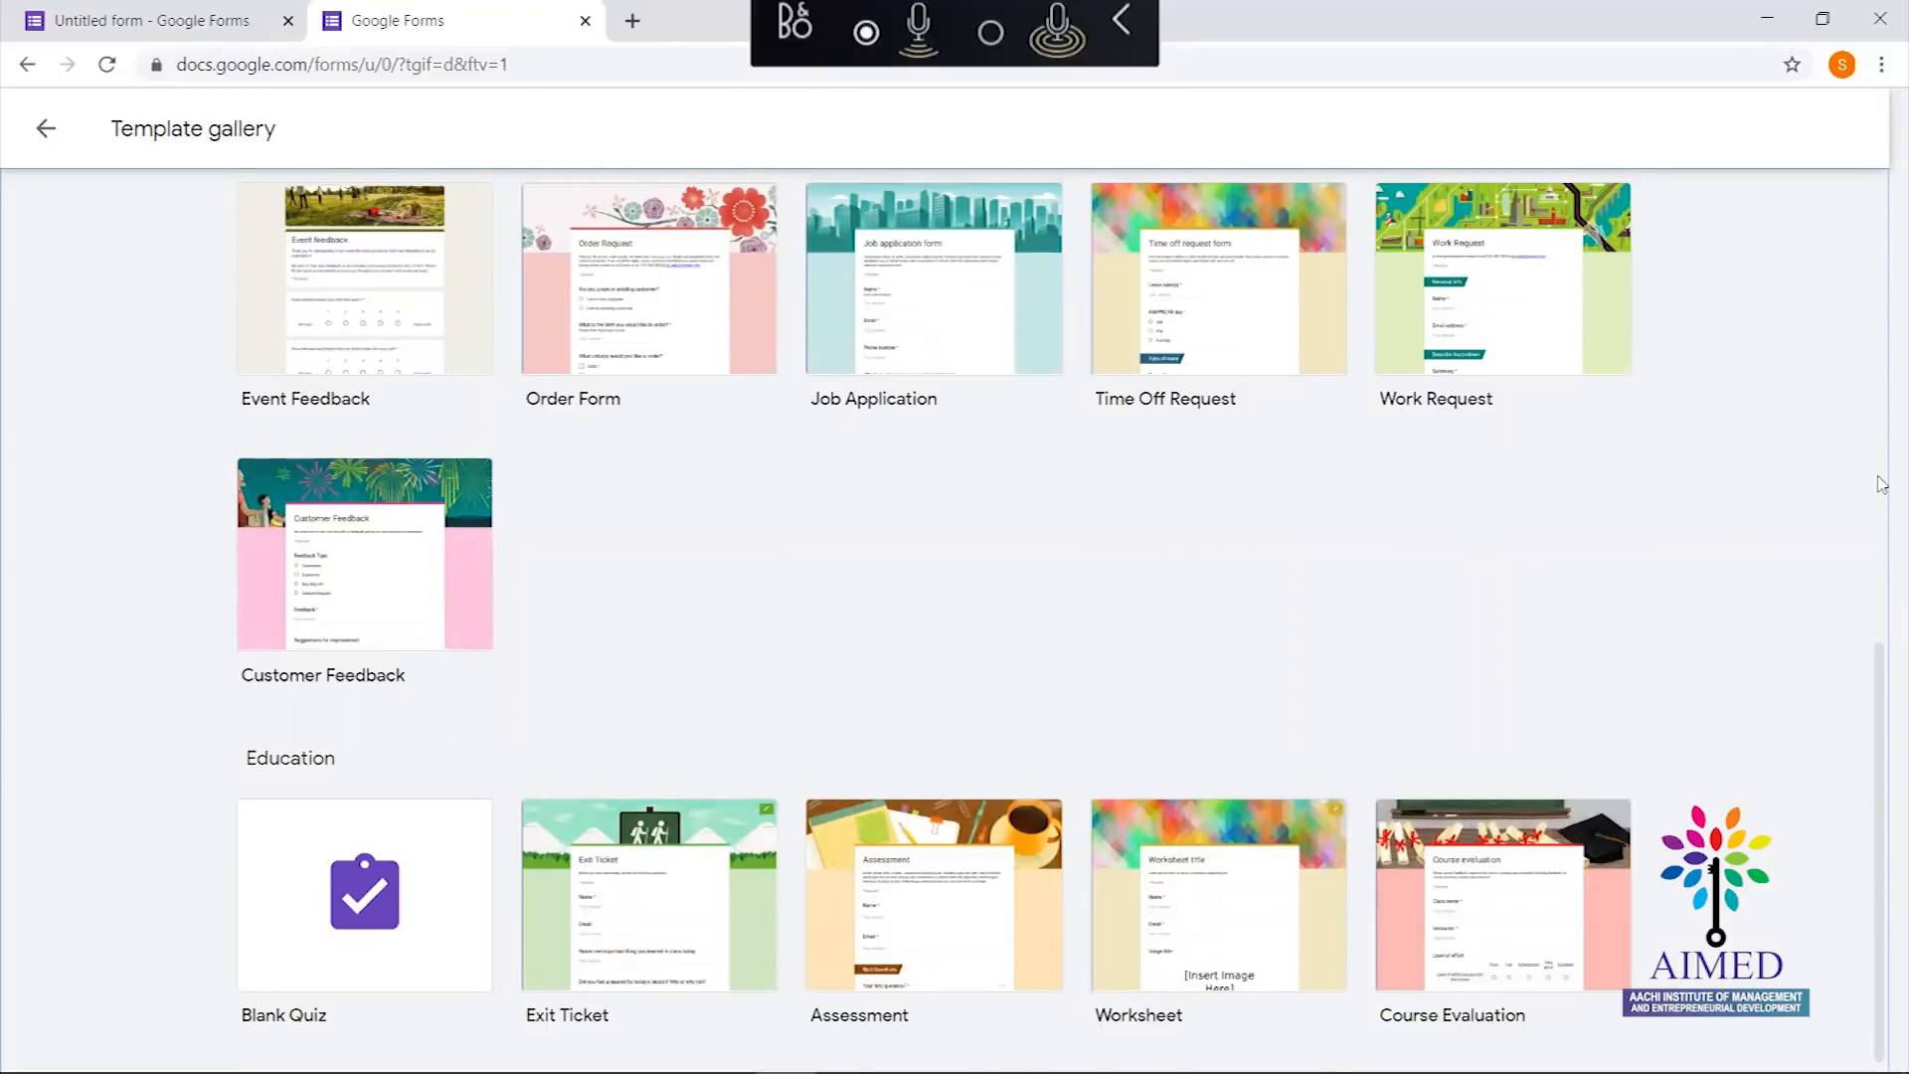
{"action": "left_click_drag", "start_coordinate": [1879, 686], "coordinate": [1881, 852]}
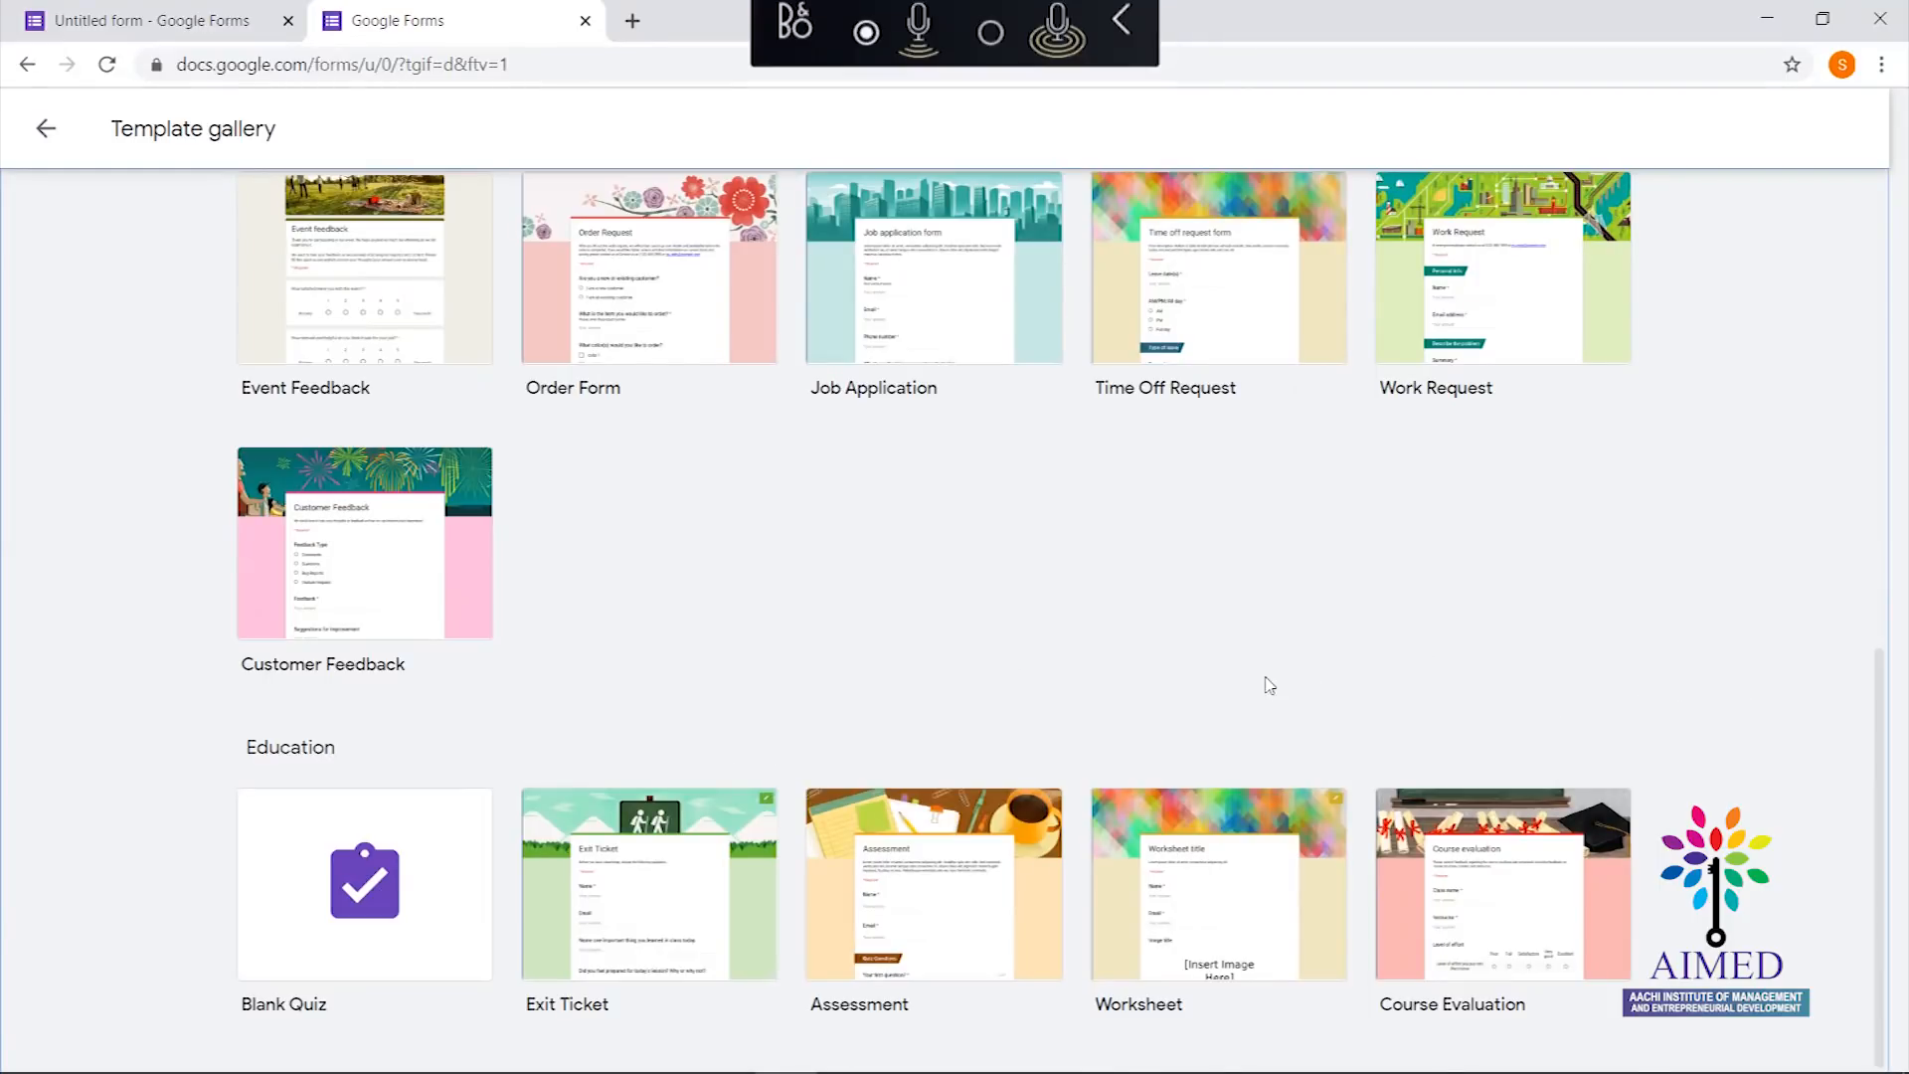
{"action": "left_click", "coordinate": [51, 134]}
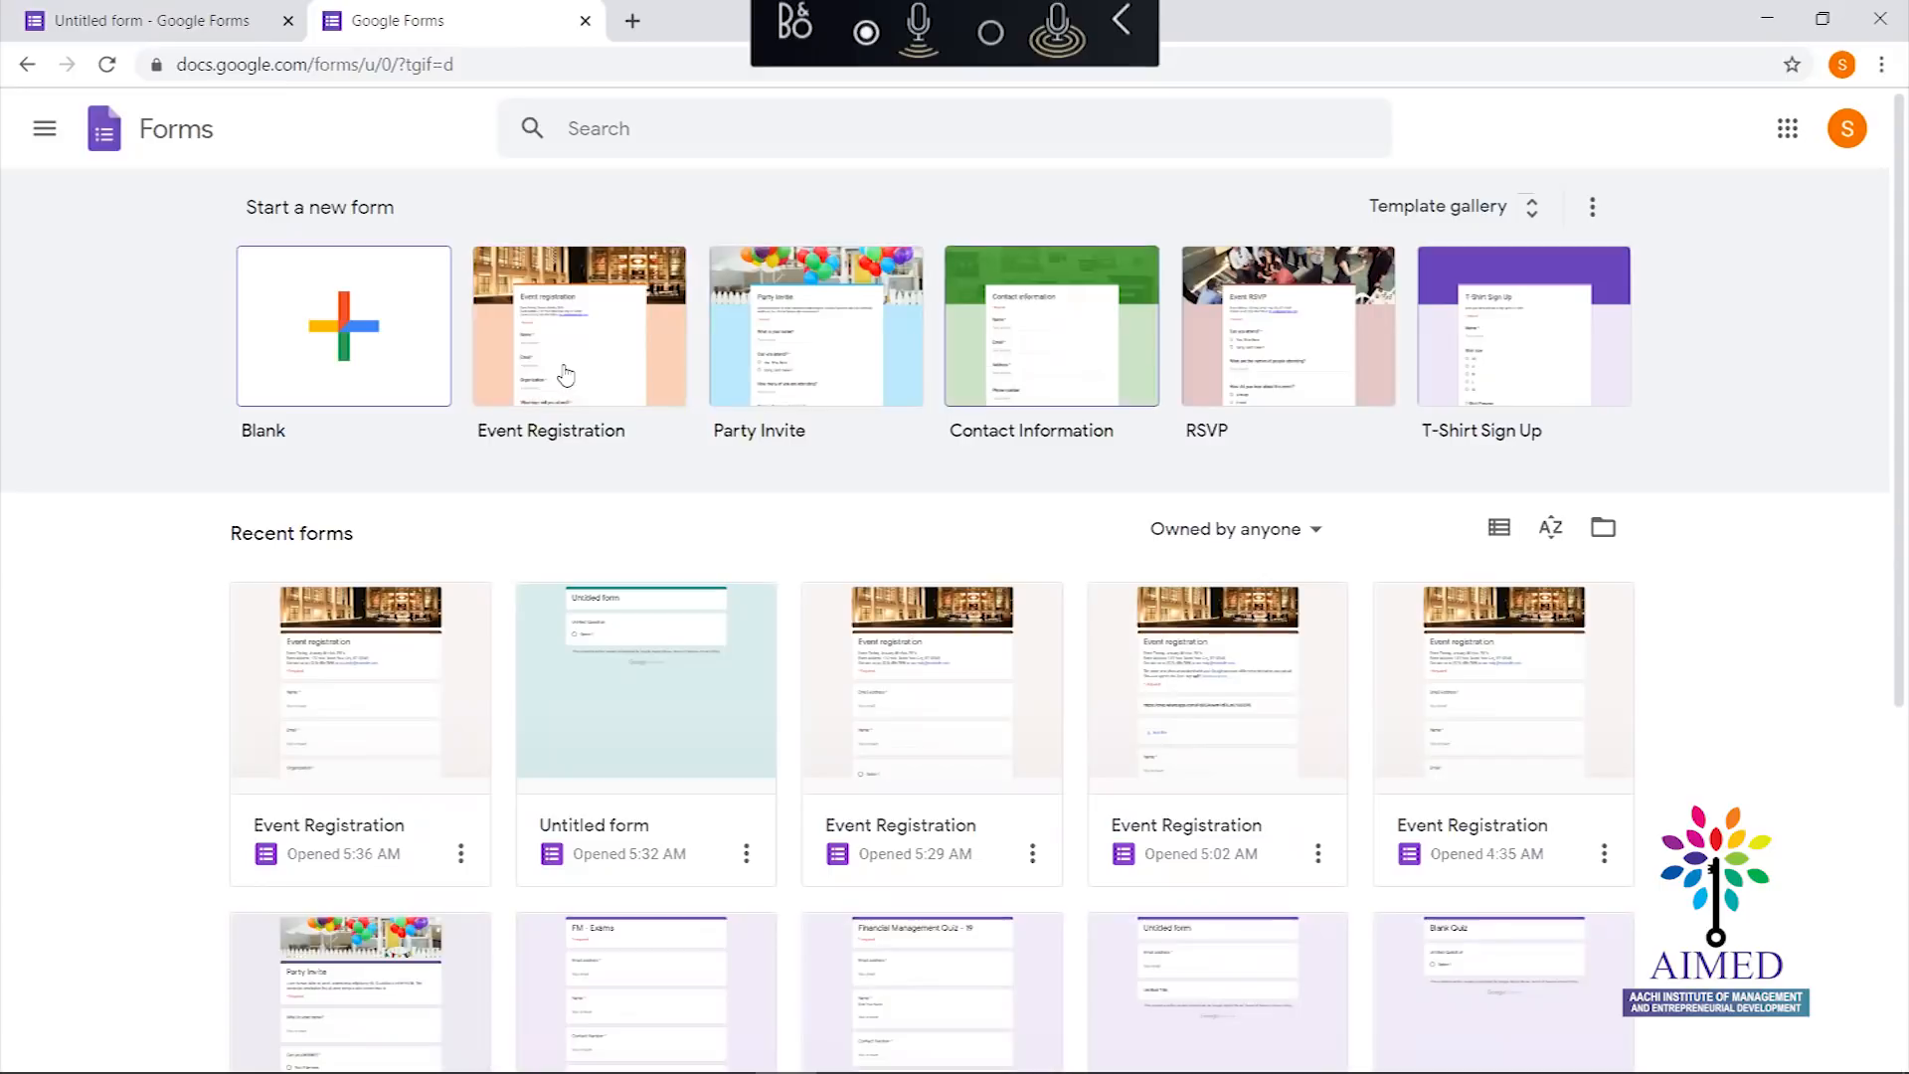
Create a new form from the Blank tile
{"action": "left_click", "coordinate": [347, 346]}
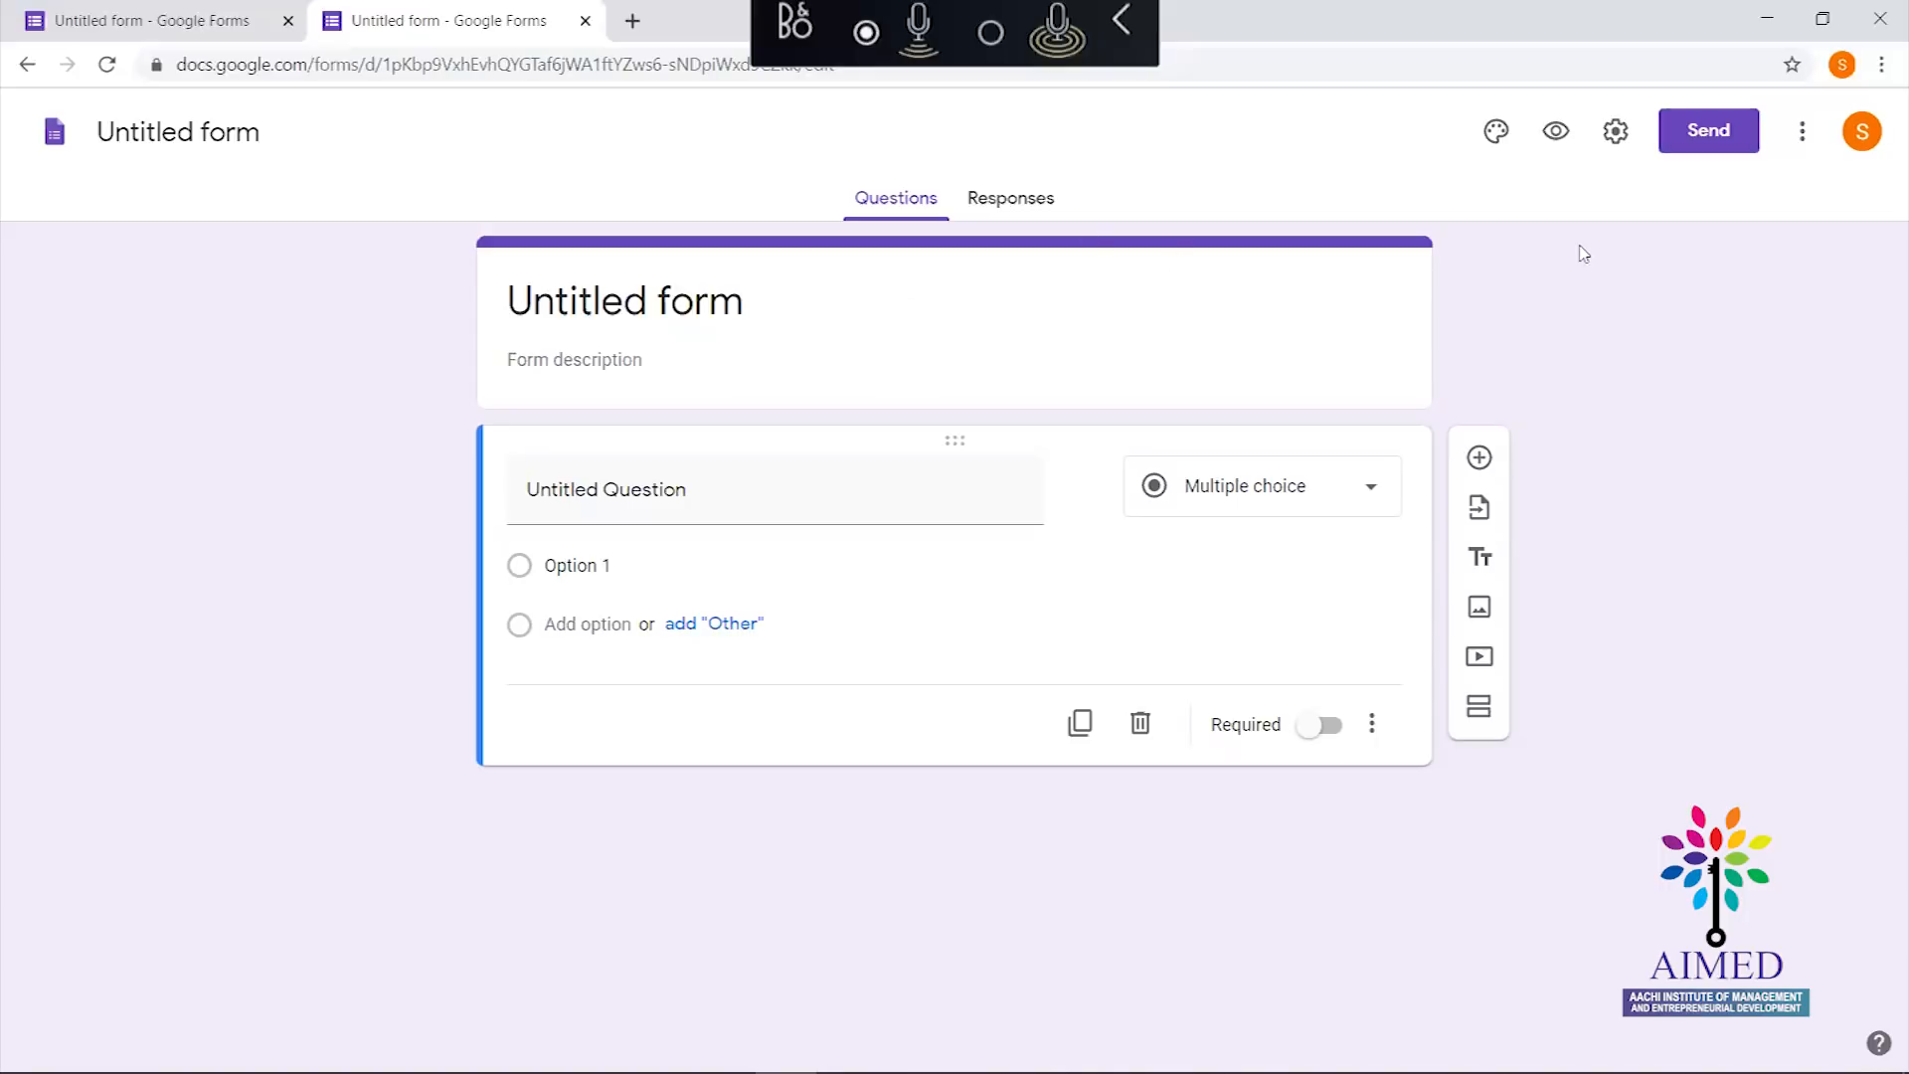
Insert the built-in basketball-hoop photo as the form's header image
{"action": "left_click", "coordinate": [1497, 134]}
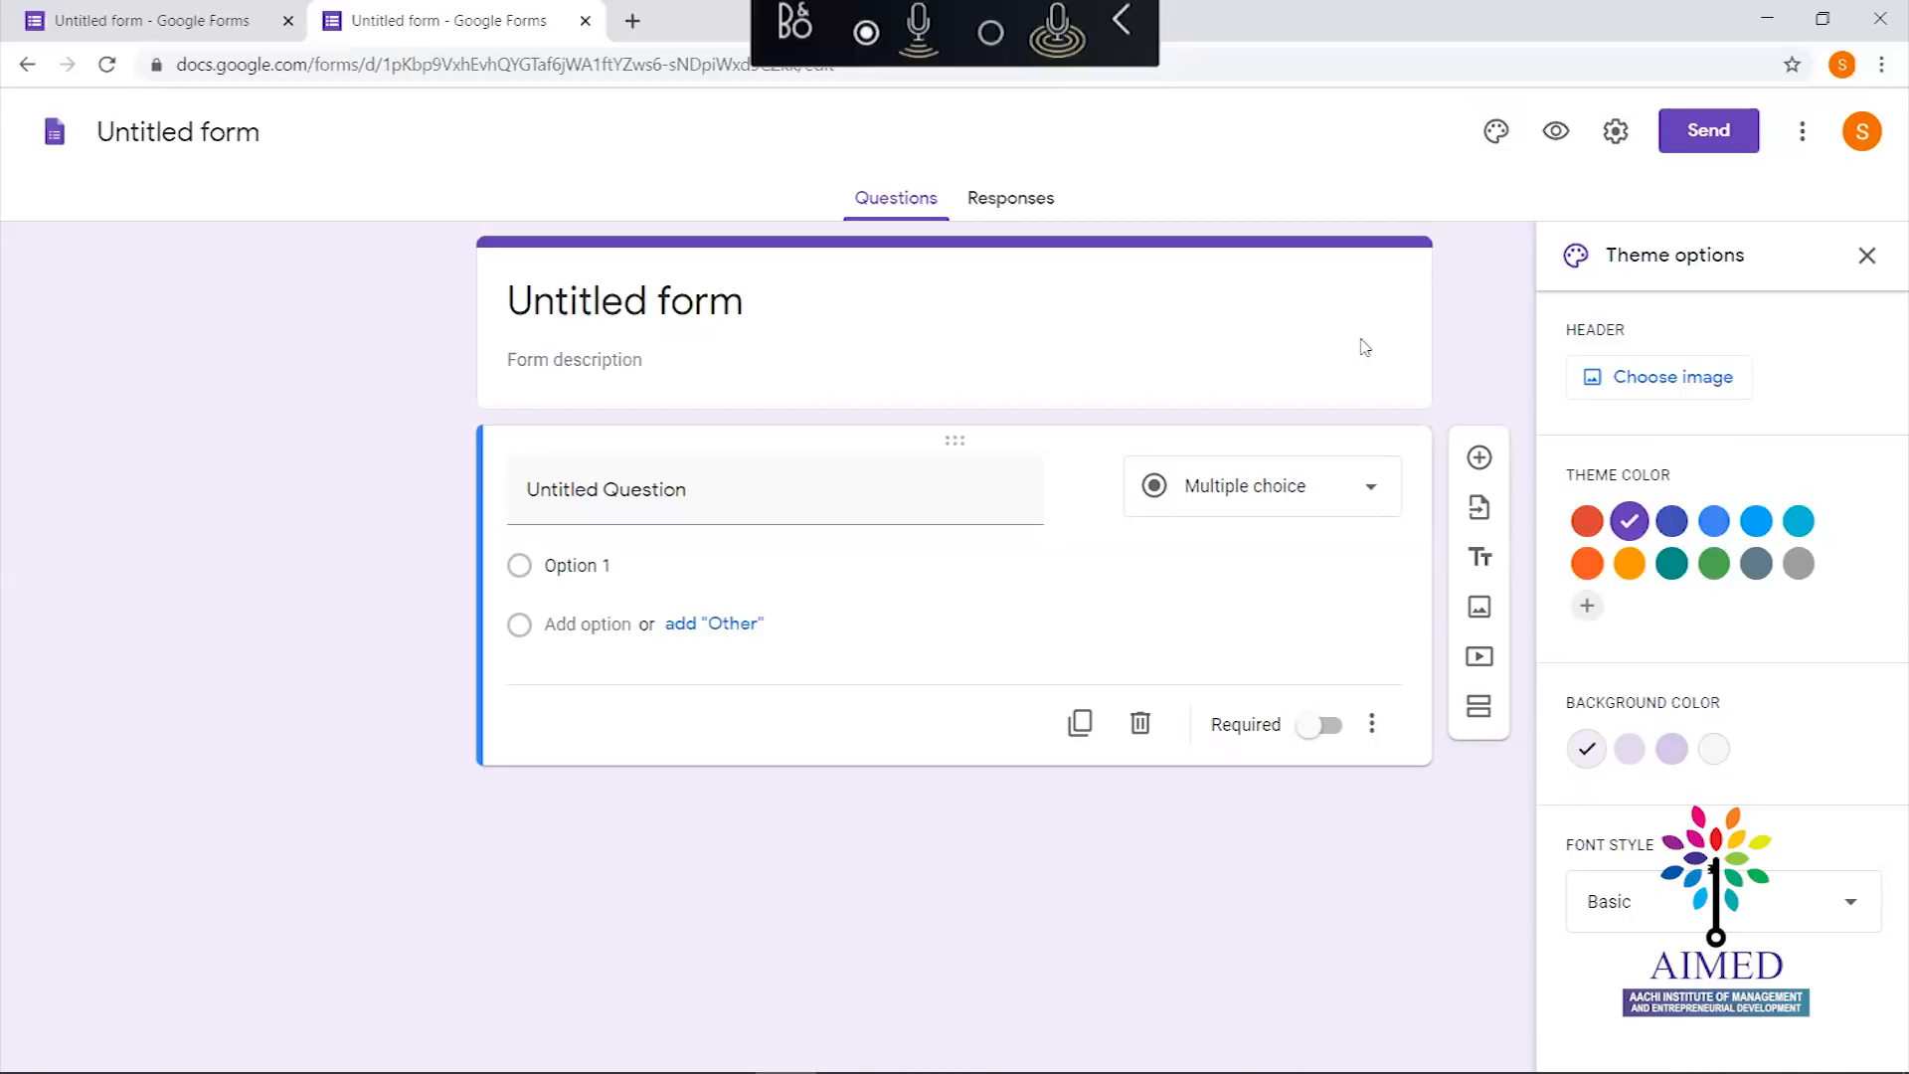
{"action": "left_click", "coordinate": [1661, 388]}
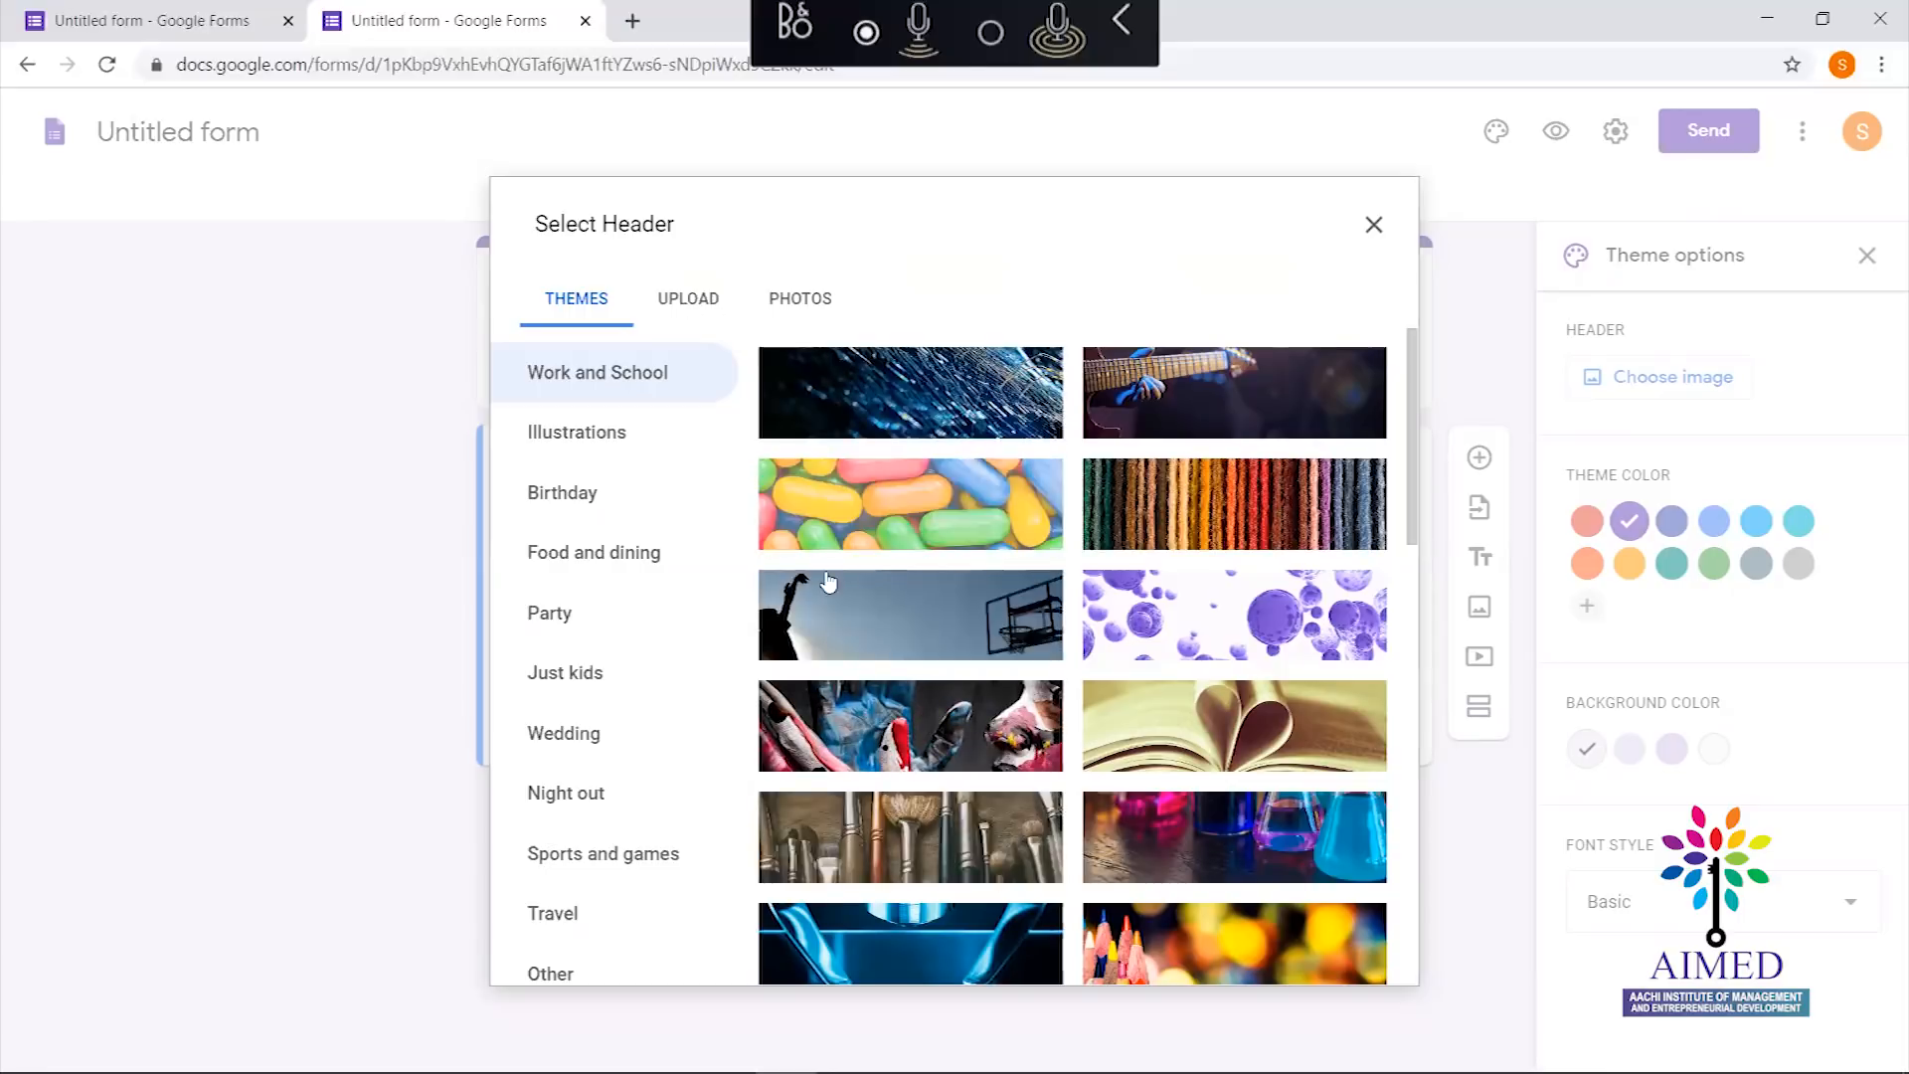
{"action": "left_click", "coordinate": [684, 298]}
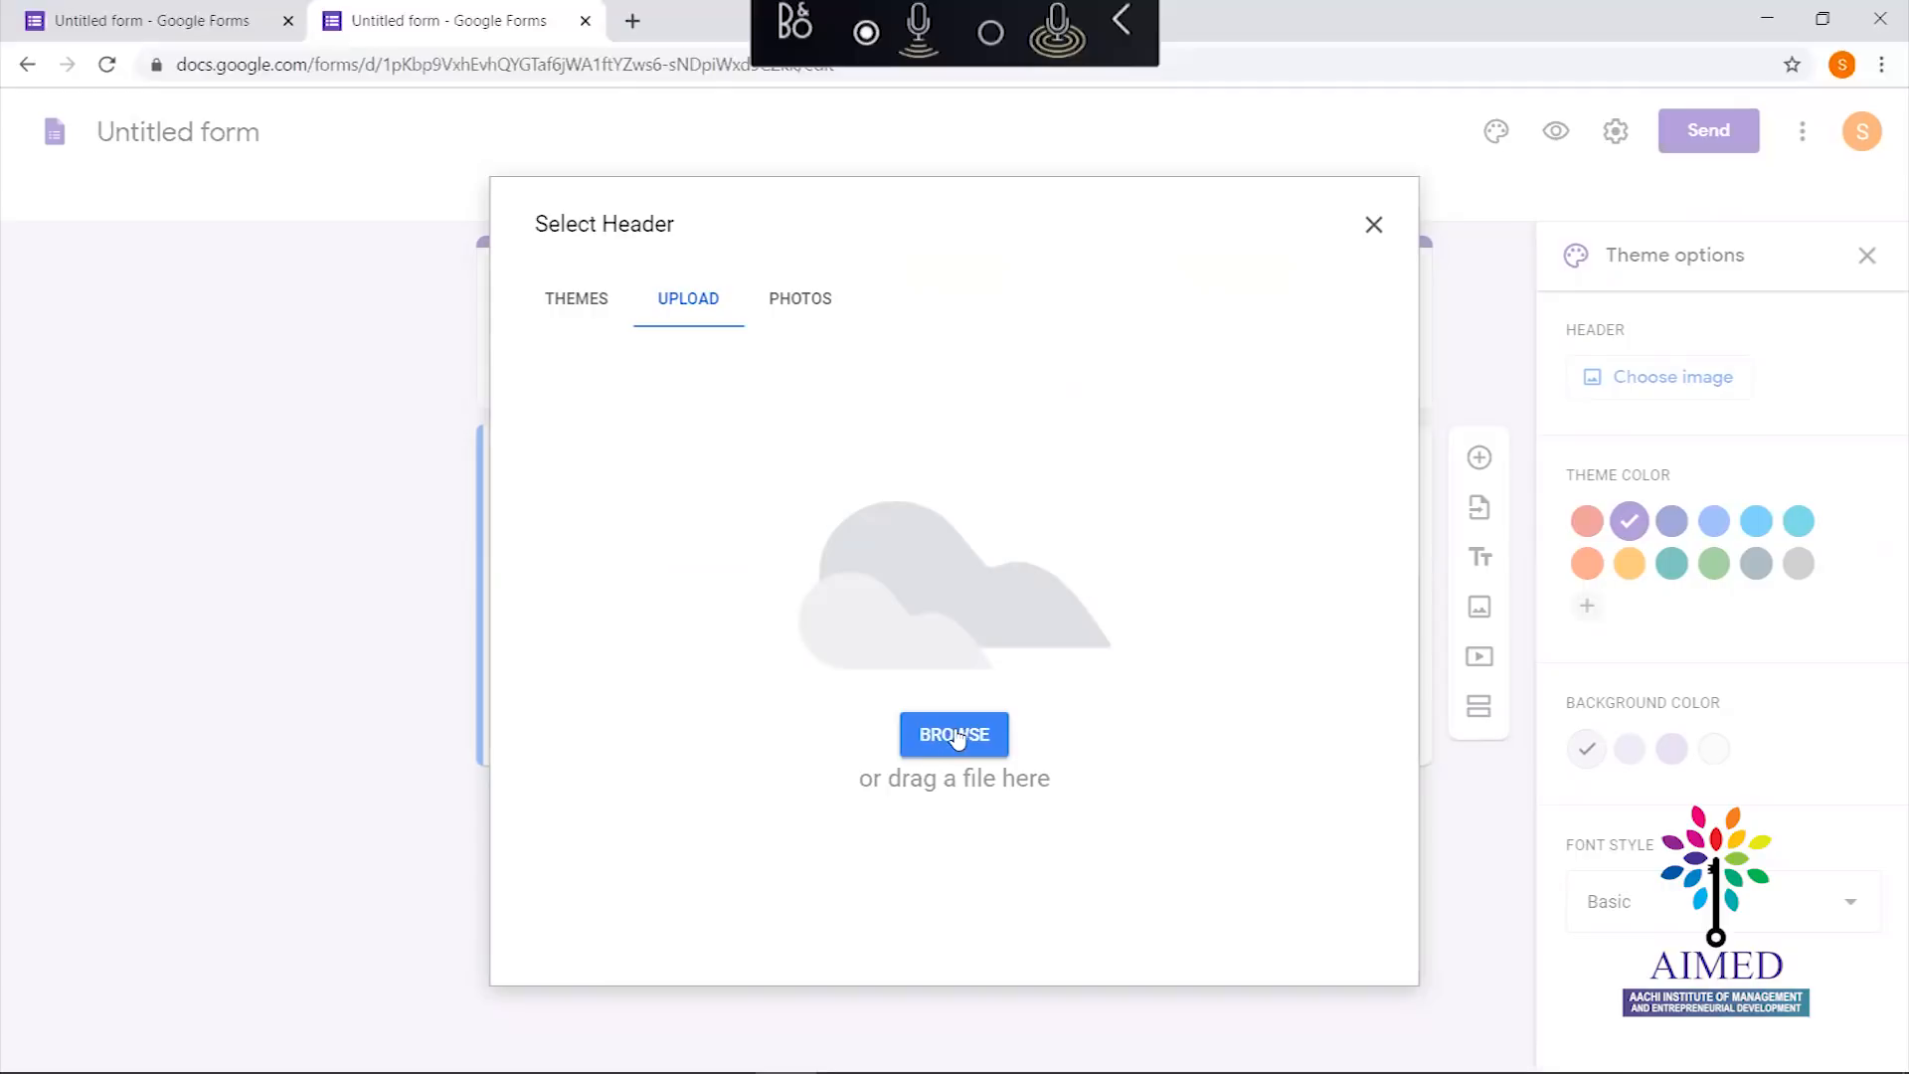
{"action": "left_click", "coordinate": [585, 306]}
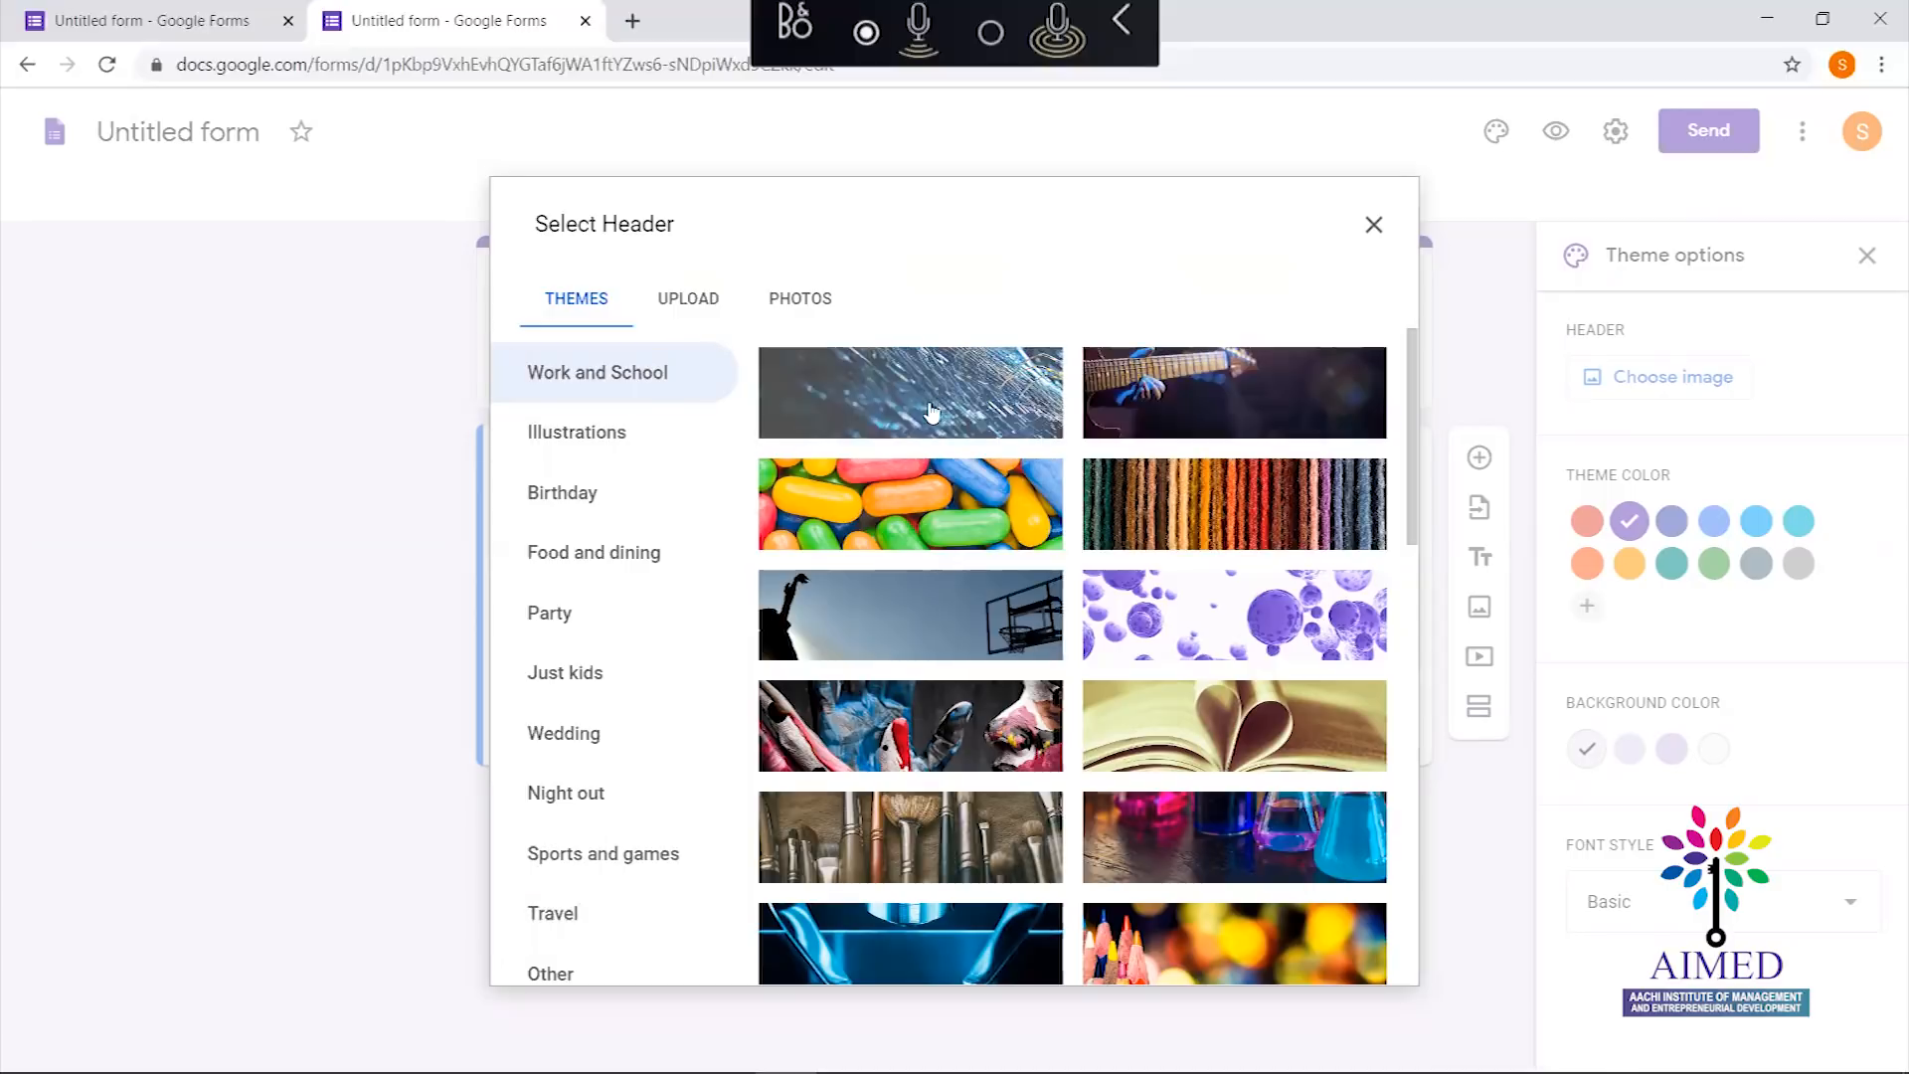
{"action": "left_click", "coordinate": [924, 617]}
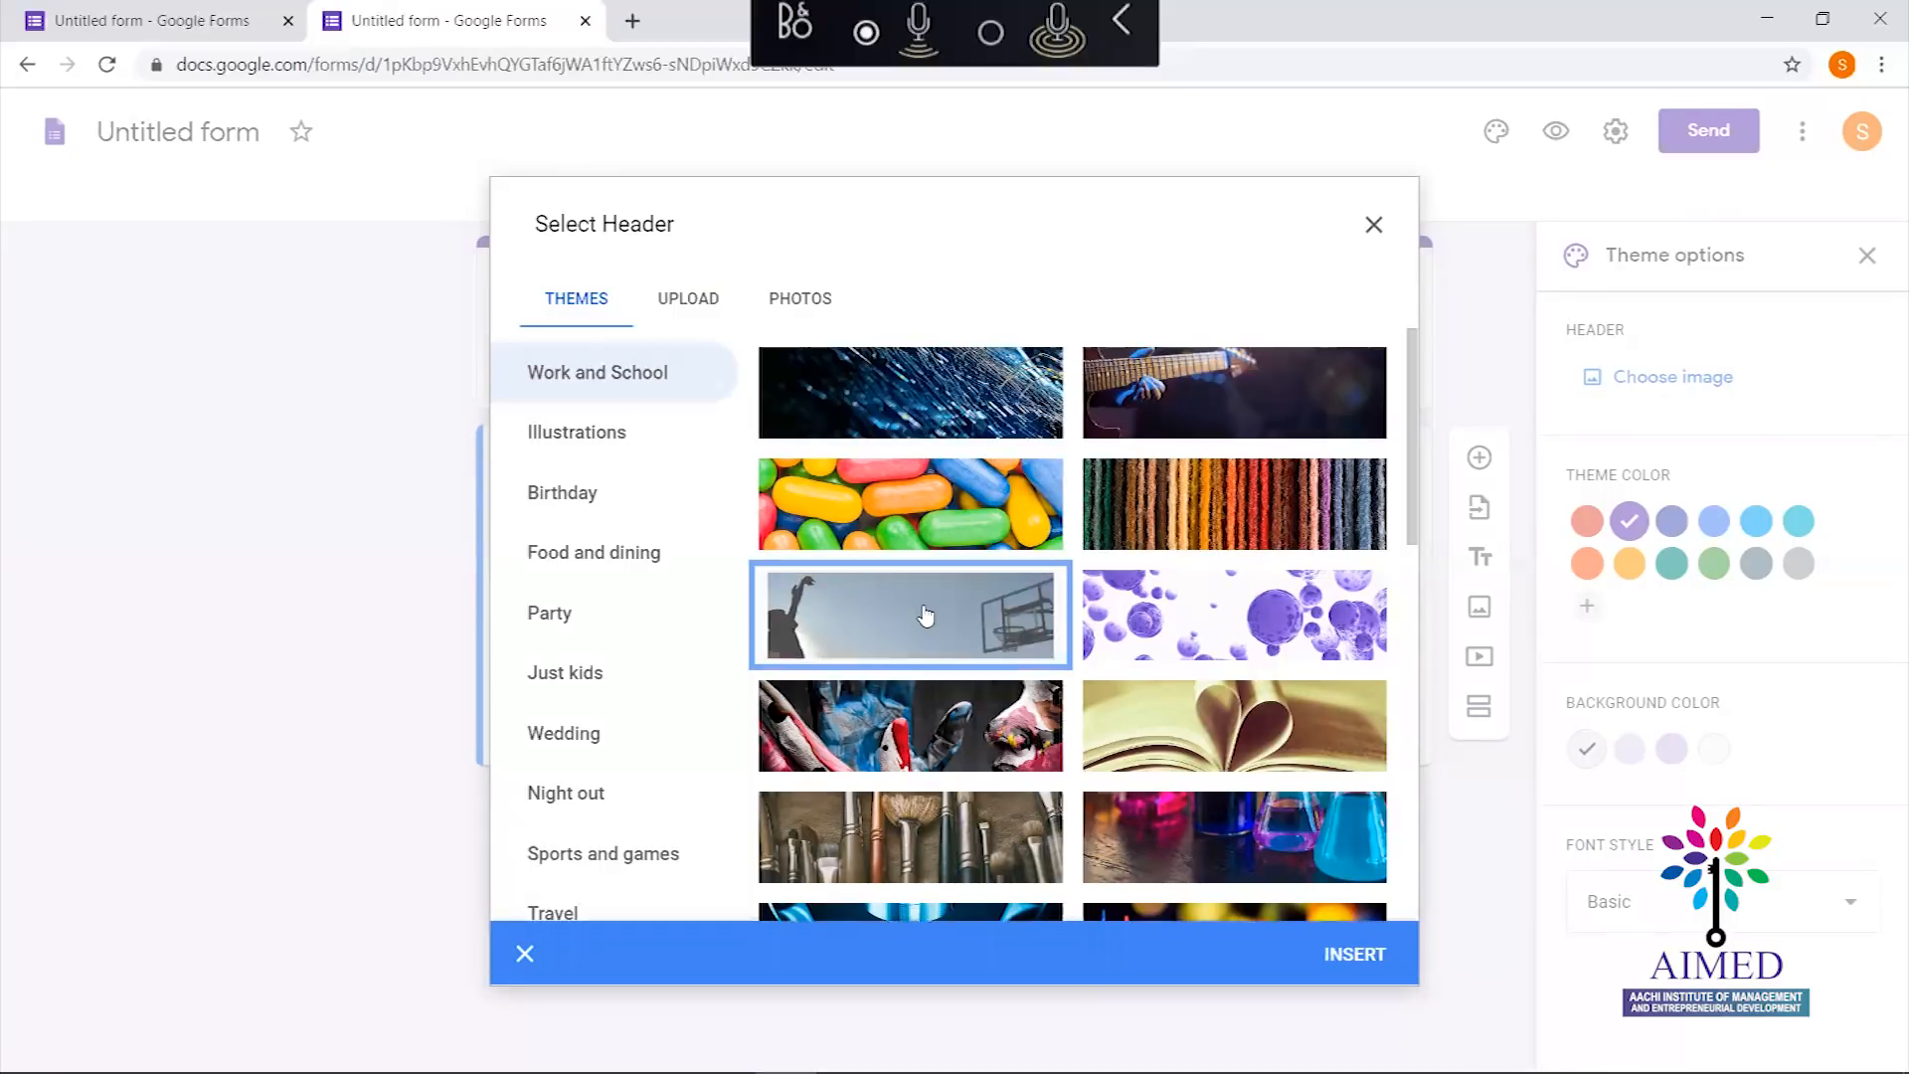
{"action": "left_click", "coordinate": [1347, 957]}
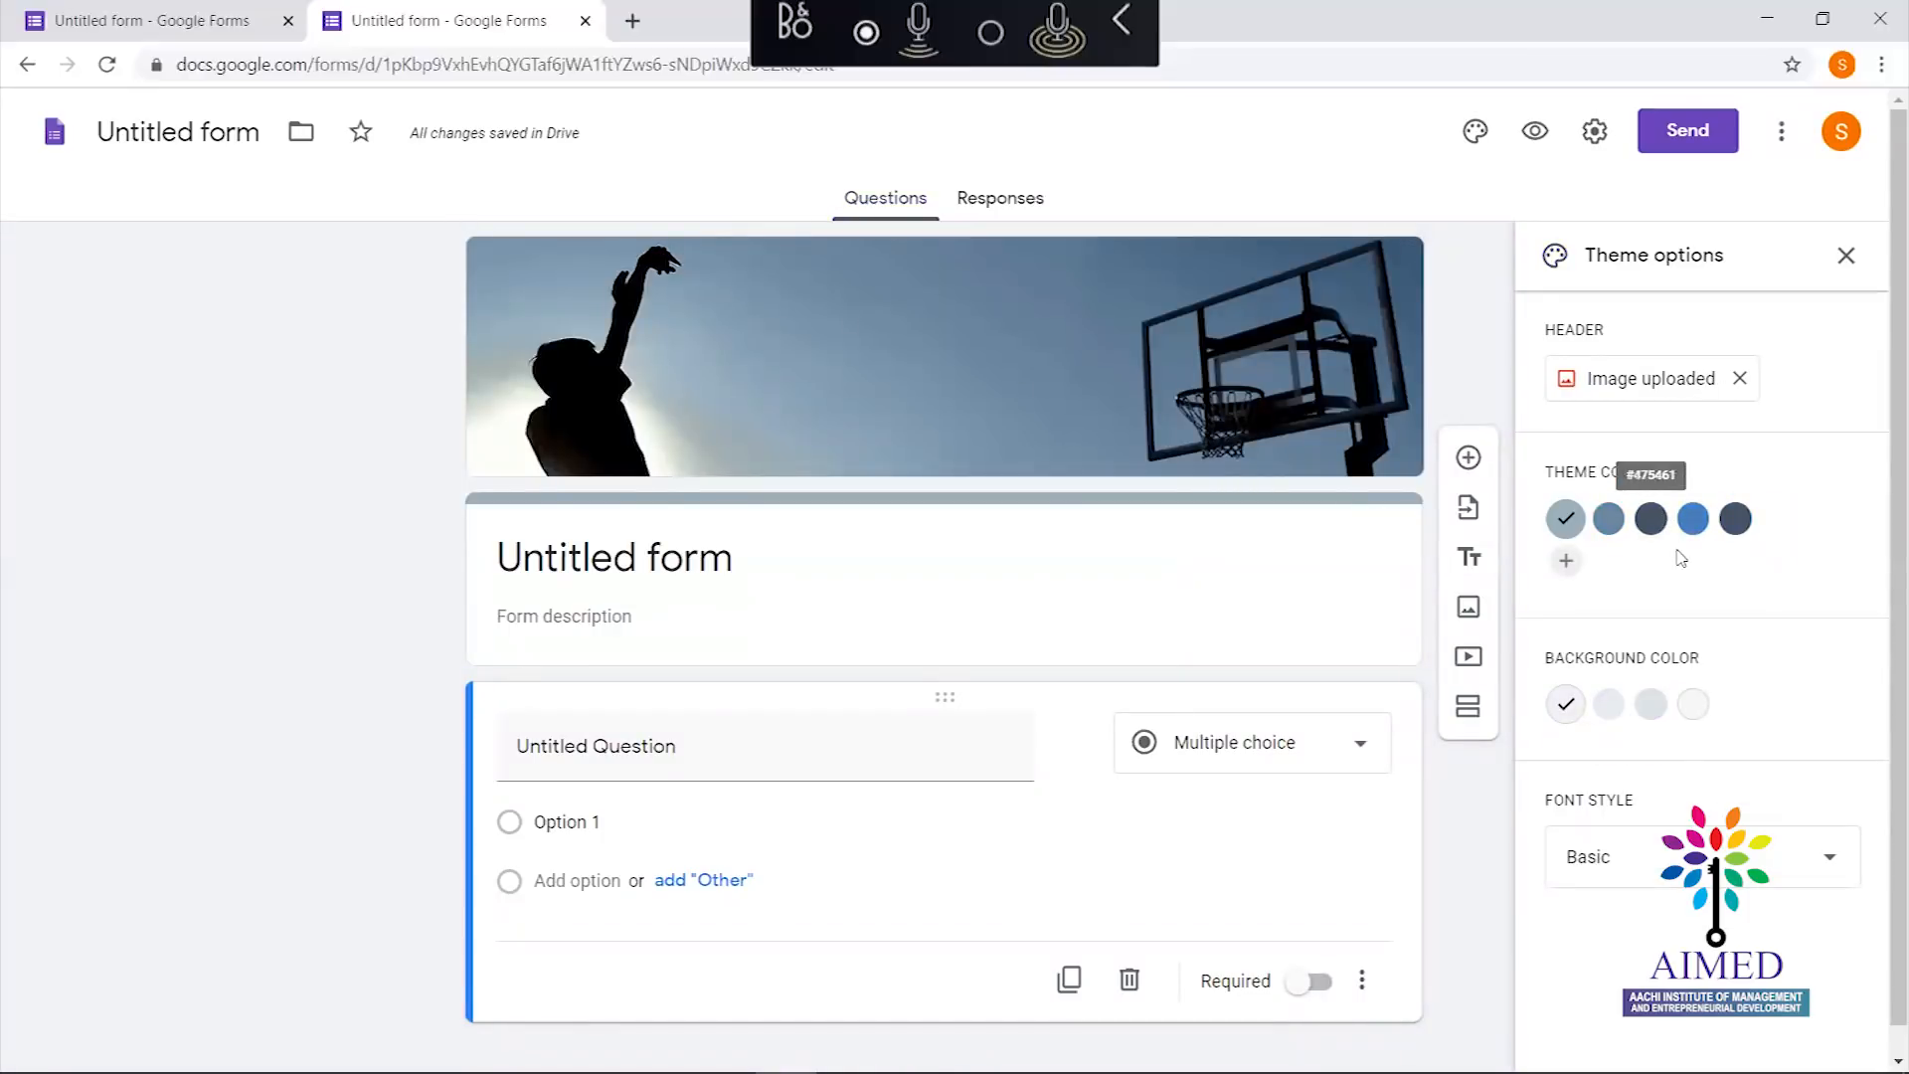
Pick the dark slate grey theme colour, discarding the custom colour picker
{"action": "left_click", "coordinate": [1611, 524]}
{"action": "left_click", "coordinate": [1651, 520]}
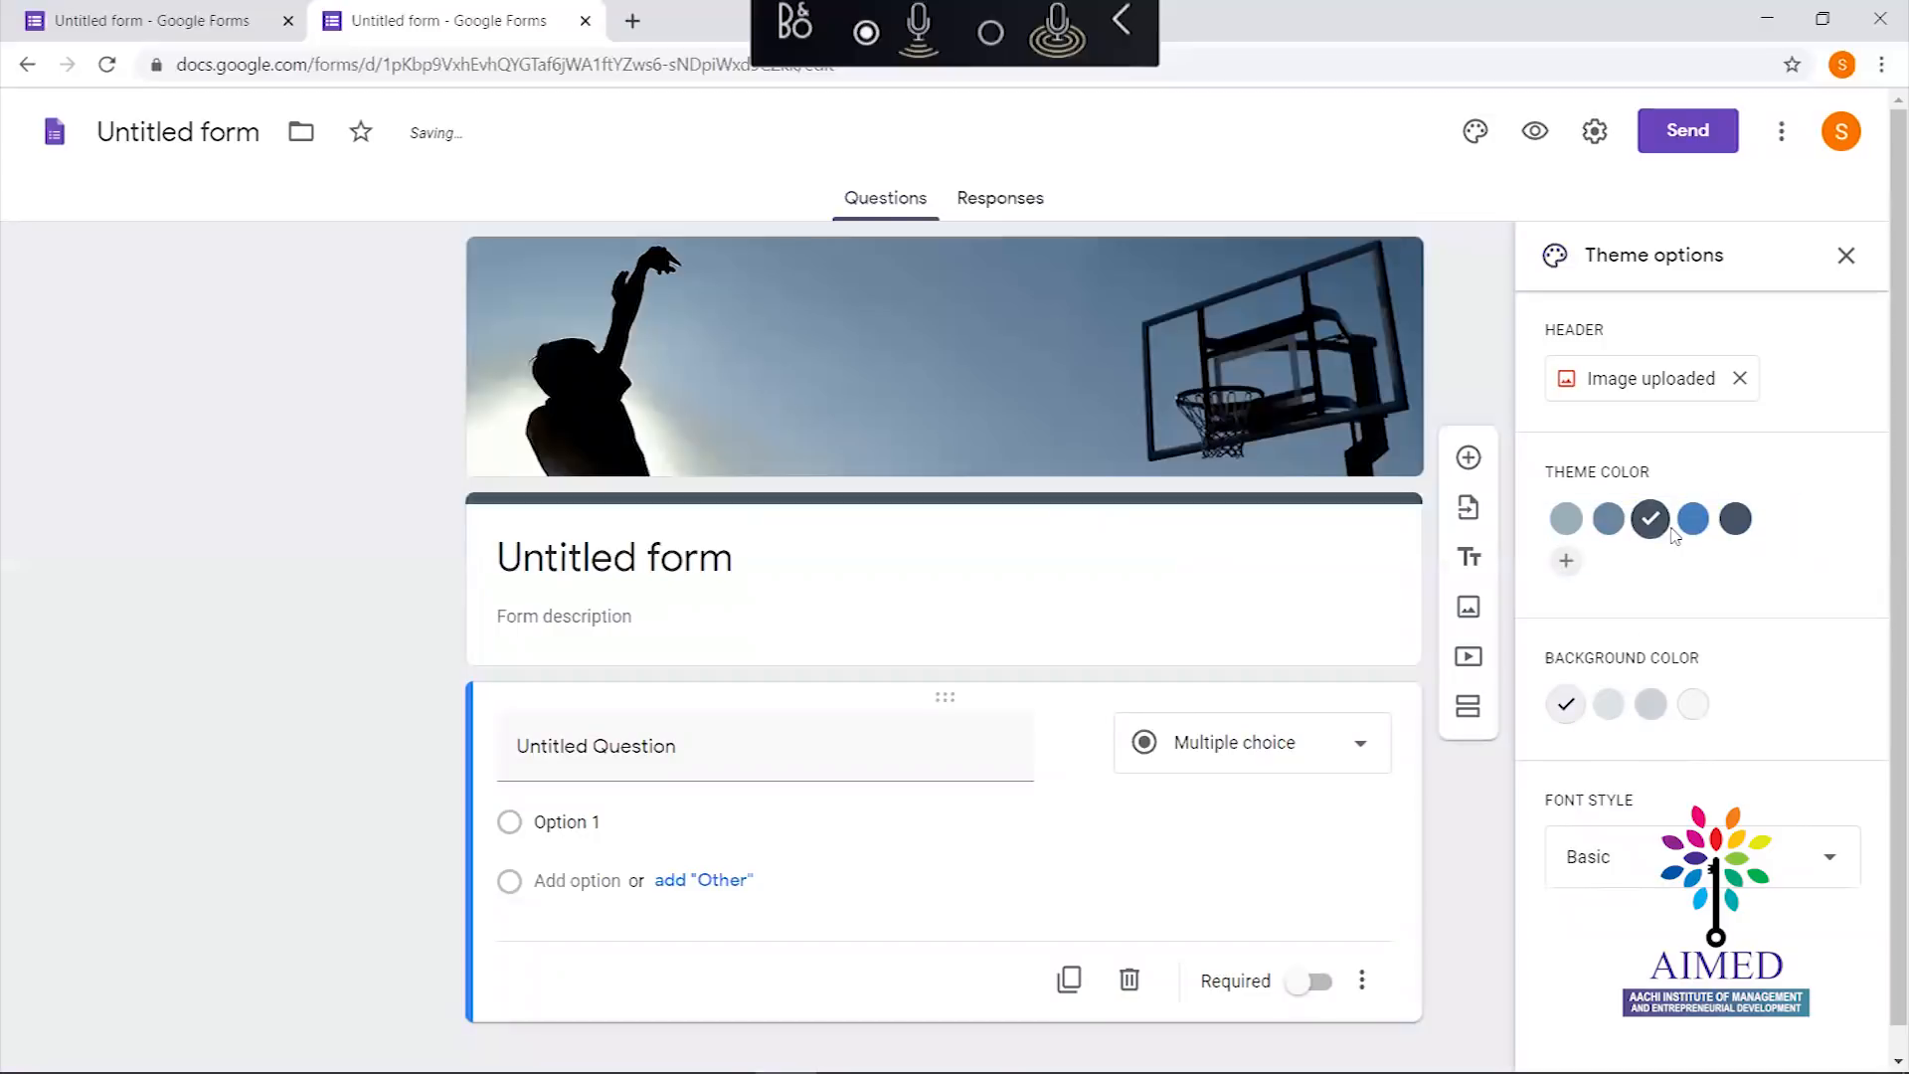
{"action": "left_click", "coordinate": [1566, 563]}
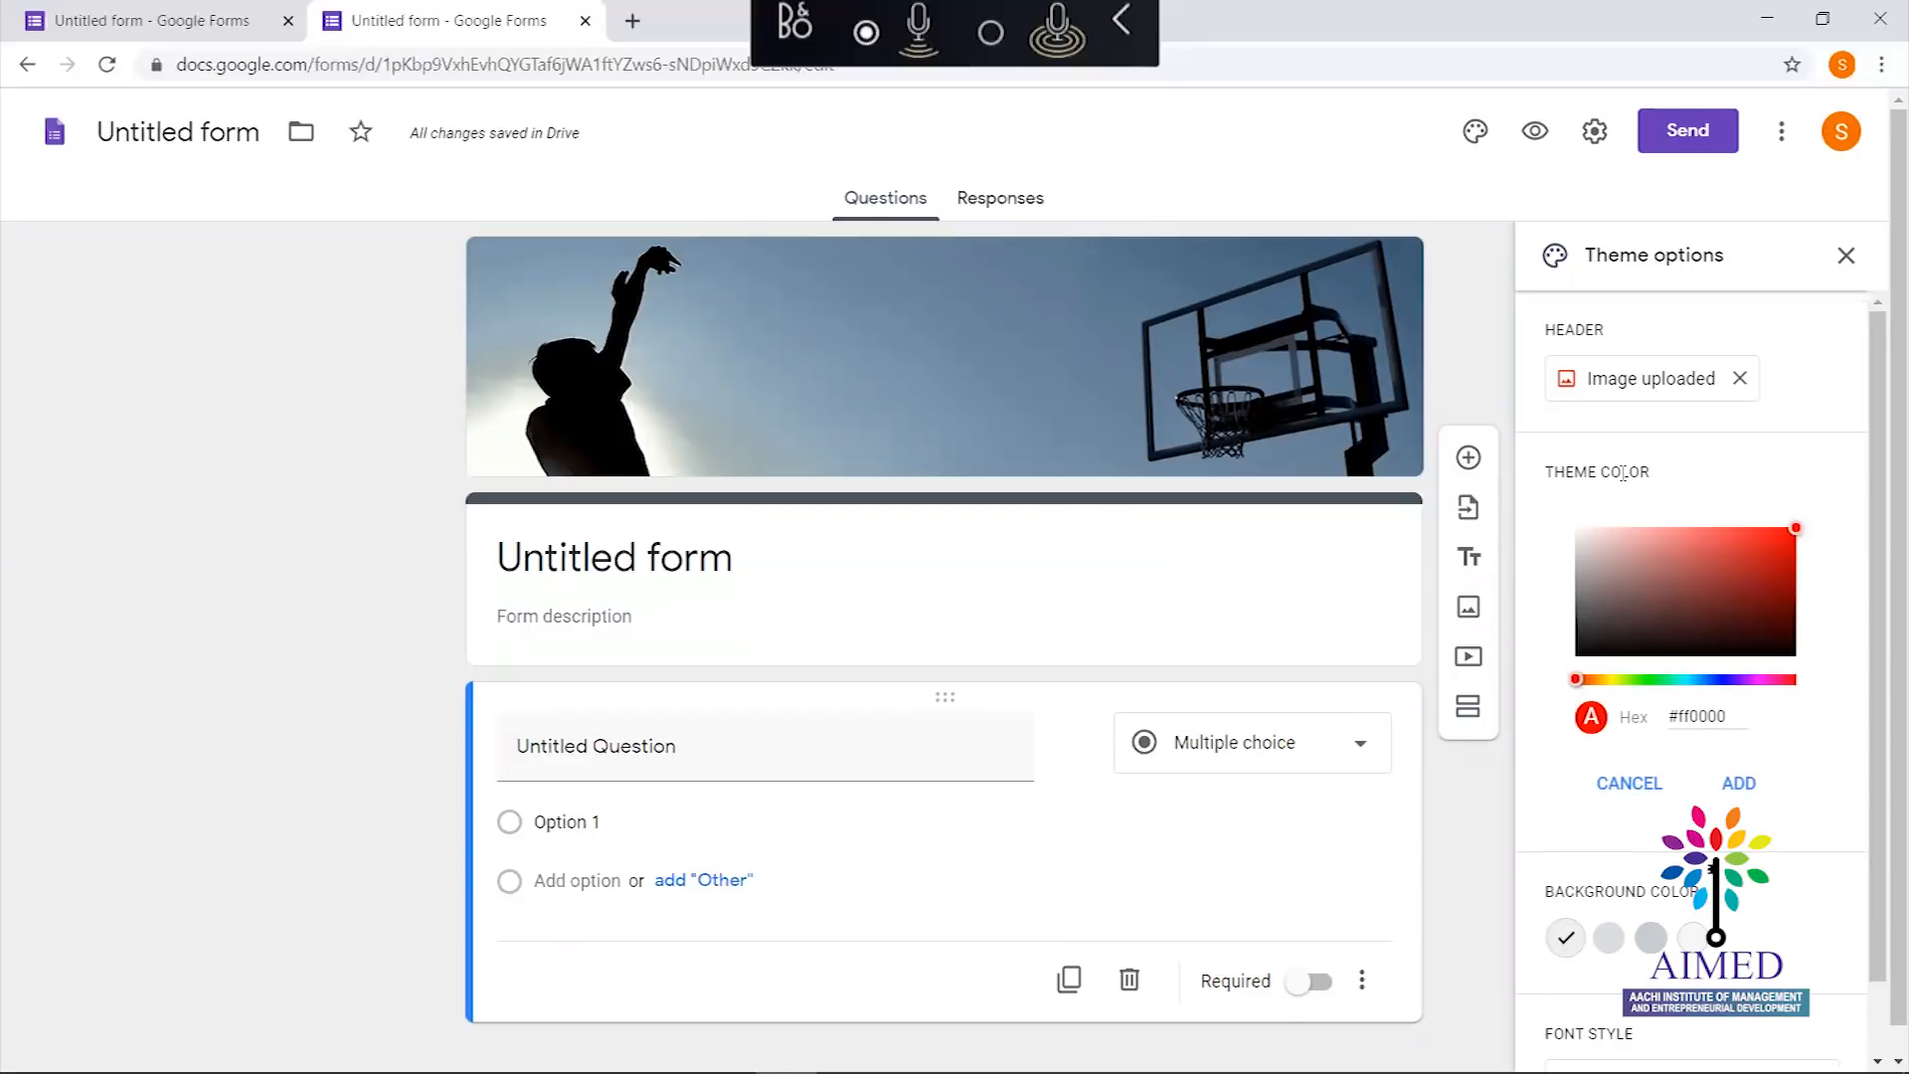
{"action": "left_click", "coordinate": [1636, 791]}
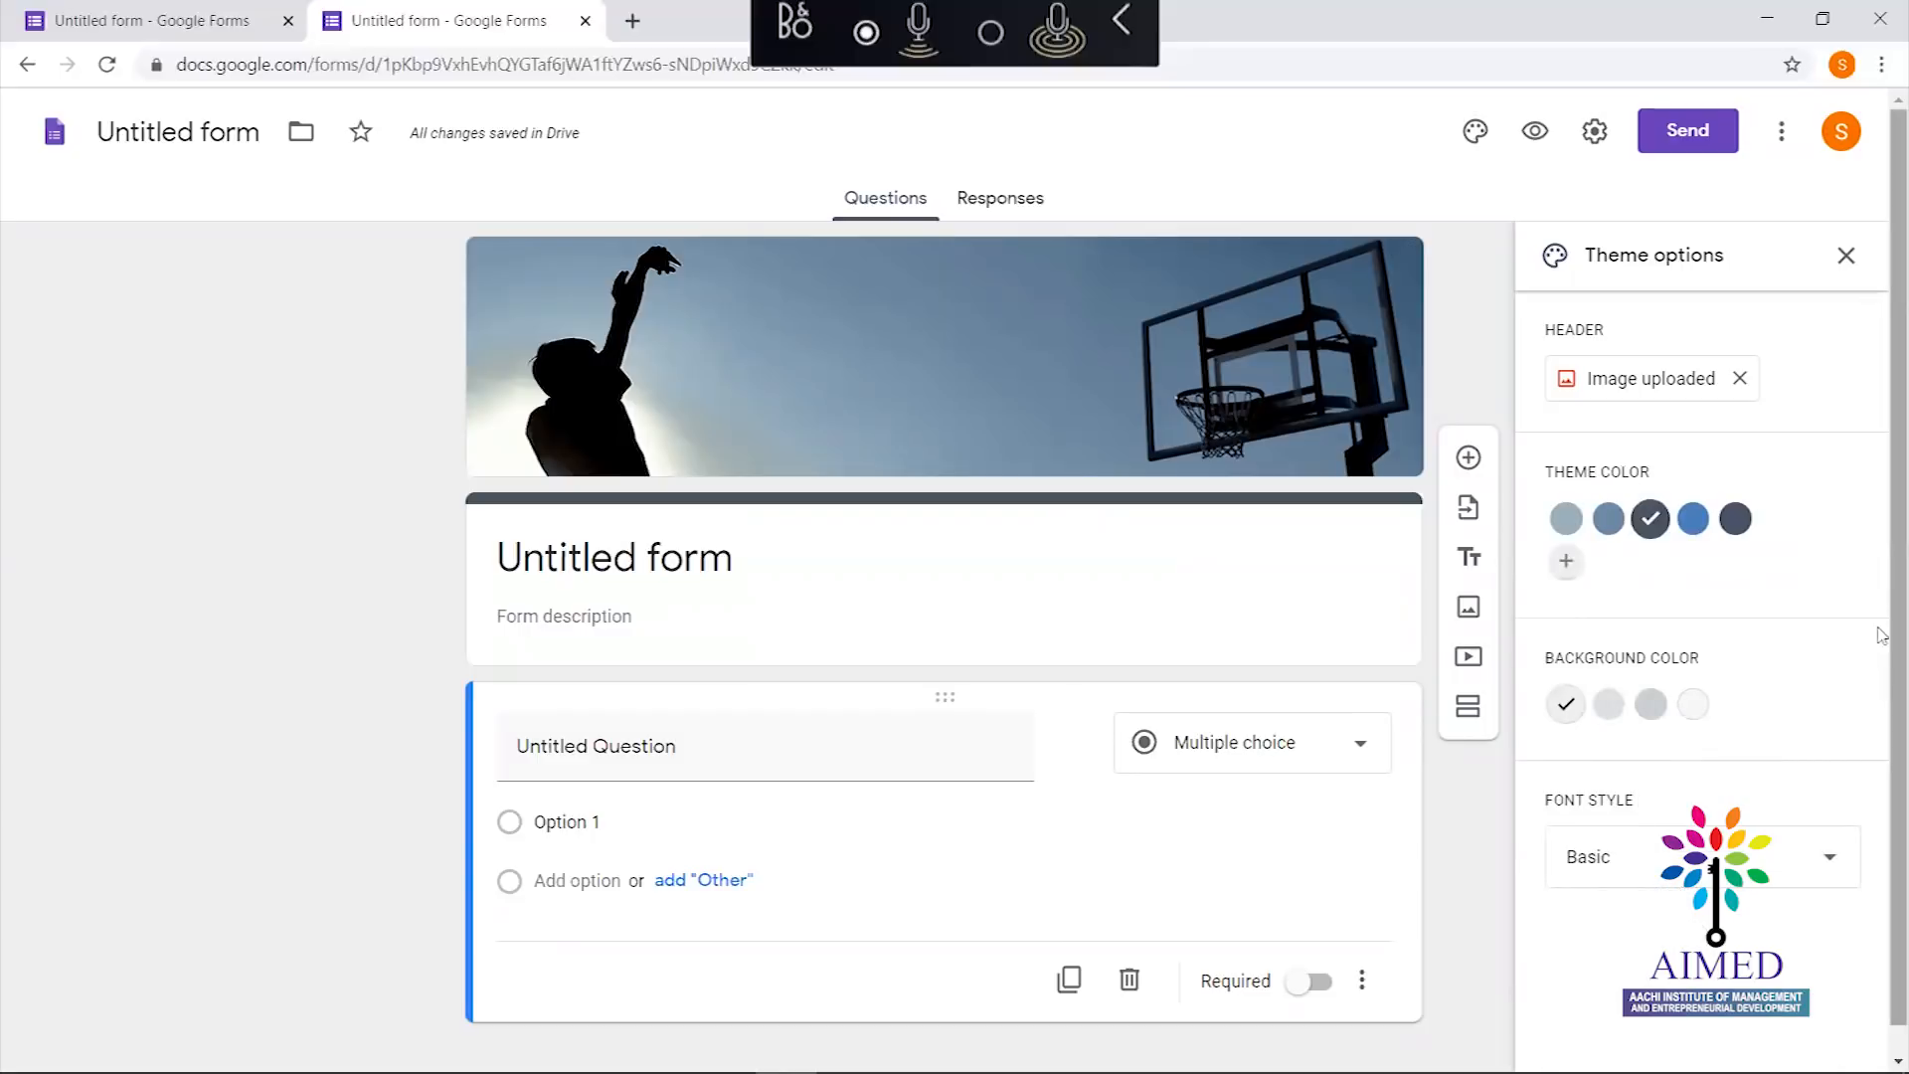
{"action": "left_click_drag", "start_coordinate": [1891, 529], "coordinate": [1891, 660]}
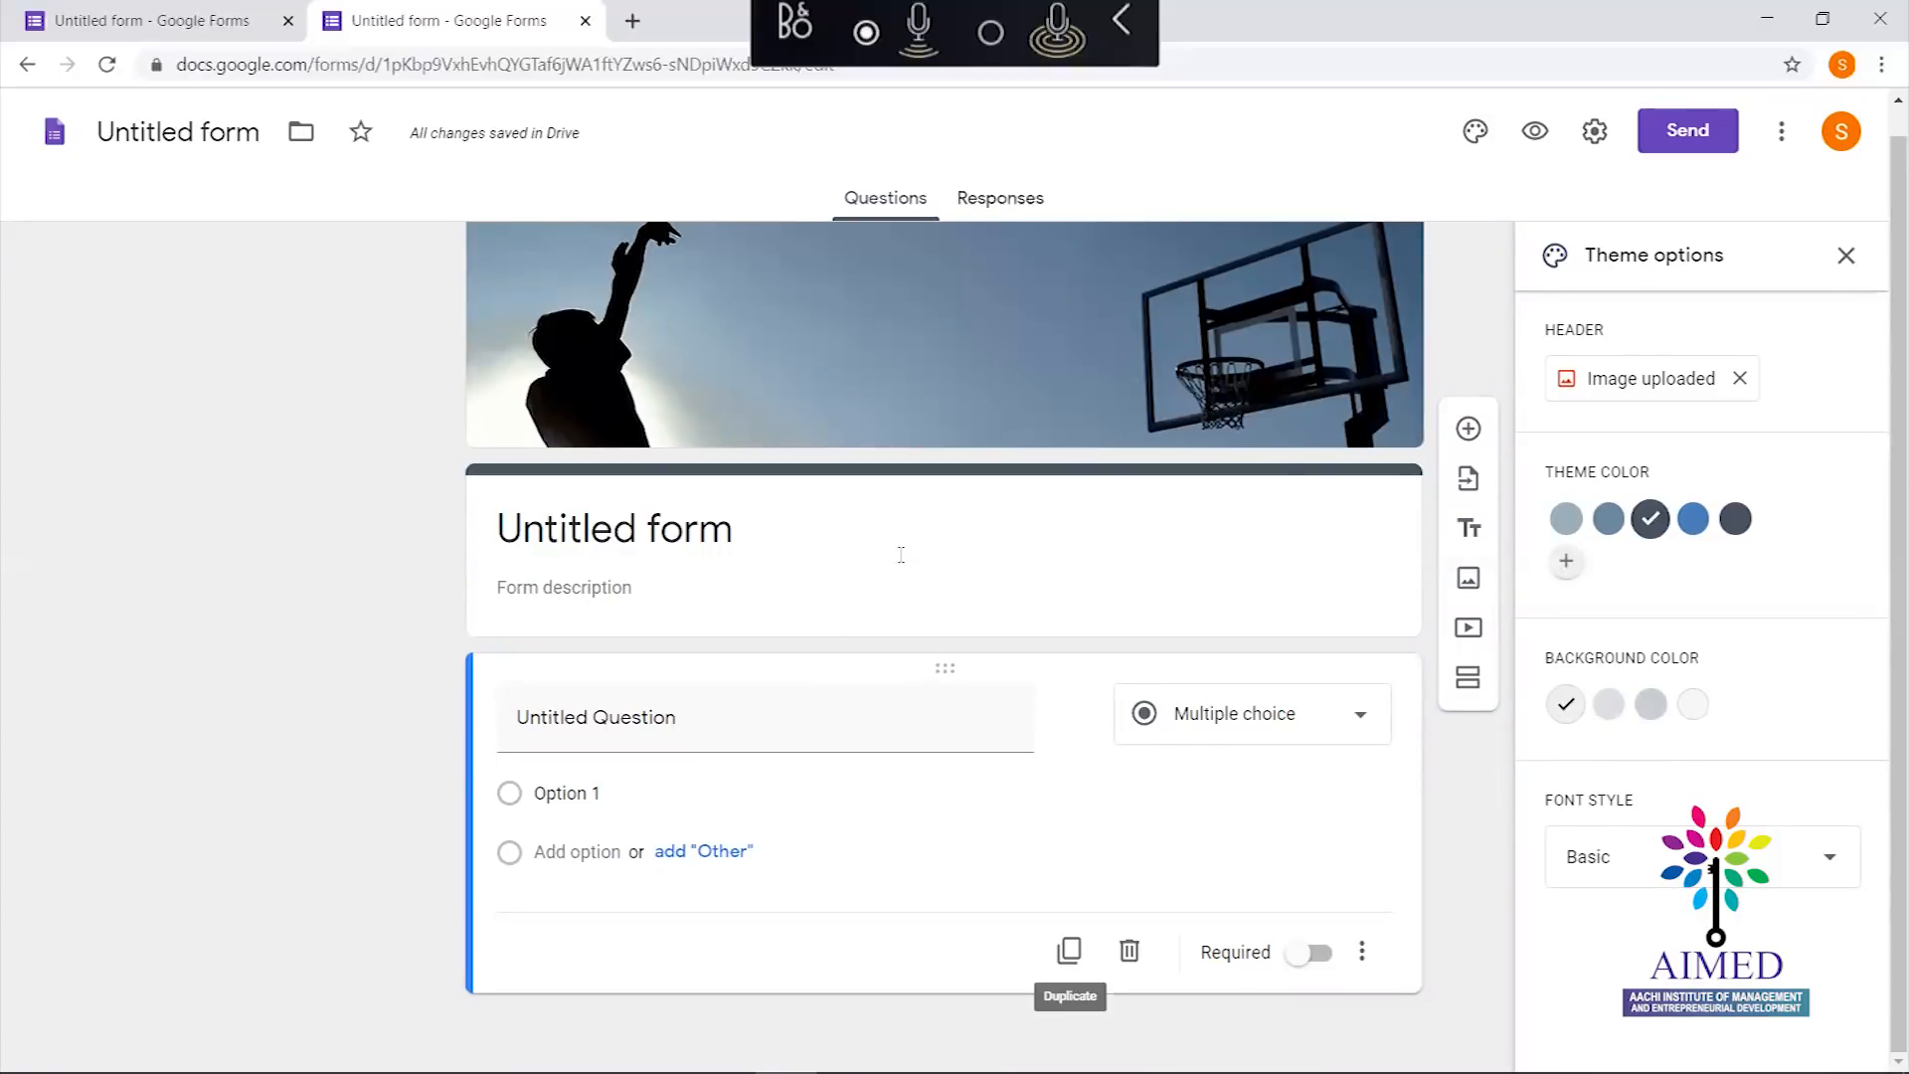
Keep the light background colour and the Basic font style
{"action": "left_click", "coordinate": [1612, 708]}
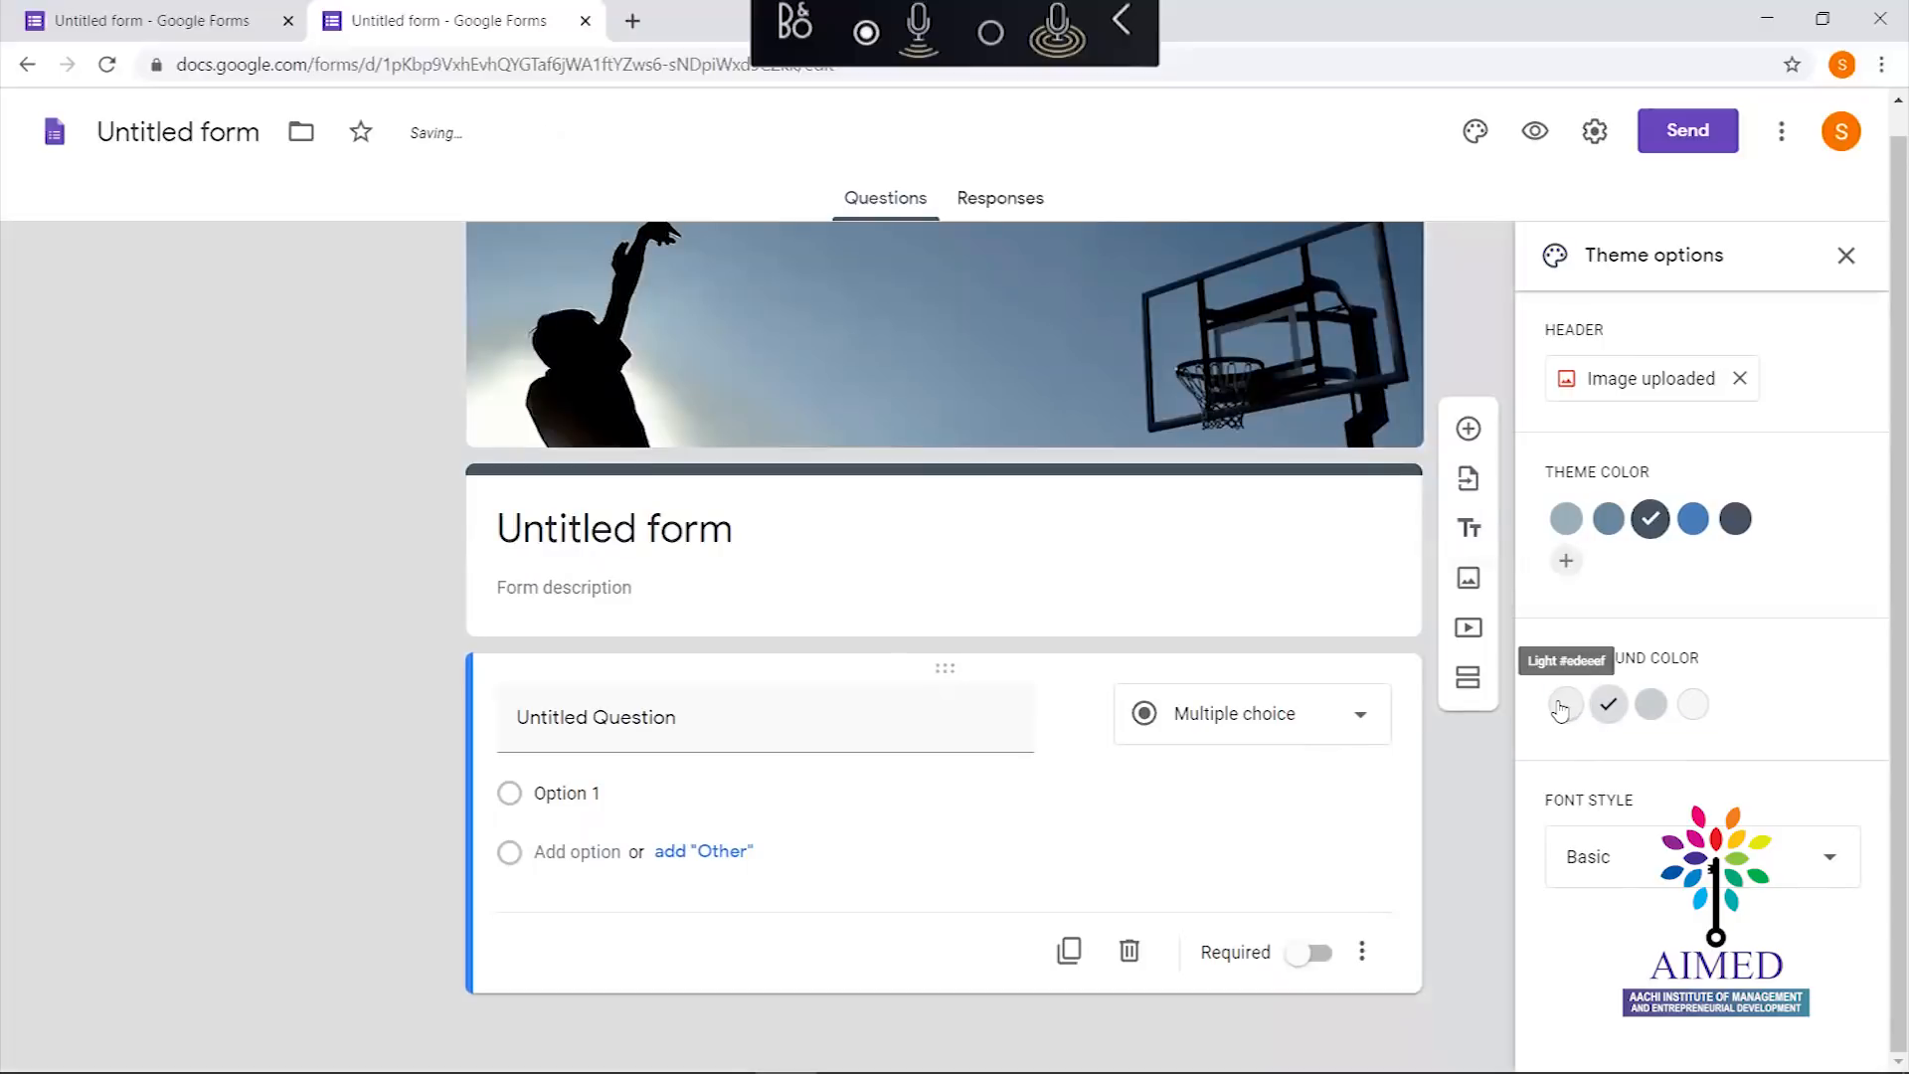
{"action": "left_click", "coordinate": [1563, 707]}
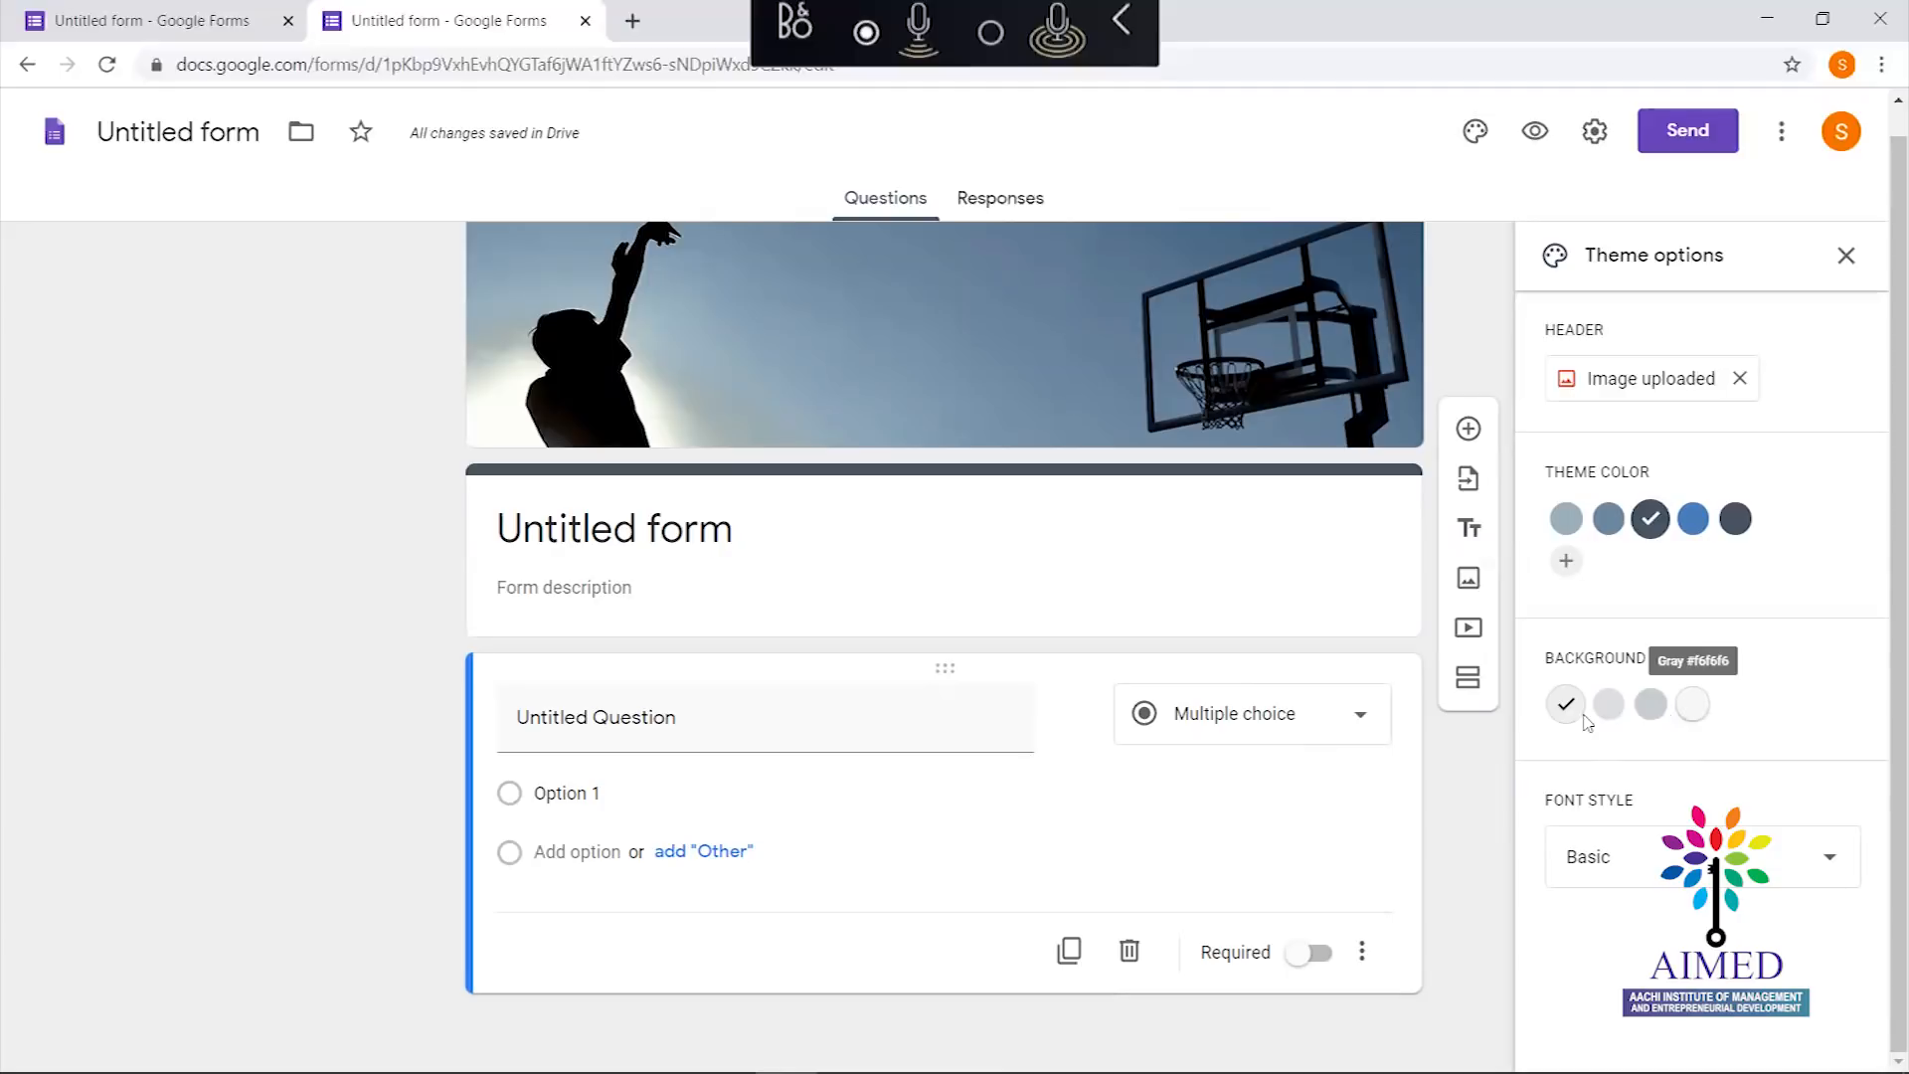
{"action": "left_click", "coordinate": [1800, 853]}
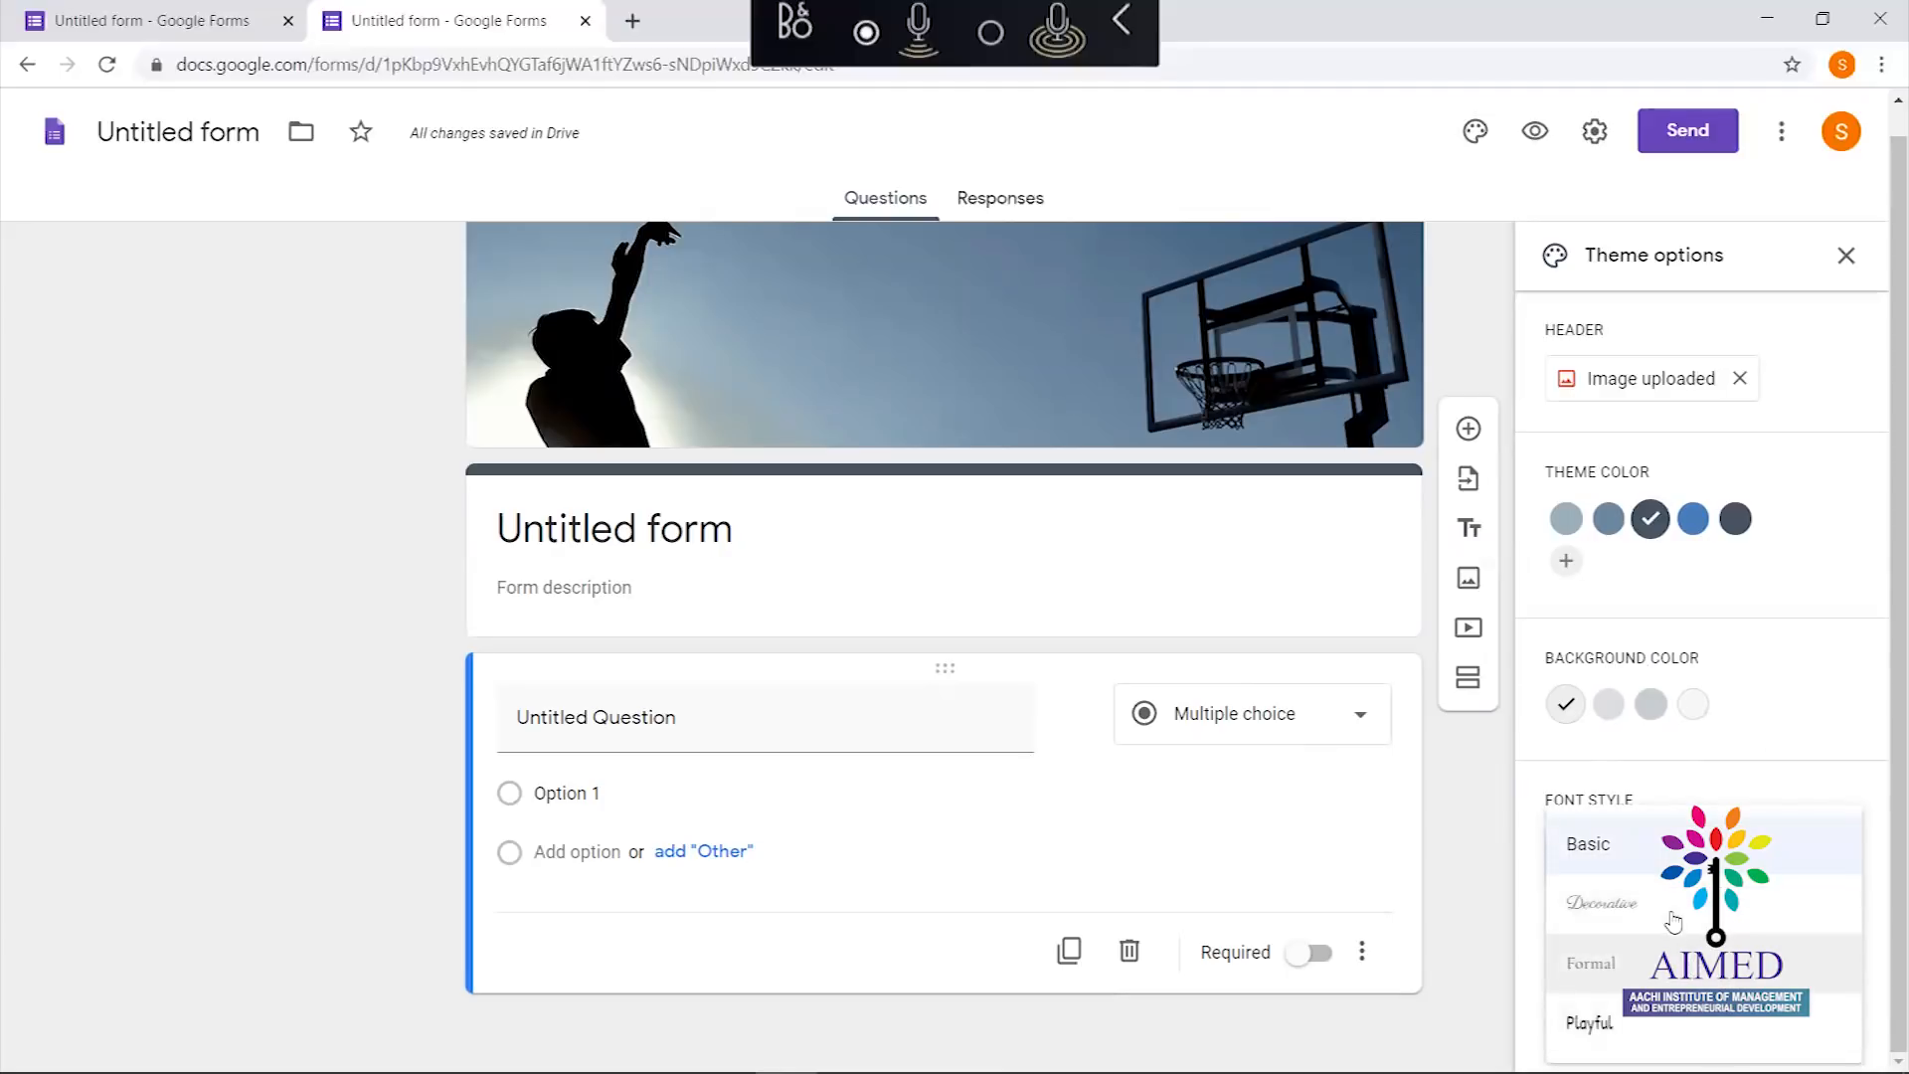
{"action": "left_click", "coordinate": [1721, 779]}
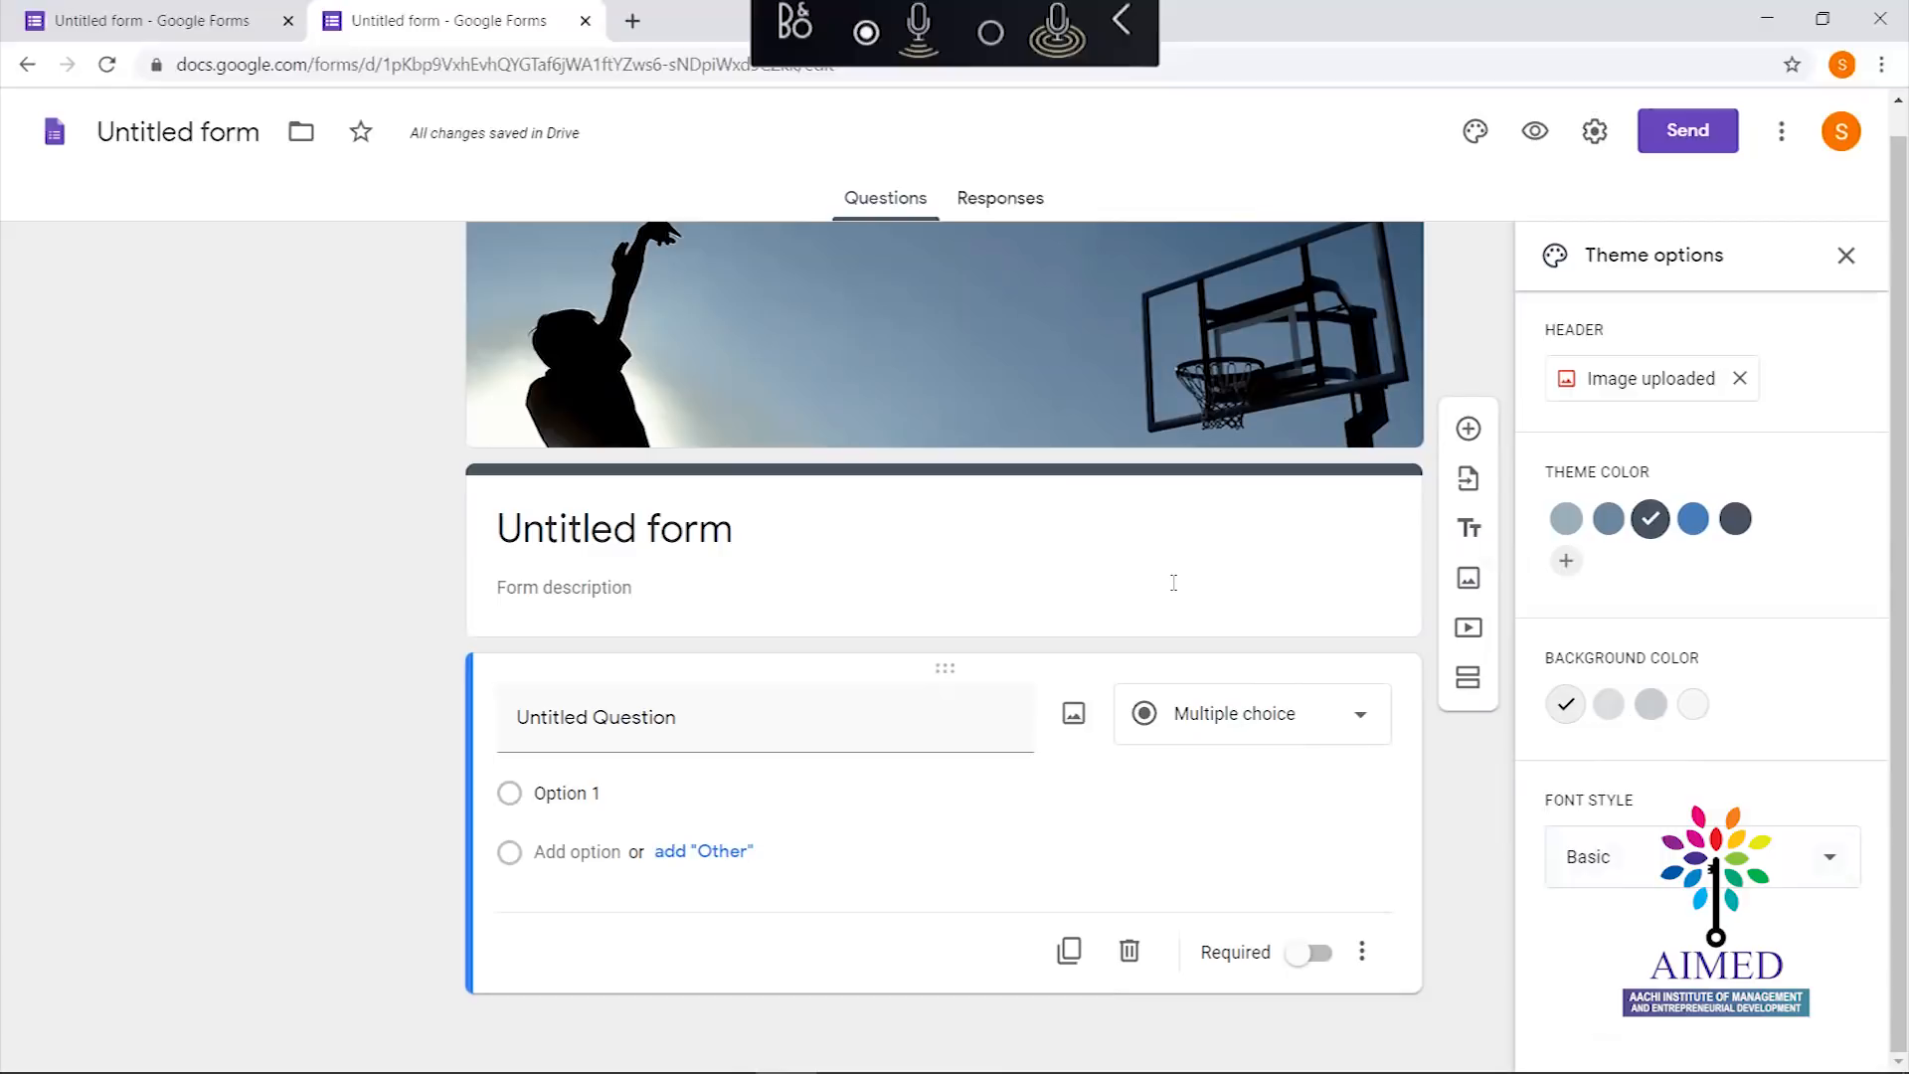
{"action": "left_click", "coordinate": [972, 537]}
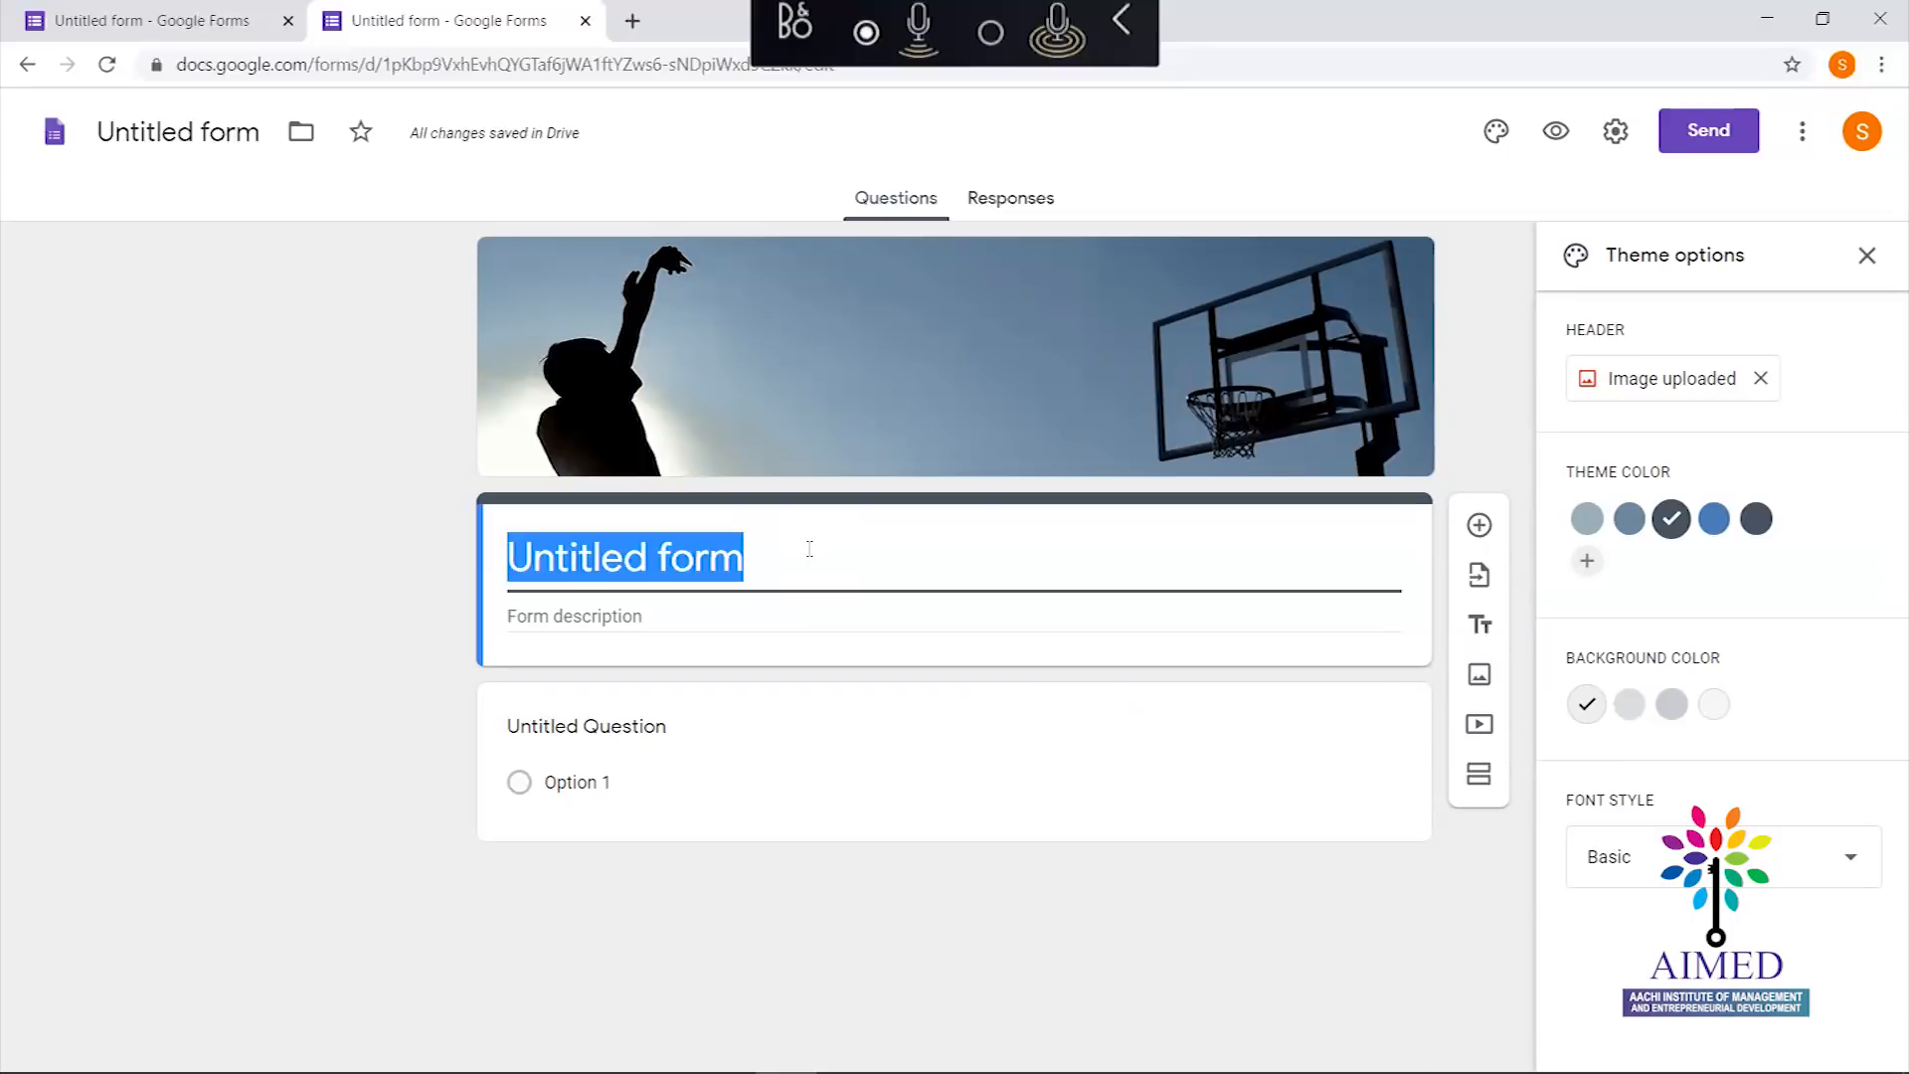
Replace 'Untitled form' with the title 'FDP Registration'
{"action": "type", "text": "F"}
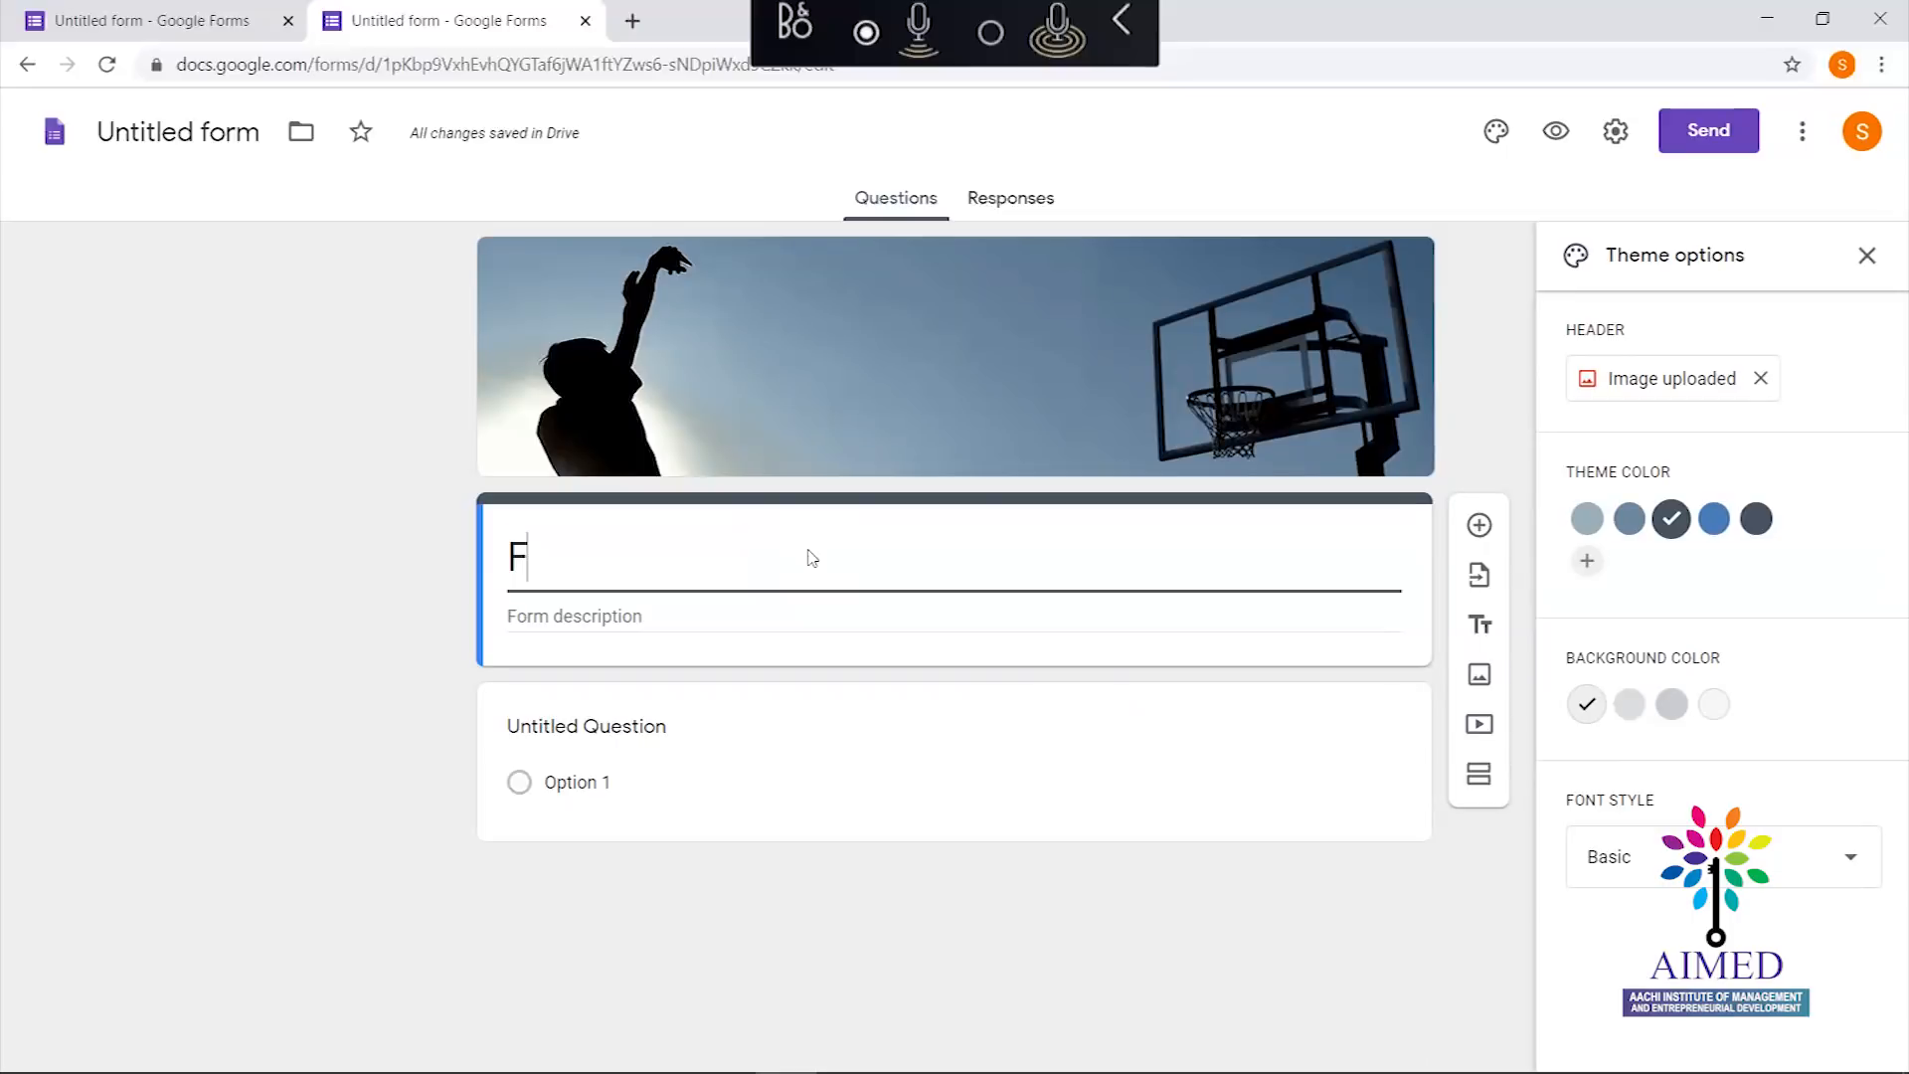
{"action": "type", "text": "DP "}
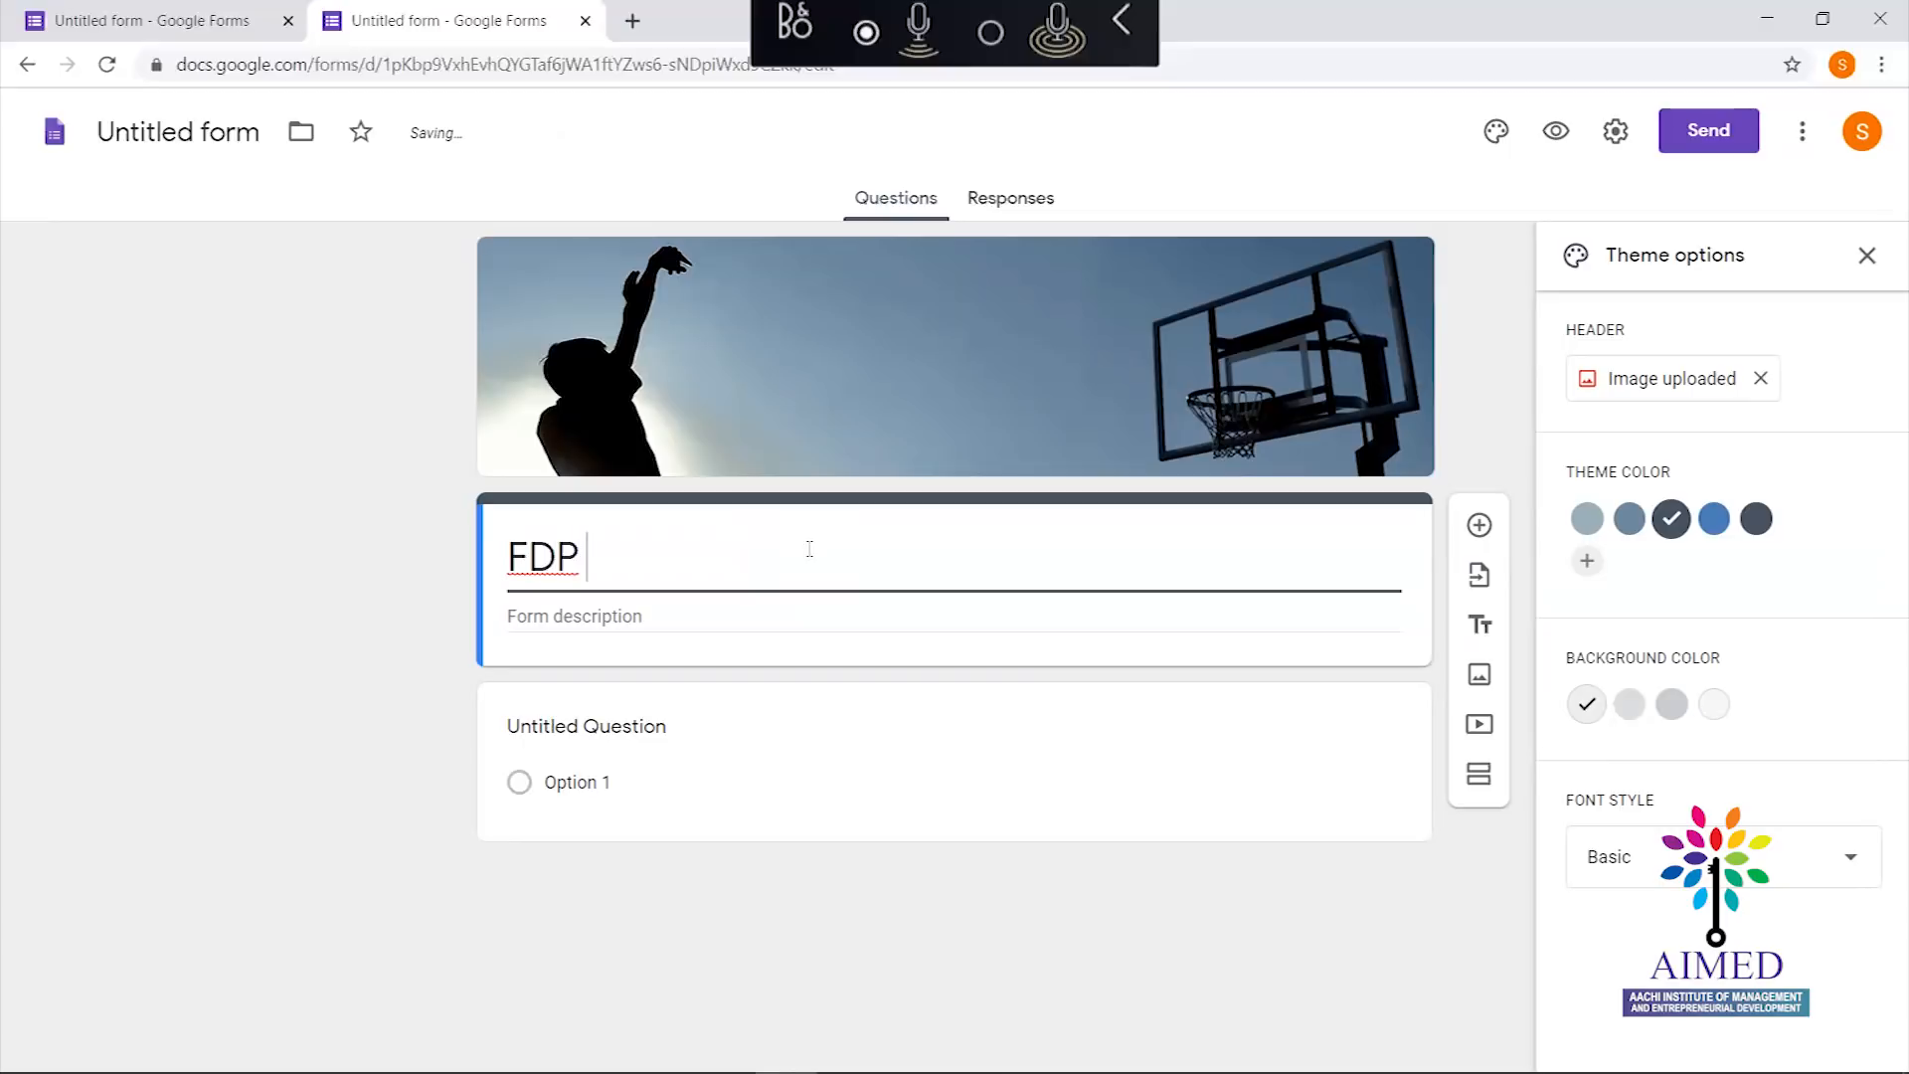
{"action": "type", "text": "Registration"}
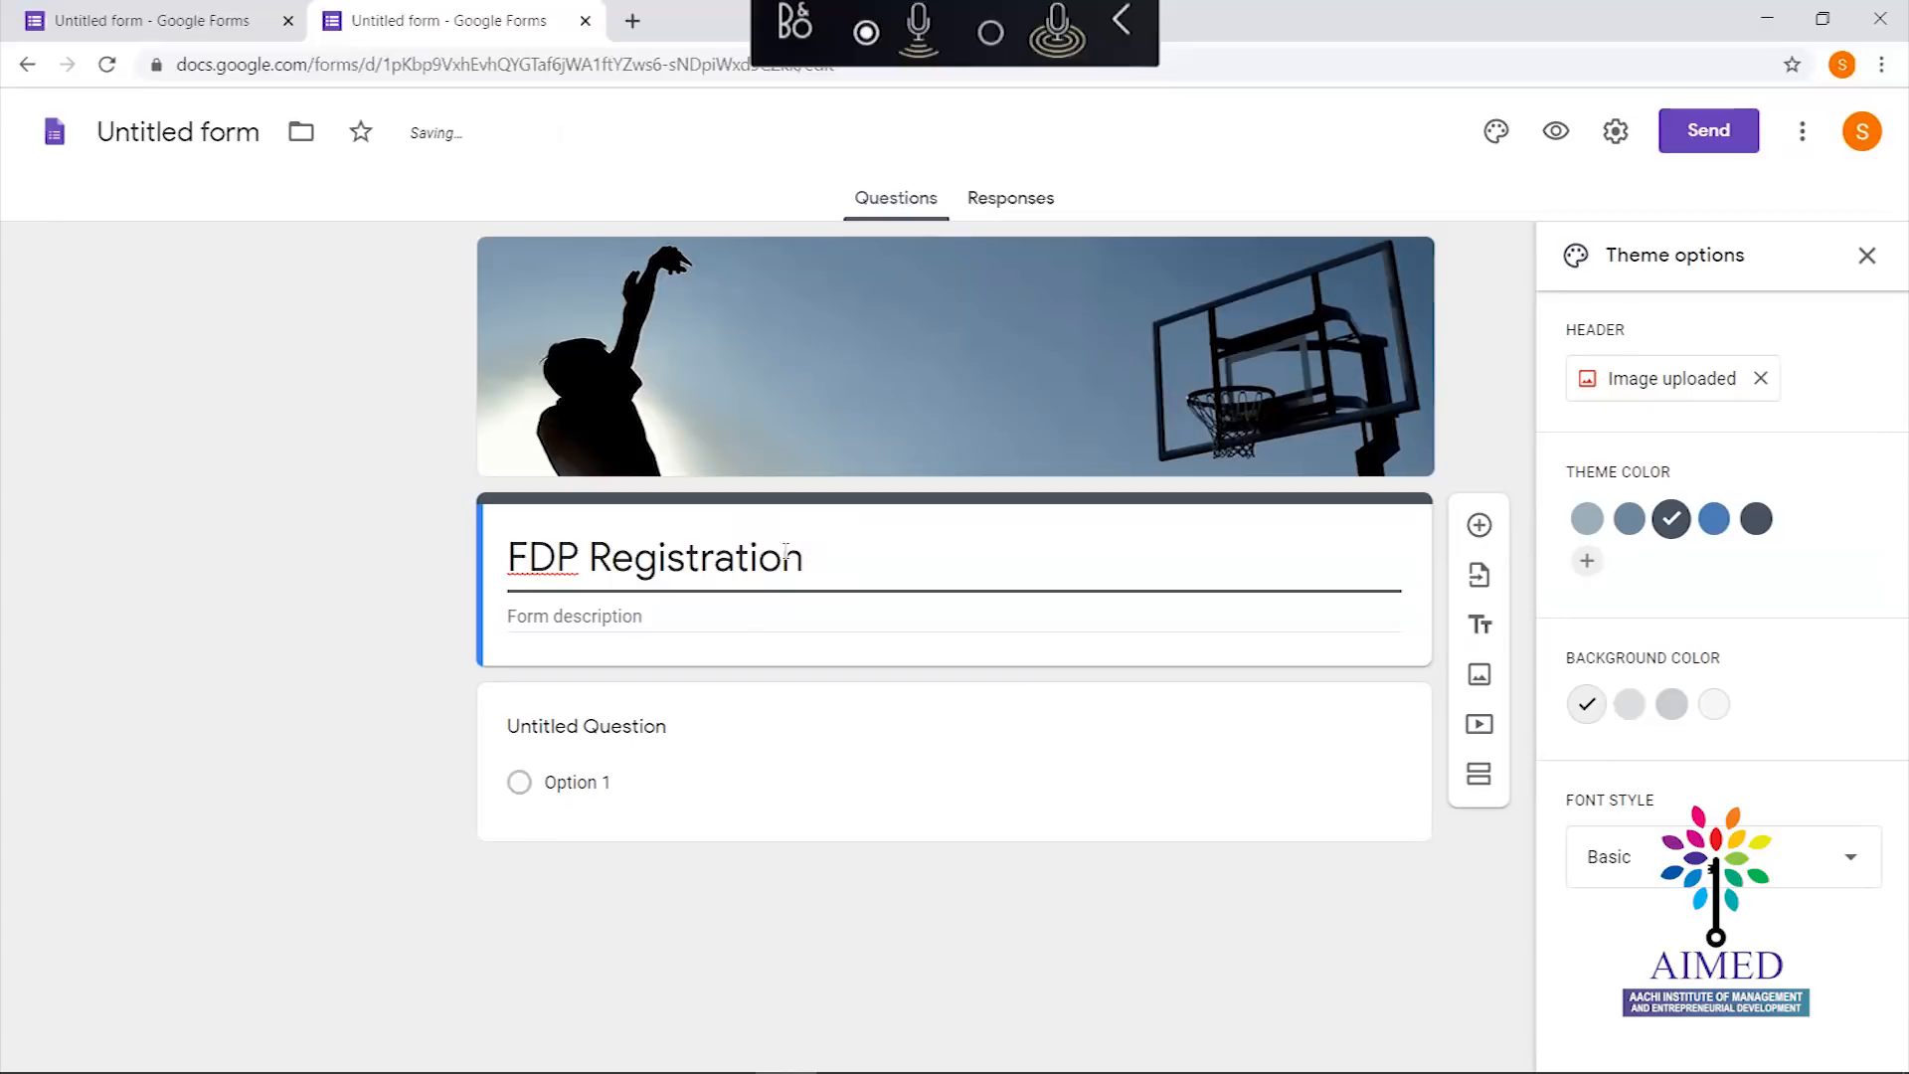
{"action": "left_click", "coordinate": [686, 622]}
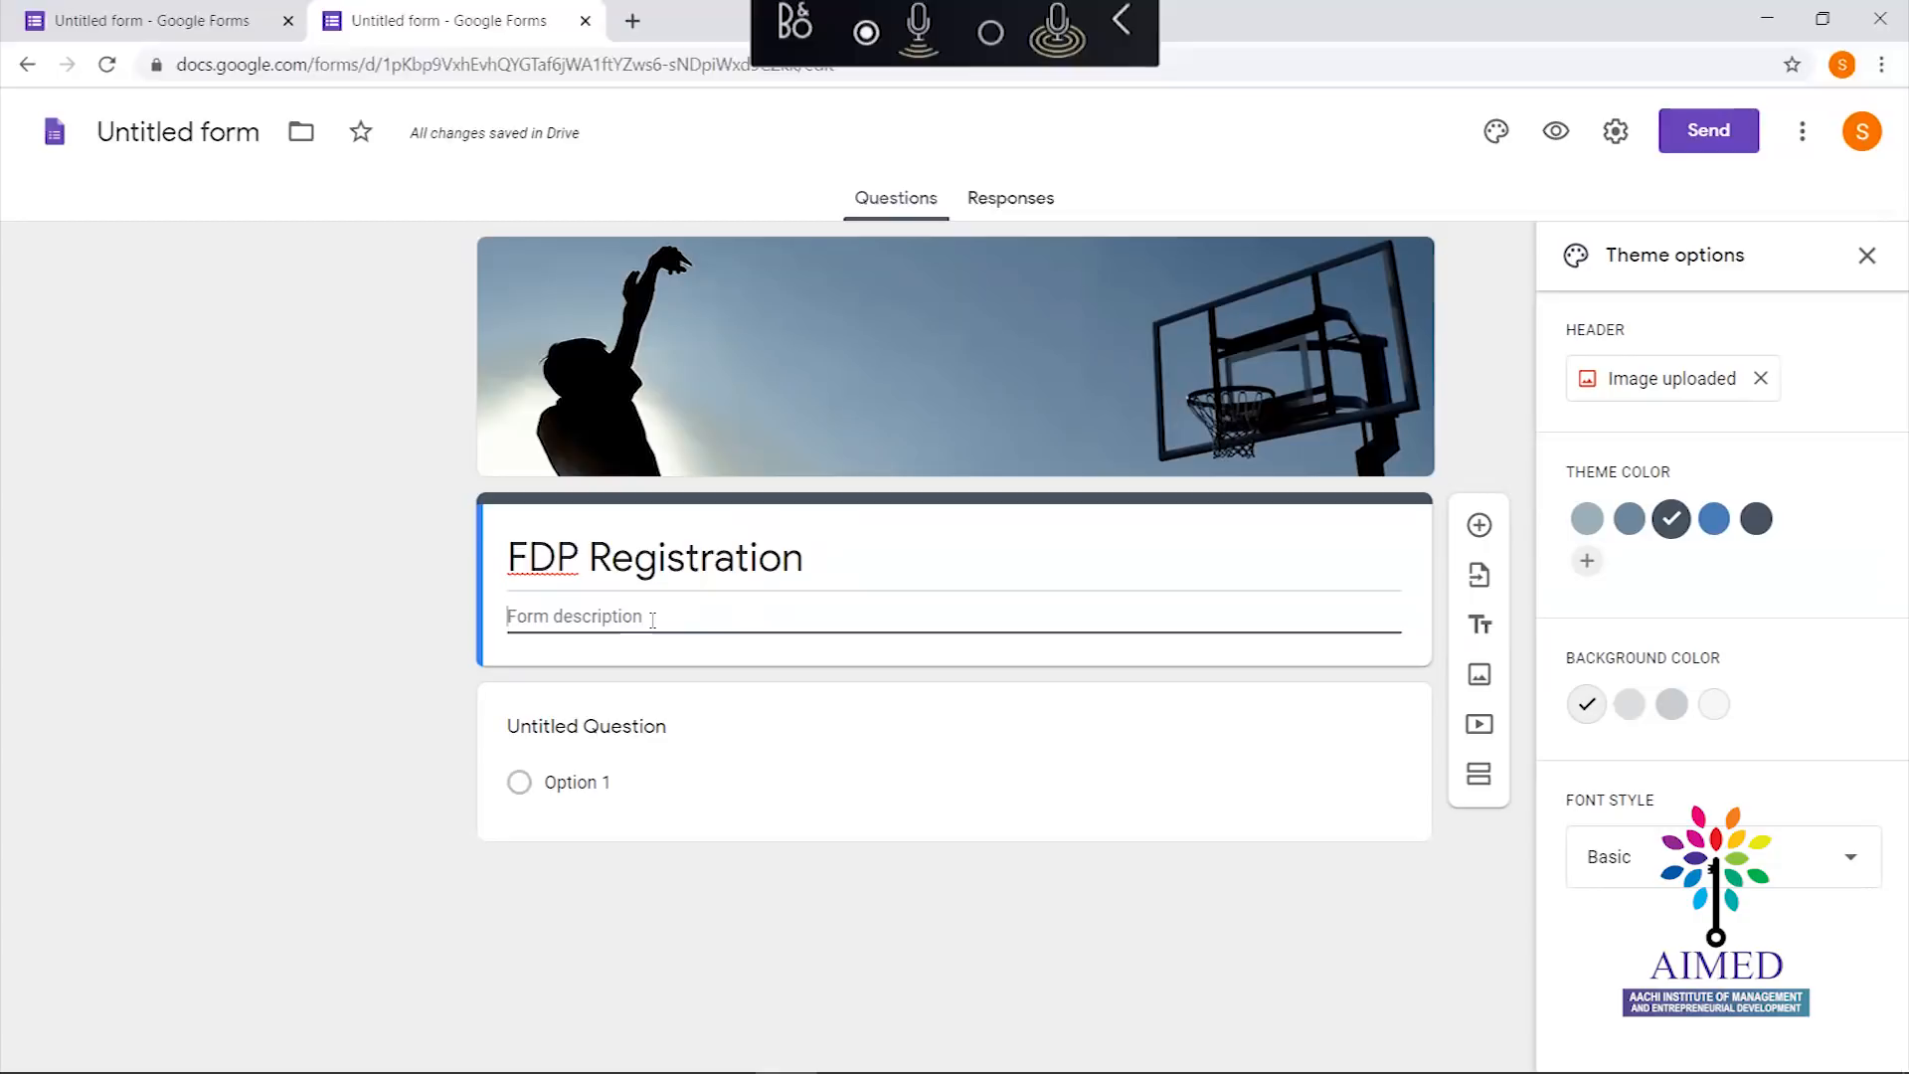
Enter description lines 'Dates: 27-05-2020 to 18-05-2020' and 'Time: 10.00AM to 1.00PM'; leave Settings unchanged
{"action": "type", "text": "Dates:"}
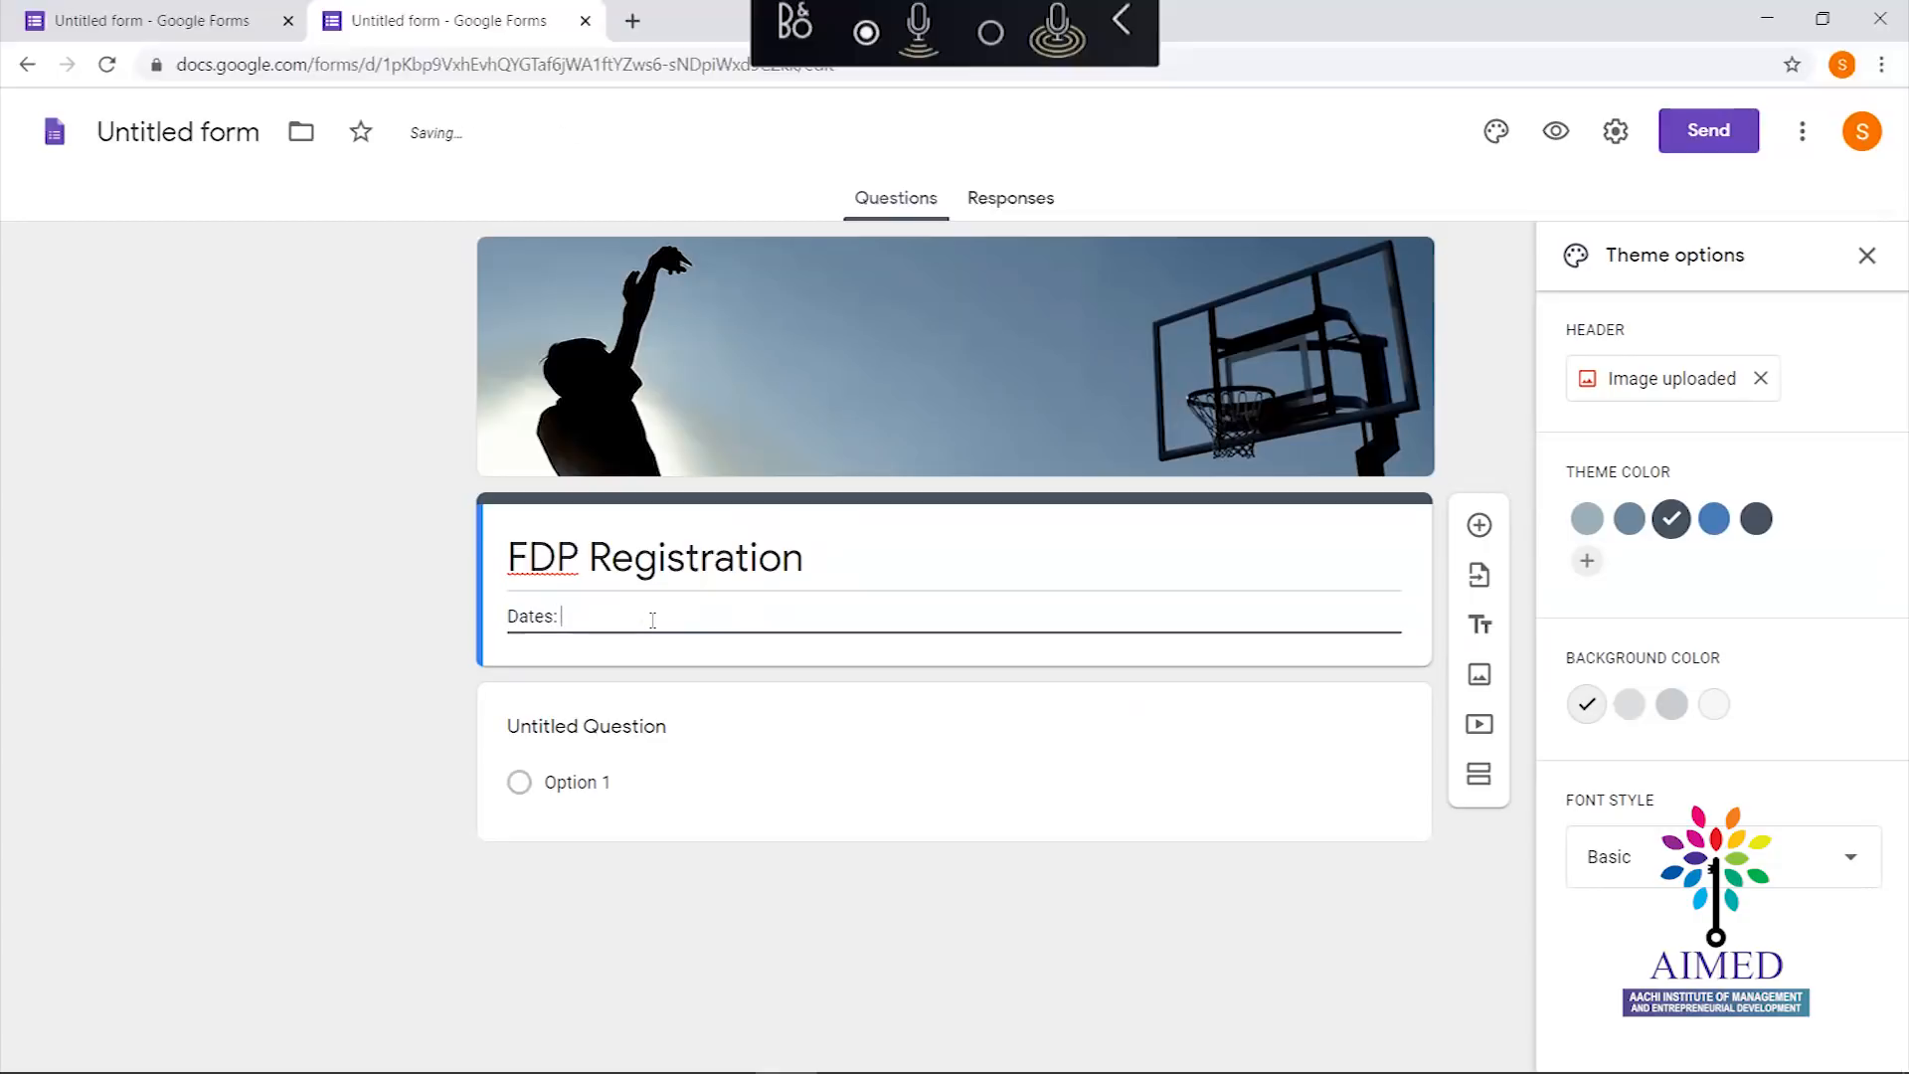
{"action": "type", "text": " 27"}
{"action": "type", "text": "8"}
{"action": "key", "text": "BackSpace"}
{"action": "type", "text": "7-"}
{"action": "type", "text": "05-2"}
{"action": "type", "text": "03"}
{"action": "key", "text": "BackSpace"}
{"action": "type", "text": "20 to 18-05"}
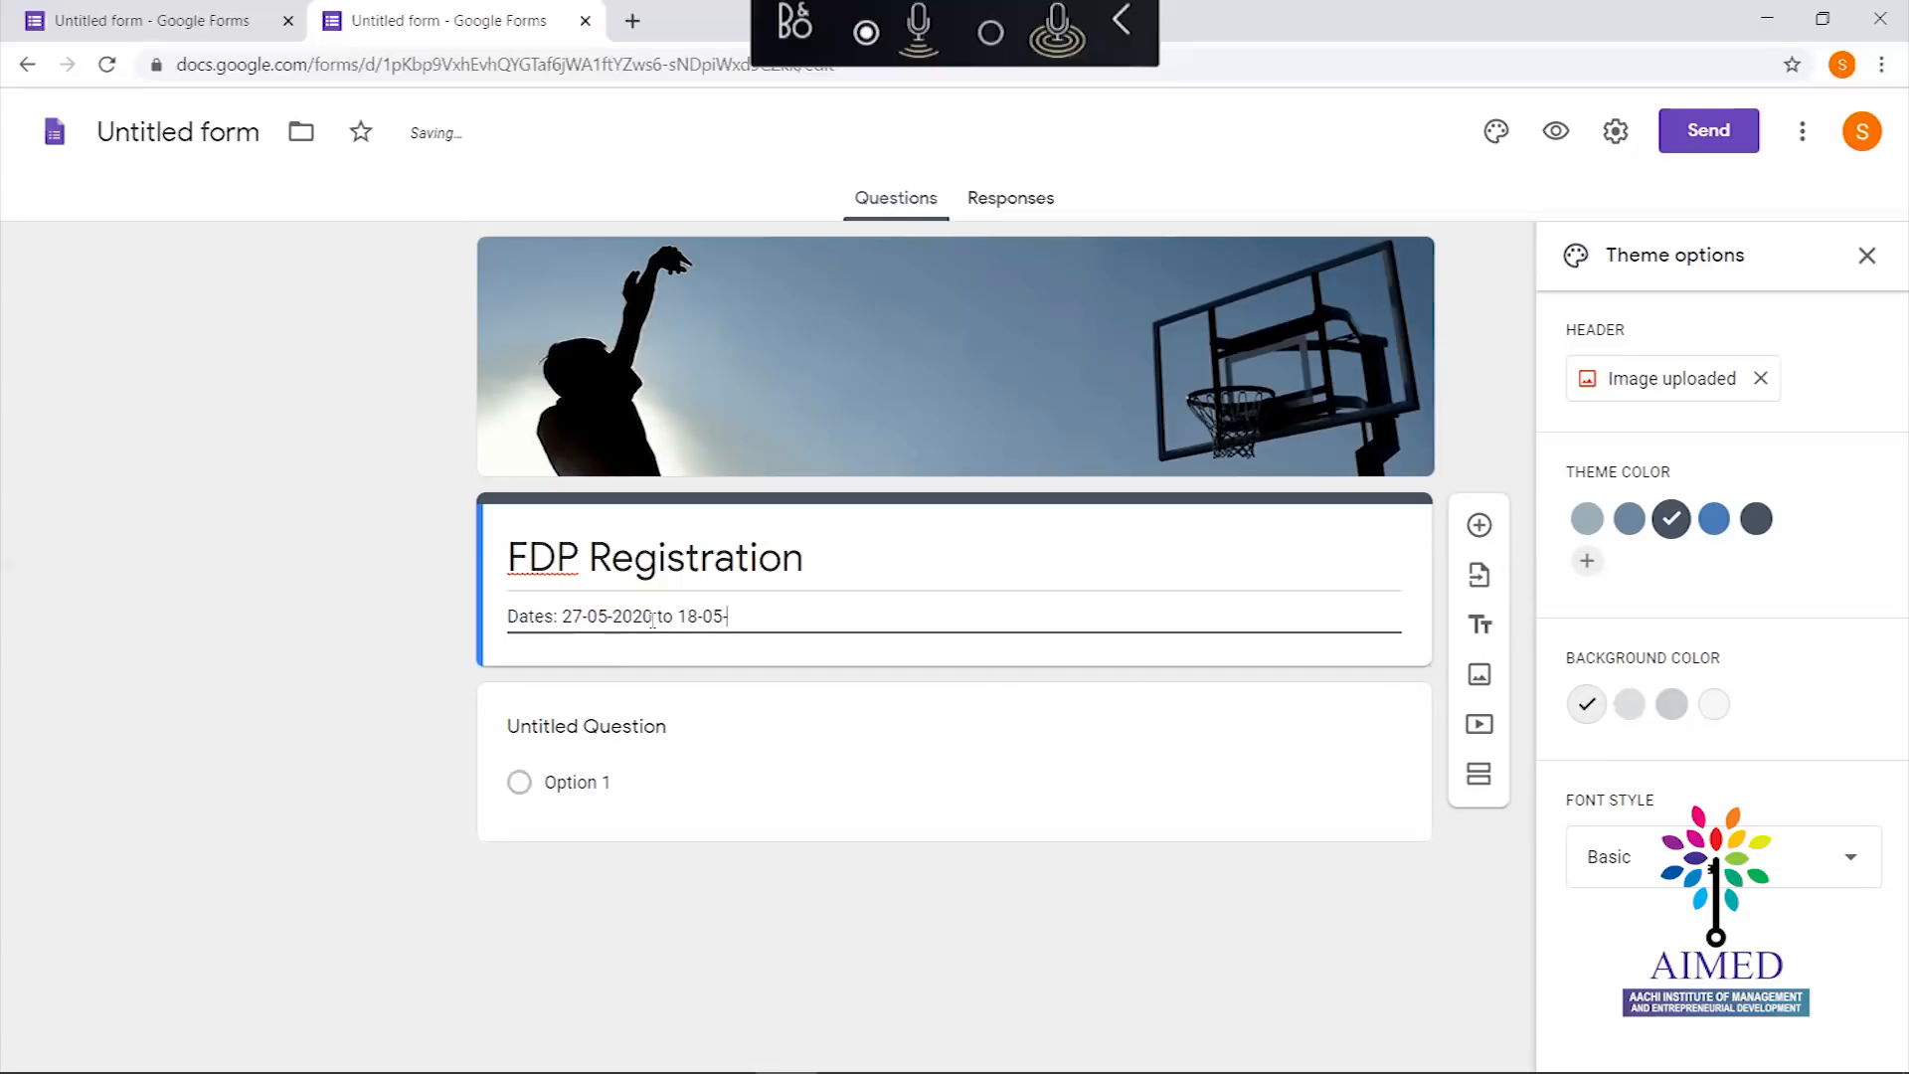
{"action": "type", "text": "-2020"}
{"action": "key", "text": "Return"}
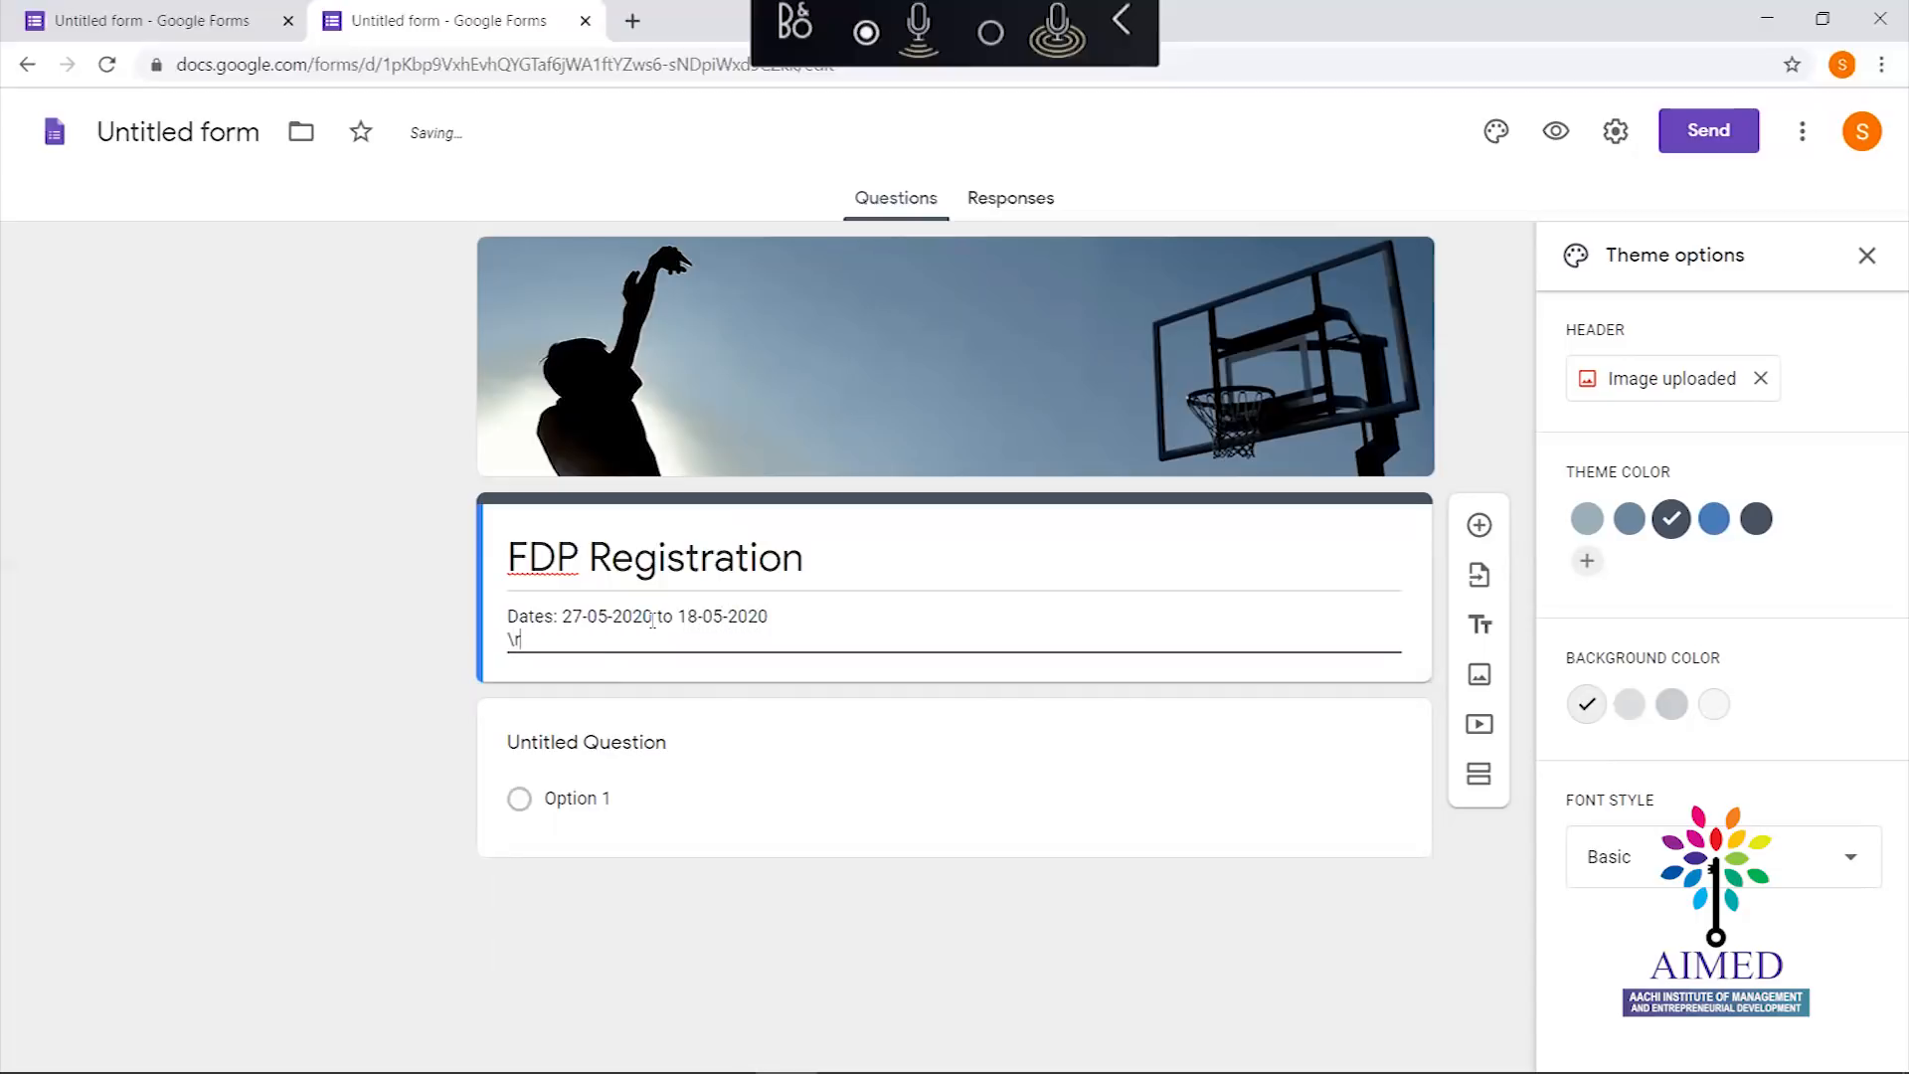
{"action": "type", "text": "Time: 10"}
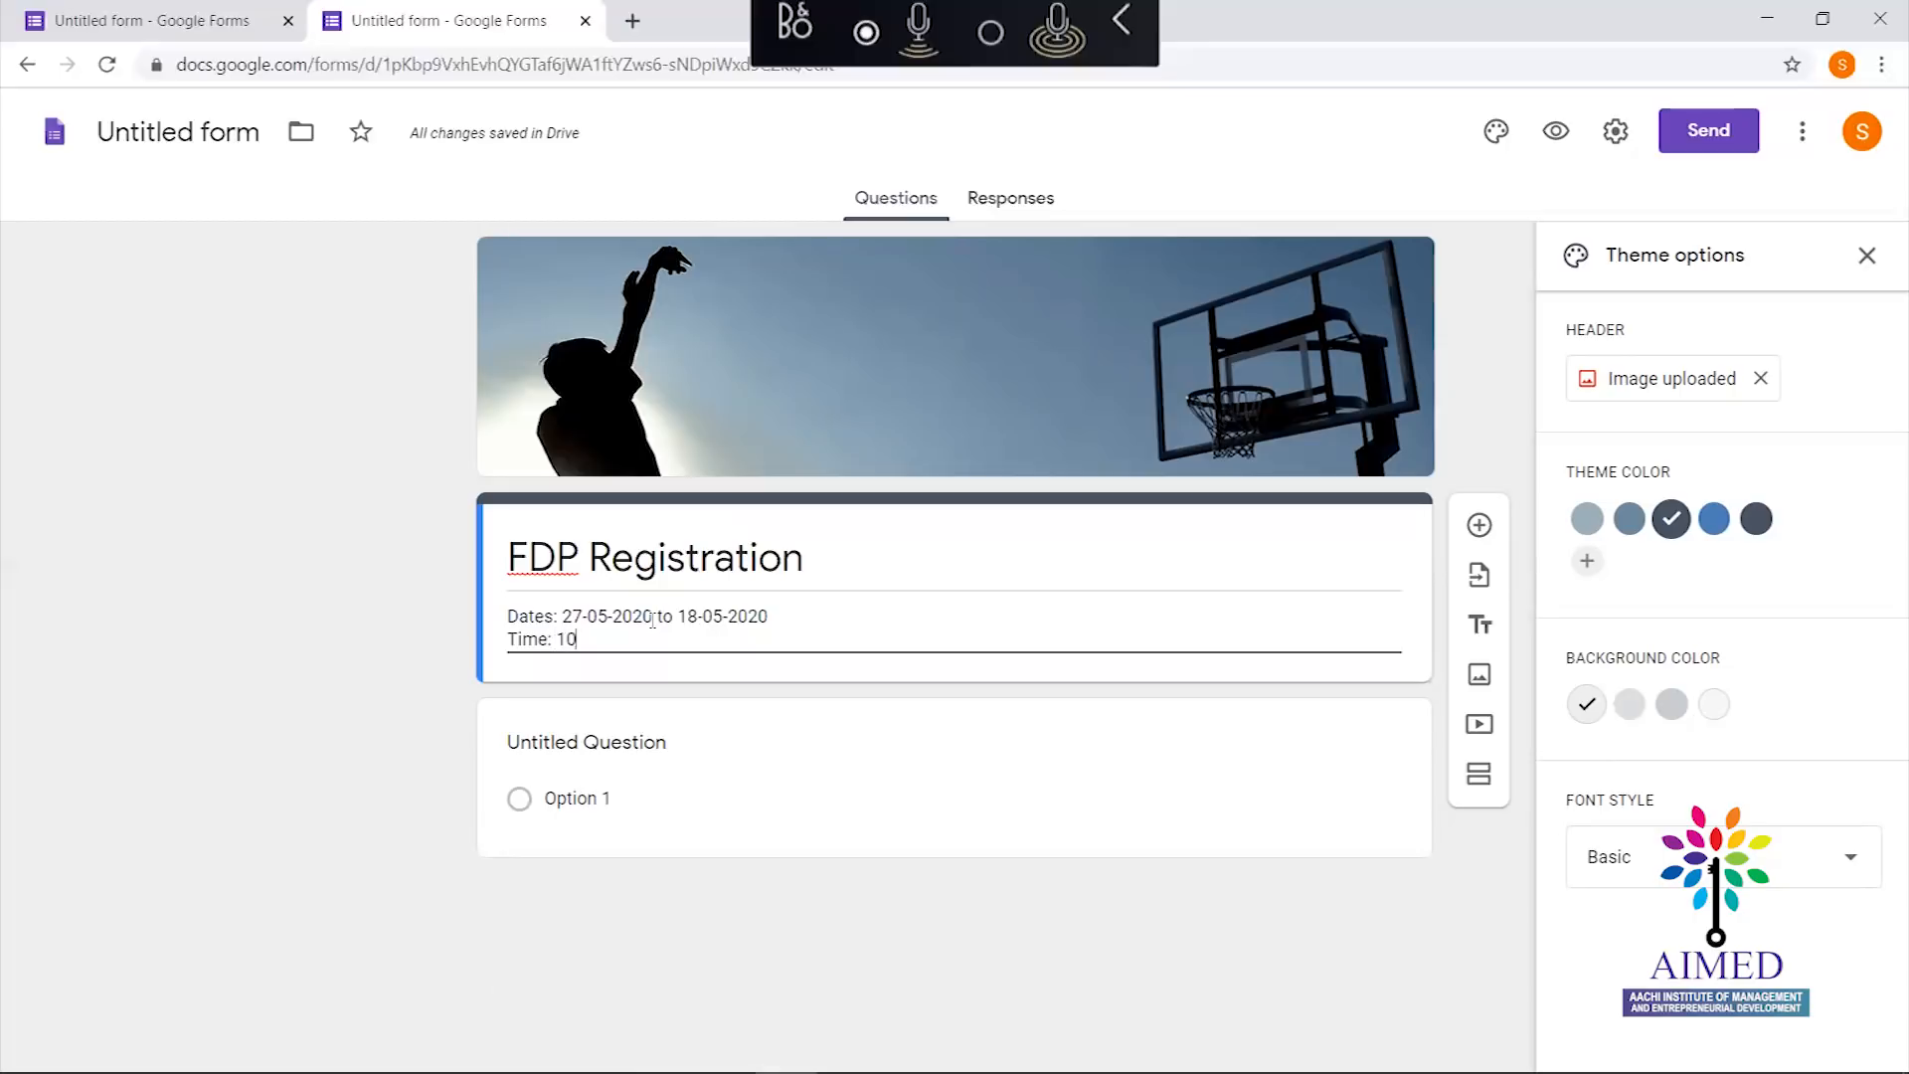
{"action": "type", "text": ".0"}
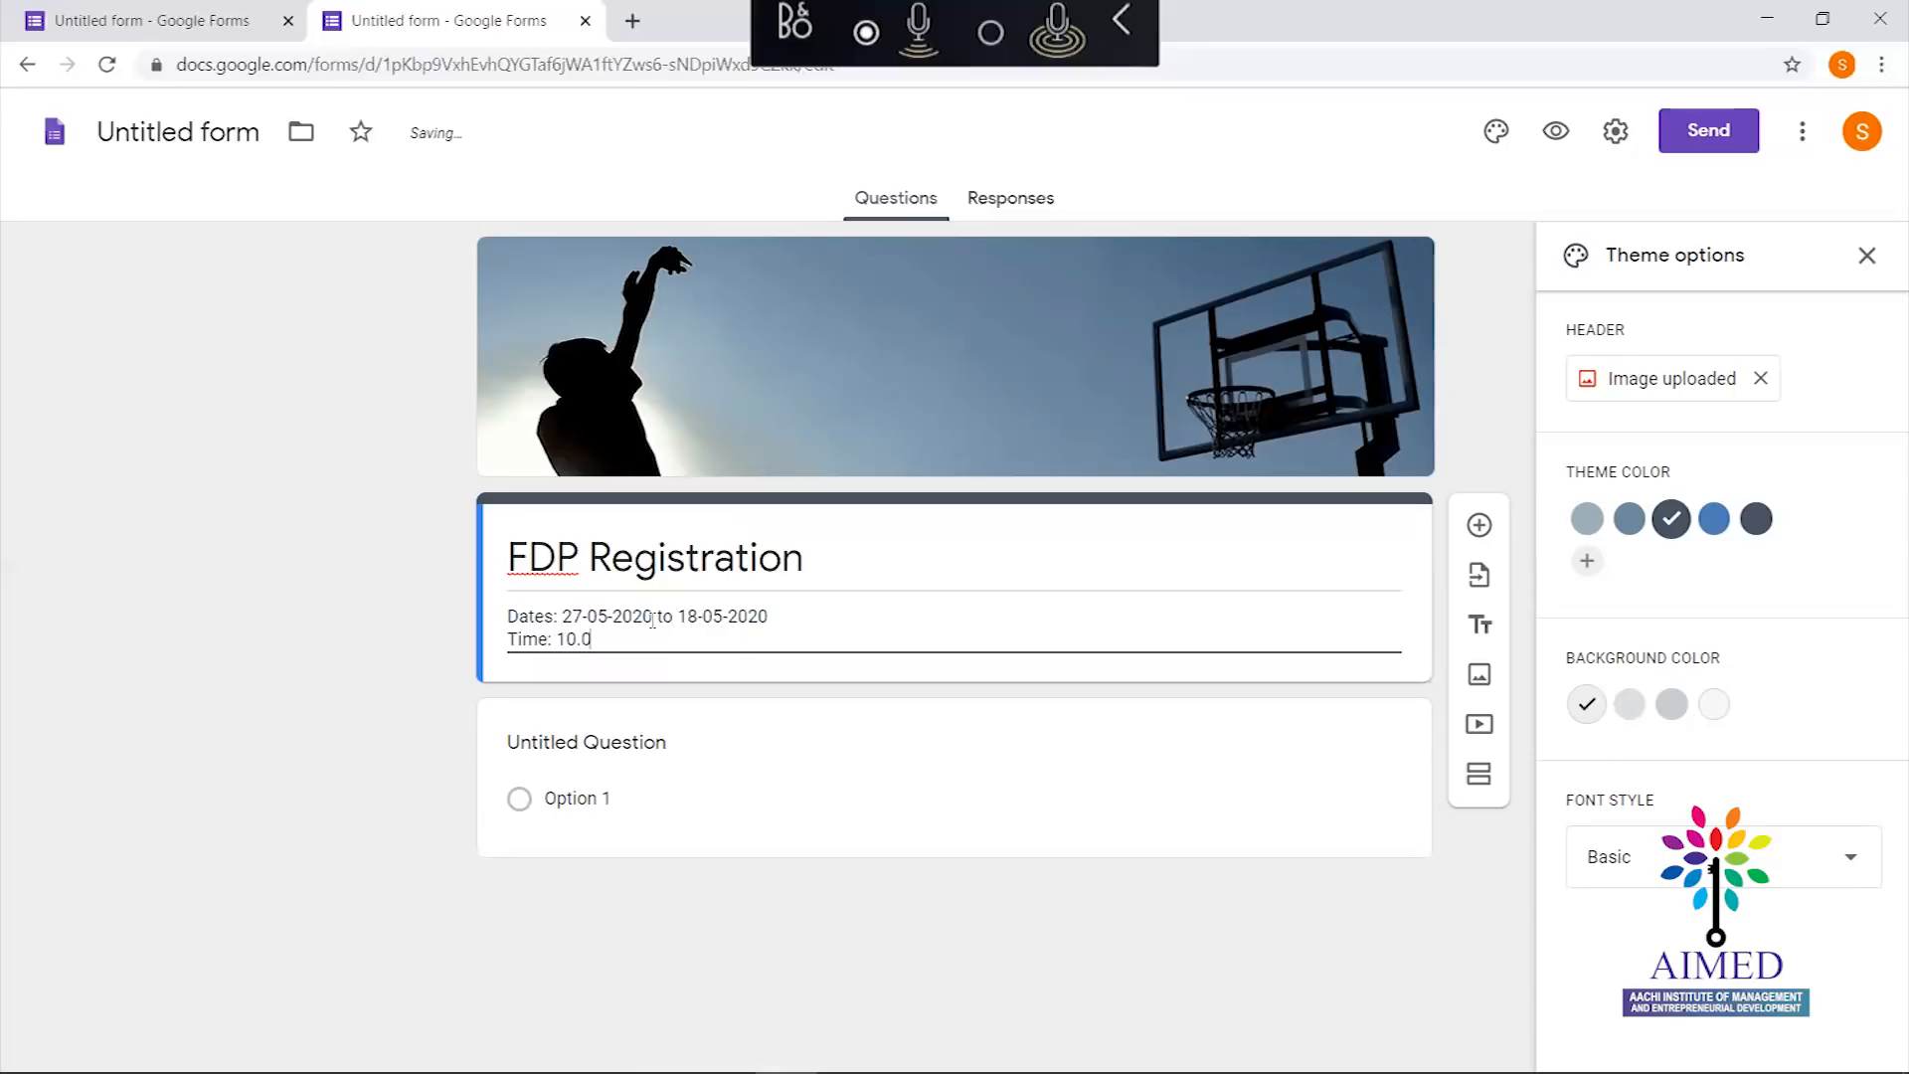
{"action": "type", "text": "0AM to 1.00PM"}
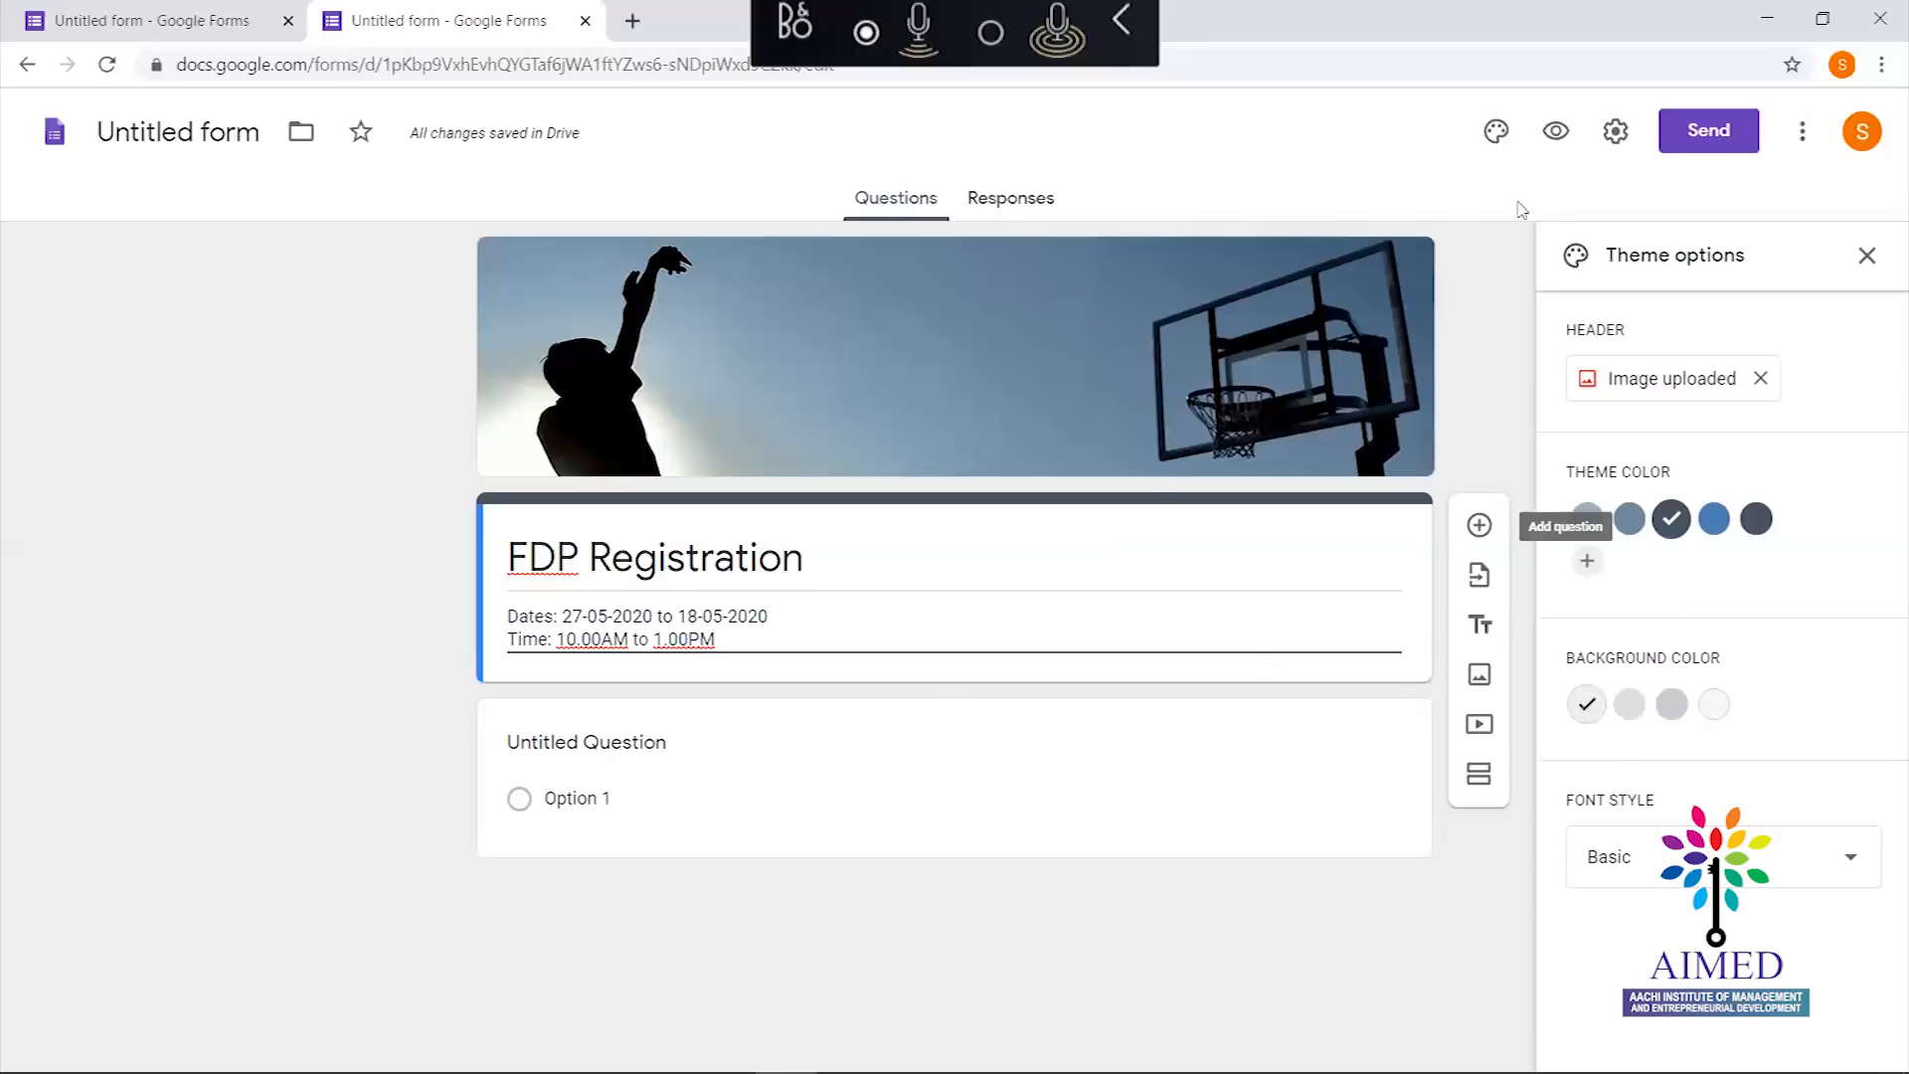
{"action": "left_click", "coordinate": [1619, 135]}
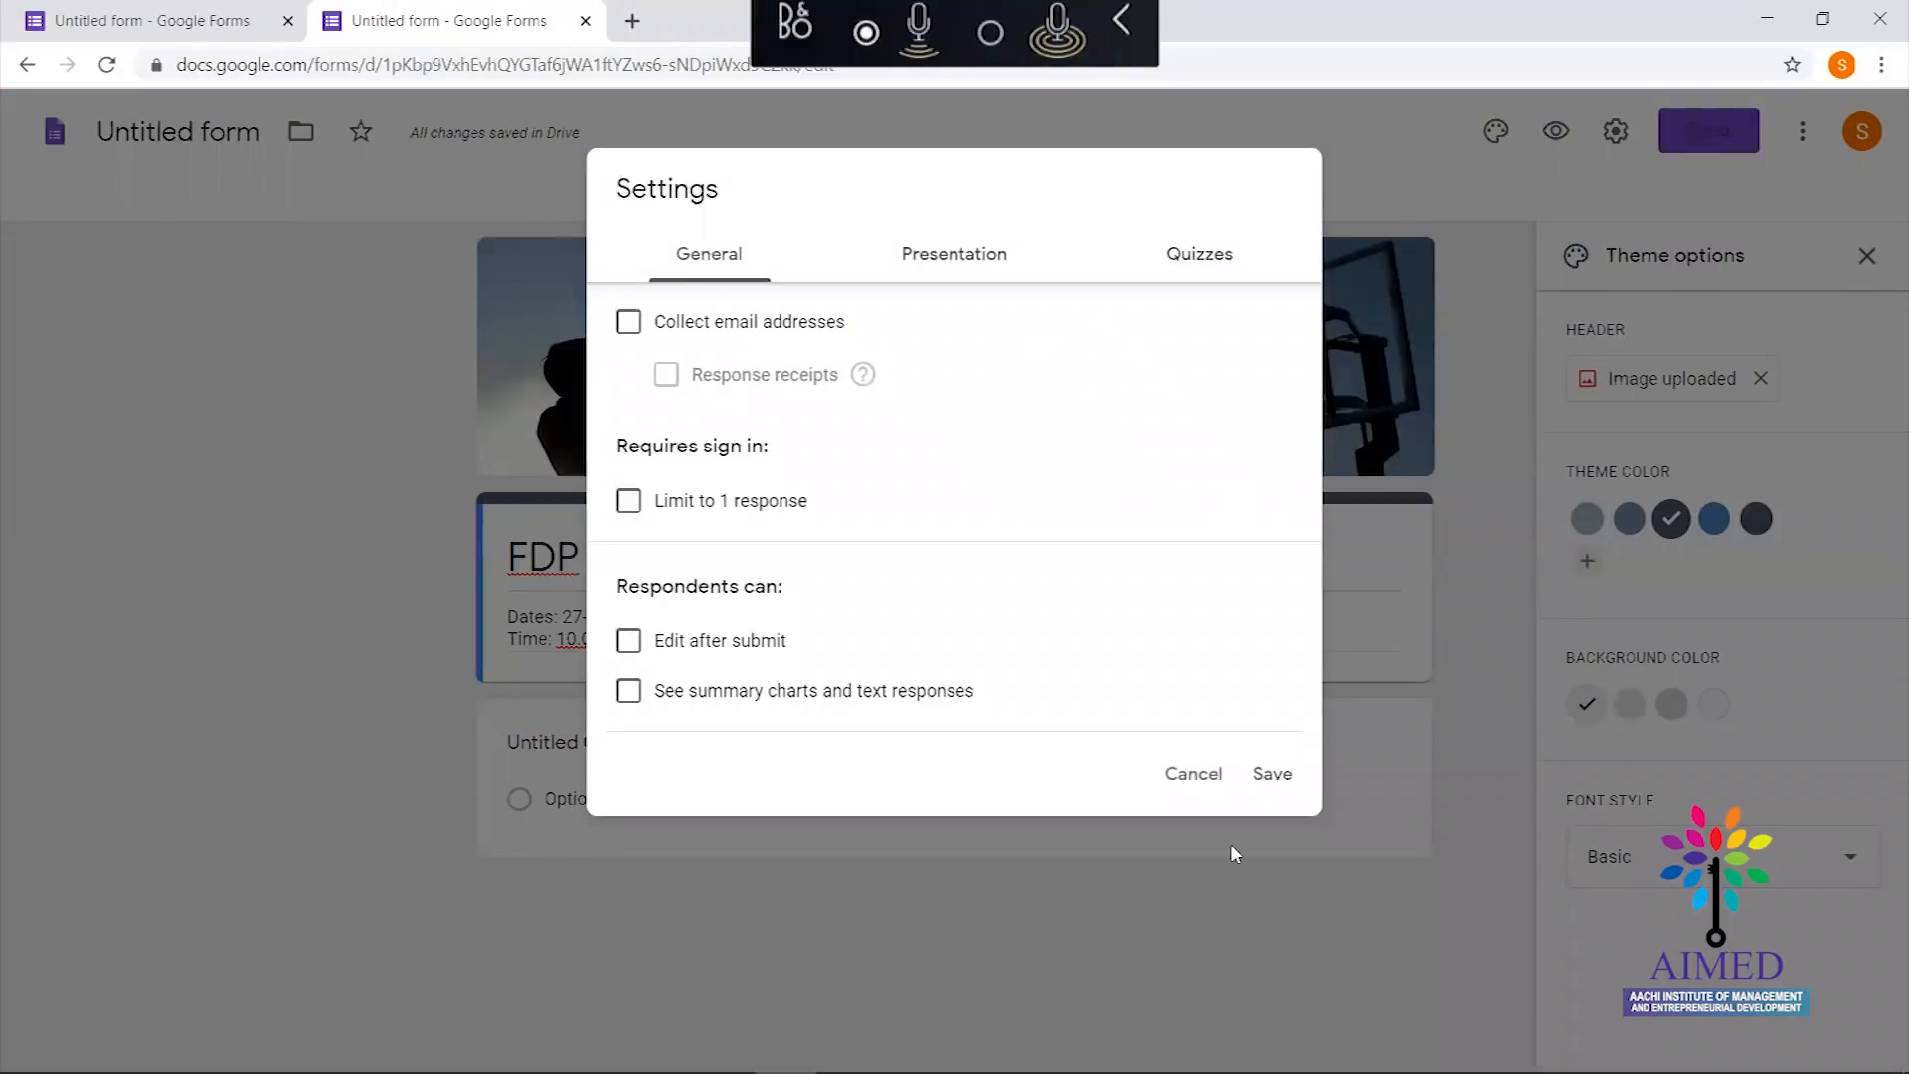
{"action": "left_click", "coordinate": [1193, 778]}
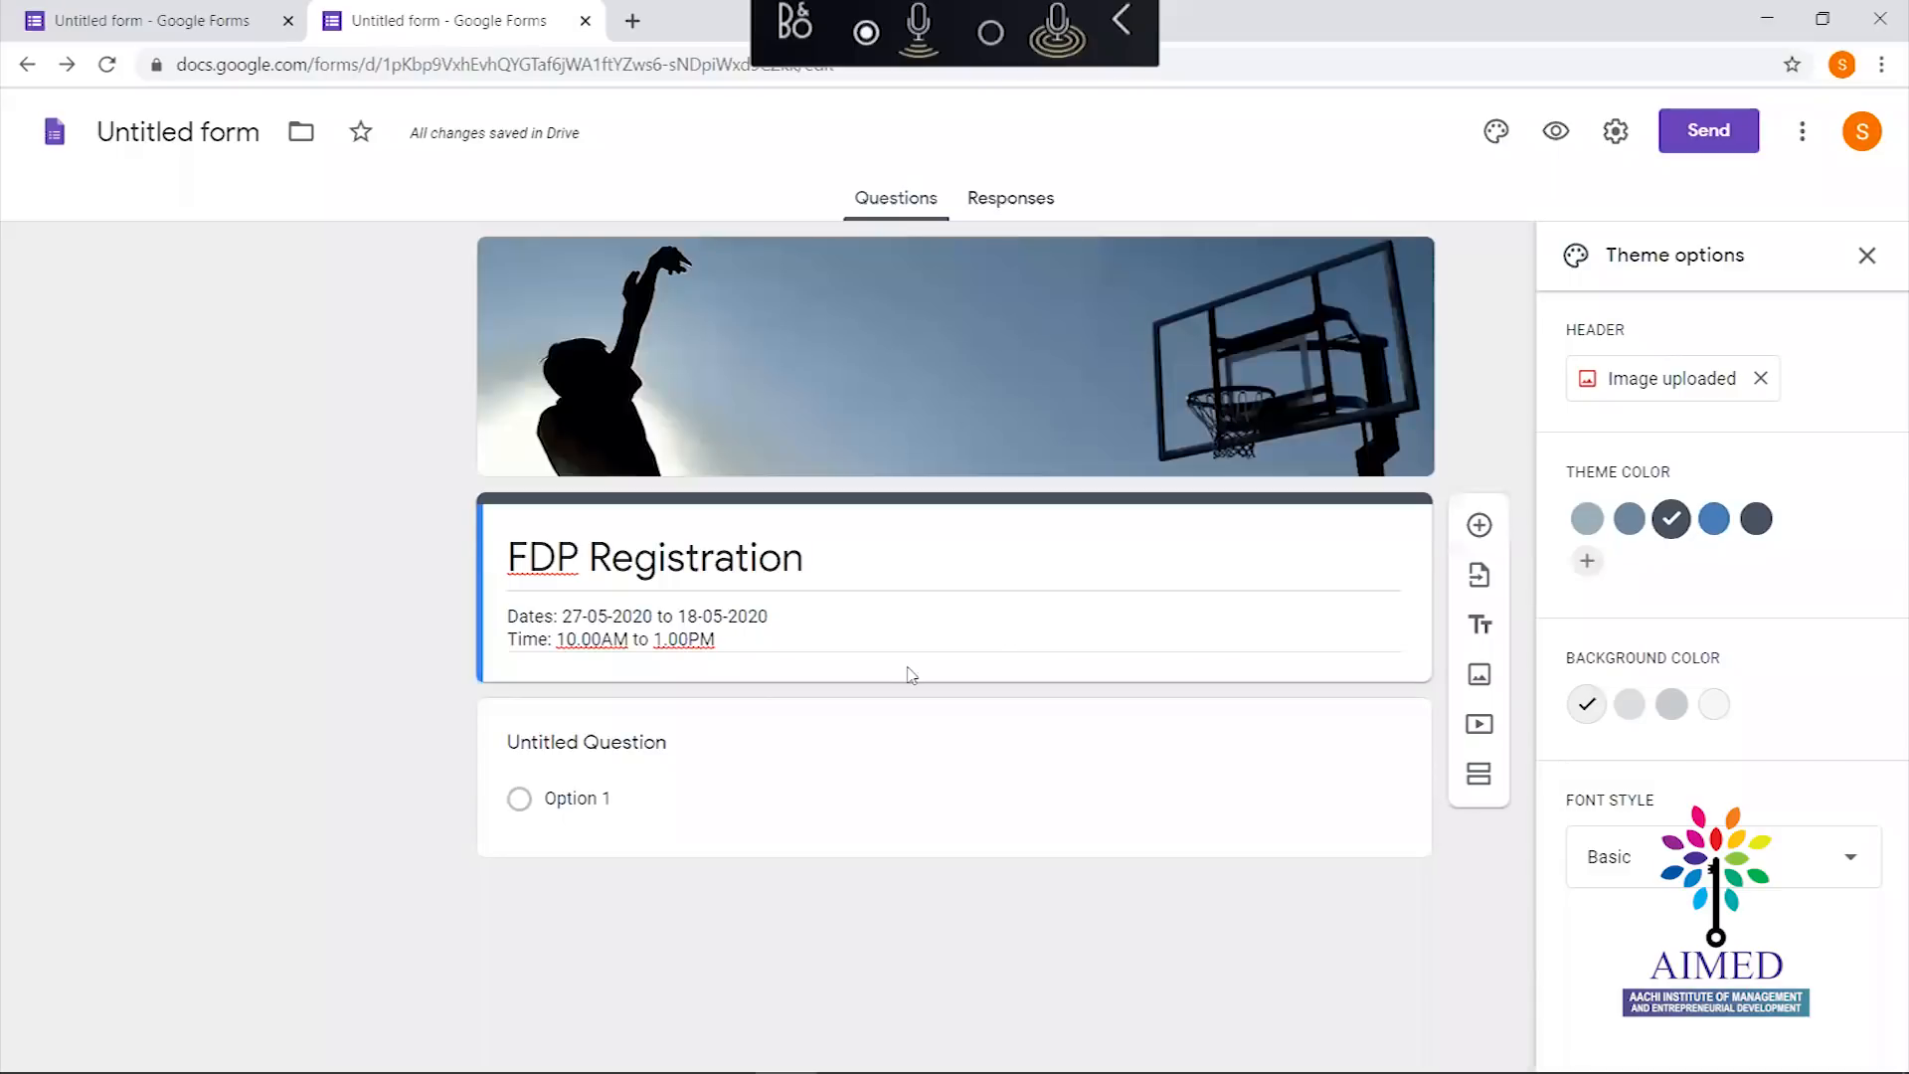
Enable 'Collect email addresses' in the Send dialog and close it without sending
{"action": "left_click", "coordinate": [1712, 141]}
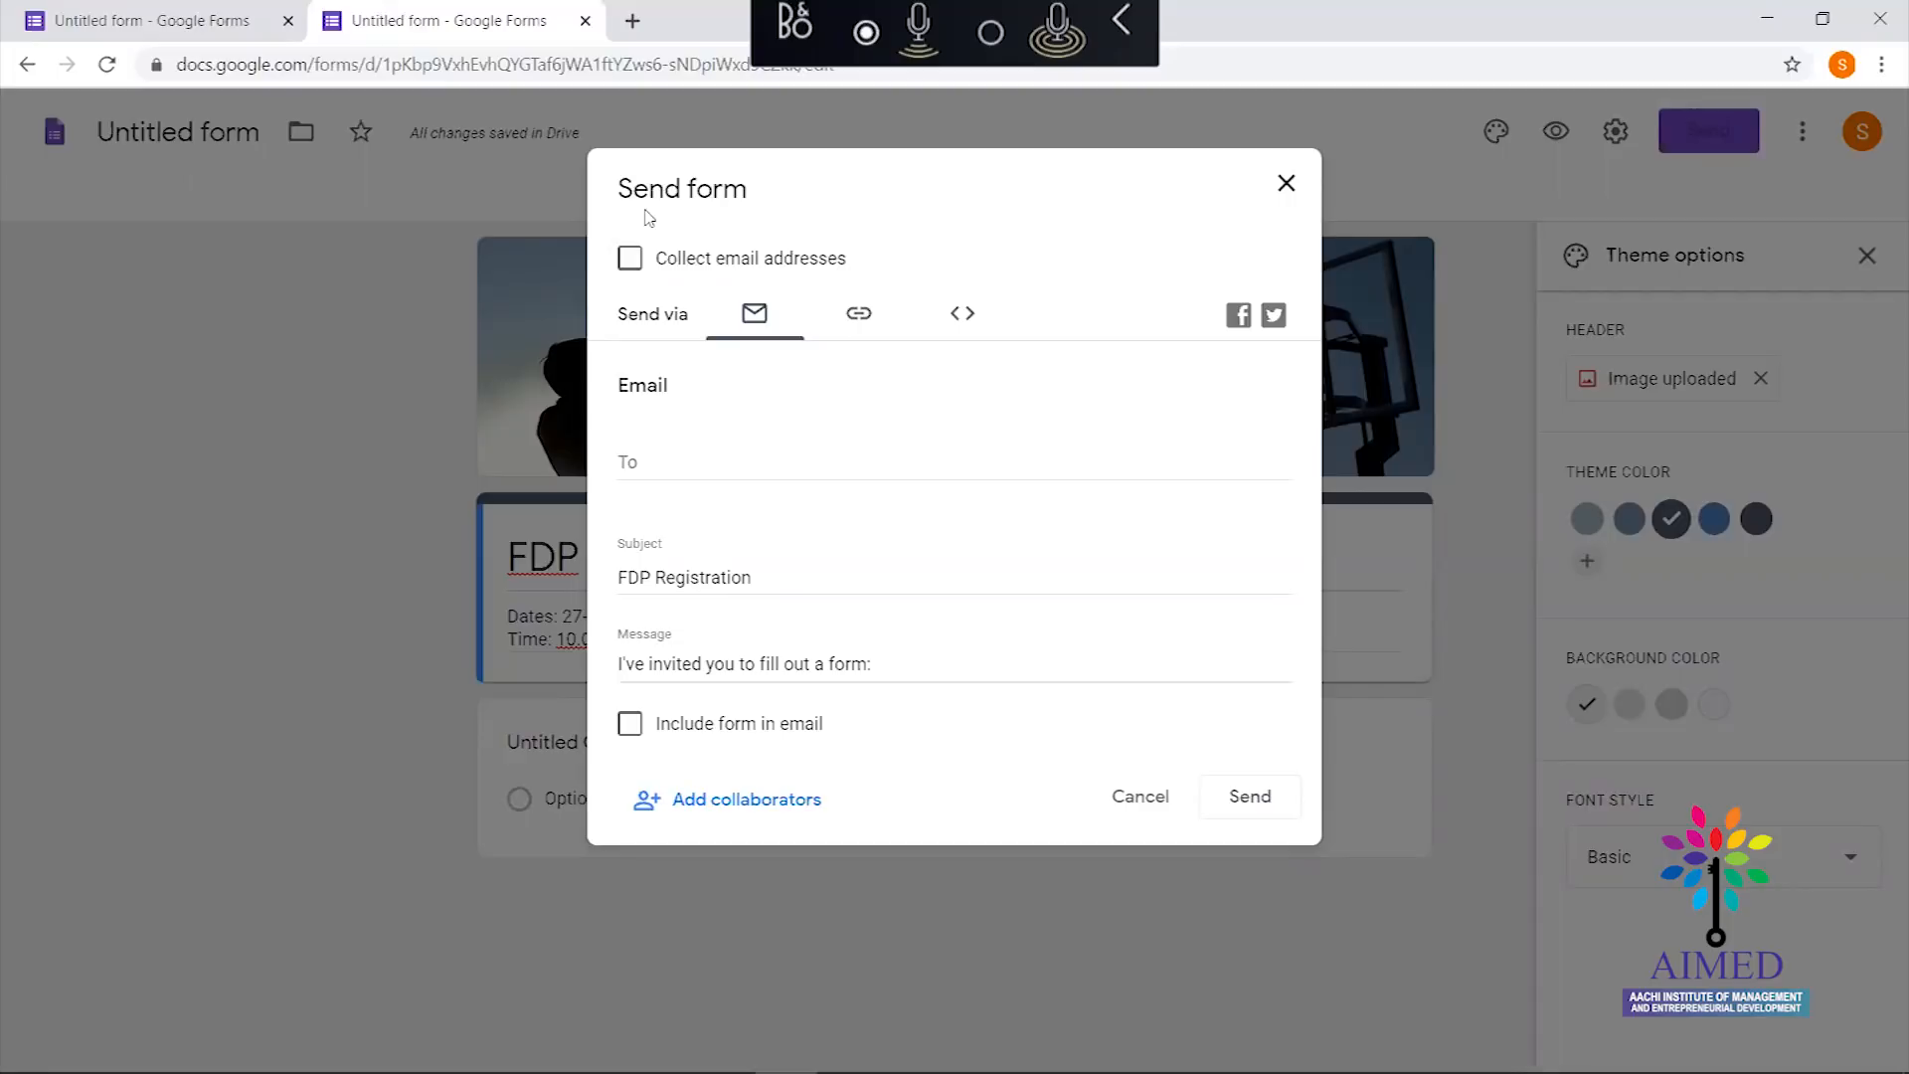
{"action": "left_click", "coordinate": [630, 260]}
{"action": "left_click", "coordinate": [1287, 183]}
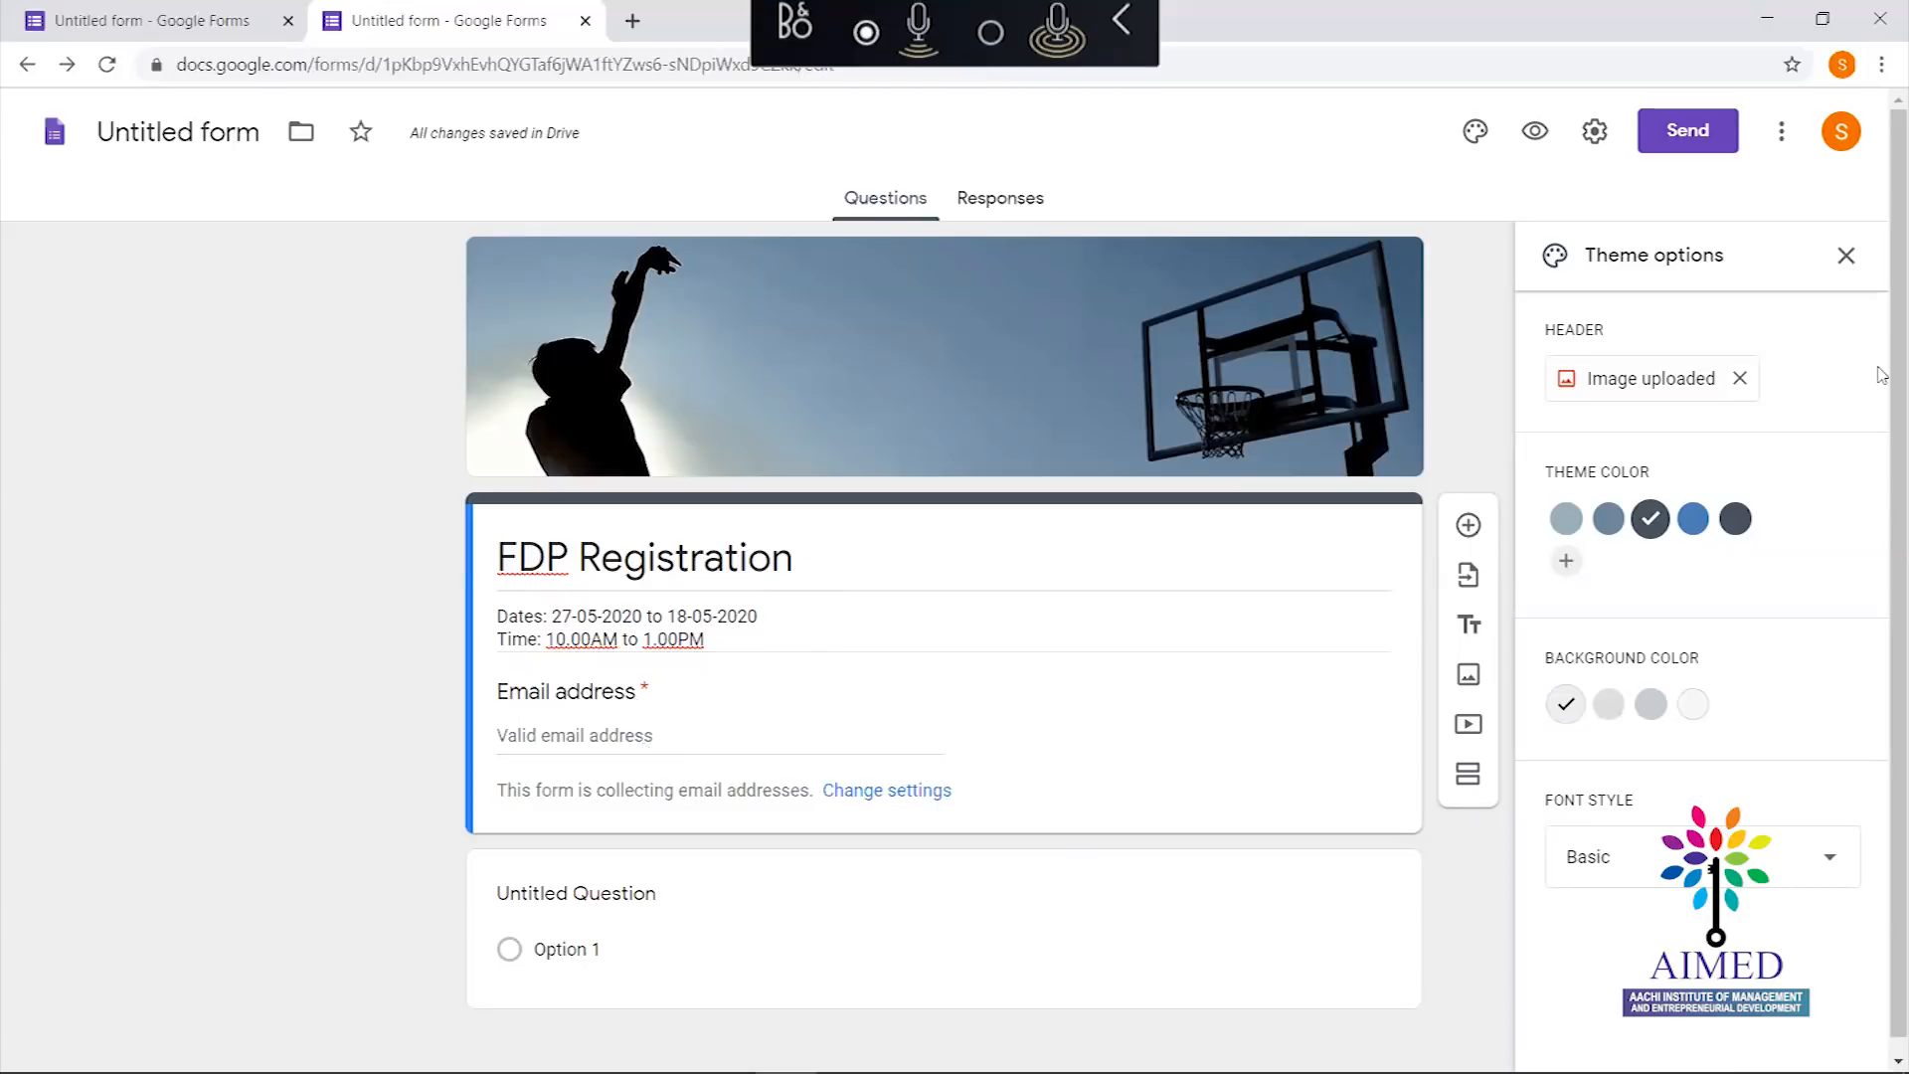
Expand the untitled multiple-choice question card below the Email address field
{"action": "left_click_drag", "start_coordinate": [1882, 369], "coordinate": [1882, 534]}
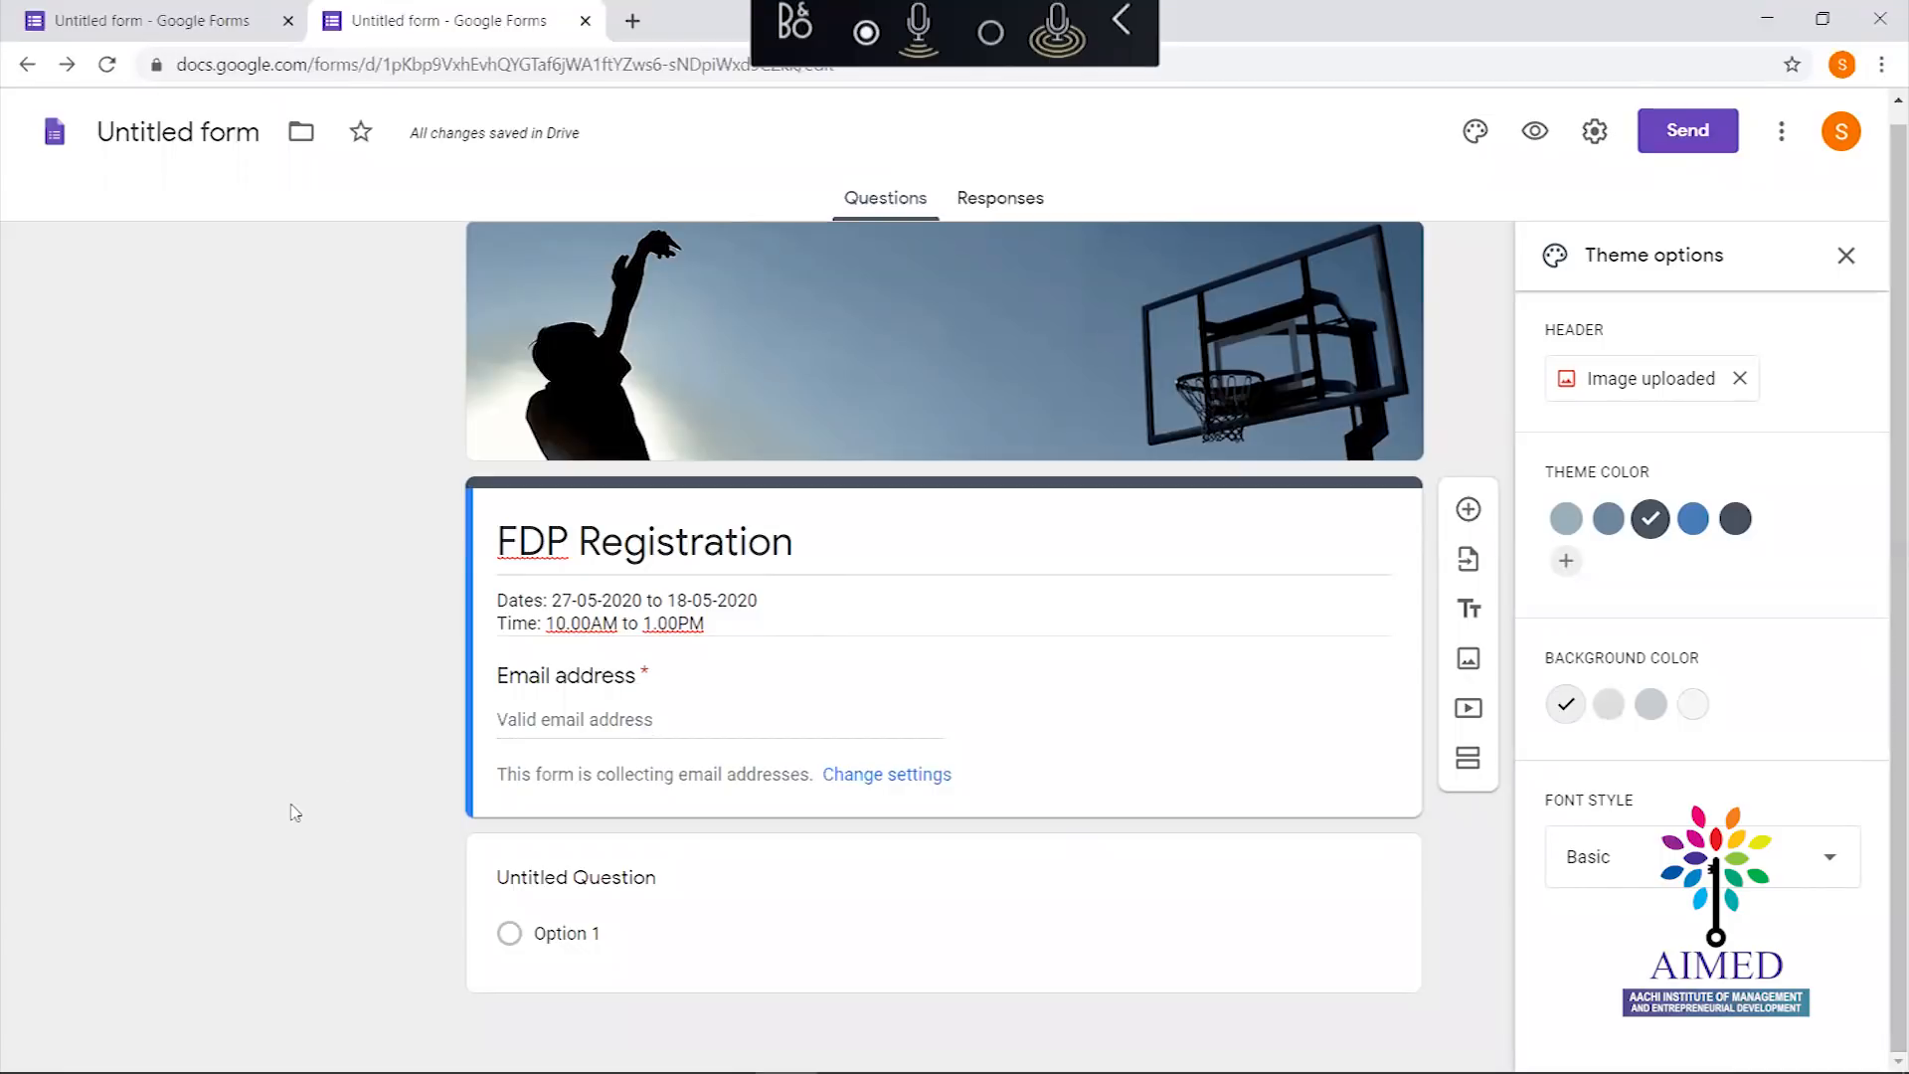
{"action": "left_click", "coordinate": [666, 885]}
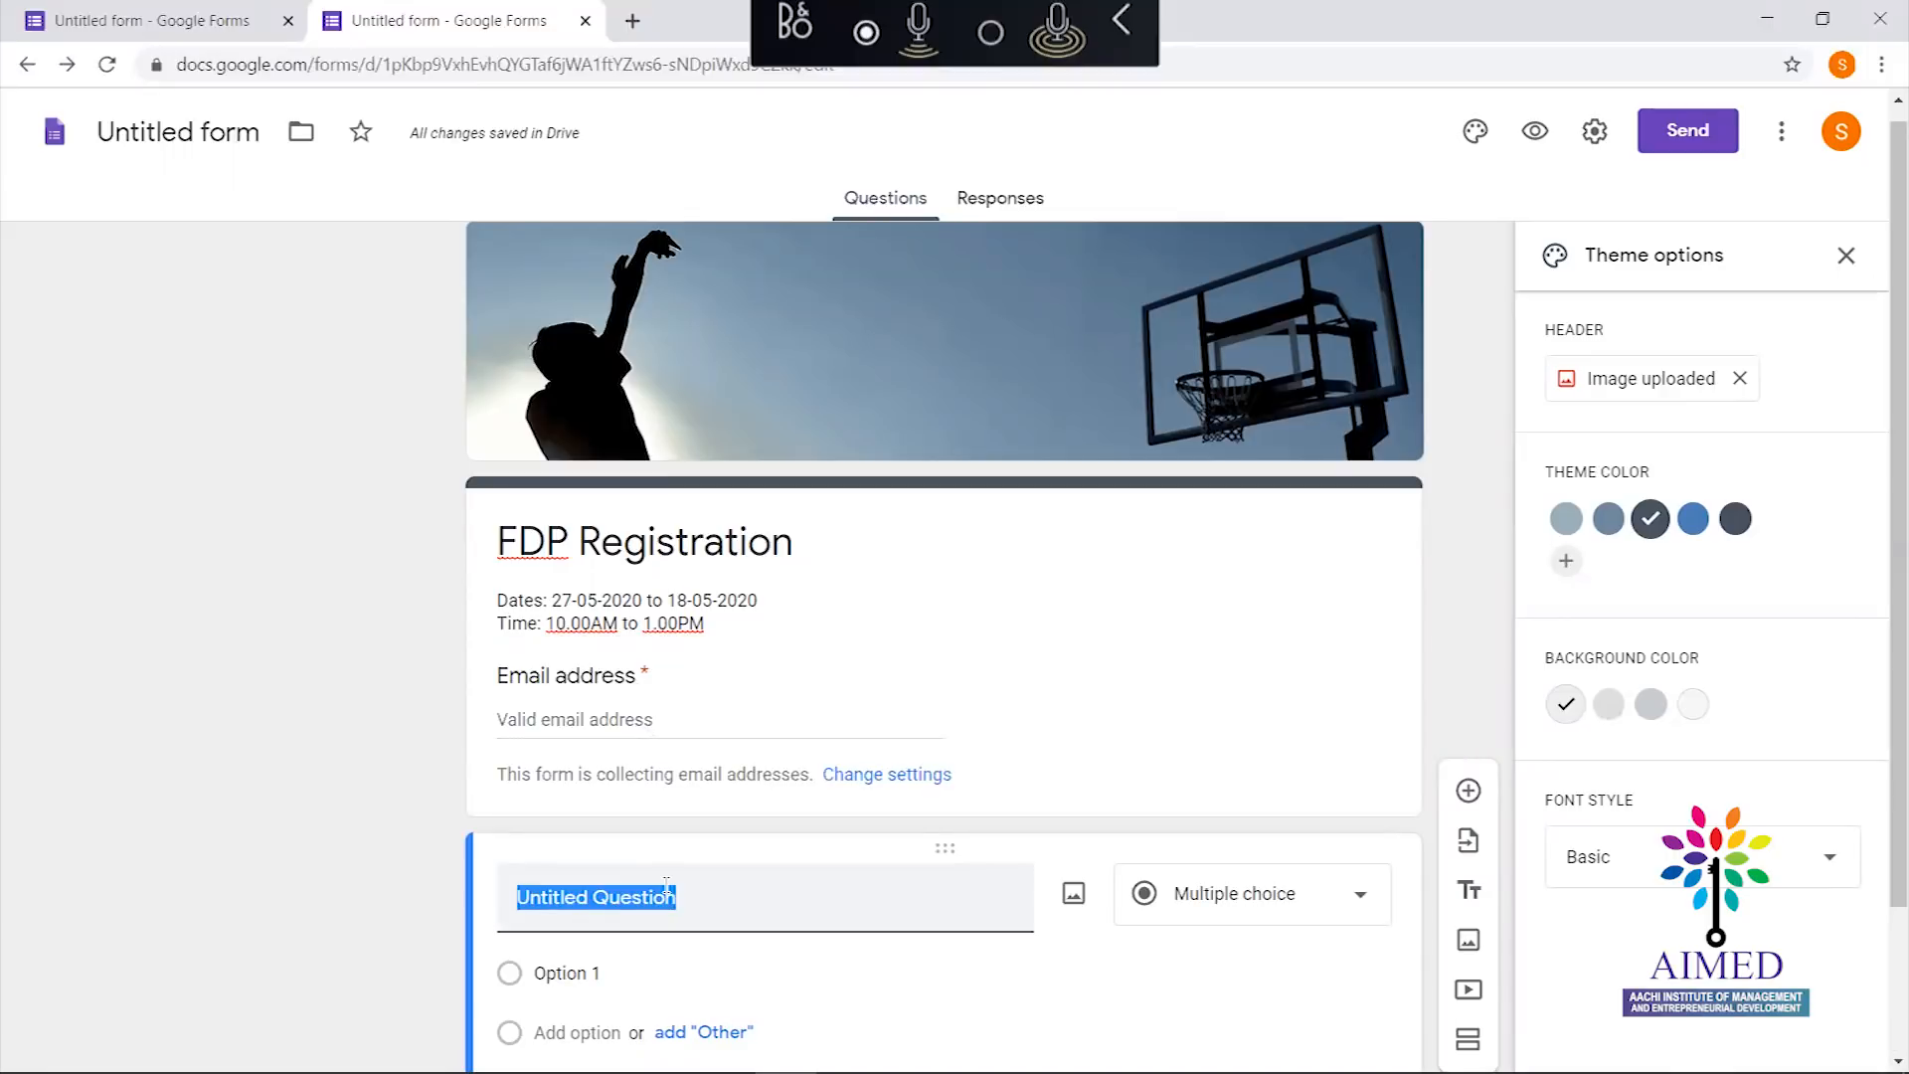
Rename the first question to 'Name' and set its type to Short answer
{"action": "type", "text": "Name"}
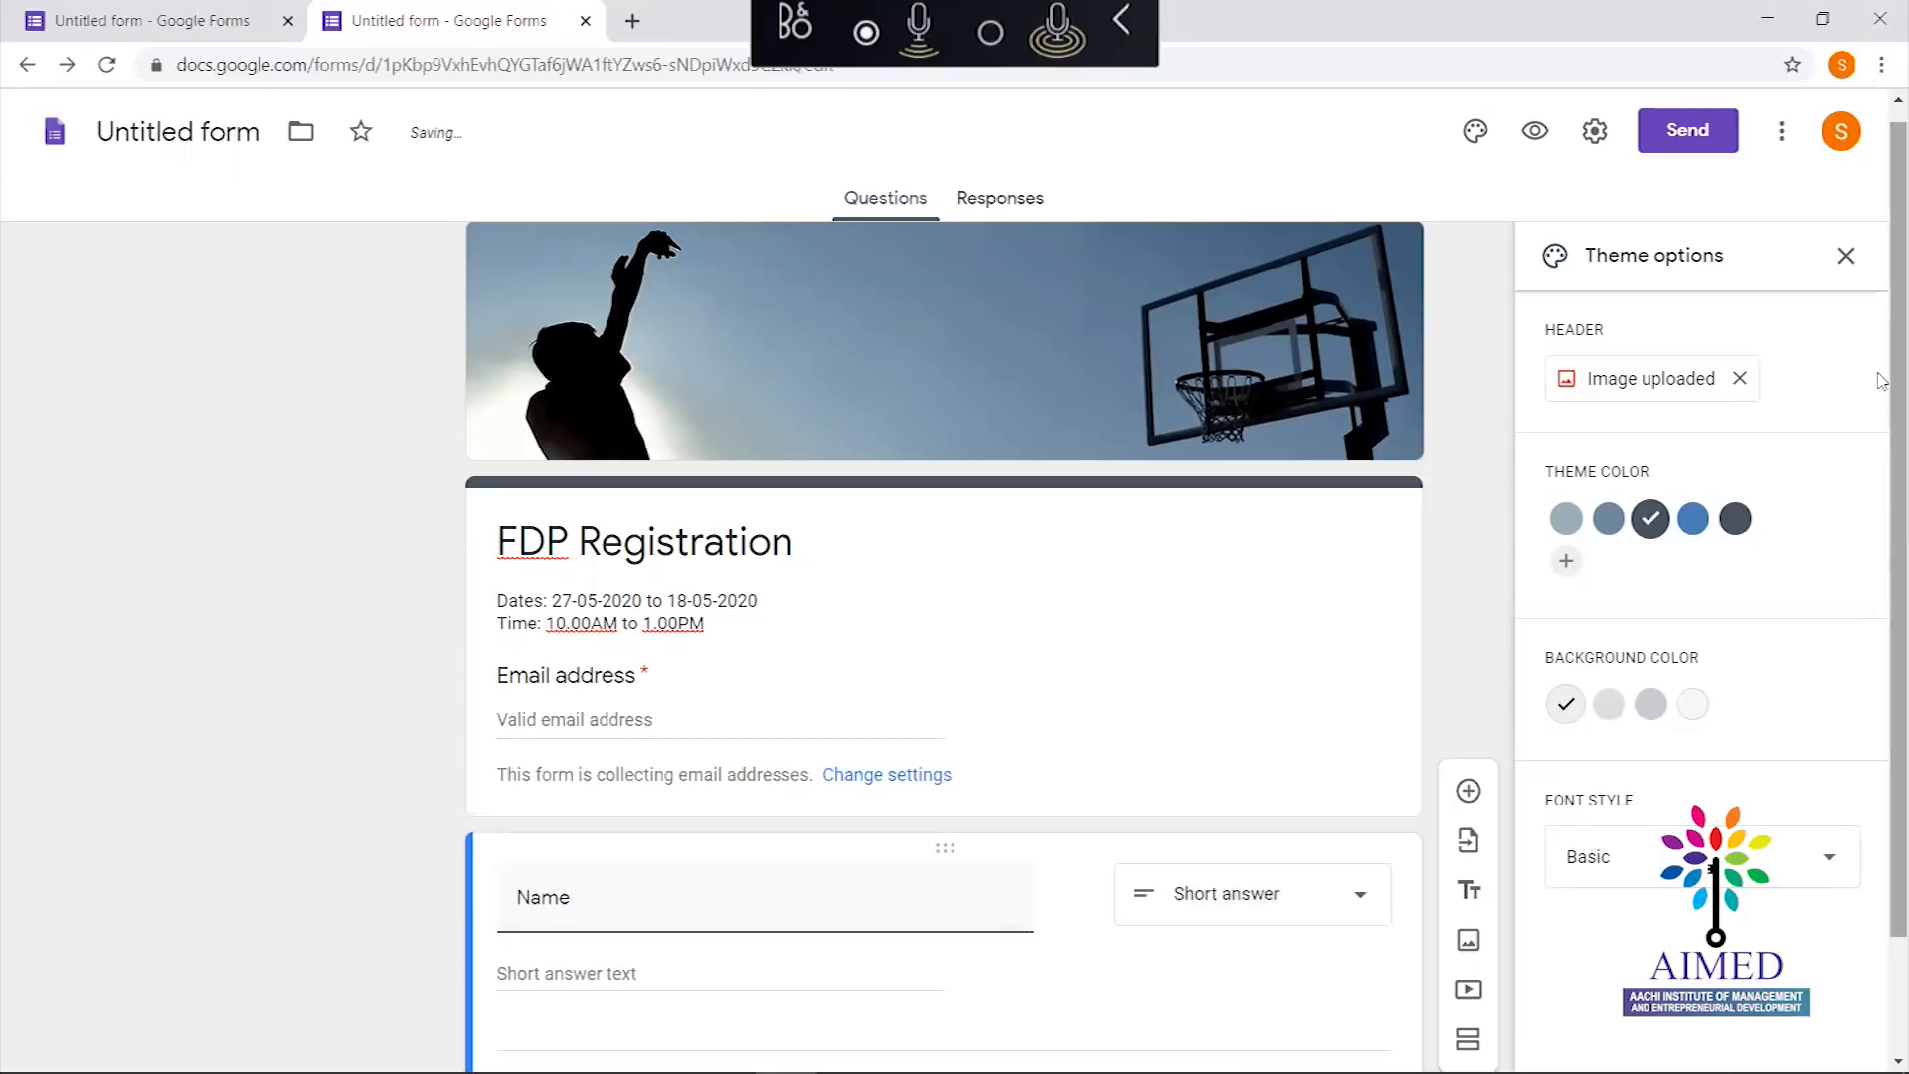
{"action": "scroll", "coordinate": [1882, 696], "scroll_direction": "down", "scroll_amount": 2}
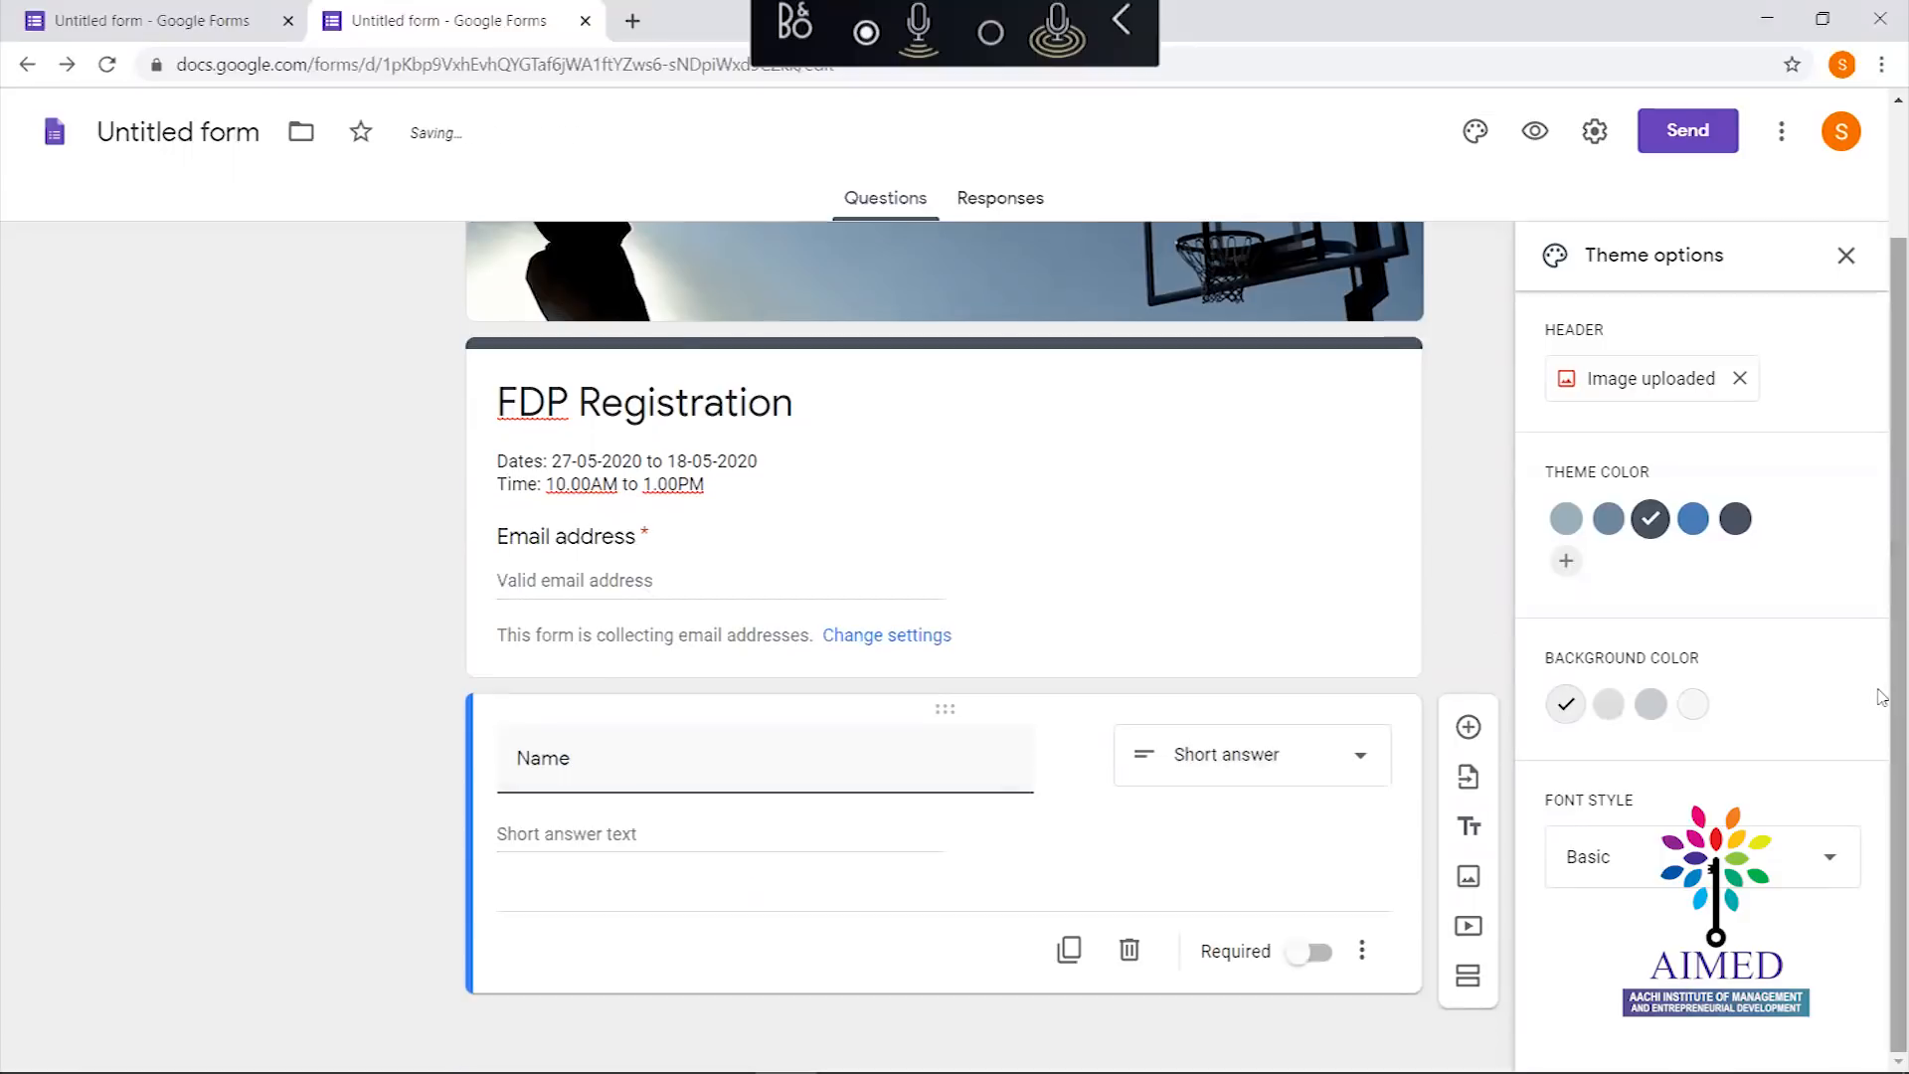
{"action": "left_click", "coordinate": [1304, 769]}
{"action": "left_click", "coordinate": [1248, 328]}
{"action": "double_click", "coordinate": [610, 766]}
{"action": "left_click", "coordinate": [1273, 768]}
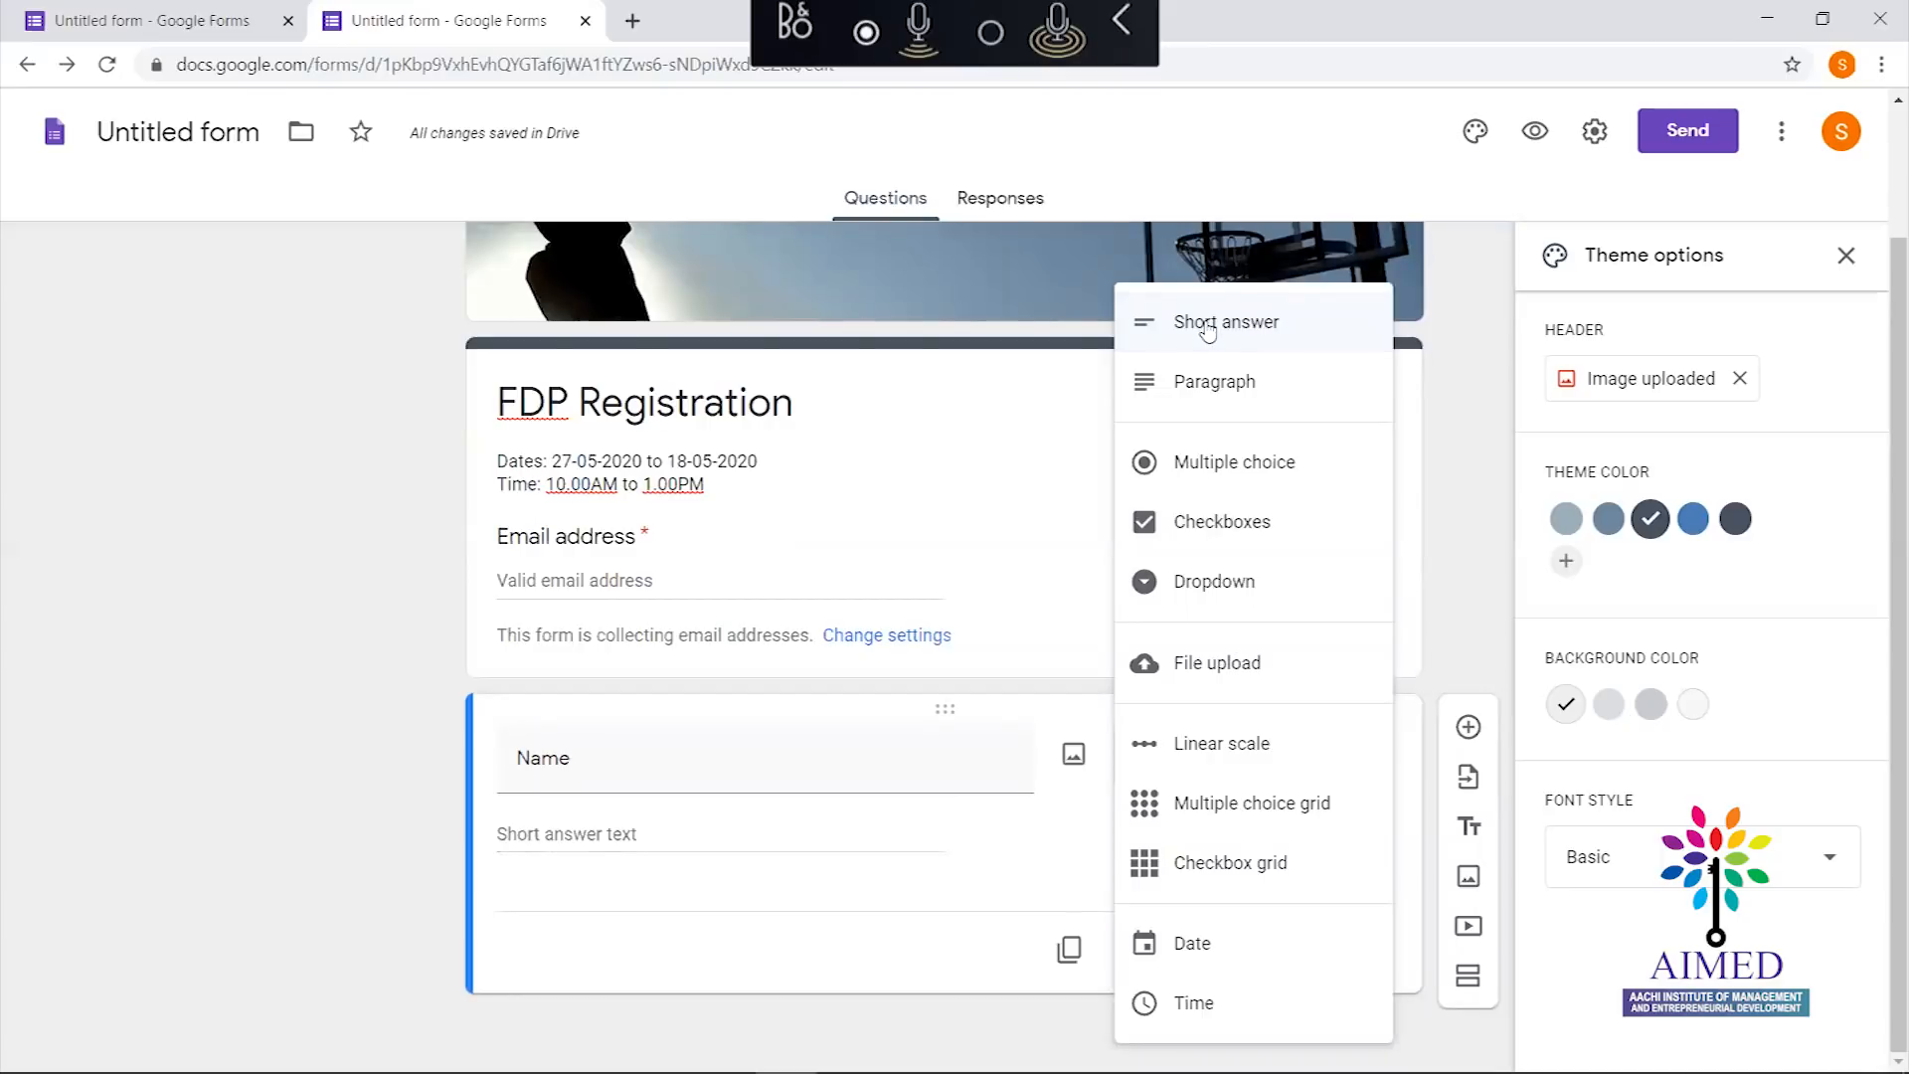
{"action": "left_click", "coordinate": [1207, 325]}
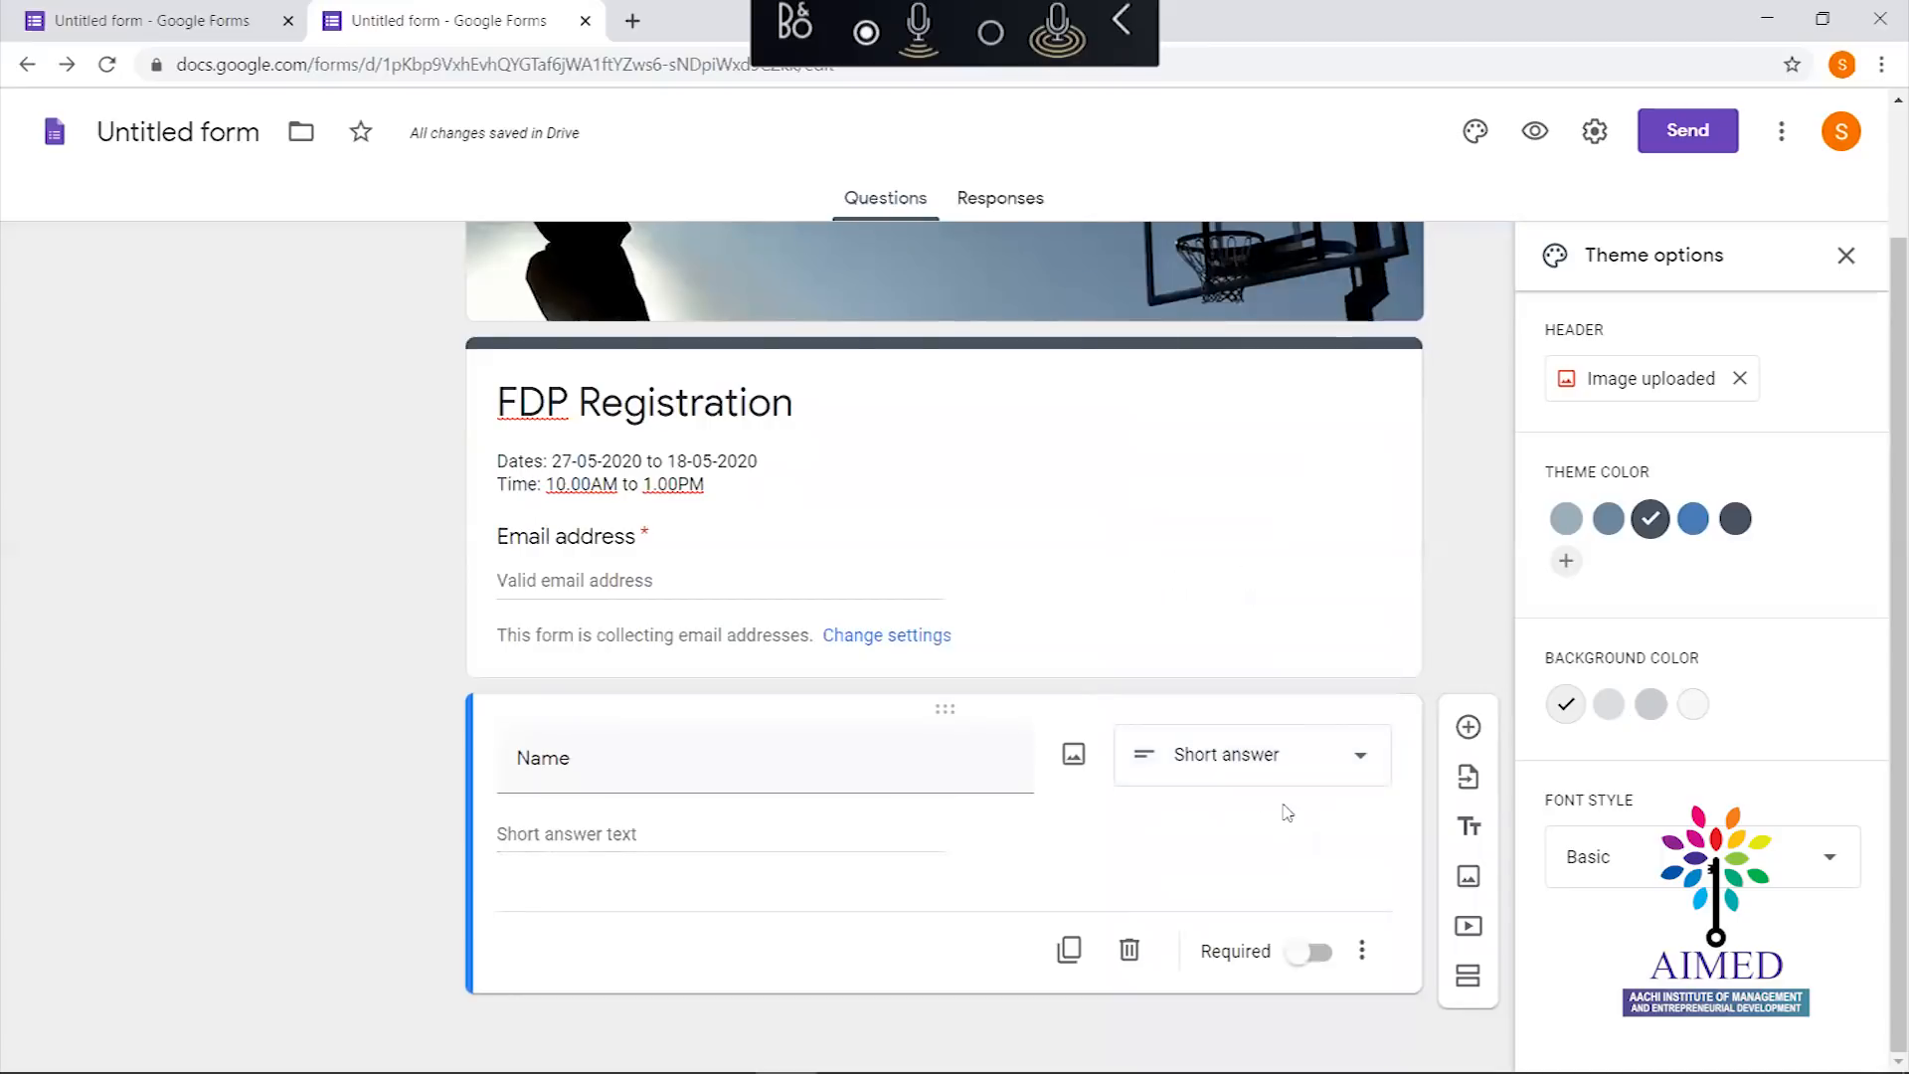
{"action": "left_click", "coordinate": [1353, 766]}
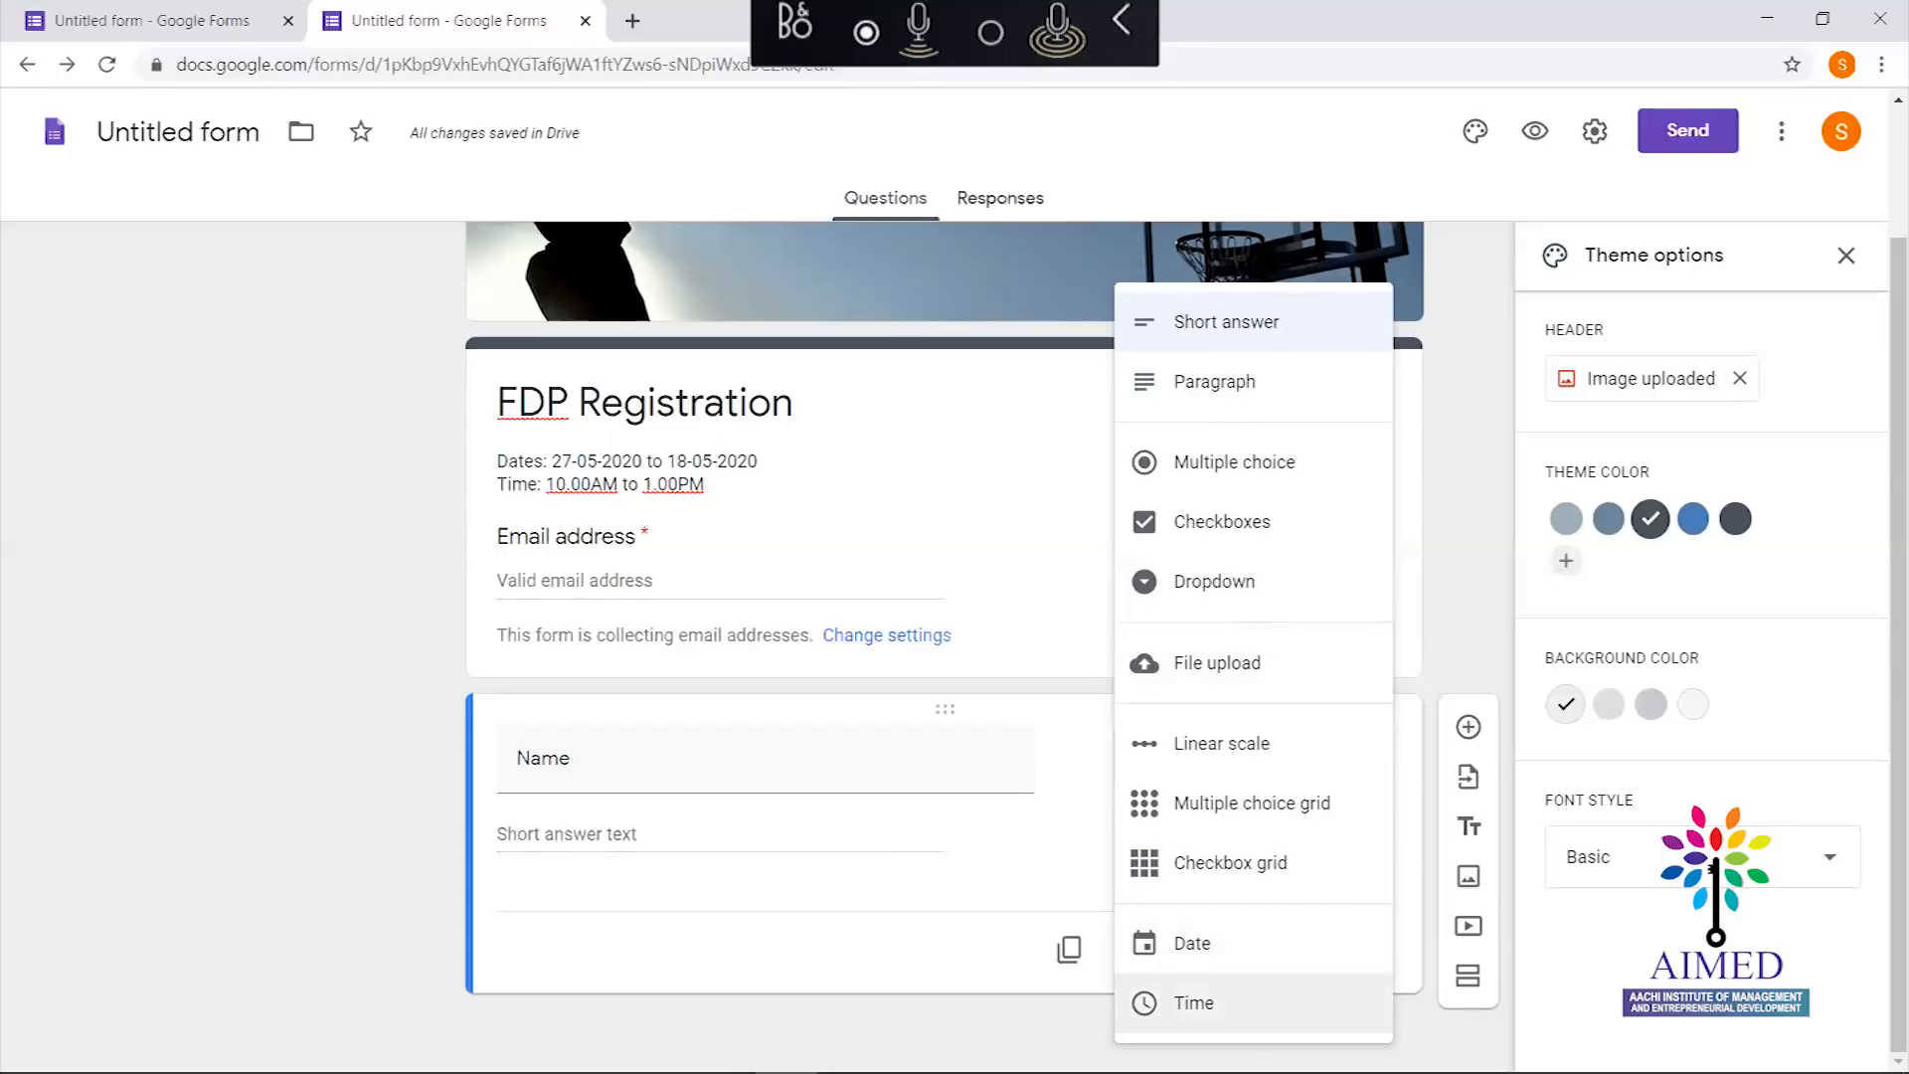
Keep Name as a short-answer question and switch on its Required toggle
{"action": "left_click", "coordinate": [442, 773]}
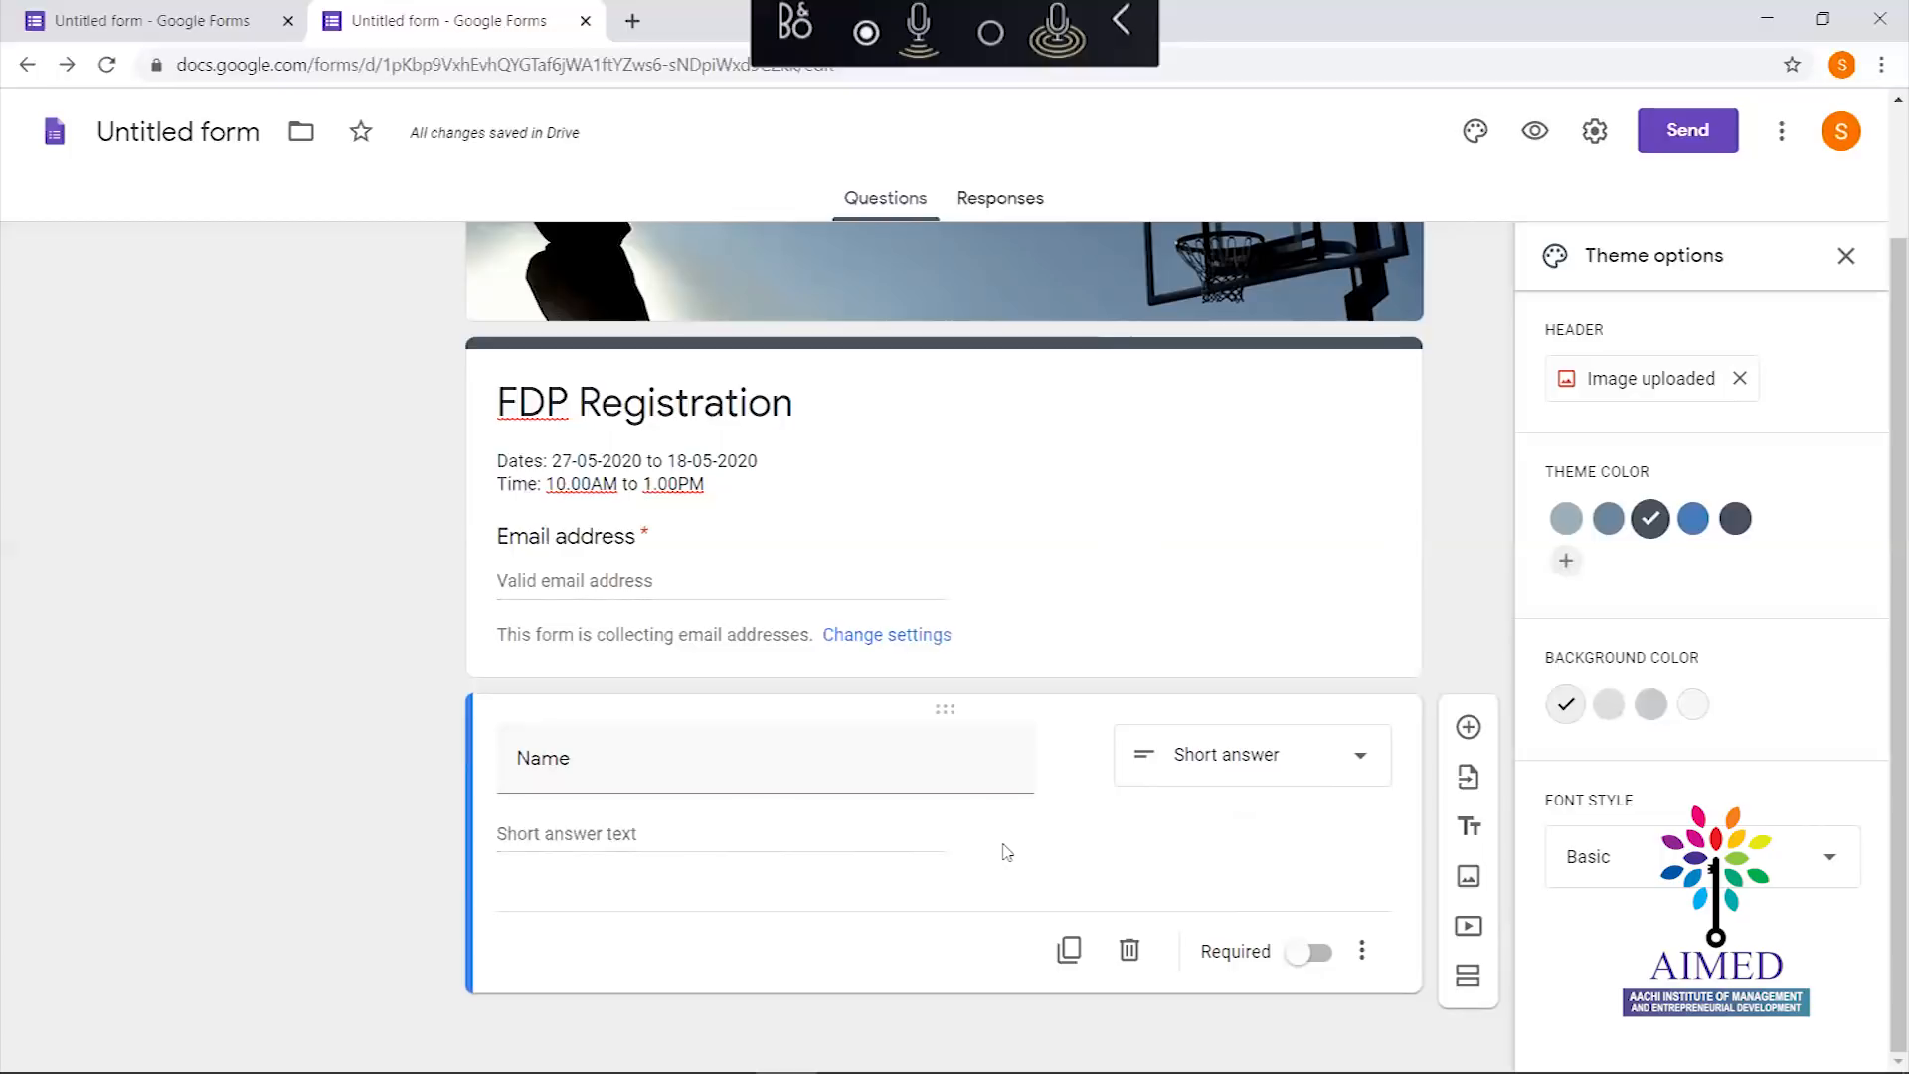
{"action": "left_click", "coordinate": [1323, 953]}
Try a Text 'Contains' response validation on the Name question, then remove the rule again
{"action": "left_click", "coordinate": [1363, 955]}
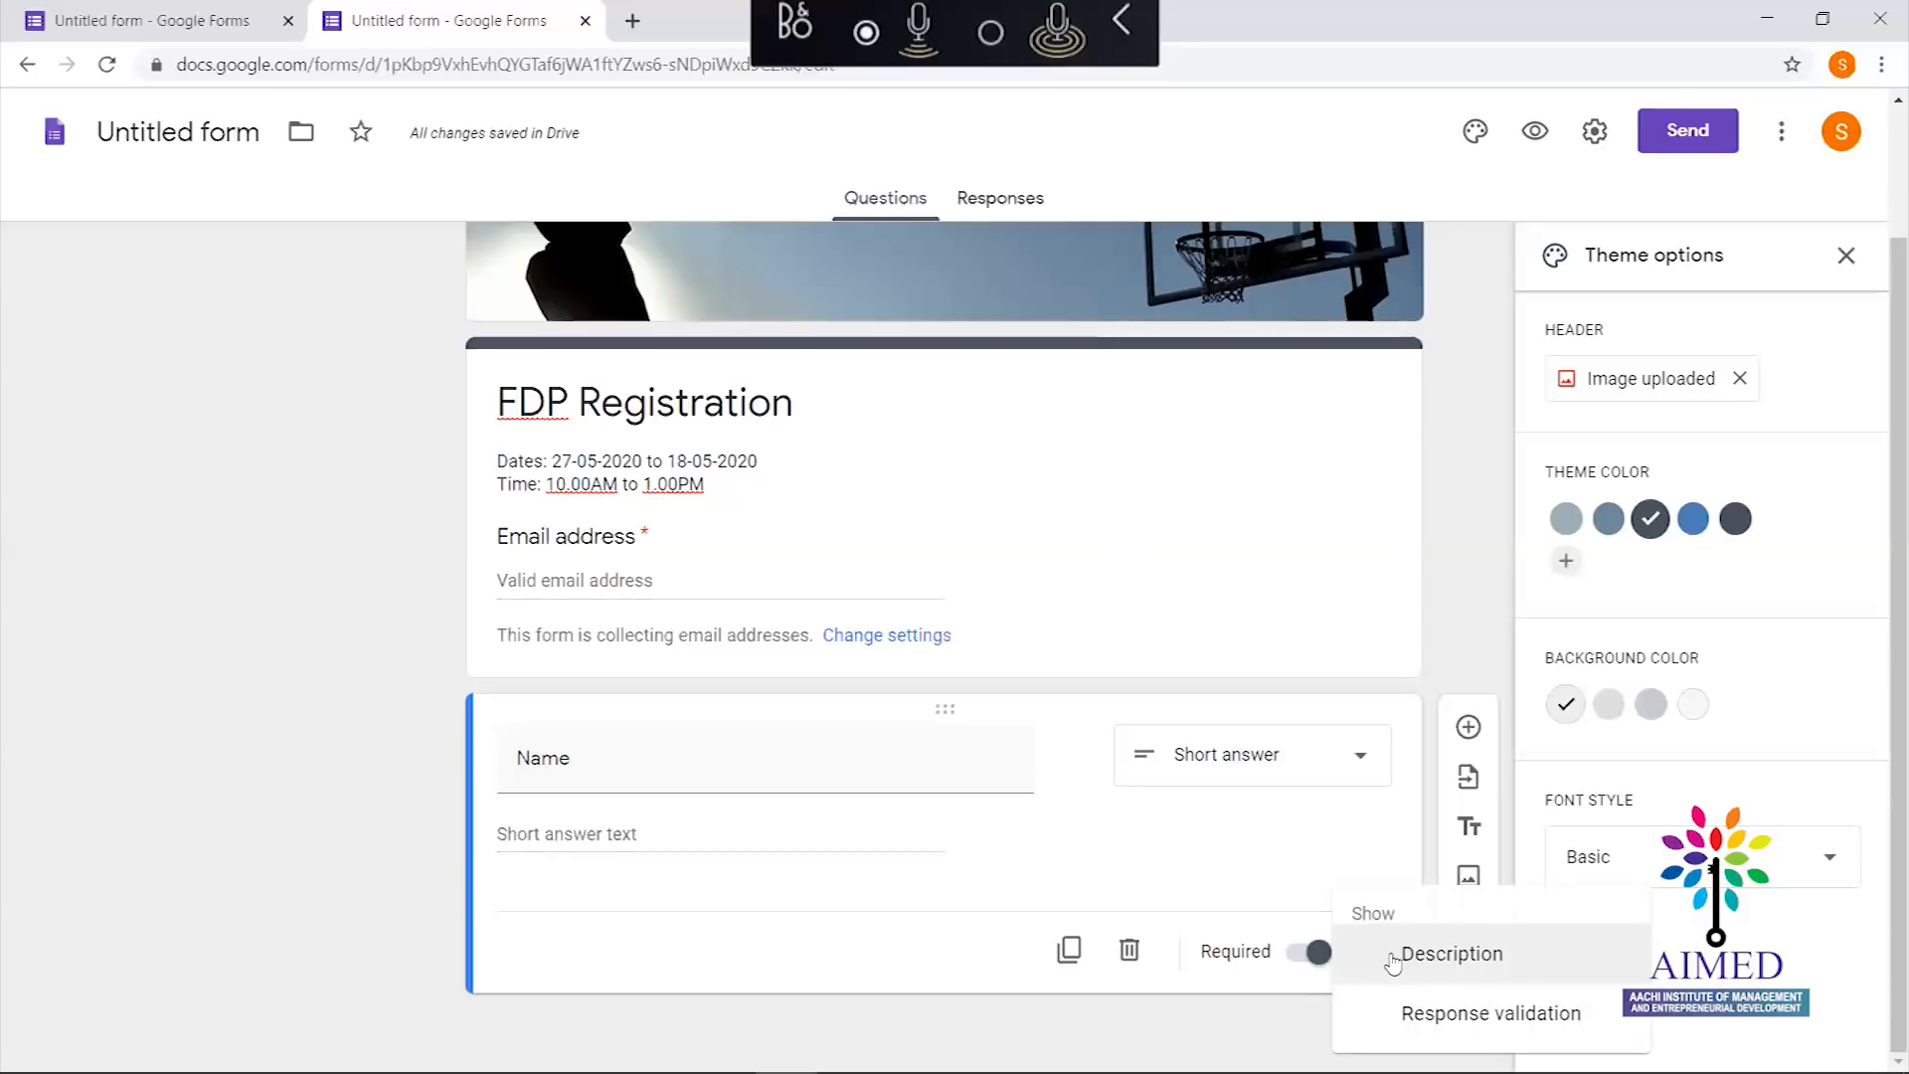
{"action": "left_click", "coordinate": [1329, 827]}
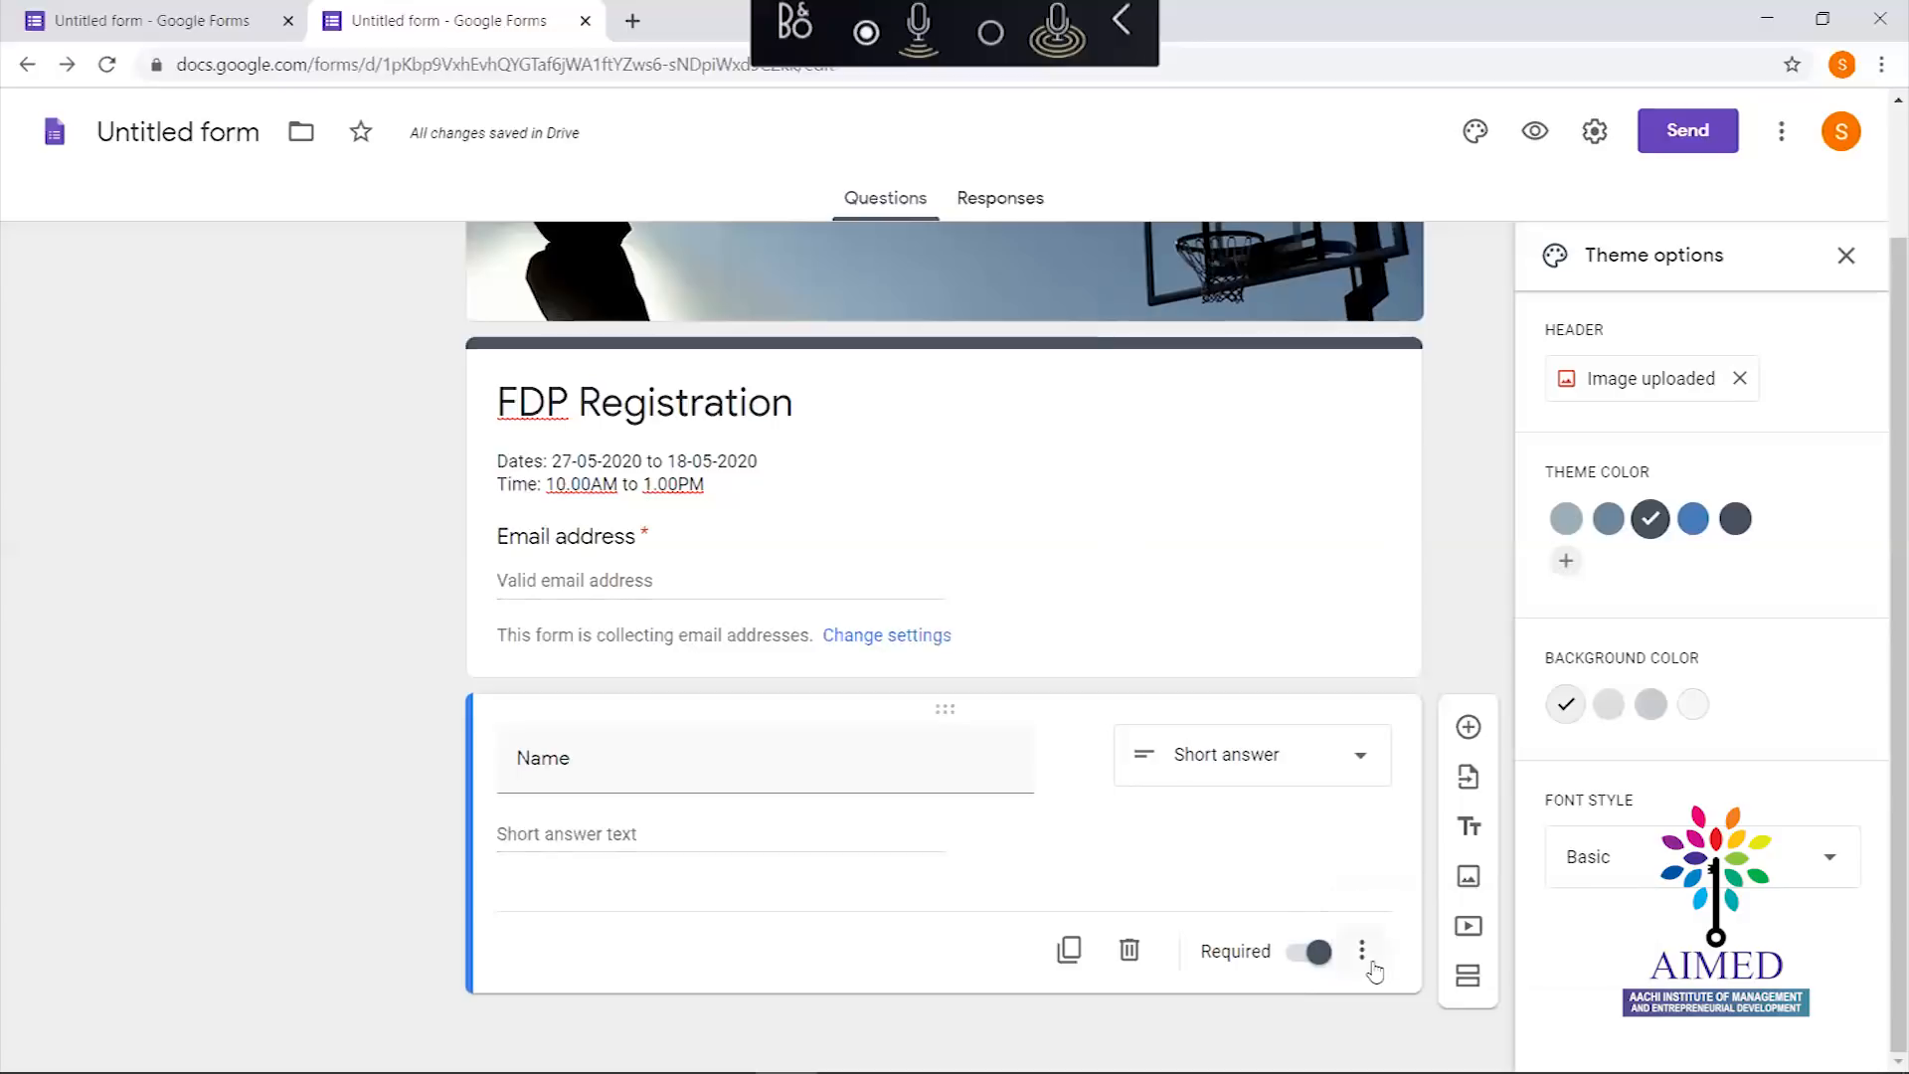
{"action": "left_click", "coordinate": [1363, 946]}
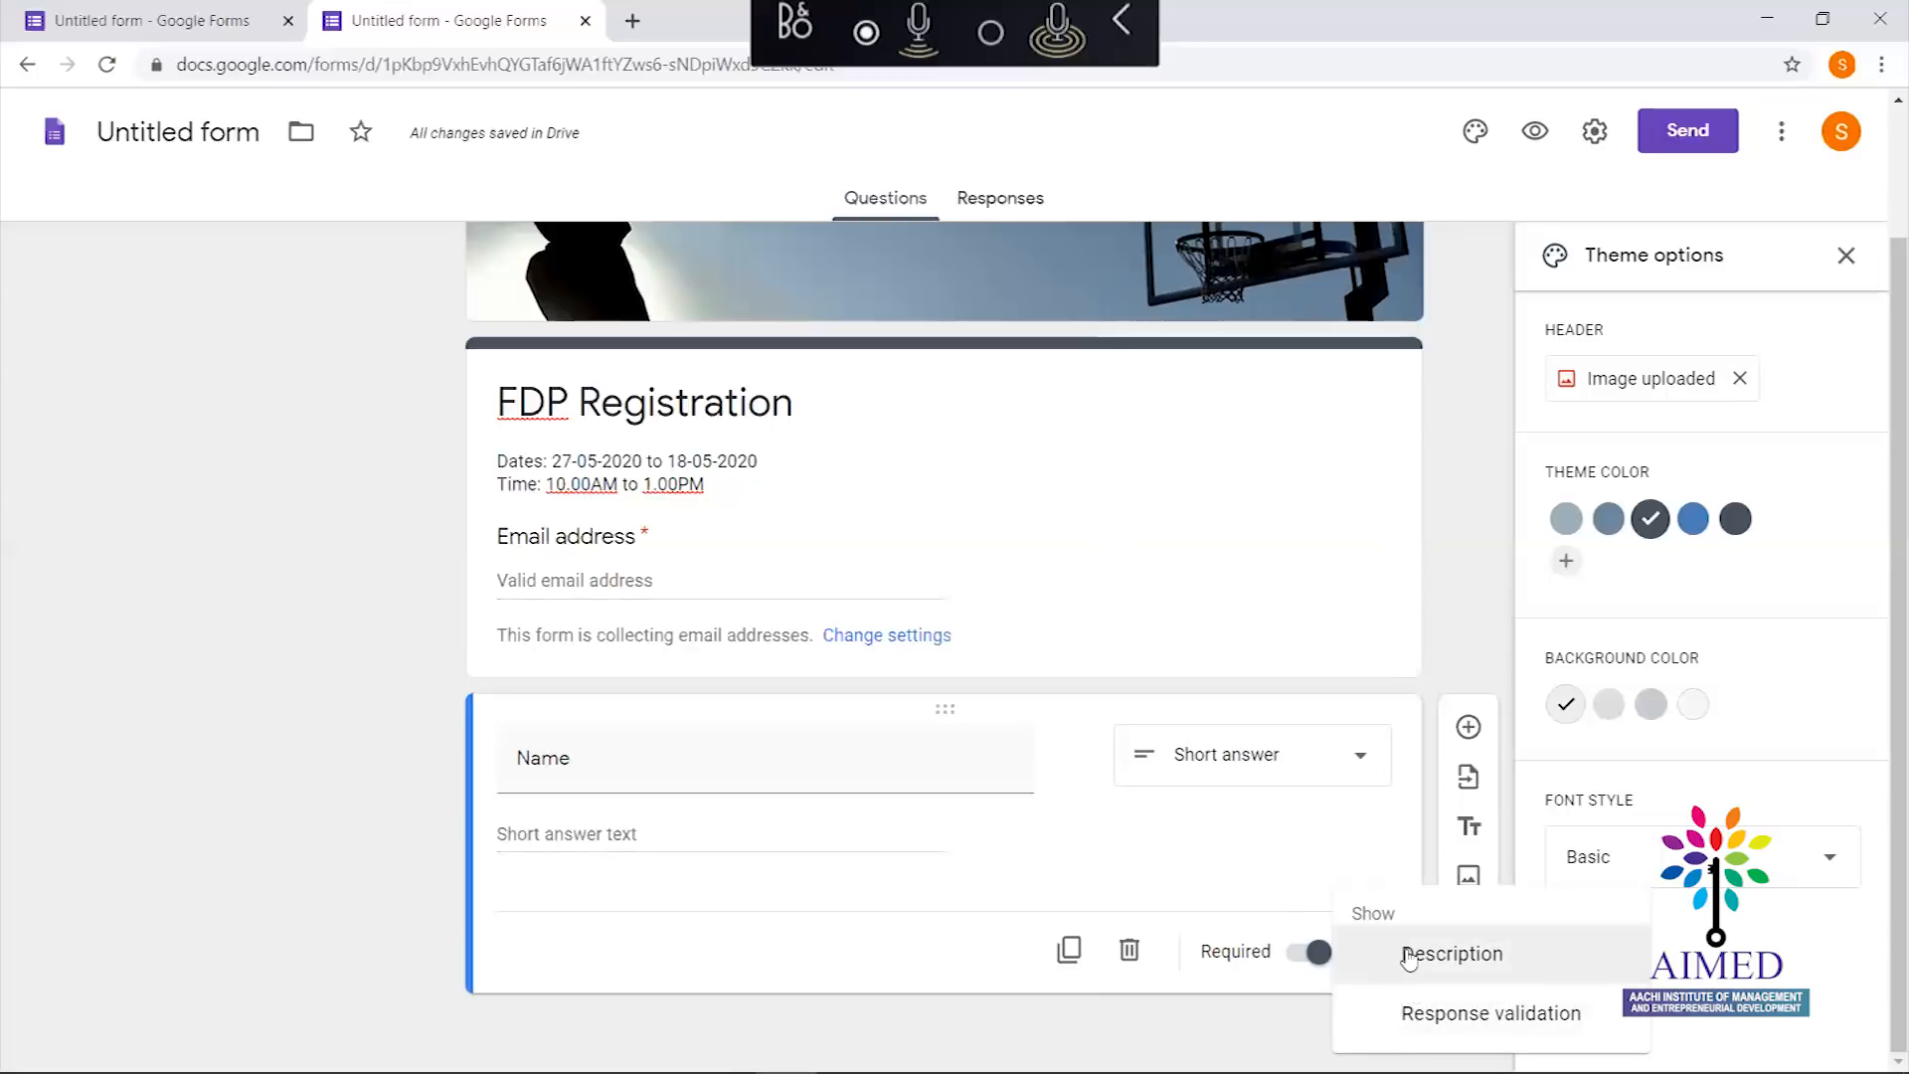
{"action": "left_click", "coordinate": [1413, 1033]}
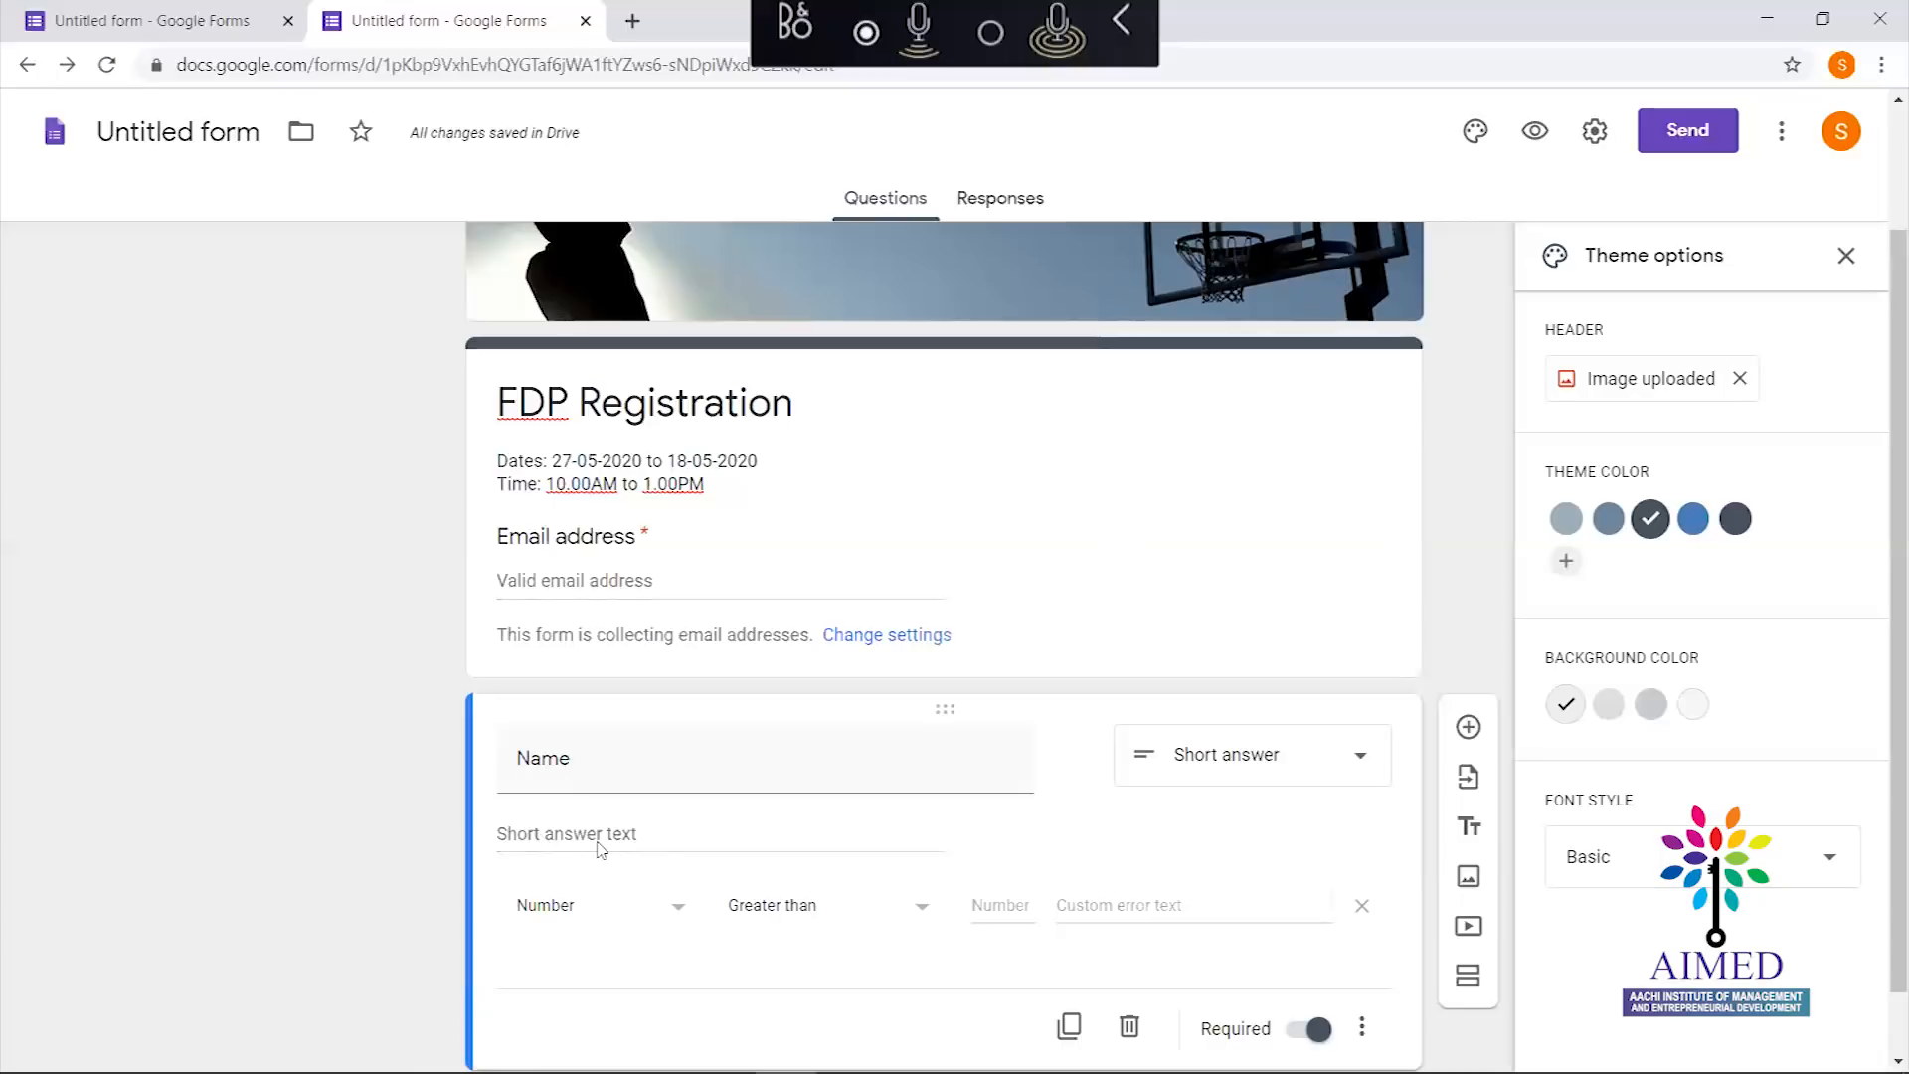
{"action": "left_click", "coordinate": [680, 910]}
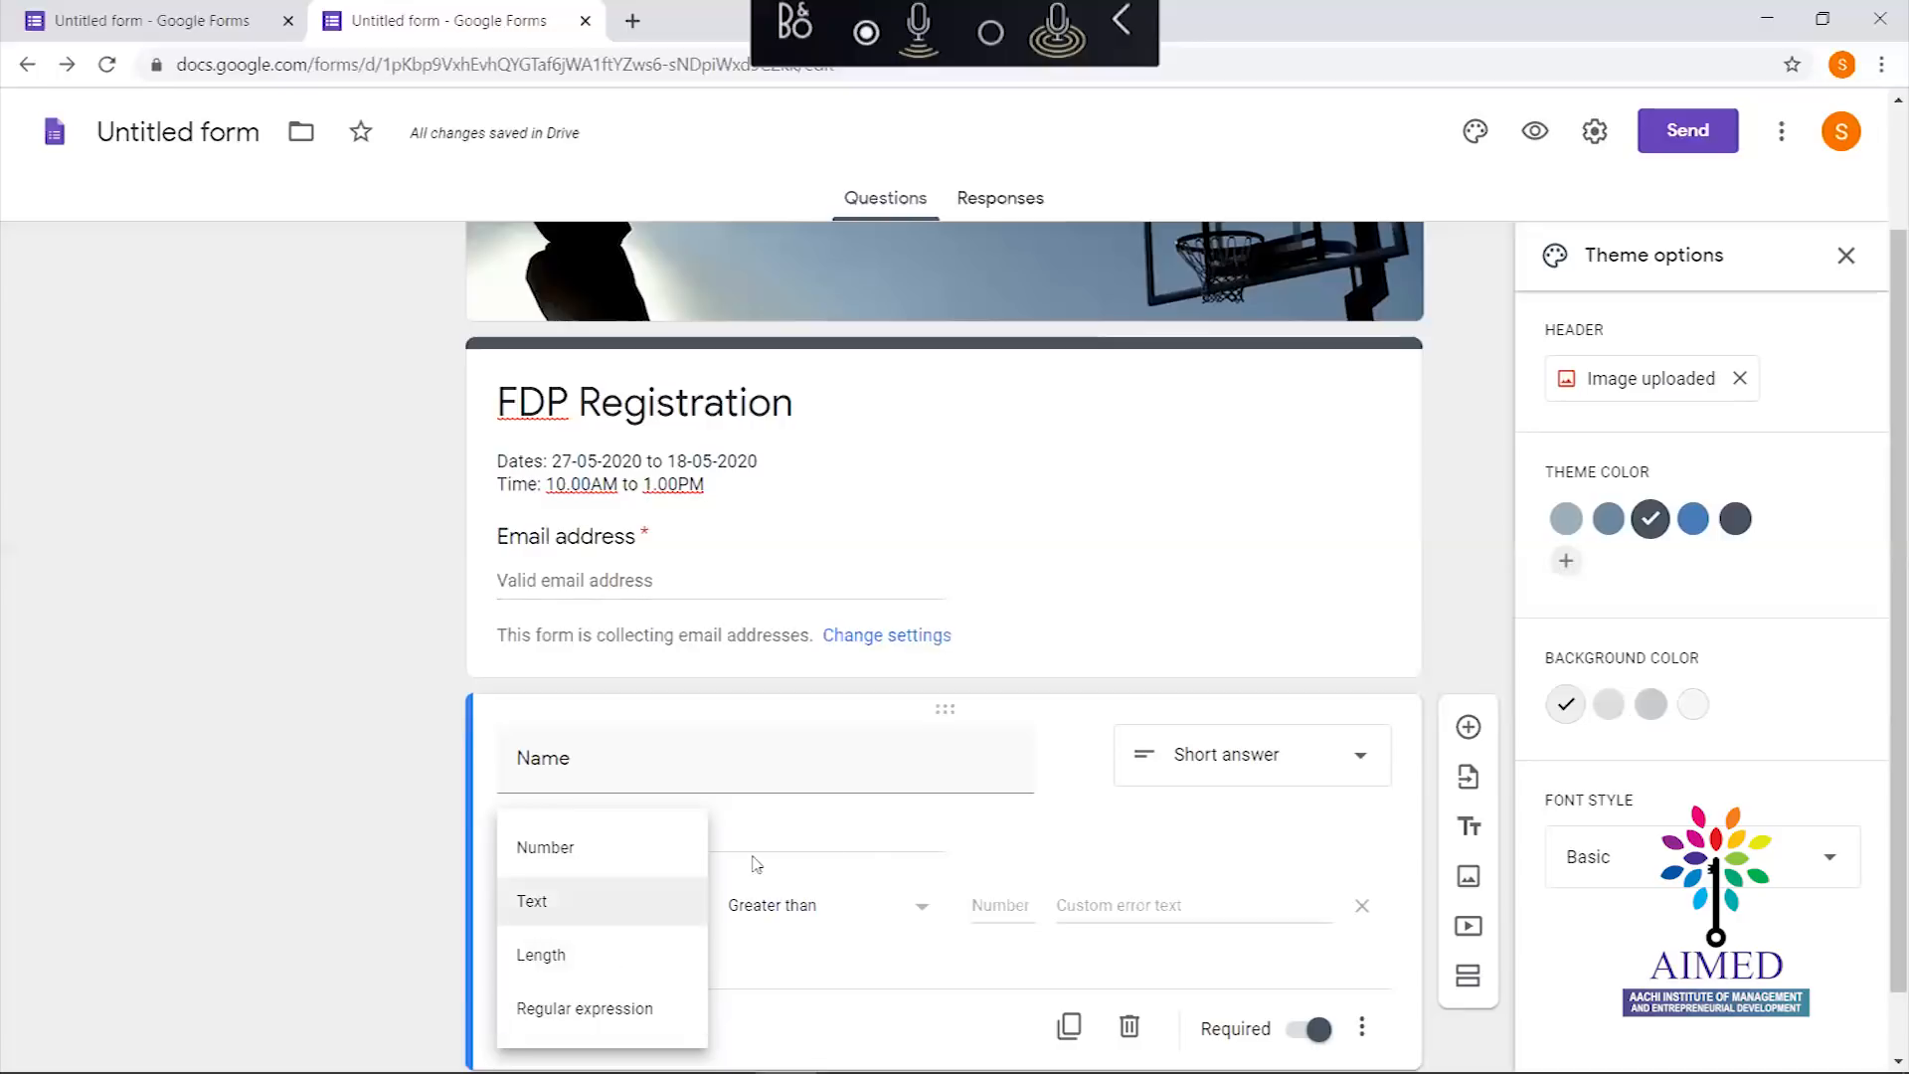
{"action": "left_click", "coordinate": [1052, 839]}
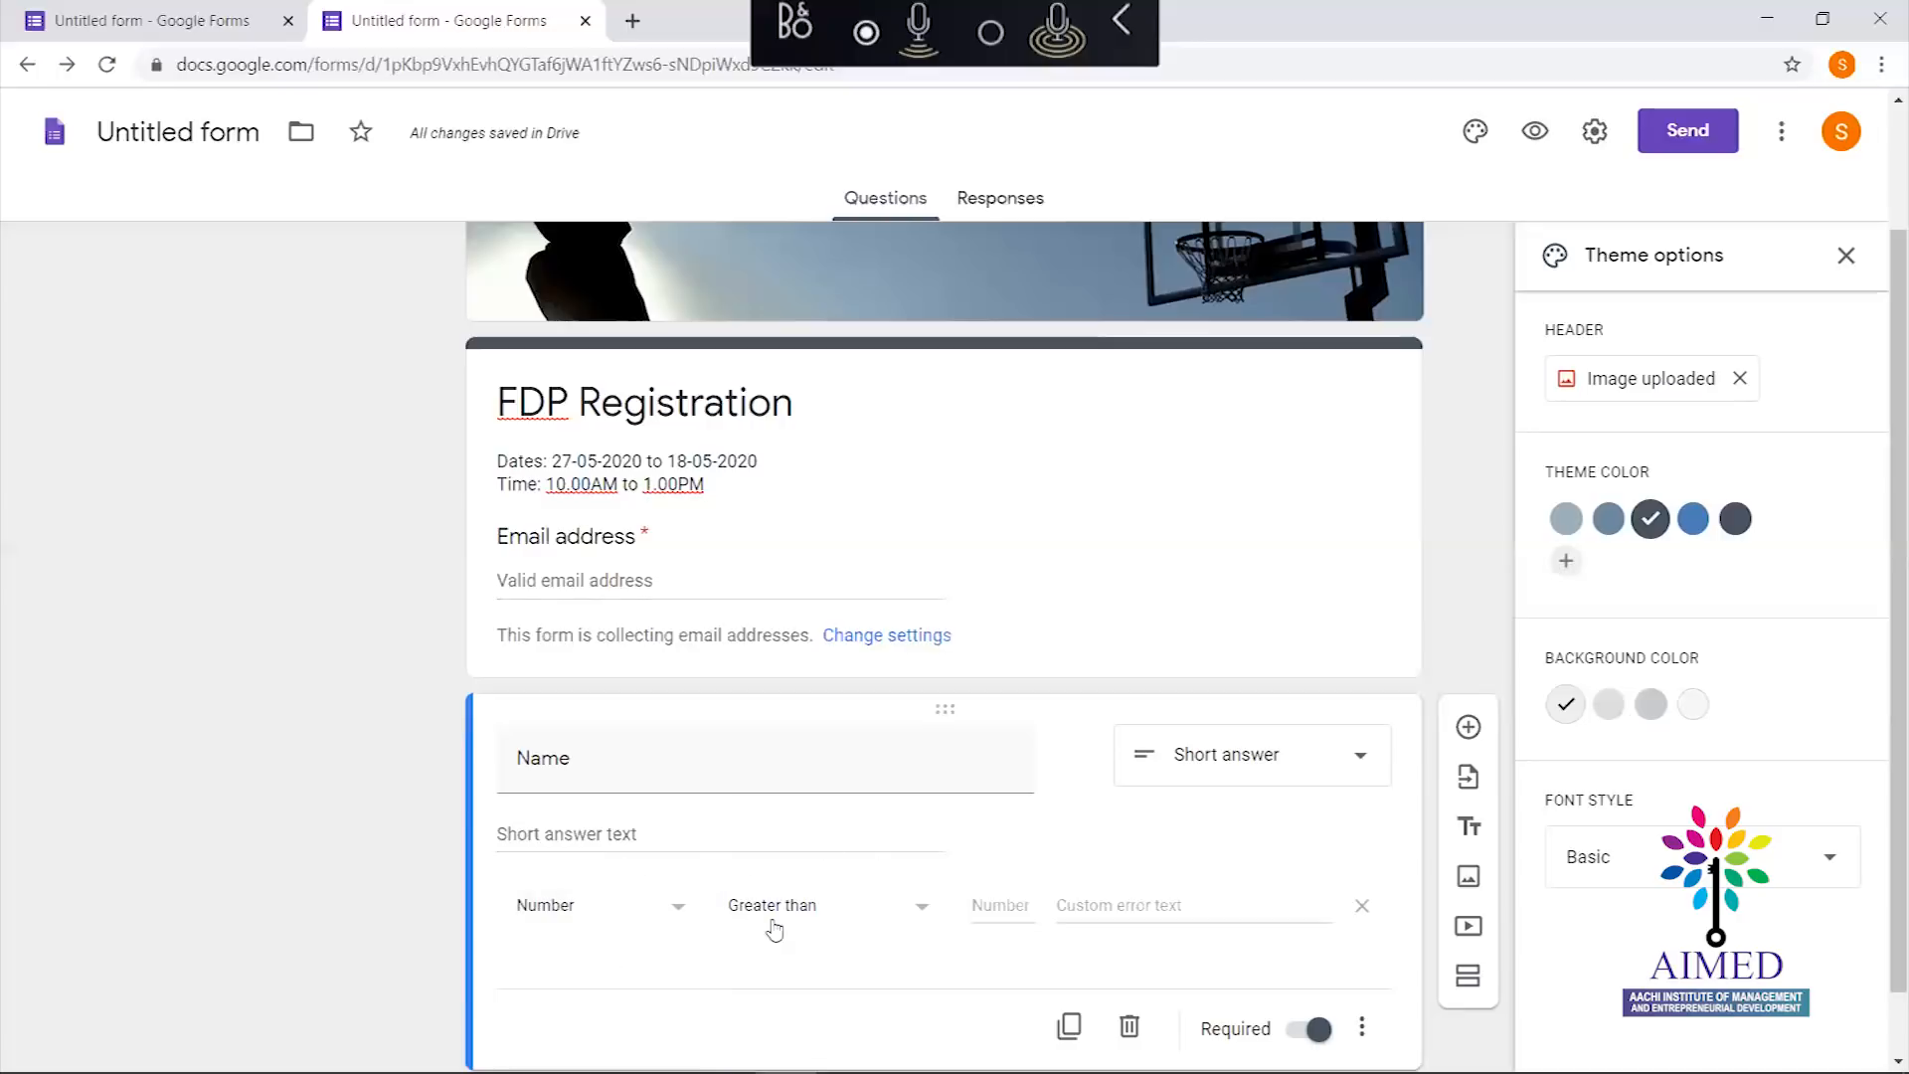
{"action": "left_click", "coordinate": [631, 912]}
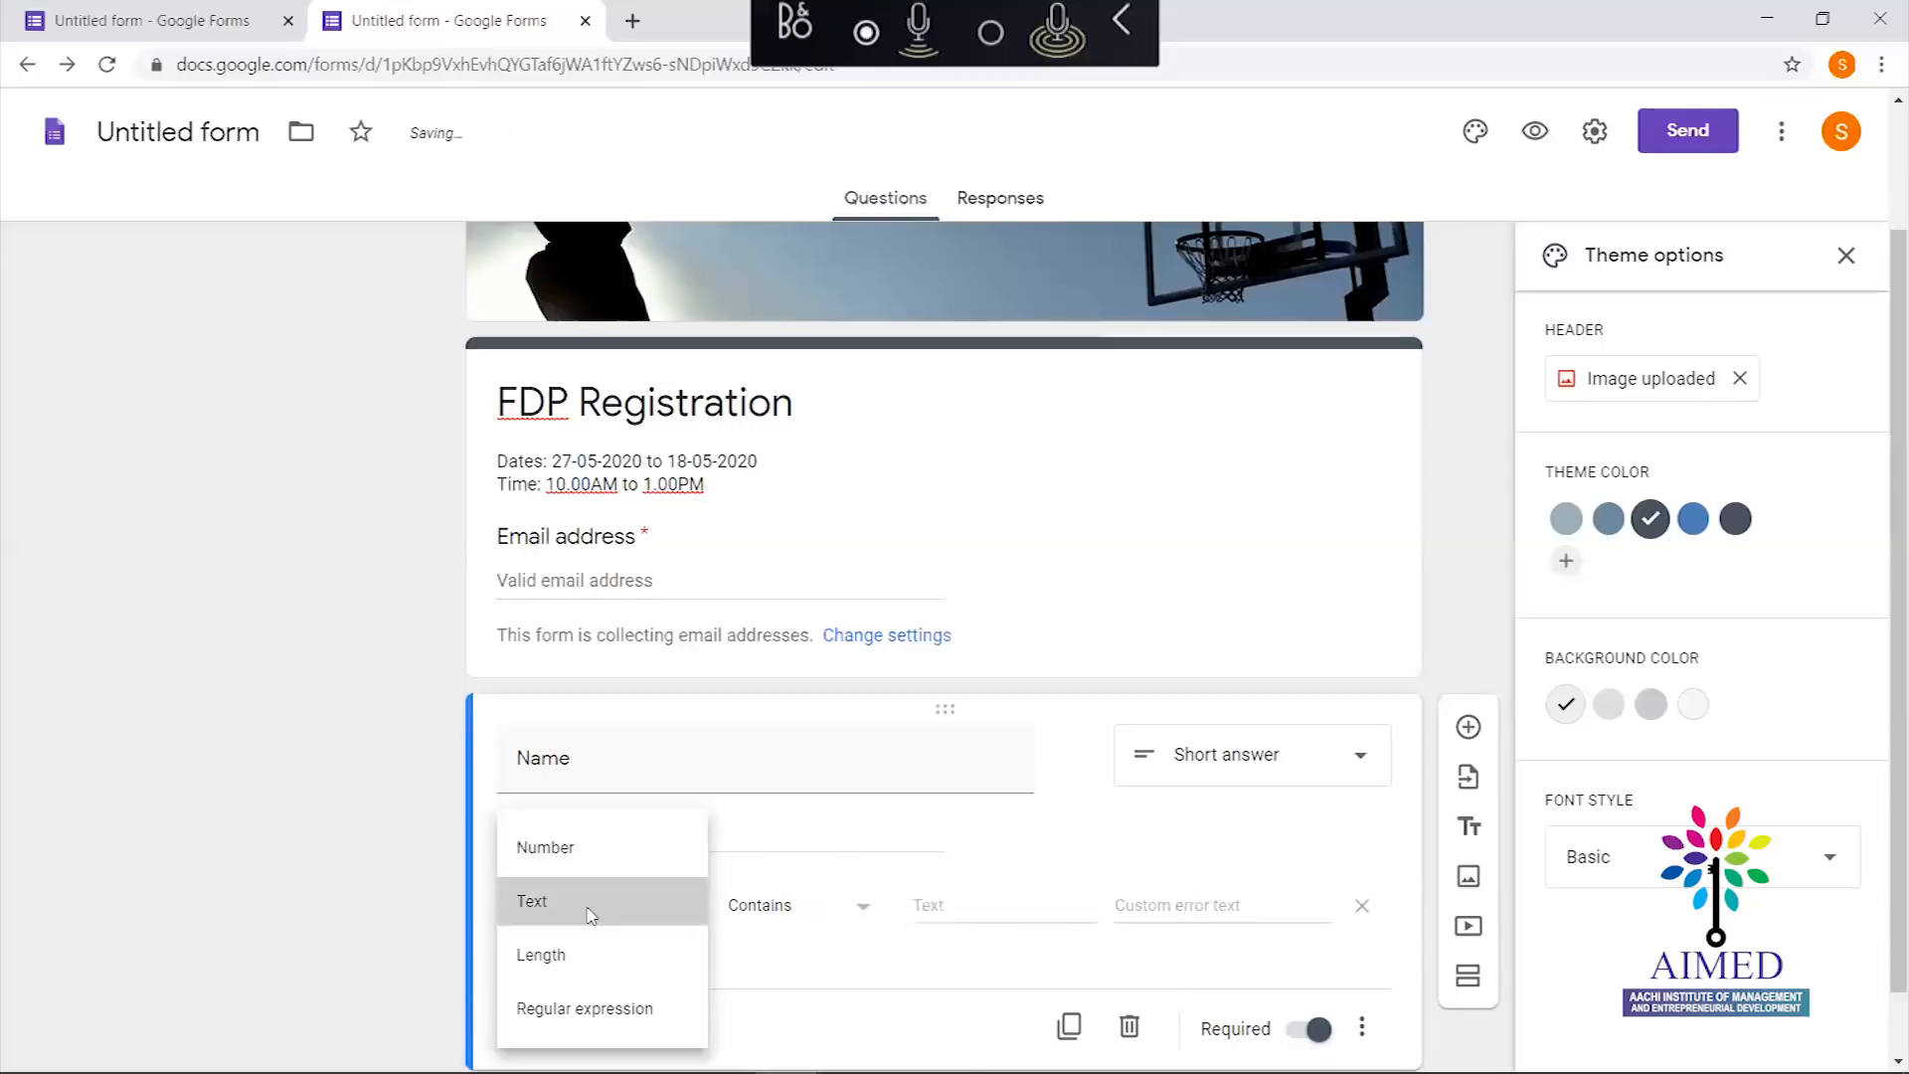
{"action": "left_click", "coordinate": [587, 902]}
{"action": "left_click", "coordinate": [832, 907]}
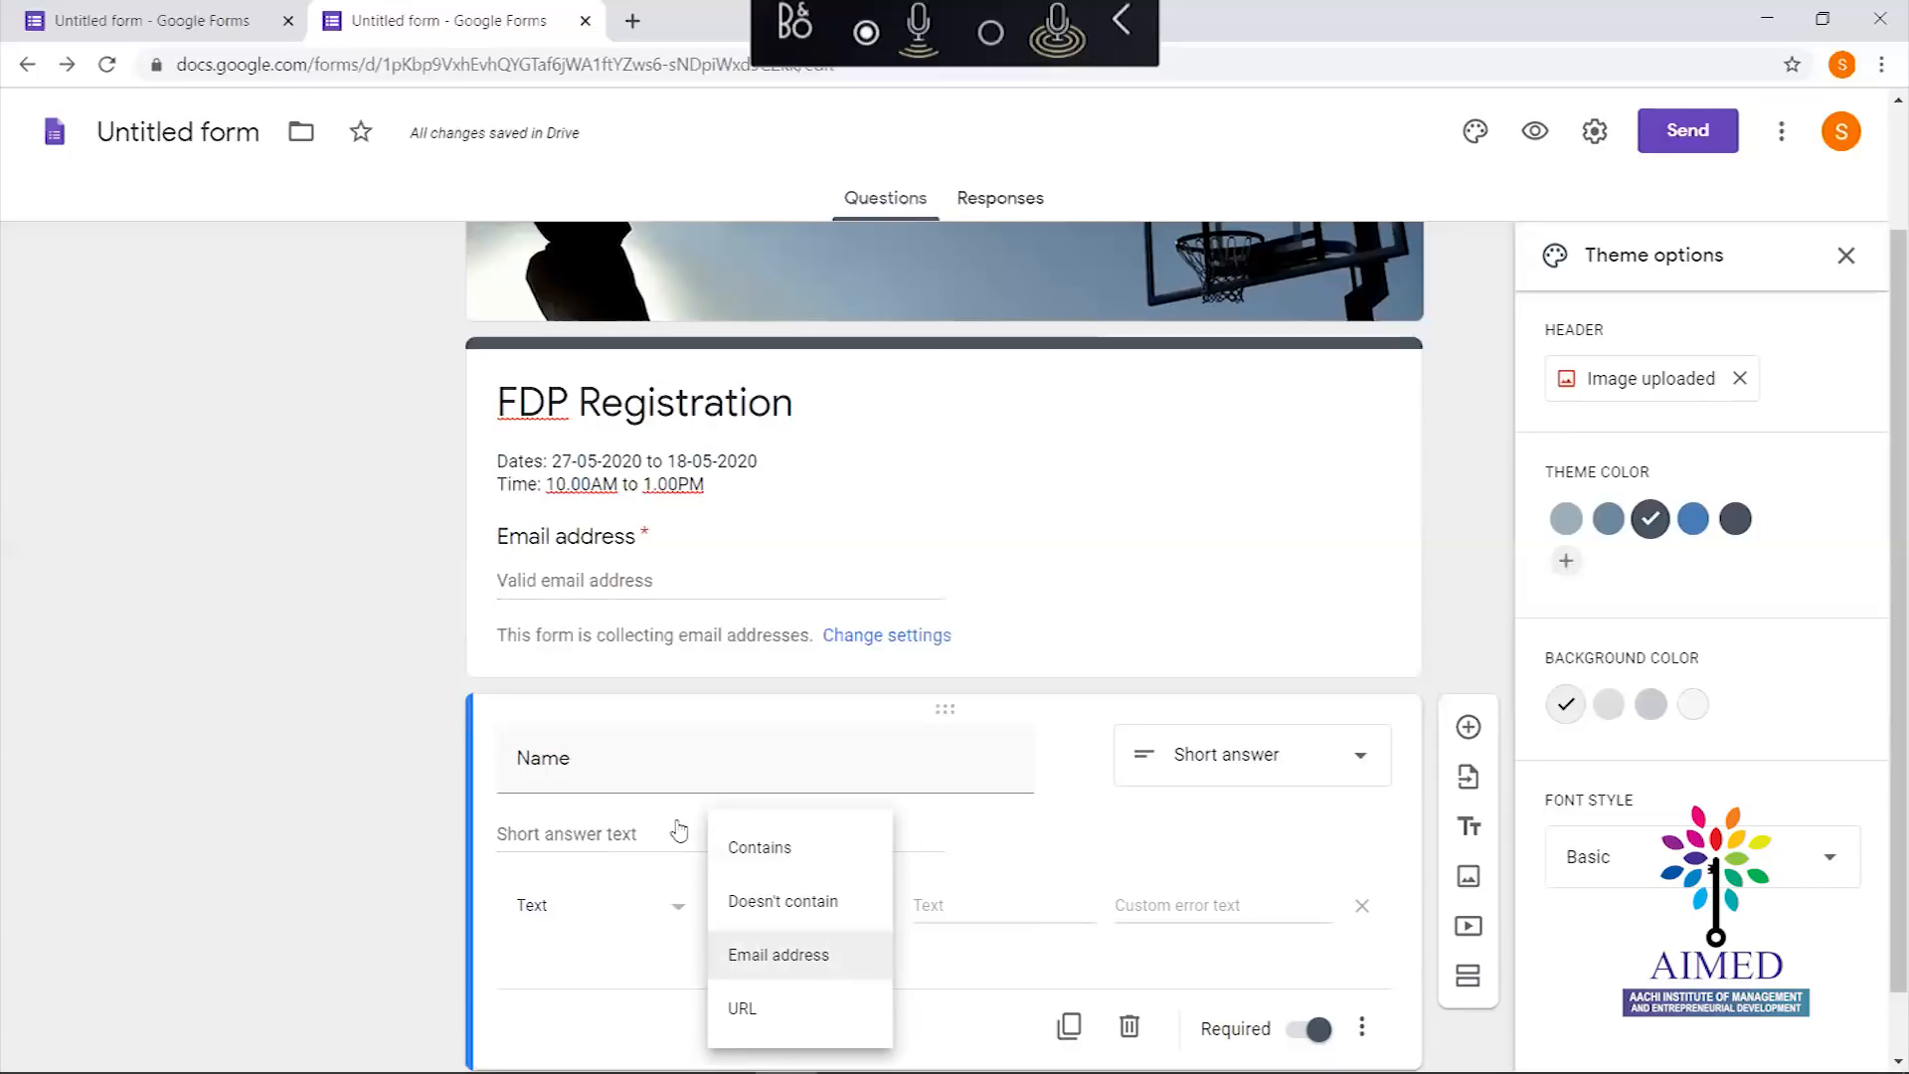
{"action": "left_click", "coordinate": [1024, 876]}
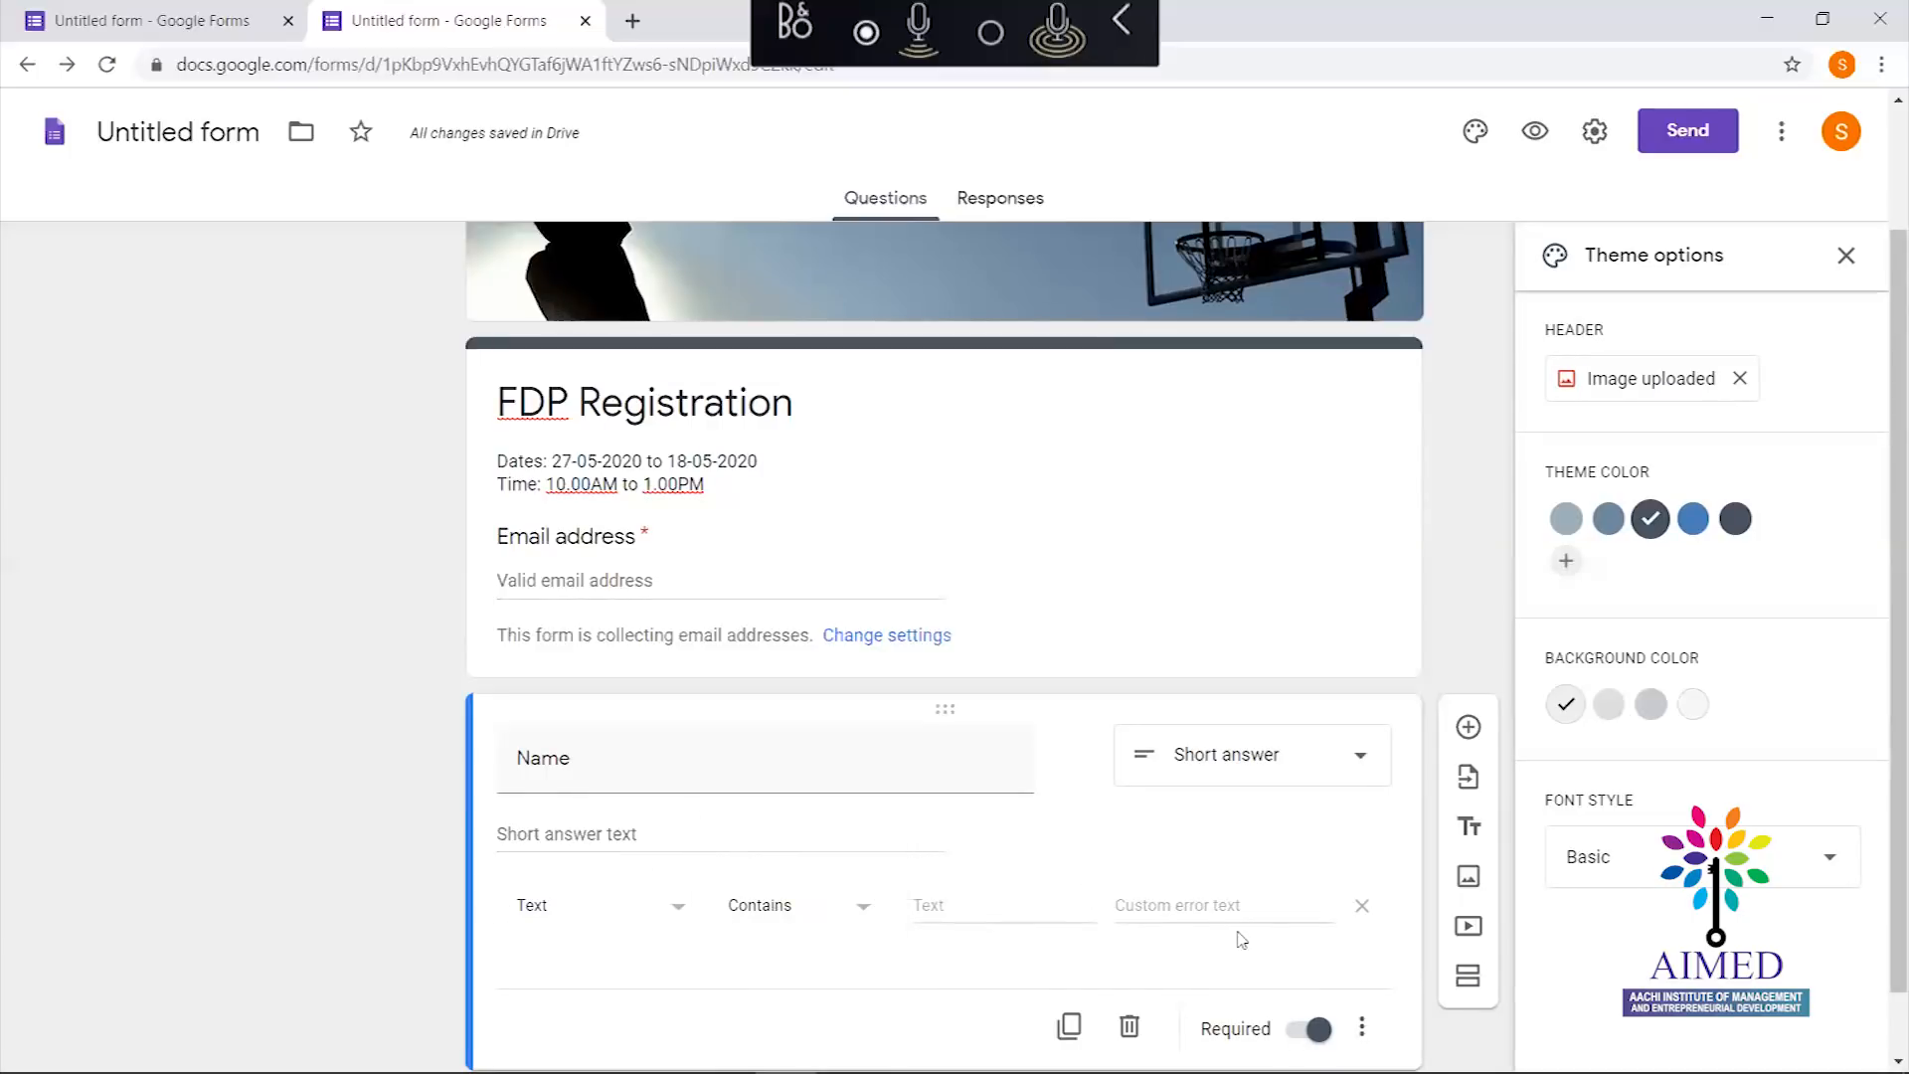
{"action": "left_click", "coordinate": [1362, 1027]}
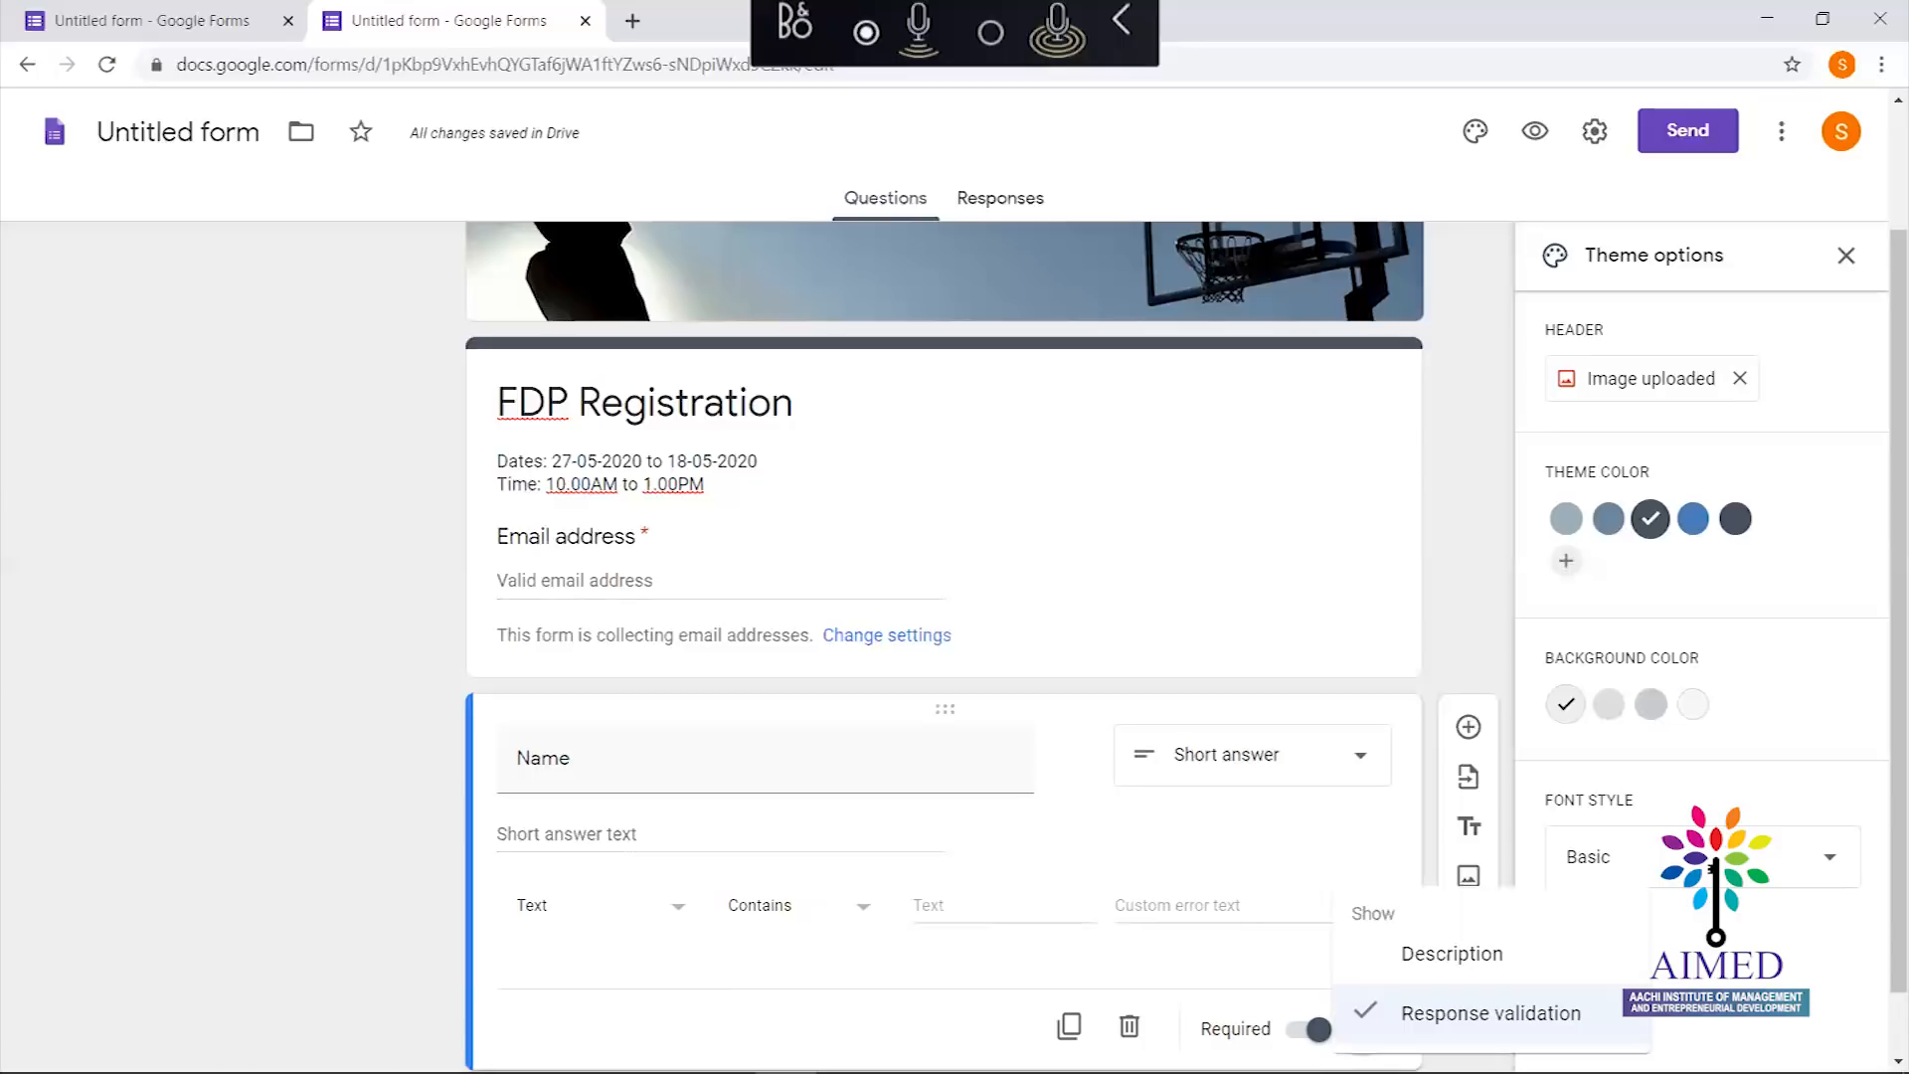
{"action": "left_click", "coordinate": [1488, 1014]}
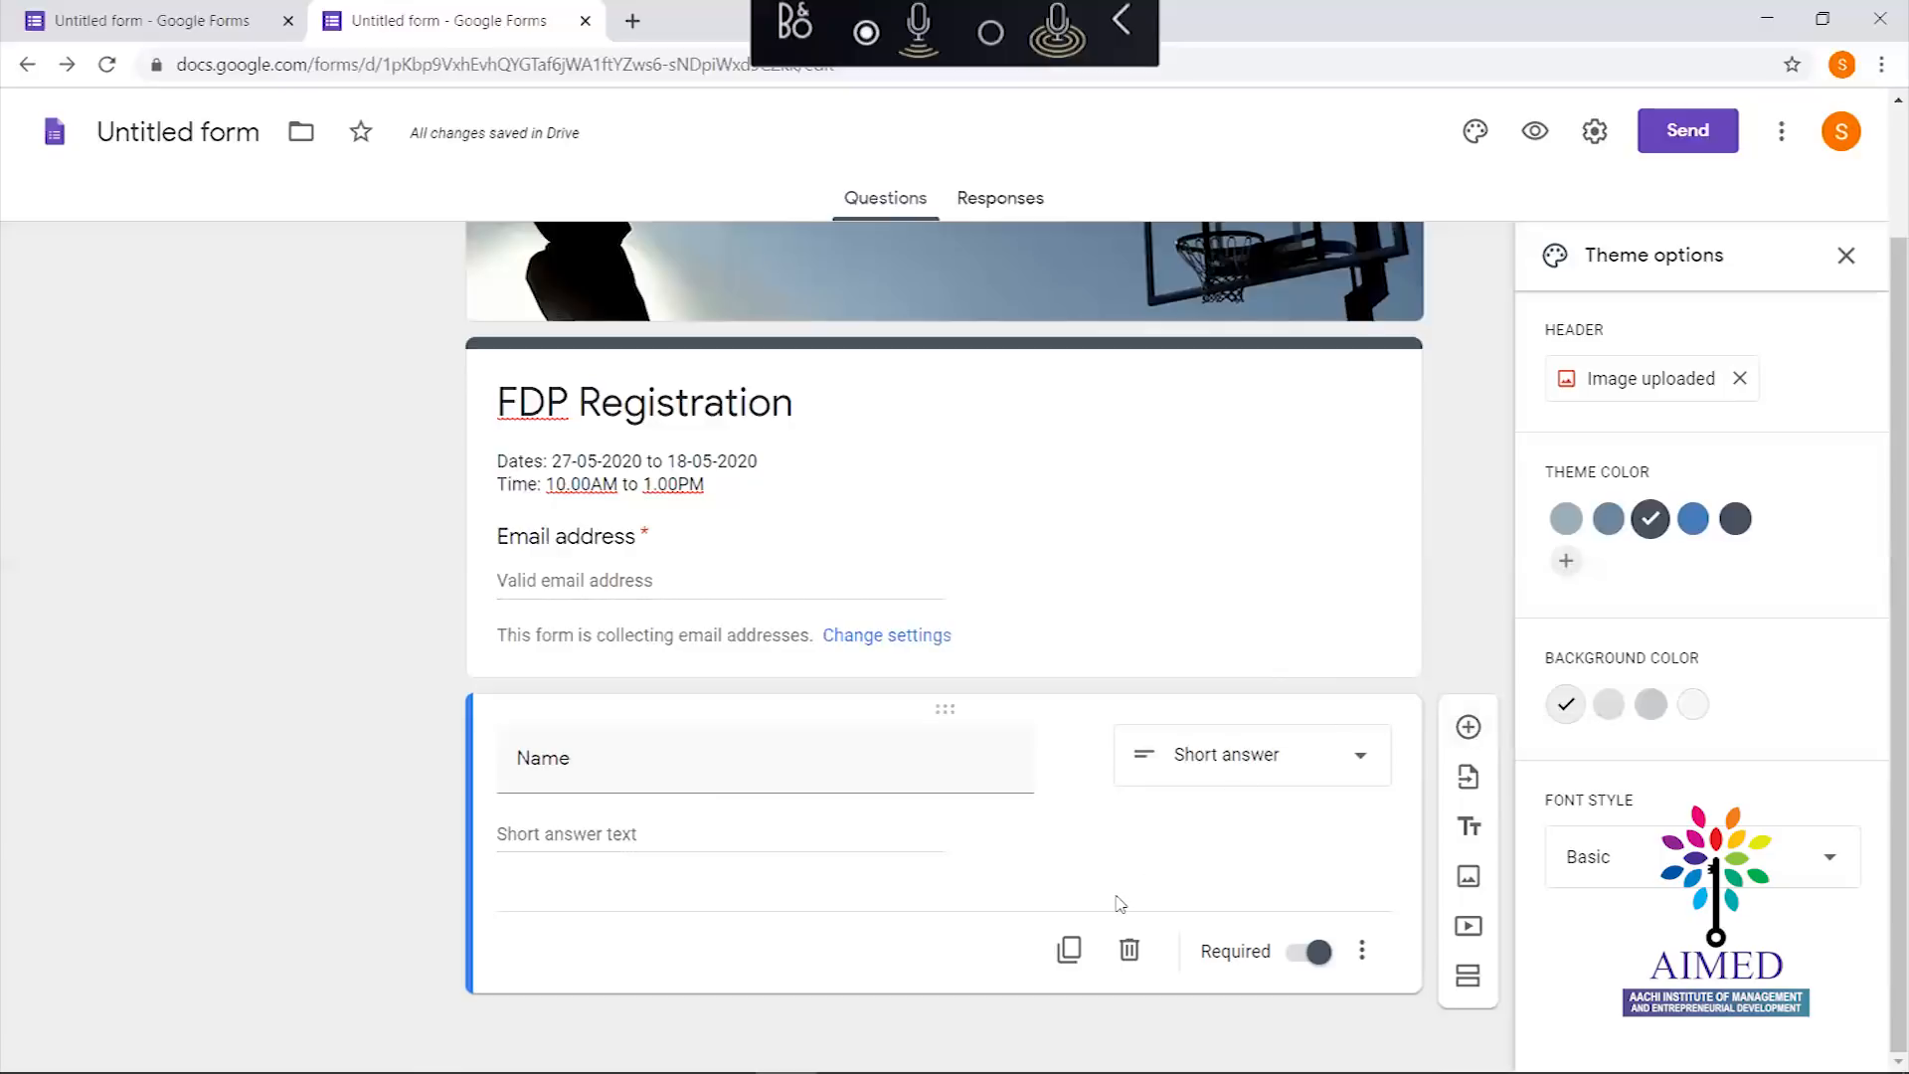
Add a new question below Name titled 'Contact Number'
{"action": "left_click", "coordinate": [1463, 729]}
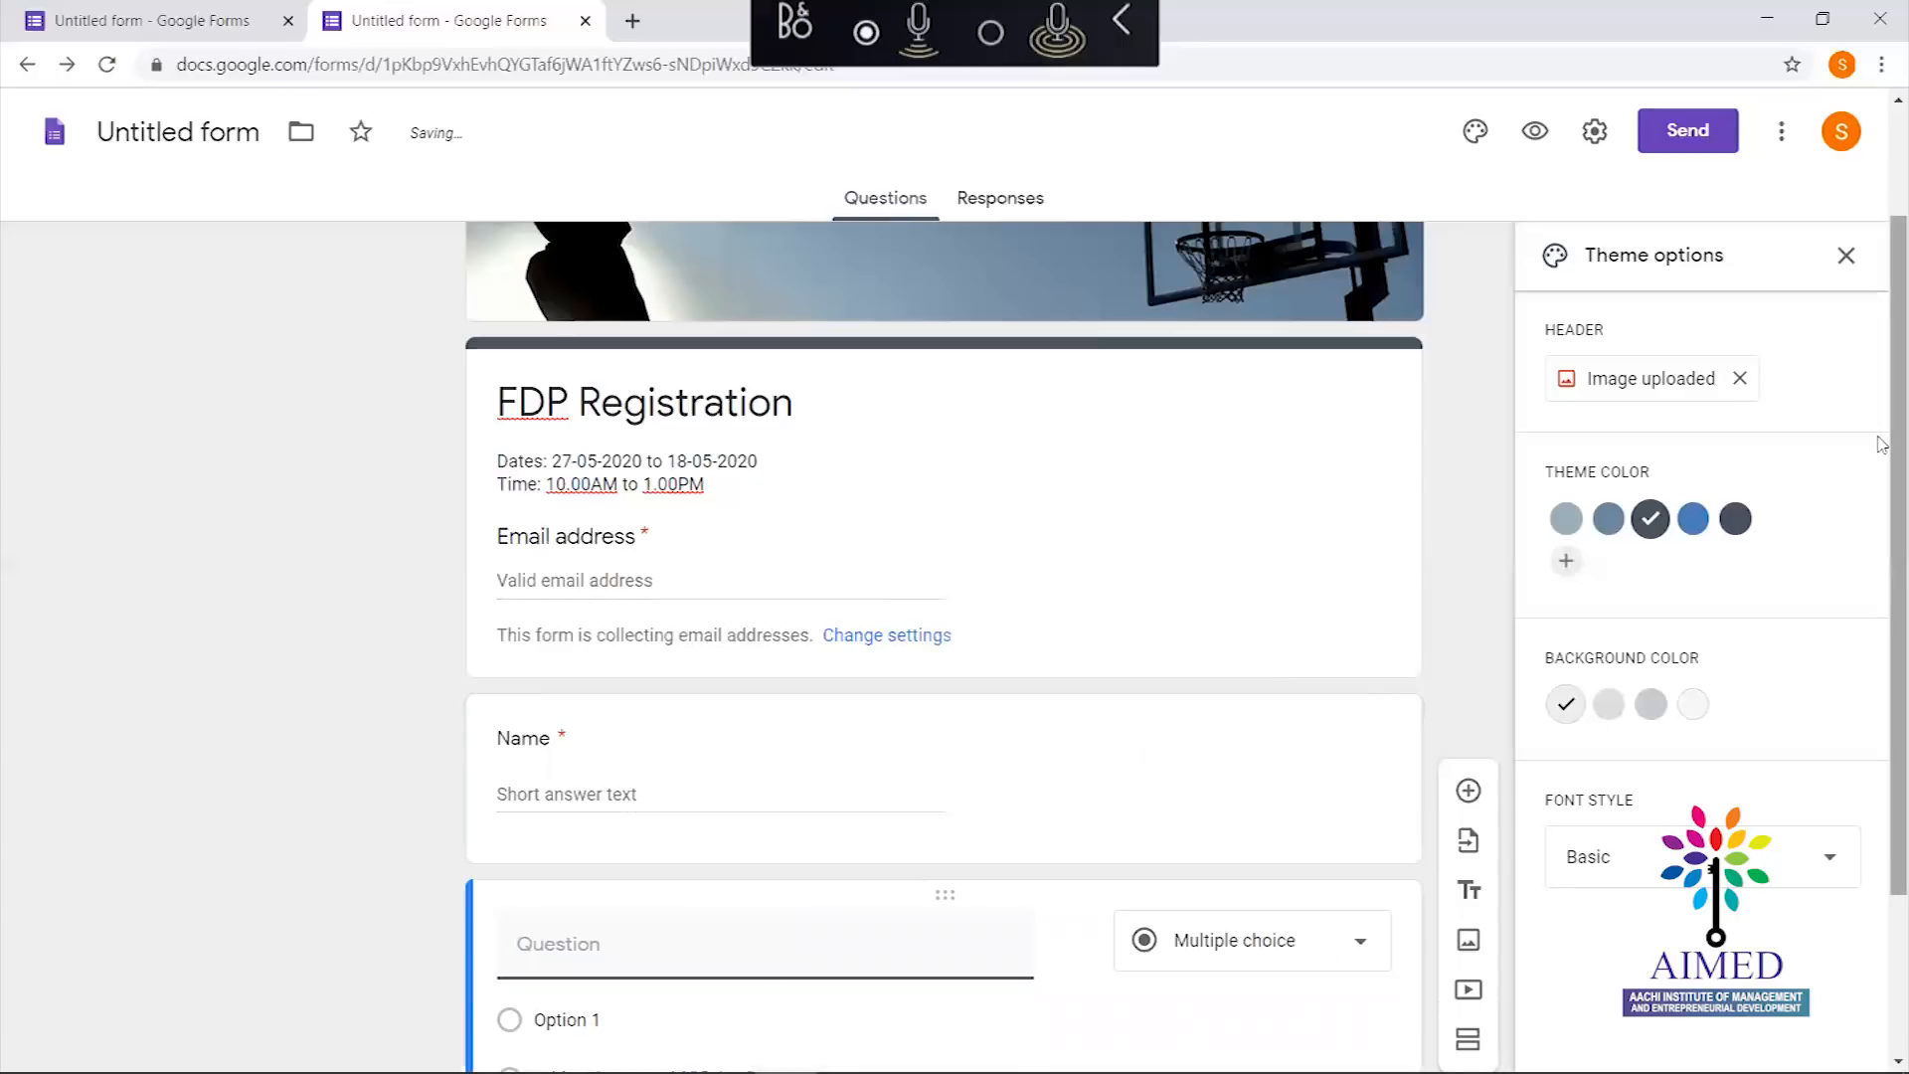
{"action": "scroll", "coordinate": [1882, 444], "scroll_direction": "down", "scroll_amount": 3}
{"action": "mouse_move", "coordinate": [515, 736]}
{"action": "type", "text": "COnta"}
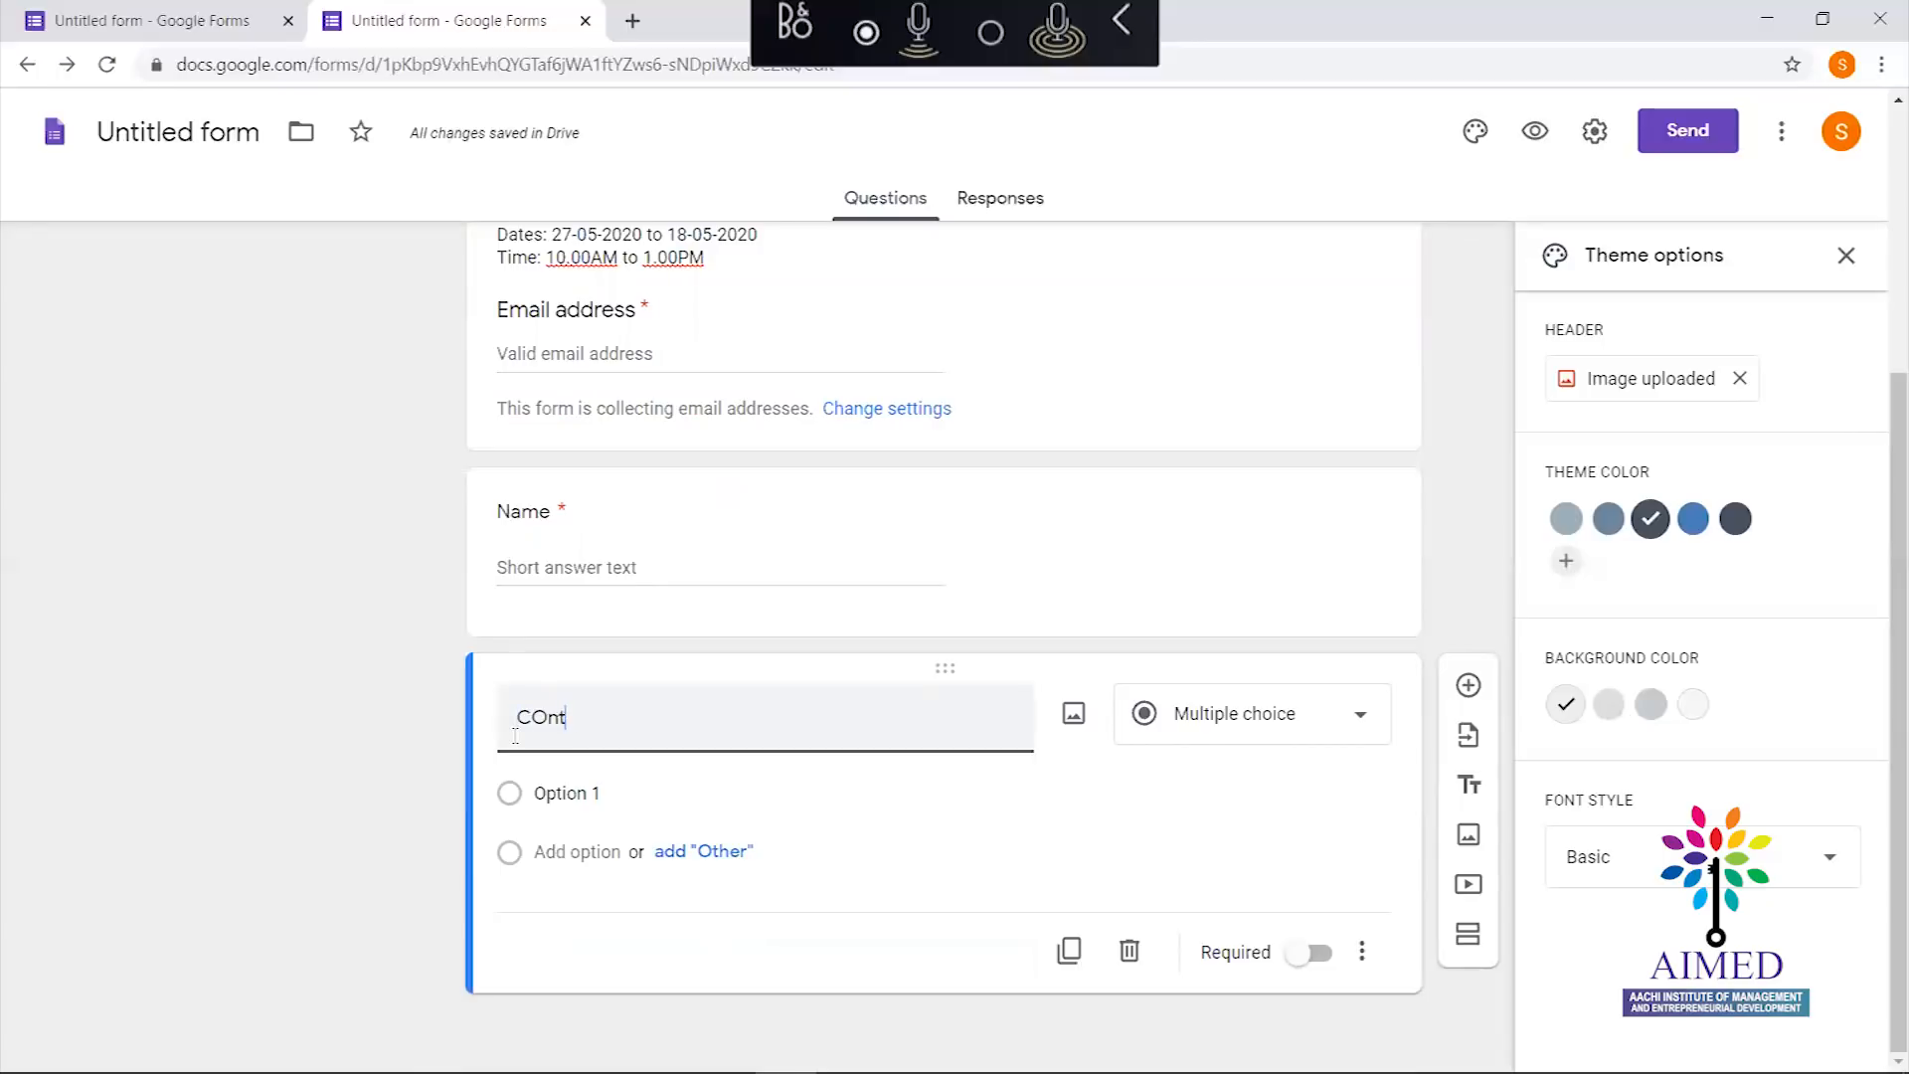
{"action": "key", "text": "BackSpace"}
{"action": "key", "text": "BackSpace"}
{"action": "key", "text": "BackSpace"}
{"action": "key", "text": "BackSpace"}
{"action": "type", "text": "ont"}
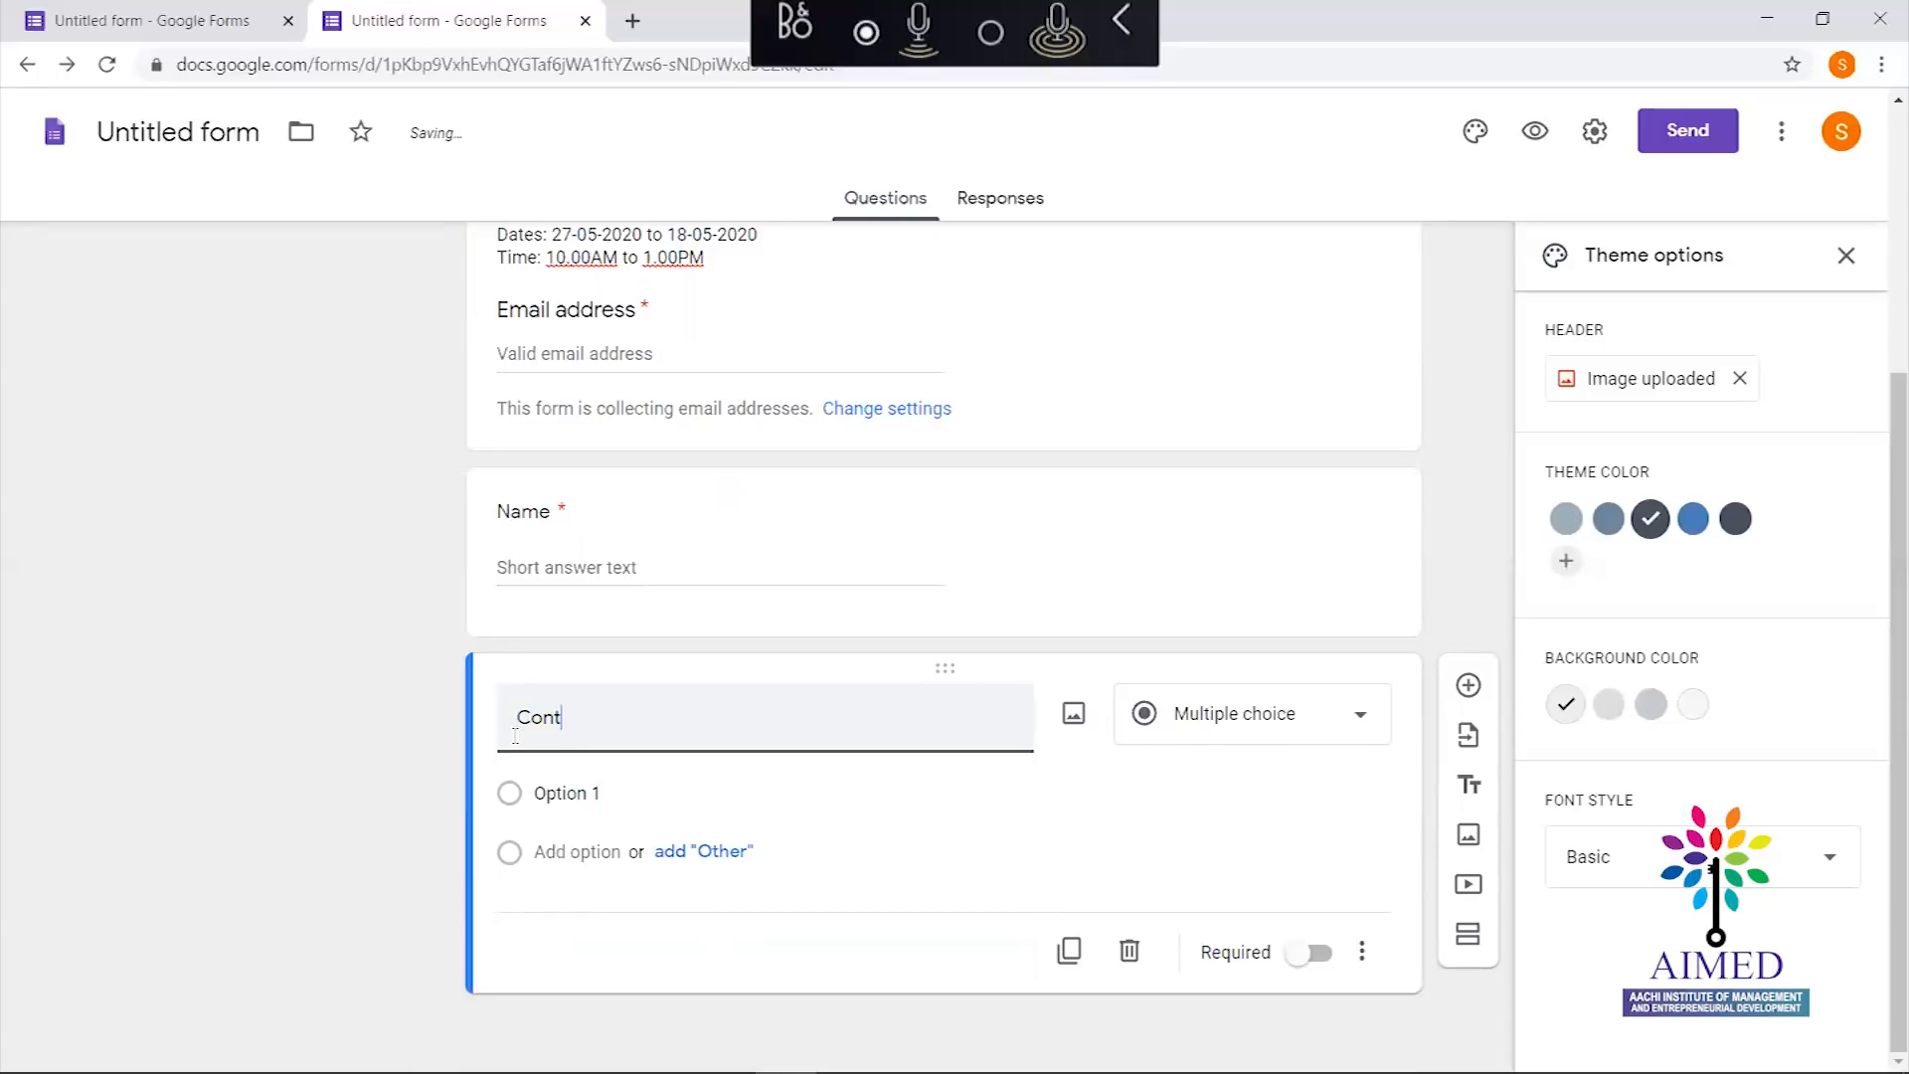
{"action": "type", "text": "act Nu,ber"}
{"action": "key", "text": "BackSpace"}
{"action": "key", "text": "BackSpace"}
{"action": "key", "text": "BackSpace"}
{"action": "type", "text": "mber"}
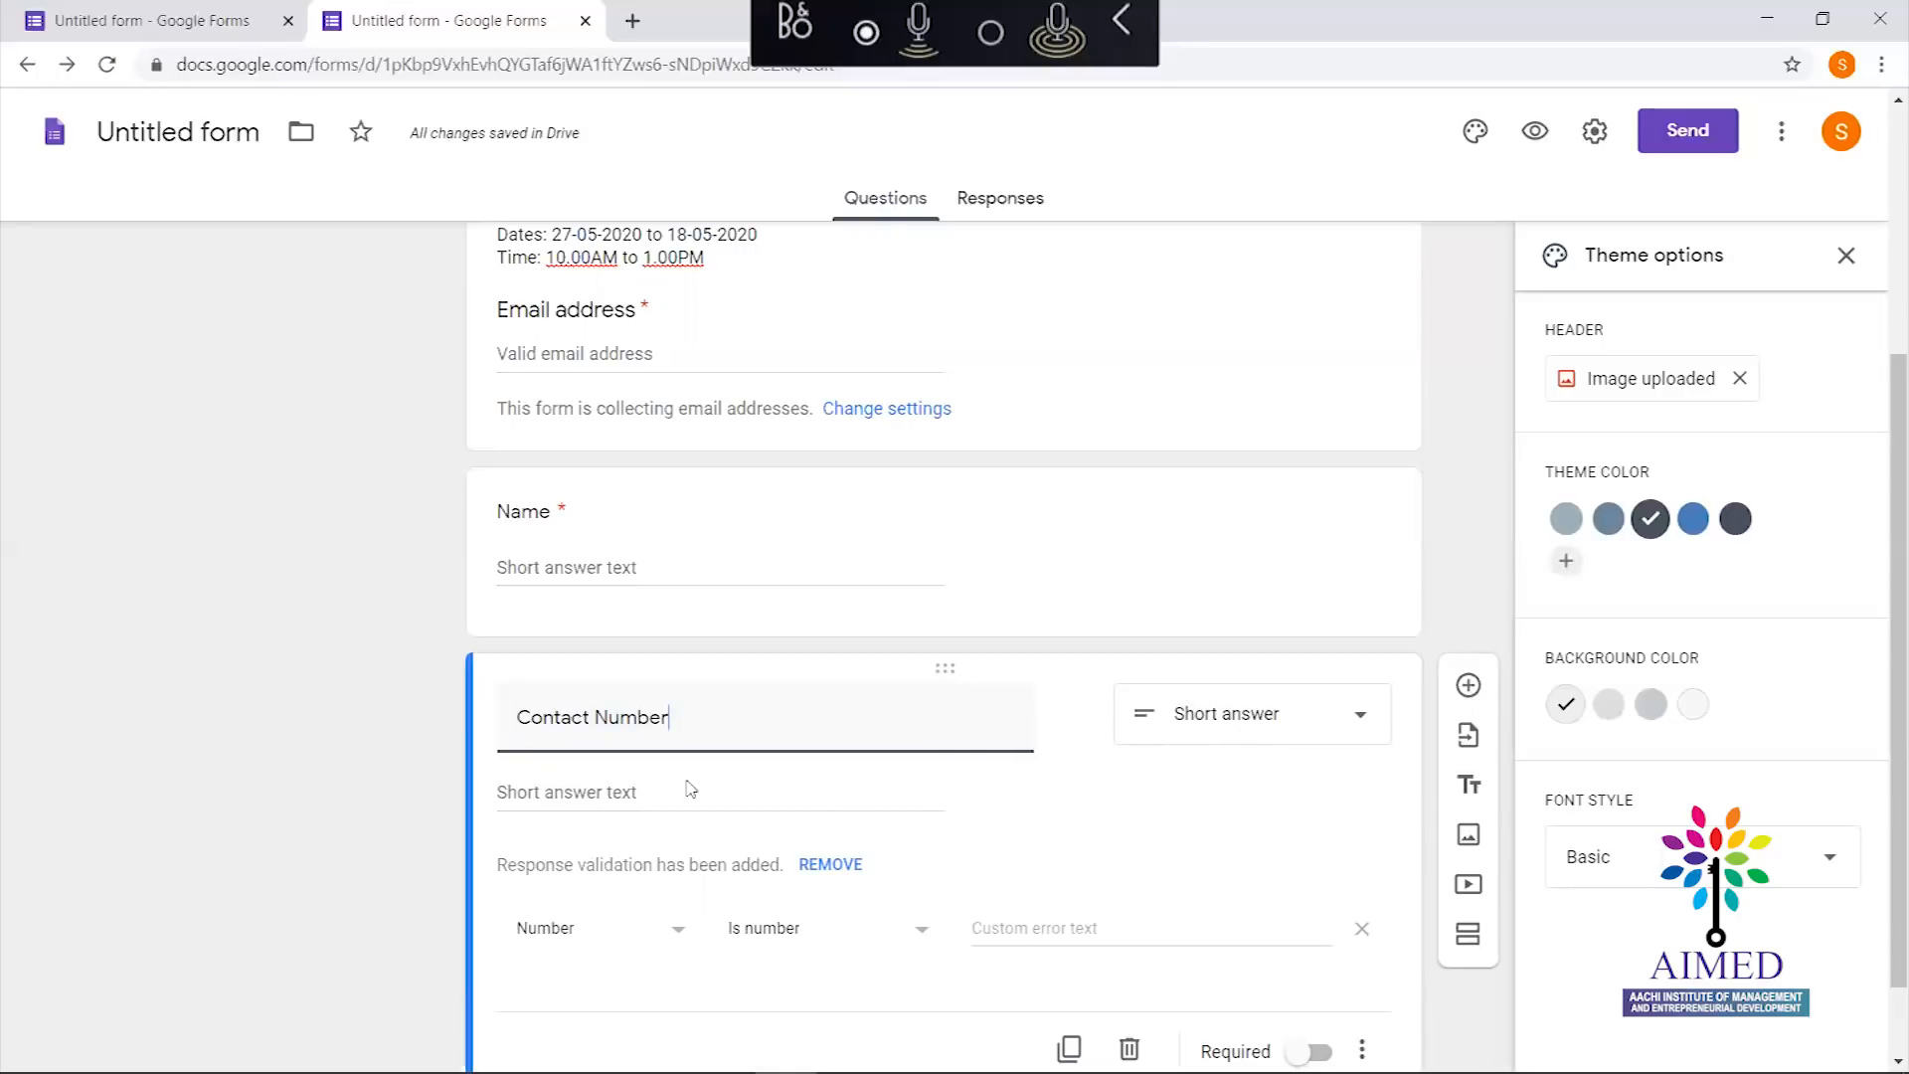
Restrict answers to numbers with error 'Please Enter 10 digit Number' and make it required
{"action": "scroll", "coordinate": [1881, 646], "scroll_direction": "down", "scroll_amount": 1}
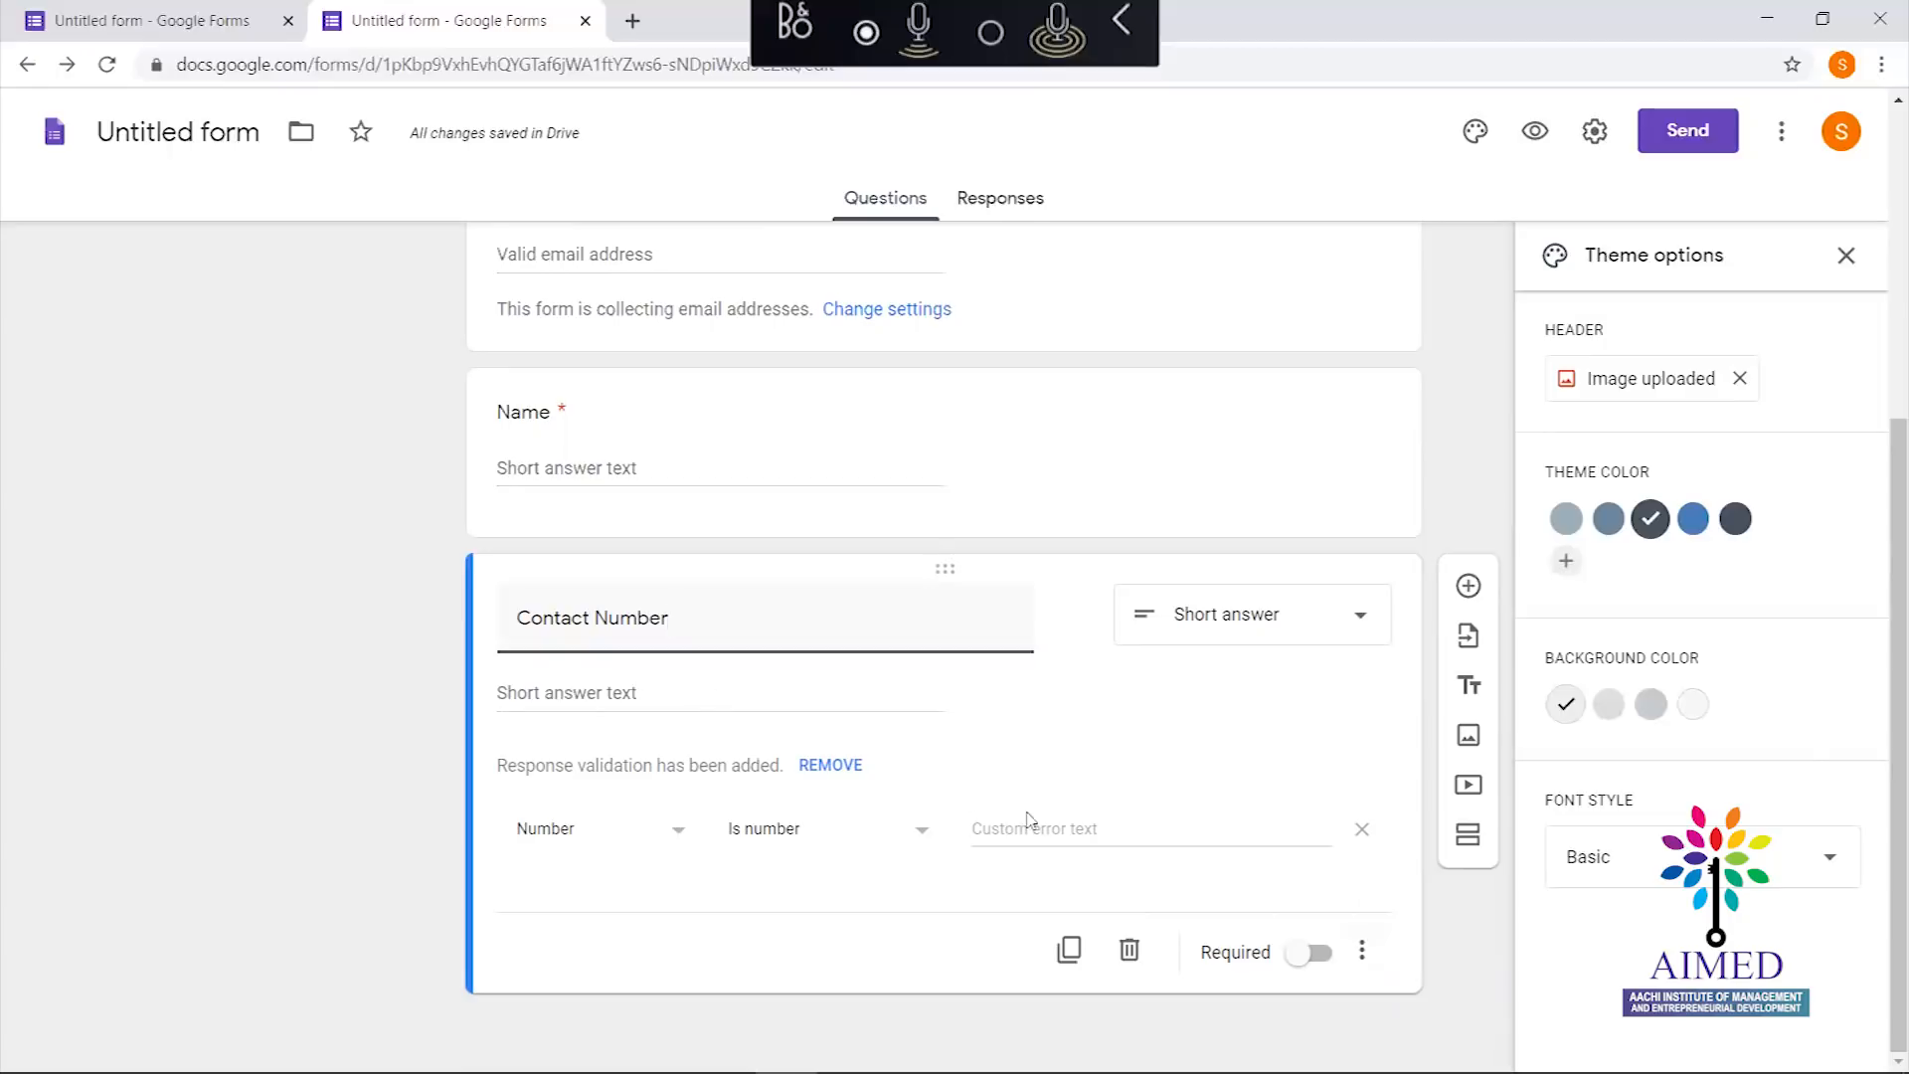
{"action": "left_click", "coordinate": [794, 839]}
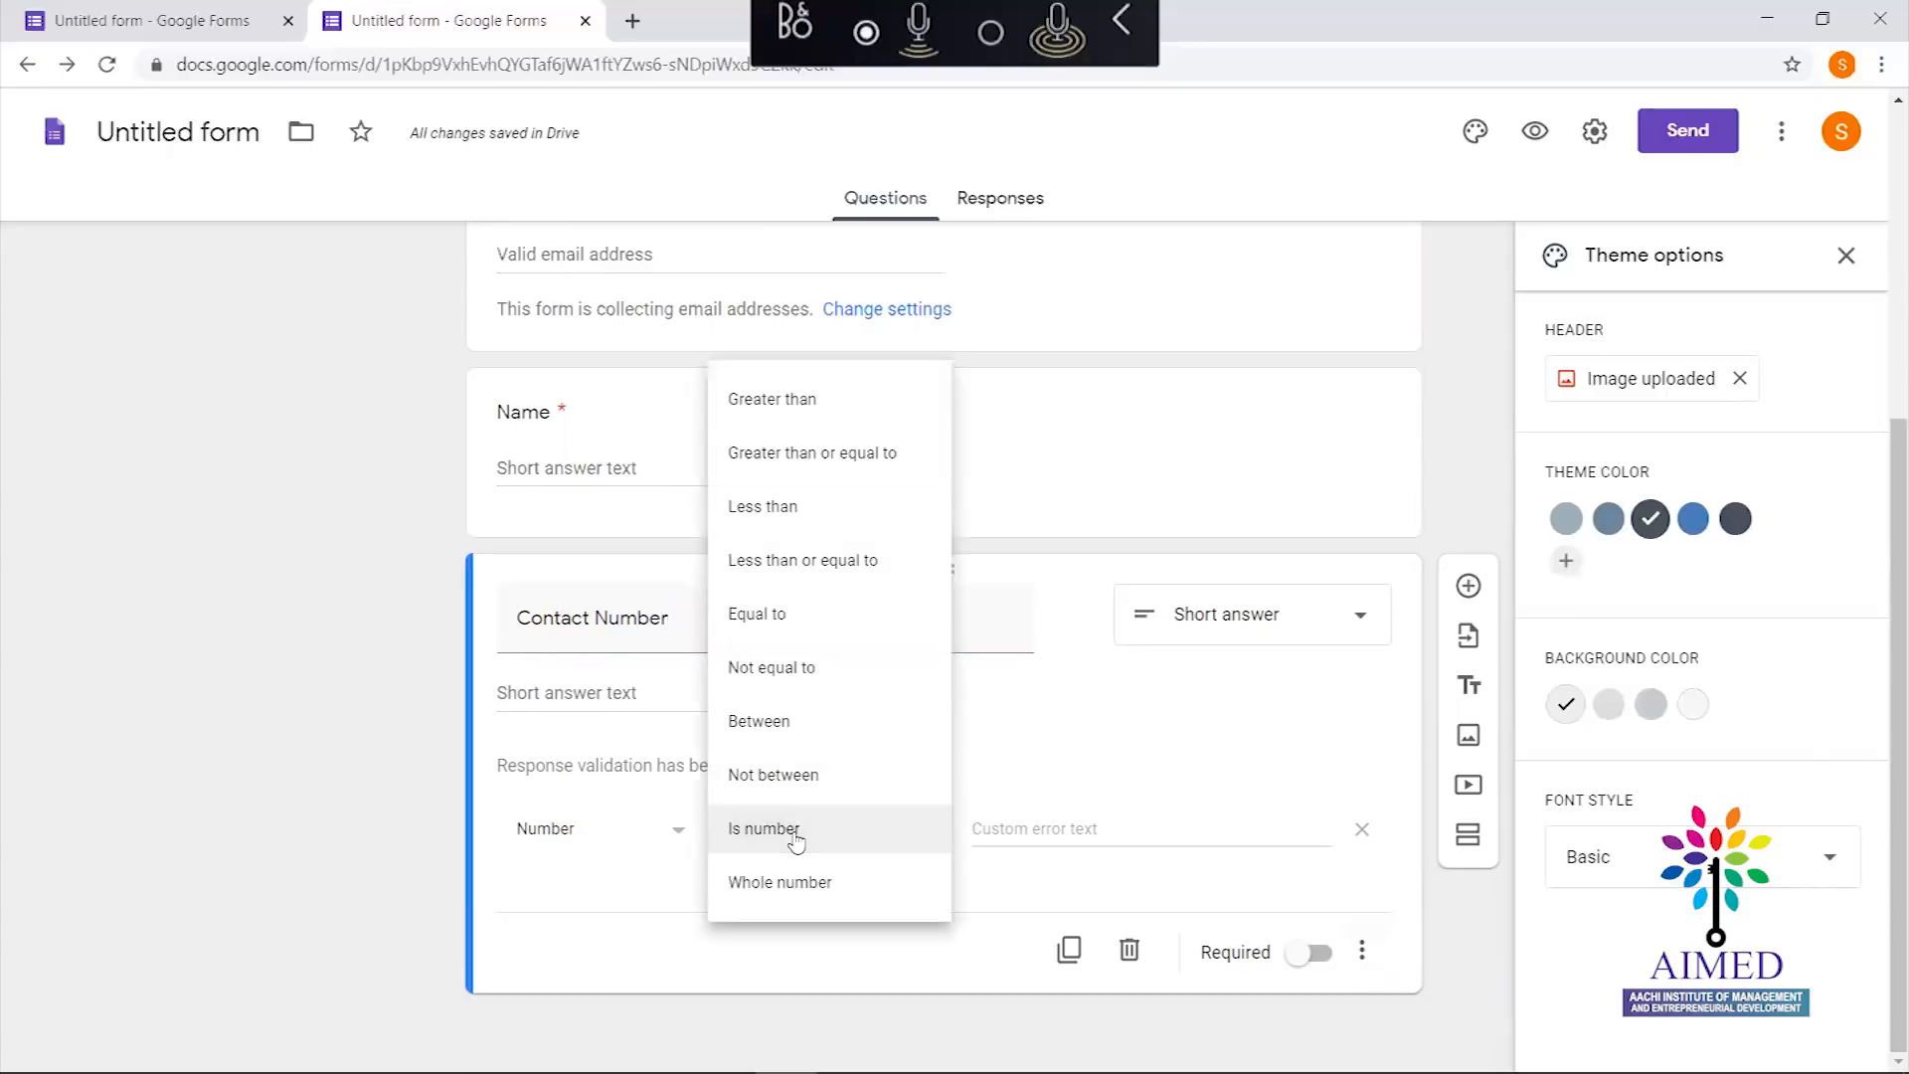
{"action": "left_click", "coordinate": [795, 839]}
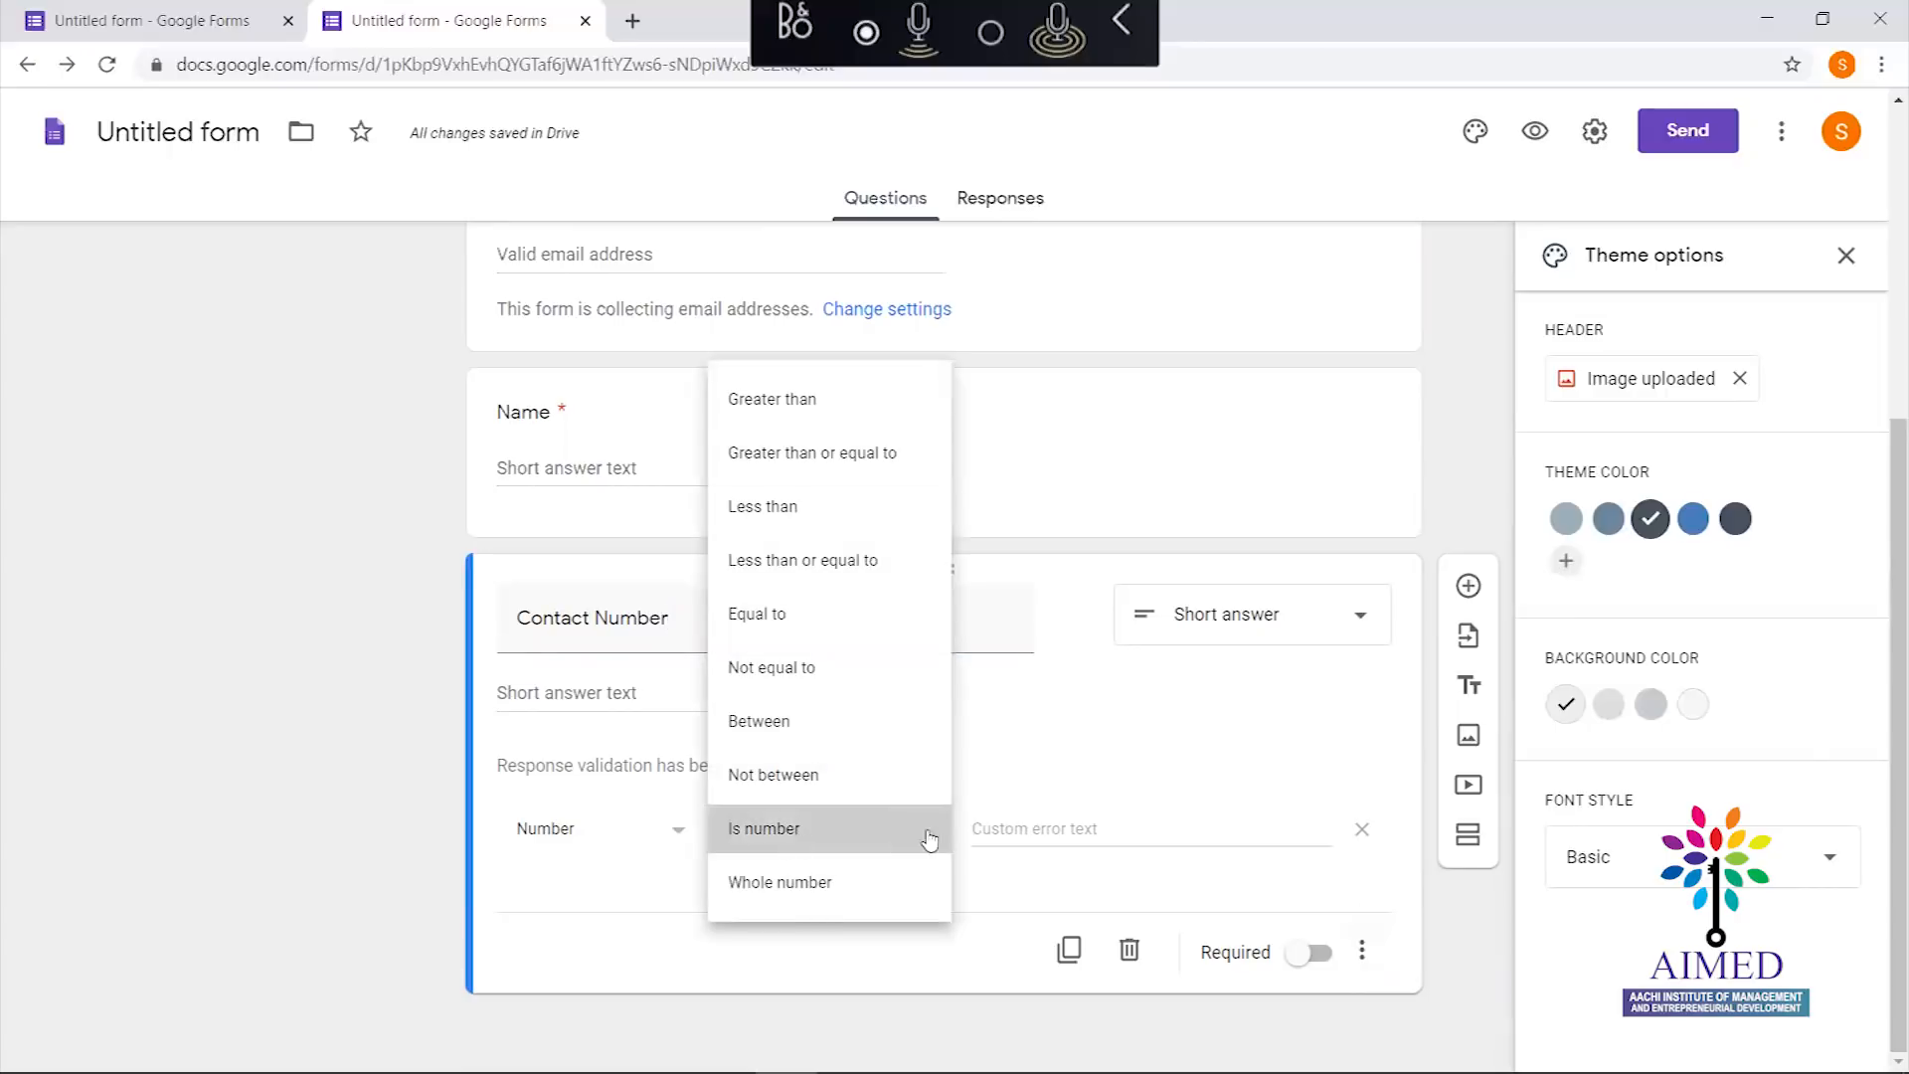
{"action": "left_click", "coordinate": [1068, 829]}
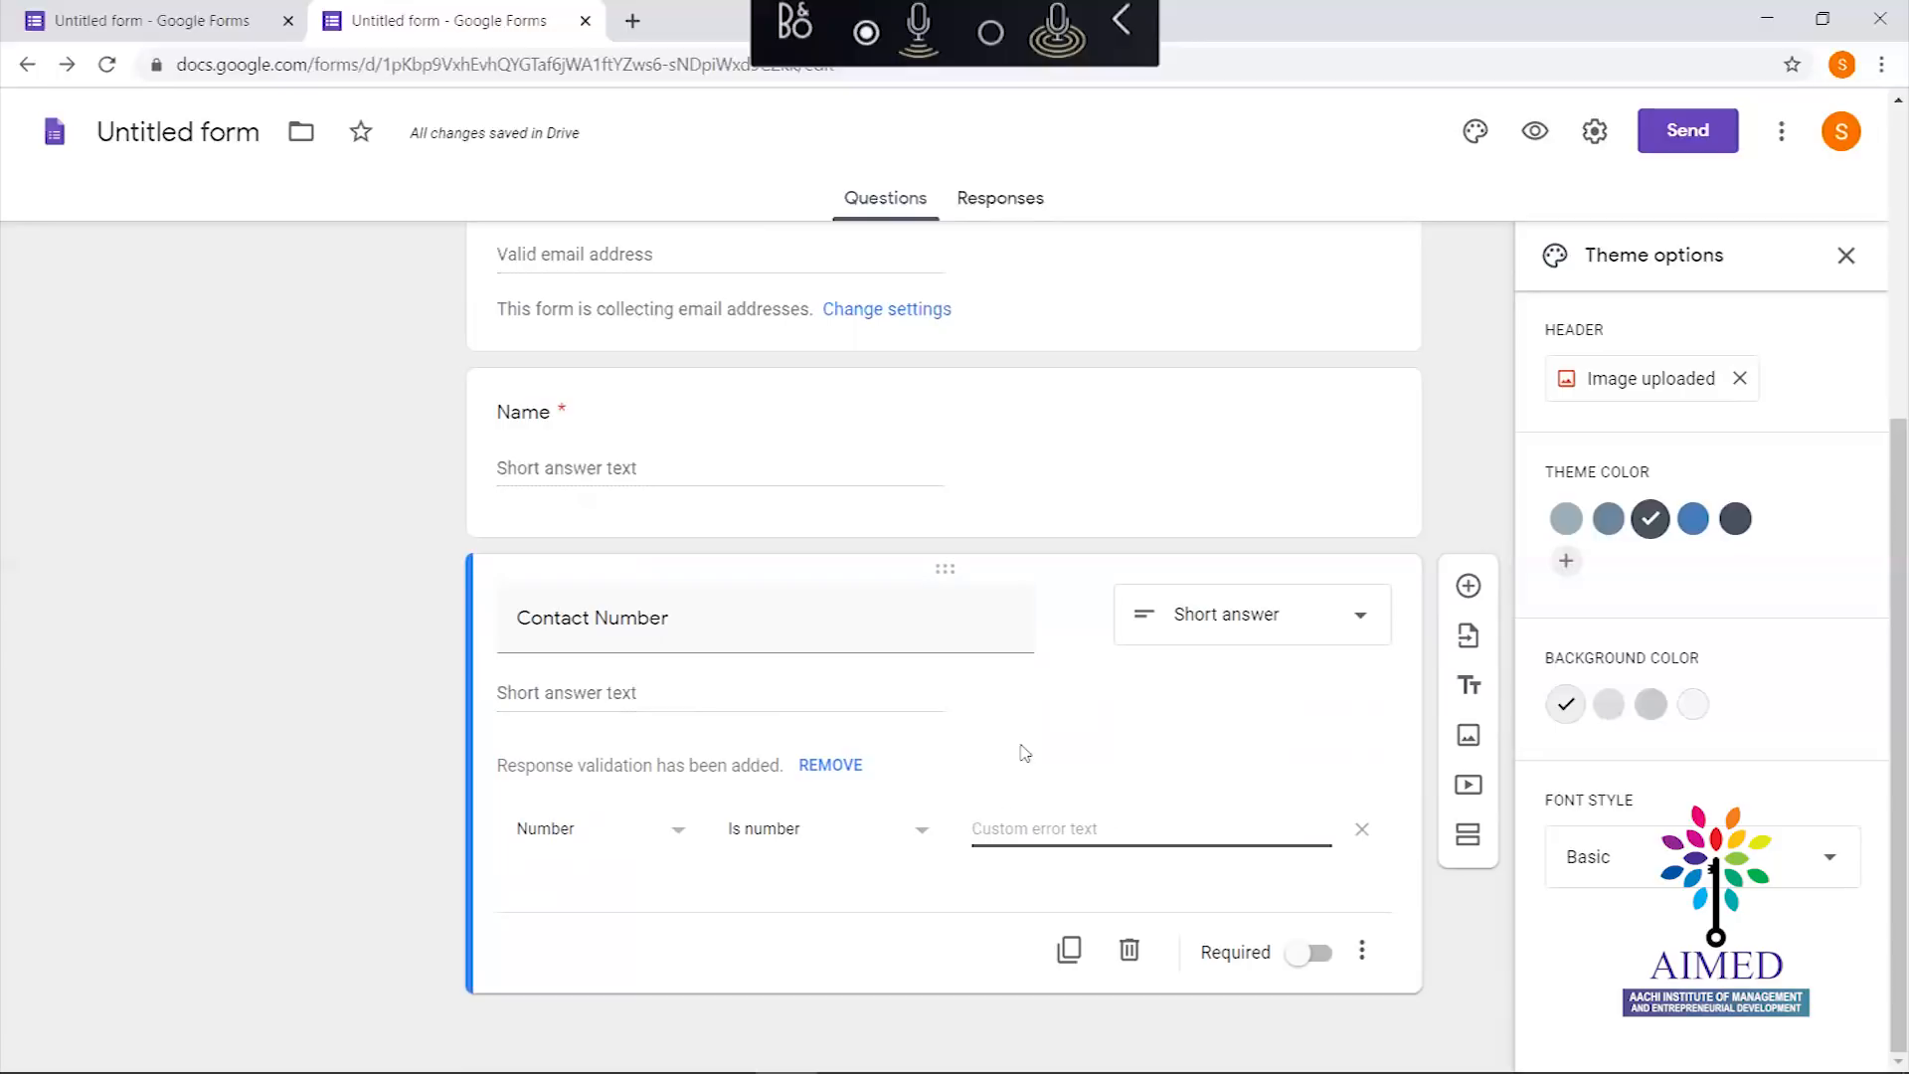
{"action": "type", "text": "Please Enter 10"}
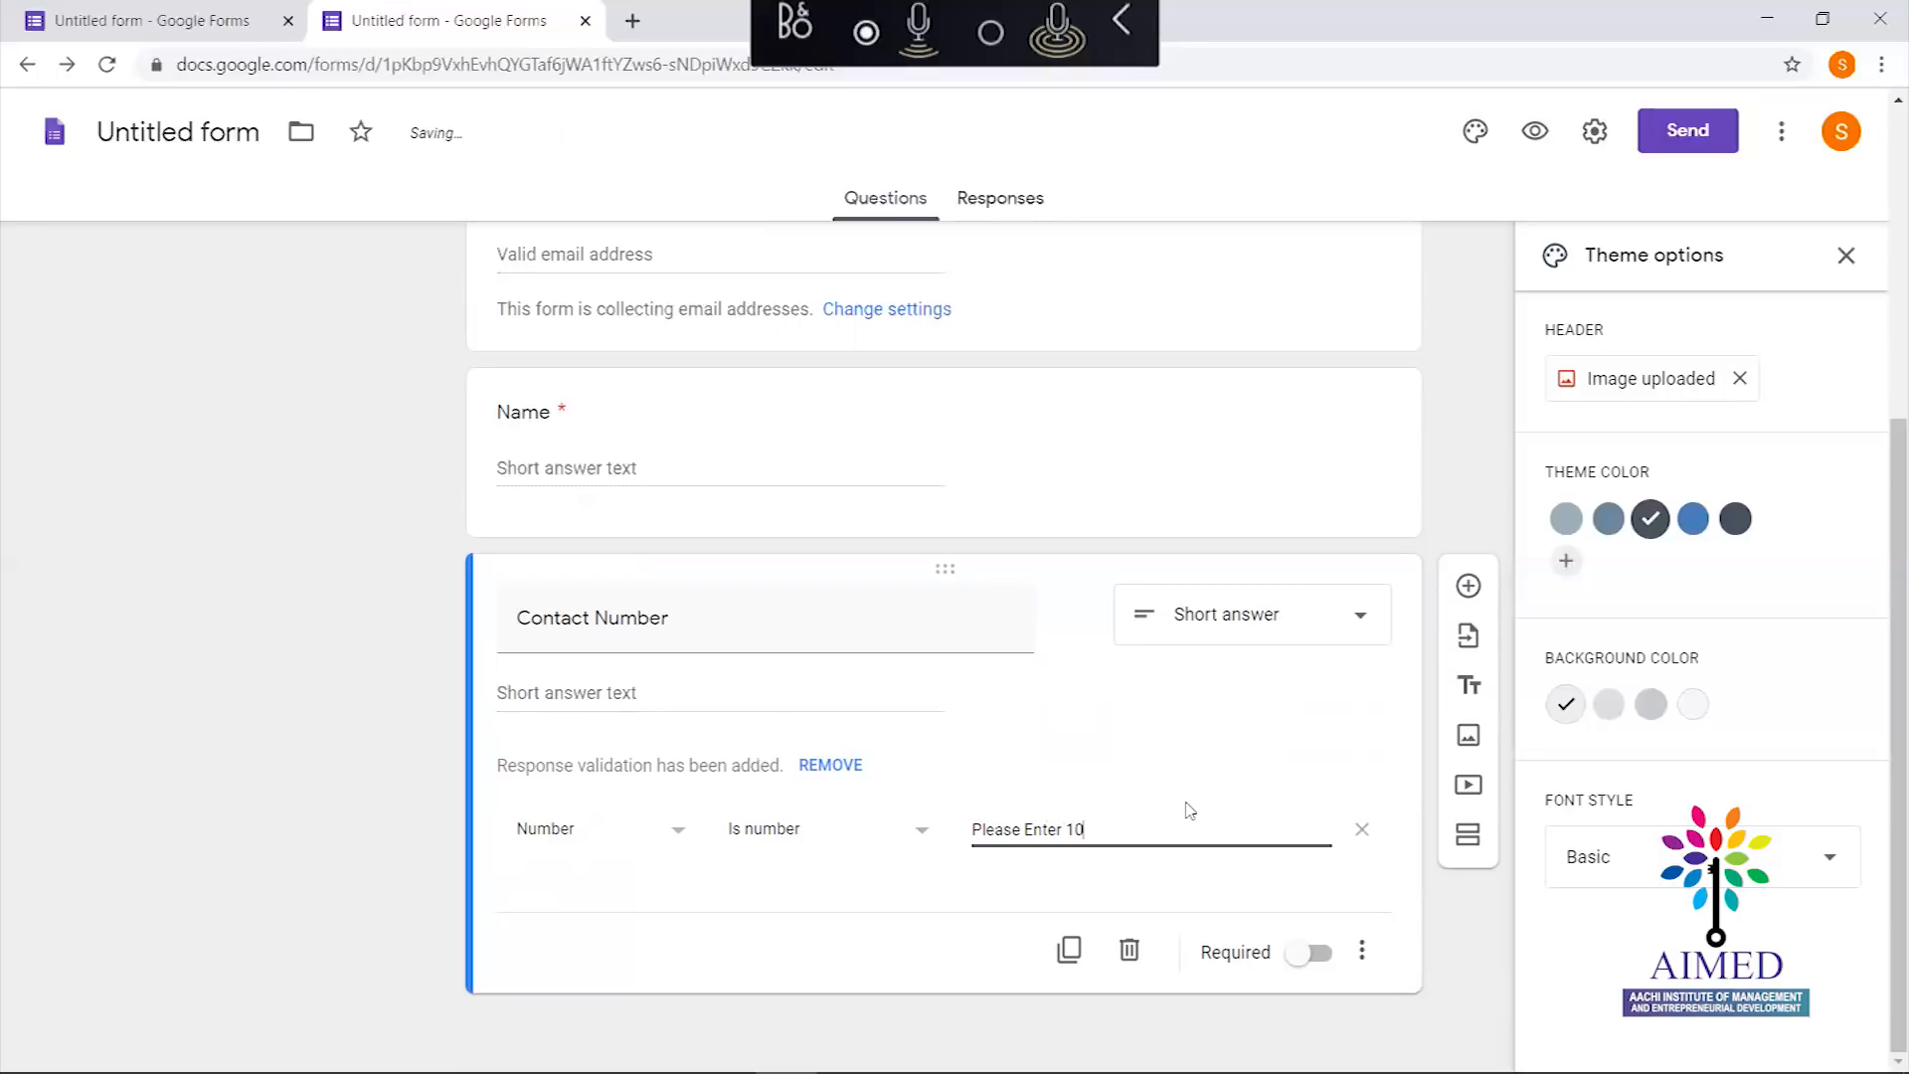
{"action": "type", "text": " digit Number"}
{"action": "left_click", "coordinate": [1320, 954]}
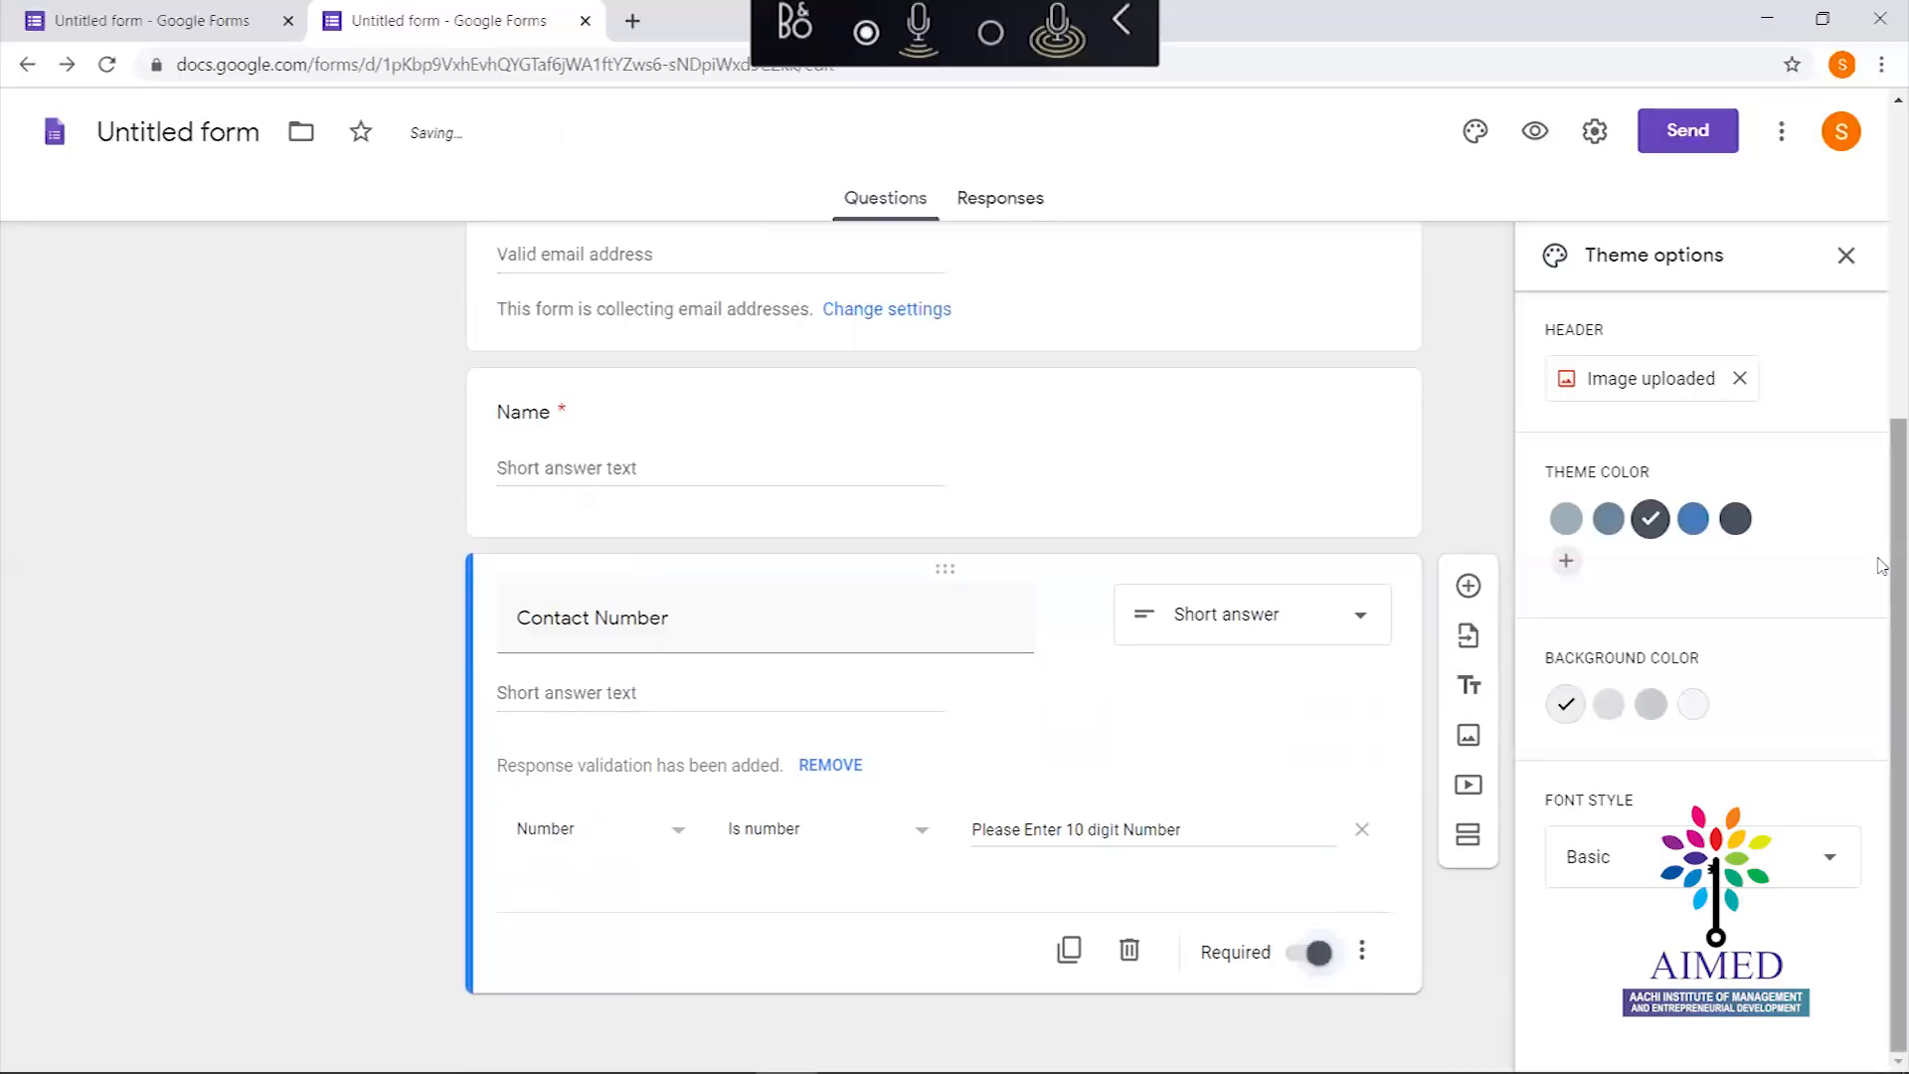
{"action": "left_click", "coordinate": [997, 425]}
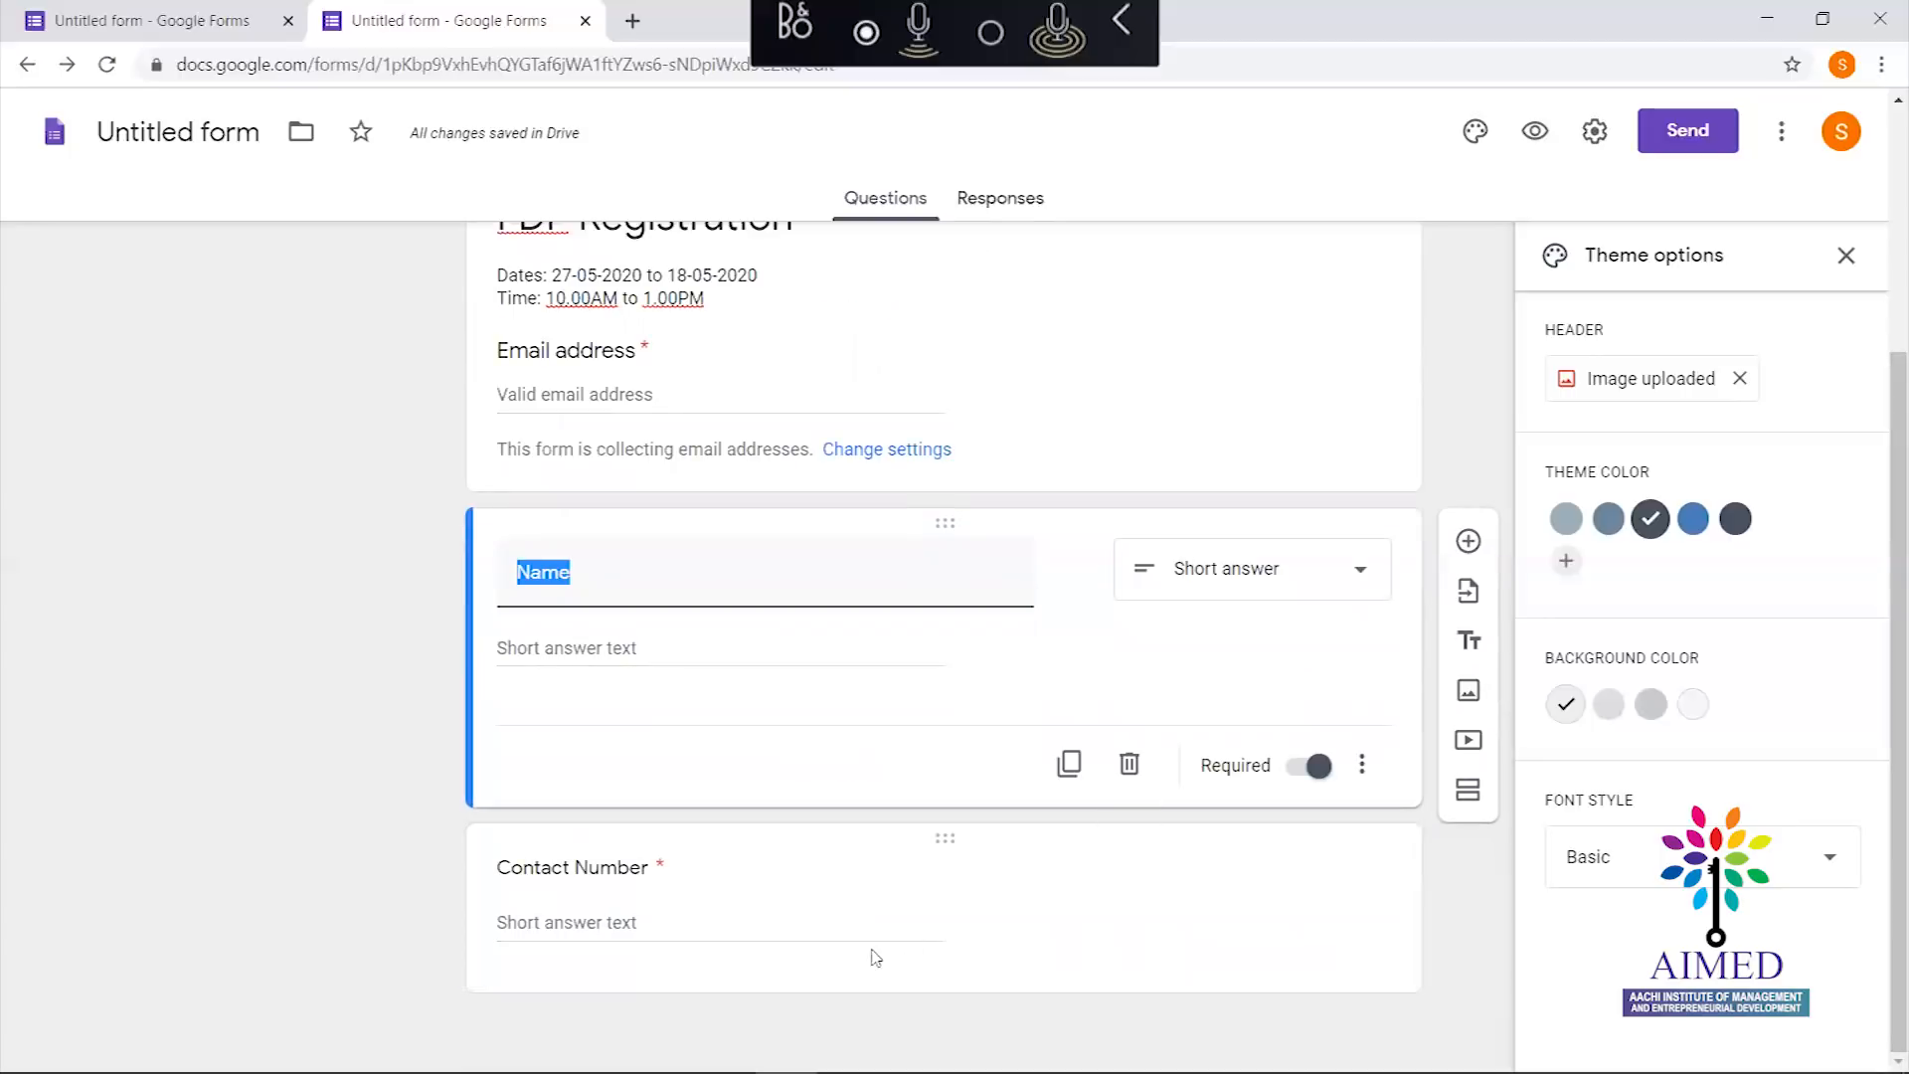
{"action": "left_click", "coordinate": [831, 888]}
{"action": "left_click_drag", "start_coordinate": [1893, 471], "coordinate": [1893, 710]}
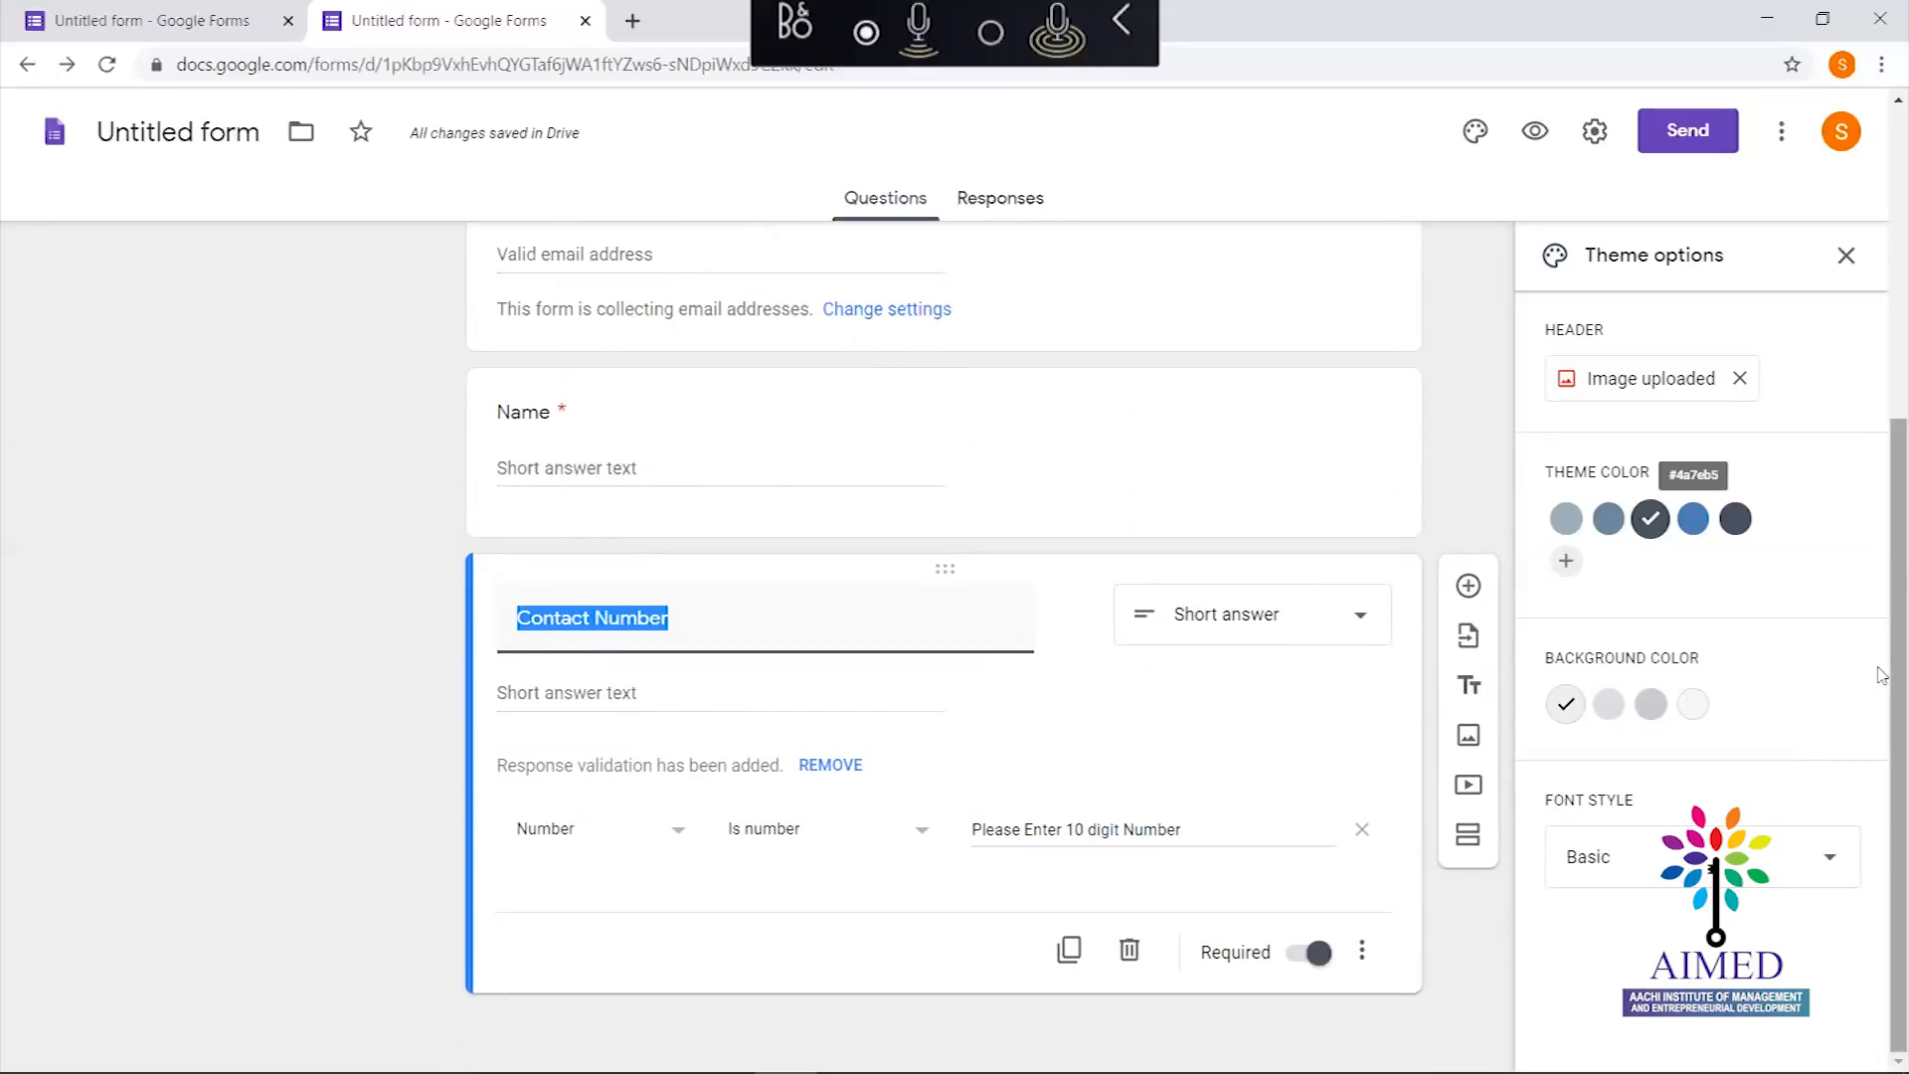
{"action": "scroll", "coordinate": [1881, 674], "scroll_direction": "up", "scroll_amount": 4}
{"action": "scroll", "coordinate": [1859, 726], "scroll_direction": "down", "scroll_amount": 4}
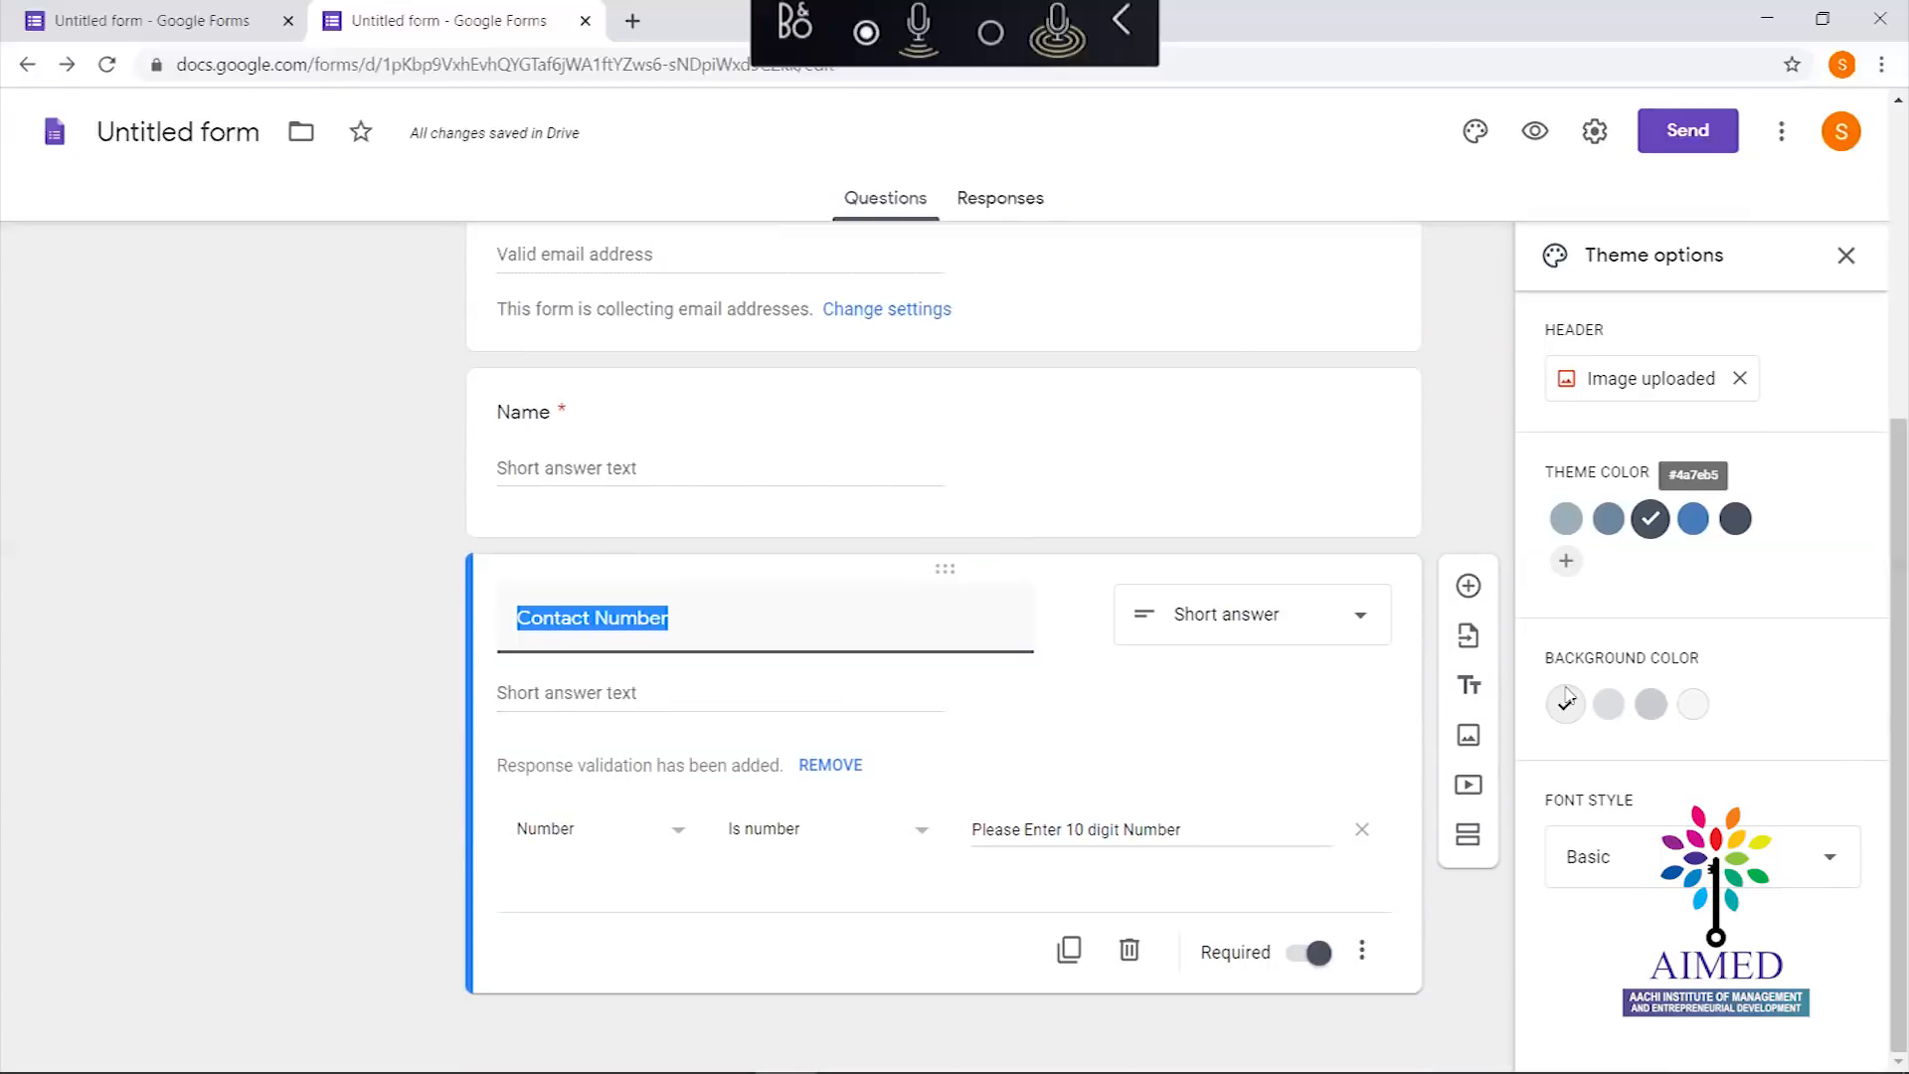
{"action": "left_click", "coordinate": [1436, 950]}
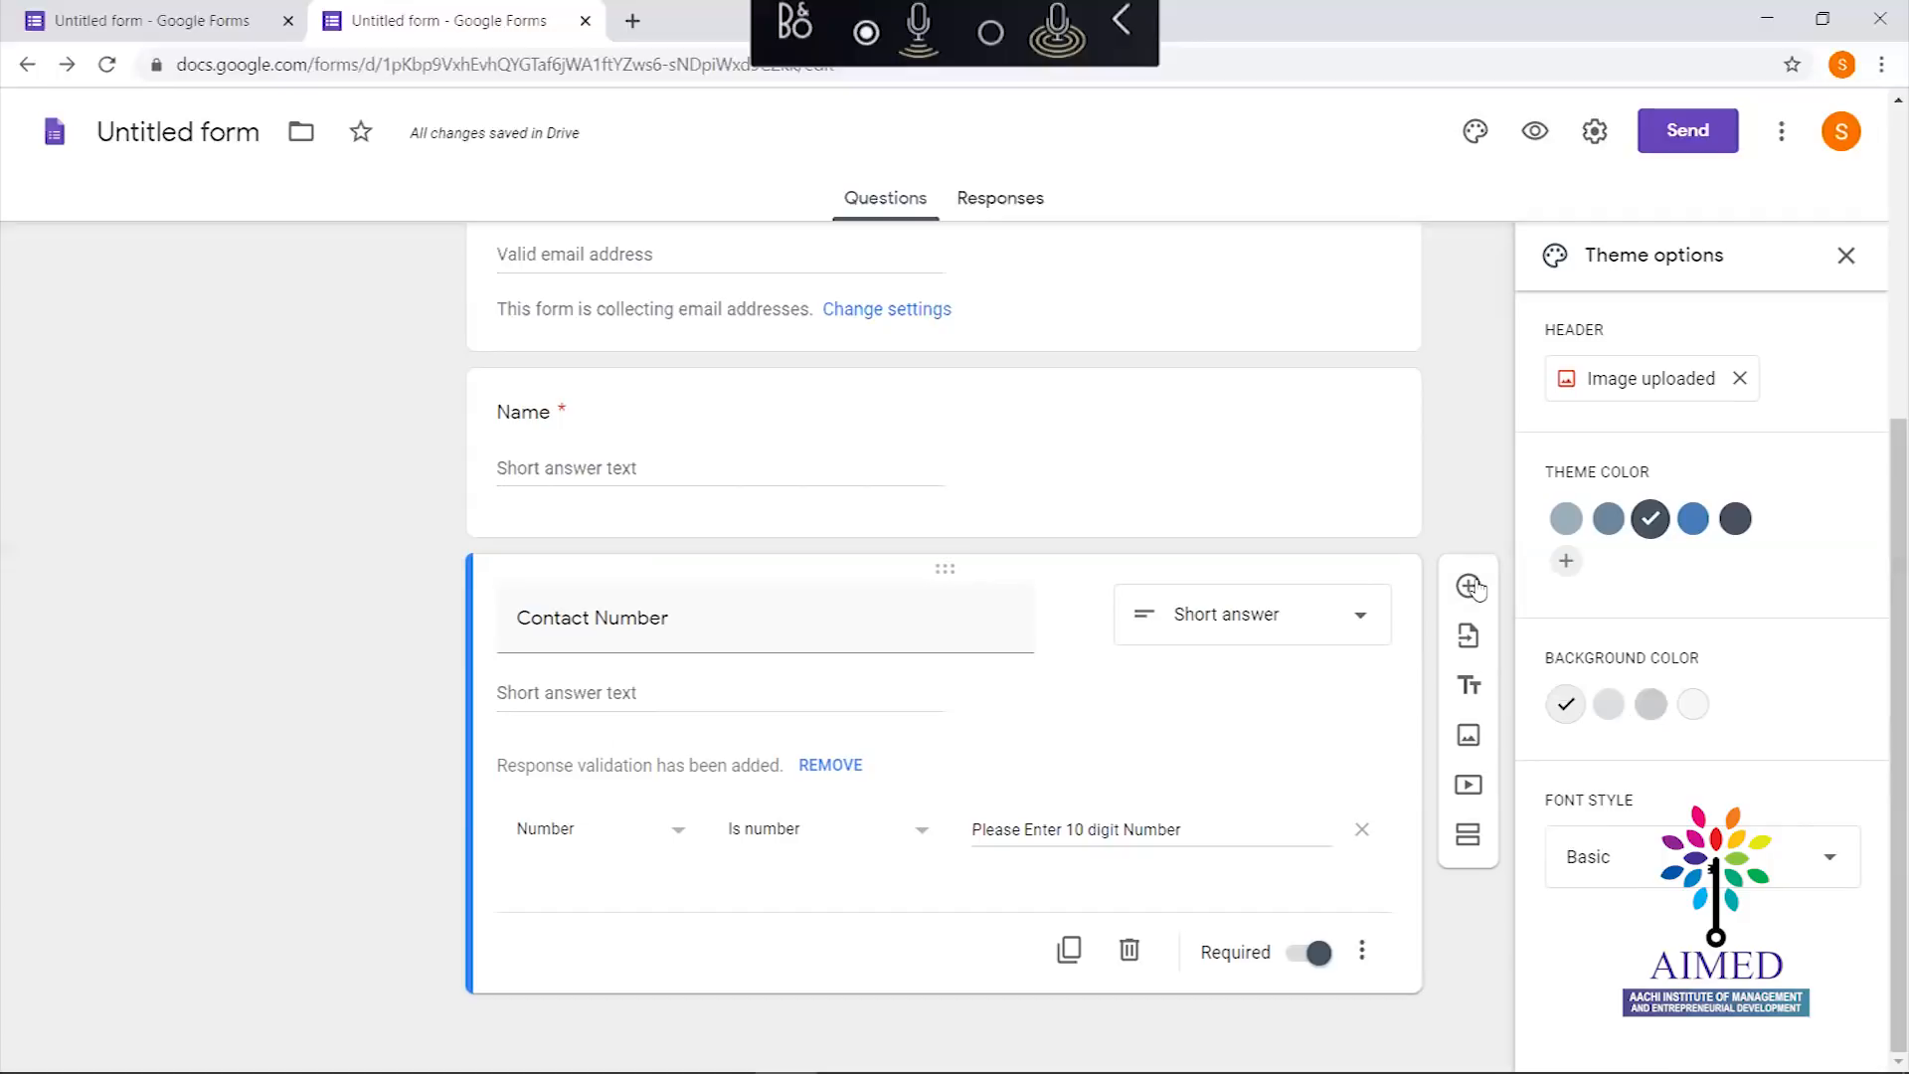
Add a question 'Which Day you can attend the session' with first option '27th May 2020'
{"action": "left_click", "coordinate": [1469, 586]}
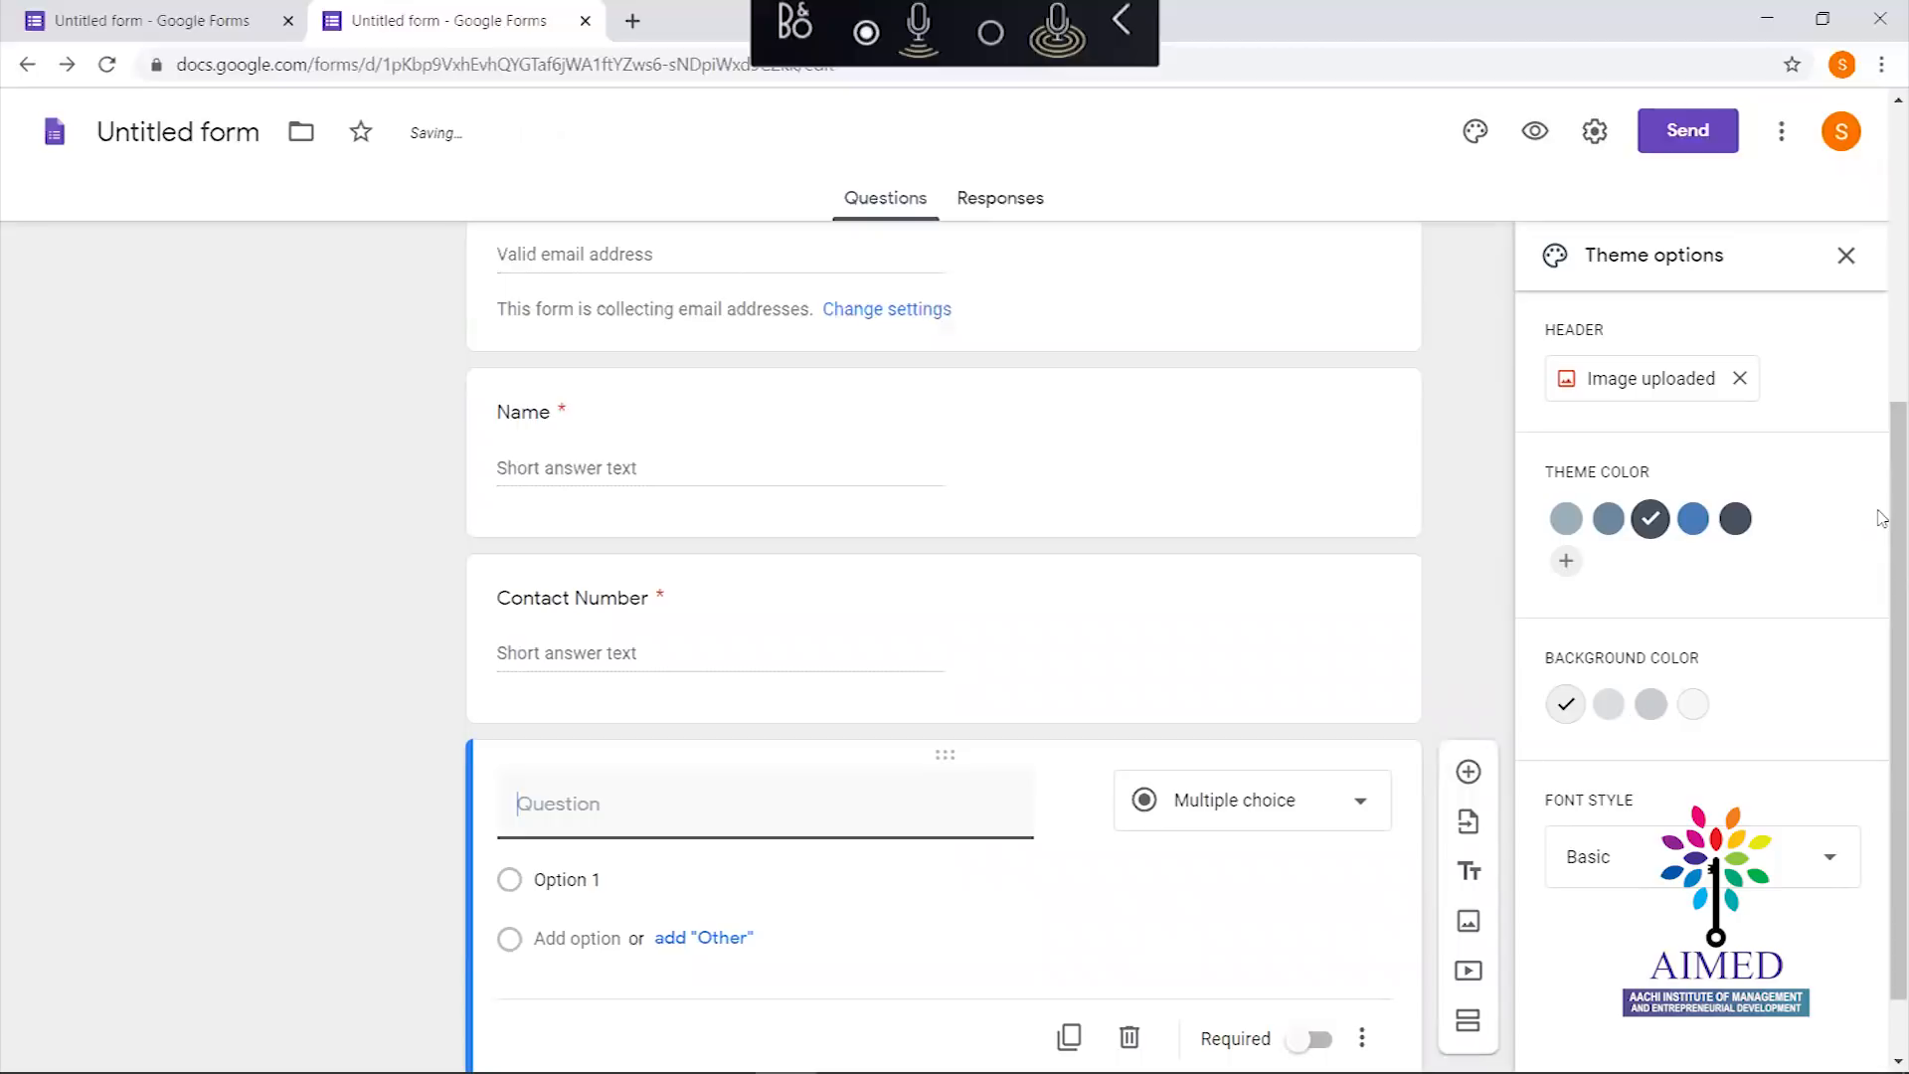
{"action": "scroll", "coordinate": [1882, 751], "scroll_direction": "down", "scroll_amount": 1}
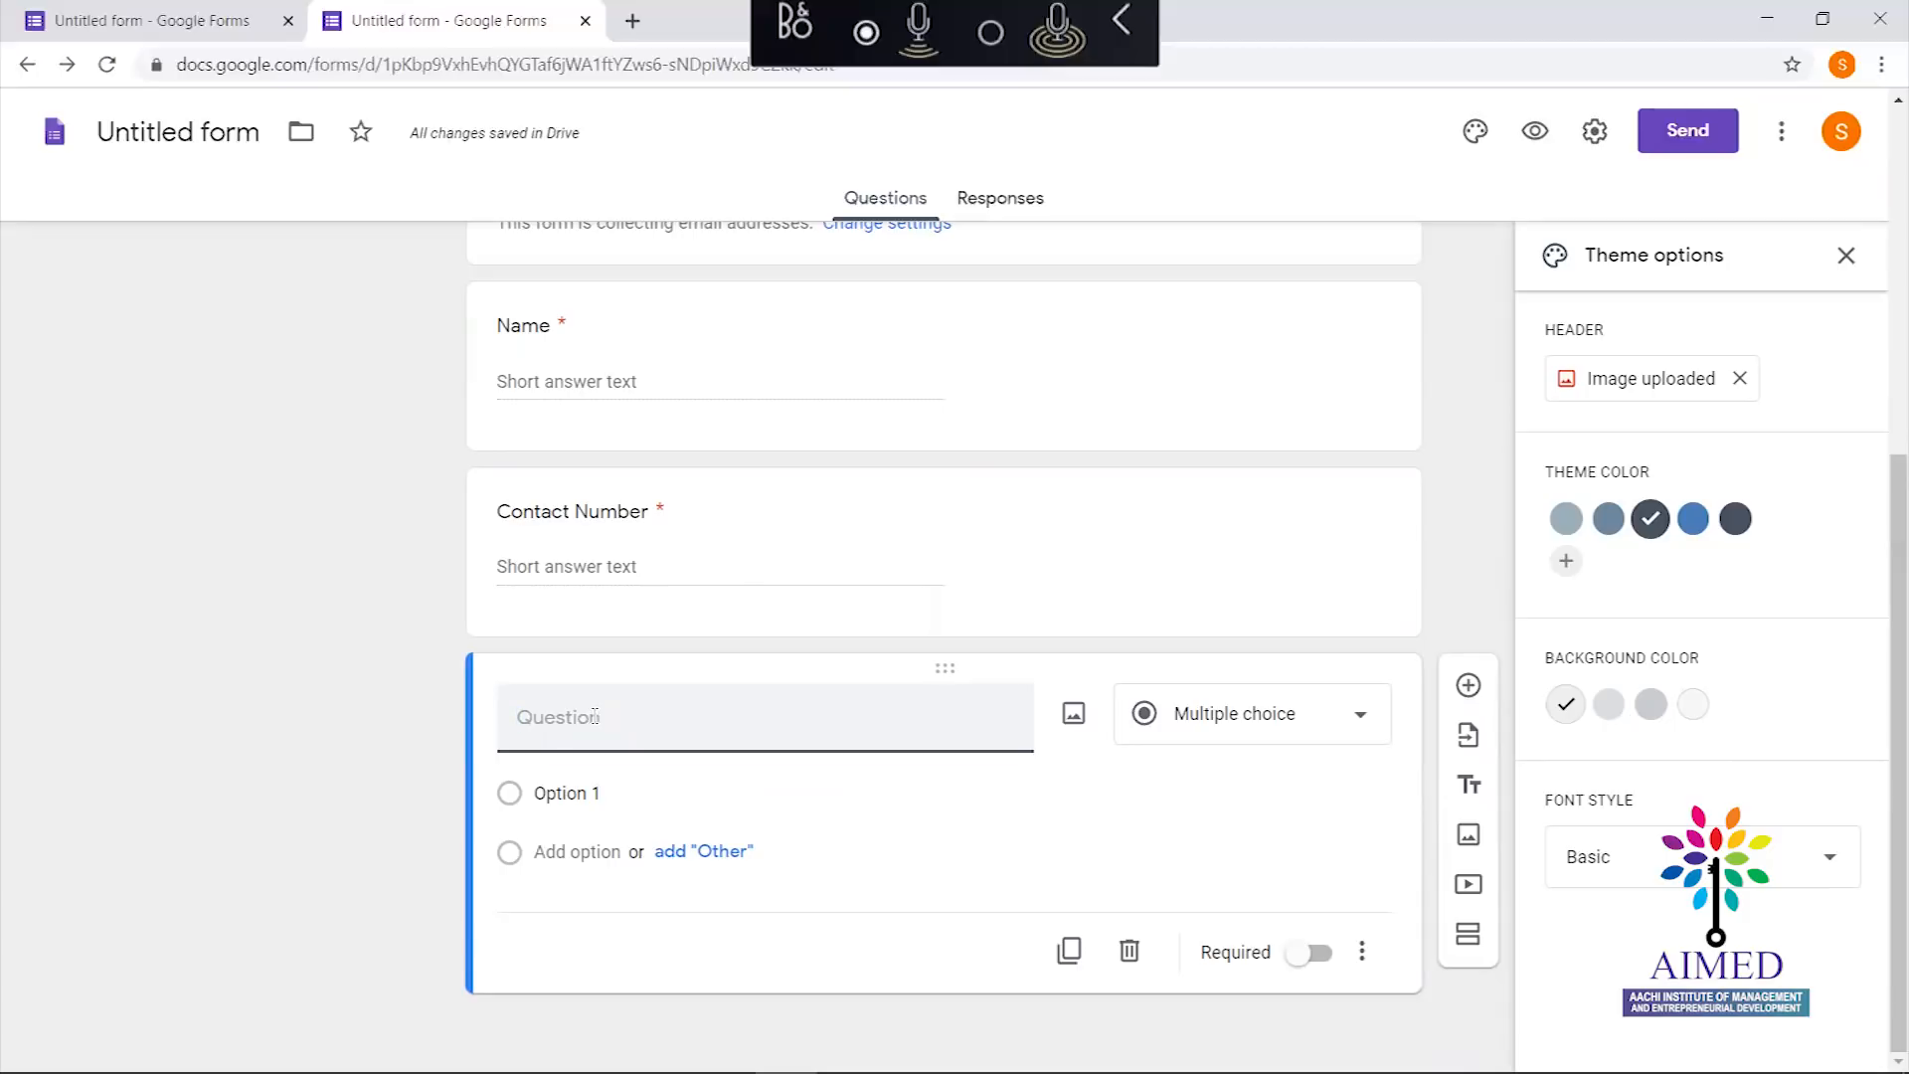
{"action": "type", "text": "Whihc"}
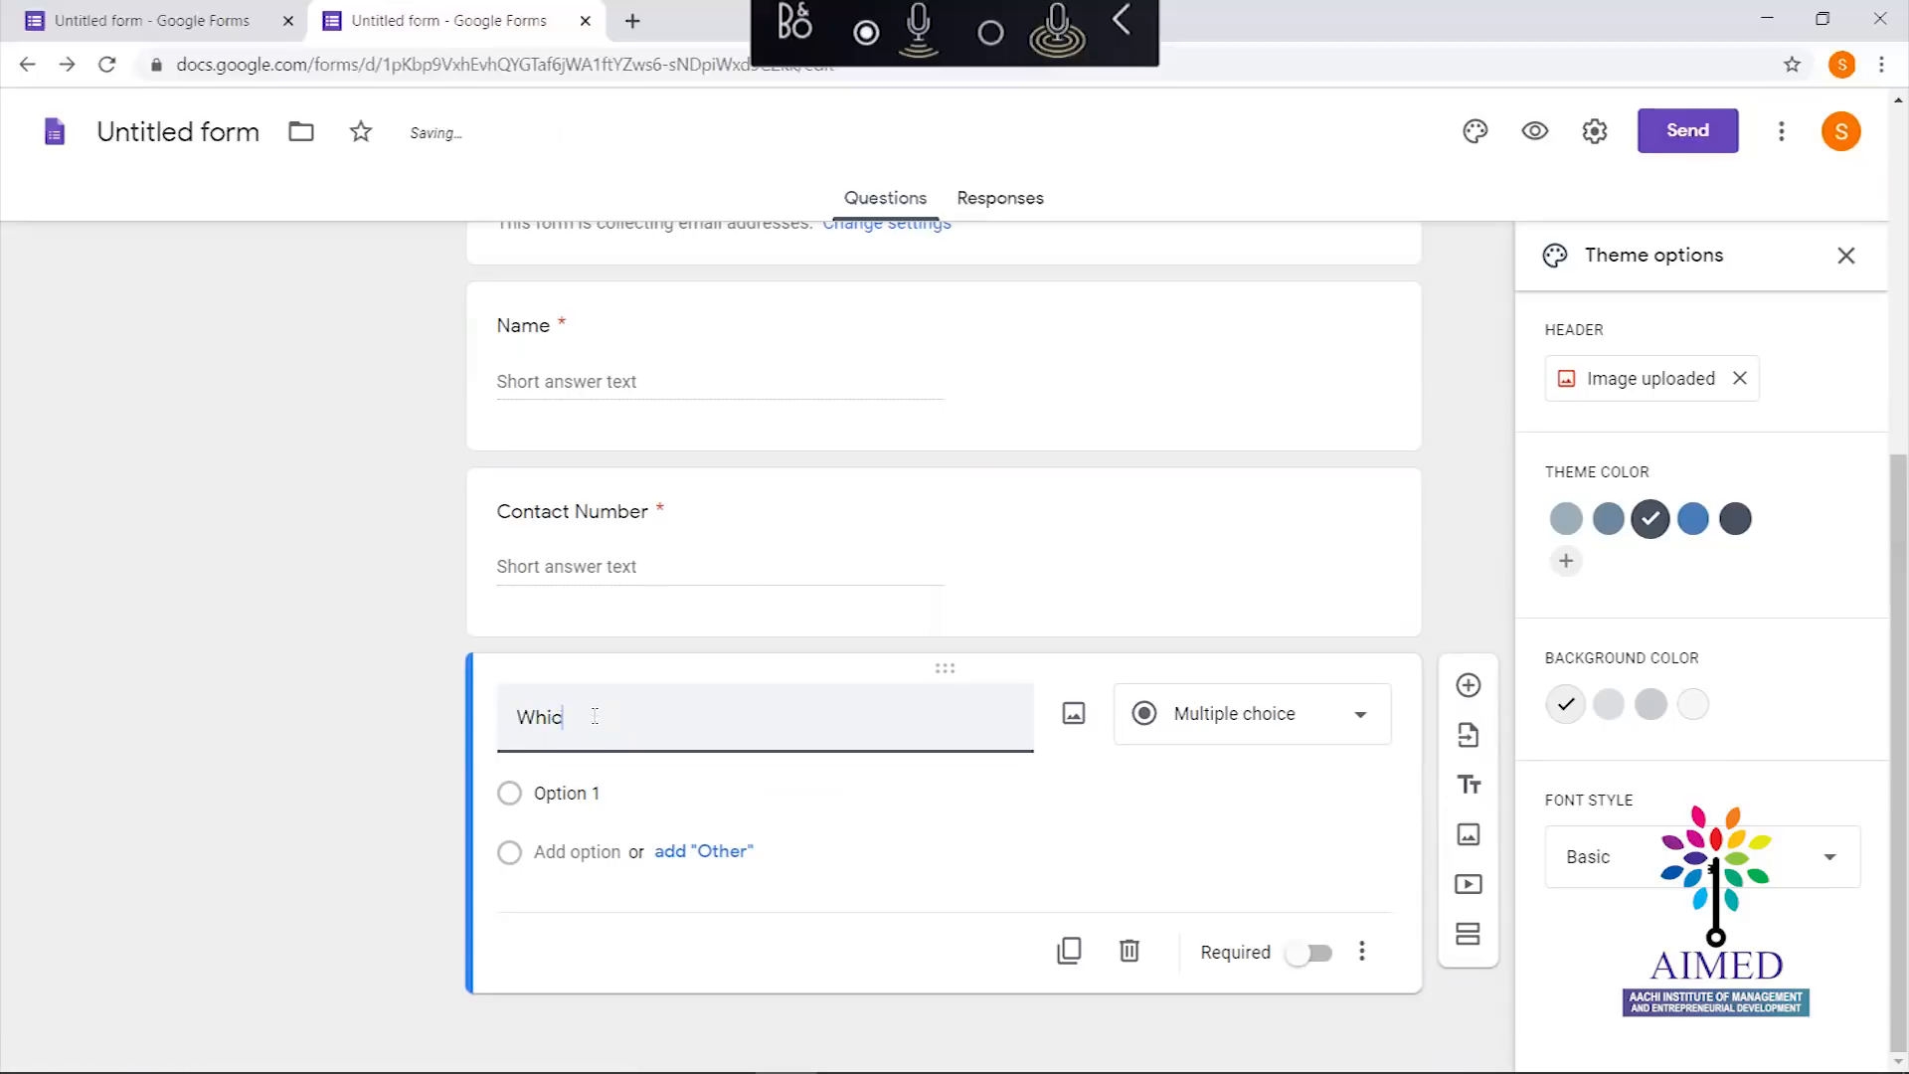
{"action": "type", "text": "Dayy"}
{"action": "key", "text": "BackSpace"}
{"action": "type", "text": "you can"}
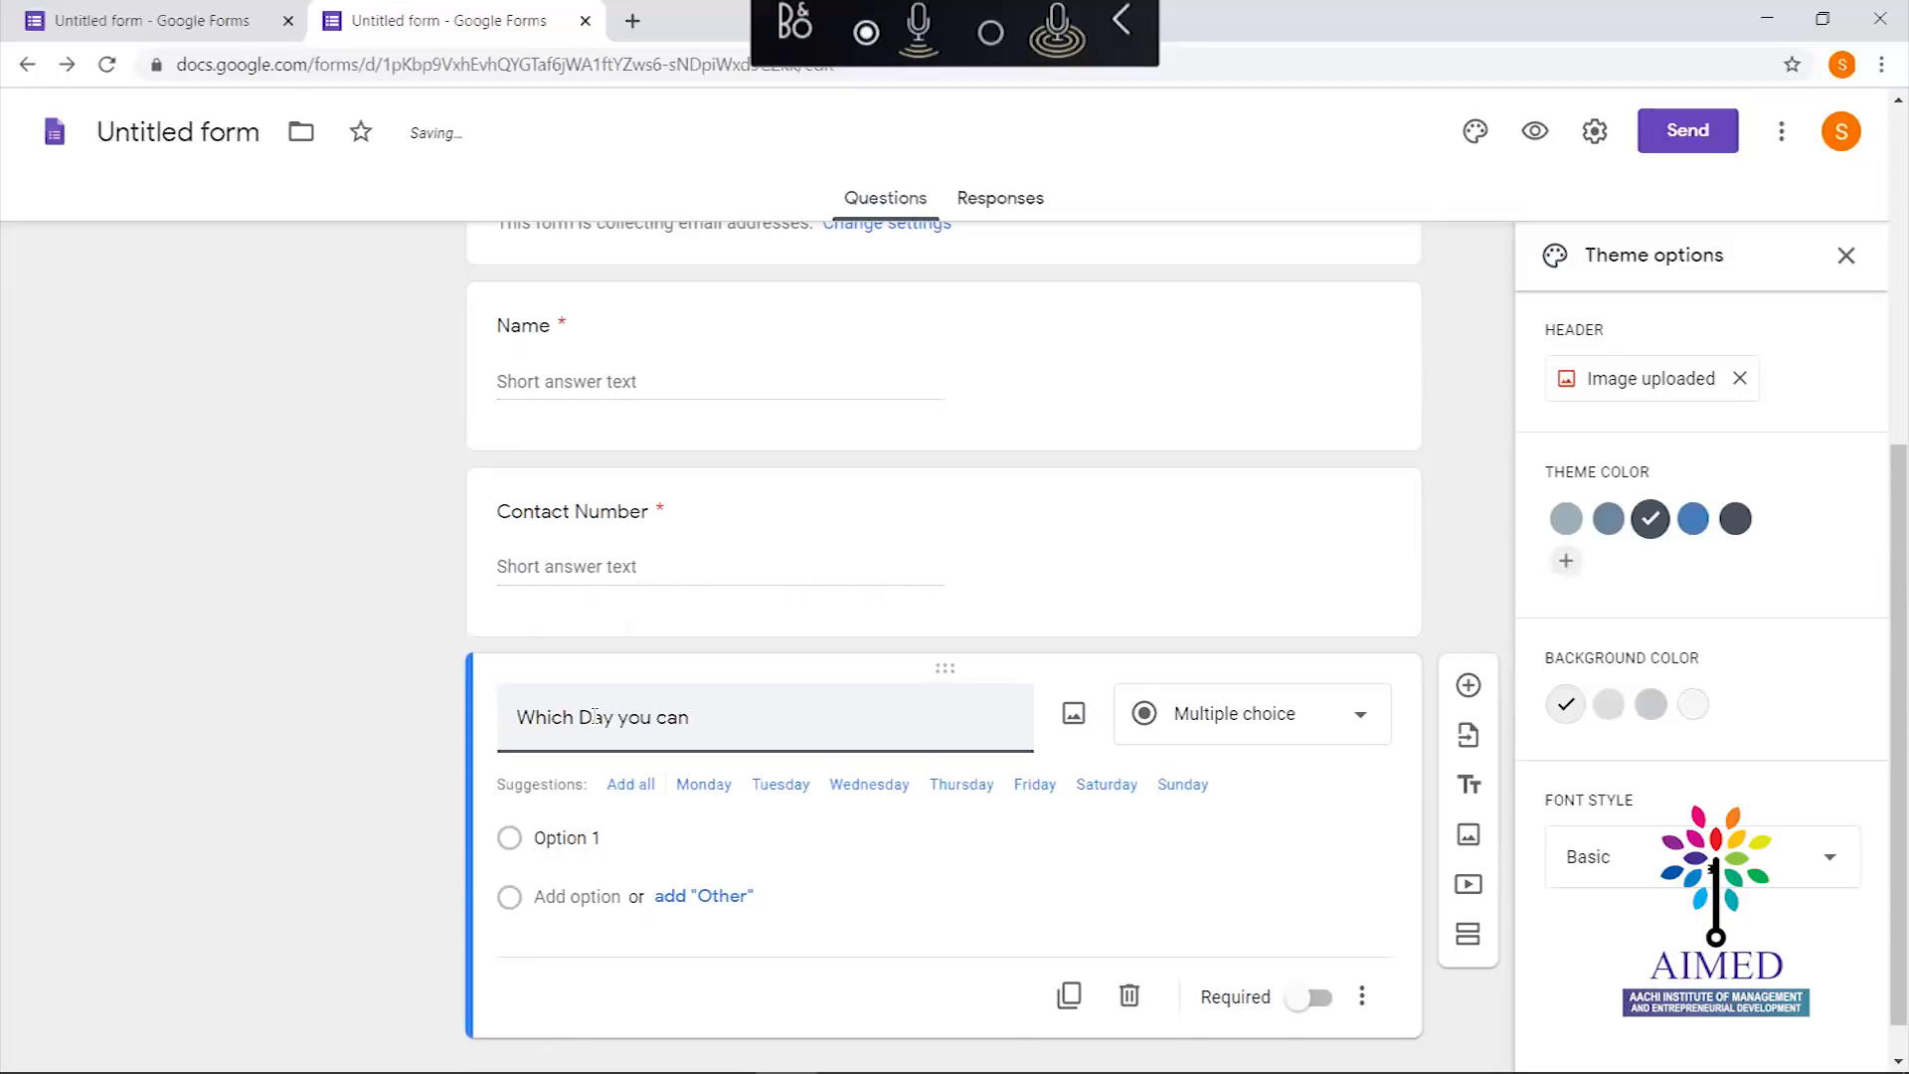
{"action": "type", "text": " attend the s"}
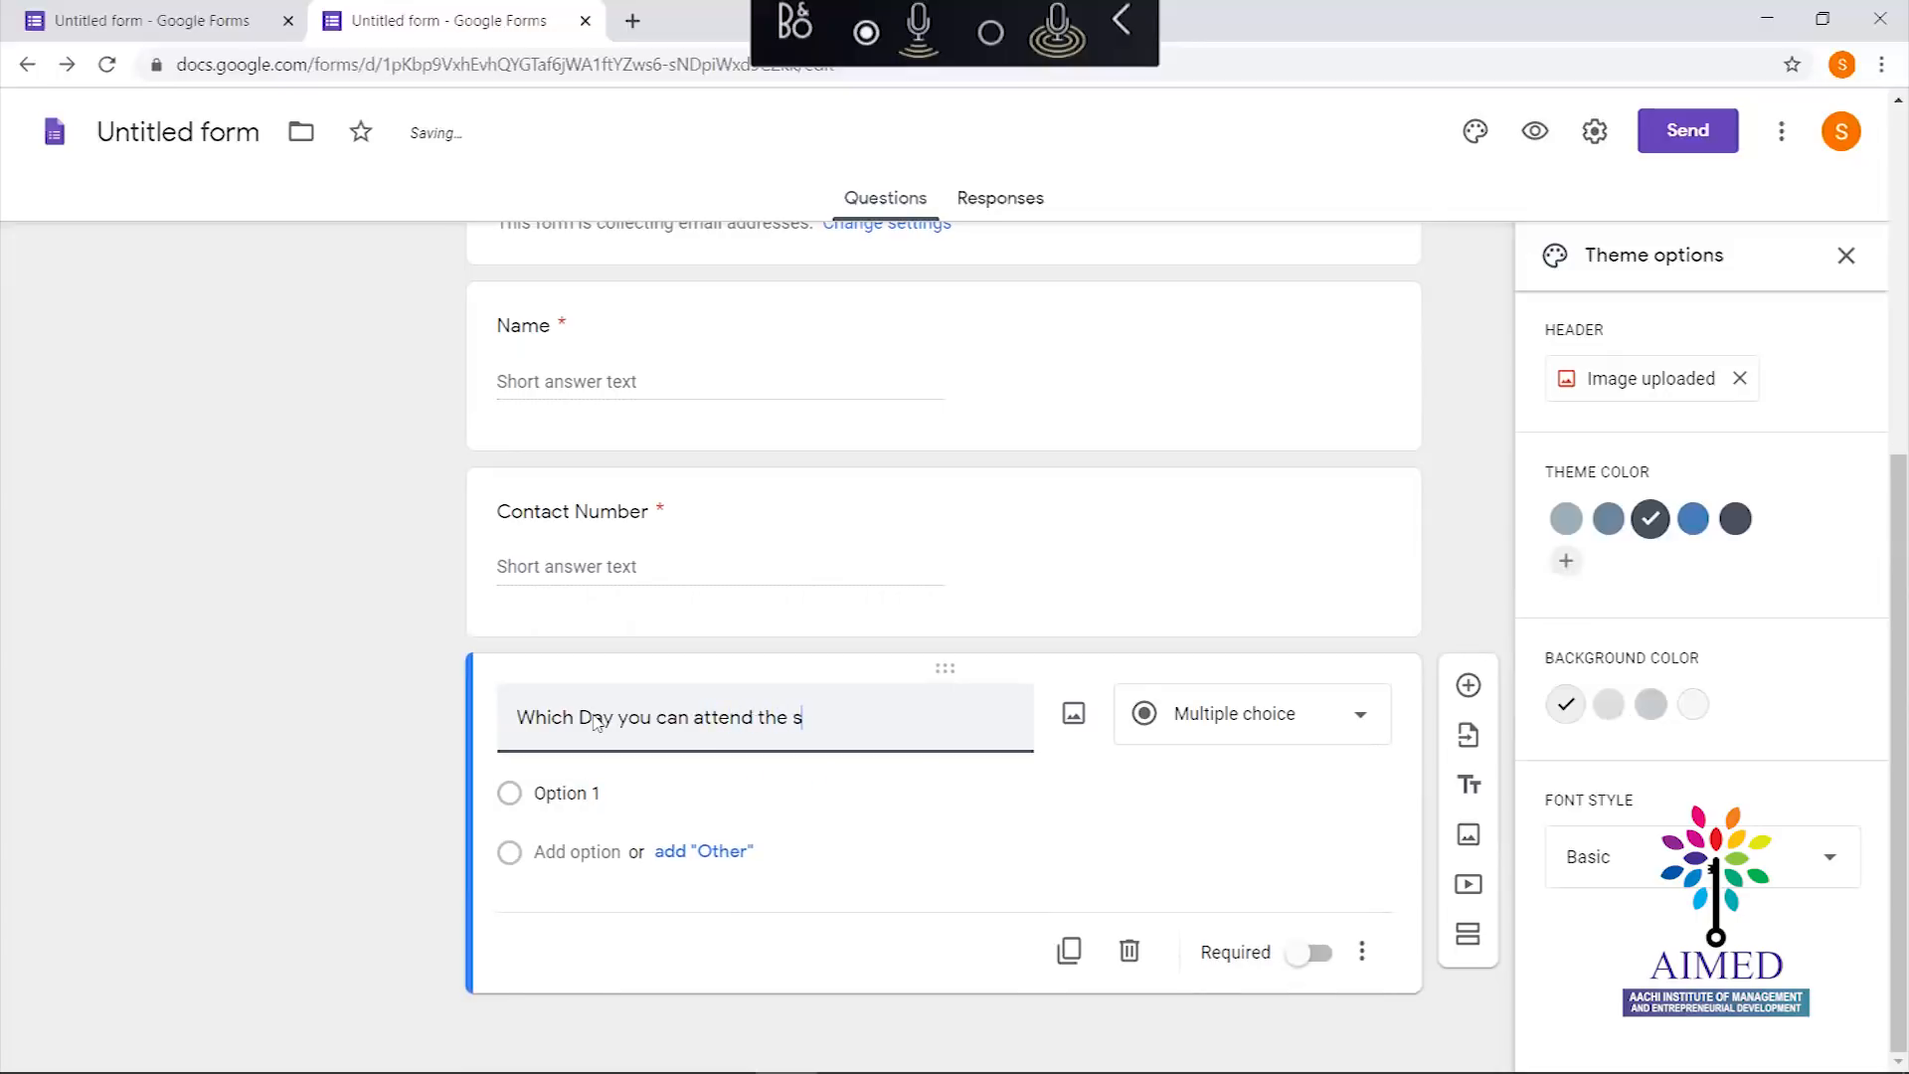
{"action": "type", "text": "ession"}
{"action": "left_click", "coordinate": [527, 795]}
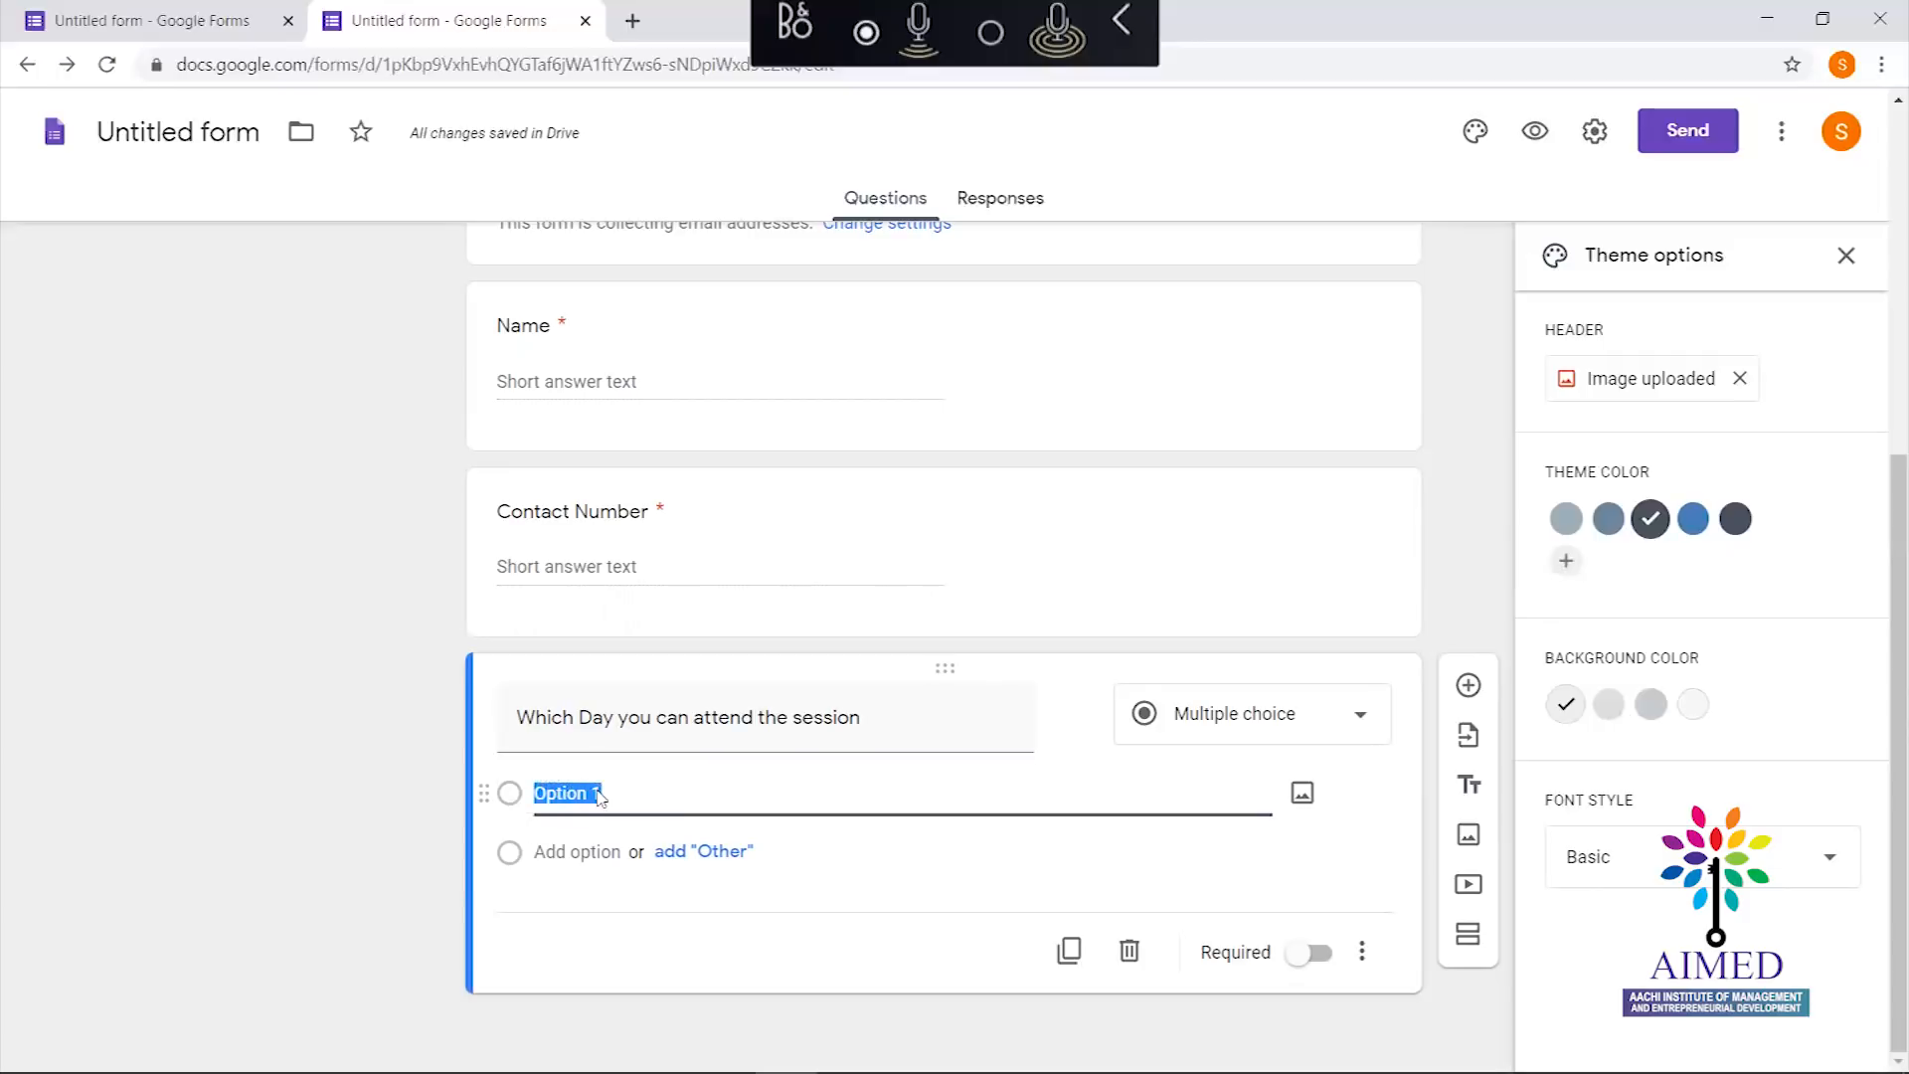
{"action": "type", "text": "27th May 2020"}
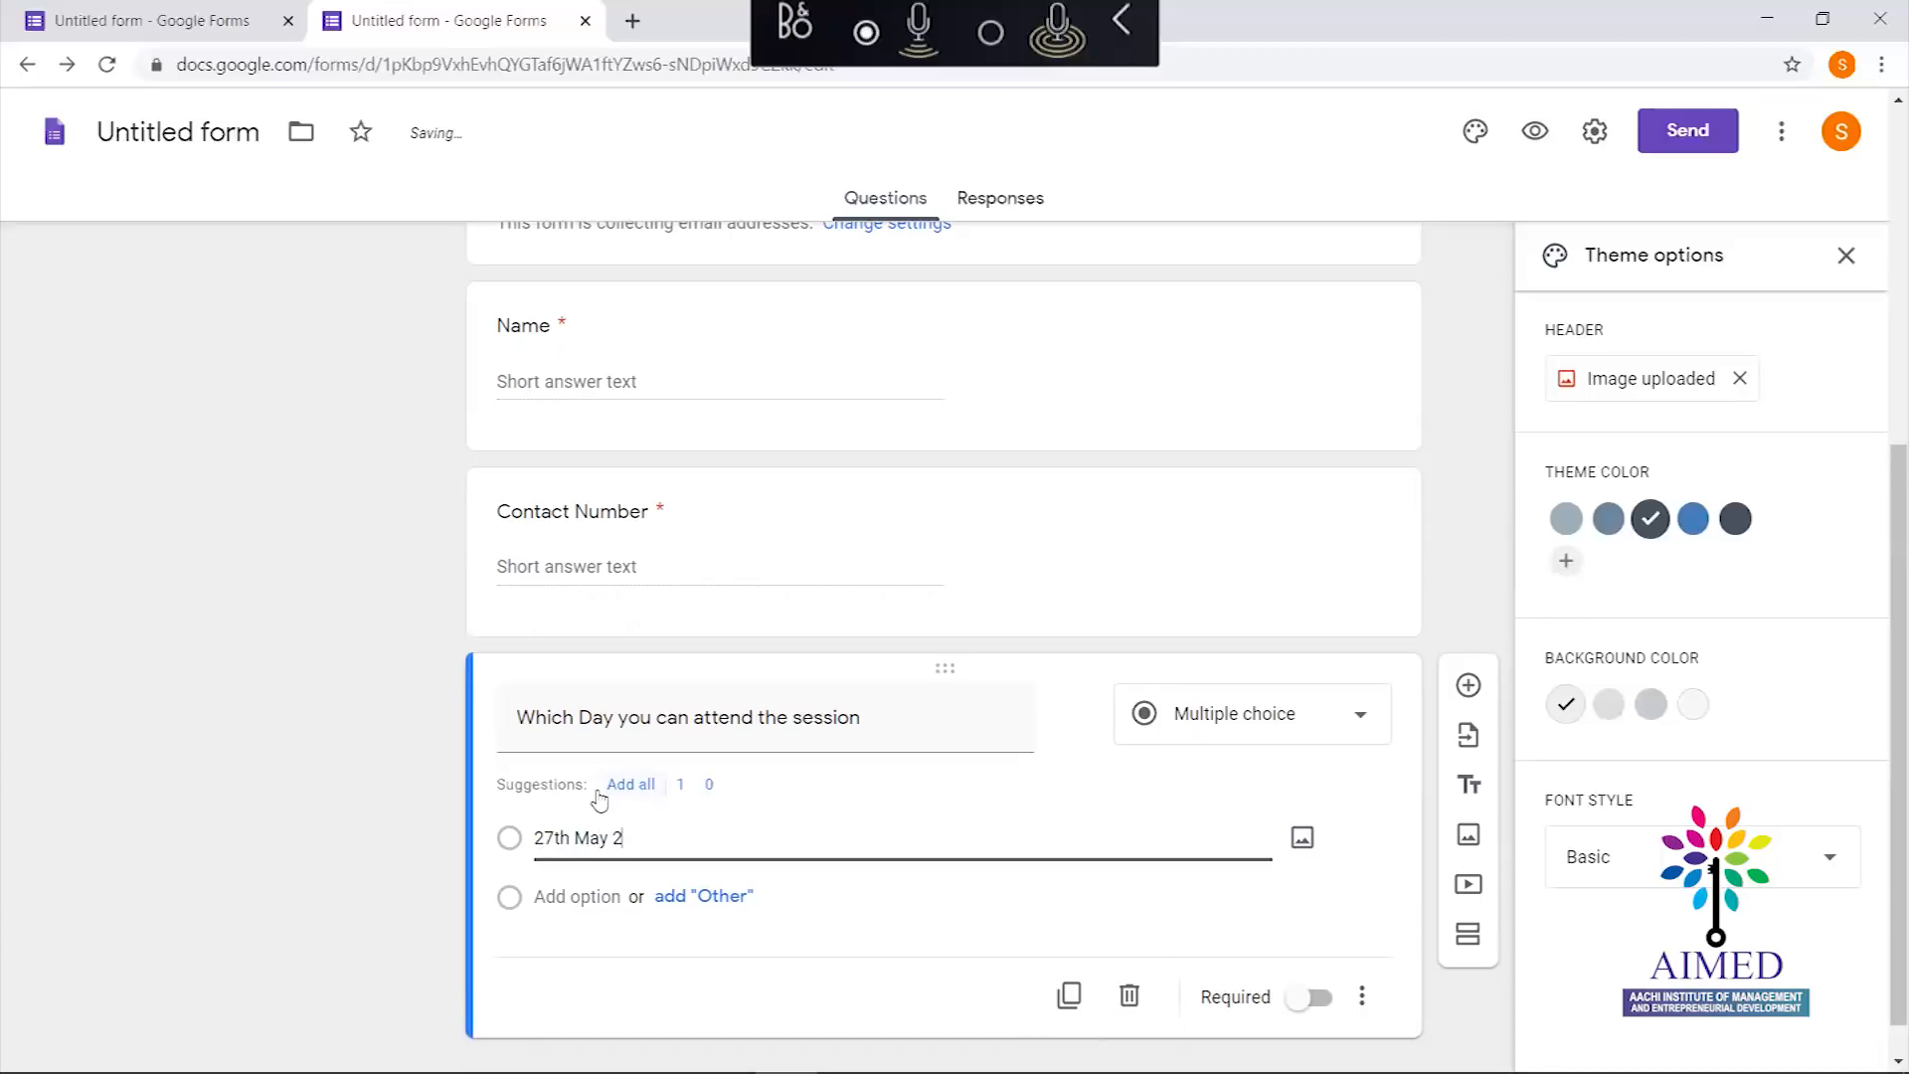
{"action": "left_click", "coordinate": [524, 892]}
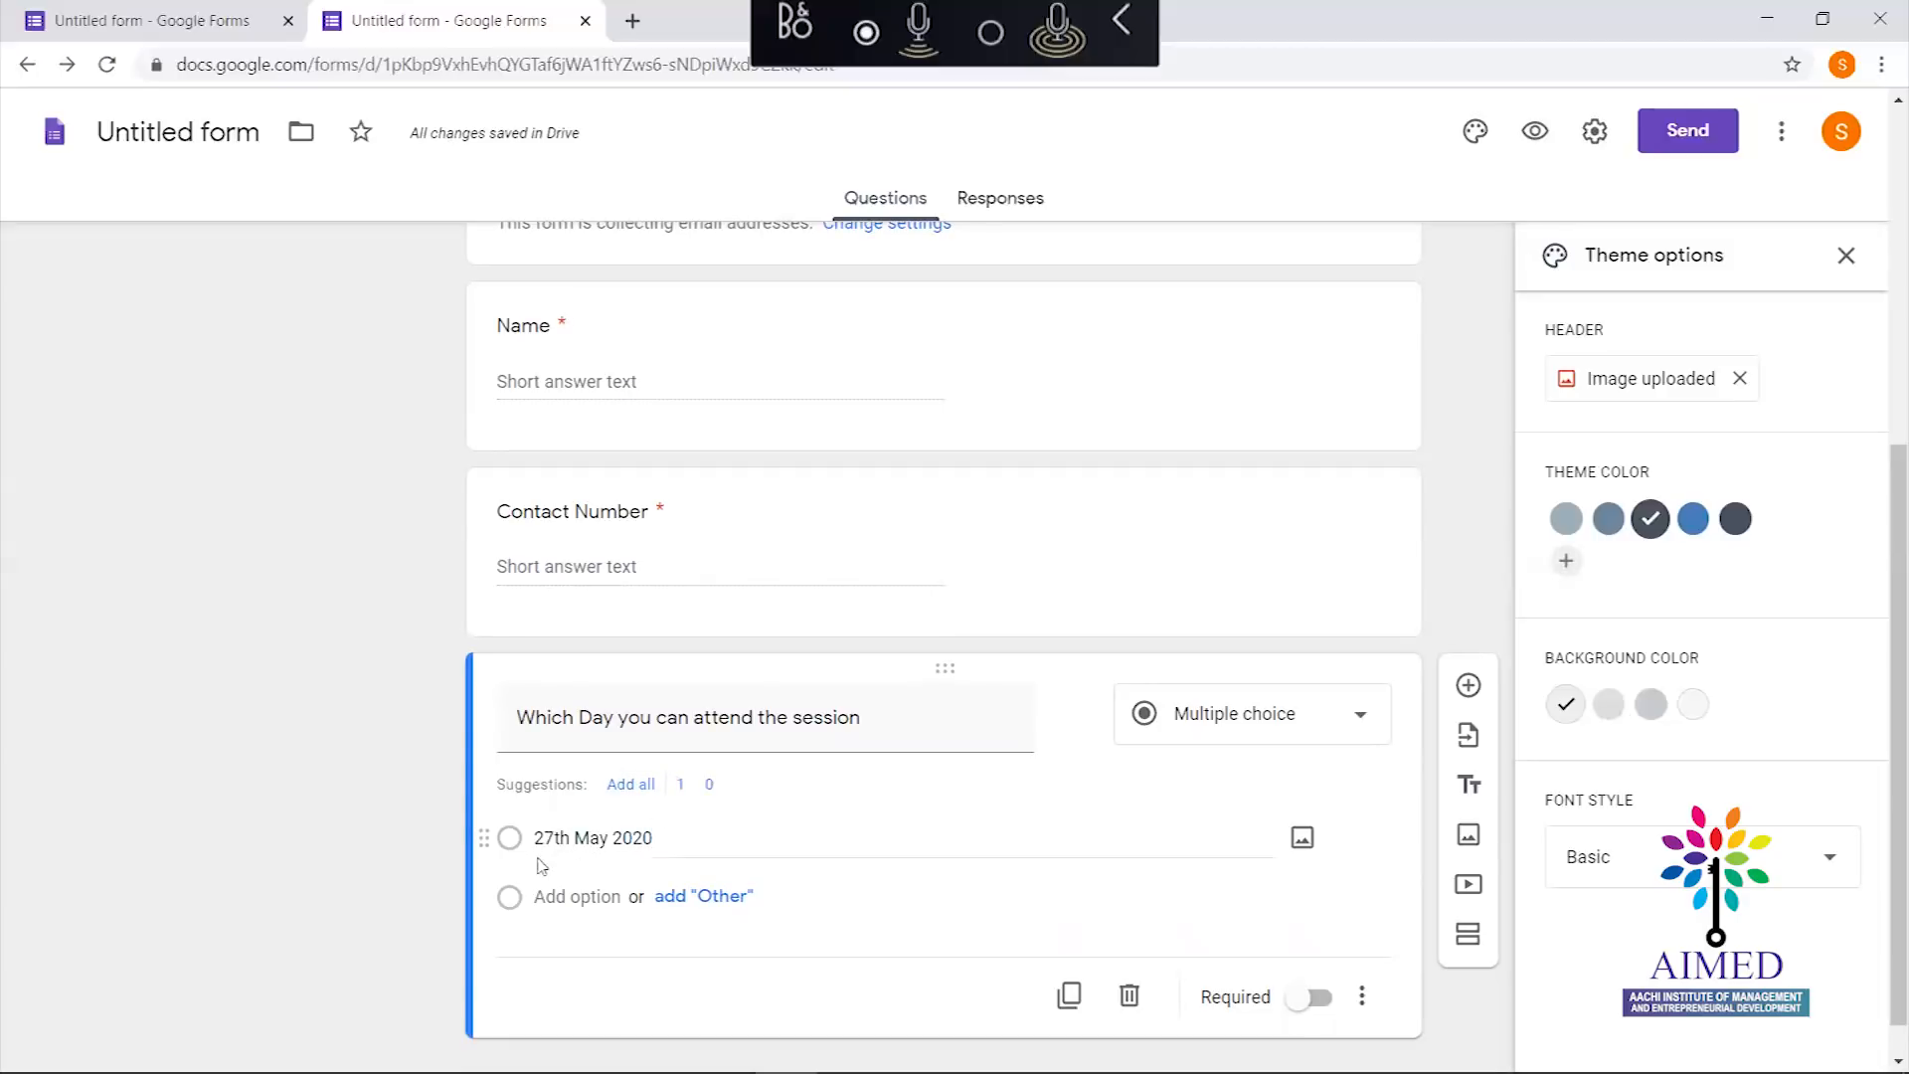
Change the question type to Checkboxes and add a second option '28th May 2020'
{"action": "left_click", "coordinate": [1283, 716]}
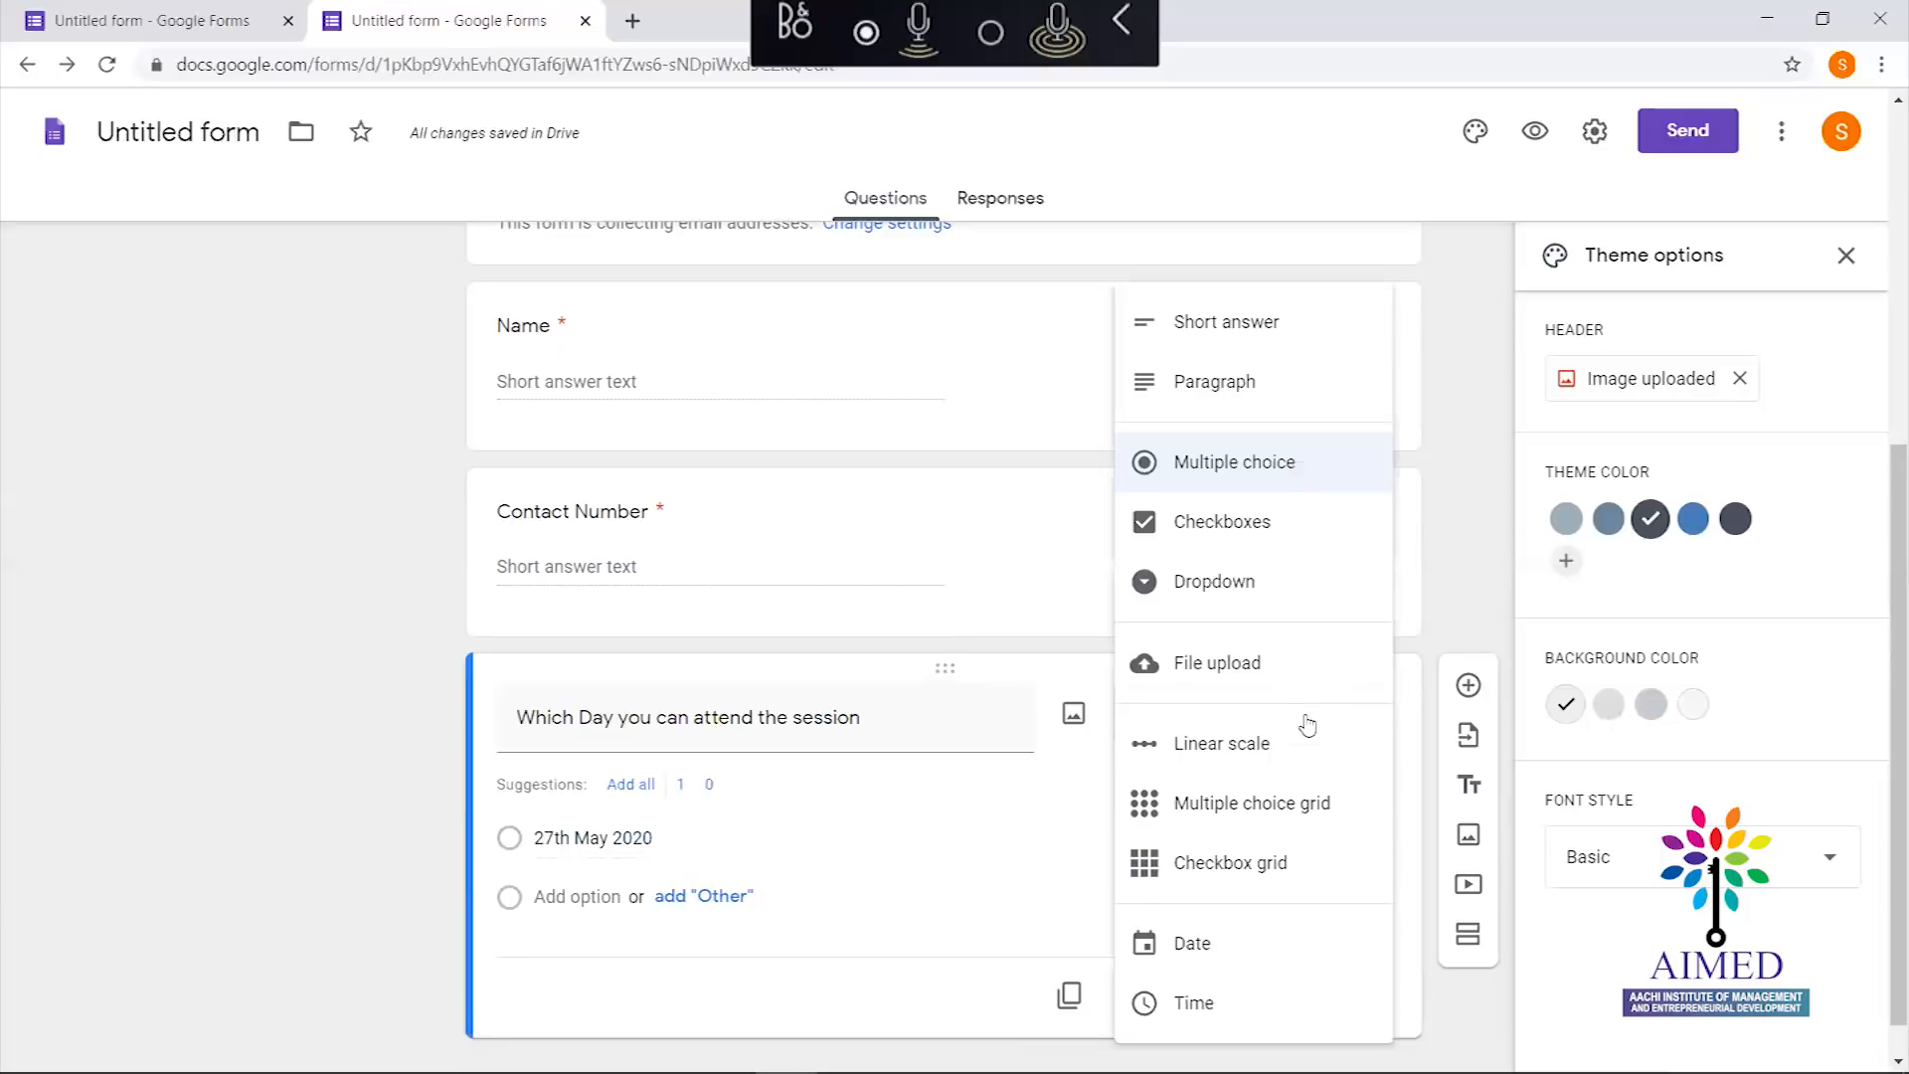
{"action": "left_click", "coordinate": [1274, 531]}
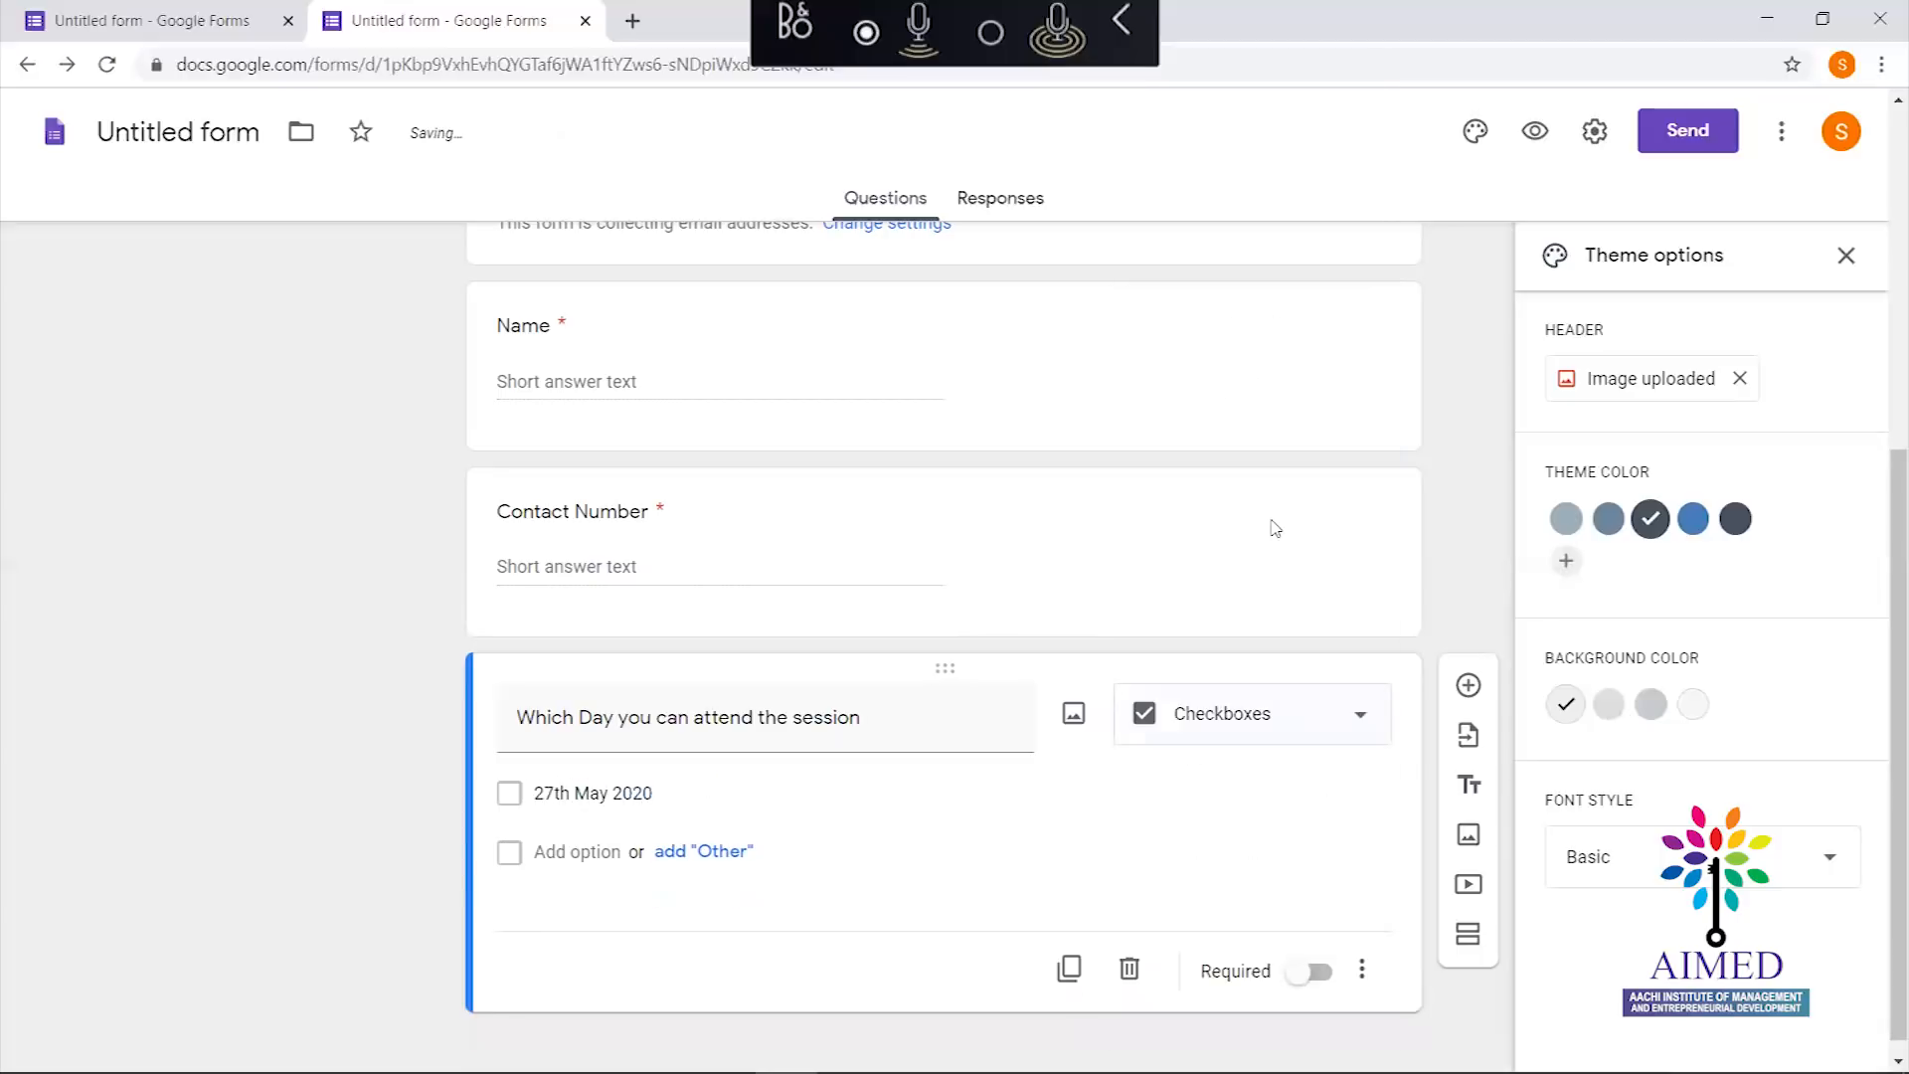
{"action": "left_click", "coordinate": [577, 851]}
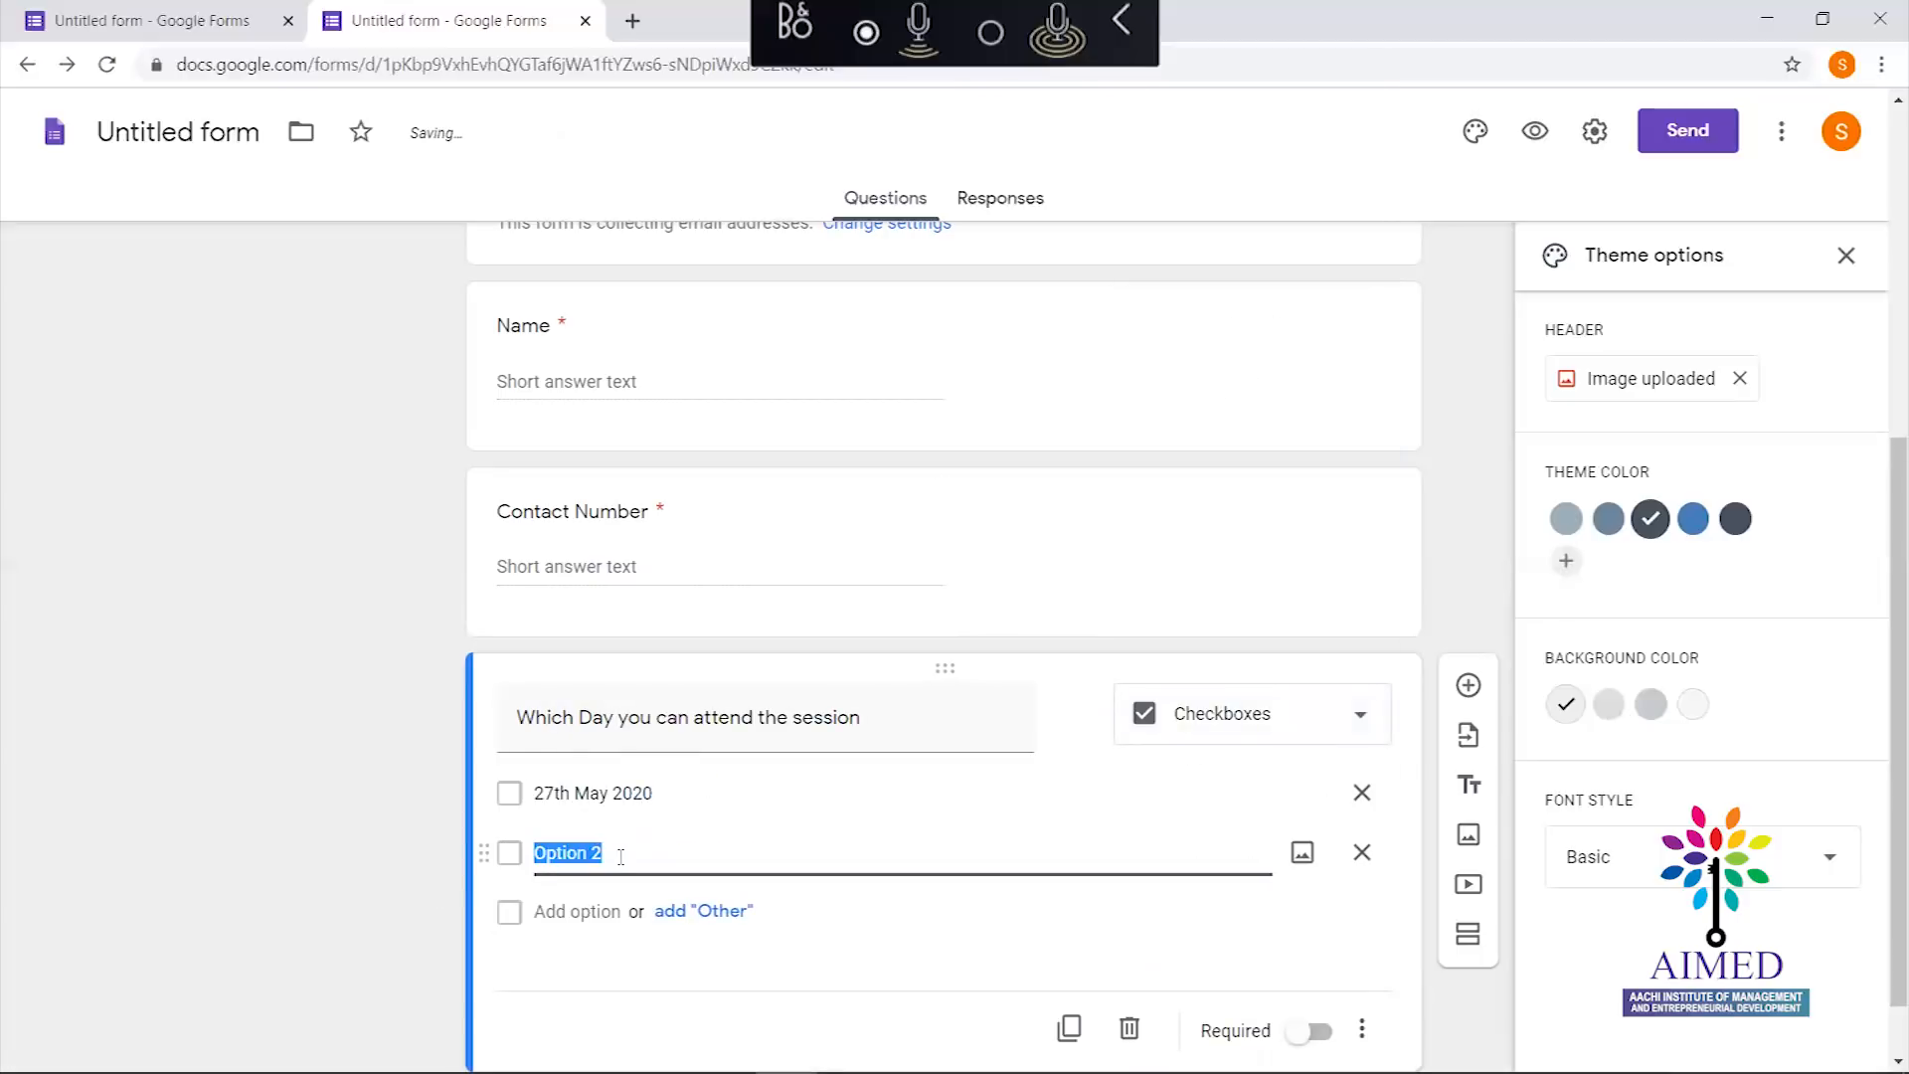
{"action": "type", "text": "28th May 2020"}
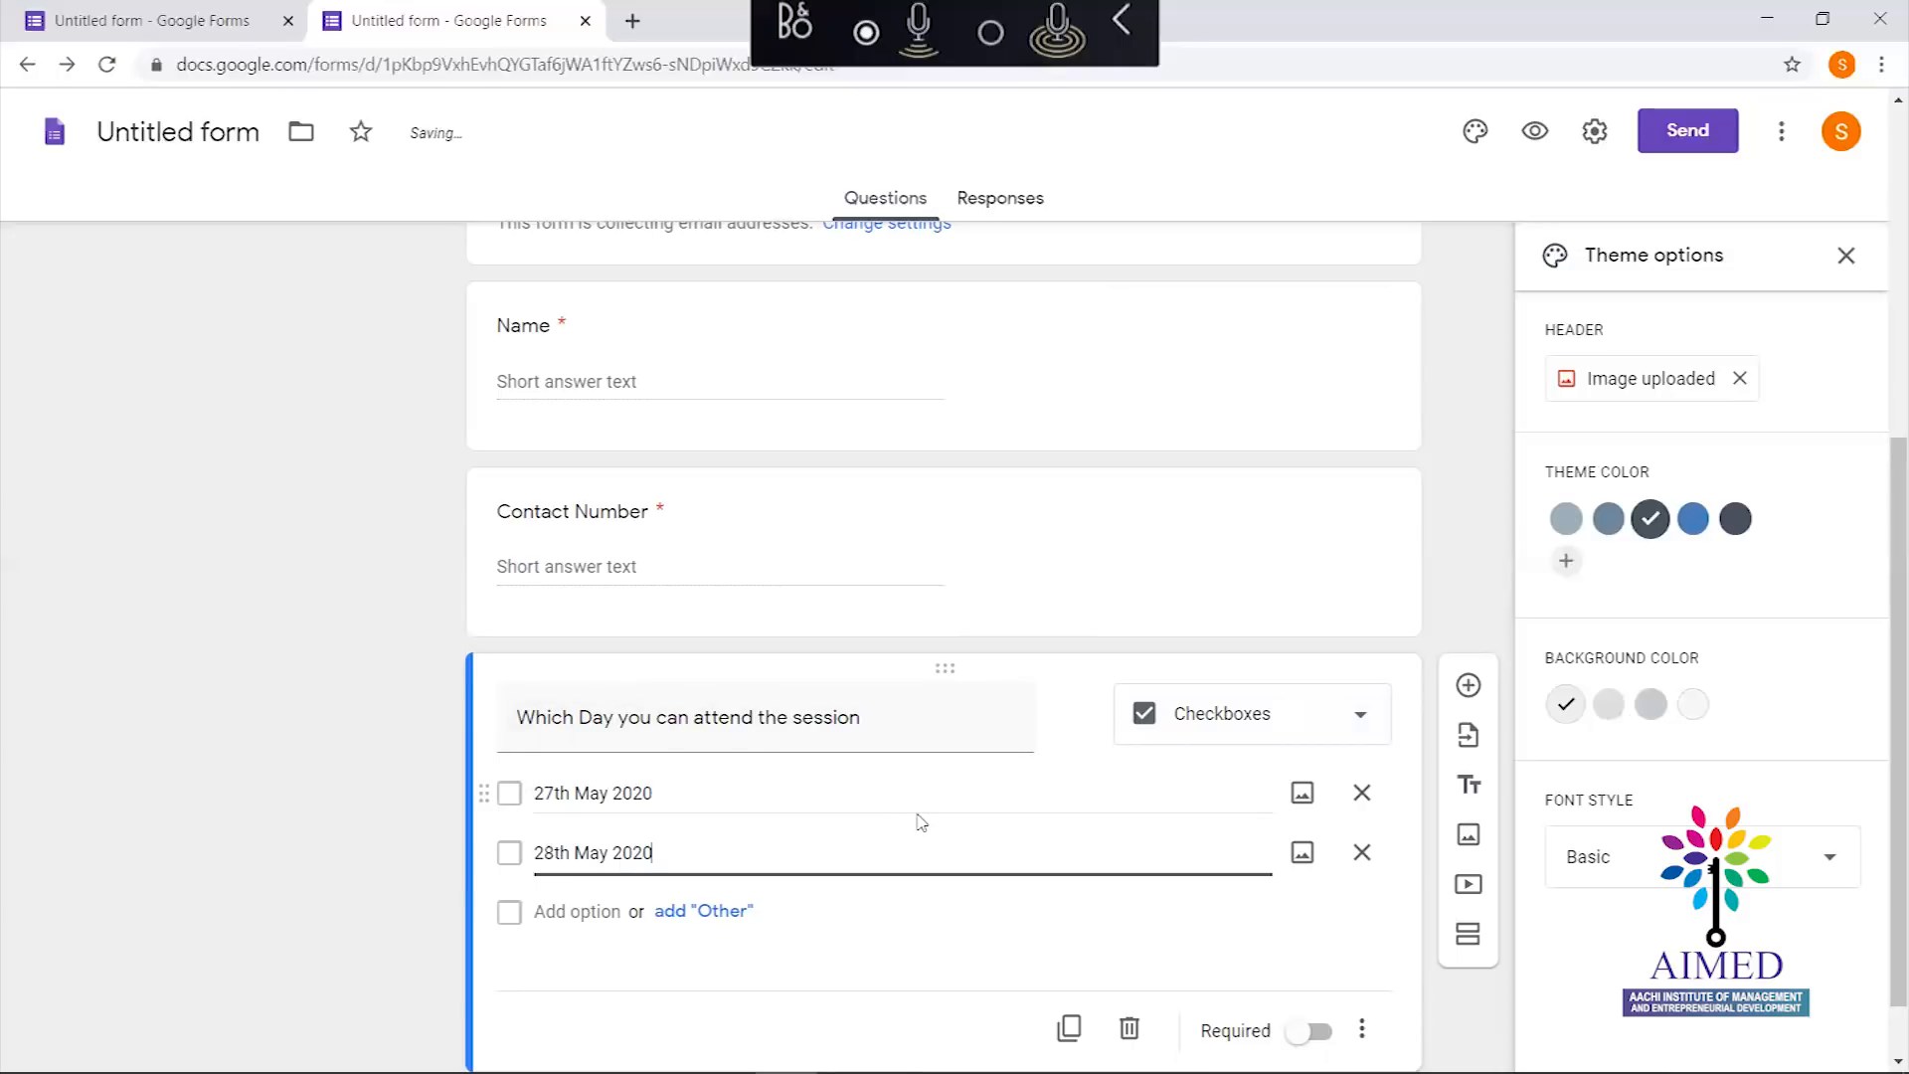
{"action": "left_click", "coordinate": [1400, 904]}
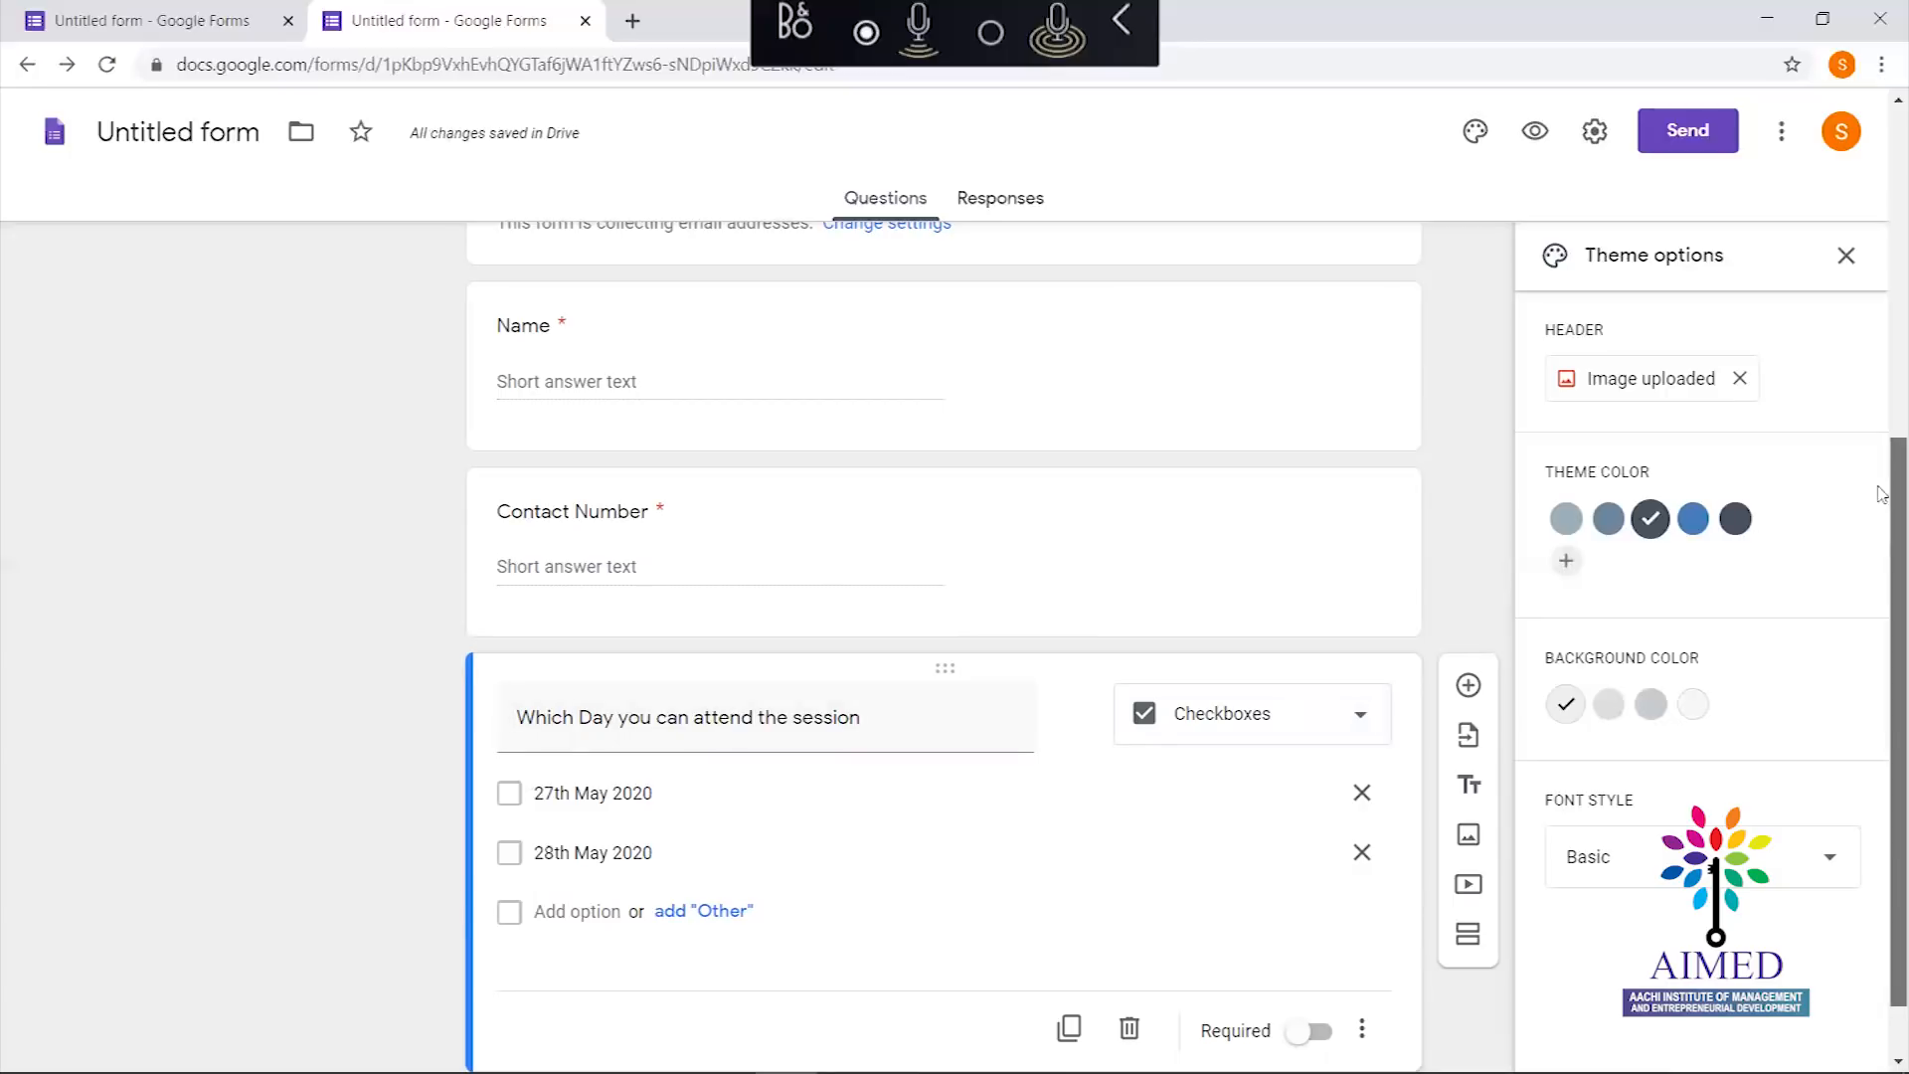
{"action": "scroll", "coordinate": [1881, 495], "scroll_direction": "down", "scroll_amount": 1}
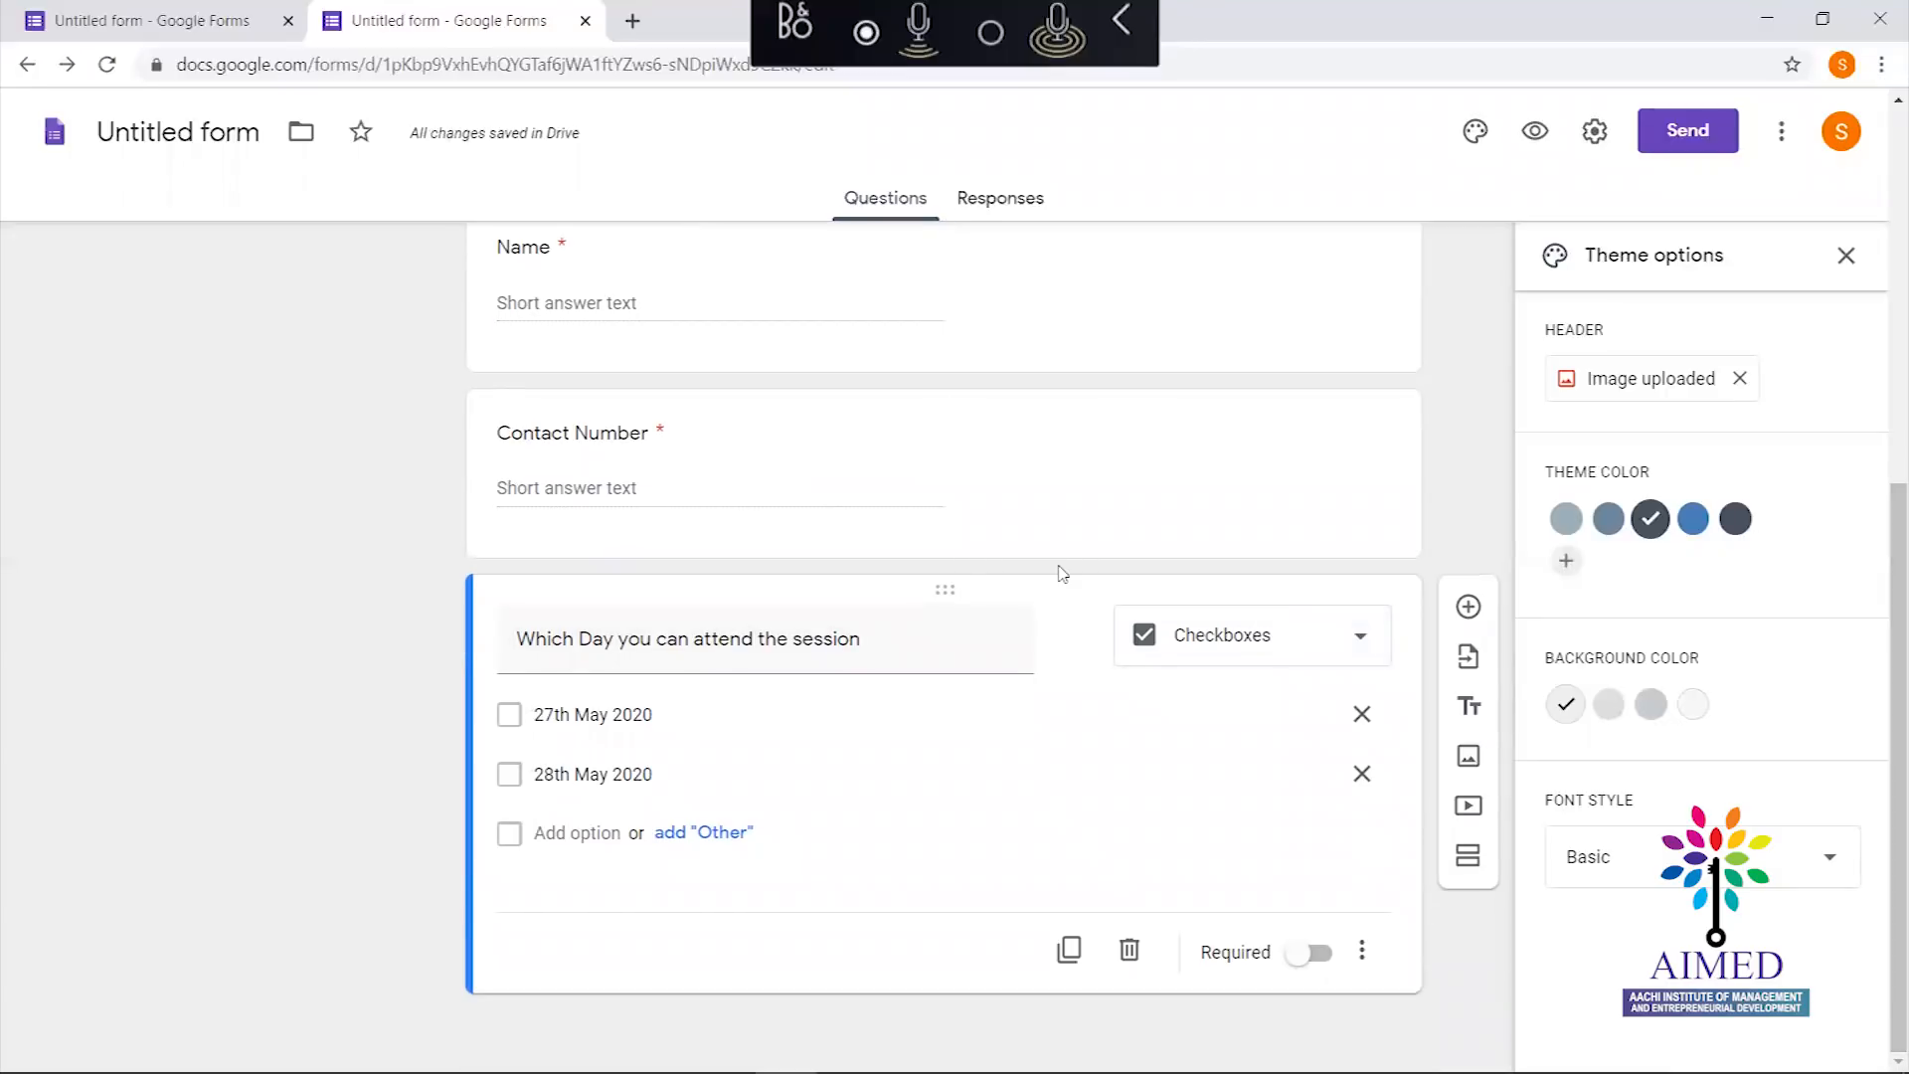
Add a Gender question with Male and Female as answer options
{"action": "left_click", "coordinate": [1469, 606]}
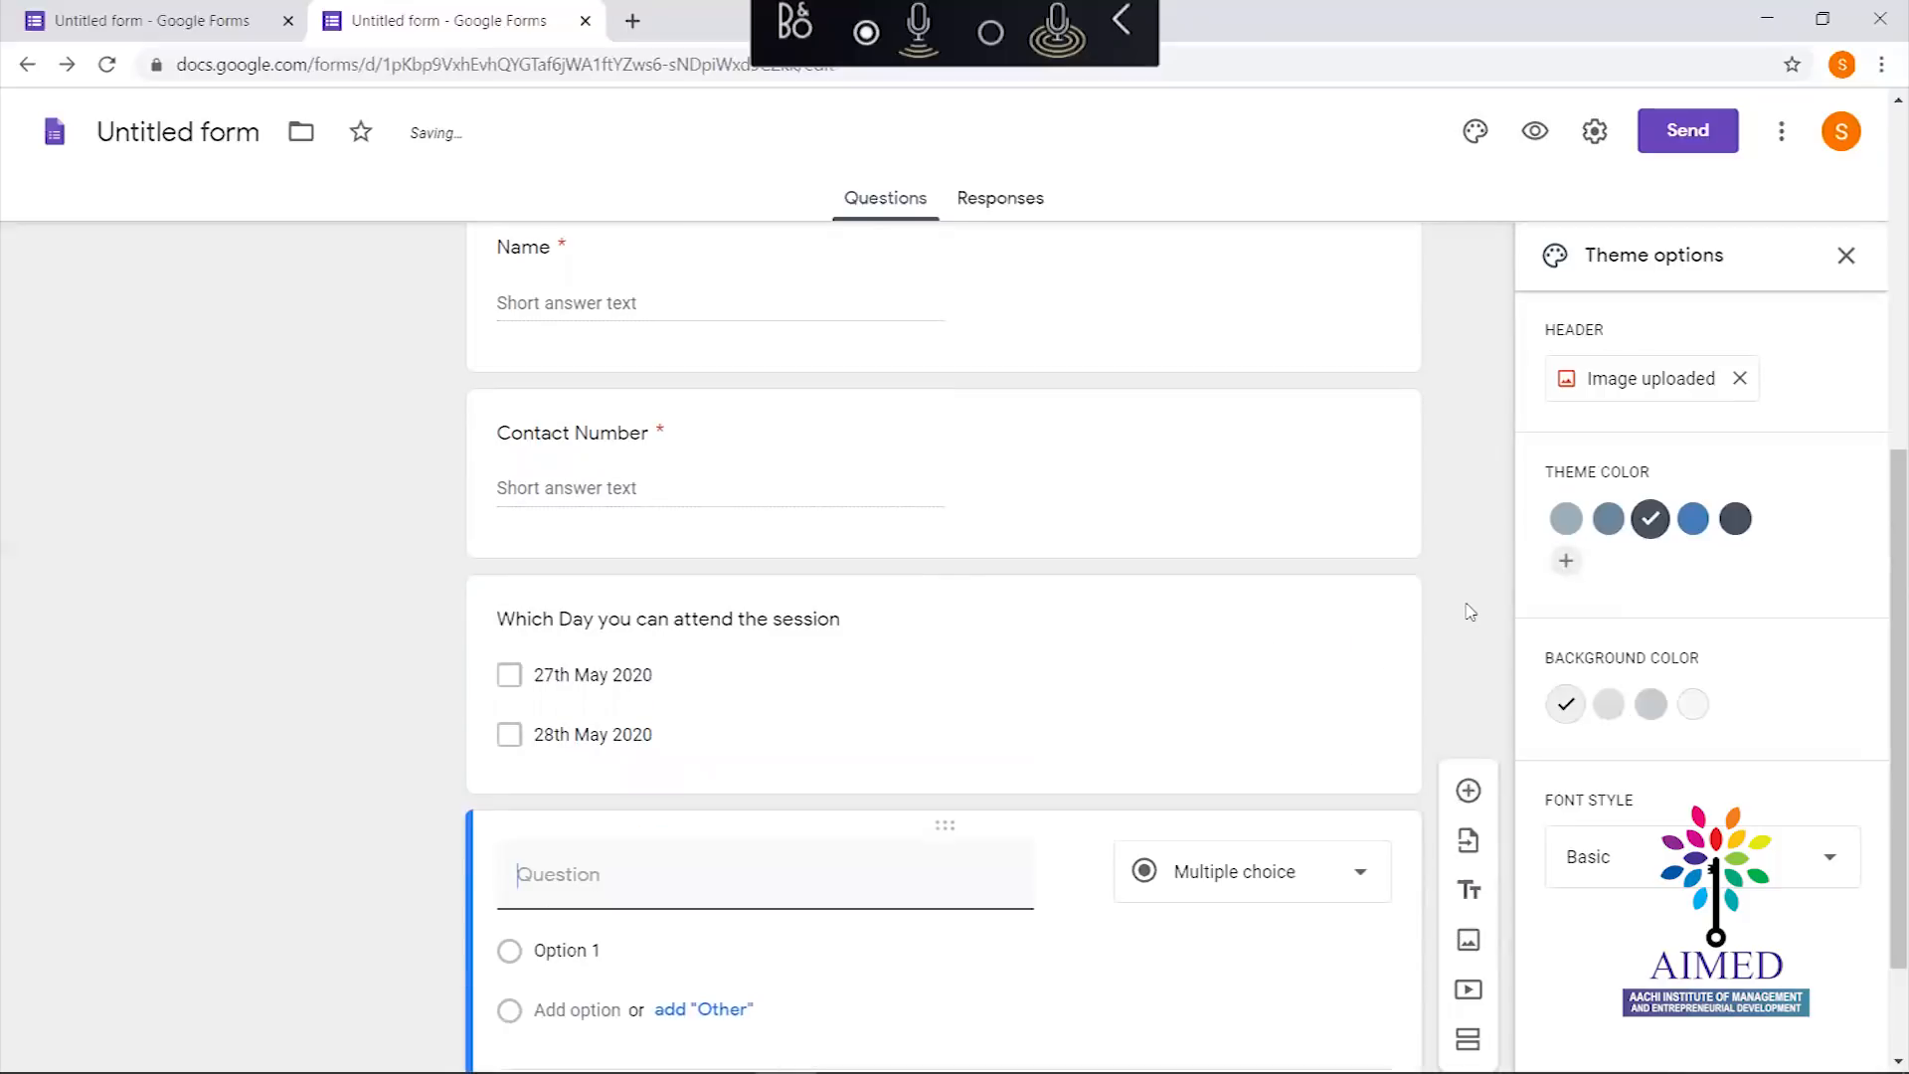
{"action": "type", "text": "Gender"}
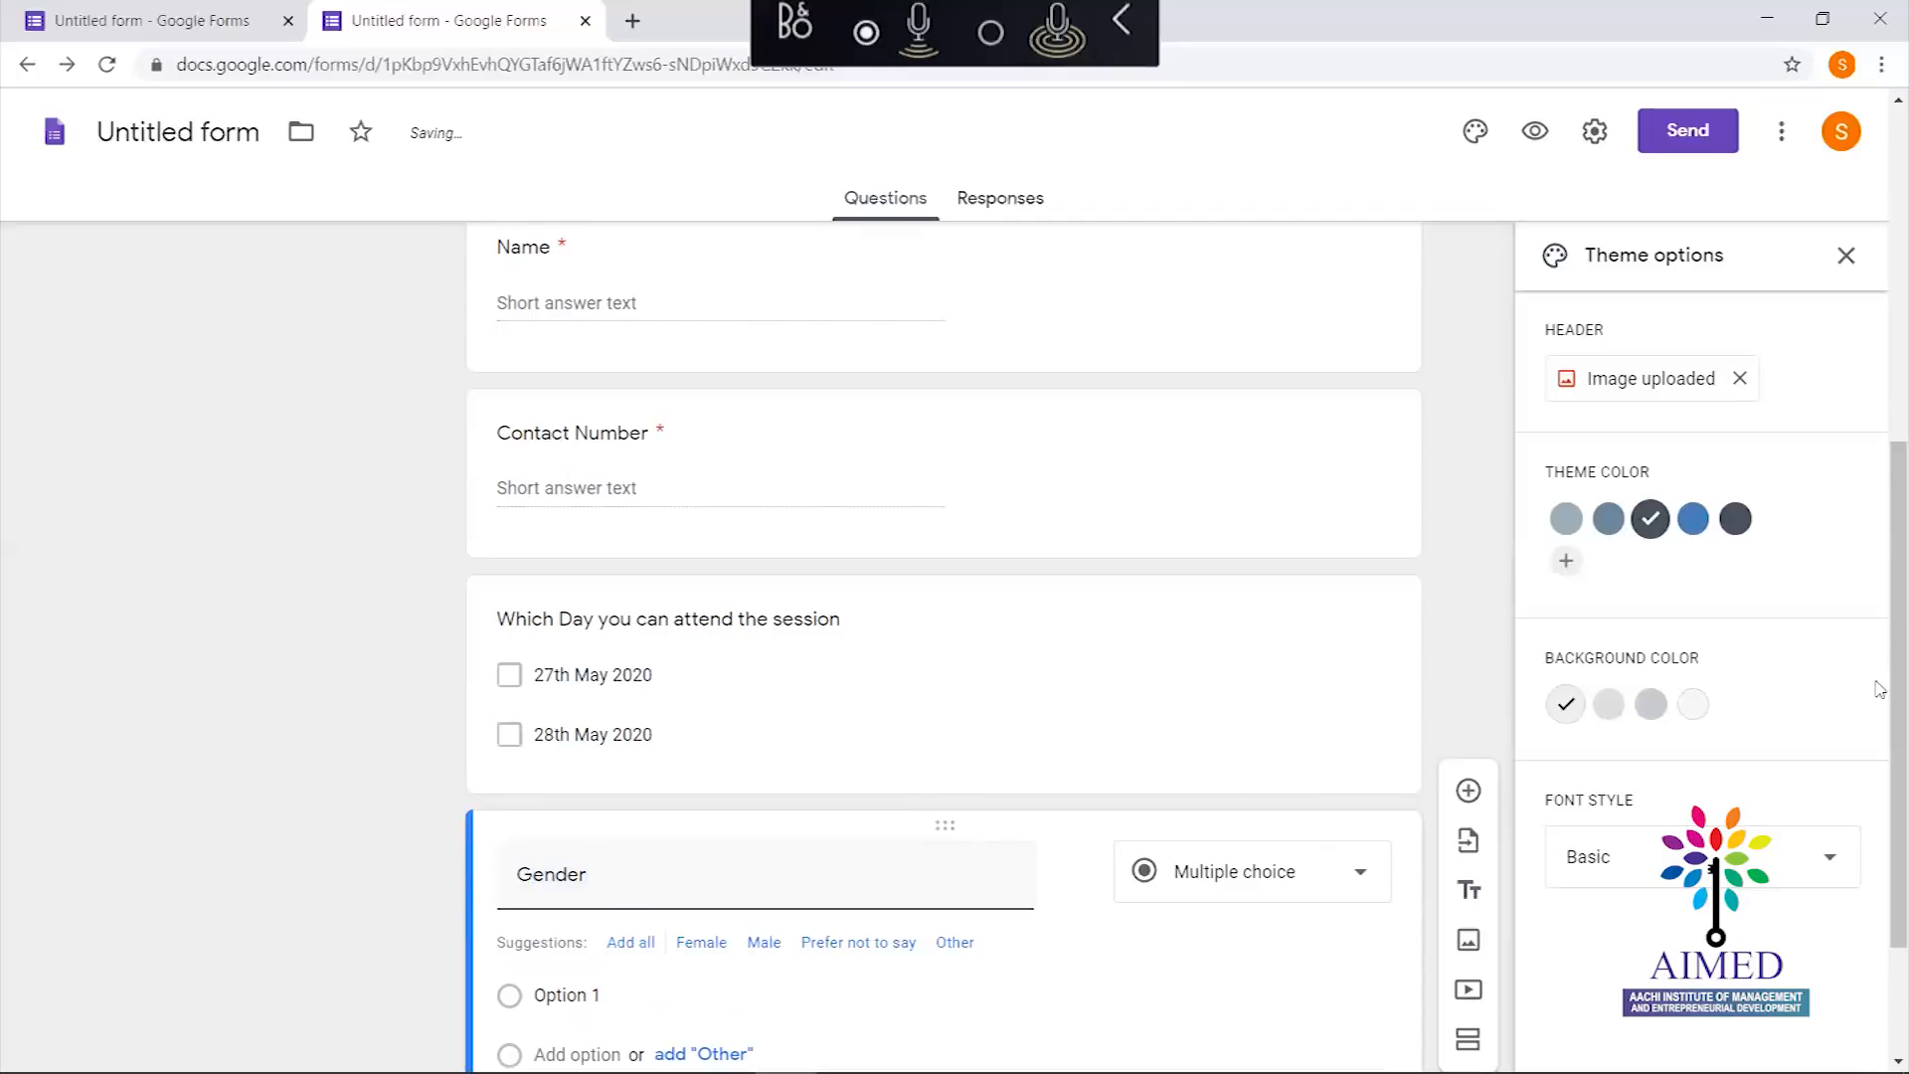
{"action": "scroll", "coordinate": [1879, 874], "scroll_direction": "down", "scroll_amount": 2}
{"action": "left_click", "coordinate": [614, 794]}
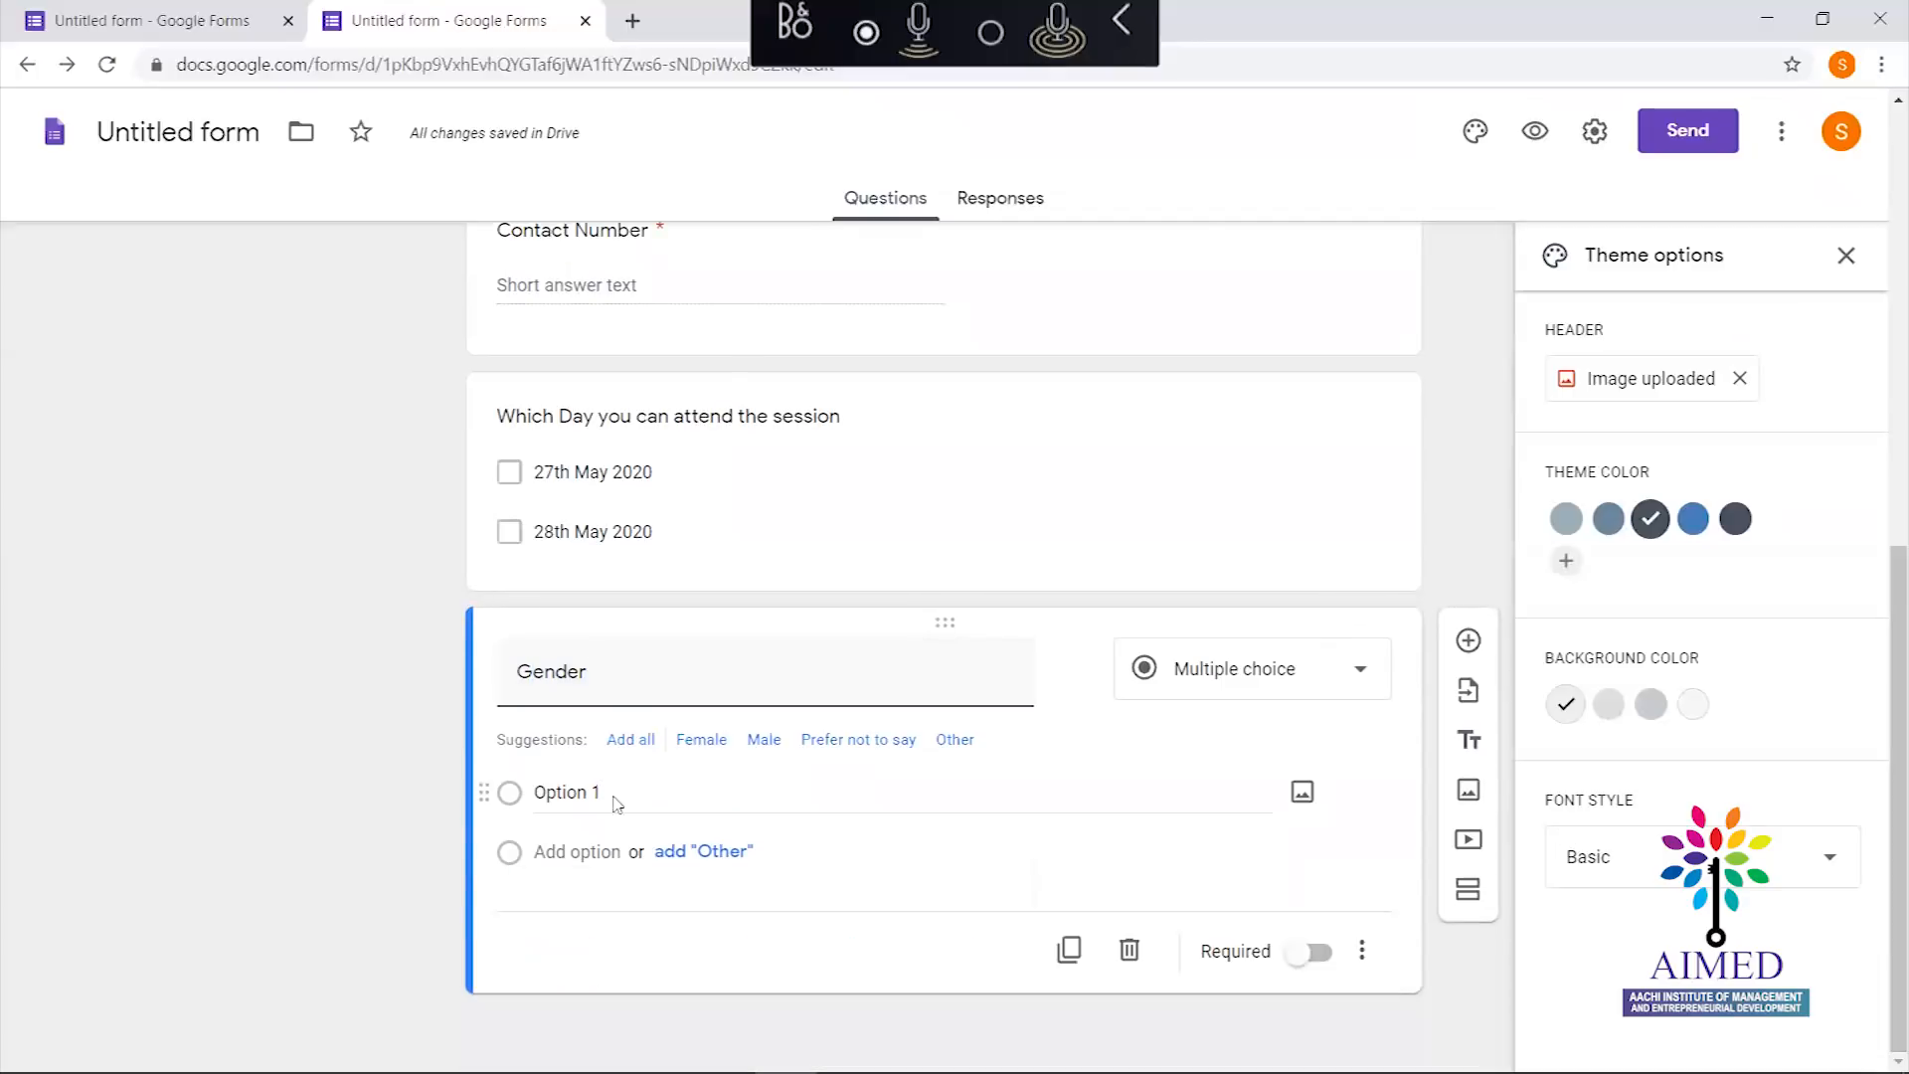
{"action": "type", "text": "Male"}
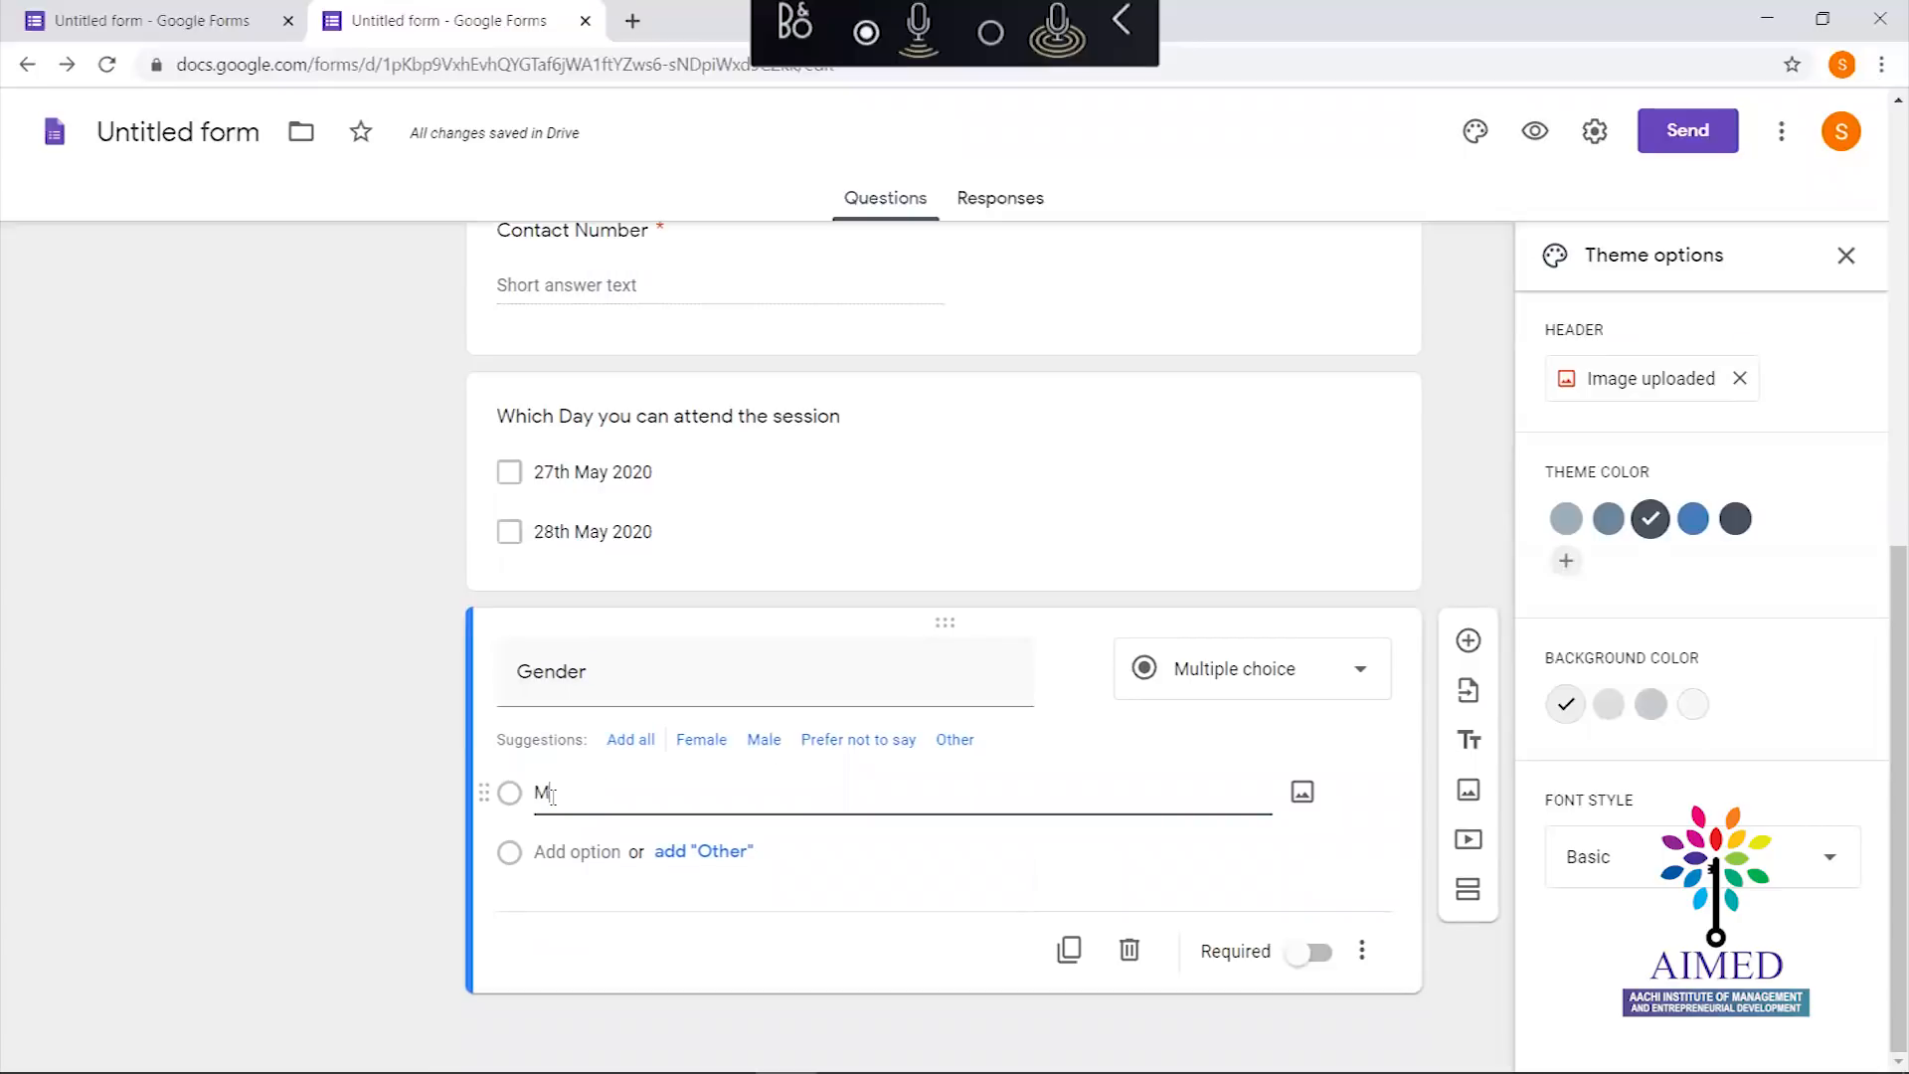
{"action": "left_click", "coordinate": [576, 851]}
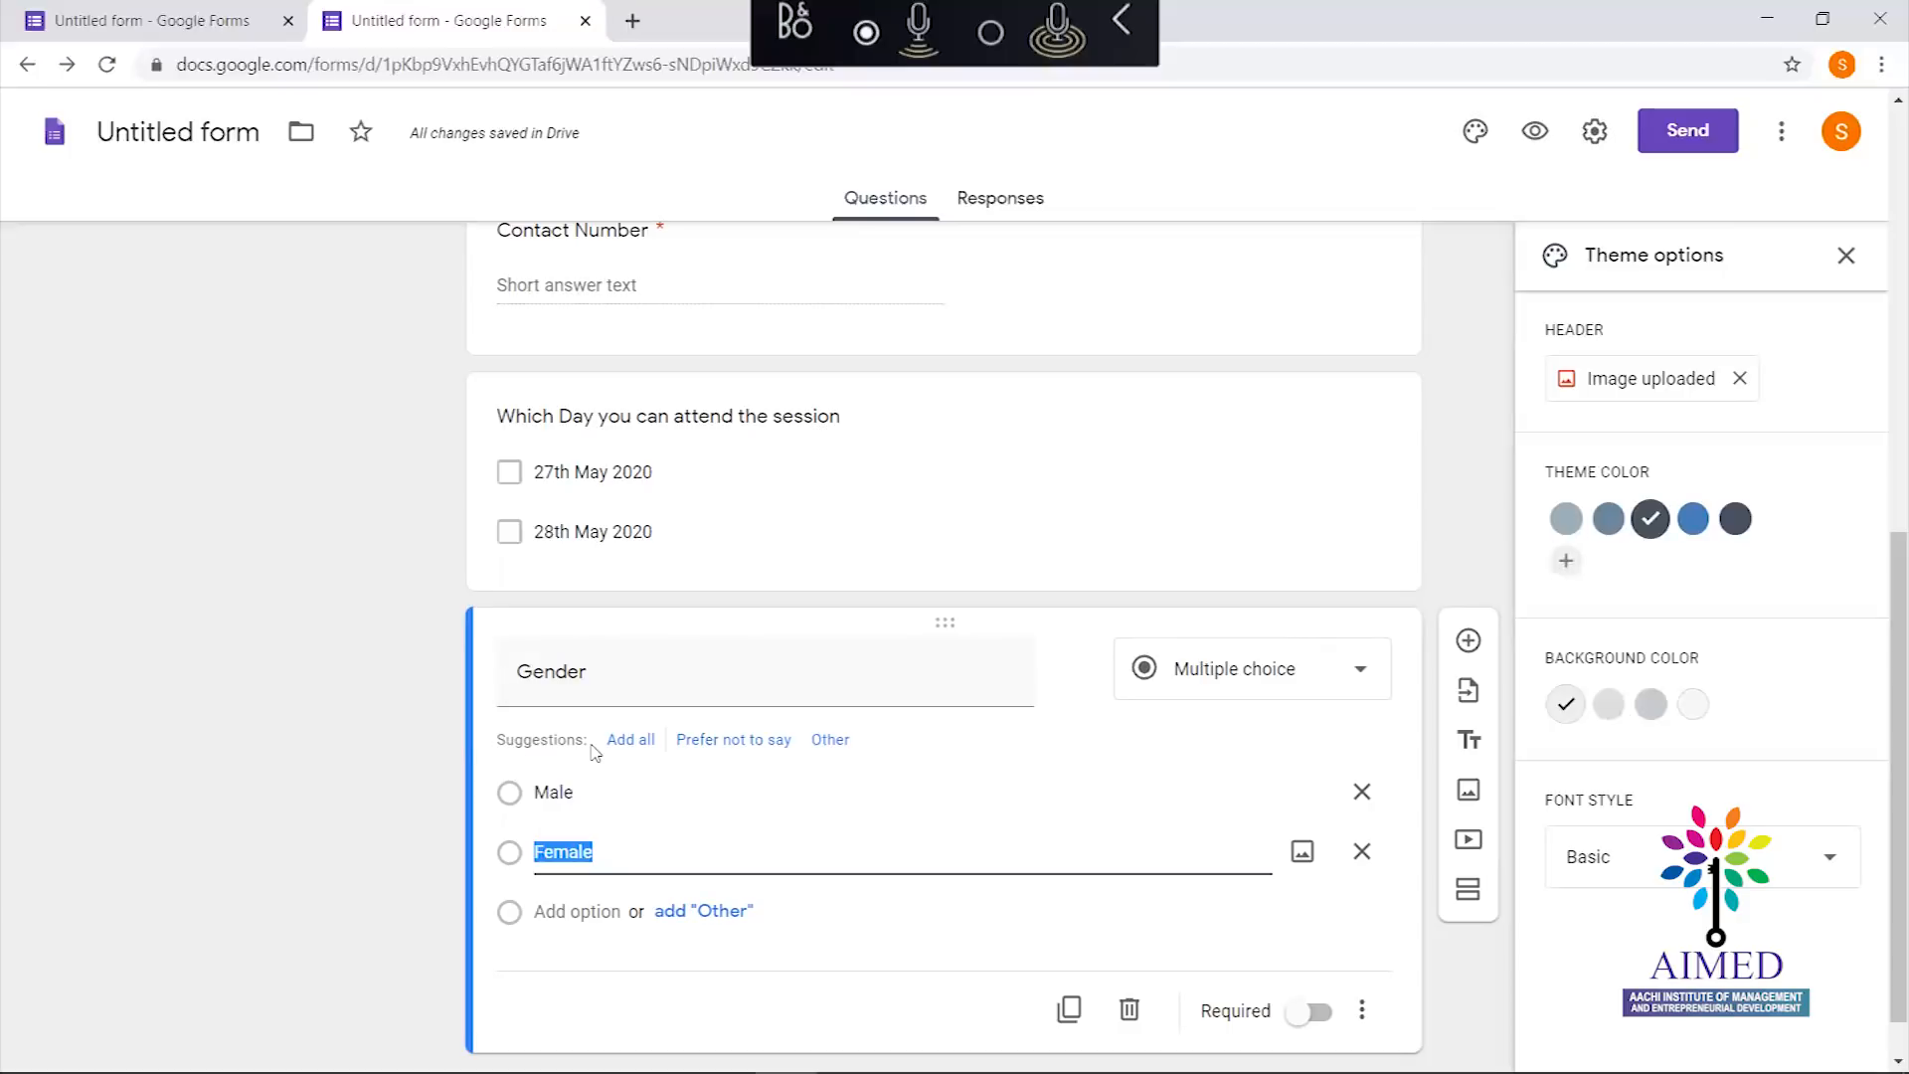
Edit the Gender title, then delete the whole Gender question
{"action": "double_click", "coordinate": [632, 676]}
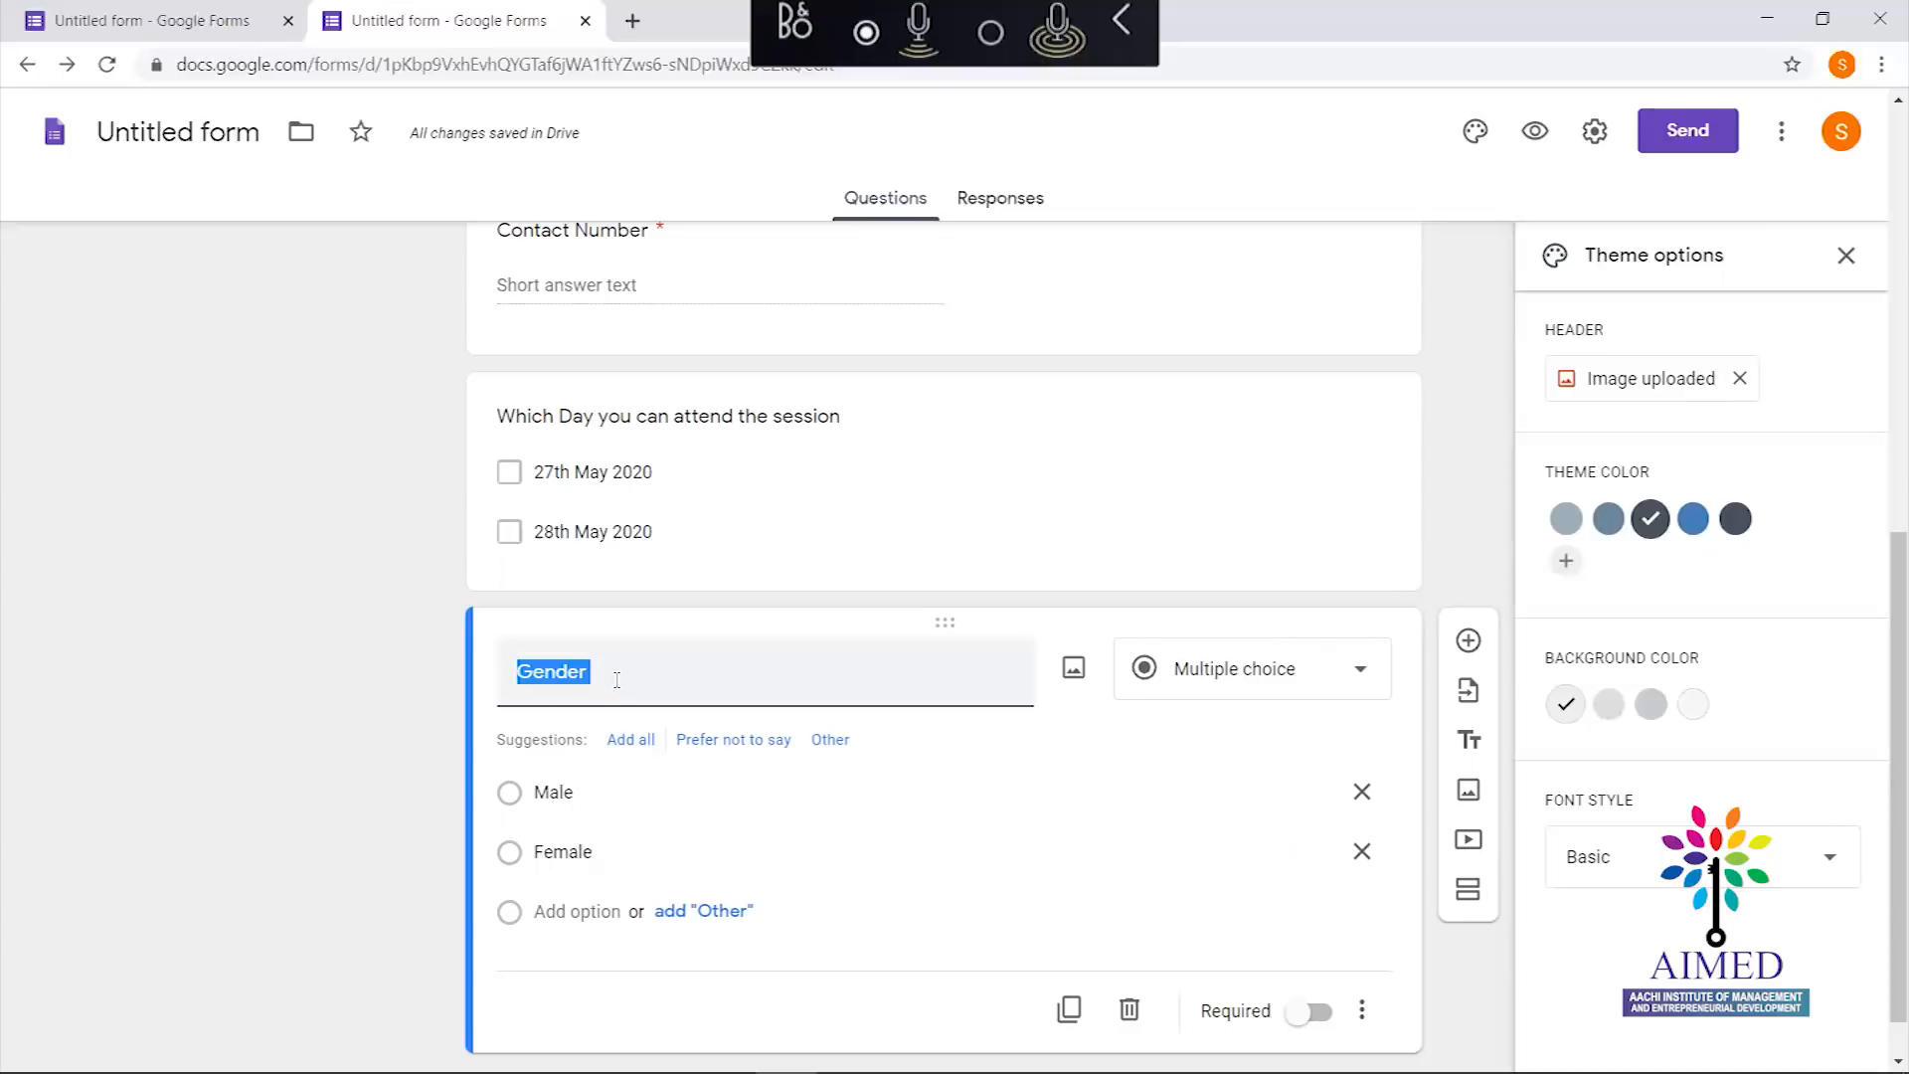
{"action": "key", "text": "BackSpace"}
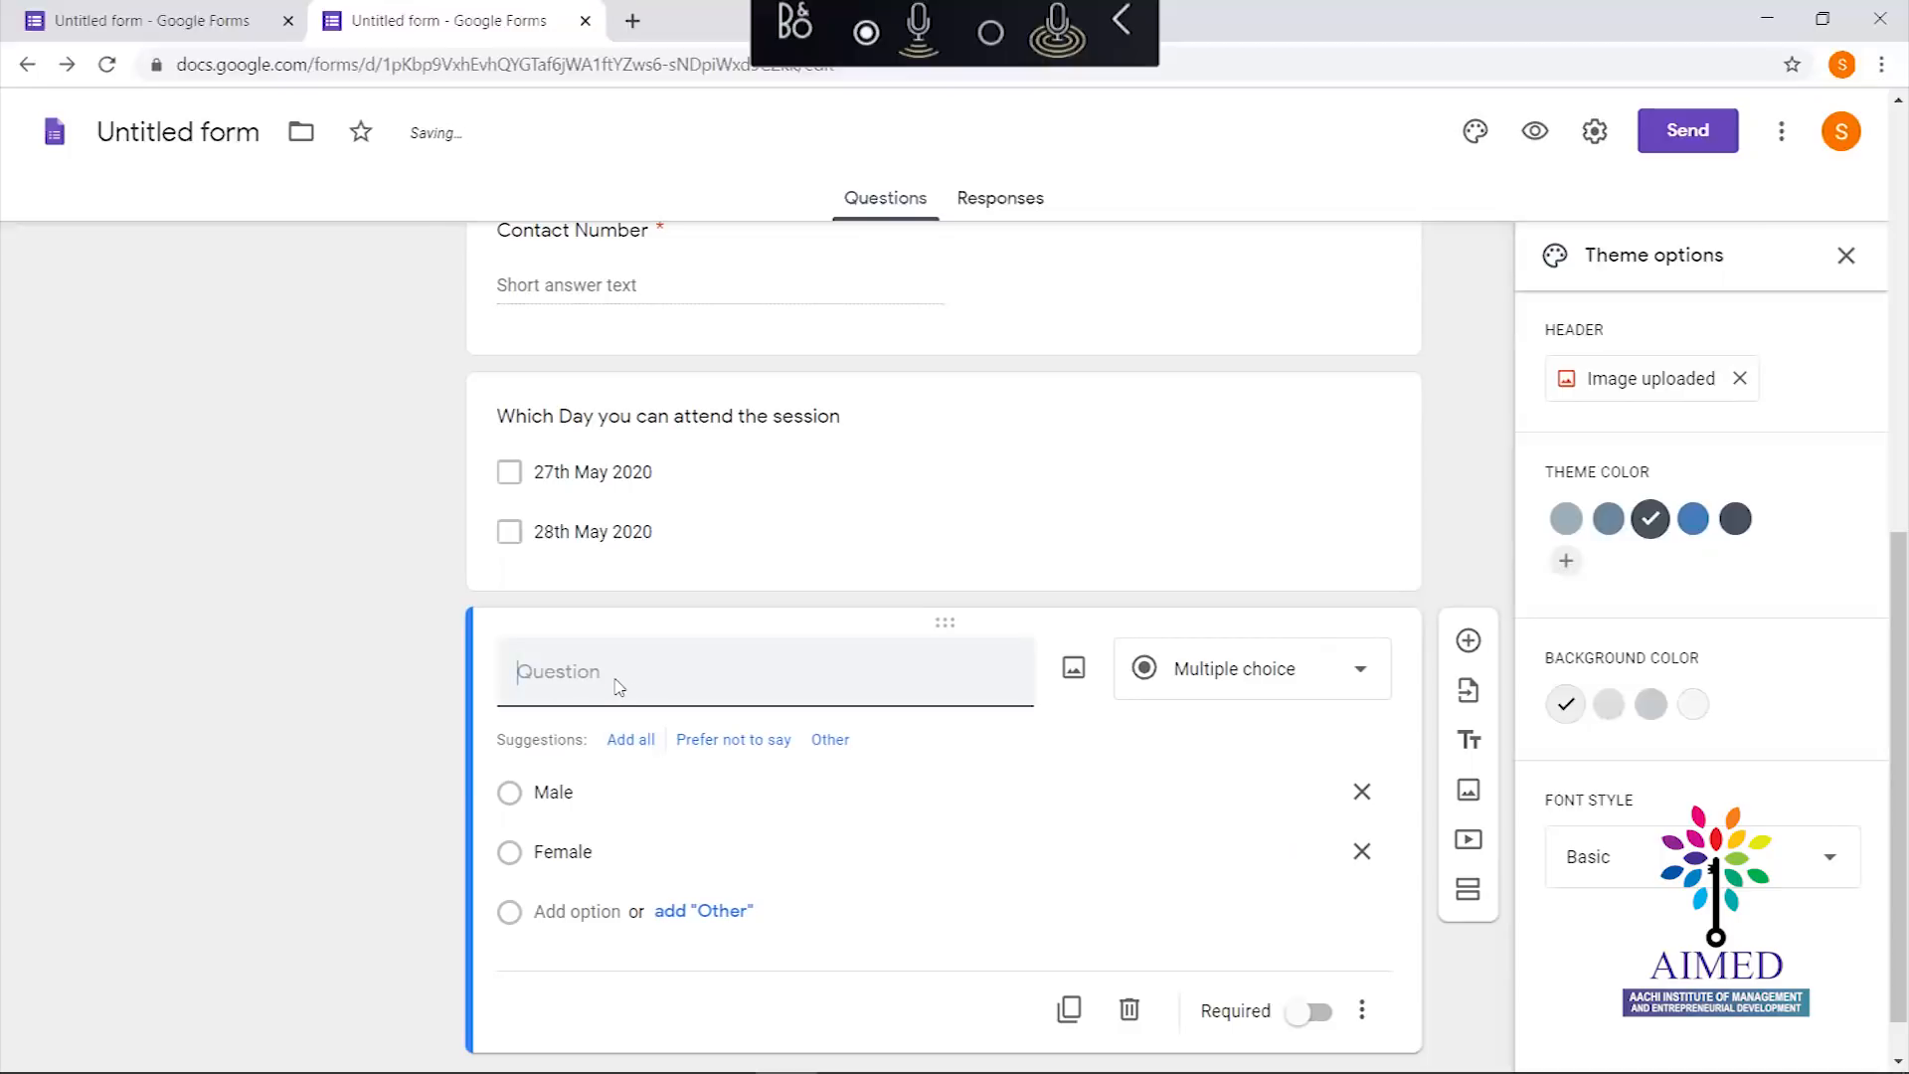
{"action": "type", "text": "Gender"}
{"action": "left_click", "coordinate": [998, 784]}
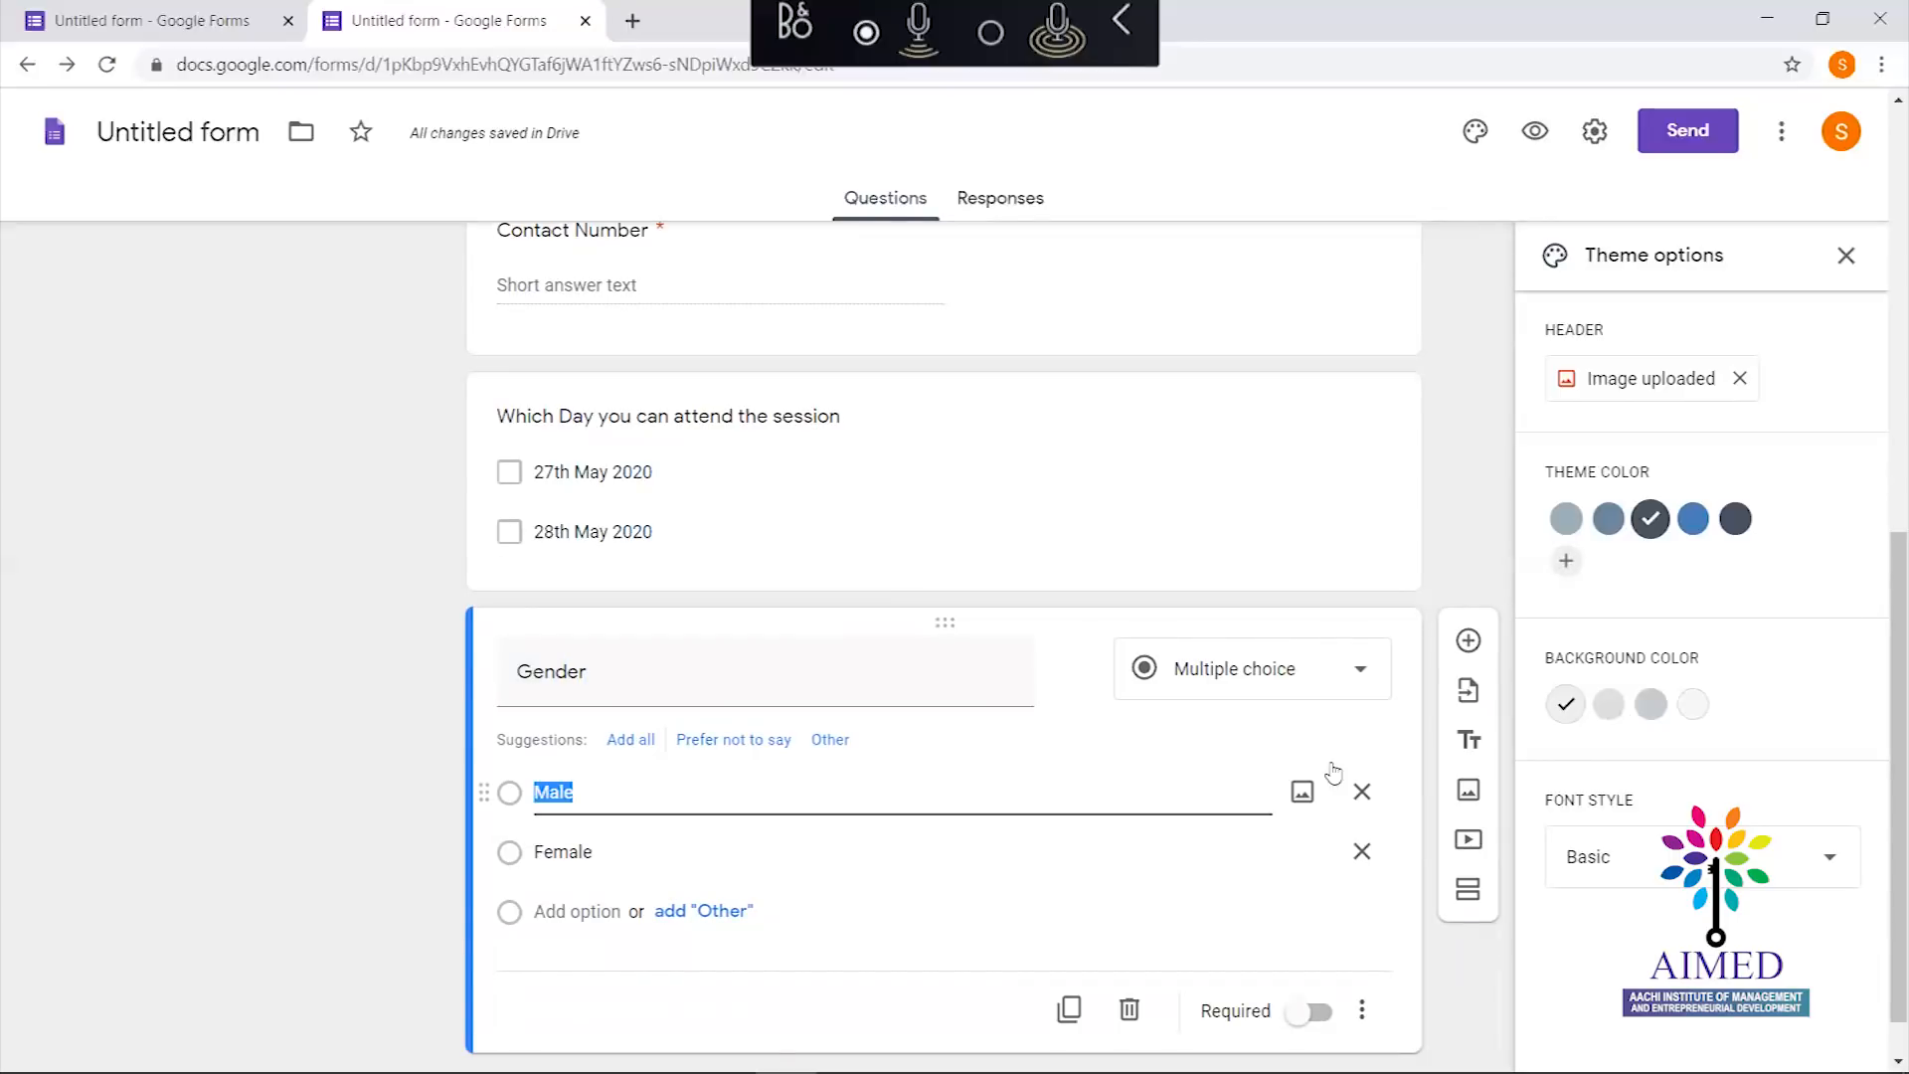
{"action": "left_click", "coordinate": [1130, 1010]}
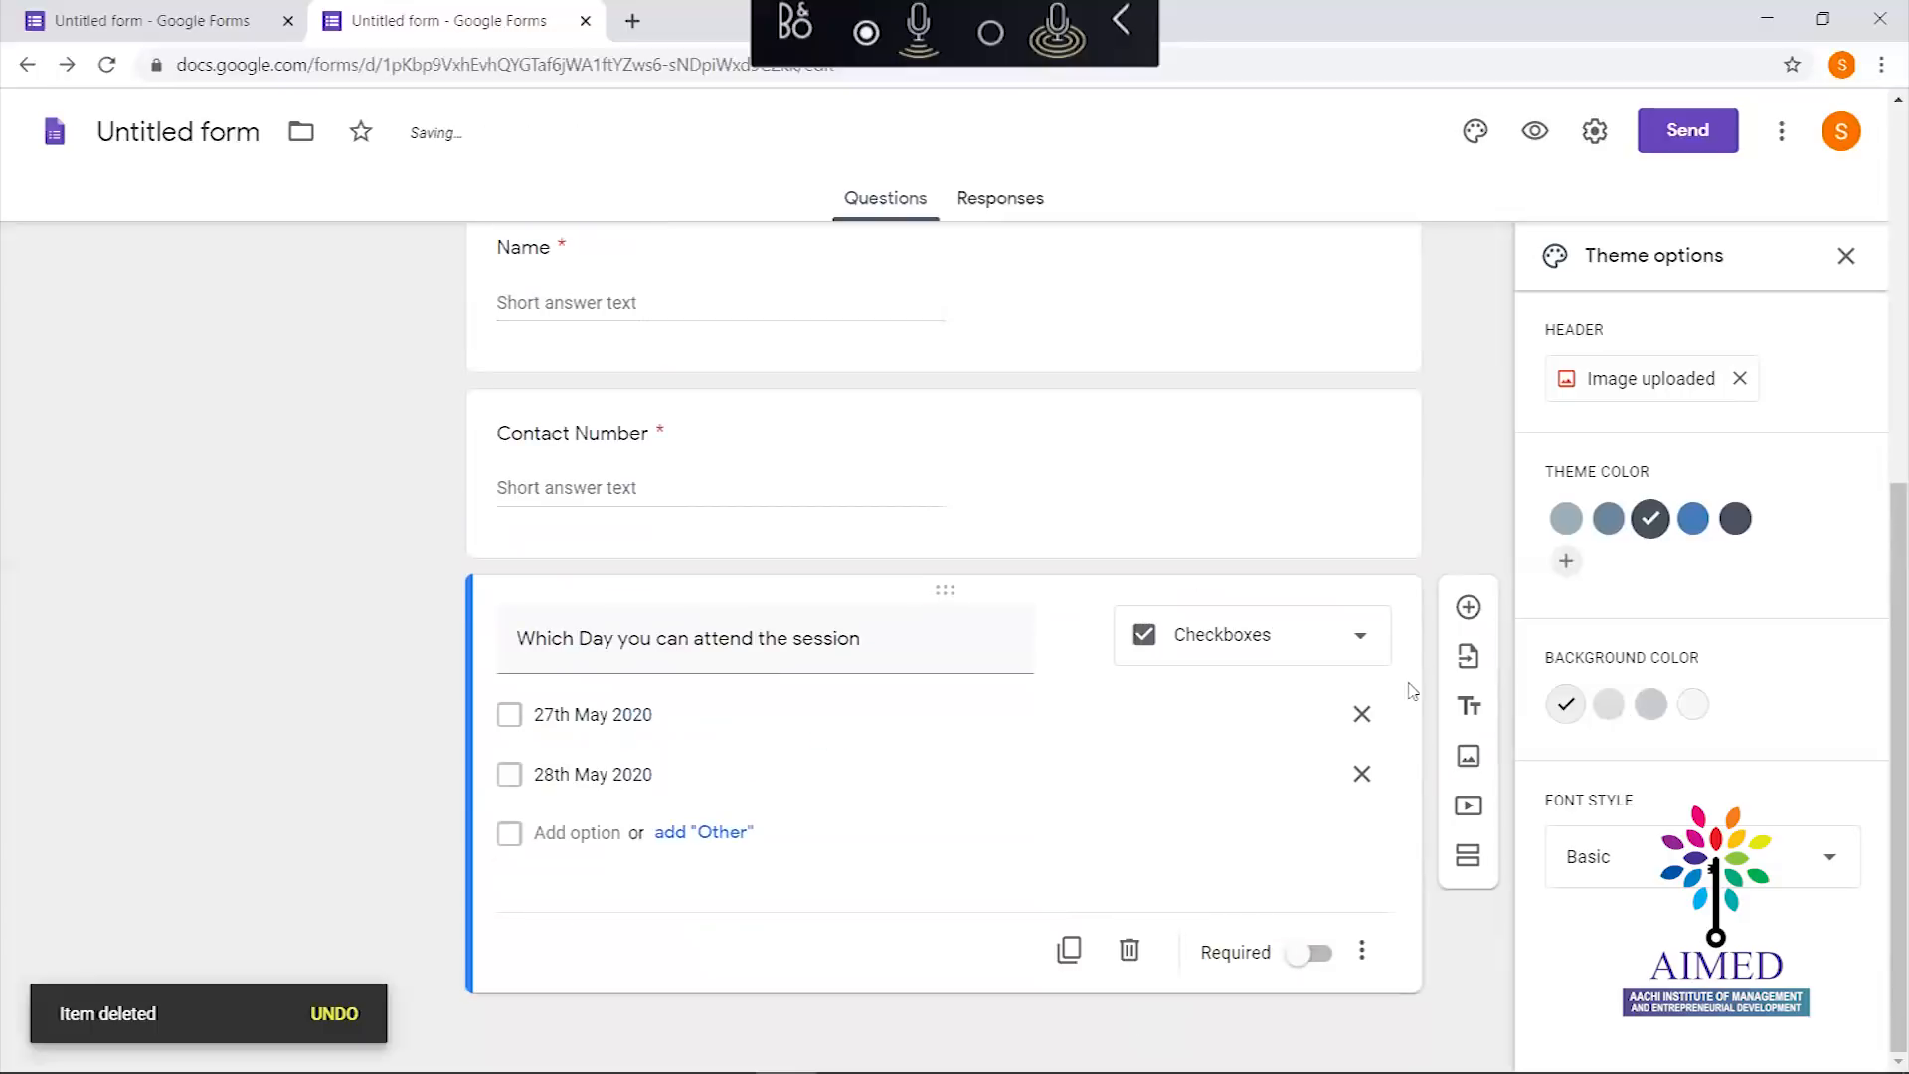
Insert a new question titled Gender, replacing Option 1 with Female and adding Male
{"action": "left_click", "coordinate": [1468, 611]}
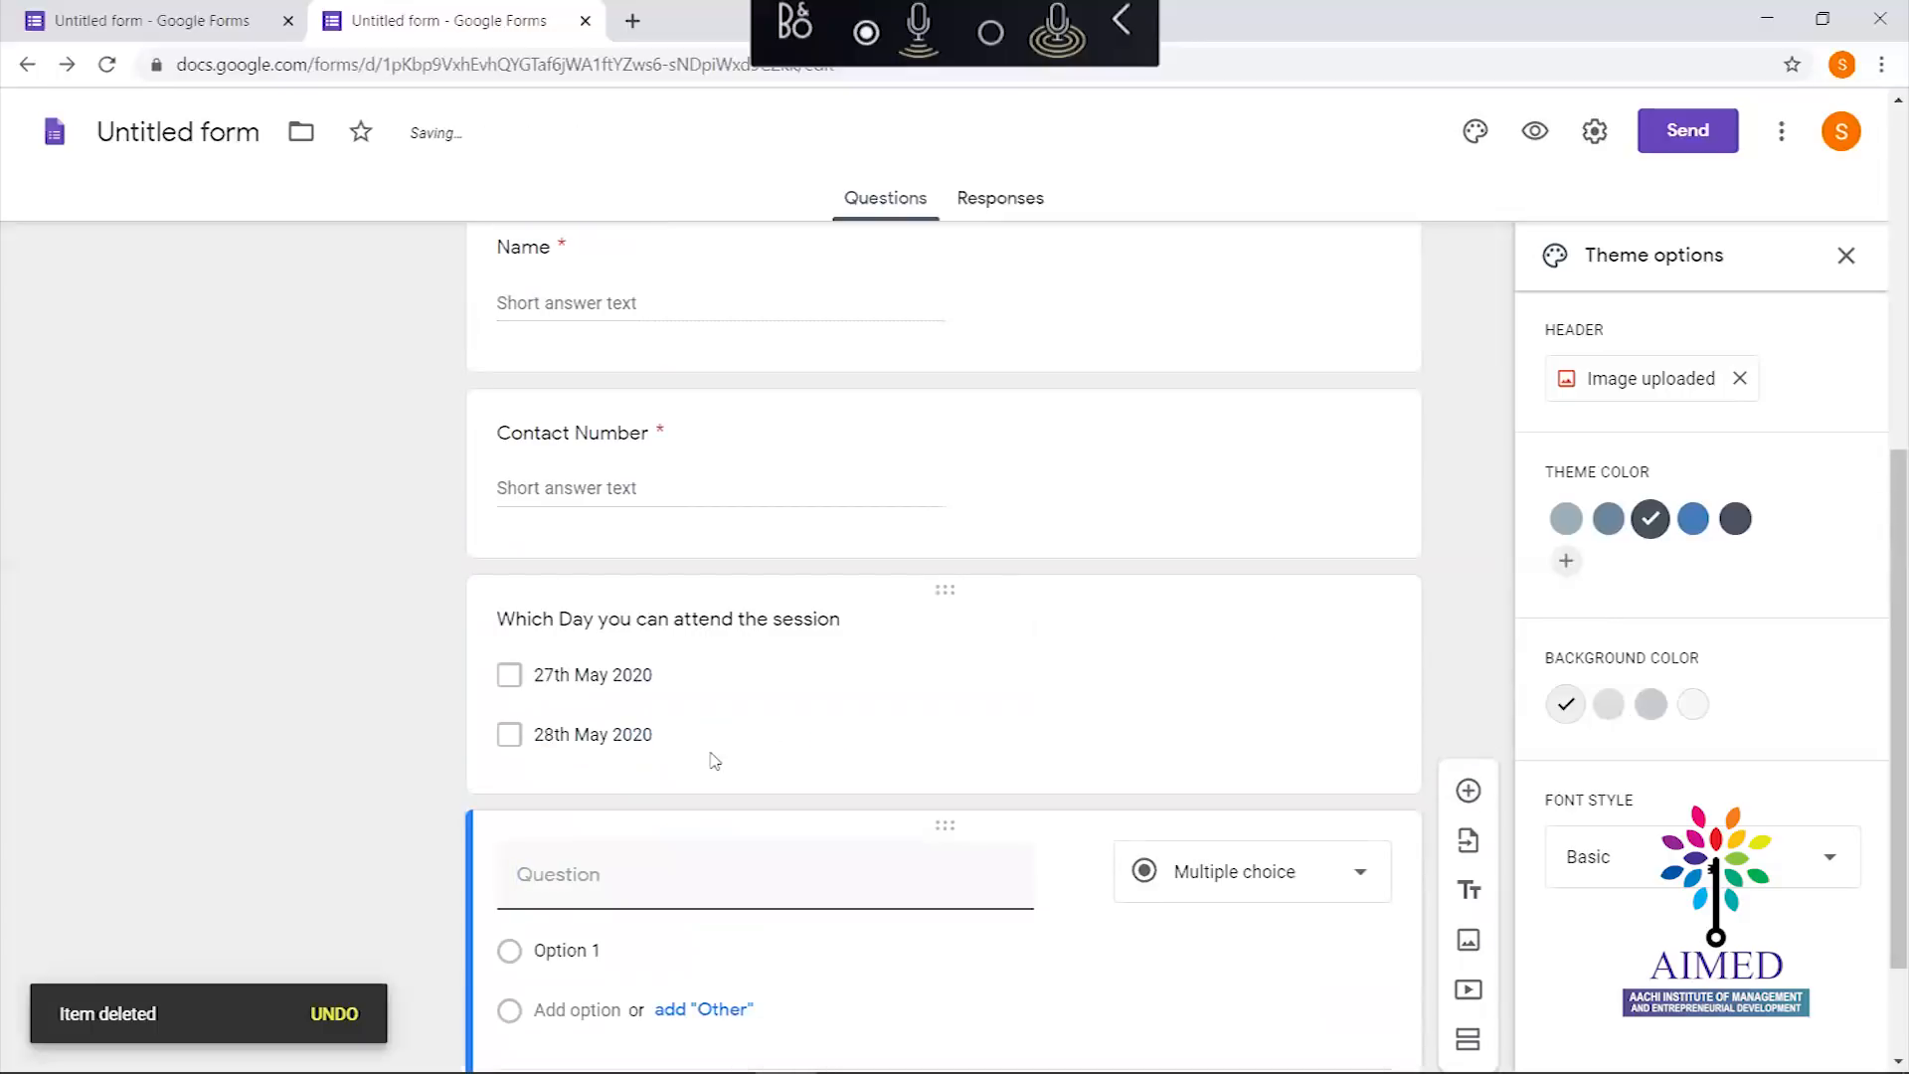
{"action": "scroll", "coordinate": [1882, 649], "scroll_direction": "down", "scroll_amount": 1}
{"action": "scroll", "coordinate": [1882, 648], "scroll_direction": "down", "scroll_amount": 1}
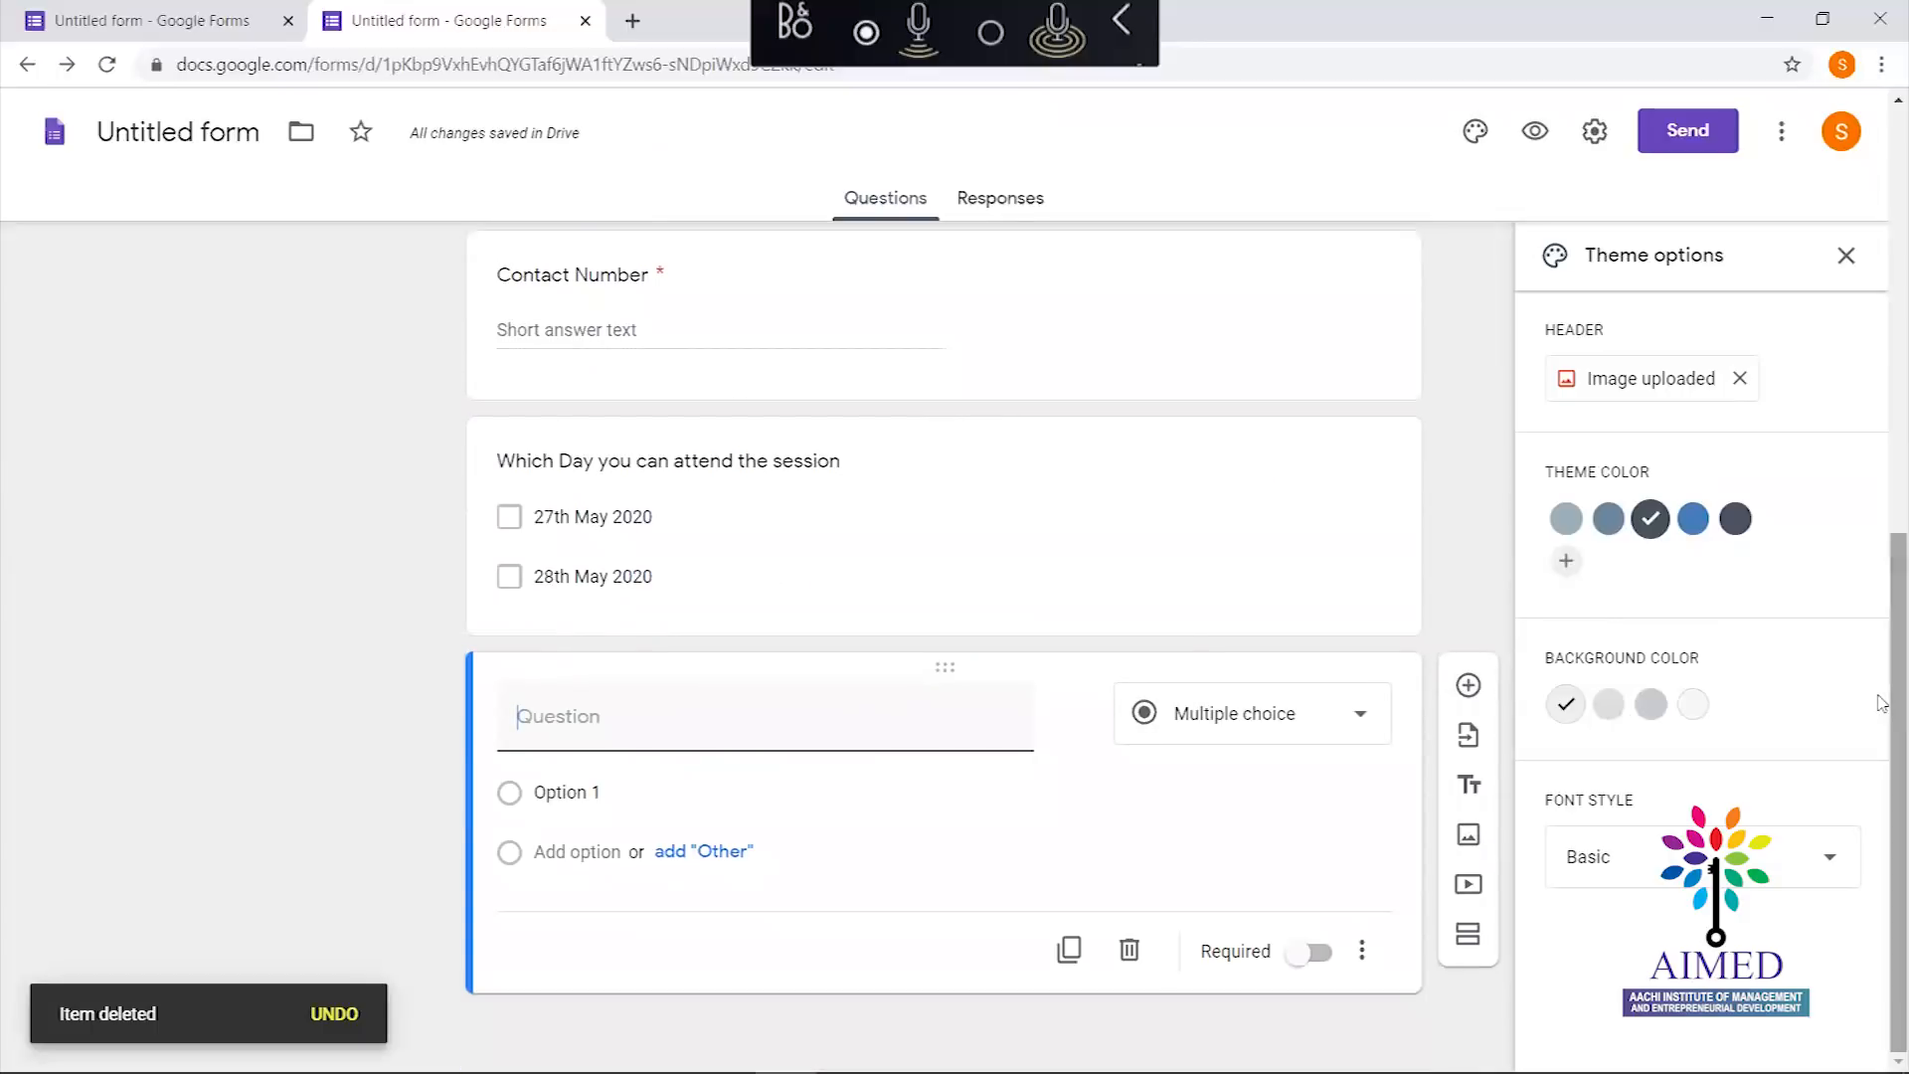
{"action": "type", "text": "Gender"}
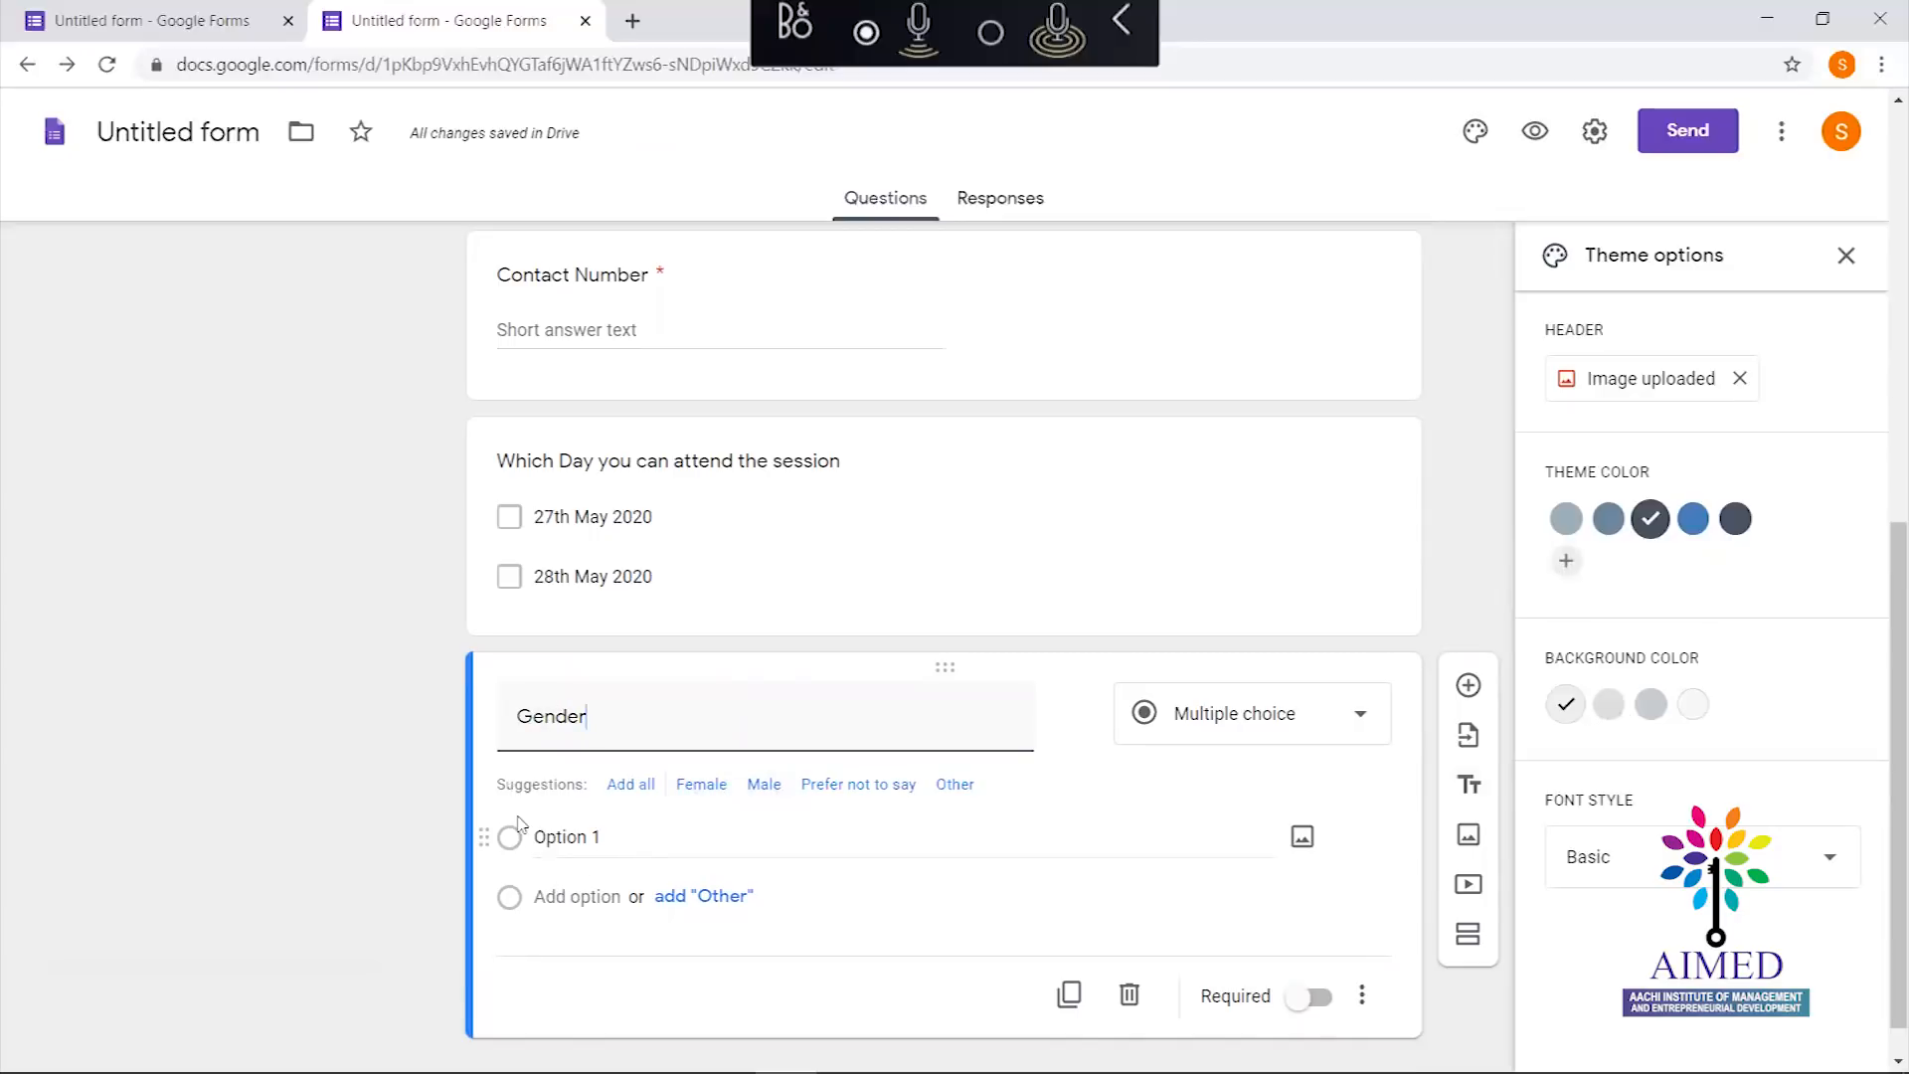
{"action": "left_click", "coordinate": [589, 825]}
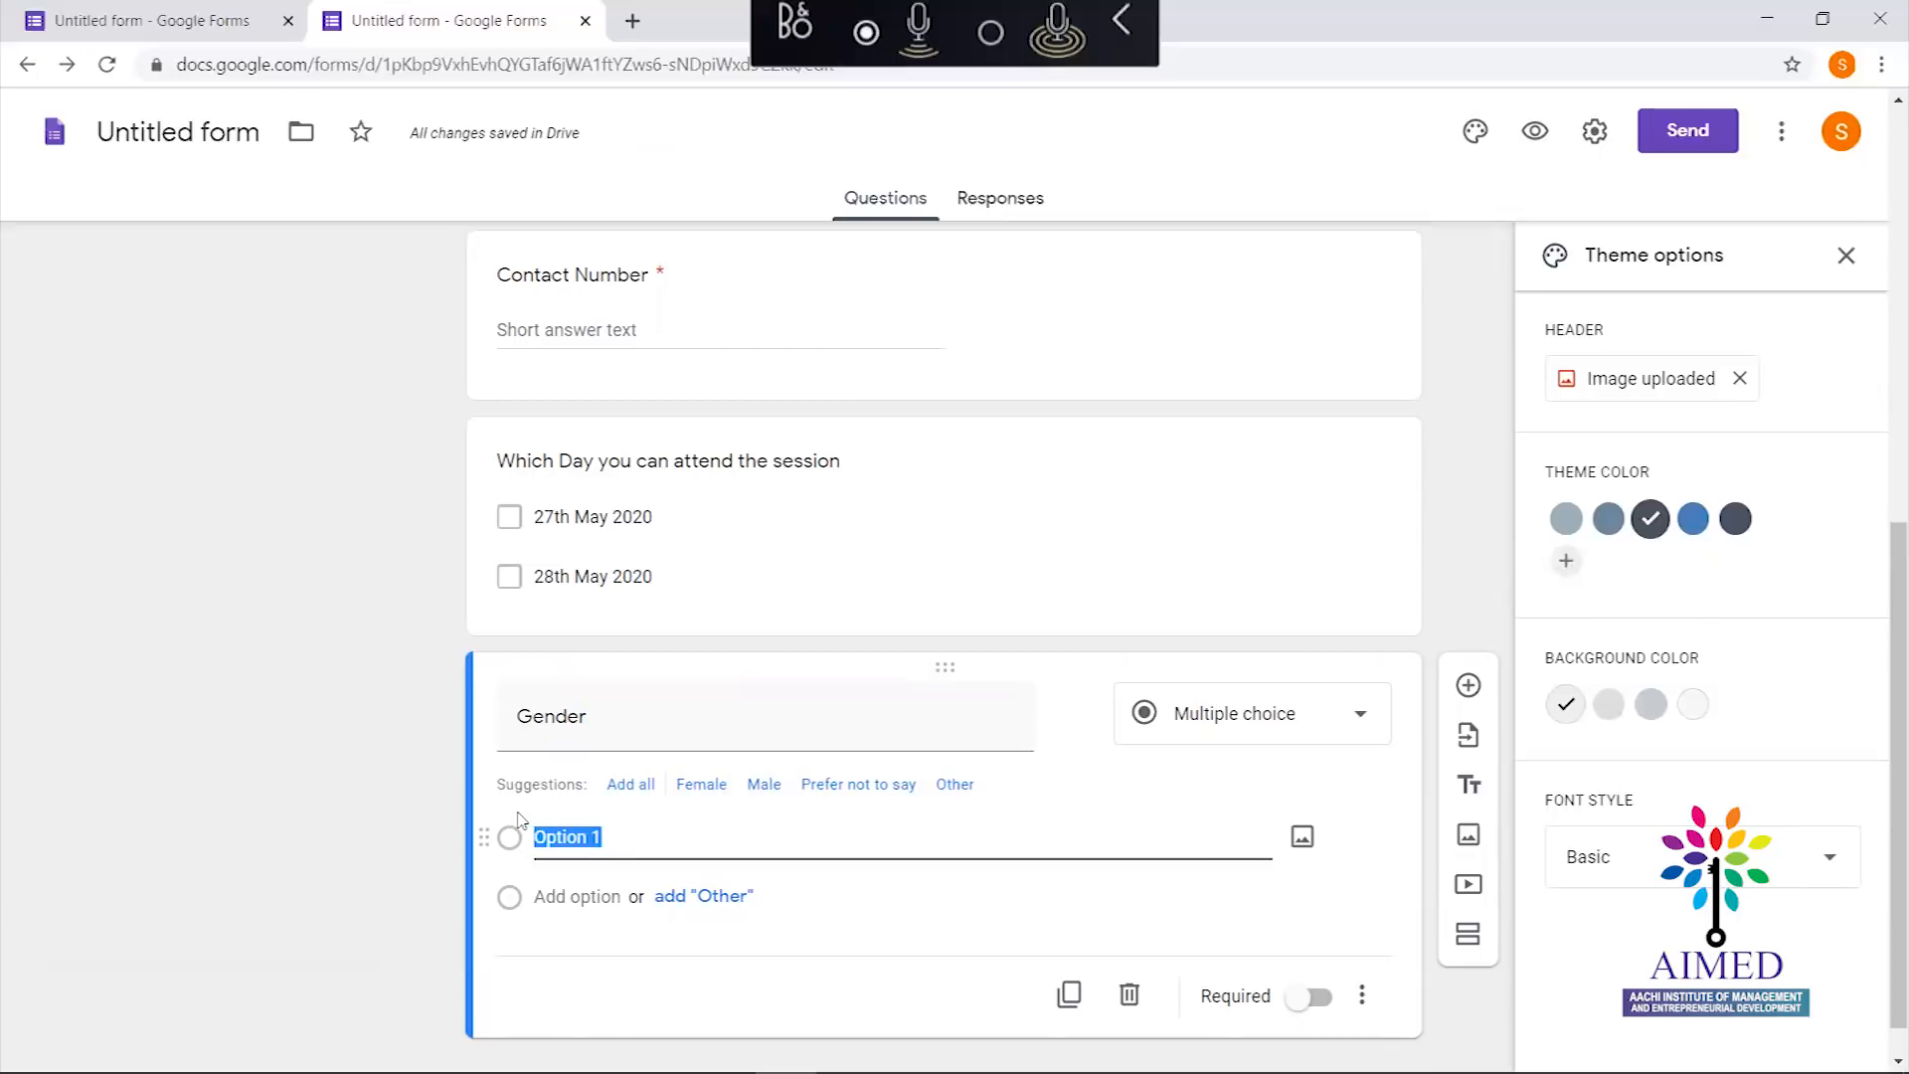
{"action": "type", "text": "Female"}
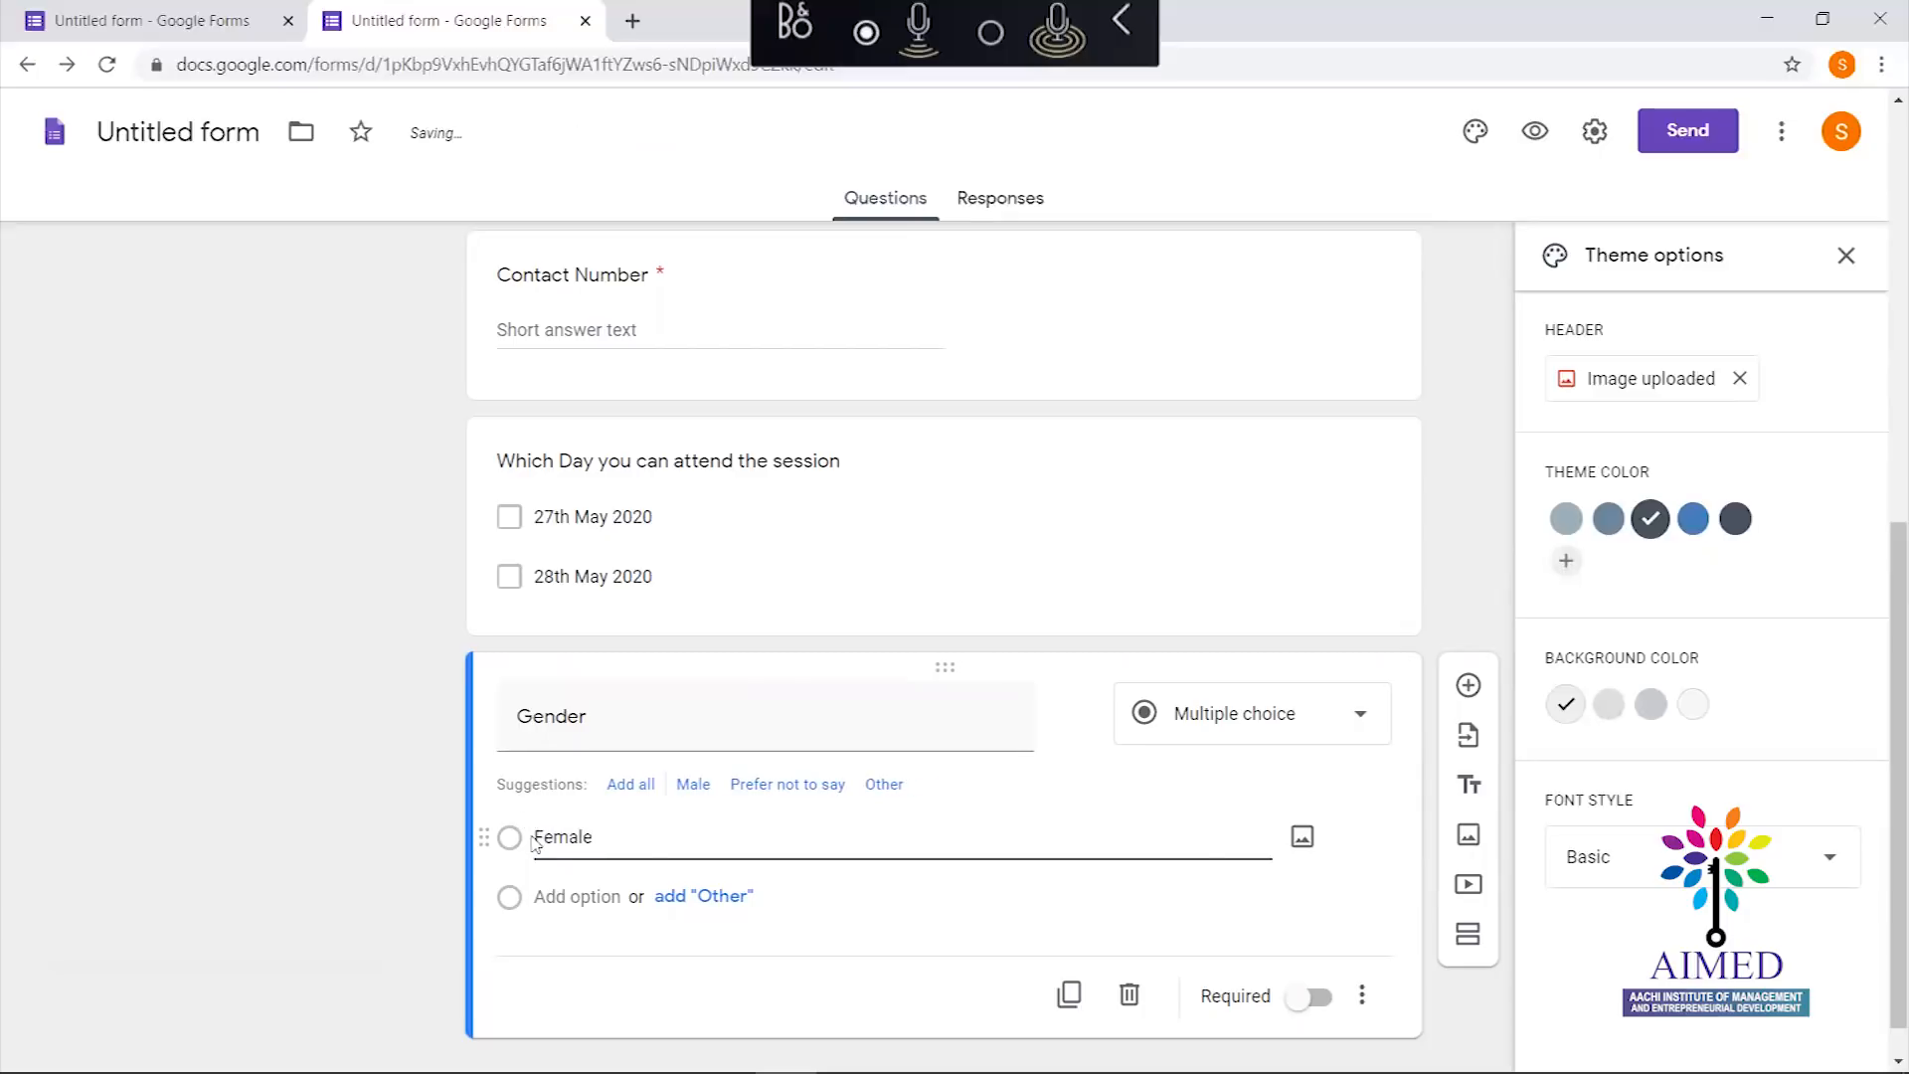
{"action": "left_click", "coordinate": [566, 894]}
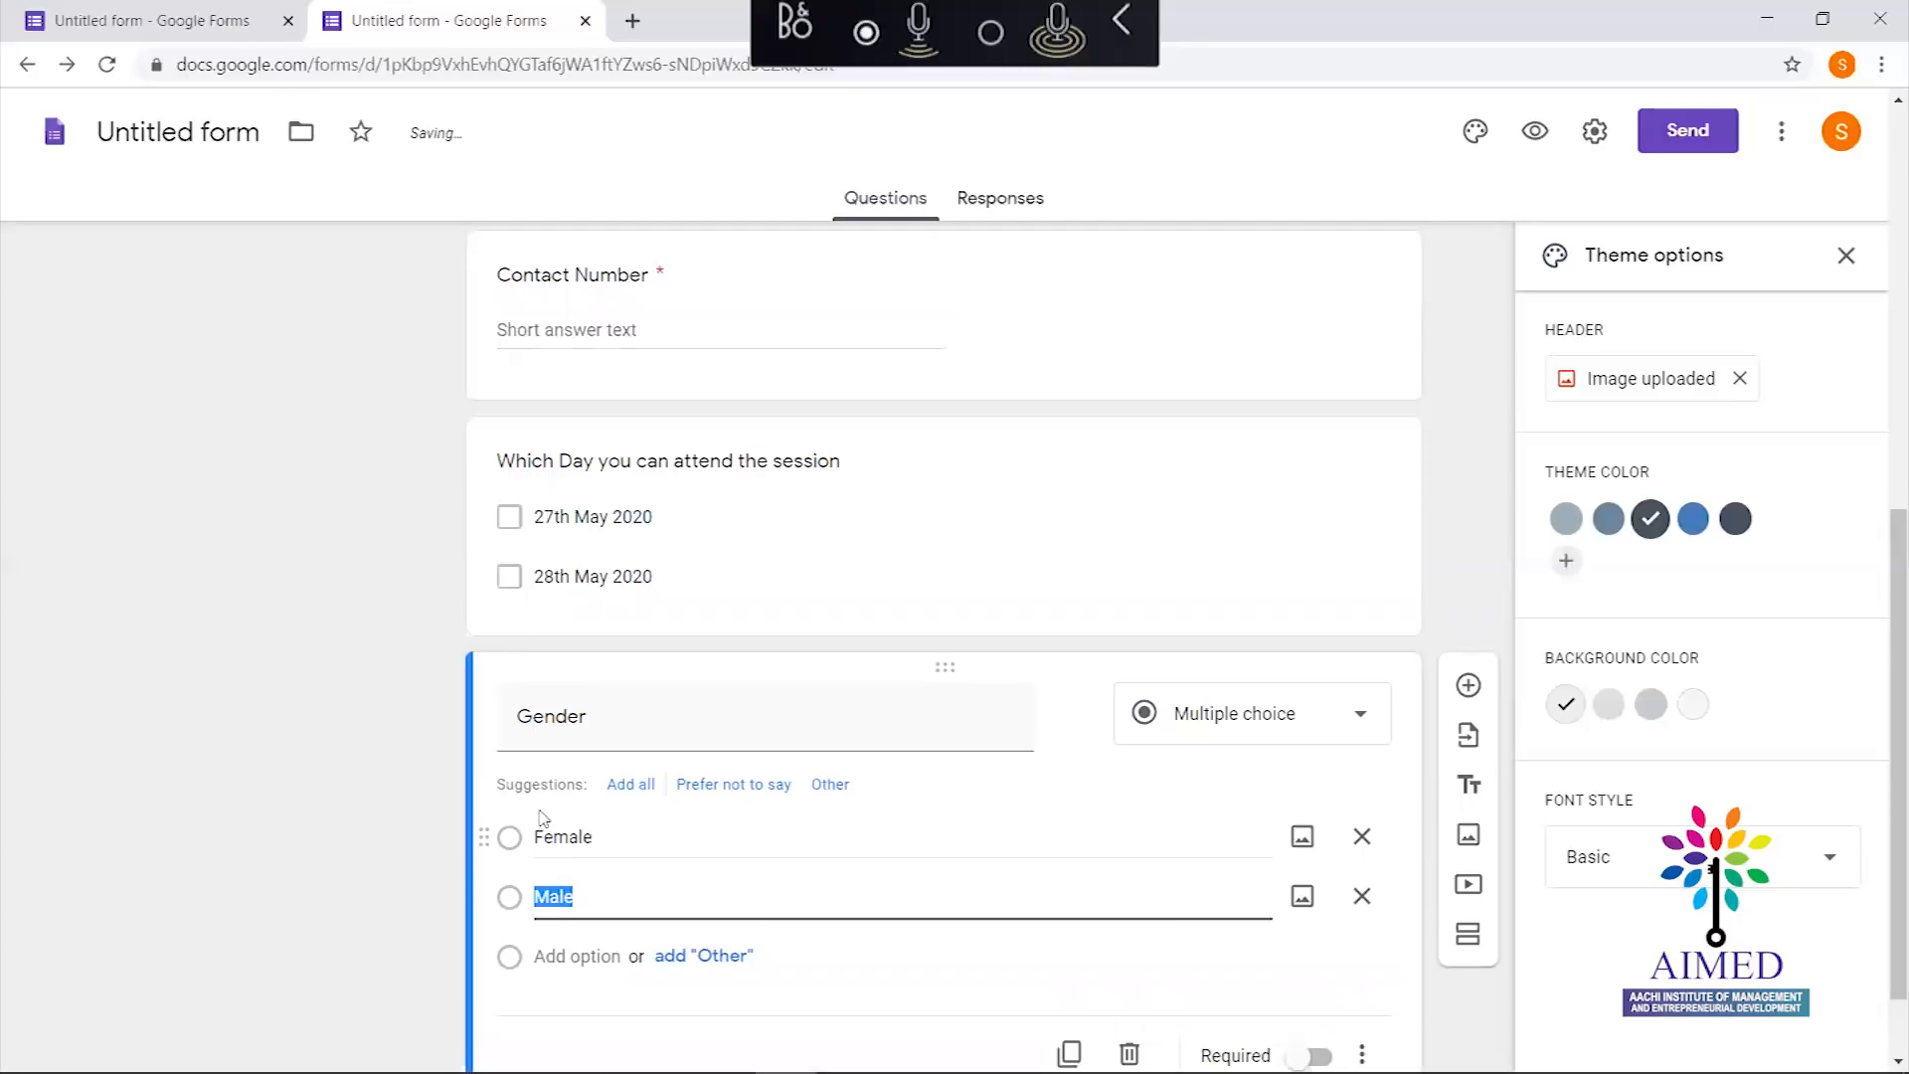
{"action": "left_click", "coordinate": [336, 793]}
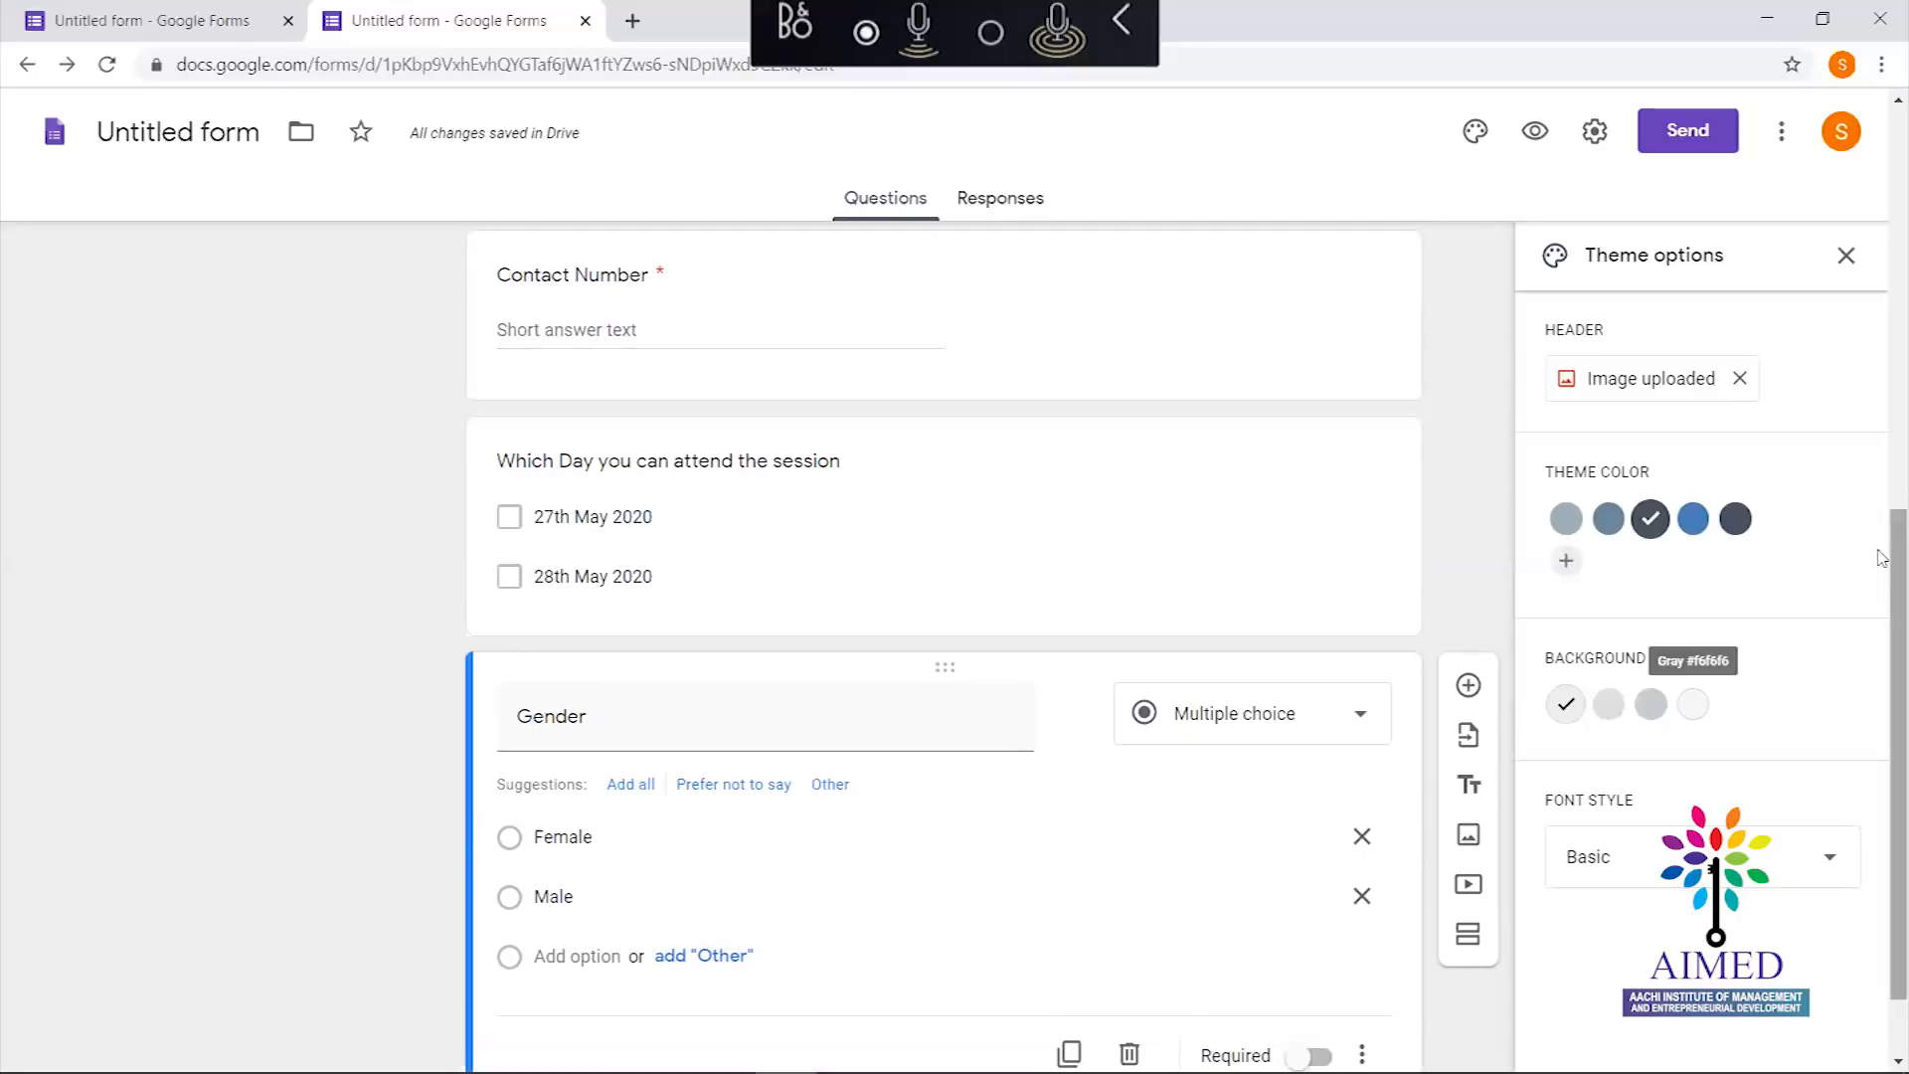
{"action": "scroll", "coordinate": [1882, 558], "scroll_direction": "down", "scroll_amount": 1}
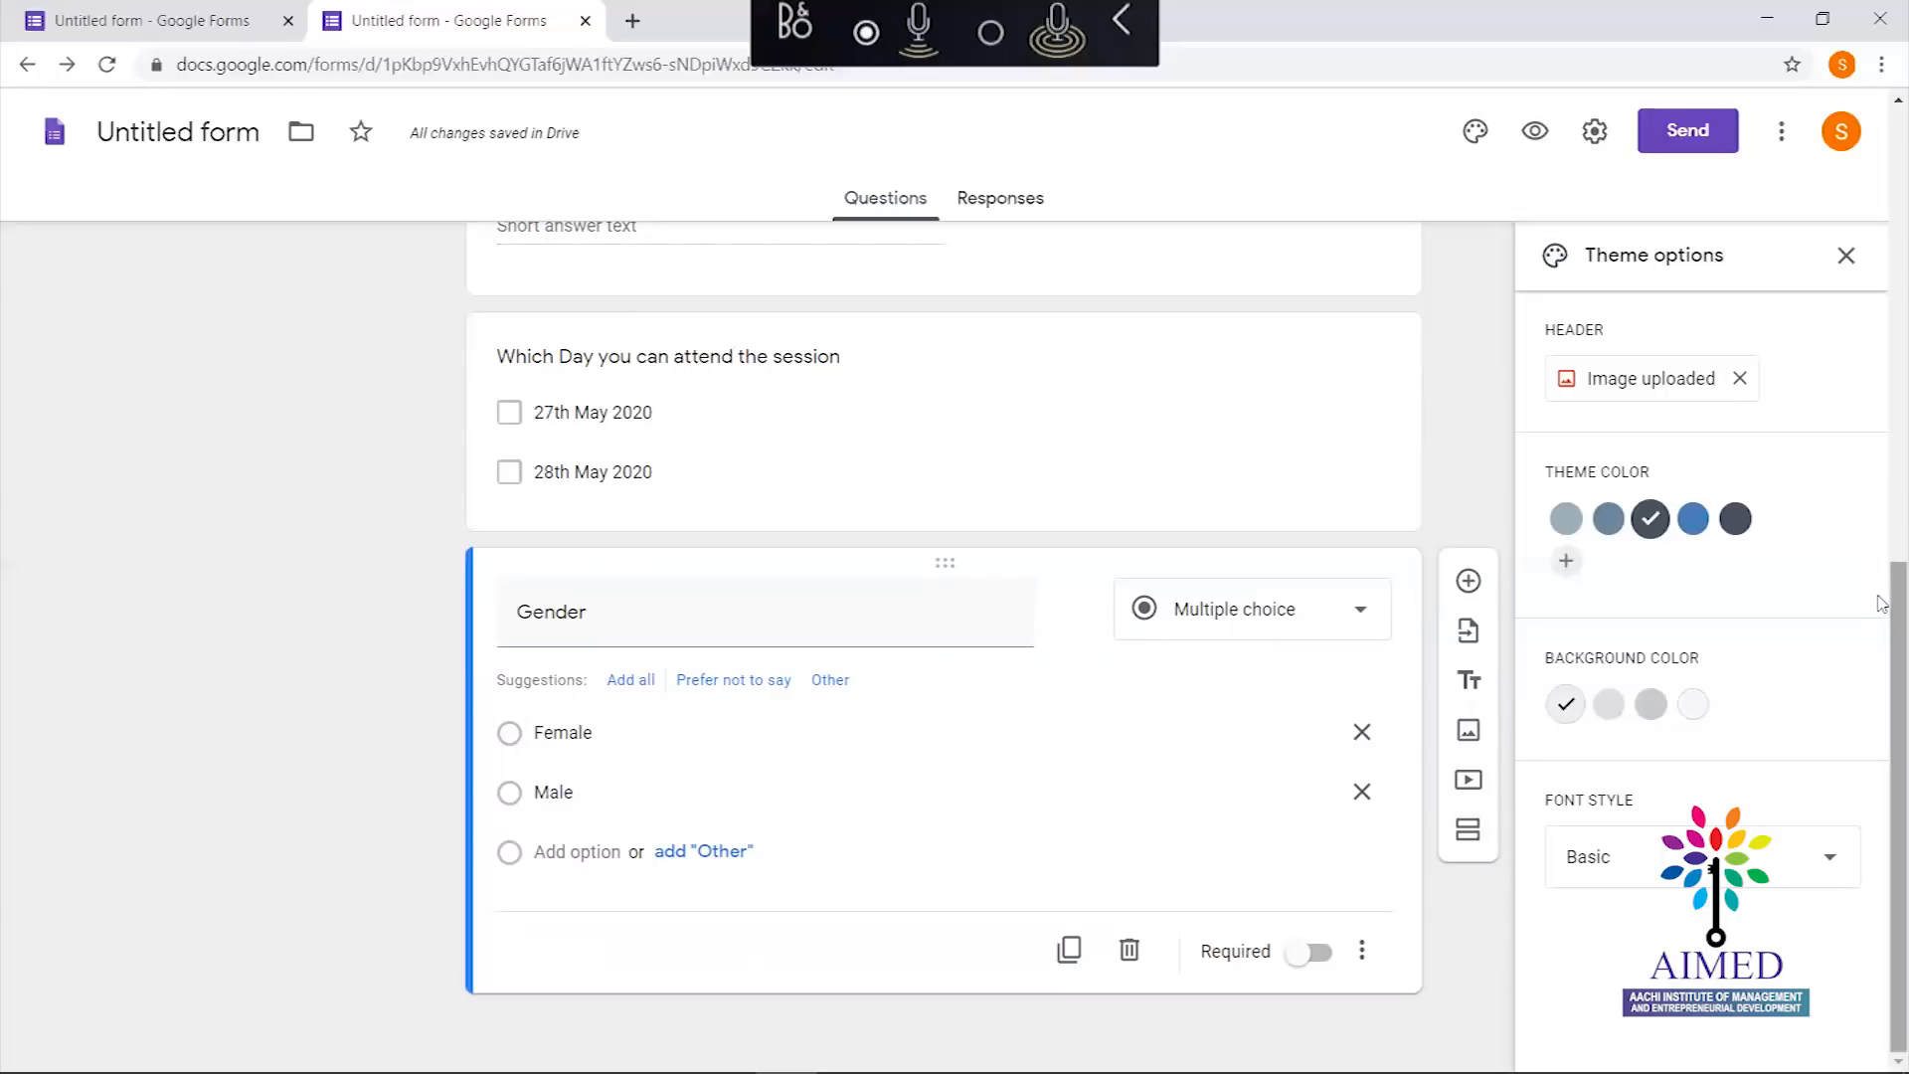
Add a question titled 'Please upload your Passport Size photo' and open its type list
{"action": "left_click", "coordinate": [1470, 581]}
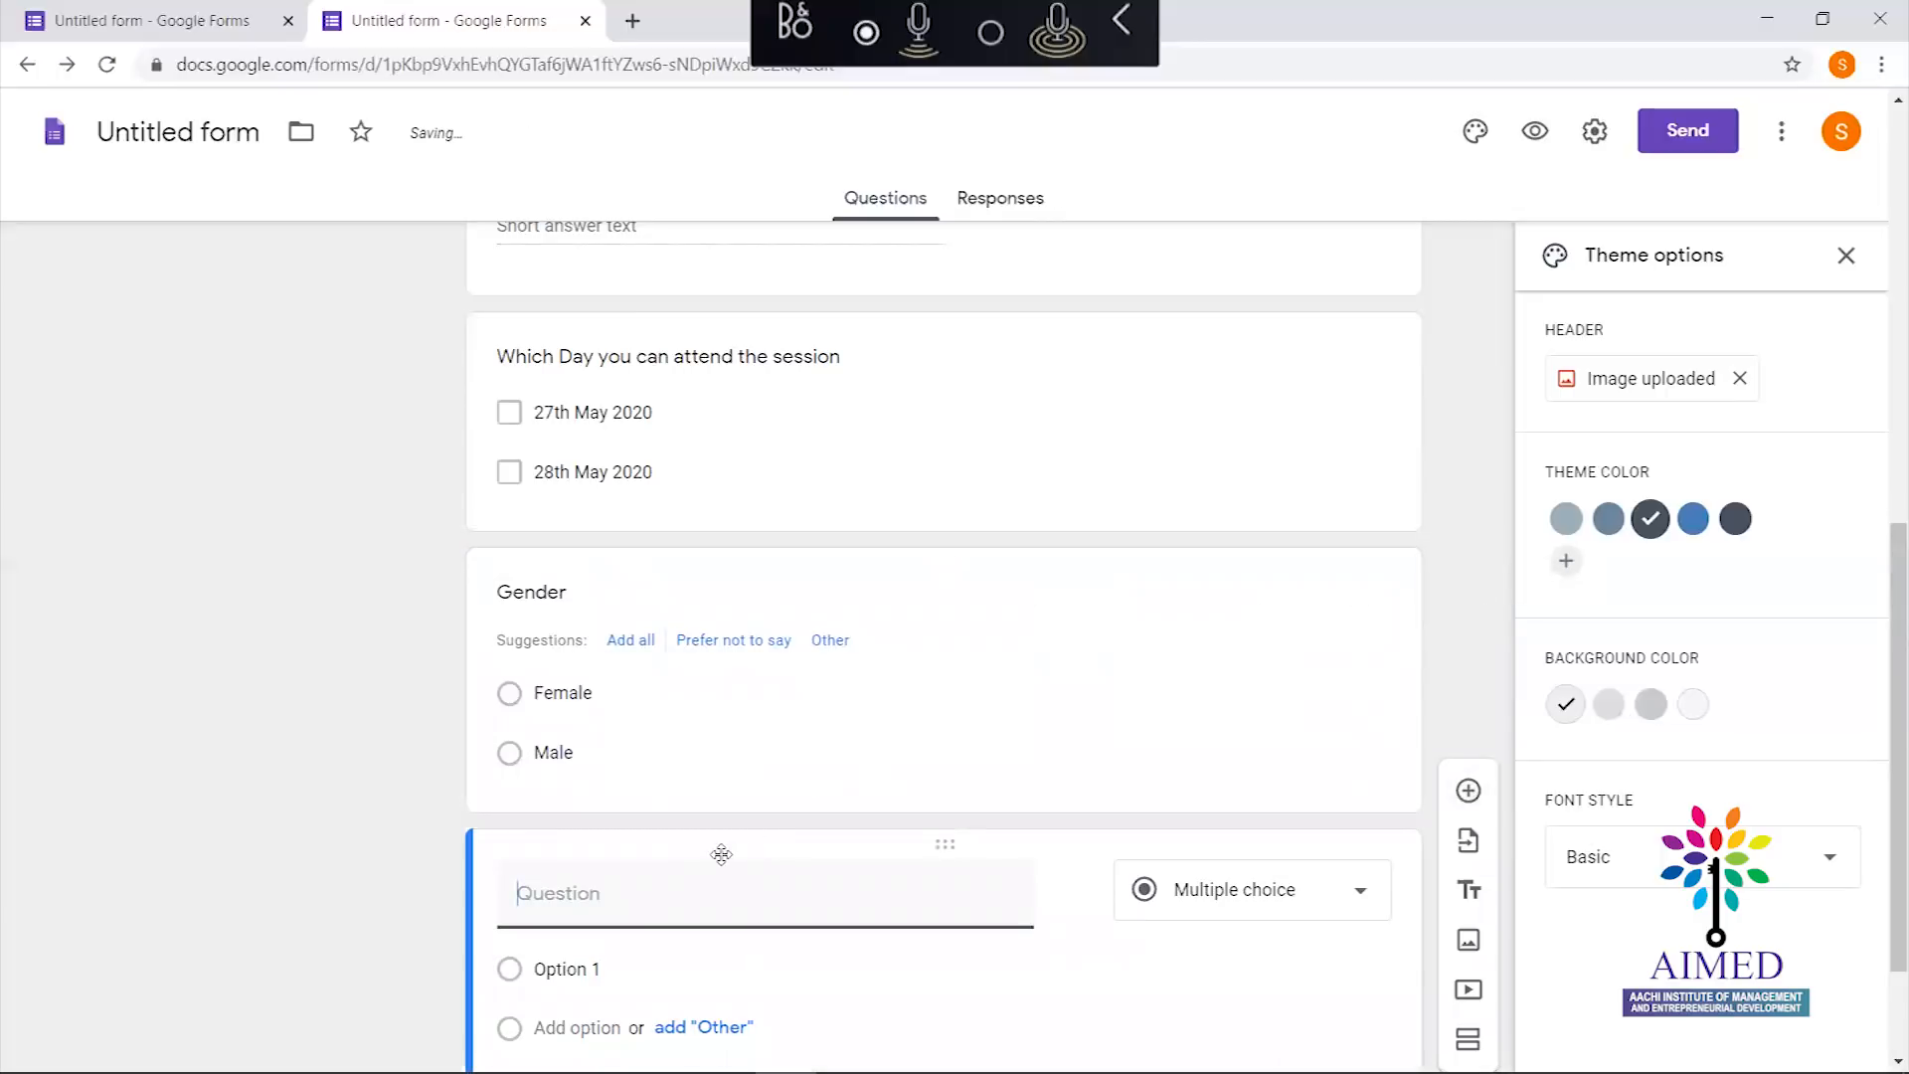
{"action": "type", "text": "Please upd"}
{"action": "type", "text": "oad your"}
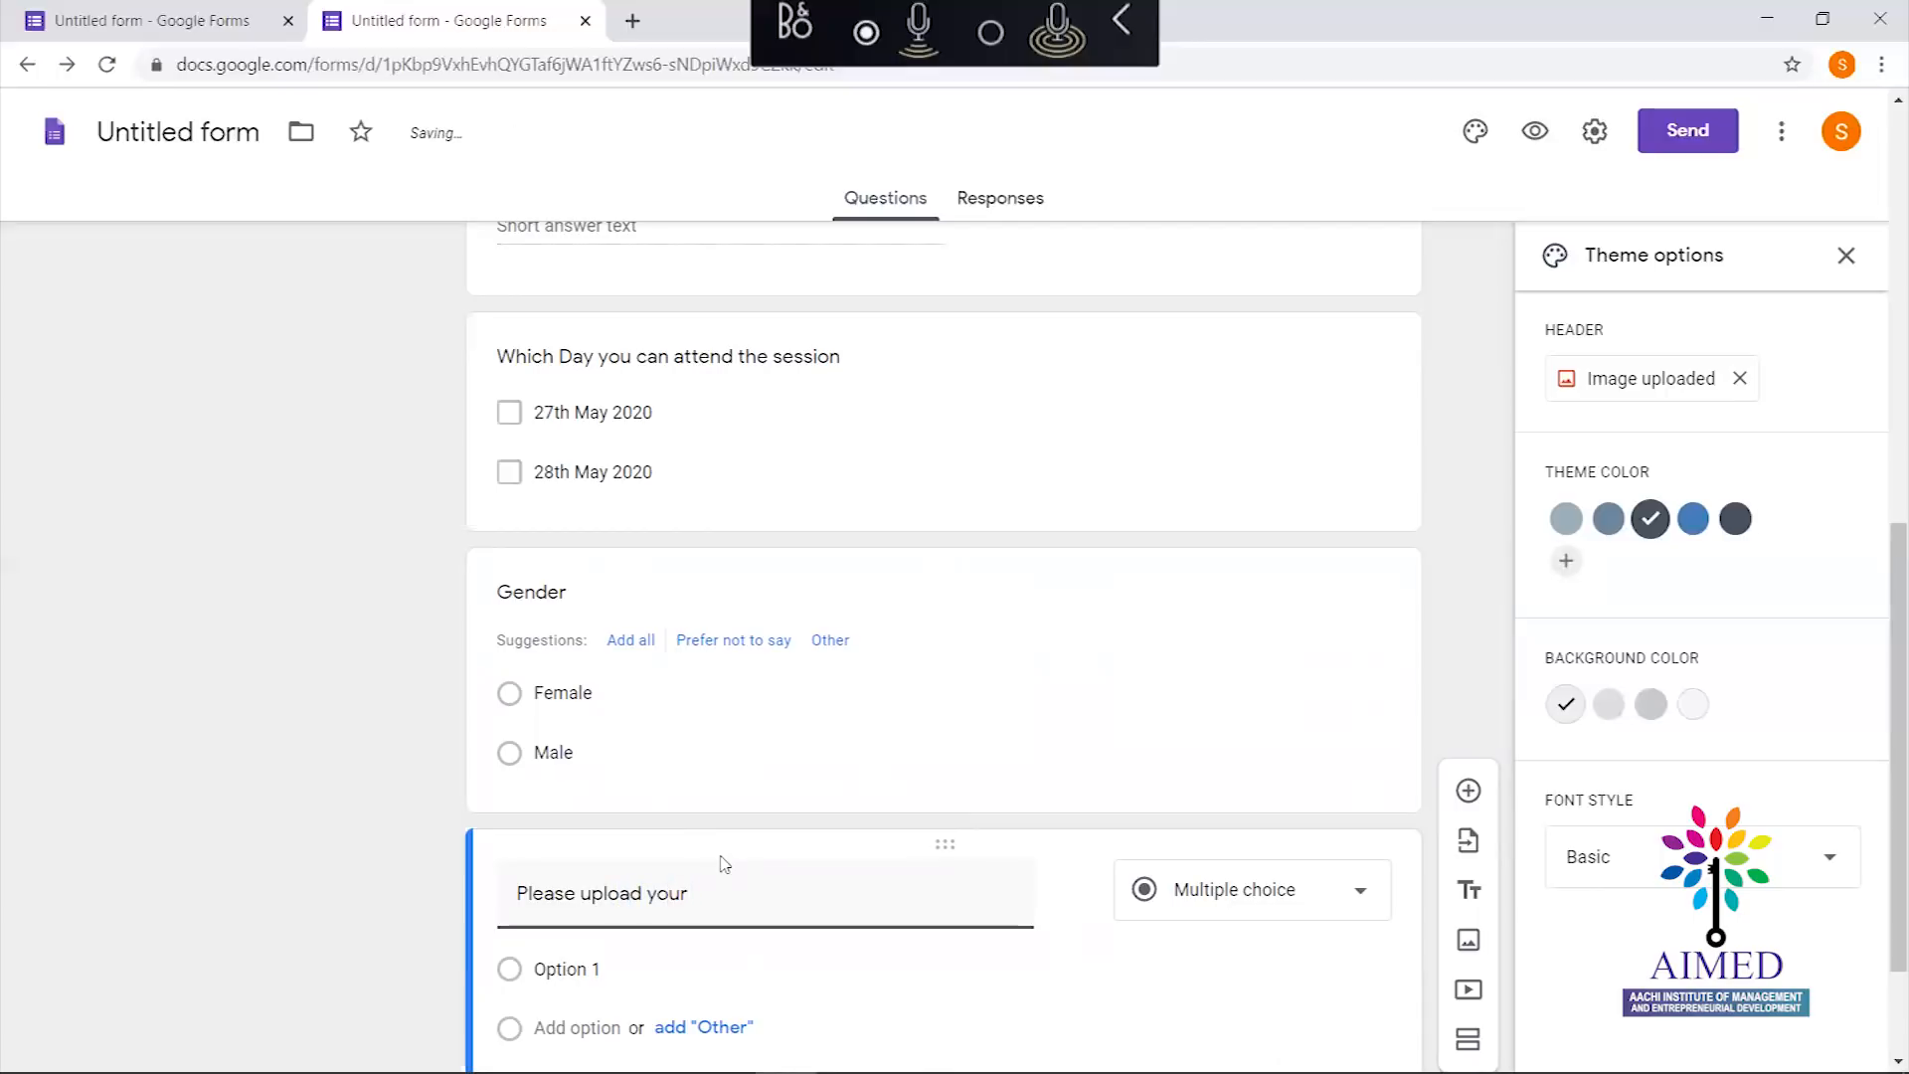
{"action": "type", "text": " Passport Size photo"}
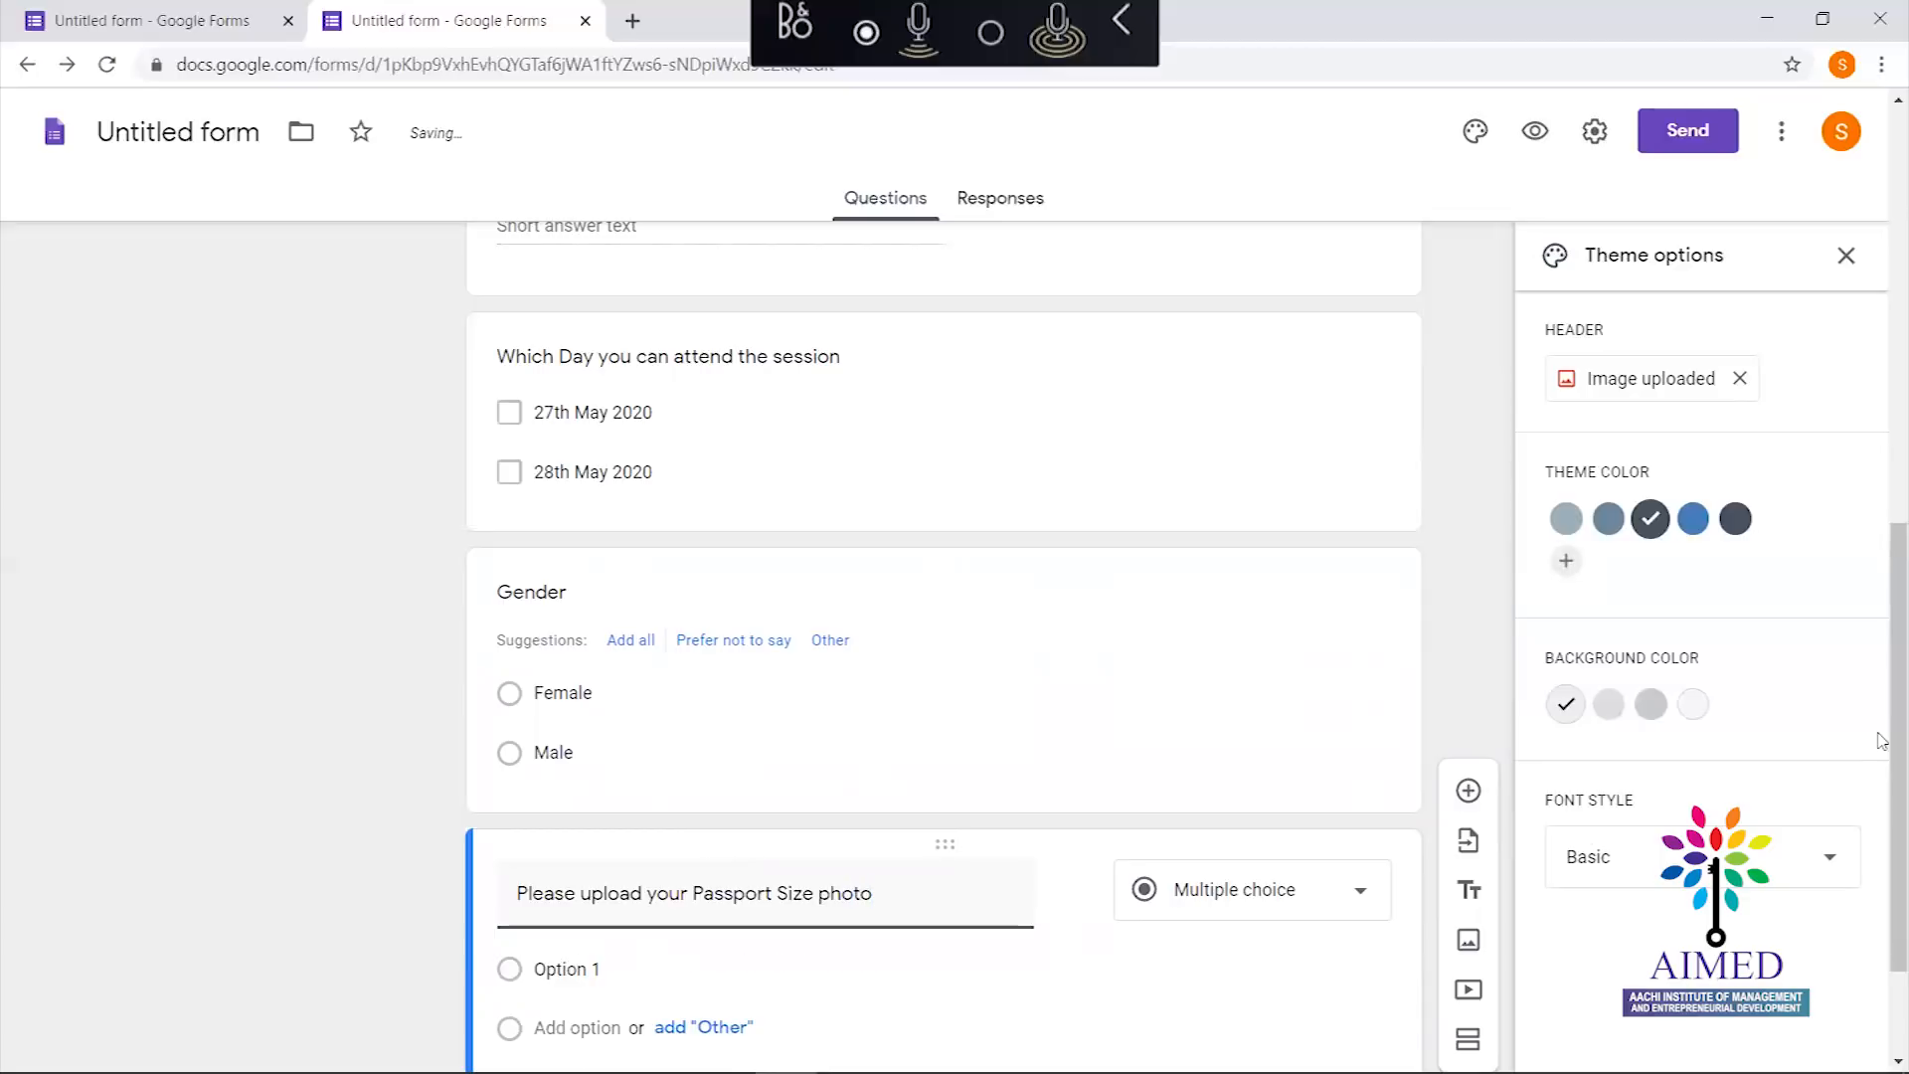
{"action": "scroll", "coordinate": [1384, 861], "scroll_direction": "down", "scroll_amount": 2}
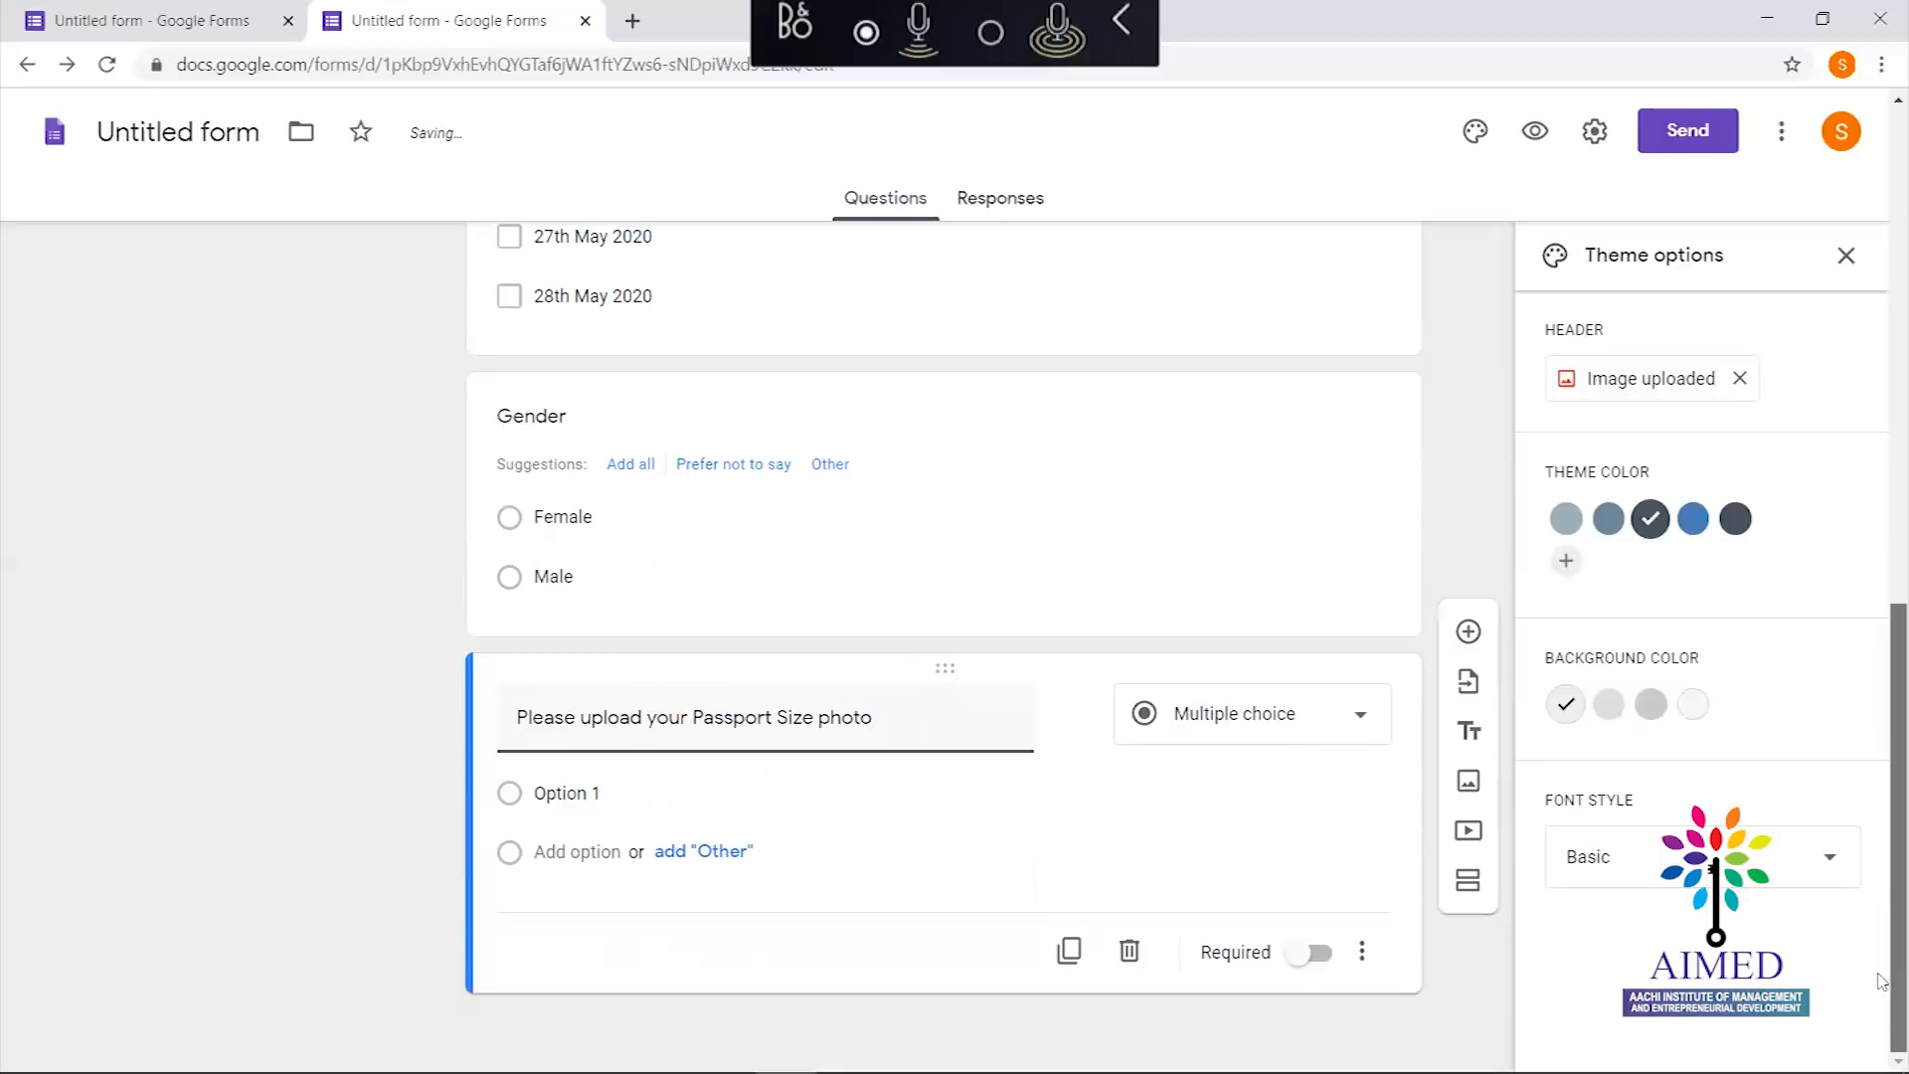
{"action": "left_click", "coordinate": [1261, 733]}
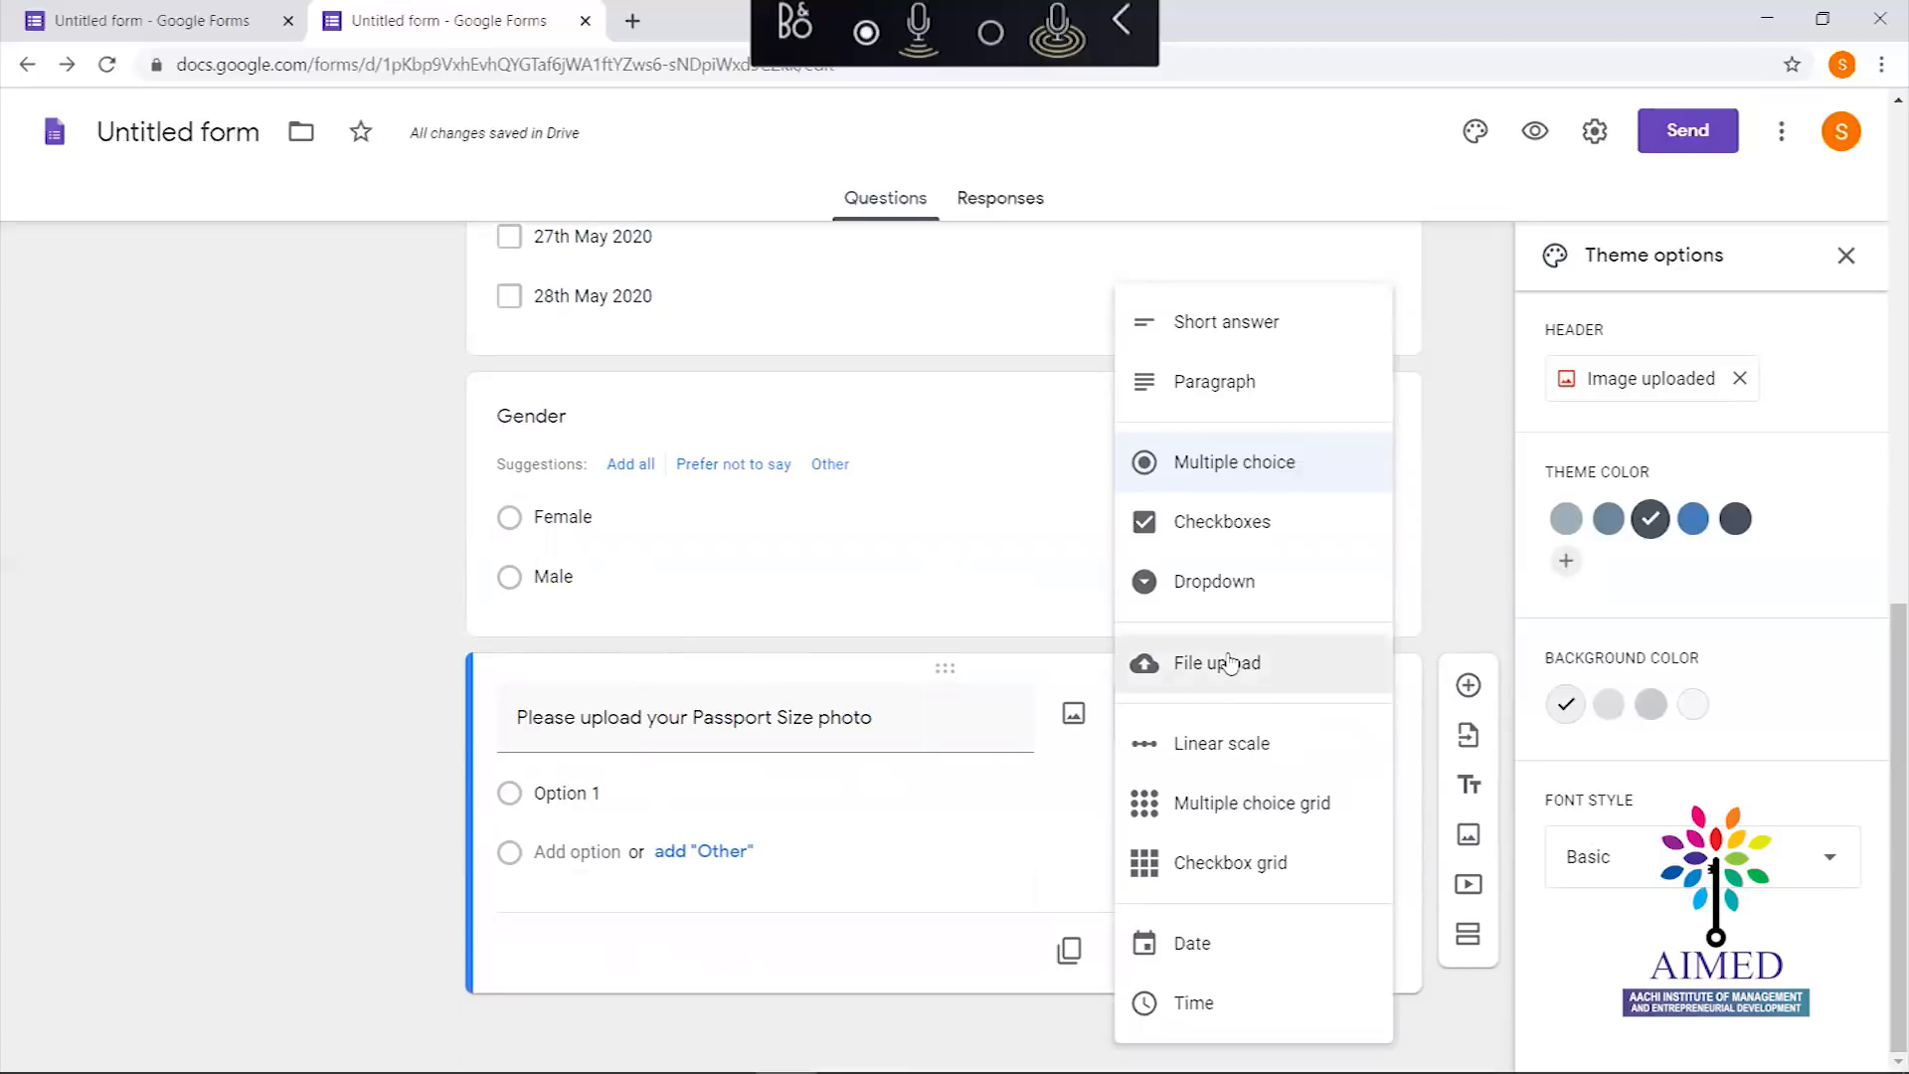
Switch the passport photo question to File upload and accept the Drive upload notice
{"action": "left_click", "coordinate": [1228, 663]}
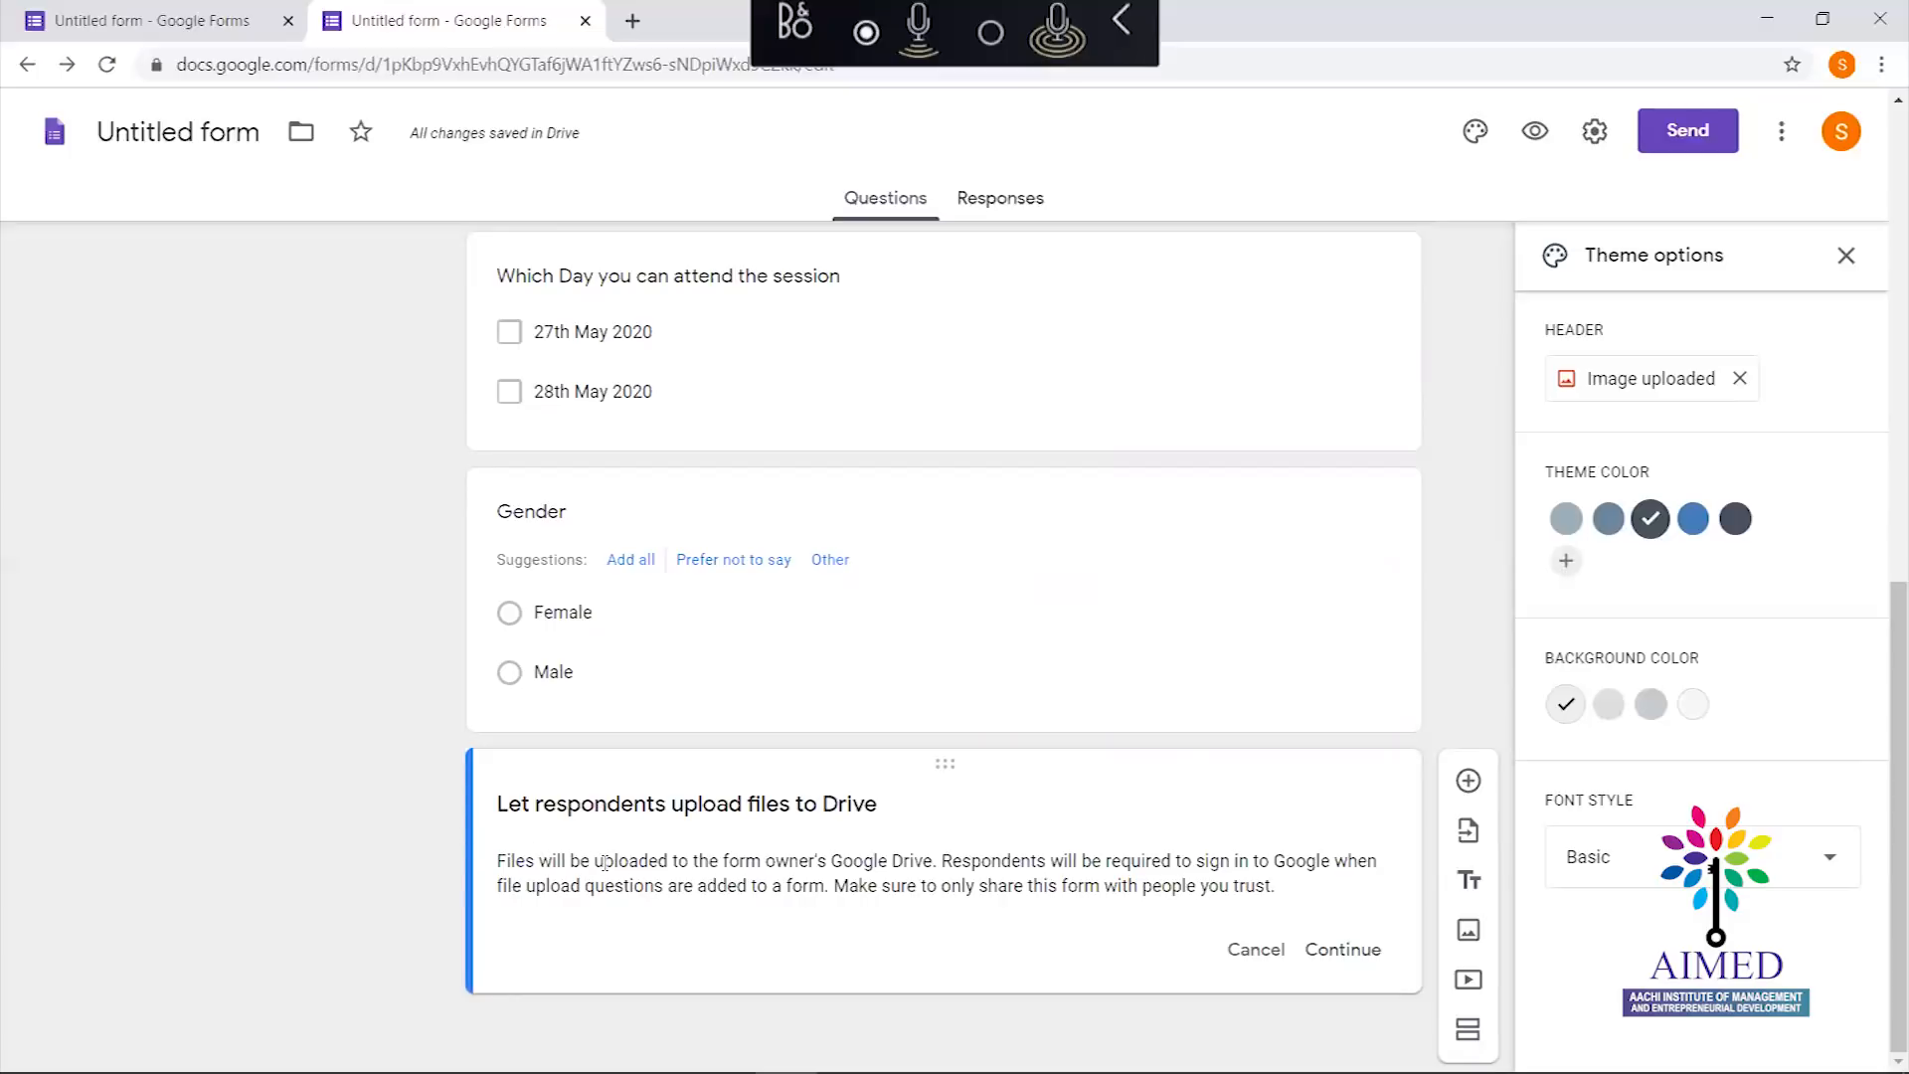
{"action": "left_click_drag", "start_coordinate": [604, 860], "coordinate": [831, 907]}
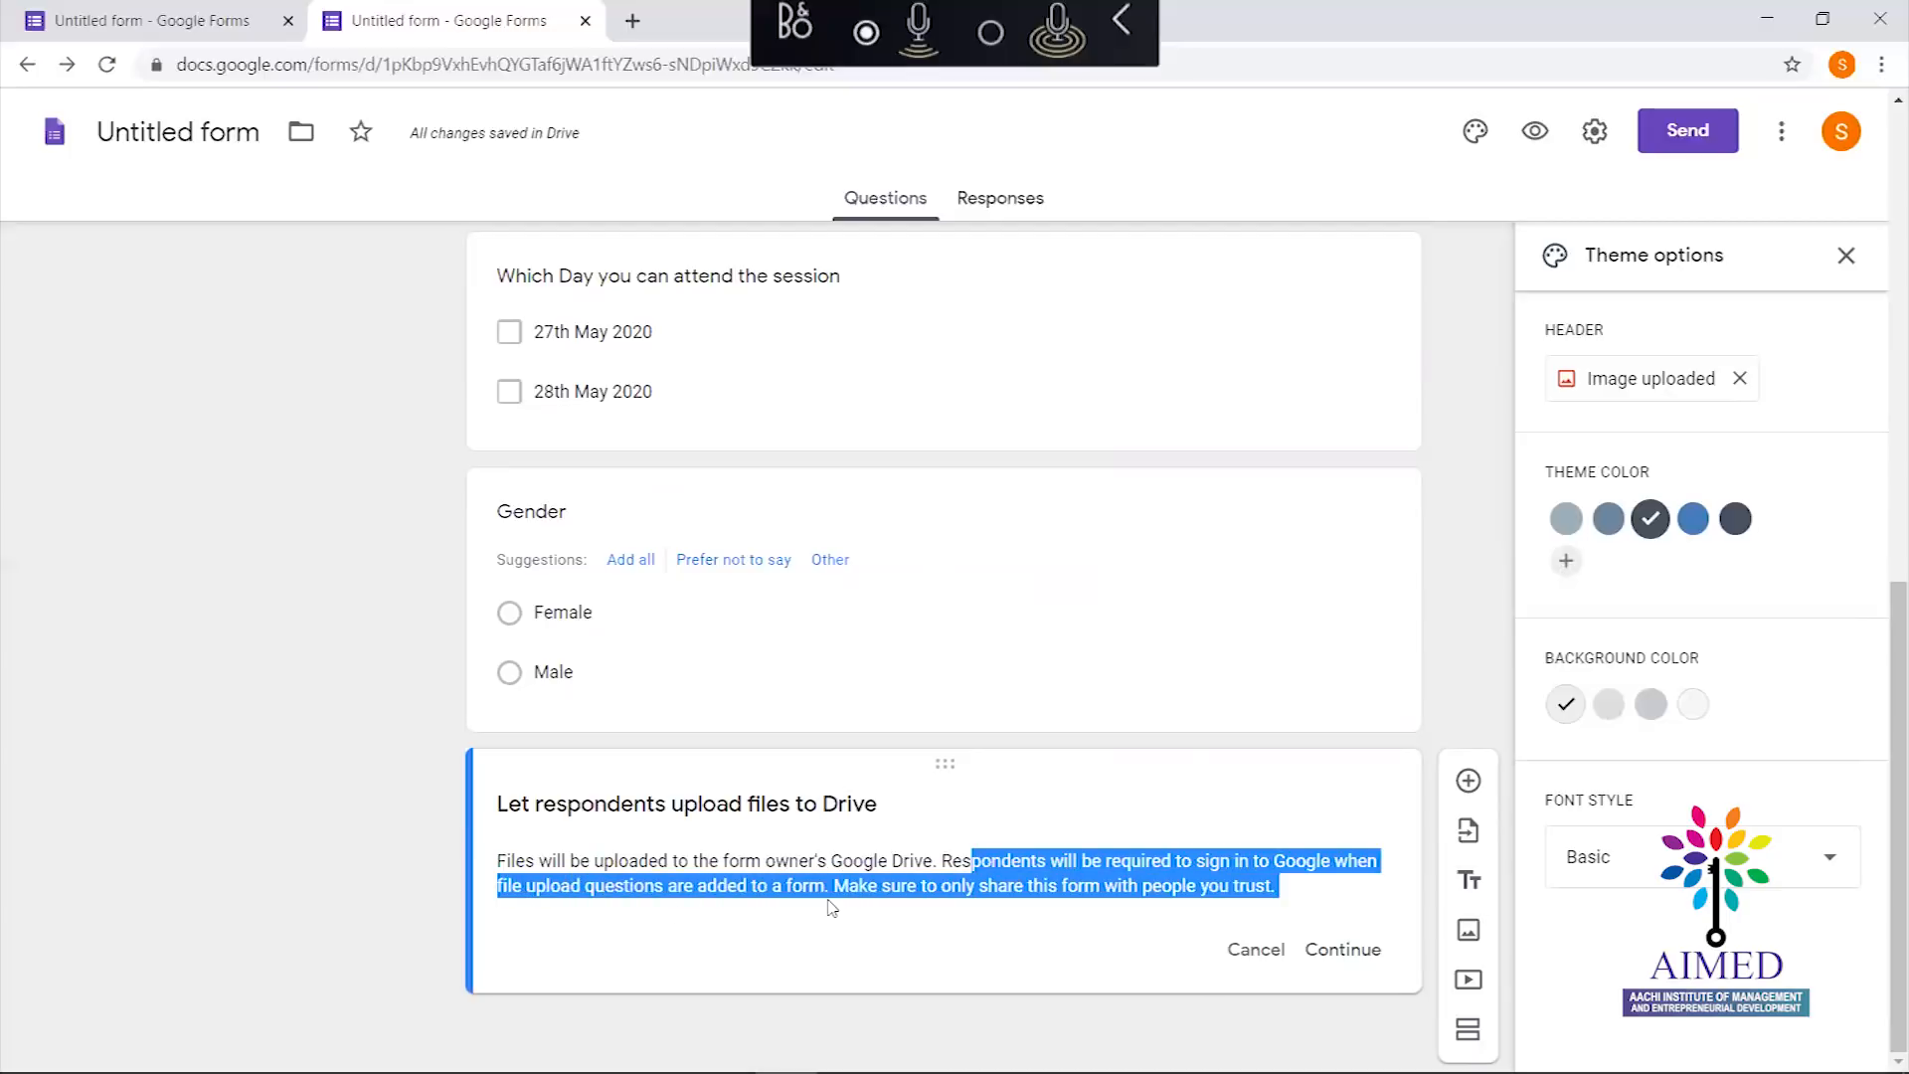
{"action": "left_click", "coordinate": [786, 853]}
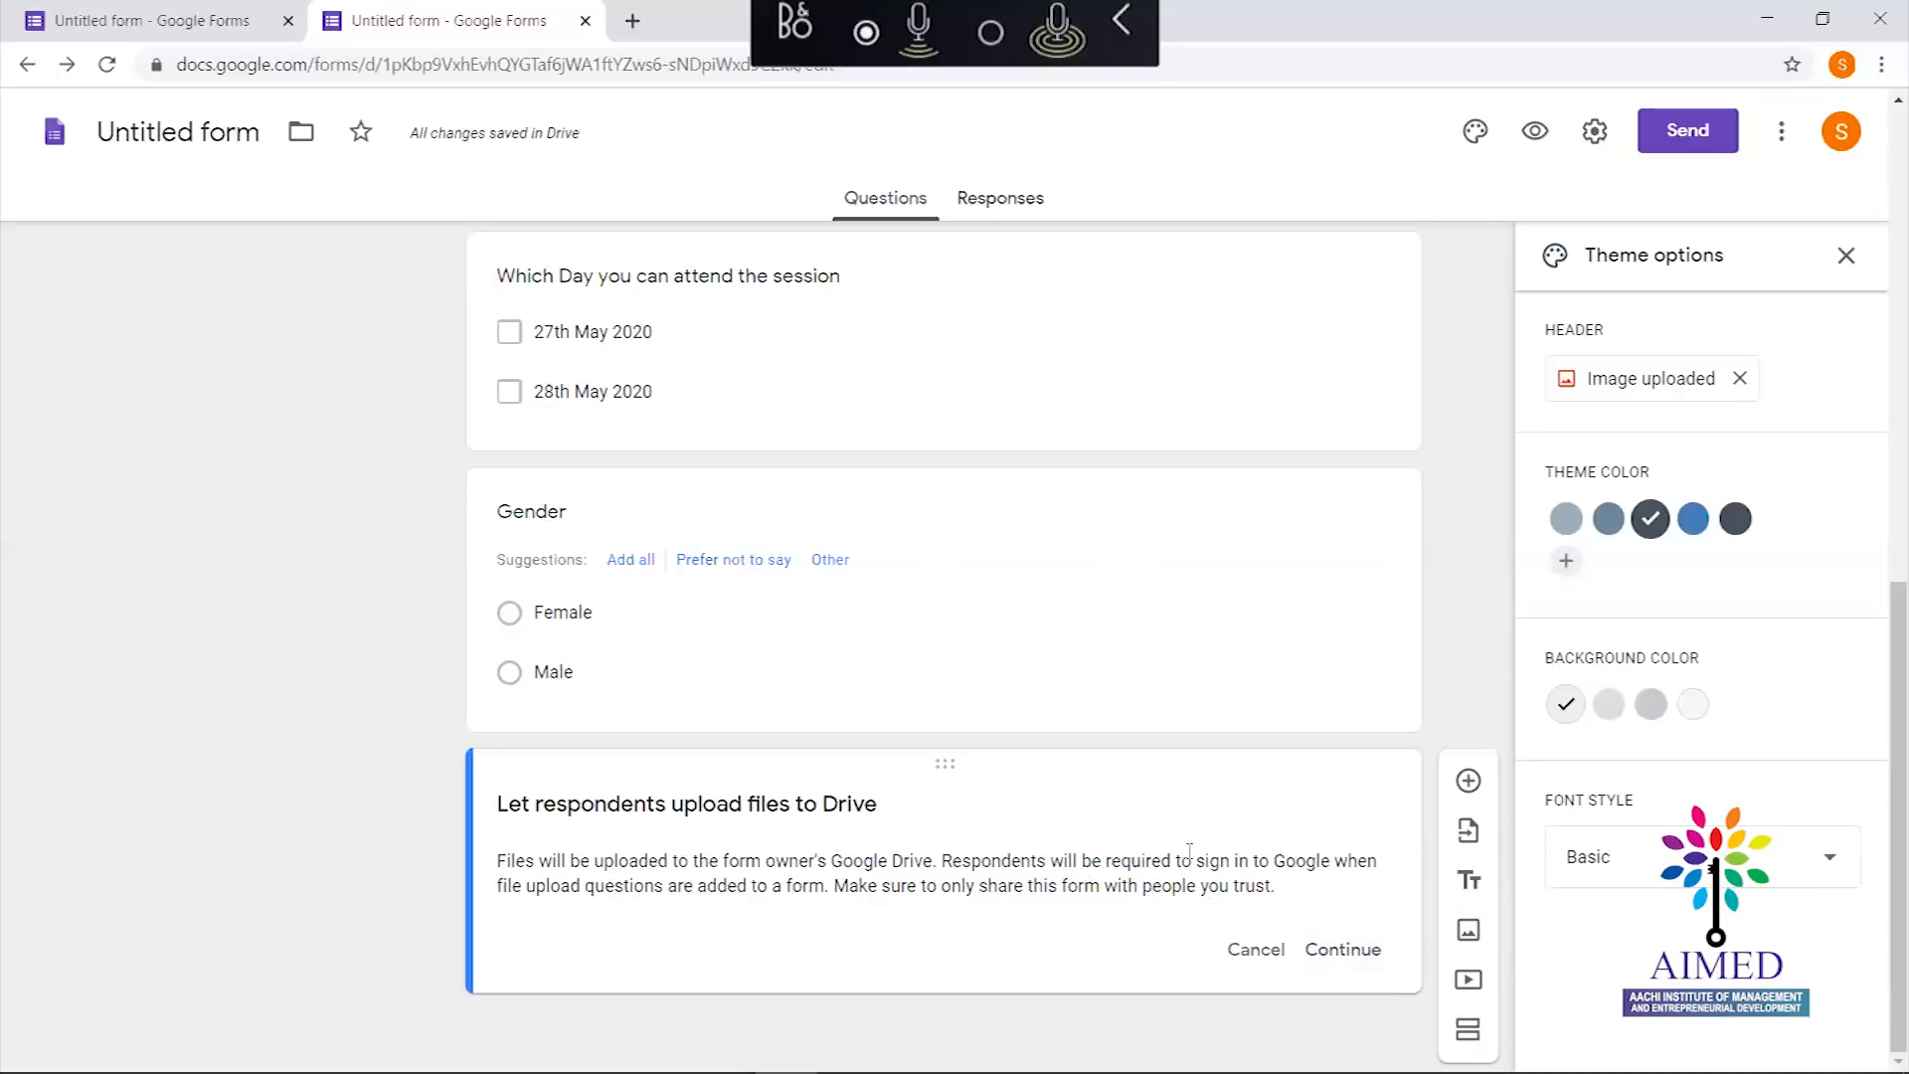
{"action": "left_click", "coordinate": [1352, 952]}
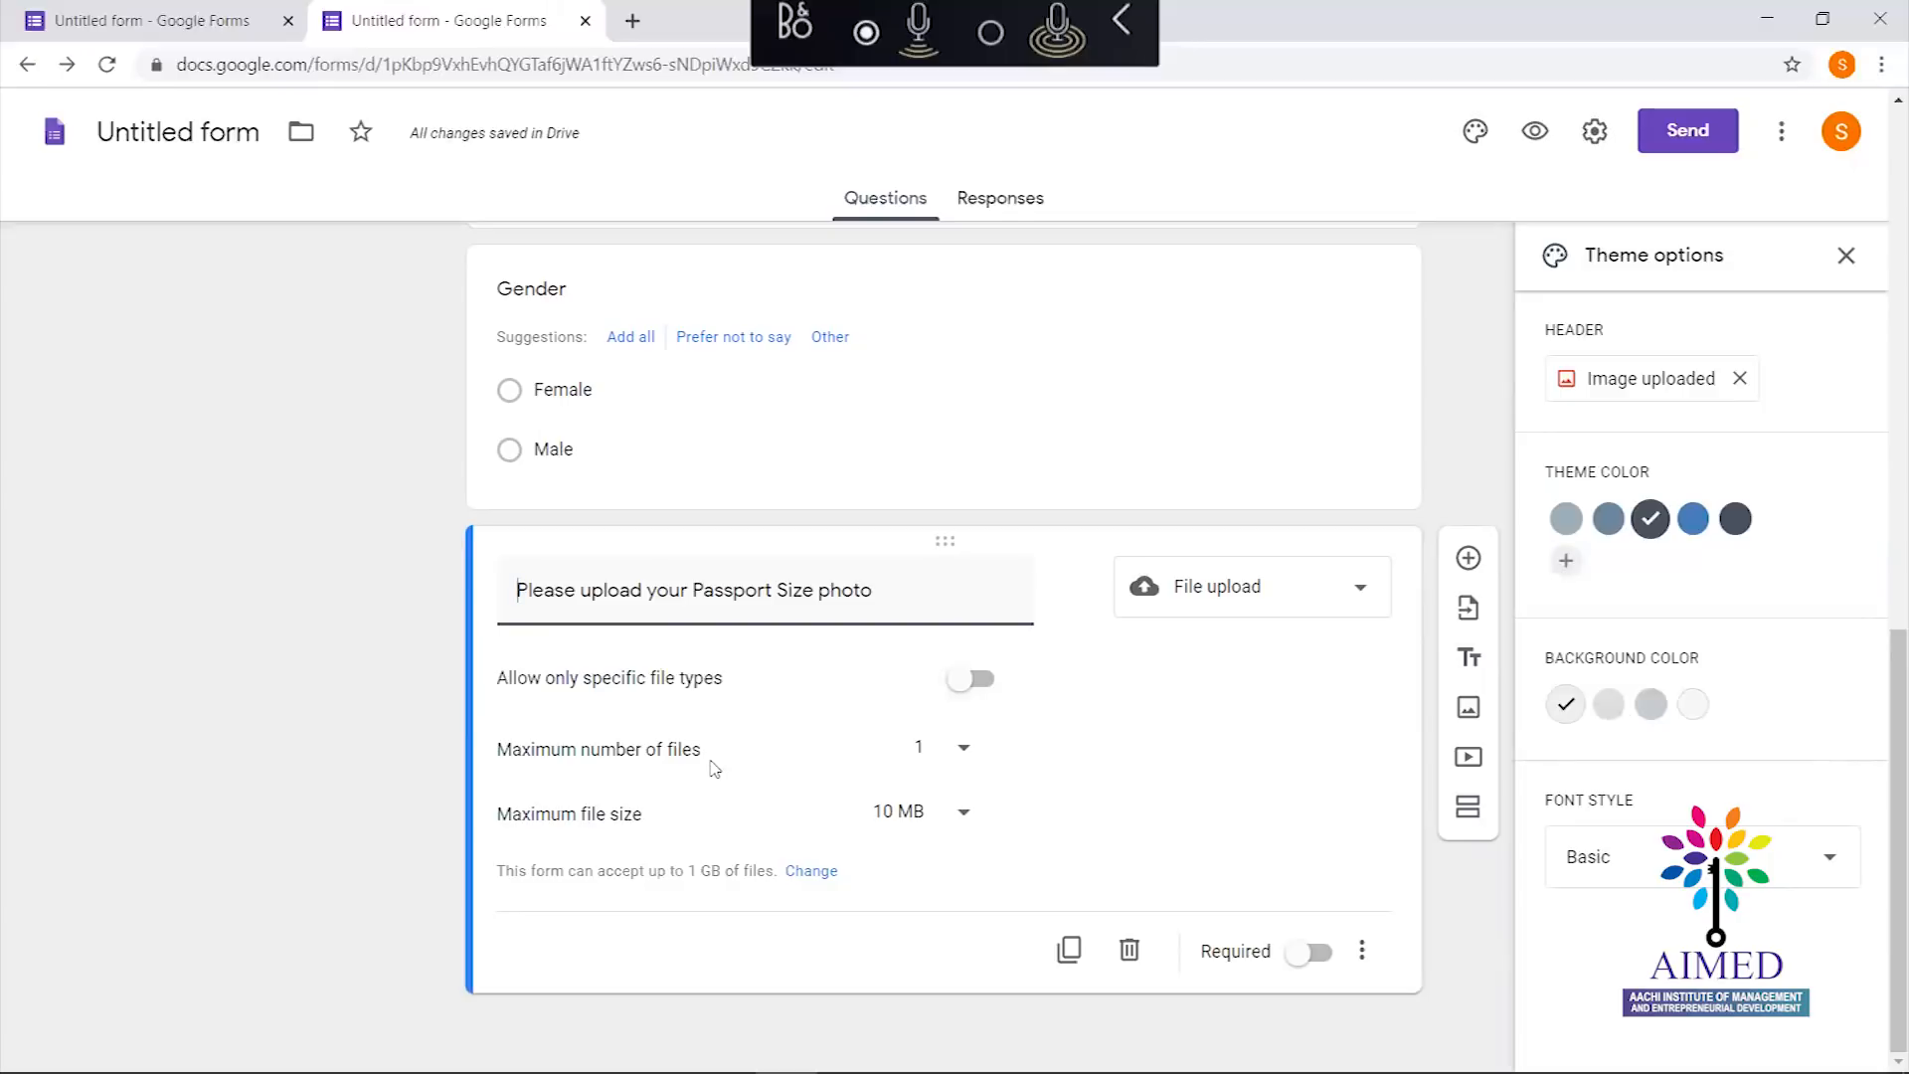
Limit the photo upload to Image files only, maximum 1 file of 10 MB
{"action": "left_click", "coordinate": [961, 751]}
{"action": "left_click", "coordinate": [1150, 788]}
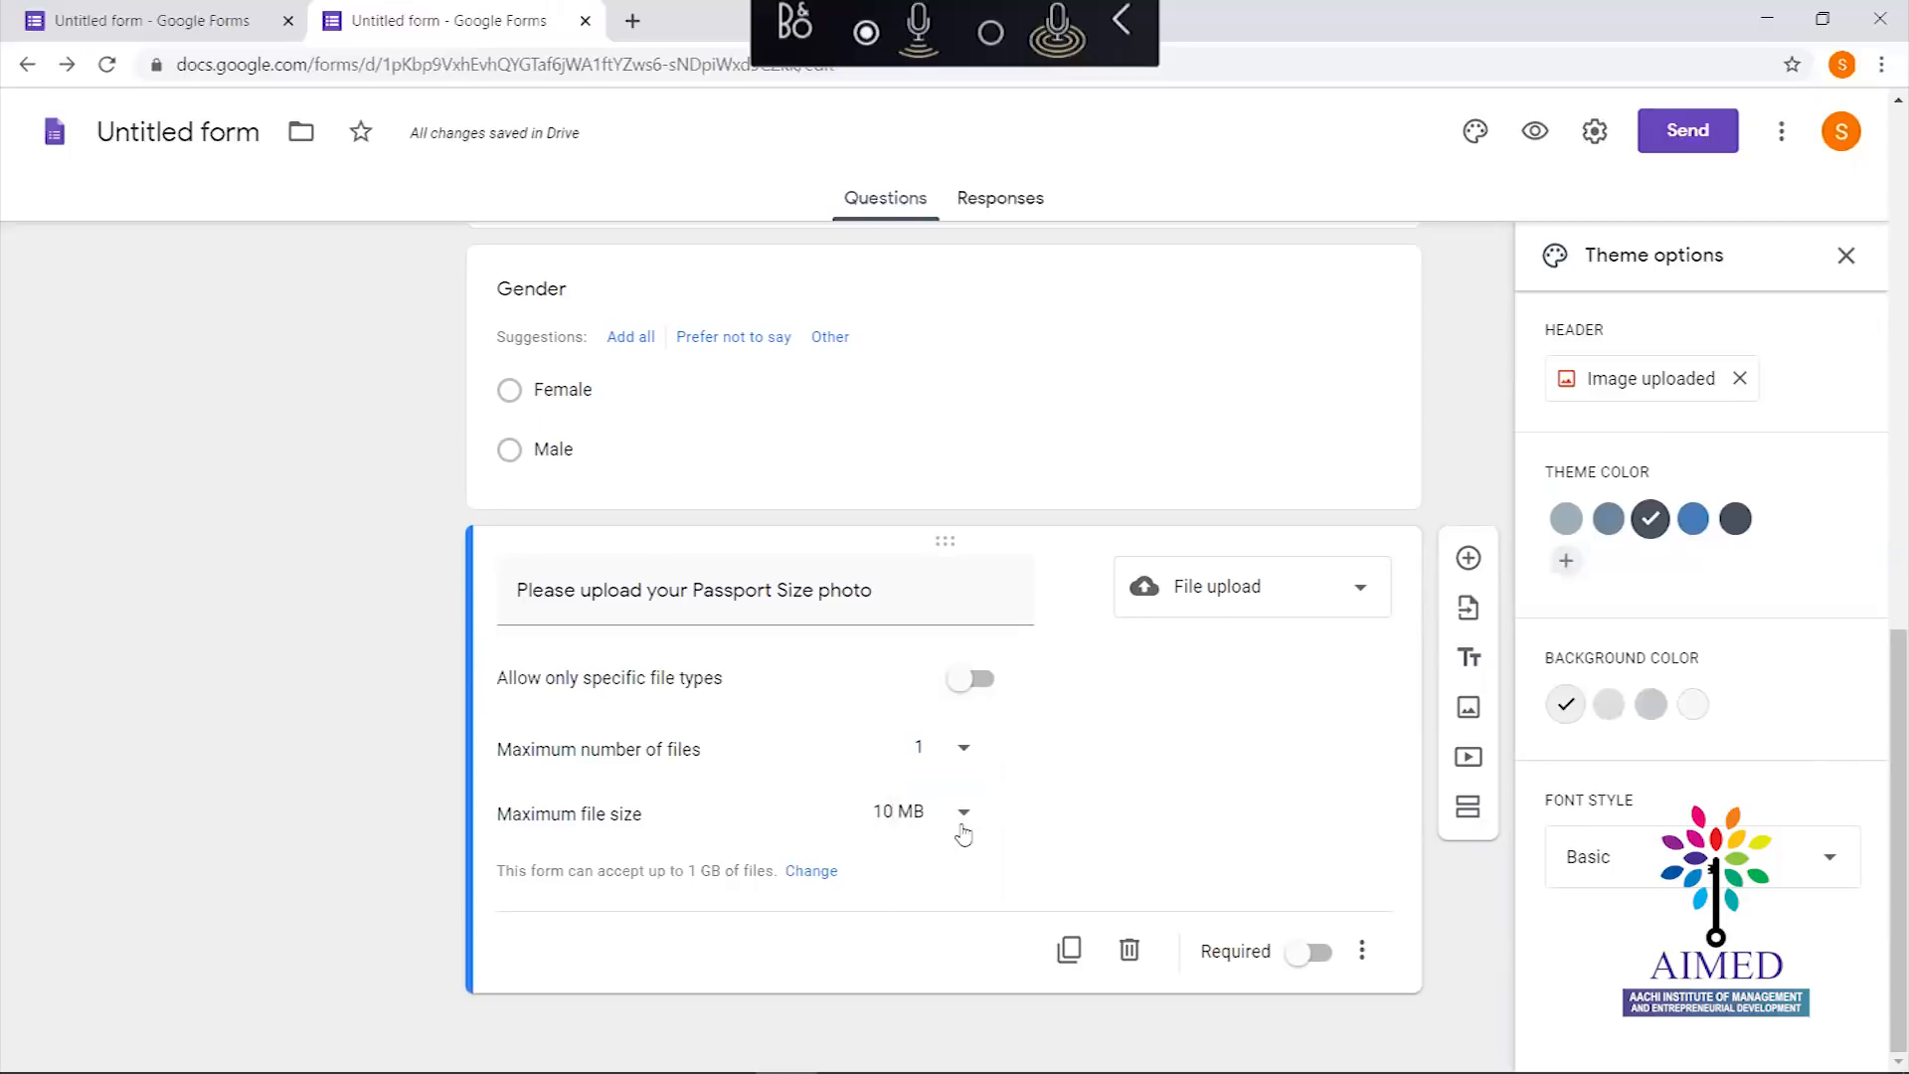
{"action": "left_click", "coordinate": [902, 813]}
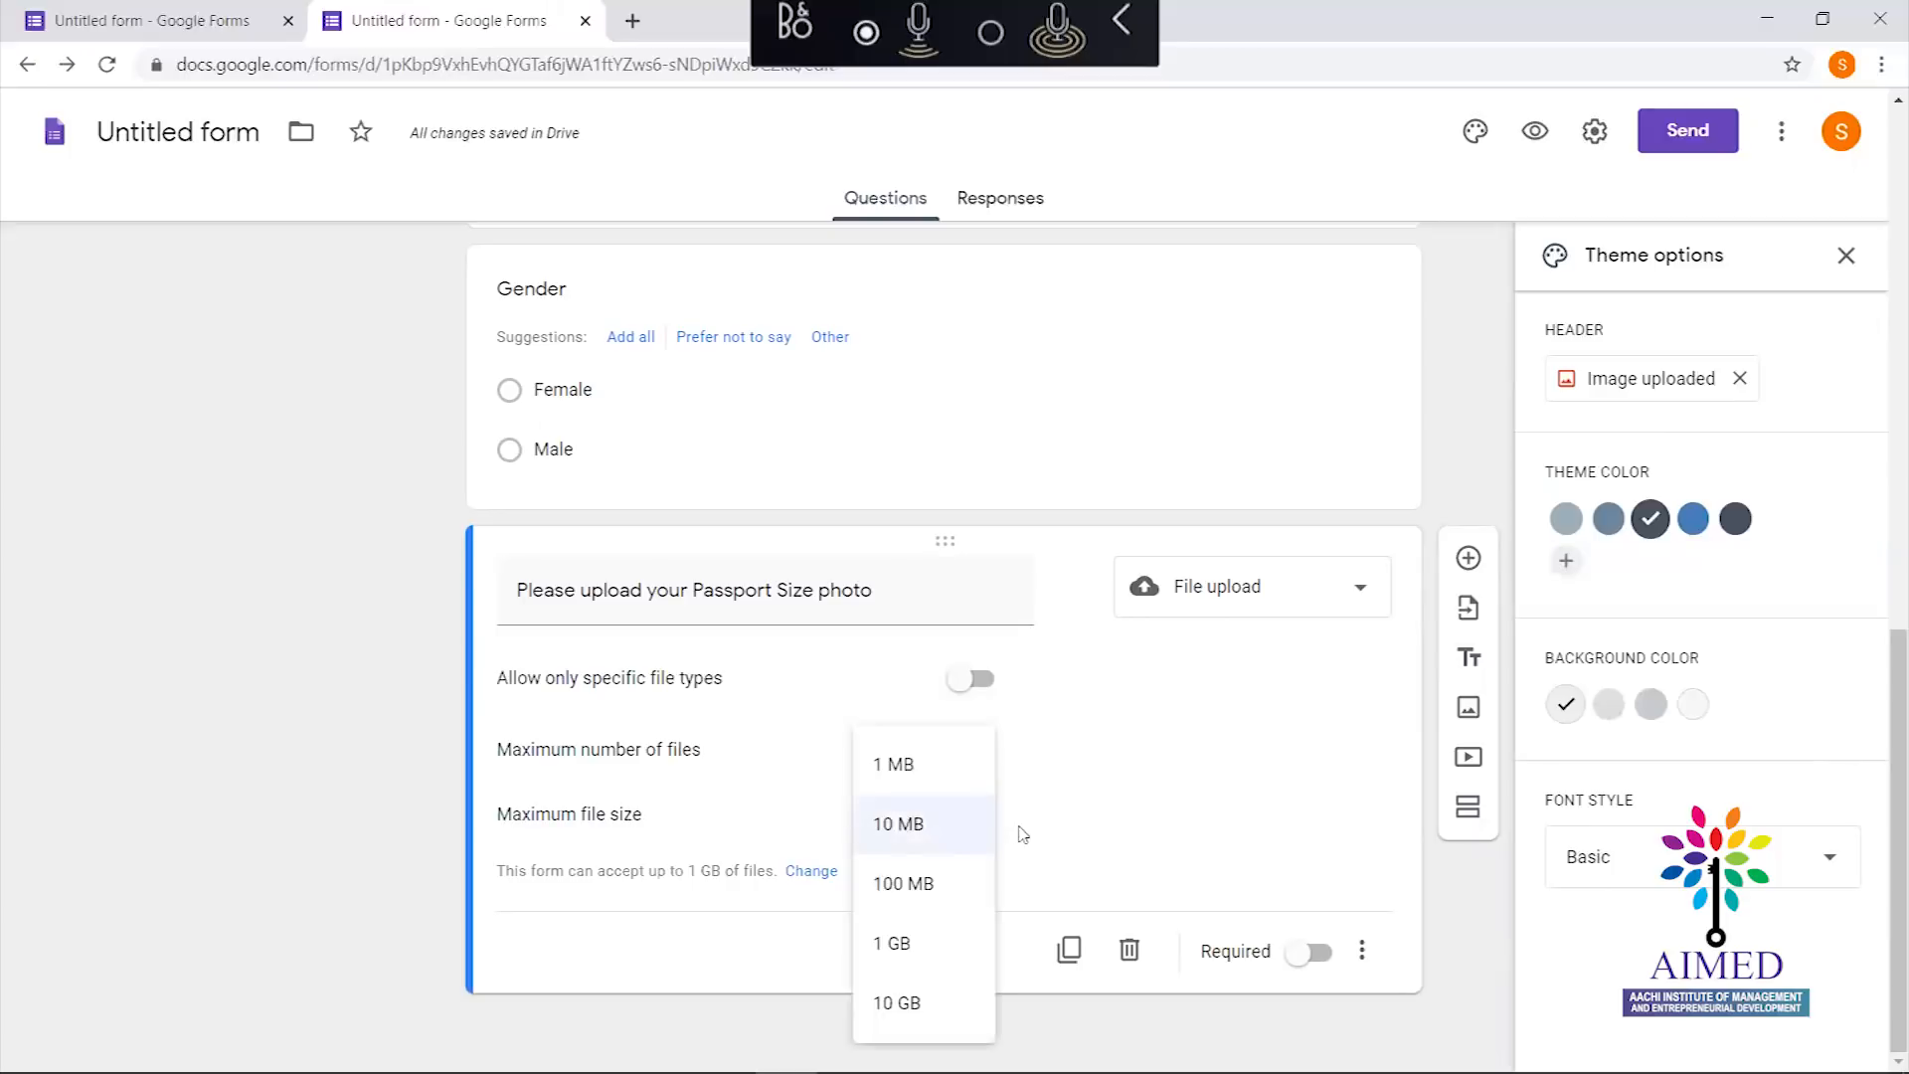
{"action": "left_click", "coordinate": [1067, 825]}
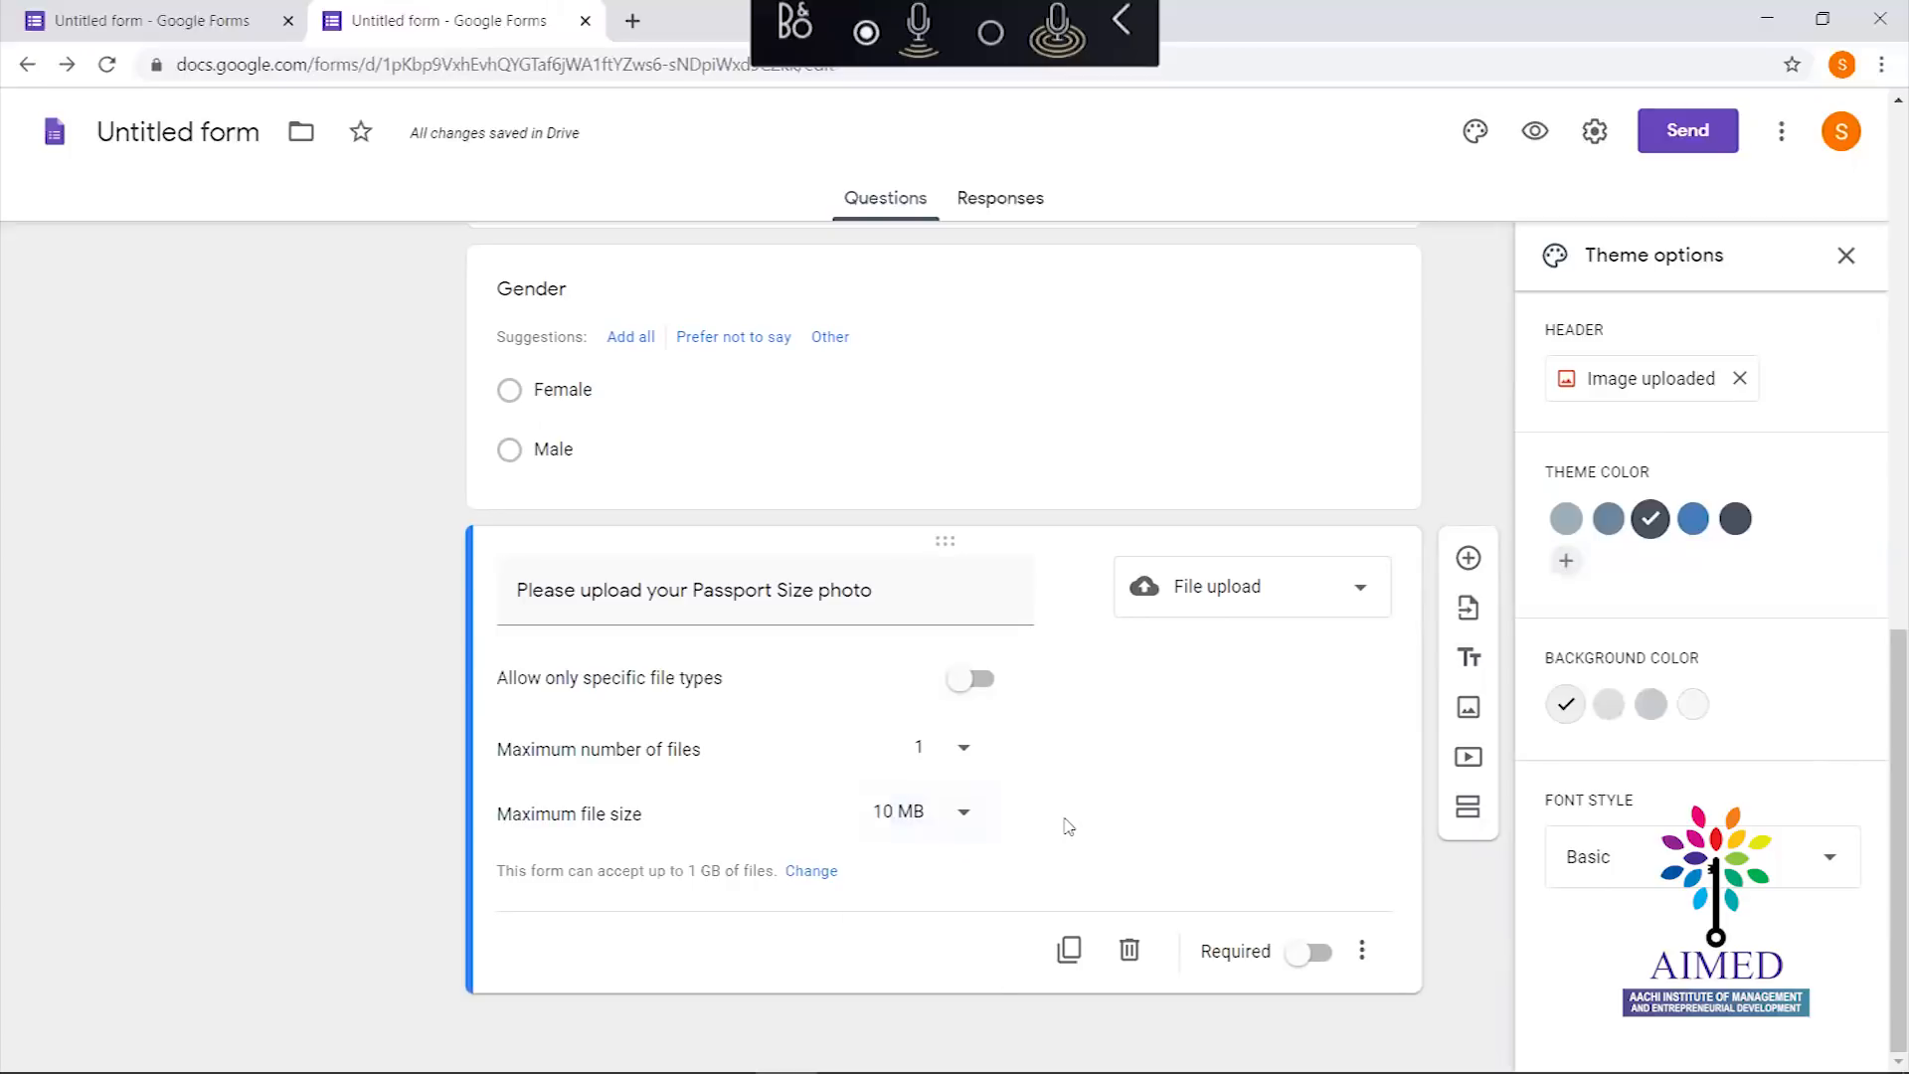
{"action": "left_click", "coordinate": [983, 680]}
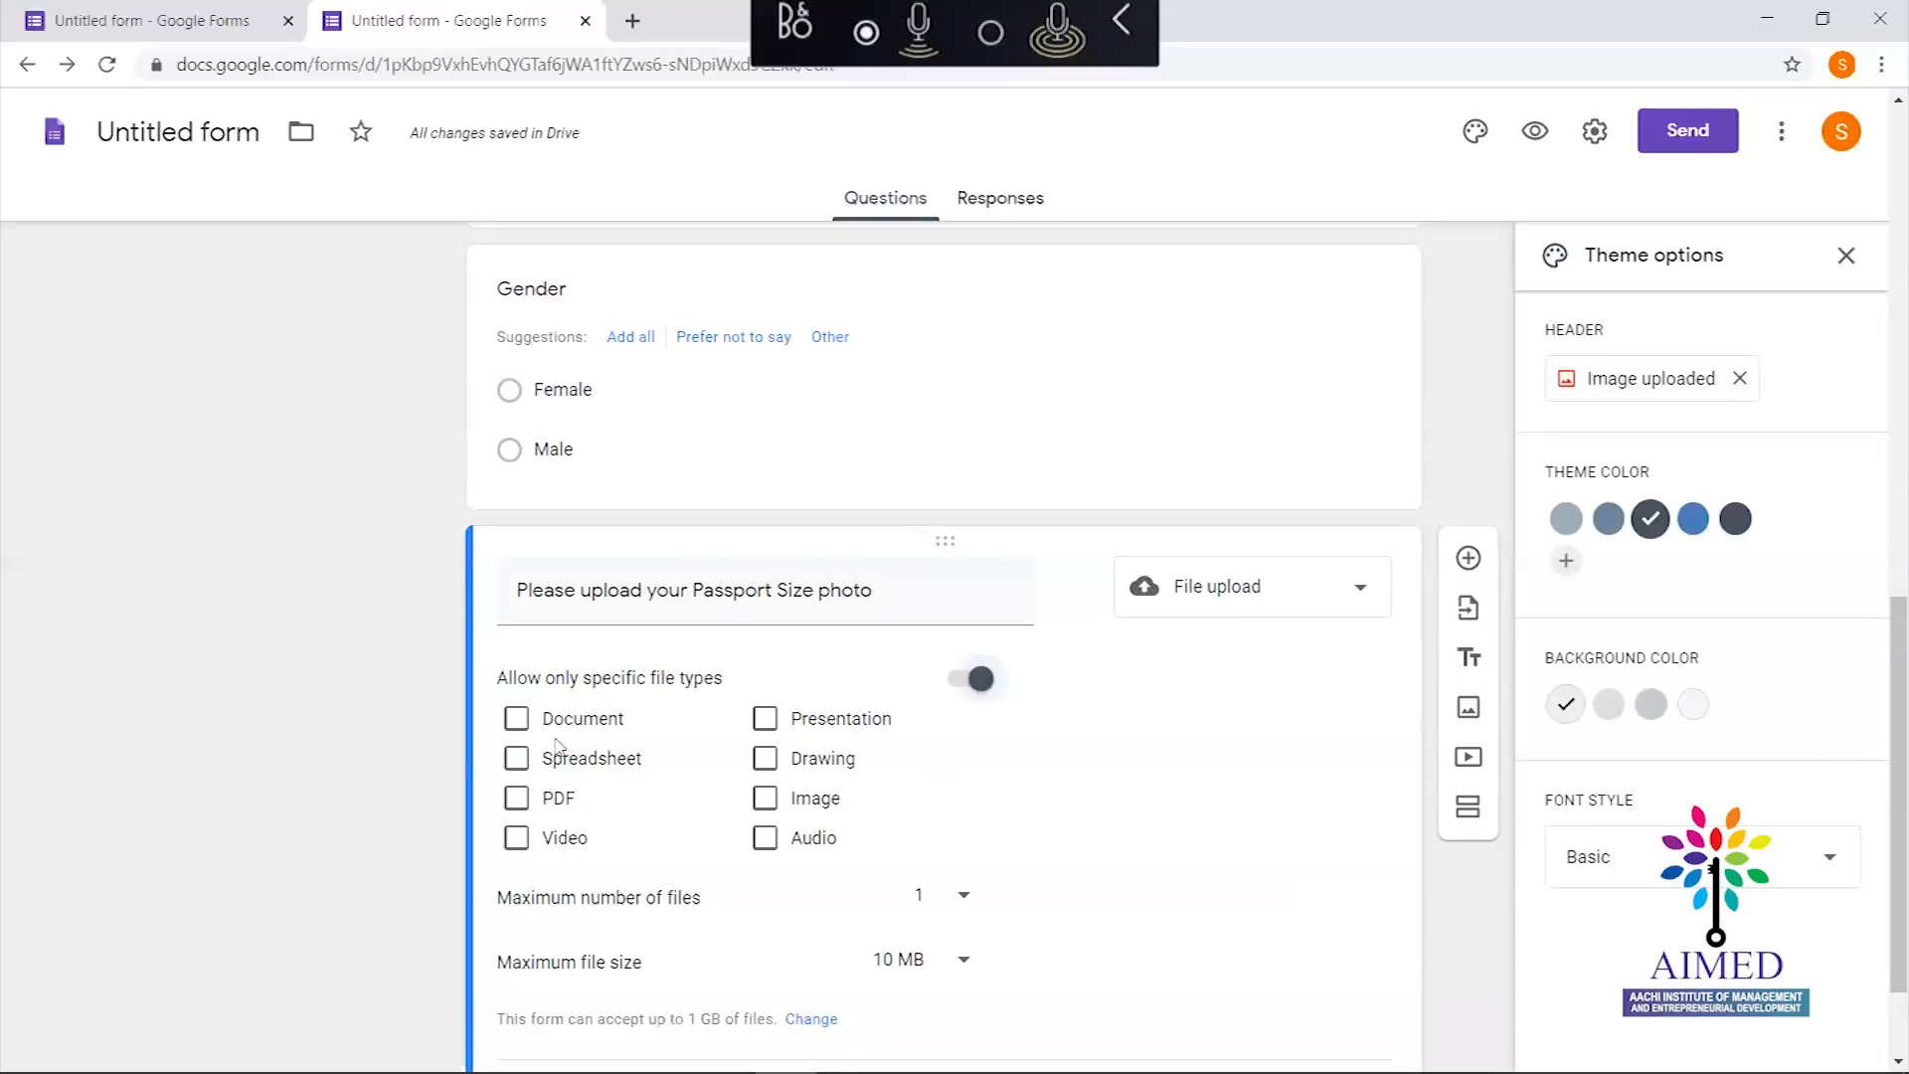
{"action": "left_click", "coordinate": [767, 799]}
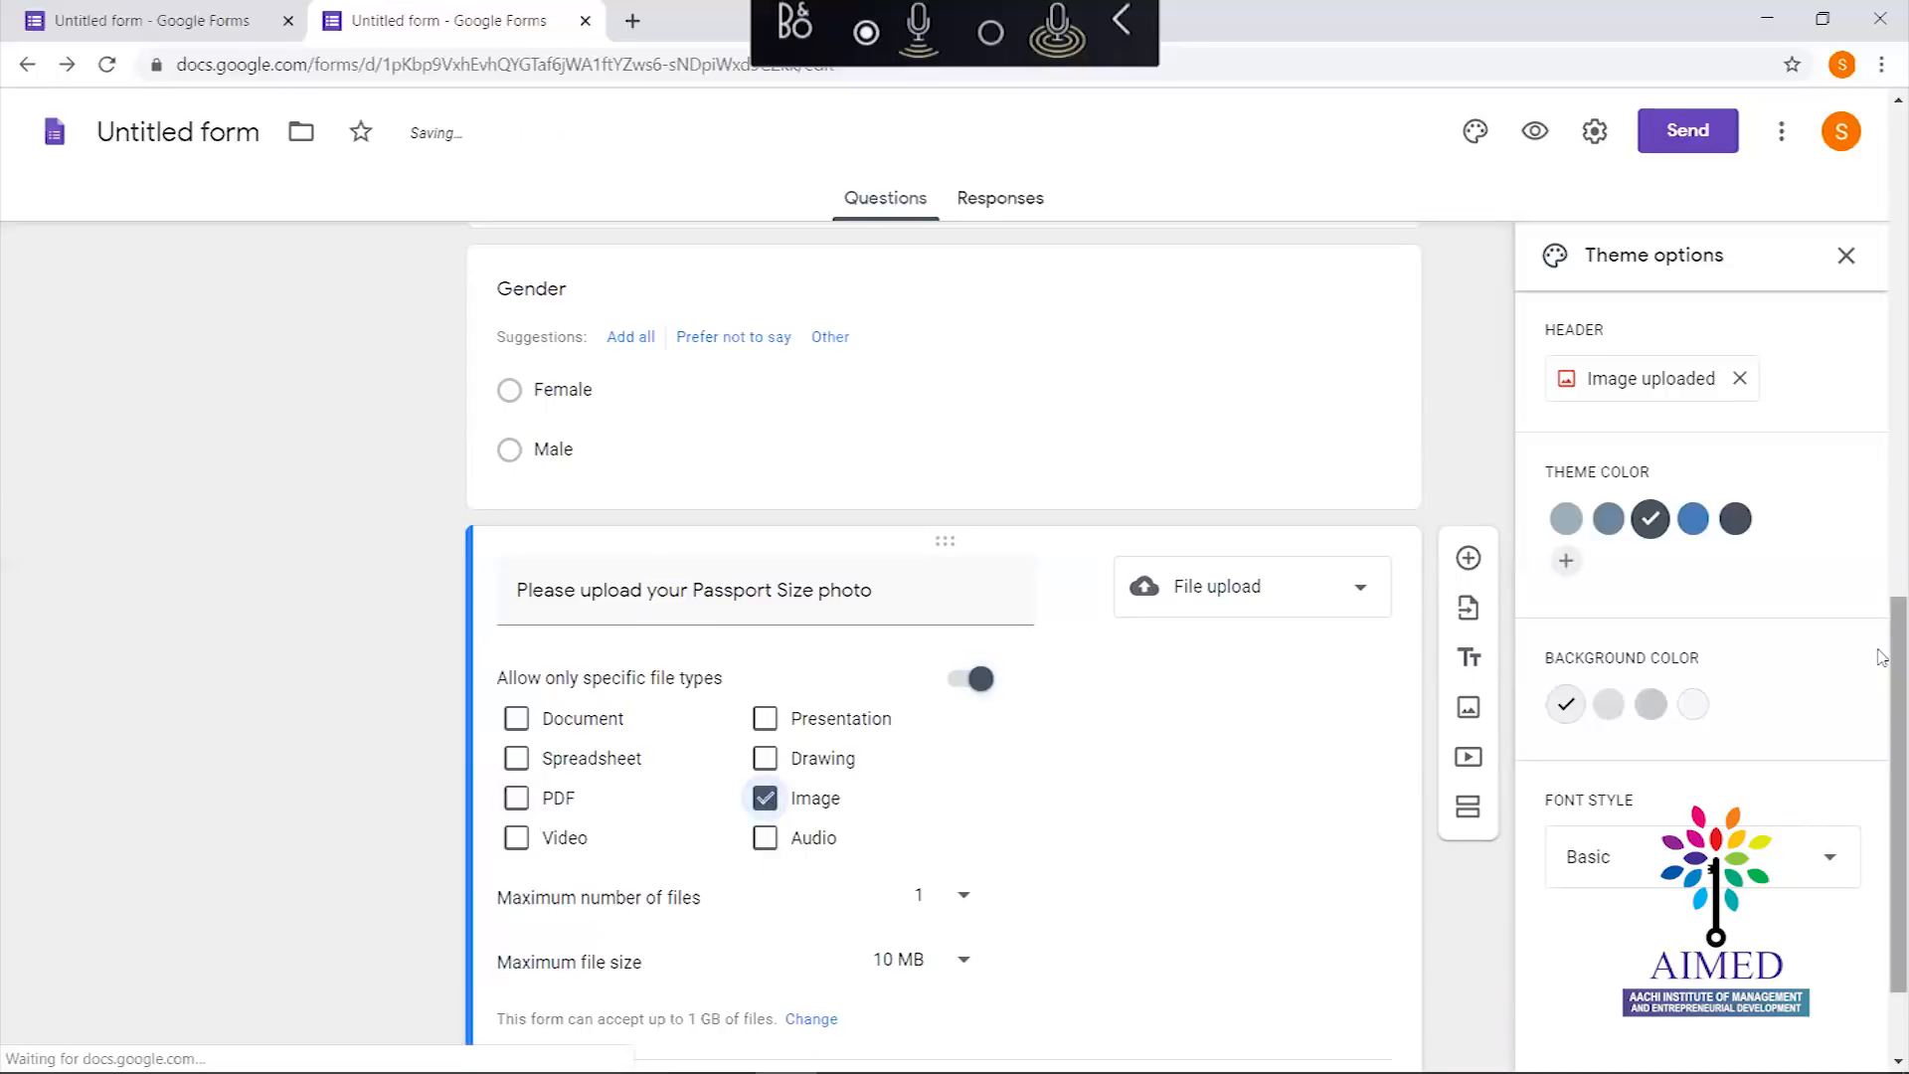
{"action": "scroll", "coordinate": [1881, 656], "scroll_direction": "down", "scroll_amount": 3}
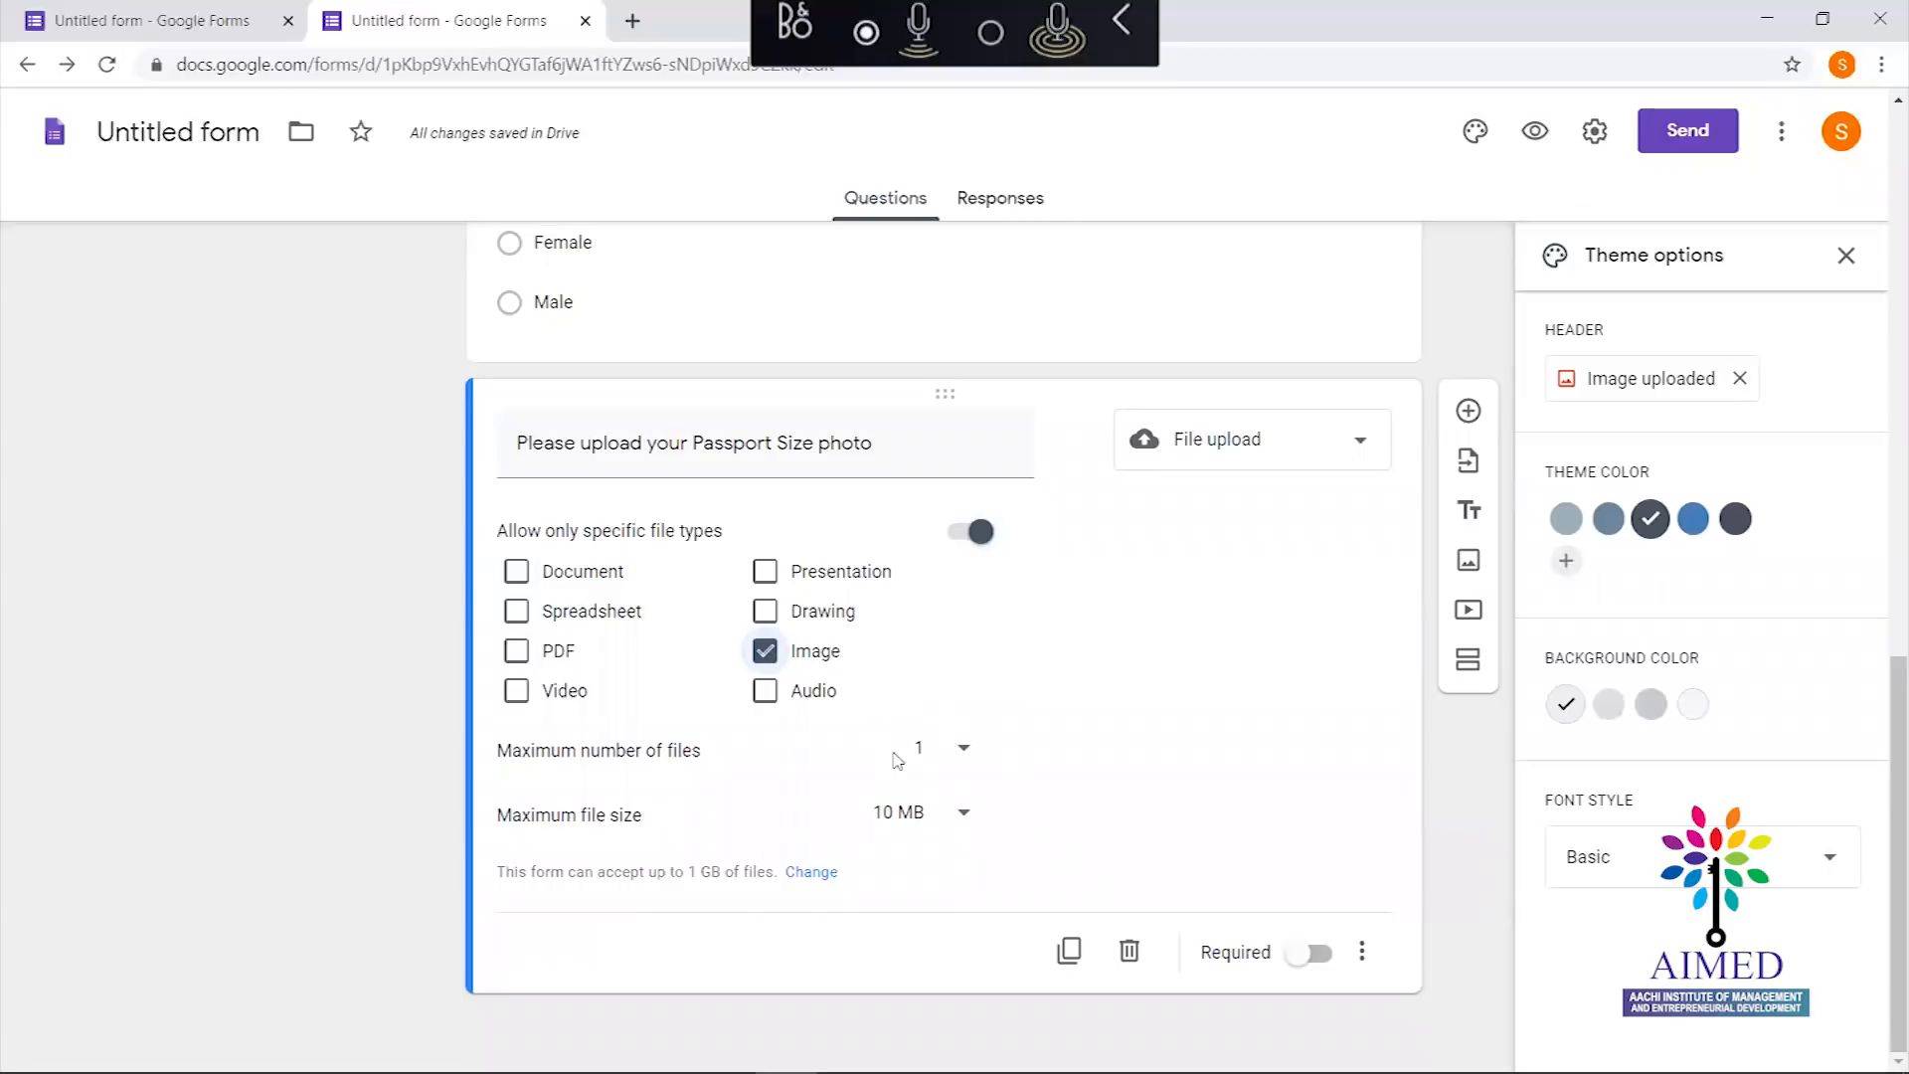
{"action": "left_click", "coordinate": [965, 761]}
{"action": "left_click", "coordinate": [933, 753]}
{"action": "left_click", "coordinate": [938, 823]}
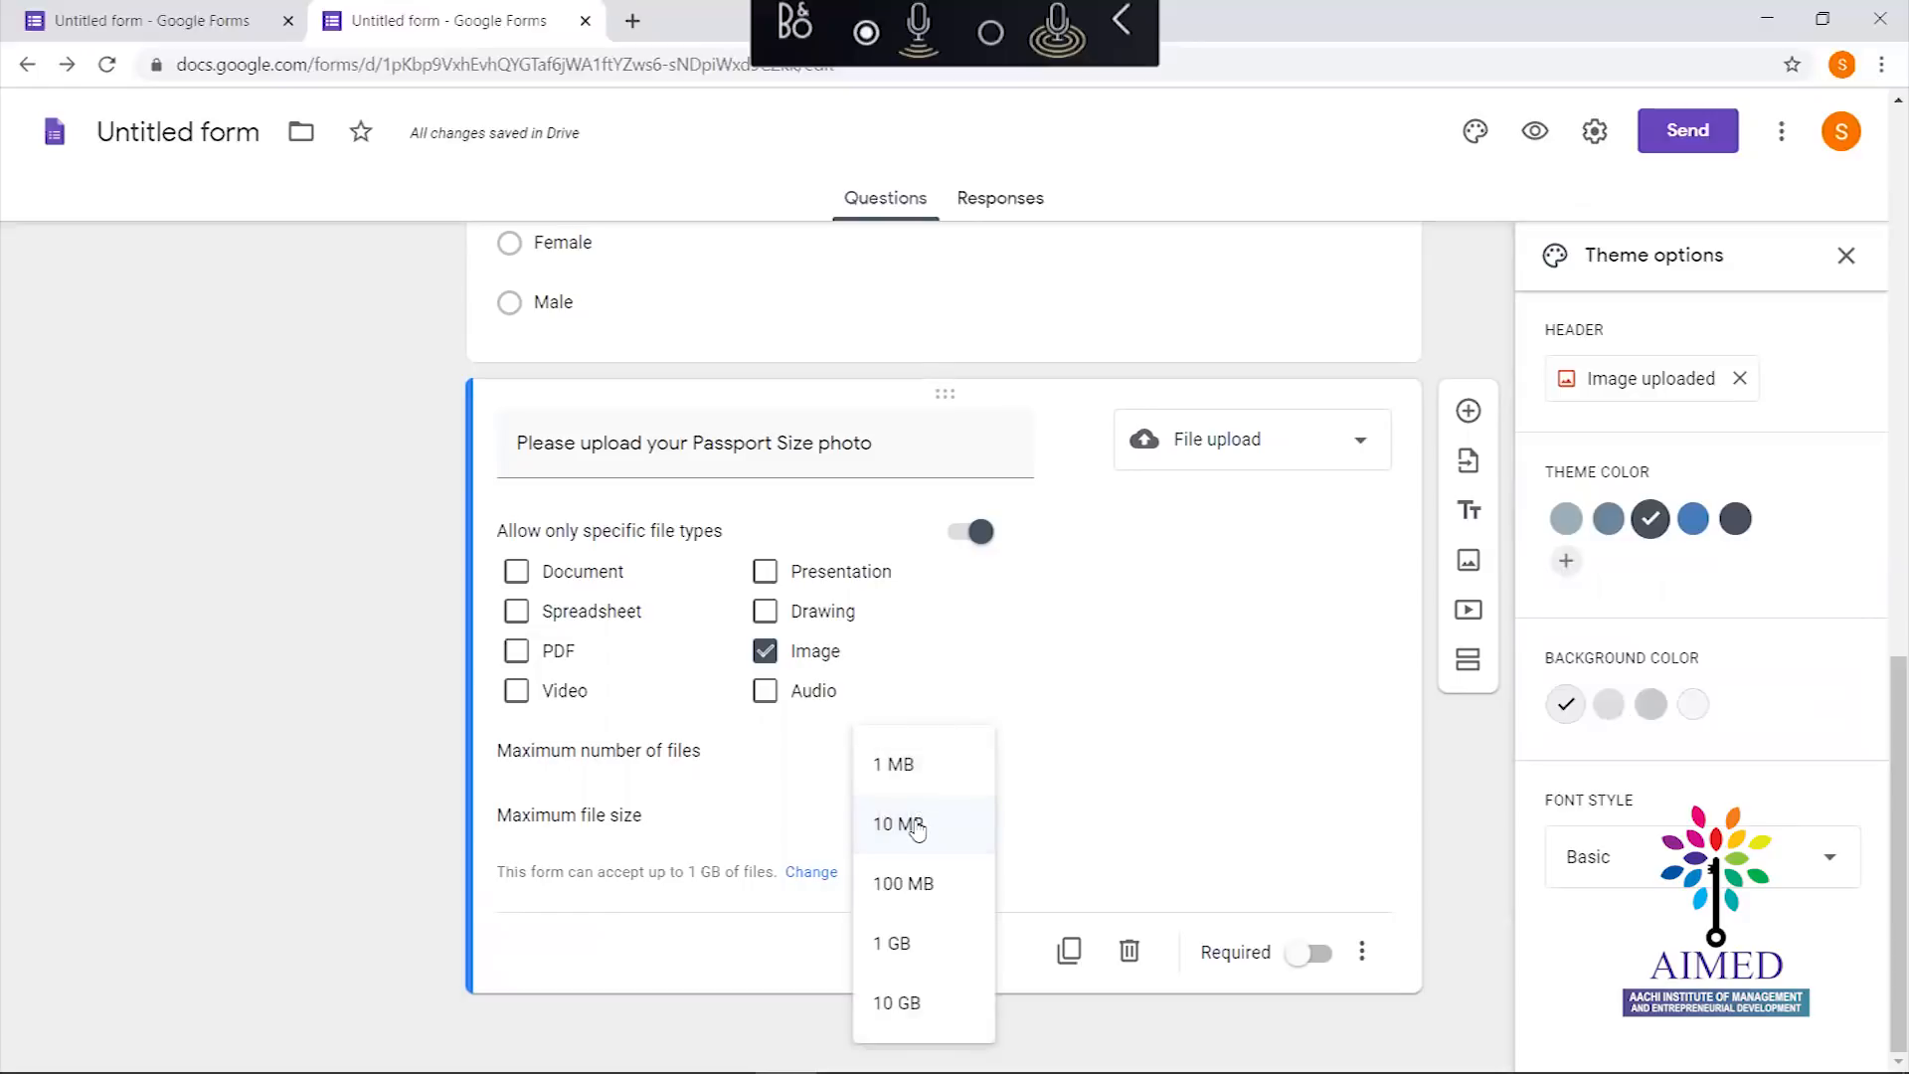
{"action": "left_click", "coordinate": [917, 831]}
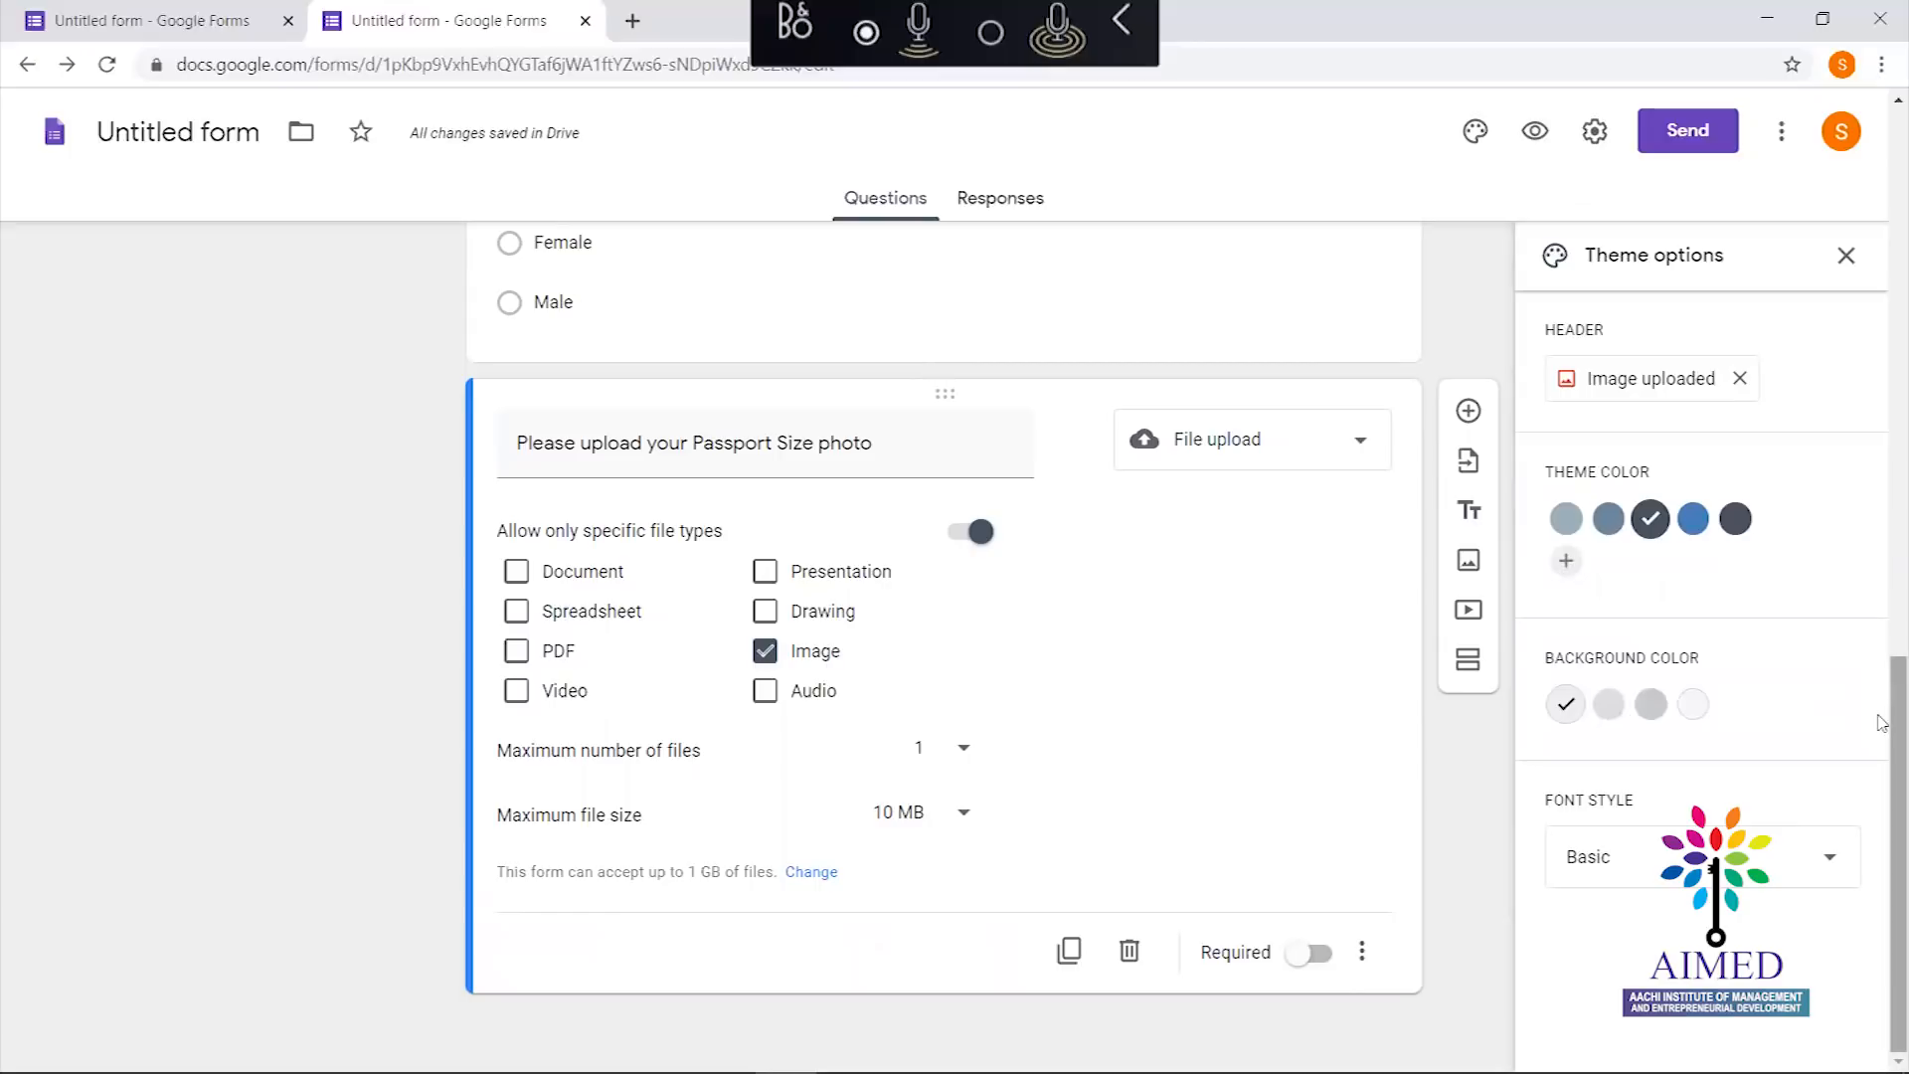
Insert a new blank multiple-choice question below the upload question
{"action": "scroll", "coordinate": [1882, 696], "scroll_direction": "up", "scroll_amount": 10}
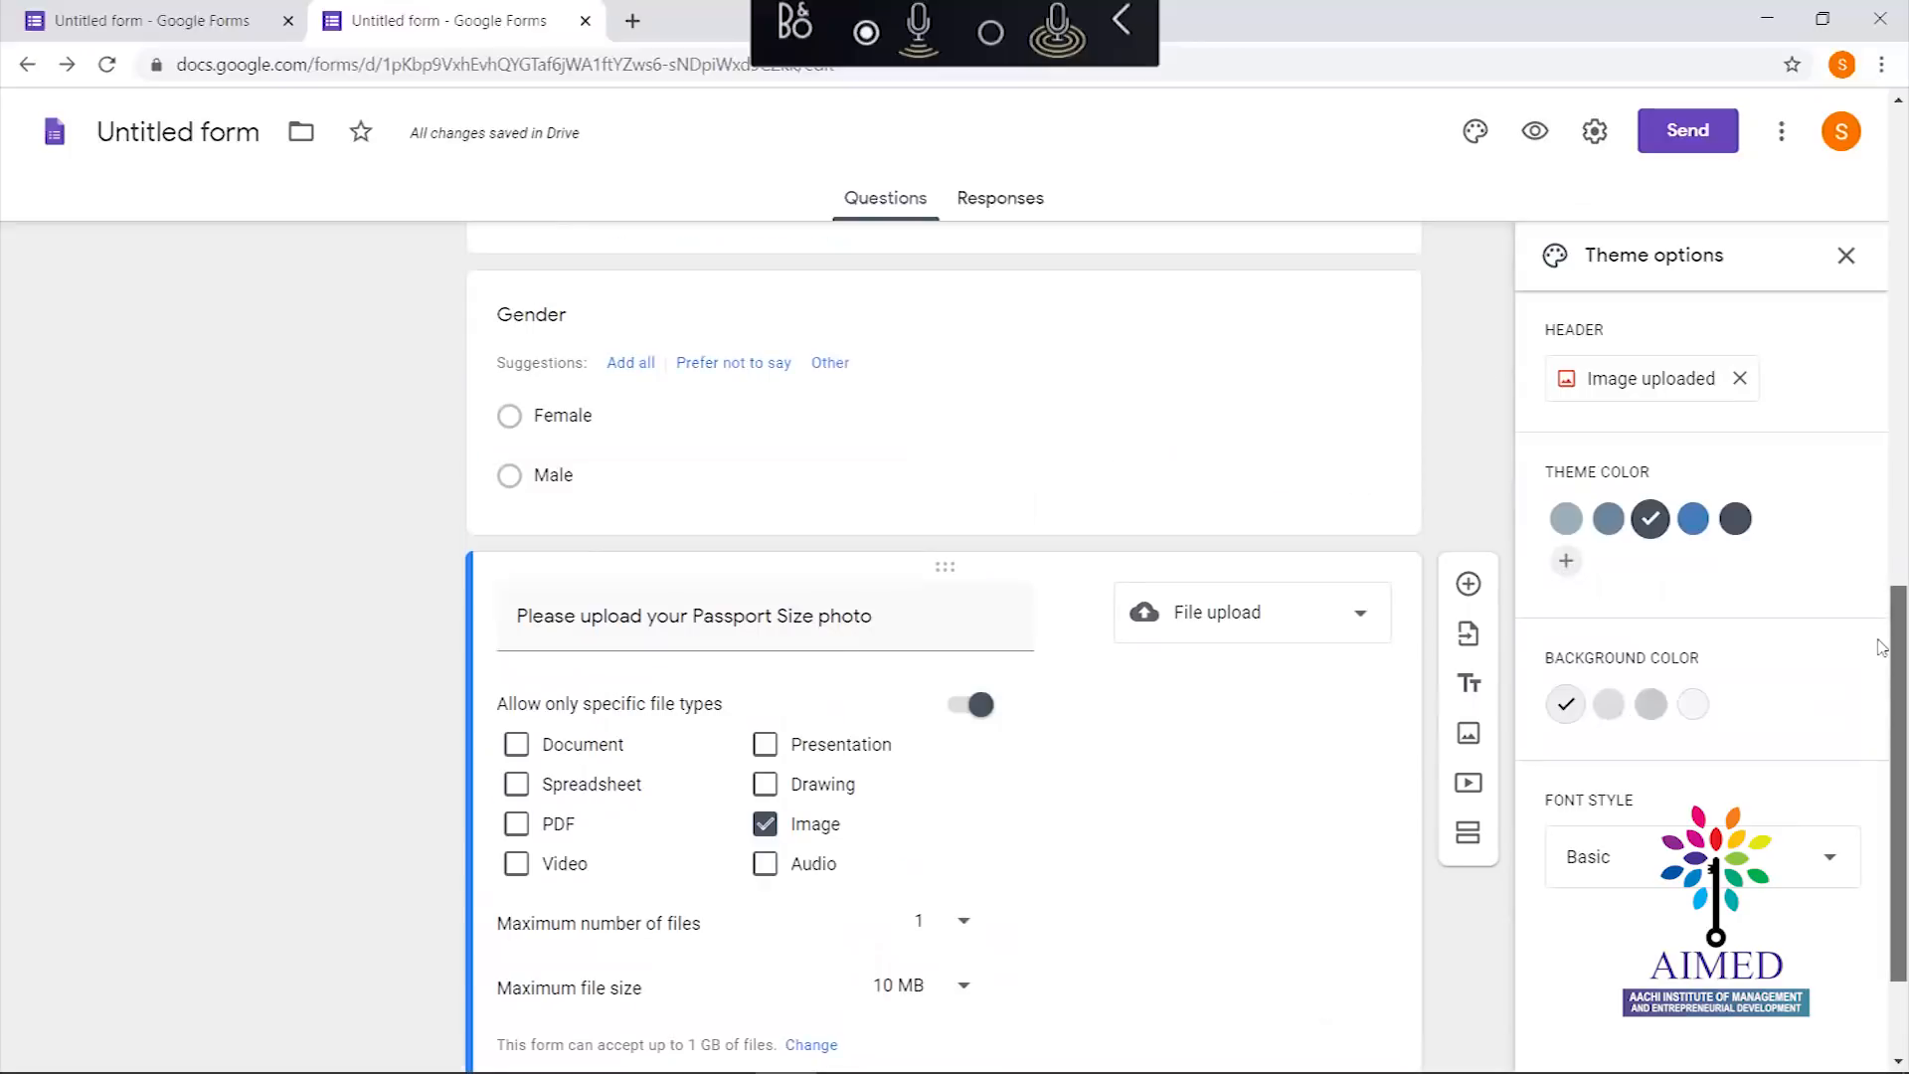
{"action": "scroll", "coordinate": [1882, 696], "scroll_direction": "down", "scroll_amount": 10}
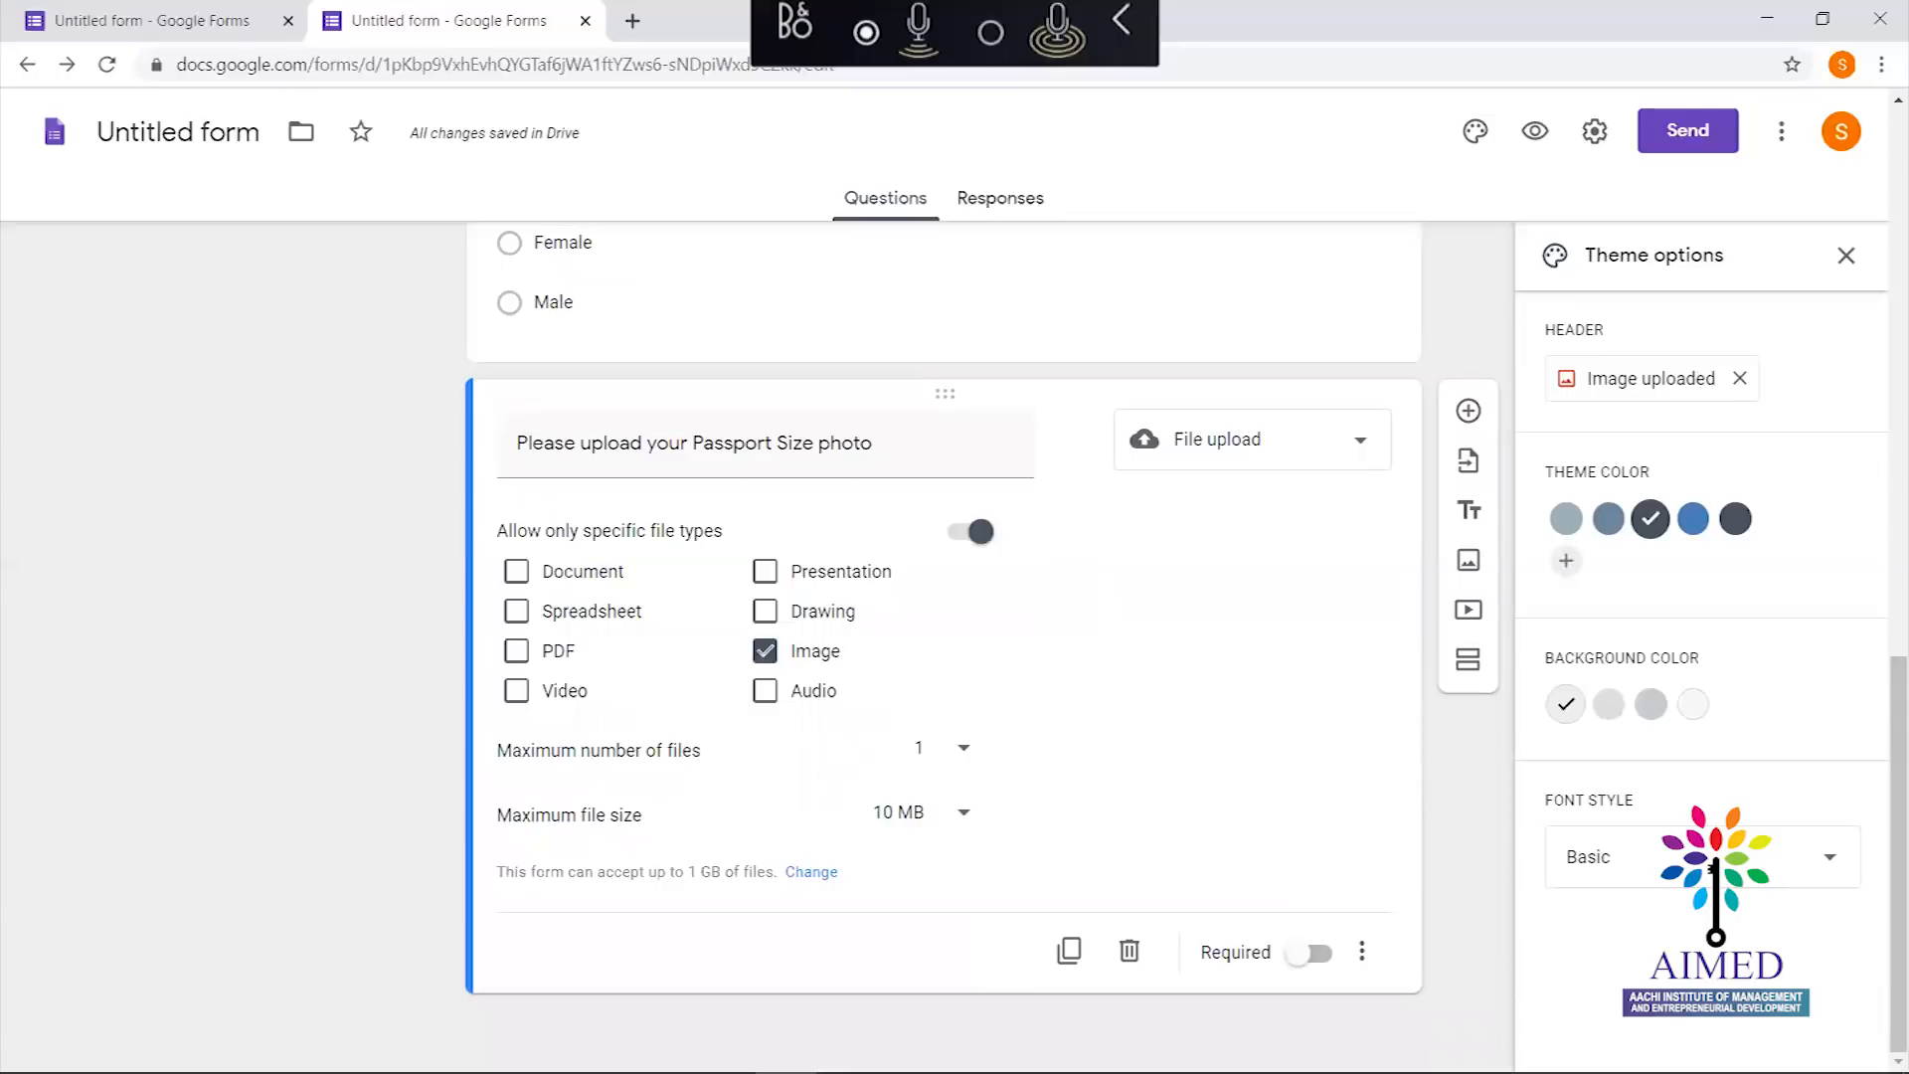
{"action": "mouse_move", "coordinate": [1293, 1072]}
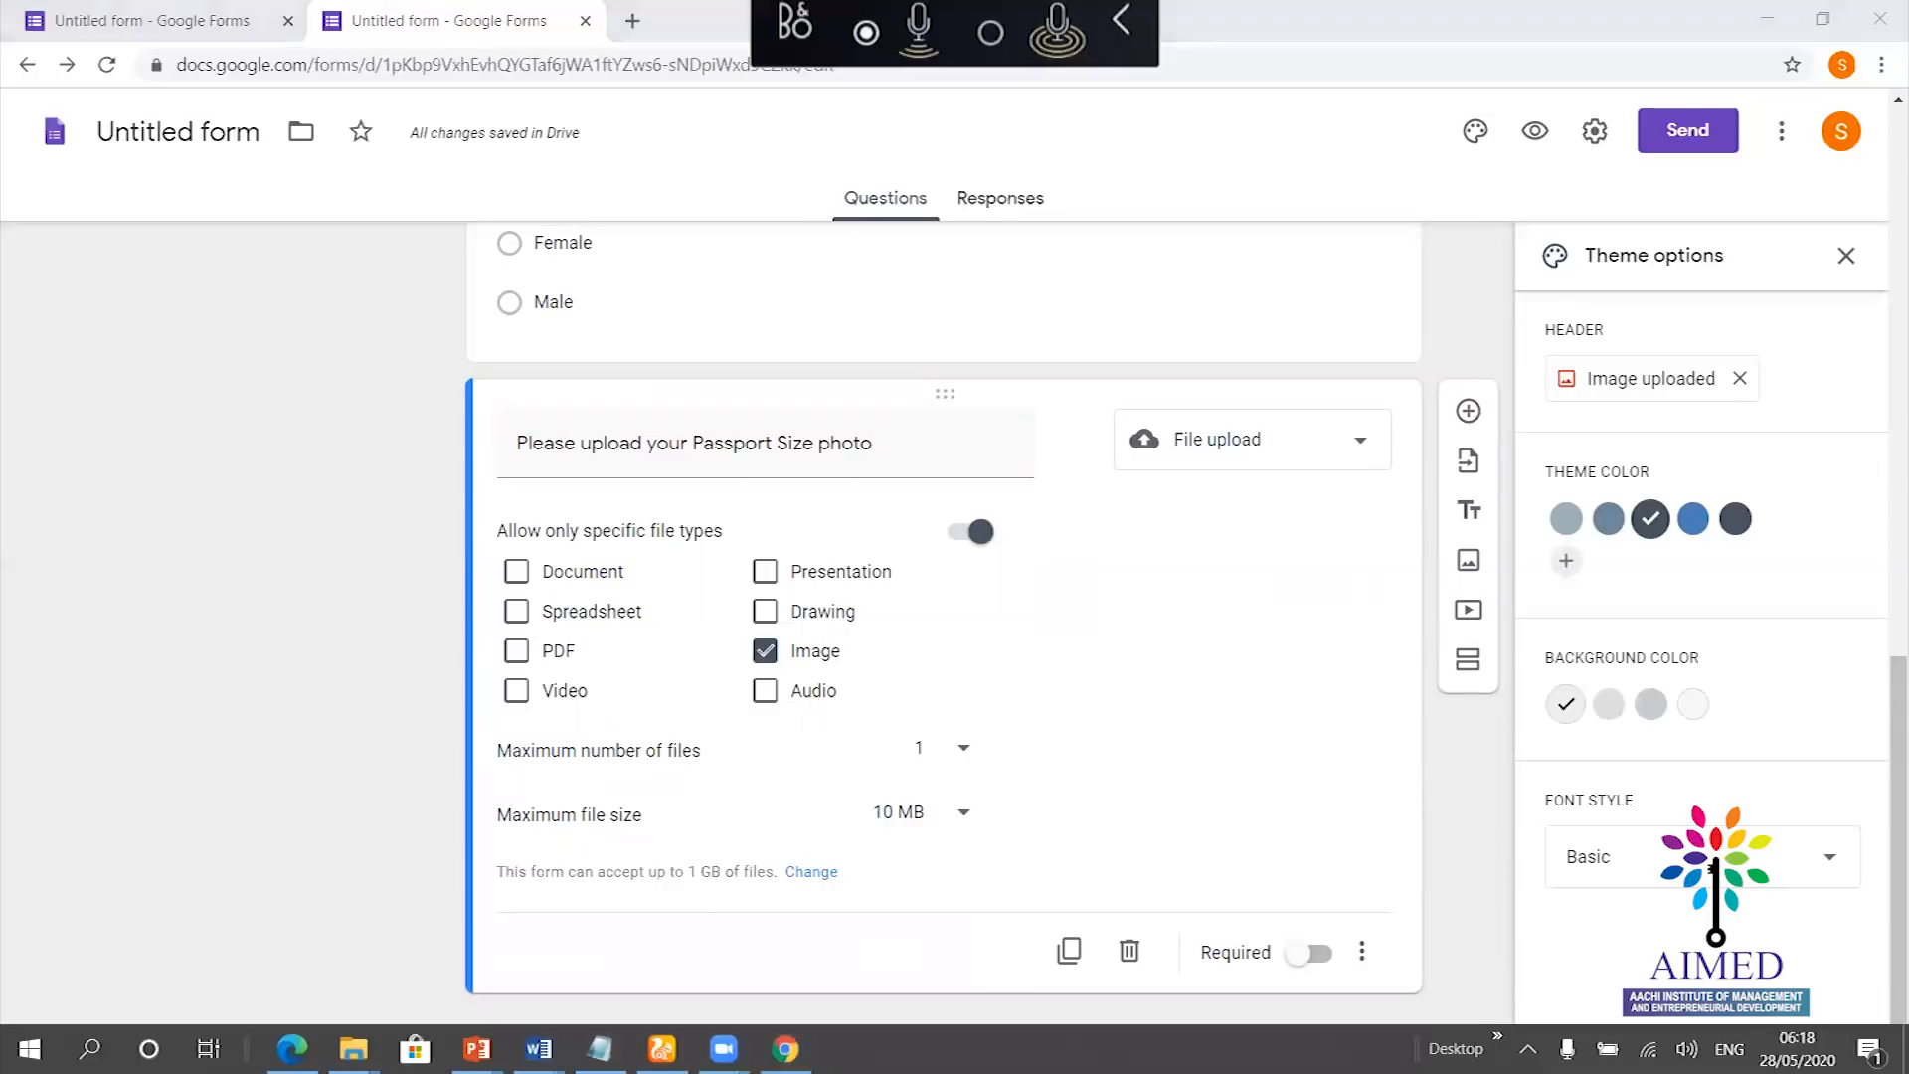
{"action": "left_click", "coordinate": [1612, 971]}
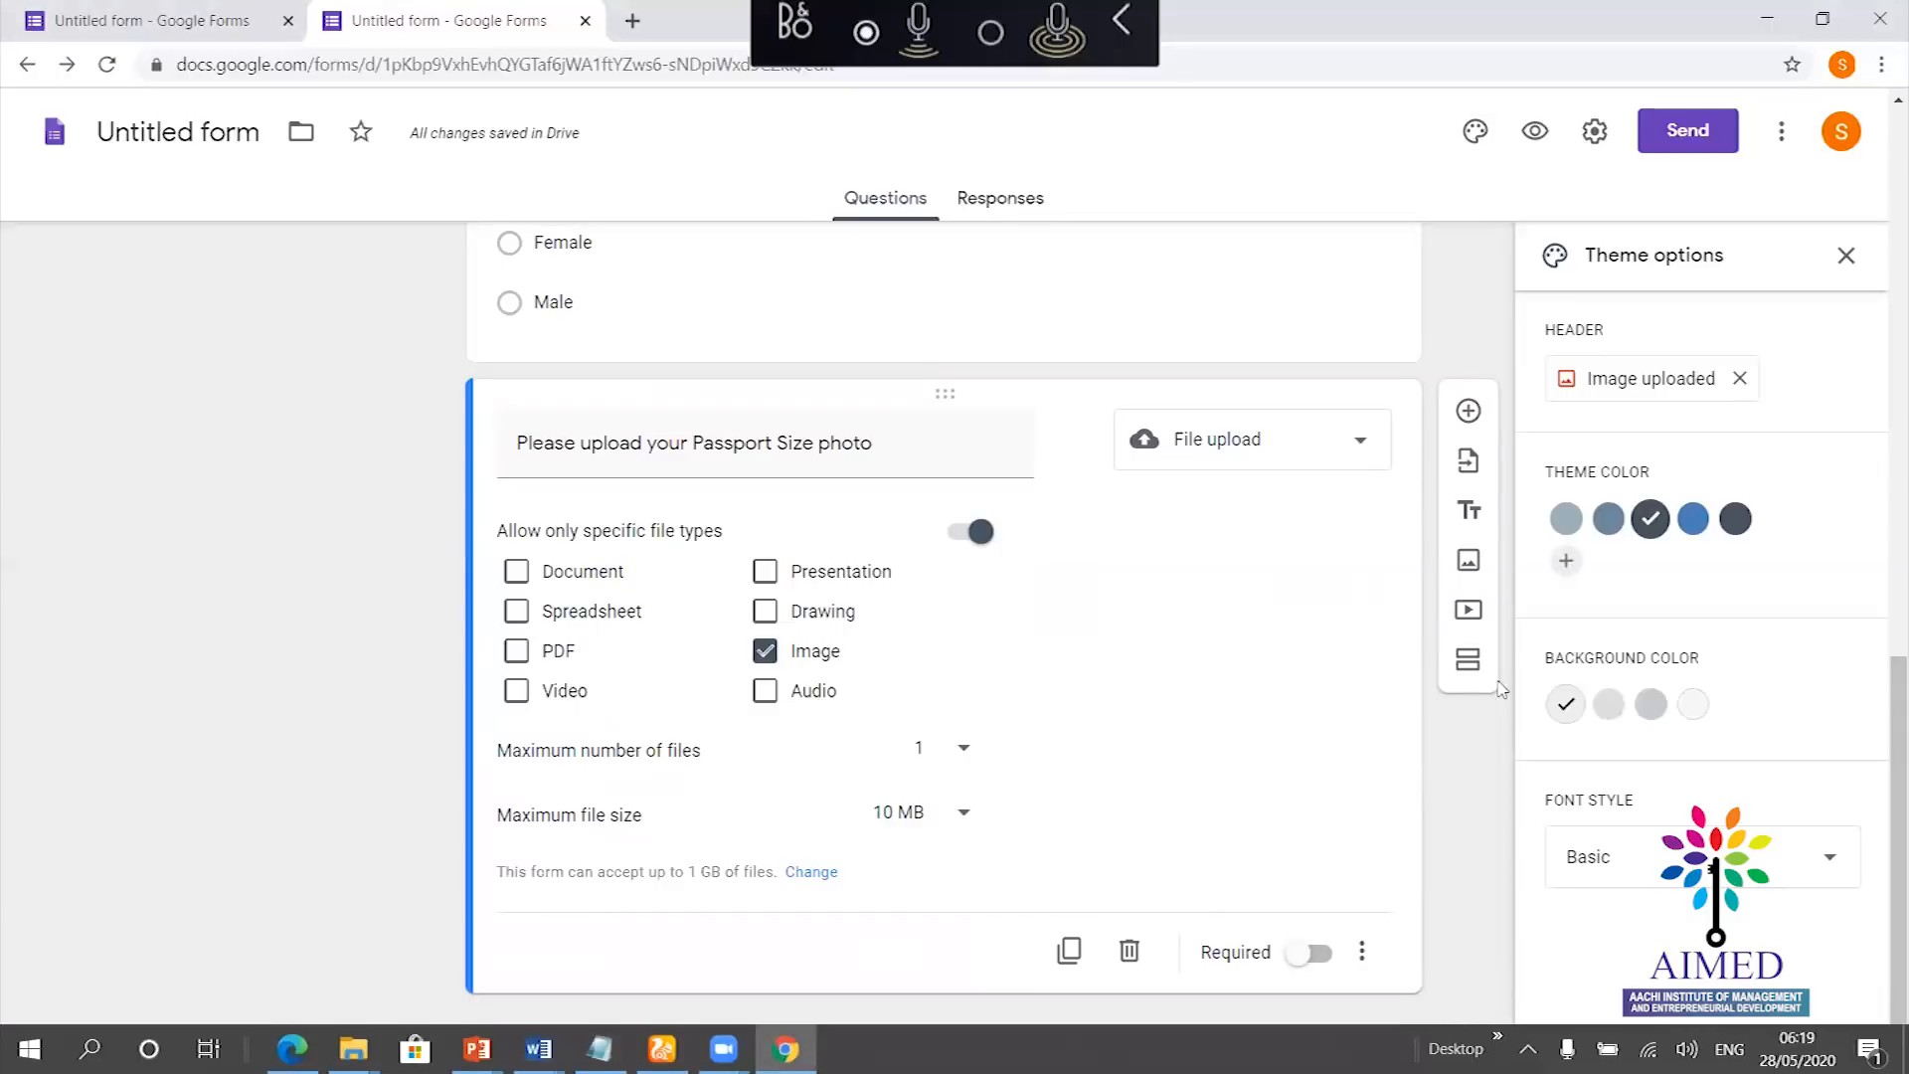
{"action": "left_click", "coordinate": [1471, 411]}
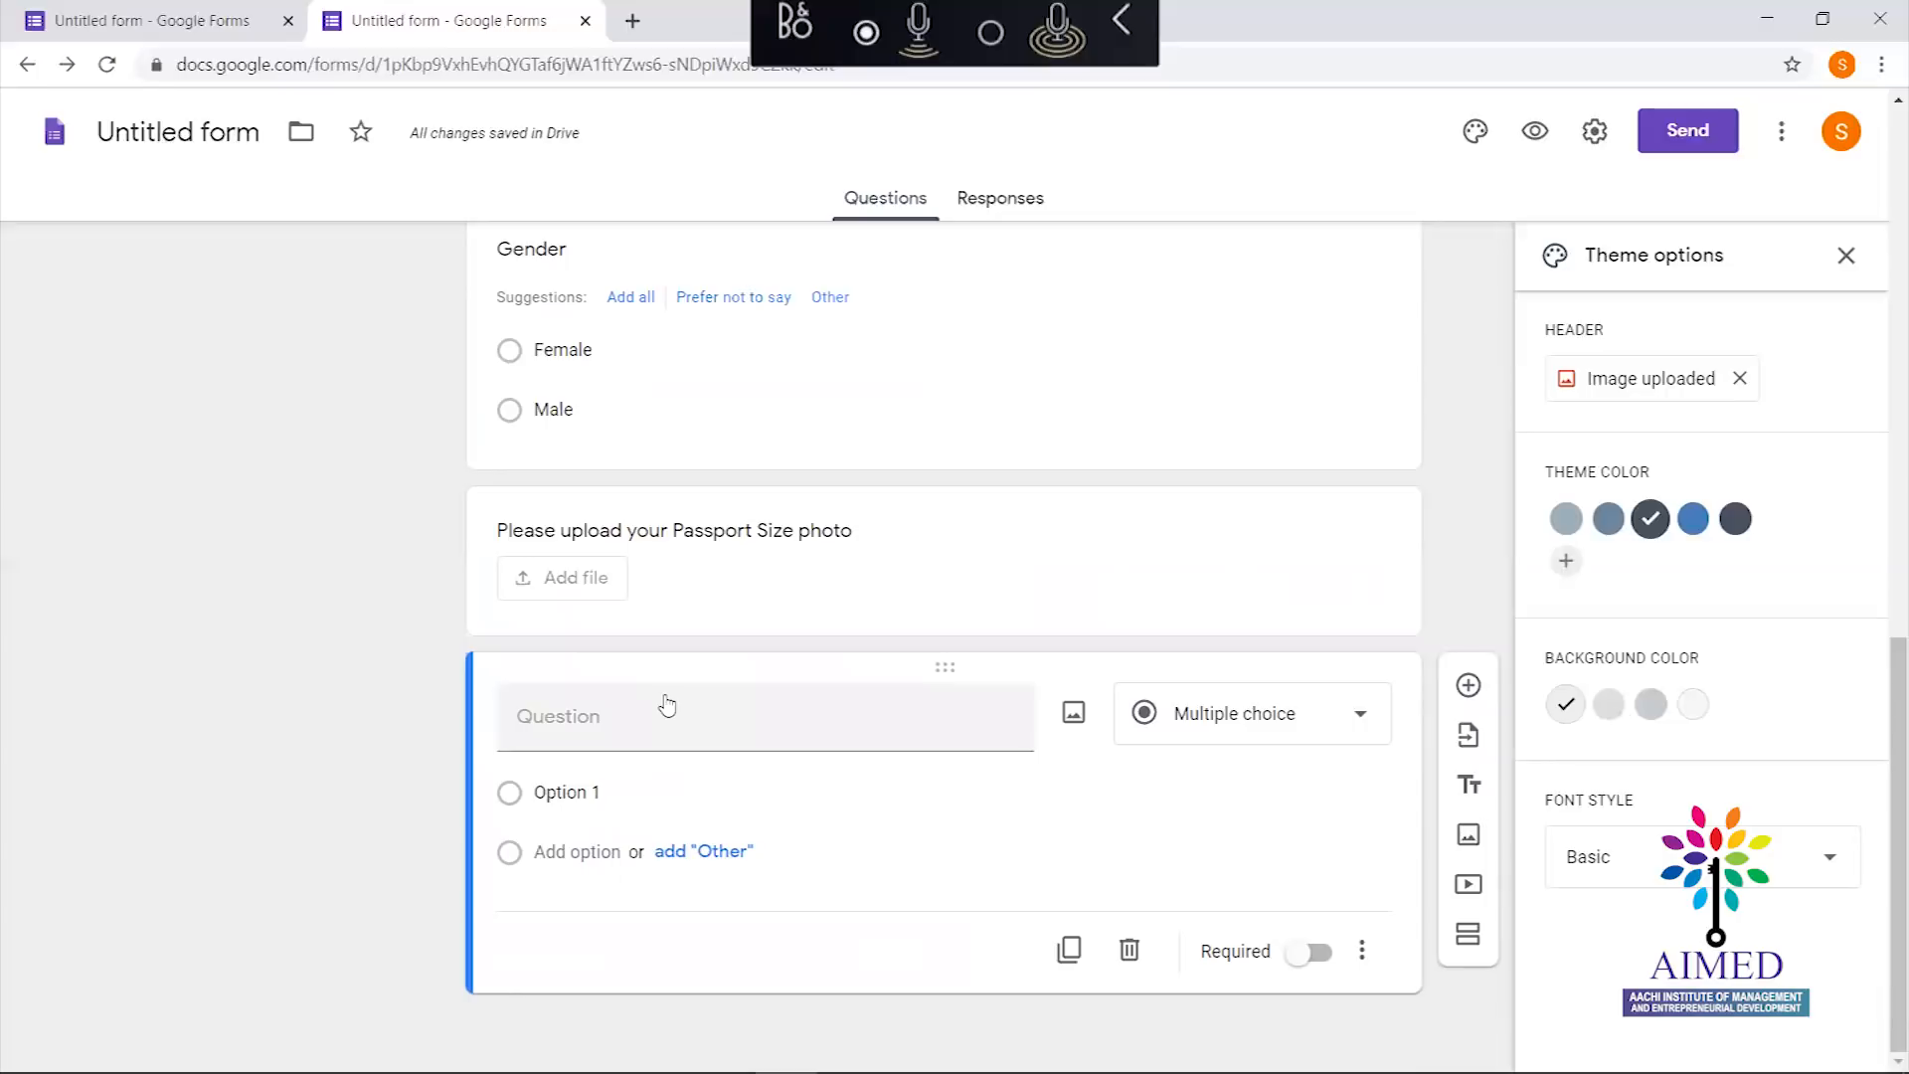
Type a draft WhatsApp-group question, then add a title-and-description block below
{"action": "left_click", "coordinate": [587, 729]}
{"action": "type", "text": "If y"}
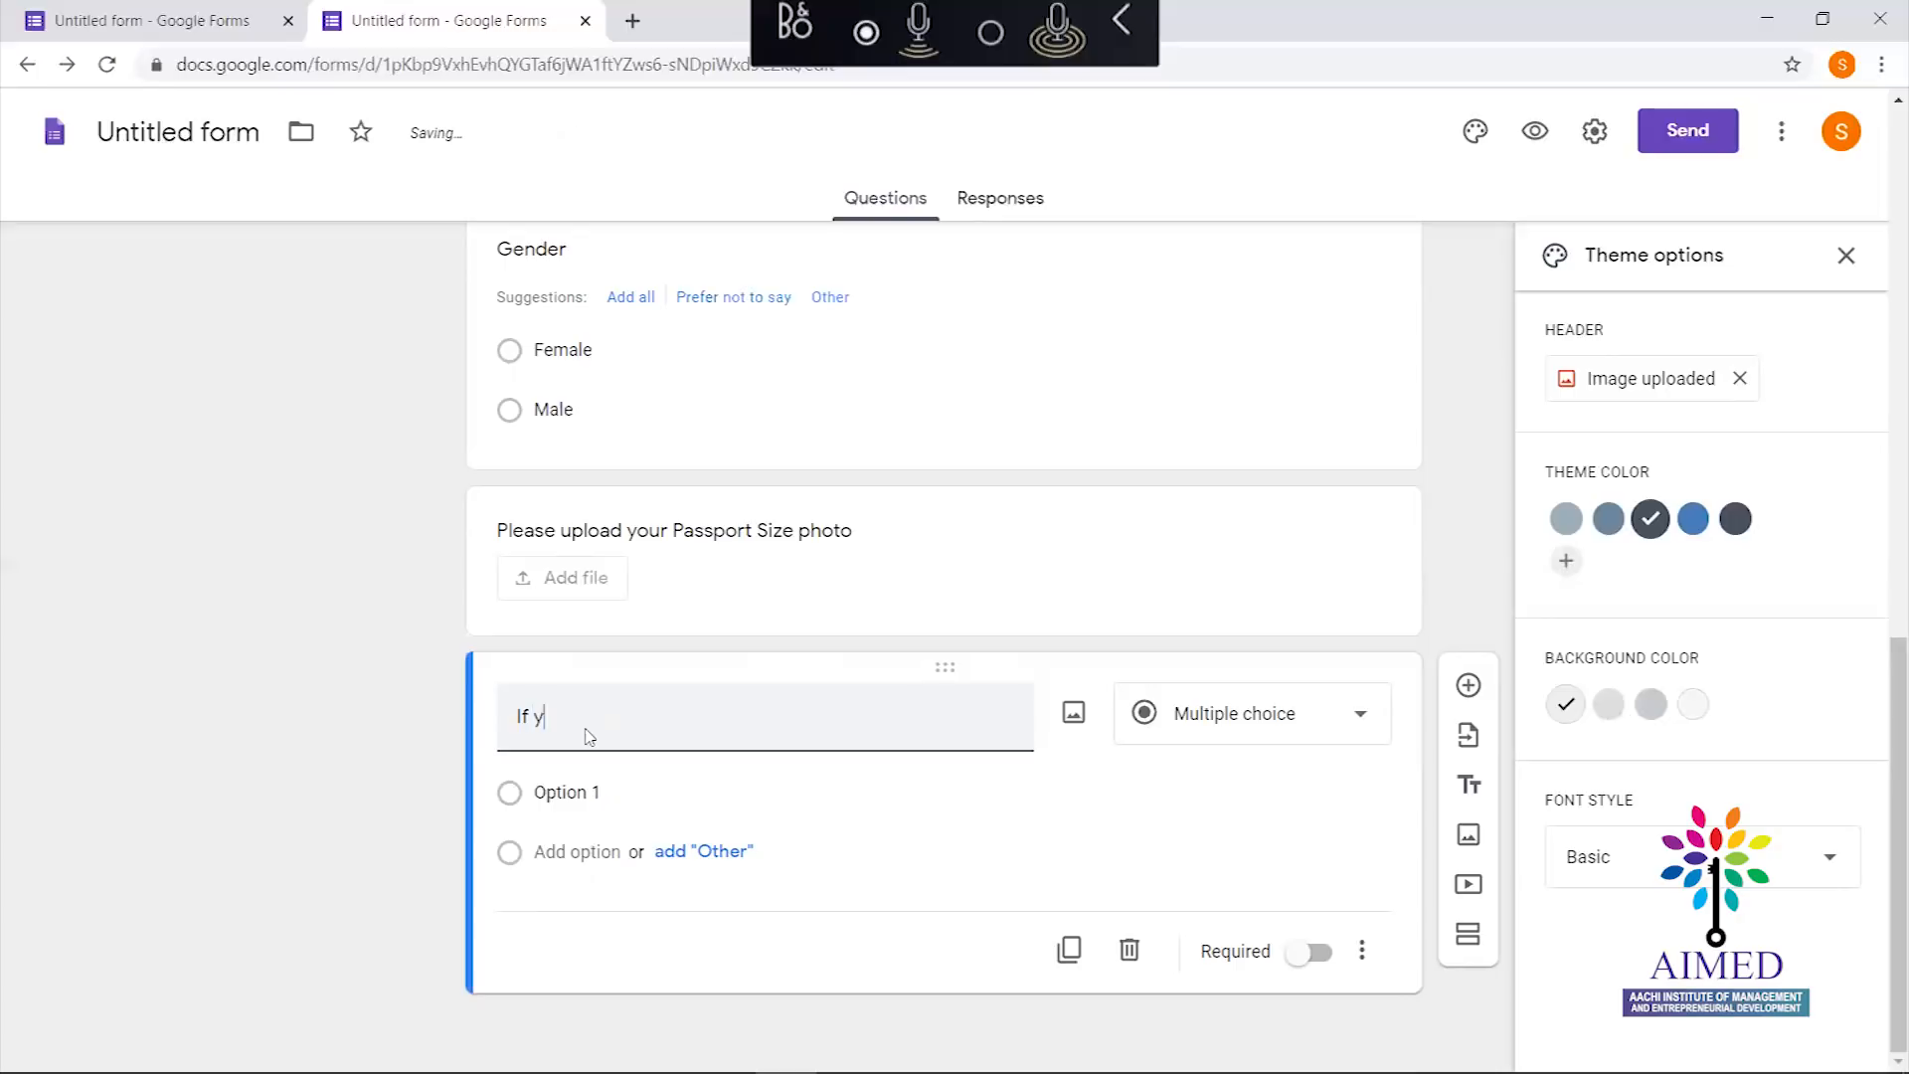
{"action": "type", "text": "ou want please join"}
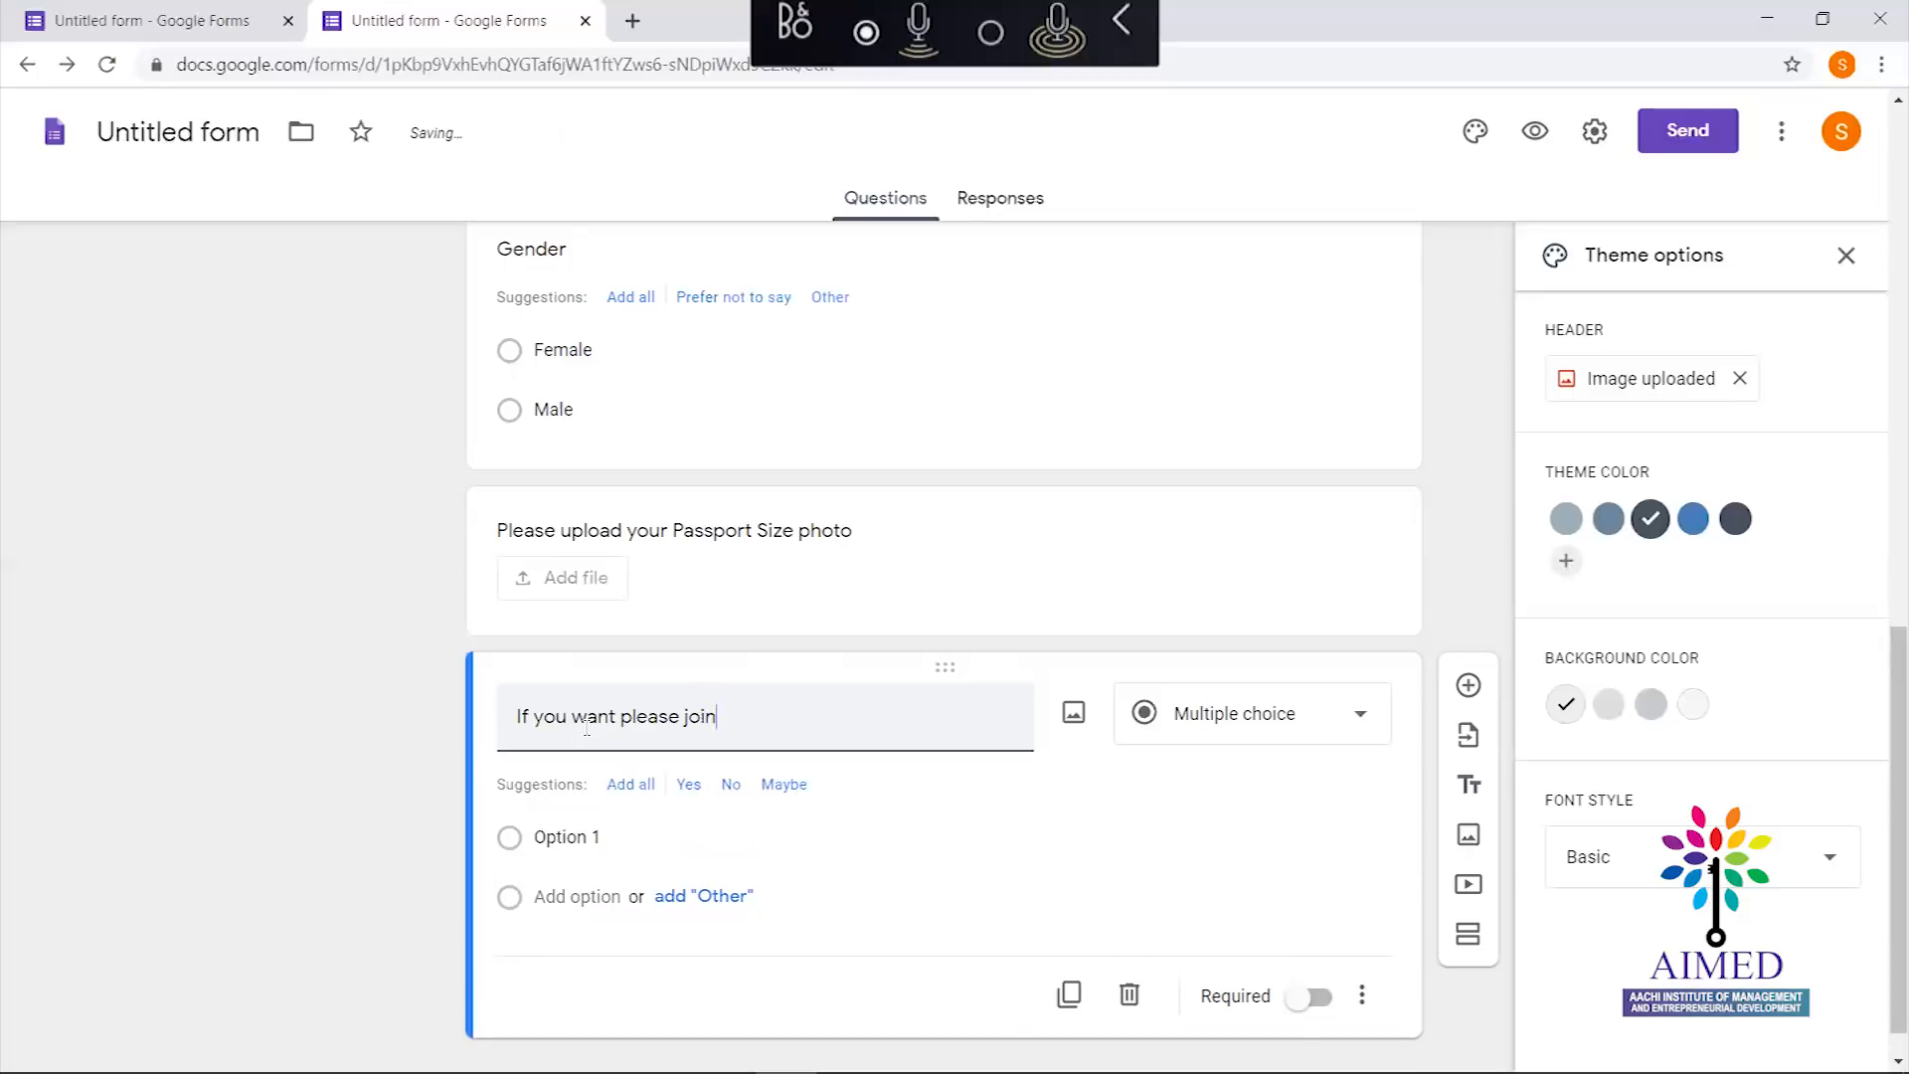
{"action": "type", "text": " whar"}
{"action": "type", "text": "ts "}
{"action": "type", "text": "ap"}
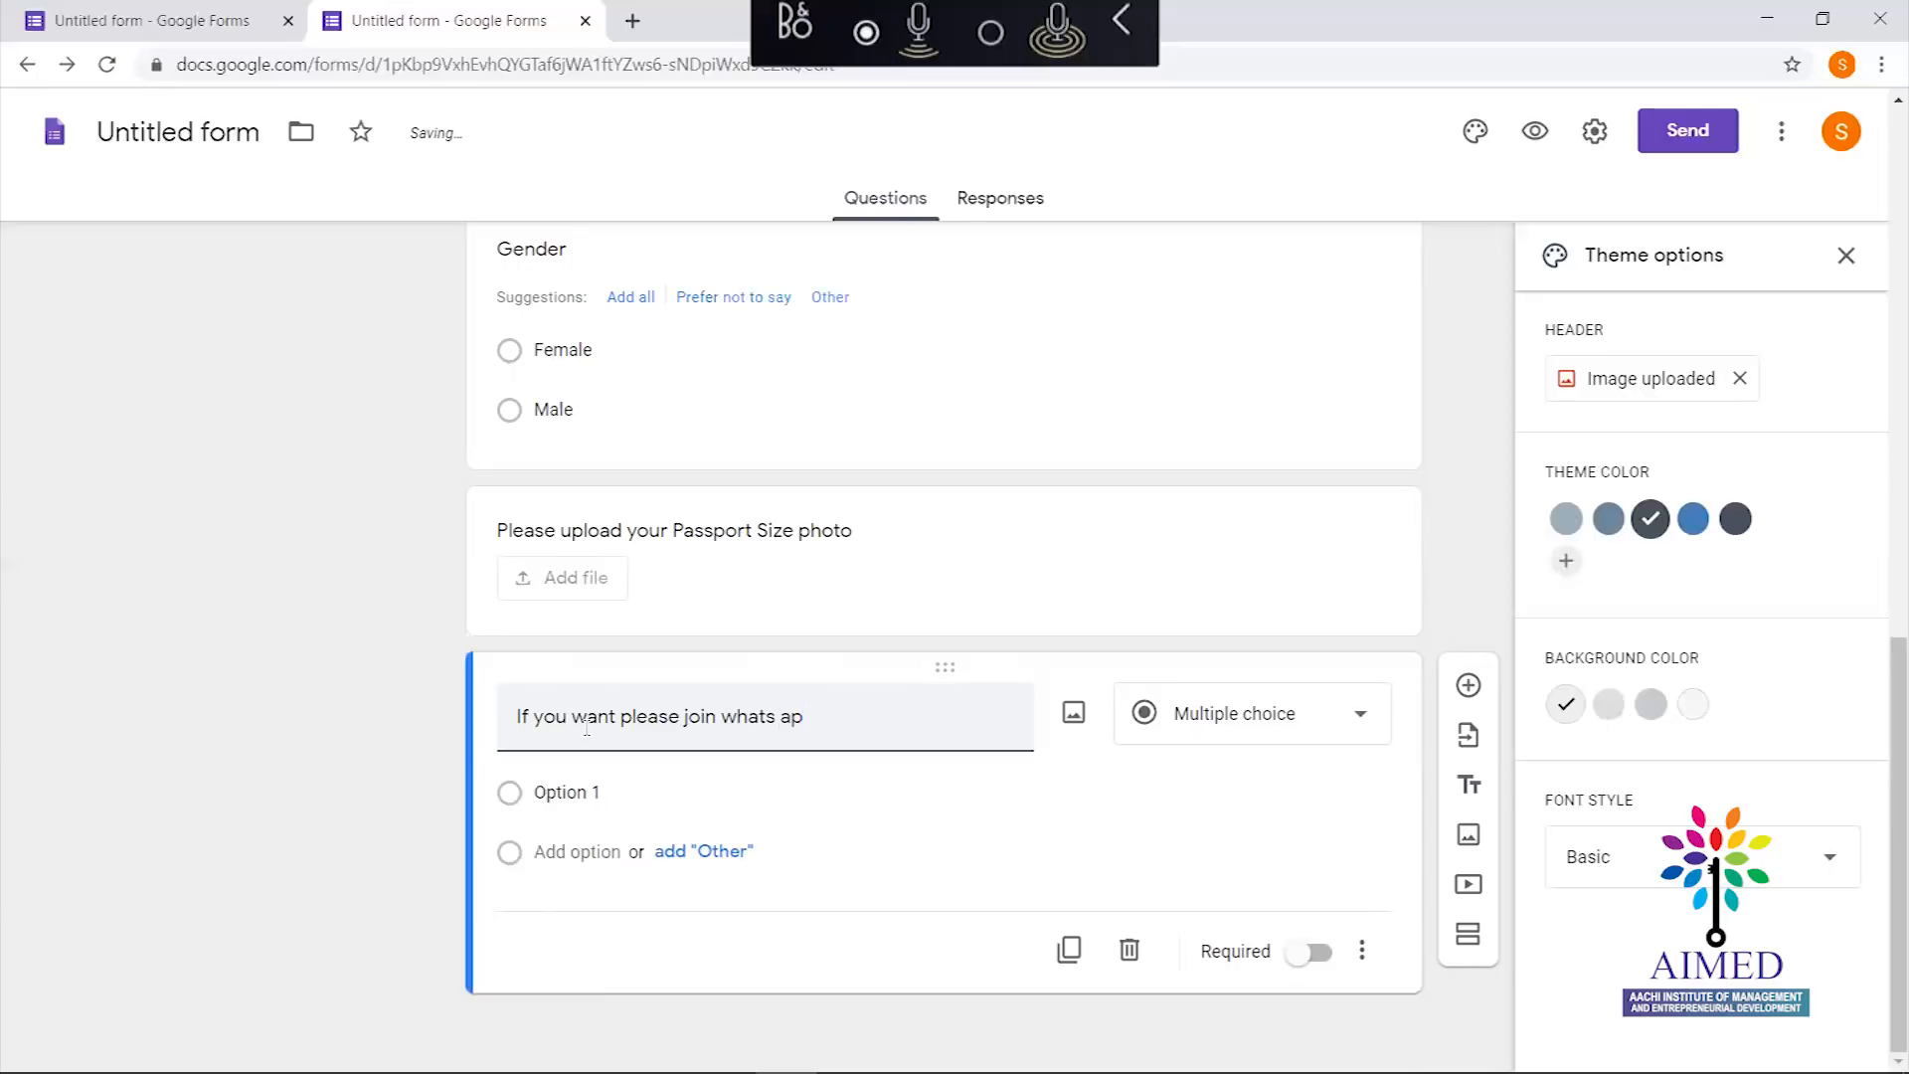
{"action": "key", "text": "BackSpace"}
{"action": "key", "text": "BackSpace"}
{"action": "key", "text": "BackSpace"}
{"action": "key", "text": "BackSpace"}
{"action": "key", "text": "BackSpace"}
{"action": "key", "text": "BackSpace"}
{"action": "key", "text": "BackSpace"}
{"action": "key", "text": "BackSpace"}
{"action": "key", "text": "BackSpace"}
{"action": "key", "text": "BackSpace"}
{"action": "key", "text": "BackSpace"}
{"action": "key", "text": "BackSpace"}
{"action": "key", "text": "BackSpace"}
{"action": "key", "text": "BackSpace"}
{"action": "key", "text": "BackSpace"}
{"action": "key", "text": "BackSpace"}
{"action": "key", "text": "BackSpace"}
{"action": "key", "text": "BackSpace"}
{"action": "key", "text": "BackSpace"}
{"action": "key", "text": "BackSpace"}
{"action": "key", "text": "BackSpace"}
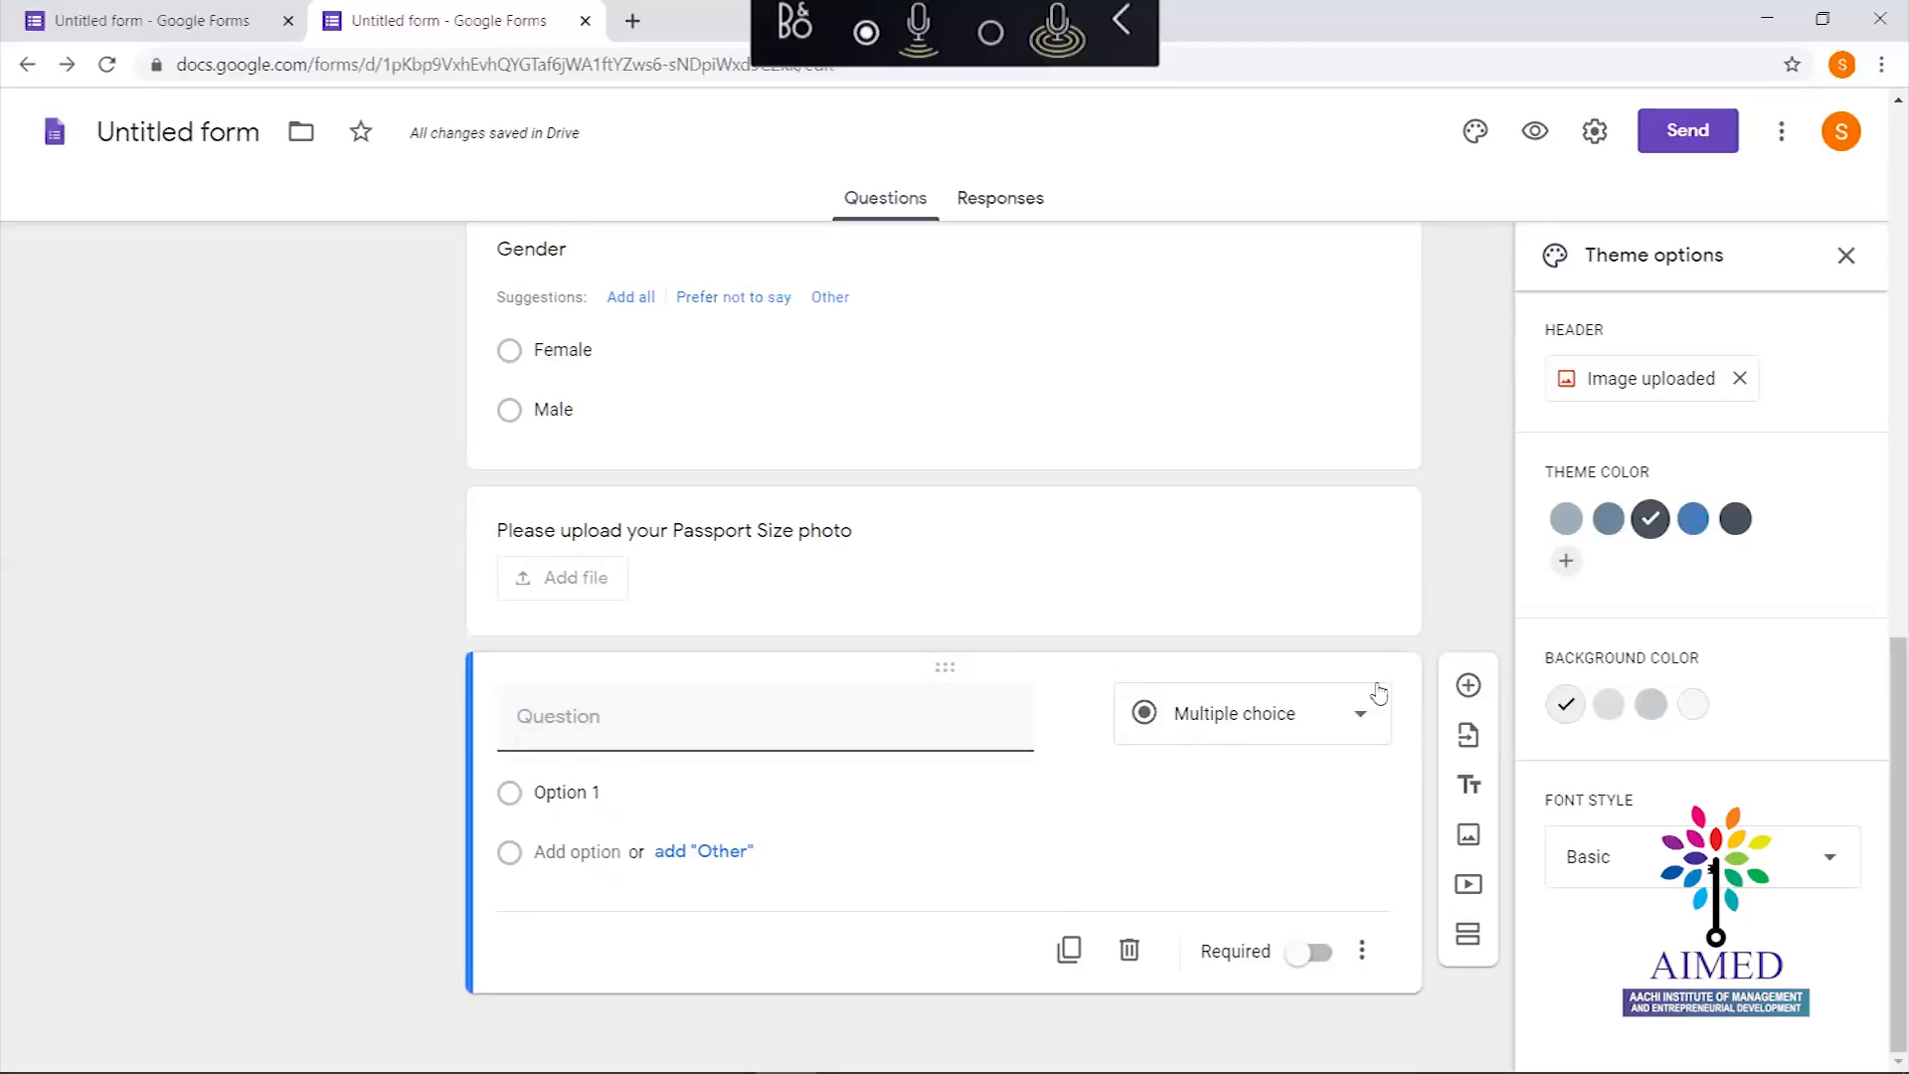
{"action": "left_click", "coordinate": [1475, 790]}
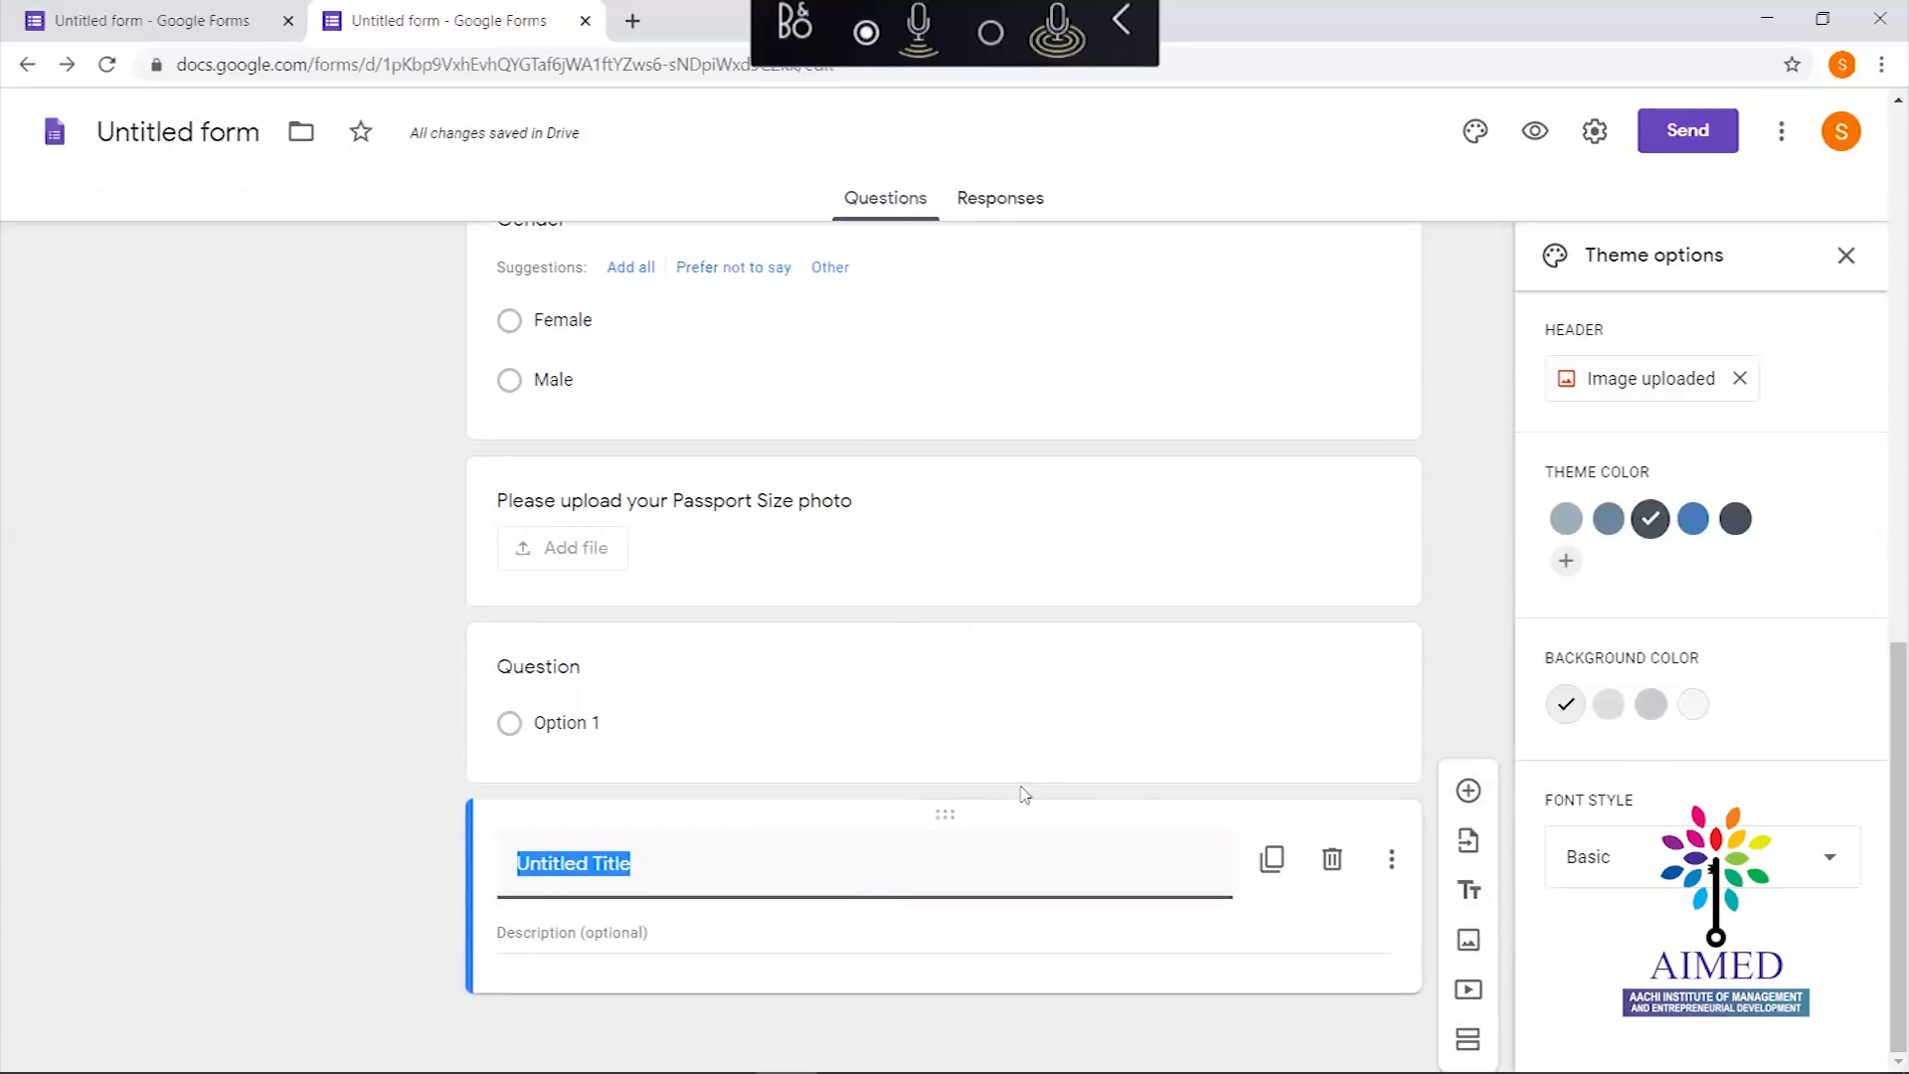
Delete the blank question and title the block 'If you want you can join the group'
{"action": "left_click", "coordinate": [1018, 696]}
{"action": "left_click", "coordinate": [1127, 921]}
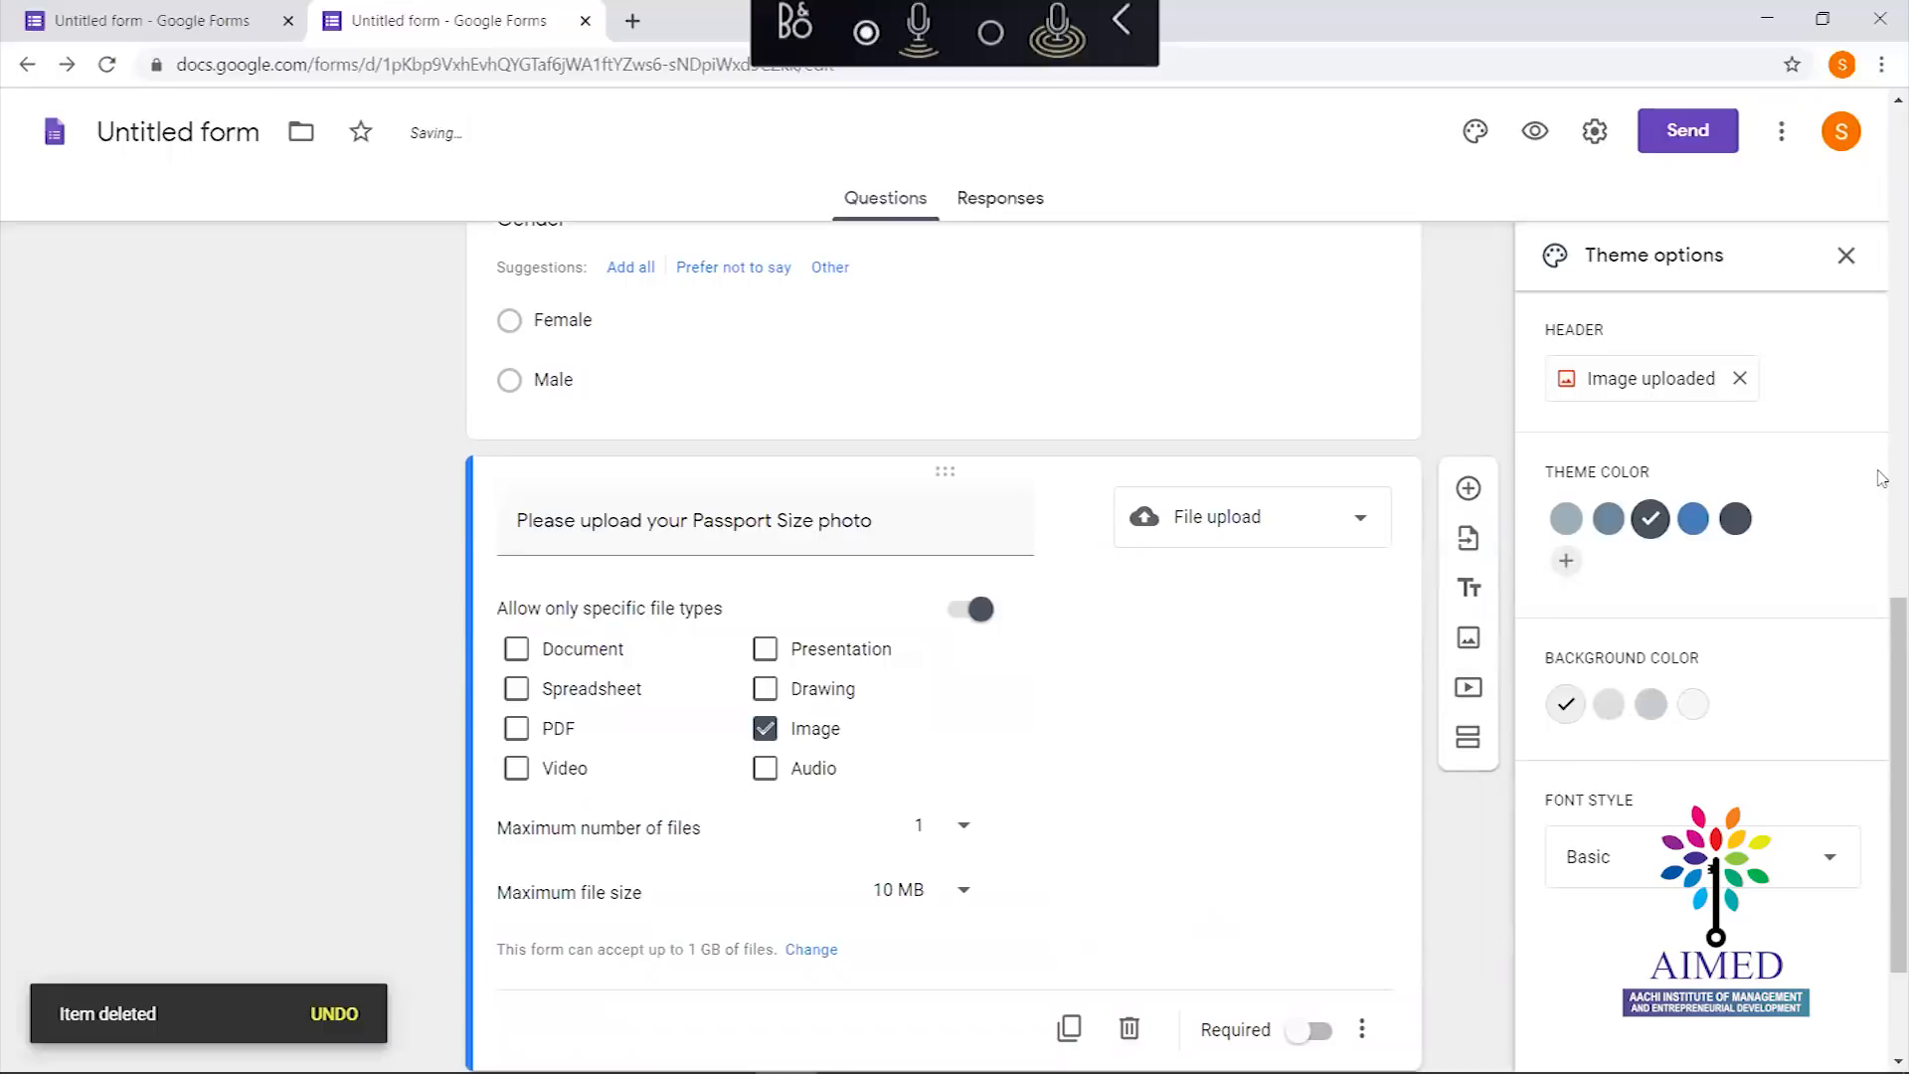
{"action": "scroll", "coordinate": [1882, 631], "scroll_direction": "down", "scroll_amount": 2}
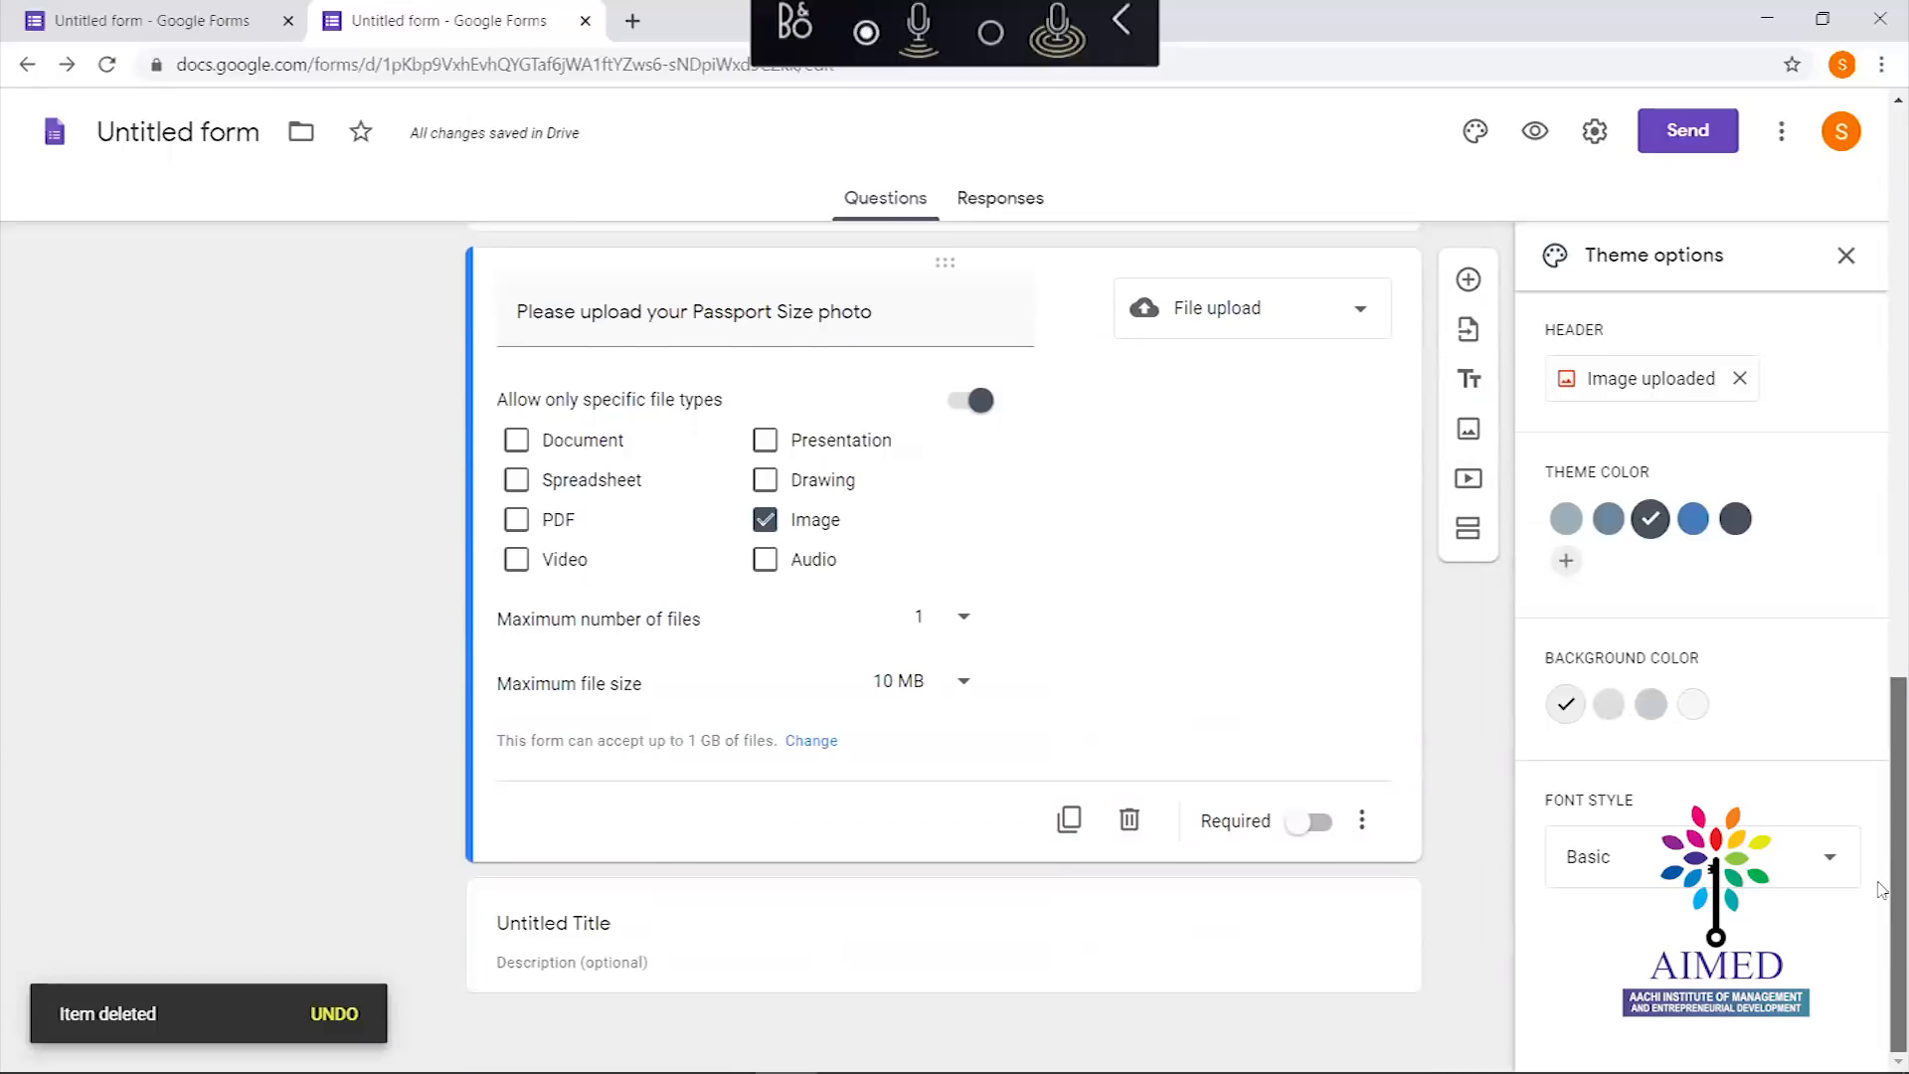
{"action": "left_click", "coordinate": [563, 916]}
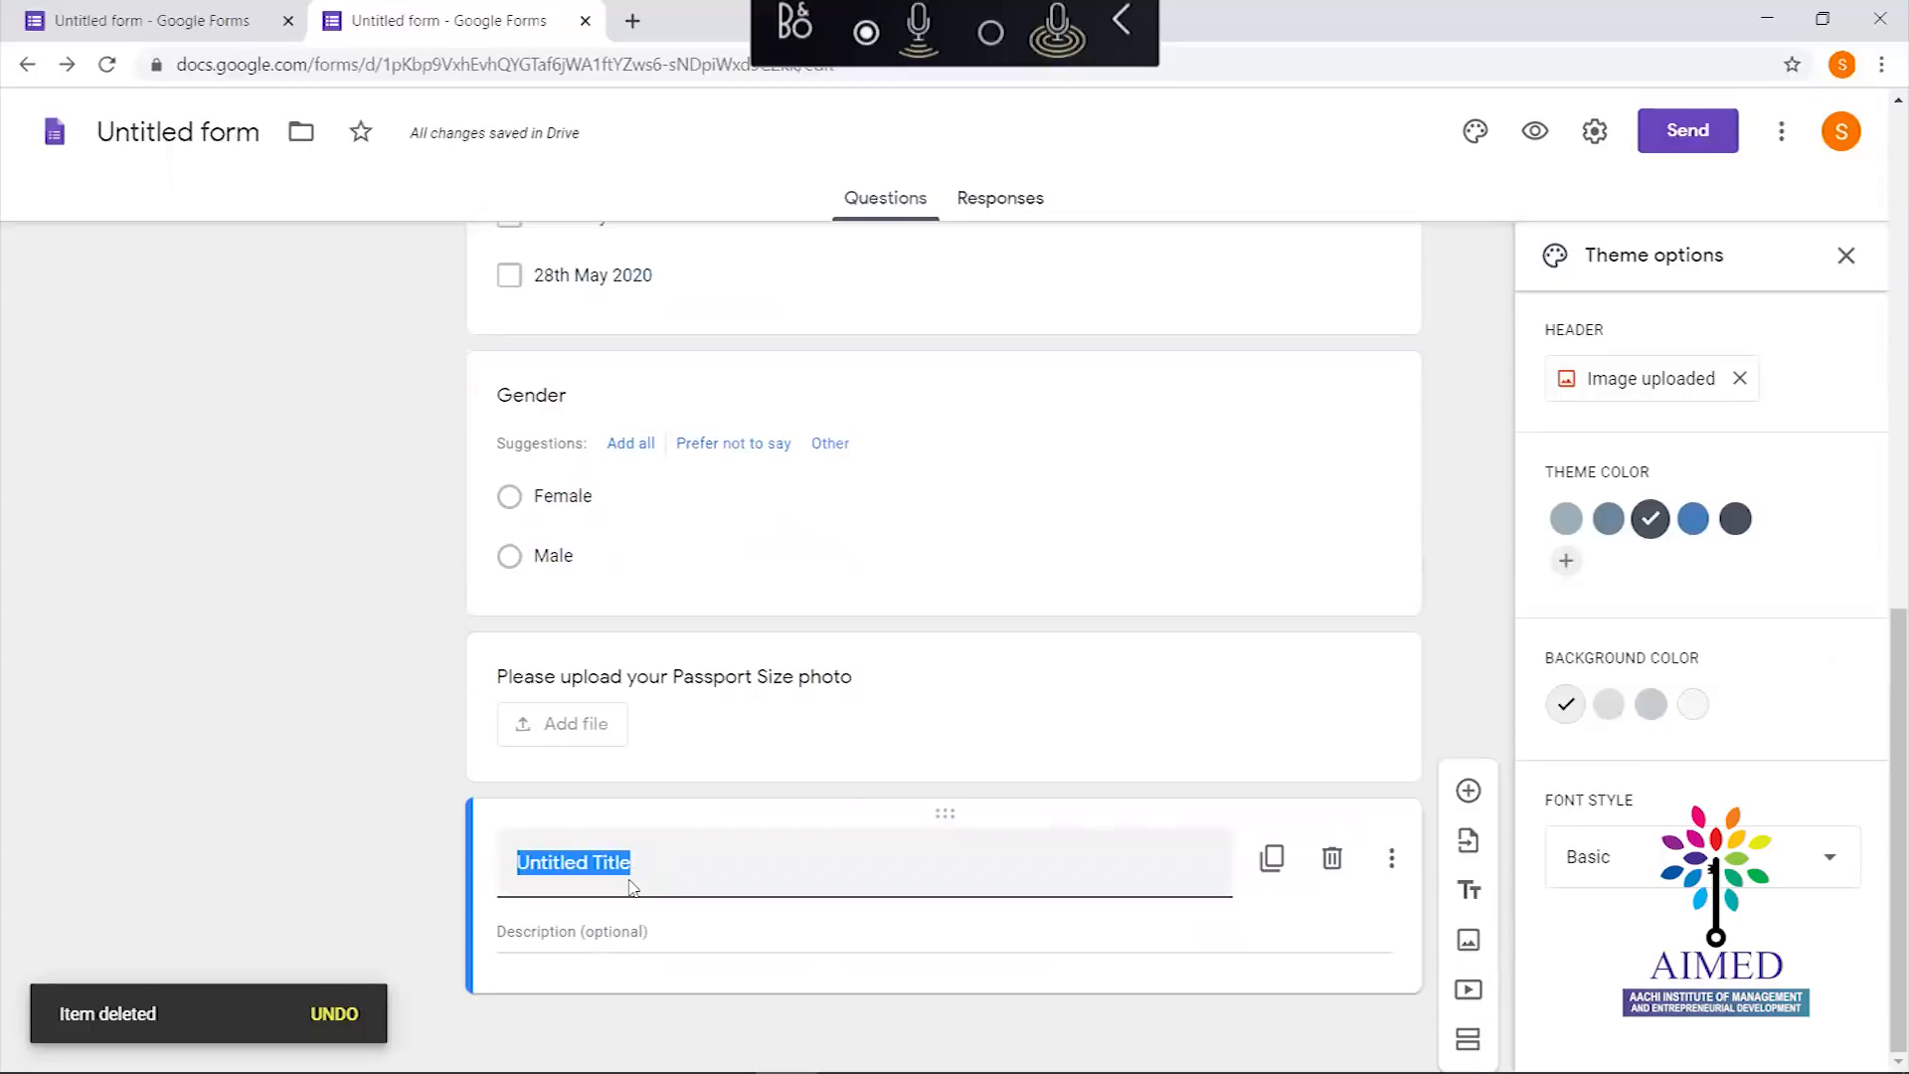
{"action": "type", "text": "If you want you can join the gr"}
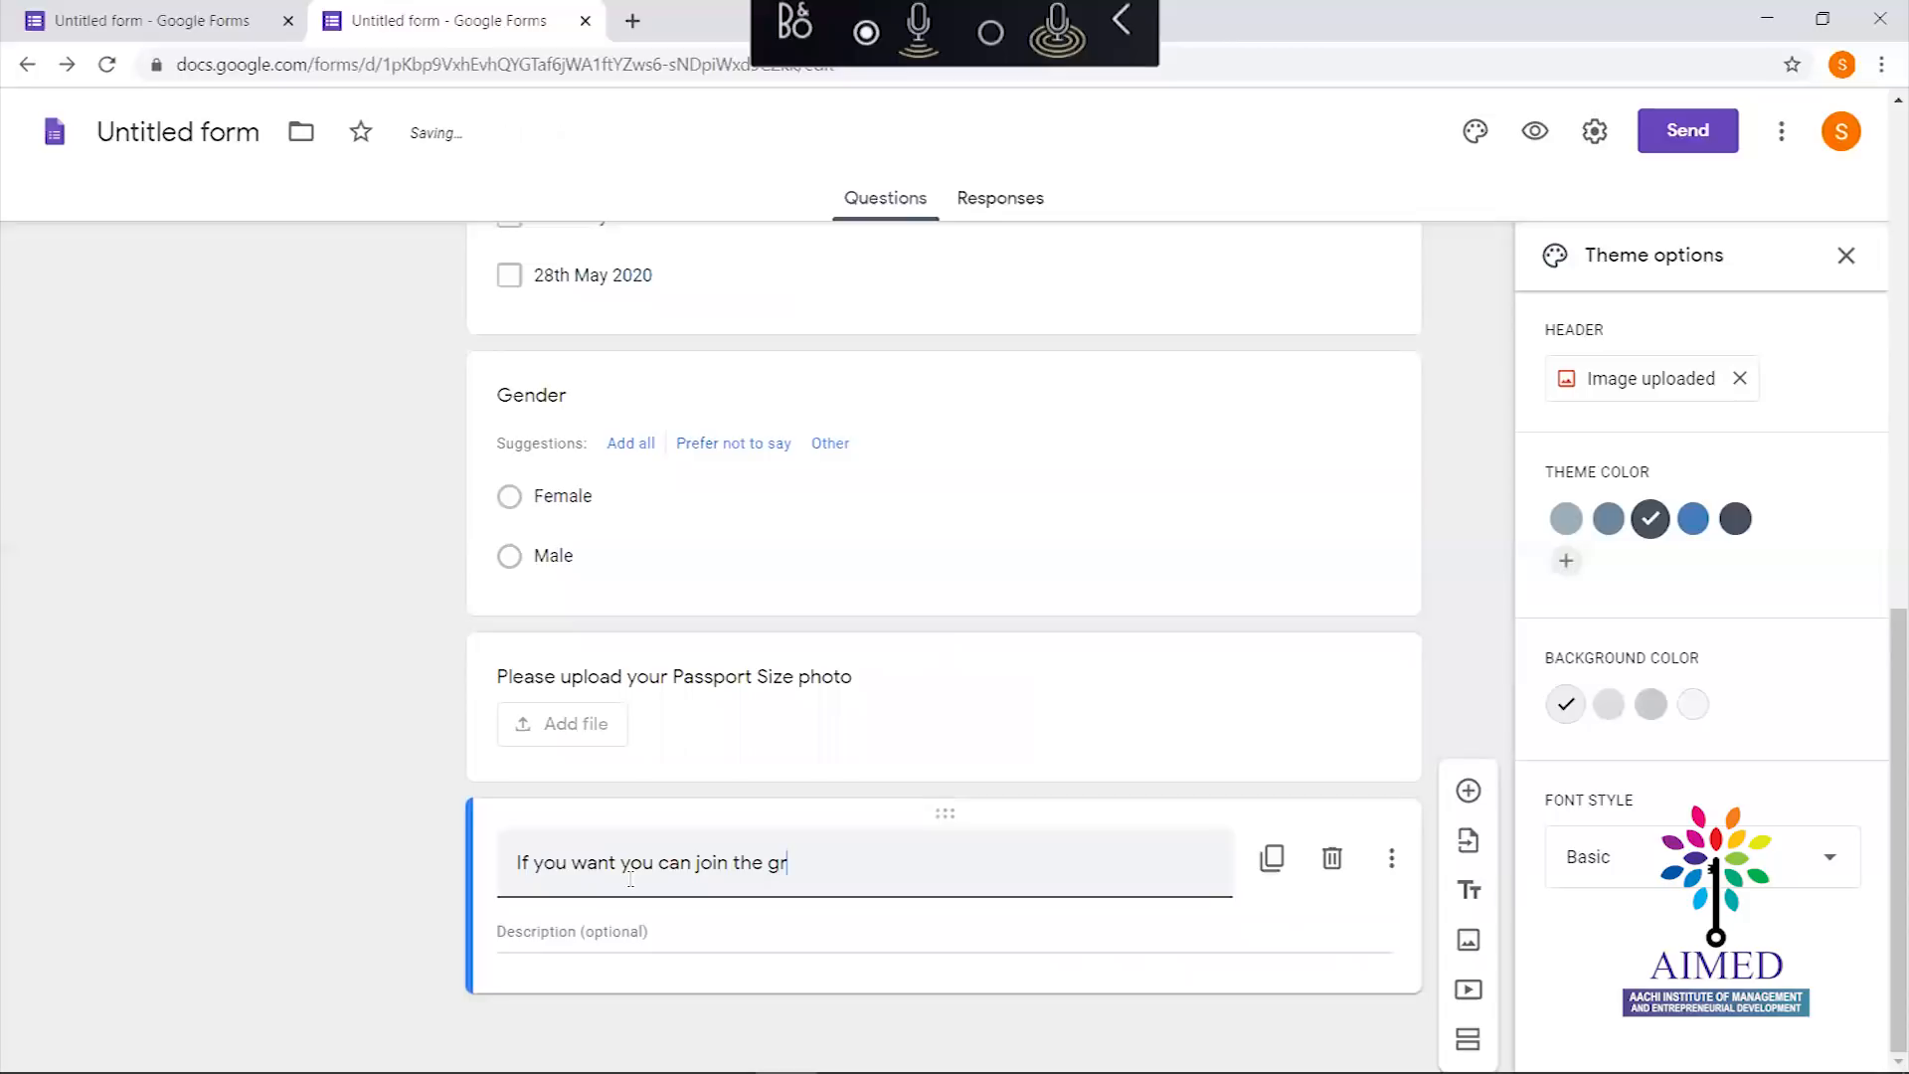
{"action": "type", "text": "oup"}
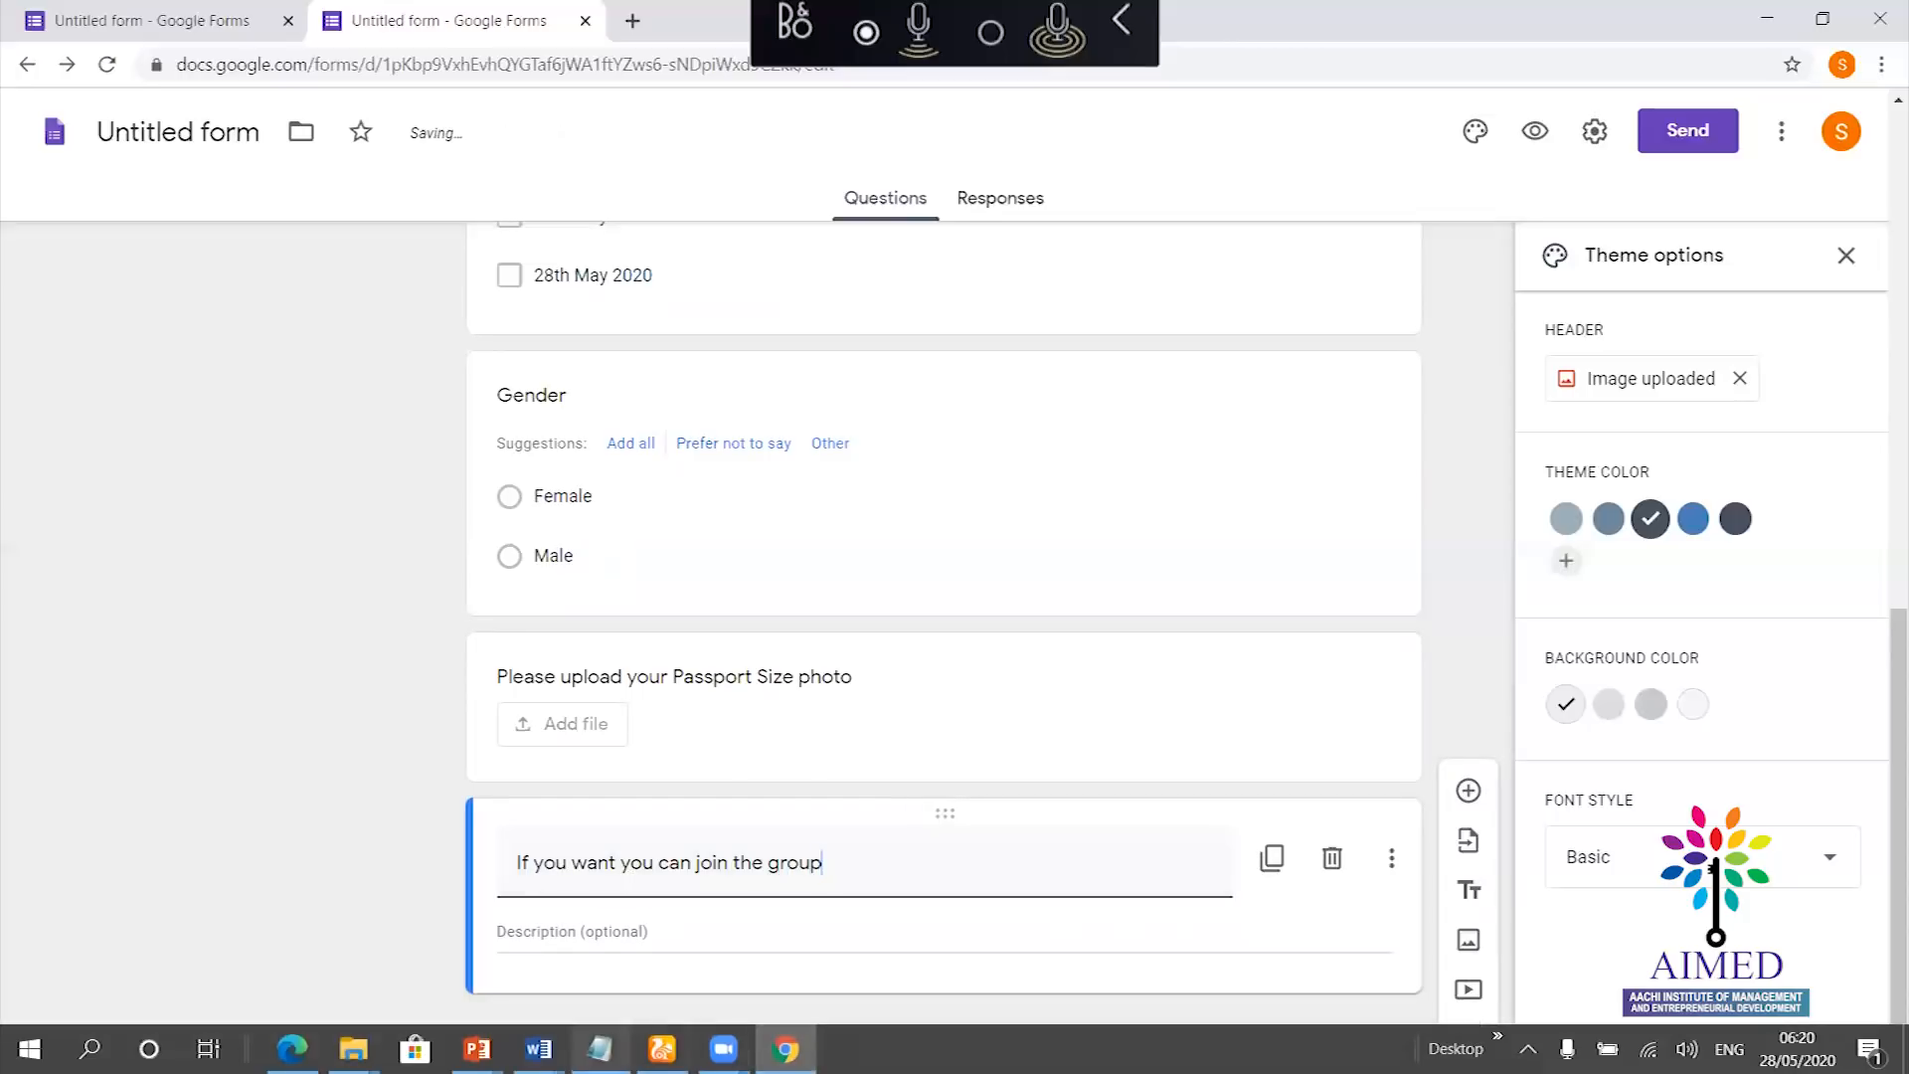
Copy the WhatsApp group link from Notepad into the block's description
{"action": "left_click", "coordinate": [599, 1049]}
{"action": "left_click_drag", "start_coordinate": [601, 173], "coordinate": [45, 164]}
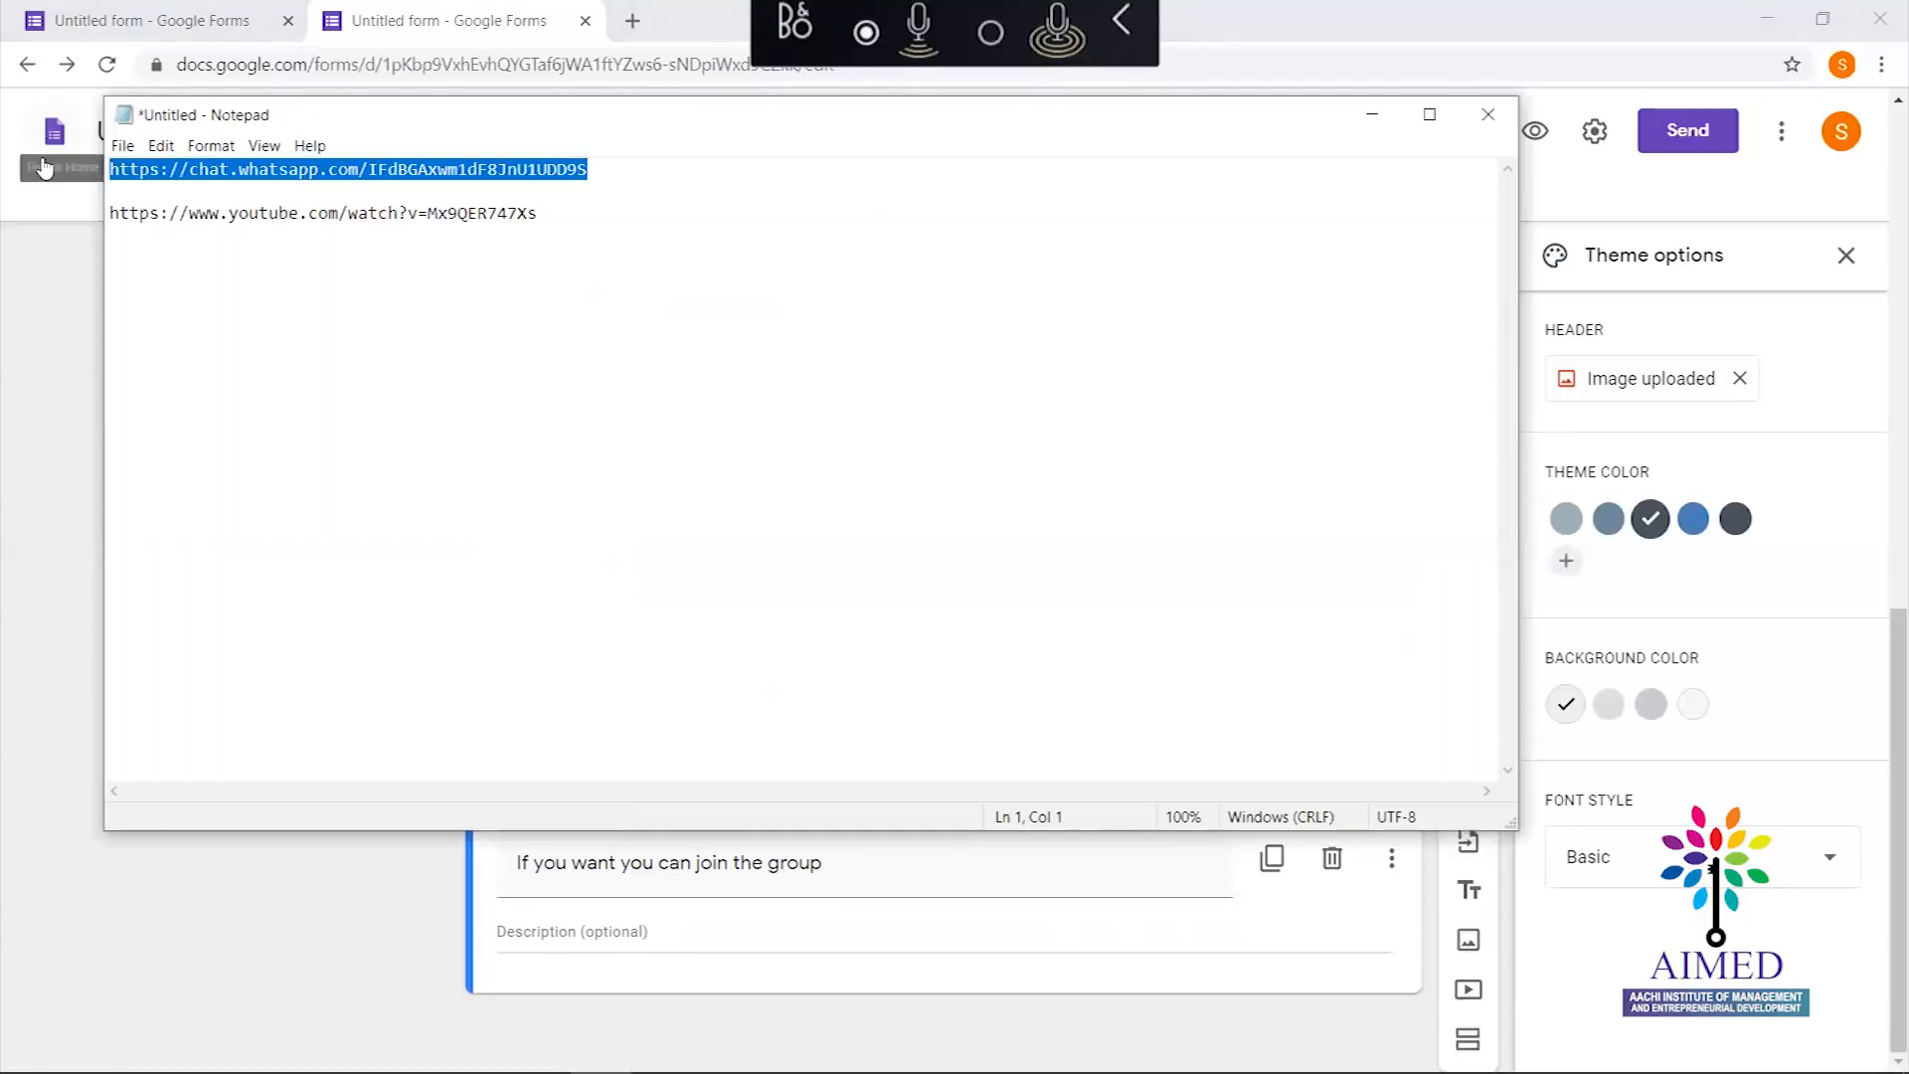
{"action": "left_click", "coordinate": [45, 167]}
{"action": "triple_click", "coordinate": [609, 865]}
{"action": "left_click", "coordinate": [597, 932]}
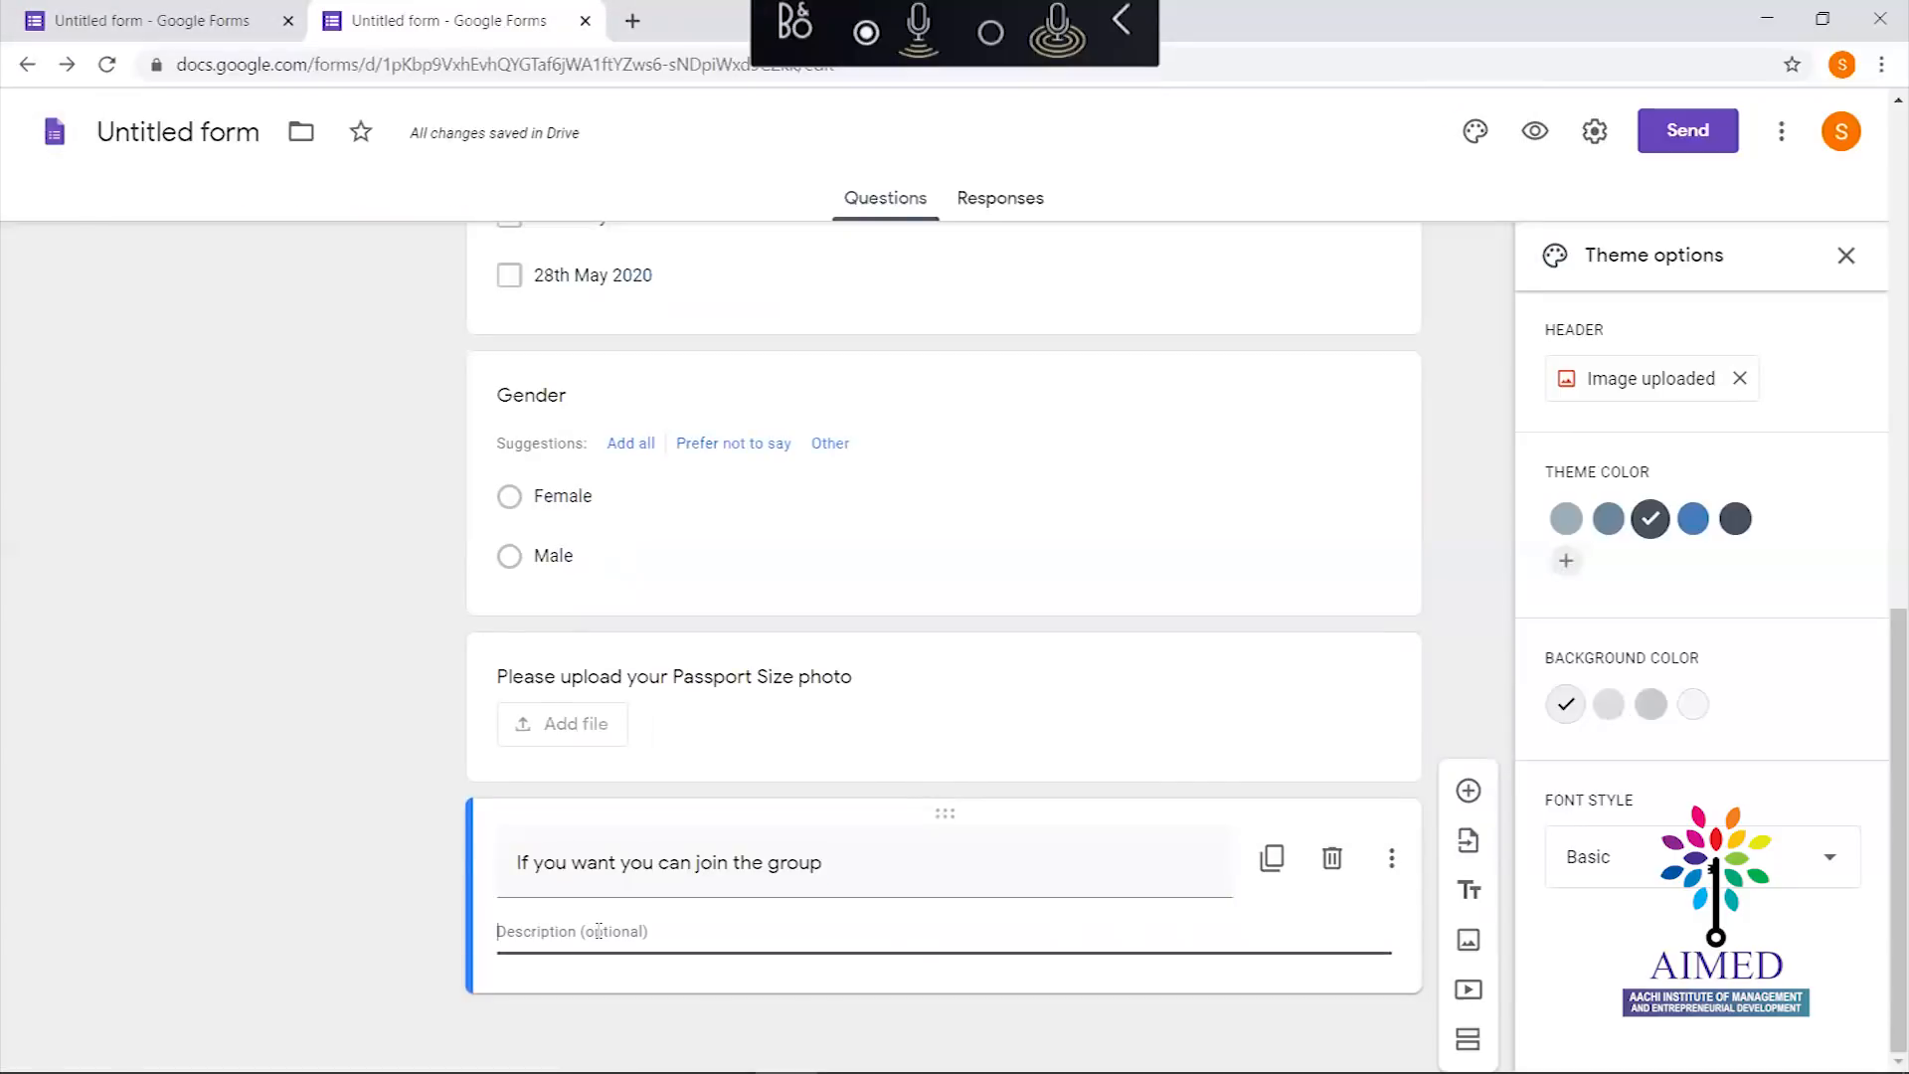
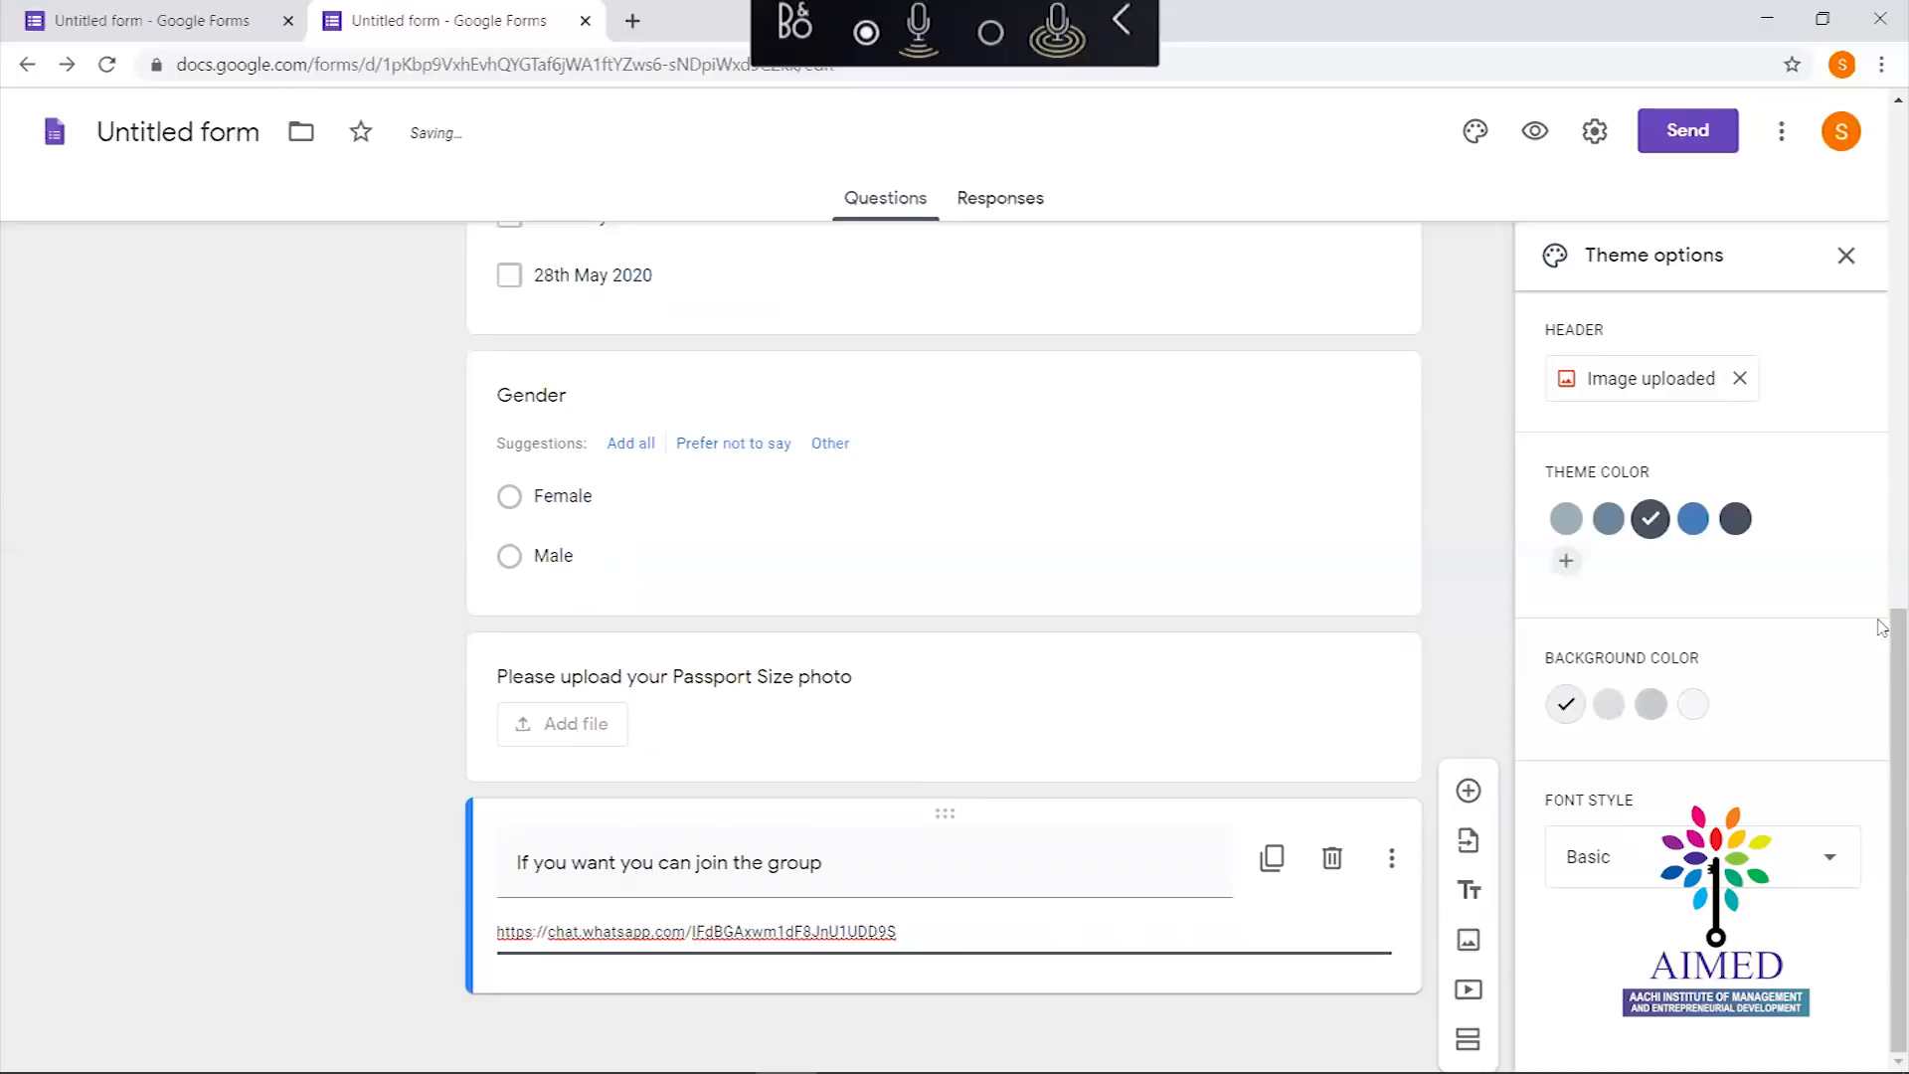
{"action": "left_click_drag", "start_coordinate": [1882, 686], "coordinate": [1830, 156]}
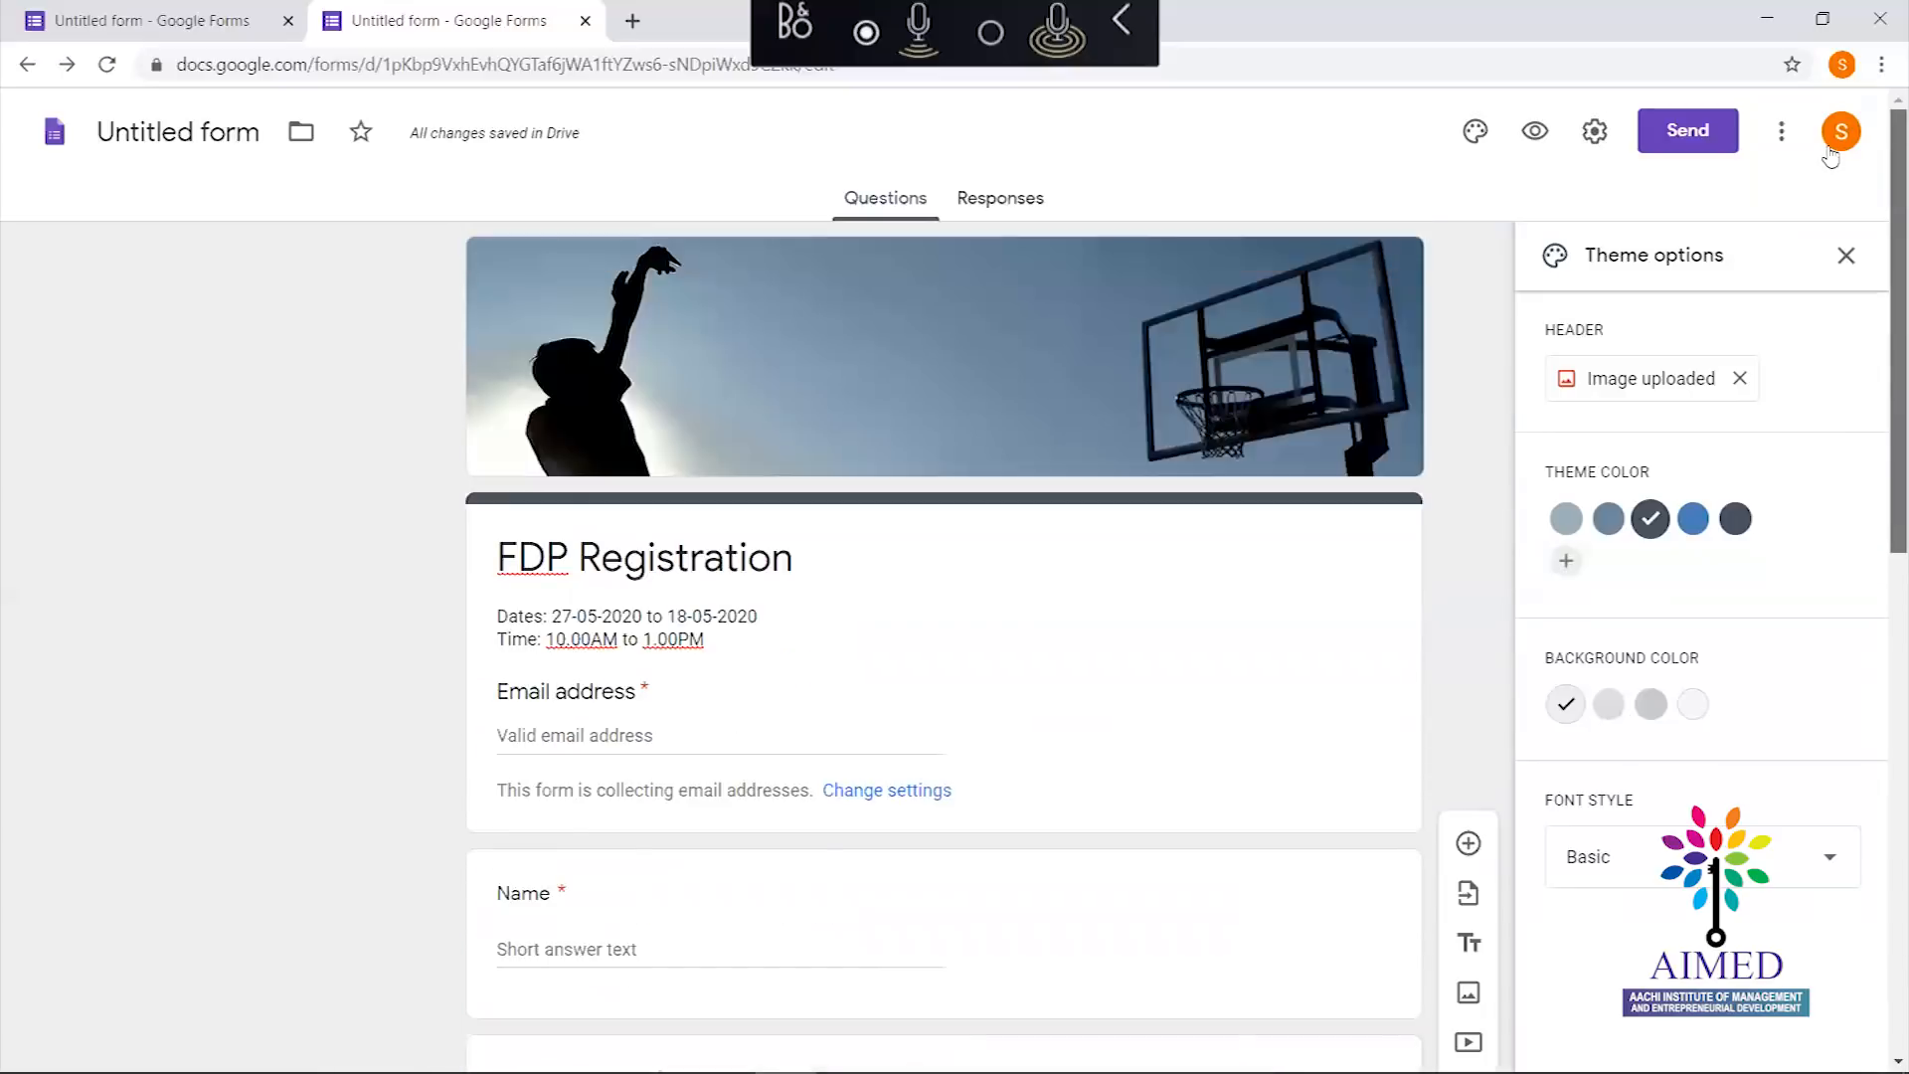
Open the form's Settings and review the Requires sign in and Respondents can options
{"action": "left_click", "coordinate": [1594, 132]}
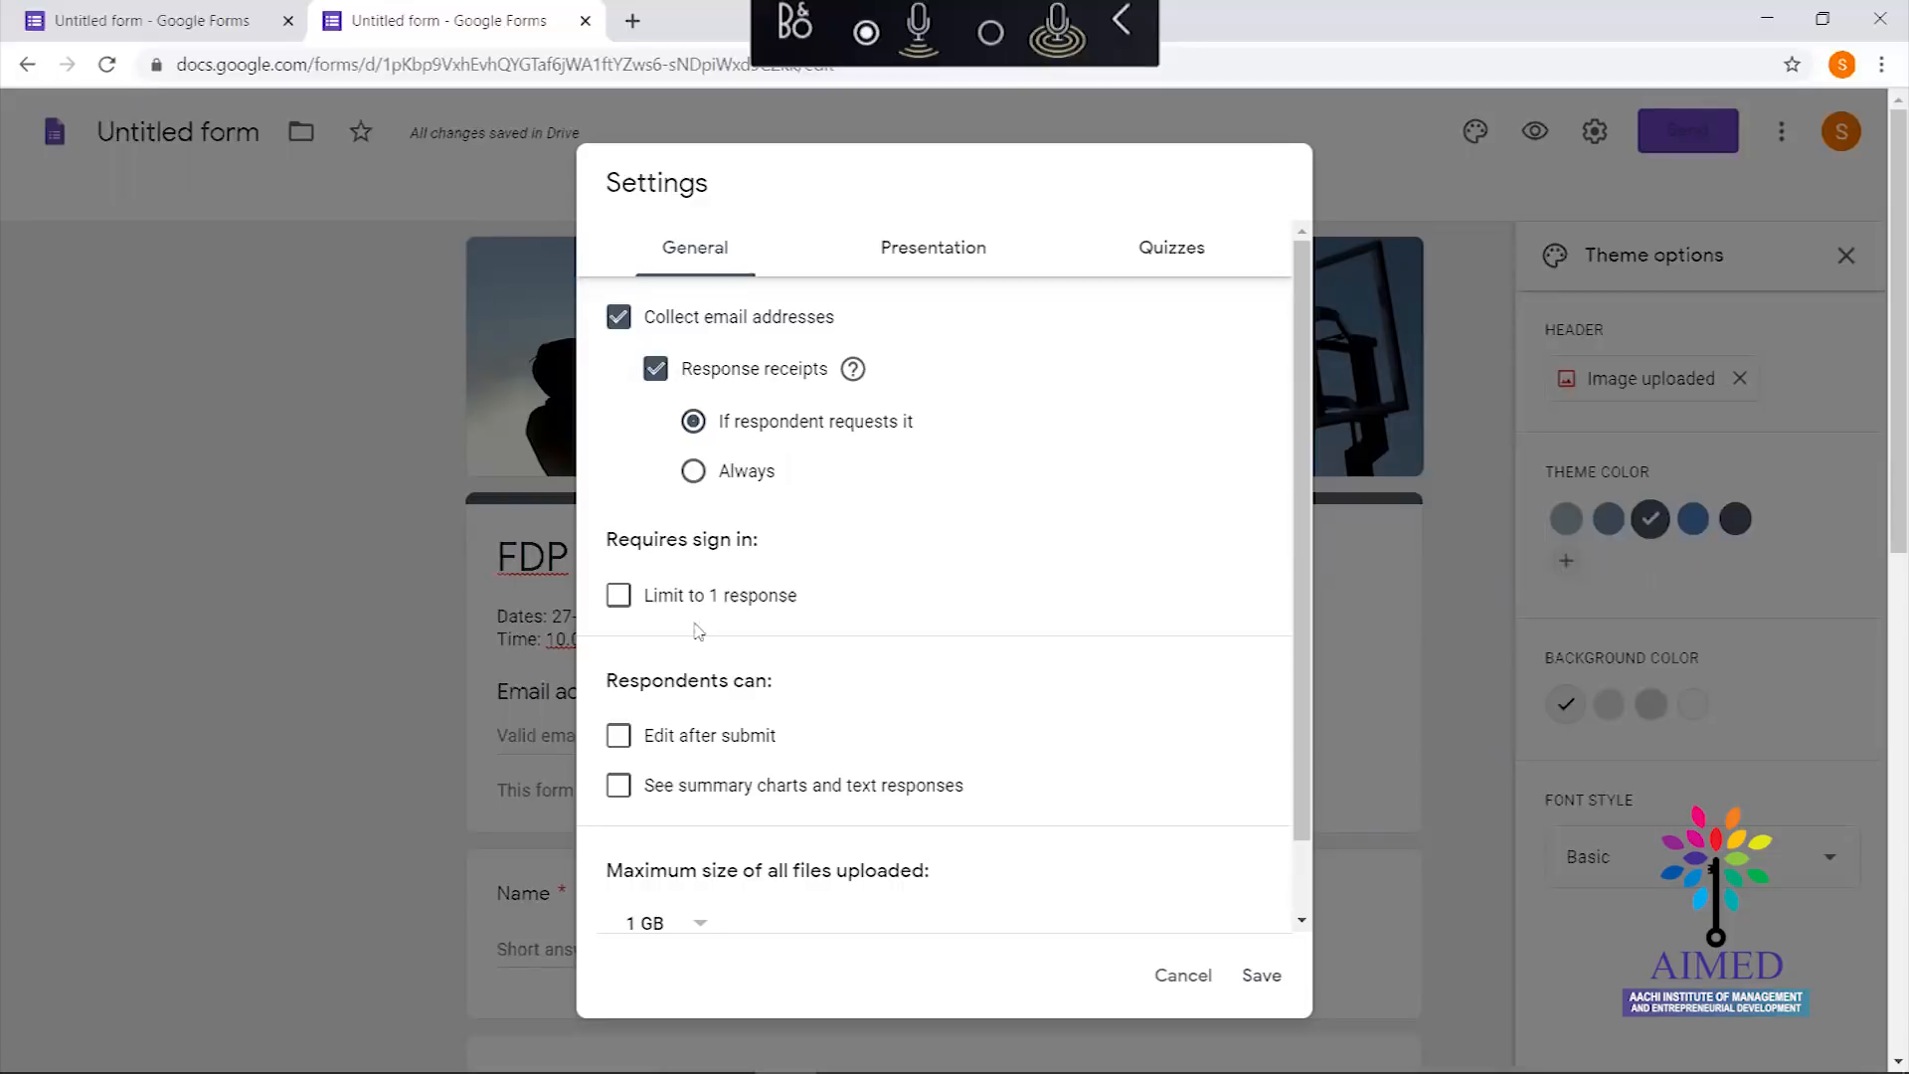
{"action": "left_click_drag", "start_coordinate": [608, 542], "coordinate": [779, 541]}
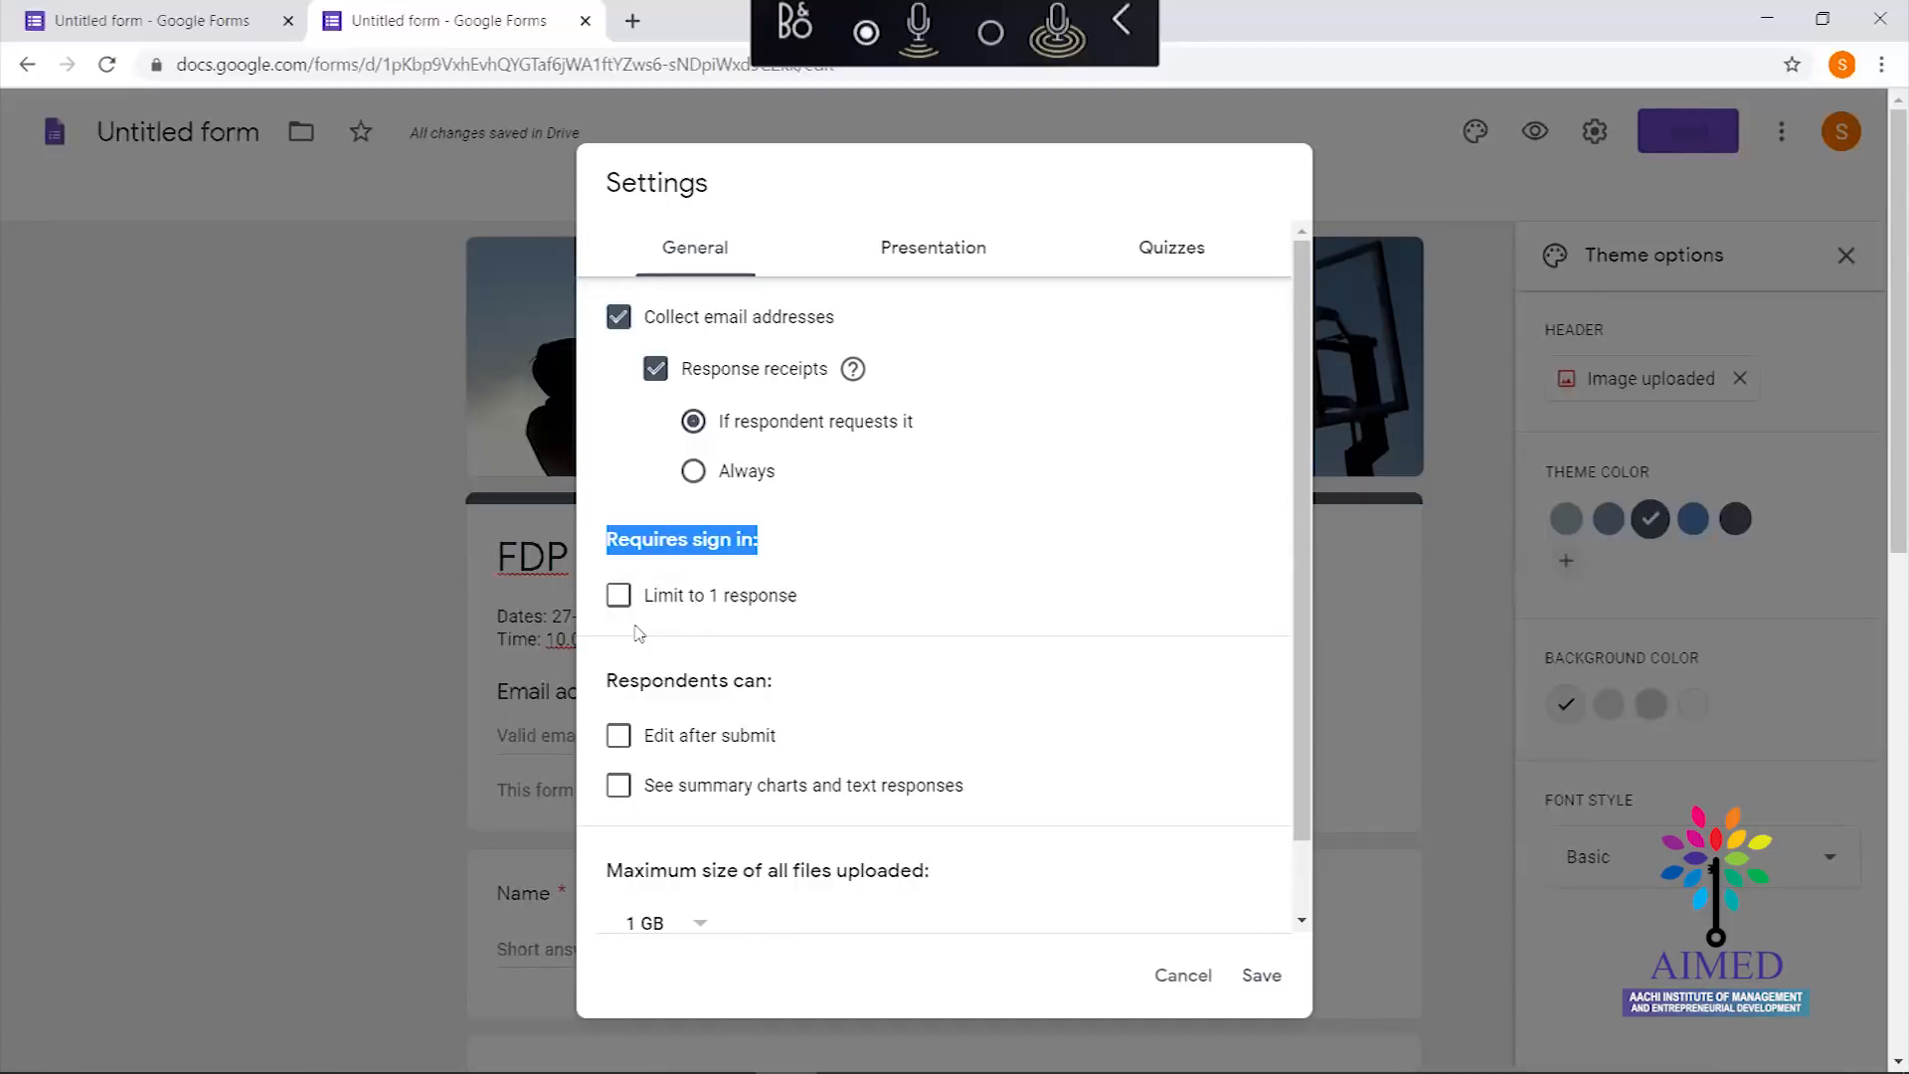
{"action": "left_click", "coordinate": [861, 652]}
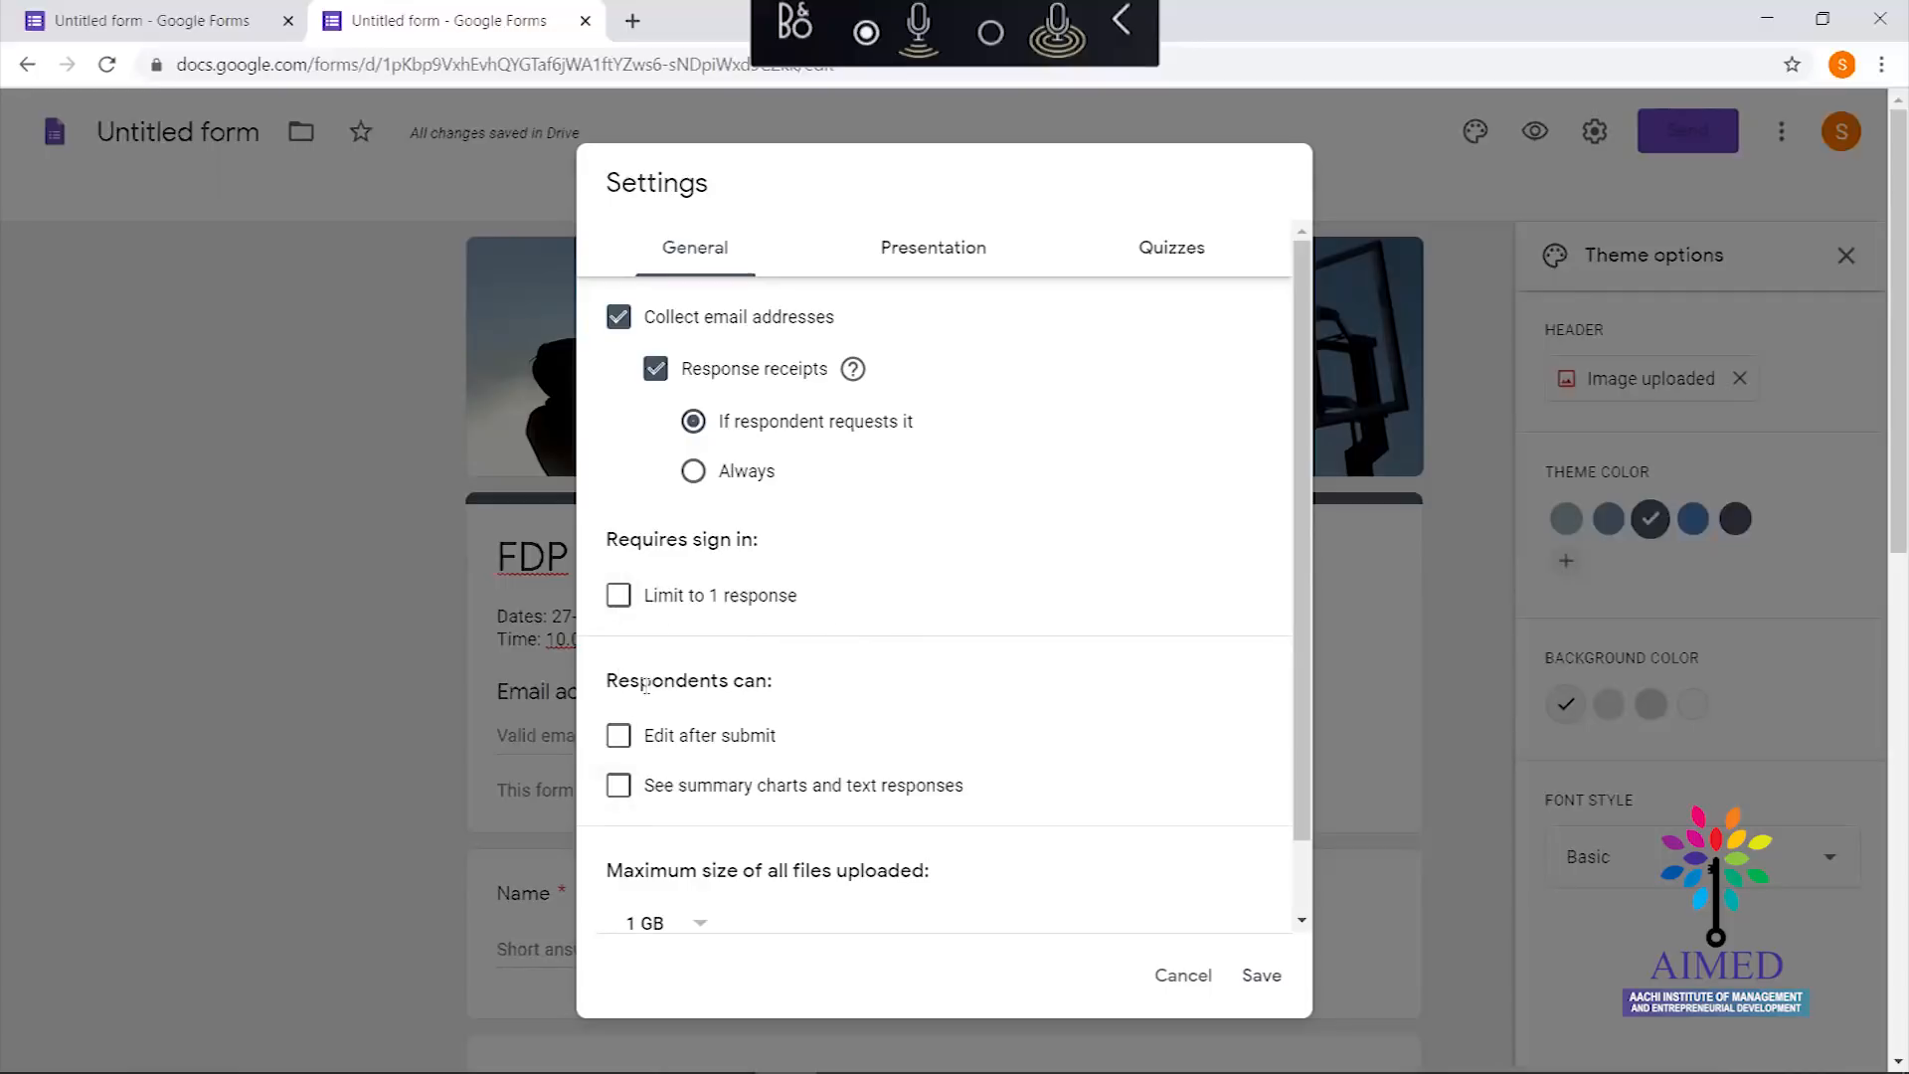
{"action": "left_click_drag", "start_coordinate": [619, 684], "coordinate": [780, 712]}
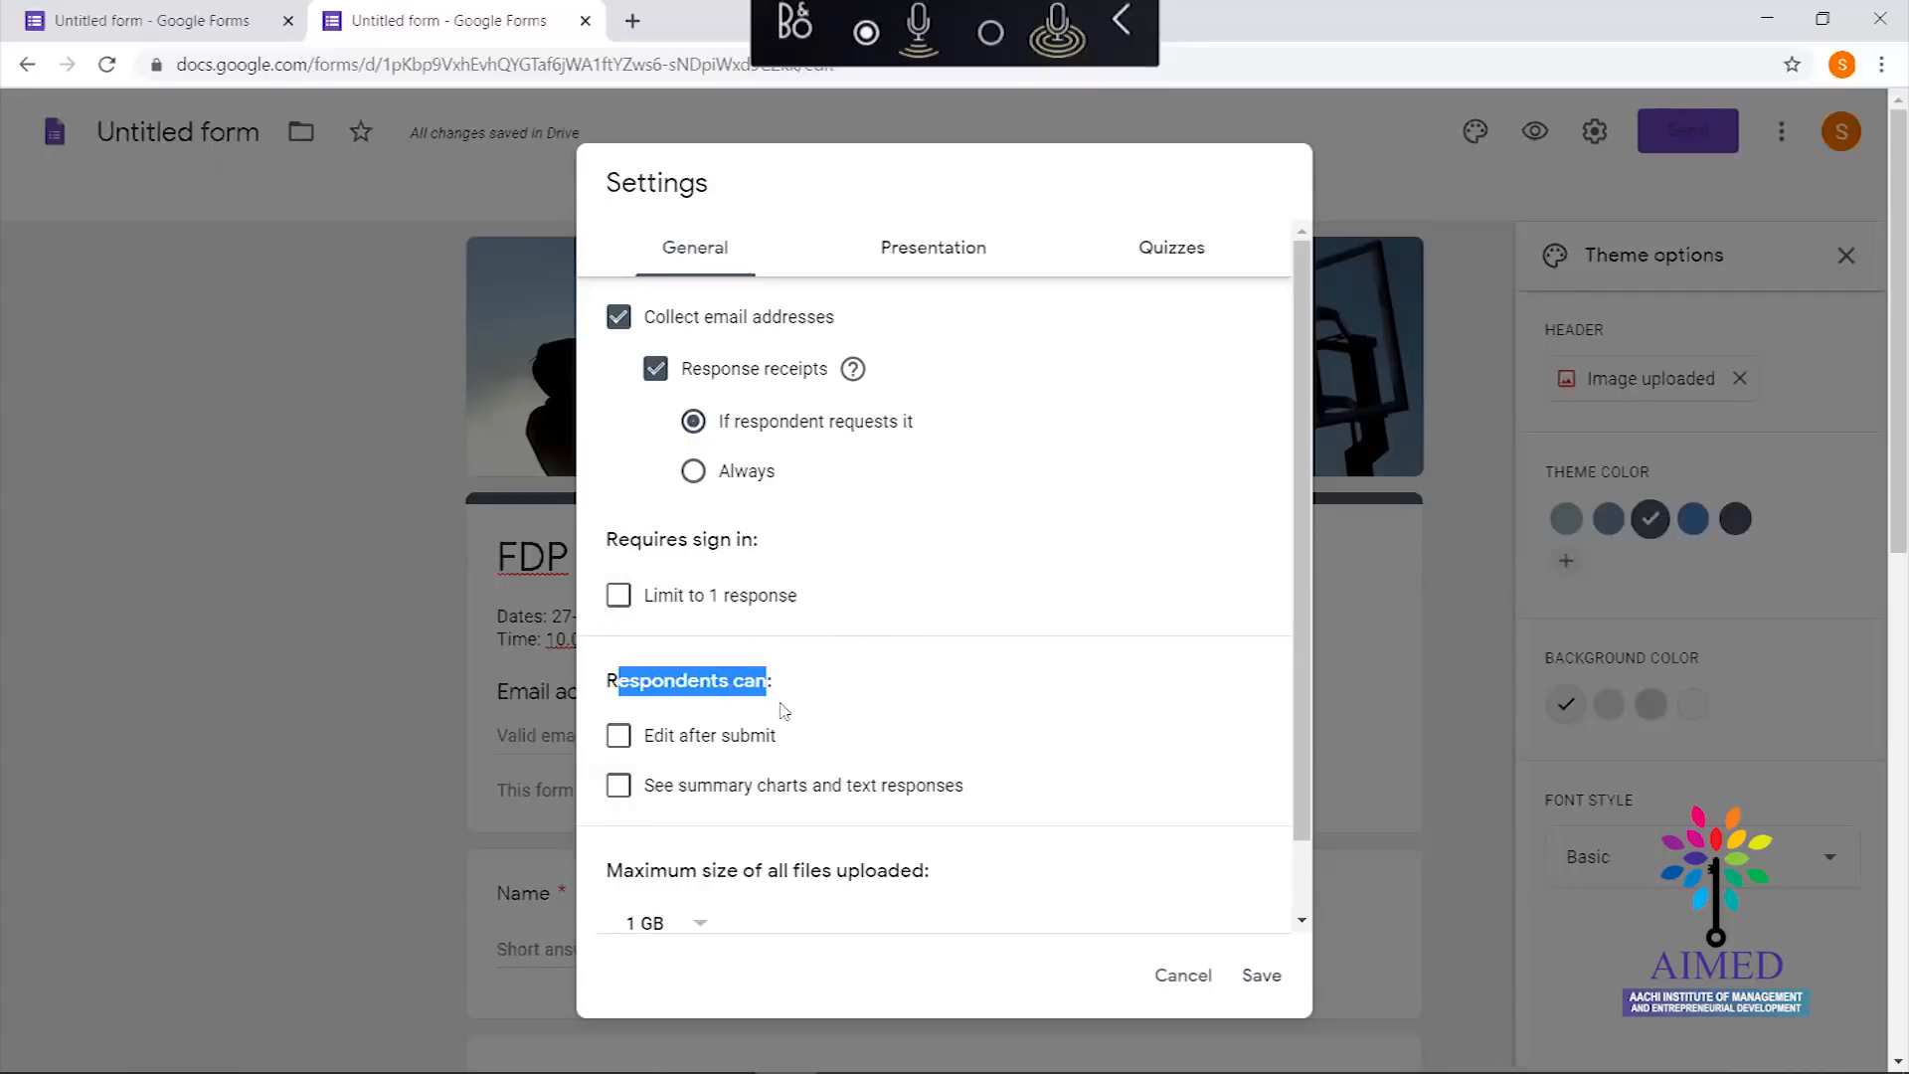
{"action": "left_click", "coordinate": [611, 682]}
{"action": "left_click_drag", "start_coordinate": [610, 682], "coordinate": [779, 686]}
{"action": "scroll", "coordinate": [1305, 833], "scroll_direction": "down", "scroll_amount": 2}
{"action": "scroll", "coordinate": [1306, 833], "scroll_direction": "up", "scroll_amount": 2}
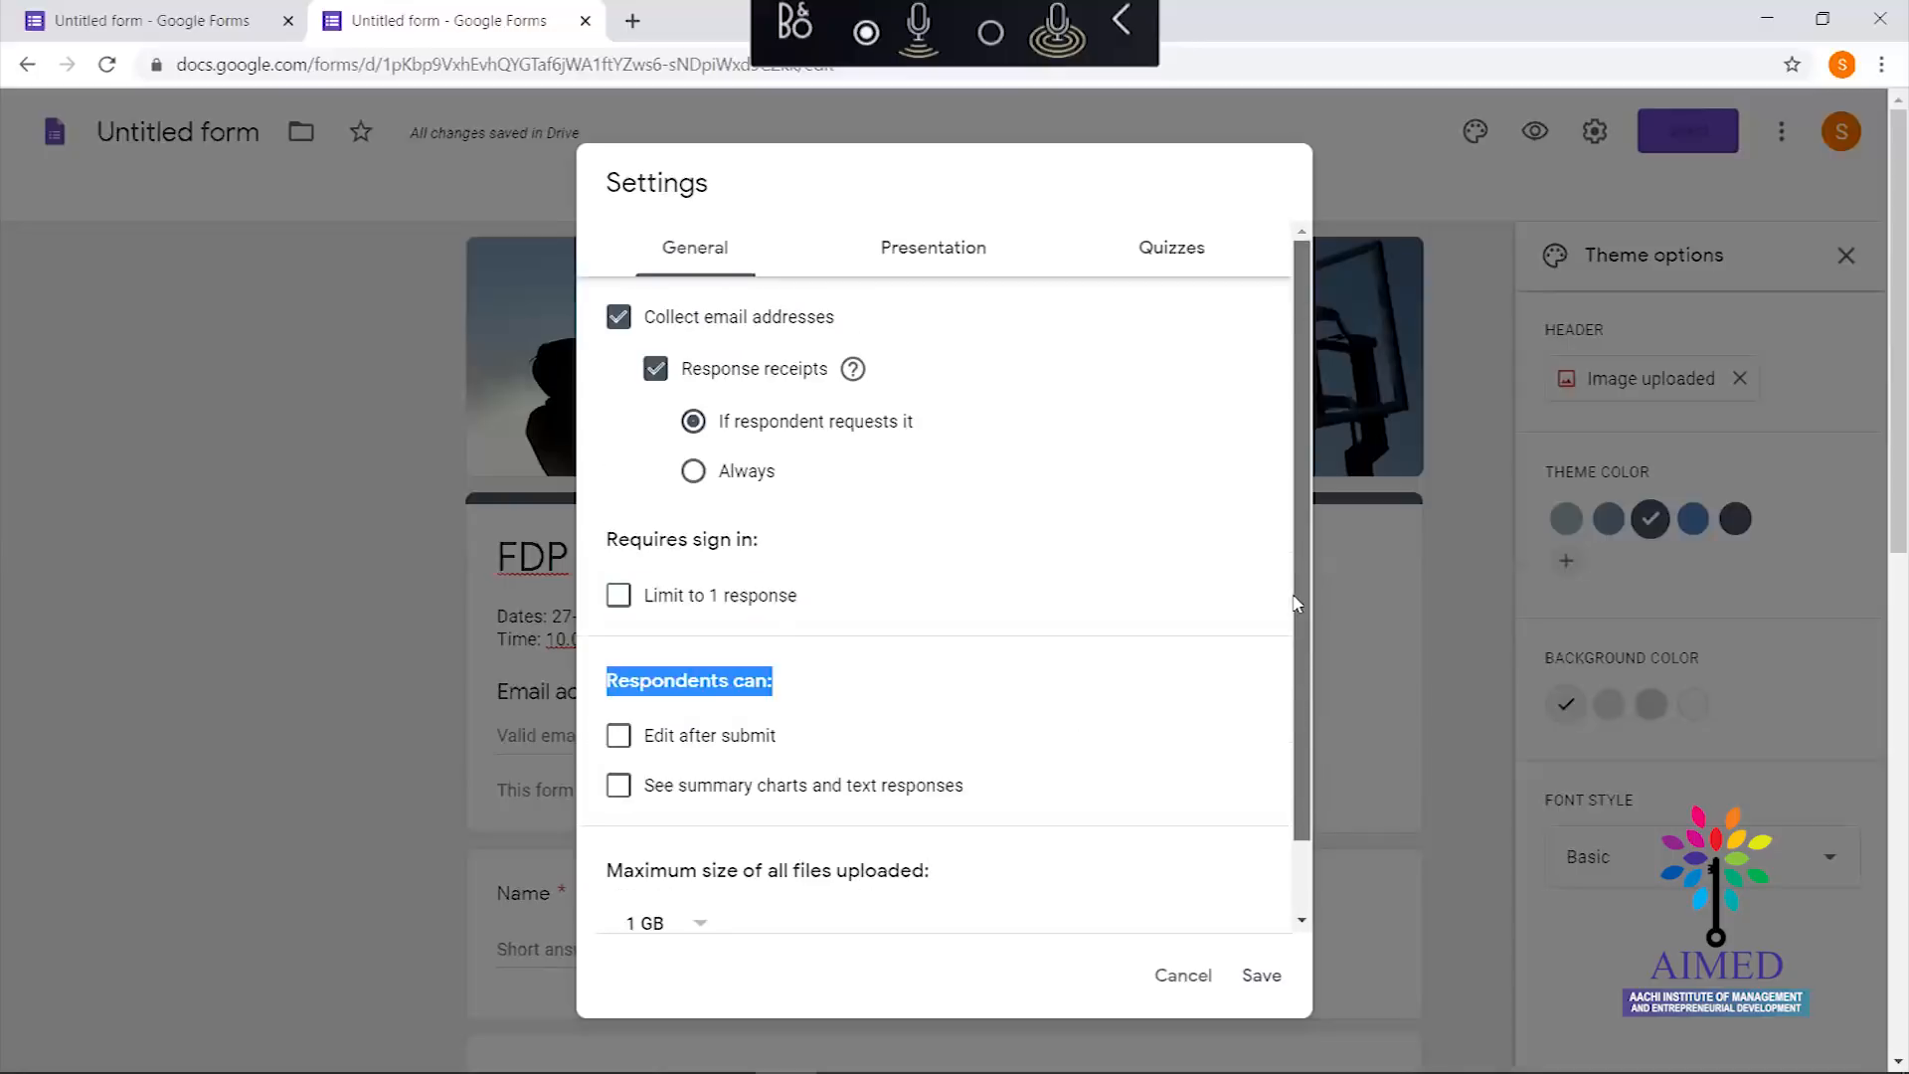
Set the Presentation confirmation message to 'Thank you for Participating' and save the settings
{"action": "left_click", "coordinate": [945, 249]}
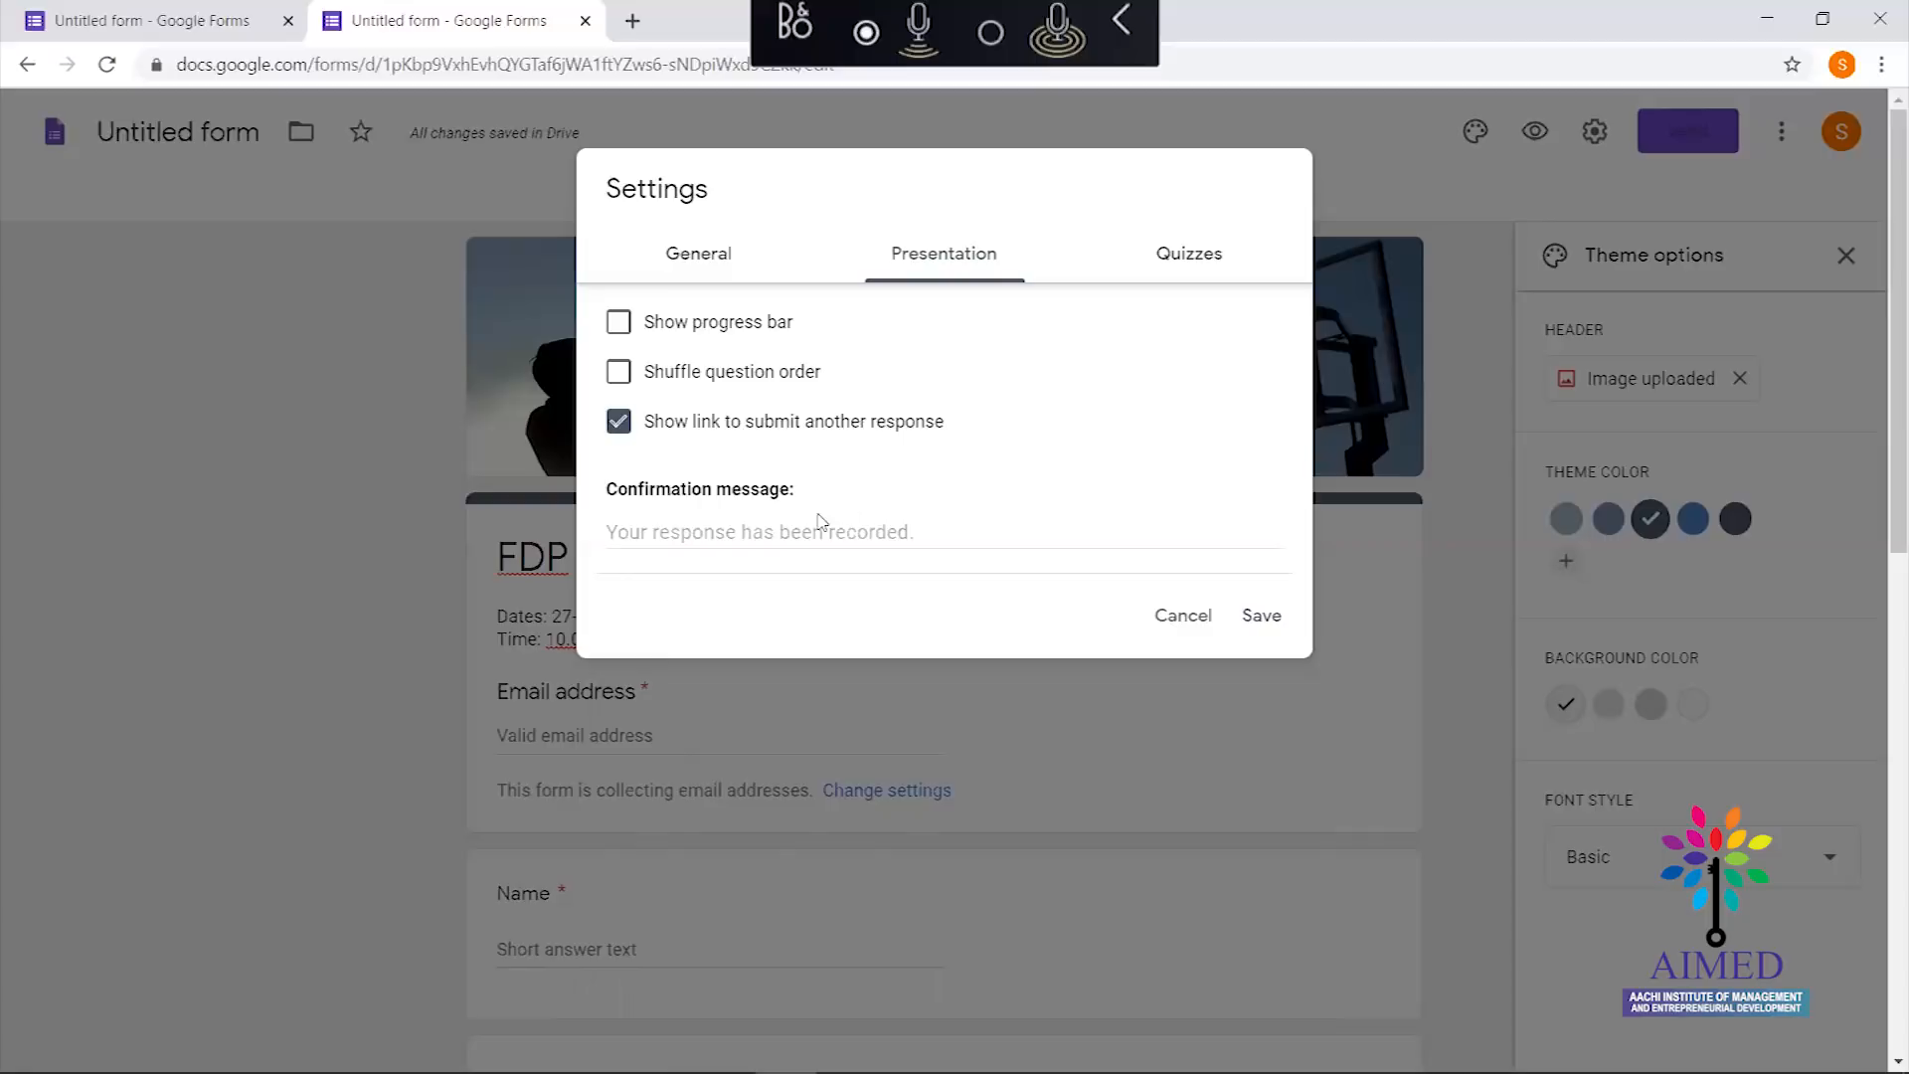
{"action": "left_click", "coordinate": [771, 525]}
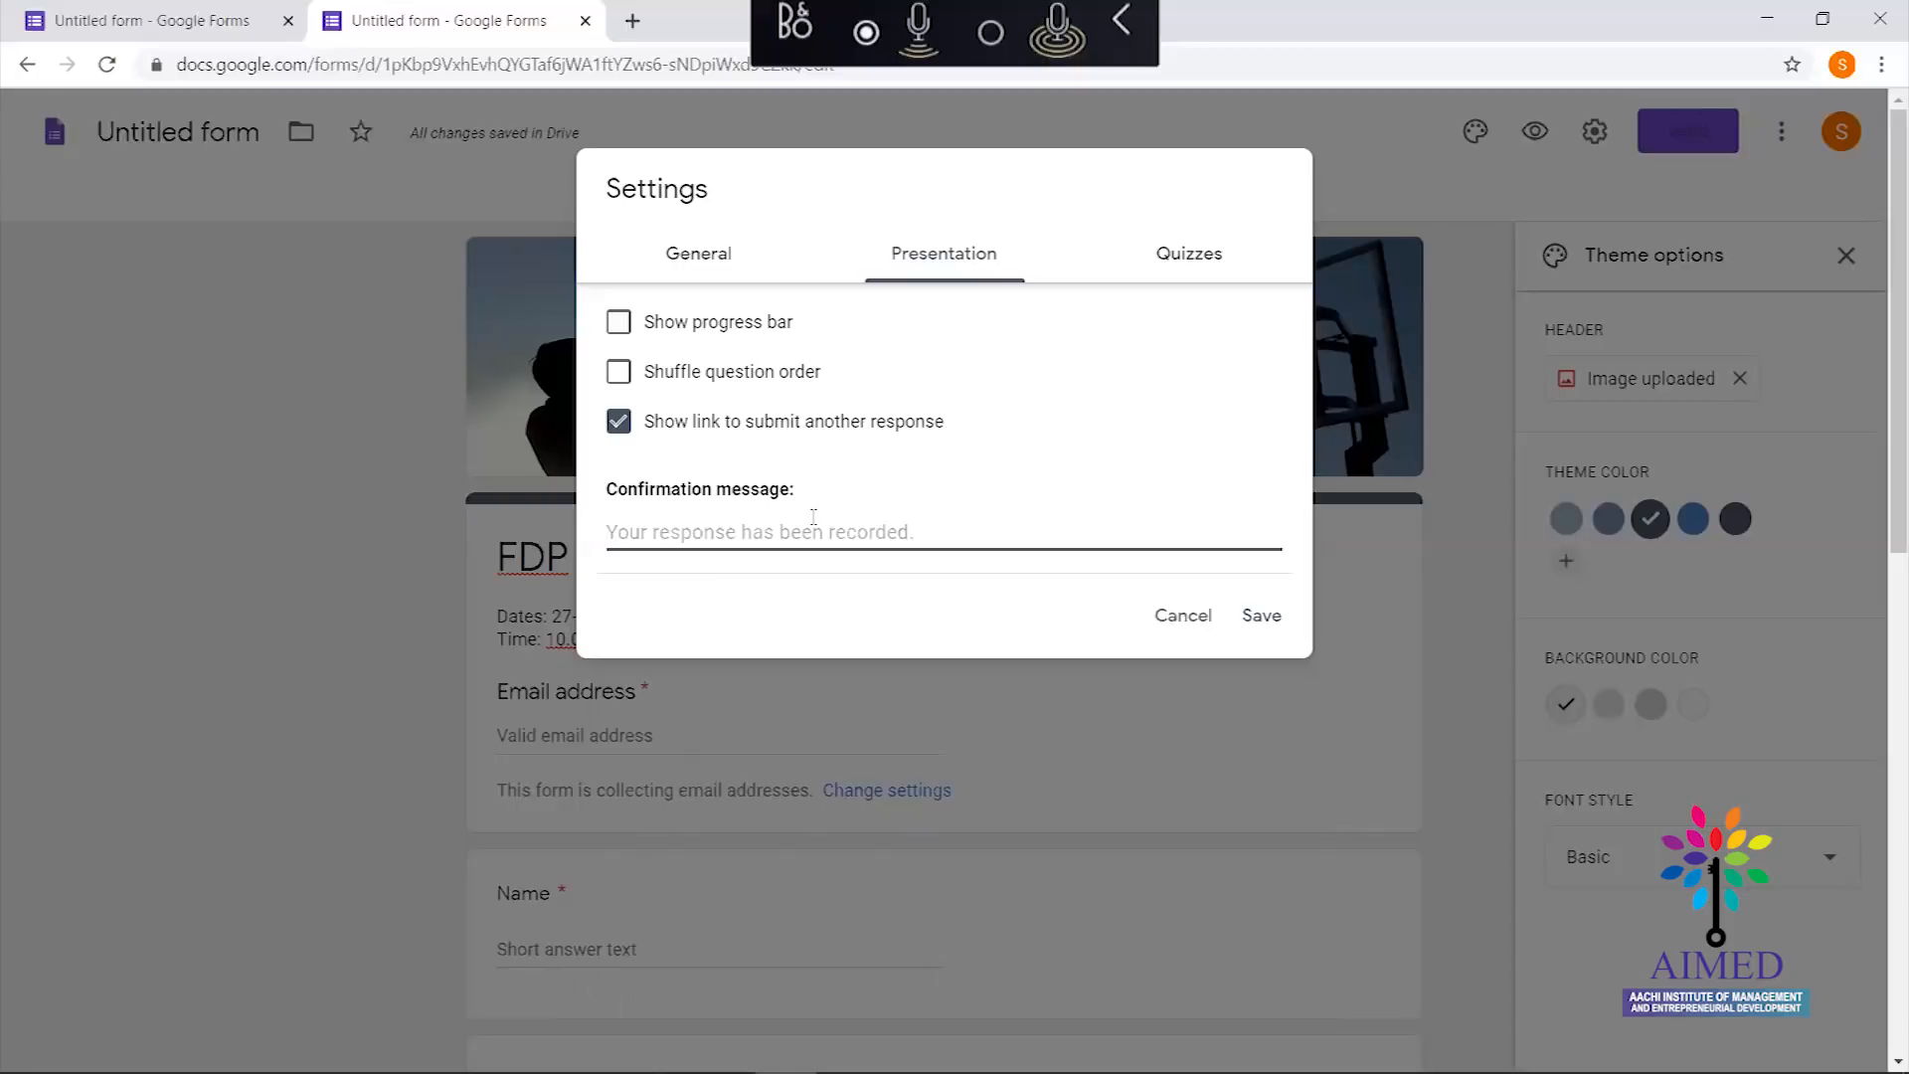
{"action": "type", "text": "Tha"}
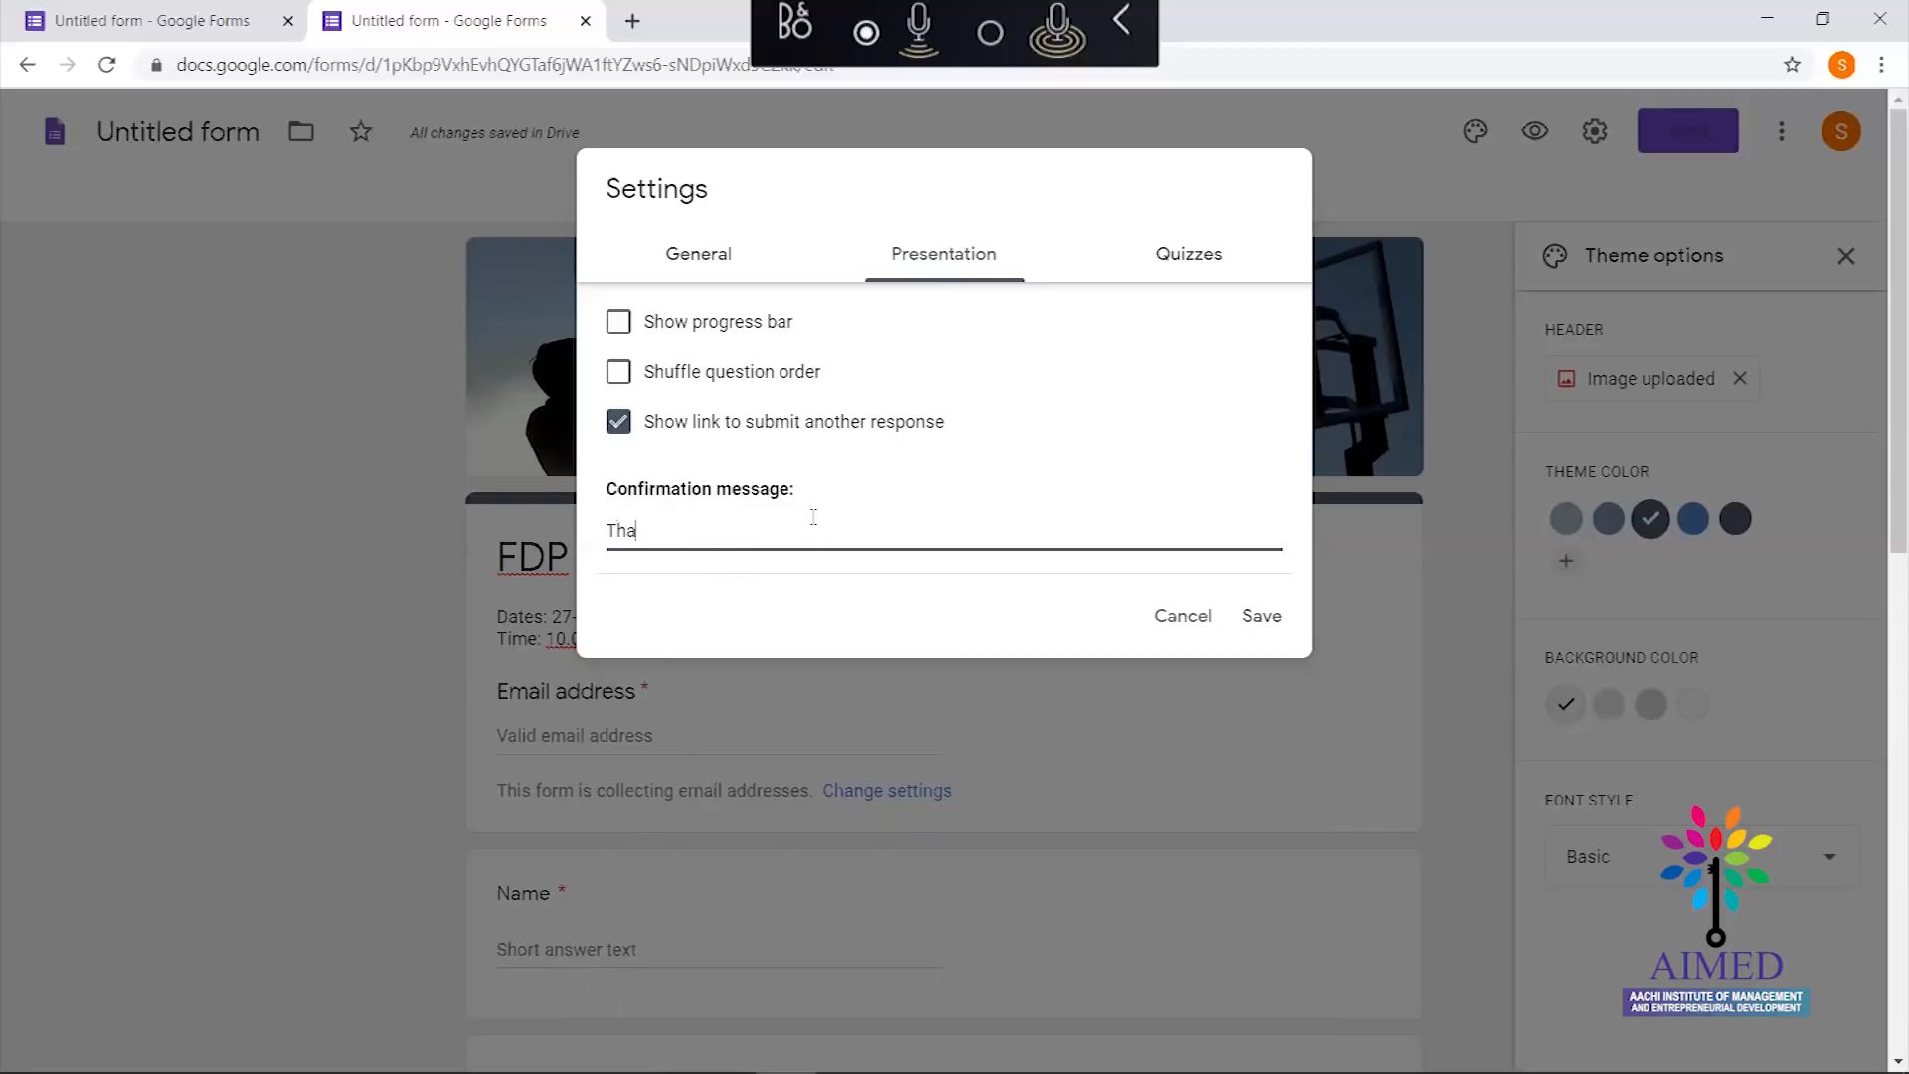
{"action": "type", "text": "nk you for Participating"}
{"action": "left_click", "coordinate": [1272, 622]}
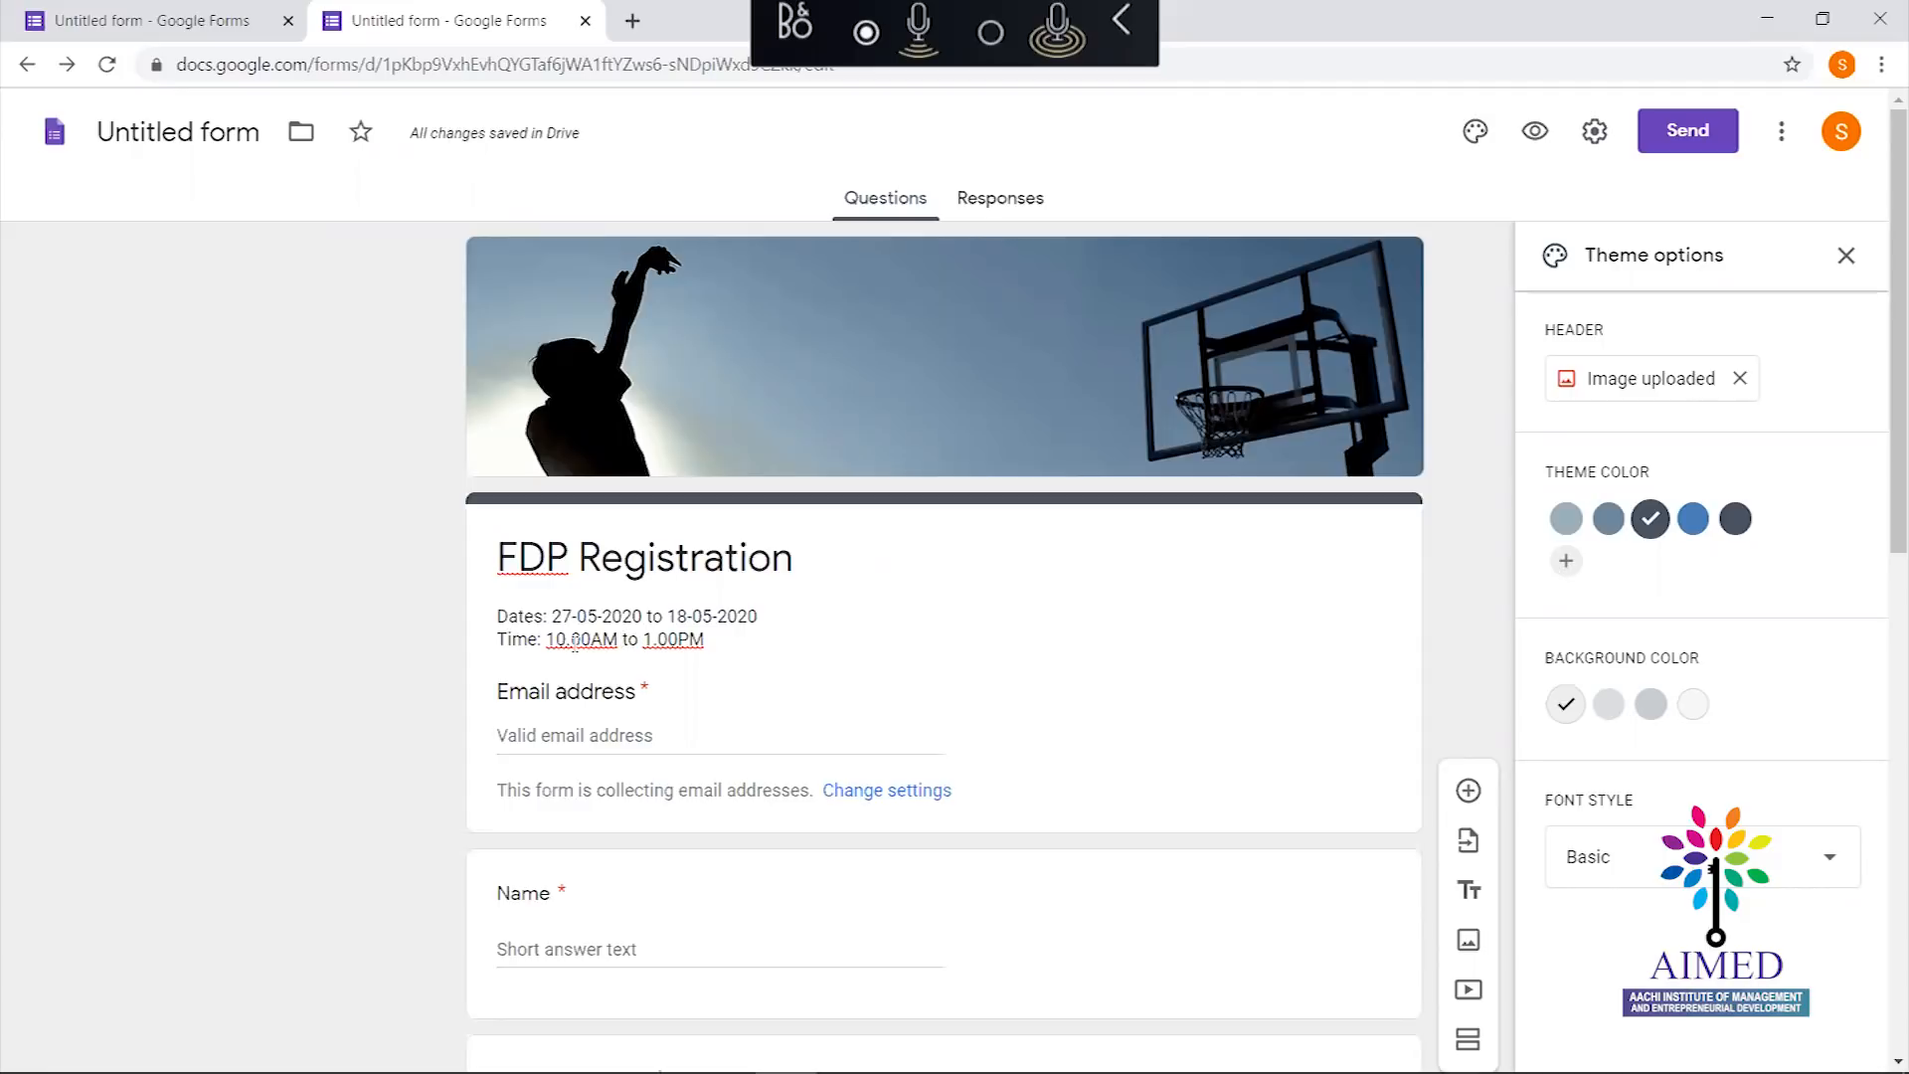
Change the description times to 10:00AM and 1:00PM, then preview the form
{"action": "triple_click", "coordinate": [575, 642]}
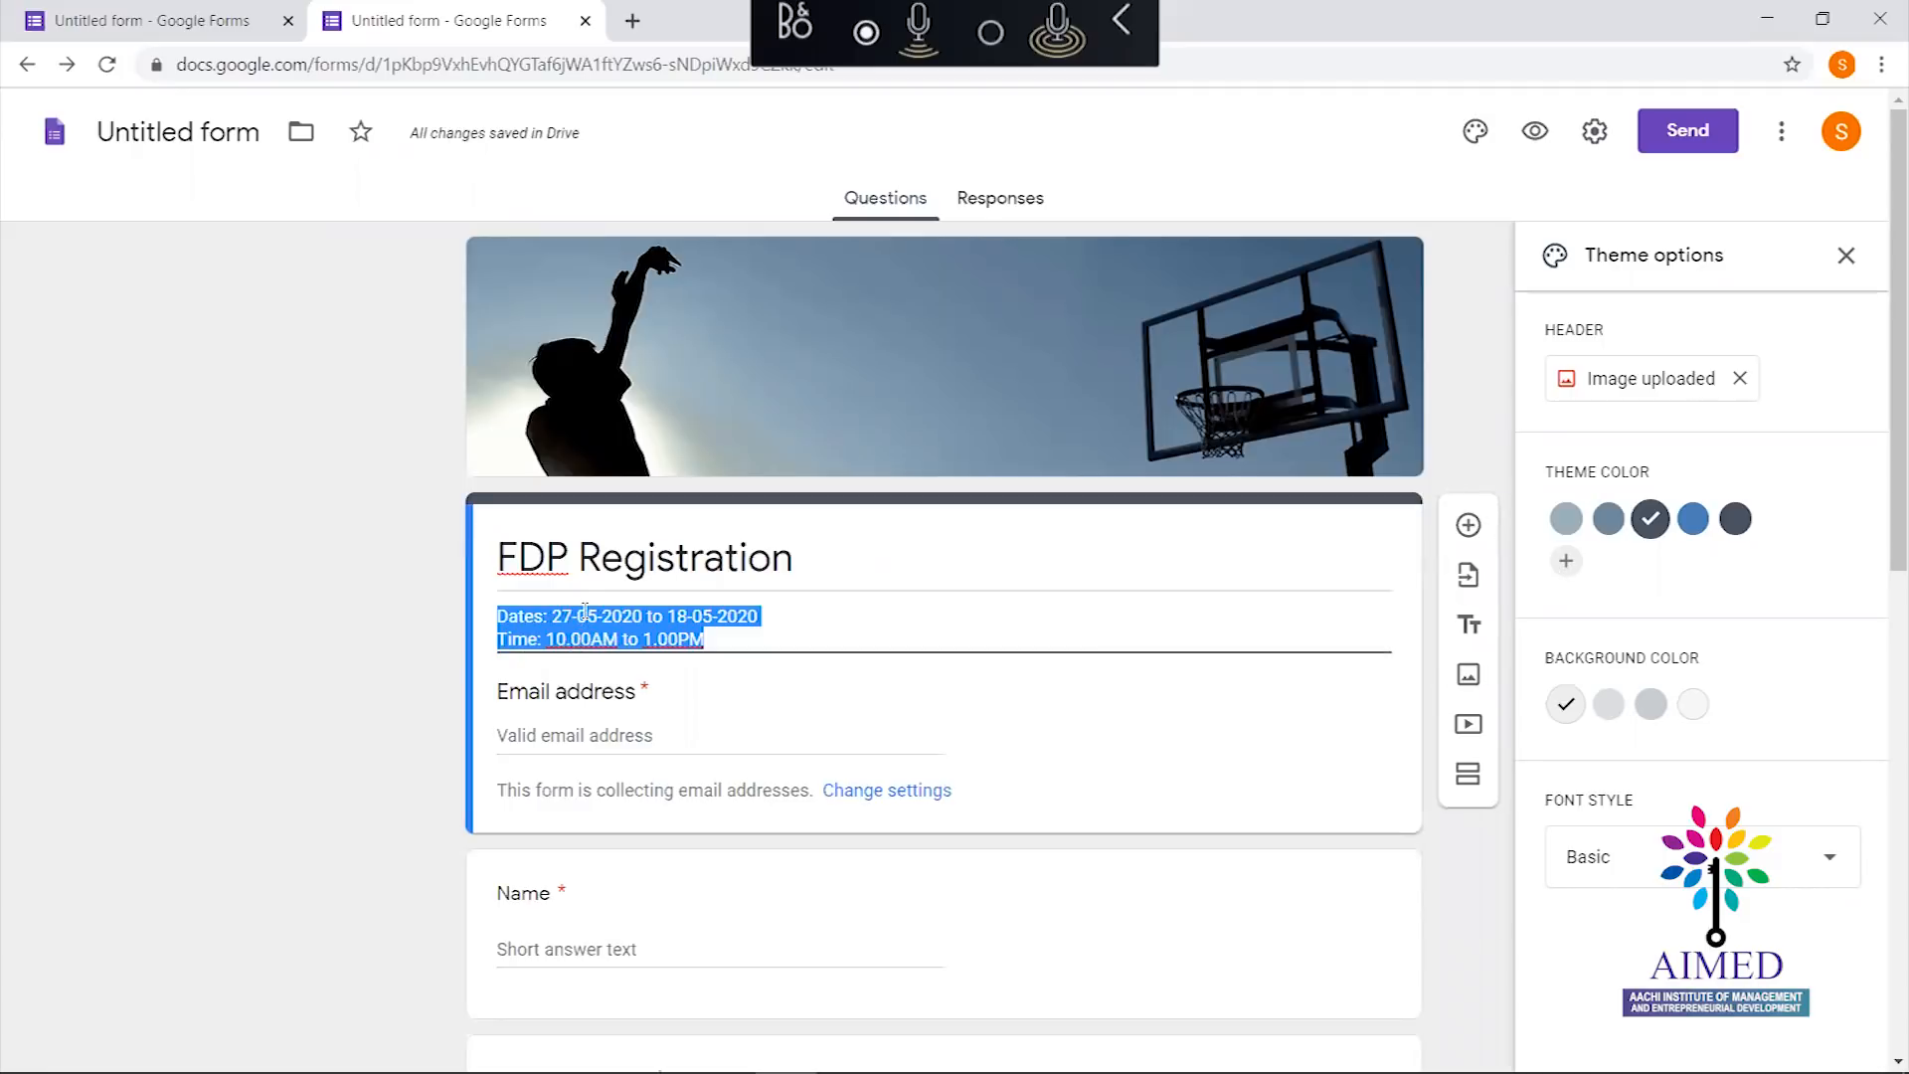
{"action": "left_click", "coordinate": [571, 638]}
{"action": "key", "text": "BackSpace"}
{"action": "type", "text": ":"}
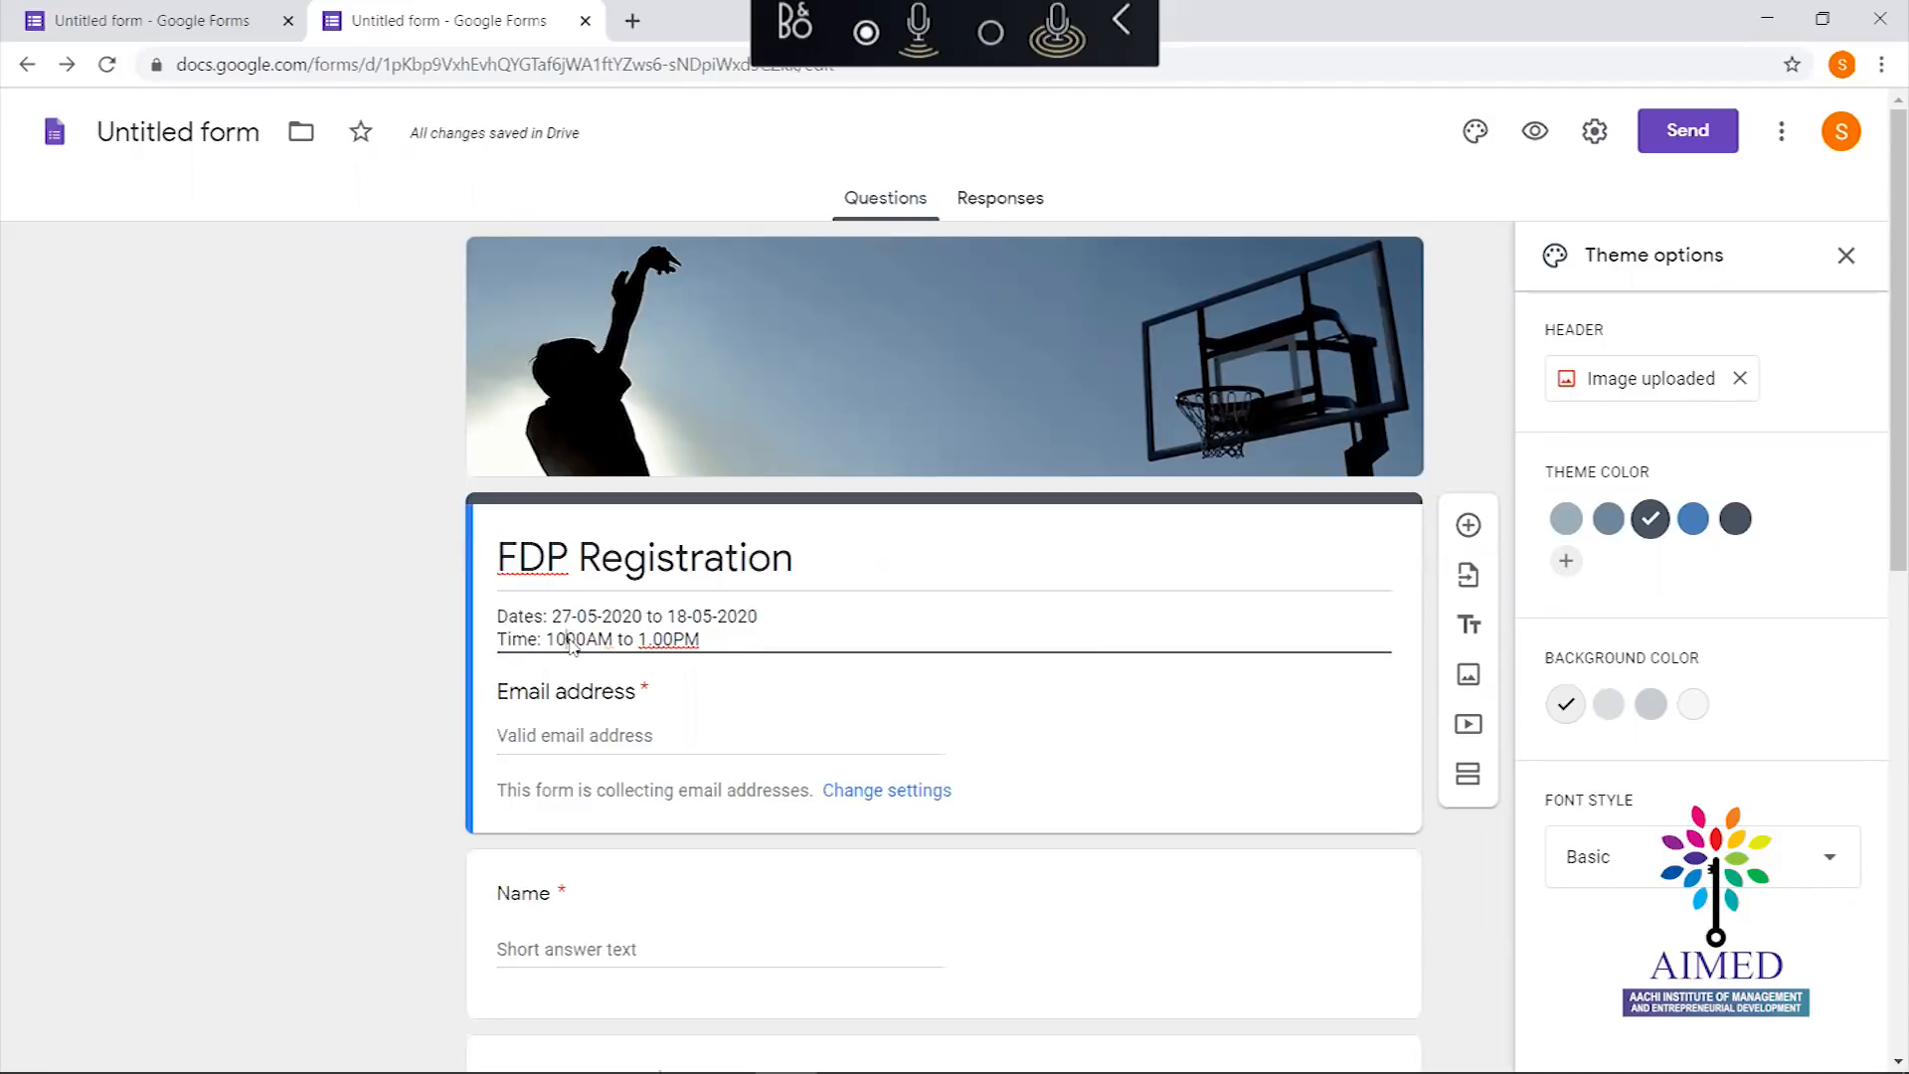
{"action": "left_click", "coordinate": [659, 638]}
{"action": "key", "text": "BackSpace"}
{"action": "type", "text": ":"}
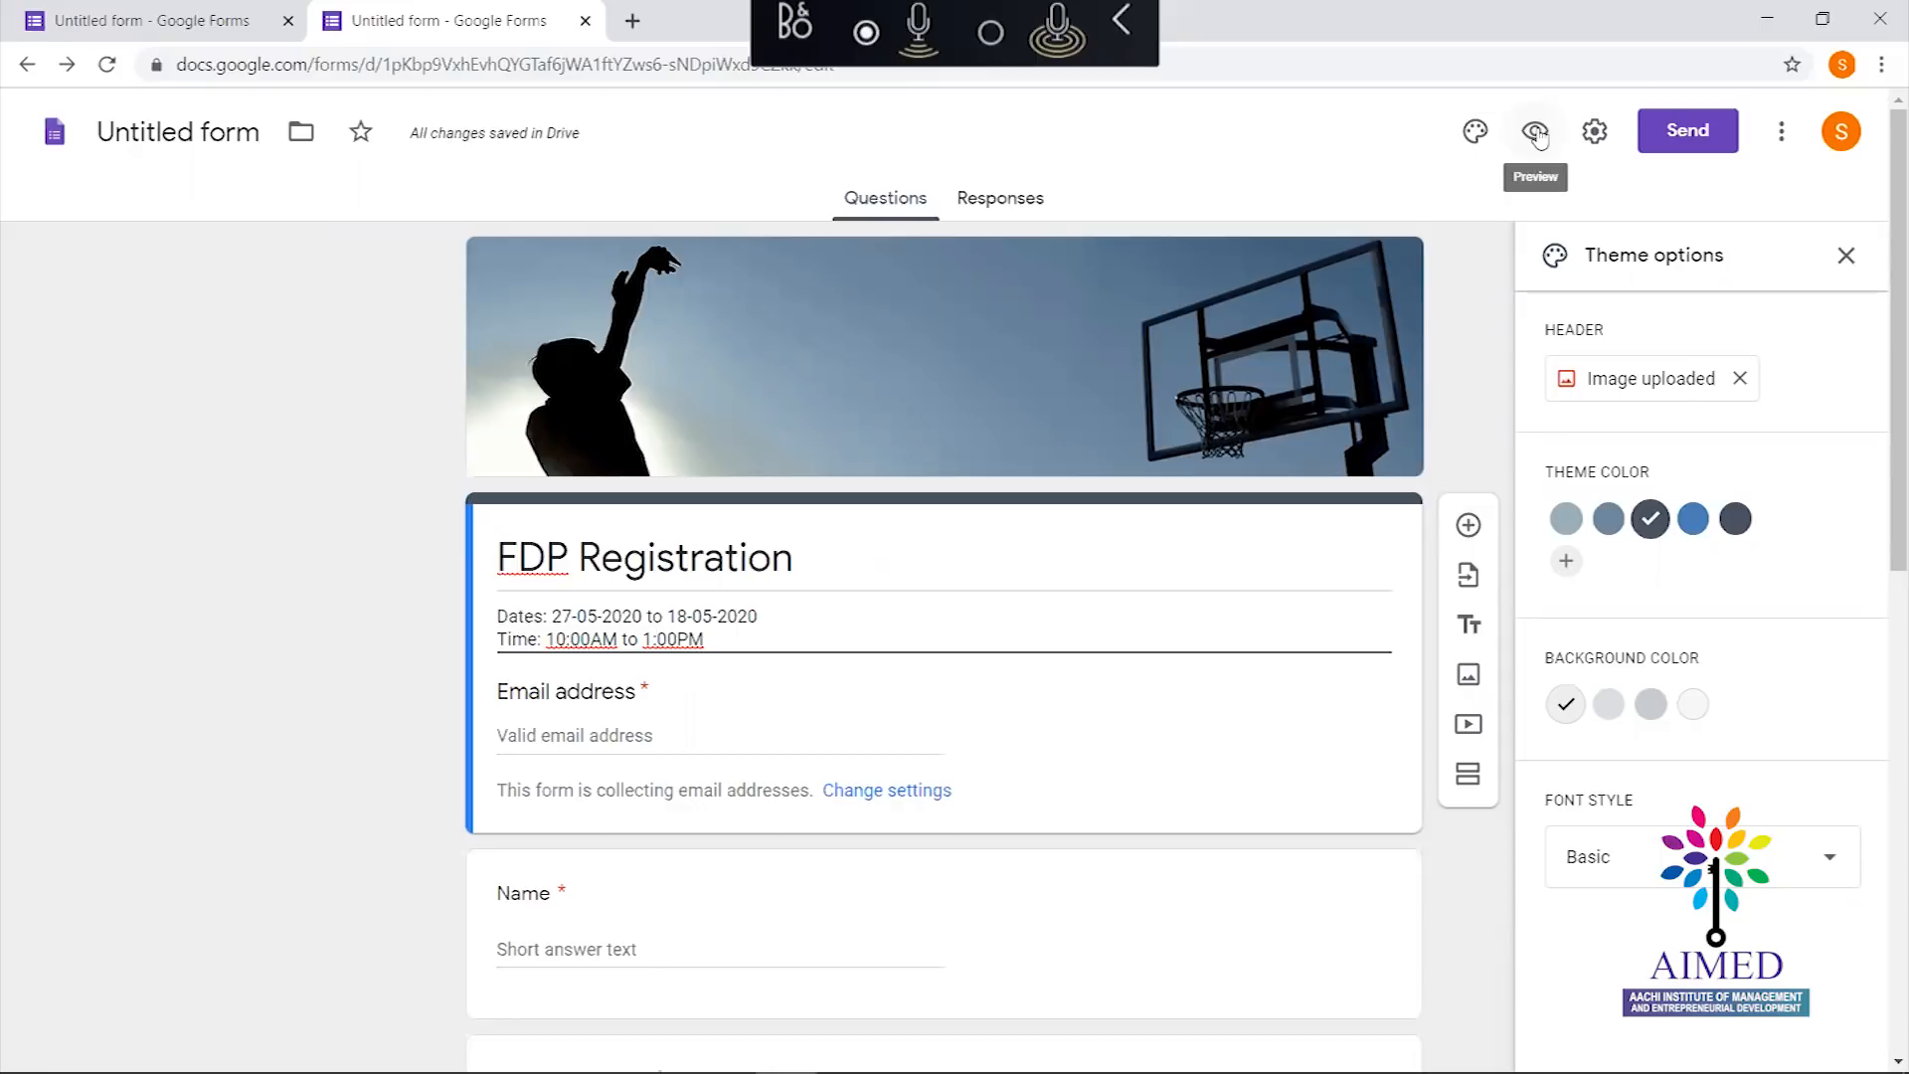
{"action": "left_click", "coordinate": [1537, 136]}
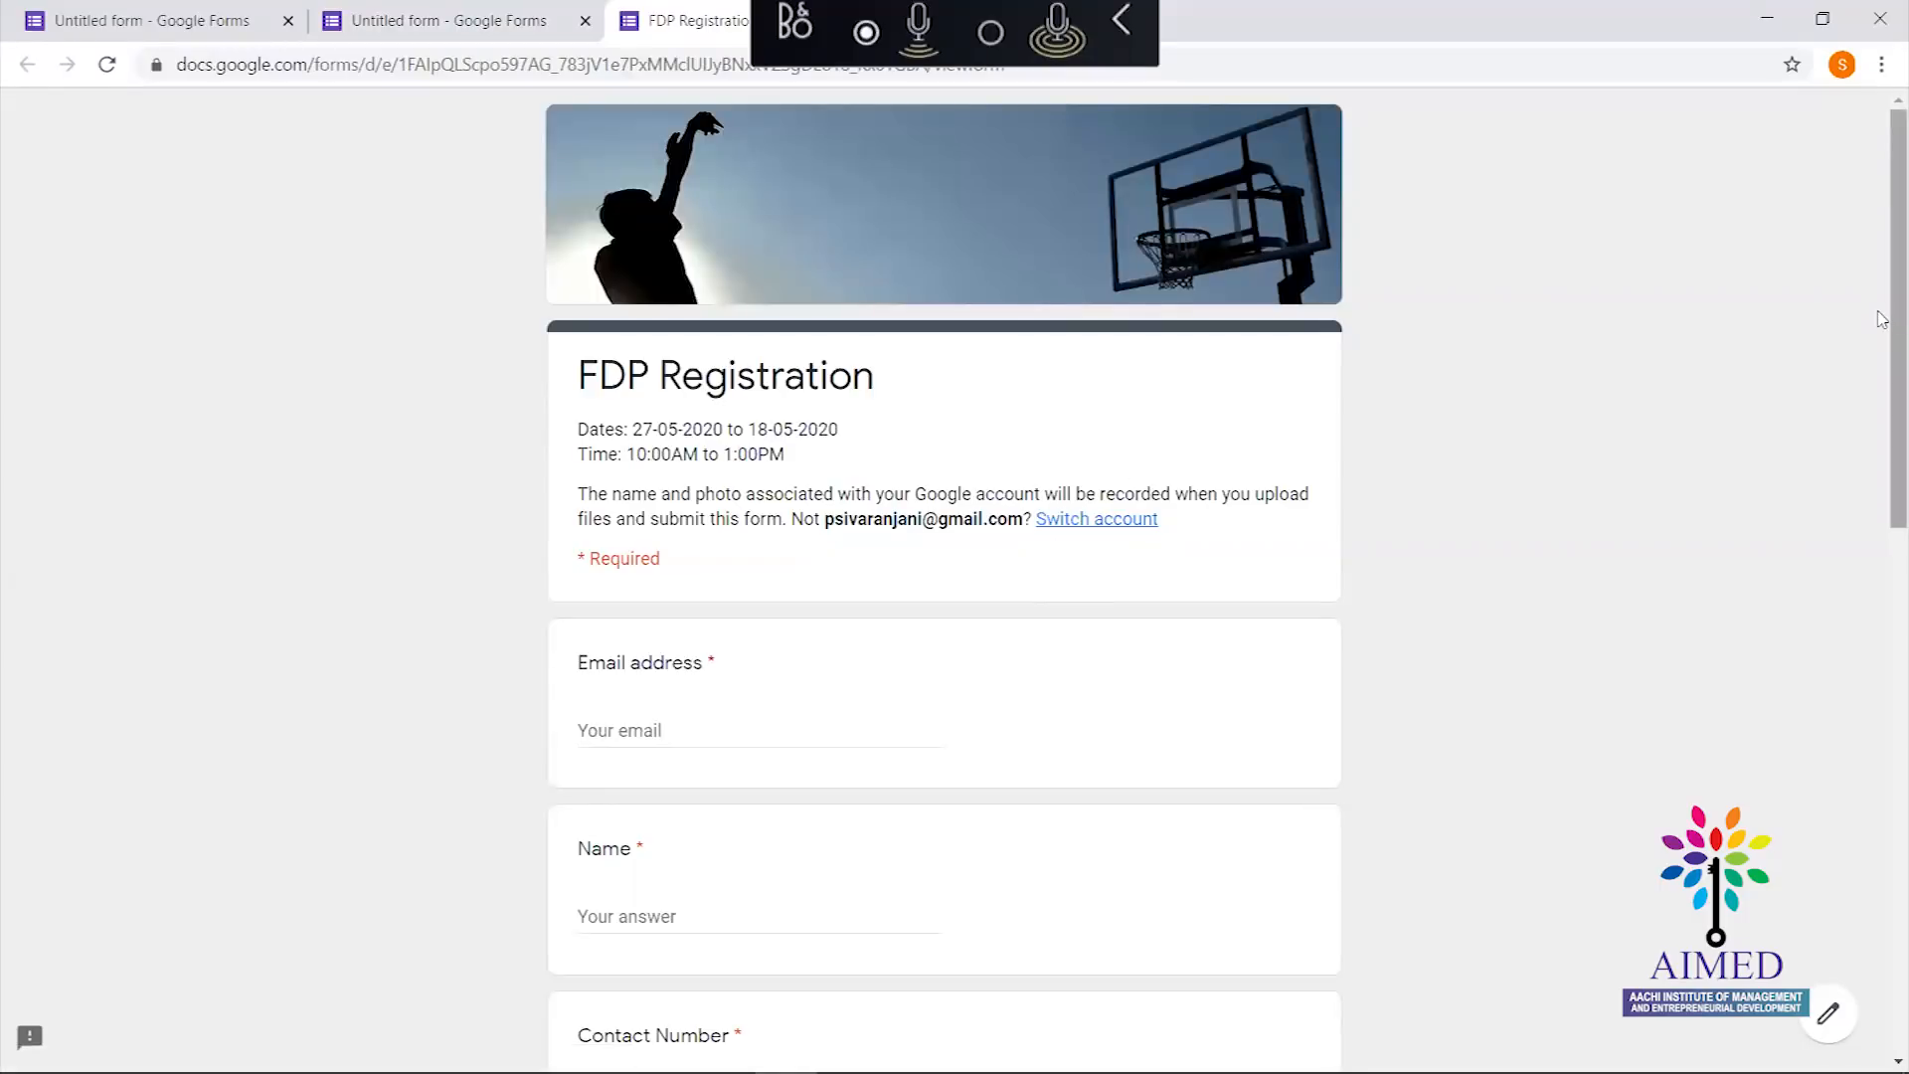
{"action": "left_click_drag", "start_coordinate": [1882, 318], "coordinate": [1854, 442]}
{"action": "scroll", "coordinate": [1854, 442], "scroll_direction": "down", "scroll_amount": 5}
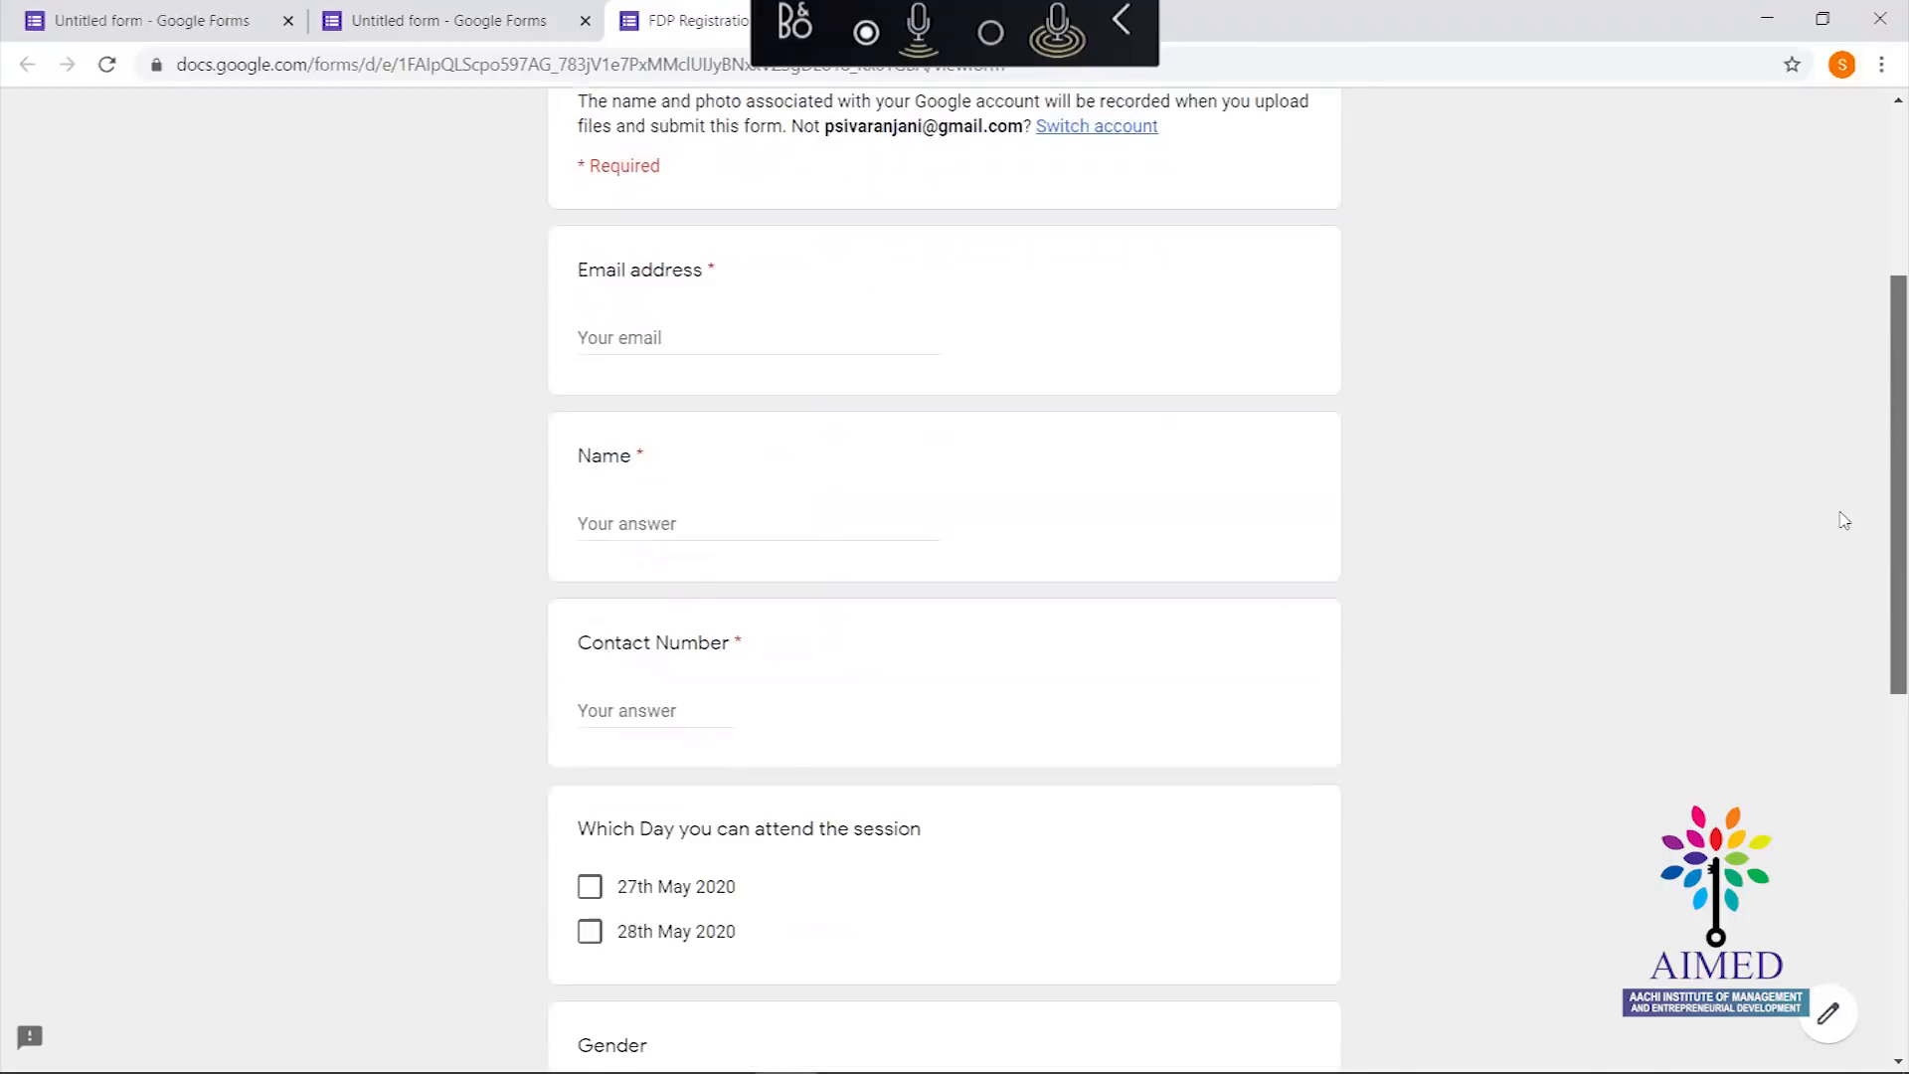
{"action": "scroll", "coordinate": [1804, 640], "scroll_direction": "down", "scroll_amount": 1}
{"action": "scroll", "coordinate": [1812, 588], "scroll_direction": "up", "scroll_amount": 4}
{"action": "scroll", "coordinate": [1812, 494], "scroll_direction": "down", "scroll_amount": 5}
{"action": "scroll", "coordinate": [1835, 733], "scroll_direction": "down", "scroll_amount": 1}
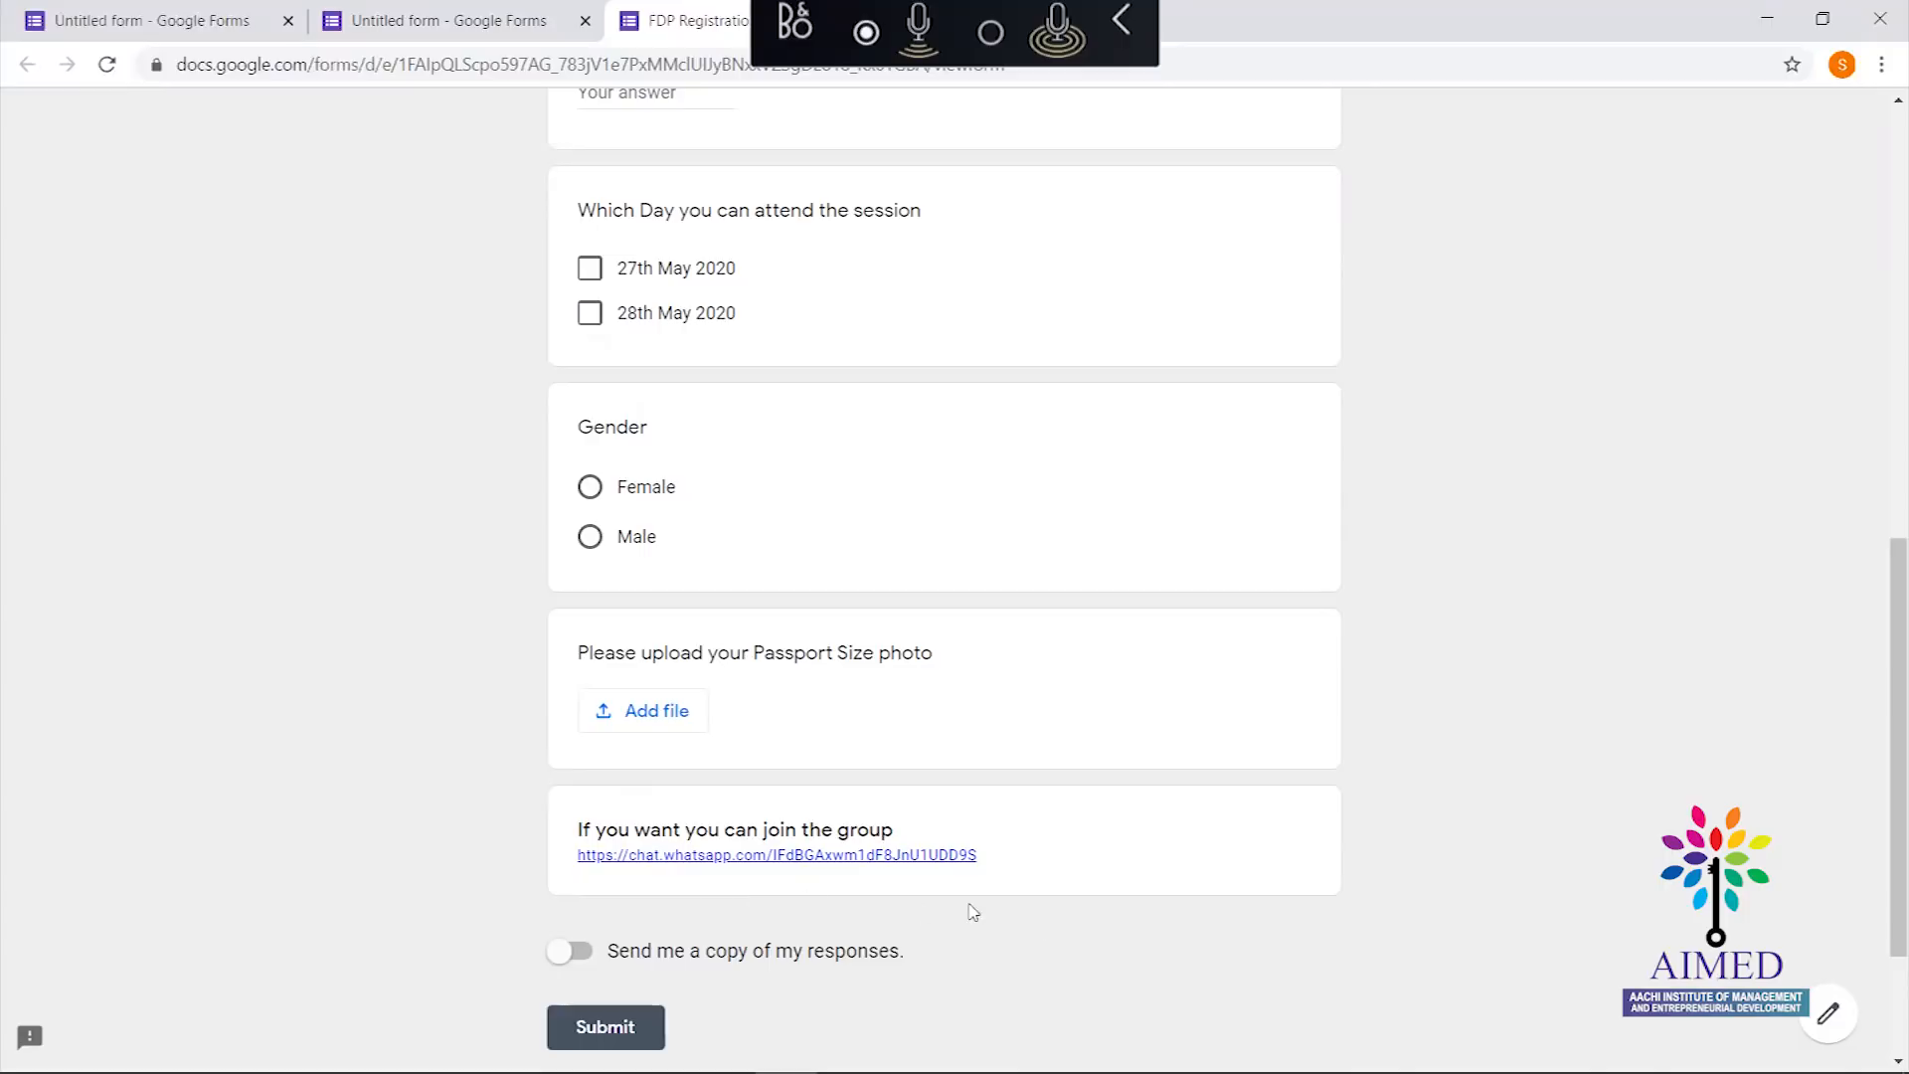
{"action": "left_click_drag", "start_coordinate": [1893, 684], "coordinate": [1702, 194]}
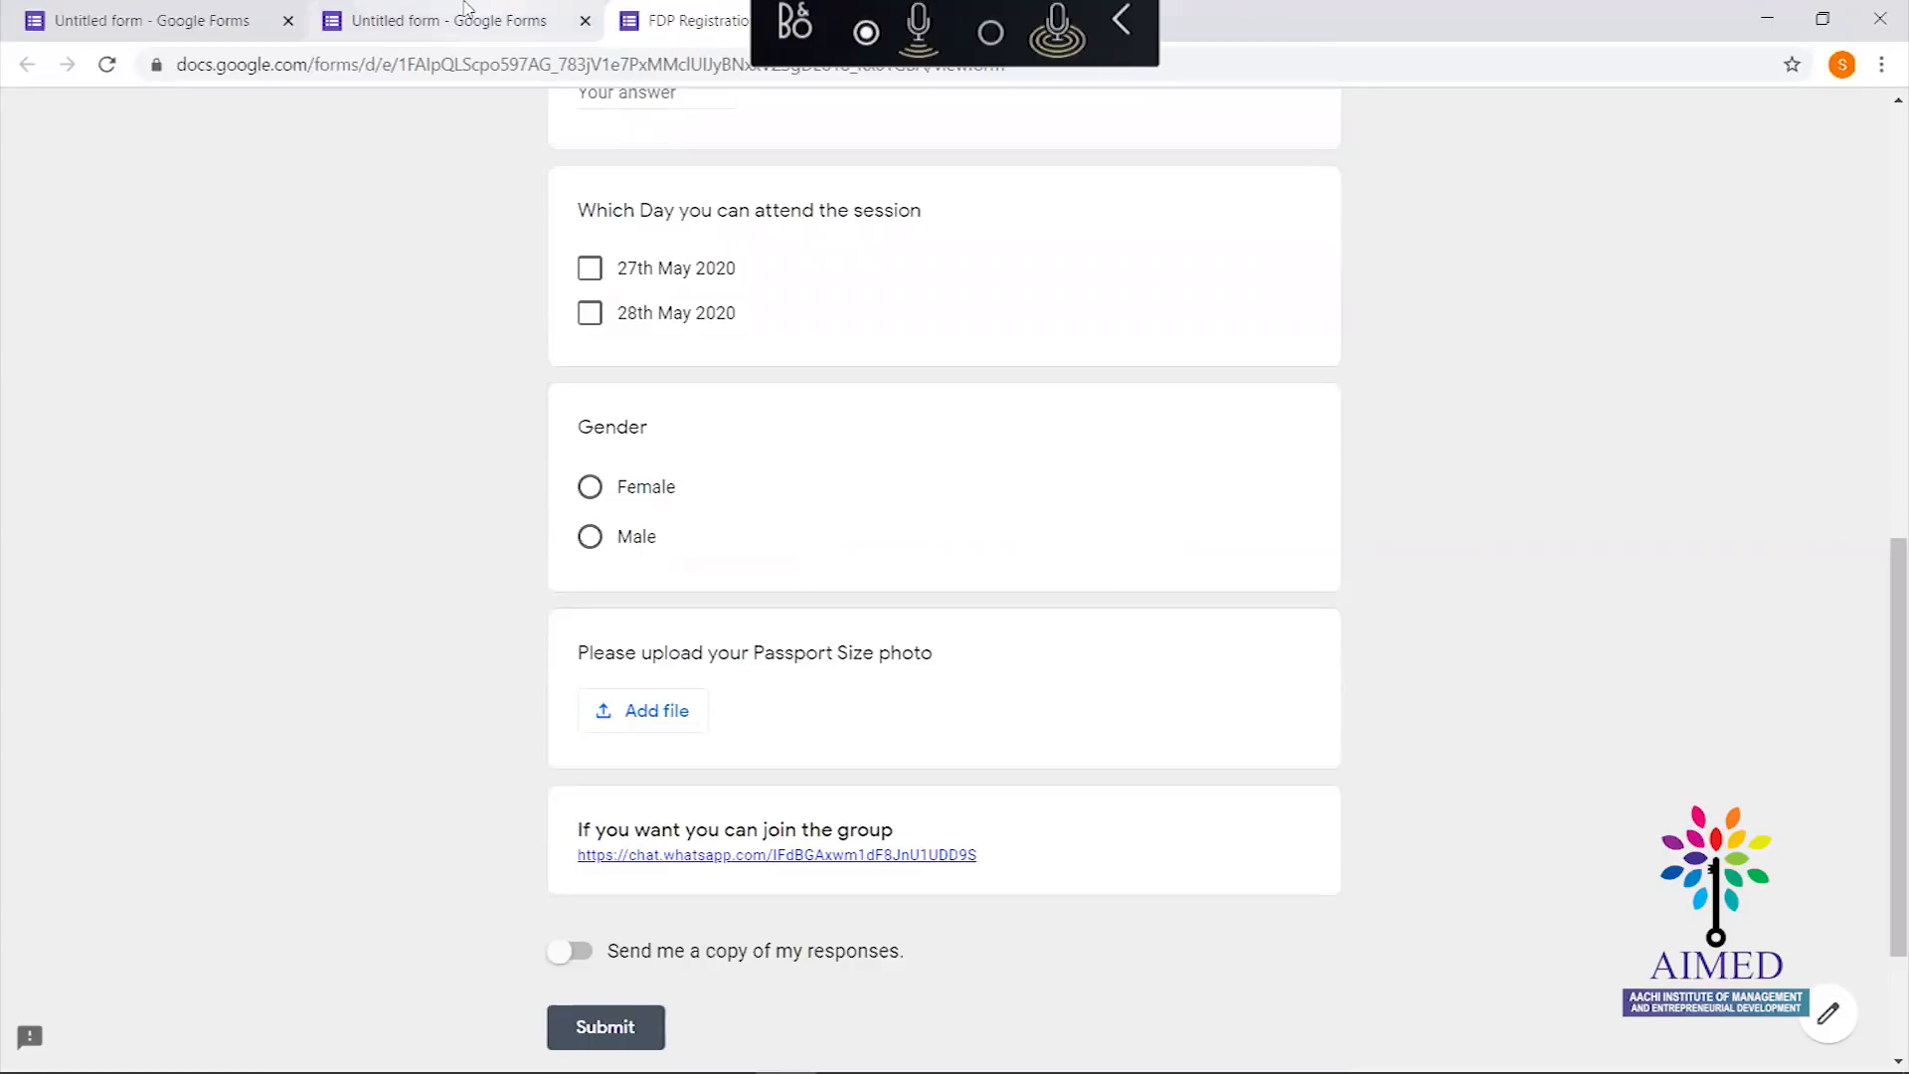
Open the Send form dialog for FDP Registration and check its Link tab
{"action": "left_click", "coordinate": [465, 10]}
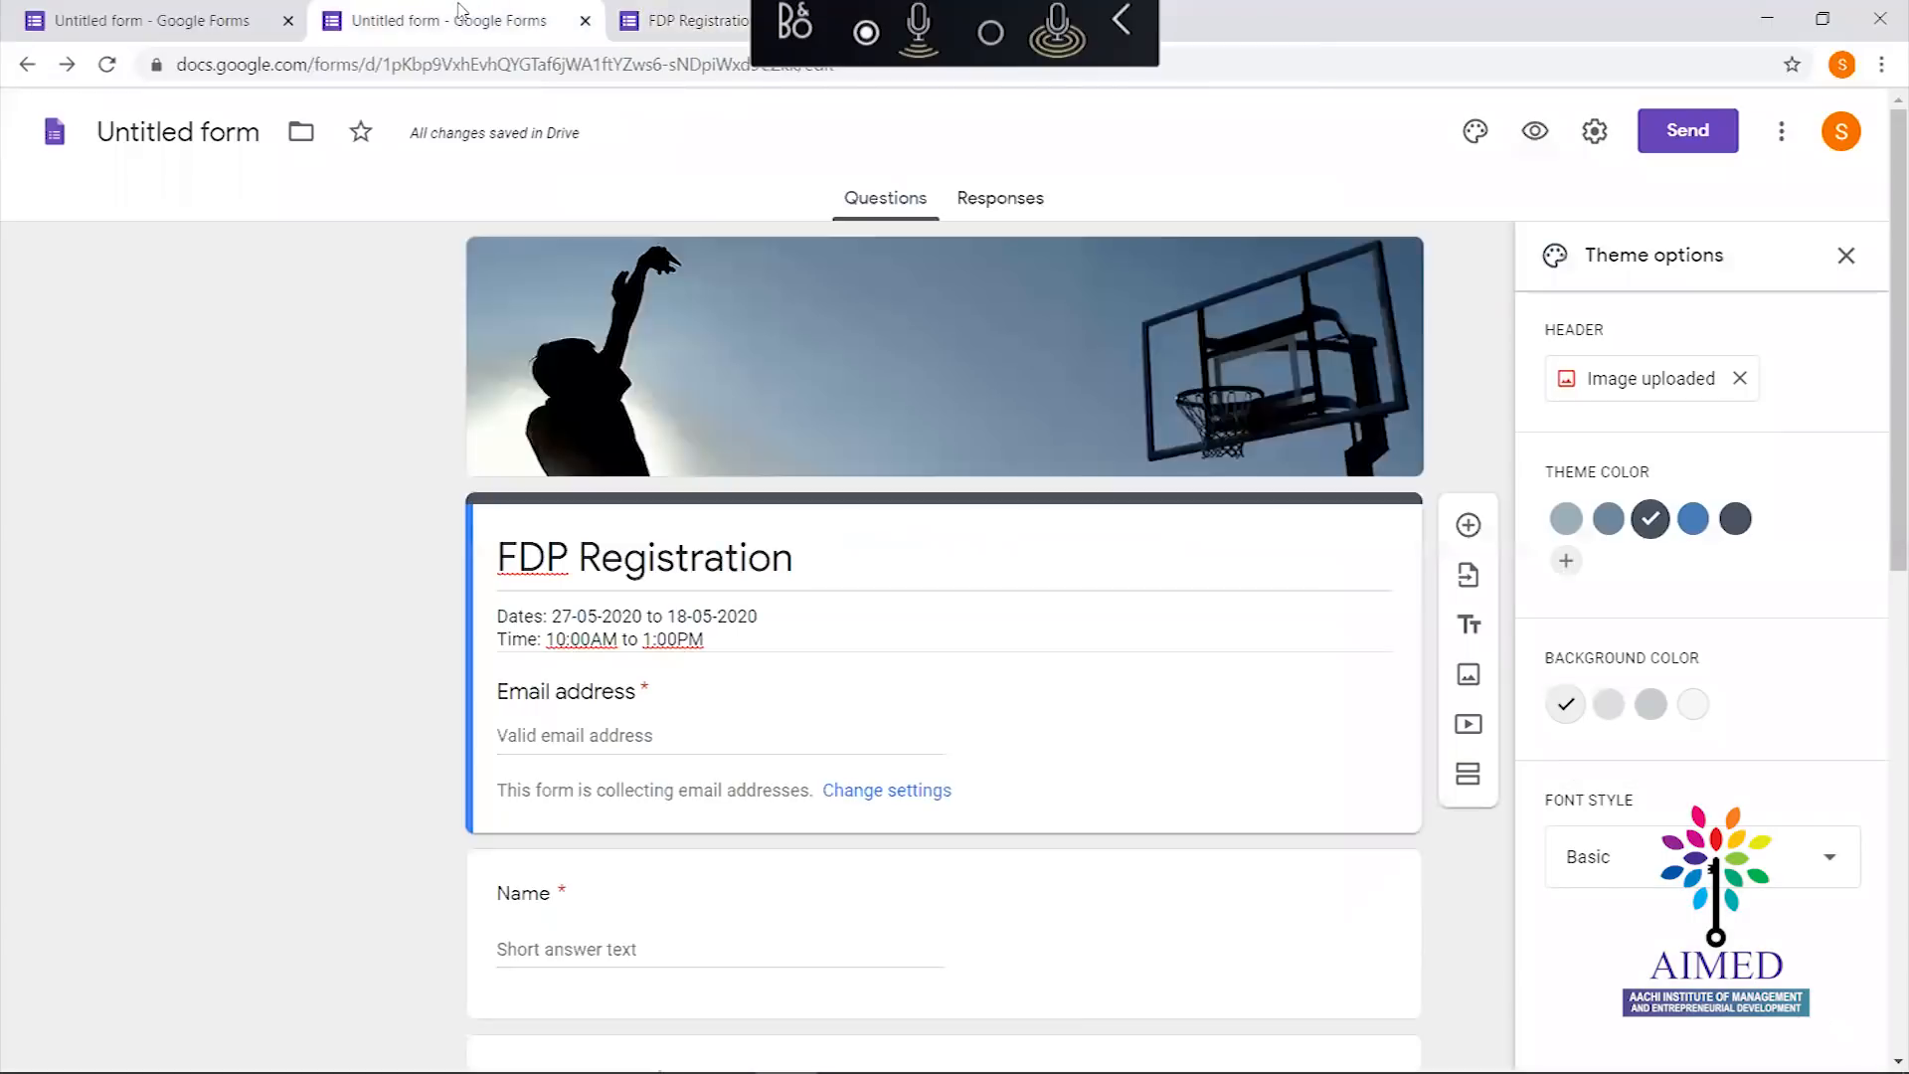
{"action": "left_click", "coordinate": [1695, 133]}
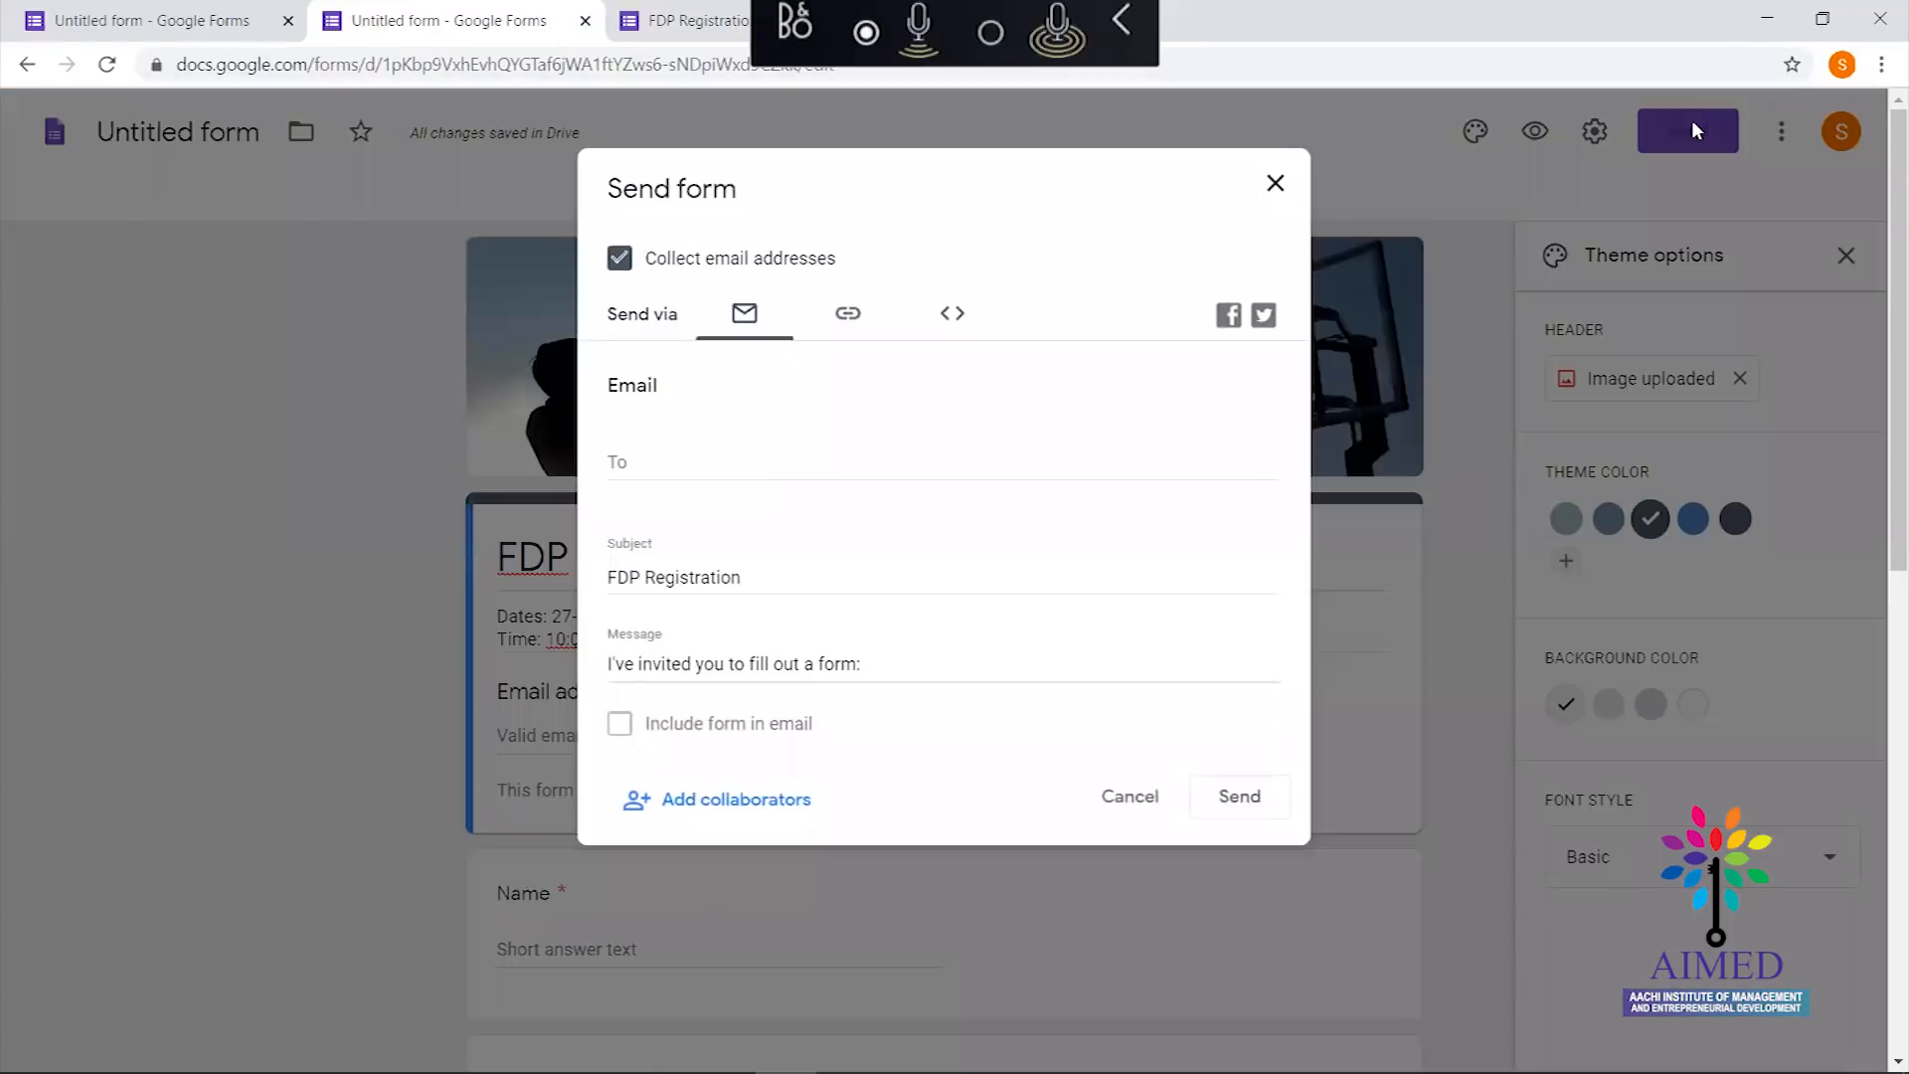
{"action": "left_click", "coordinate": [657, 450]}
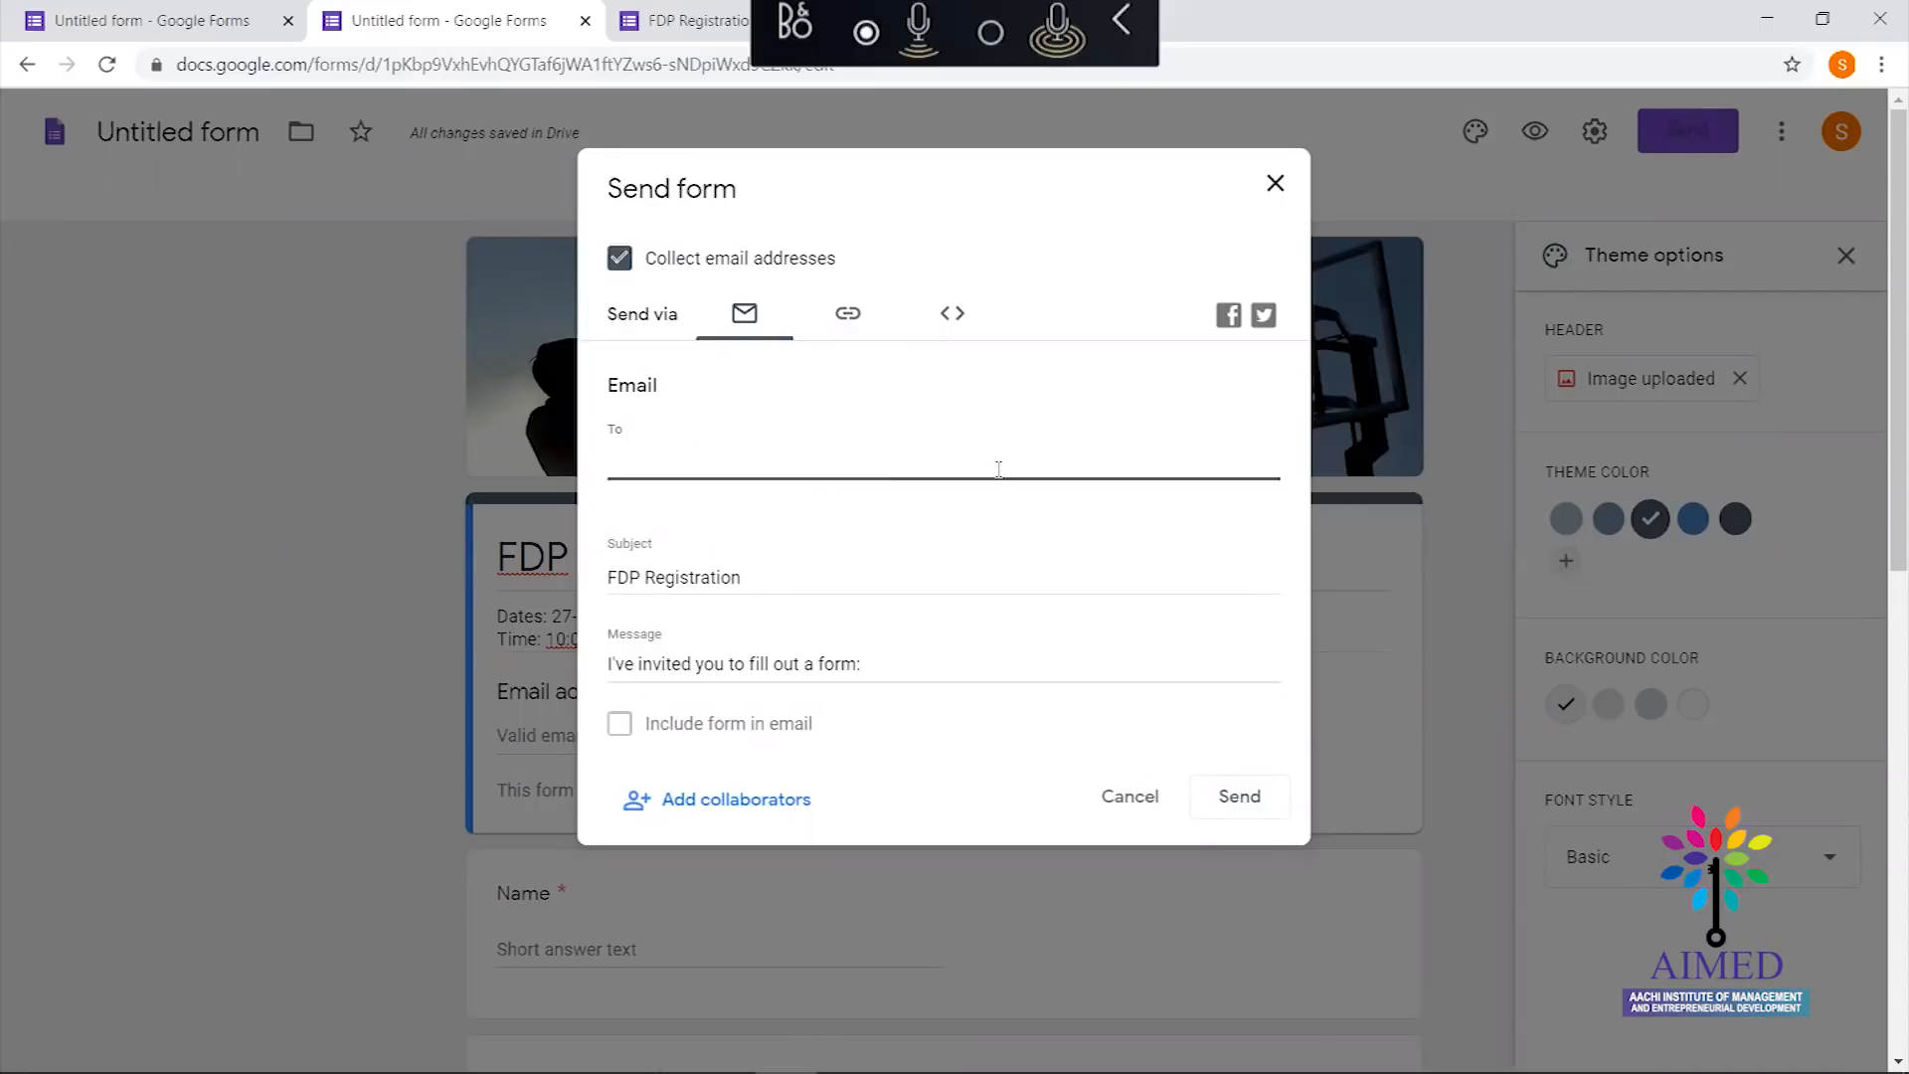
{"action": "left_click", "coordinate": [847, 313]}
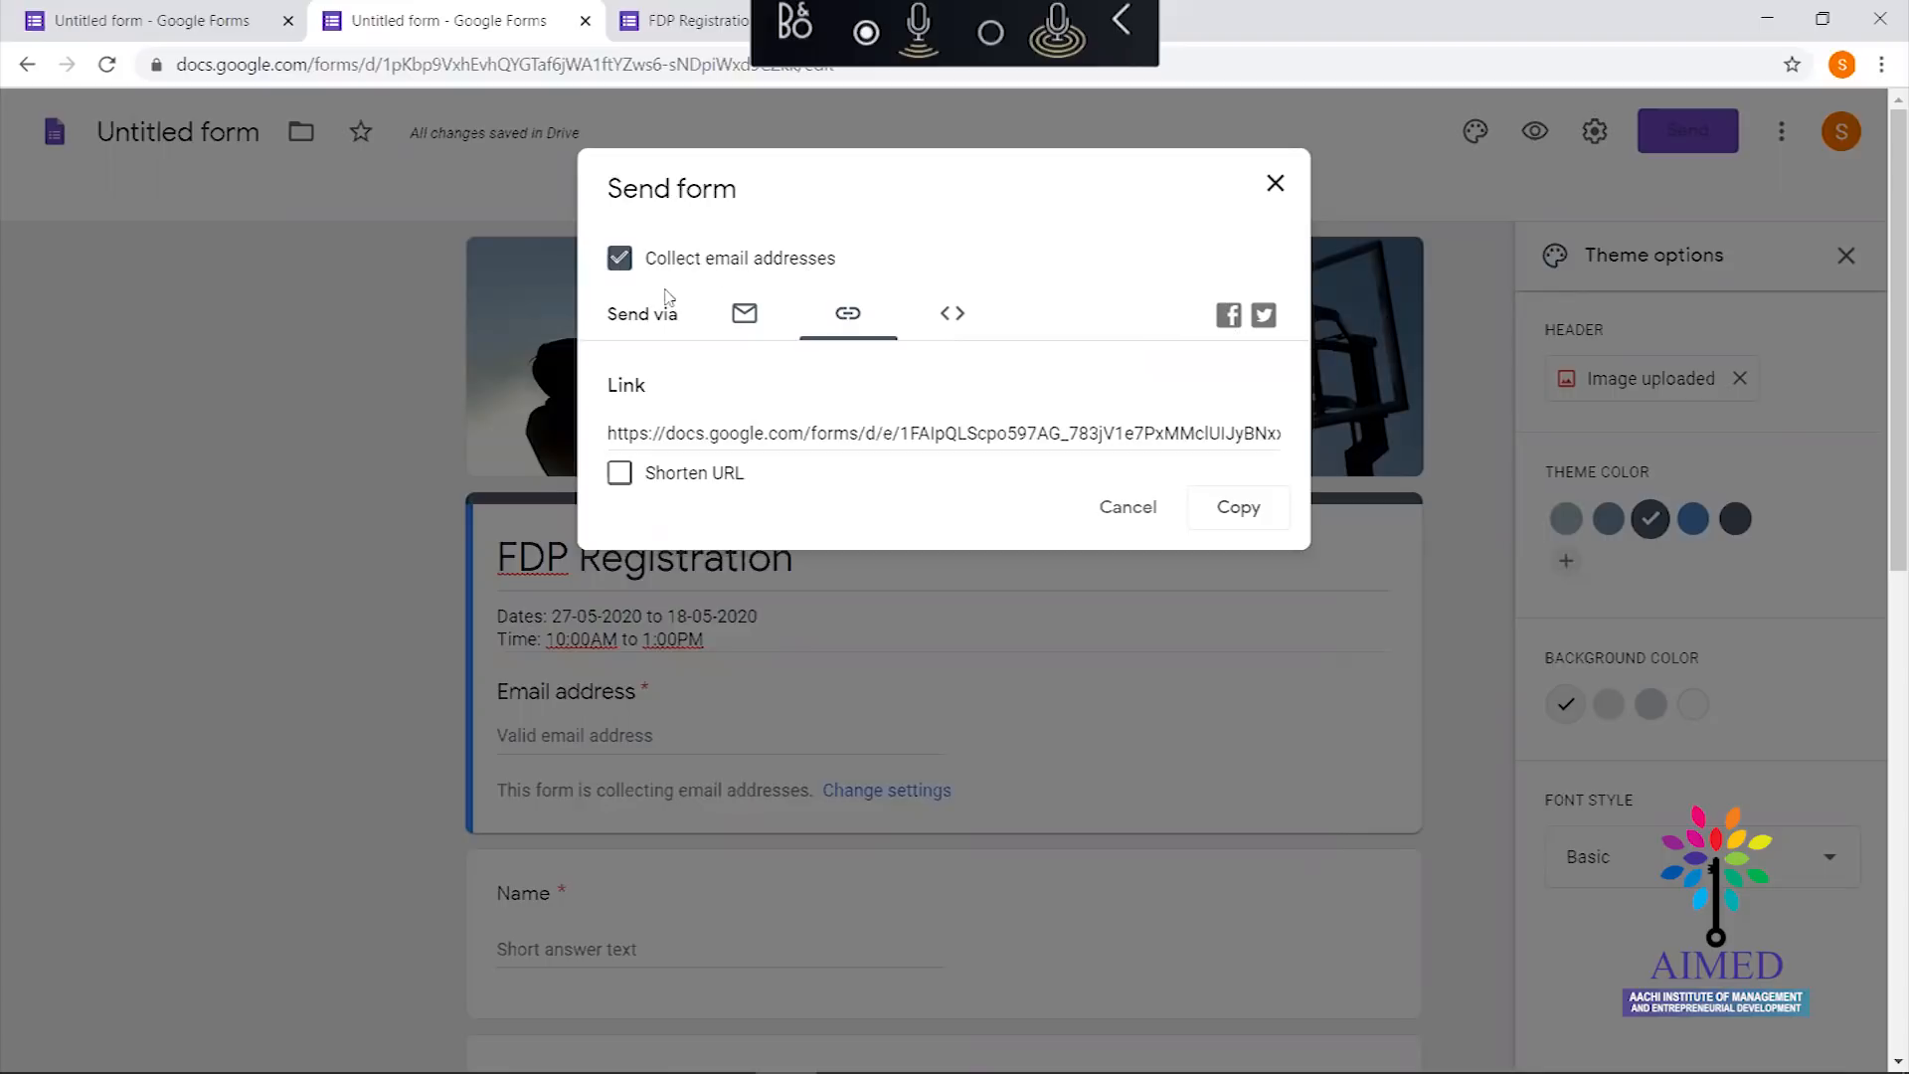
{"action": "left_click", "coordinate": [743, 314]}
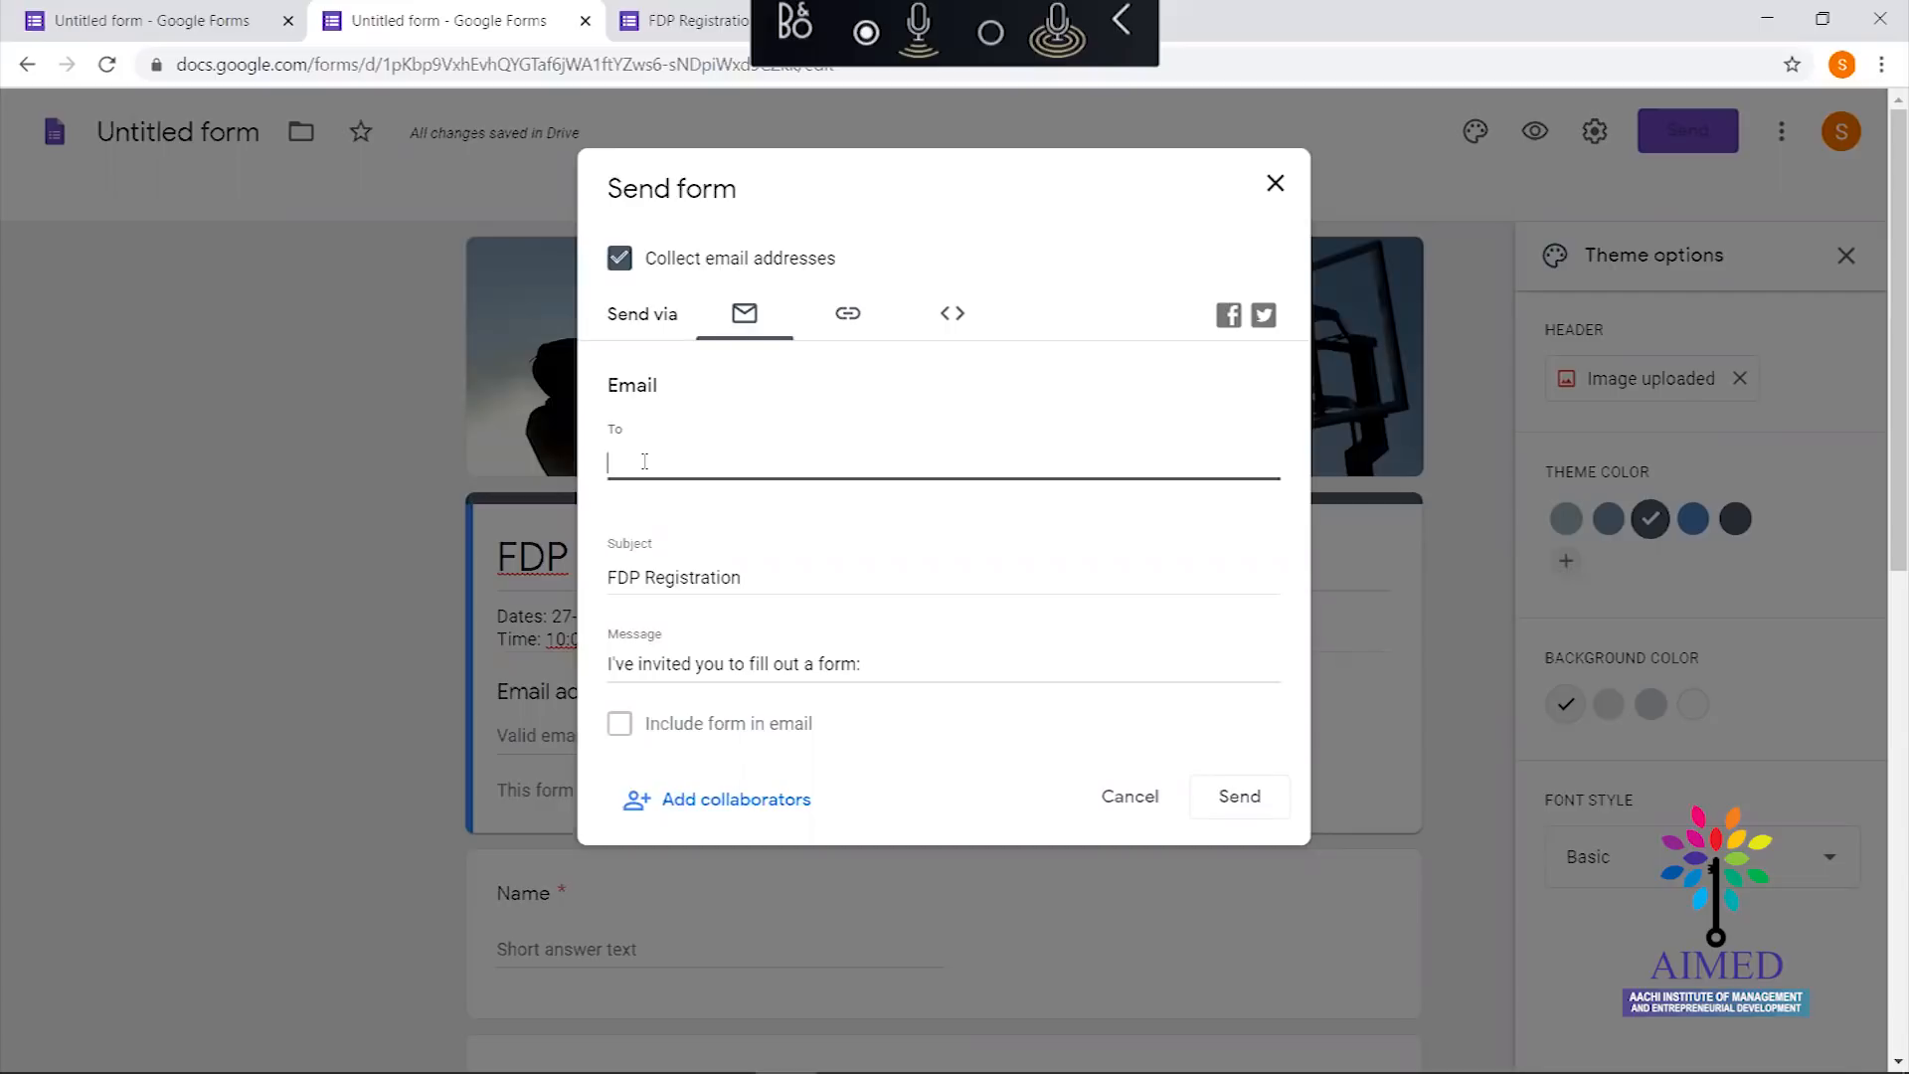
Add two saved contacts as recipients in the email's To field
{"action": "type", "text": "kan"}
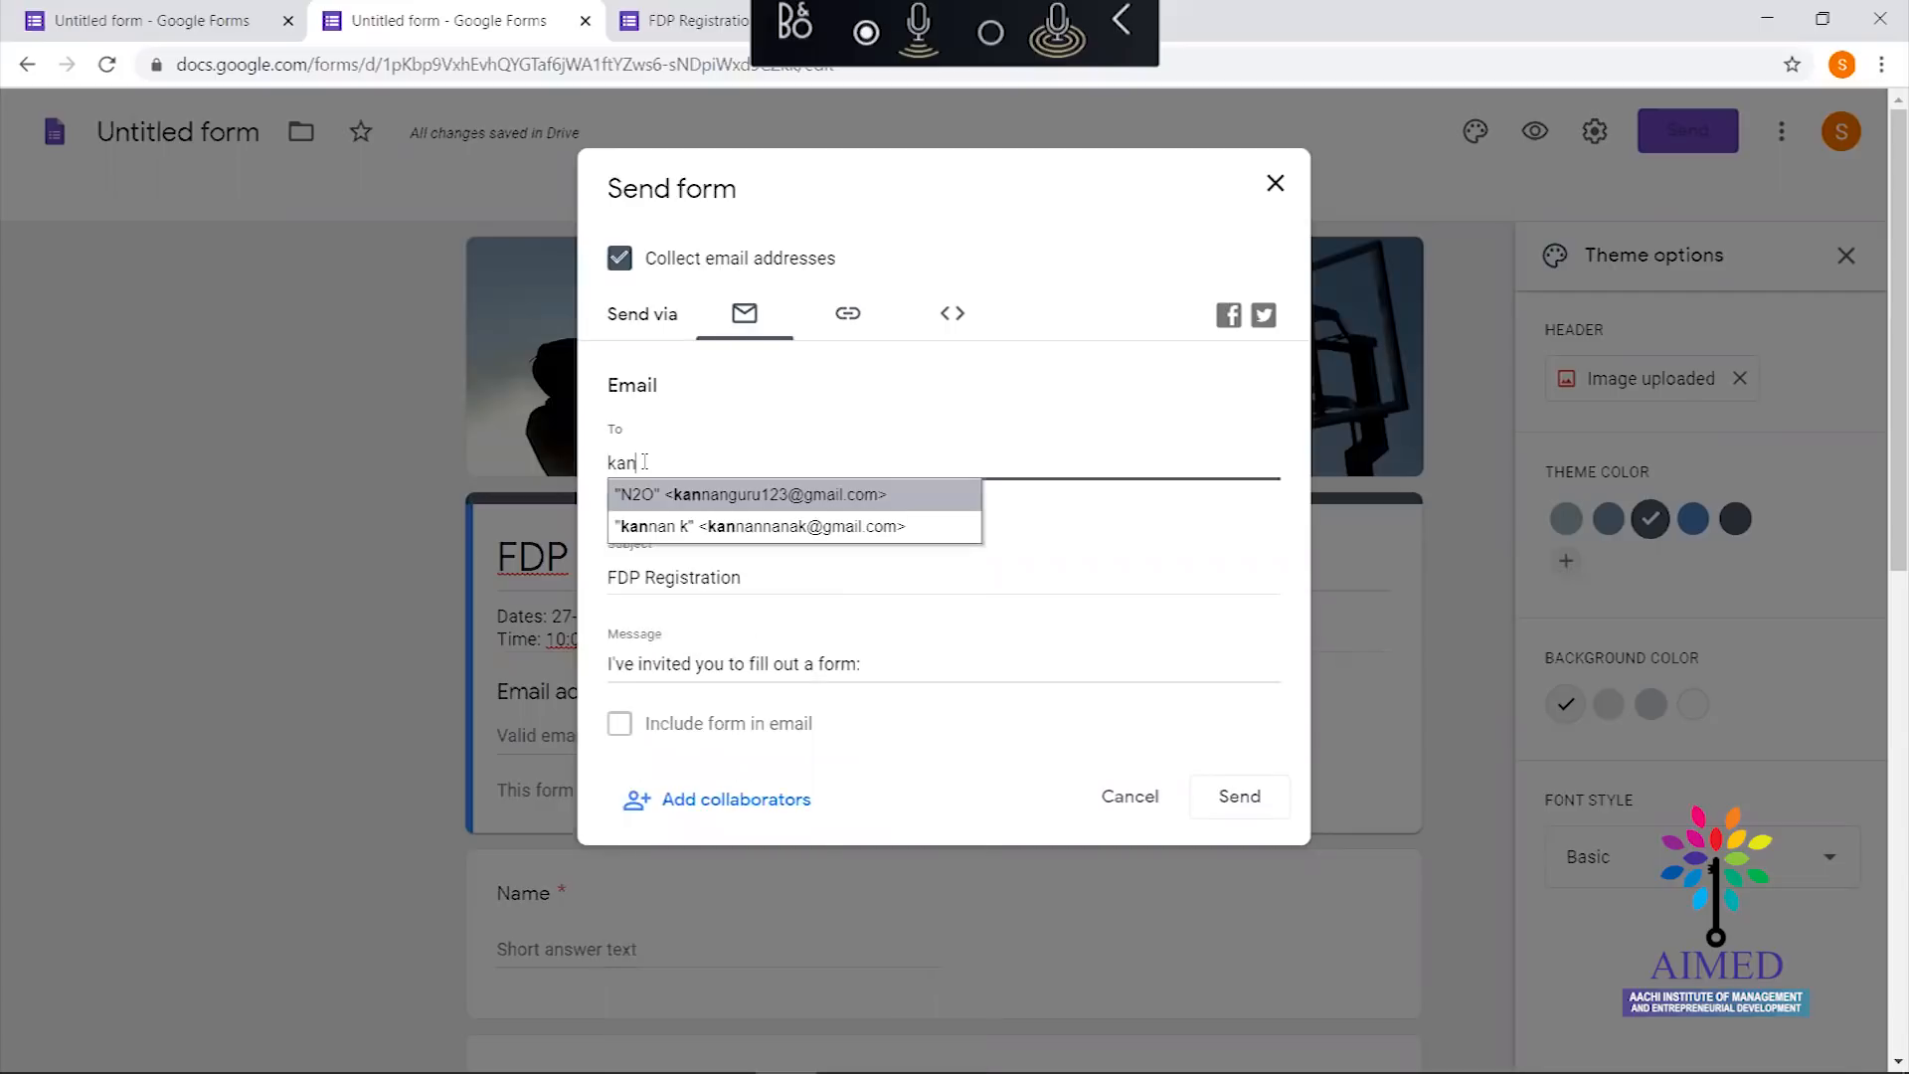
{"action": "key", "text": "Down"}
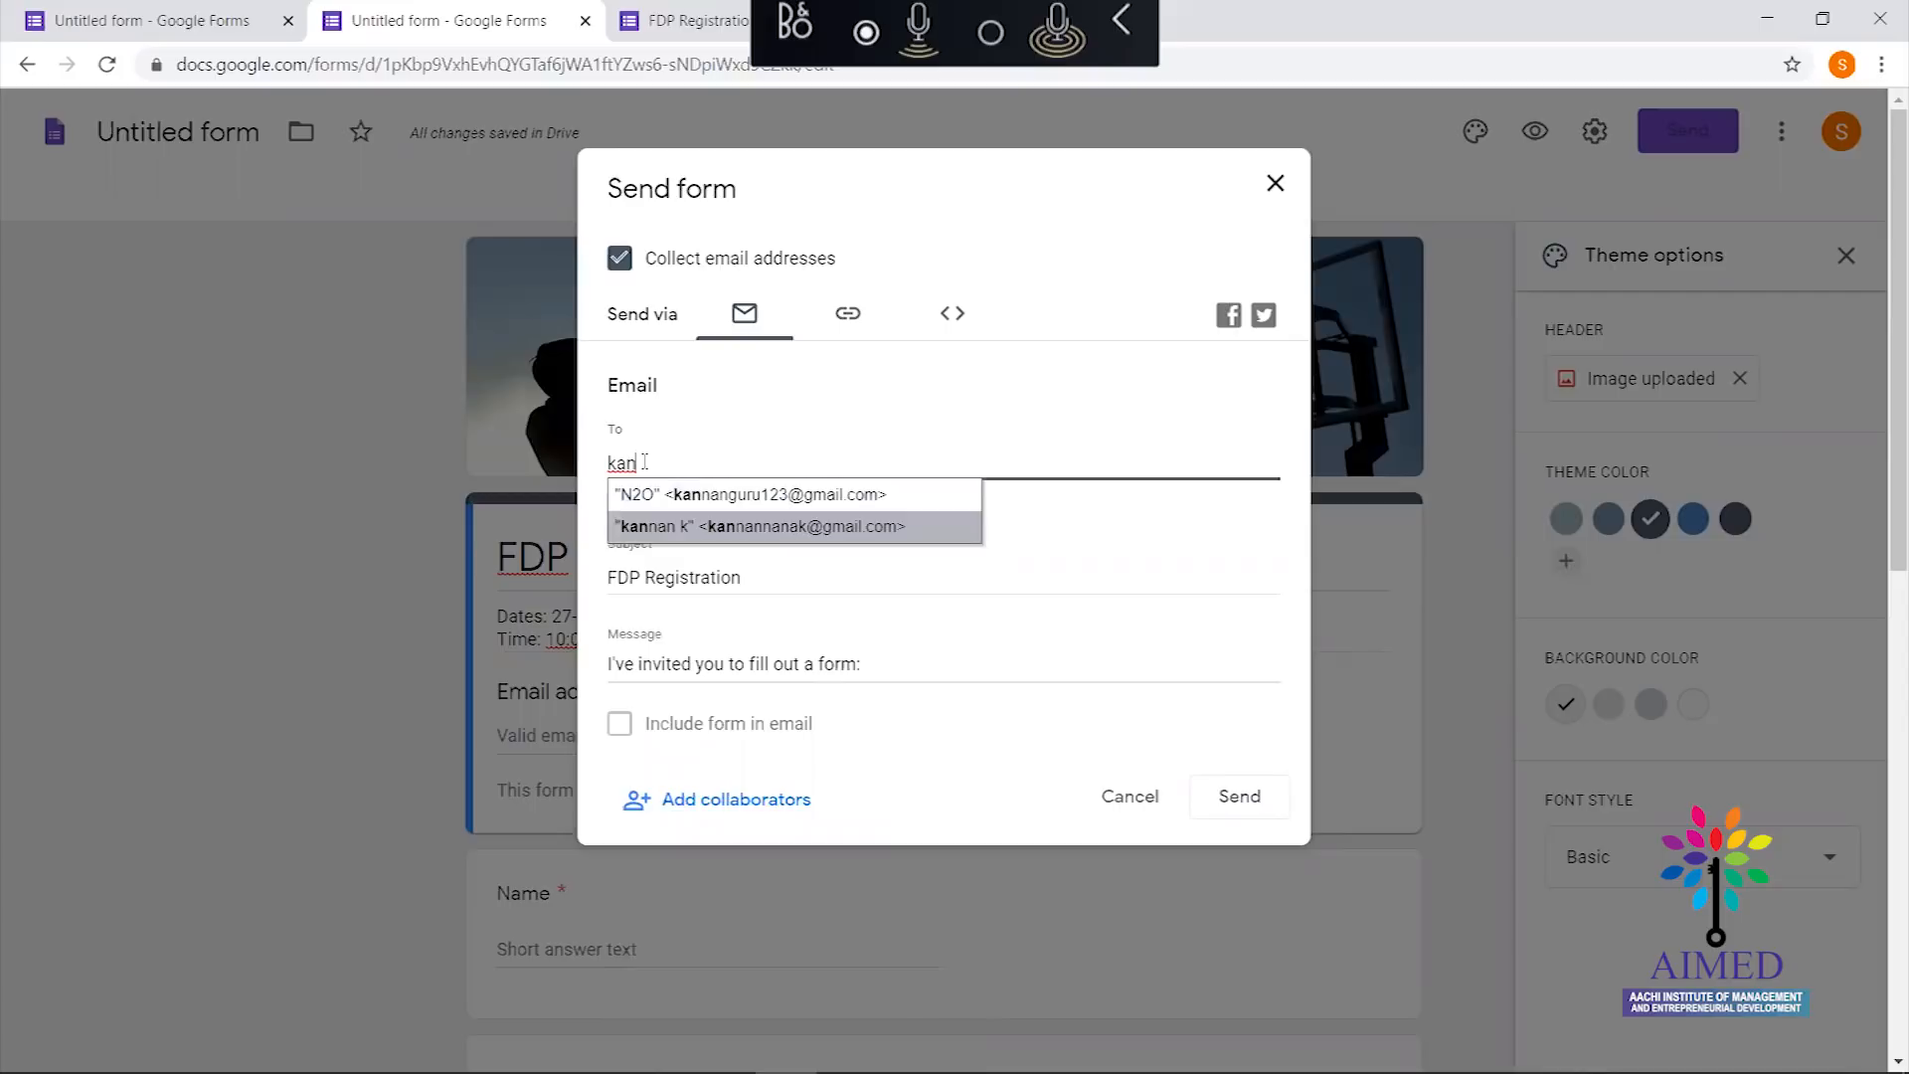
{"action": "key", "text": "Return"}
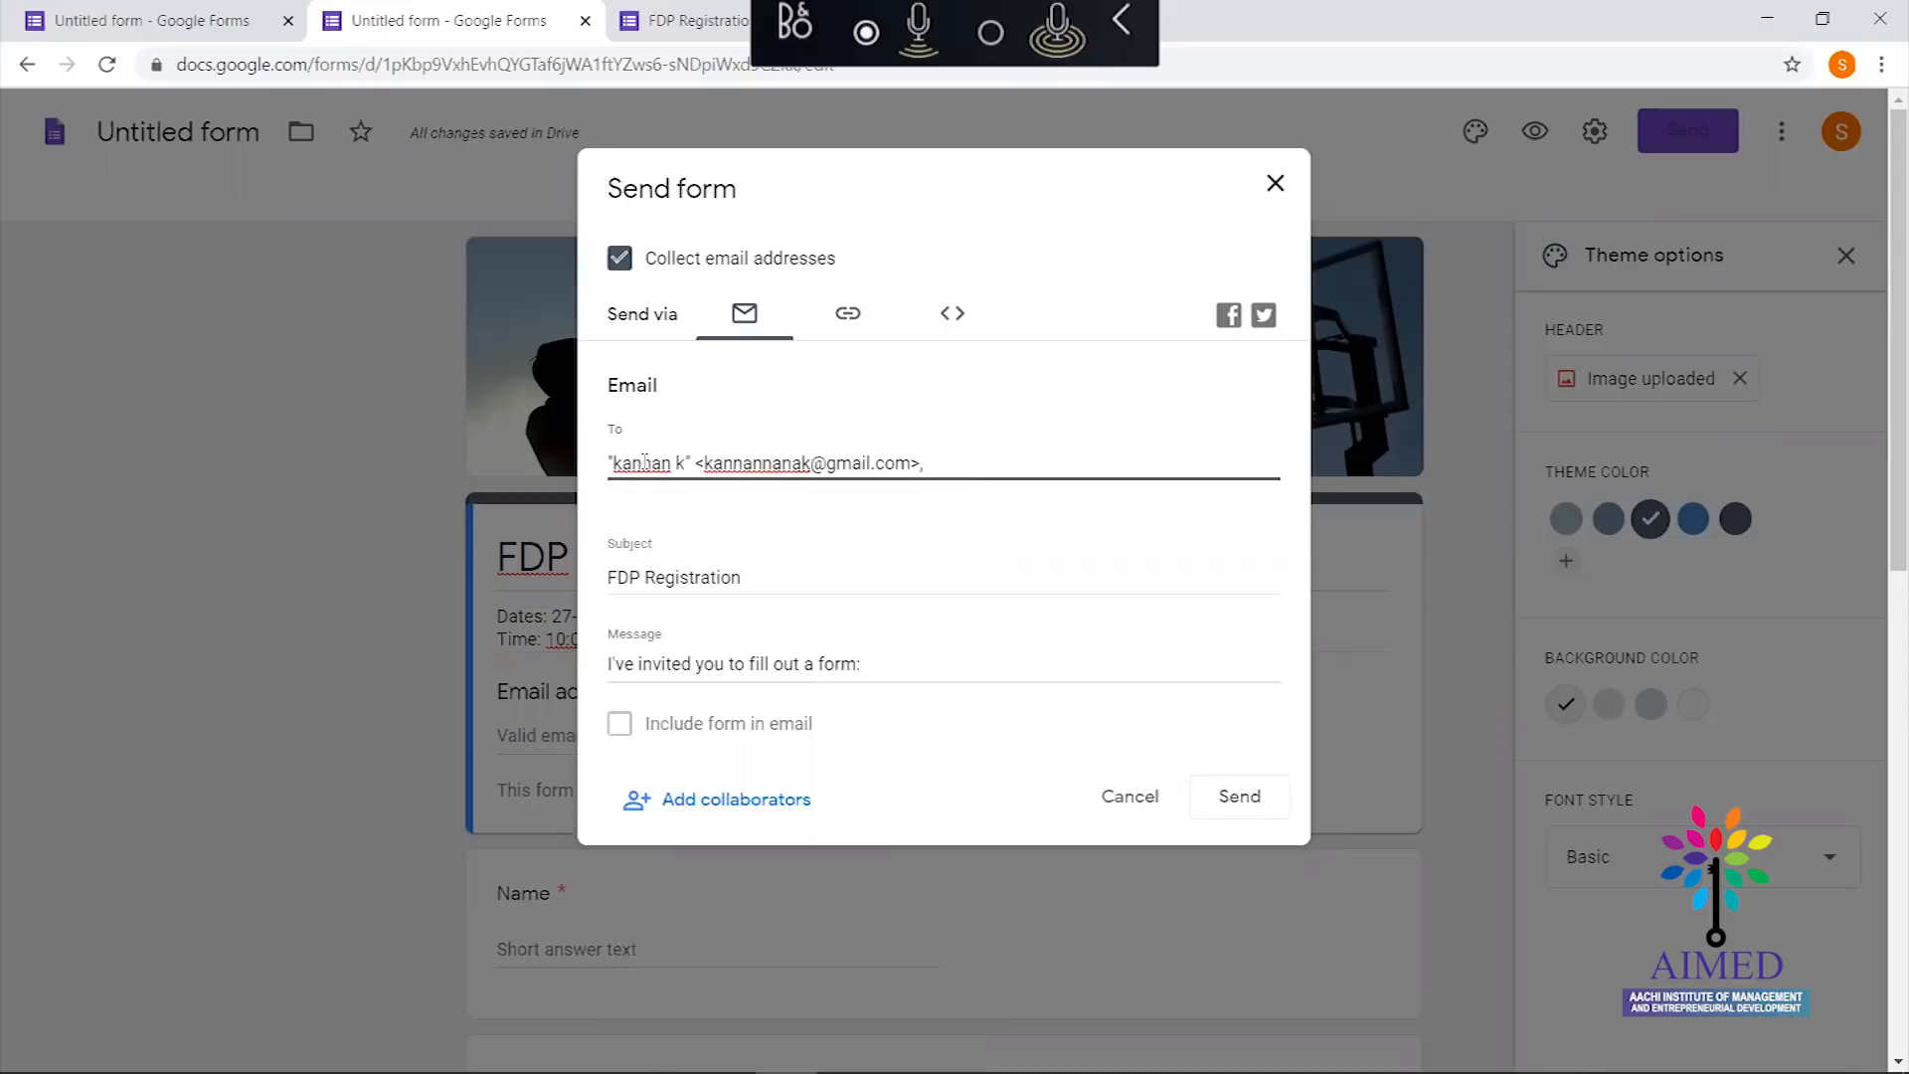
{"action": "type", "text": "su"}
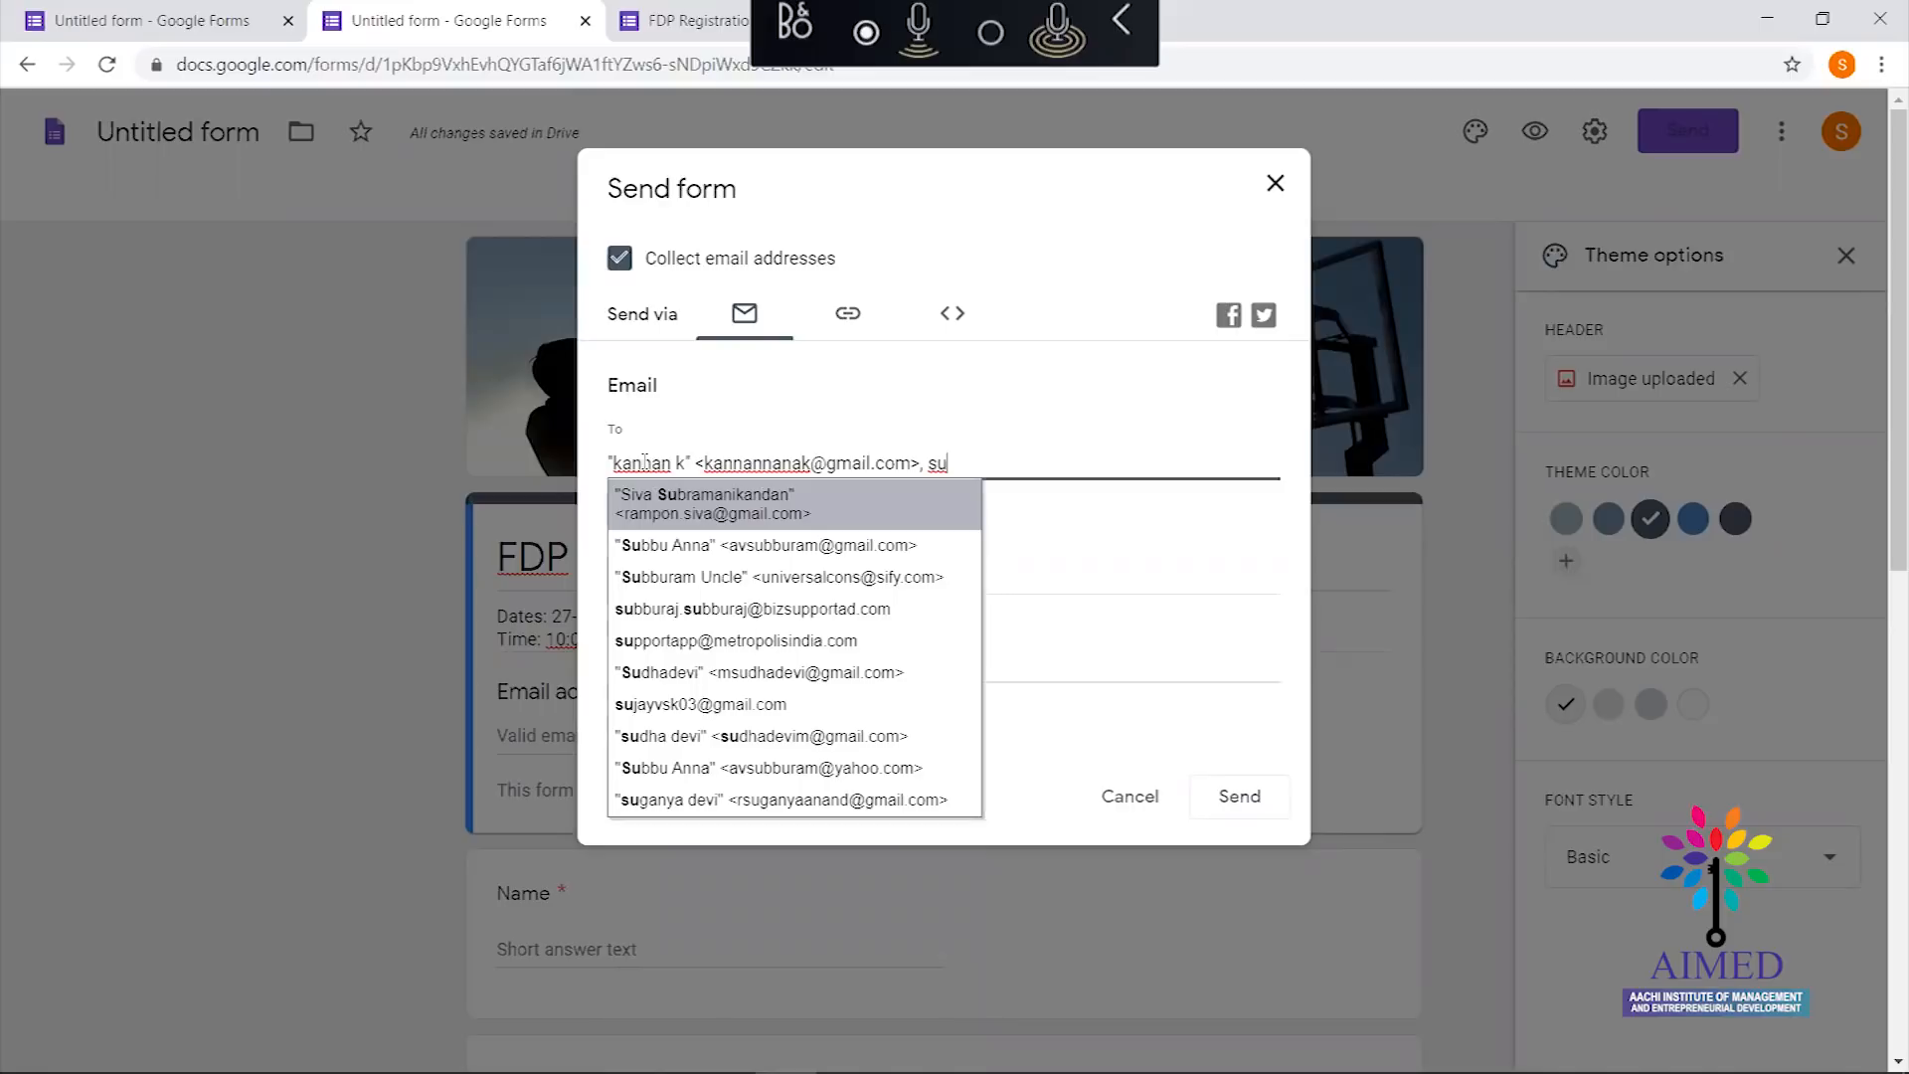
{"action": "type", "text": "bbu"}
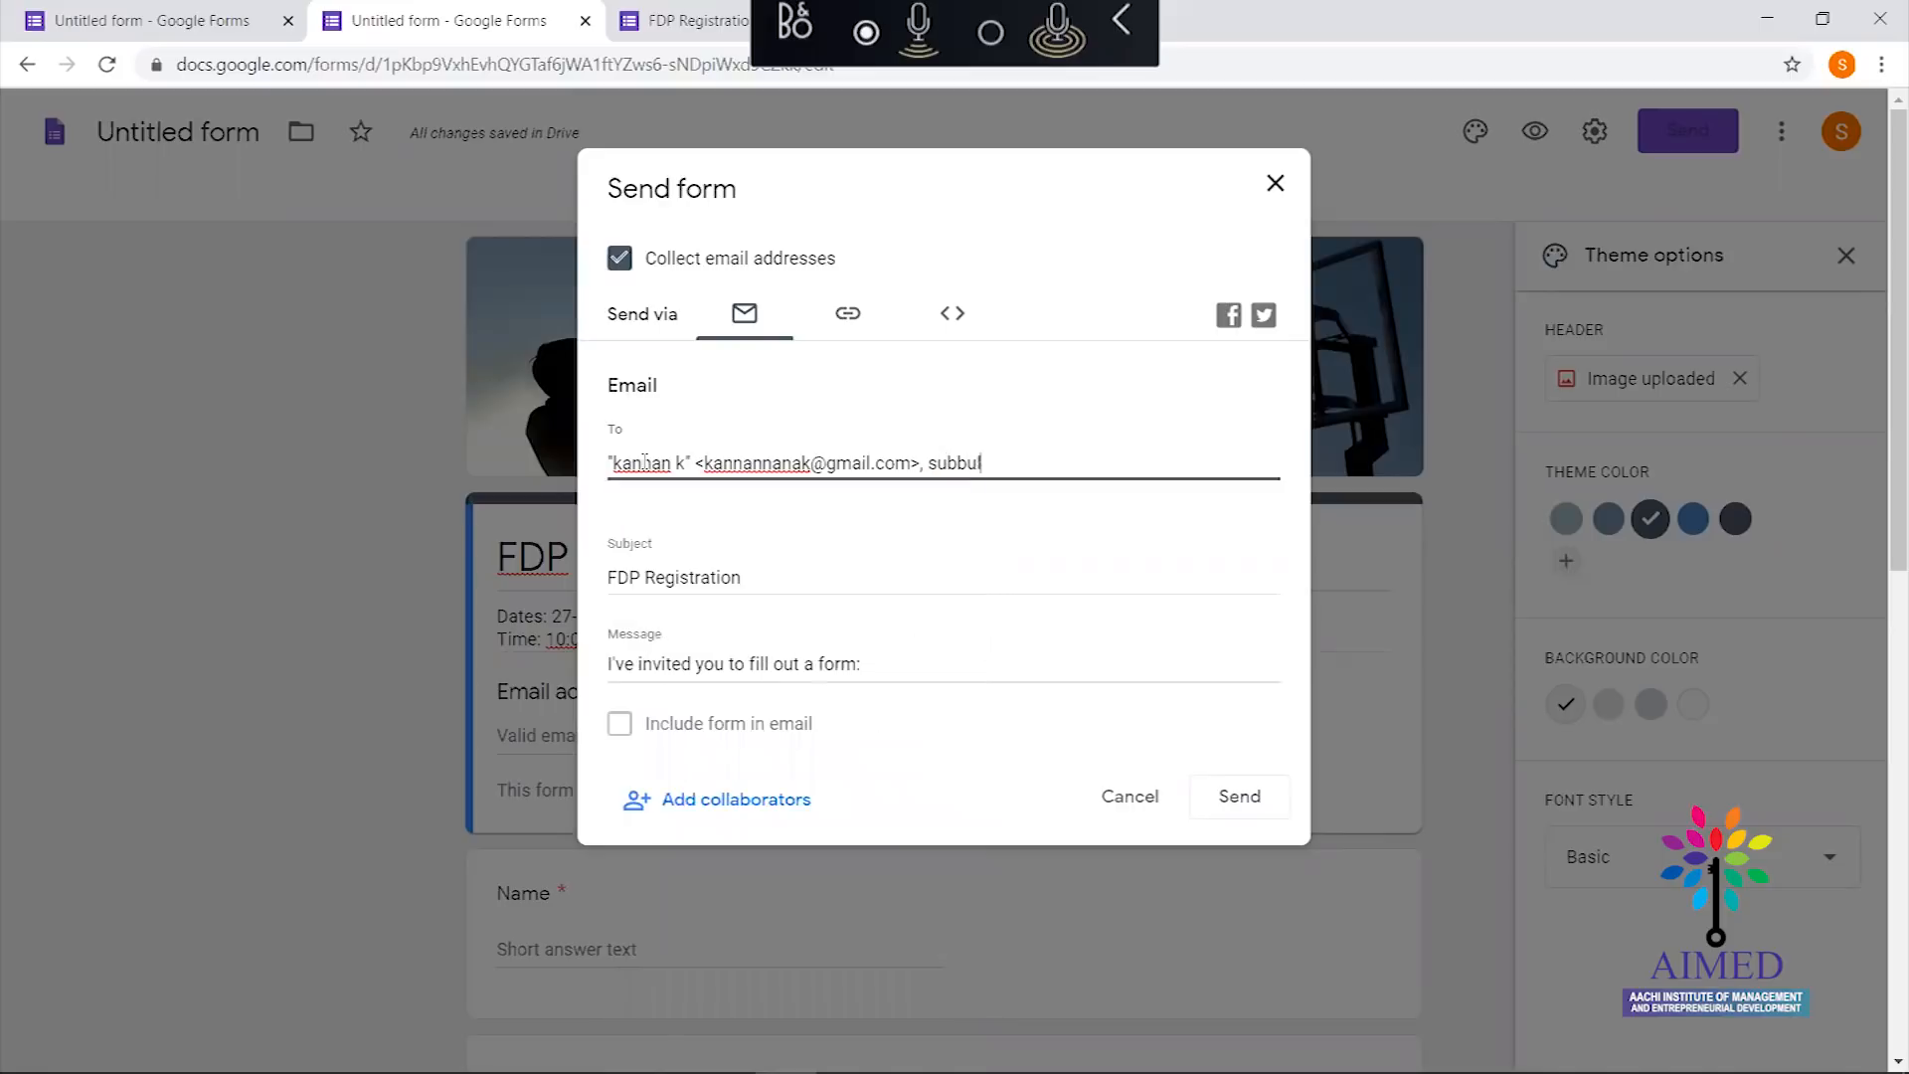
{"action": "key", "text": "BackSpace"}
{"action": "key", "text": "BackSpace"}
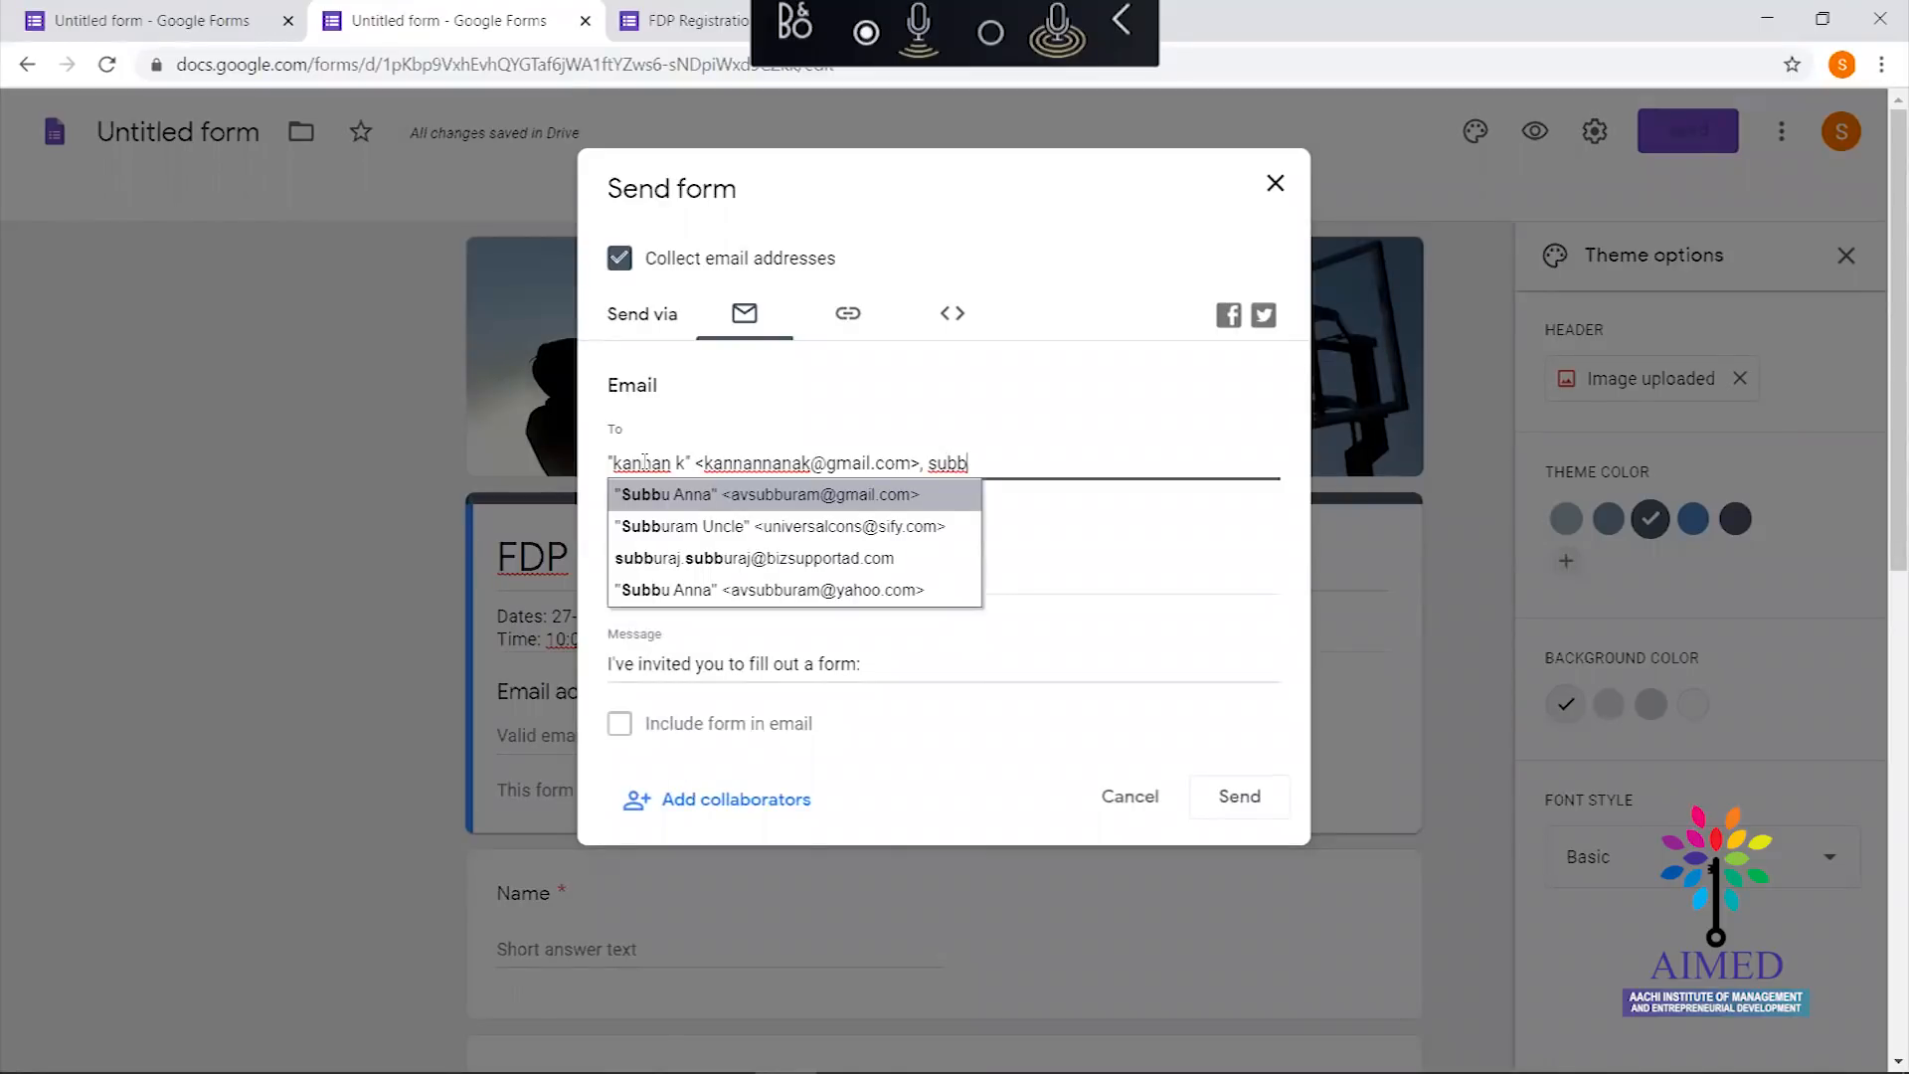
{"action": "key", "text": "BackSpace"}
{"action": "key", "text": "BackSpace"}
{"action": "key", "text": "BackSpace"}
{"action": "key", "text": "BackSpace"}
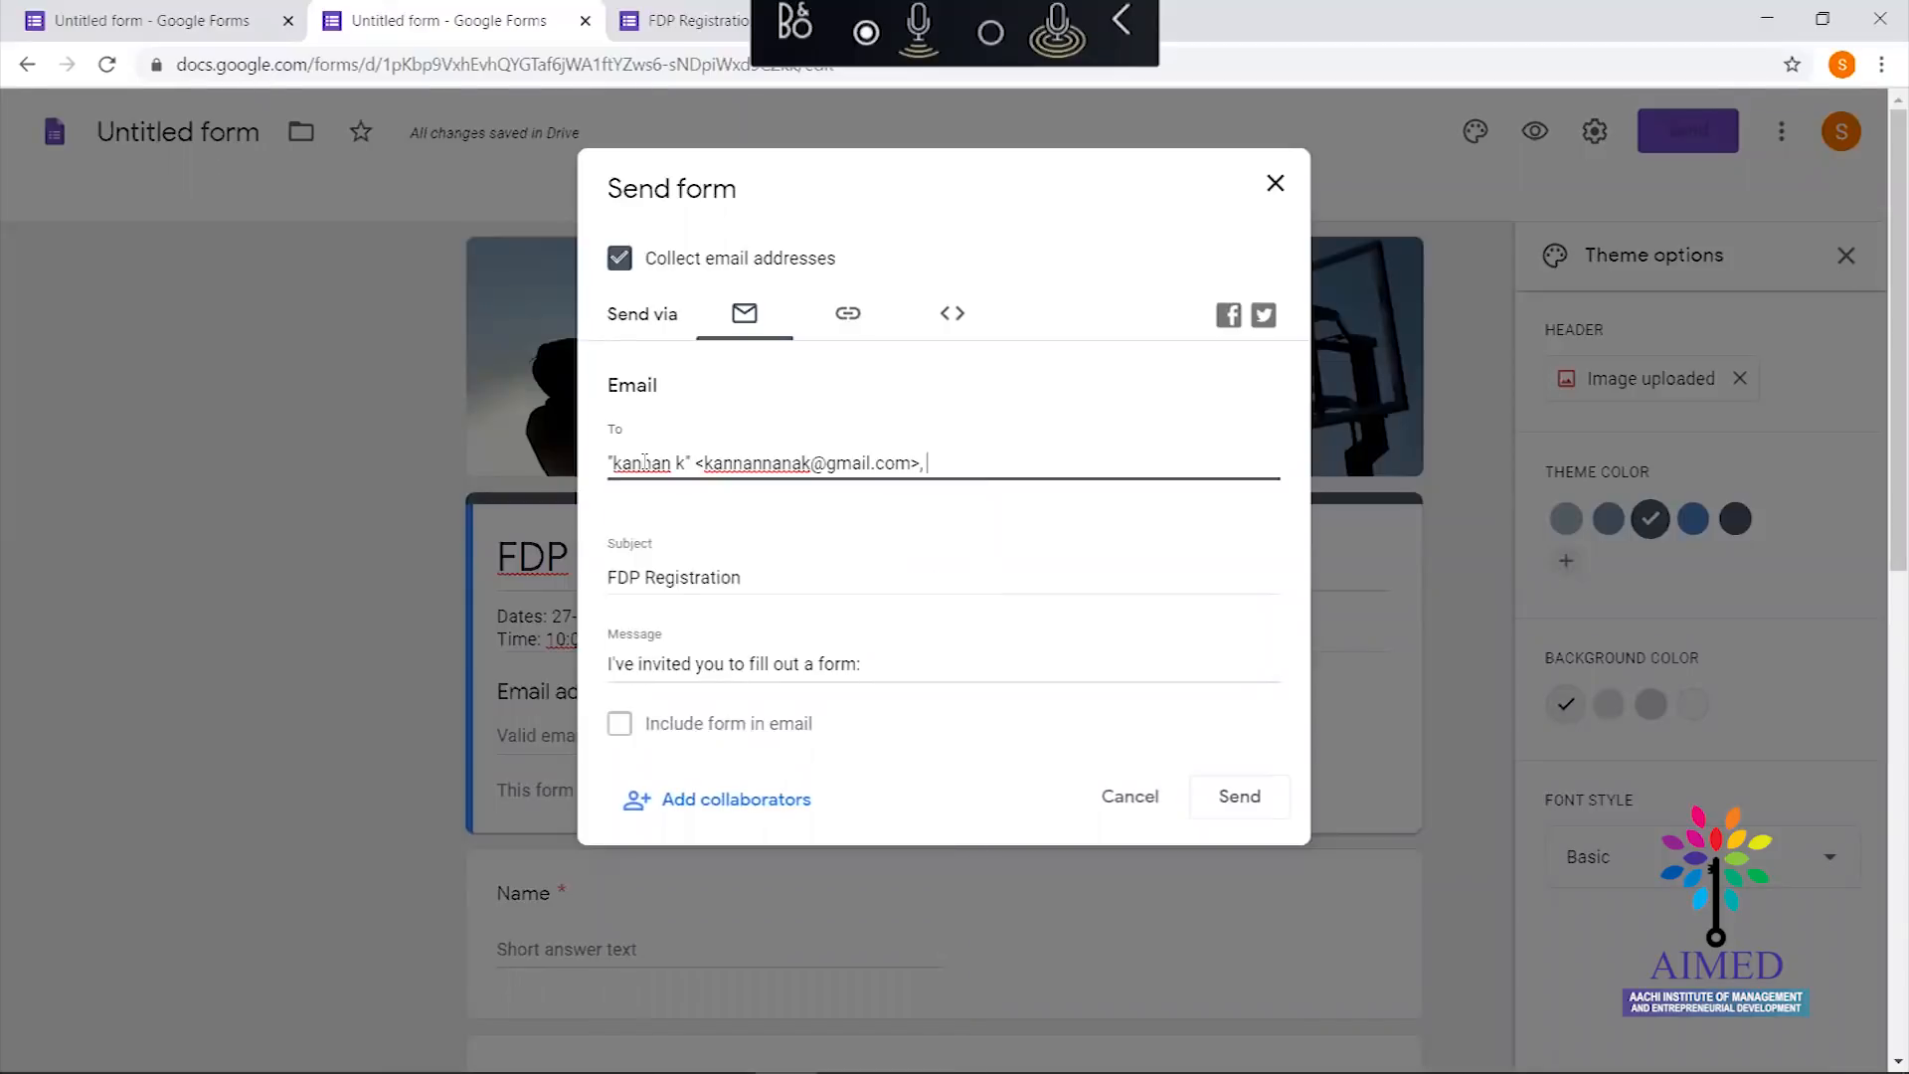
{"action": "type", "text": "psub"}
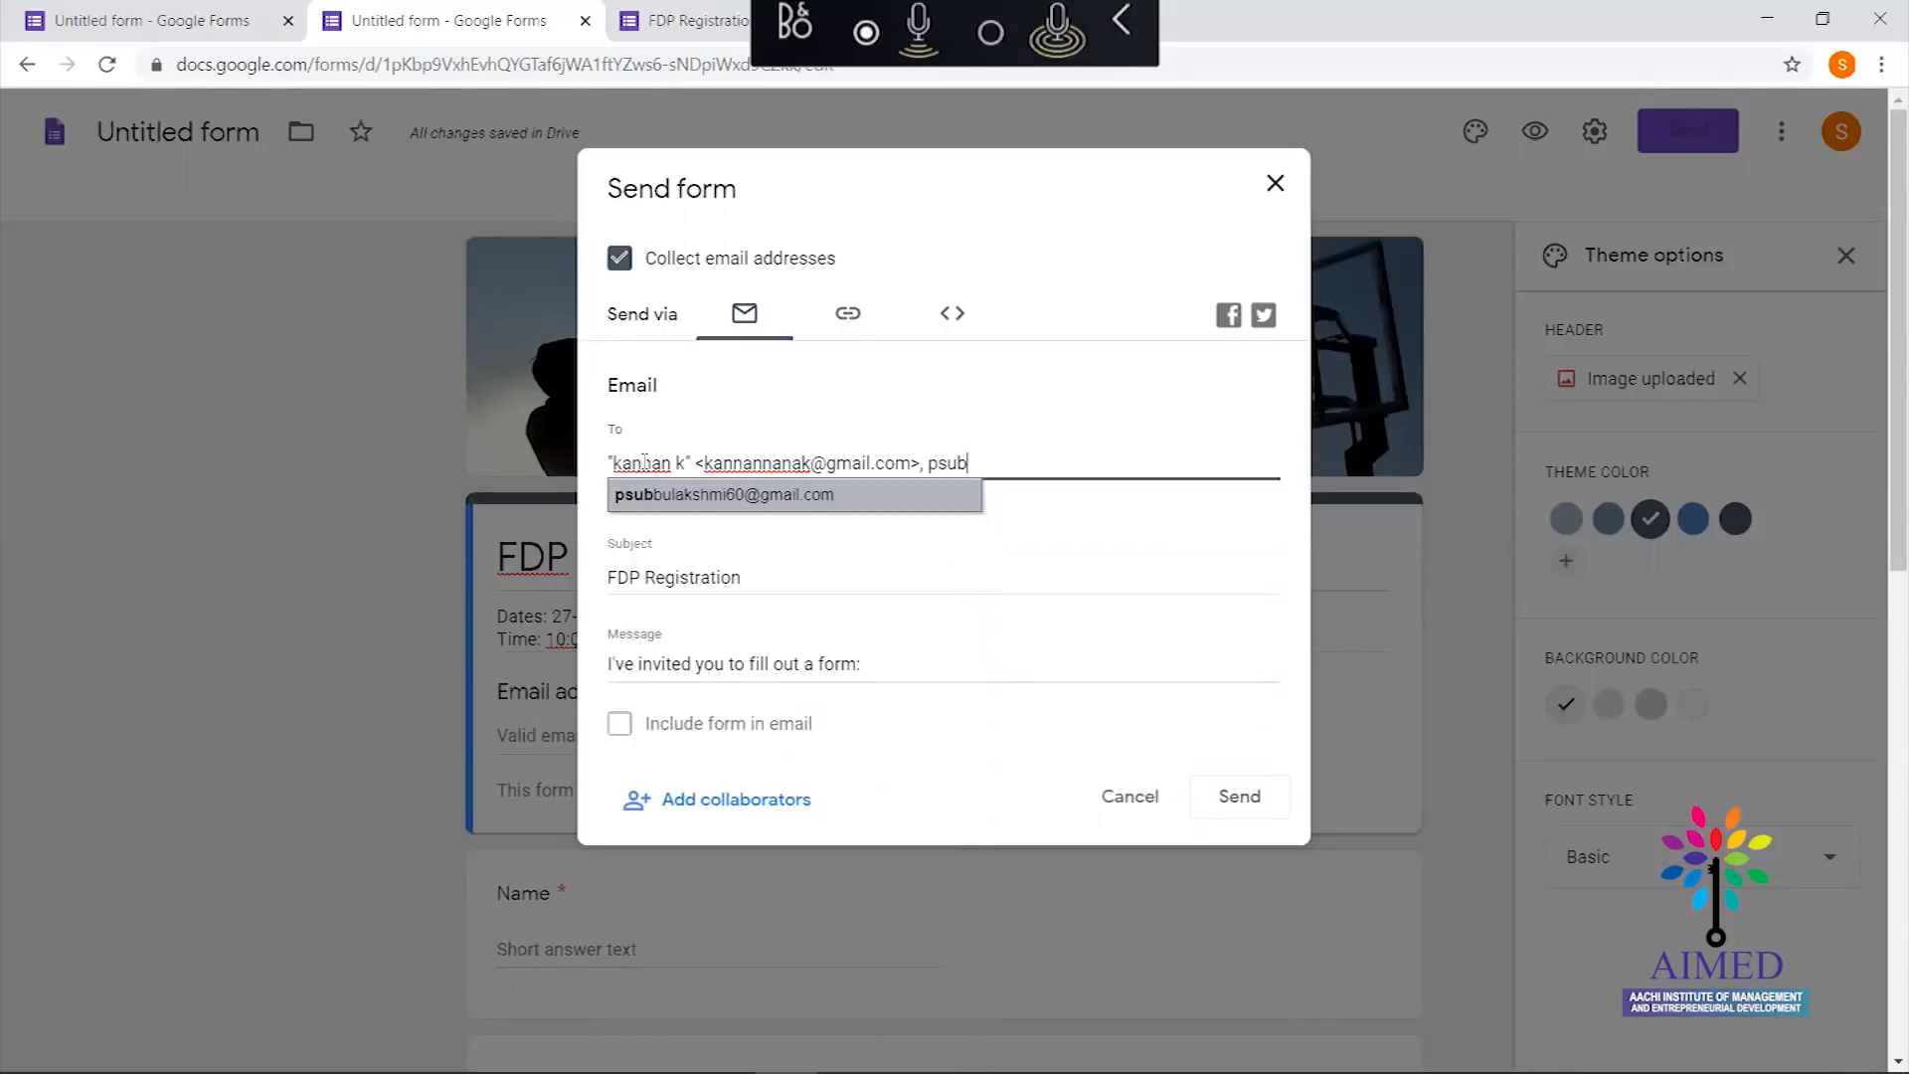
{"action": "key", "text": "Return"}
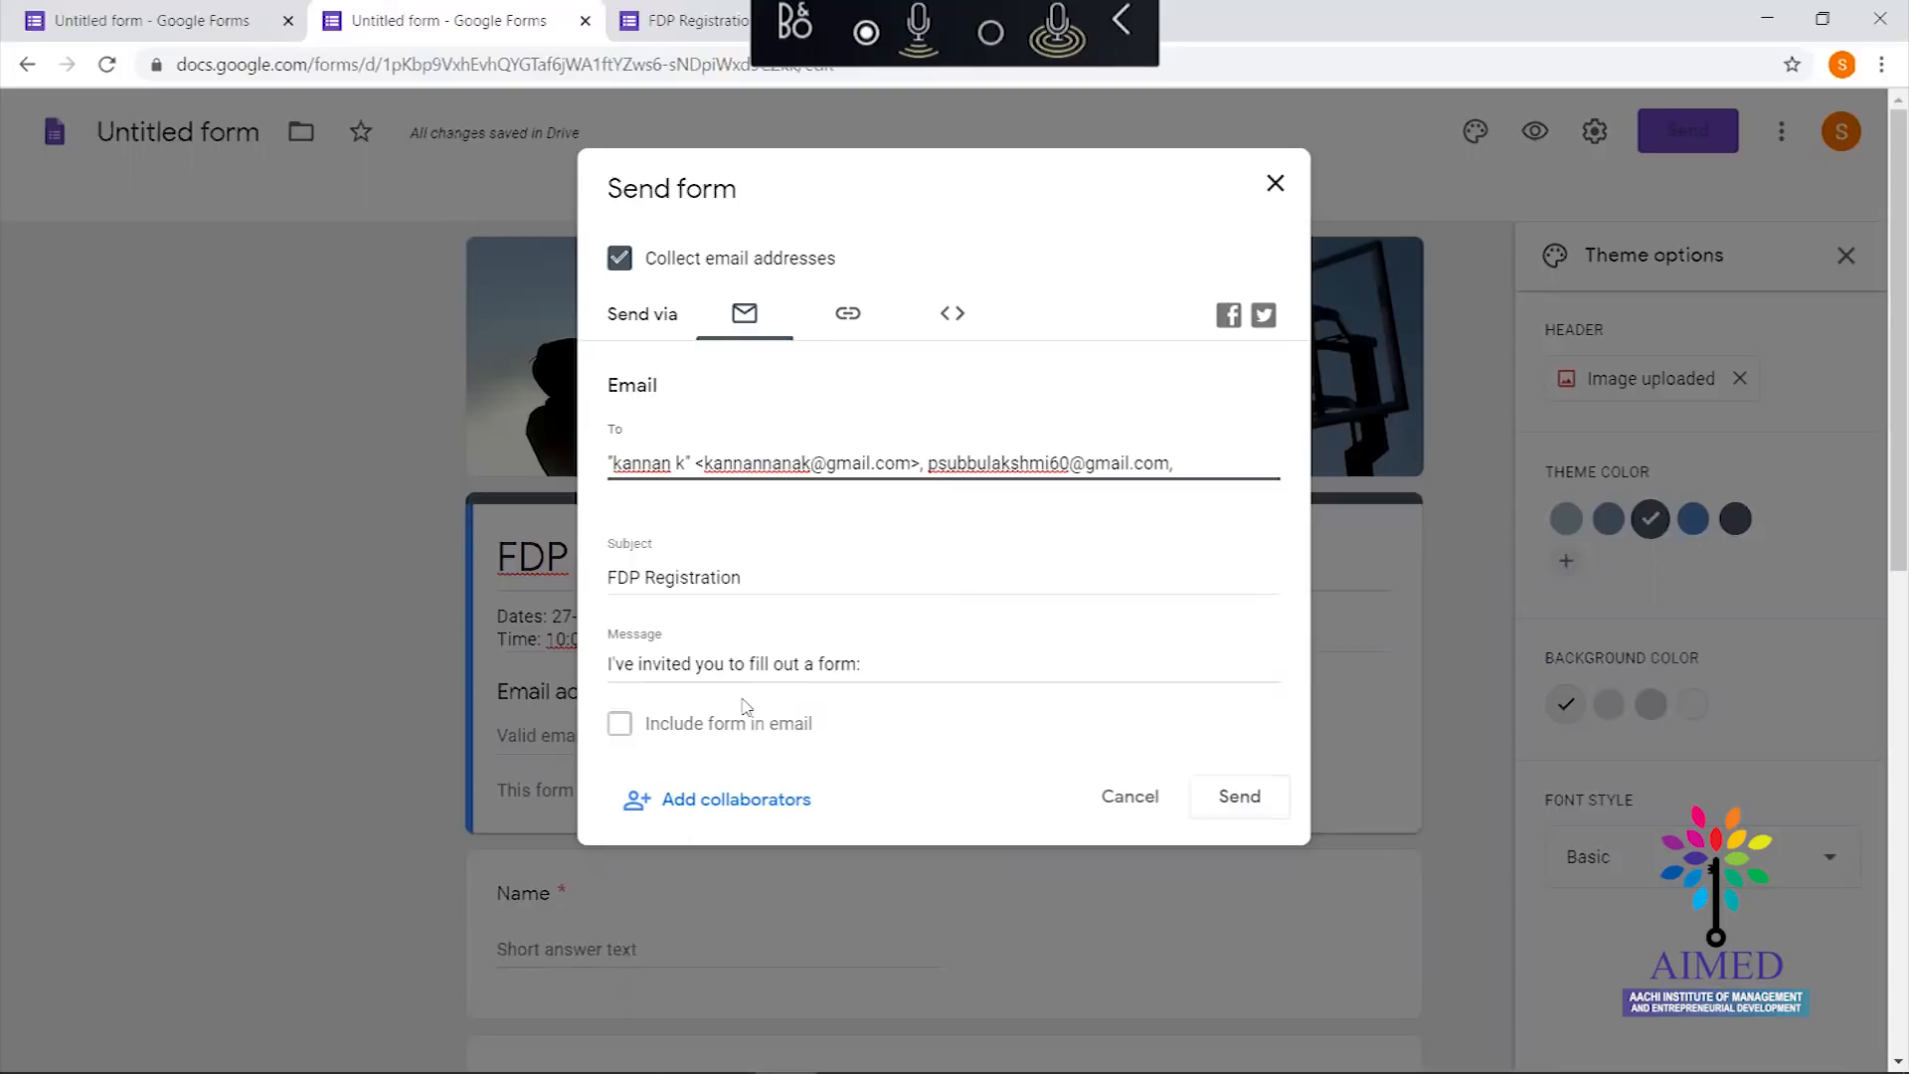
Bring up the Add editors dialog, which lists only the owner with Restricted link access
{"action": "left_click", "coordinate": [740, 808]}
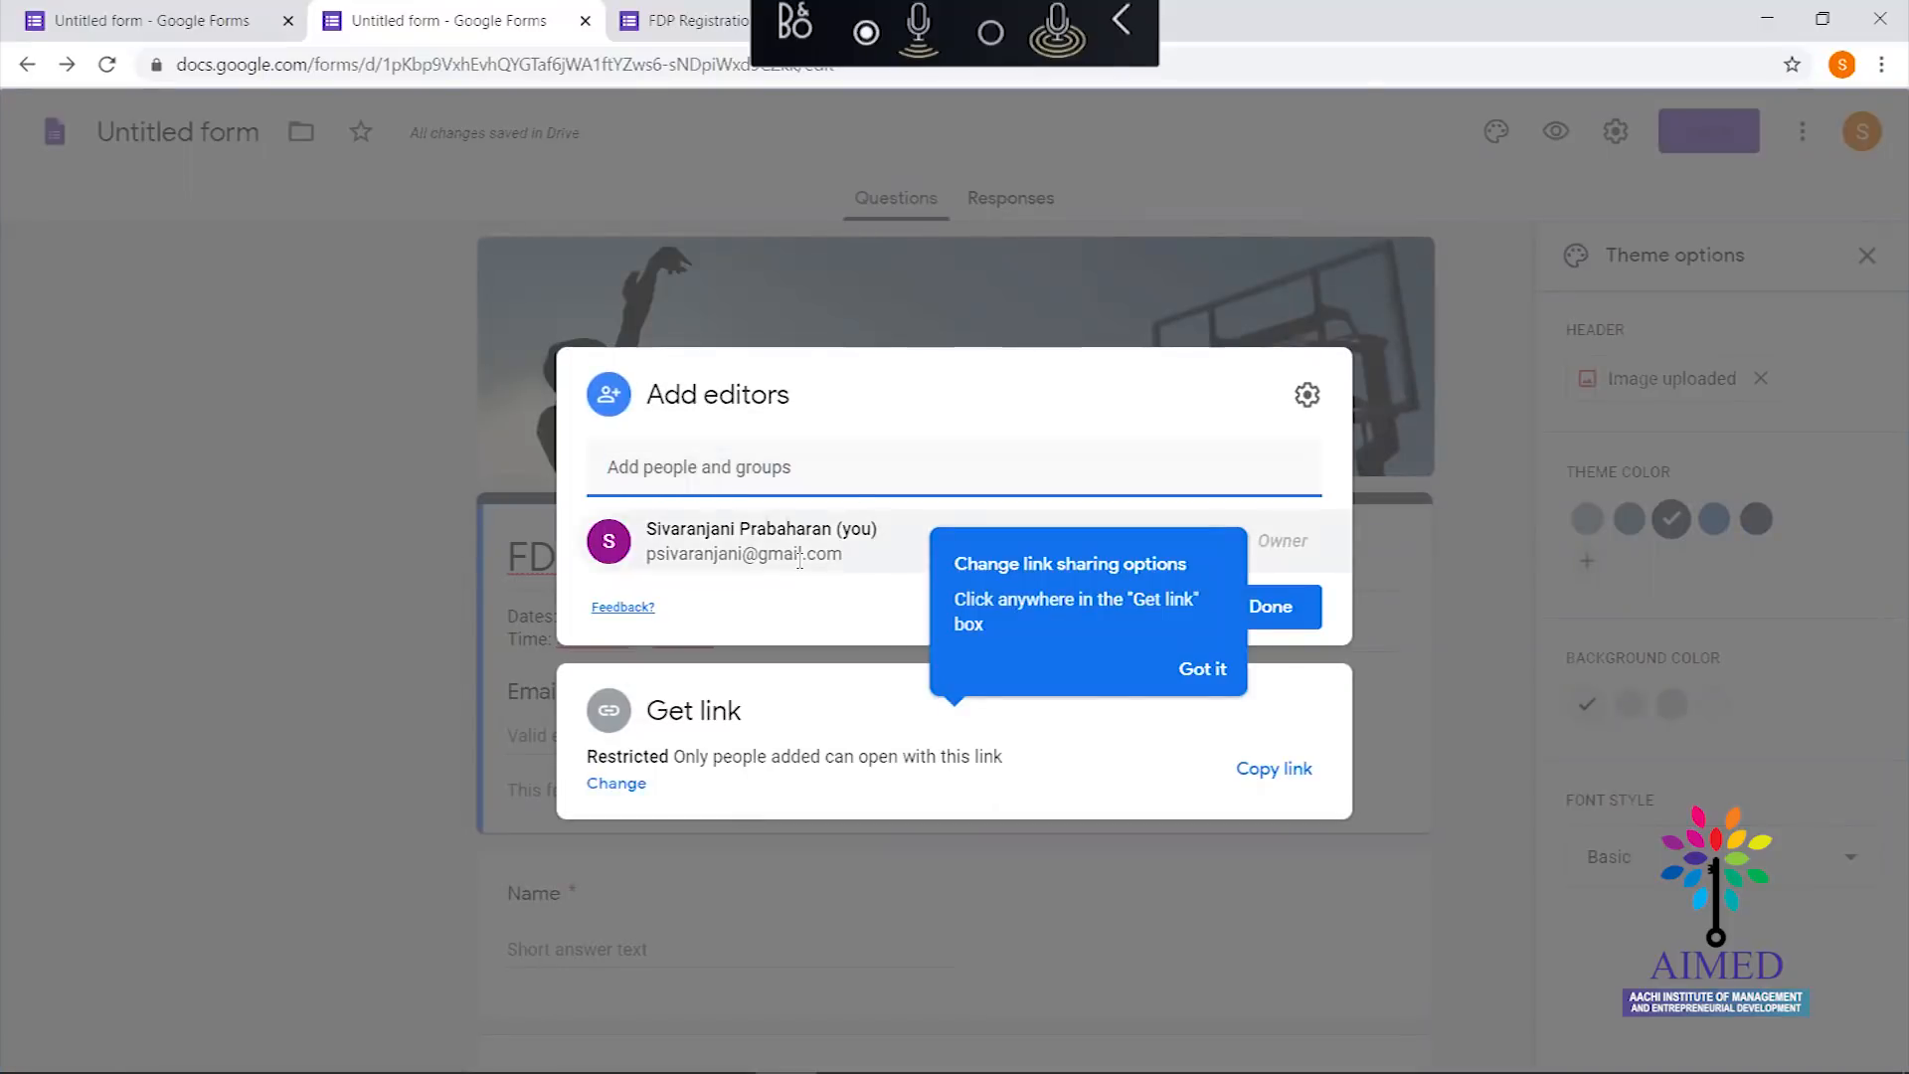
{"action": "mouse_move", "coordinate": [799, 560]}
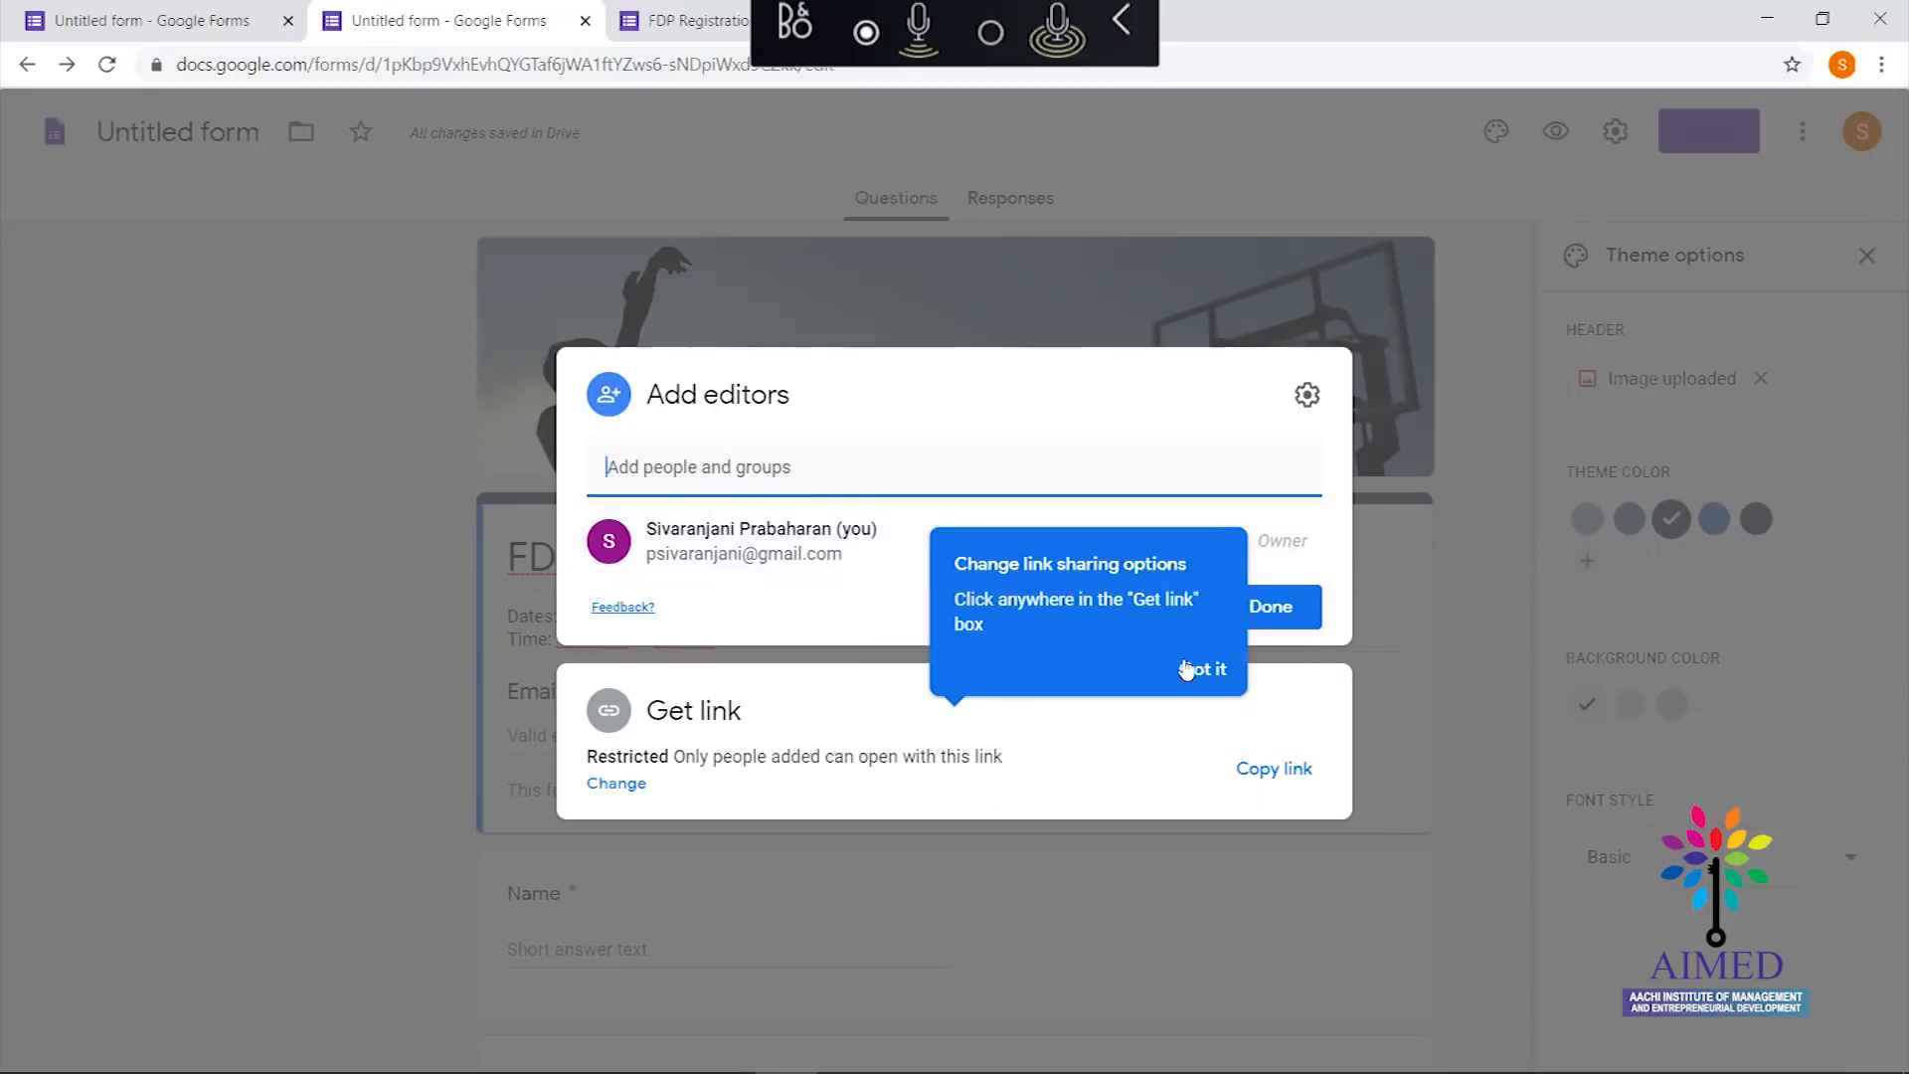
{"action": "left_click", "coordinate": [824, 587]}
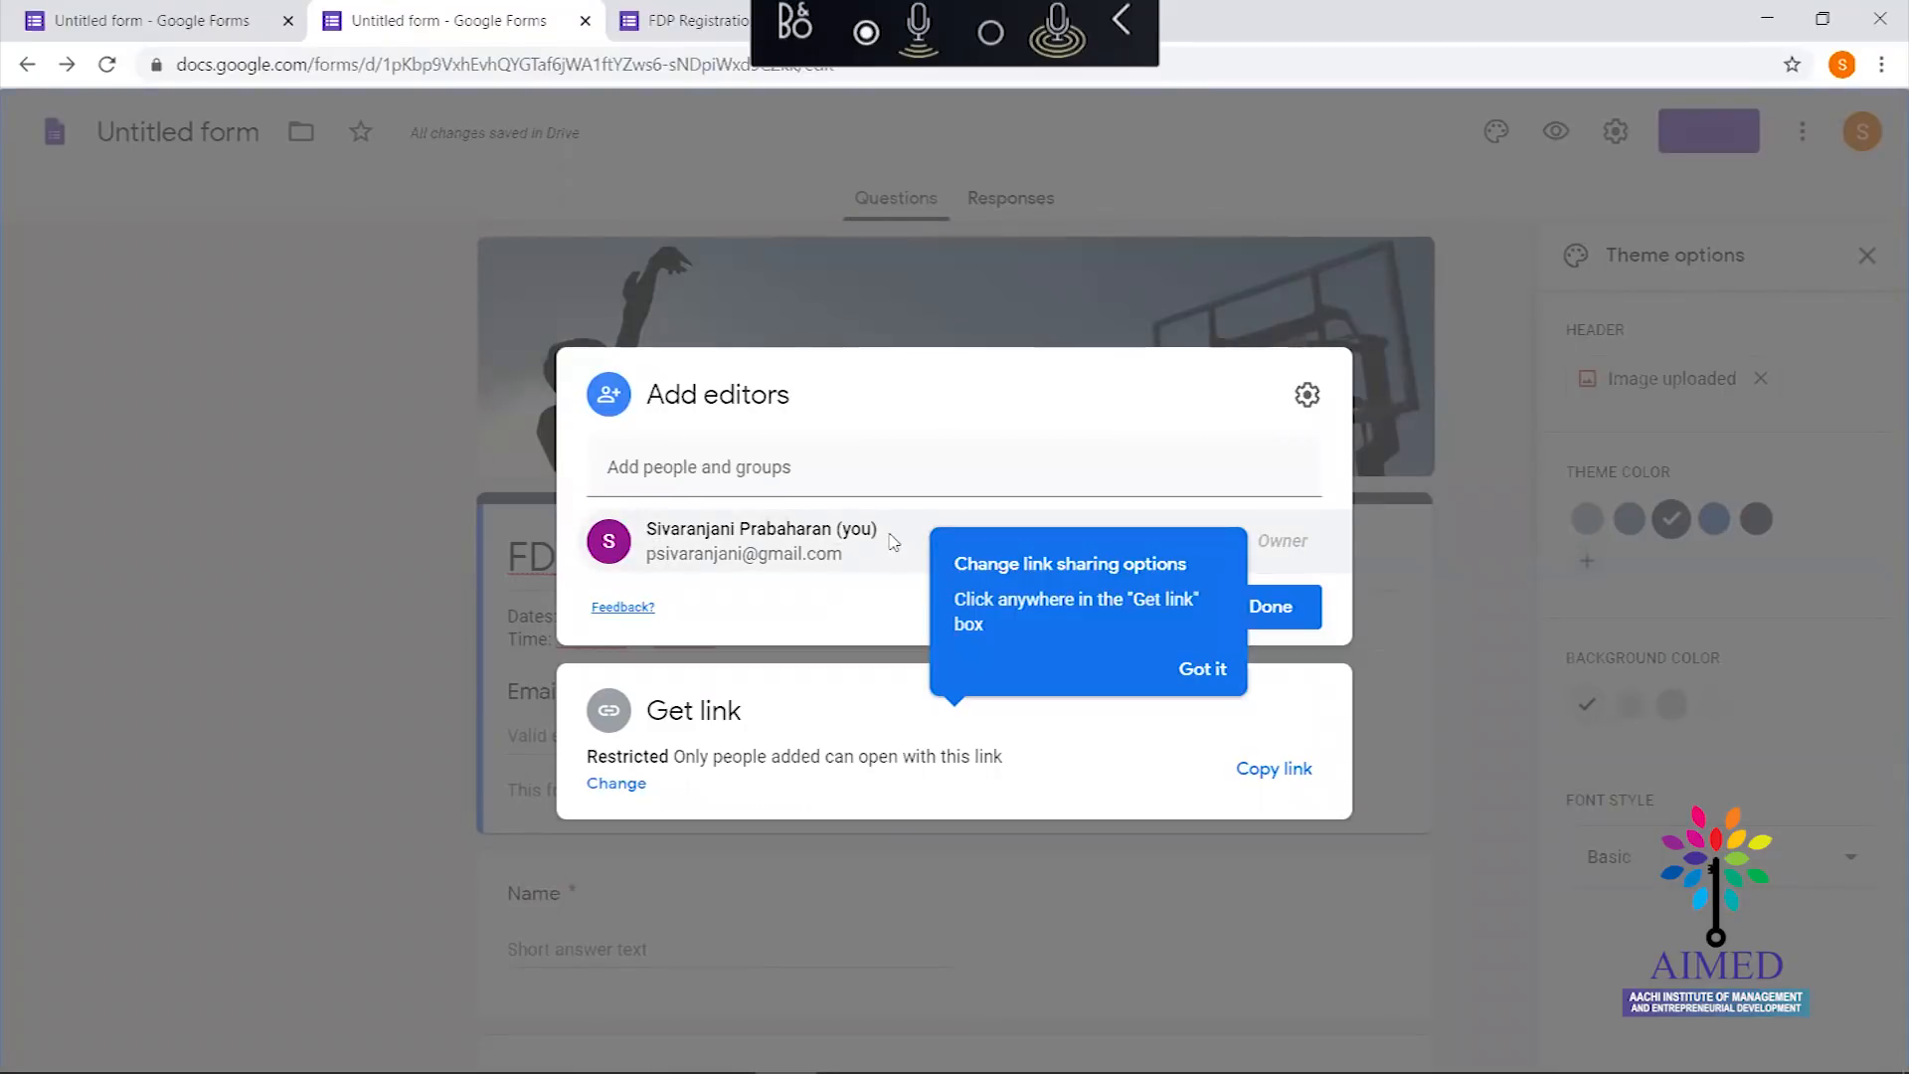
{"action": "mouse_move", "coordinate": [877, 545]}
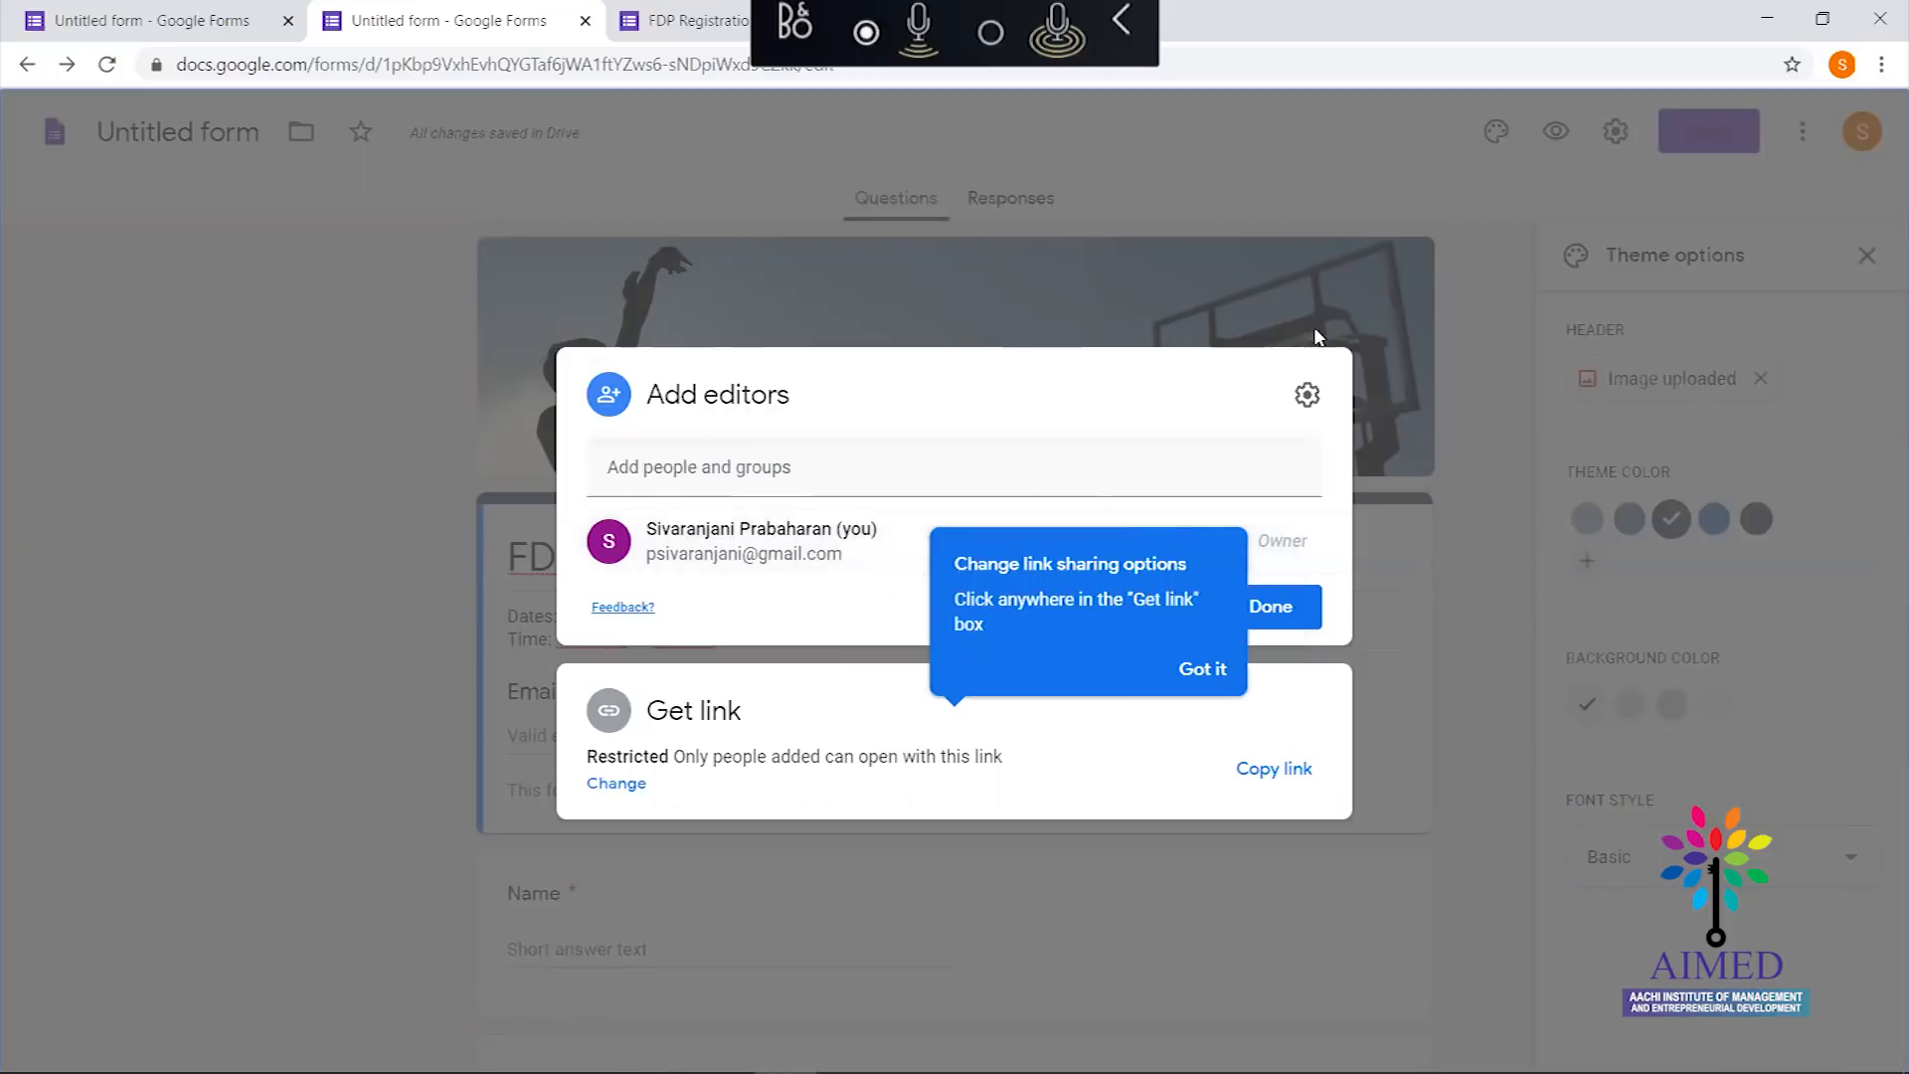
Close the sharing window, then email the form invitation to the two saved contacts
{"action": "left_click", "coordinate": [1496, 589]}
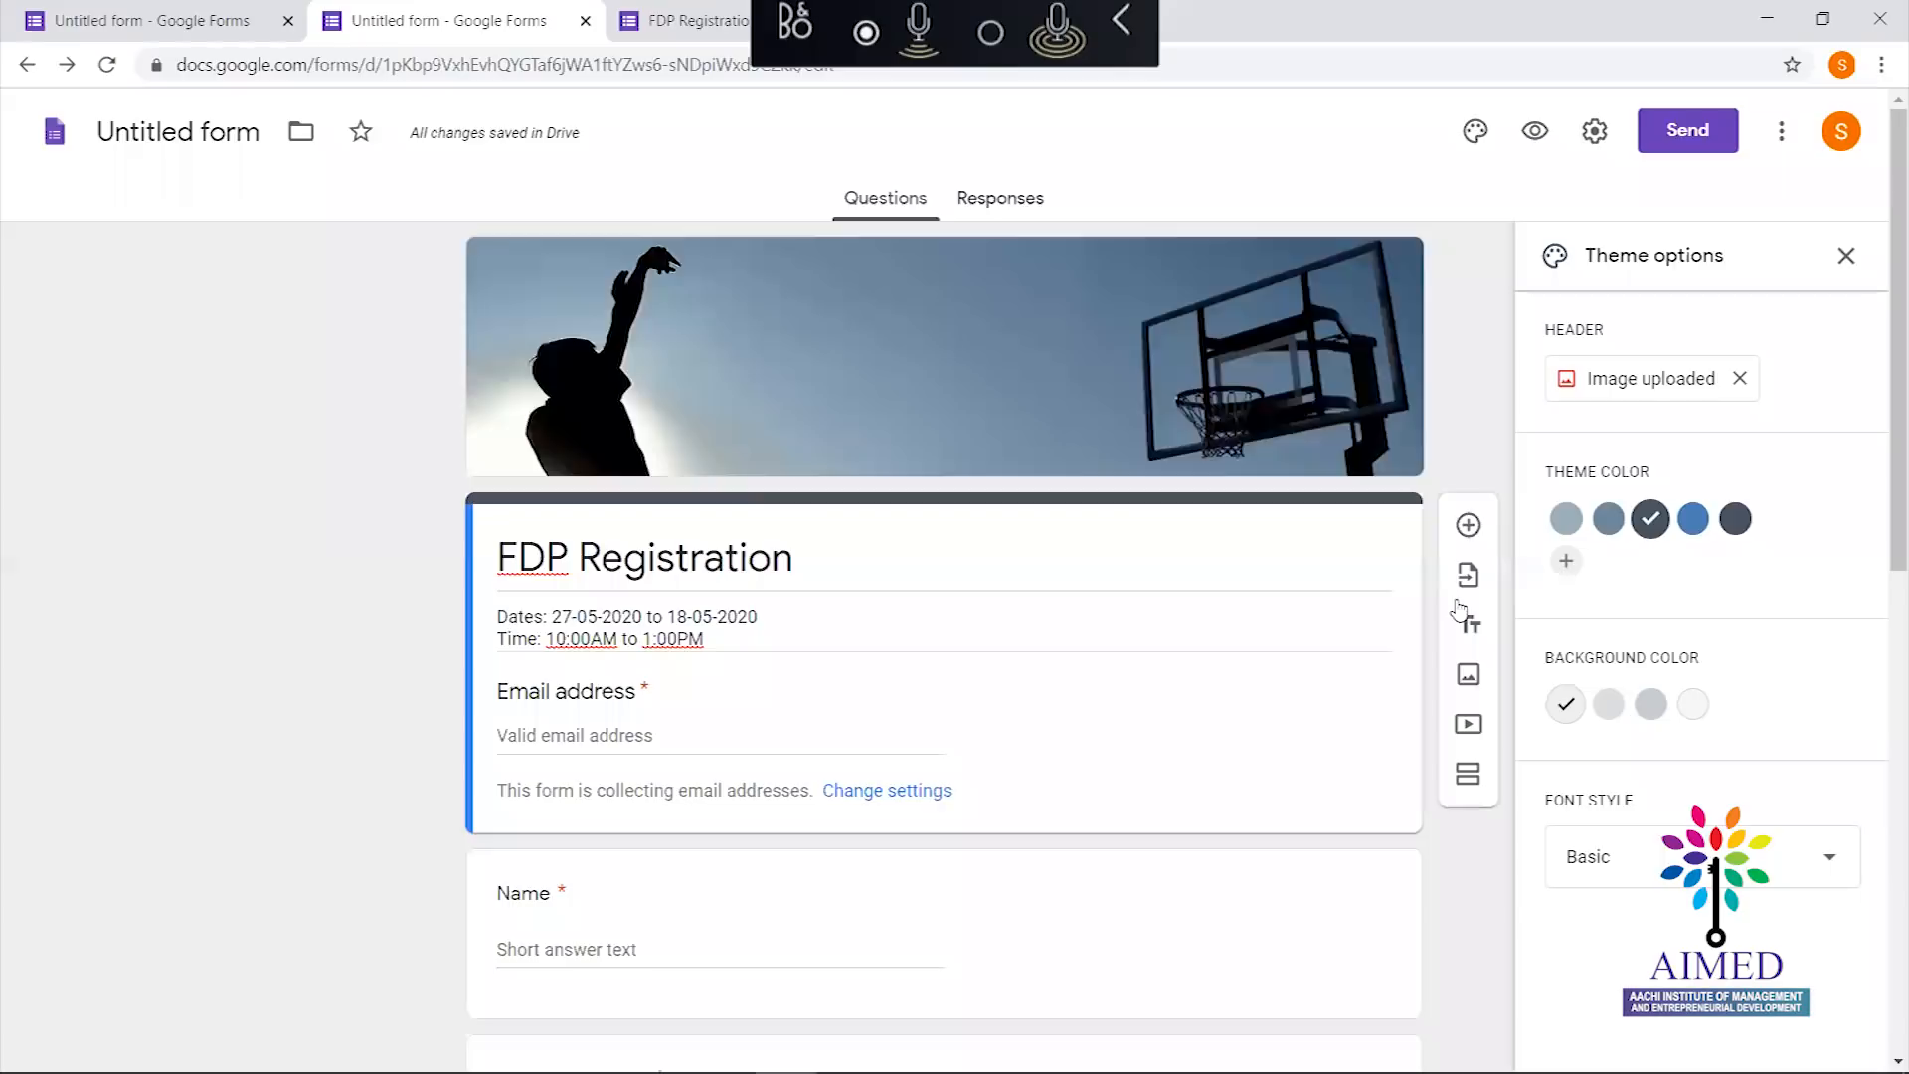
{"action": "left_click", "coordinate": [1679, 126]}
{"action": "left_click", "coordinate": [655, 464]}
{"action": "type", "text": "kan"}
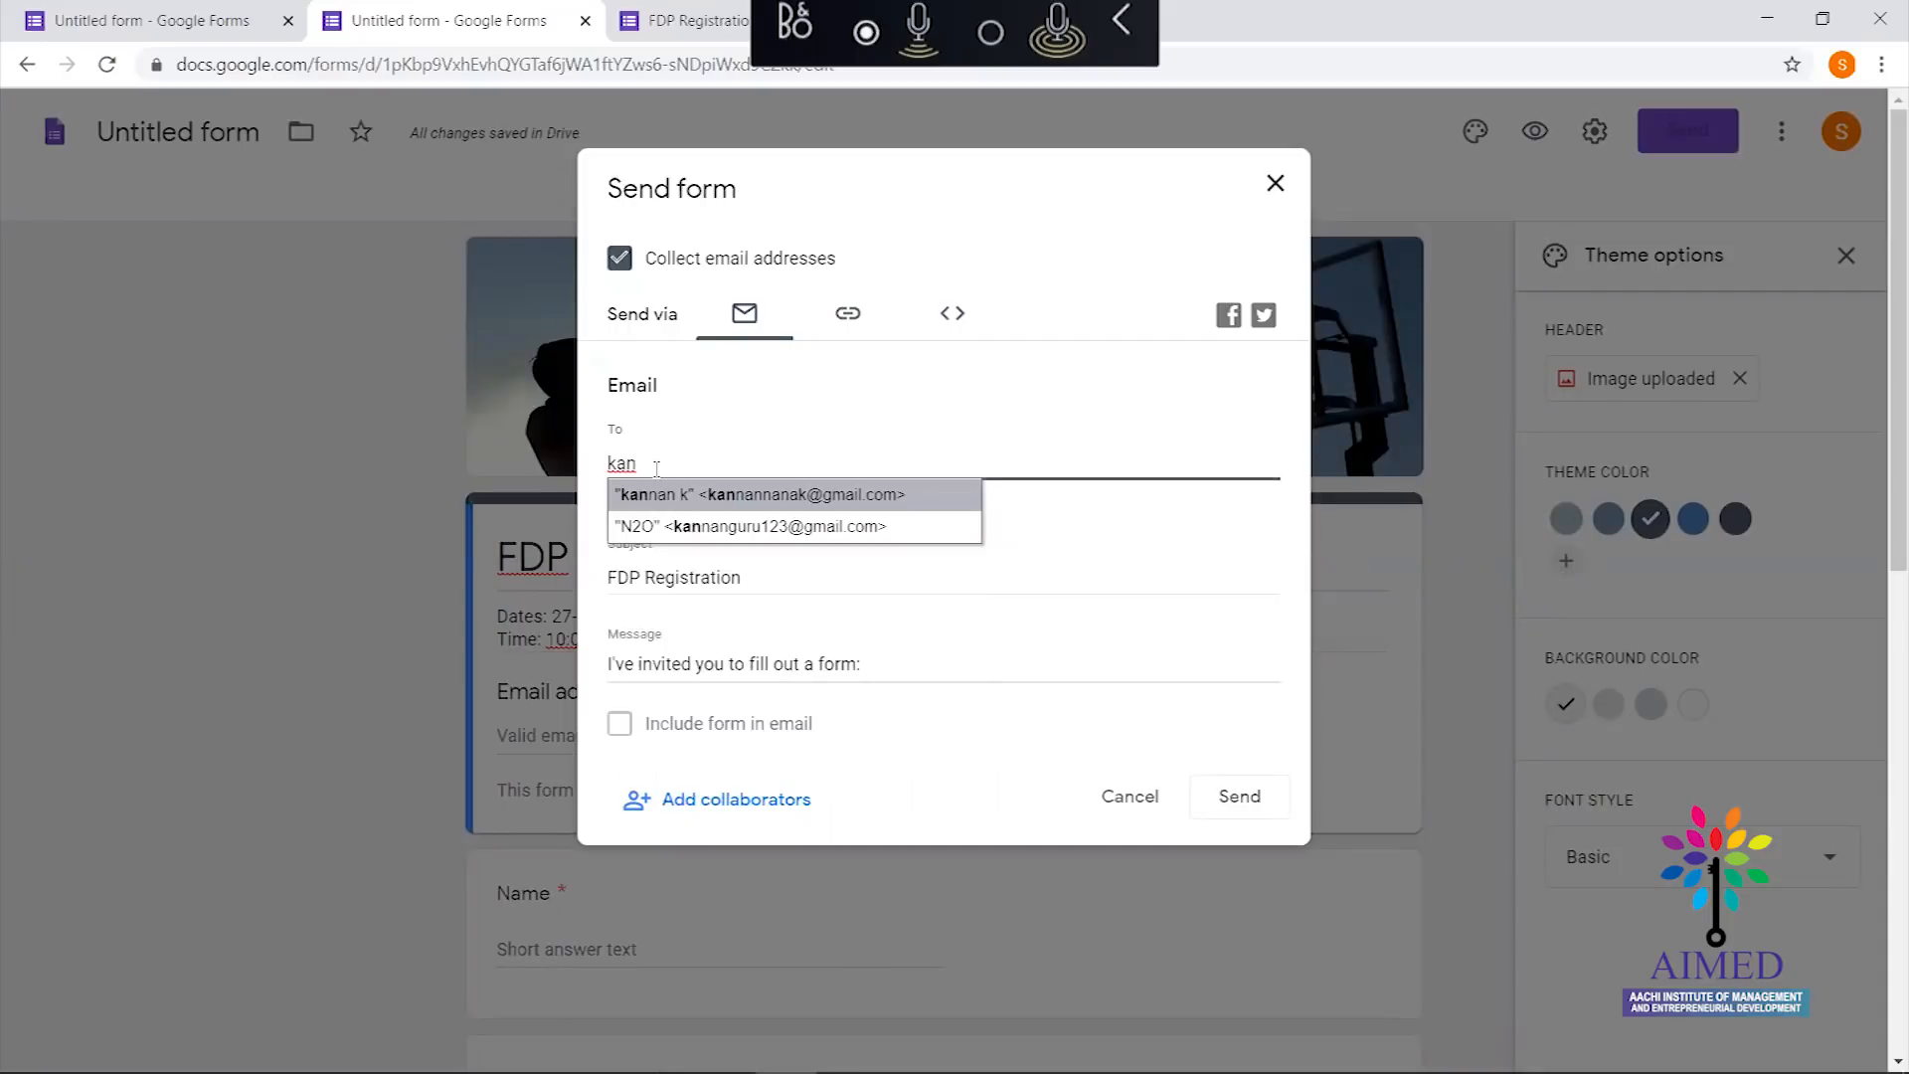
{"action": "left_click", "coordinate": [664, 494]}
{"action": "type", "text": "psu"}
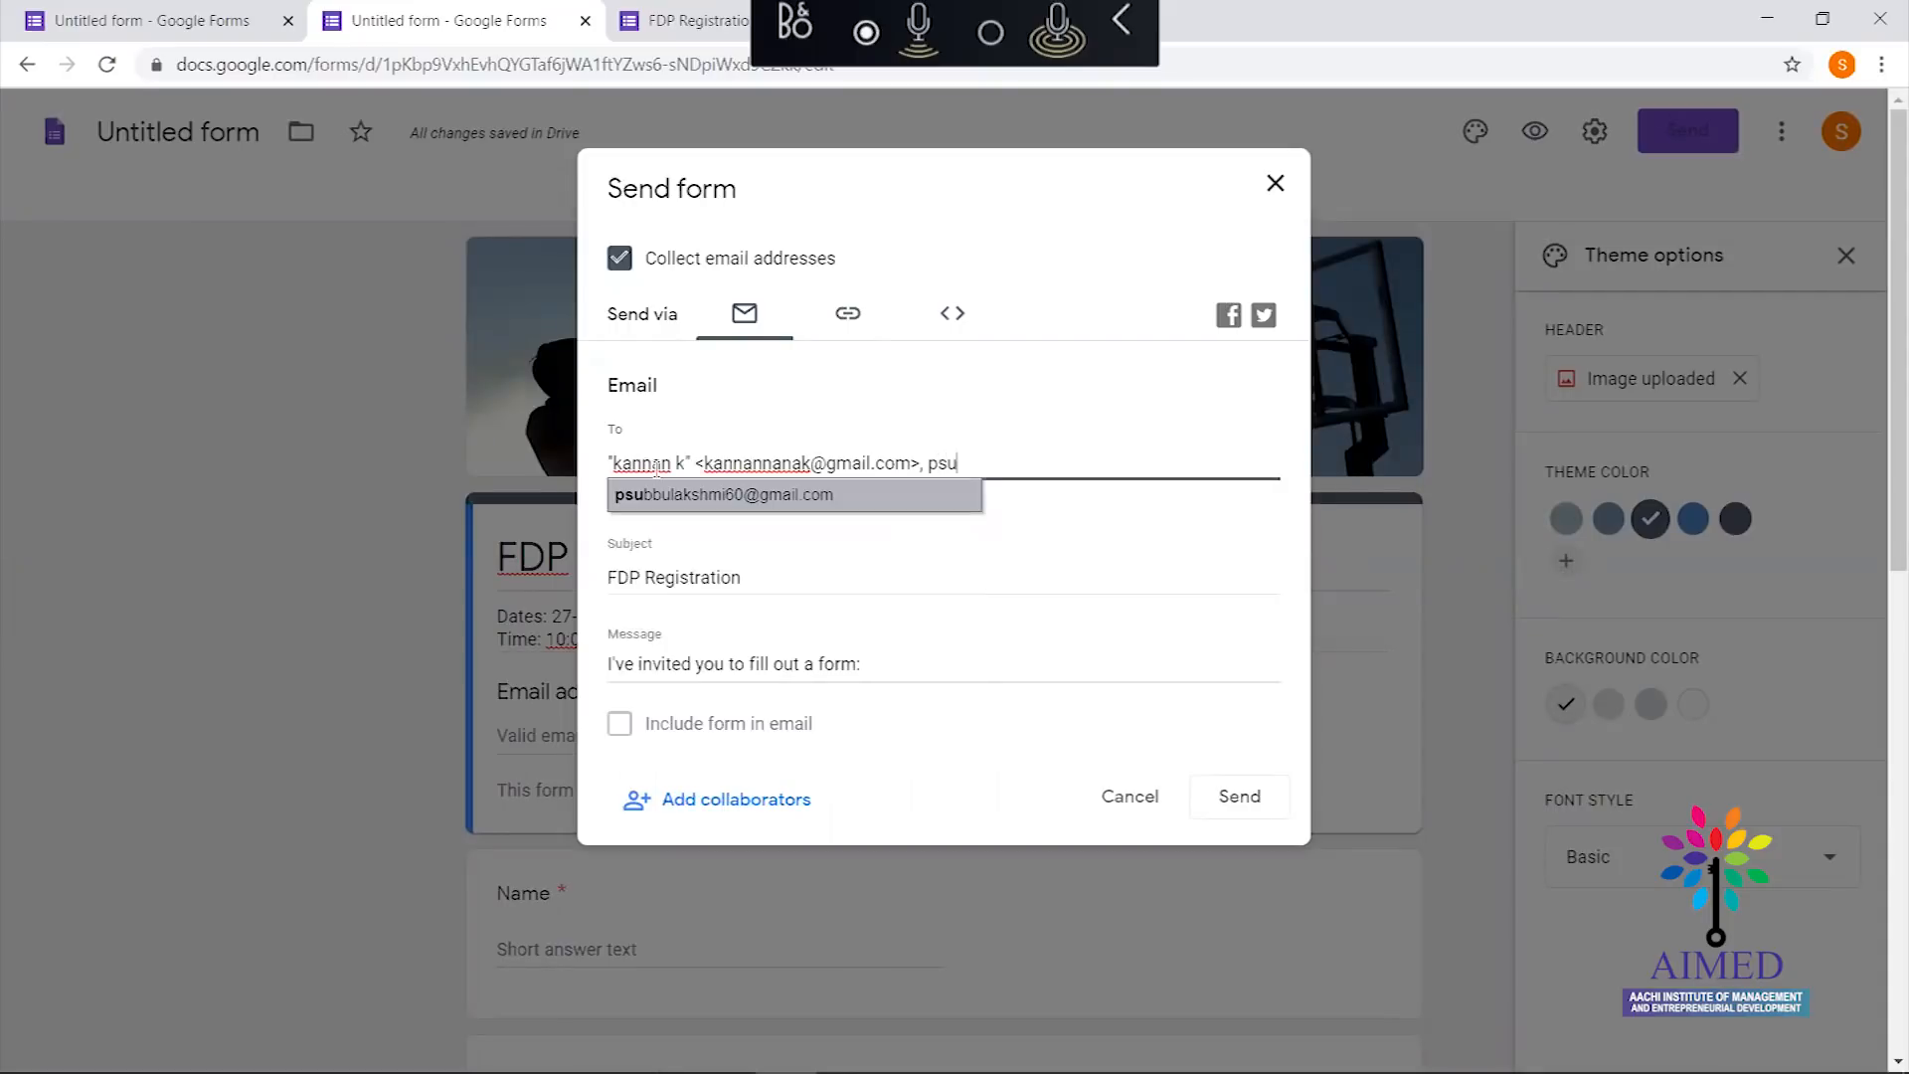
{"action": "left_click", "coordinate": [708, 500]}
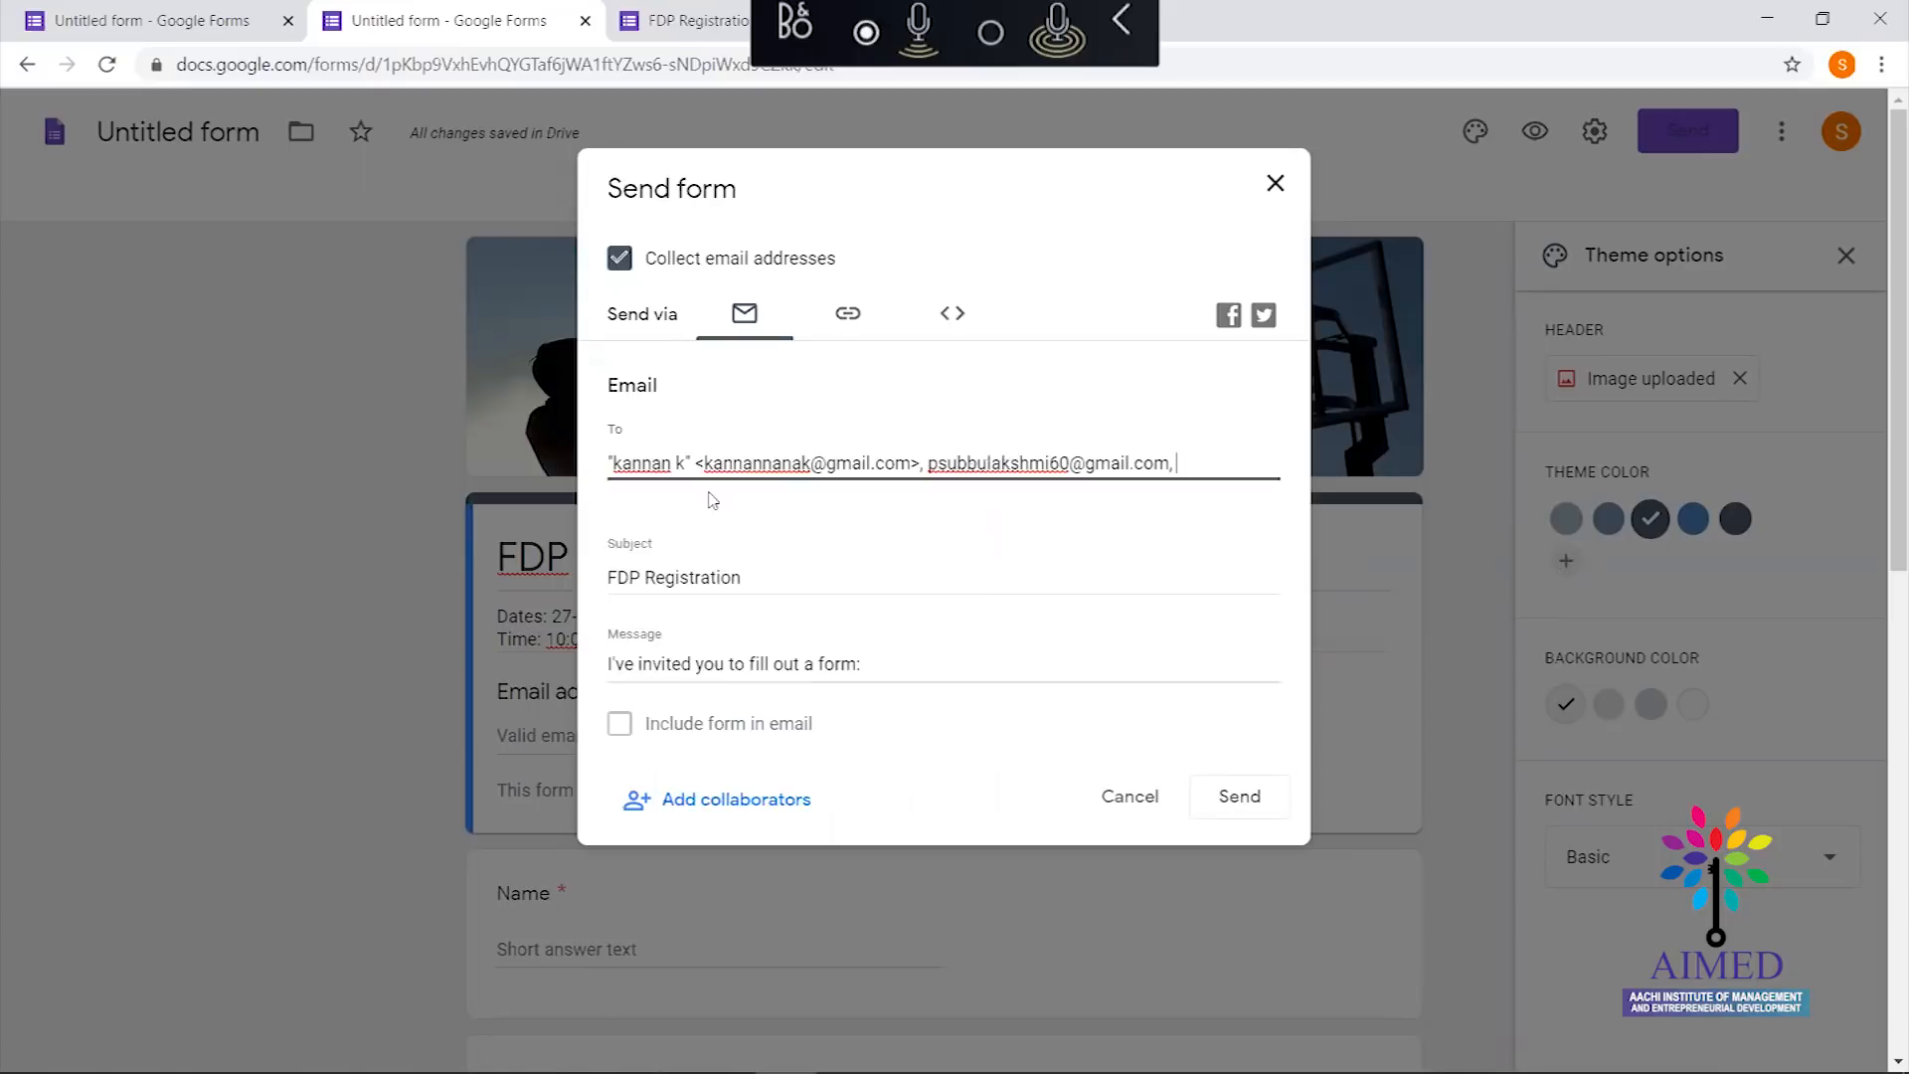
{"action": "left_click", "coordinate": [1245, 801]}
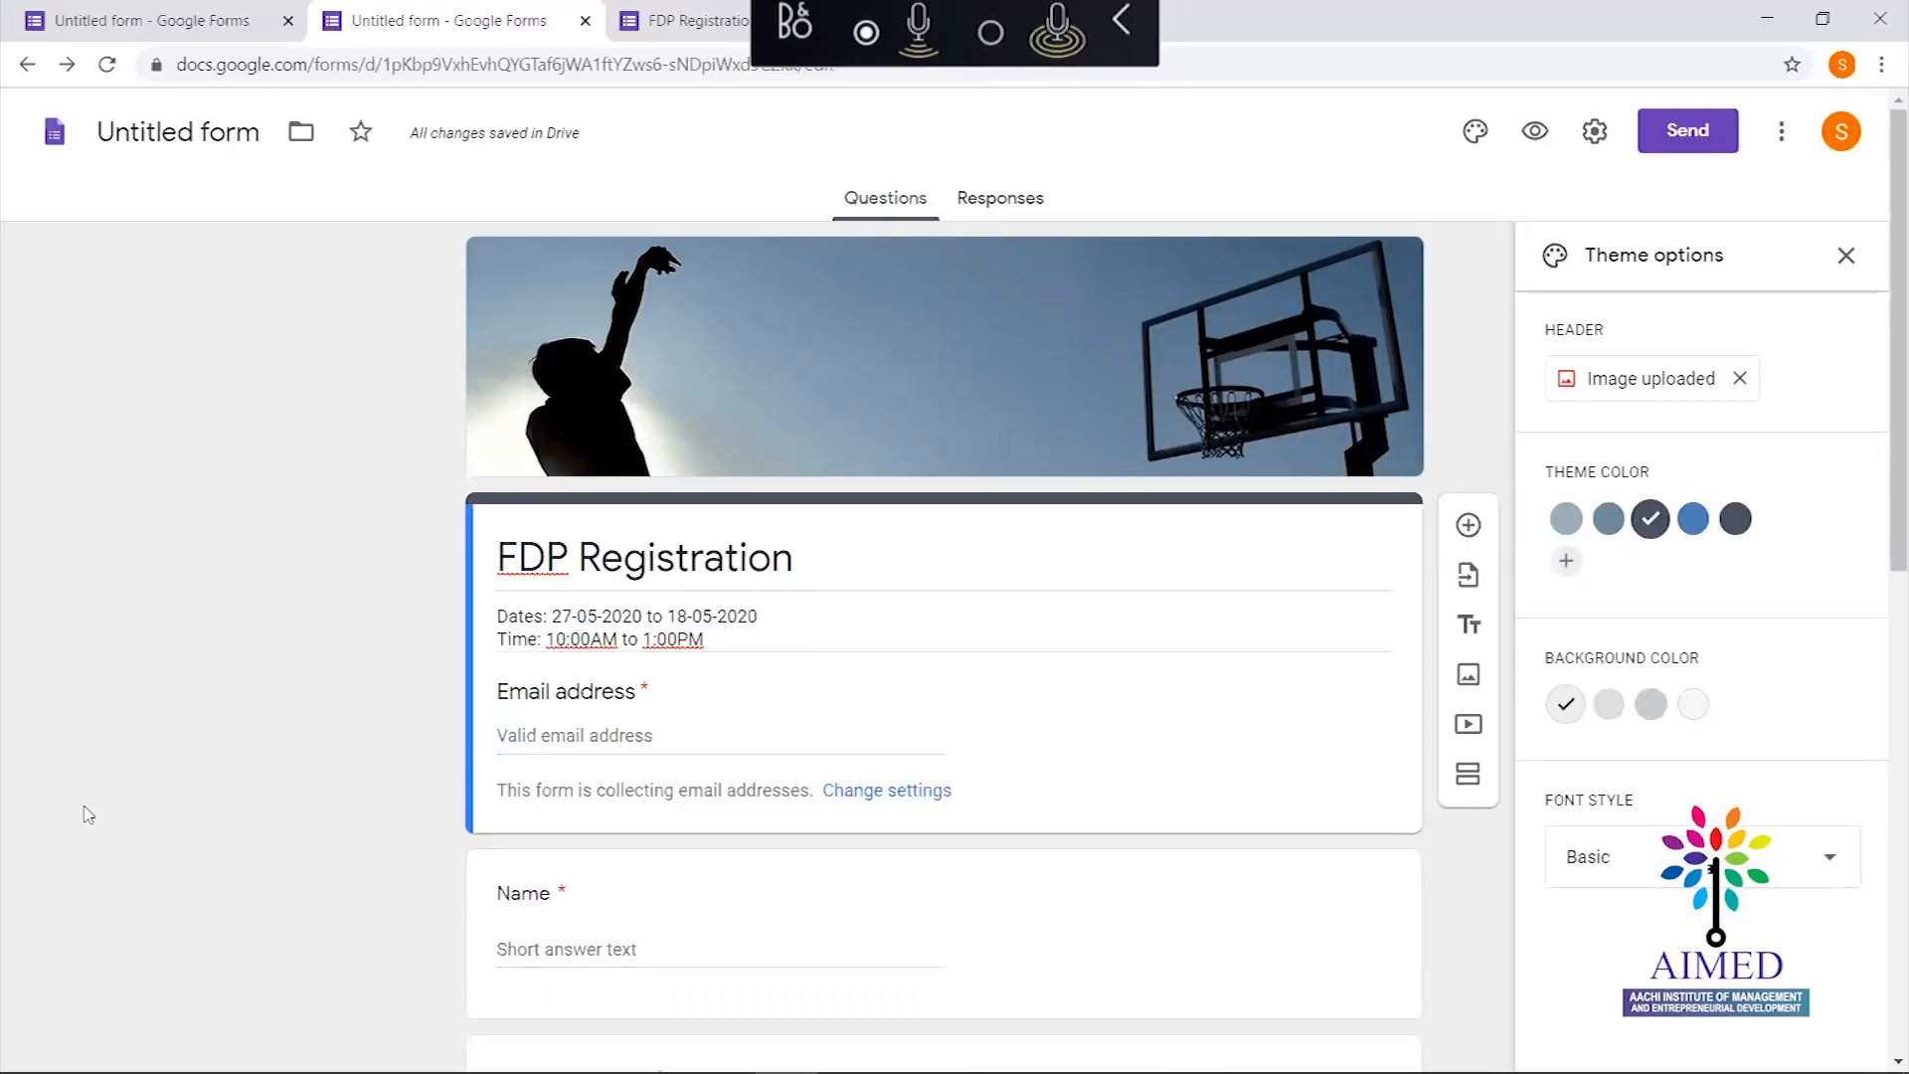
Switch to the recipient's Gmail inbox, refresh it, and open the FDP Registration invitation
{"action": "mouse_move", "coordinate": [12, 1070]}
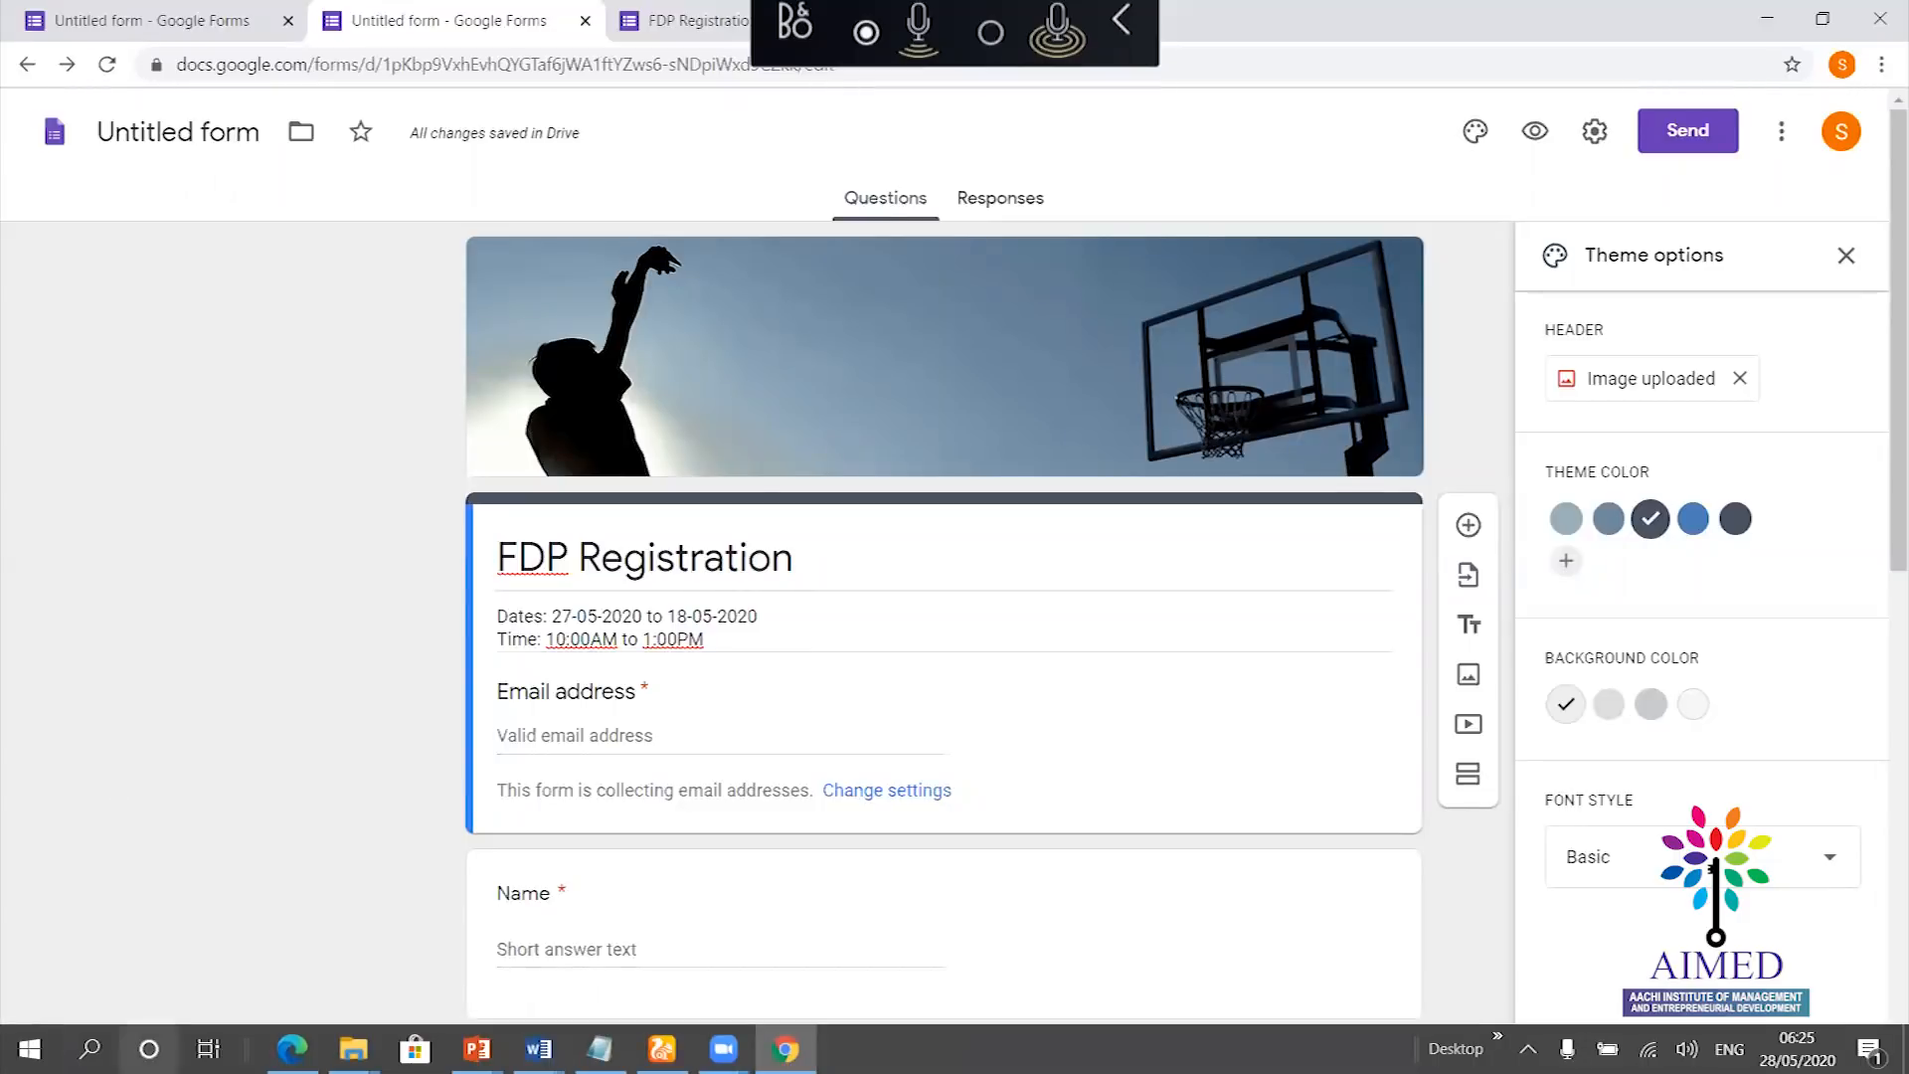
{"action": "mouse_move", "coordinate": [292, 1048]}
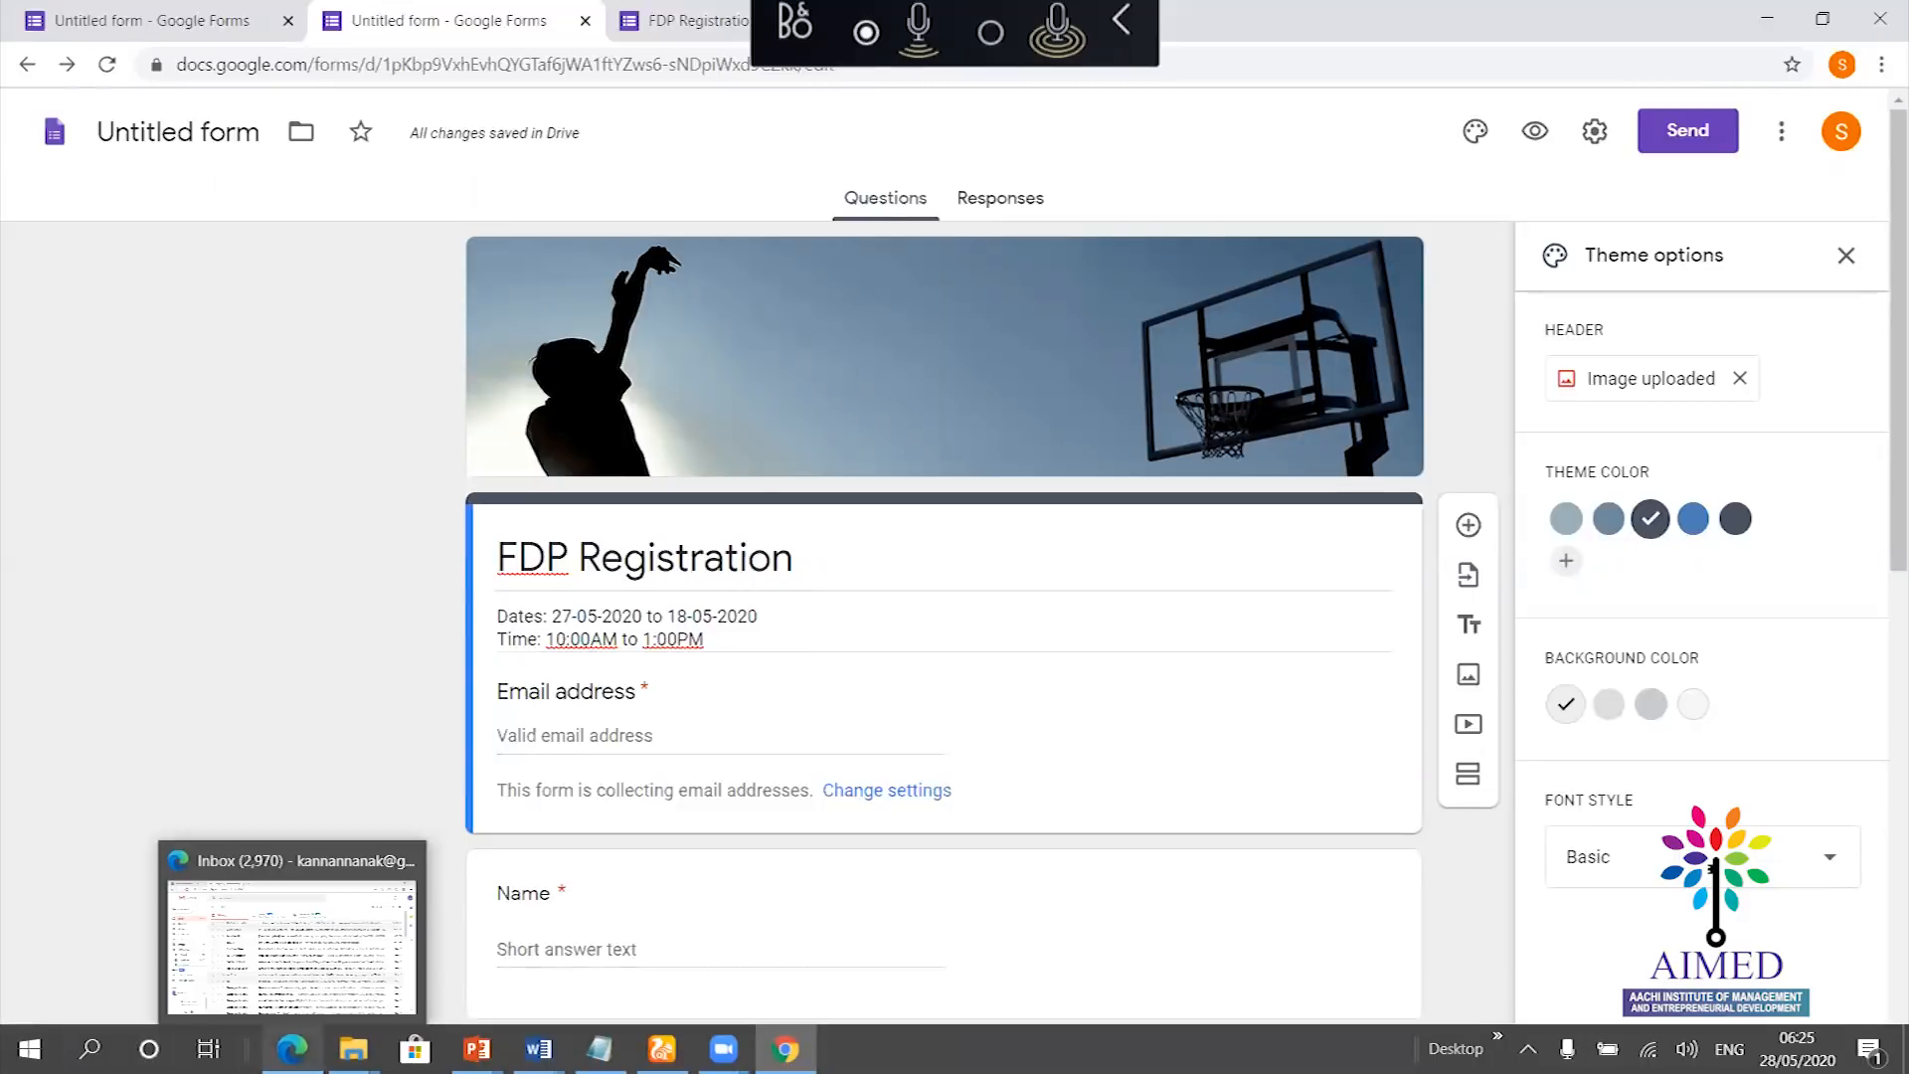
{"action": "left_click", "coordinate": [272, 945]}
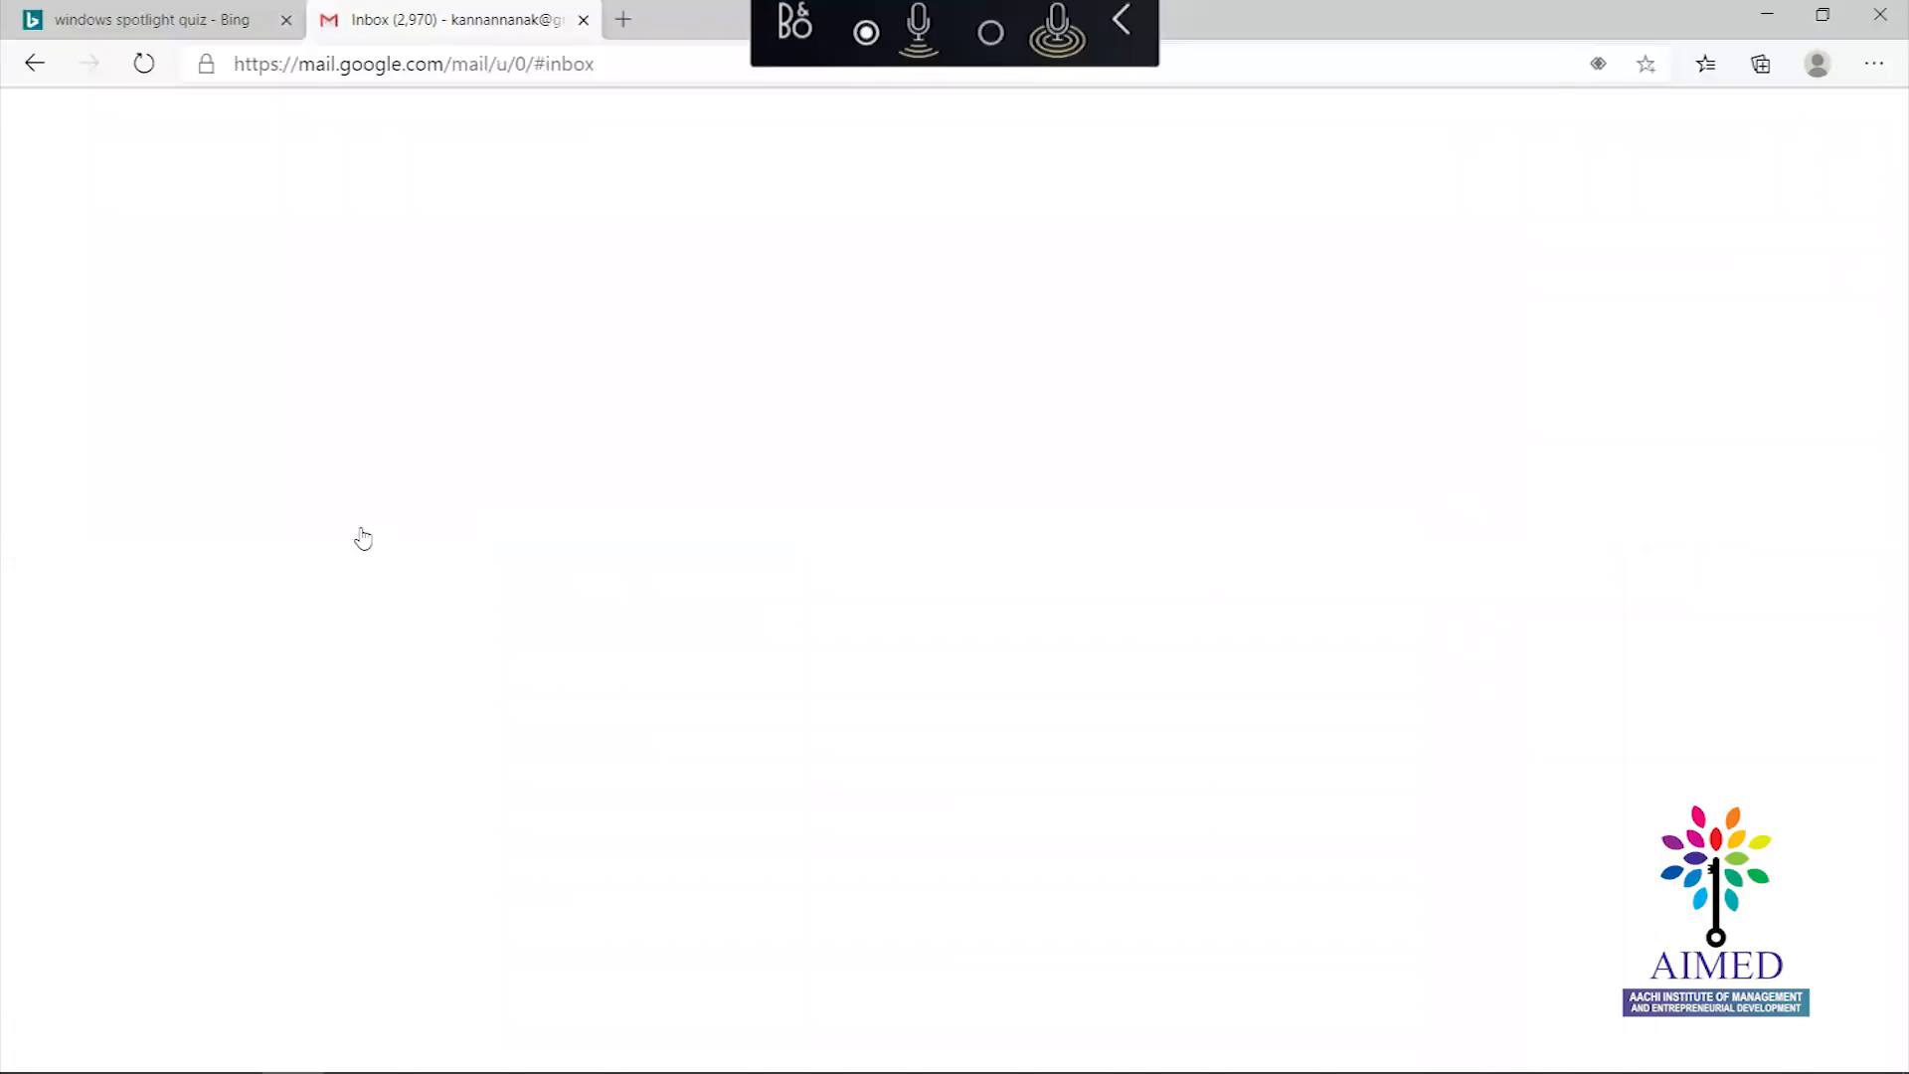
{"action": "left_click", "coordinate": [424, 198]}
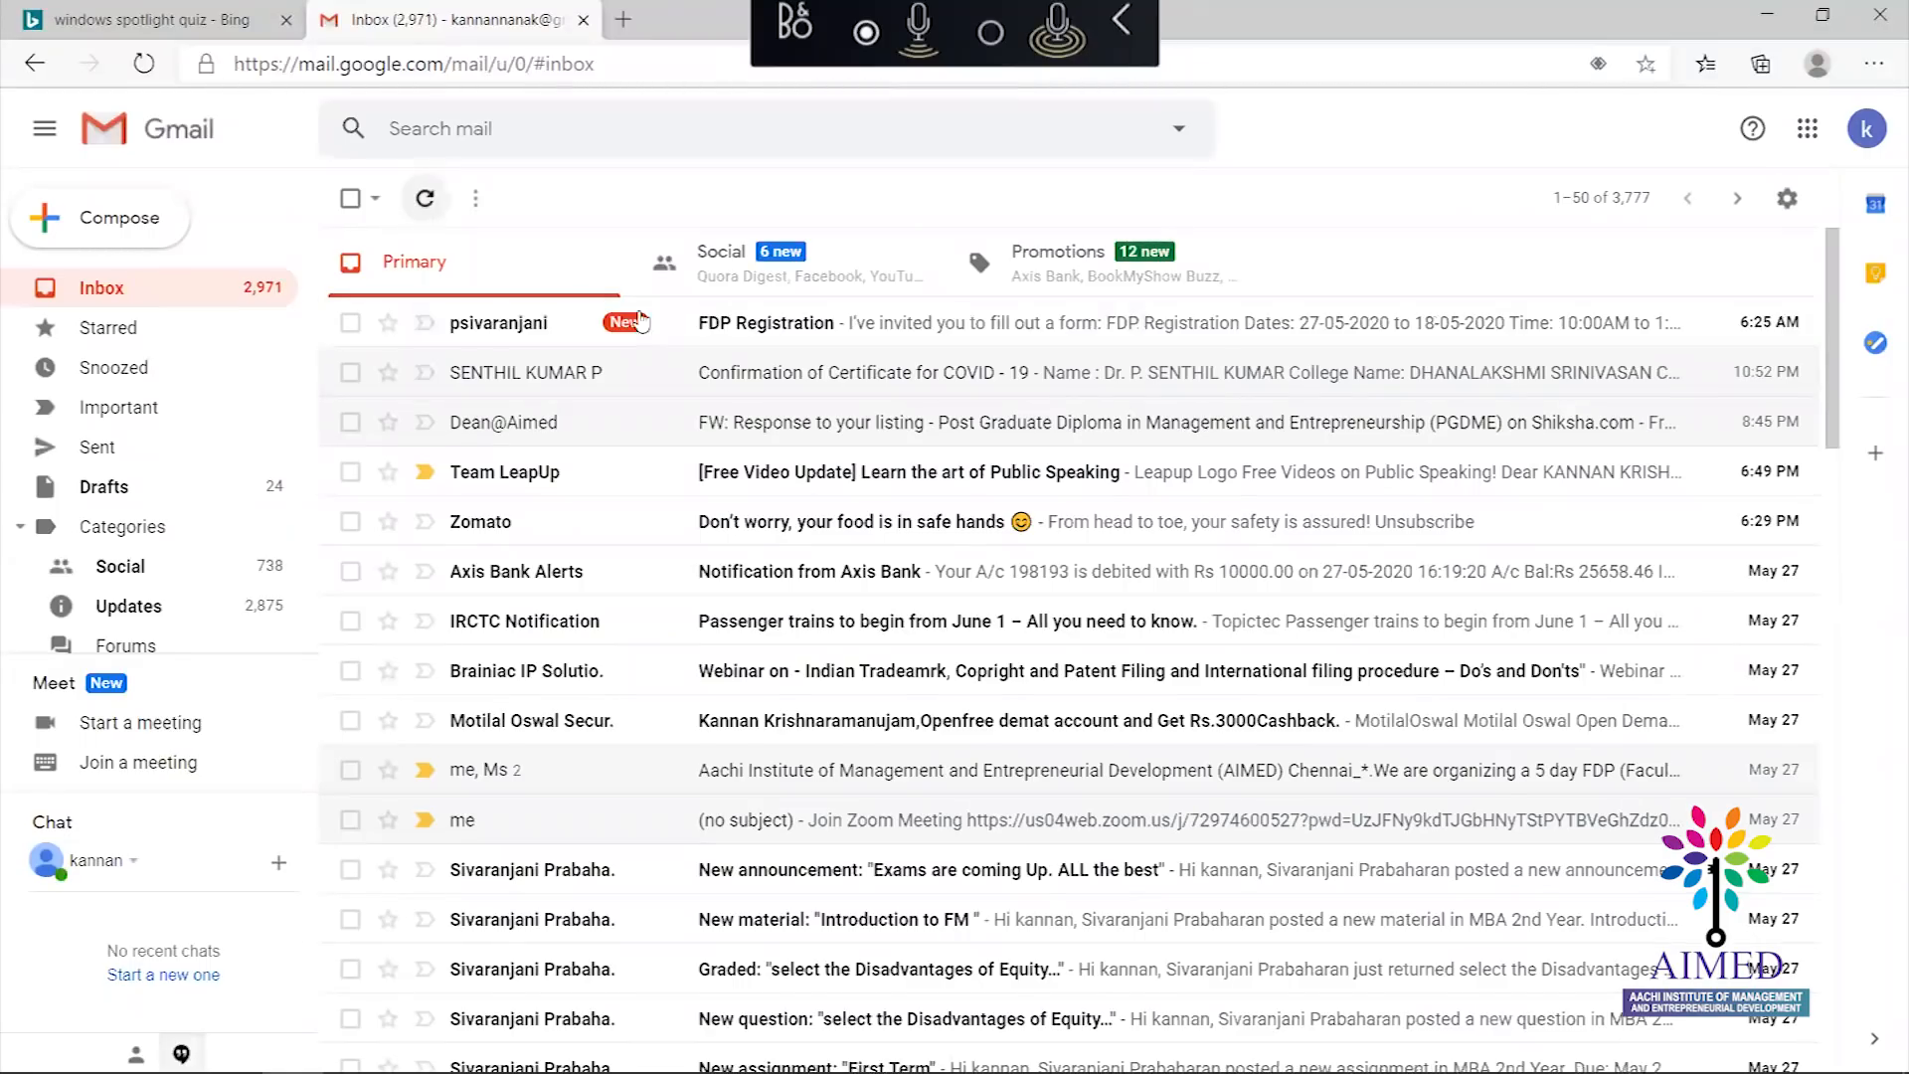
{"action": "left_click", "coordinate": [815, 328]}
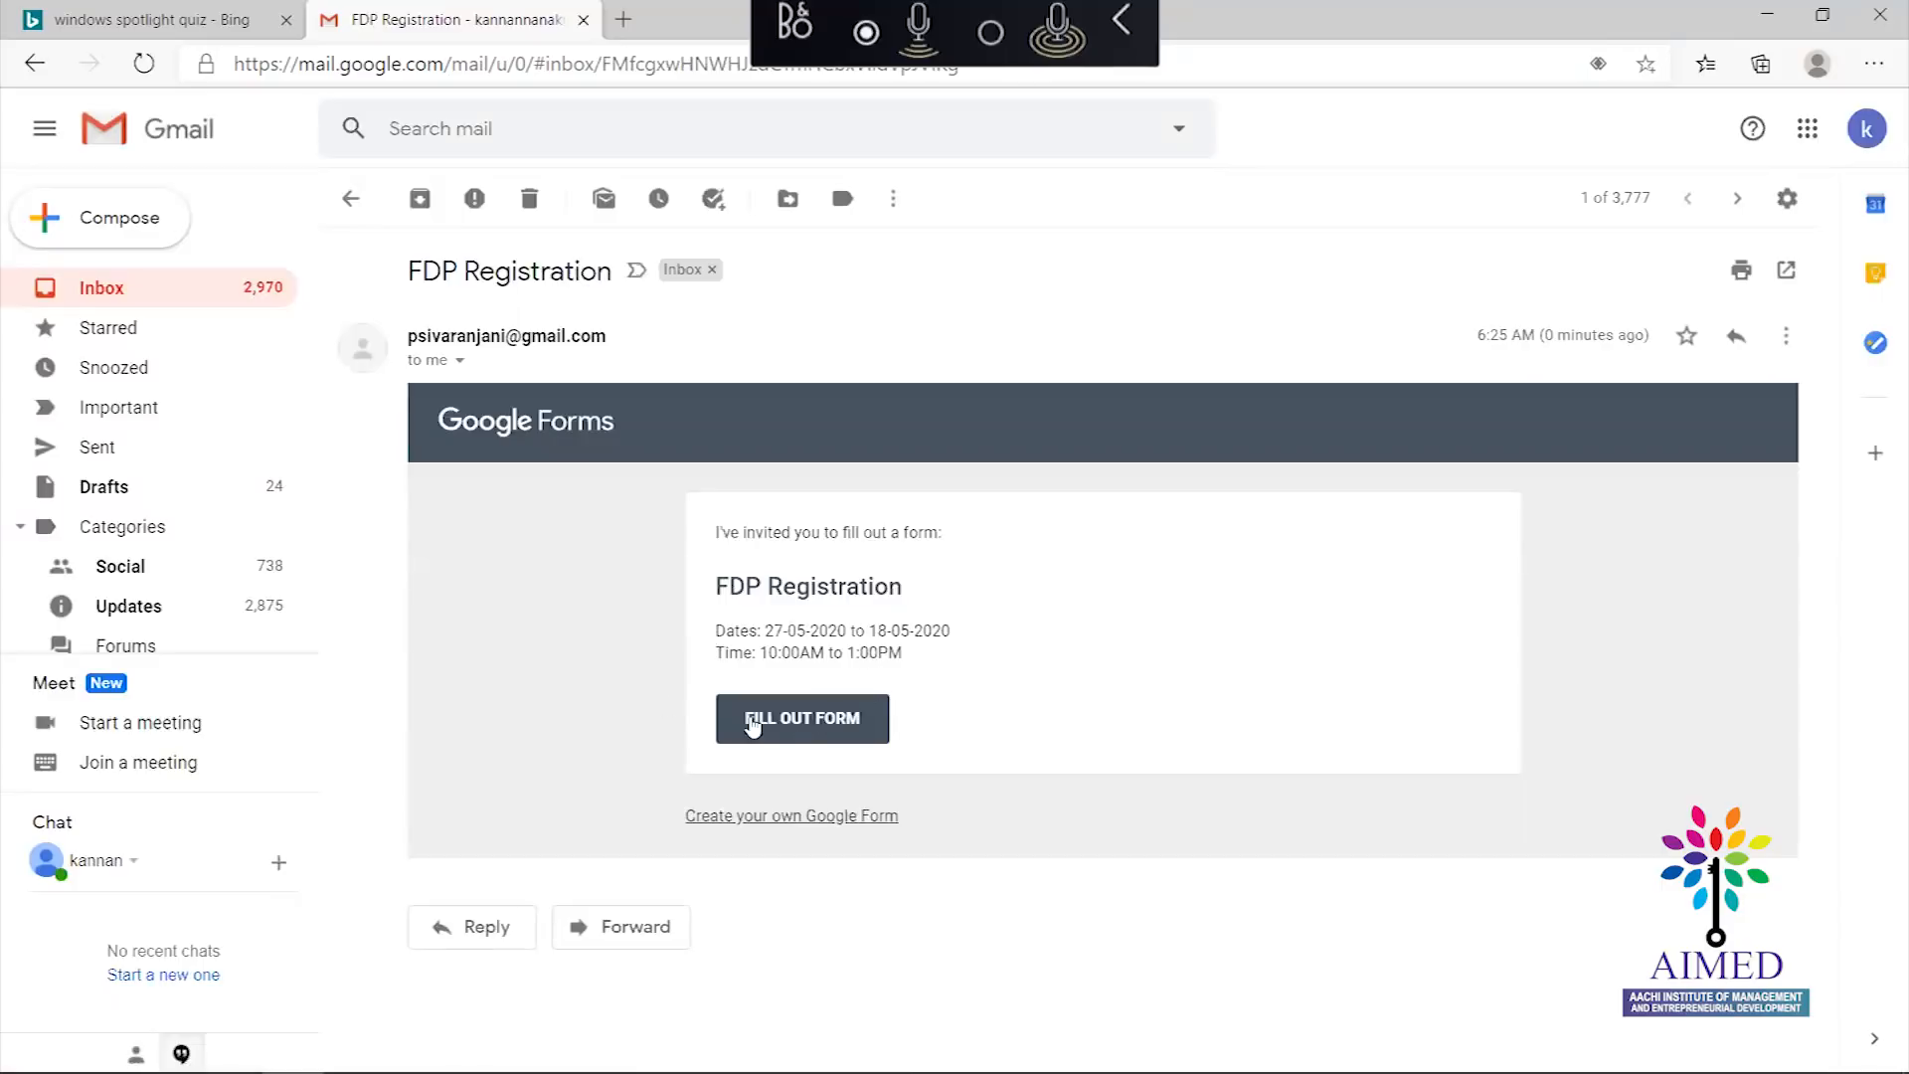
Open the form from the invitation and autofill the email, name and contact number
{"action": "left_click", "coordinate": [799, 731]}
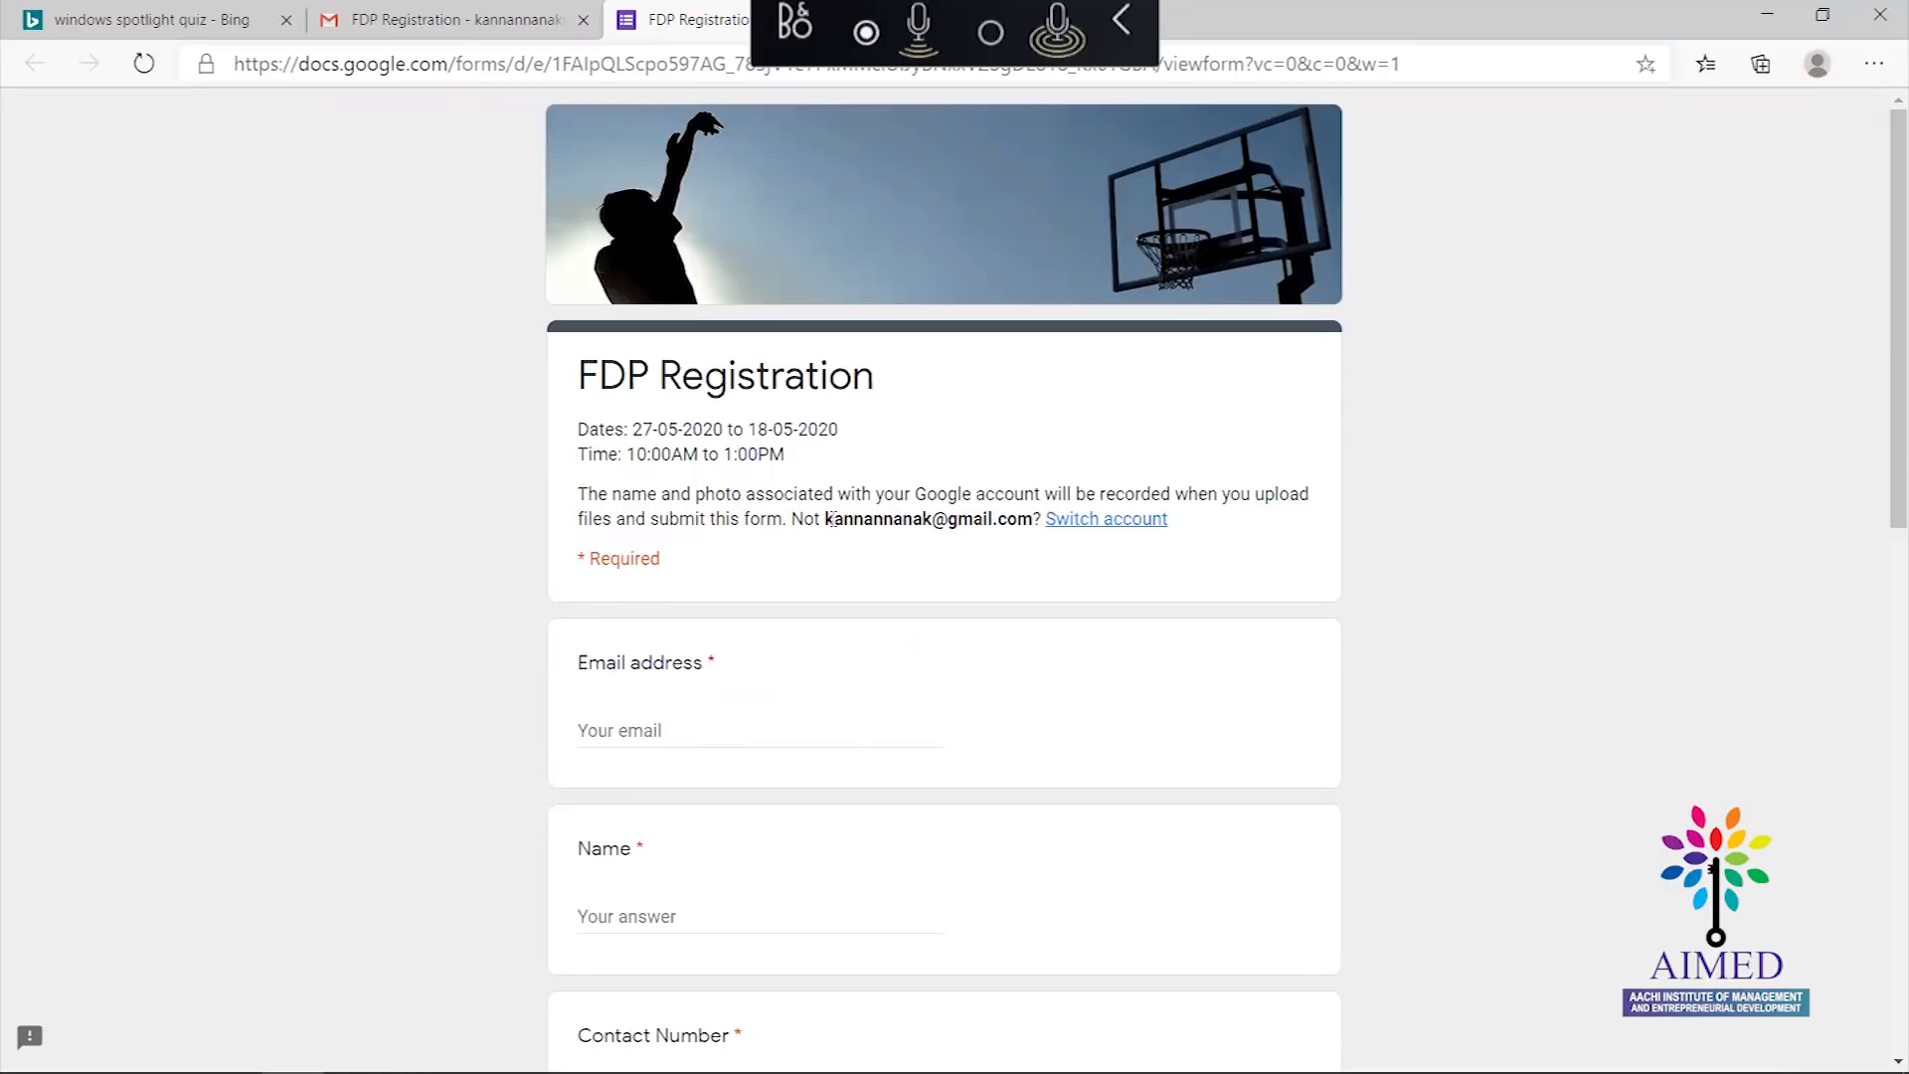
{"action": "left_click_drag", "start_coordinate": [833, 519], "coordinate": [931, 524]}
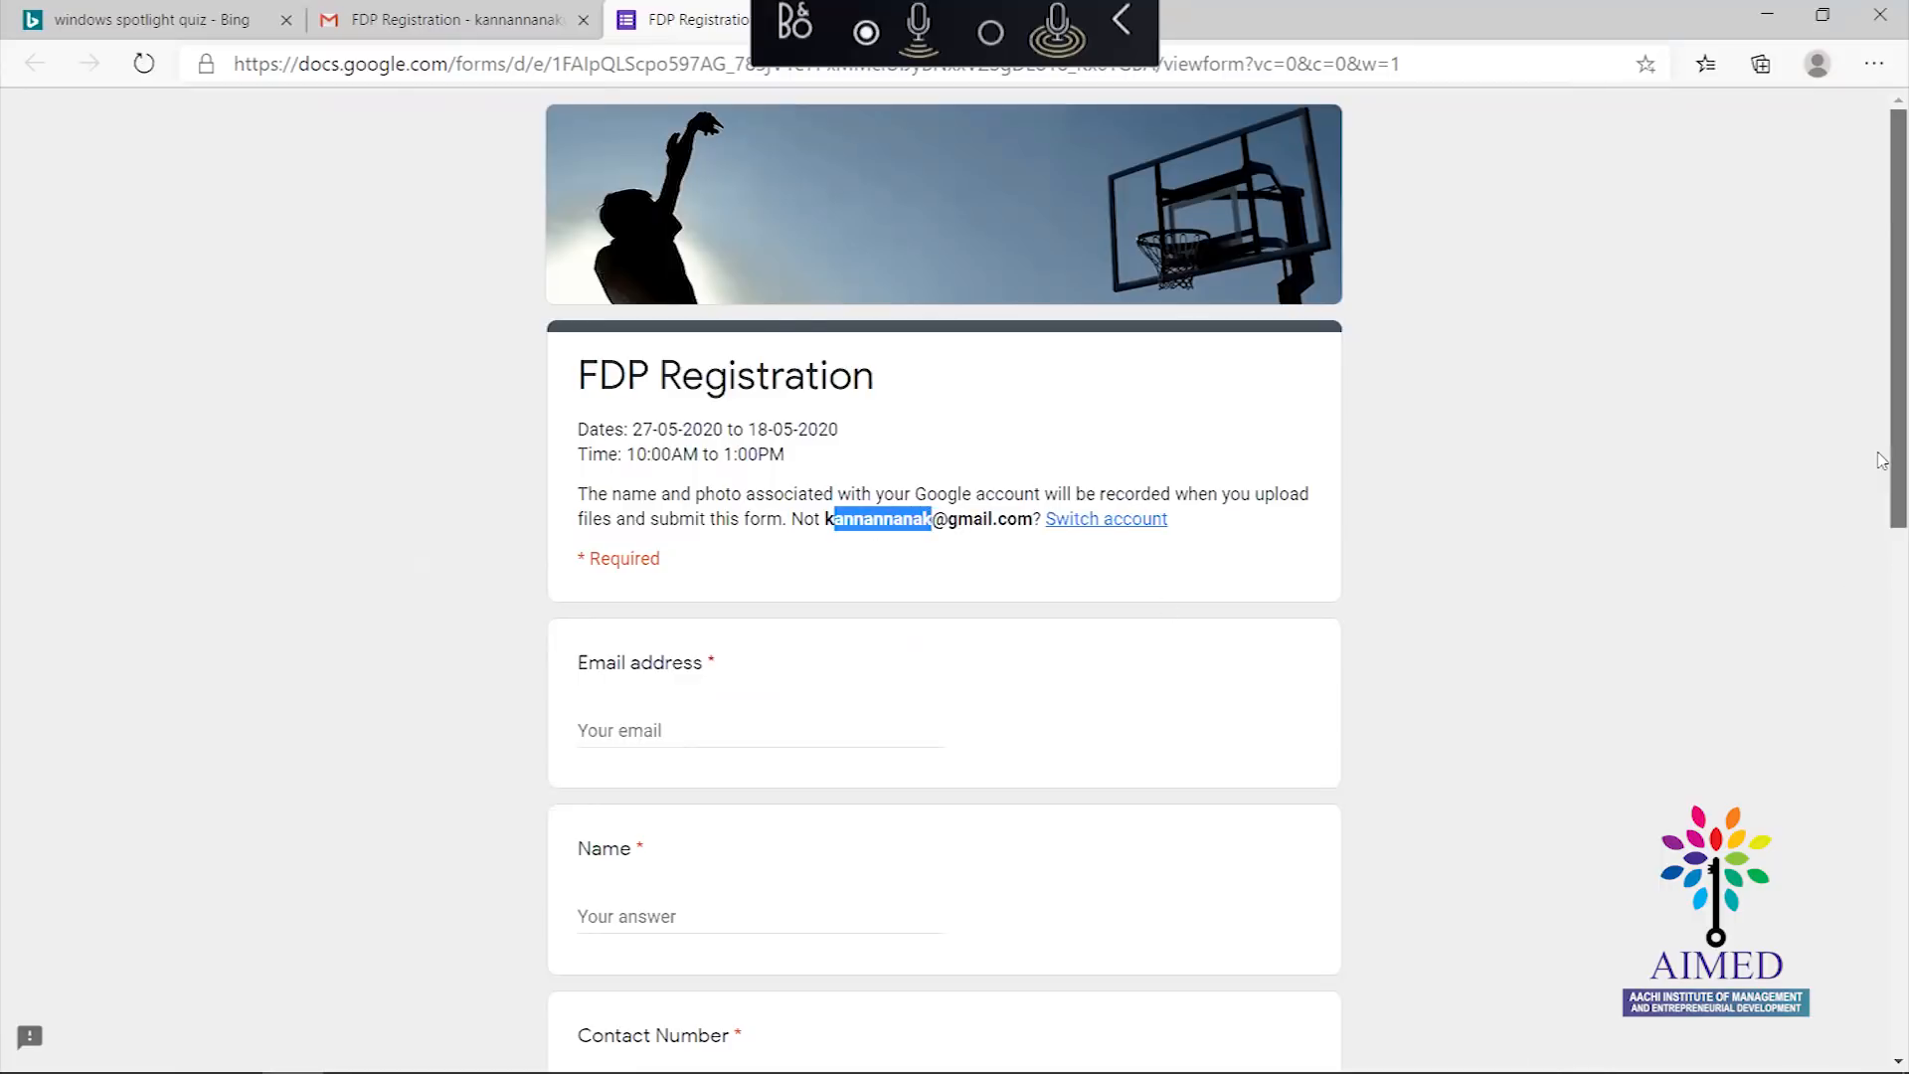
{"action": "scroll", "coordinate": [1882, 583], "scroll_direction": "down", "scroll_amount": 3}
{"action": "left_click", "coordinate": [738, 445]}
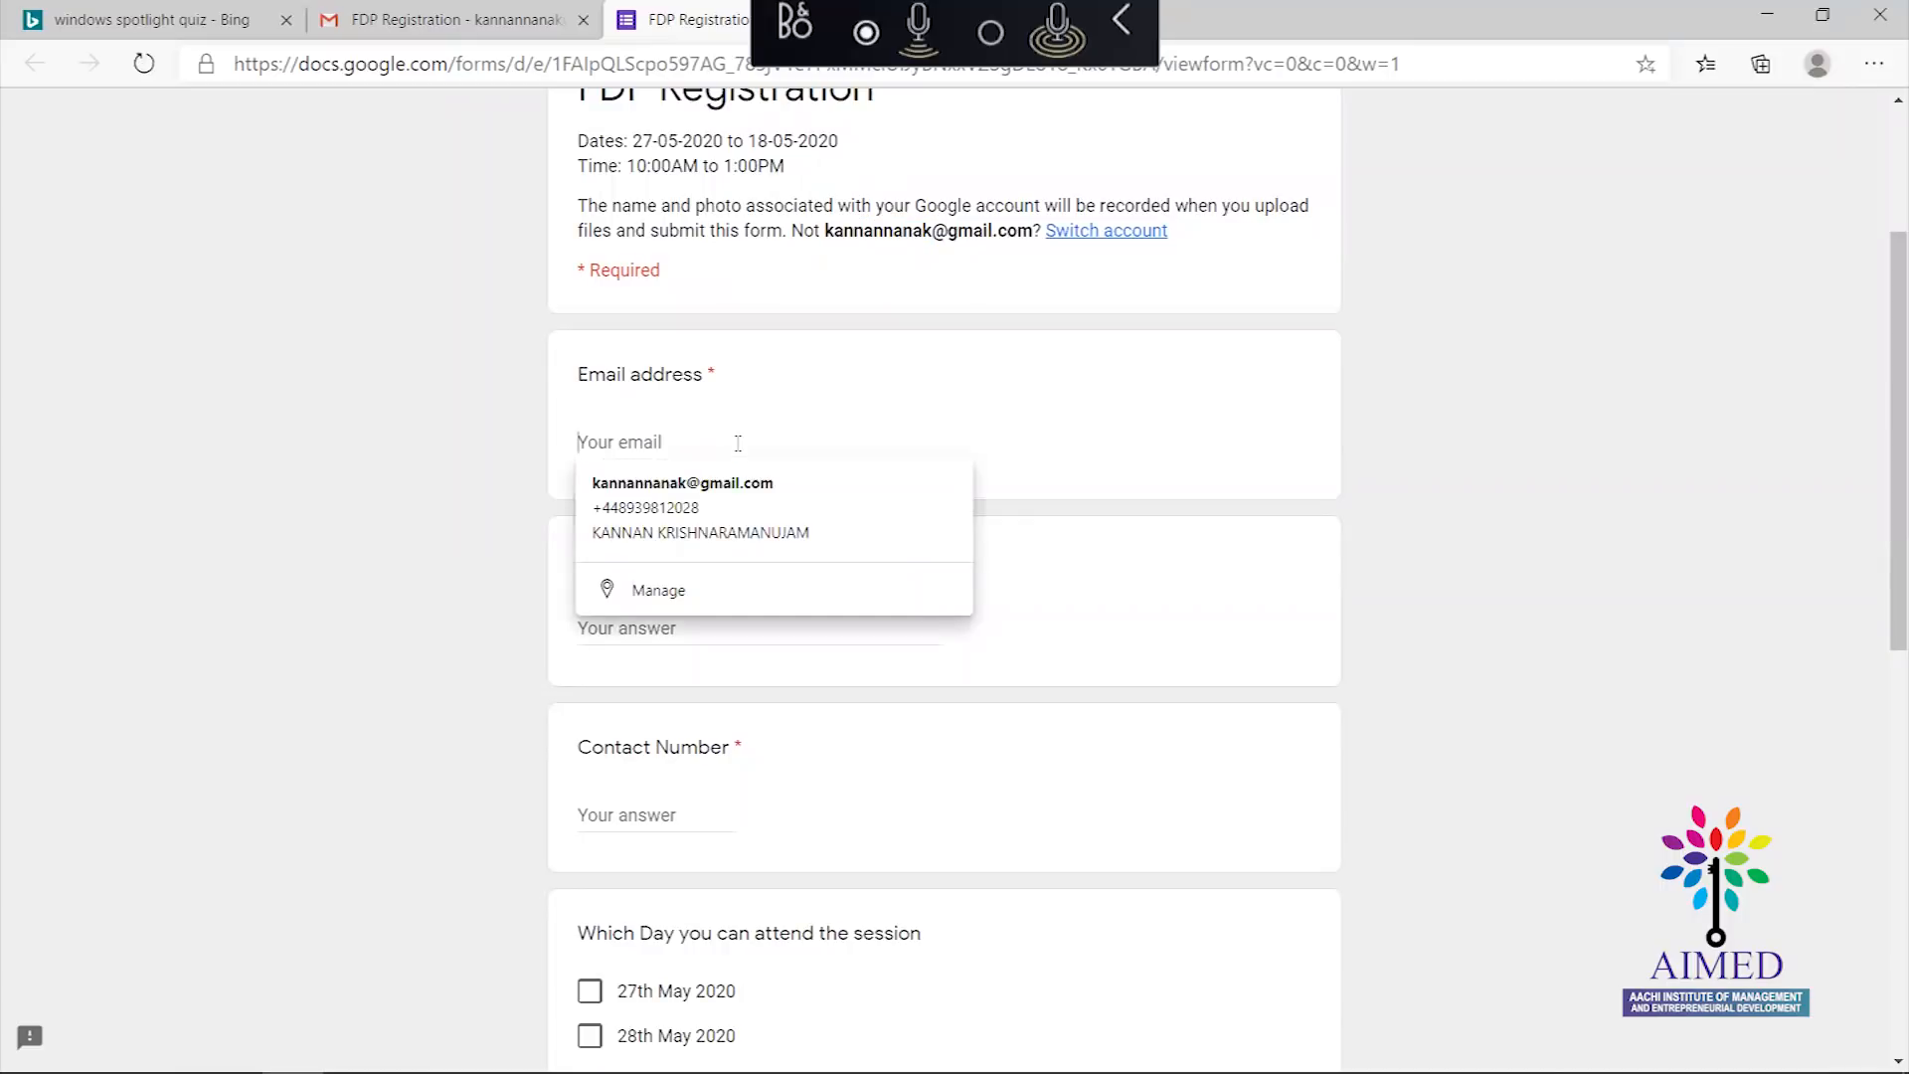
{"action": "left_click", "coordinate": [681, 484]}
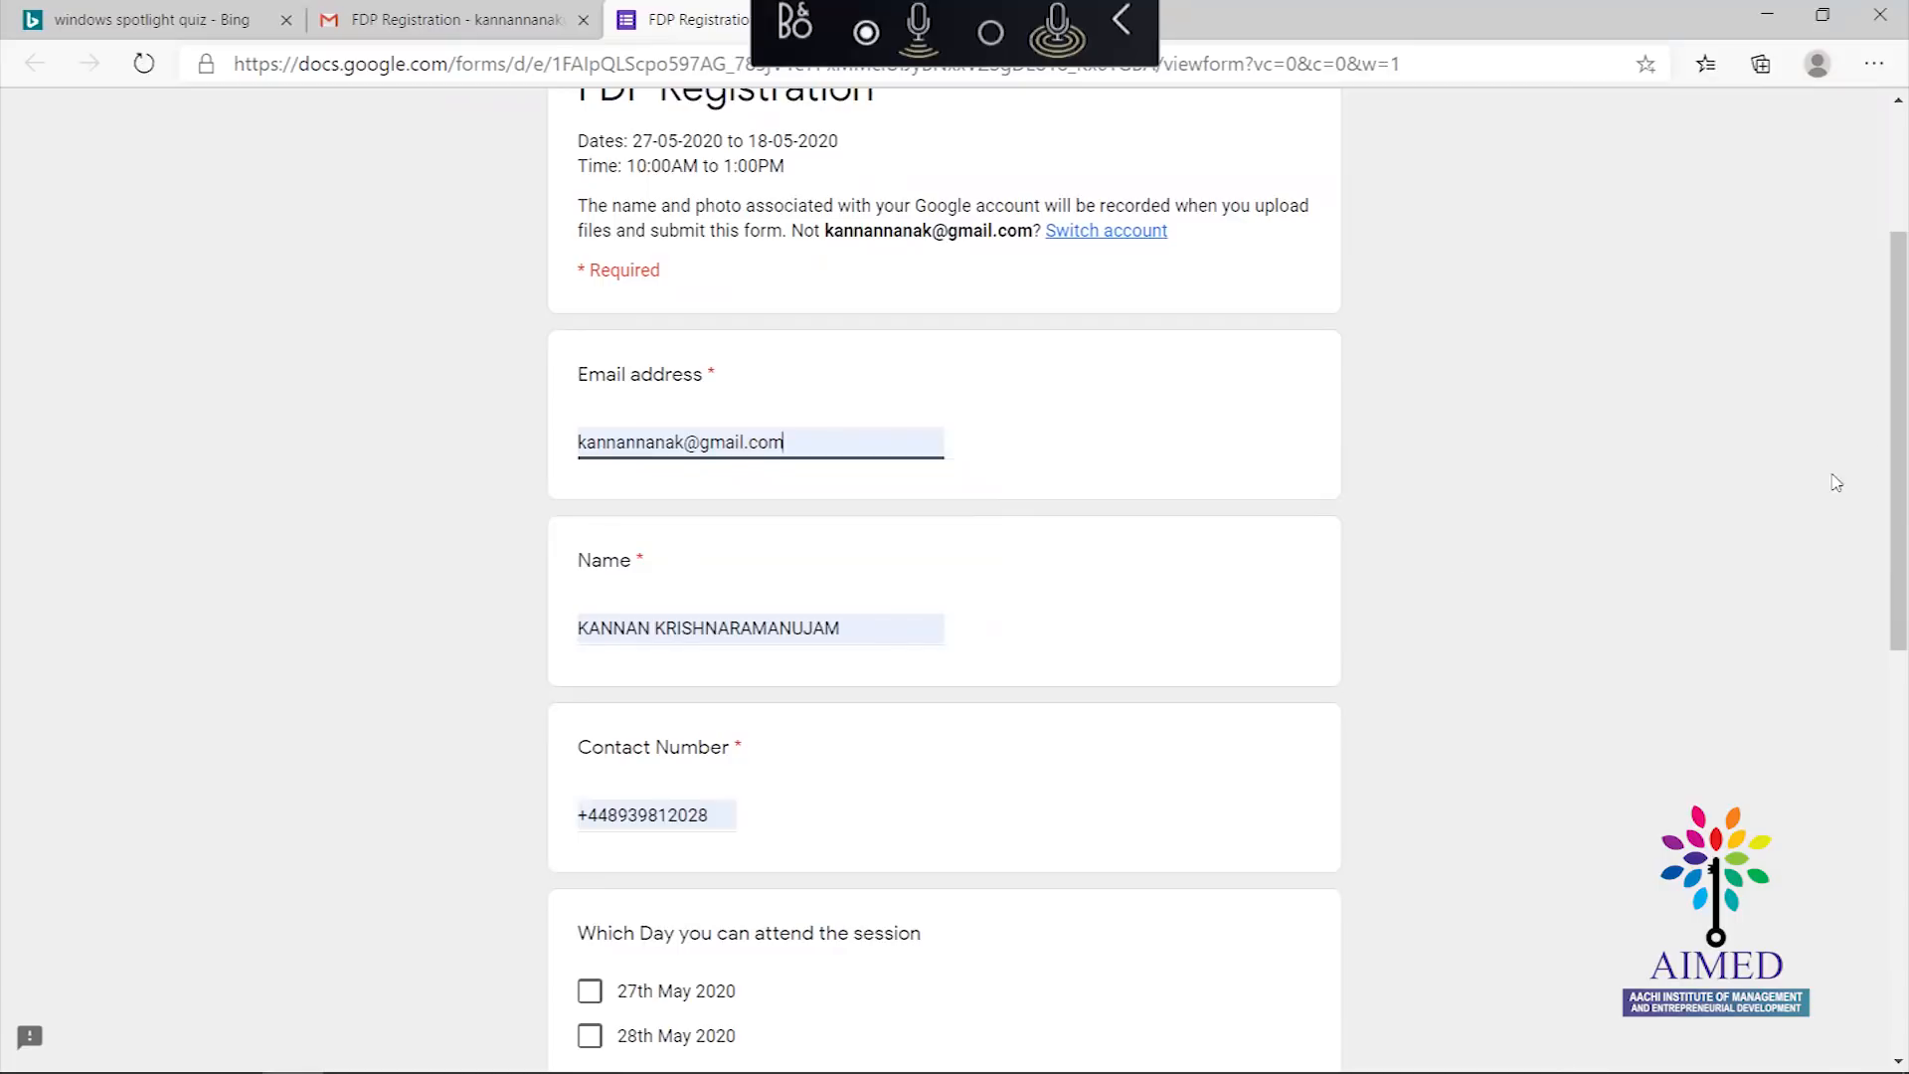
{"action": "left_click_drag", "start_coordinate": [1884, 416], "coordinate": [1883, 567]}
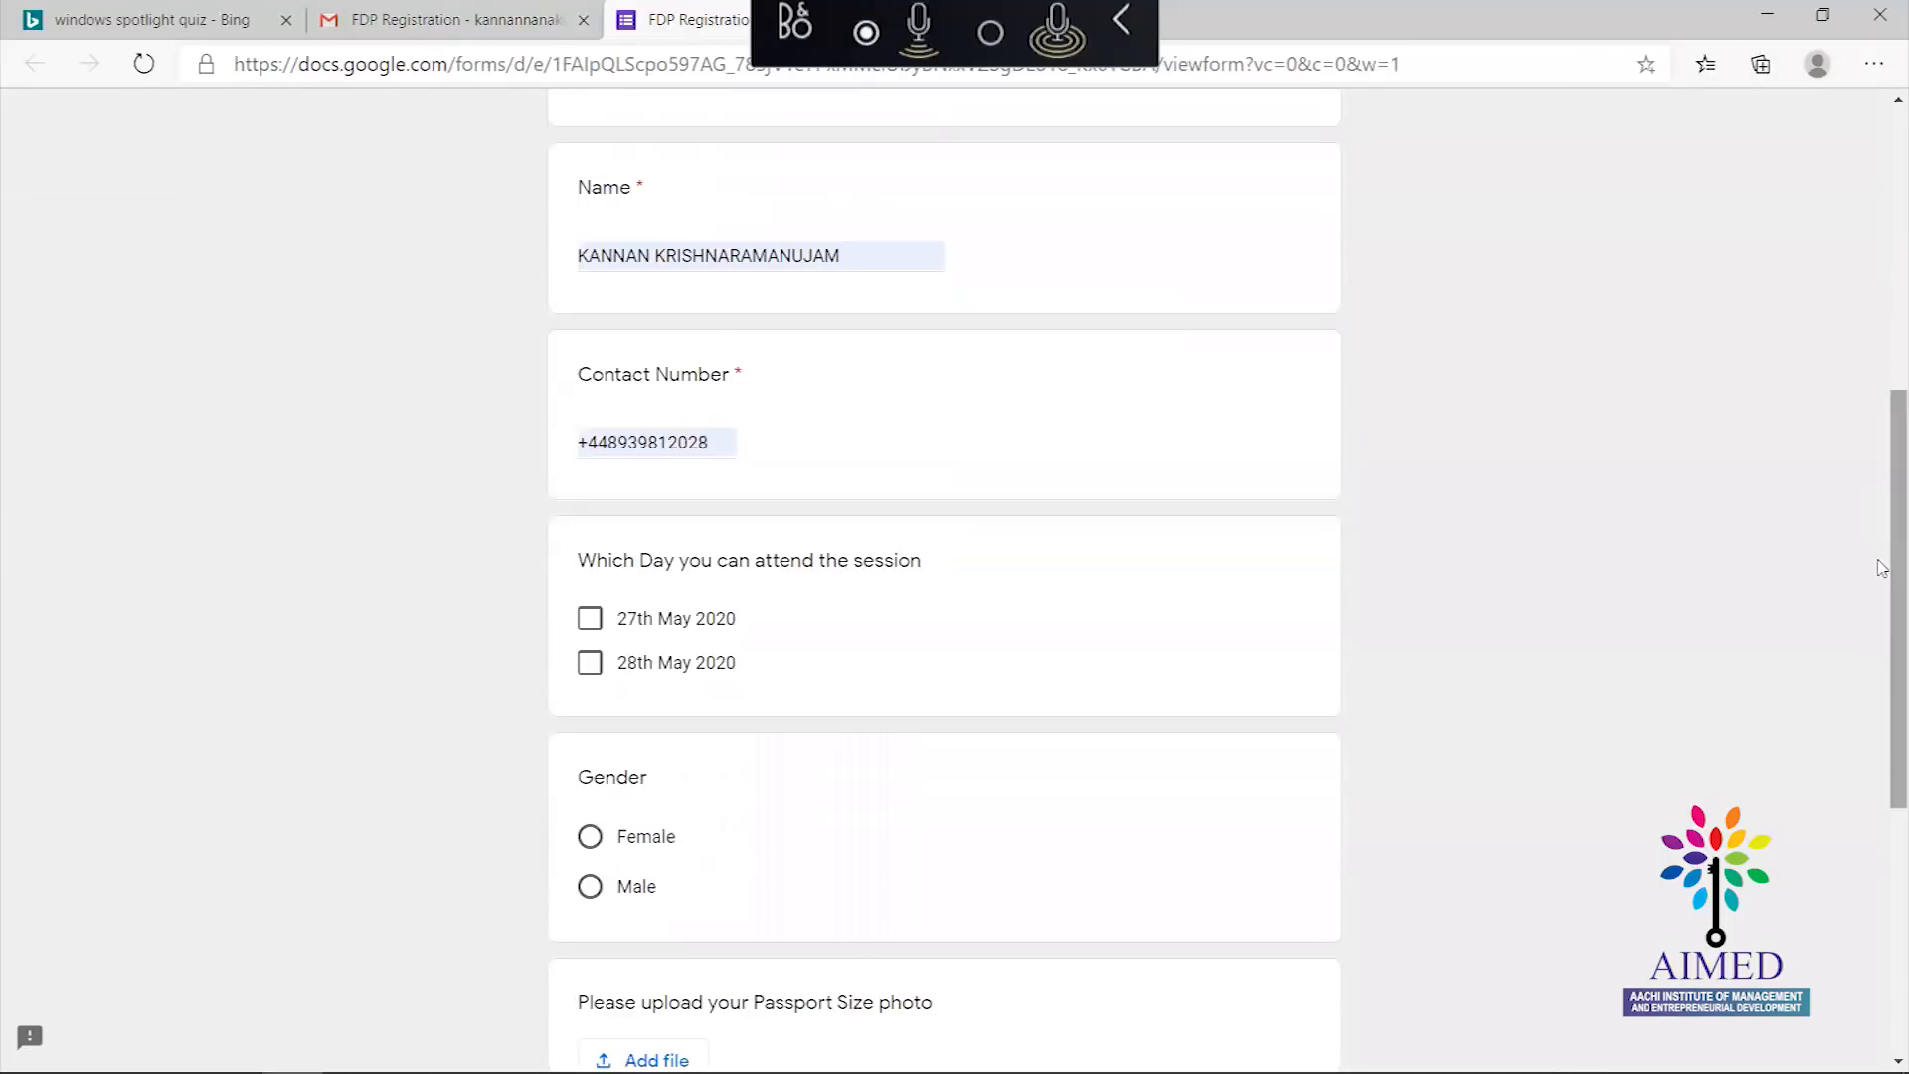
Tick 27th May 2020 as the attendance day and choose Male as the gender
{"action": "left_click", "coordinate": [595, 628]}
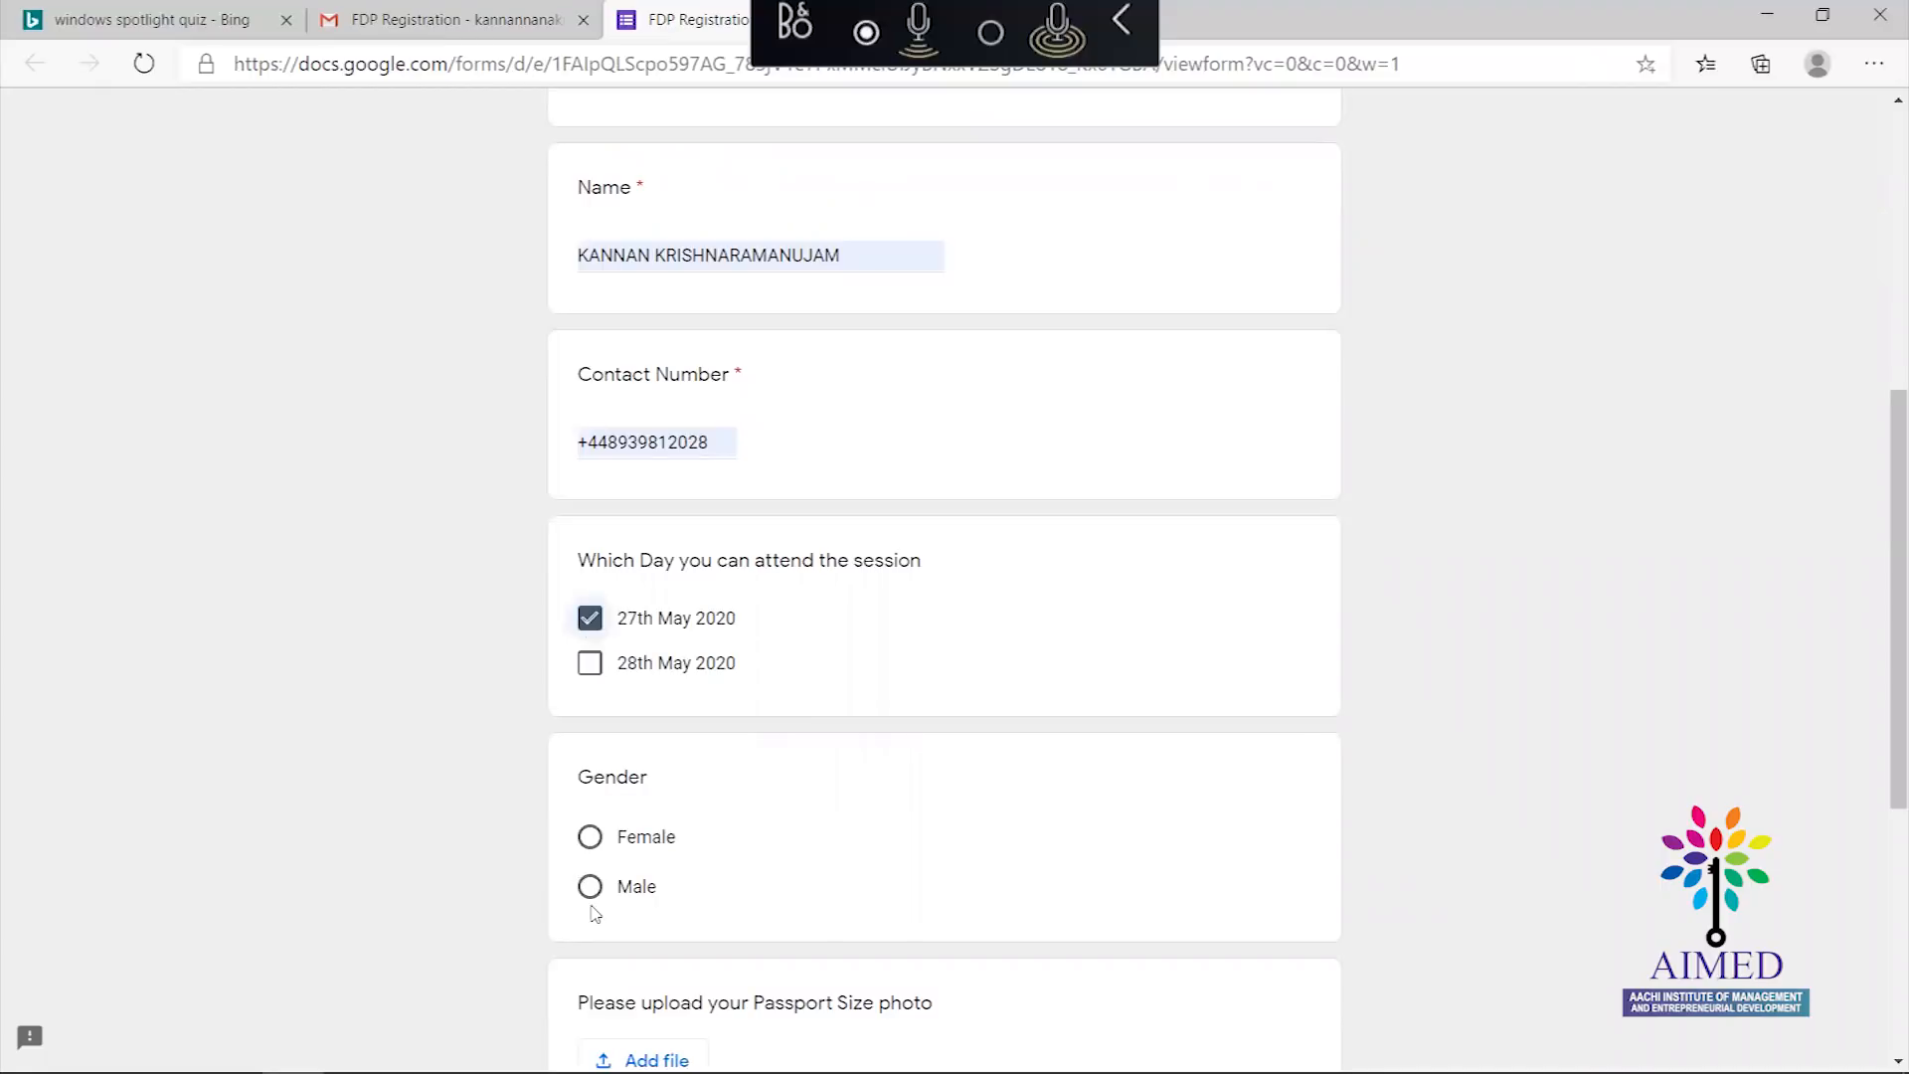
{"action": "left_click", "coordinate": [592, 907]}
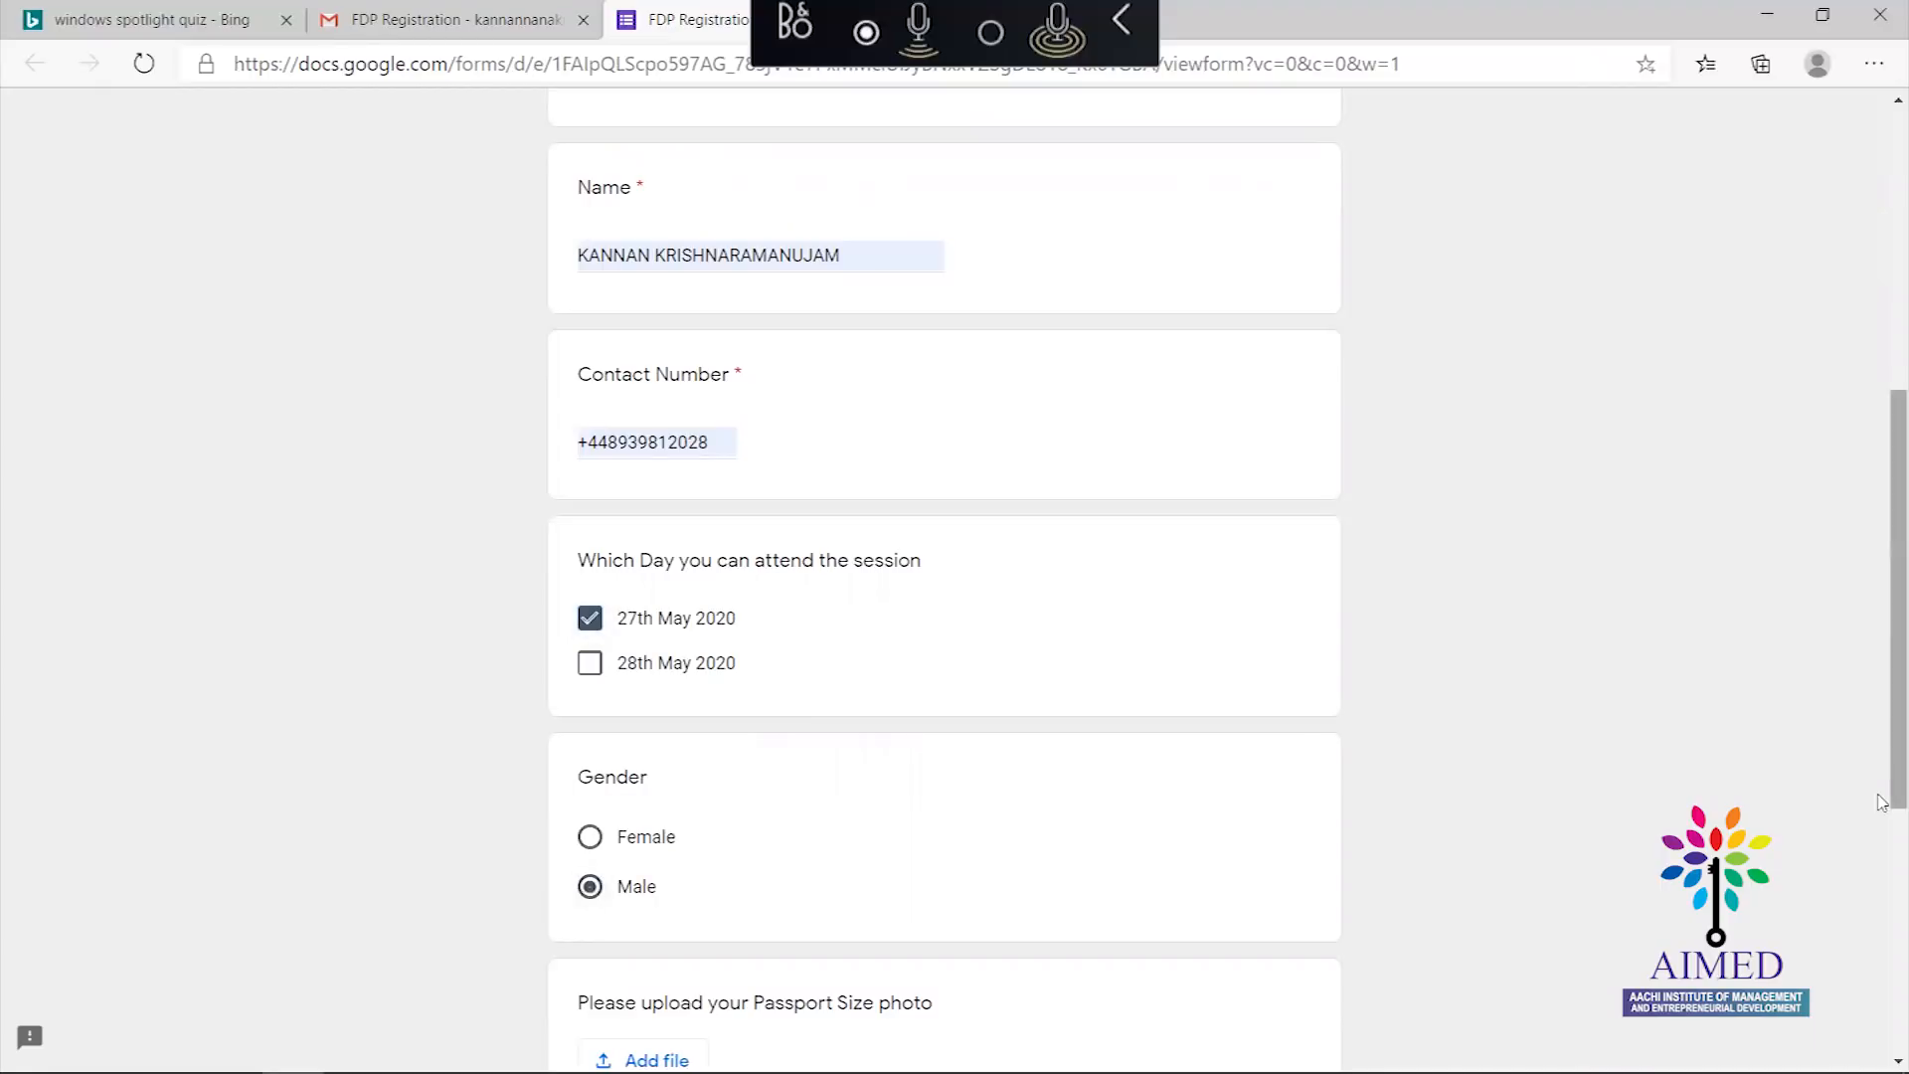
{"action": "left_click_drag", "start_coordinate": [1882, 752], "coordinate": [1882, 960]}
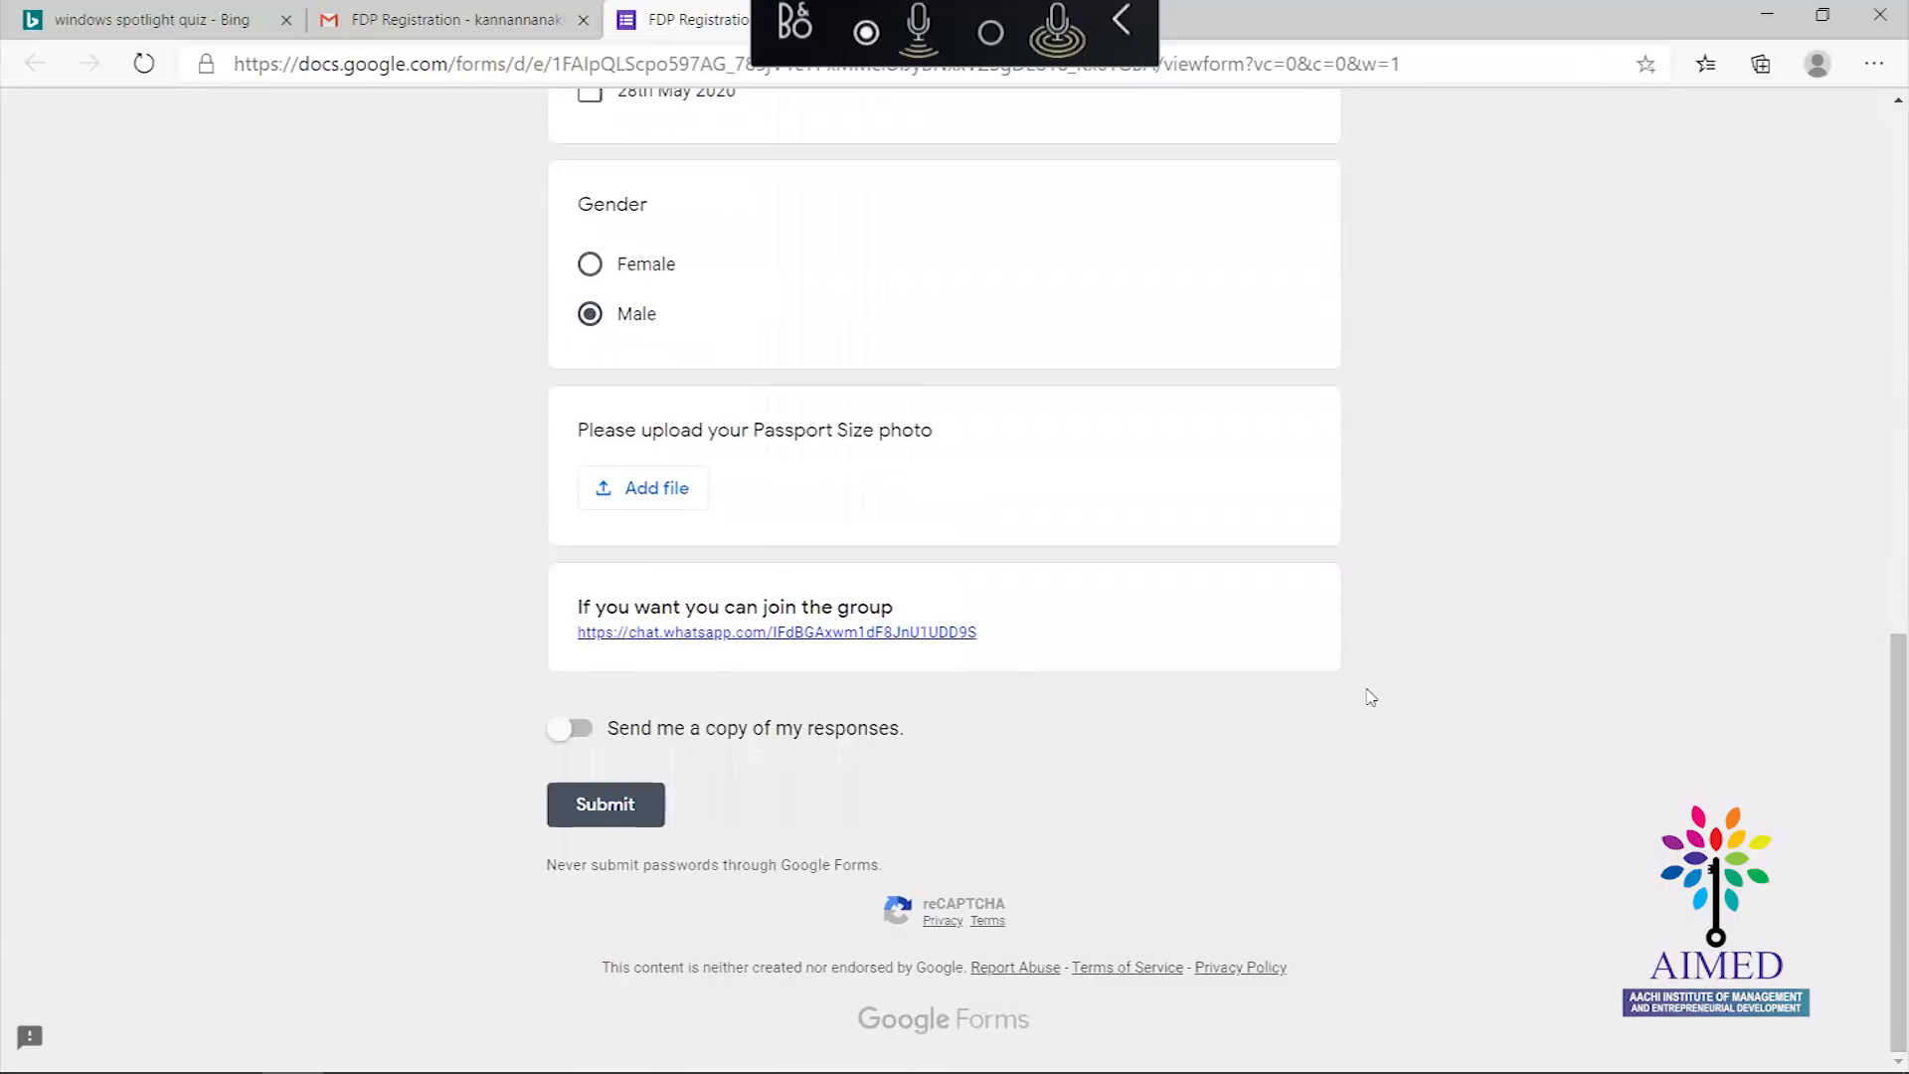
{"action": "left_click", "coordinate": [669, 497]}
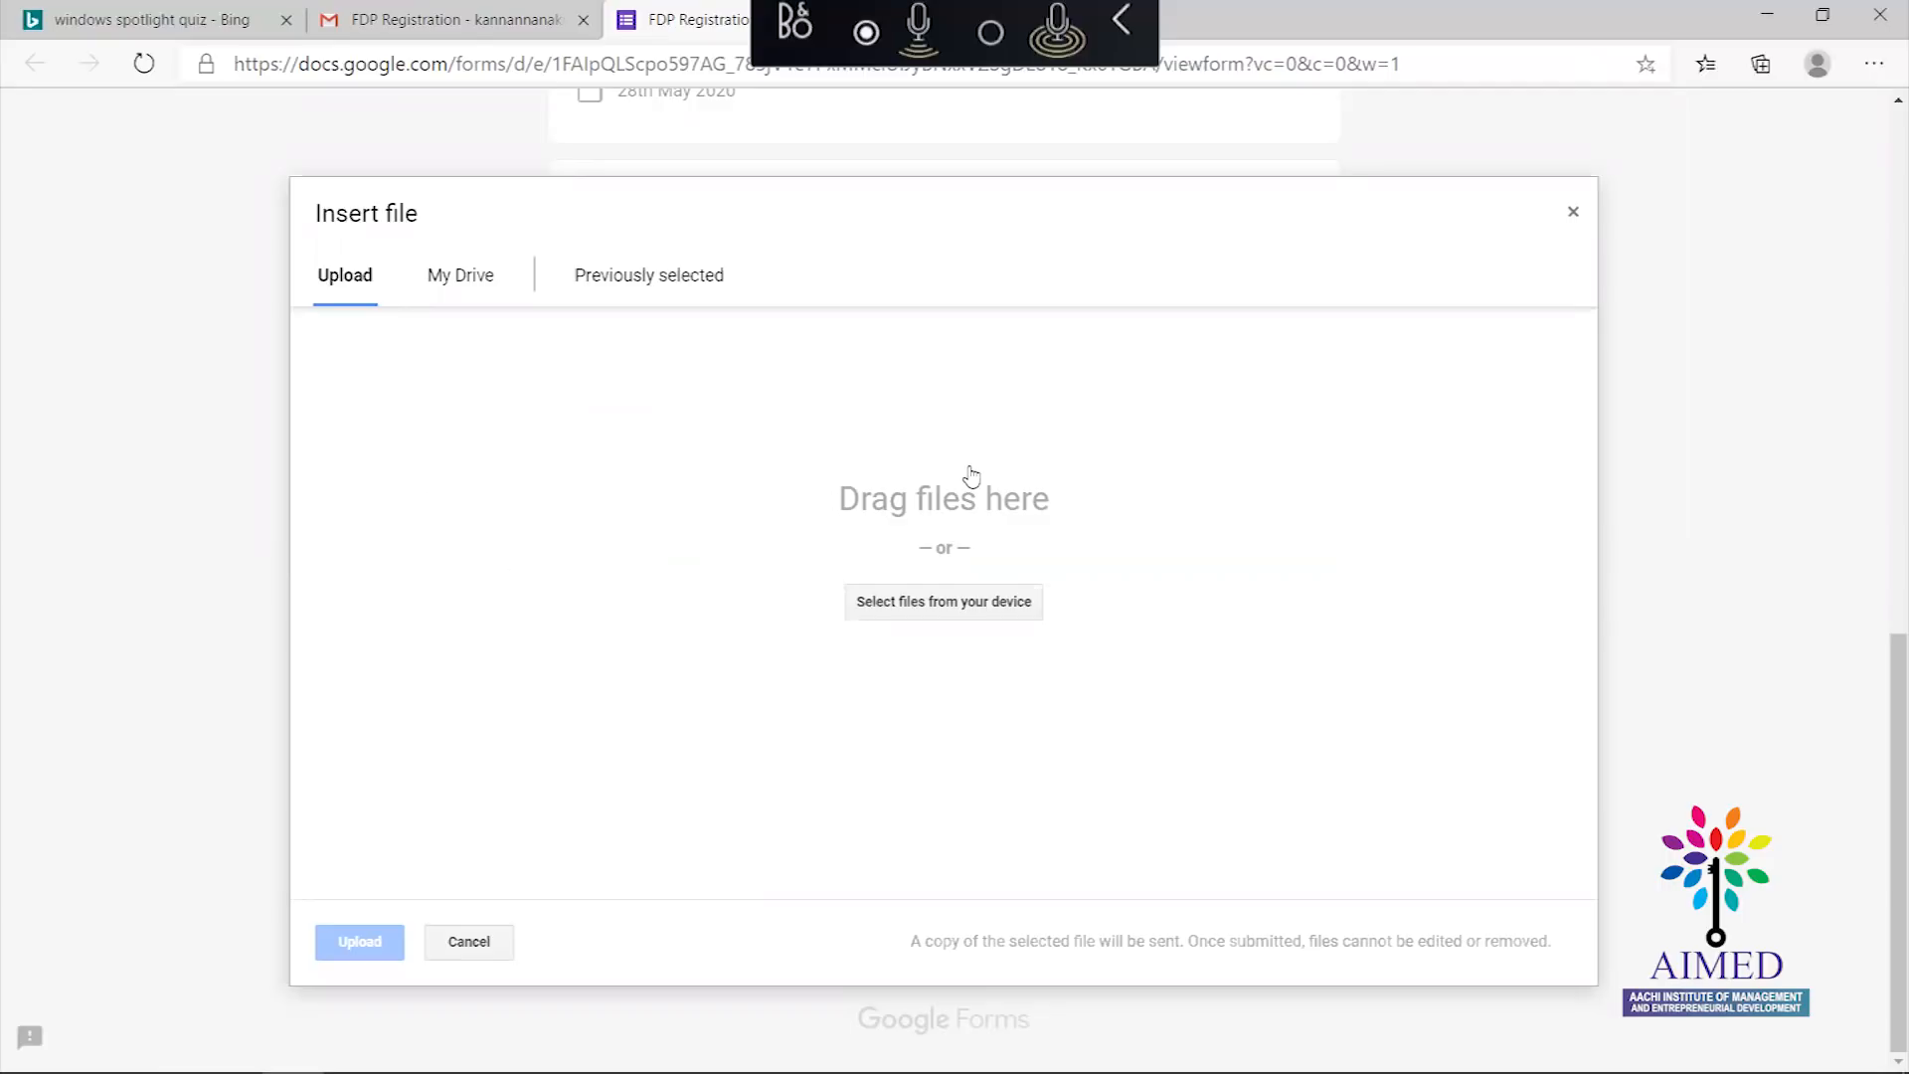
{"action": "left_click", "coordinate": [467, 286]}
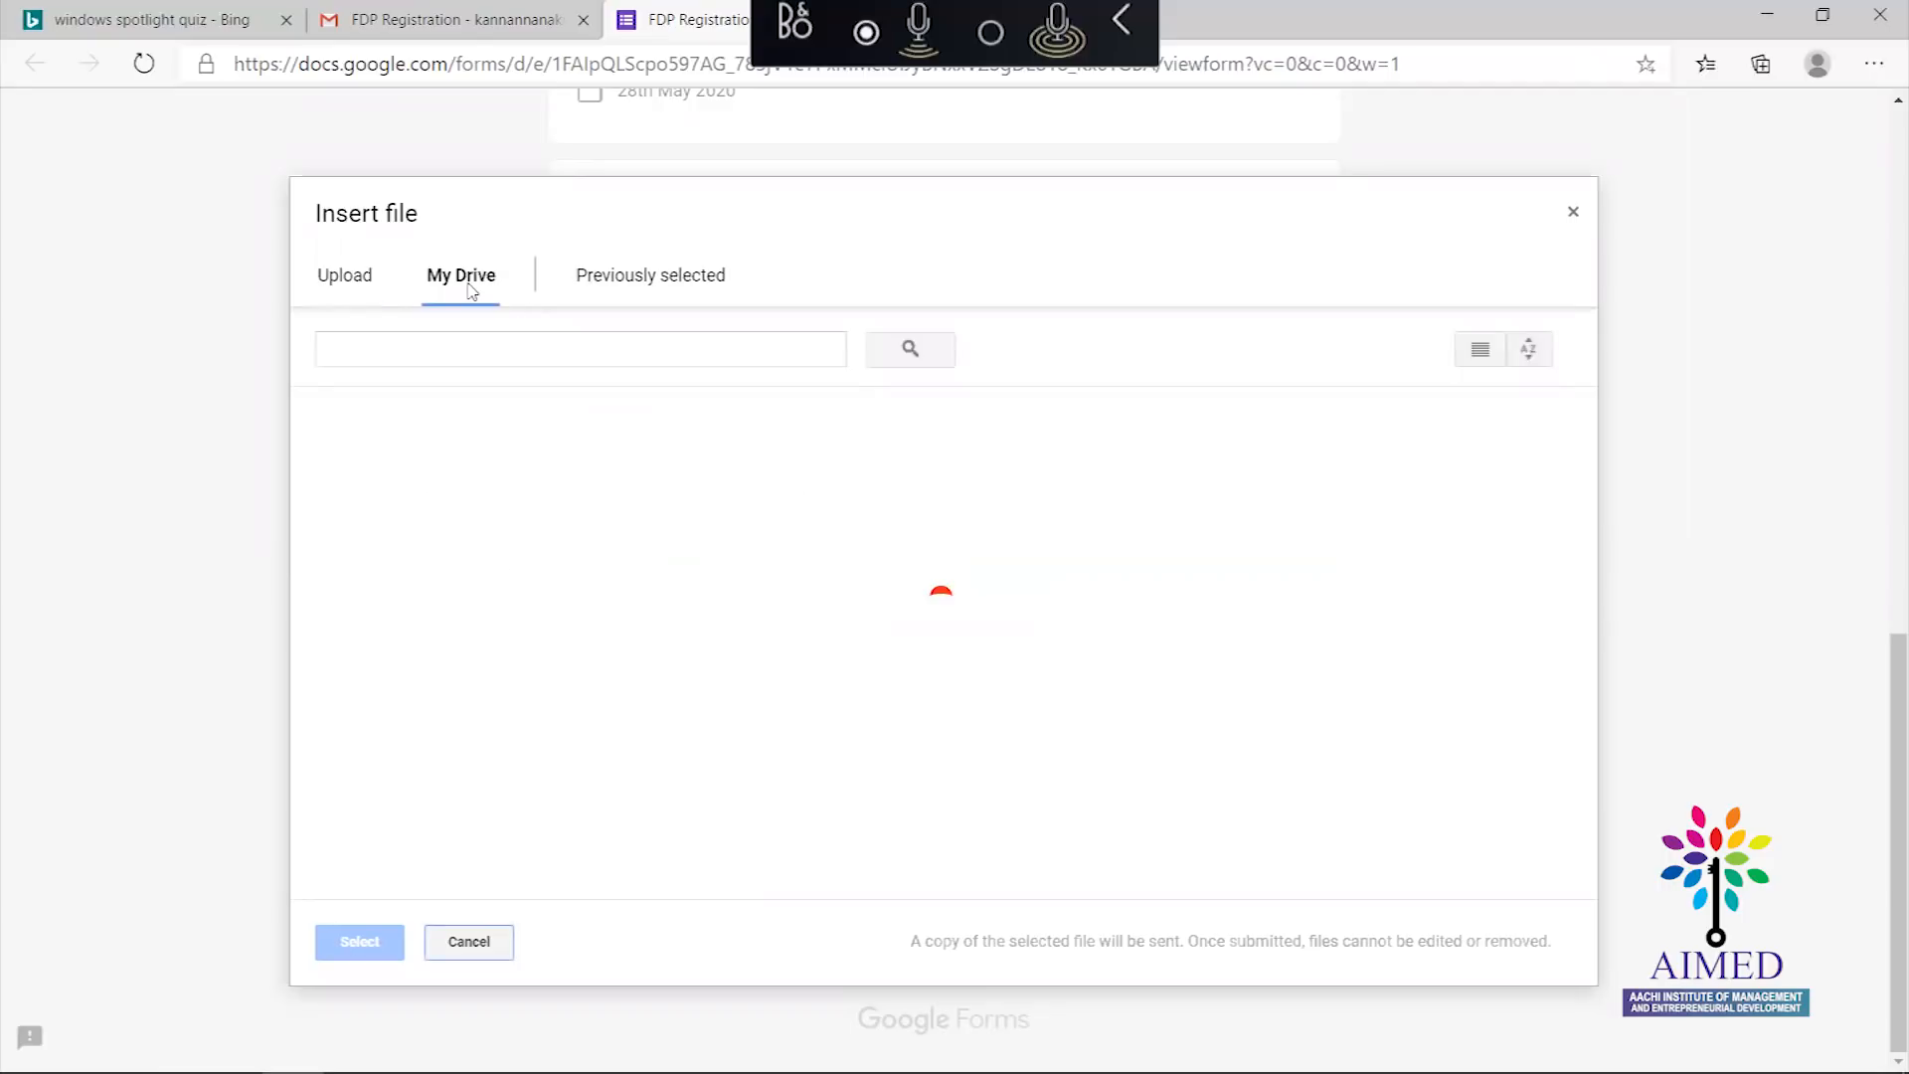
{"action": "left_click", "coordinate": [664, 291]}
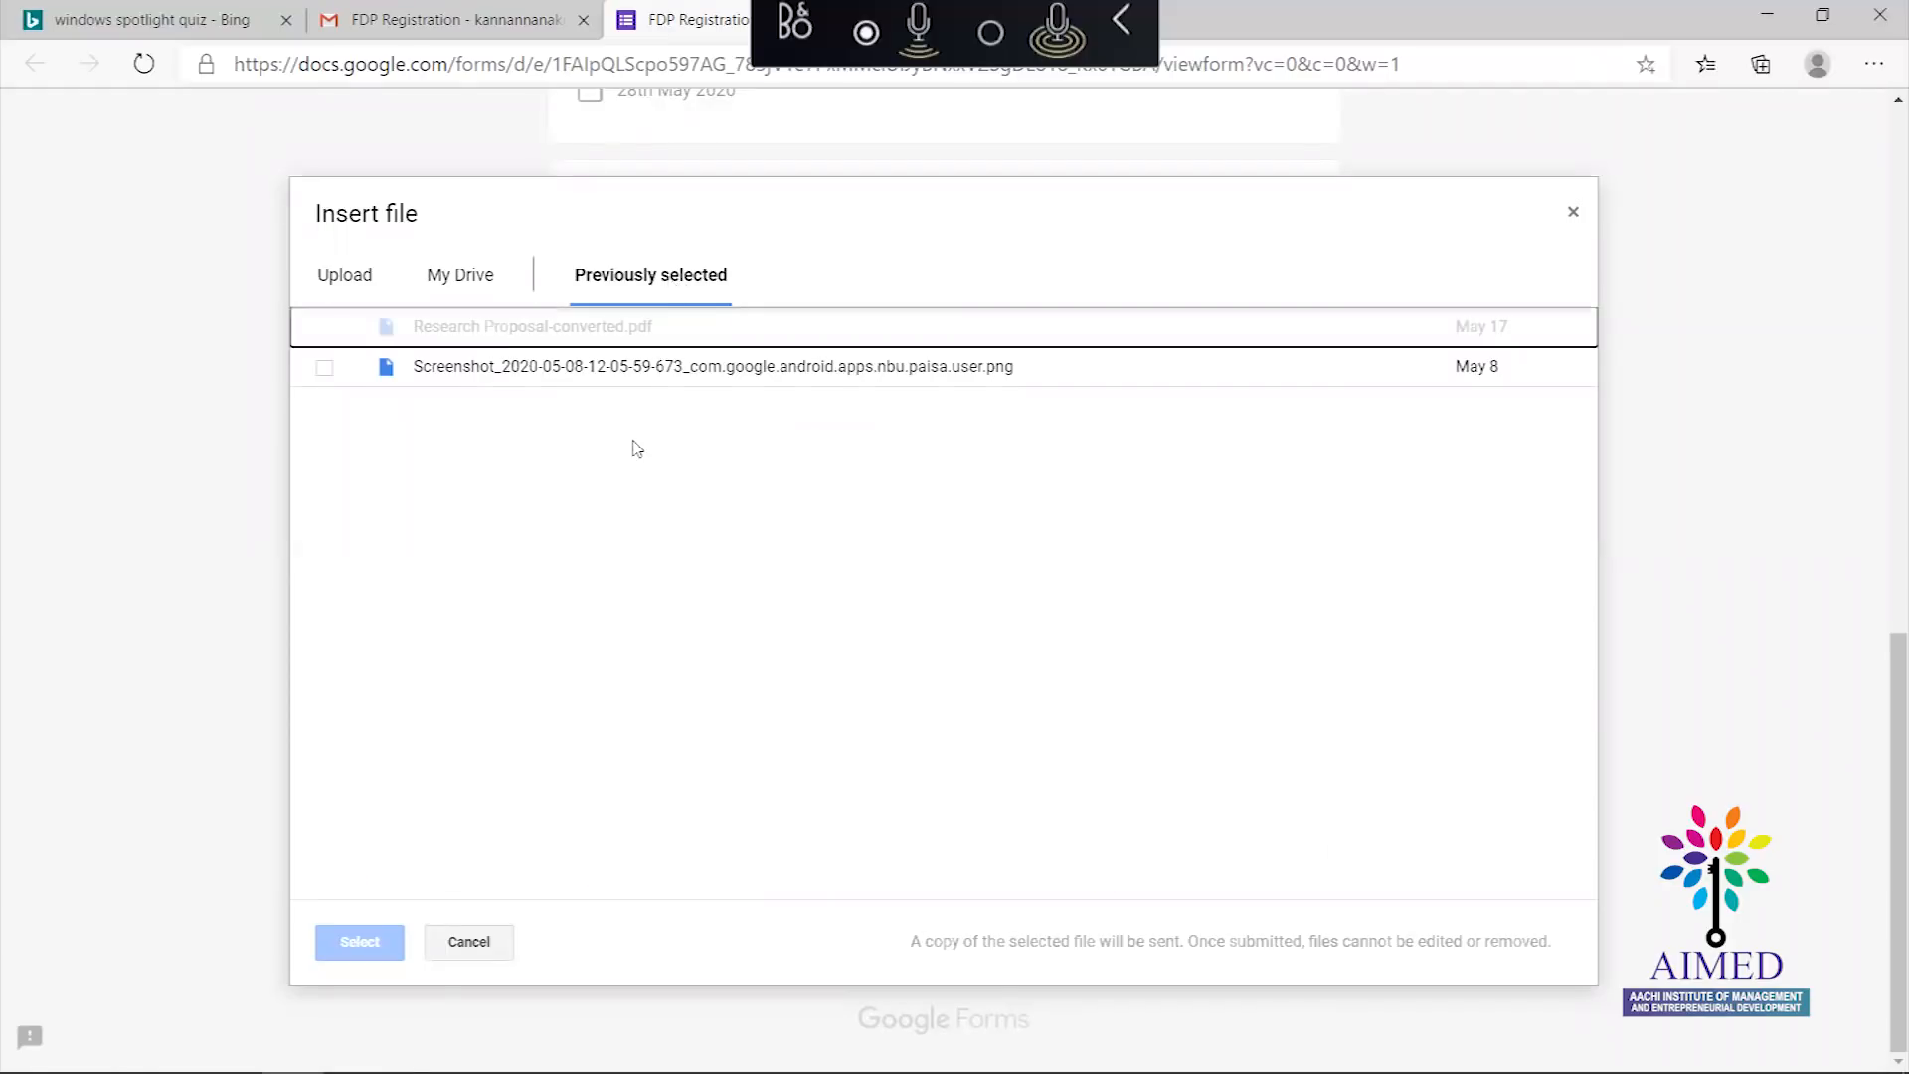
{"action": "left_click", "coordinate": [1573, 212]}
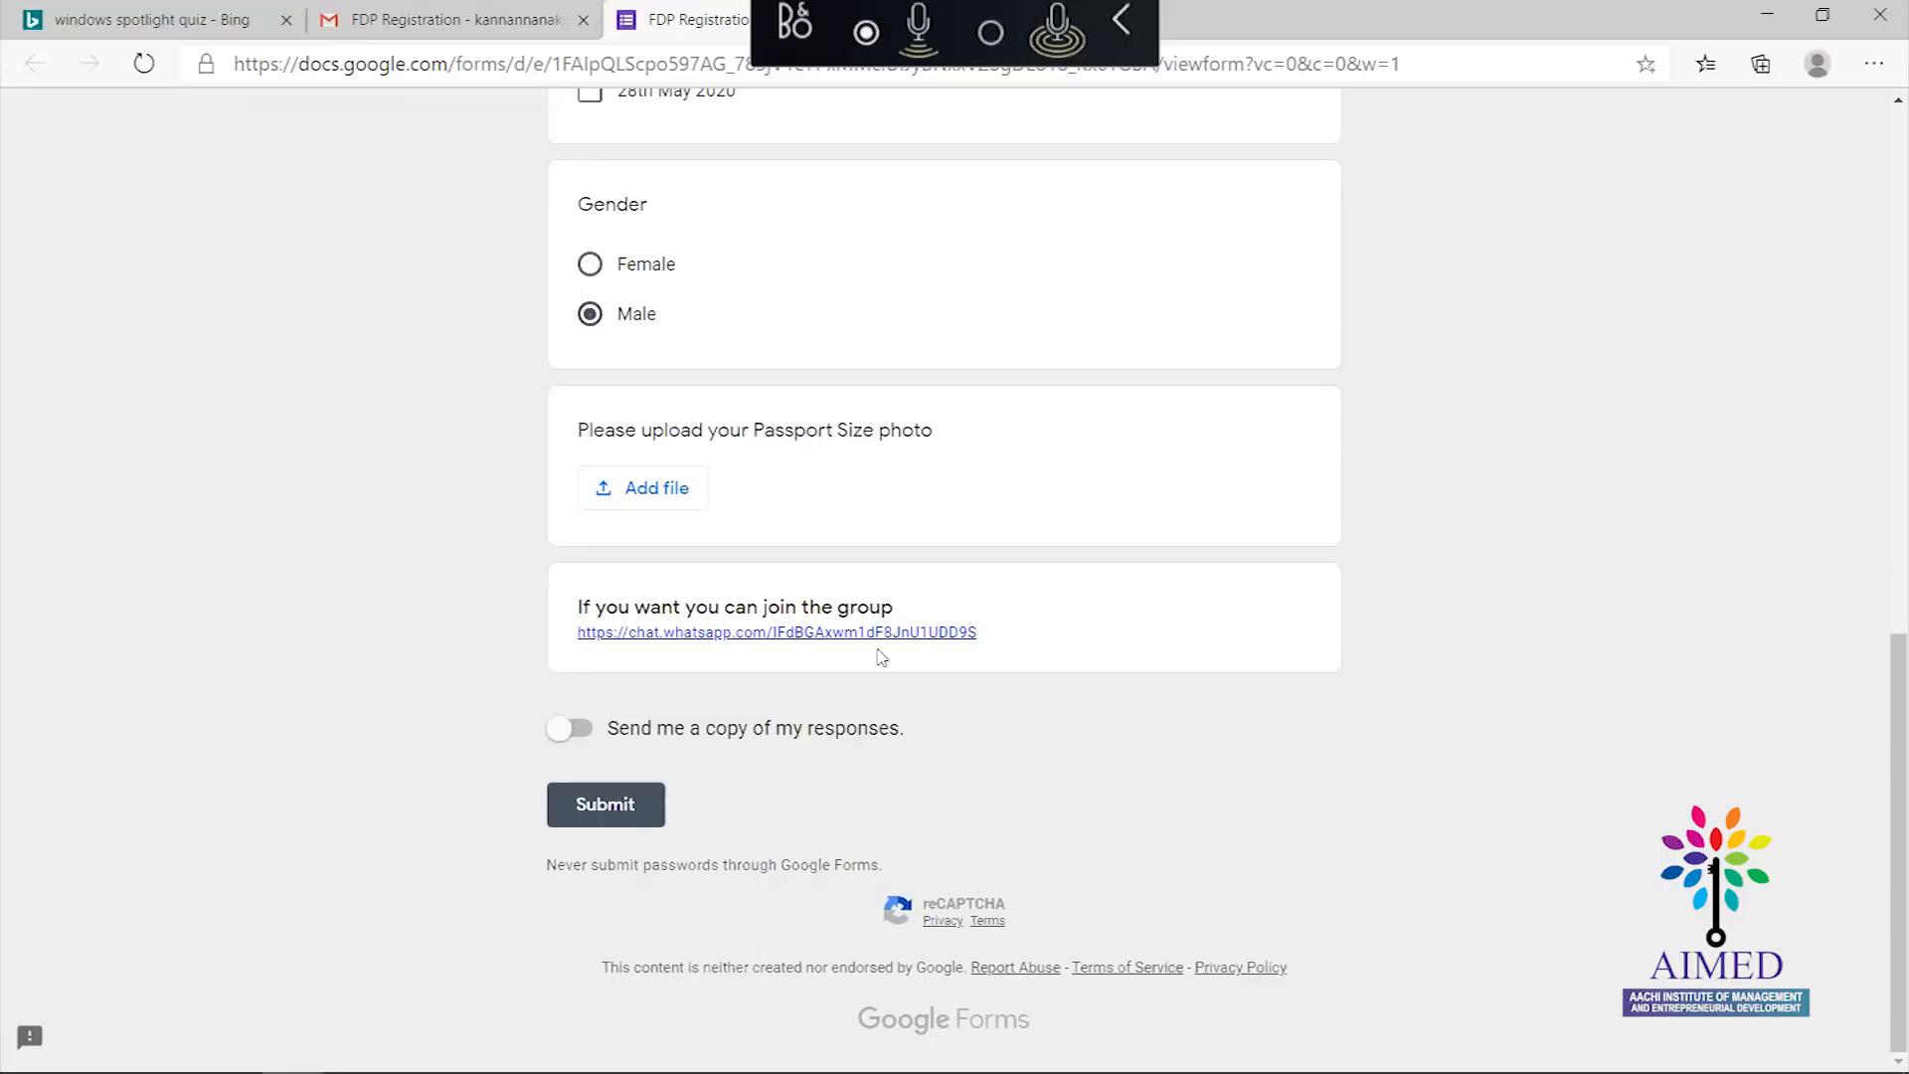
{"action": "left_click", "coordinate": [824, 634]}
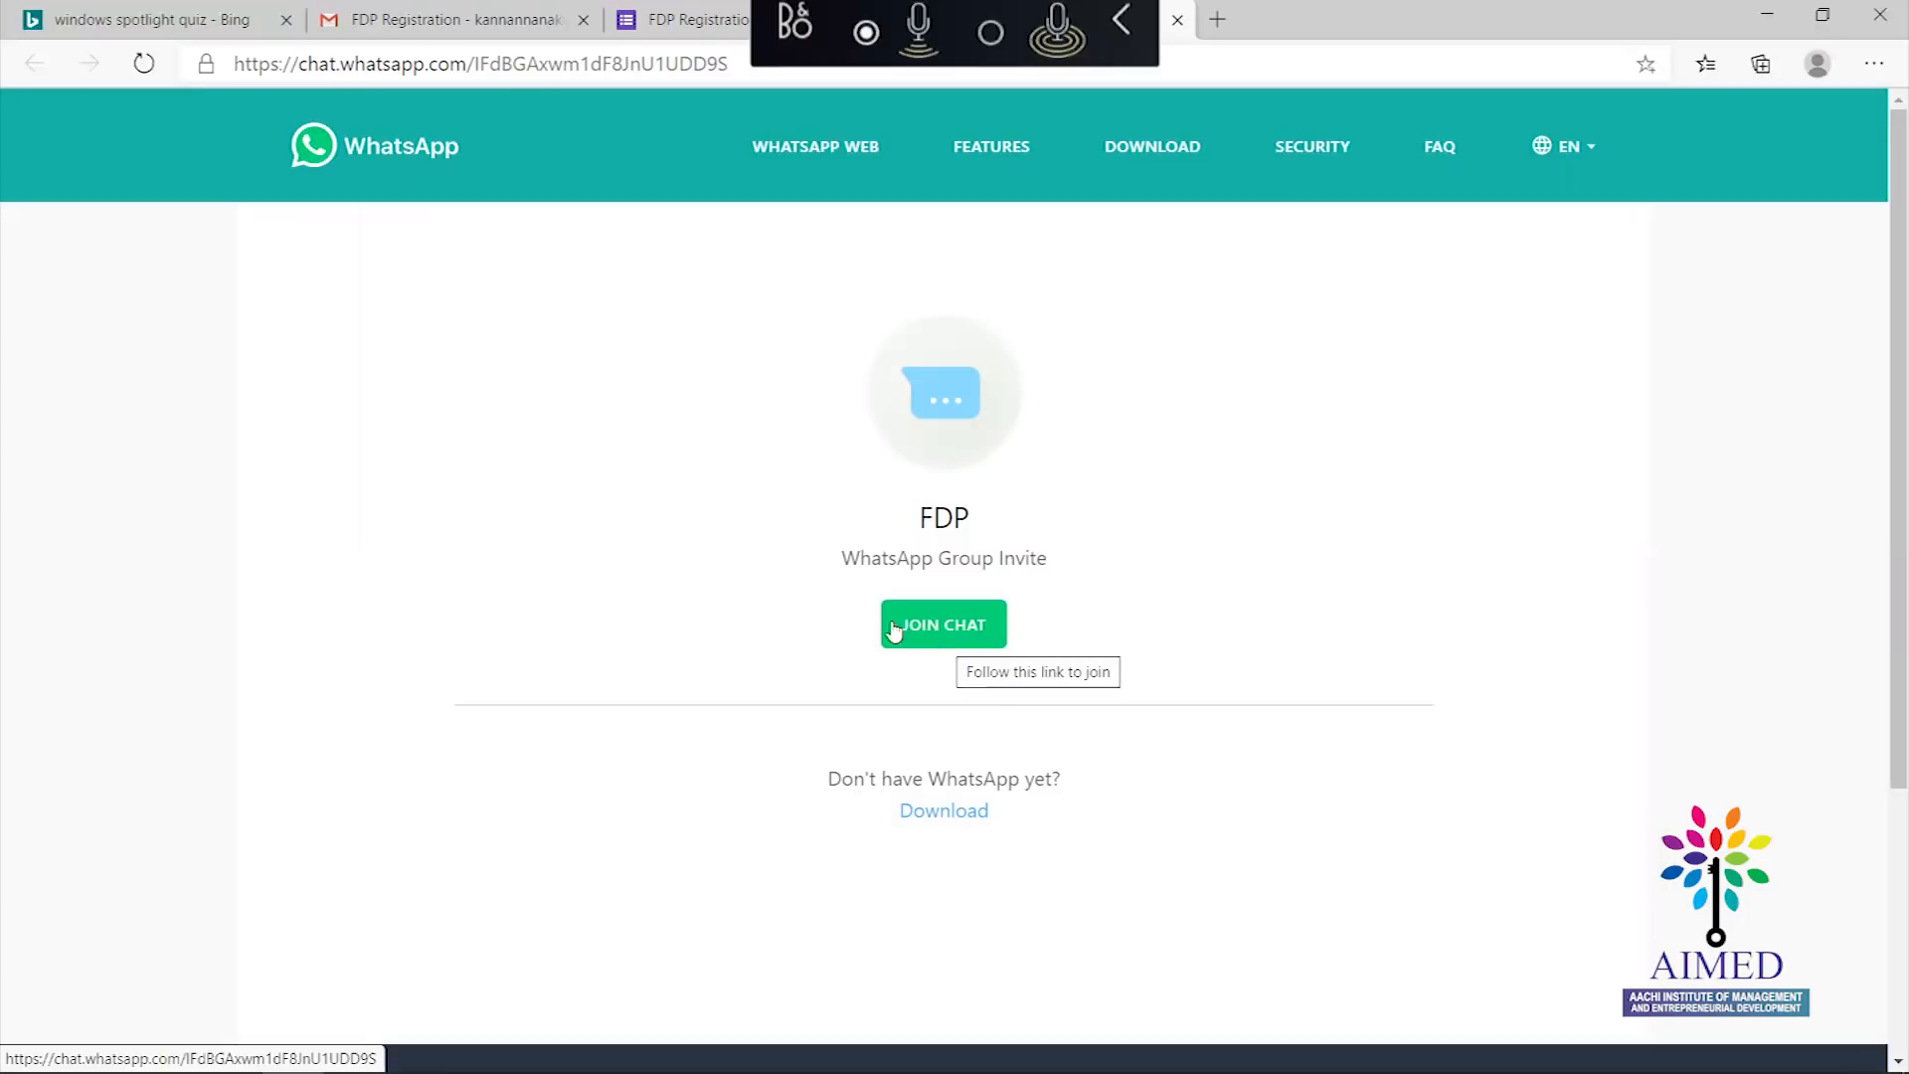
Leave the WhatsApp invite page and return to the FDP Registration form tab
{"action": "left_click", "coordinate": [676, 30]}
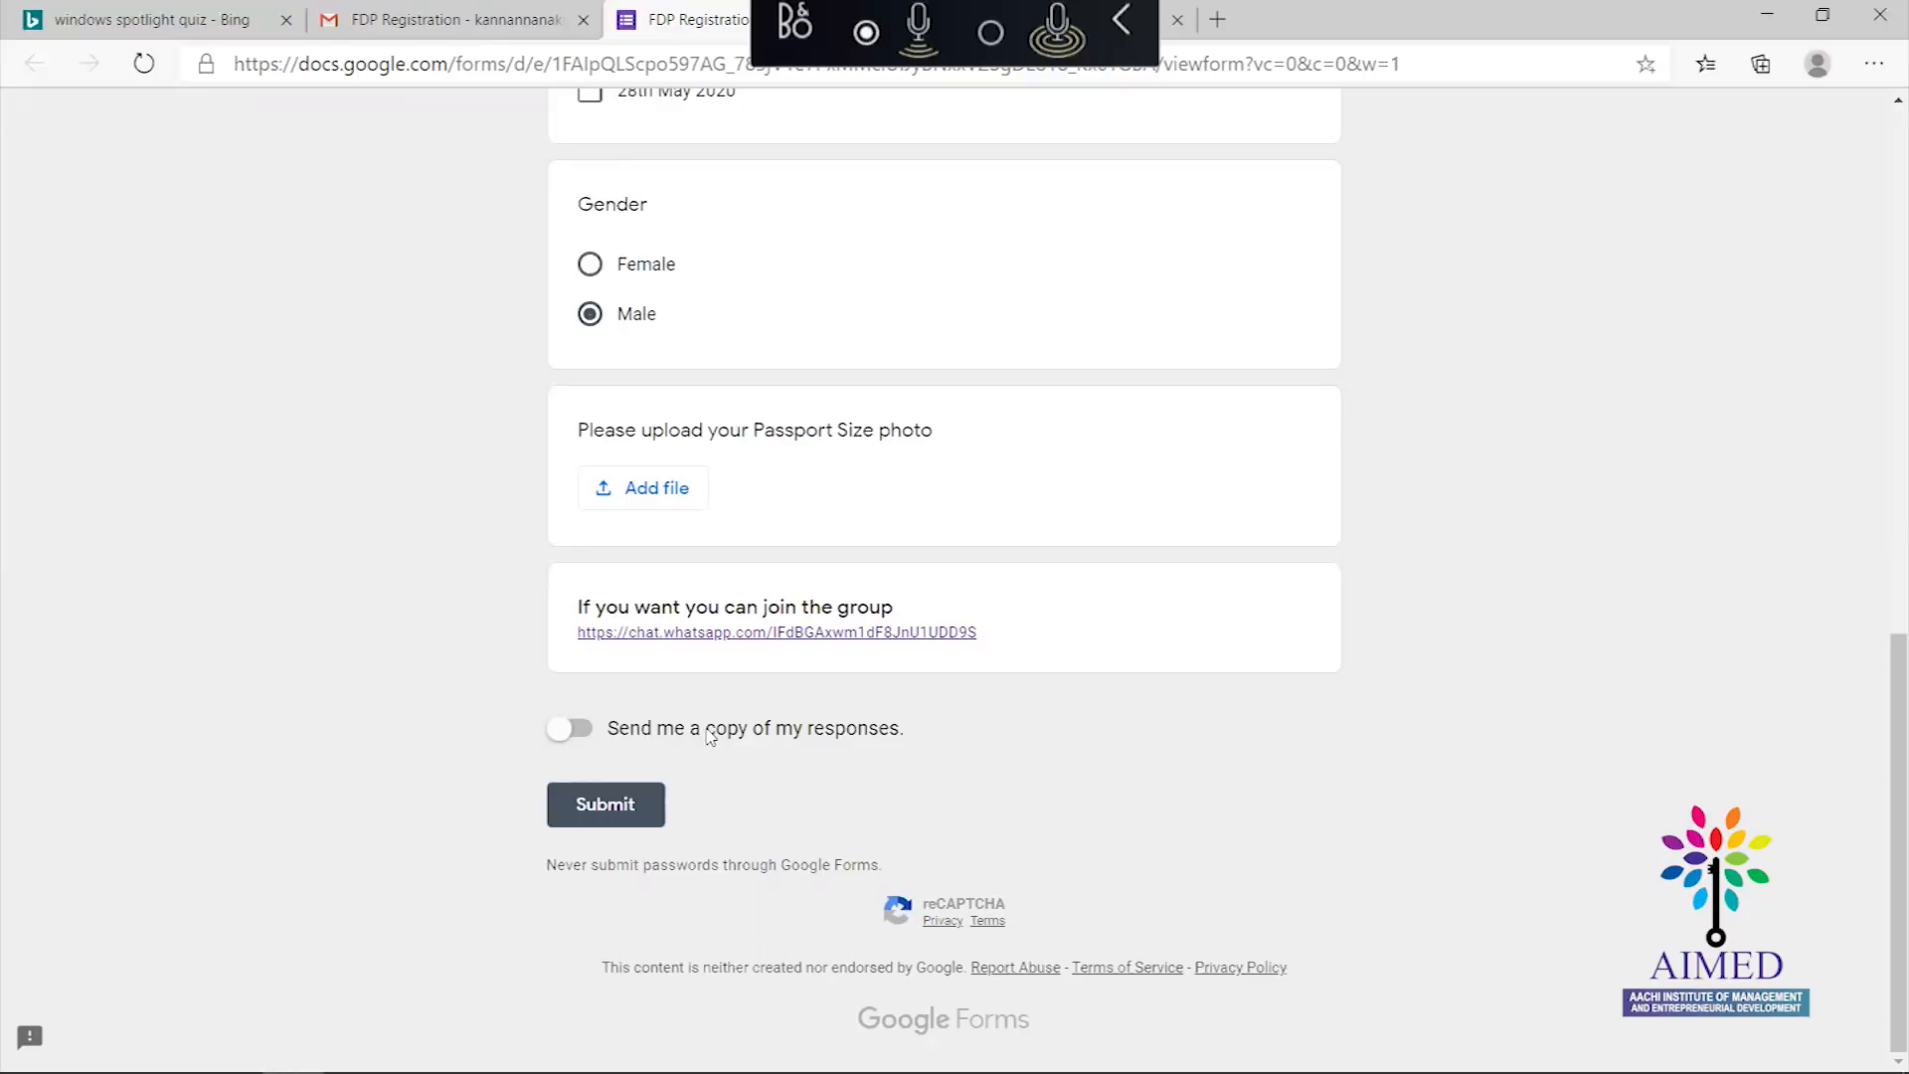
Turn on 'Send me a copy of my responses', submit, then follow the Google Forms logo from the thank-you page
{"action": "left_click", "coordinate": [592, 734]}
{"action": "mouse_move", "coordinate": [1880, 771]}
{"action": "left_mouse_down"}
{"action": "mouse_move", "coordinate": [1880, 448]}
{"action": "mouse_move", "coordinate": [1880, 771]}
{"action": "left_mouse_up"}
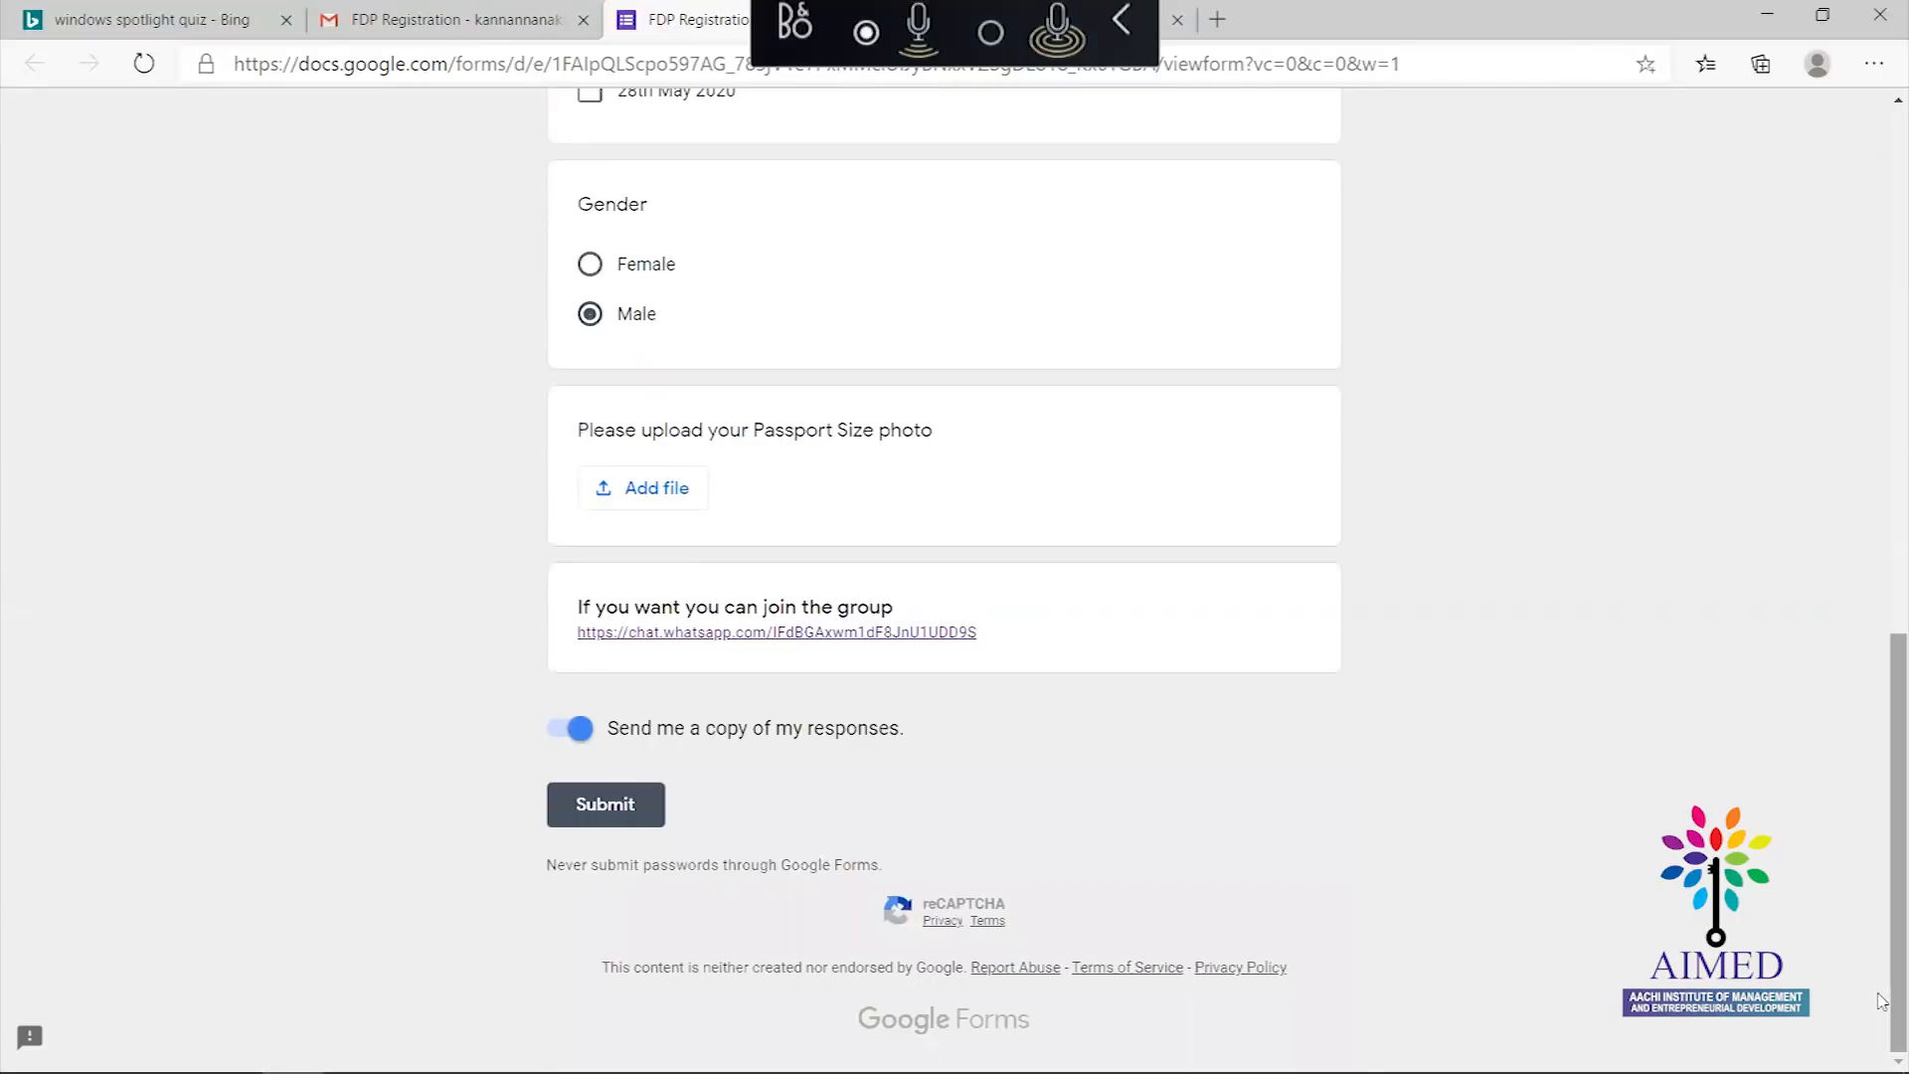
{"action": "left_click", "coordinate": [609, 816]}
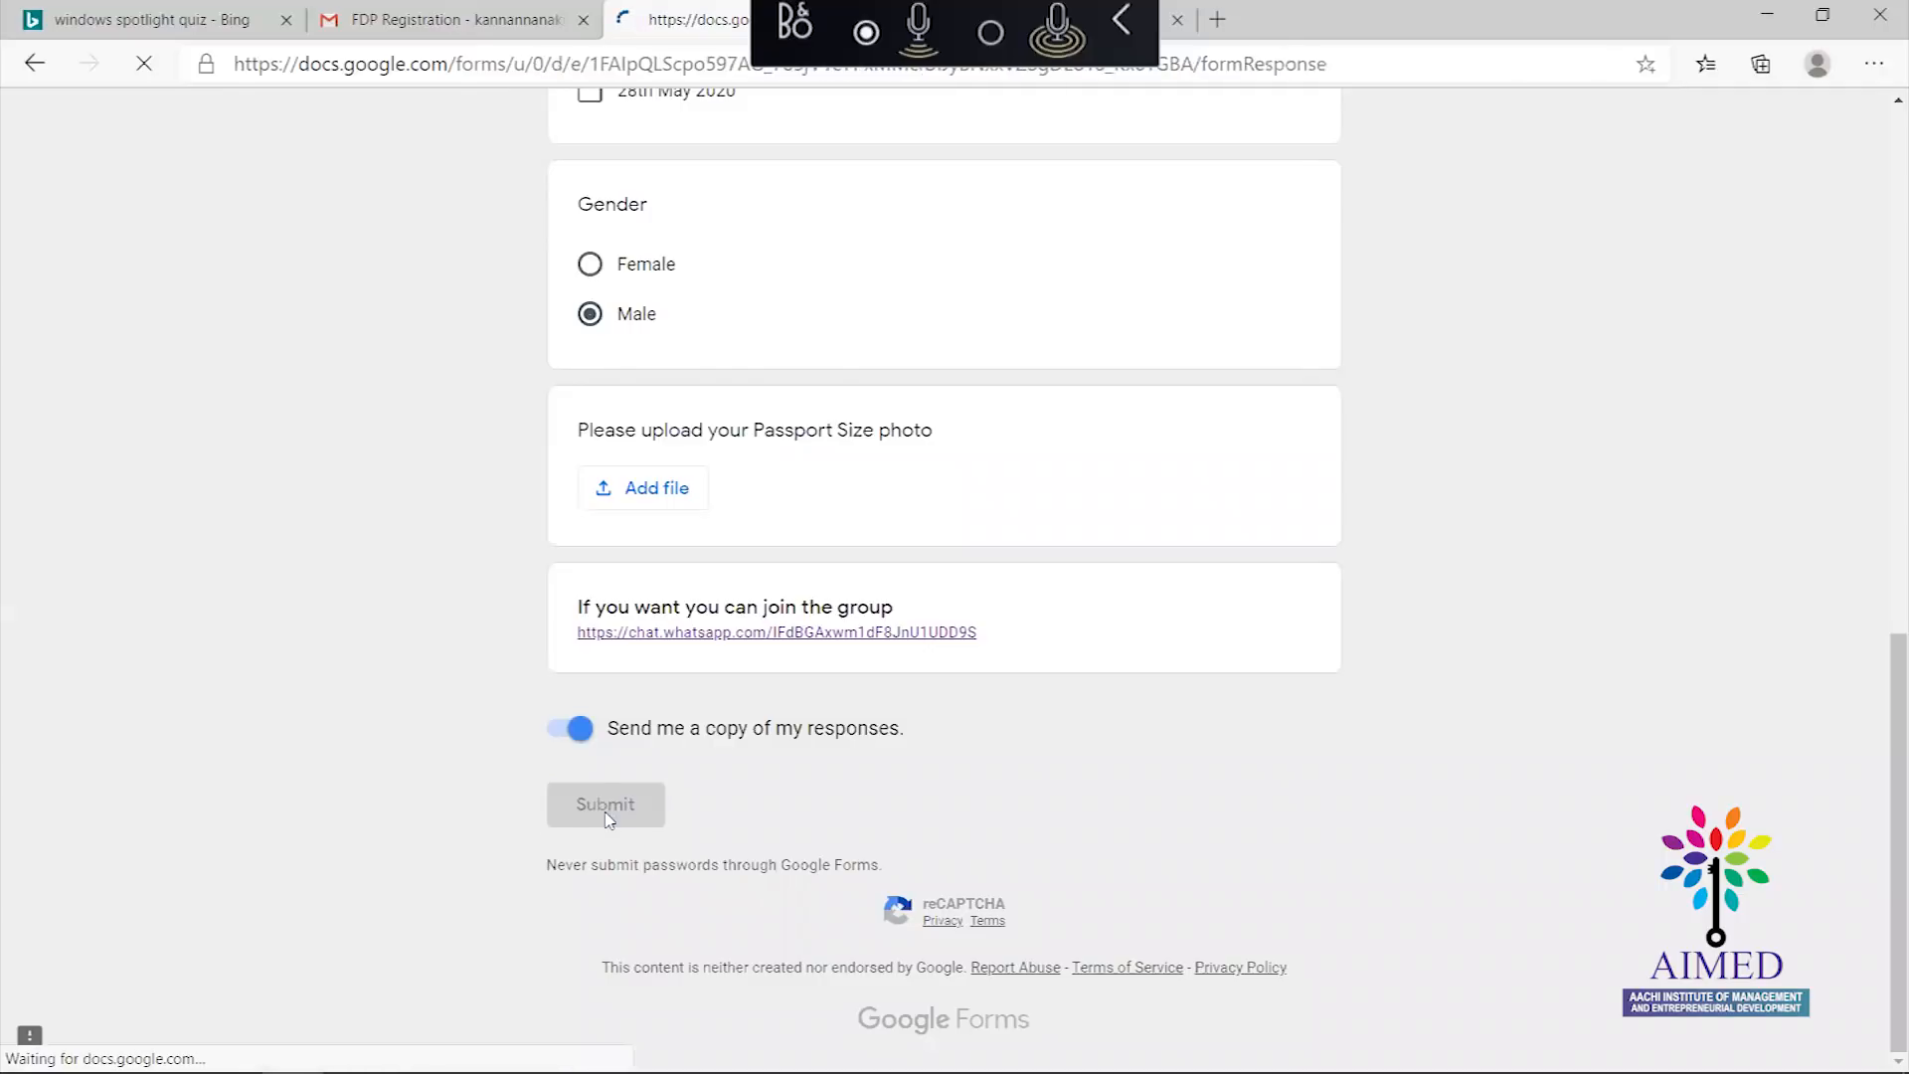
{"action": "left_click_drag", "start_coordinate": [596, 449], "coordinate": [830, 454]}
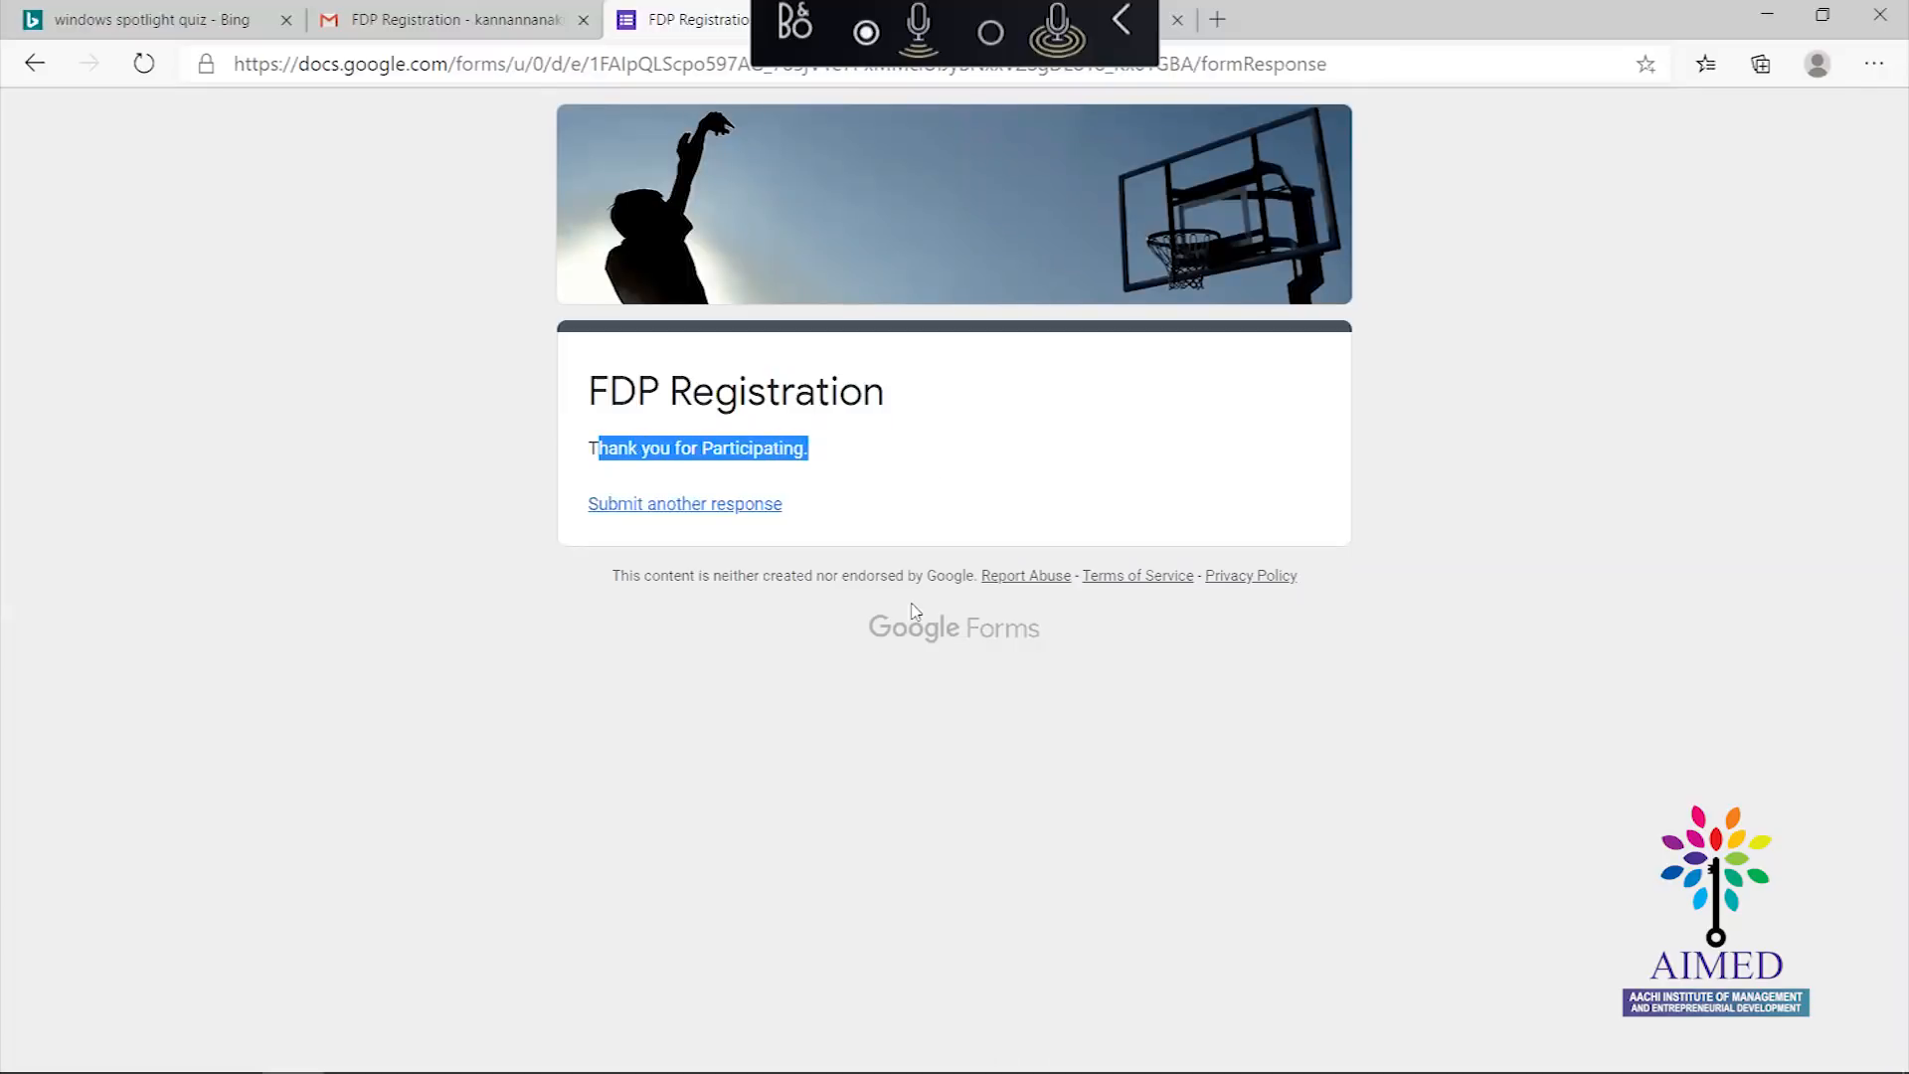
{"action": "left_click", "coordinate": [871, 652]}
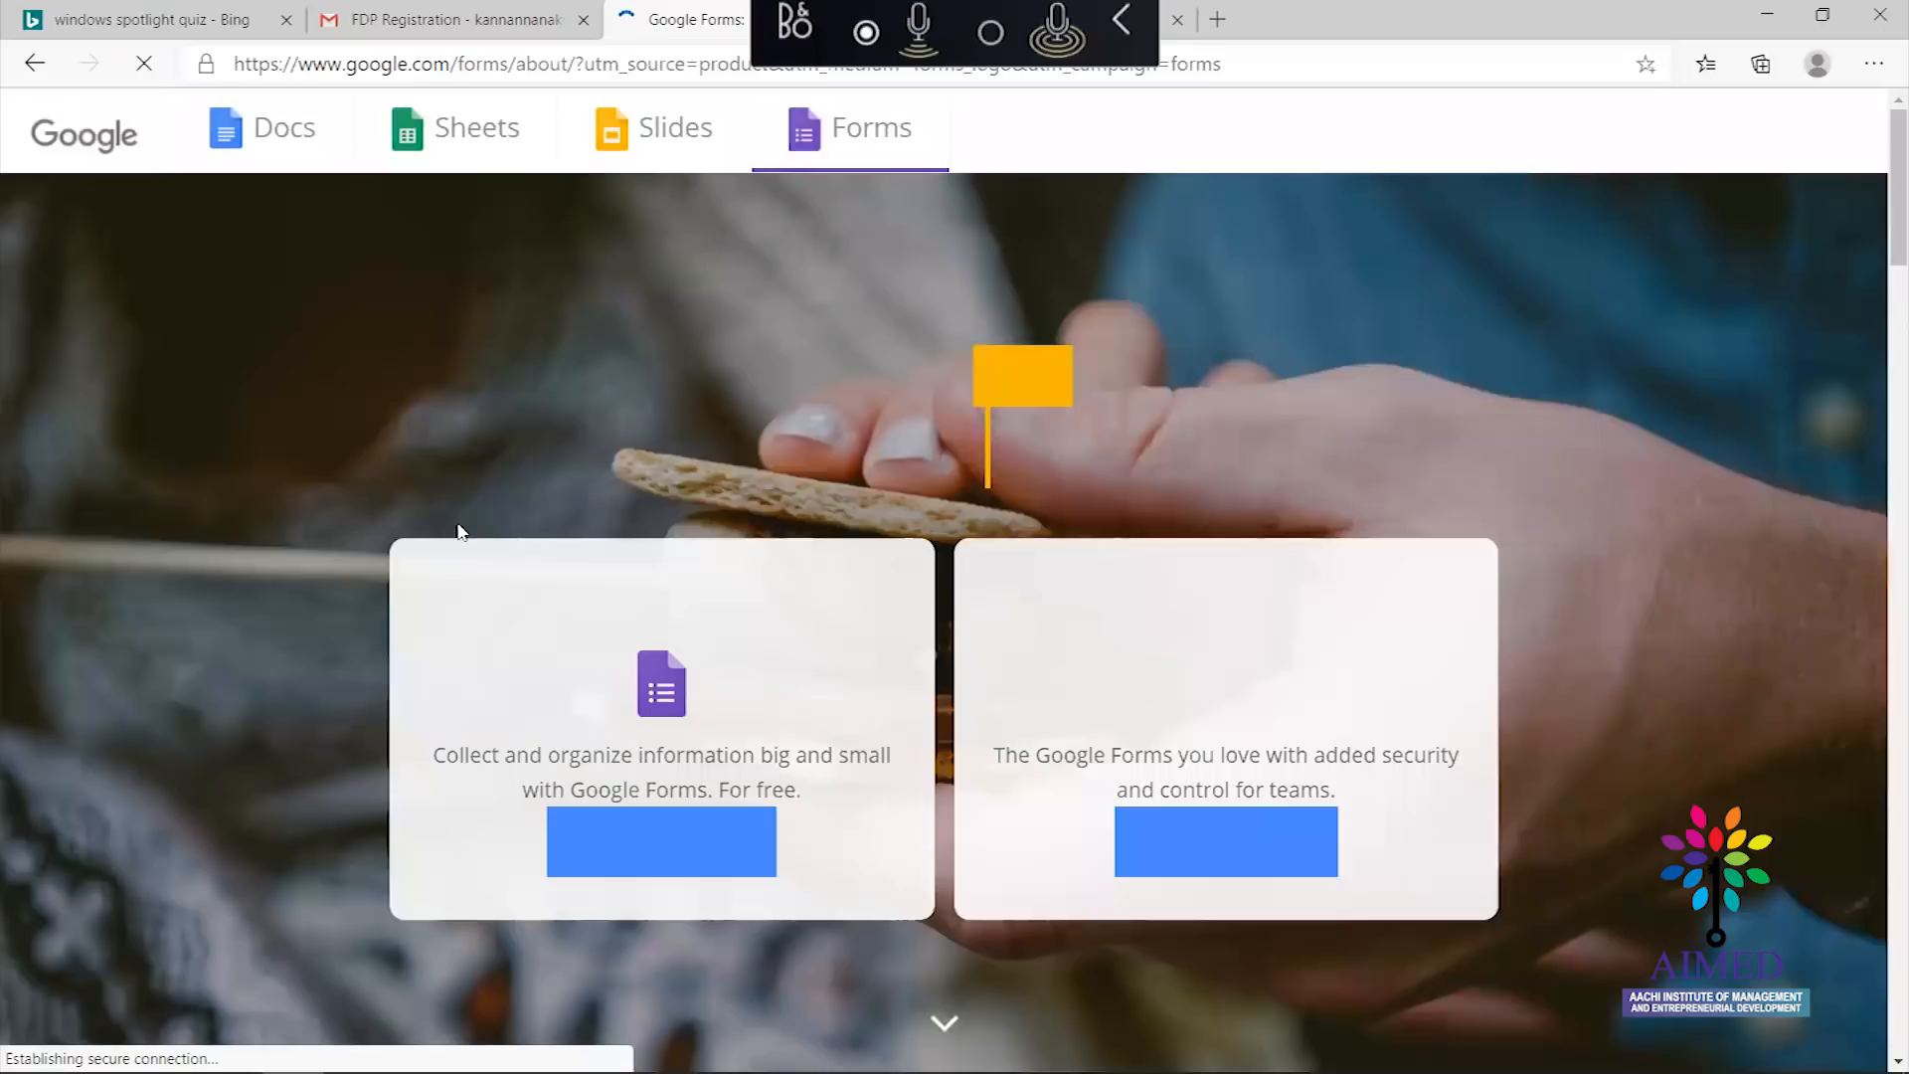
Open the FDP Registration receipt email from Google Forms, read the echoed answers, and go back to the inbox
{"action": "left_click", "coordinate": [484, 14]}
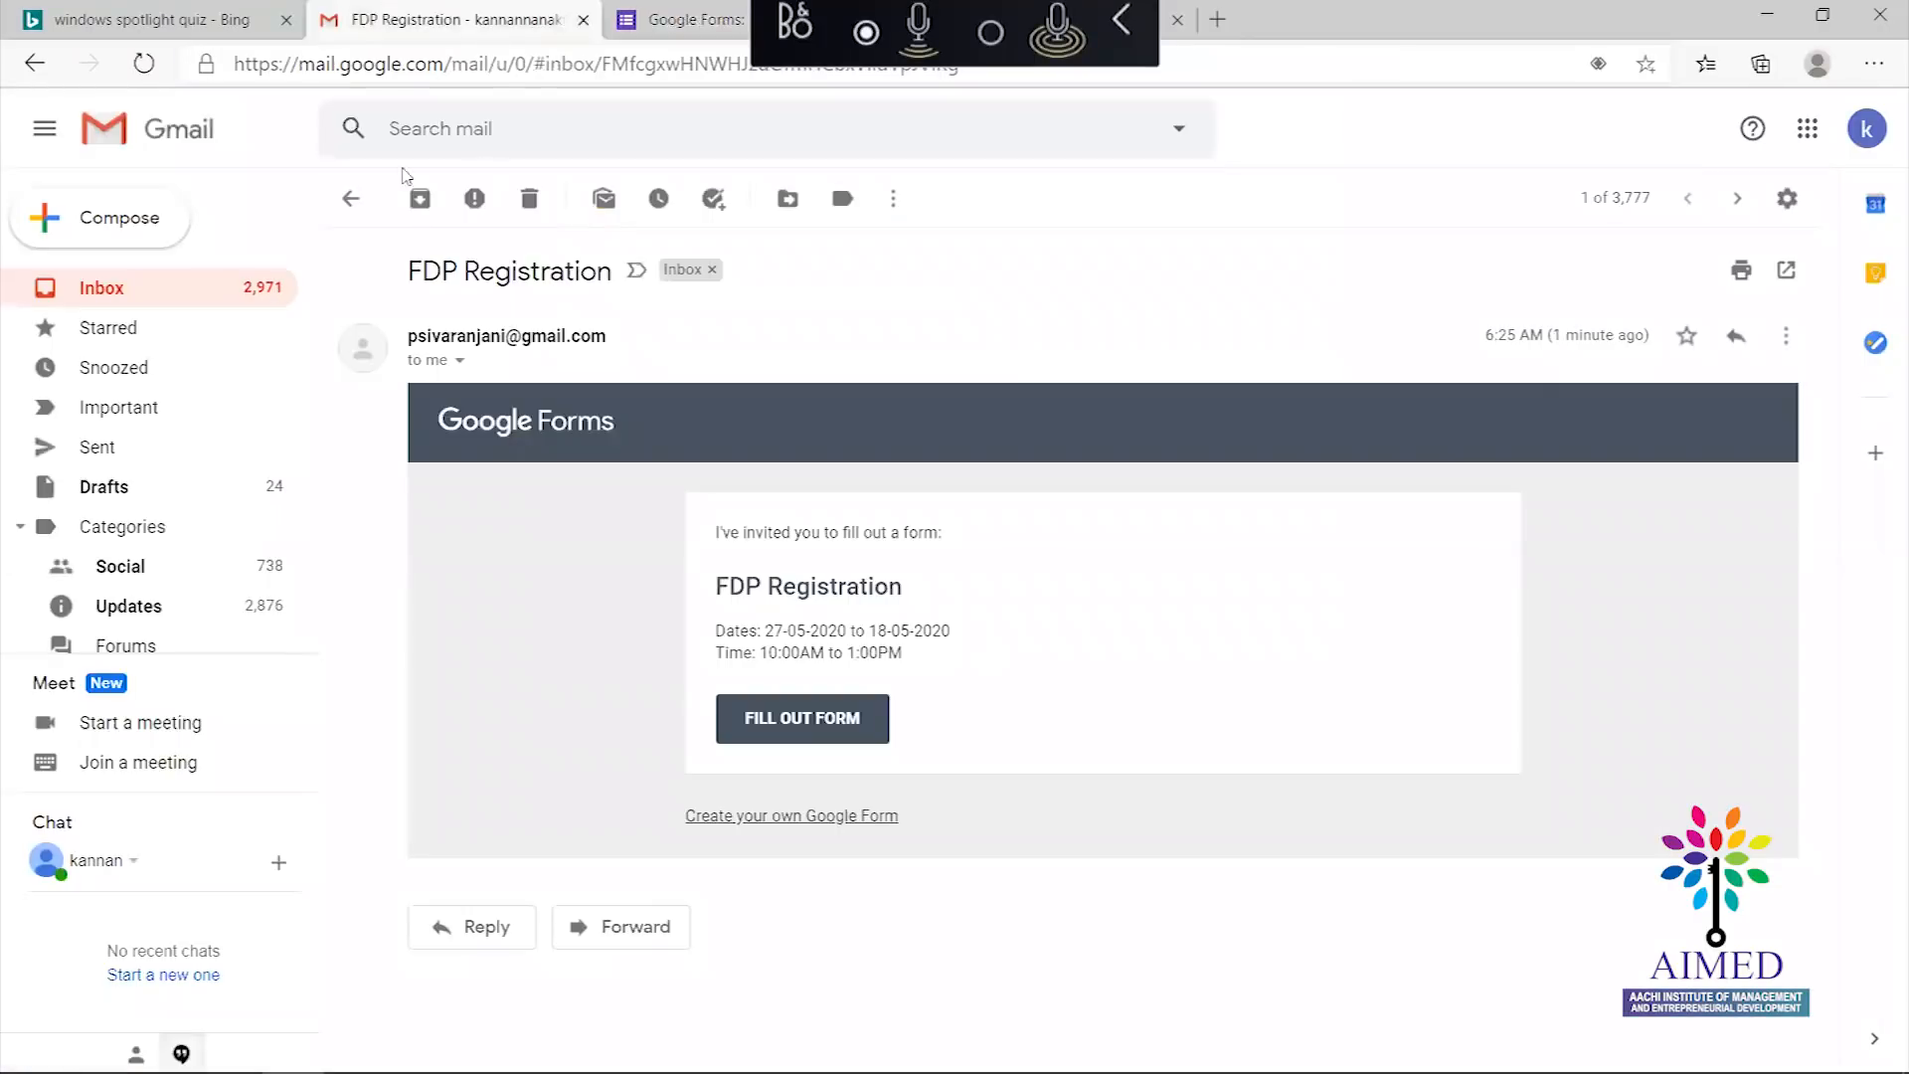
{"action": "left_click", "coordinate": [351, 198]}
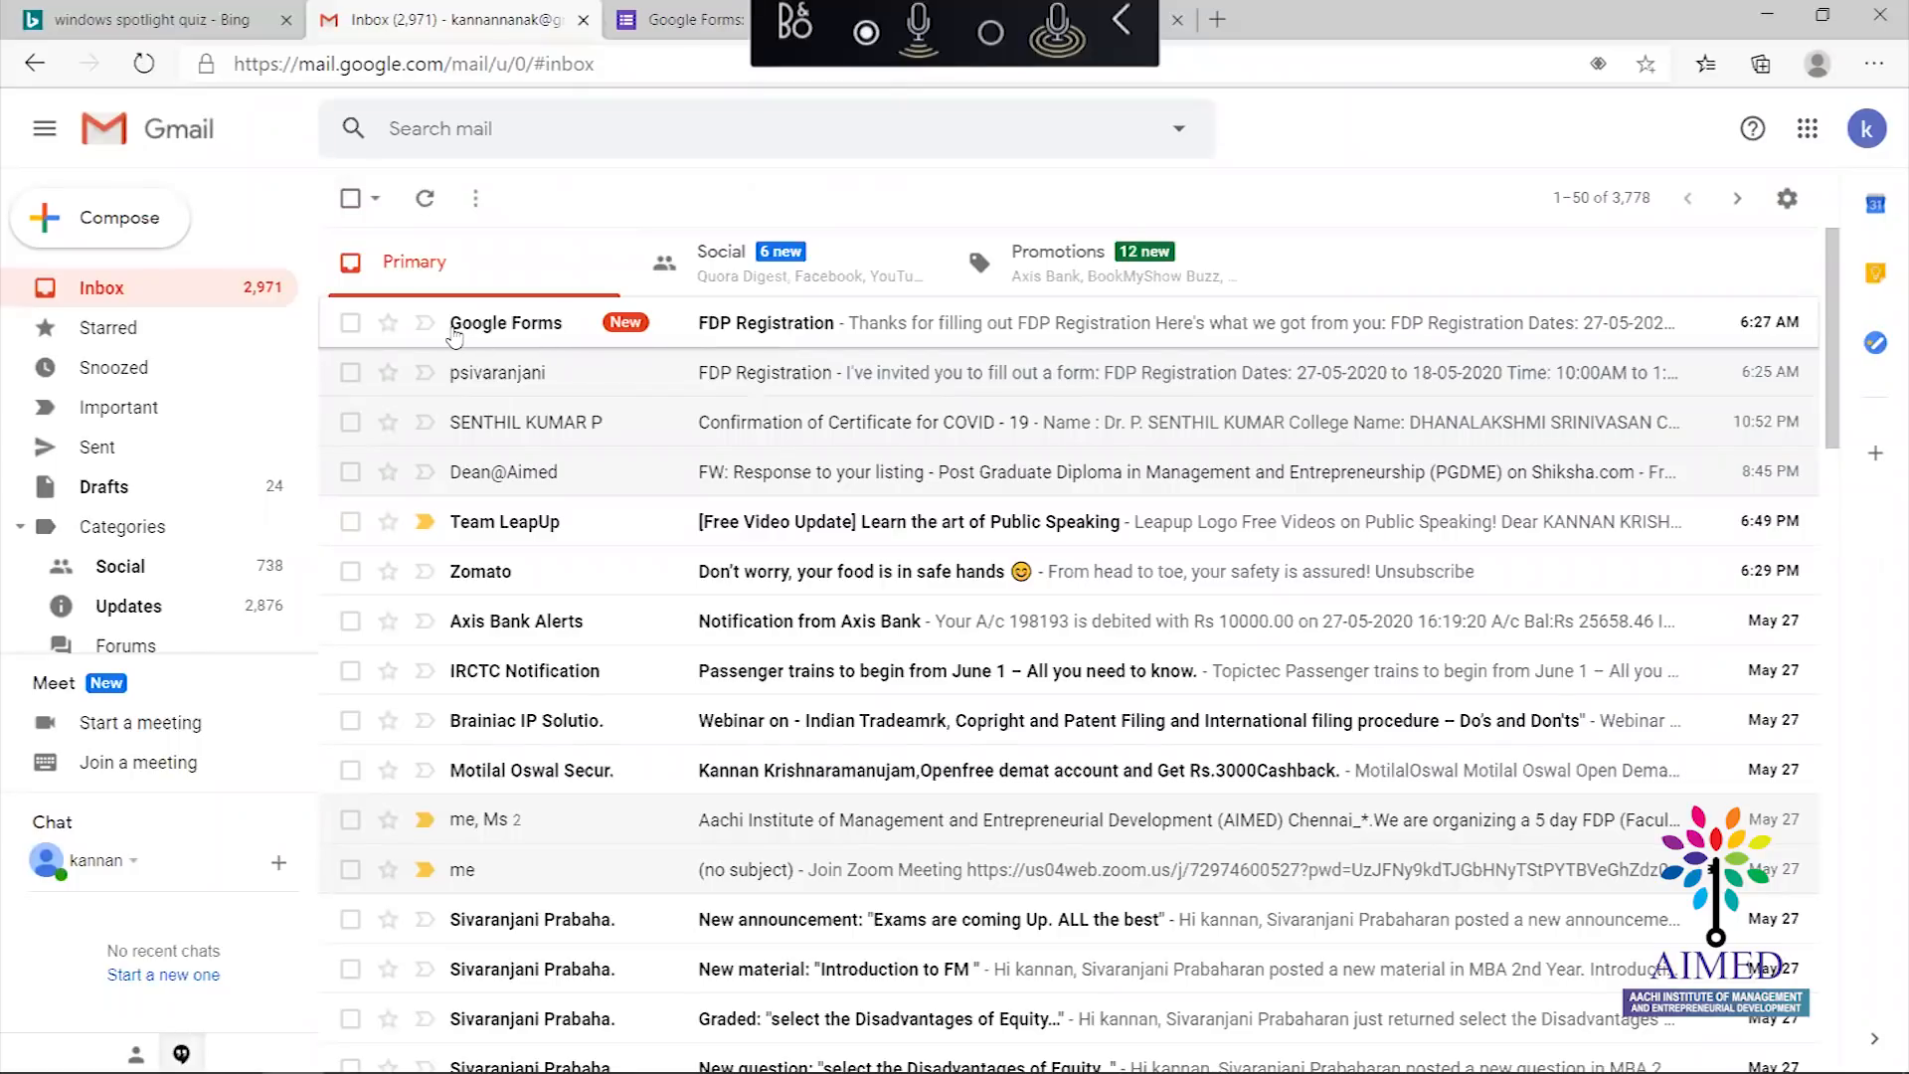
{"action": "left_click", "coordinate": [733, 333]}
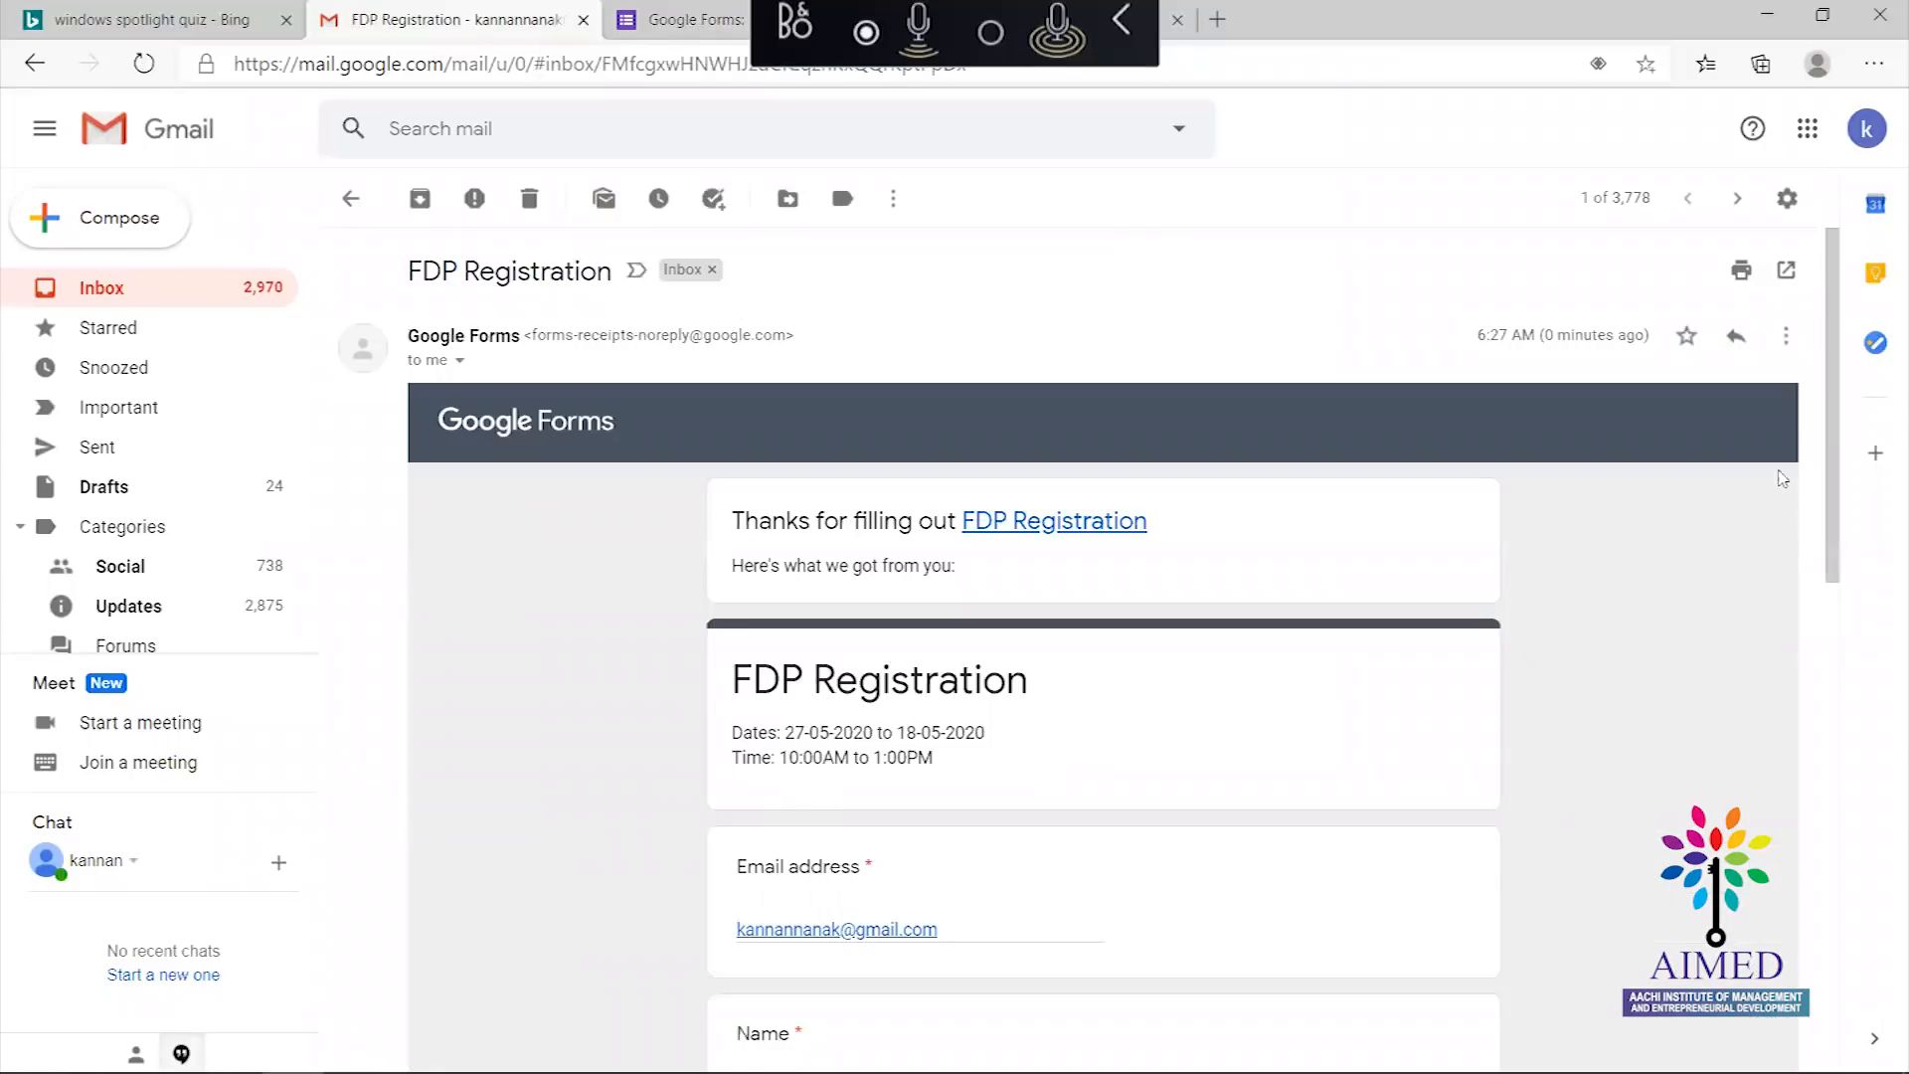
{"action": "scroll", "coordinate": [1840, 517], "scroll_direction": "down", "scroll_amount": 2}
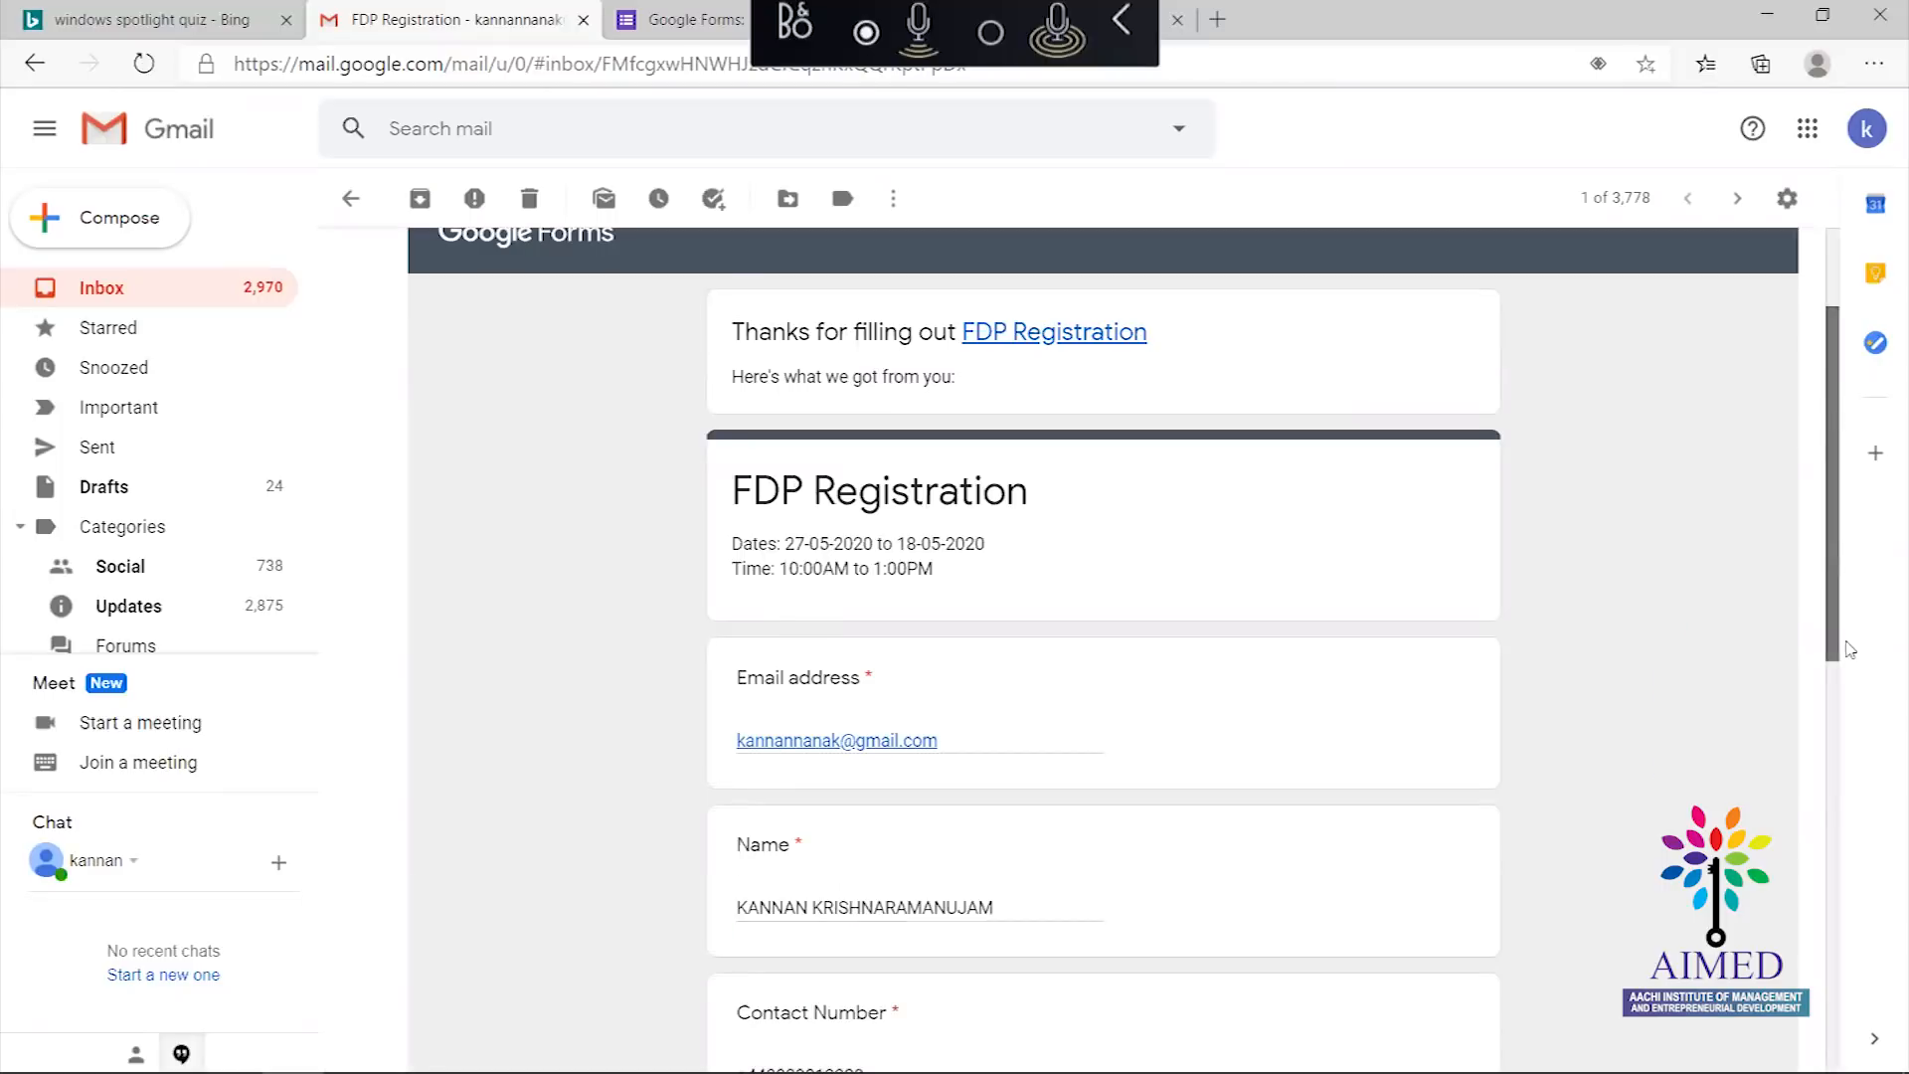
{"action": "scroll", "coordinate": [1847, 647], "scroll_direction": "down", "scroll_amount": 10}
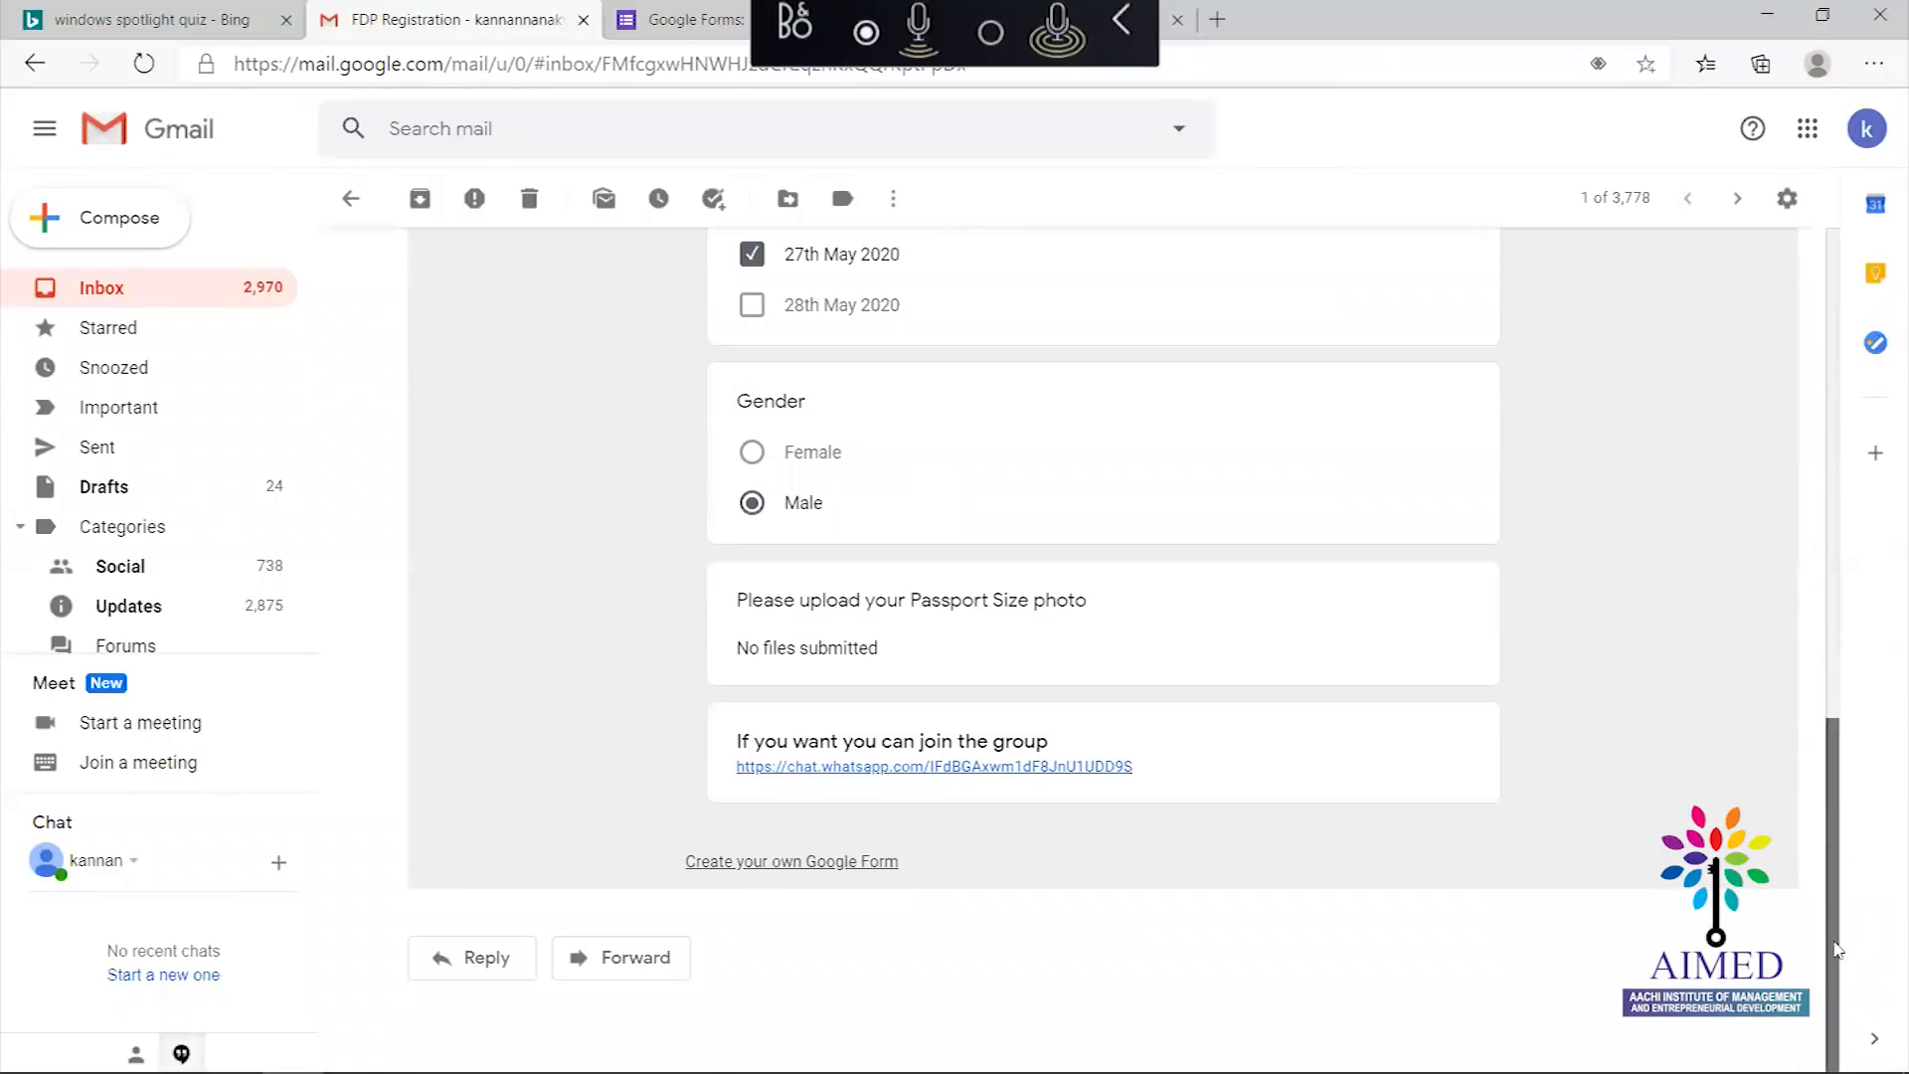
{"action": "left_click_drag", "start_coordinate": [1837, 950], "coordinate": [1760, 487]}
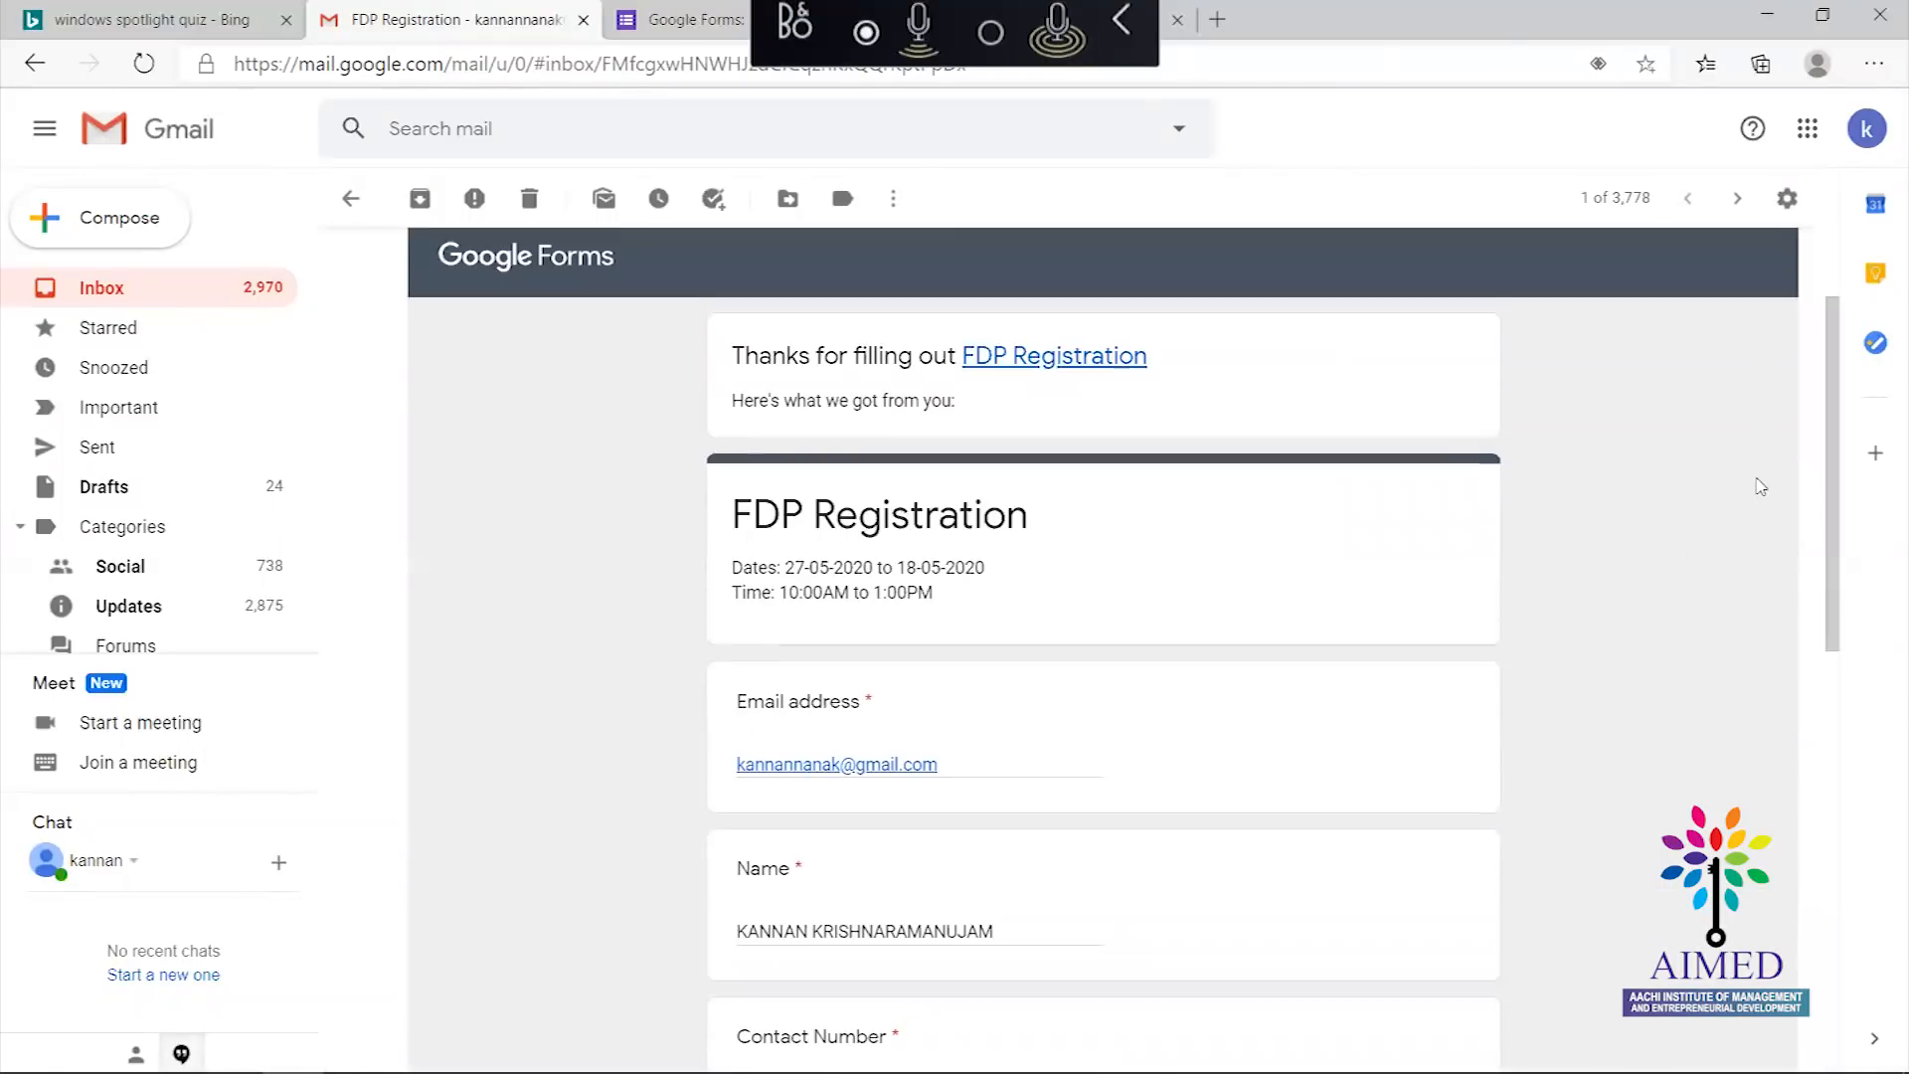
{"action": "left_click", "coordinate": [350, 198]}
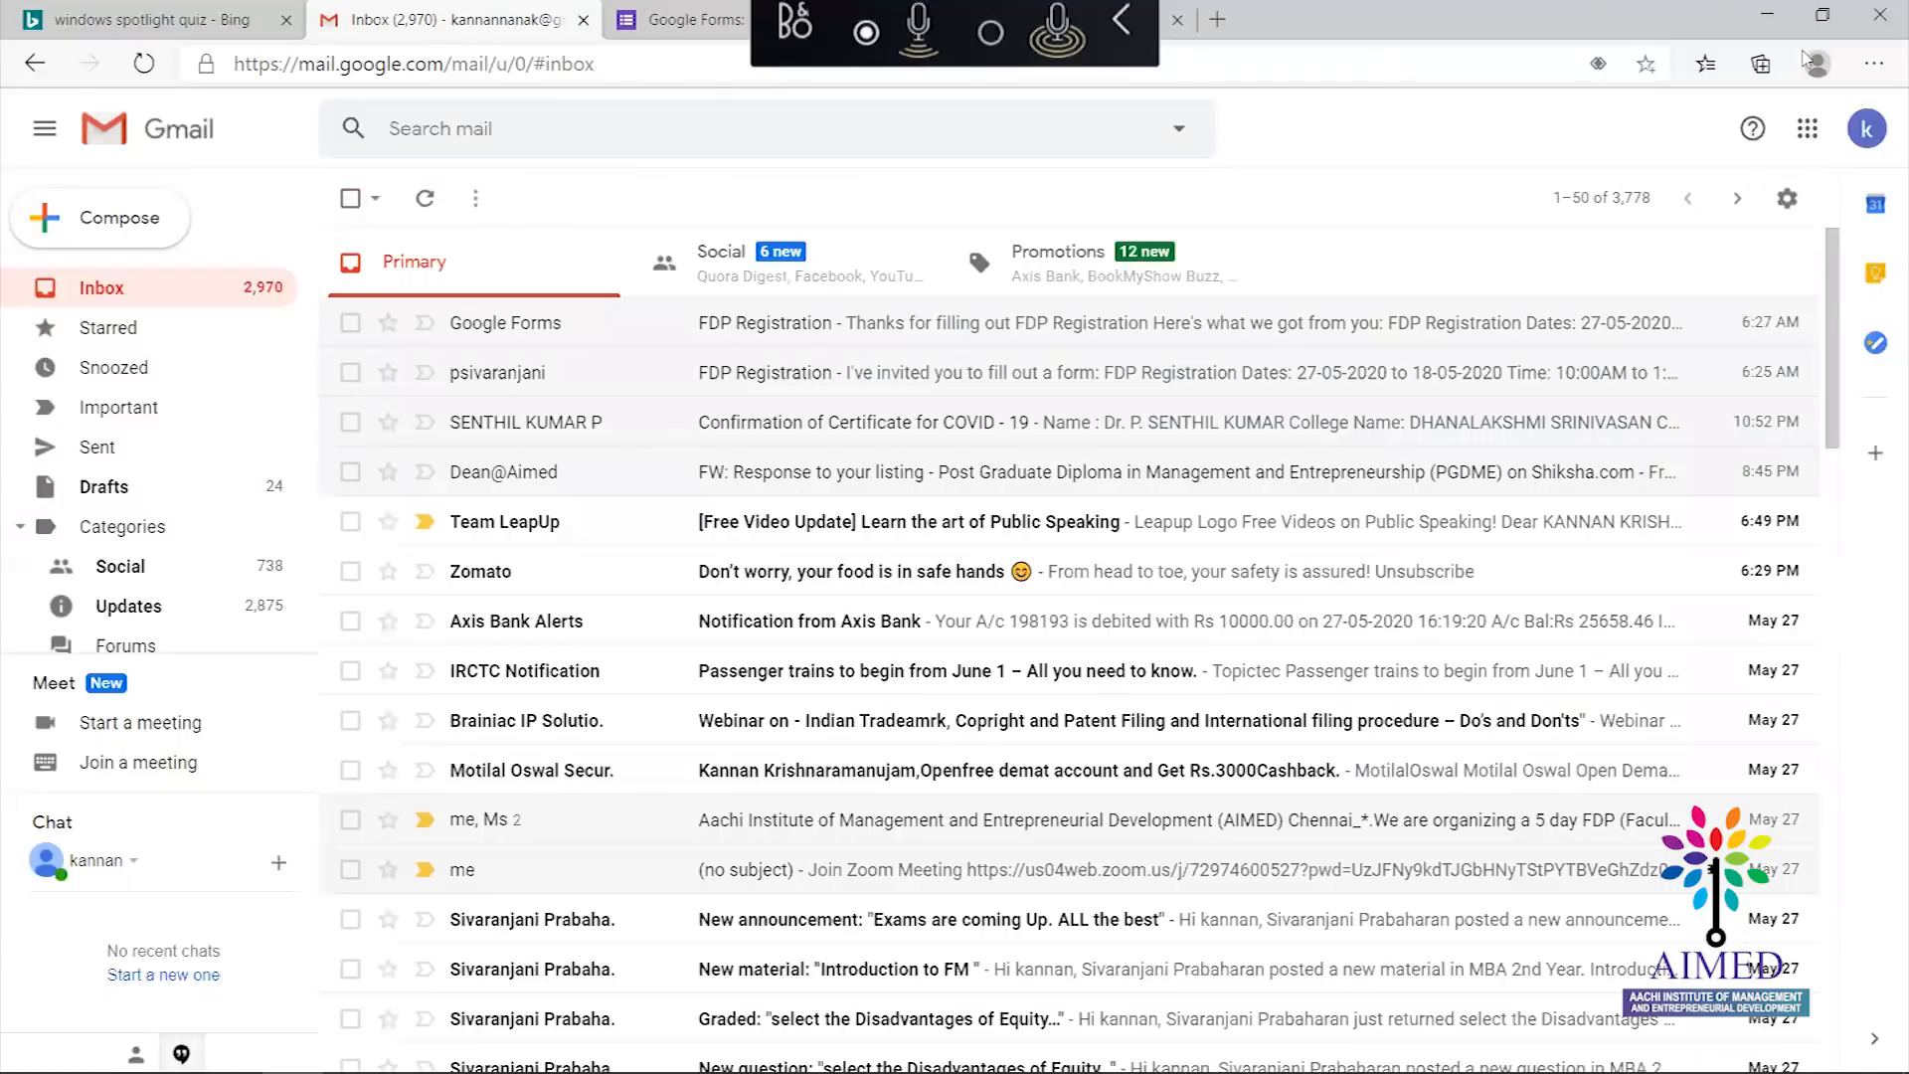
Minimize Edge and open the Responses tab showing 1 response and one emailed invitee still pending
{"action": "left_click", "coordinate": [1767, 14]}
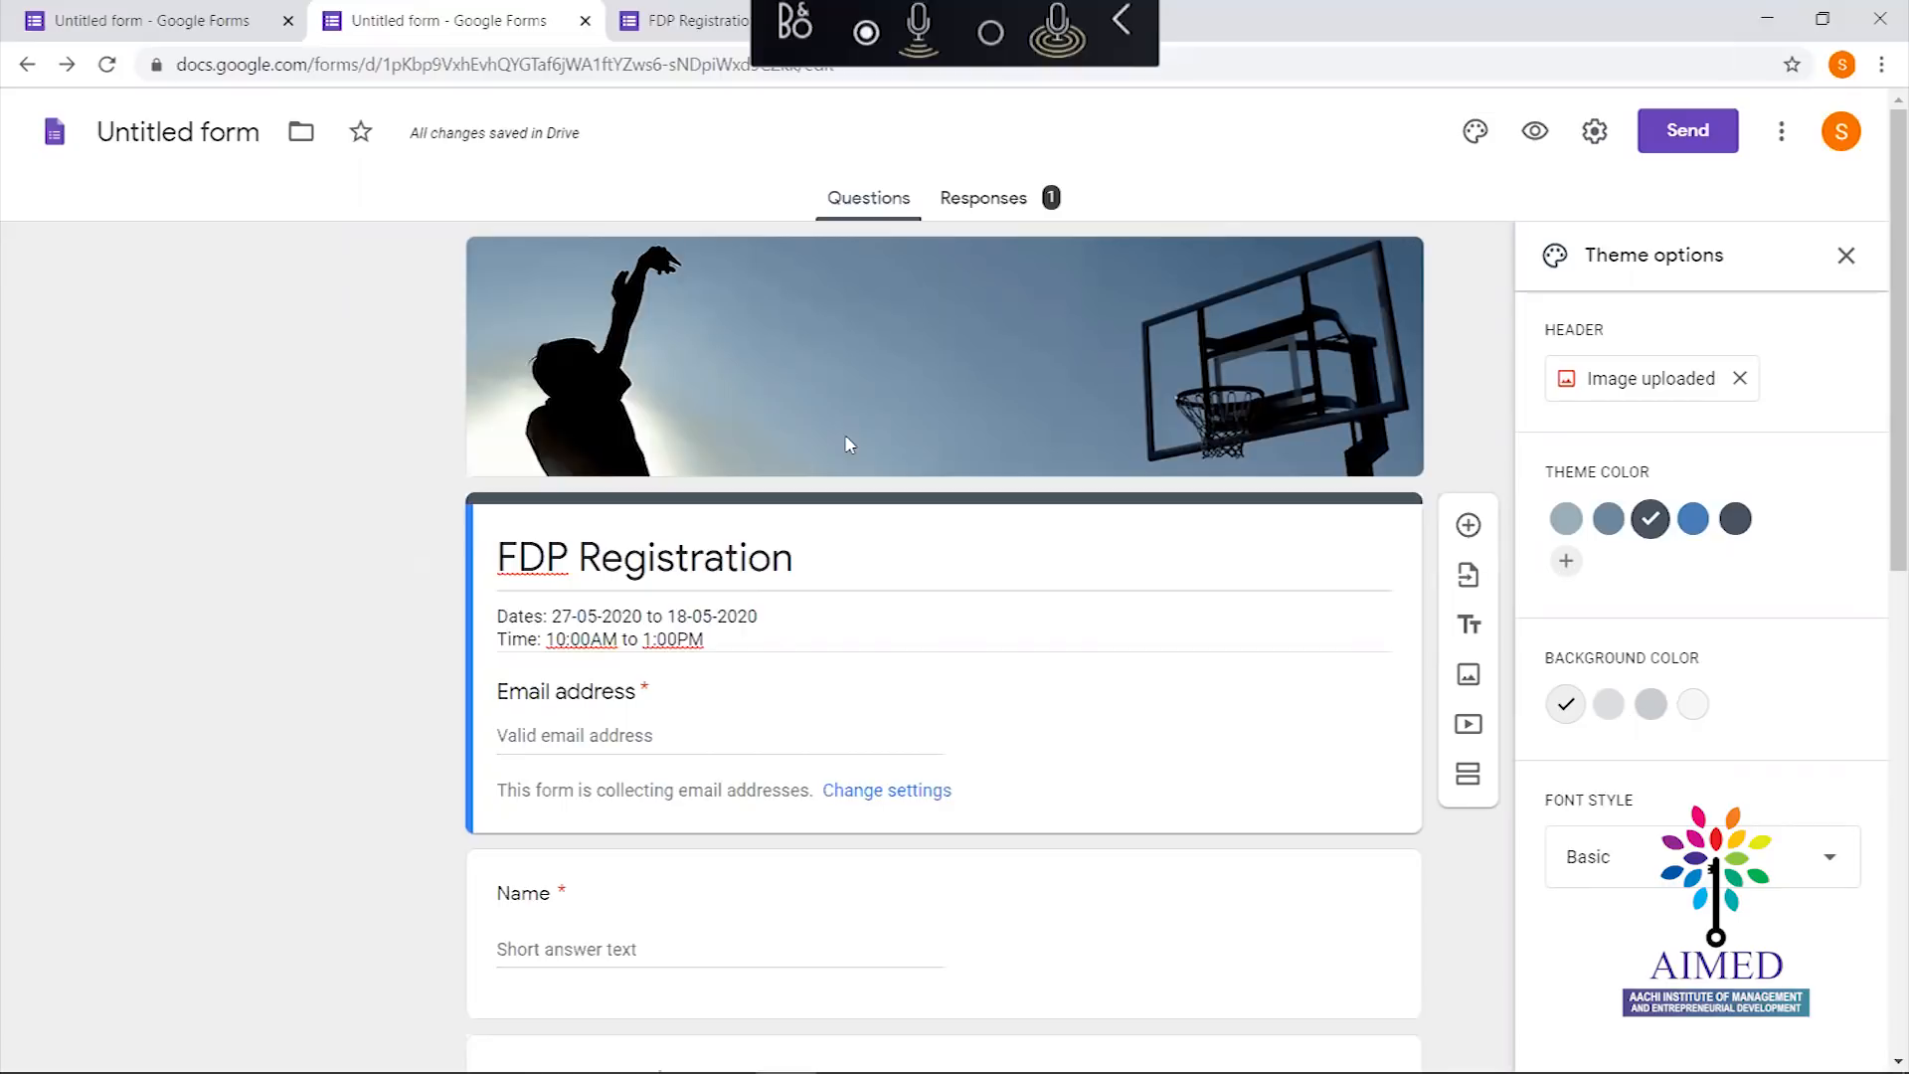
{"action": "left_click", "coordinate": [984, 197]}
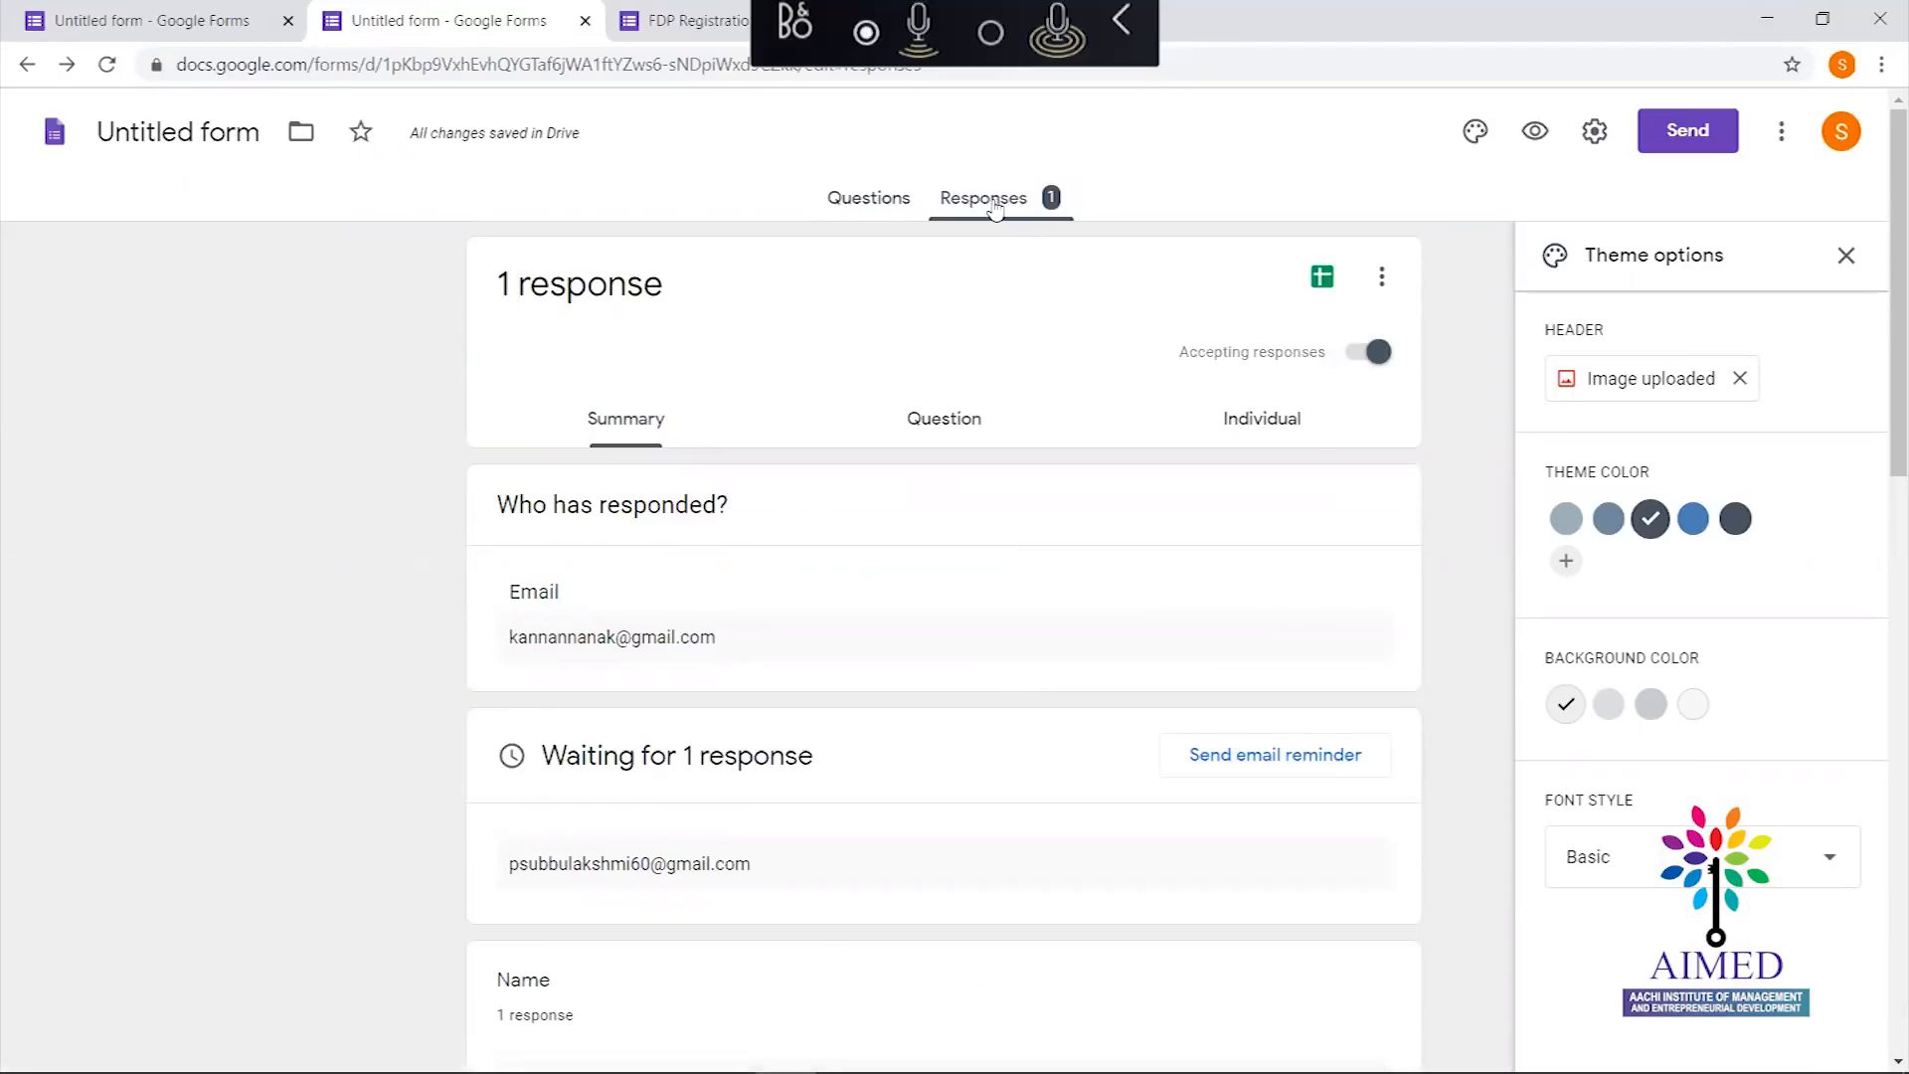
{"action": "left_click_drag", "start_coordinate": [842, 391], "coordinate": [823, 310]}
{"action": "mouse_move", "coordinate": [1882, 329]}
{"action": "left_mouse_down"}
{"action": "mouse_move", "coordinate": [1882, 509]}
{"action": "mouse_move", "coordinate": [1879, 315]}
{"action": "left_mouse_up"}
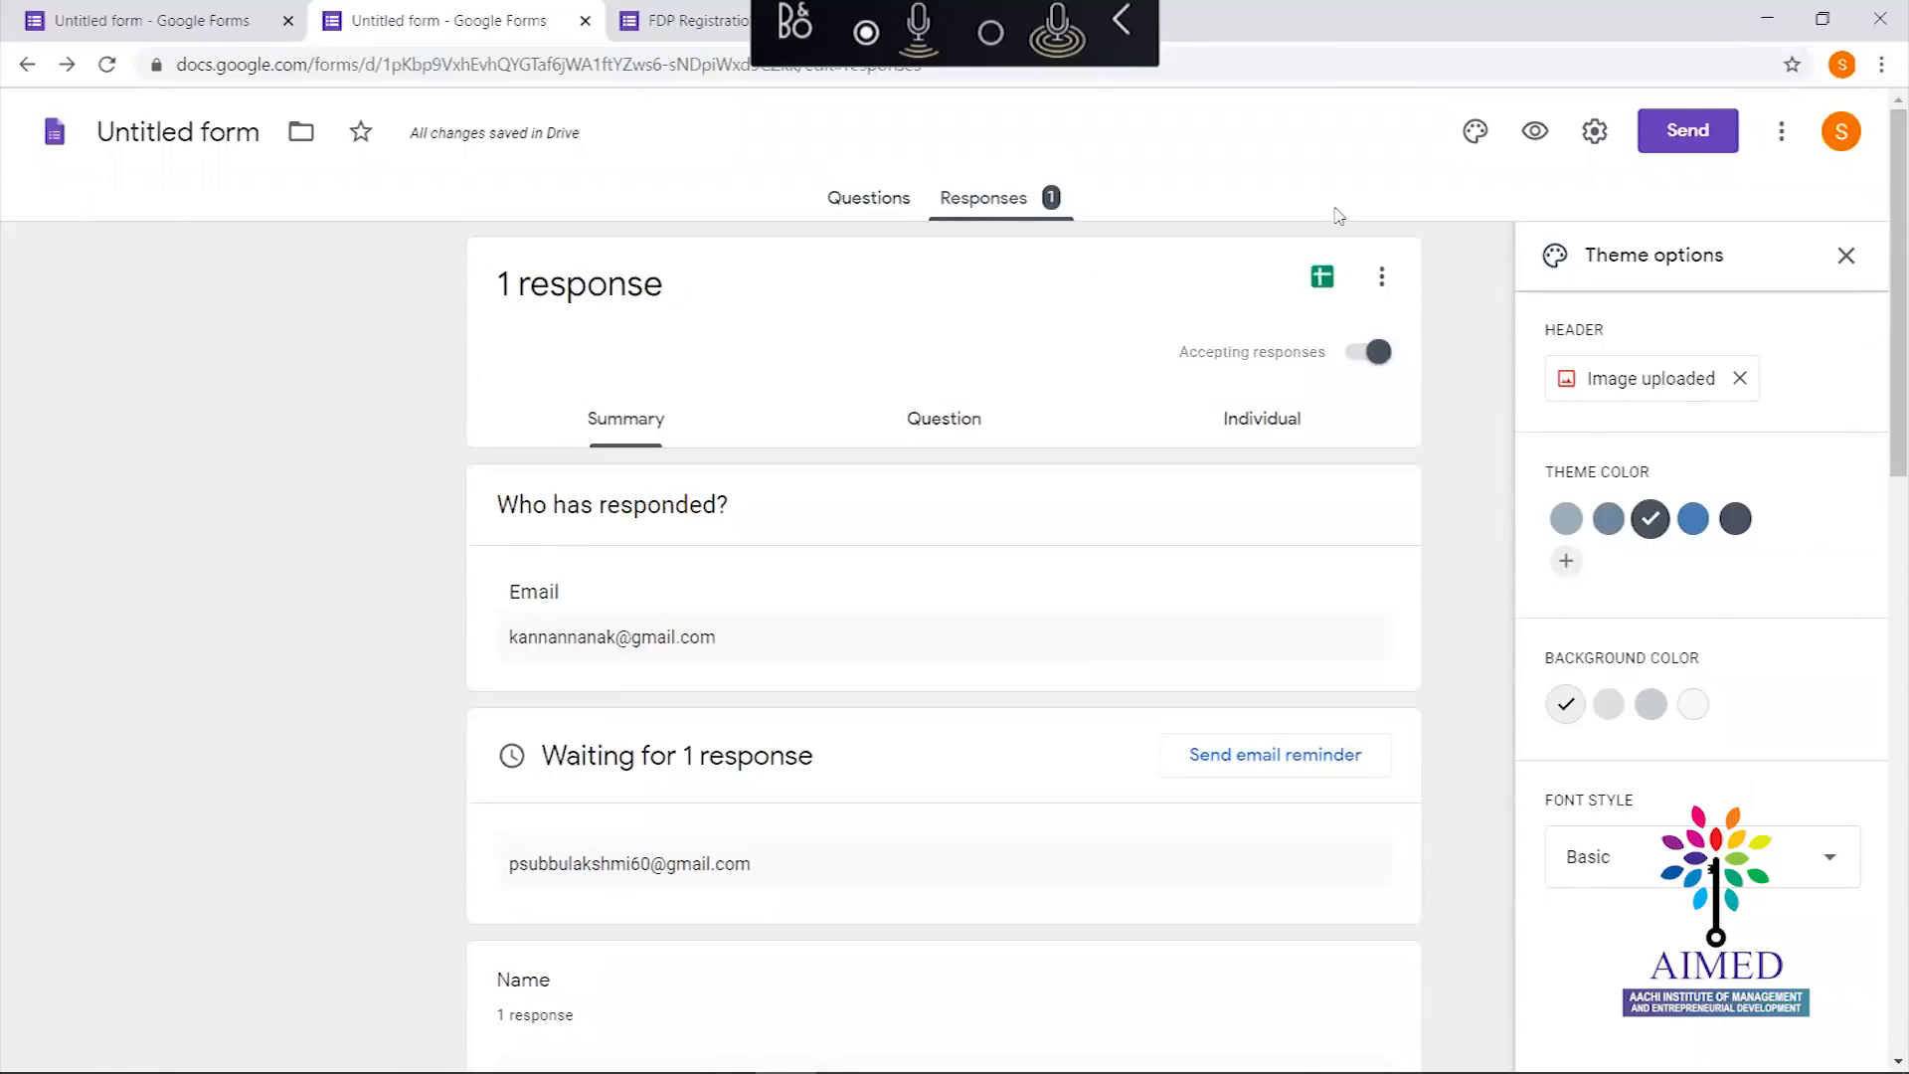
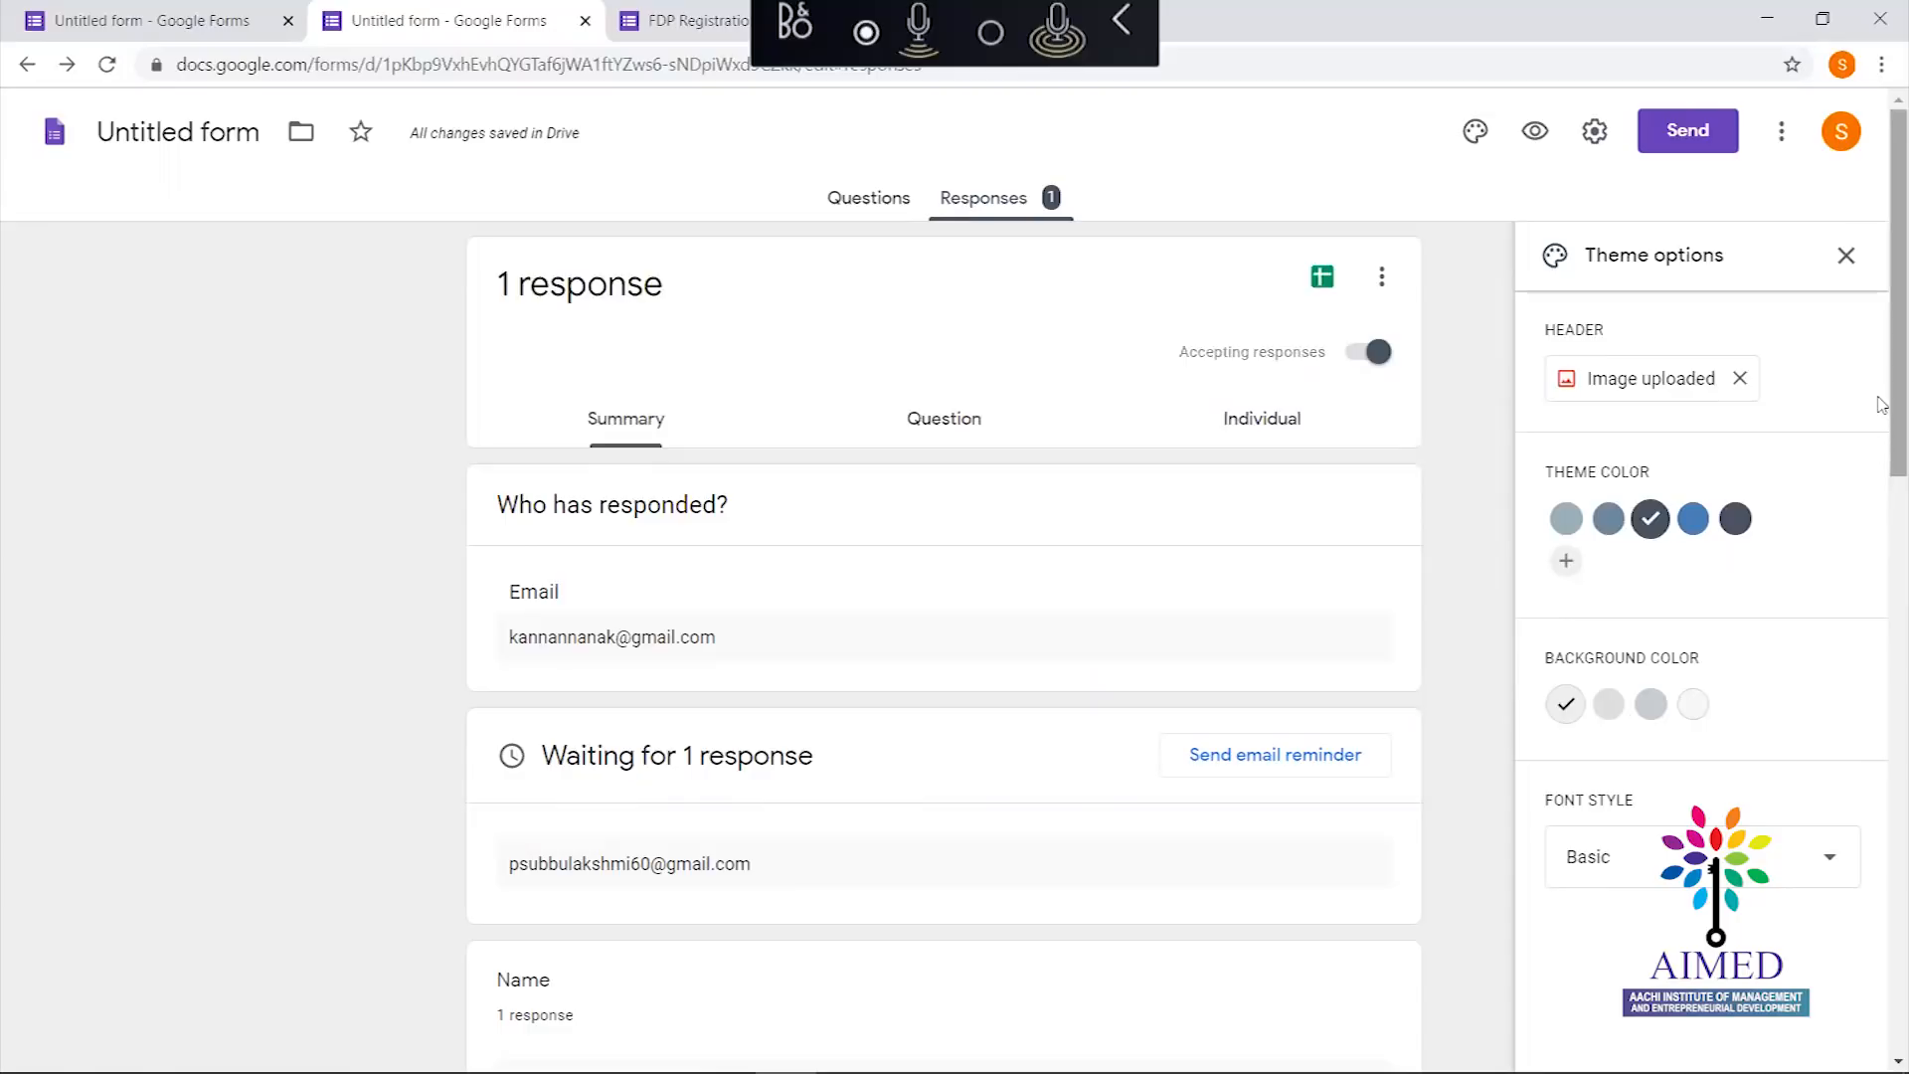
Scroll through the responses summary to review the received answers
{"action": "scroll", "coordinate": [1882, 540], "scroll_direction": "down", "scroll_amount": 3}
{"action": "left_click_drag", "start_coordinate": [1882, 540], "coordinate": [1882, 874]}
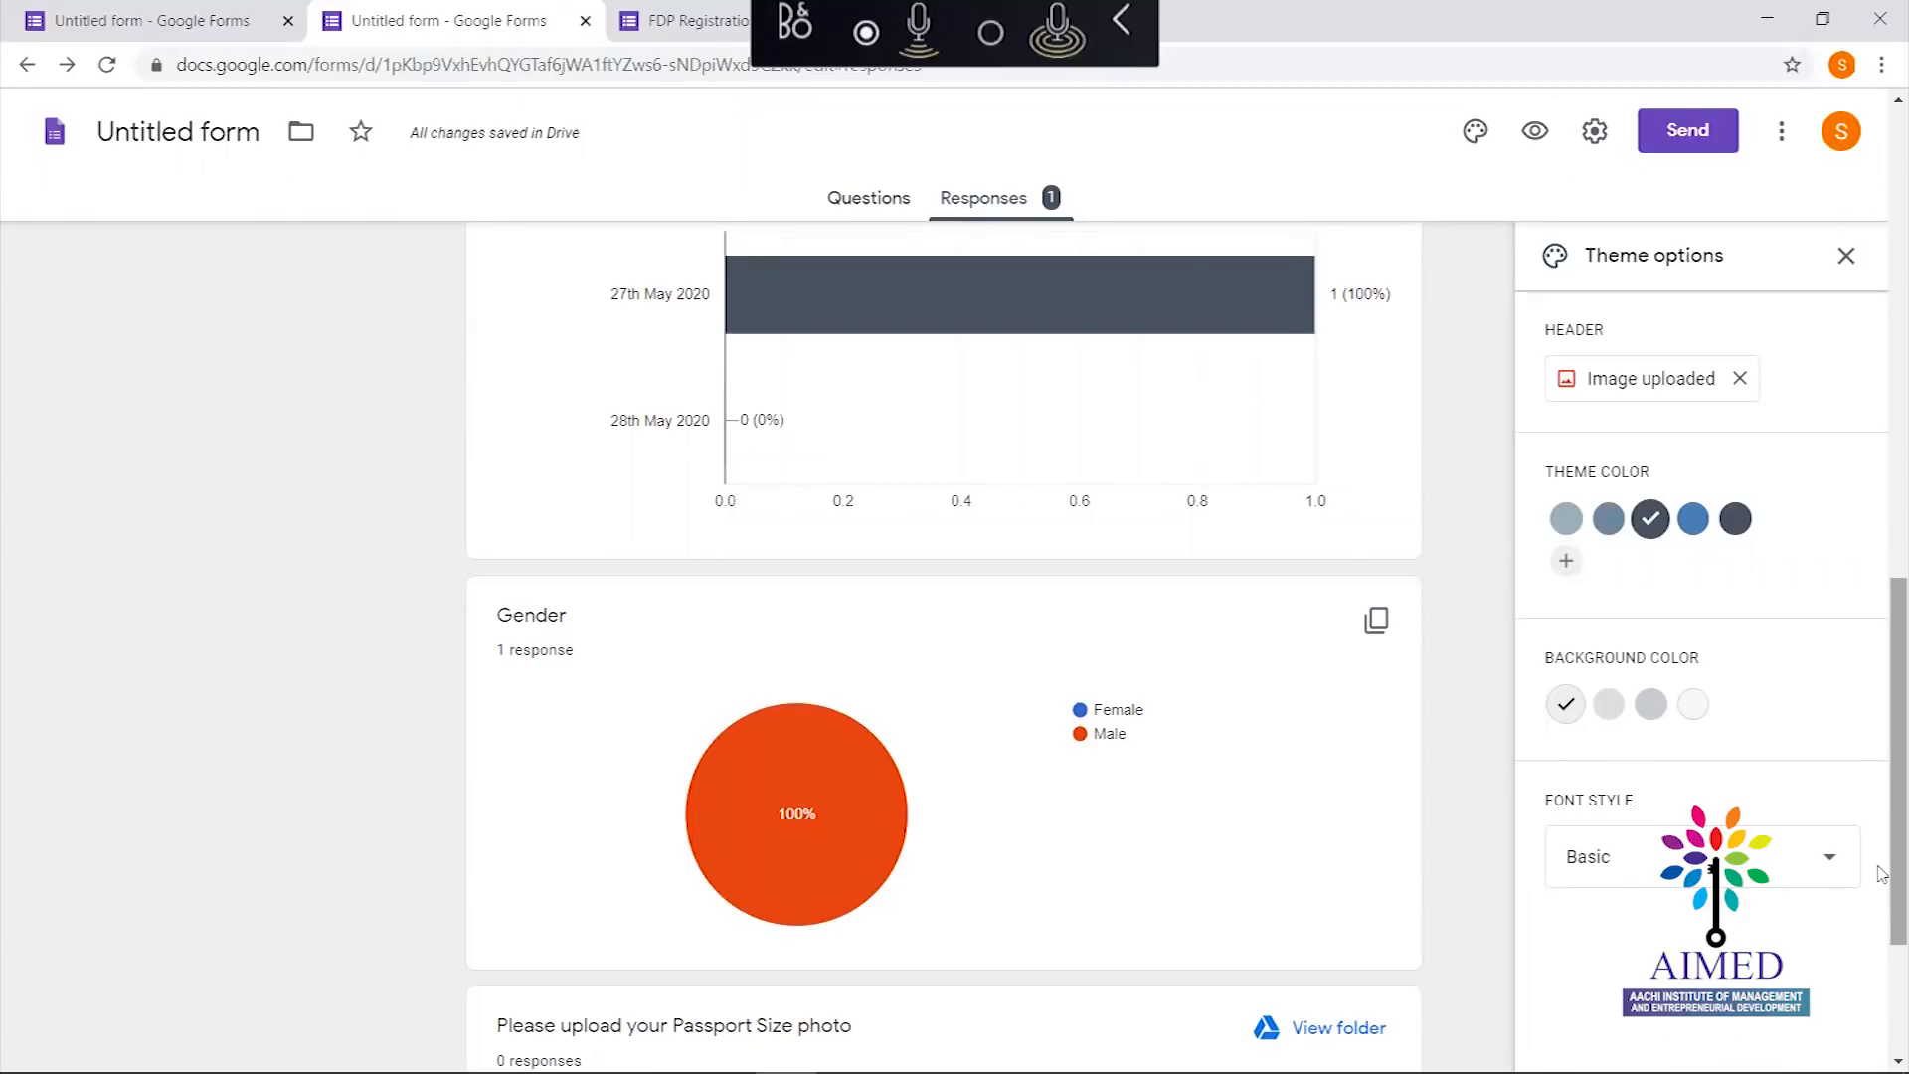
{"action": "left_click_drag", "start_coordinate": [1882, 874], "coordinate": [1882, 876]}
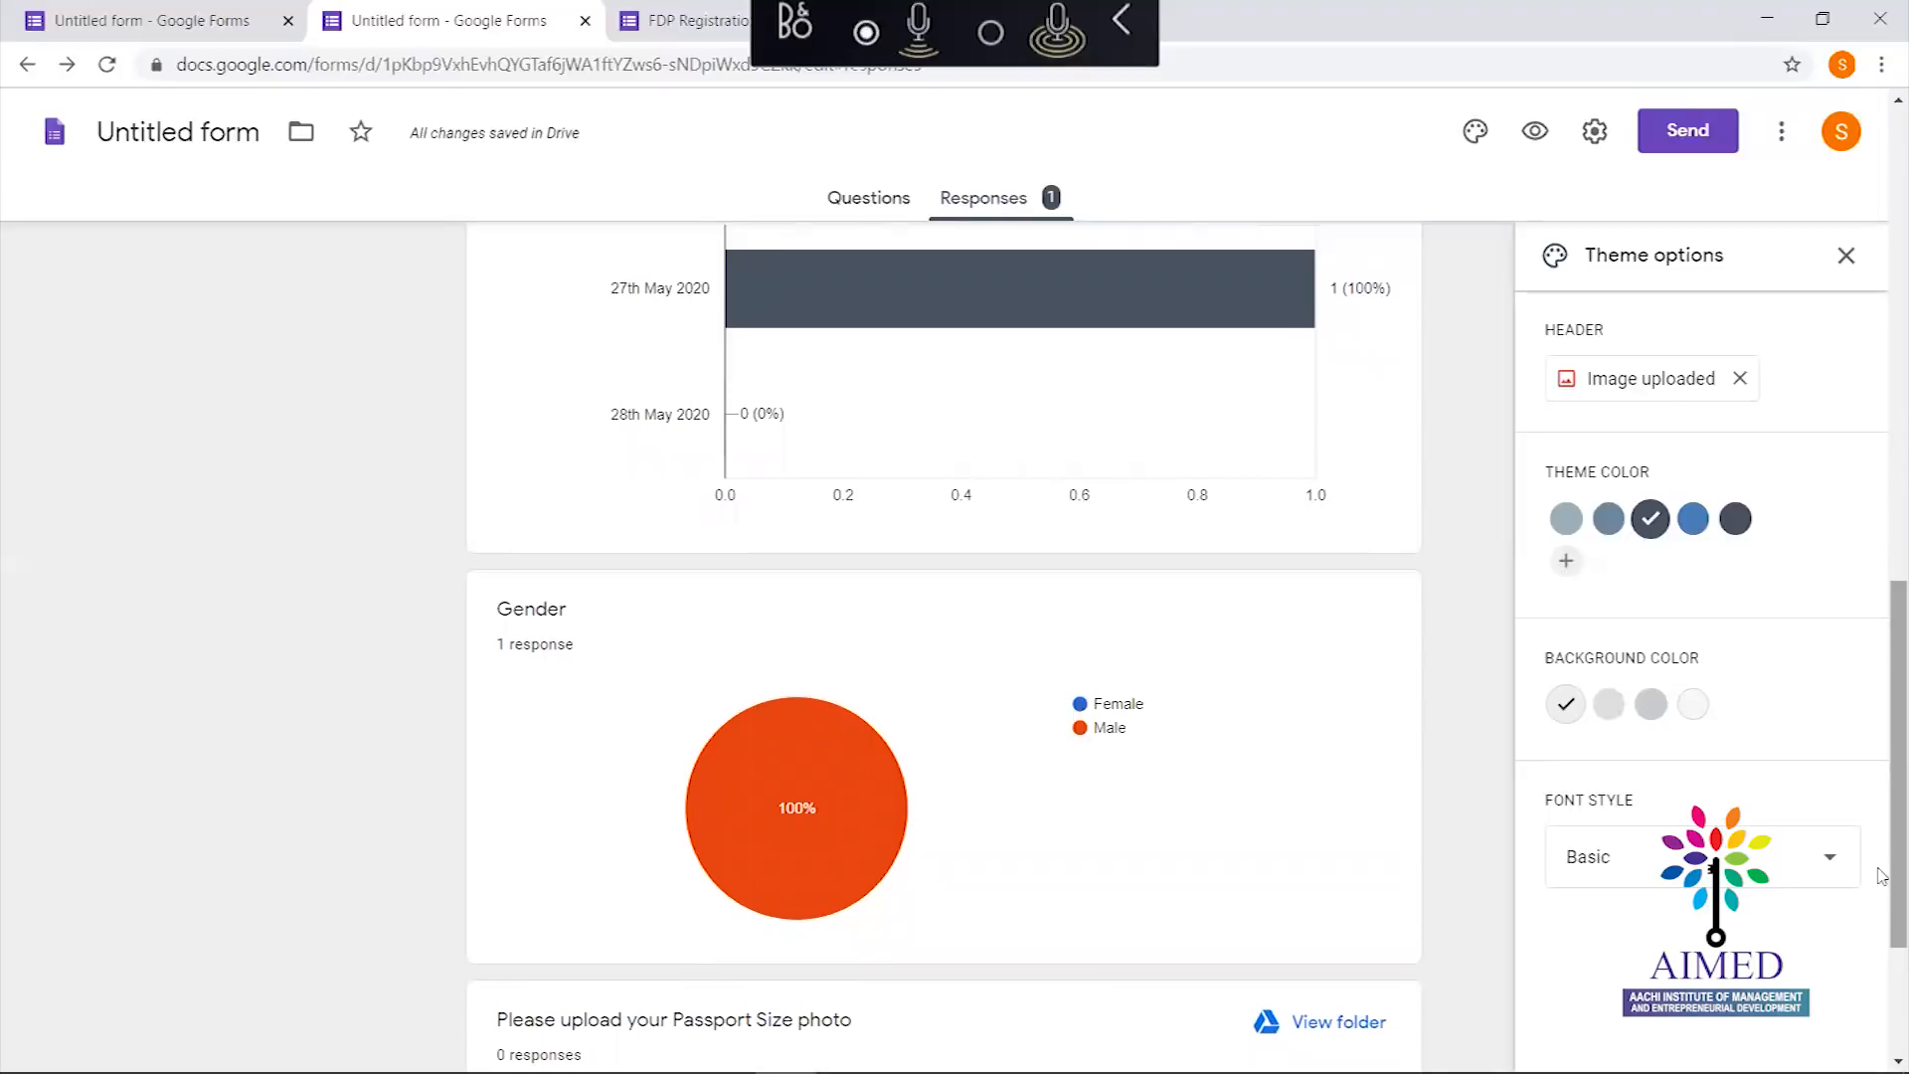
{"action": "left_click_drag", "start_coordinate": [1882, 774], "coordinate": [1879, 613]}
{"action": "scroll", "coordinate": [1877, 607], "scroll_direction": "up", "scroll_amount": 7}
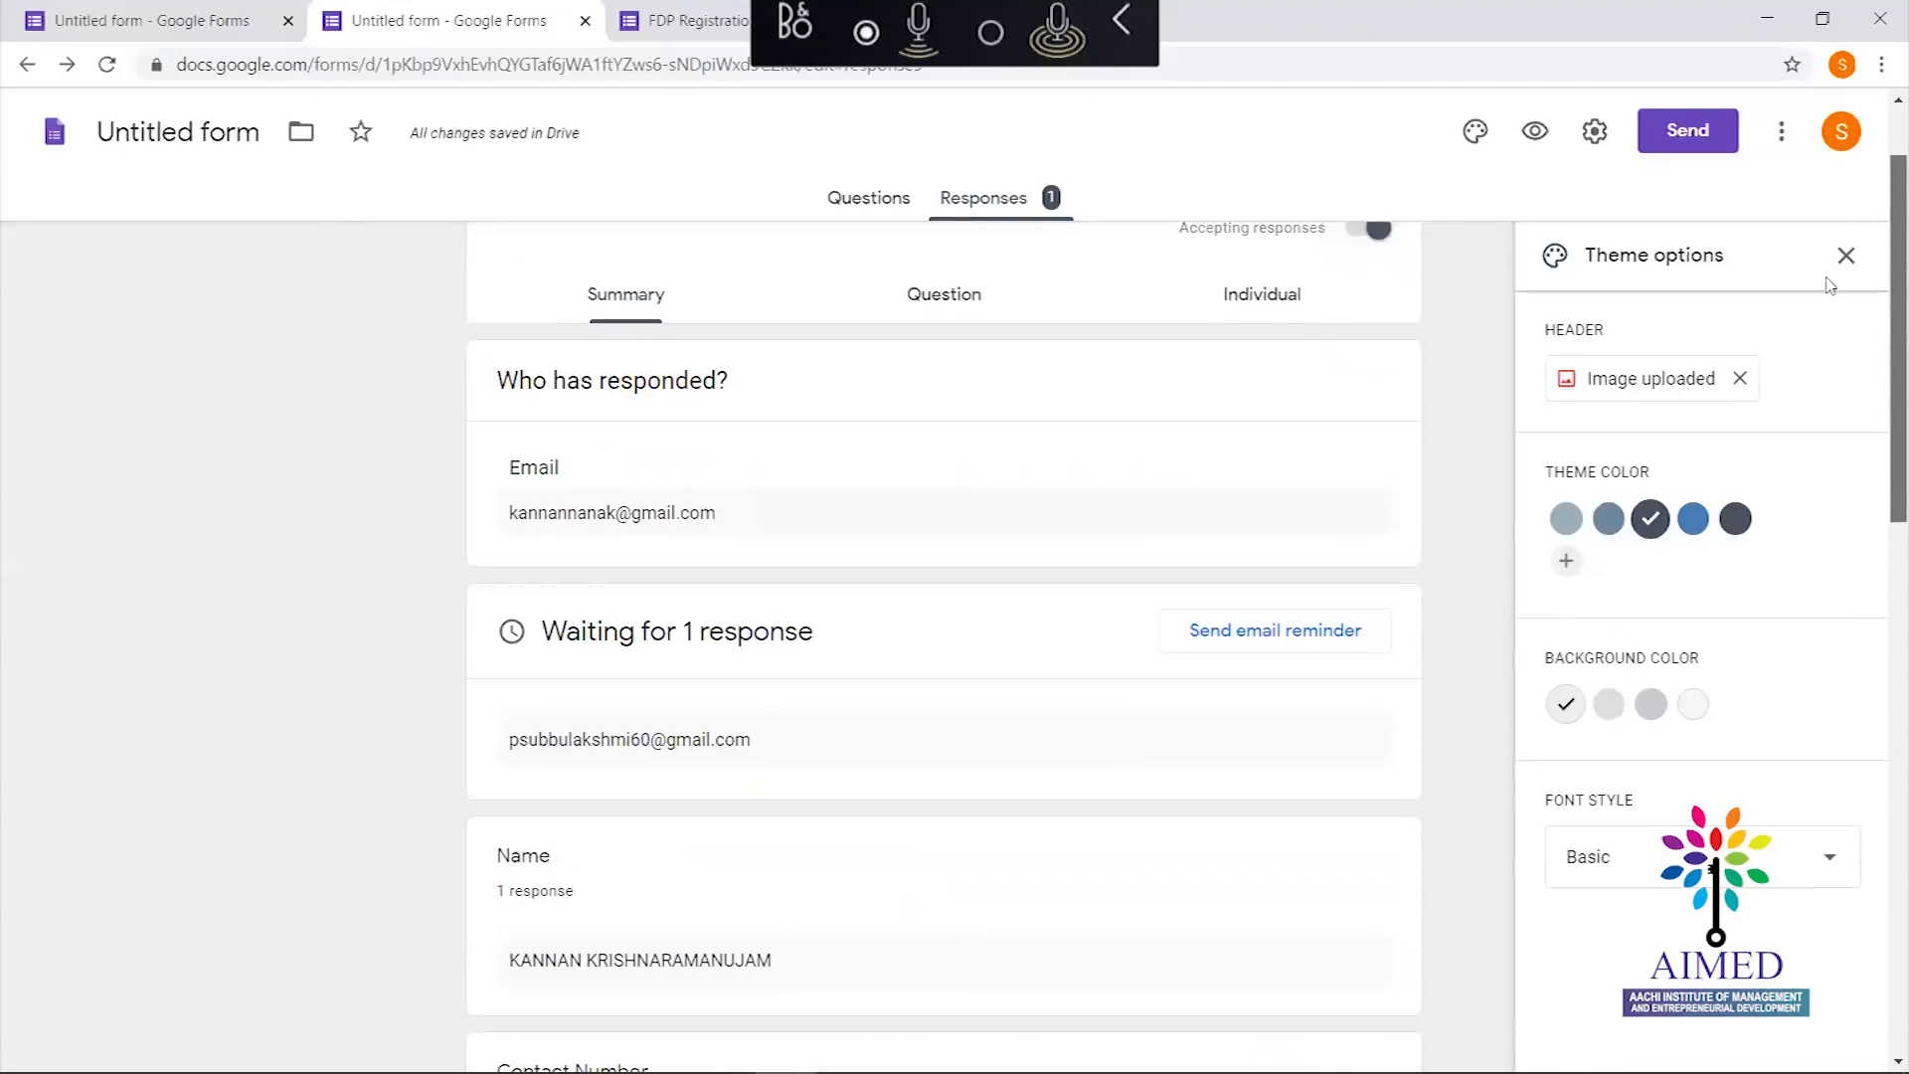
{"action": "scroll", "coordinate": [1832, 276], "scroll_direction": "up", "scroll_amount": 2}
{"action": "scroll", "coordinate": [1869, 596], "scroll_direction": "down", "scroll_amount": 20}
{"action": "scroll", "coordinate": [1882, 979], "scroll_direction": "up", "scroll_amount": 20}
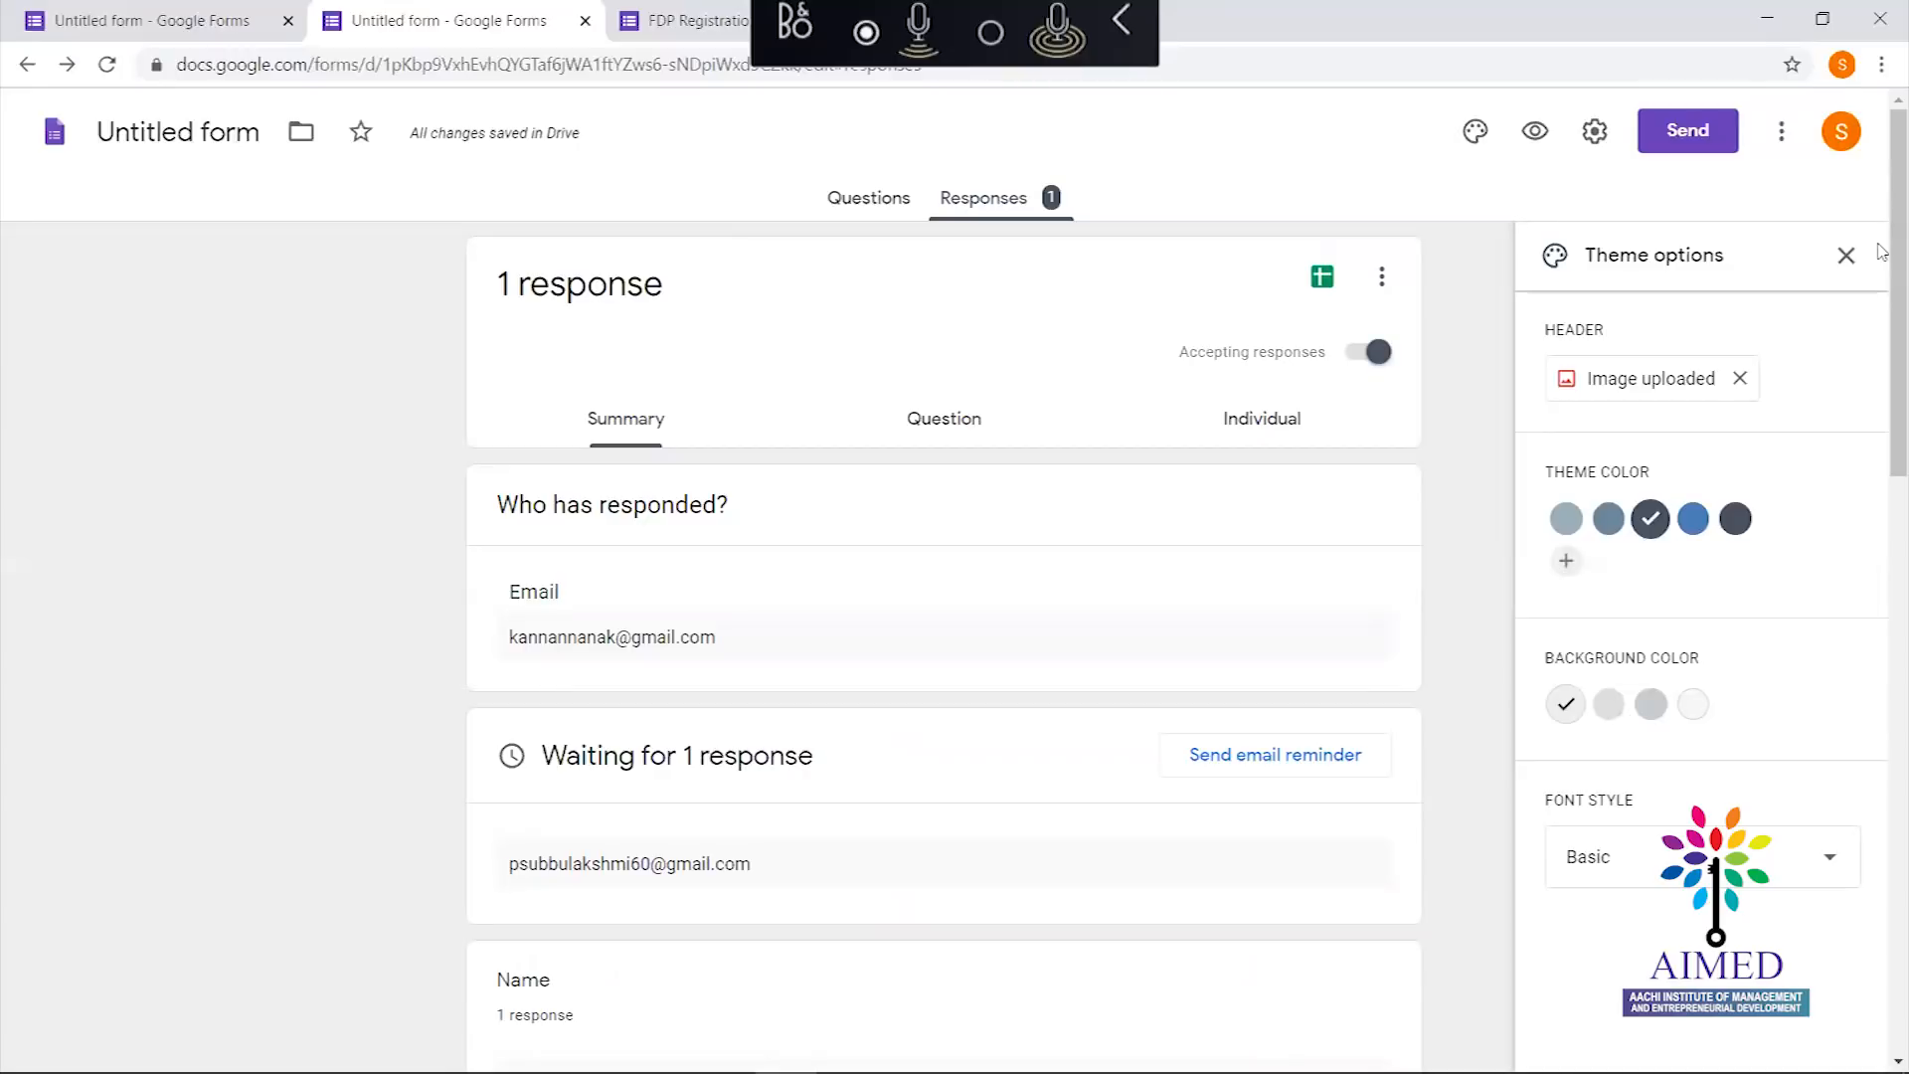
{"action": "left_click_drag", "start_coordinate": [1882, 253], "coordinate": [1882, 855]}
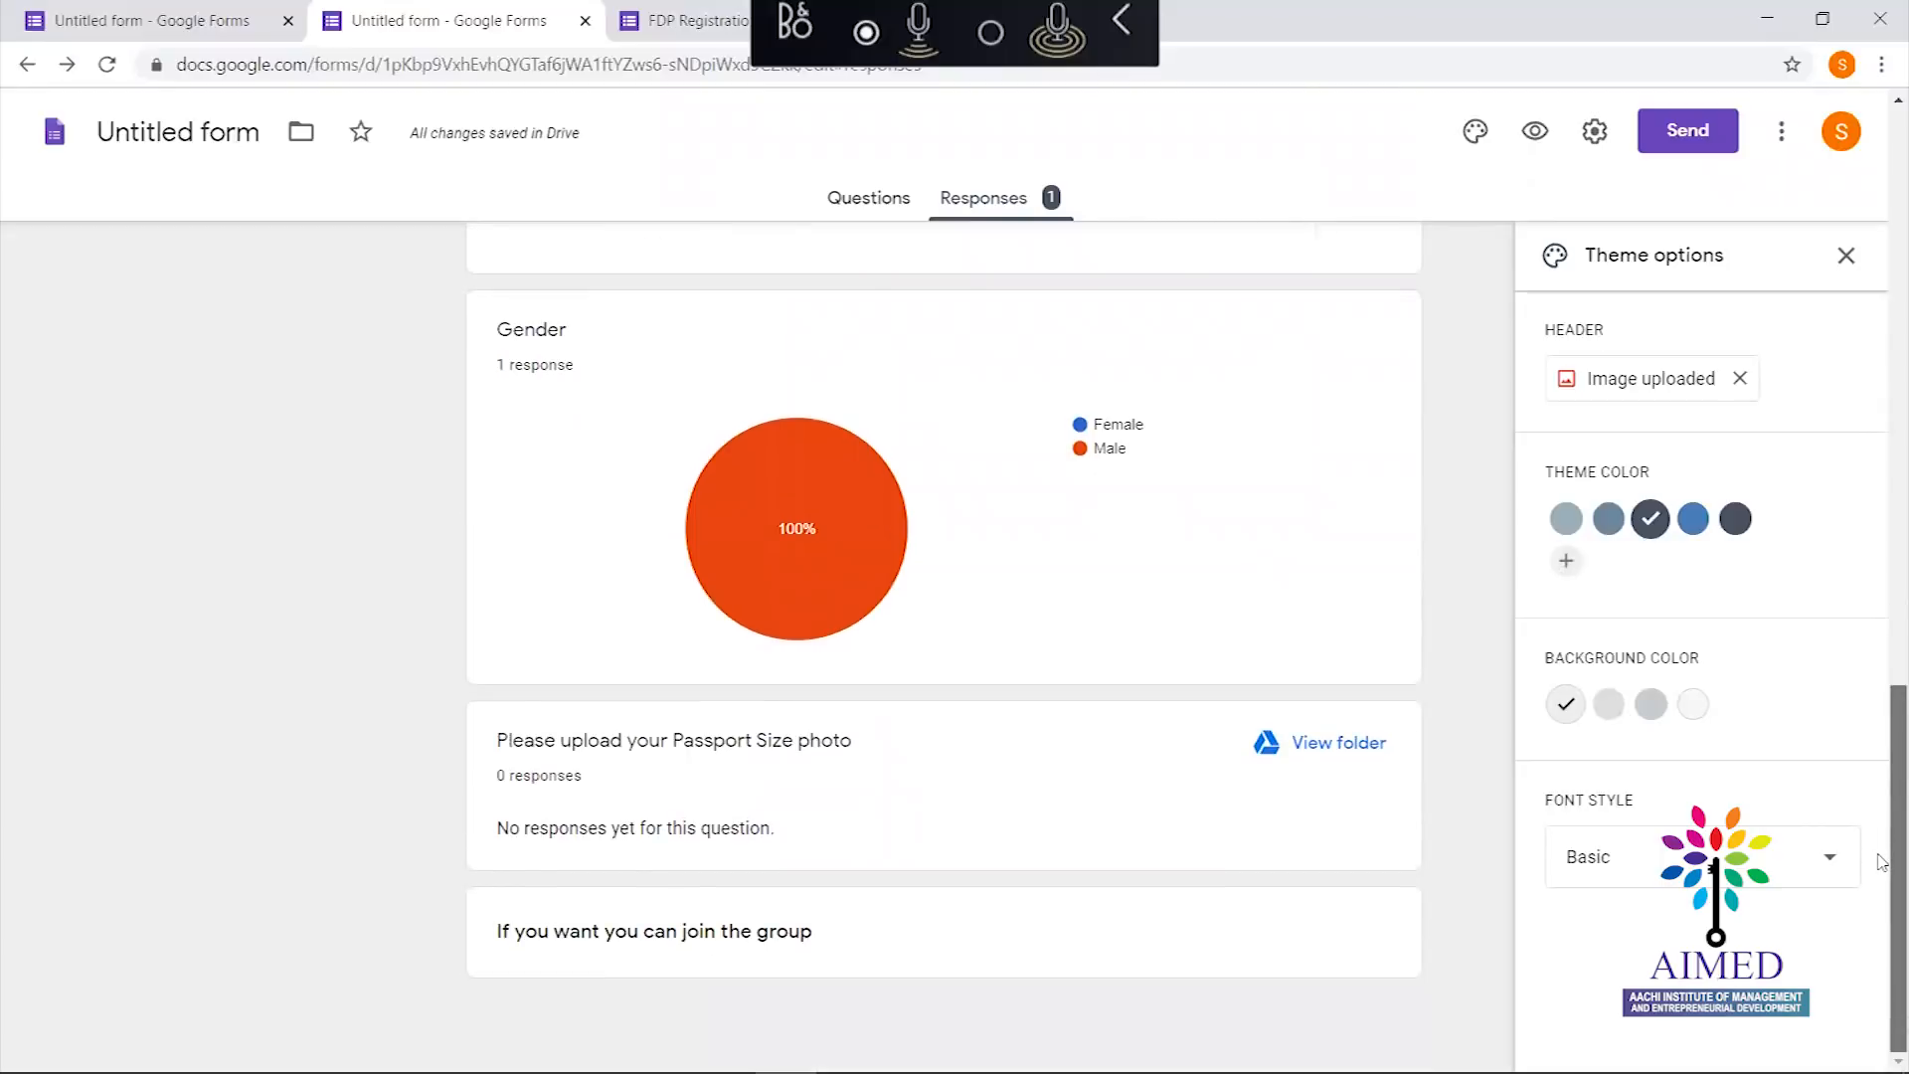
{"action": "left_click_drag", "start_coordinate": [1882, 676], "coordinate": [1862, 8]}
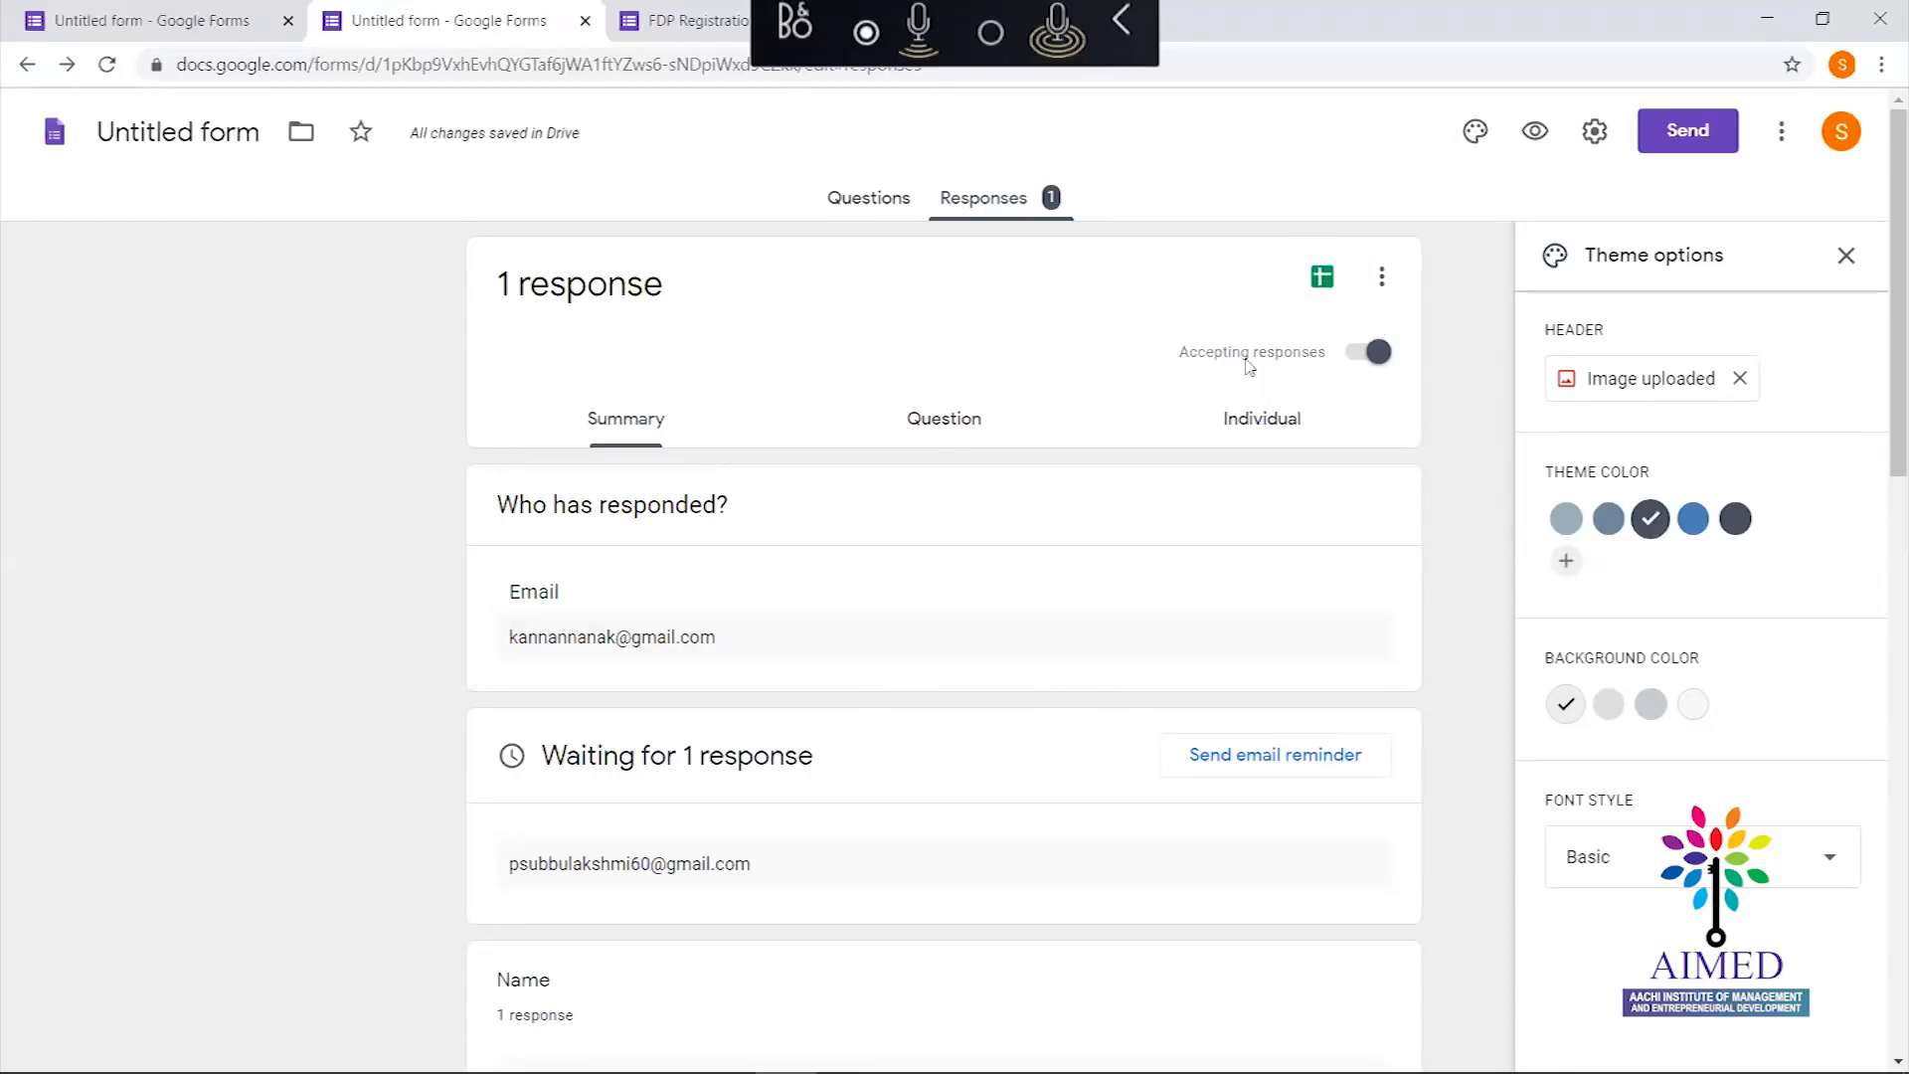
Link the form's responses to a new spreadsheet named 'FDP Response'
{"action": "left_click", "coordinate": [1382, 279]}
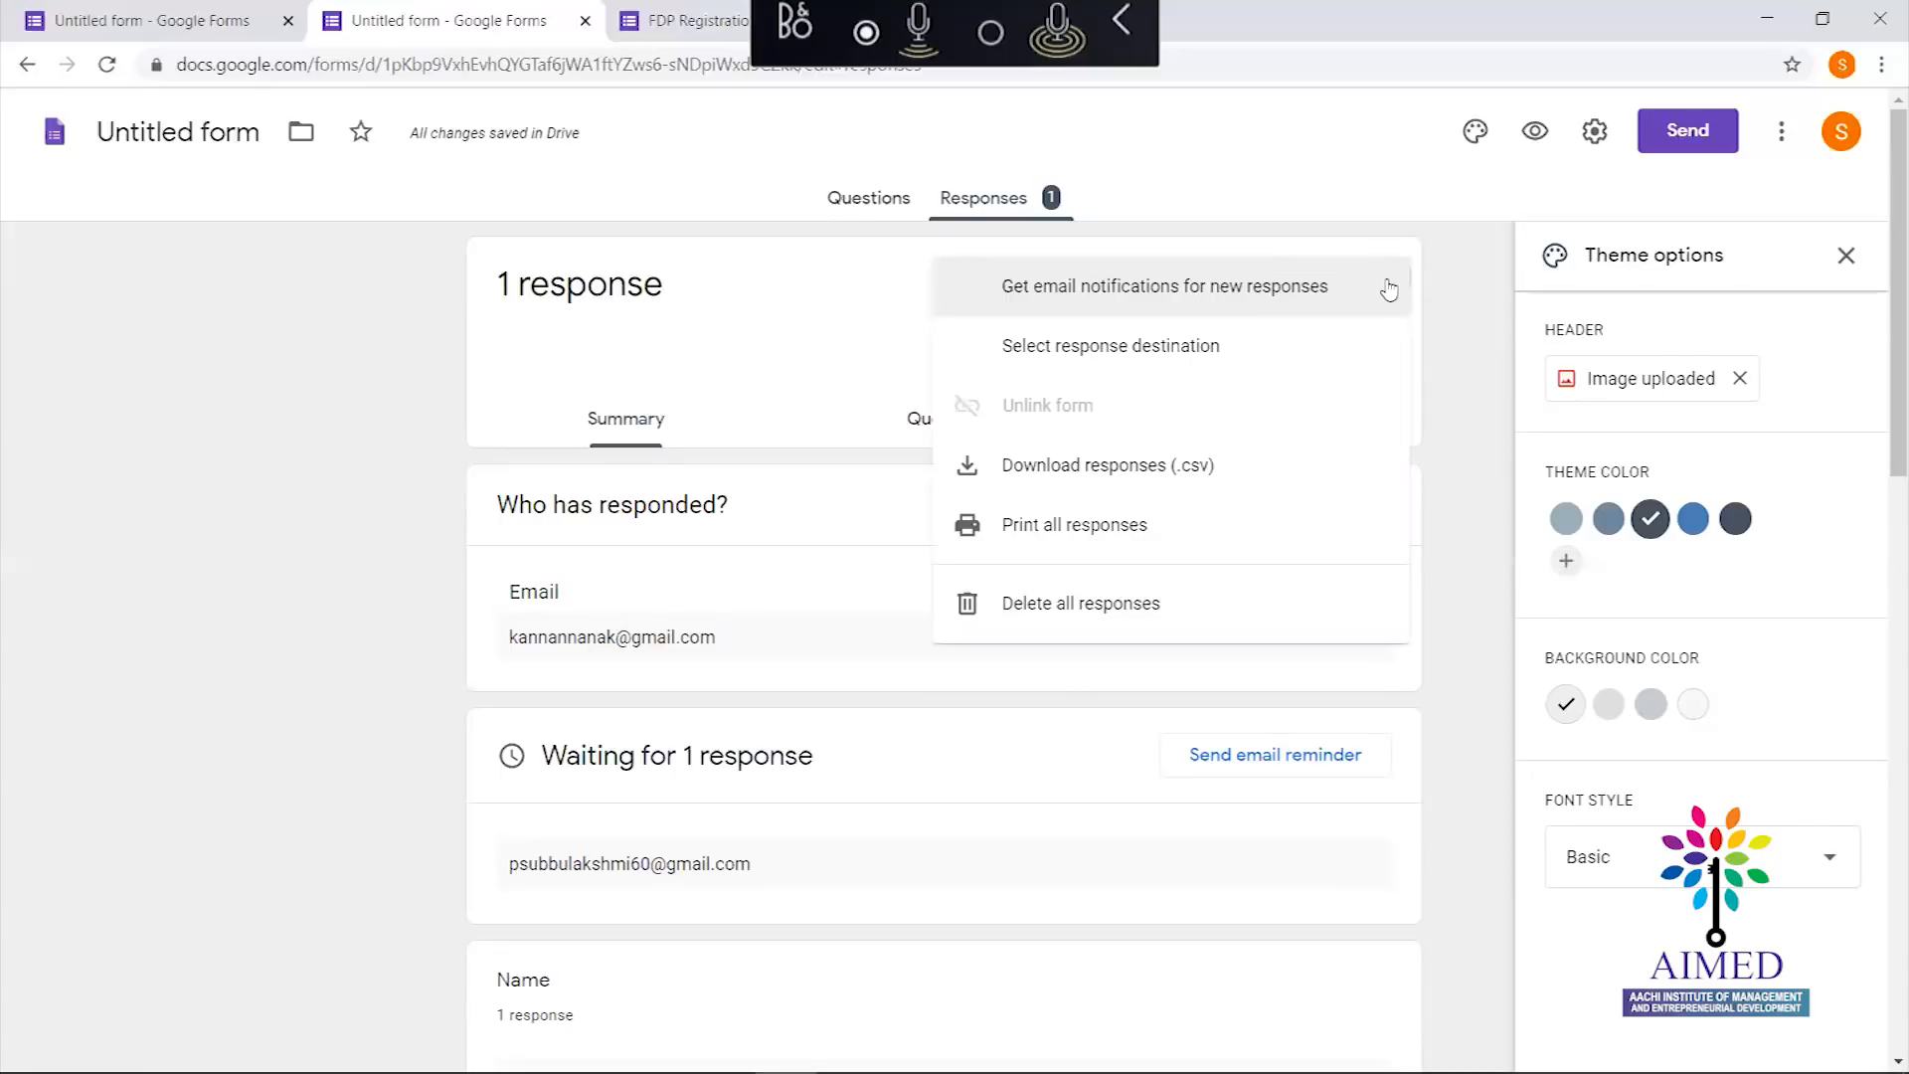
{"action": "left_click", "coordinate": [1223, 348]}
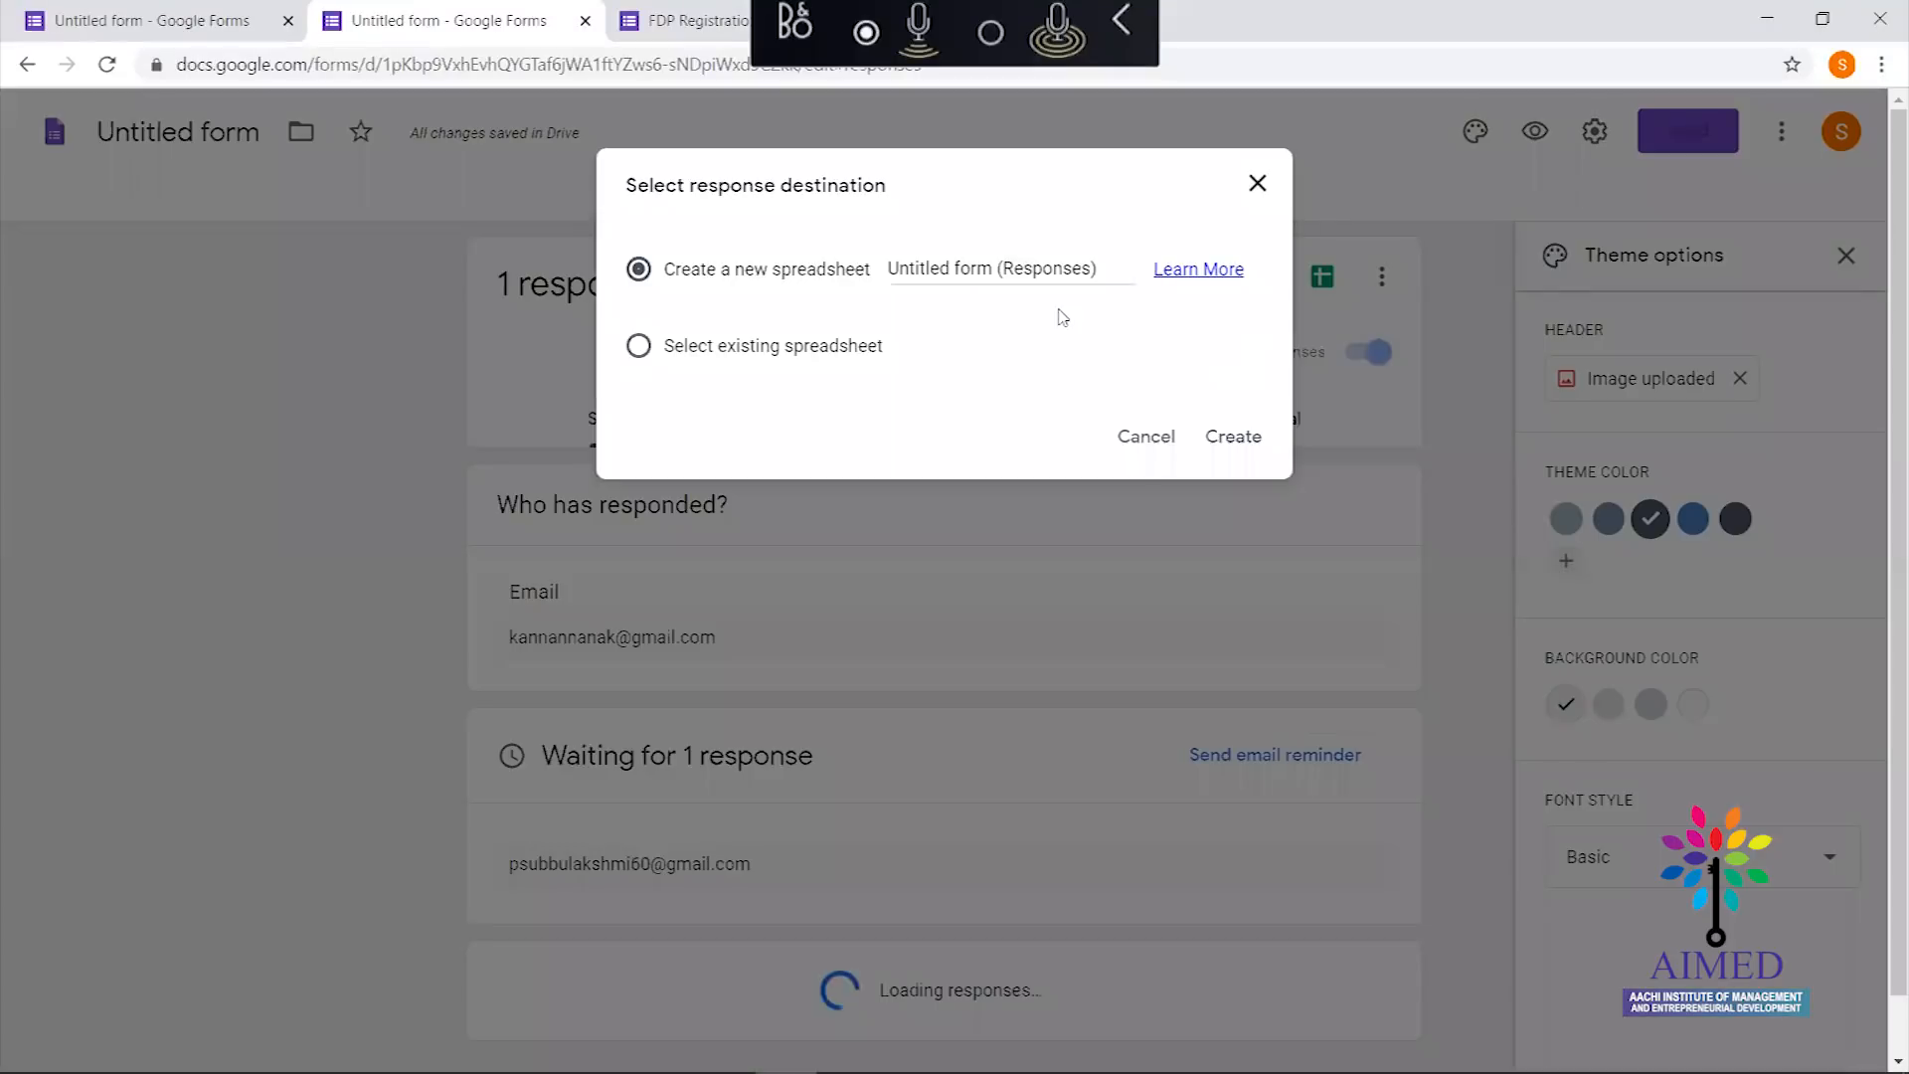
{"action": "left_click", "coordinate": [922, 264]}
{"action": "key", "text": "ctrl+a"}
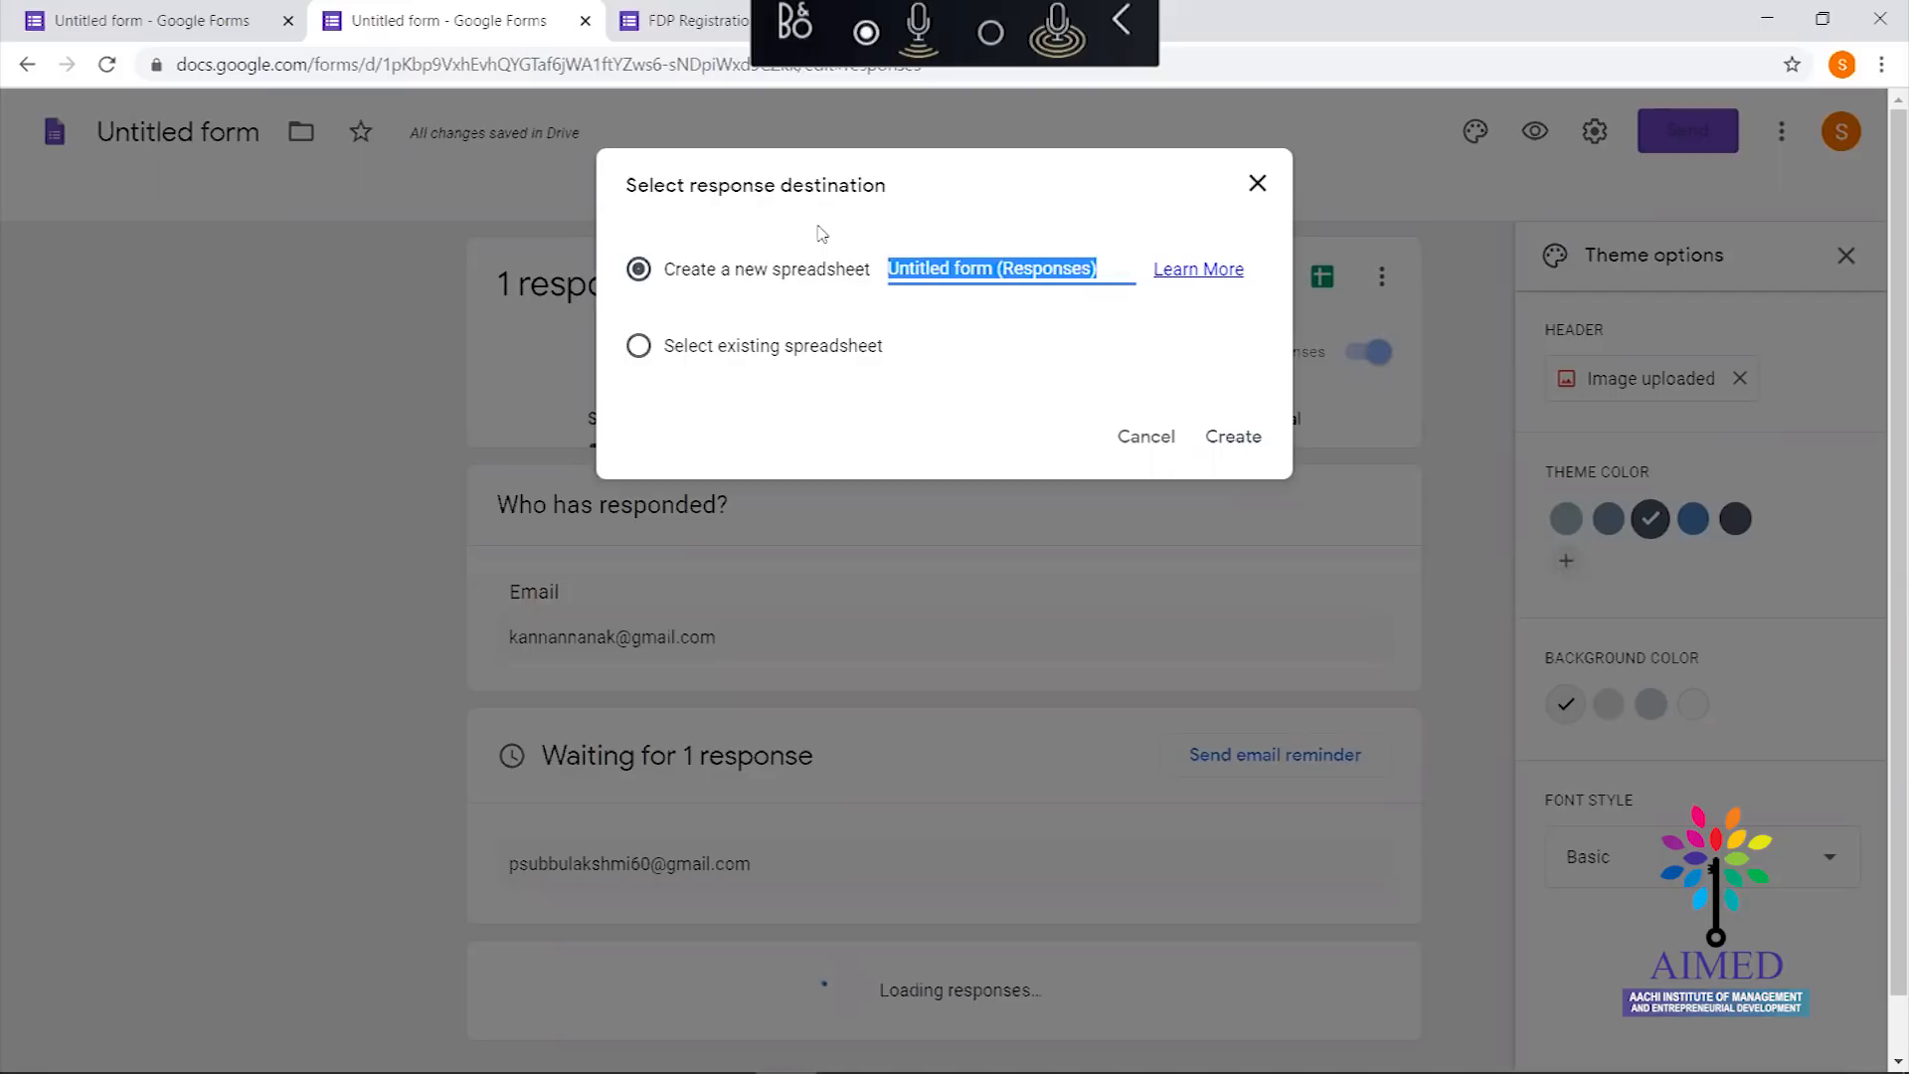
{"action": "type", "text": "FDP"}
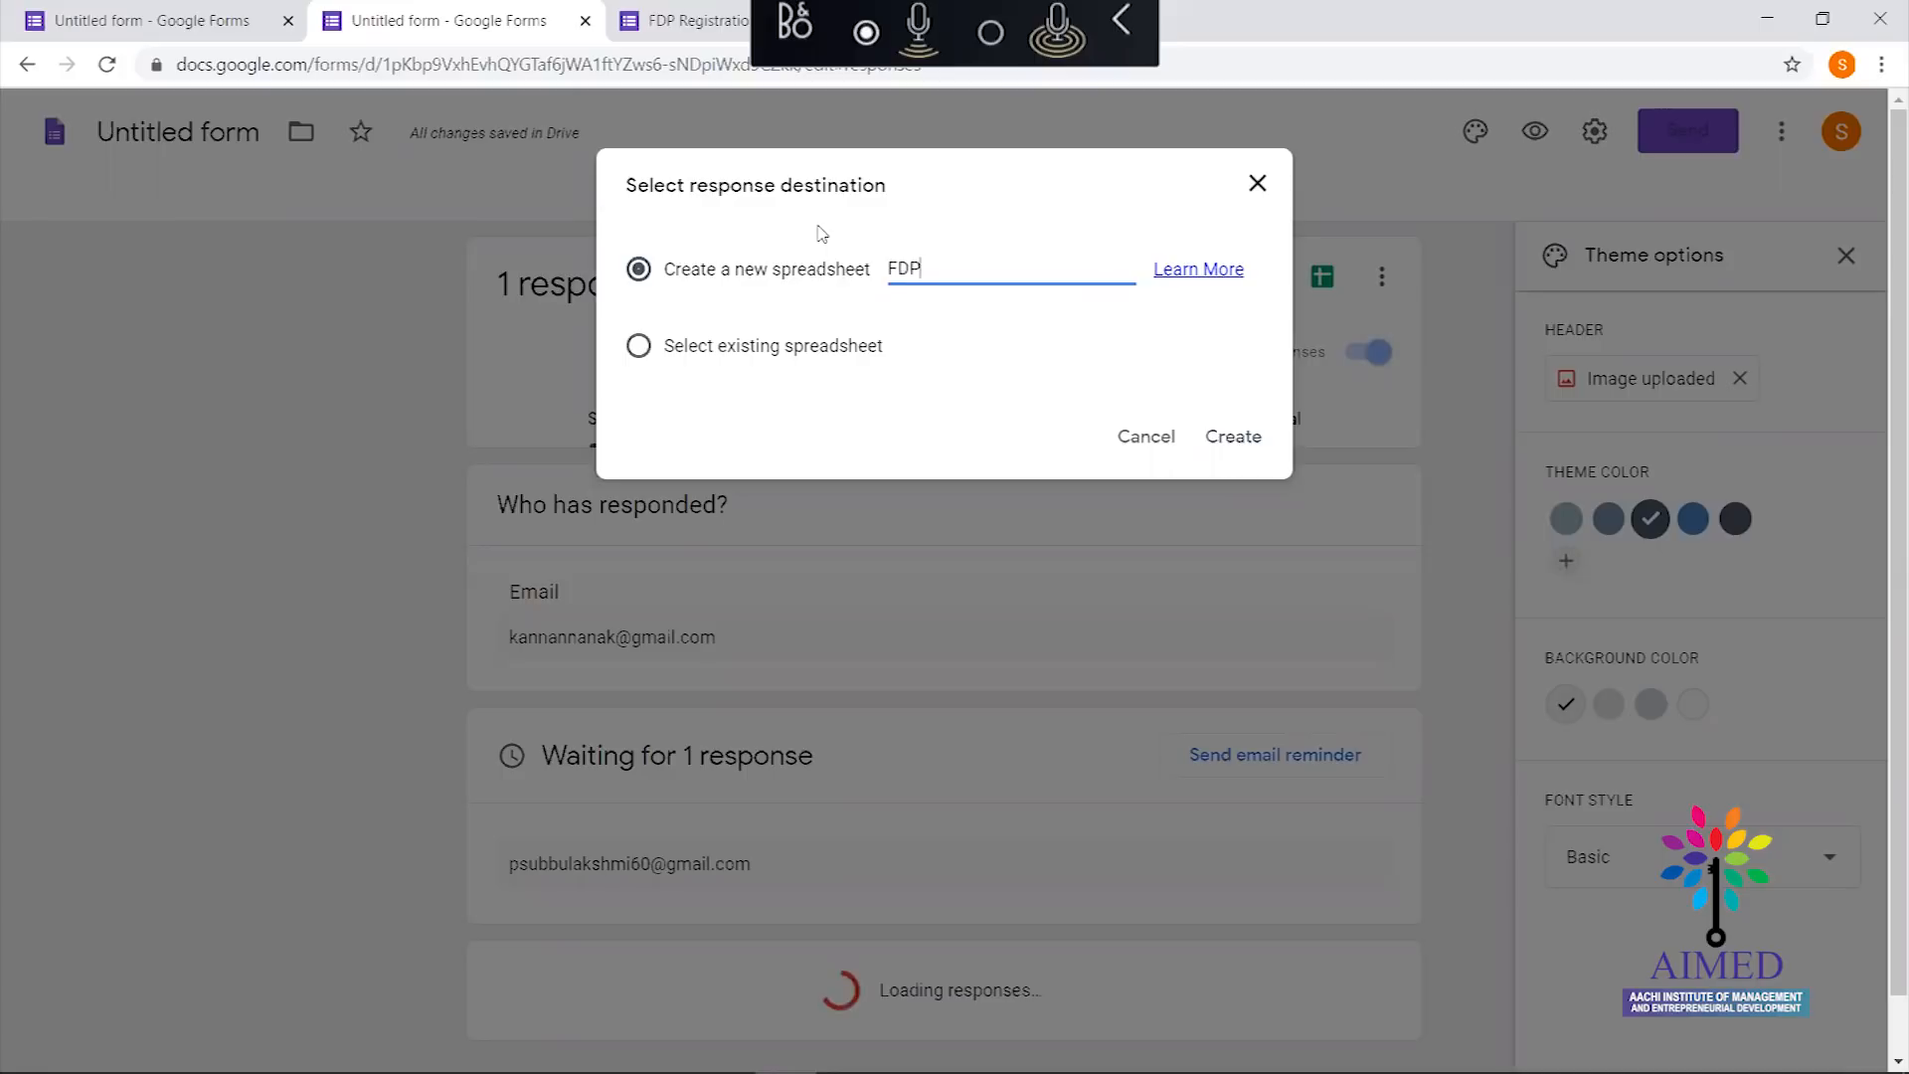
{"action": "type", "text": " Response"}
{"action": "left_click", "coordinate": [1232, 437]}
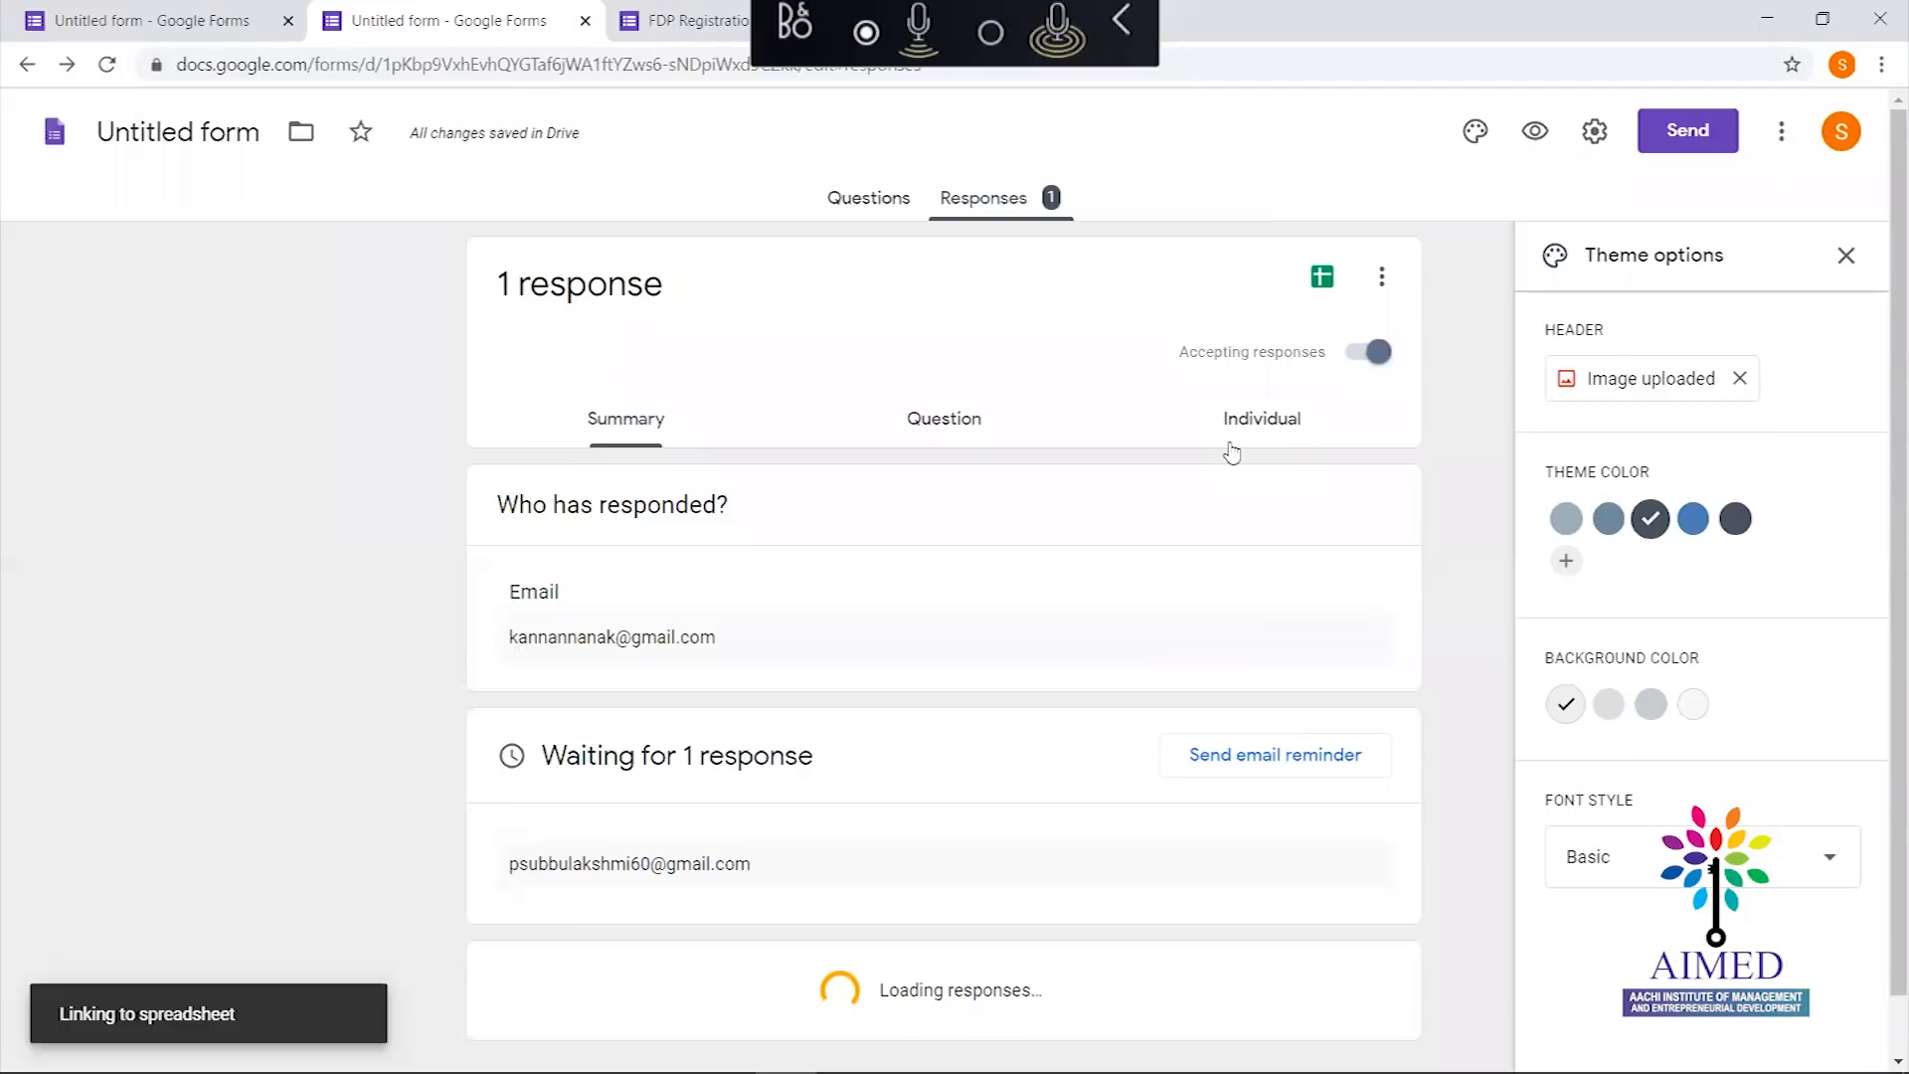
Download the responses as a zipped CSV, then reload so the summary shows 2 responses
{"action": "left_click", "coordinate": [1373, 286]}
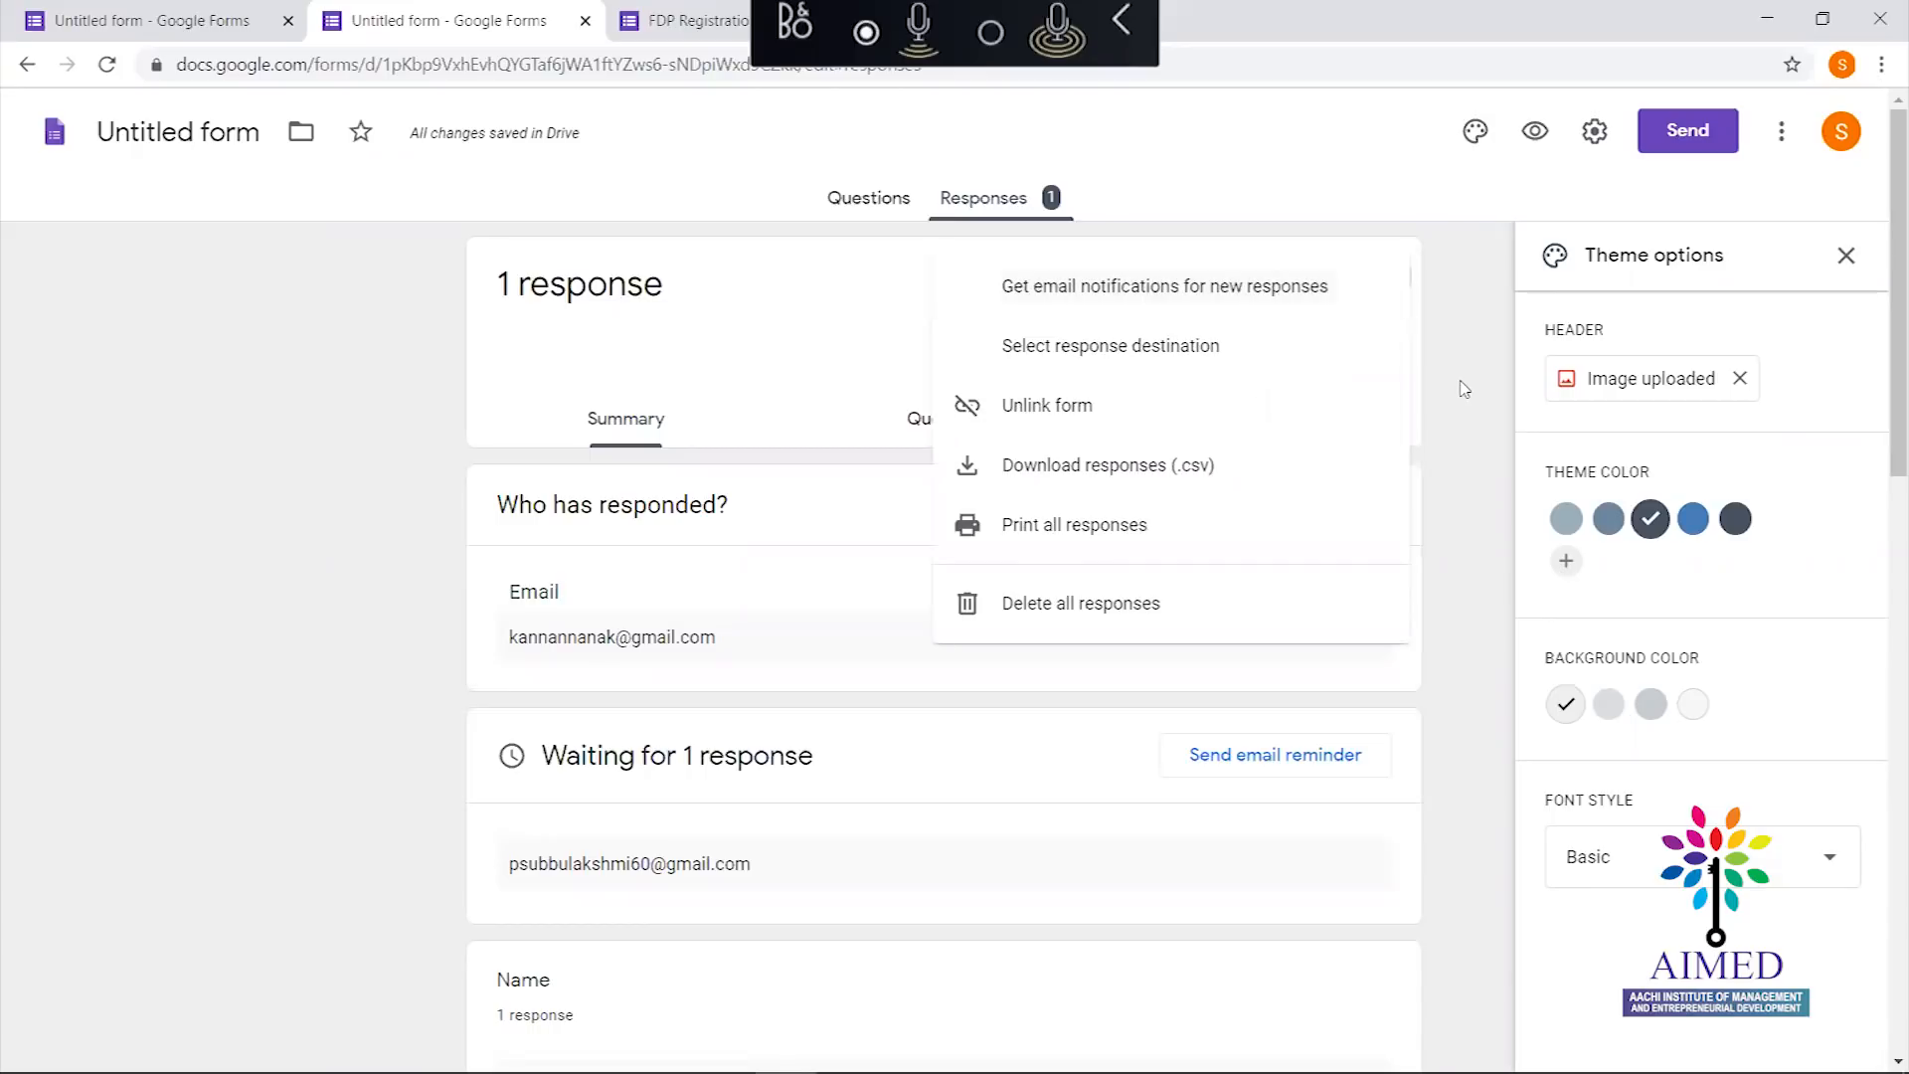
{"action": "left_click", "coordinate": [1307, 466]}
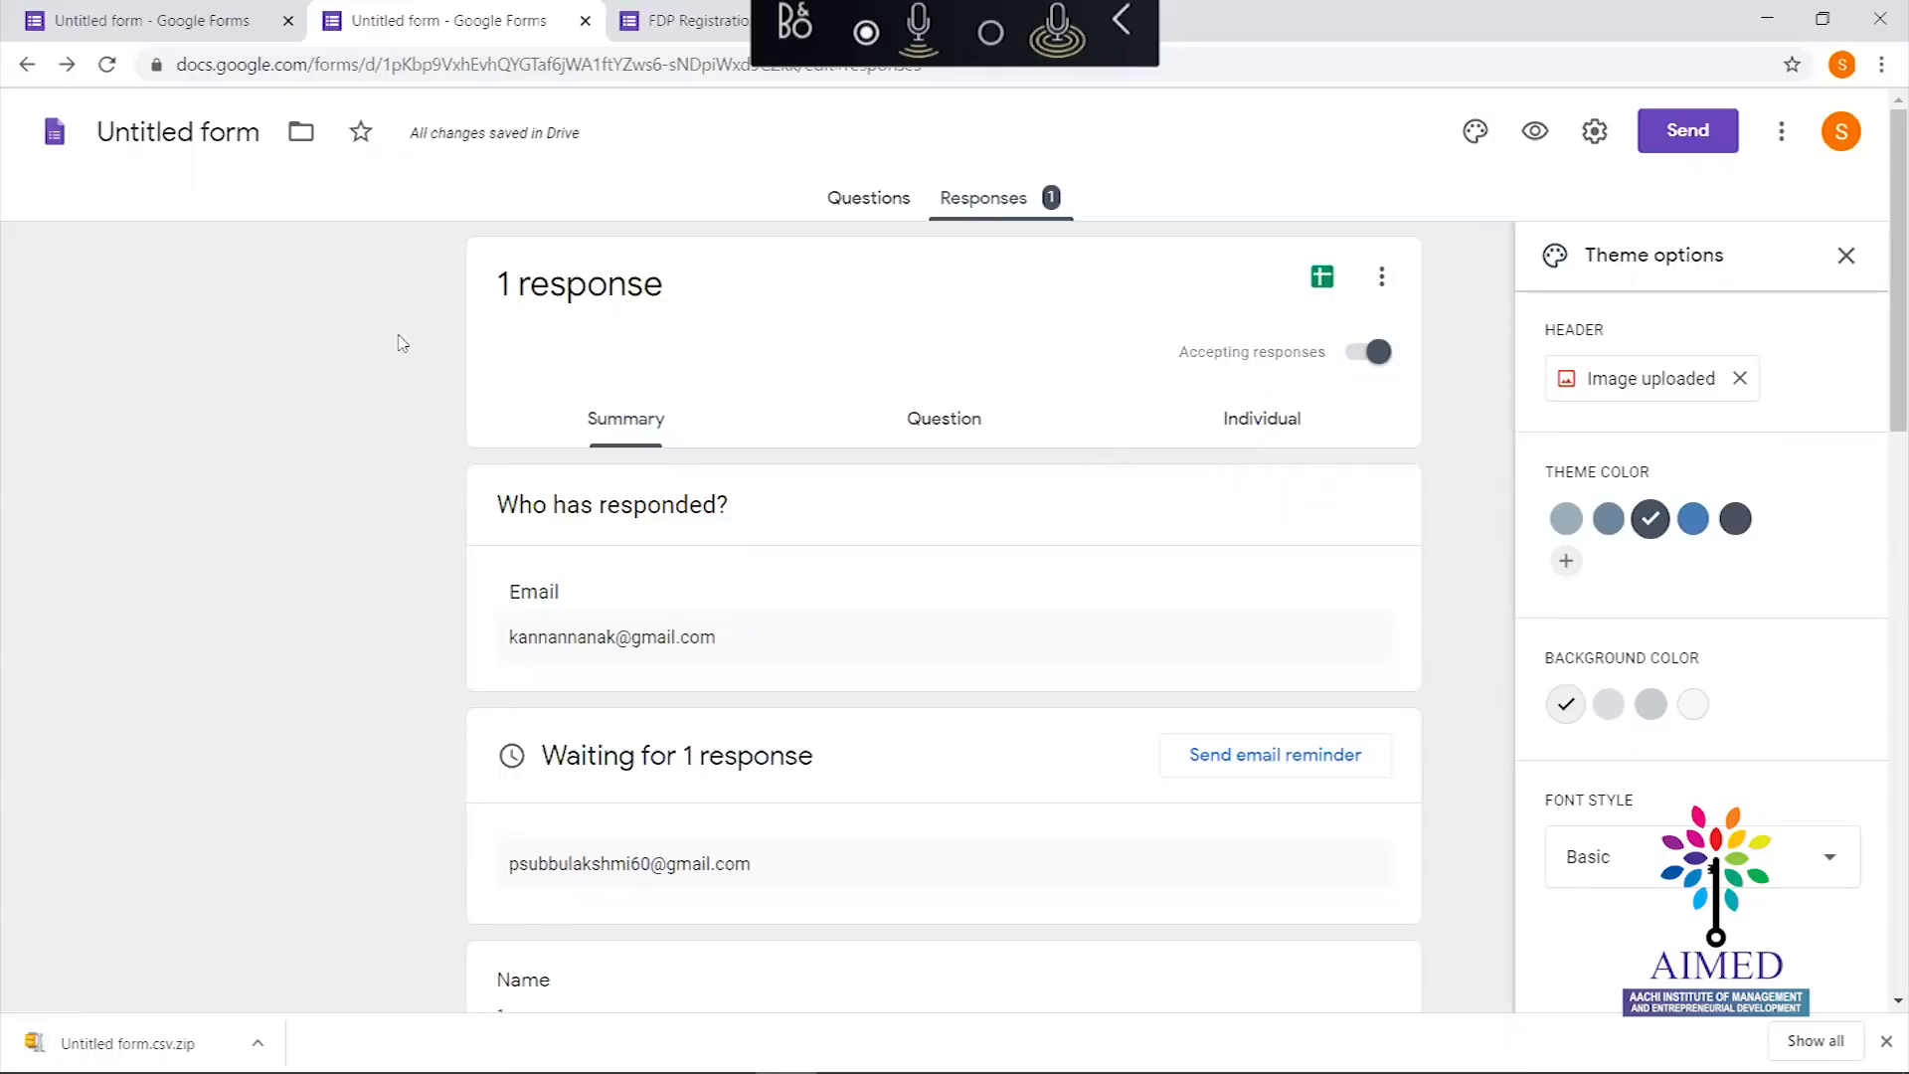
{"action": "left_click", "coordinate": [108, 64]}
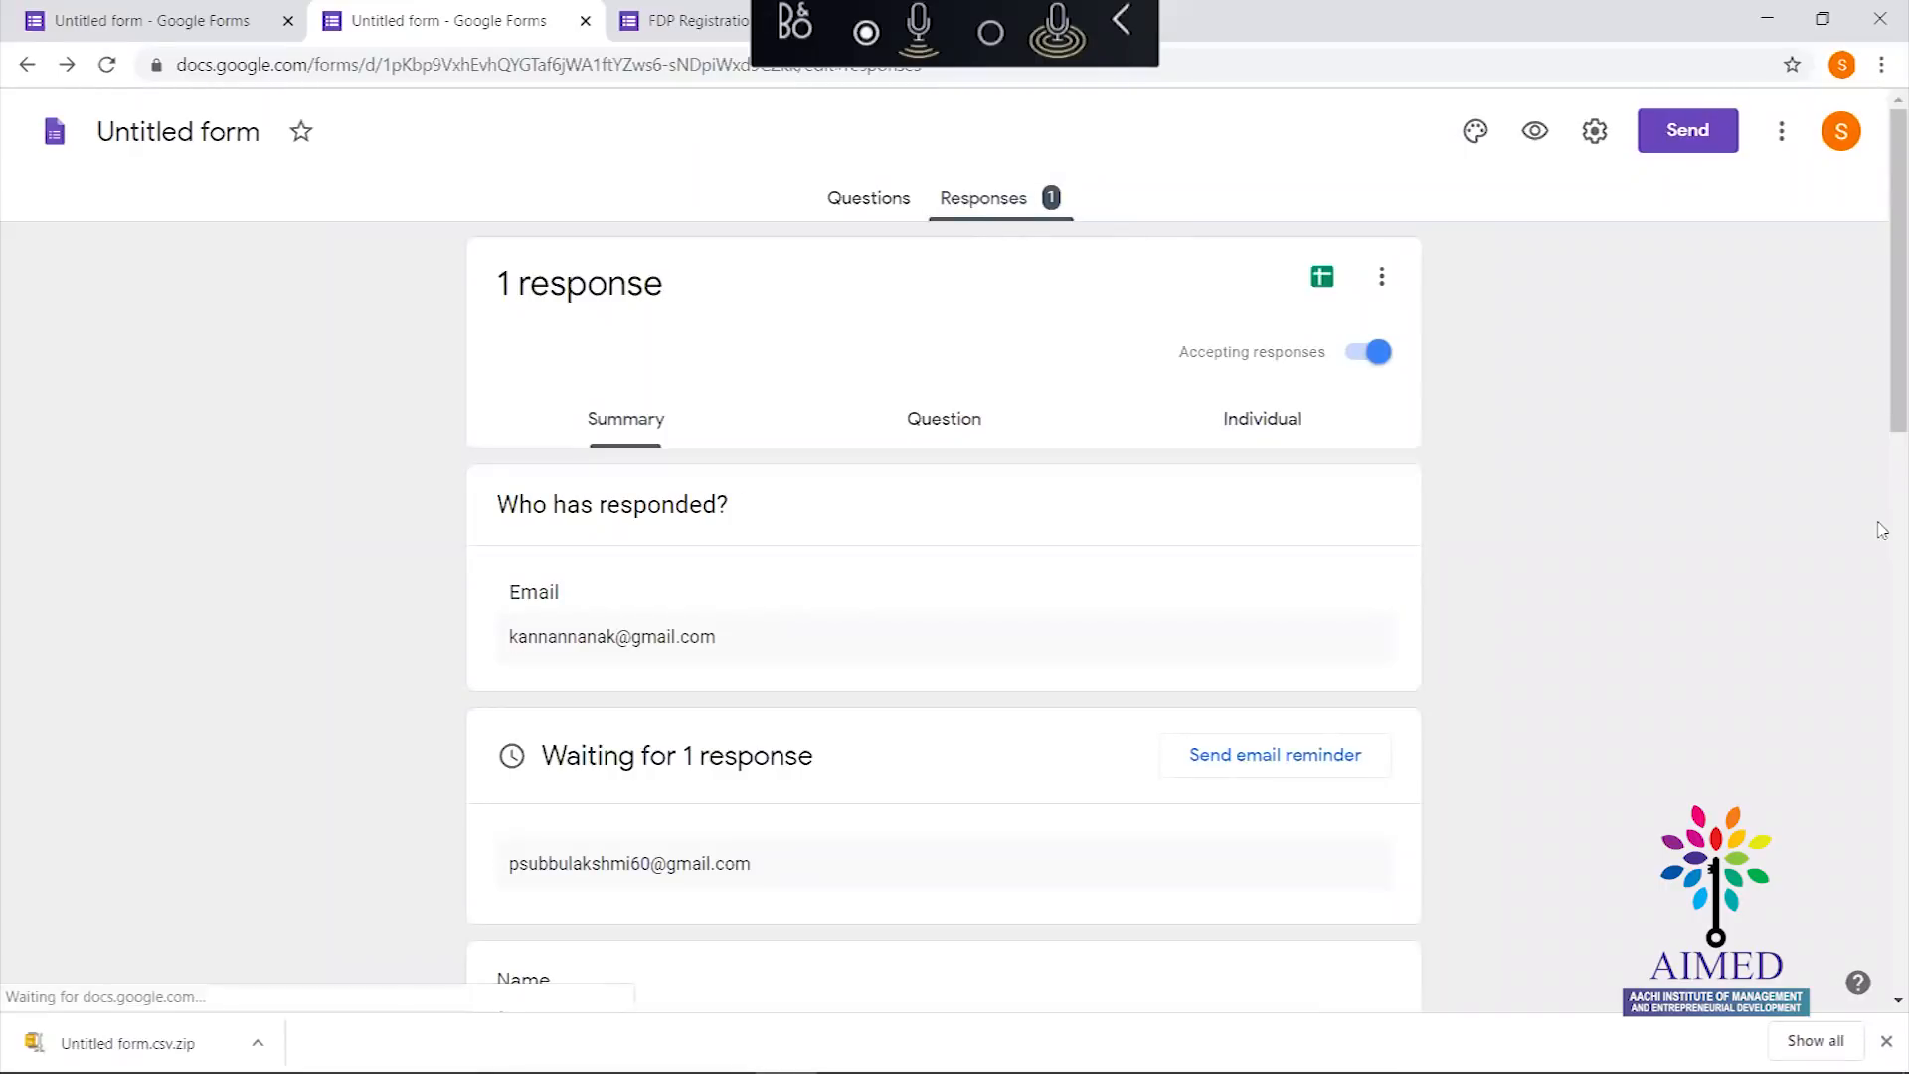
{"action": "left_click_drag", "start_coordinate": [1882, 331], "coordinate": [1882, 127]}
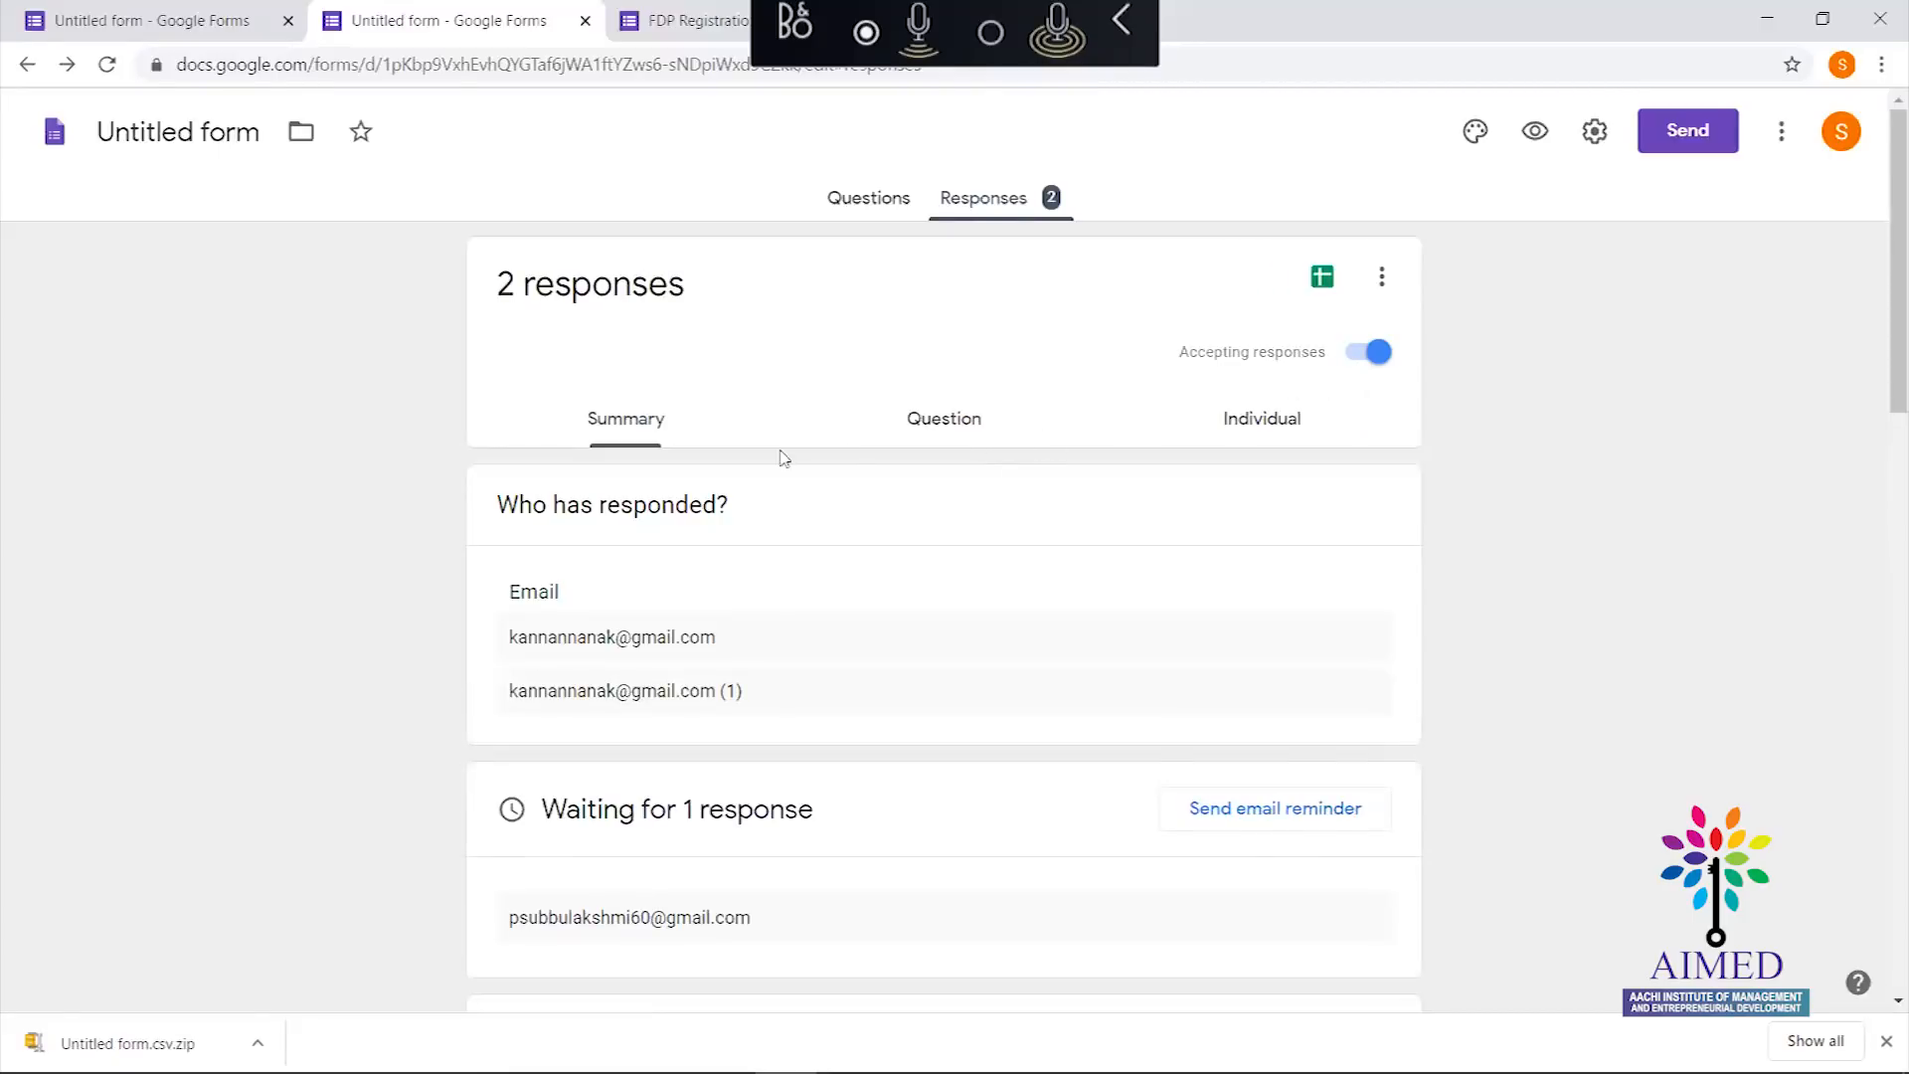
Reload the Responses tab and download both responses again as a second zipped CSV
{"action": "left_click", "coordinate": [99, 75]}
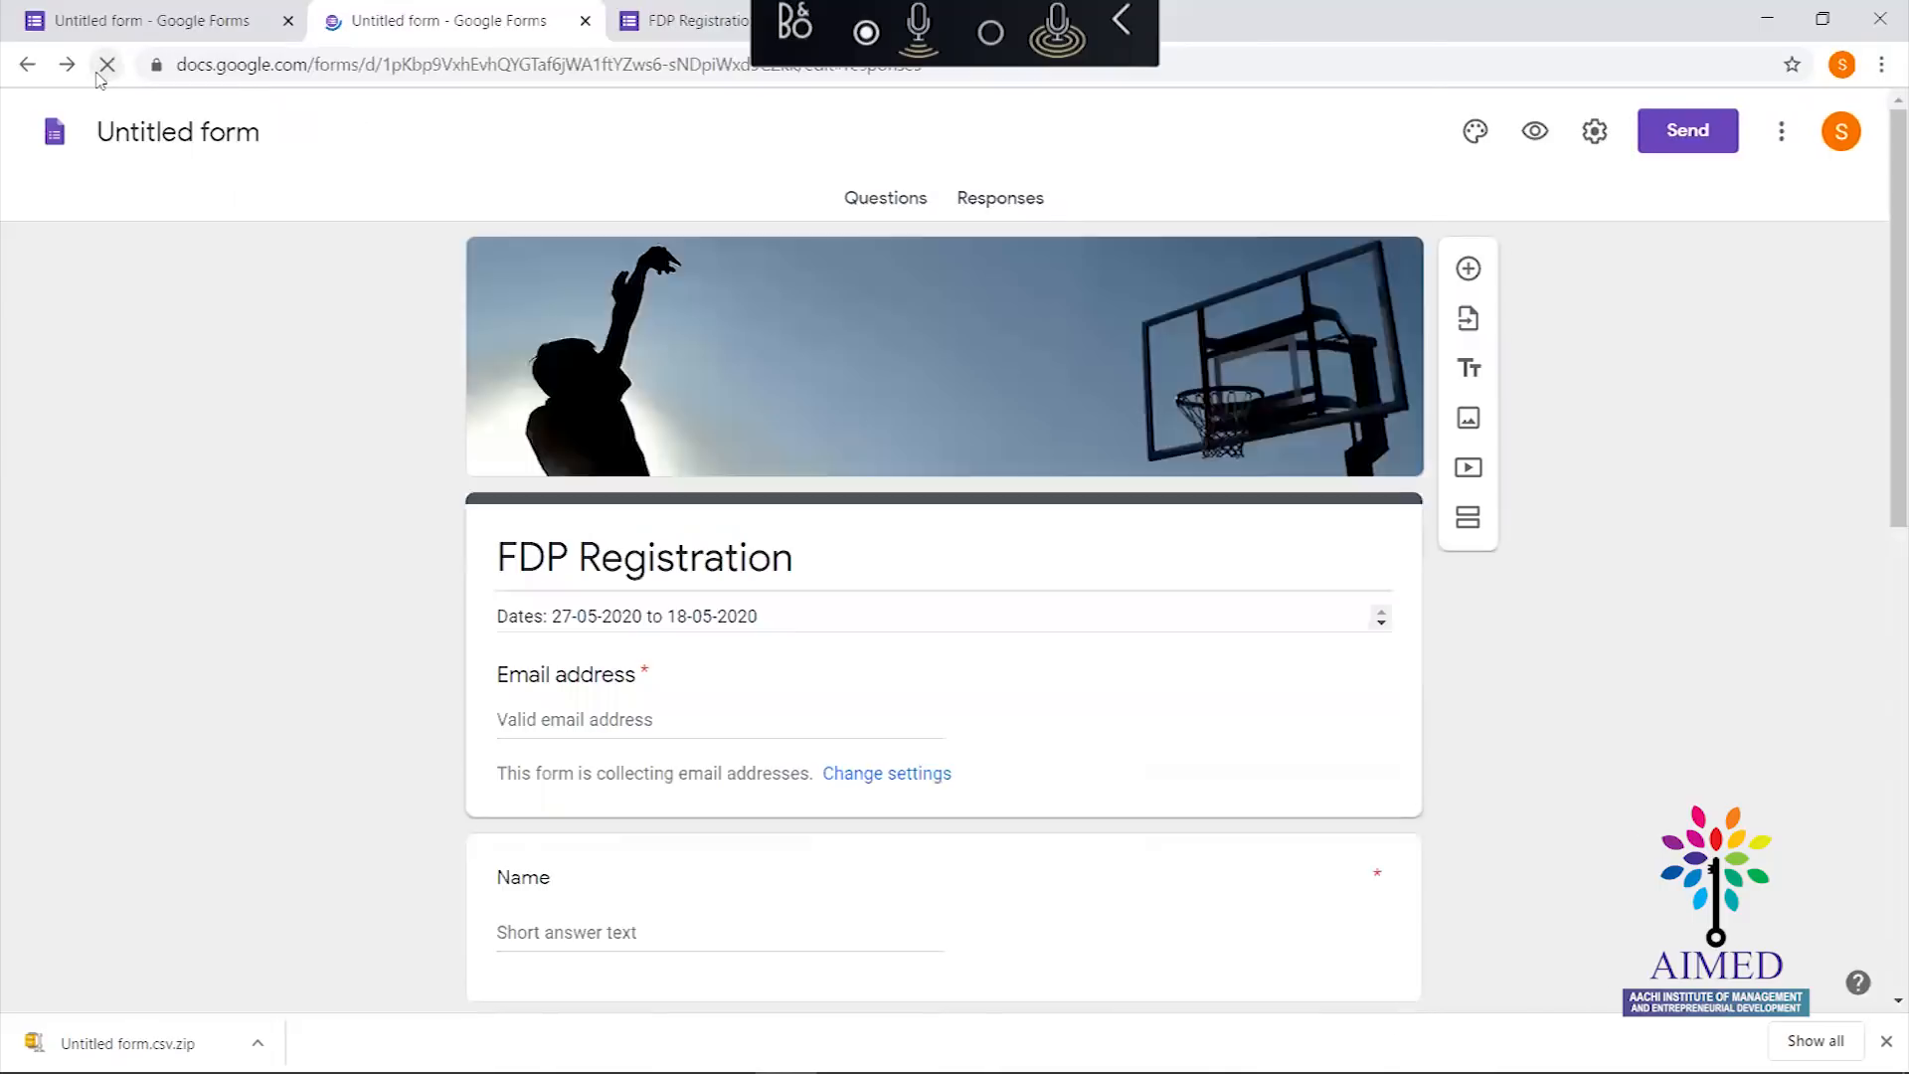
{"action": "left_click", "coordinate": [1000, 198]}
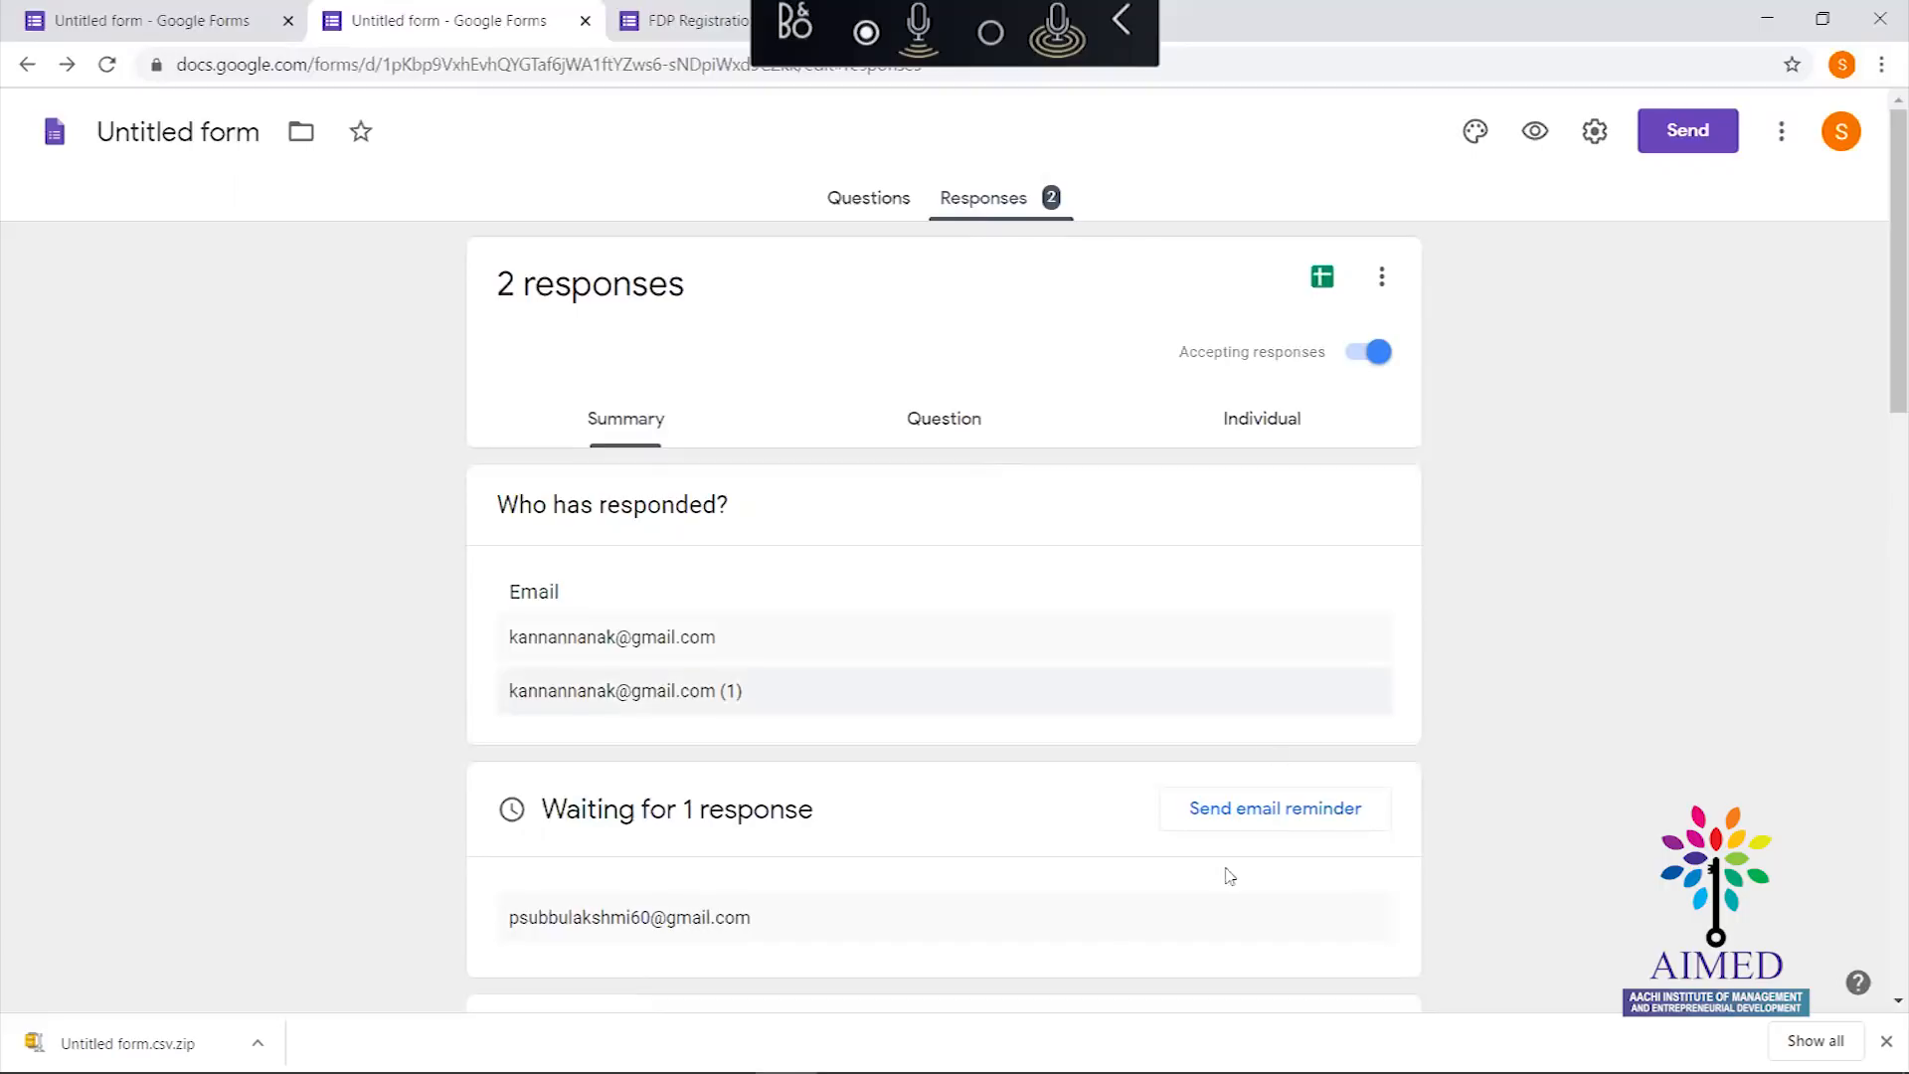
{"action": "left_click", "coordinate": [1382, 278]}
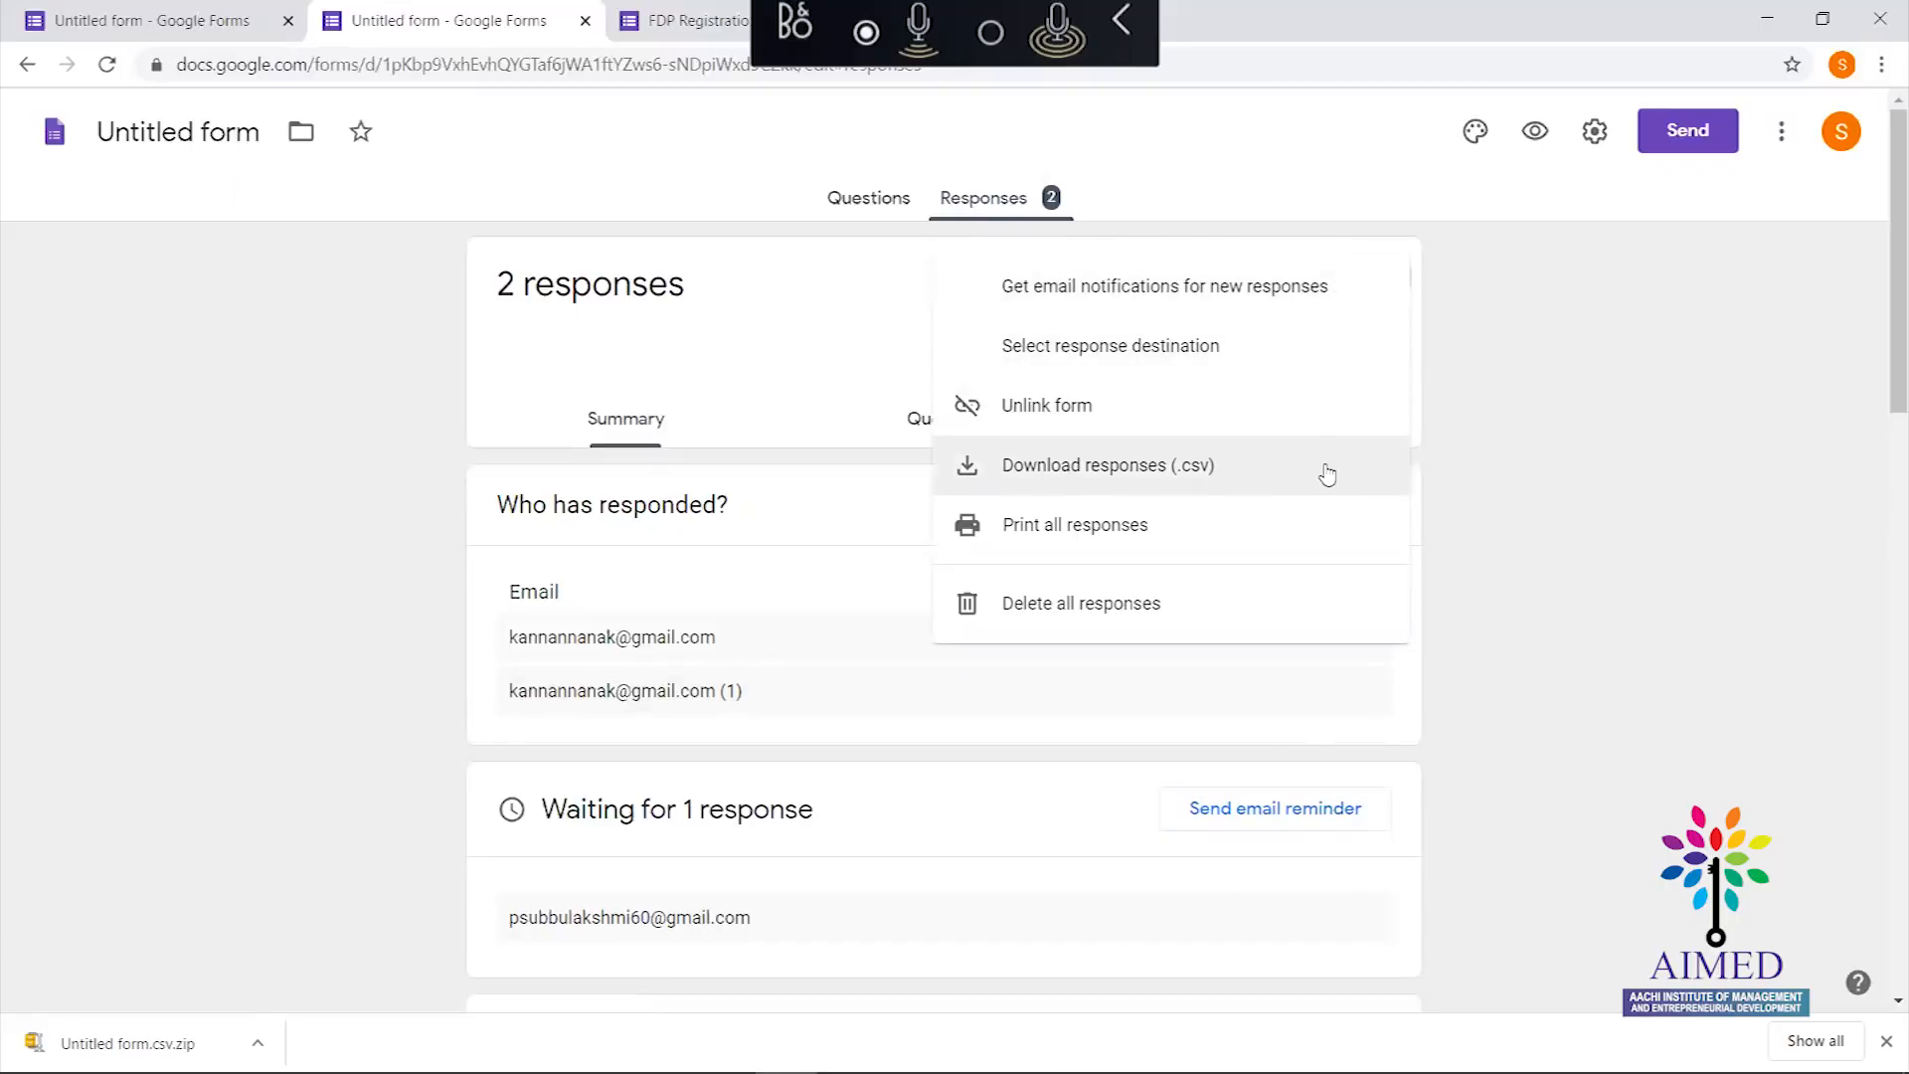
{"action": "left_click", "coordinate": [1123, 481]}
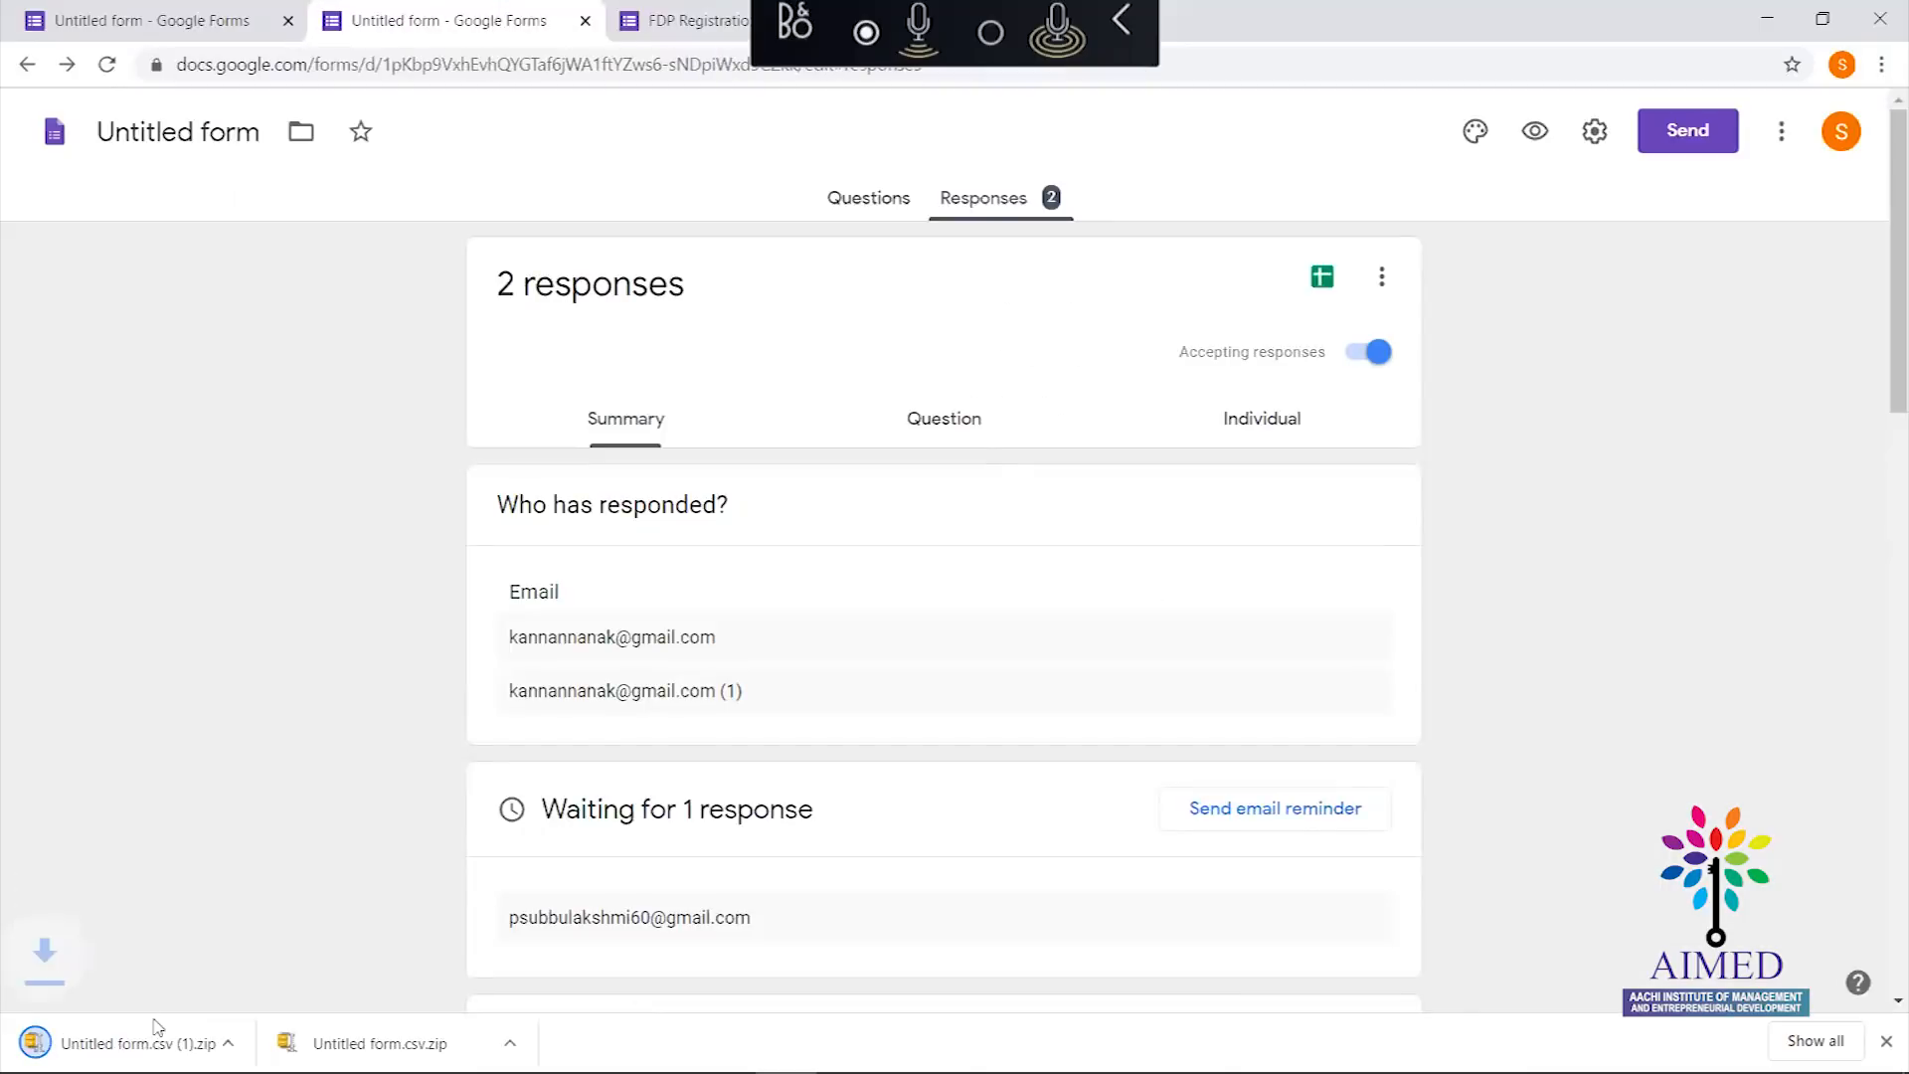
{"action": "left_click", "coordinate": [258, 1043]}
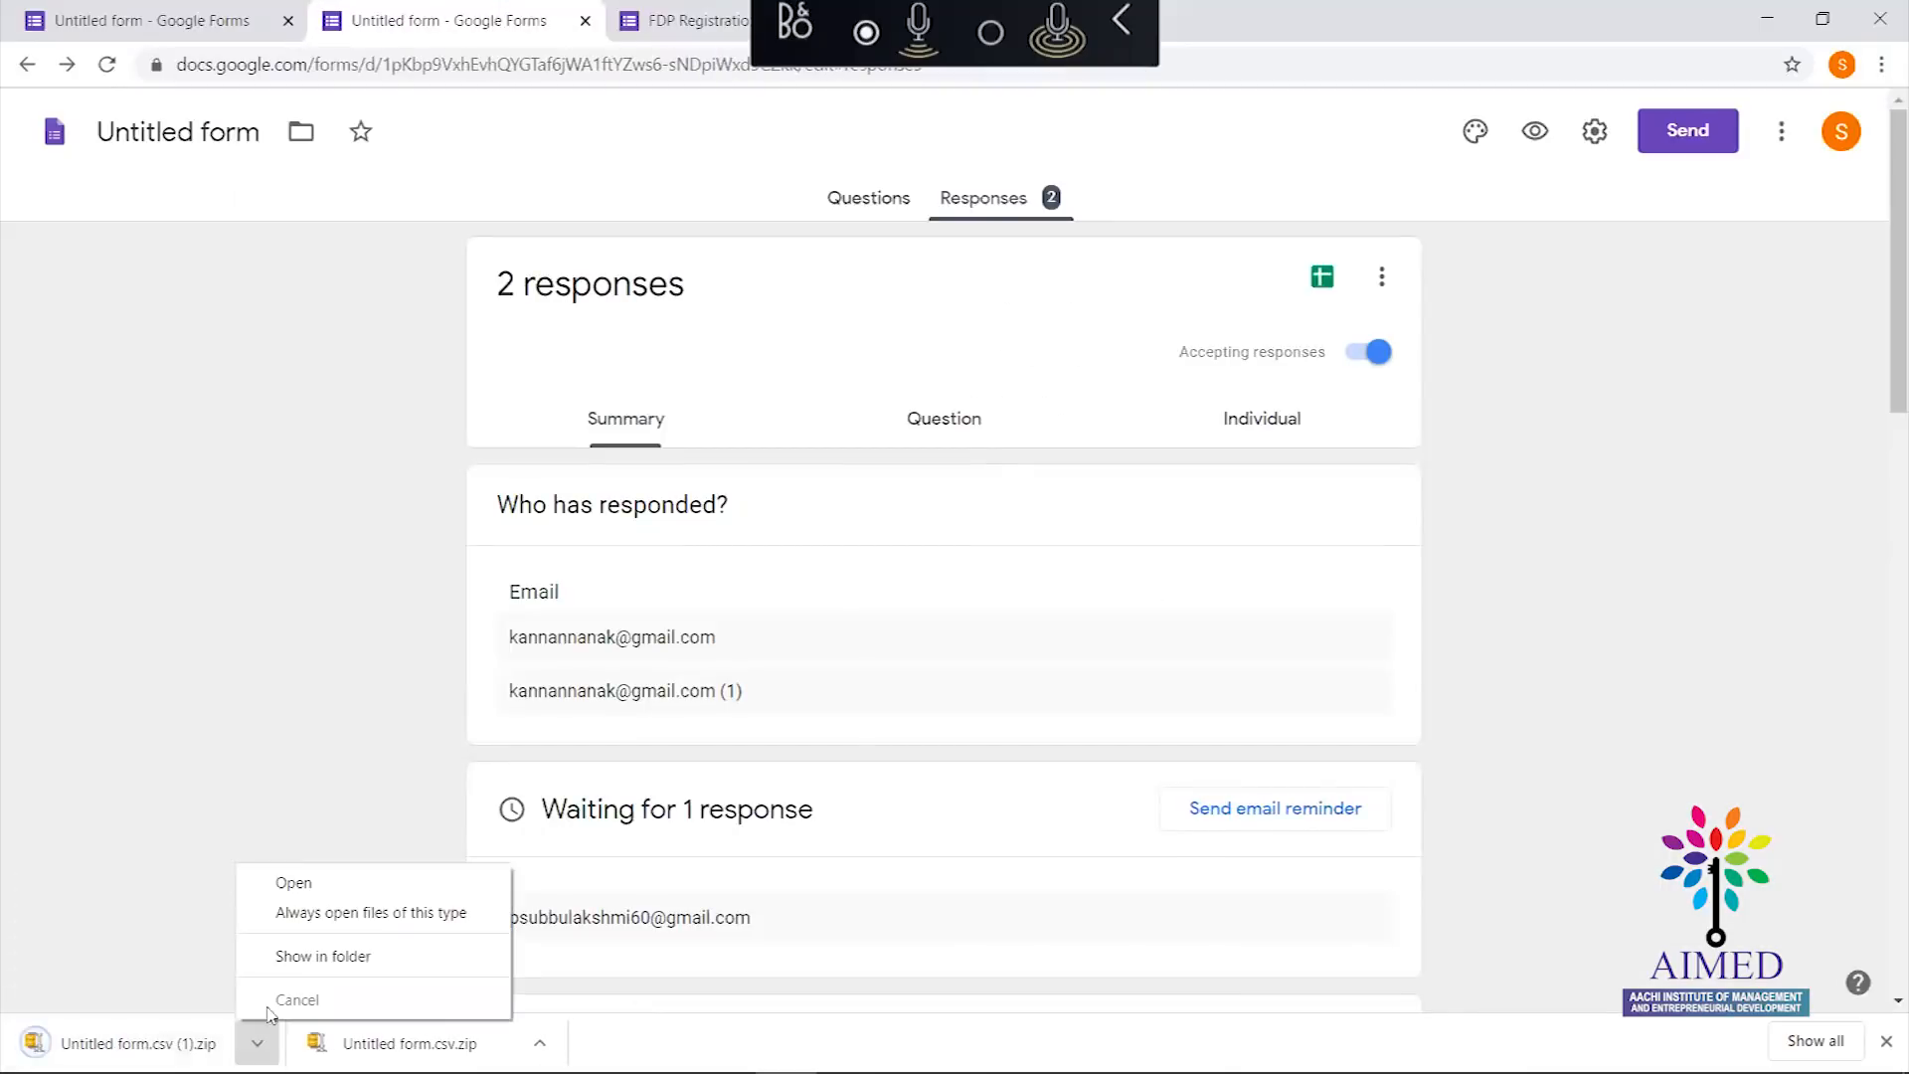
Show the 'Untitled form.csv (1).zip' download in its folder and dismiss the WinZip prompts
{"action": "left_click", "coordinate": [314, 957]}
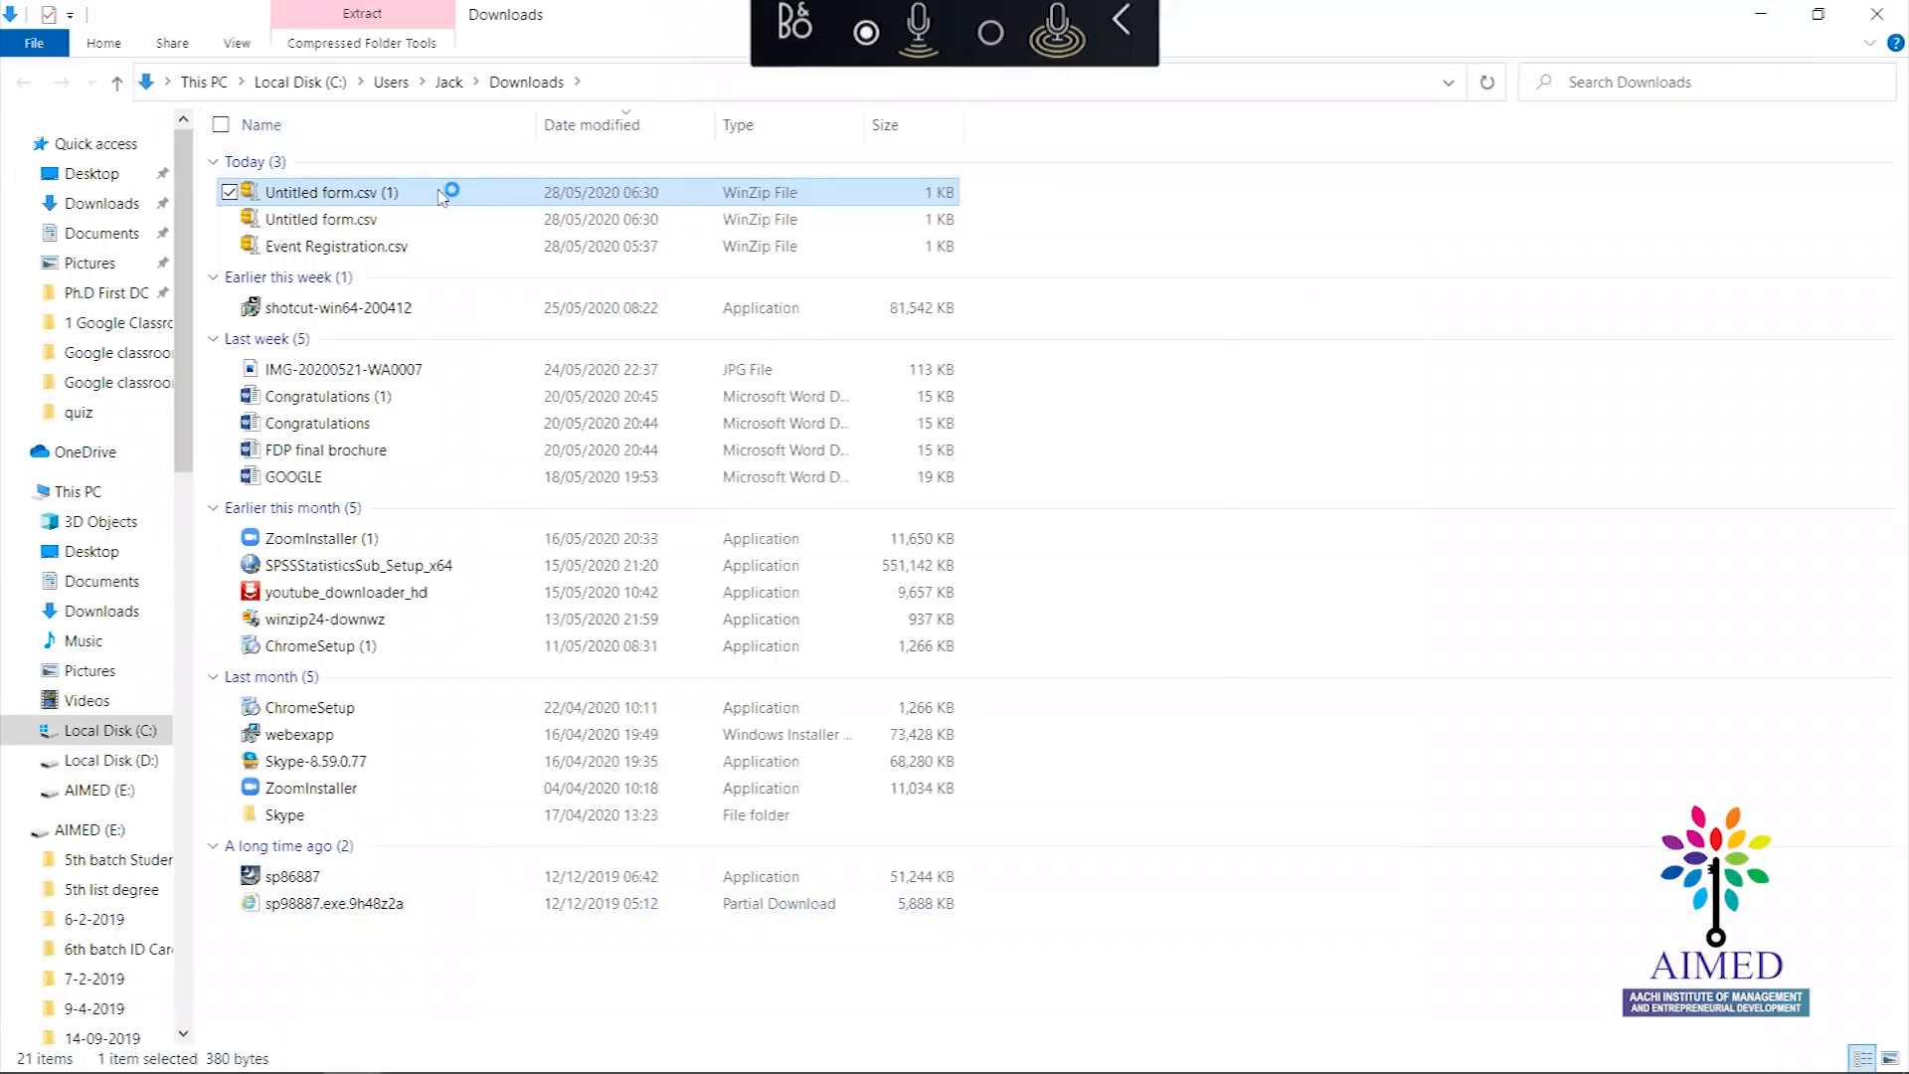
{"action": "left_click", "coordinate": [1021, 579]}
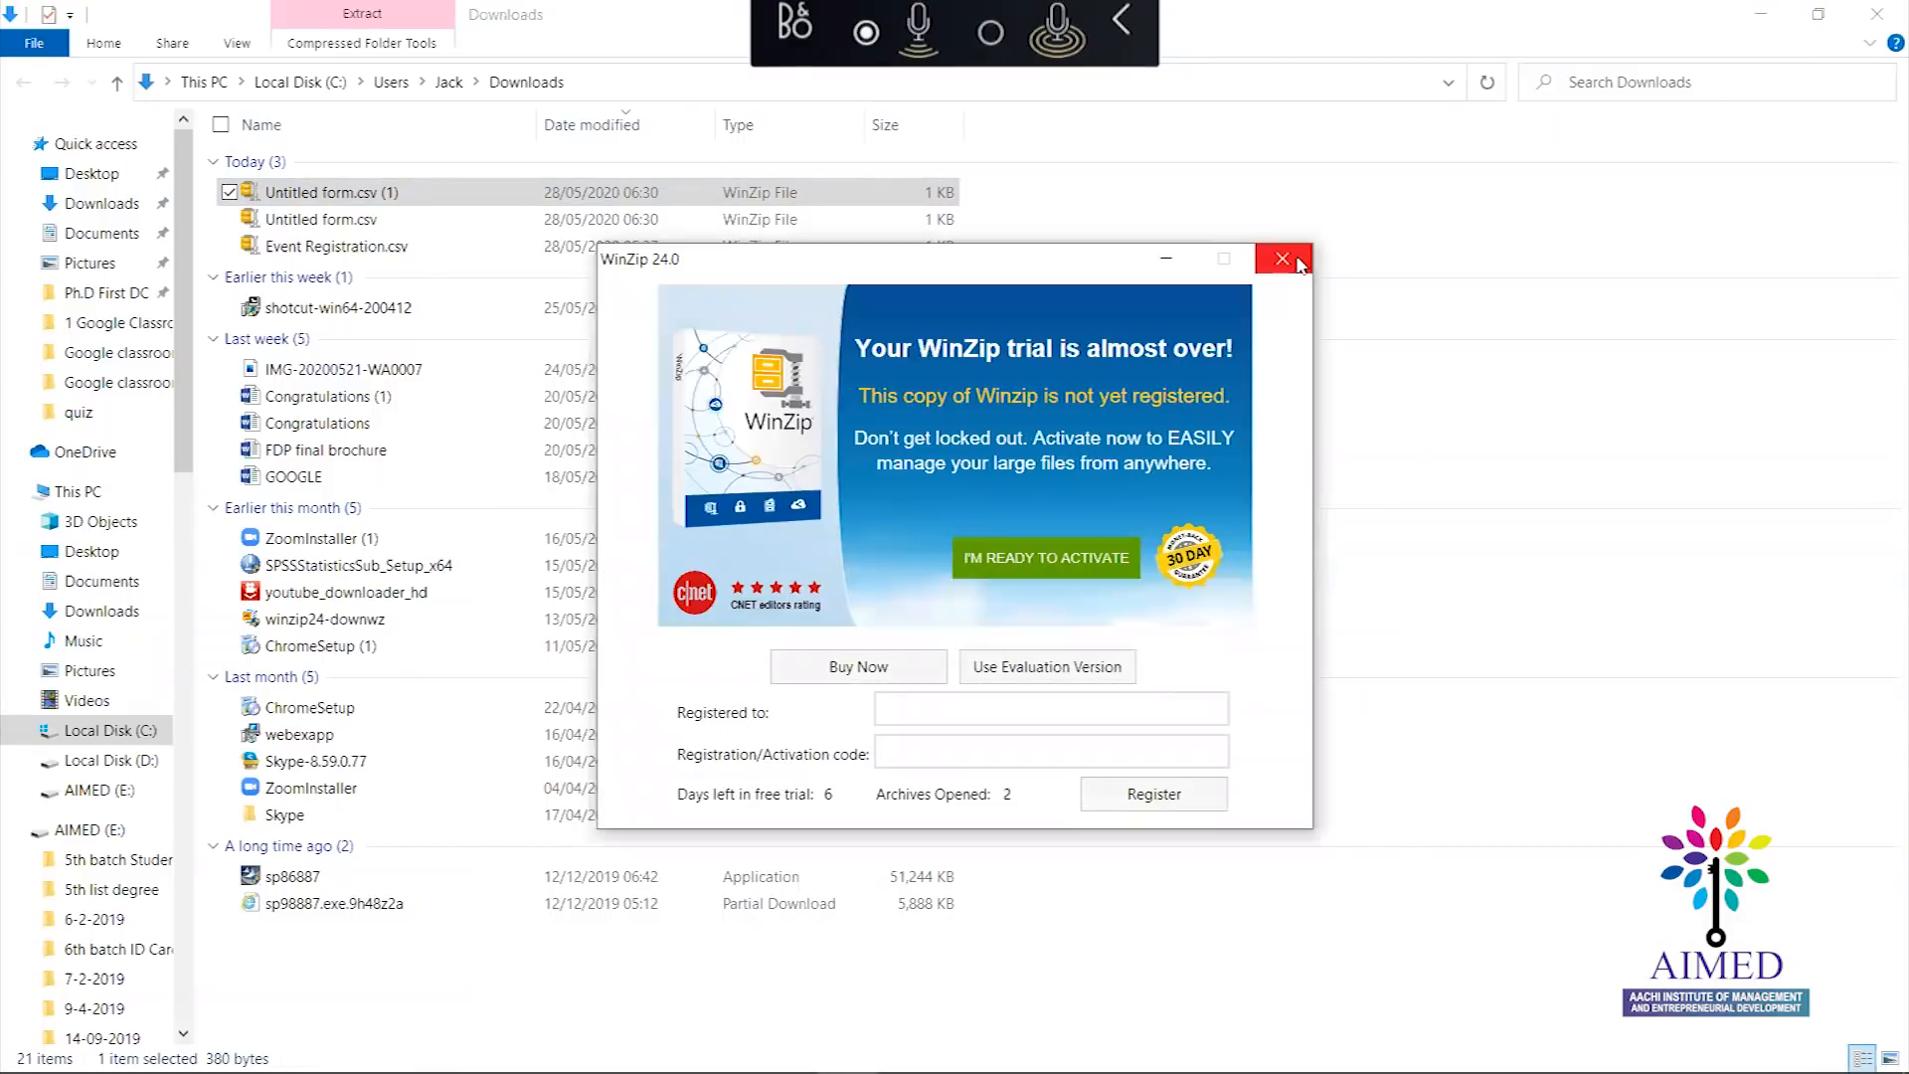
{"action": "left_click", "coordinate": [1283, 260]}
{"action": "double_click", "coordinate": [364, 199]}
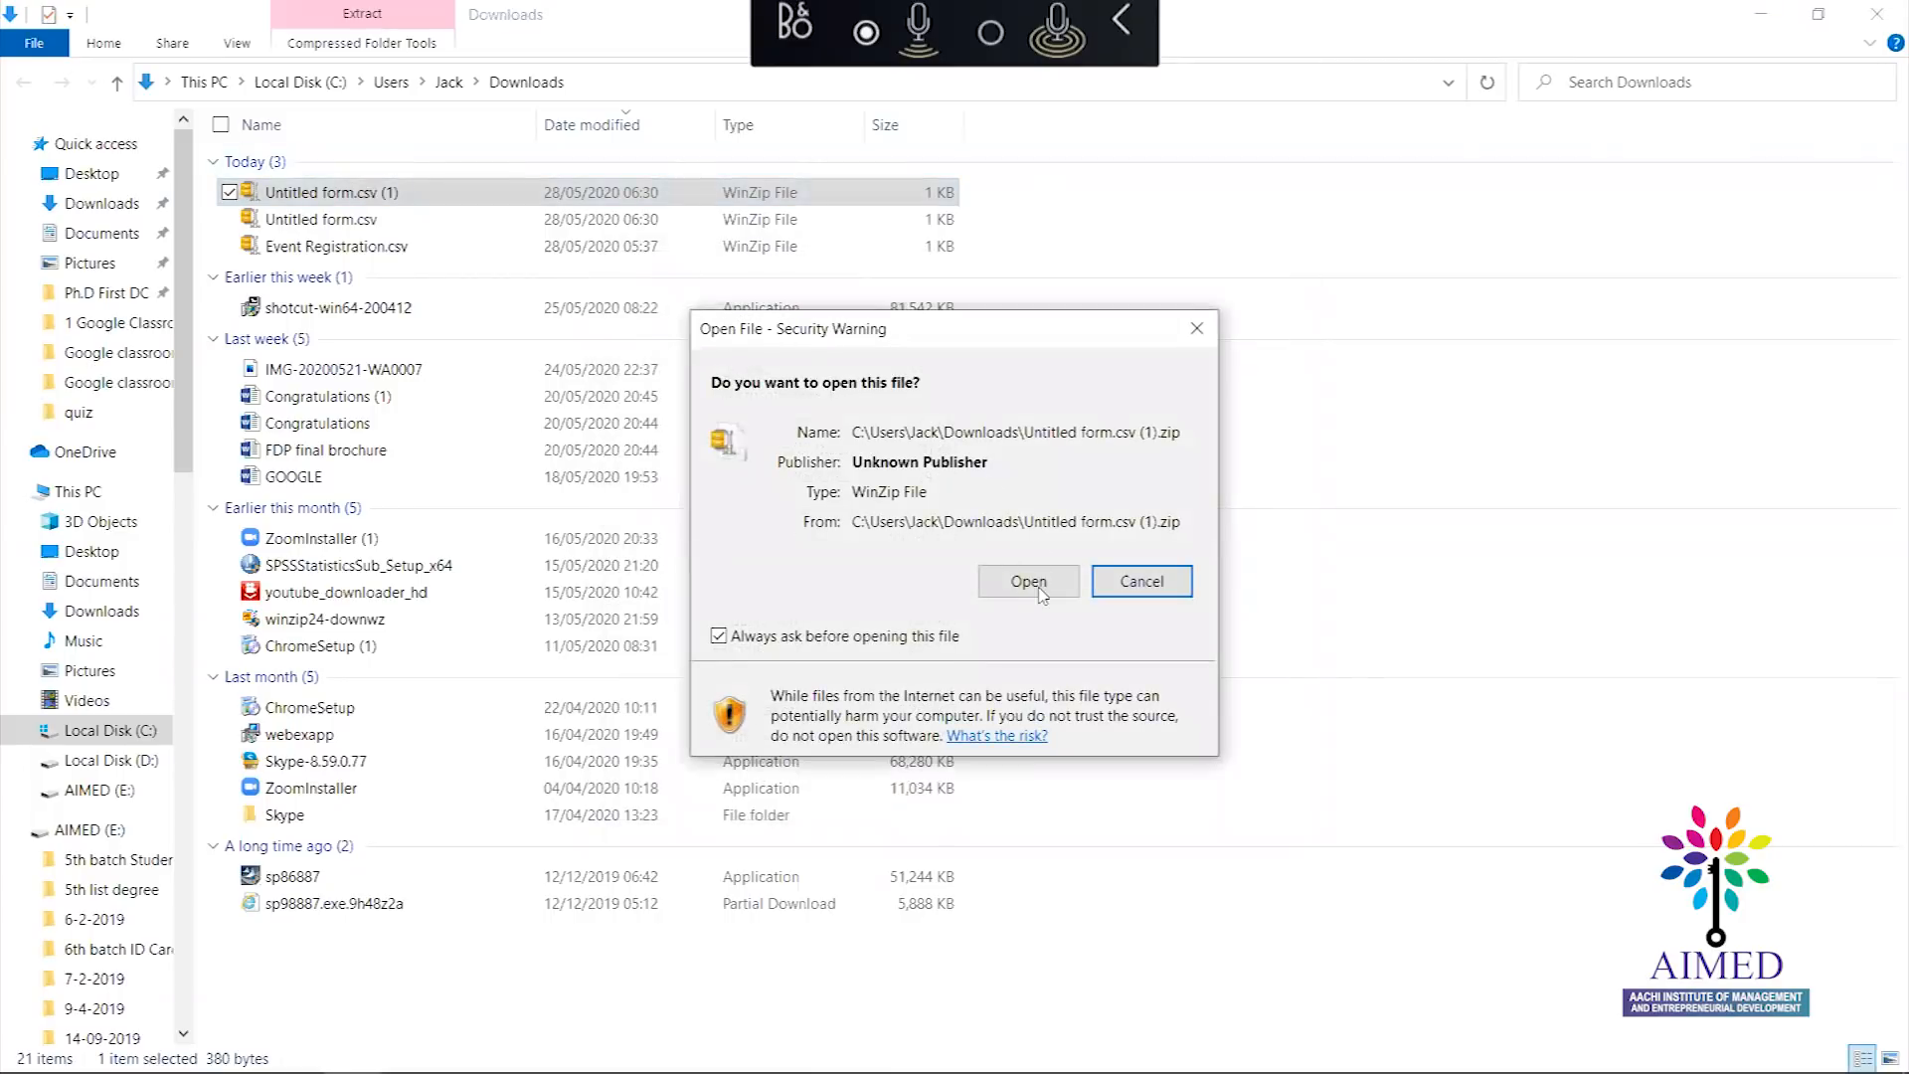
{"action": "left_click", "coordinate": [1030, 586]}
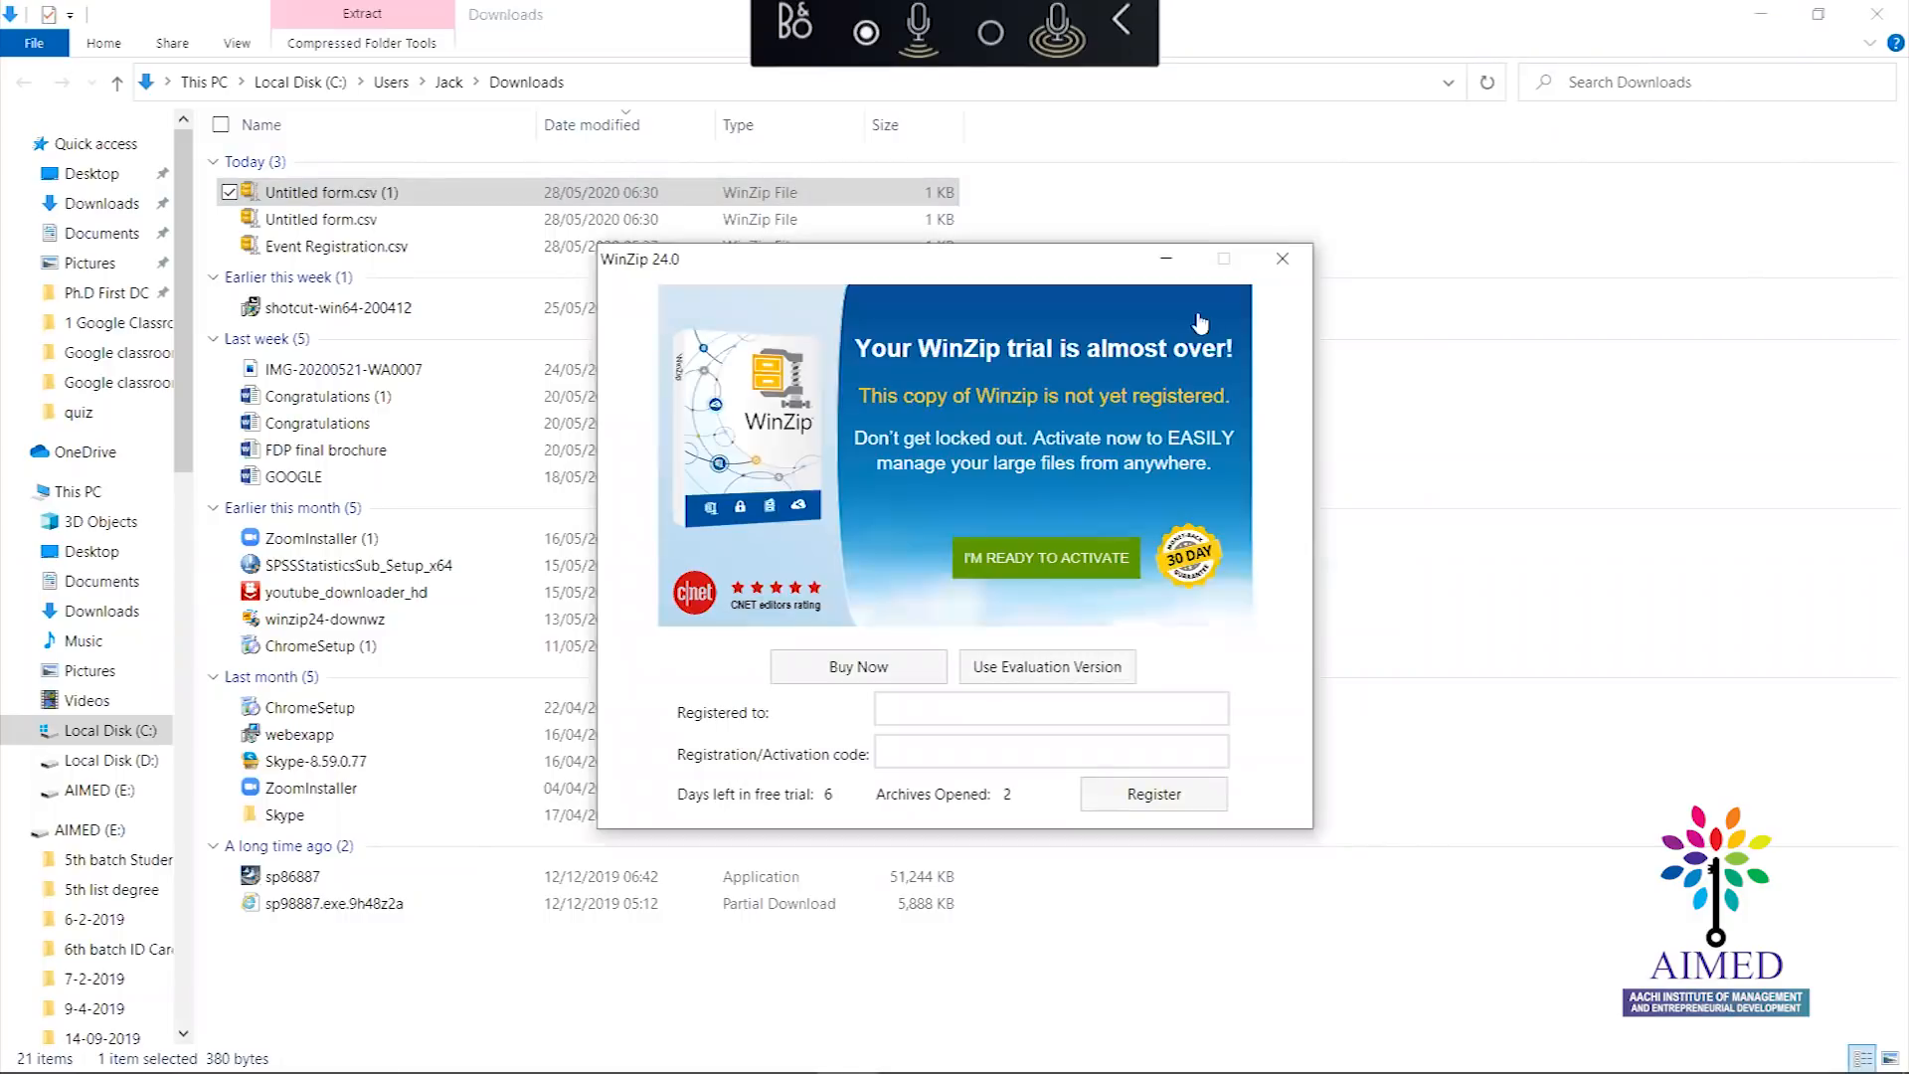
{"action": "left_click", "coordinate": [1283, 273]}
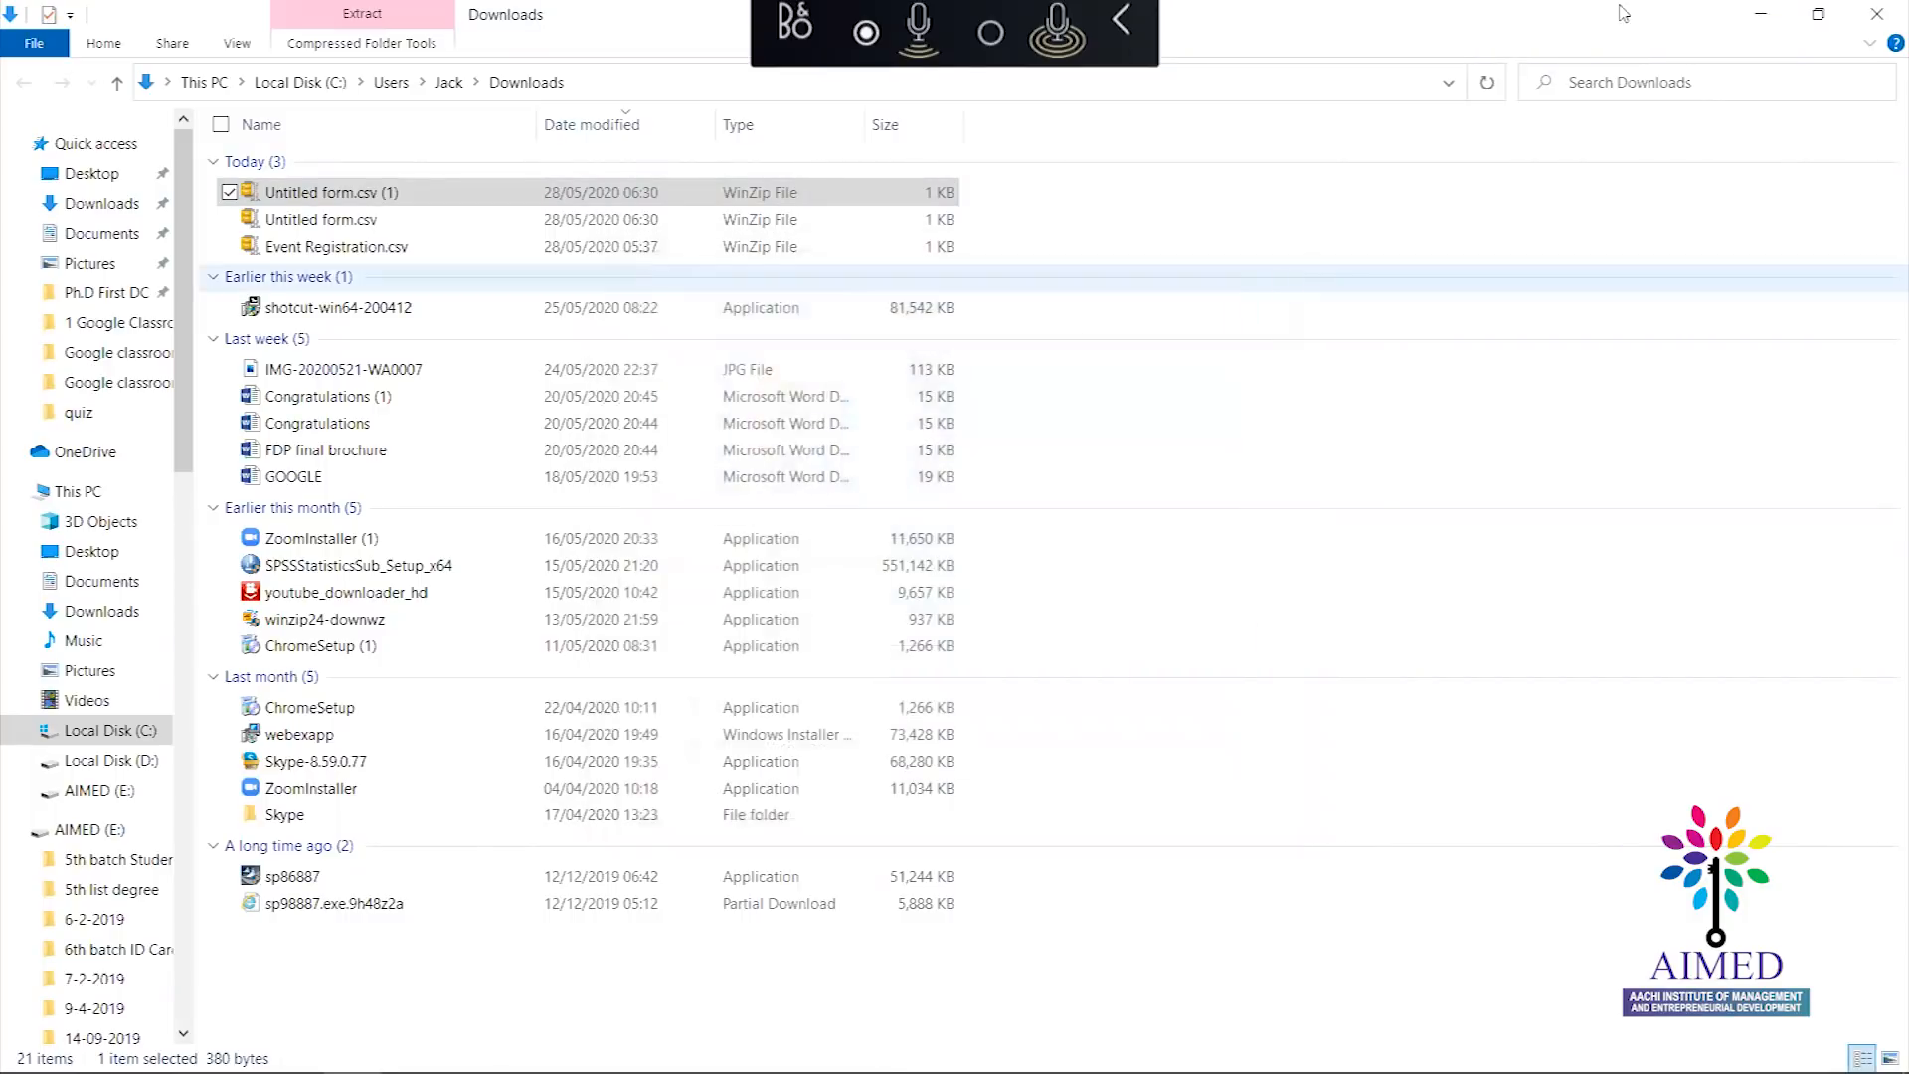
Open the archive with Windows Explorer and open the Untitled form spreadsheet inside
{"action": "left_click", "coordinate": [429, 199]}
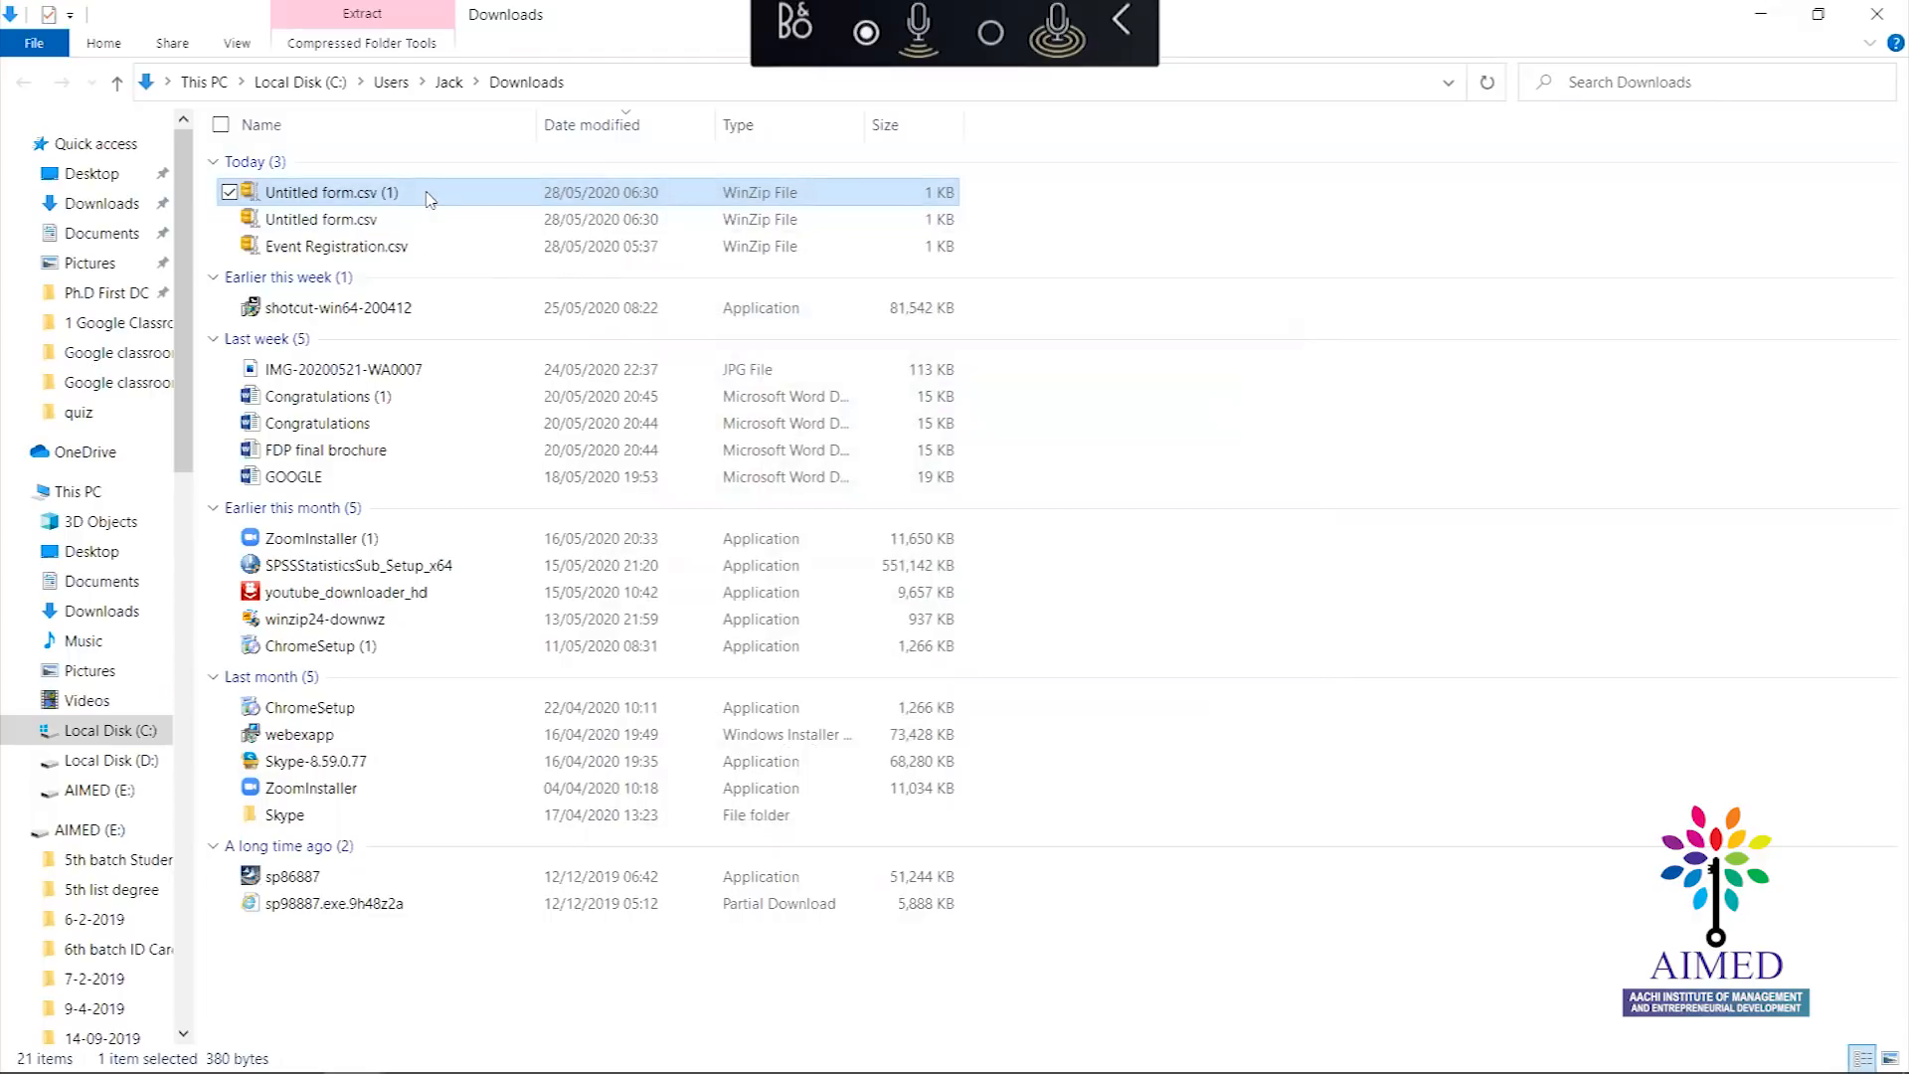
{"action": "right_click", "coordinate": [430, 198]}
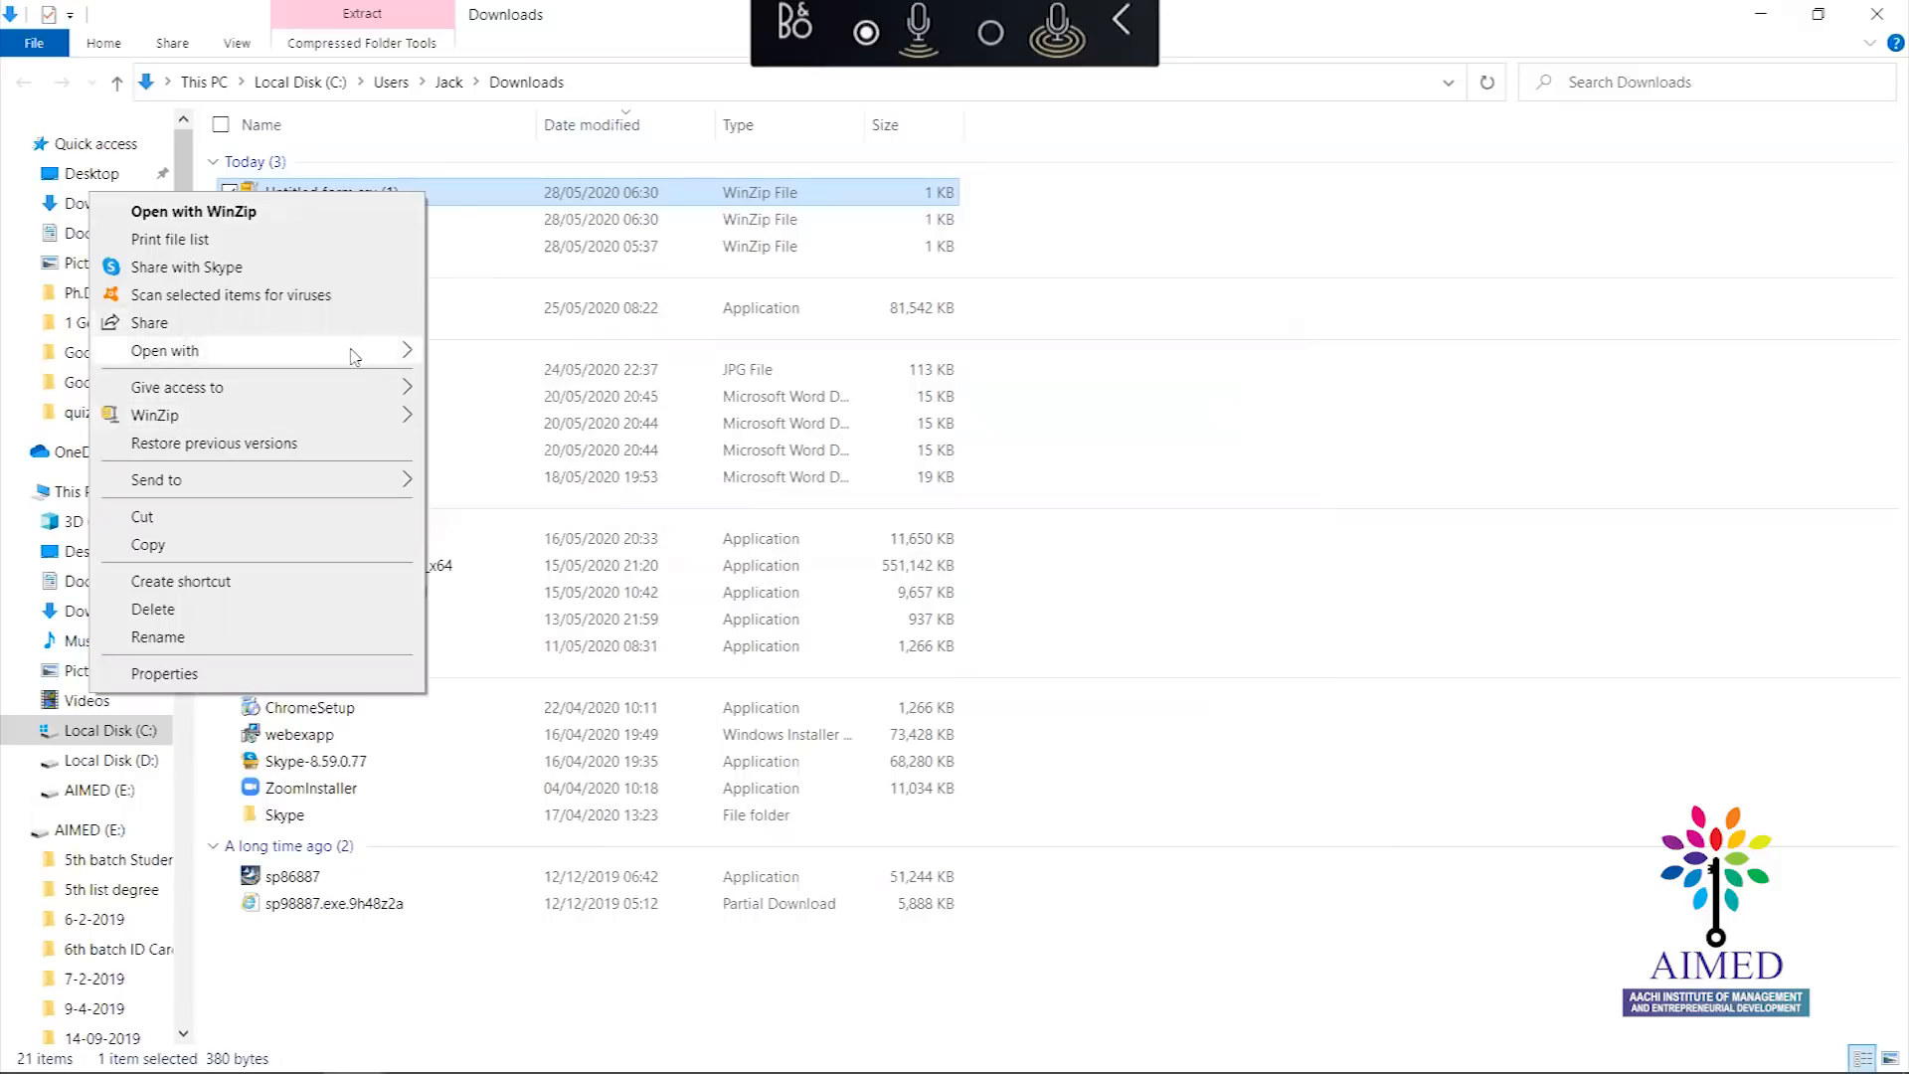
{"action": "mouse_move", "coordinate": [355, 357]}
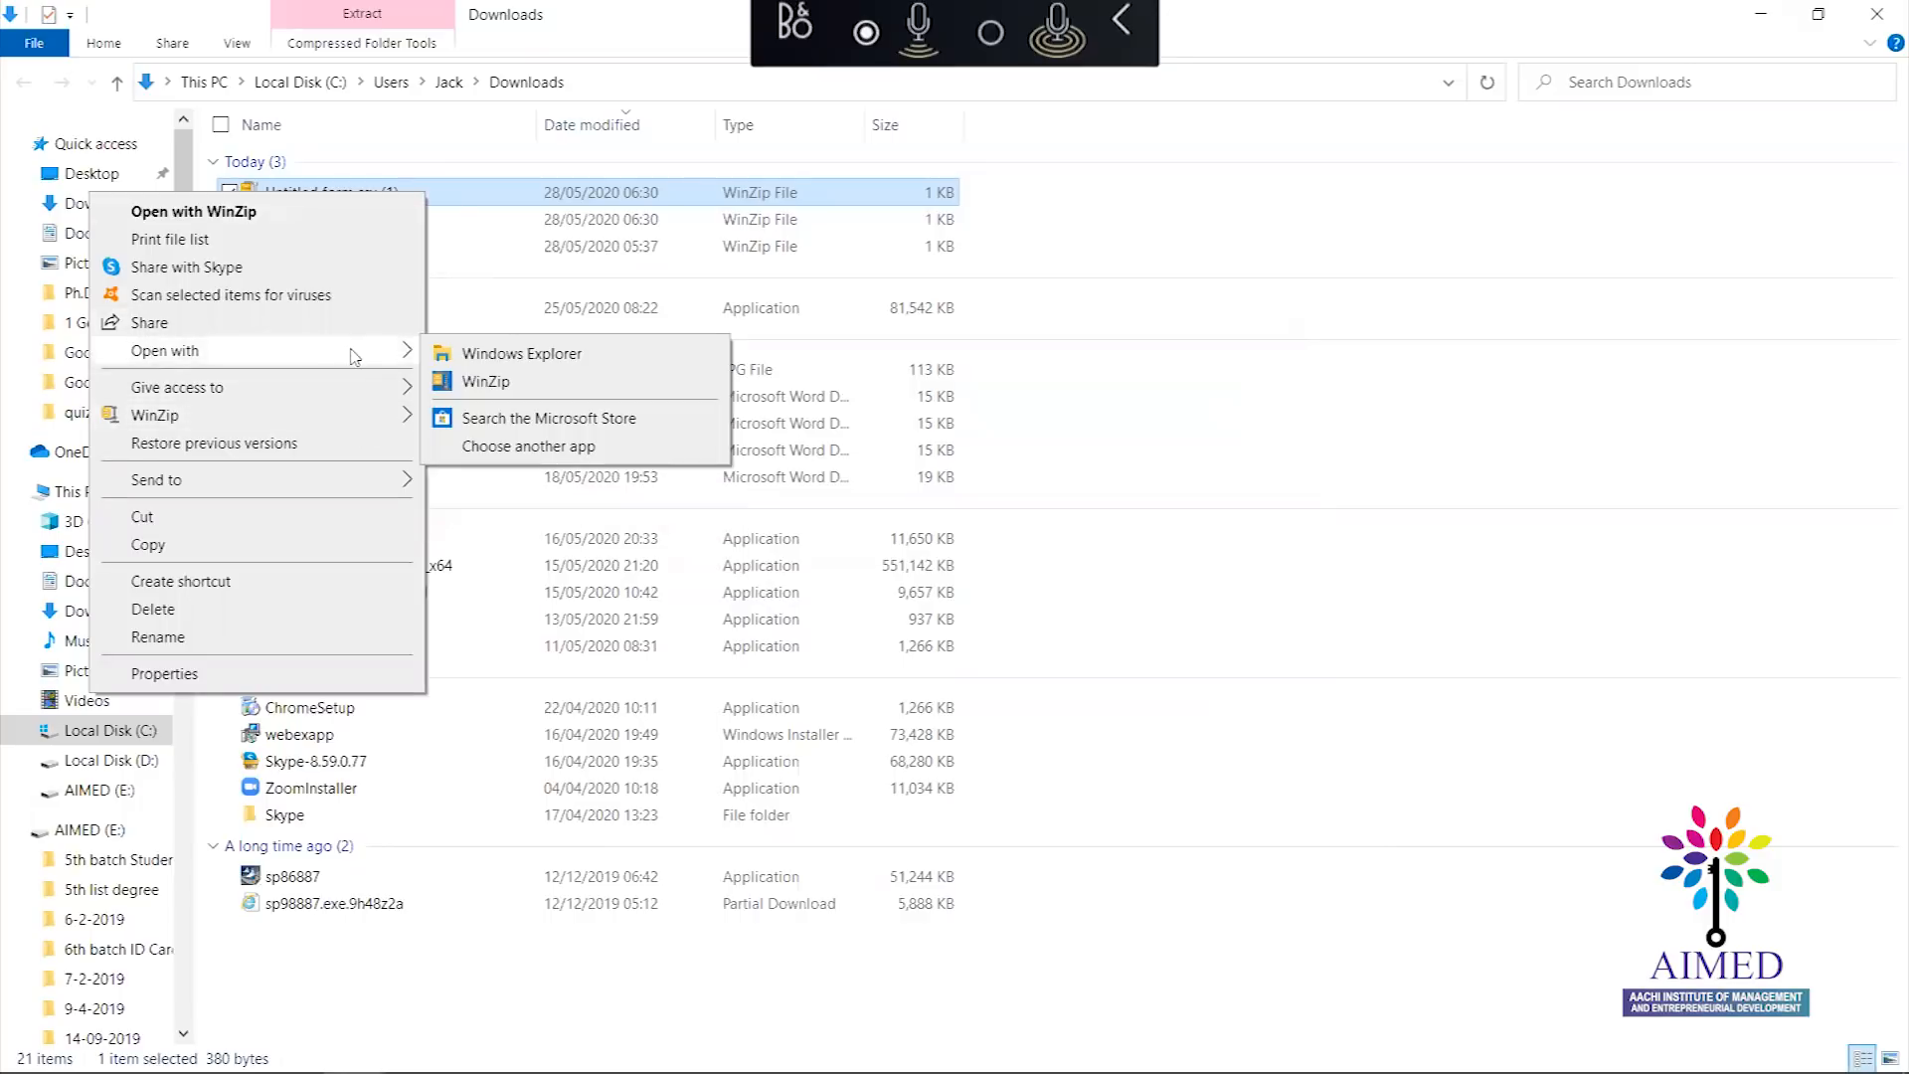
{"action": "left_click", "coordinate": [457, 356]}
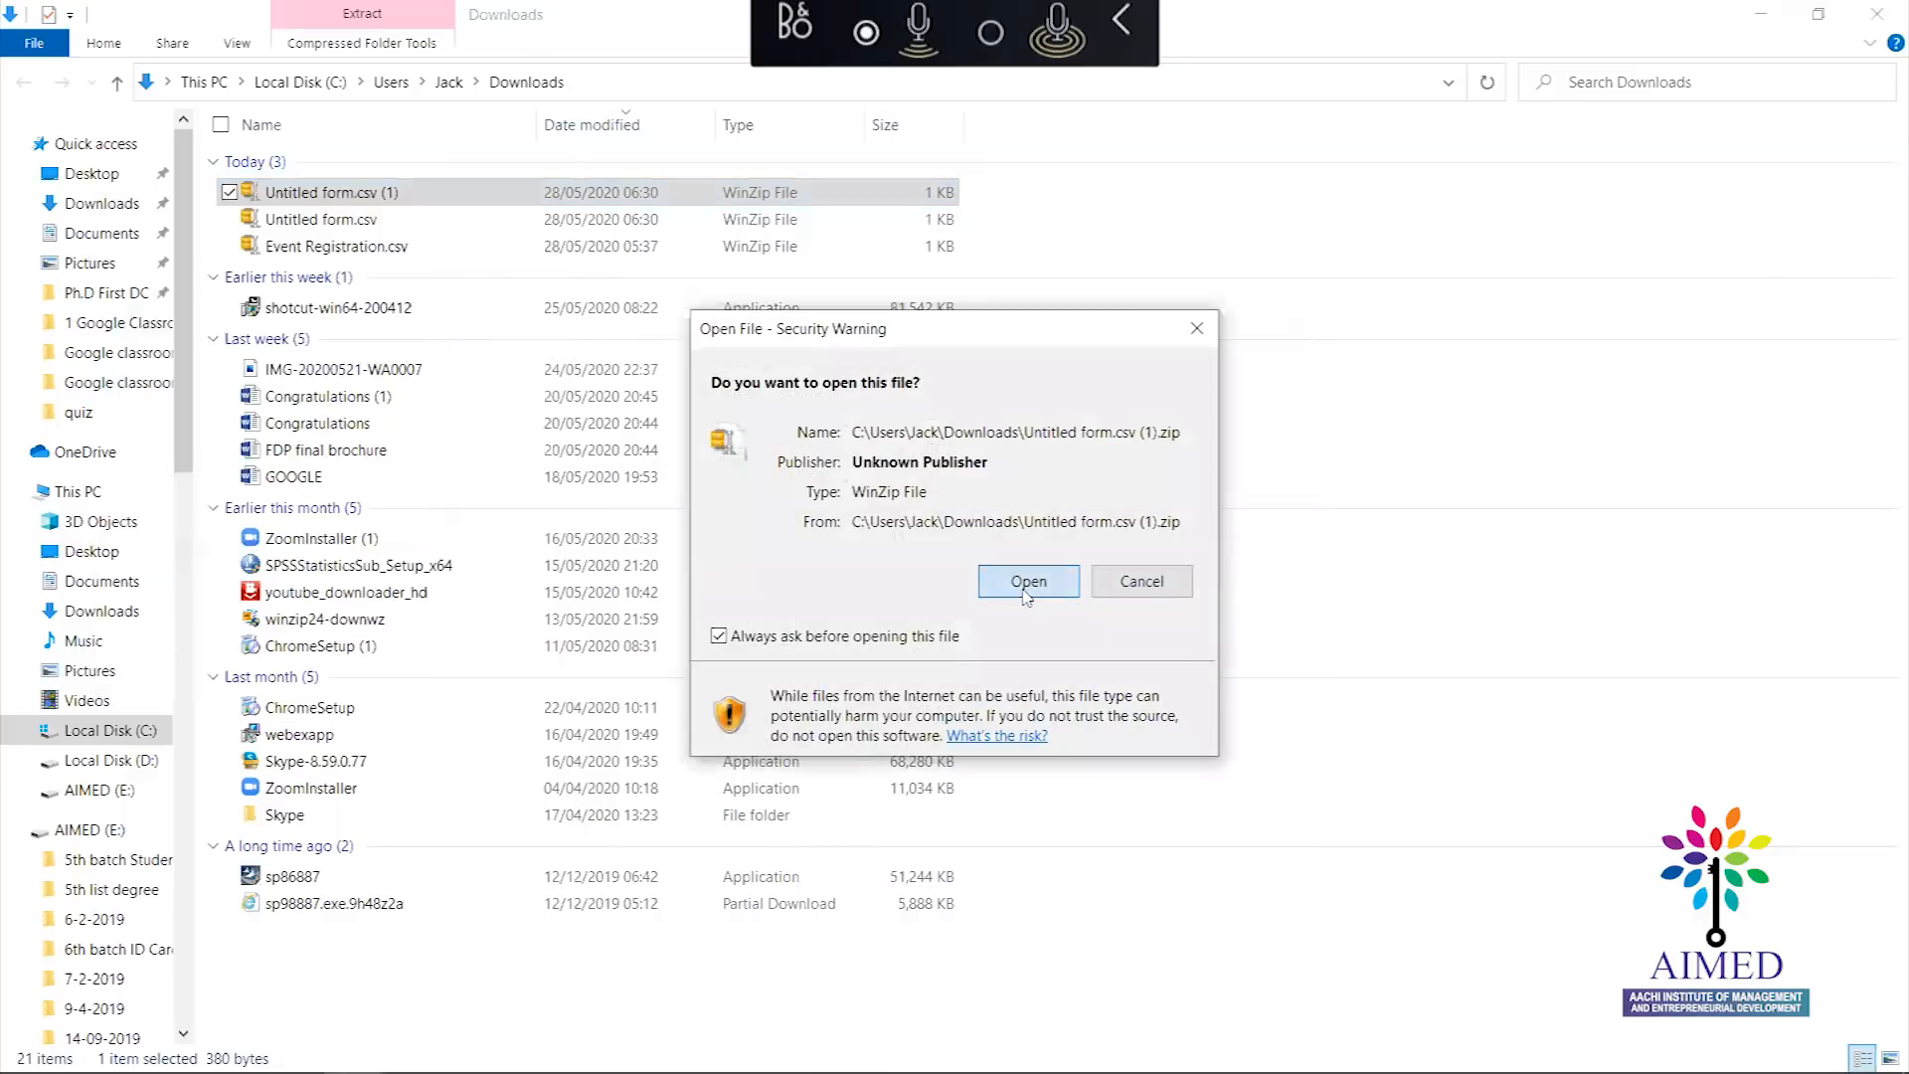
{"action": "left_click", "coordinate": [1027, 596]}
{"action": "double_click", "coordinate": [358, 169]}
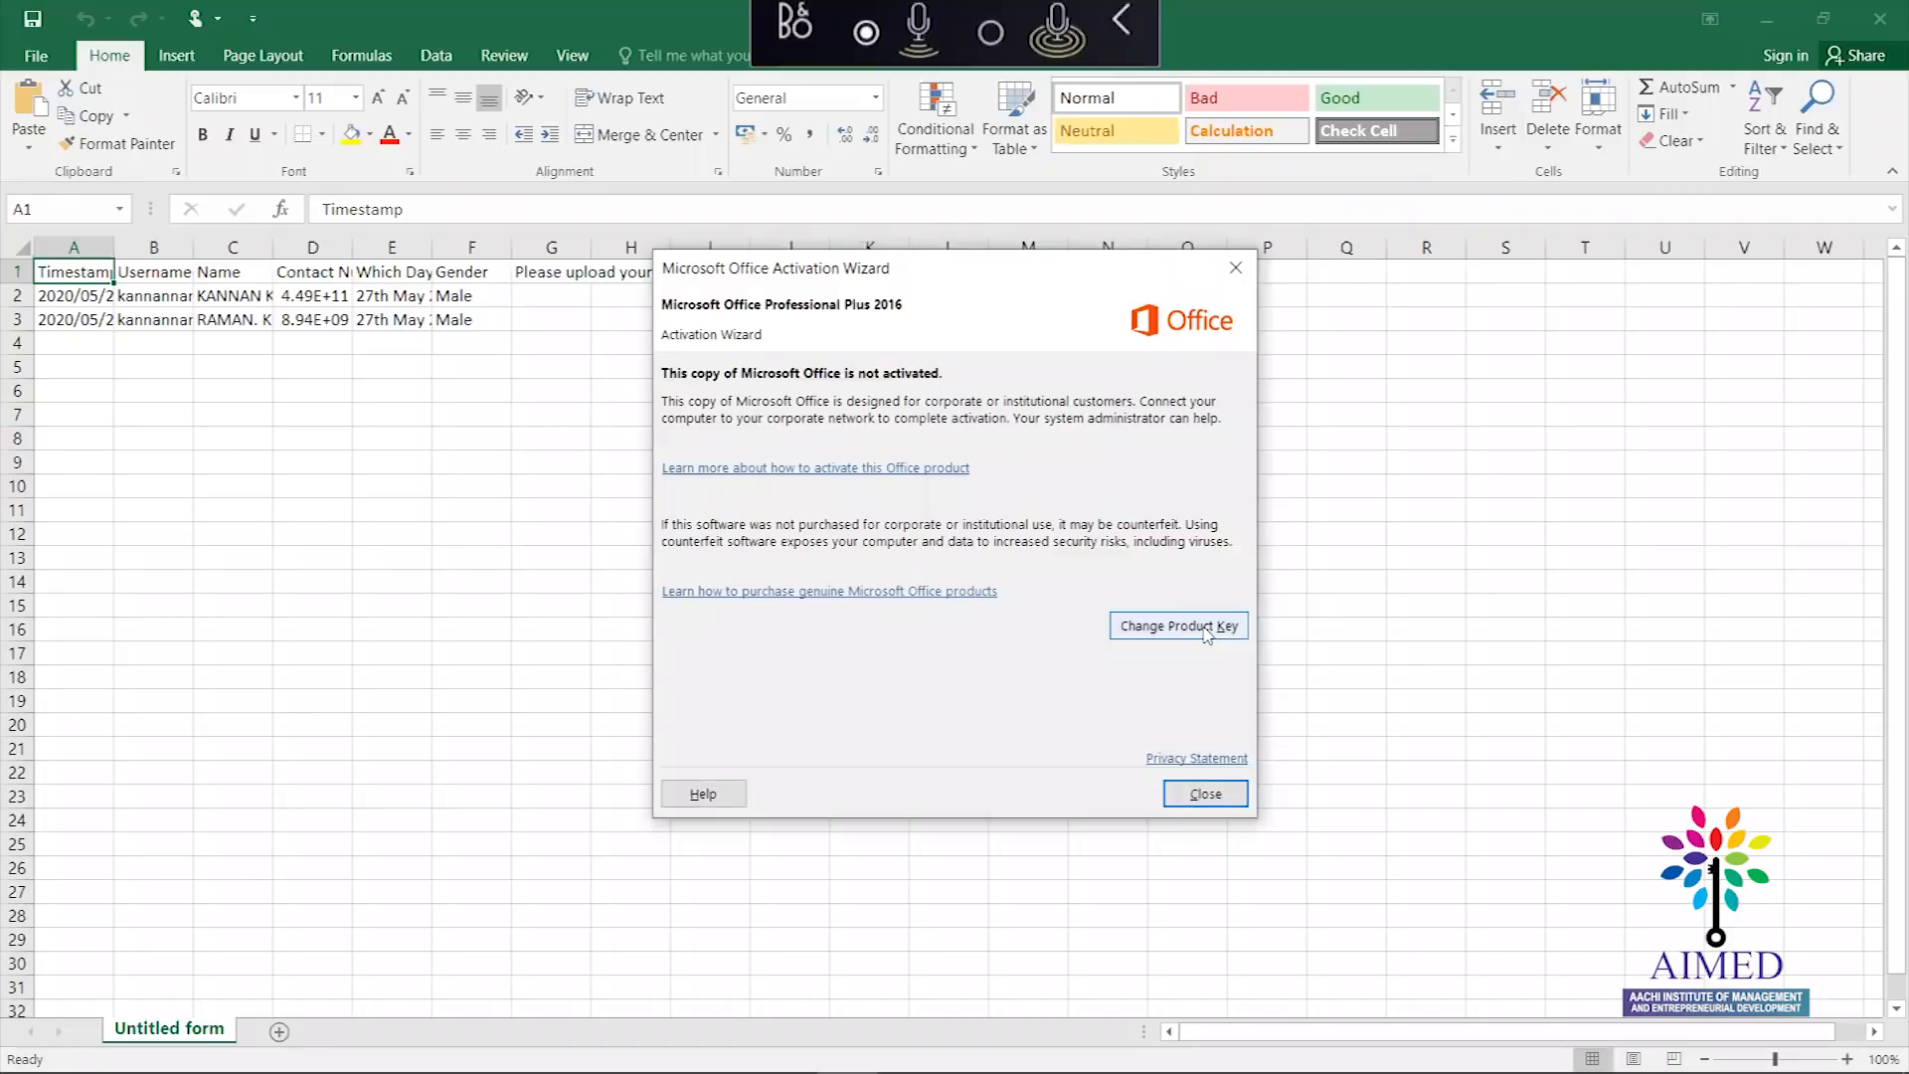
Dismiss the Office activation notice and autofit columns A through D to their contents
{"action": "left_click", "coordinate": [1219, 796]}
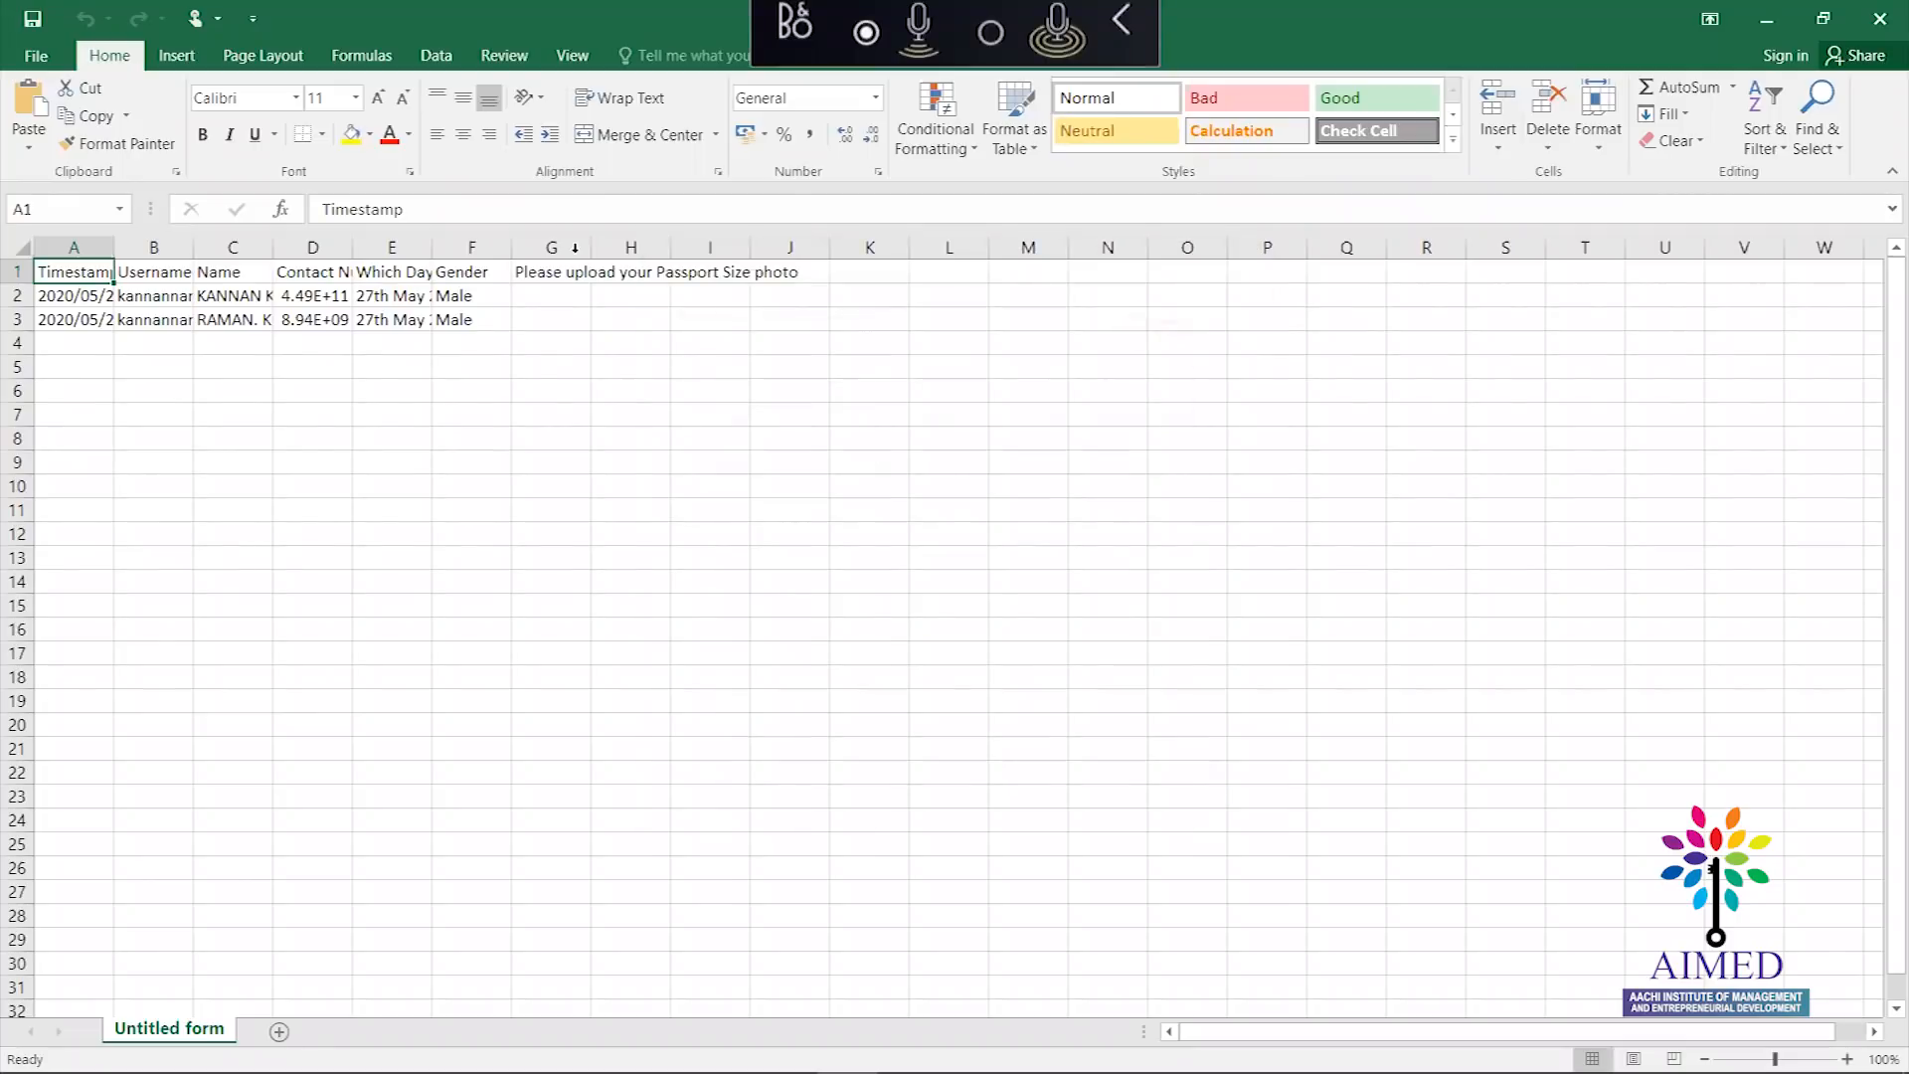
{"action": "double_click", "coordinate": [113, 246]}
{"action": "double_click", "coordinate": [380, 247]}
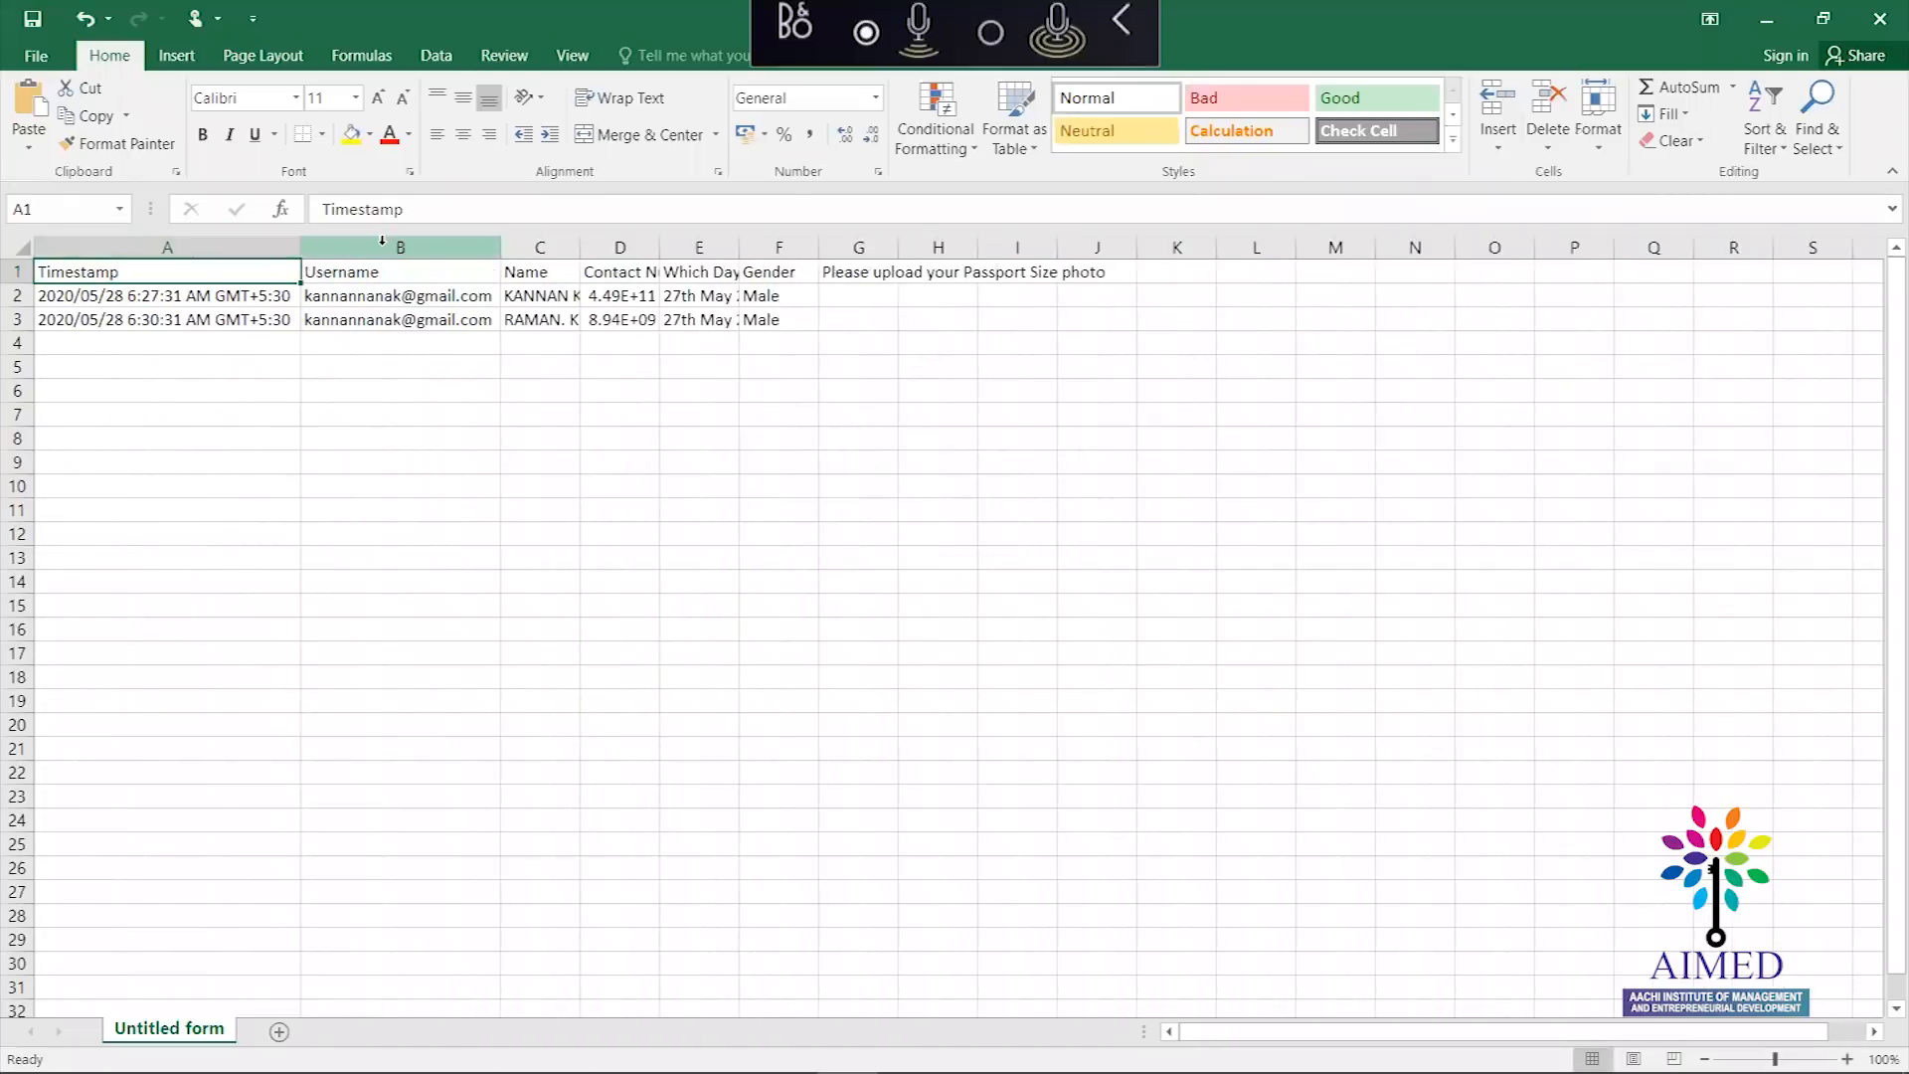
{"action": "double_click", "coordinate": [578, 246]}
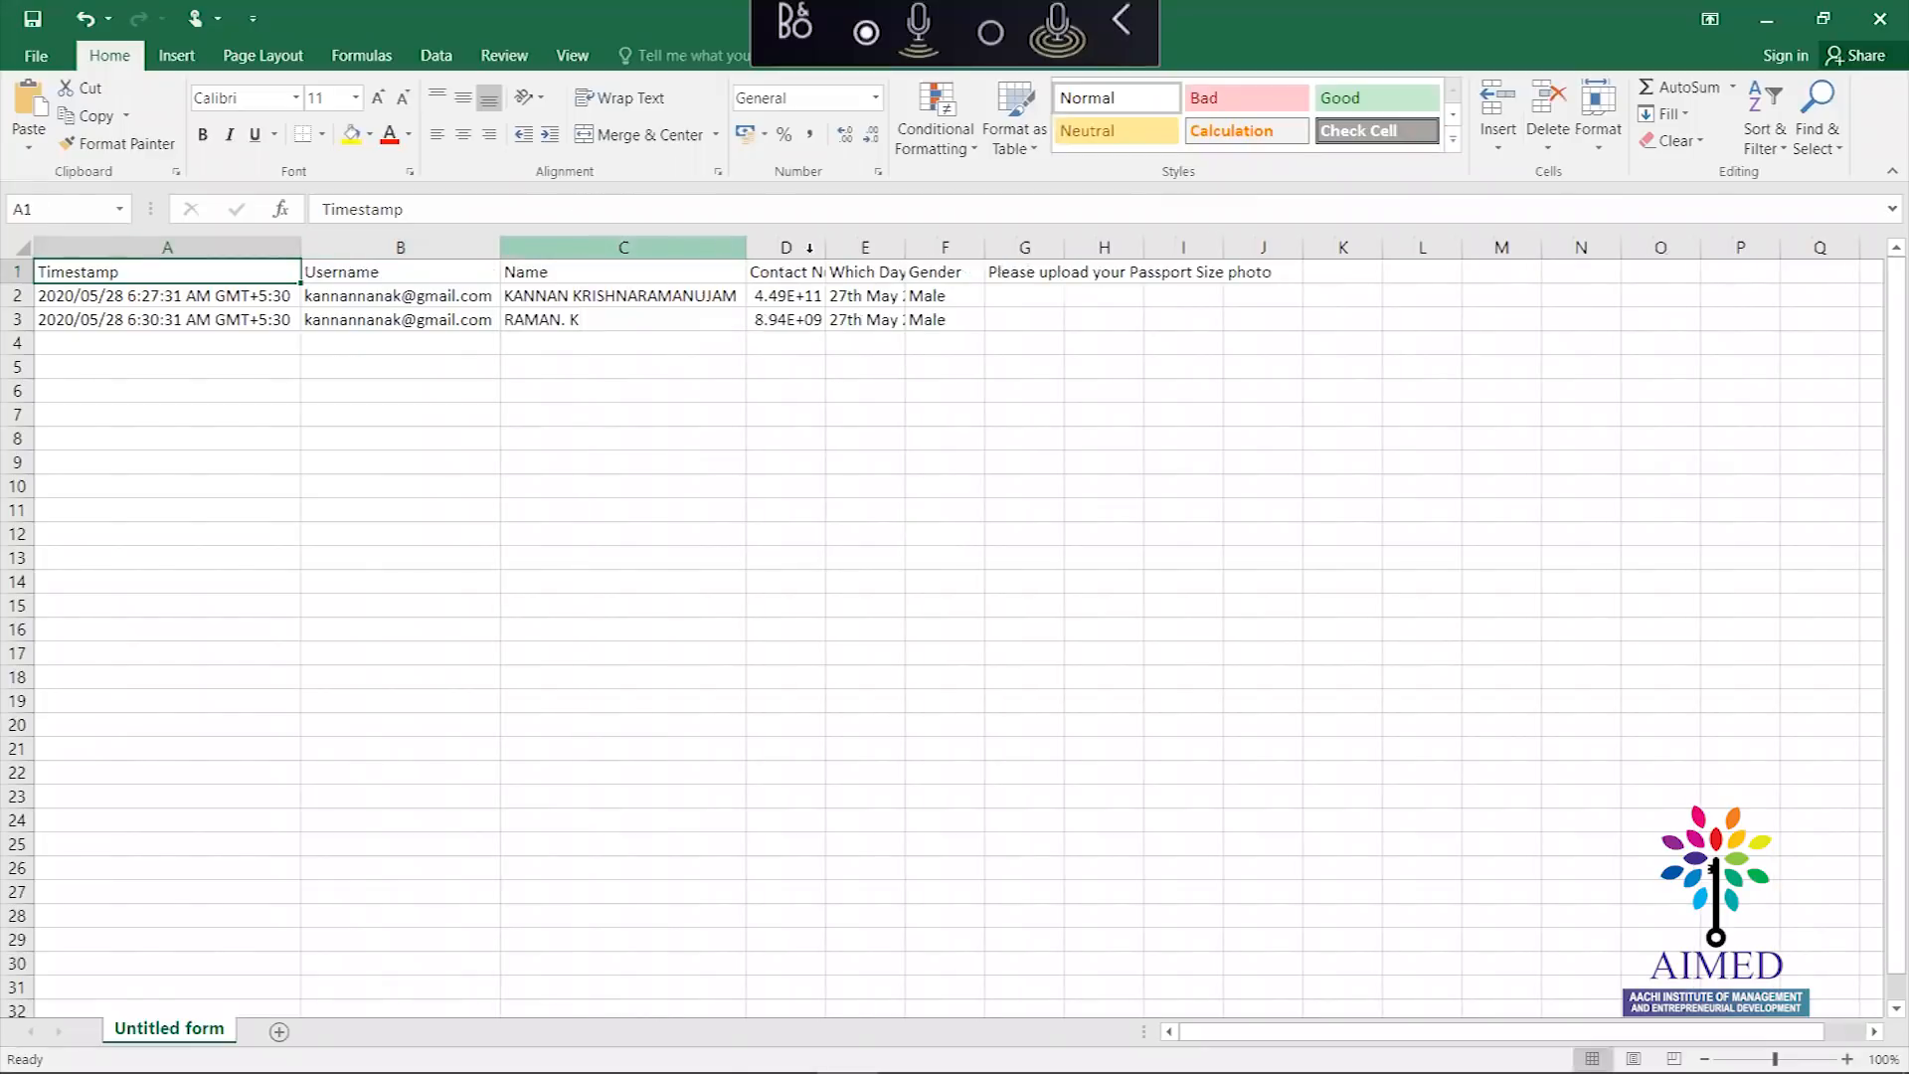
{"action": "double_click", "coordinate": [825, 247]}
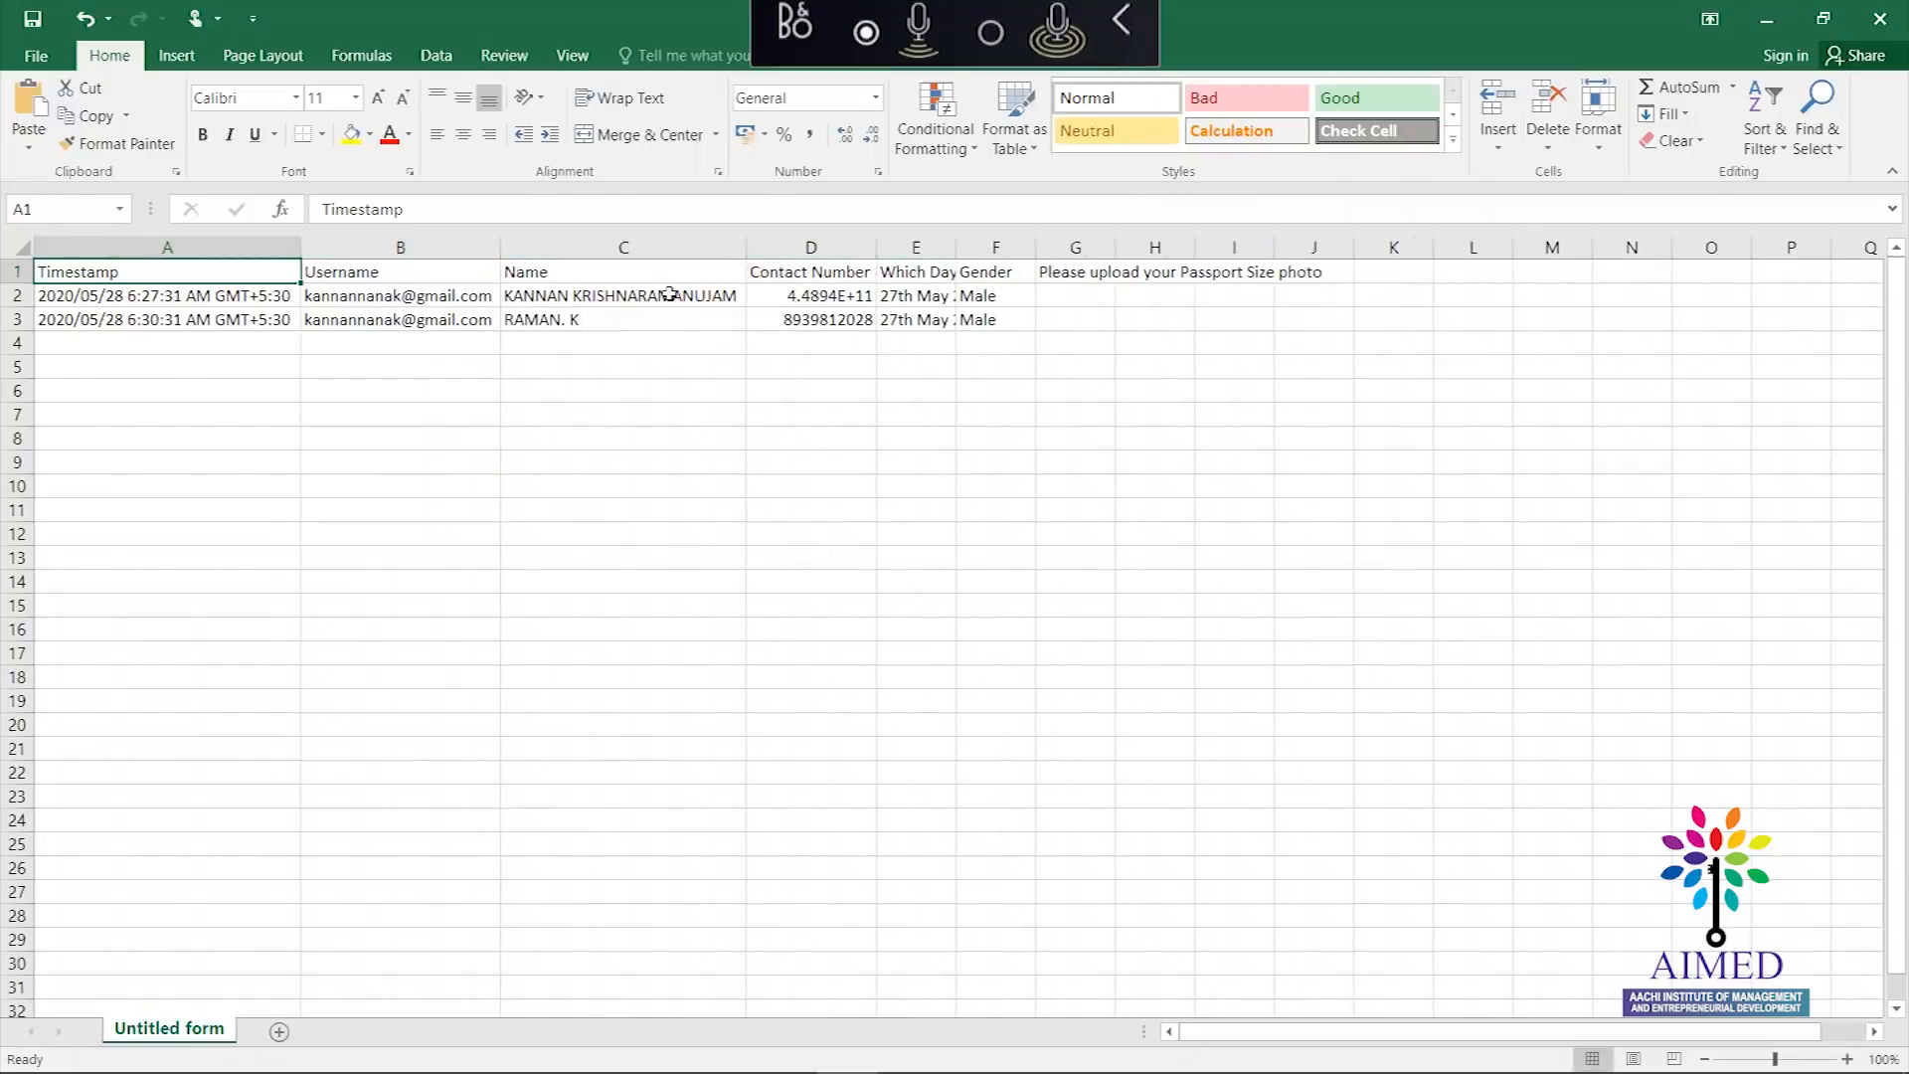
Widen columns D, E and F, then close Excel without saving
{"action": "left_click", "coordinate": [875, 242]}
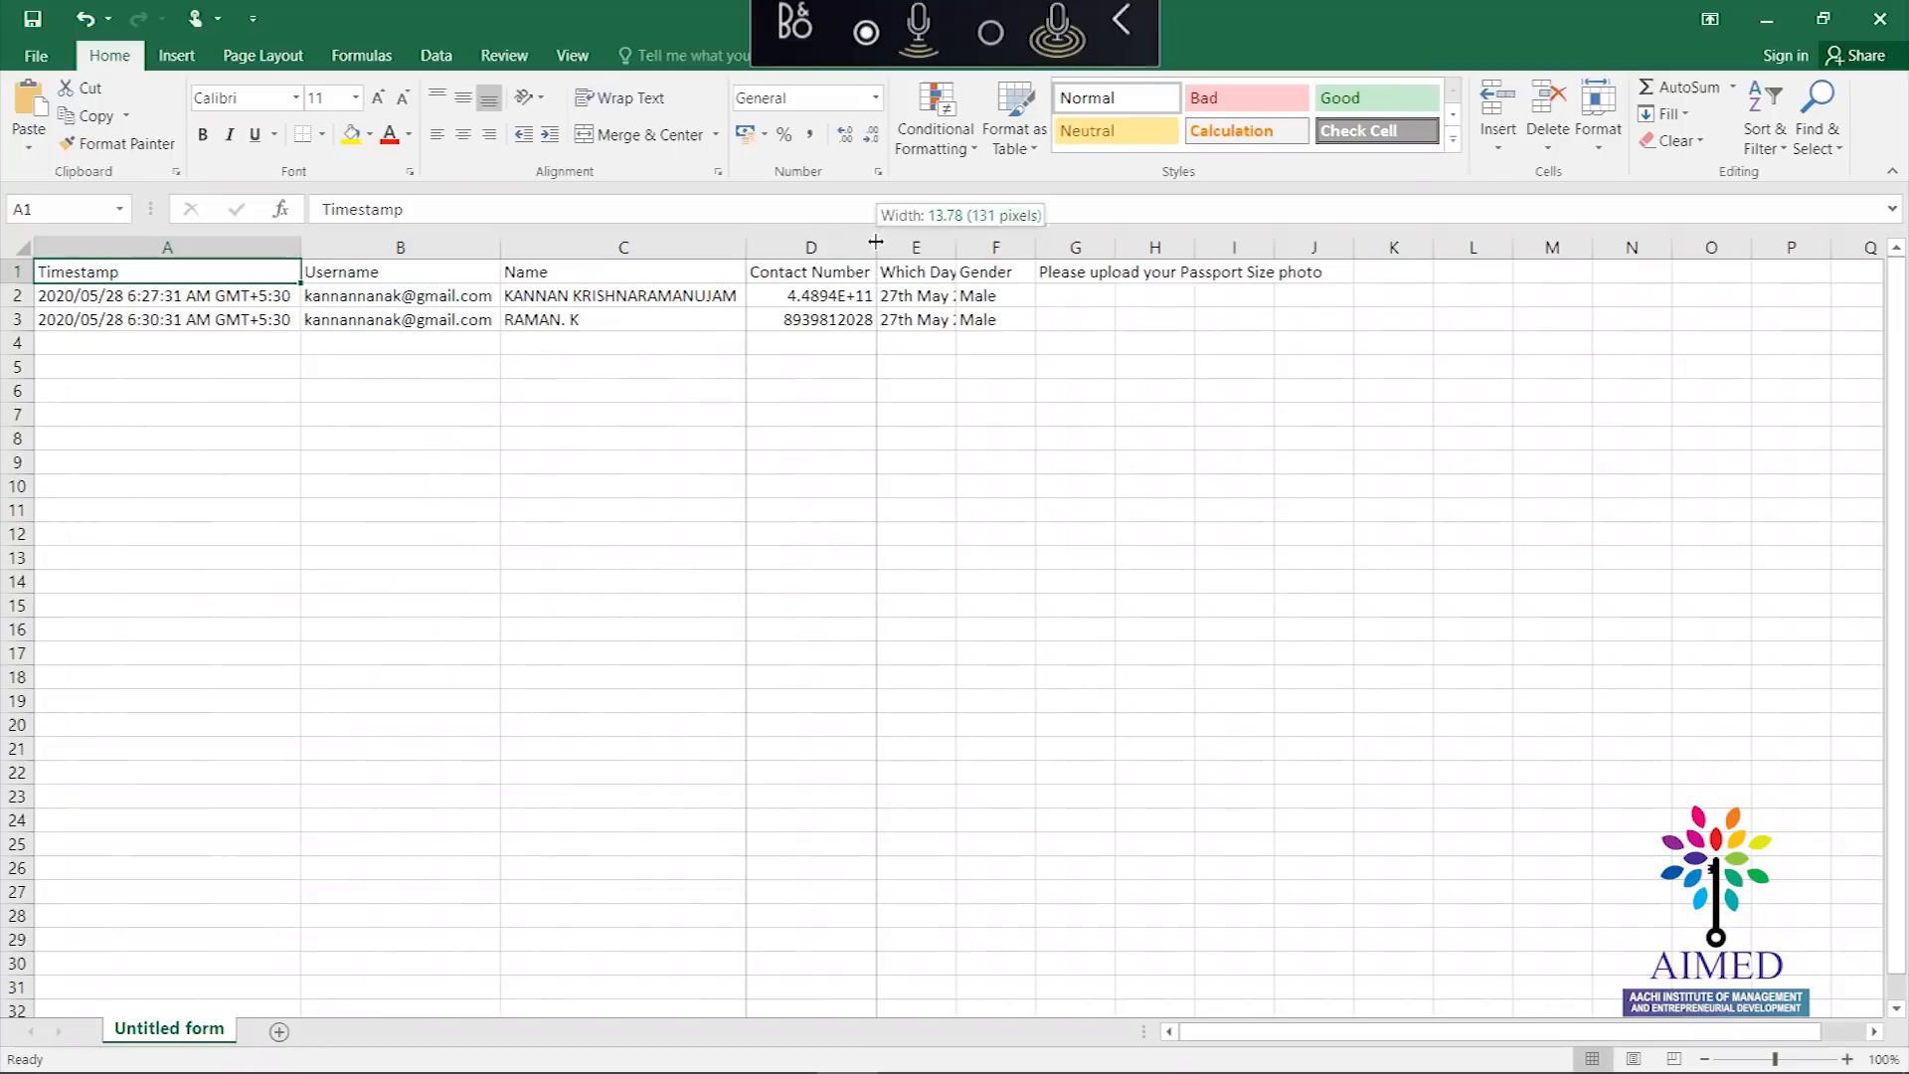
{"action": "left_click_drag", "start_coordinate": [1034, 235], "coordinate": [1034, 235]}
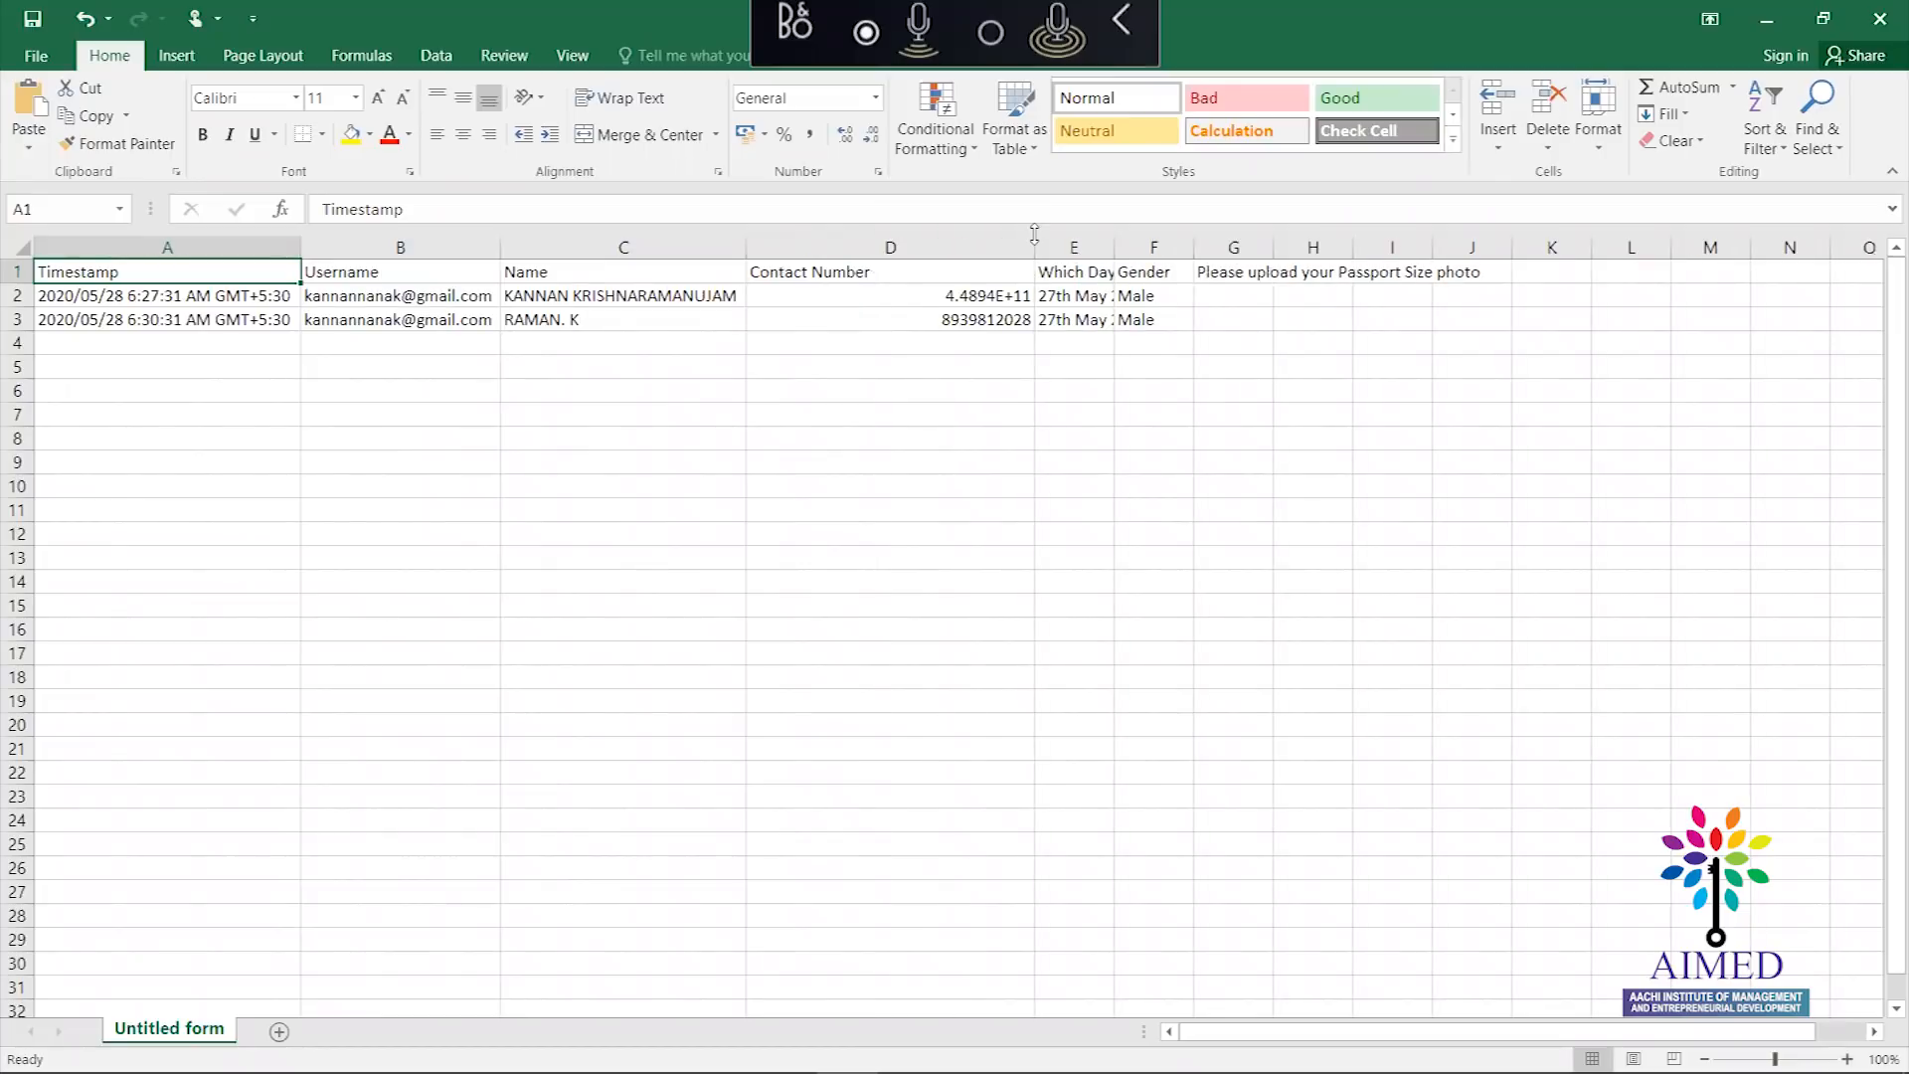
{"action": "left_click", "coordinate": [907, 318]}
{"action": "left_click_drag", "start_coordinate": [1112, 246], "coordinate": [1407, 247]}
{"action": "left_click", "coordinate": [400, 314]}
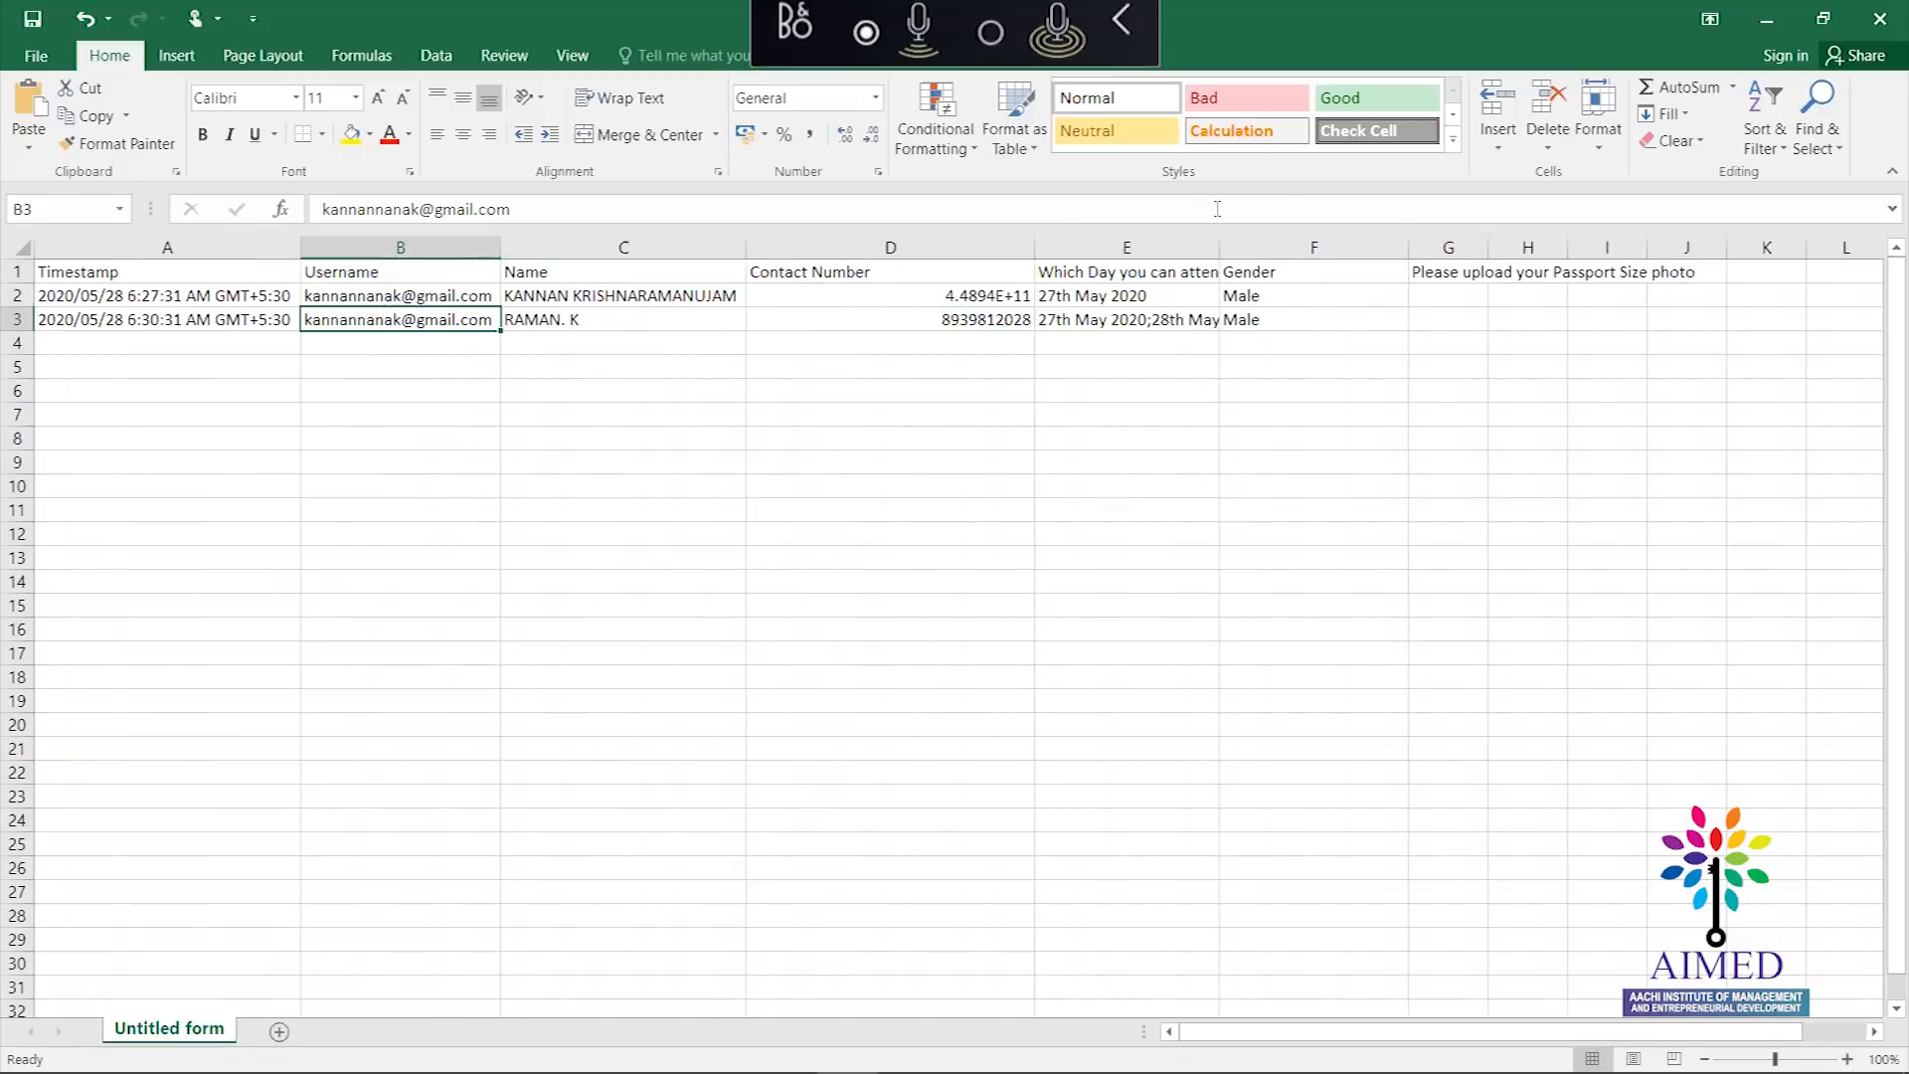
{"action": "left_click", "coordinate": [1879, 24]}
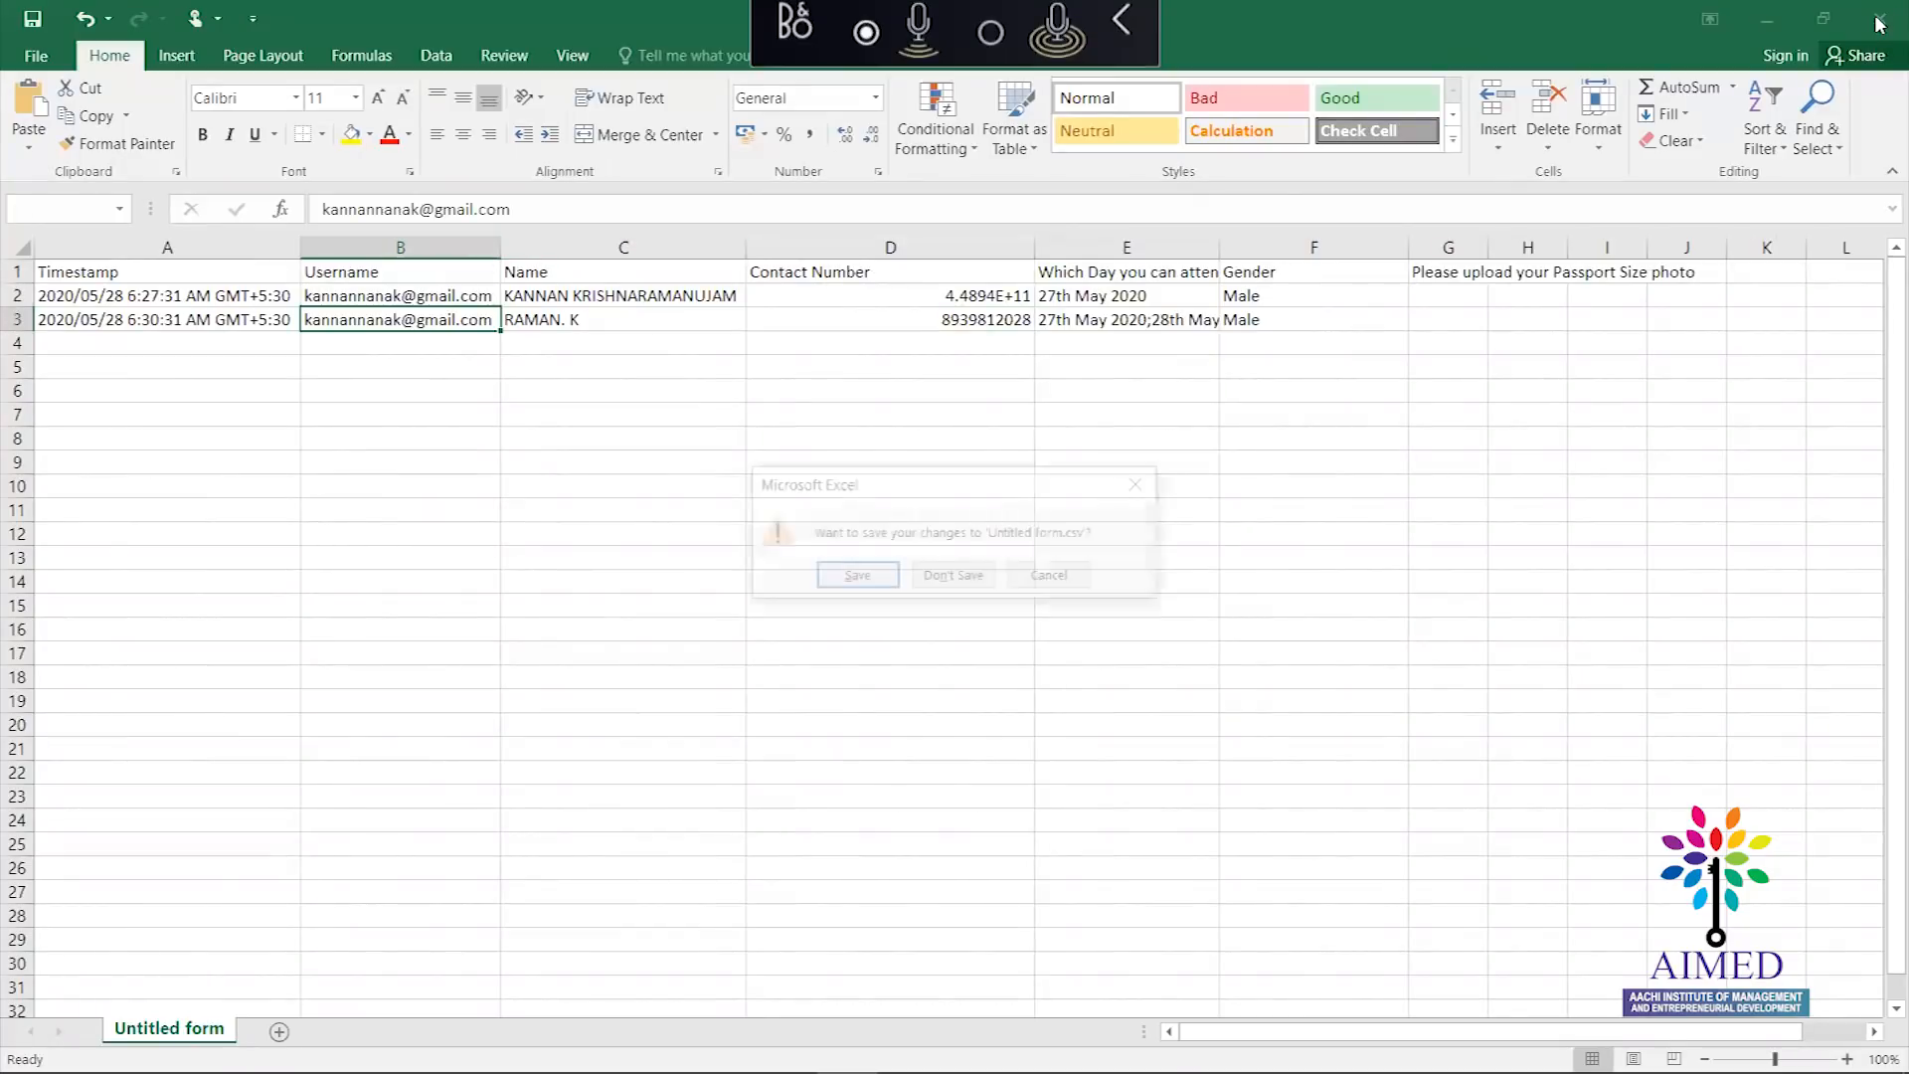
{"action": "left_click", "coordinate": [954, 573]}
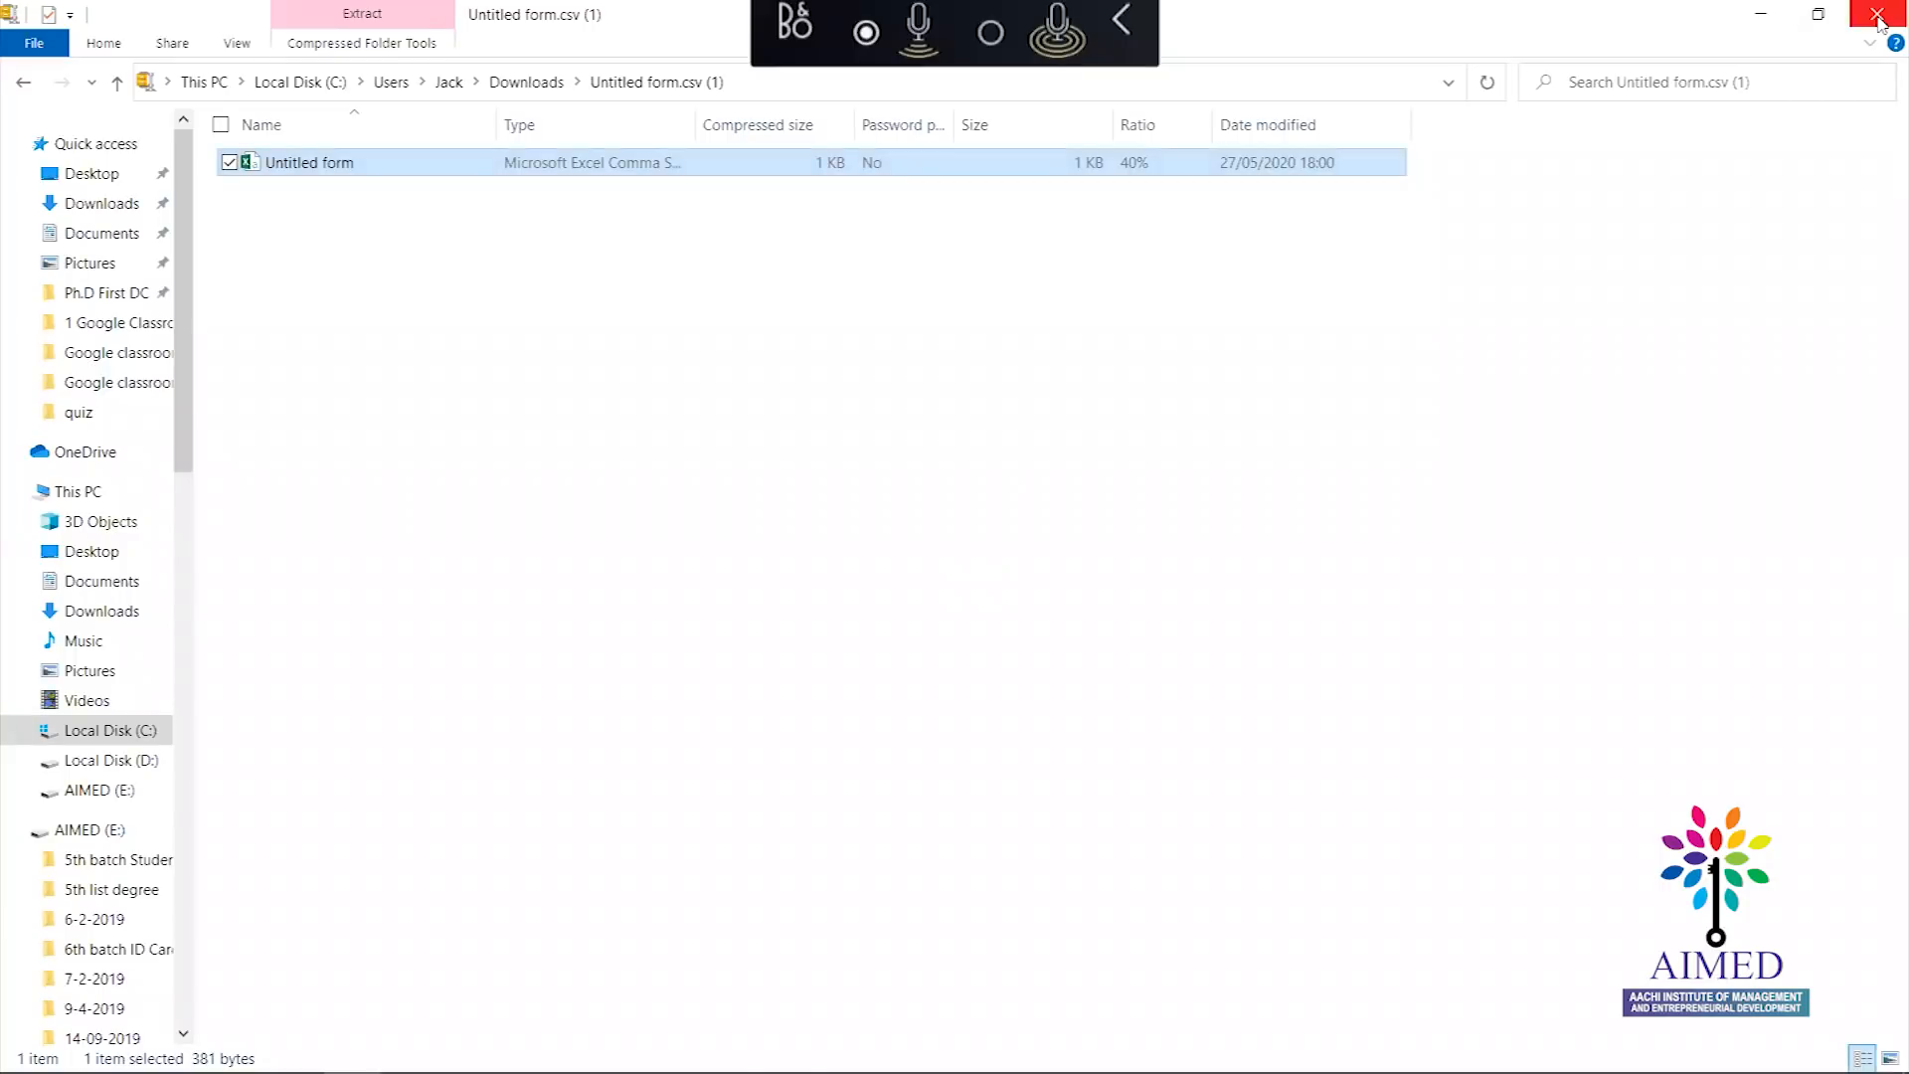
Close the downloads folder and shrink and reposition the Chrome window over the responses summary
{"action": "left_click", "coordinate": [1878, 15]}
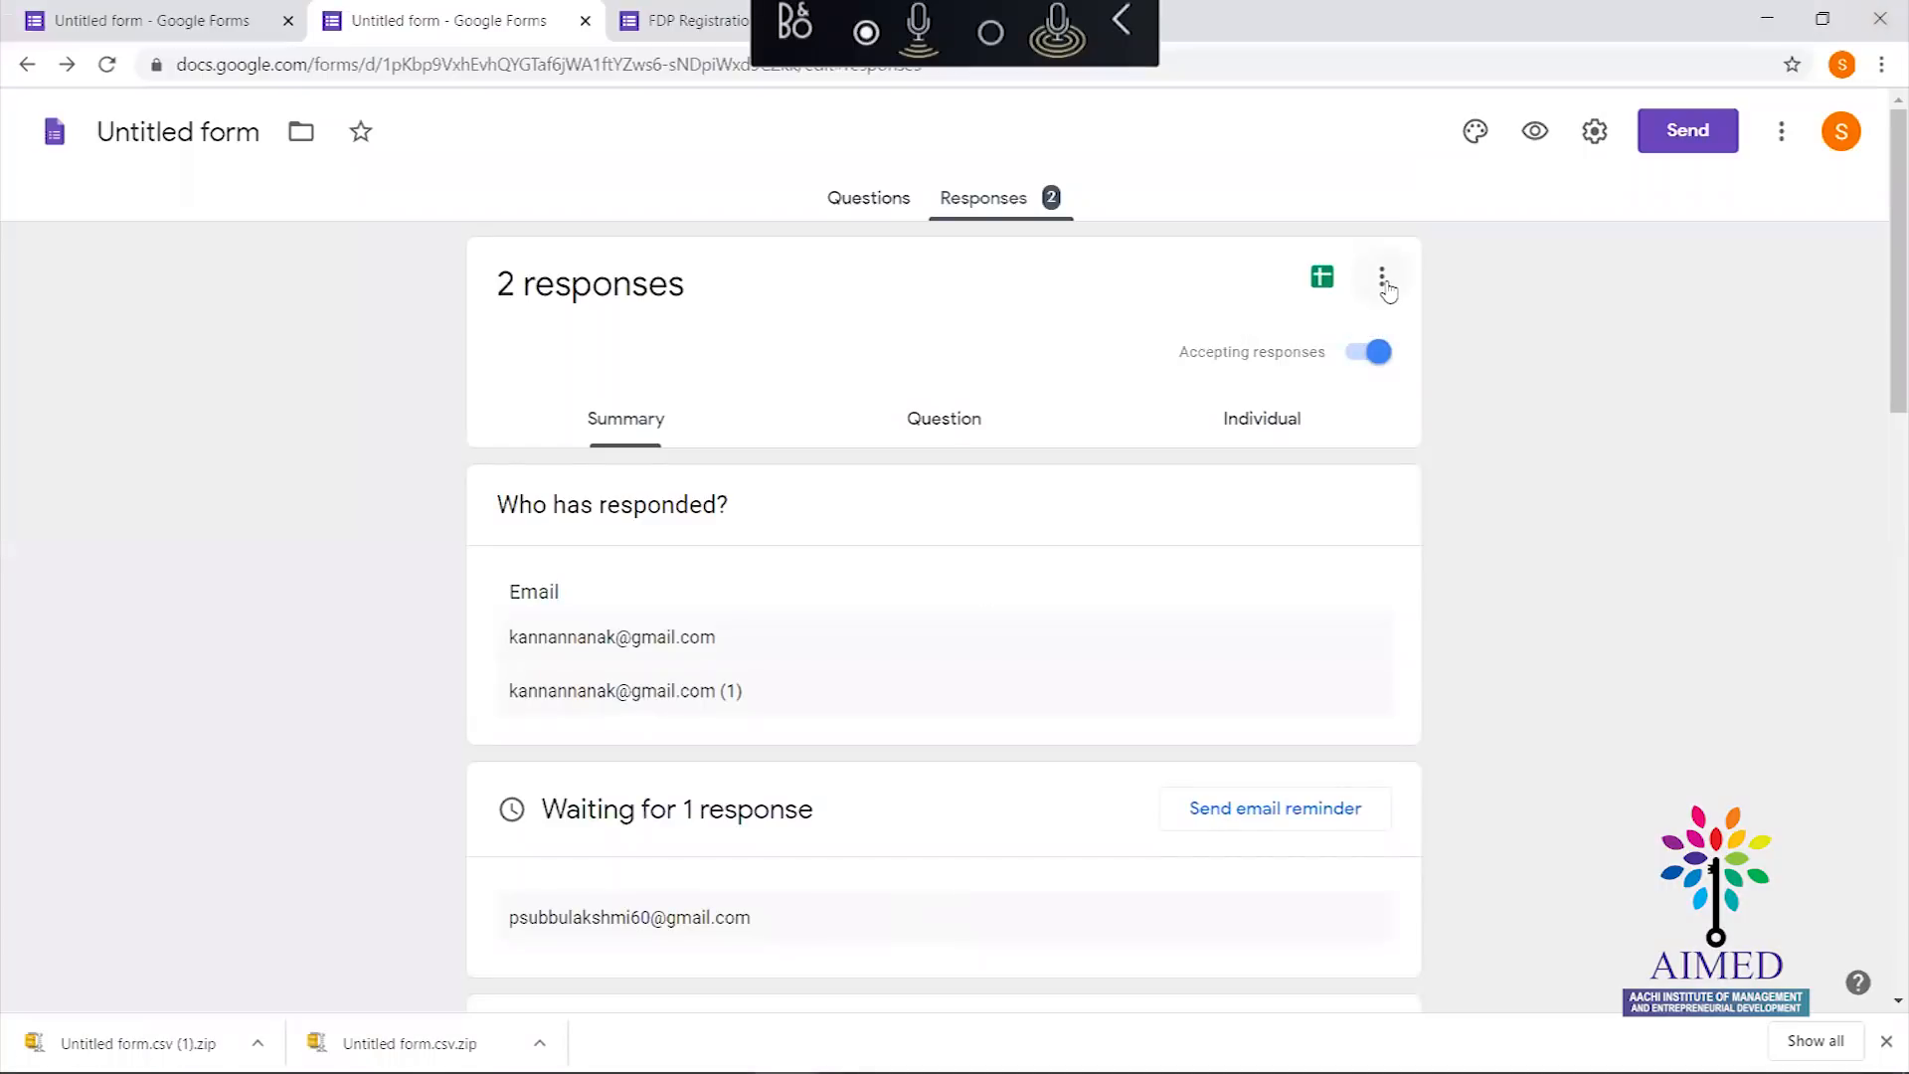
{"action": "left_click", "coordinate": [1382, 280]}
{"action": "left_click", "coordinate": [1579, 388]}
{"action": "left_click", "coordinate": [1822, 19]}
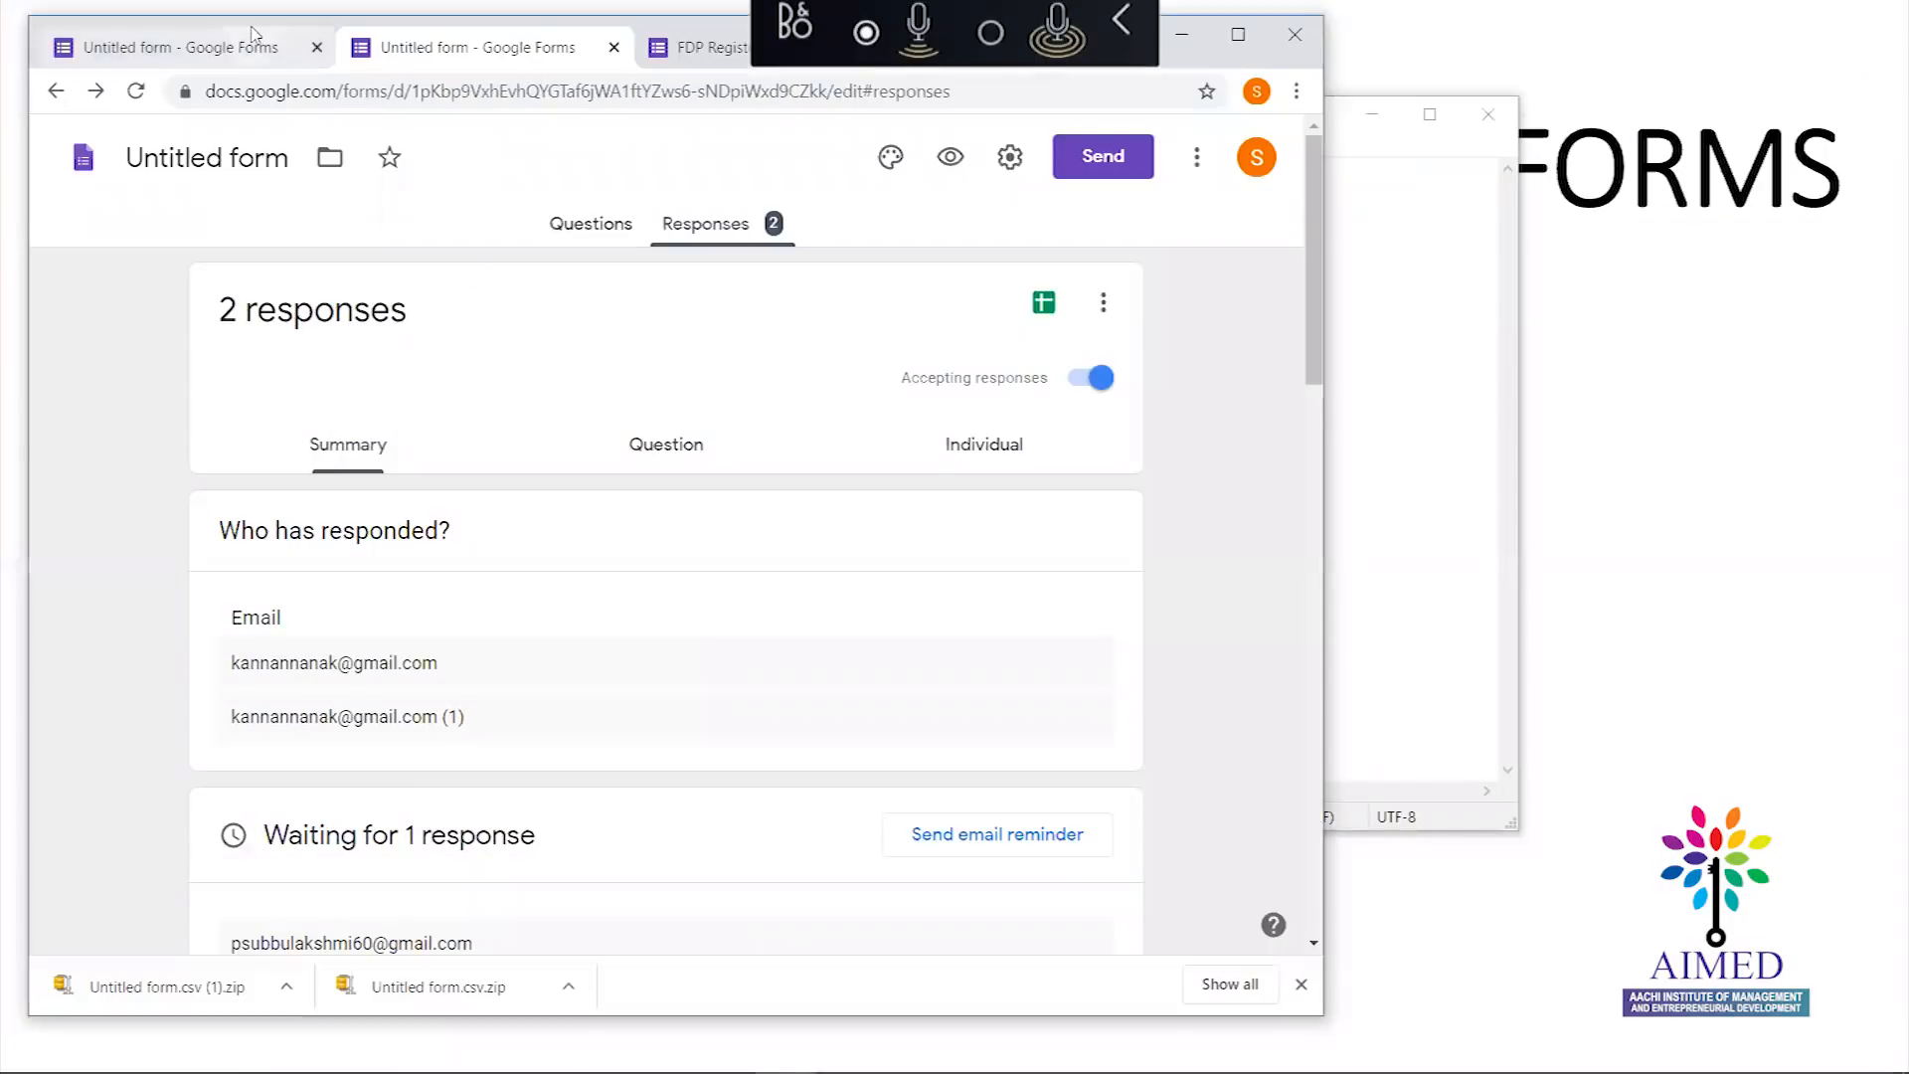
{"action": "left_click_drag", "start_coordinate": [252, 25], "coordinate": [323, 122]}
{"action": "left_click", "coordinate": [1033, 147]}
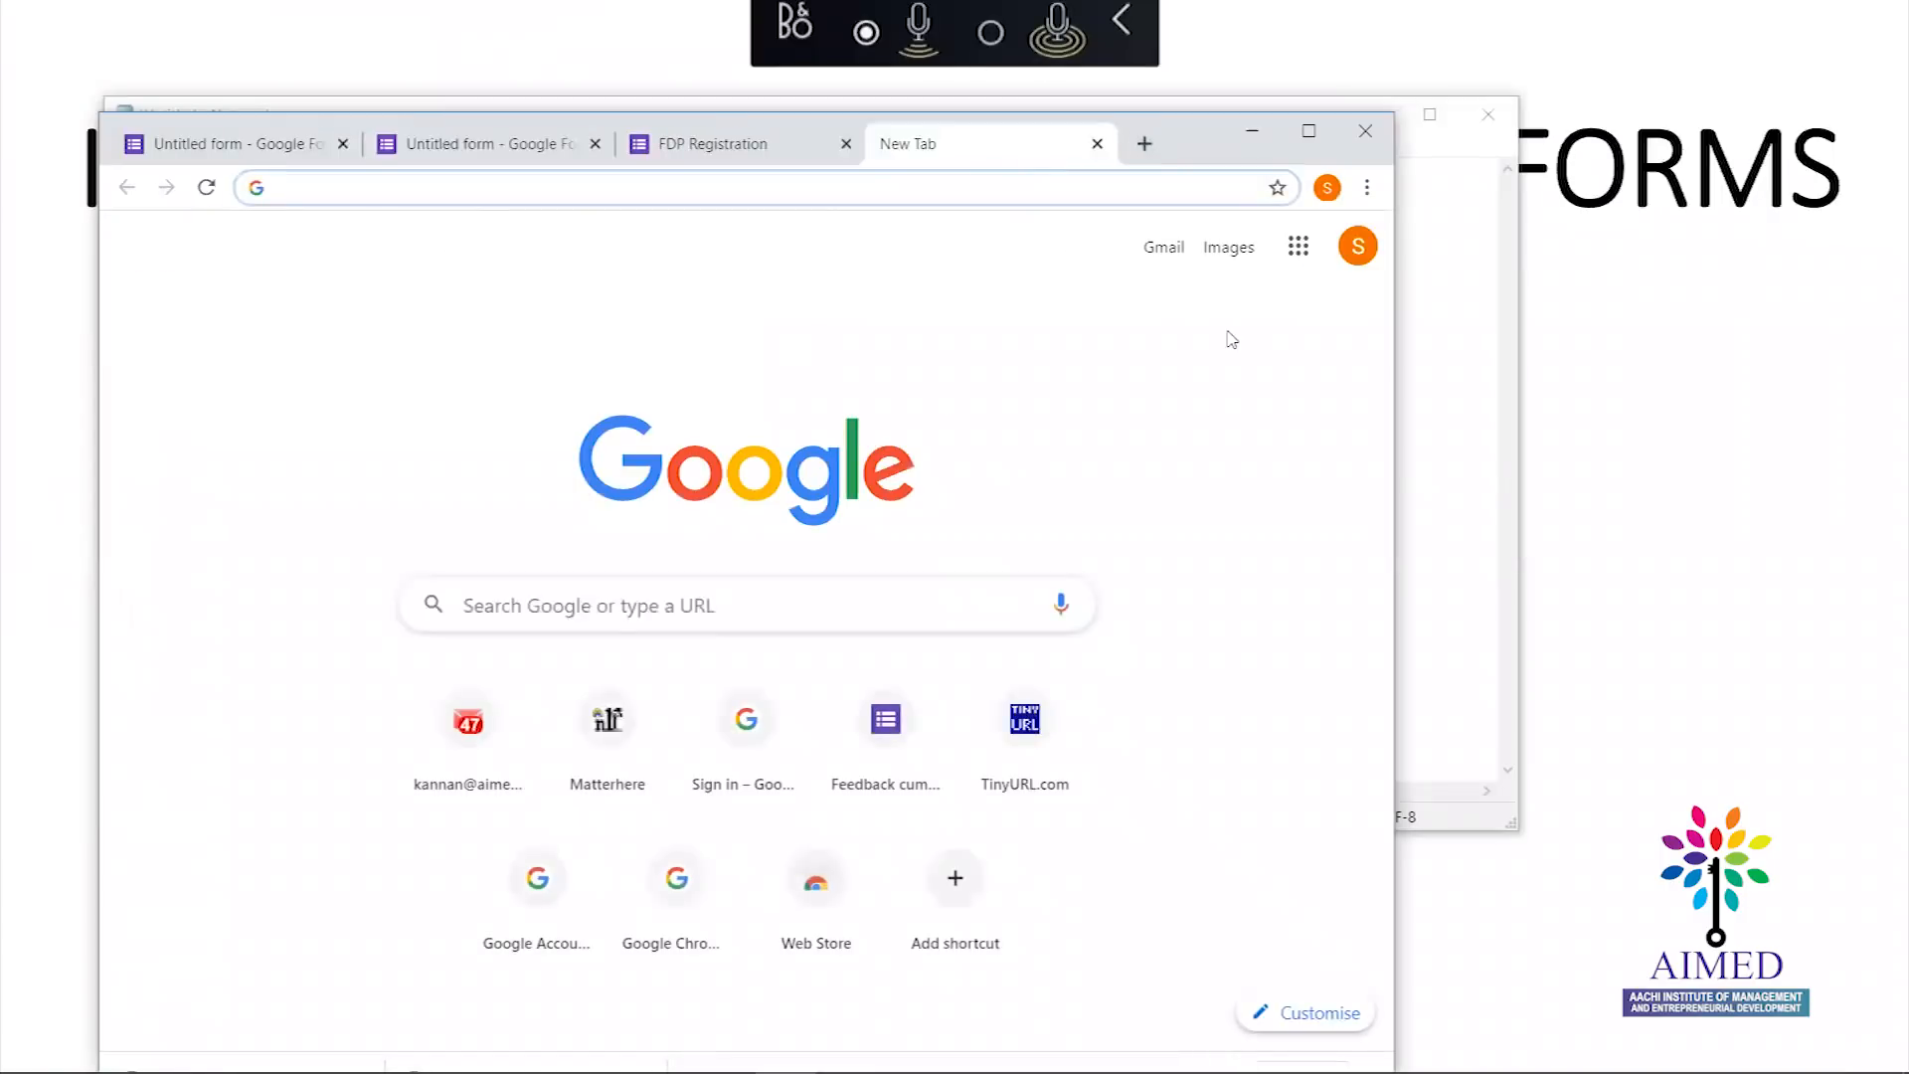
Open Google Drive from the Google apps grid and maximize the browser window
{"action": "left_click", "coordinate": [1298, 246]}
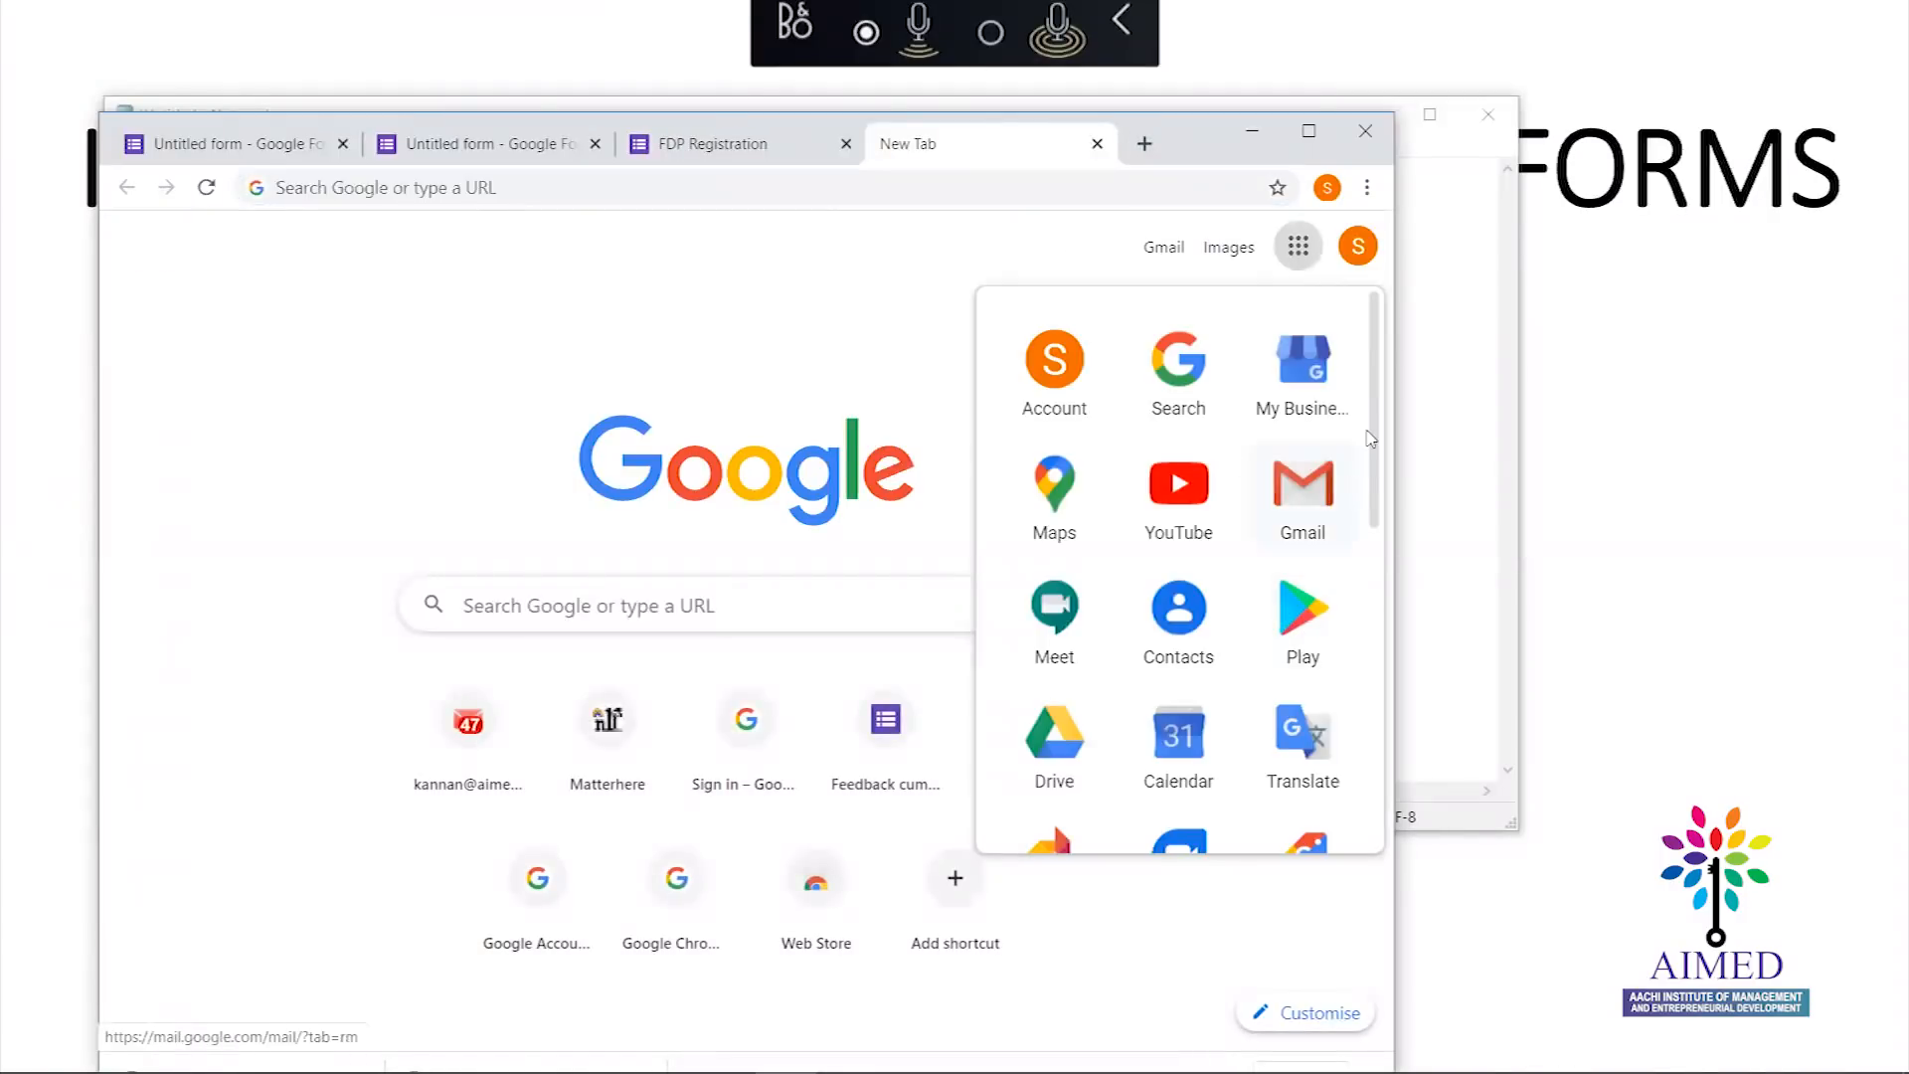
{"action": "scroll", "coordinate": [1372, 408], "scroll_direction": "down", "scroll_amount": 4}
{"action": "scroll", "coordinate": [1362, 418], "scroll_direction": "up", "scroll_amount": 4}
{"action": "left_click", "coordinate": [1049, 724]}
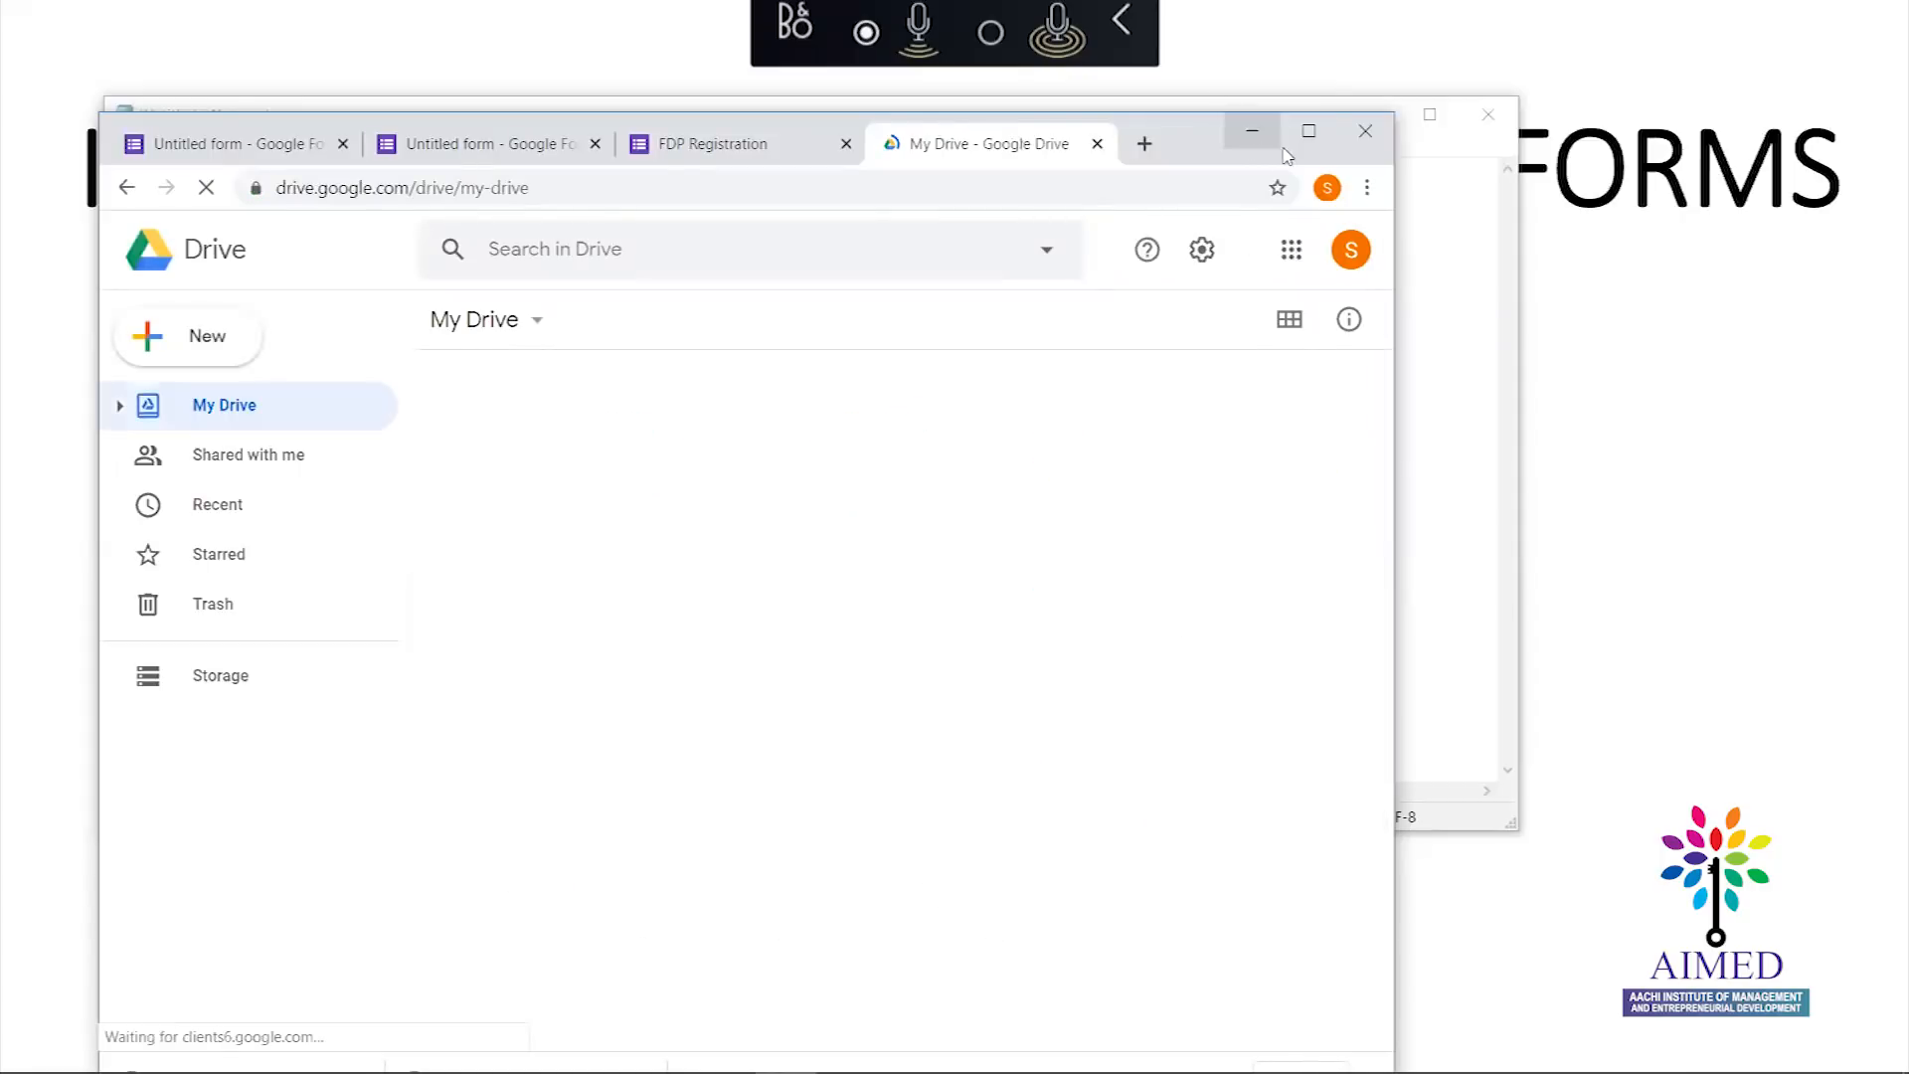
{"action": "left_click", "coordinate": [1309, 132]}
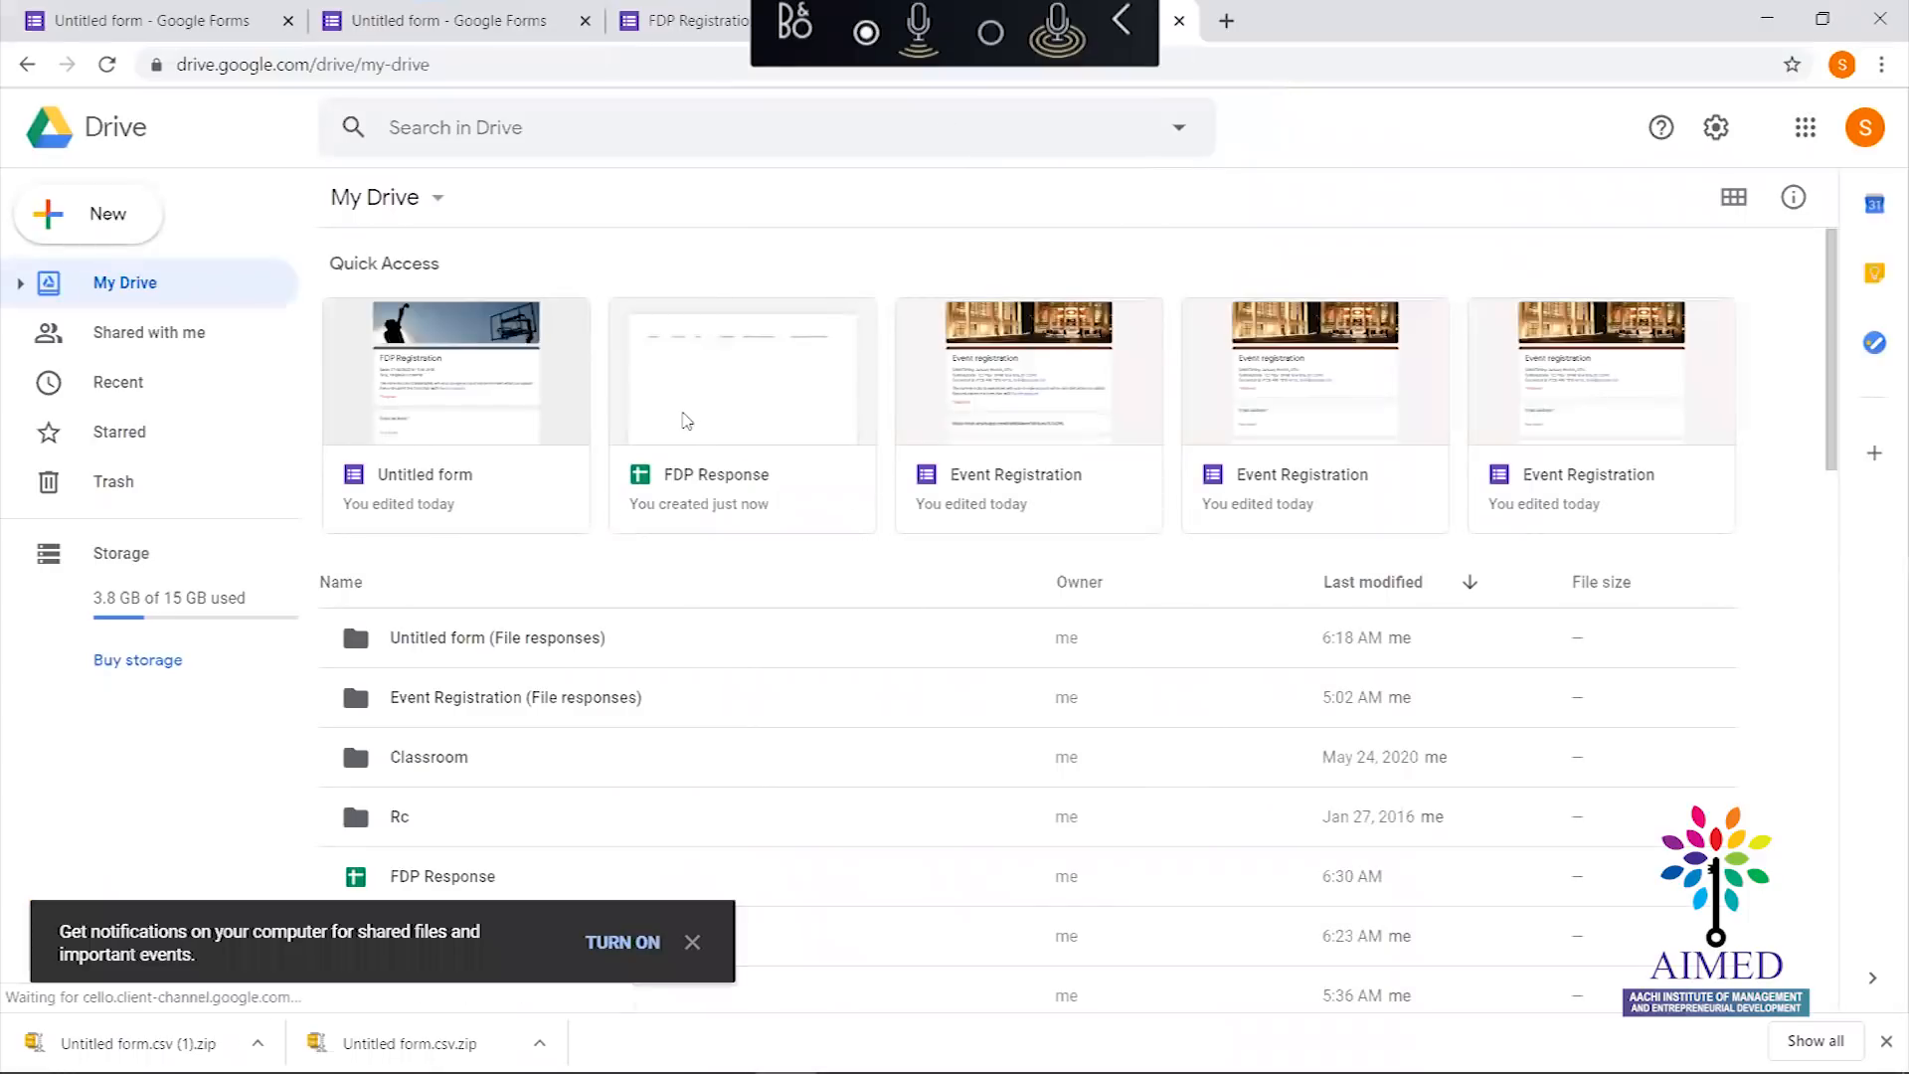
Open the FDP Response spreadsheet from My Drive, then close it and return to the form
{"action": "scroll", "coordinate": [685, 417], "scroll_direction": "down", "scroll_amount": 1}
{"action": "scroll", "coordinate": [685, 416], "scroll_direction": "up", "scroll_amount": 1}
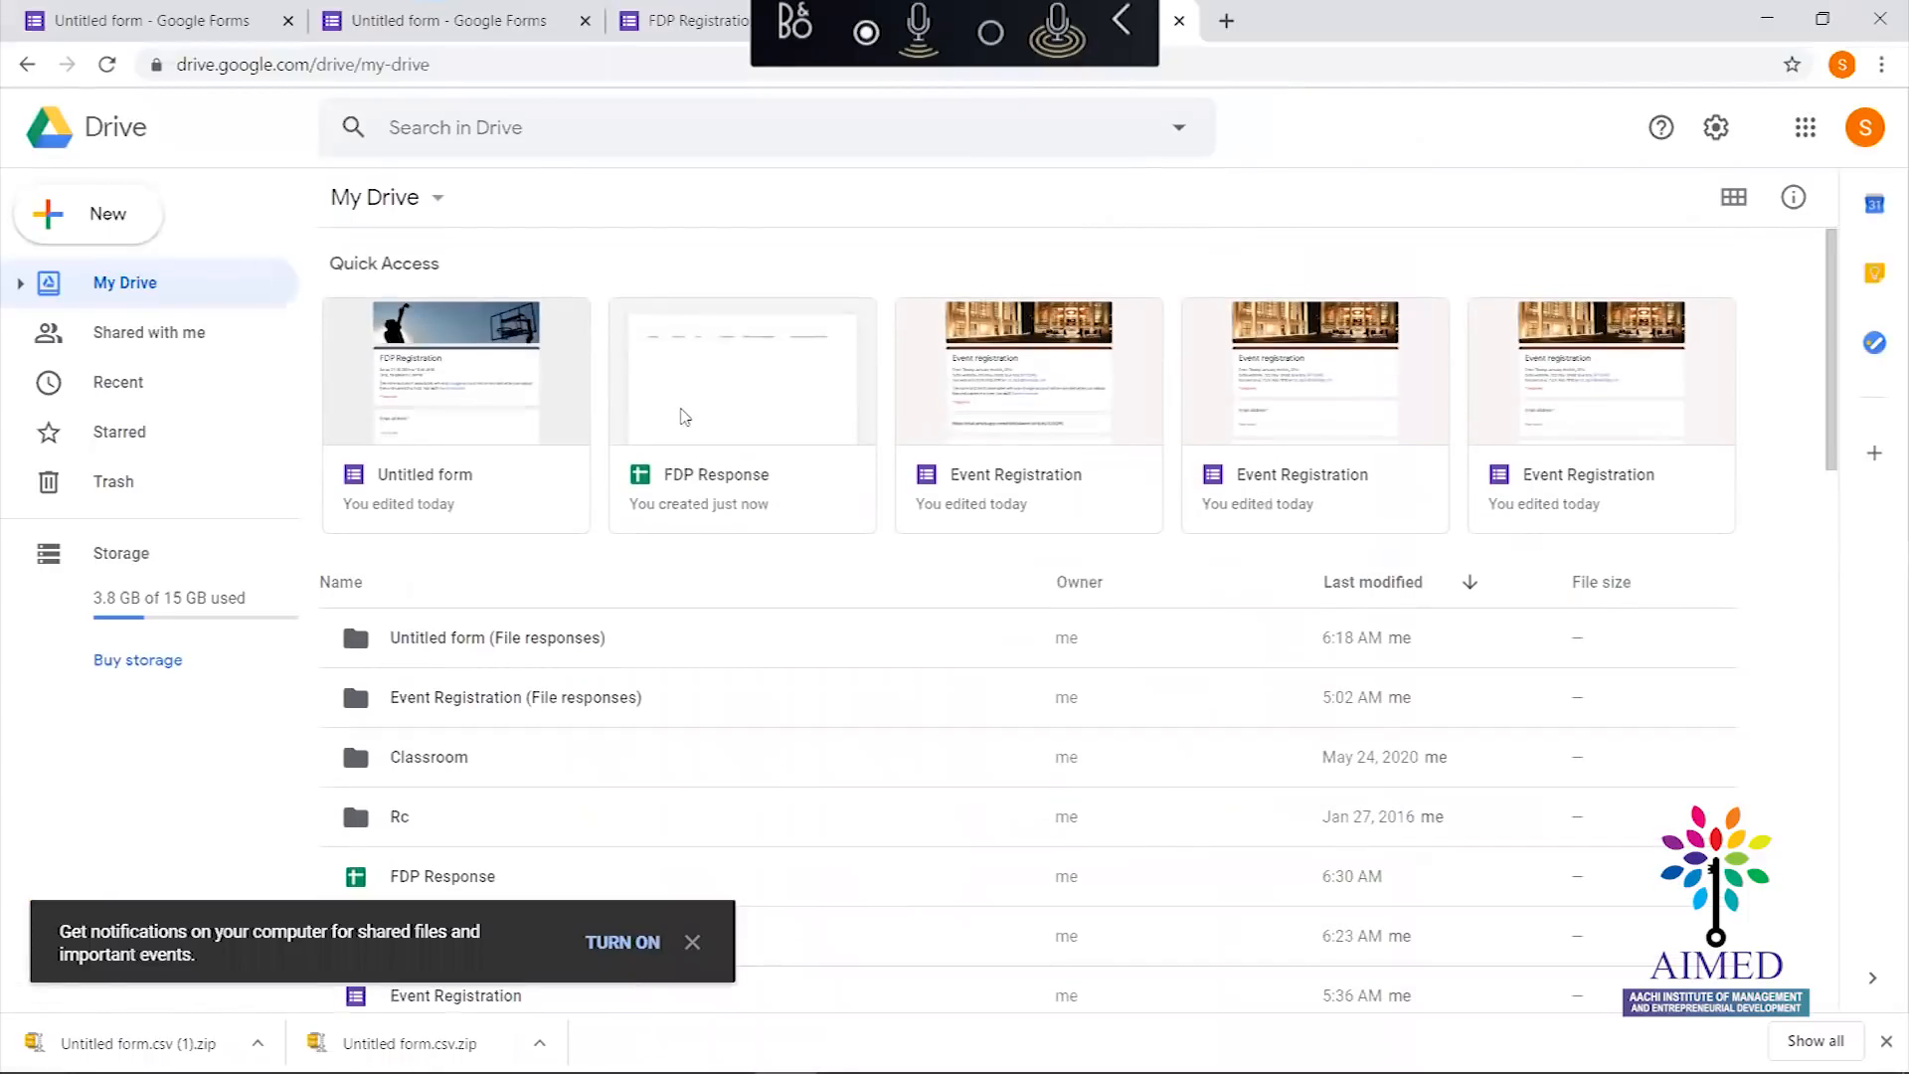
{"action": "left_click", "coordinate": [743, 389]}
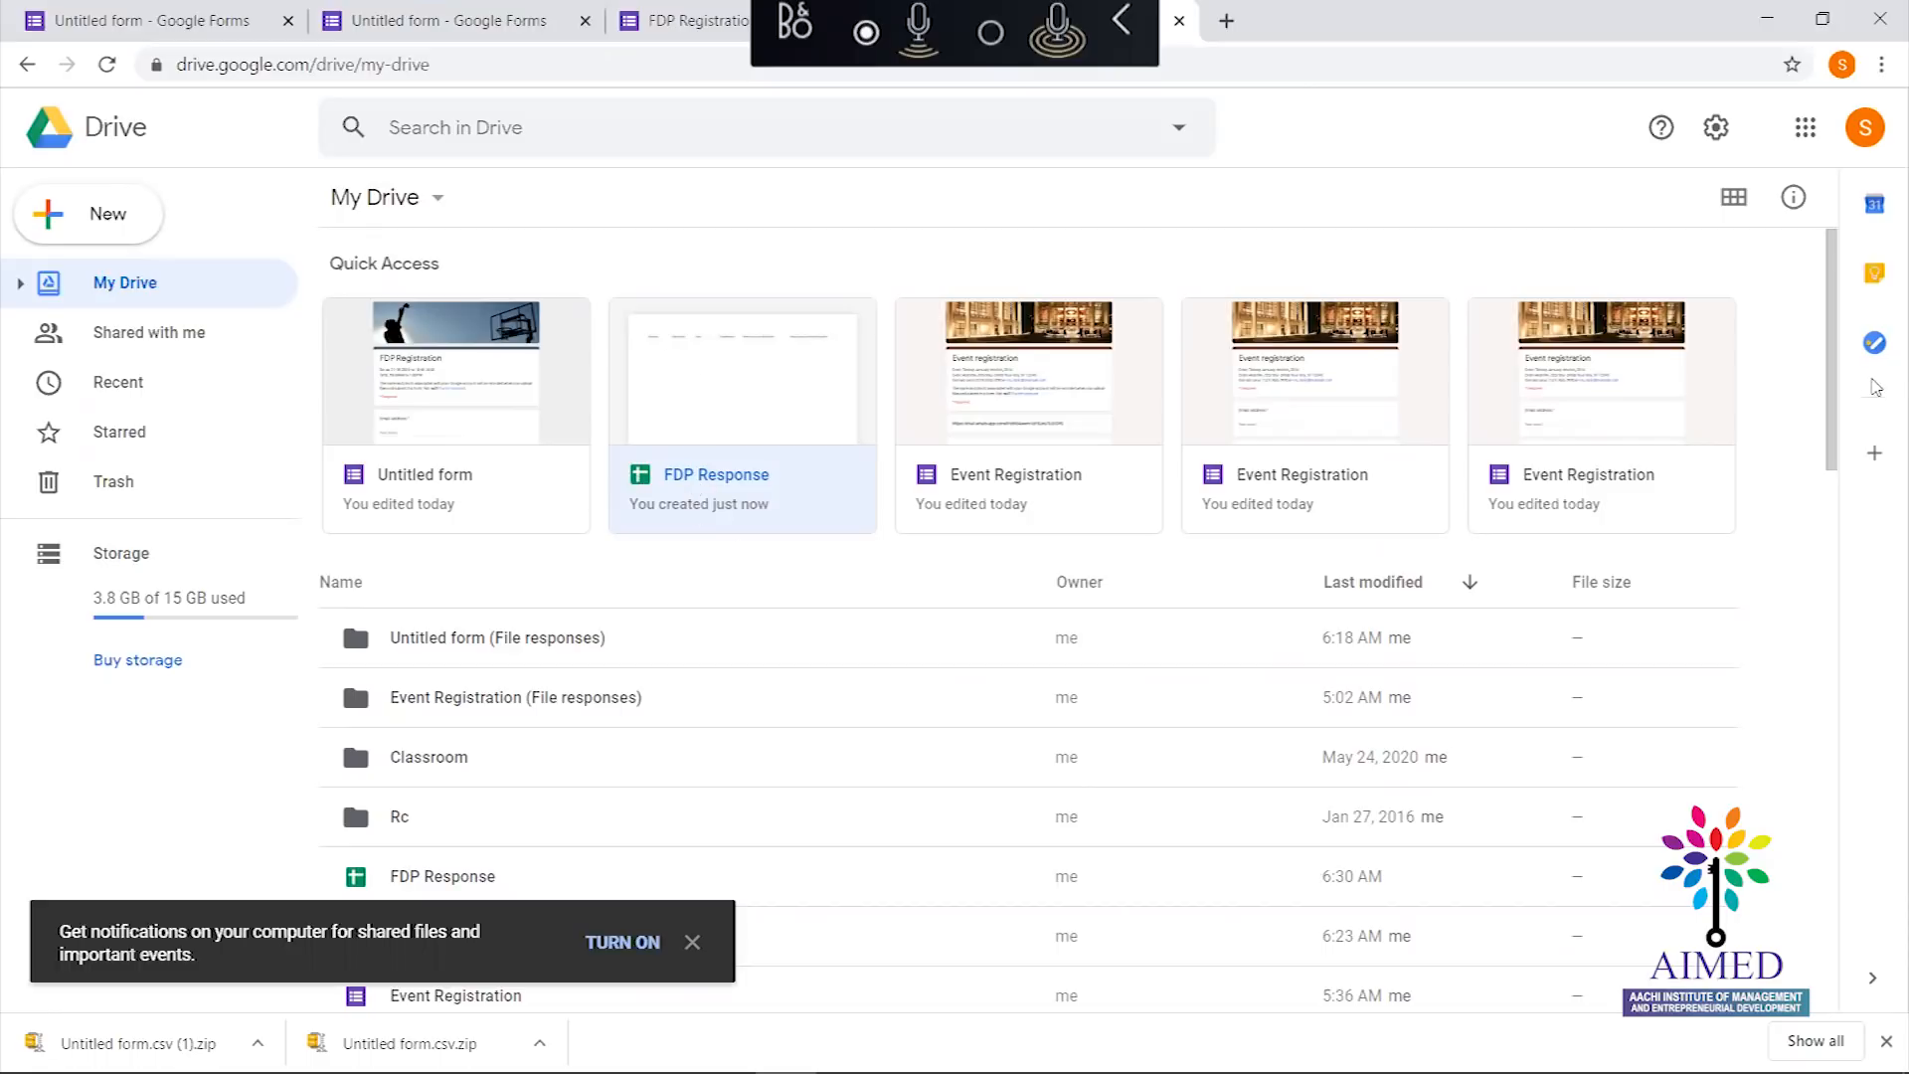
{"action": "scroll", "coordinate": [1839, 447], "scroll_direction": "down", "scroll_amount": 5}
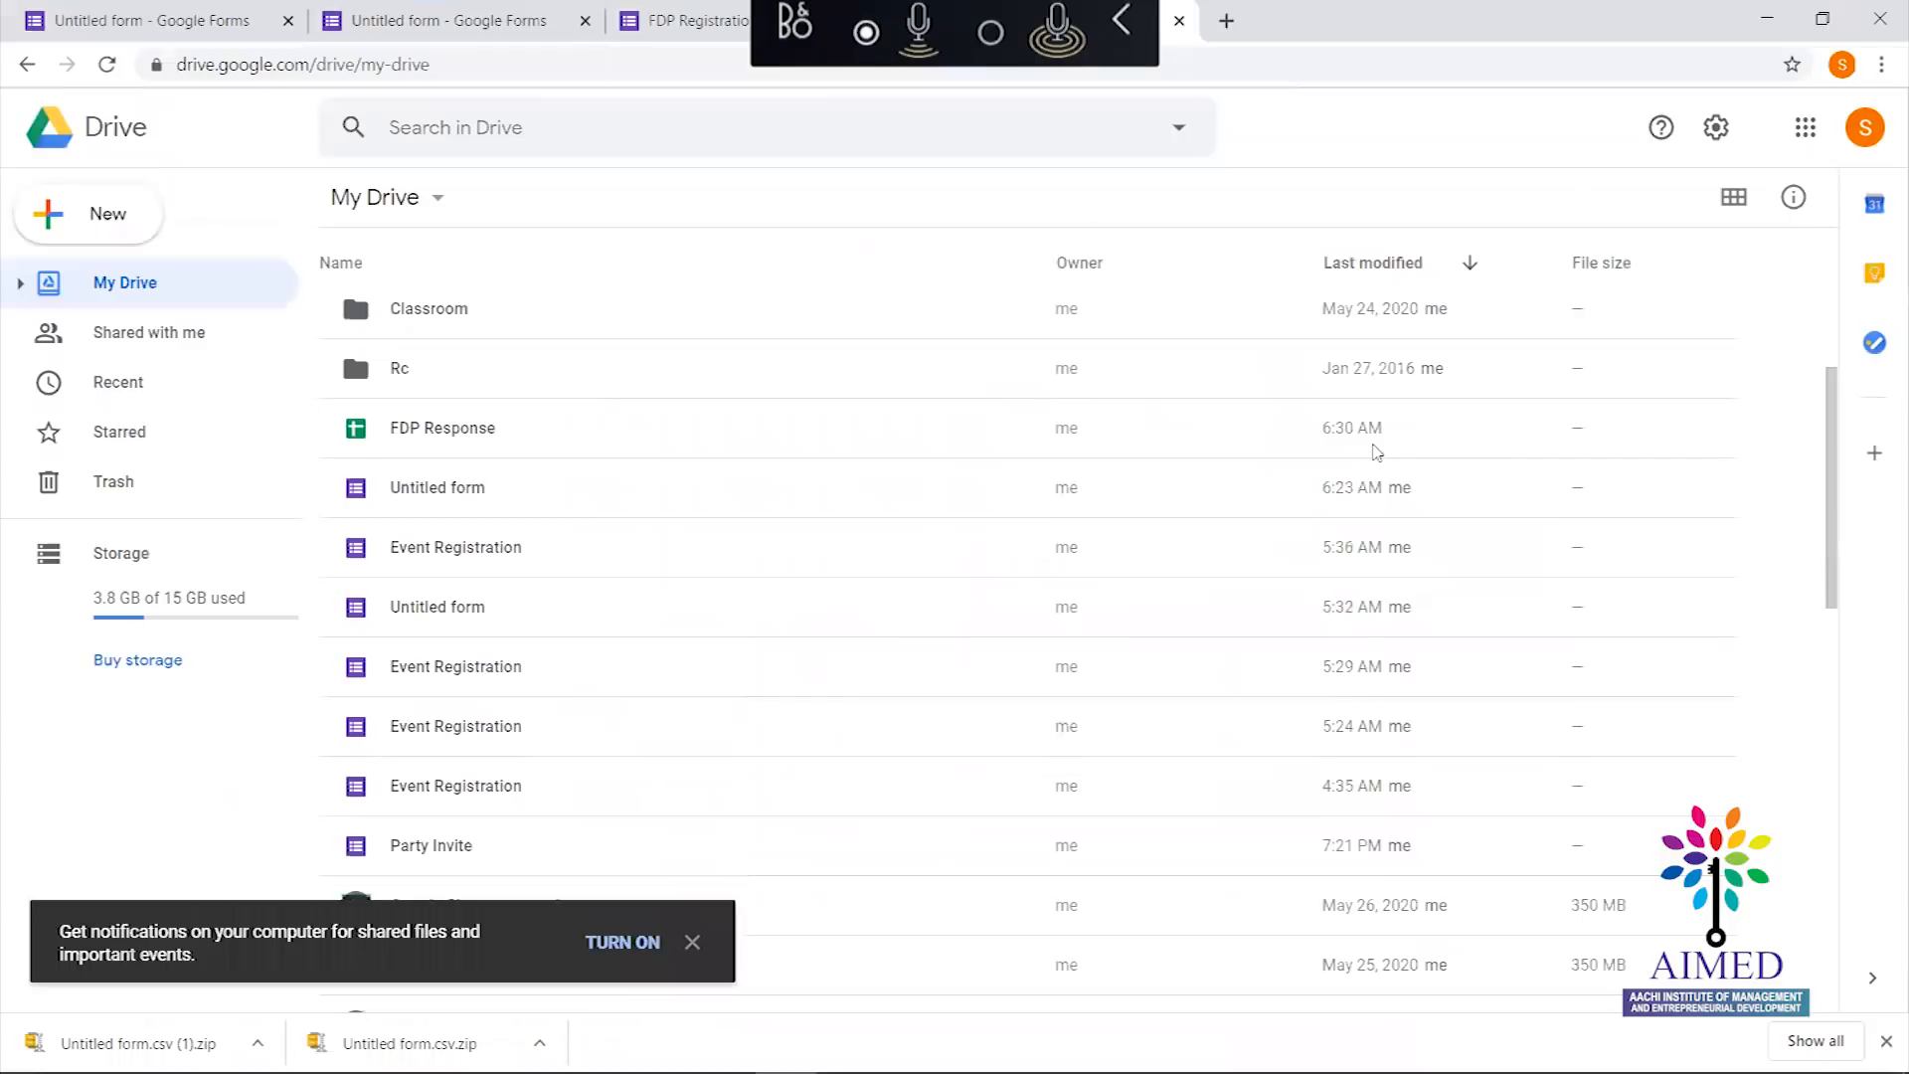
{"action": "left_click", "coordinate": [455, 434]}
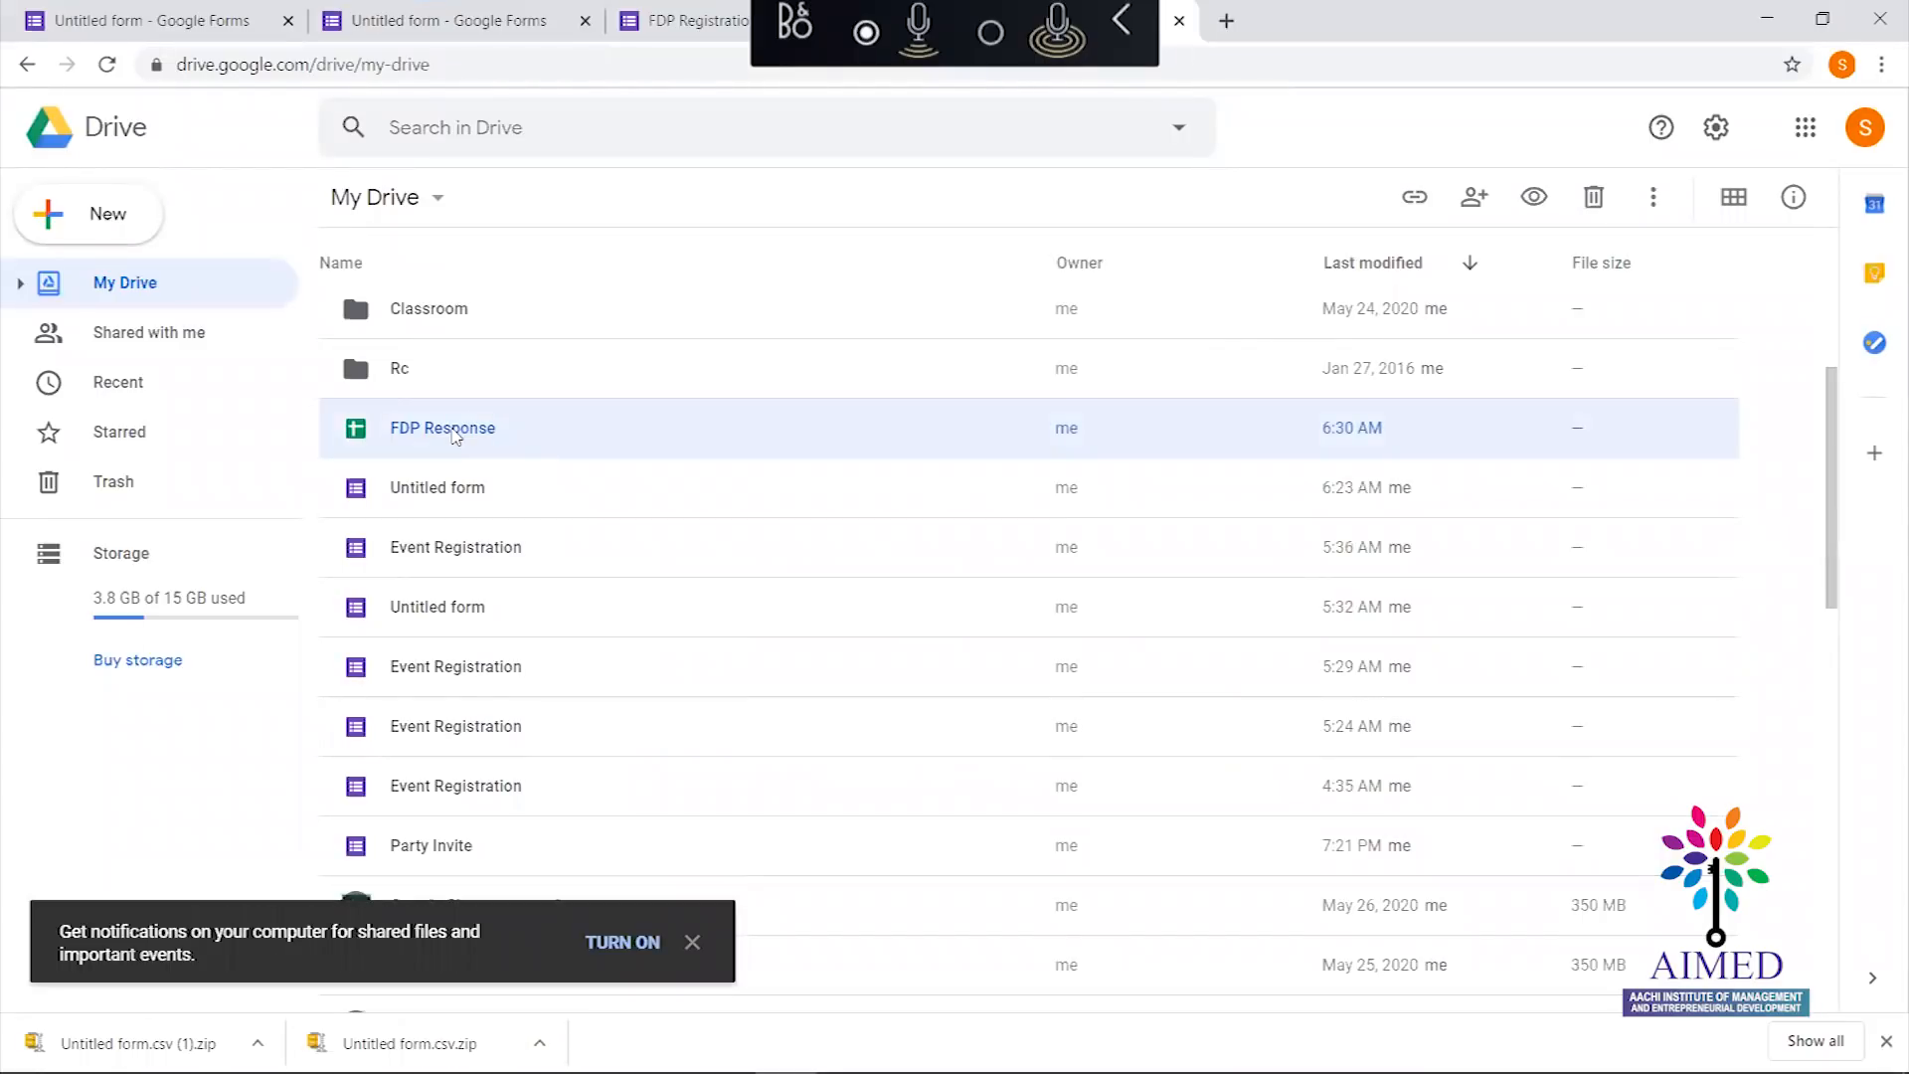
{"action": "double_click", "coordinate": [455, 435]}
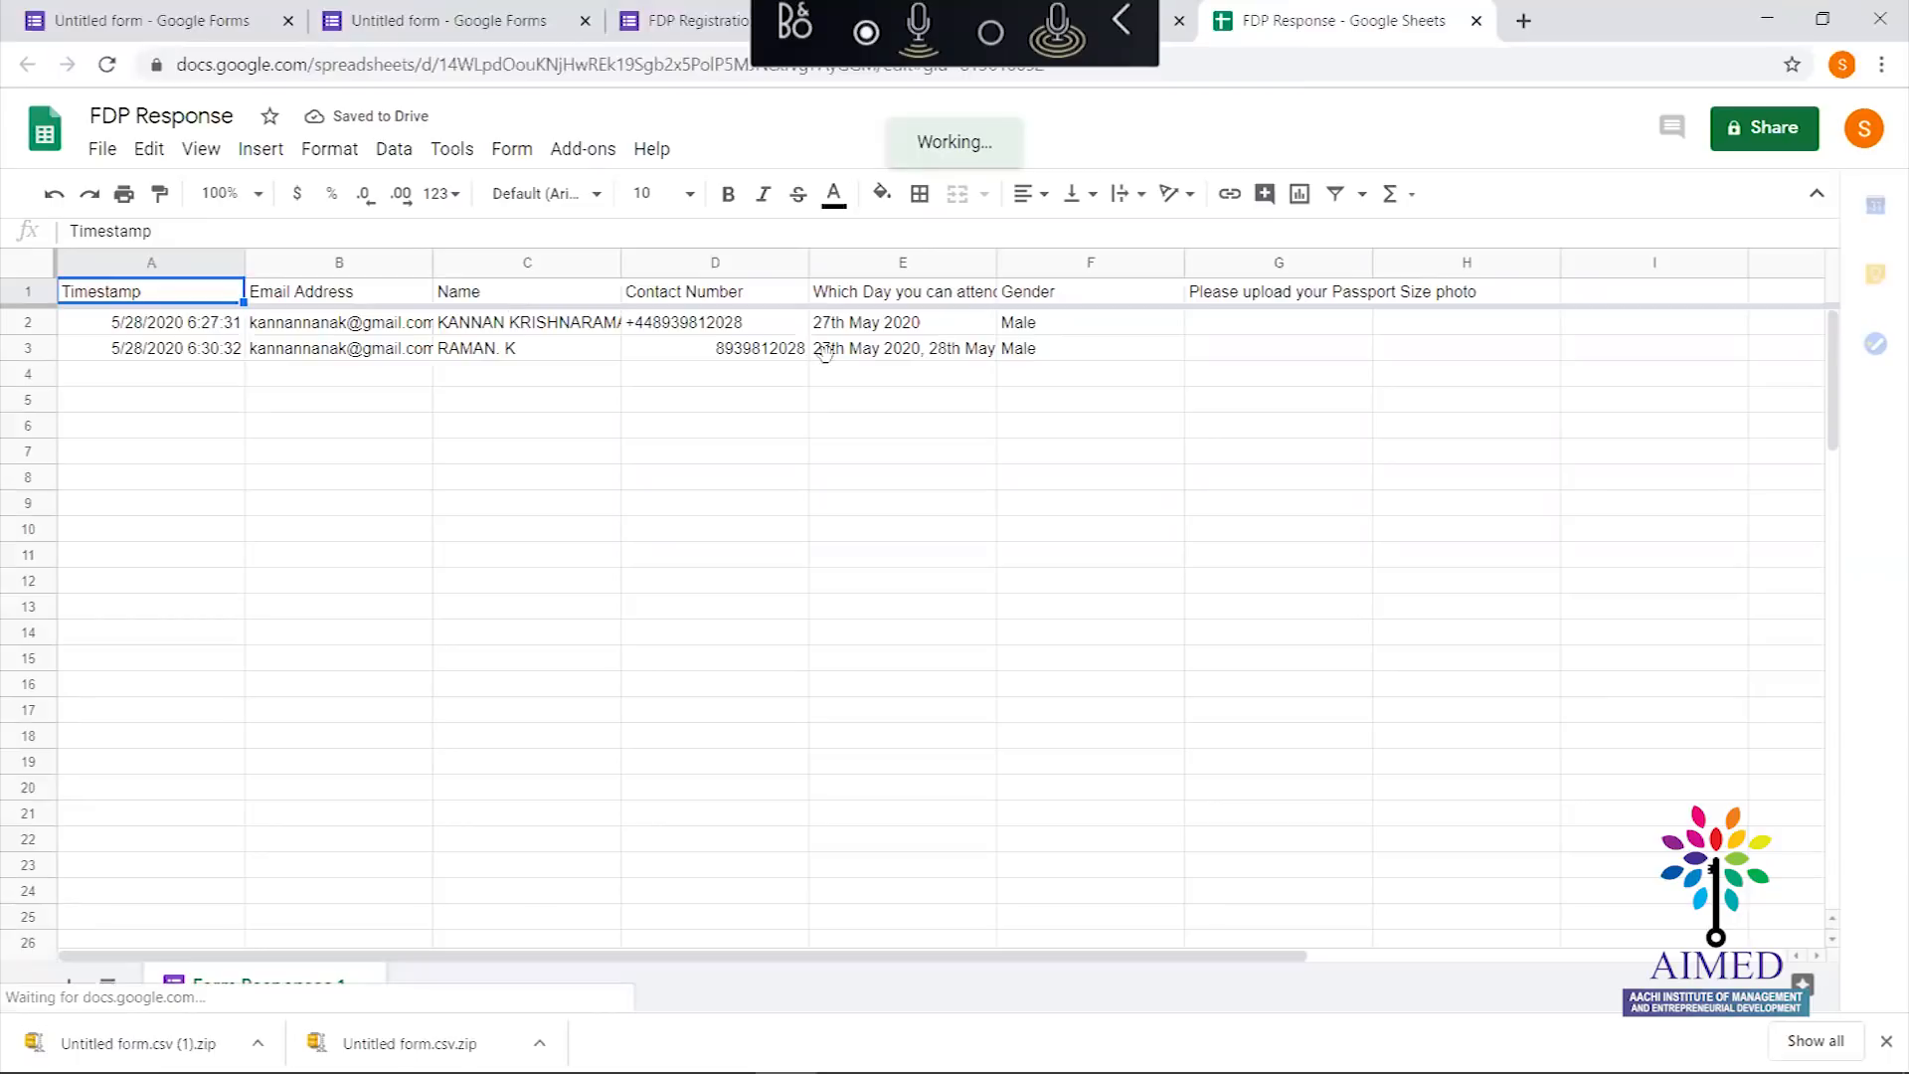
{"action": "left_click", "coordinate": [1429, 64]}
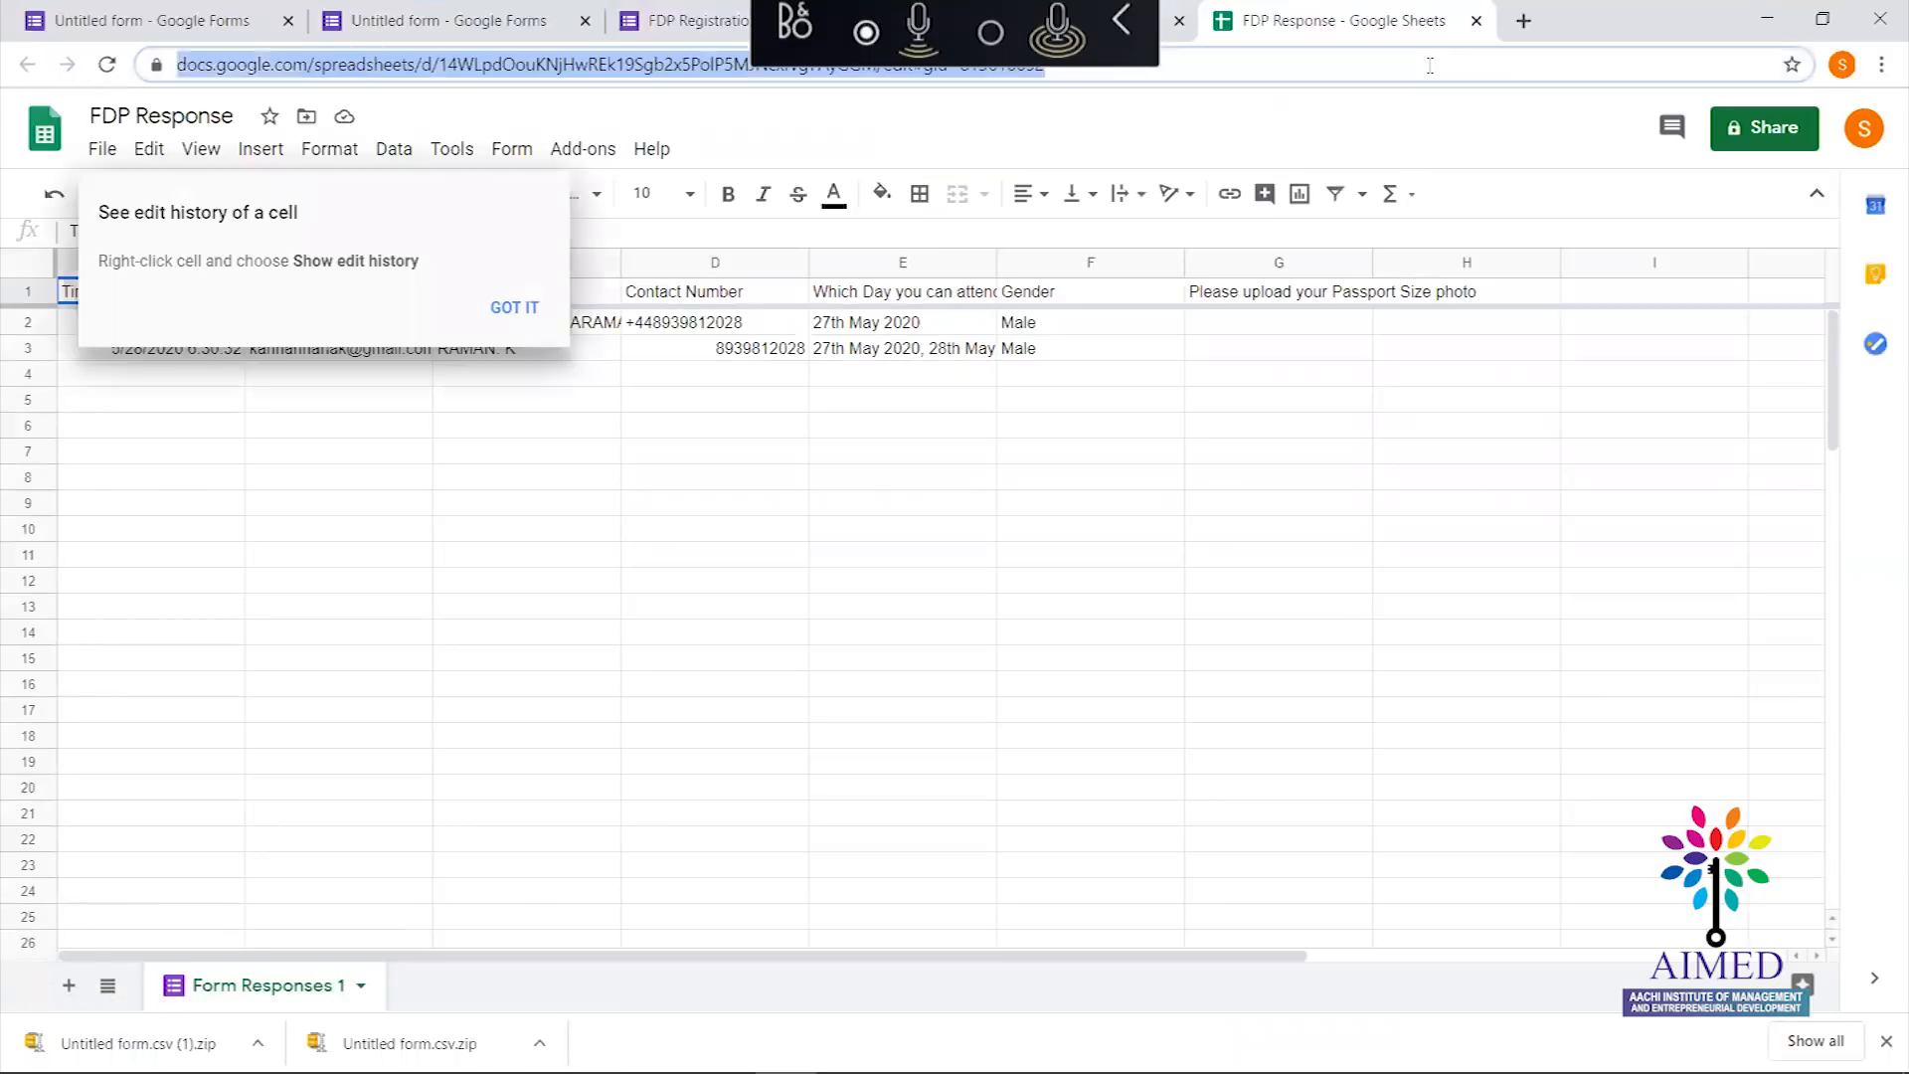
{"action": "left_click", "coordinate": [1475, 21]}
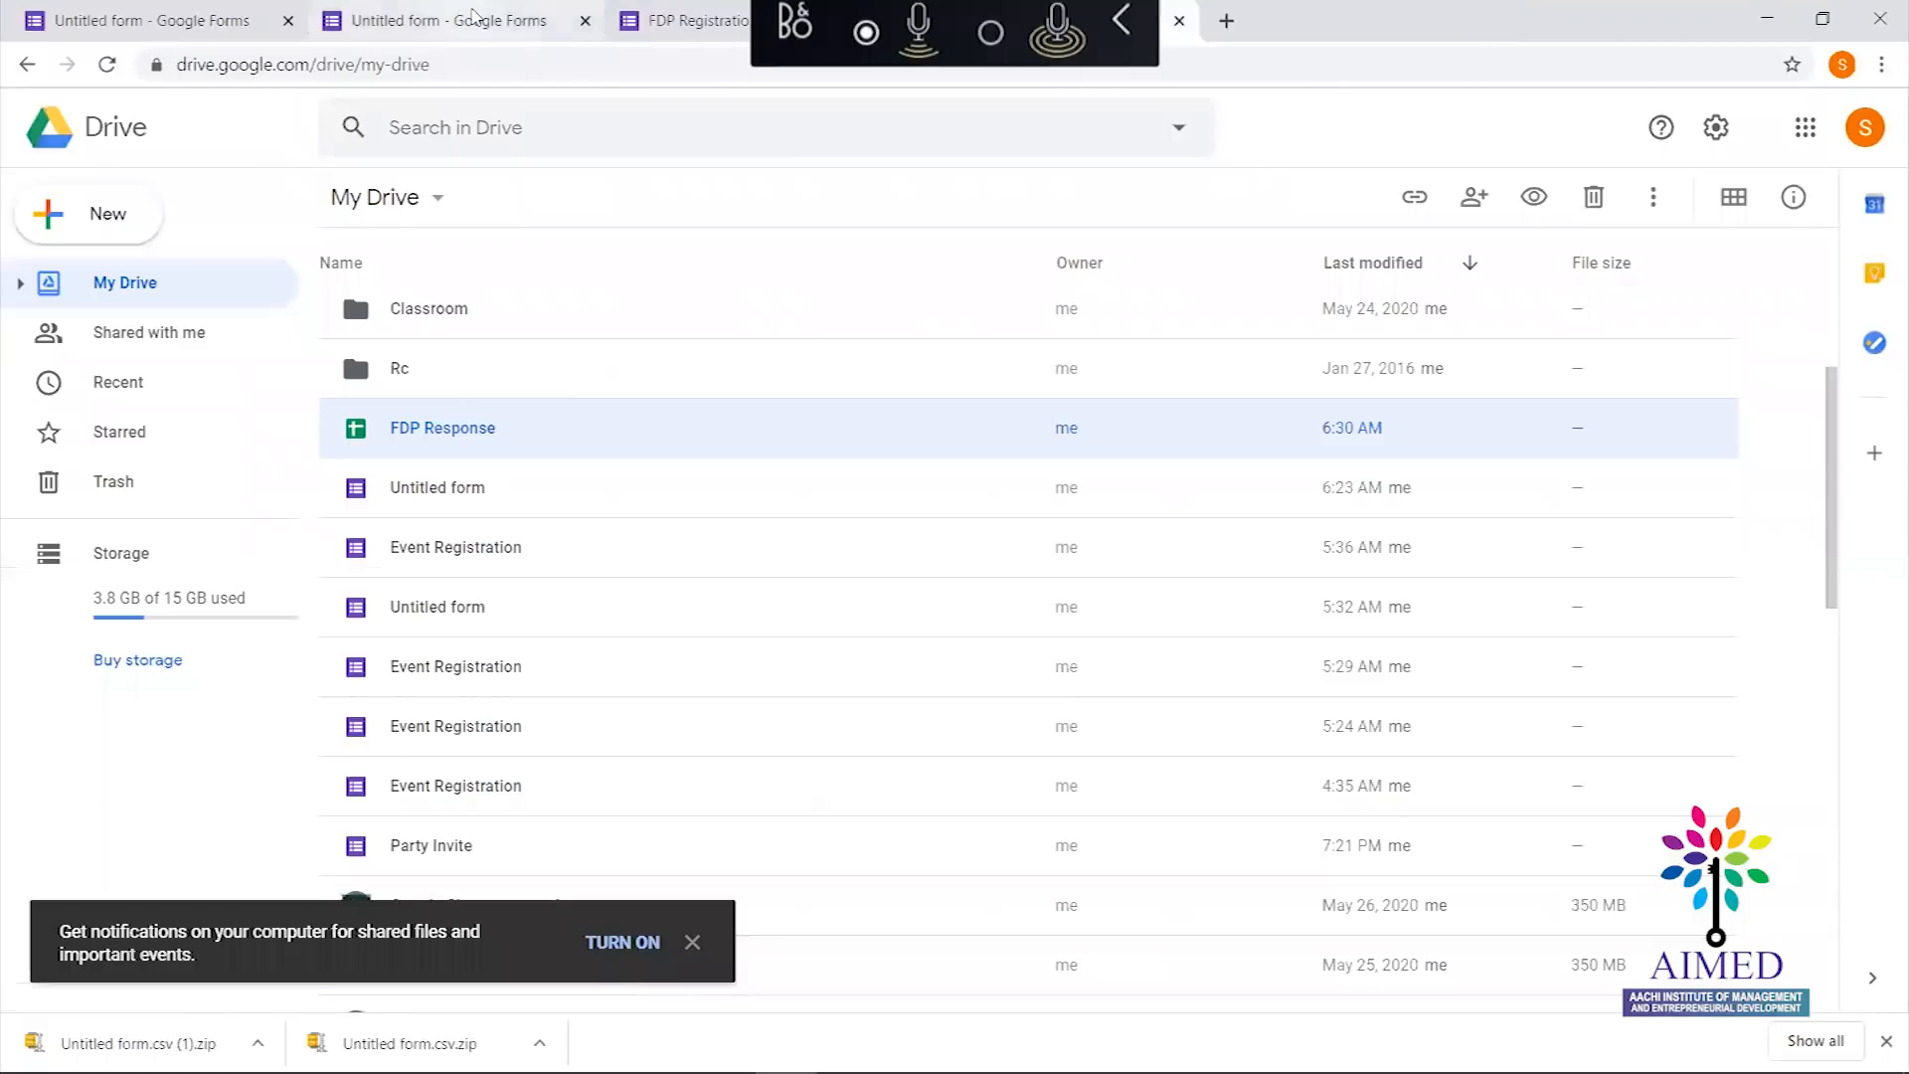
{"action": "left_click", "coordinate": [478, 20]}
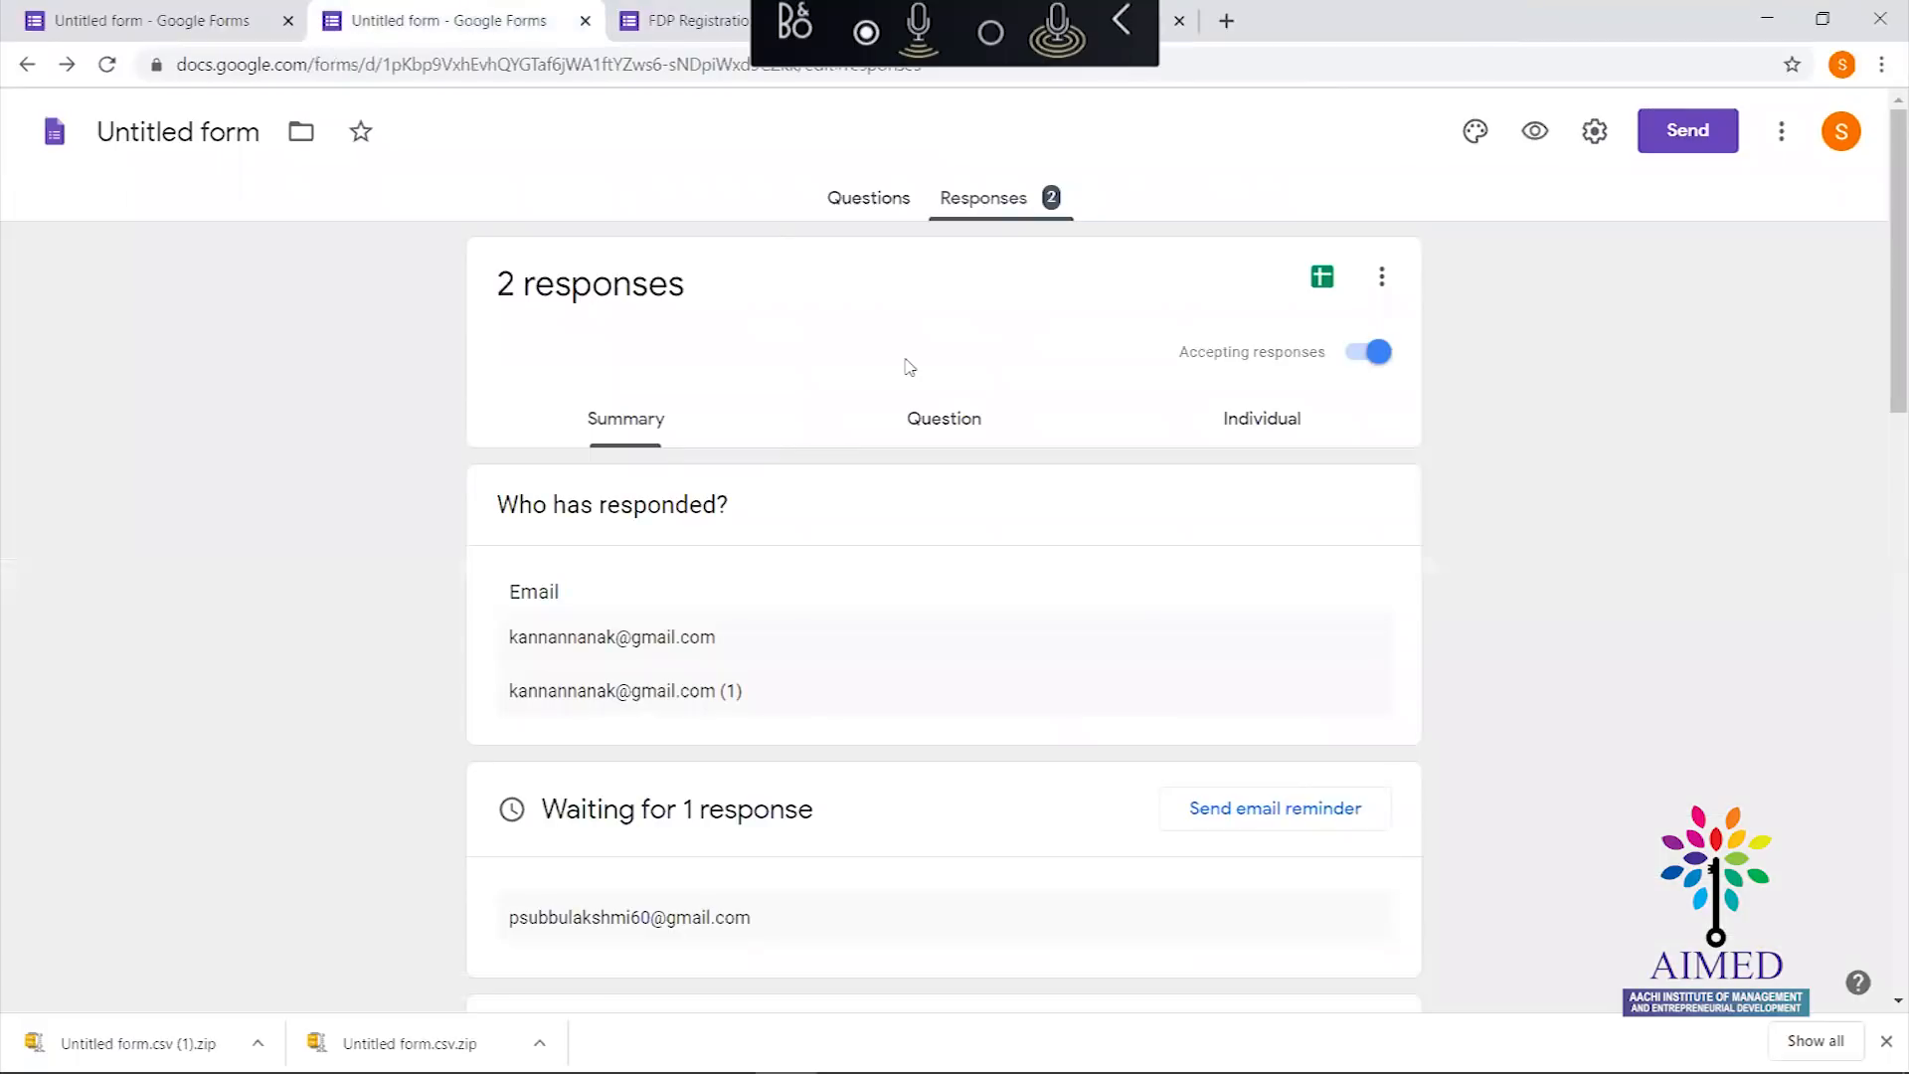
Leave the FDP Registration form for the Forms home page and start a new blank form
{"action": "left_click", "coordinate": [1382, 279]}
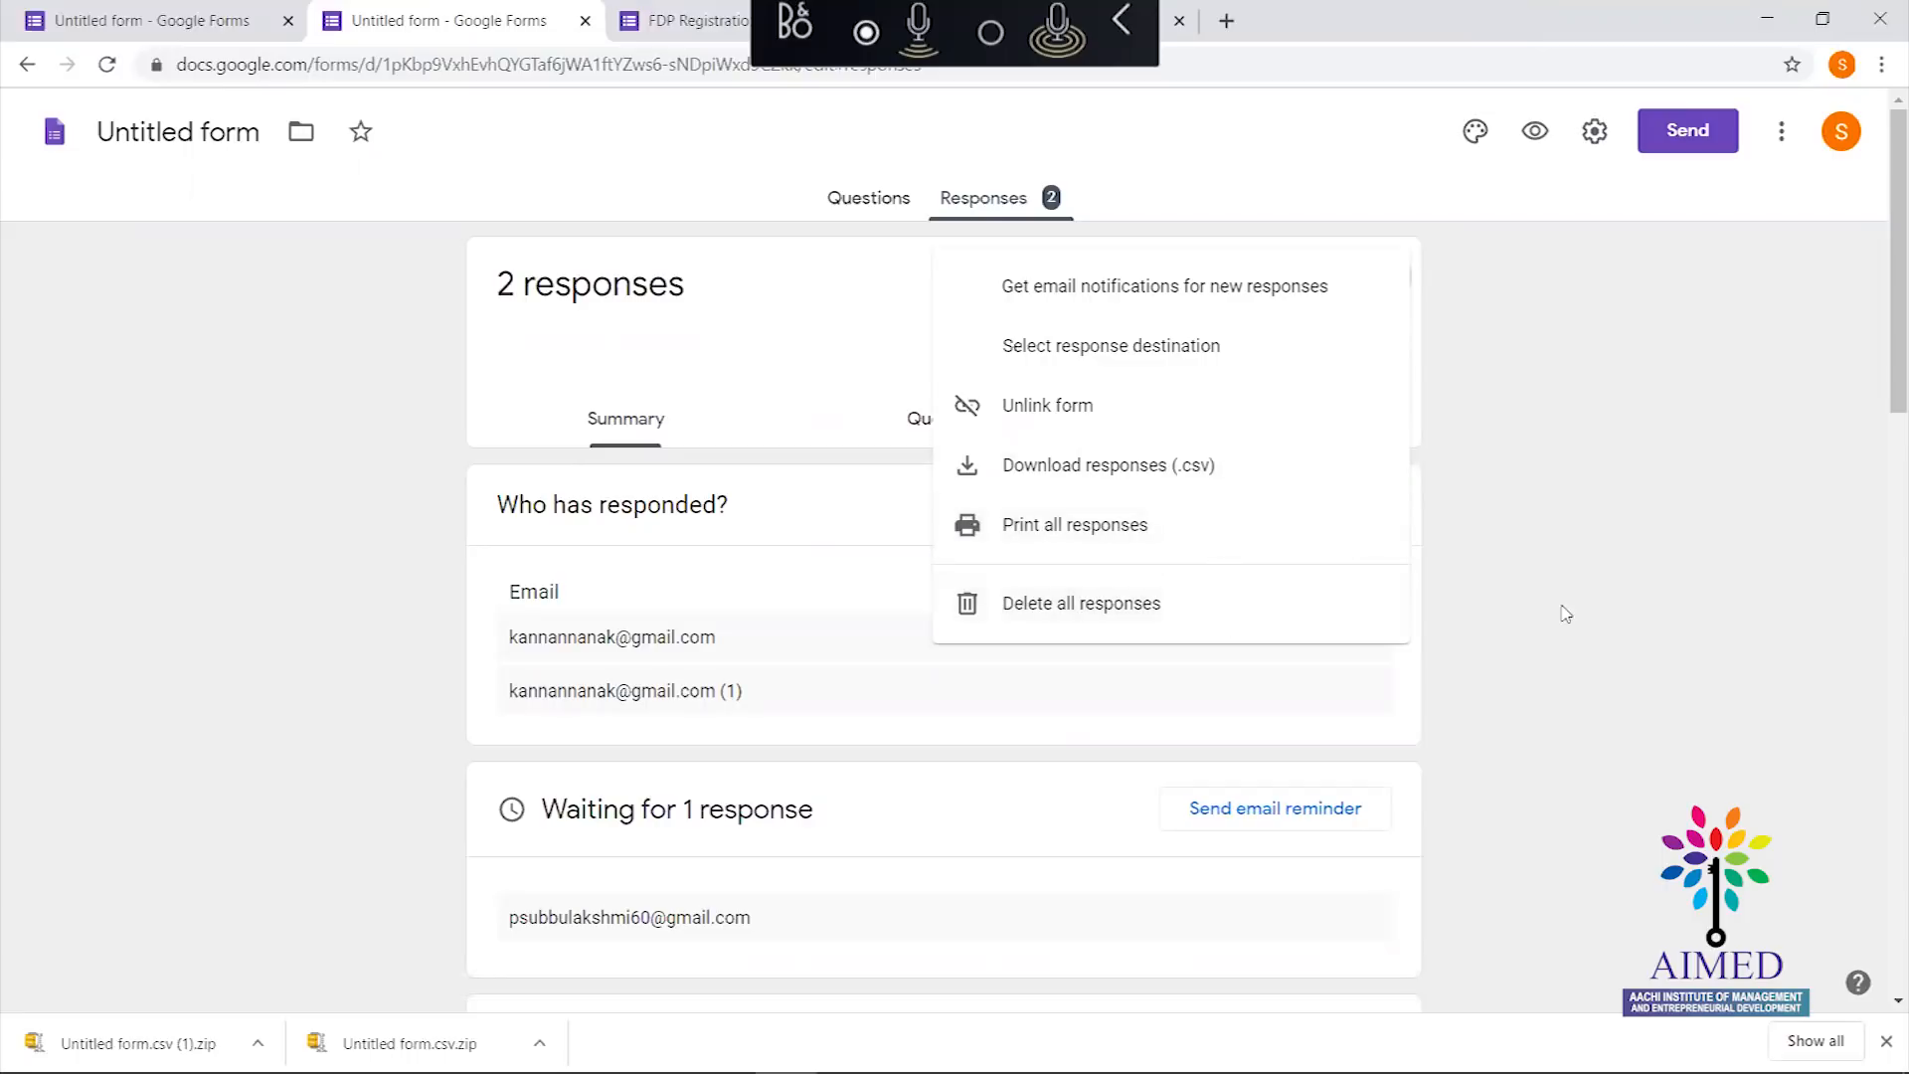
{"action": "left_click", "coordinate": [1611, 627]}
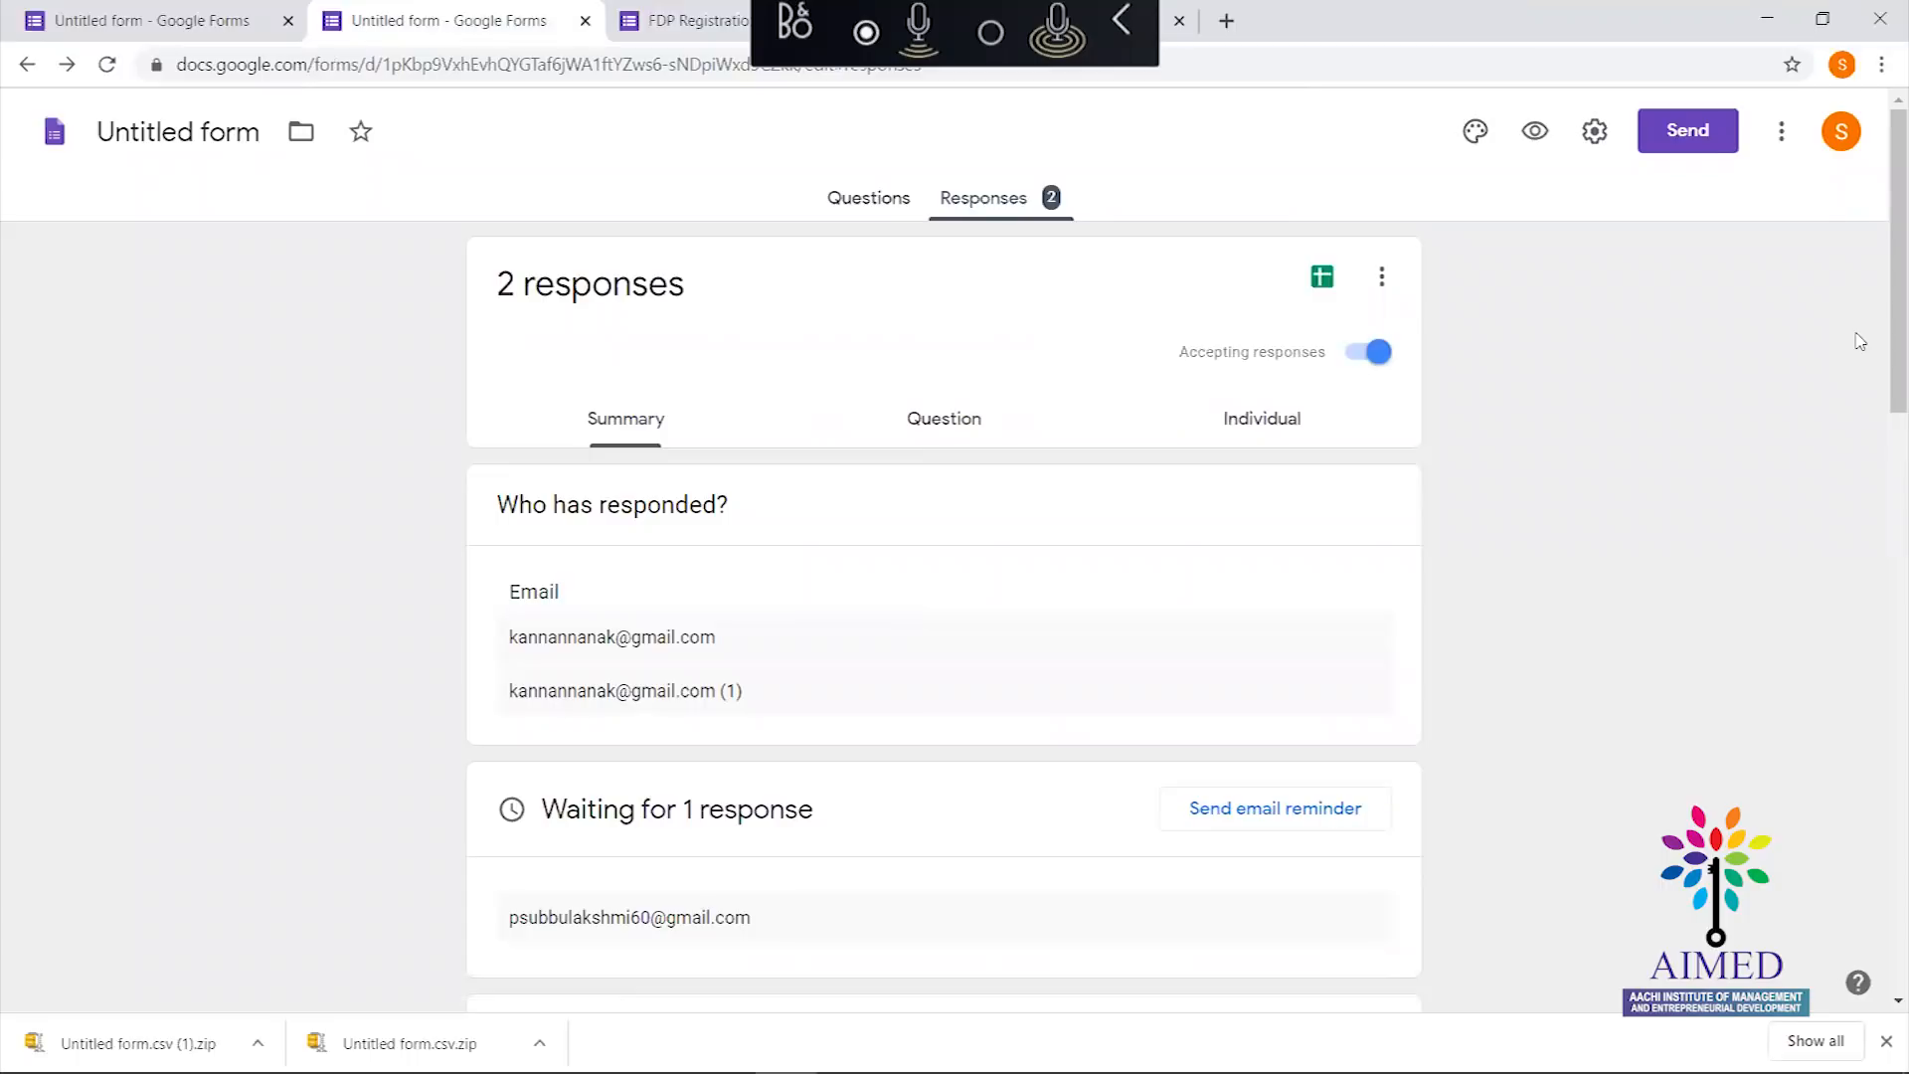
{"action": "scroll", "coordinate": [1864, 298], "scroll_direction": "down", "scroll_amount": 3}
{"action": "scroll", "coordinate": [1869, 258], "scroll_direction": "up", "scroll_amount": 3}
{"action": "left_click", "coordinate": [871, 203]}
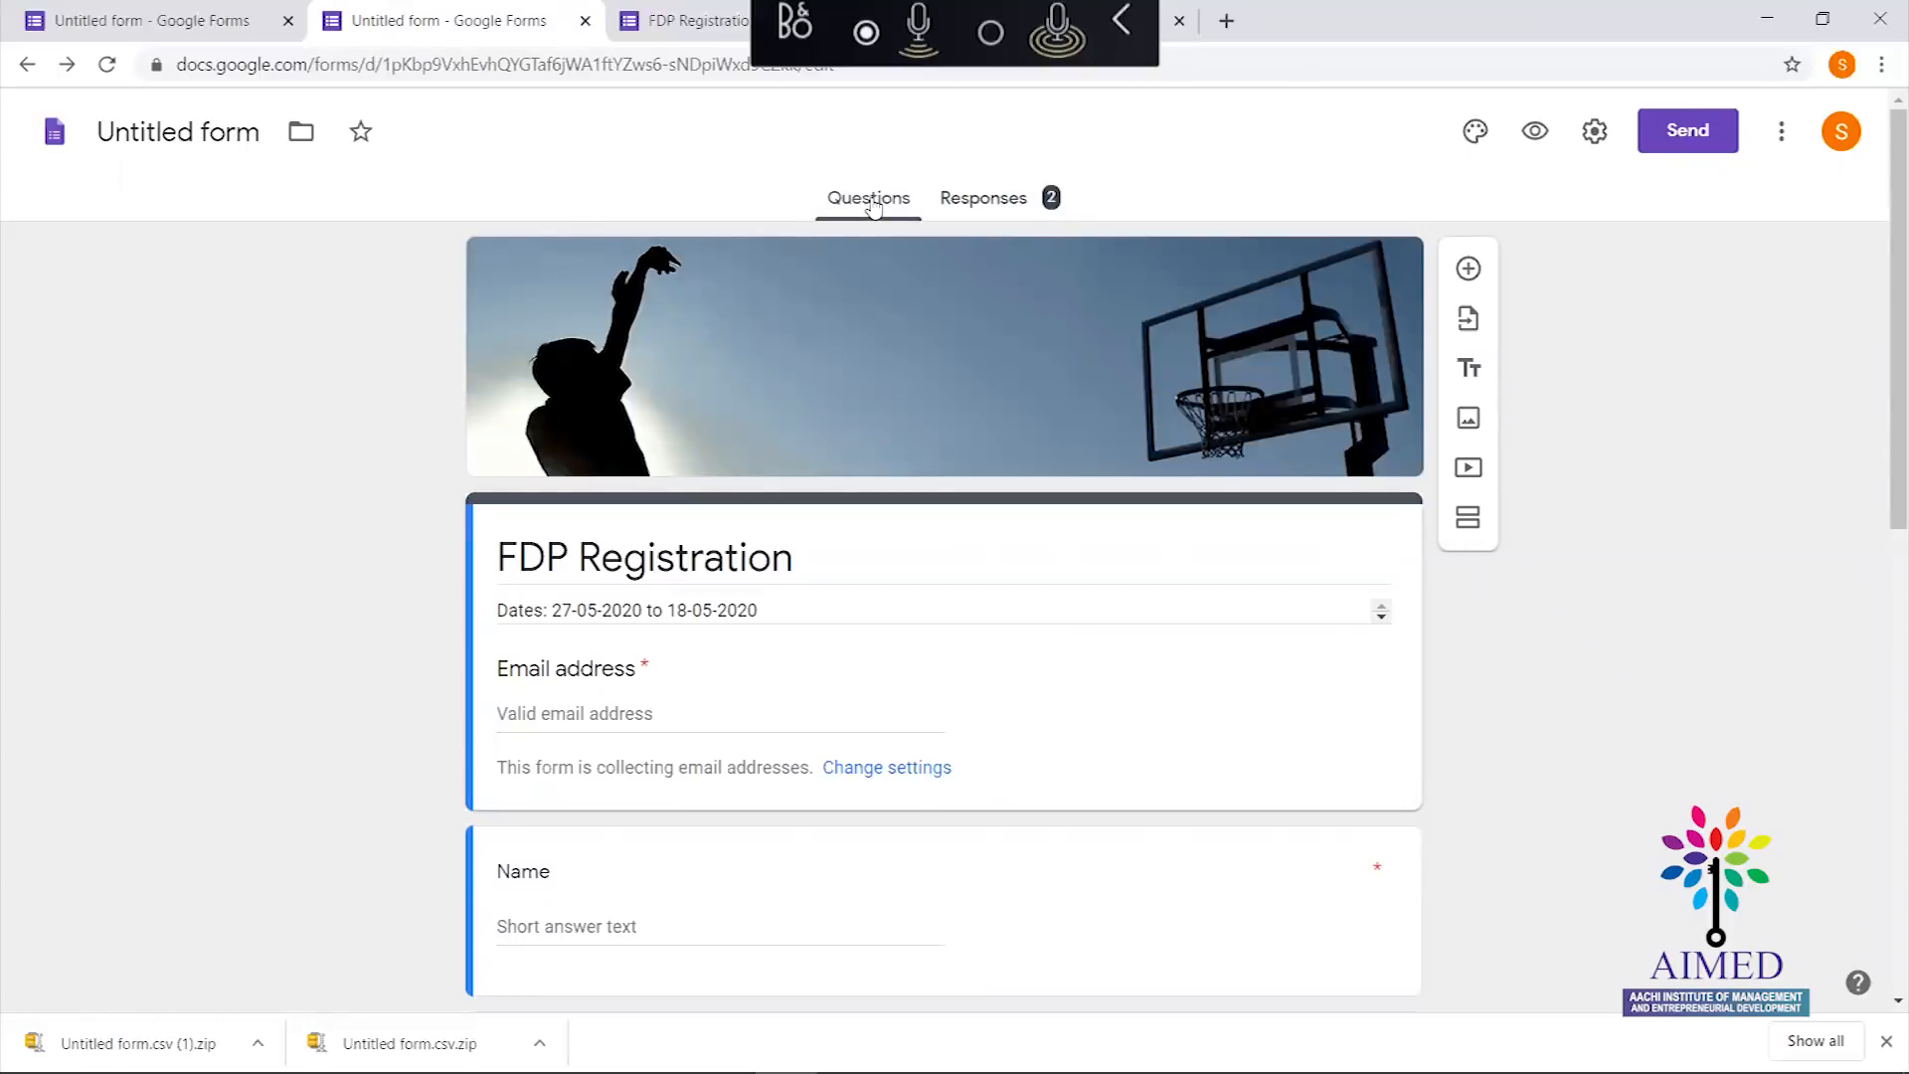
{"action": "left_click", "coordinate": [26, 73]}
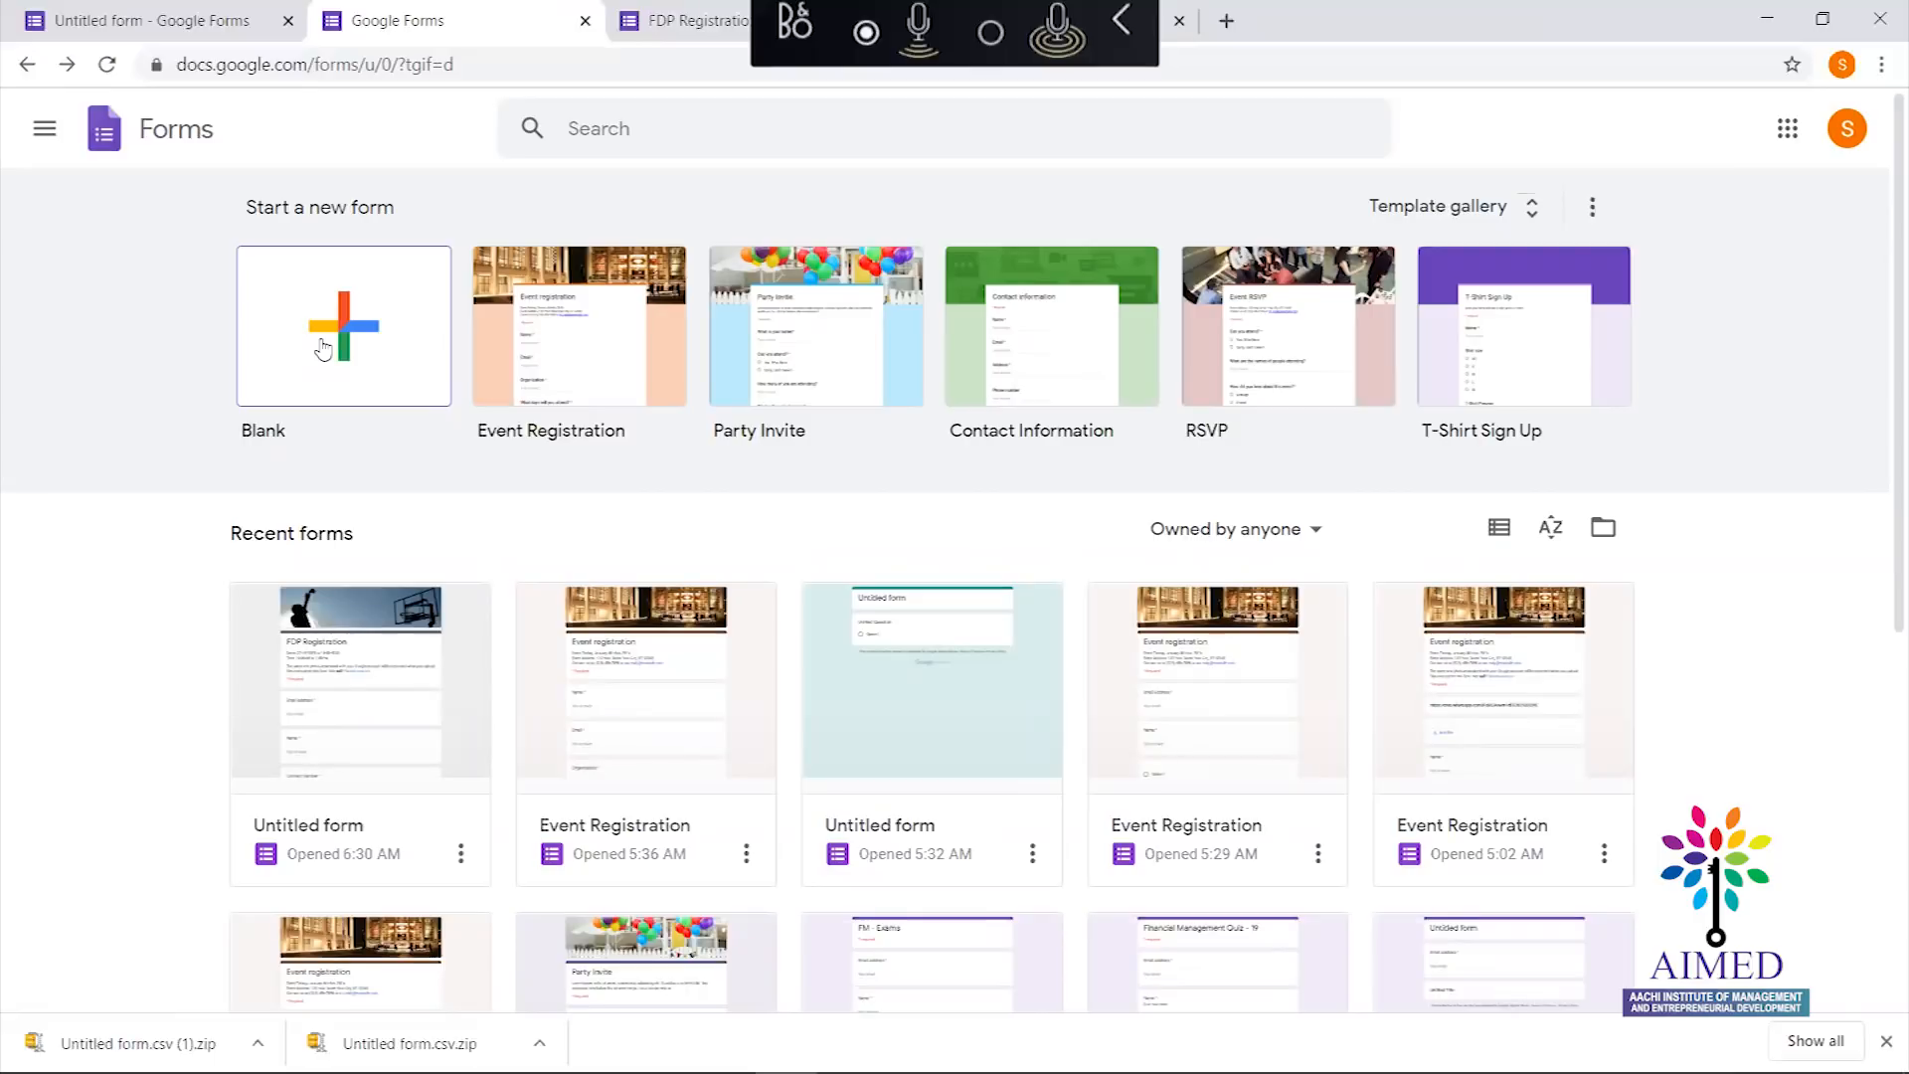
{"action": "left_click", "coordinate": [340, 364]}
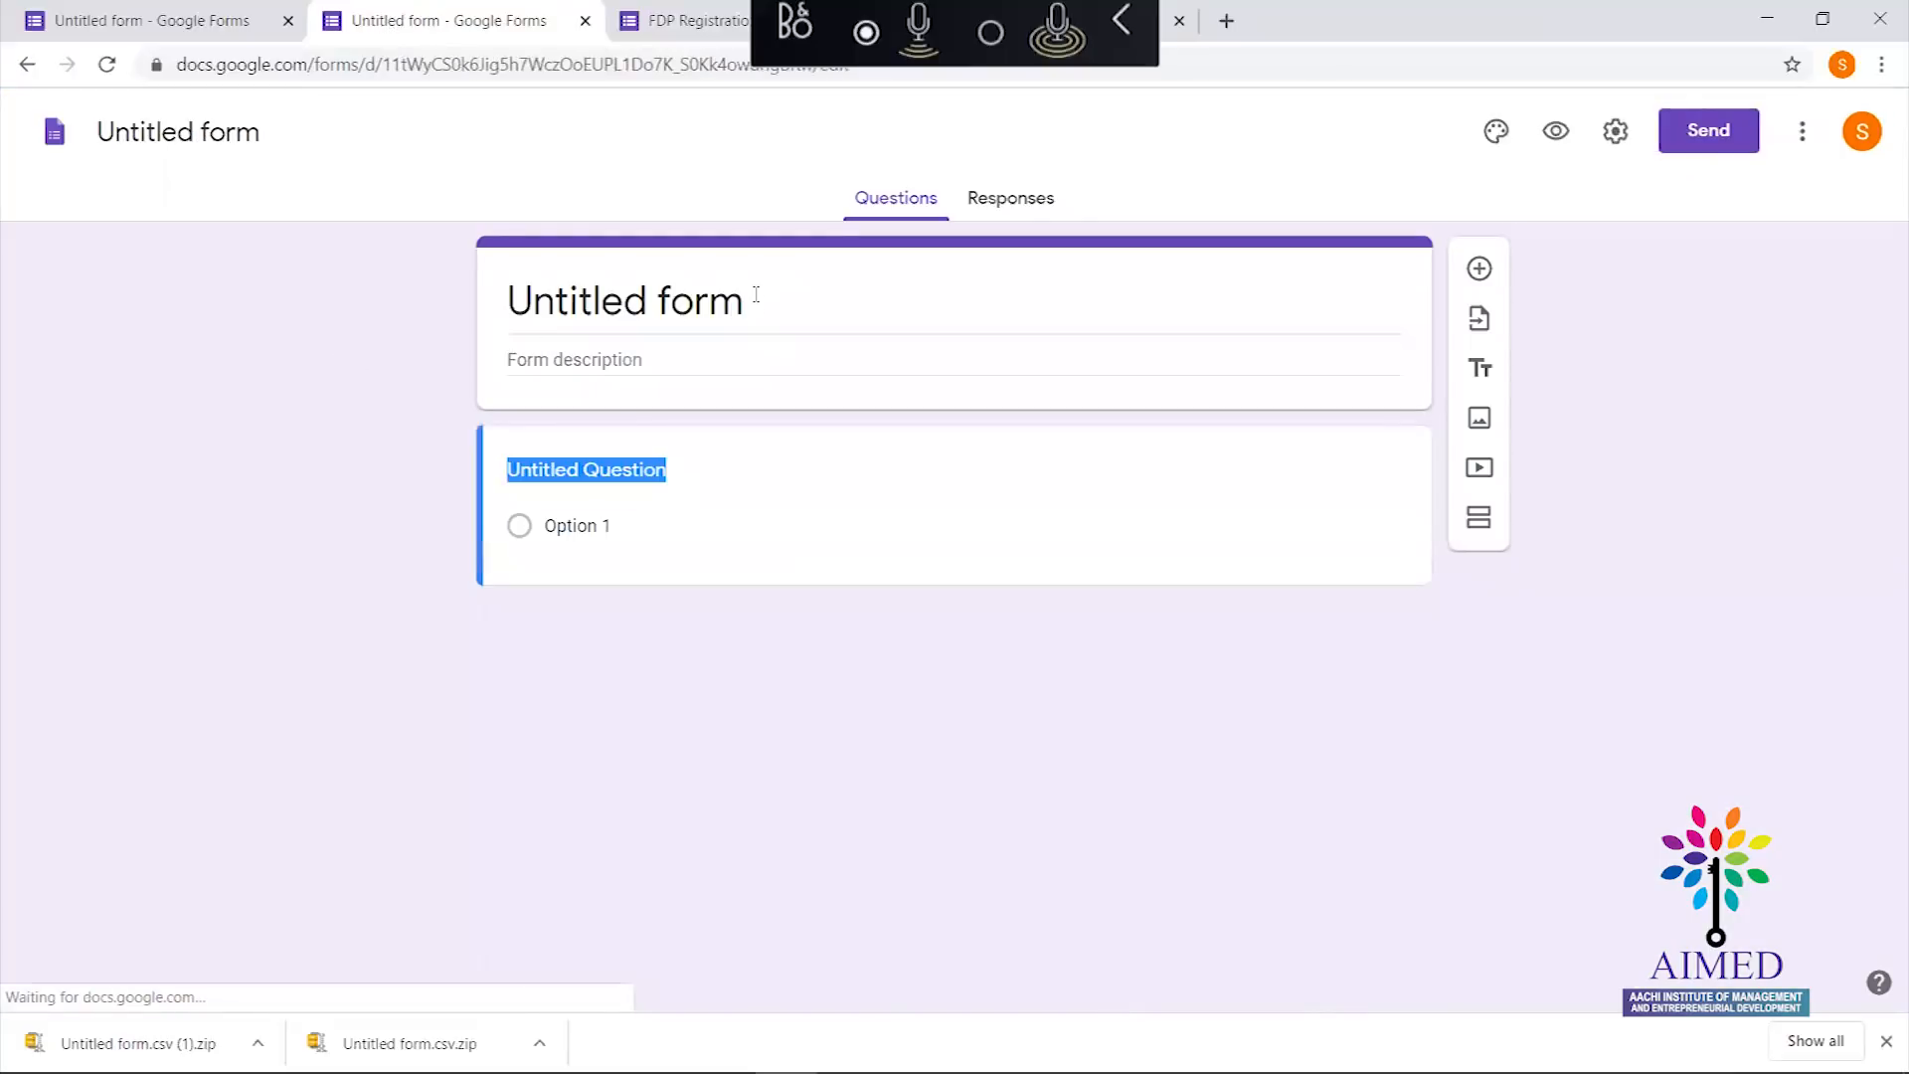
Retitle the new form 'FDP Feedback form', correcting typing mistakes along the way
{"action": "left_click", "coordinate": [757, 306]}
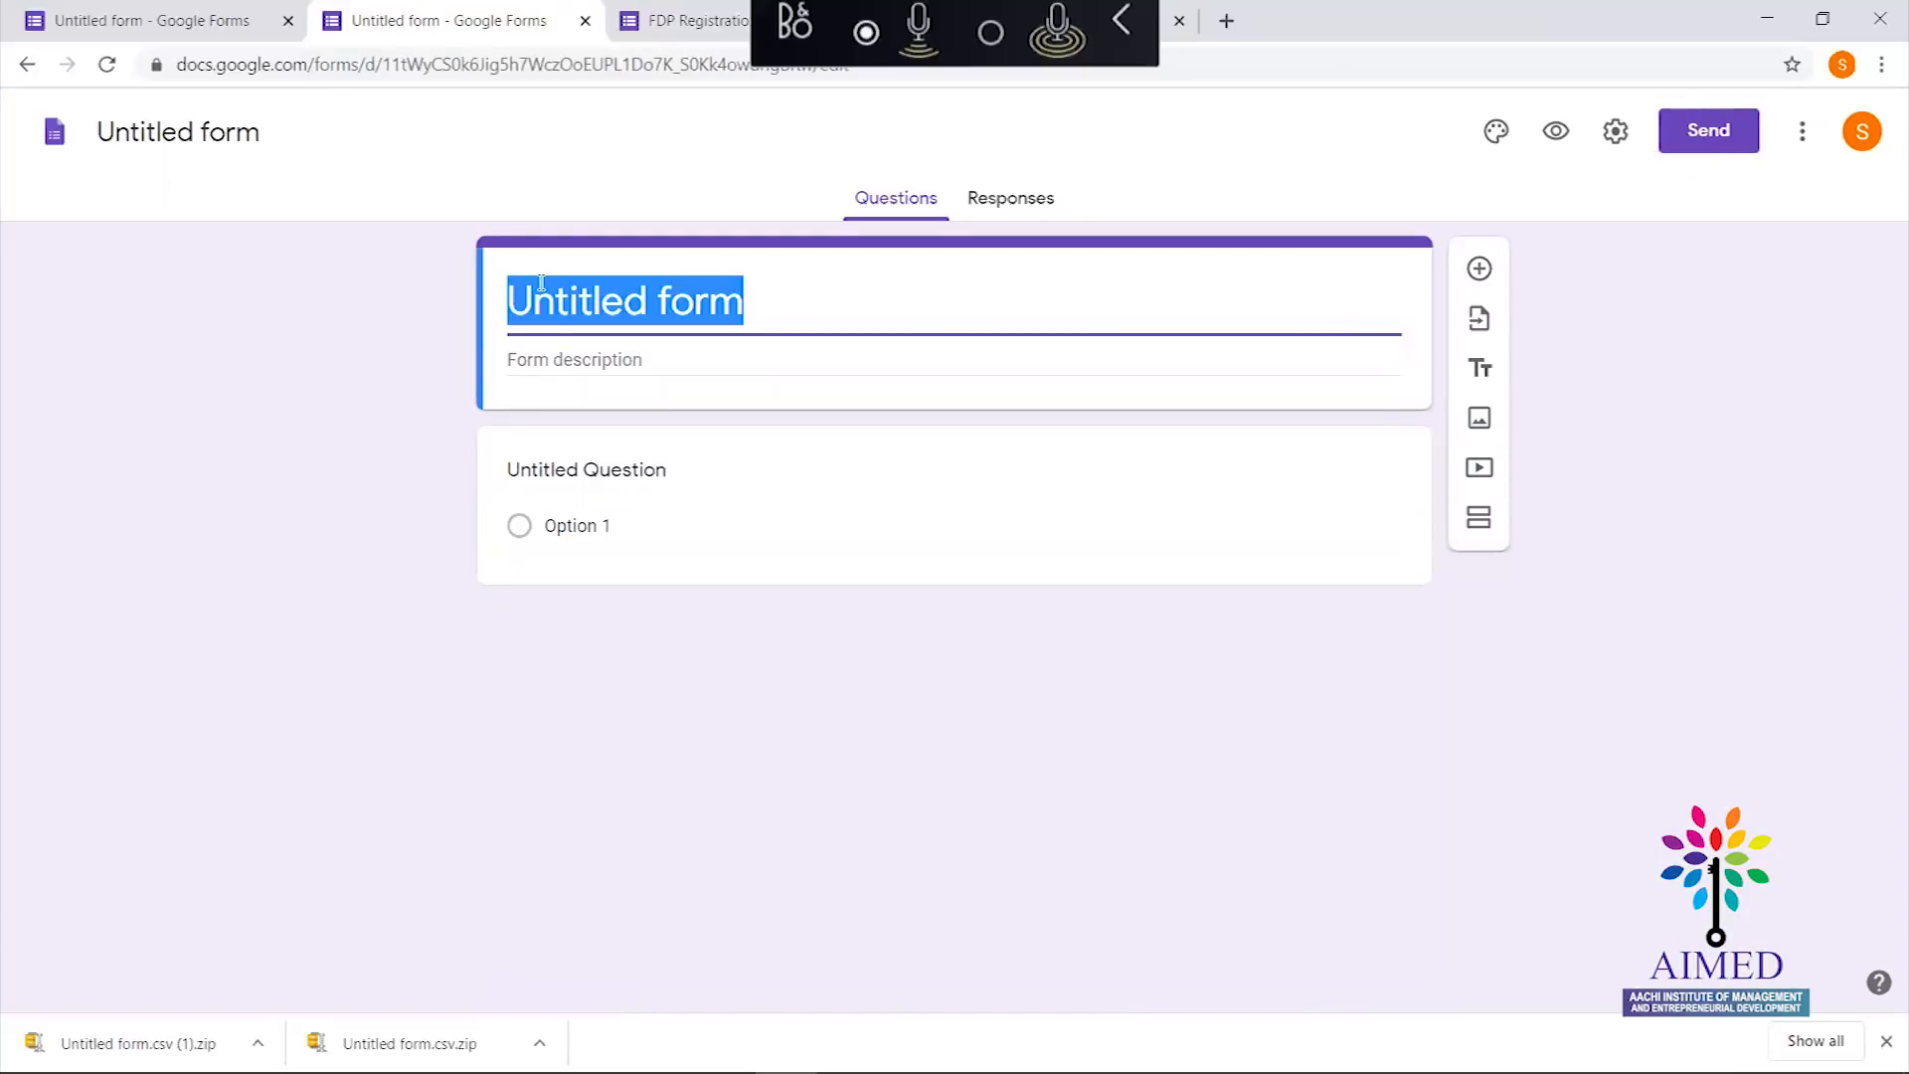
{"action": "type", "text": "Feee"}
{"action": "key", "text": "BackSpace"}
{"action": "type", "text": "d"}
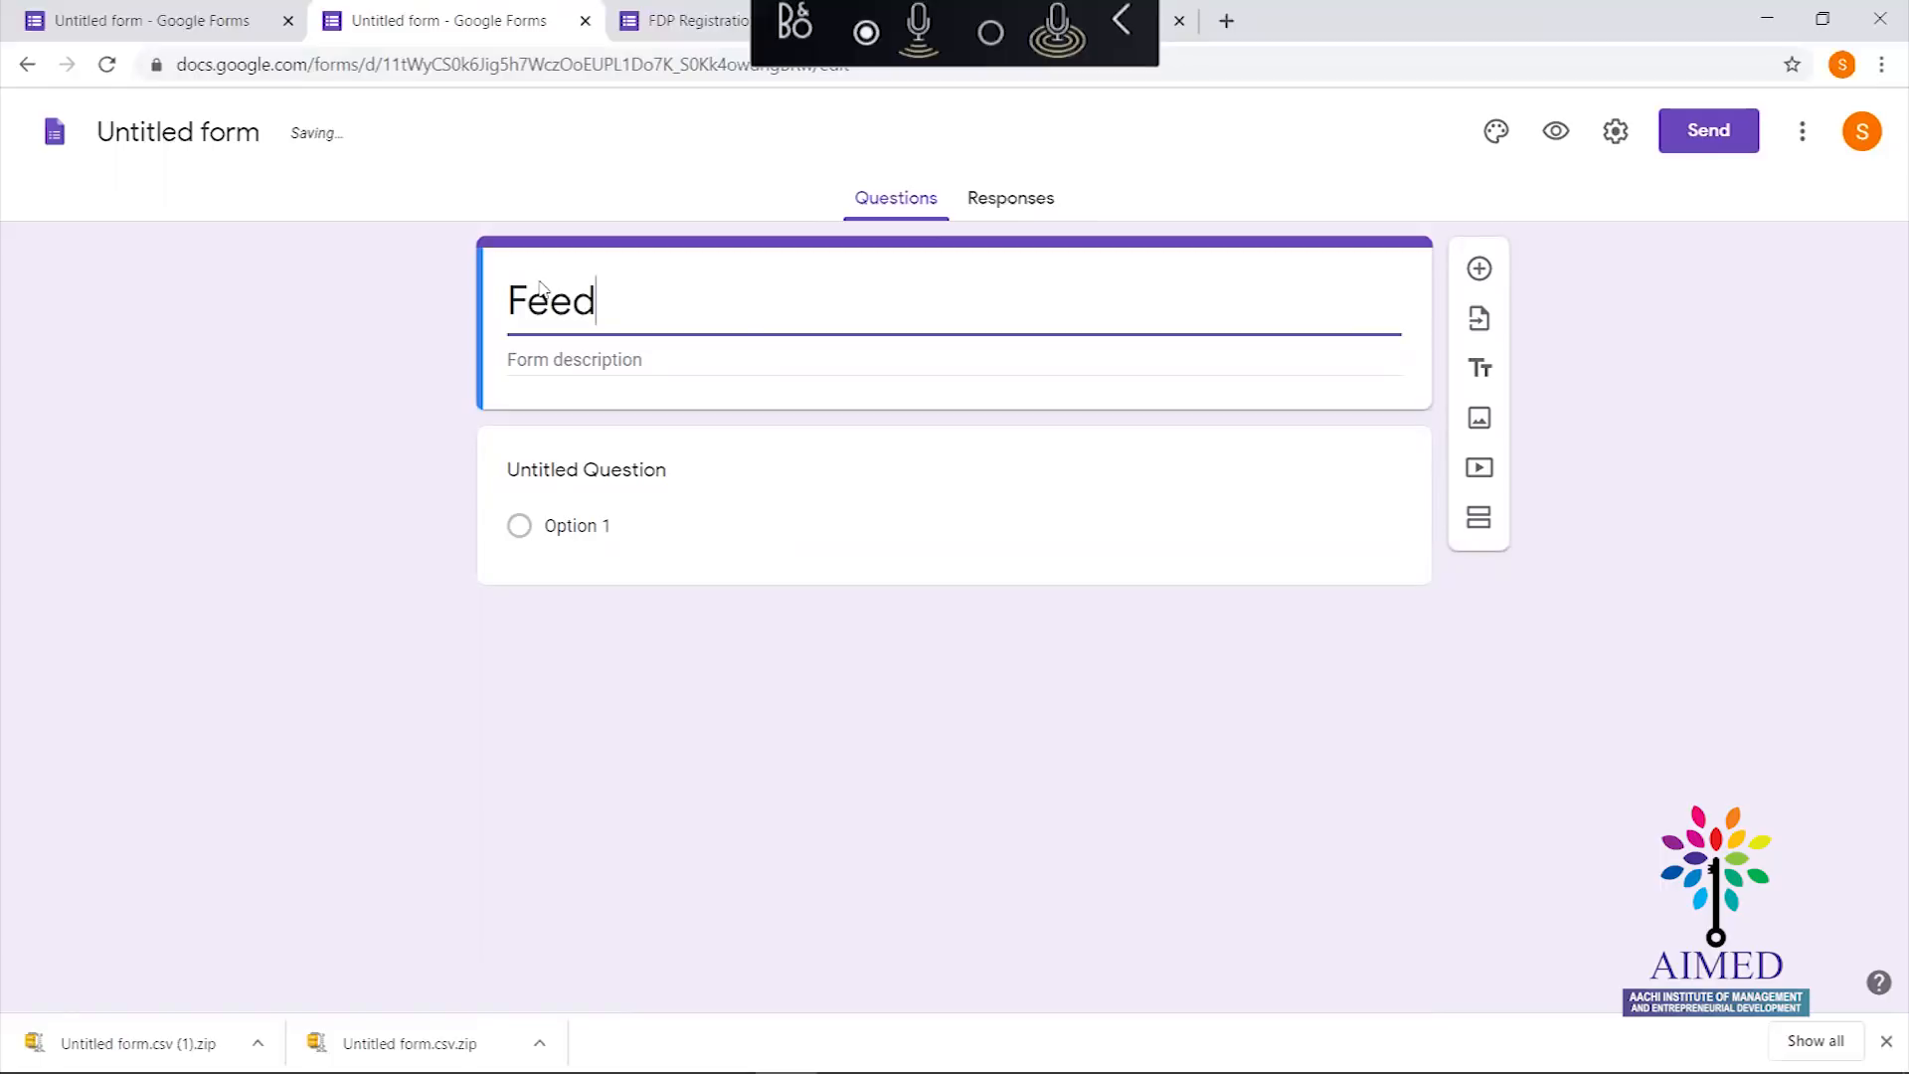
{"action": "type", "text": "back "}
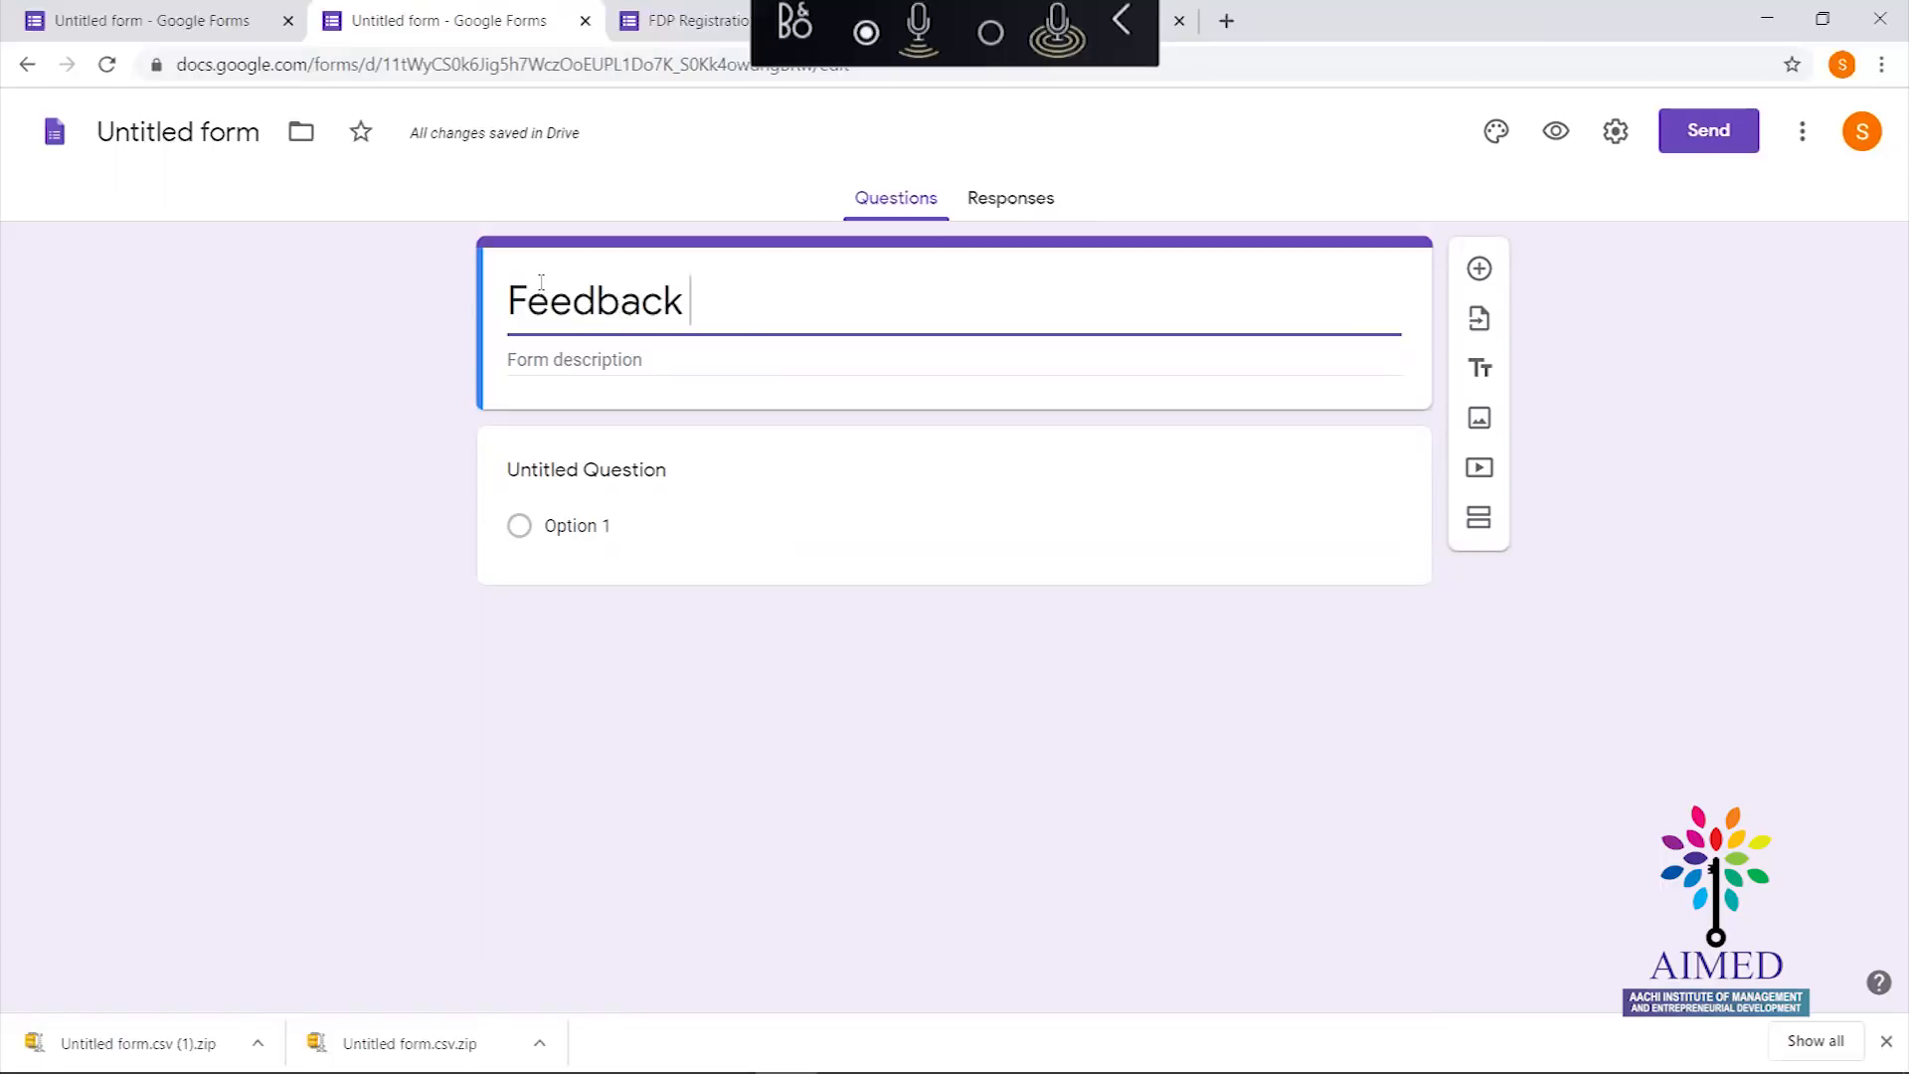
{"action": "type", "text": "form"}
{"action": "left_click", "coordinate": [575, 361]}
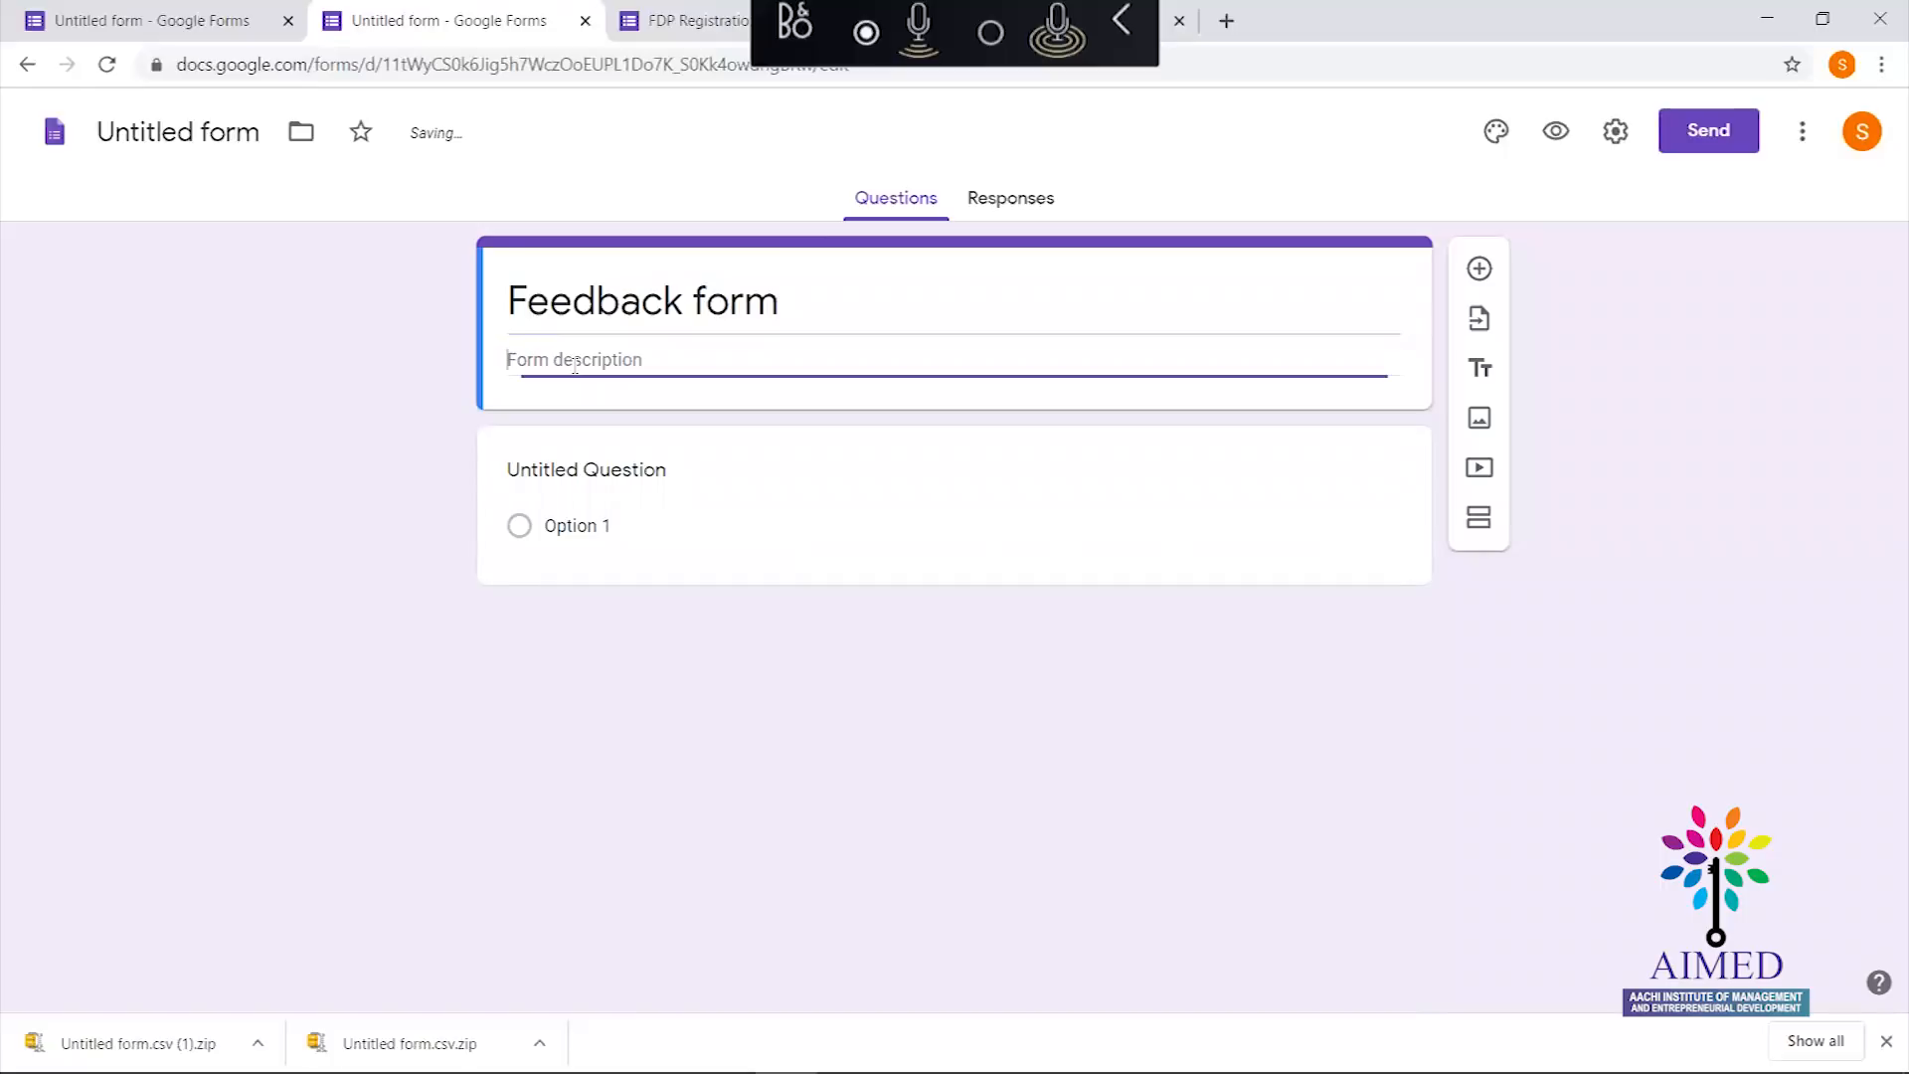
{"action": "triple_click", "coordinate": [521, 301]}
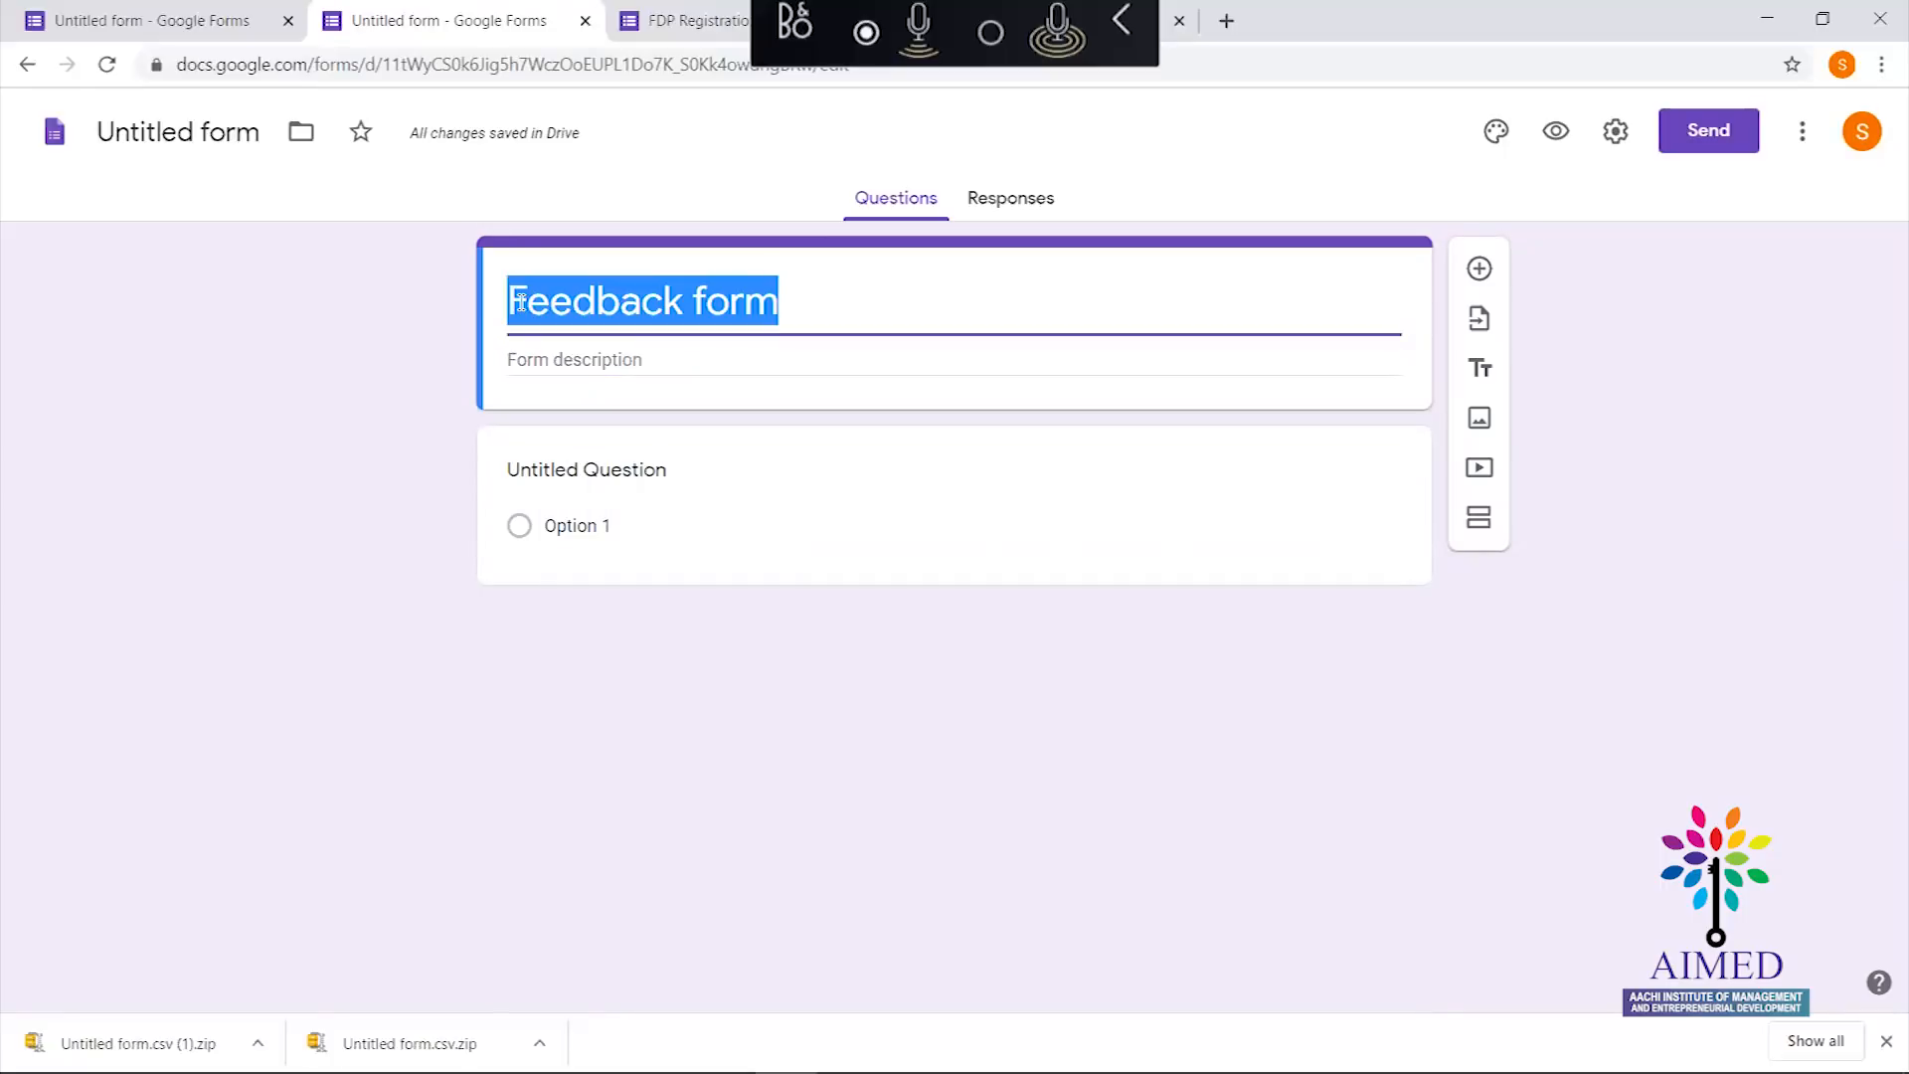
{"action": "left_click", "coordinate": [521, 302]}
{"action": "type", "text": "Feed"}
{"action": "key", "text": "BackSpace"}
{"action": "key", "text": "BackSpace"}
{"action": "key", "text": "BackSpace"}
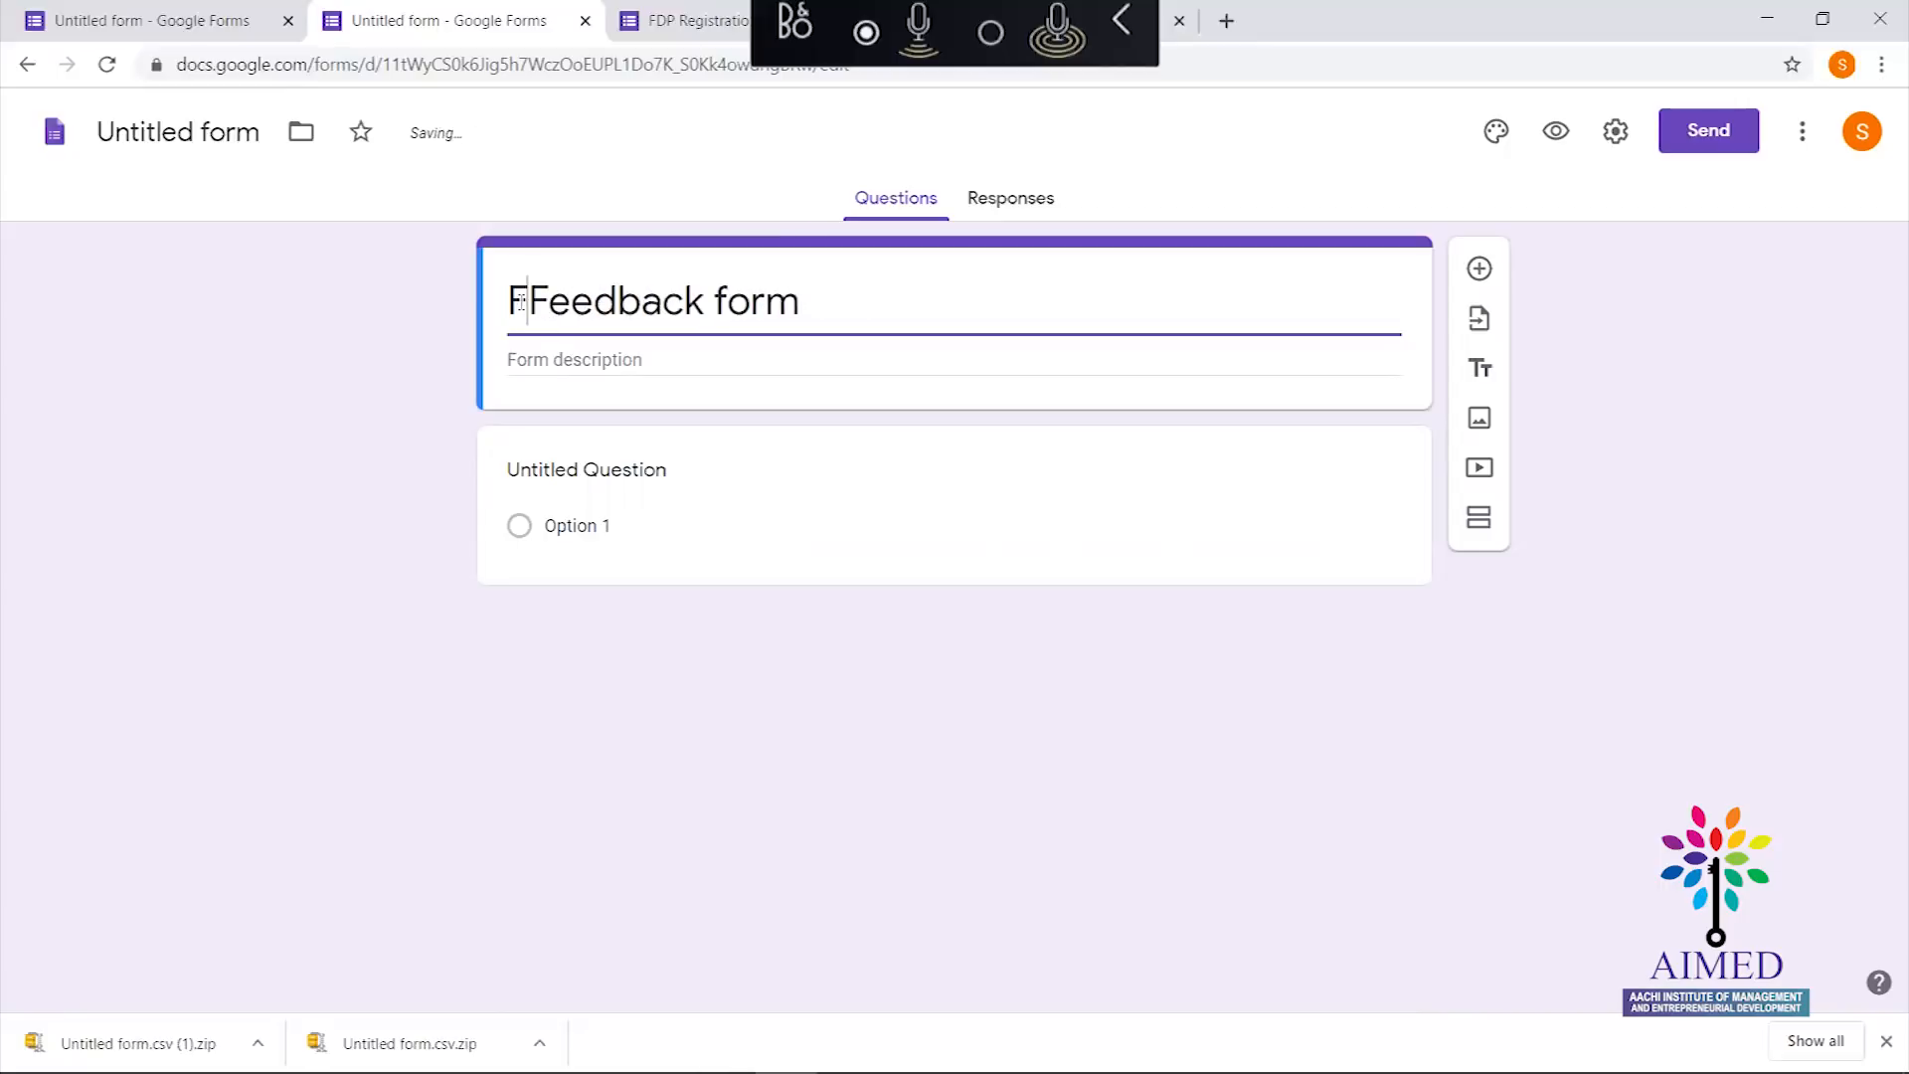
{"action": "type", "text": "DP"}
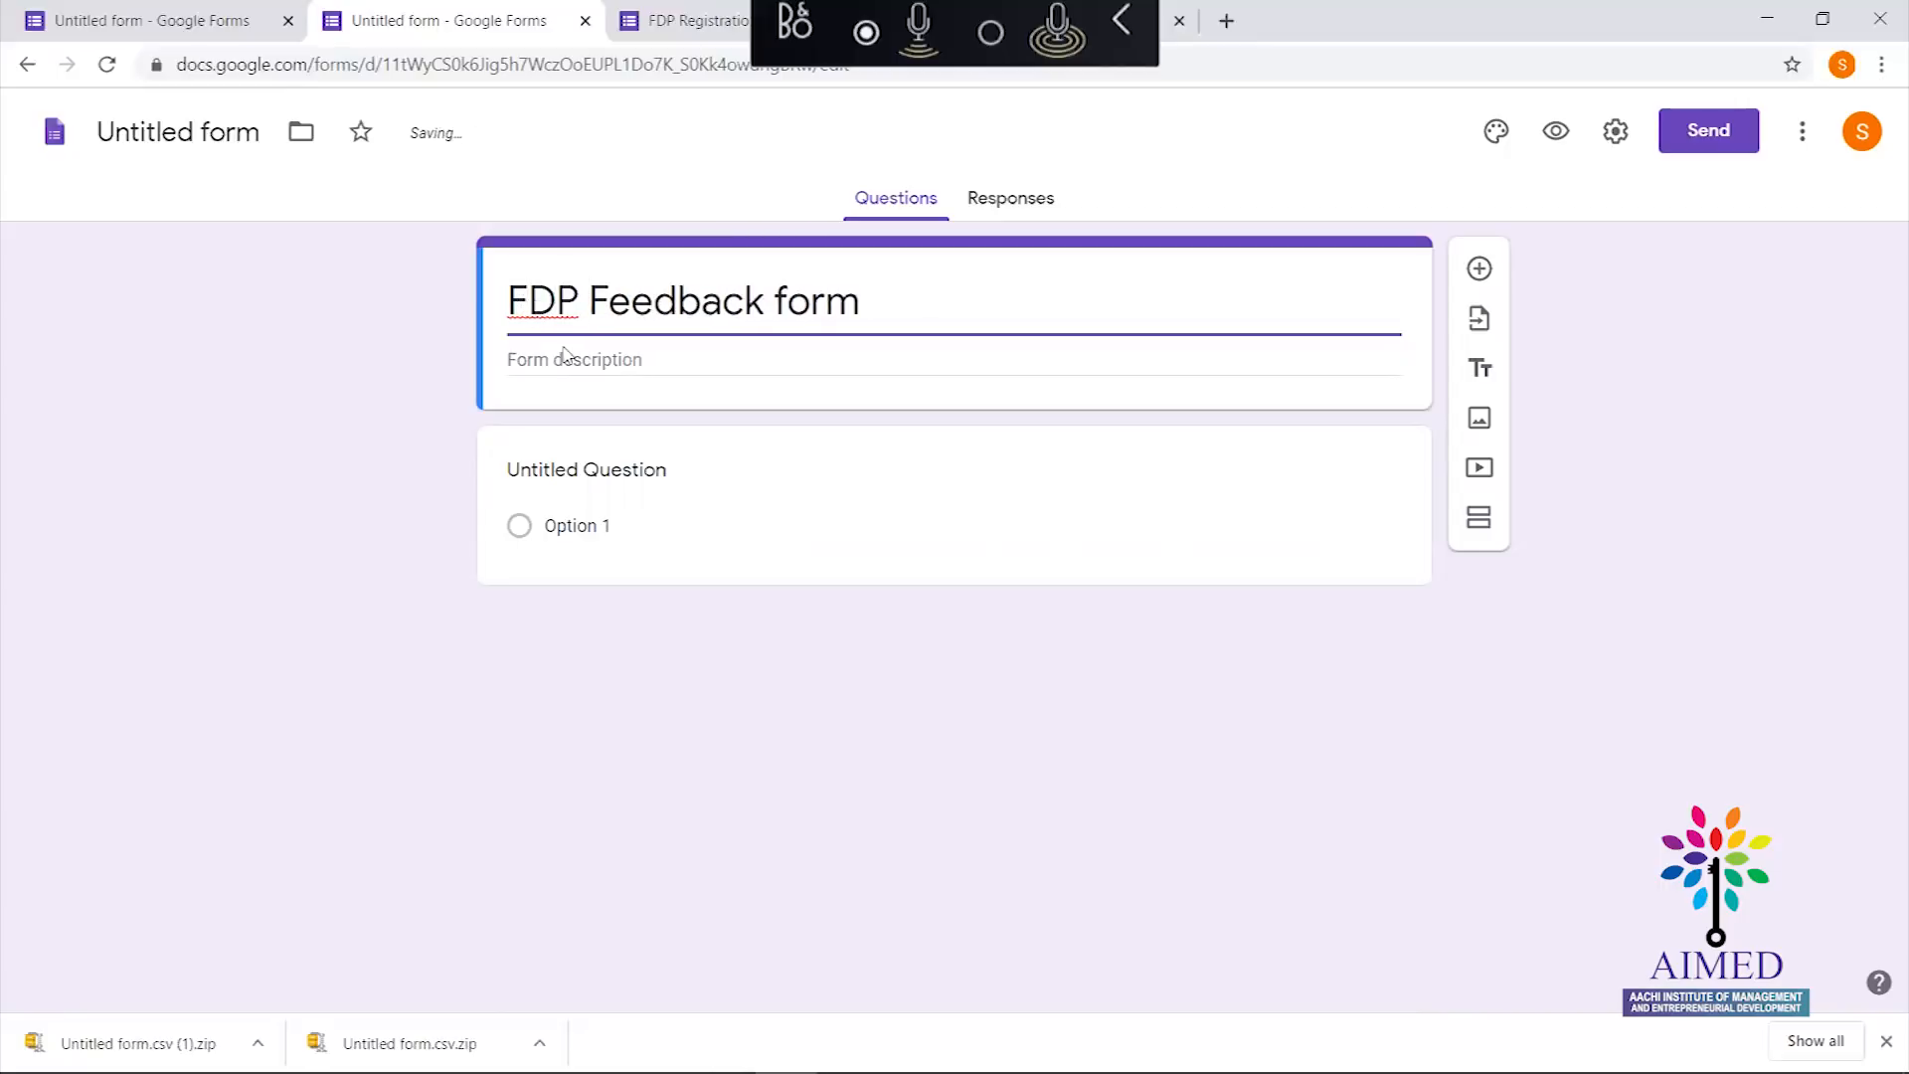
Add the description 'Please Share your feedback', fixing the 'feebback' typo
{"action": "left_click", "coordinate": [576, 360]}
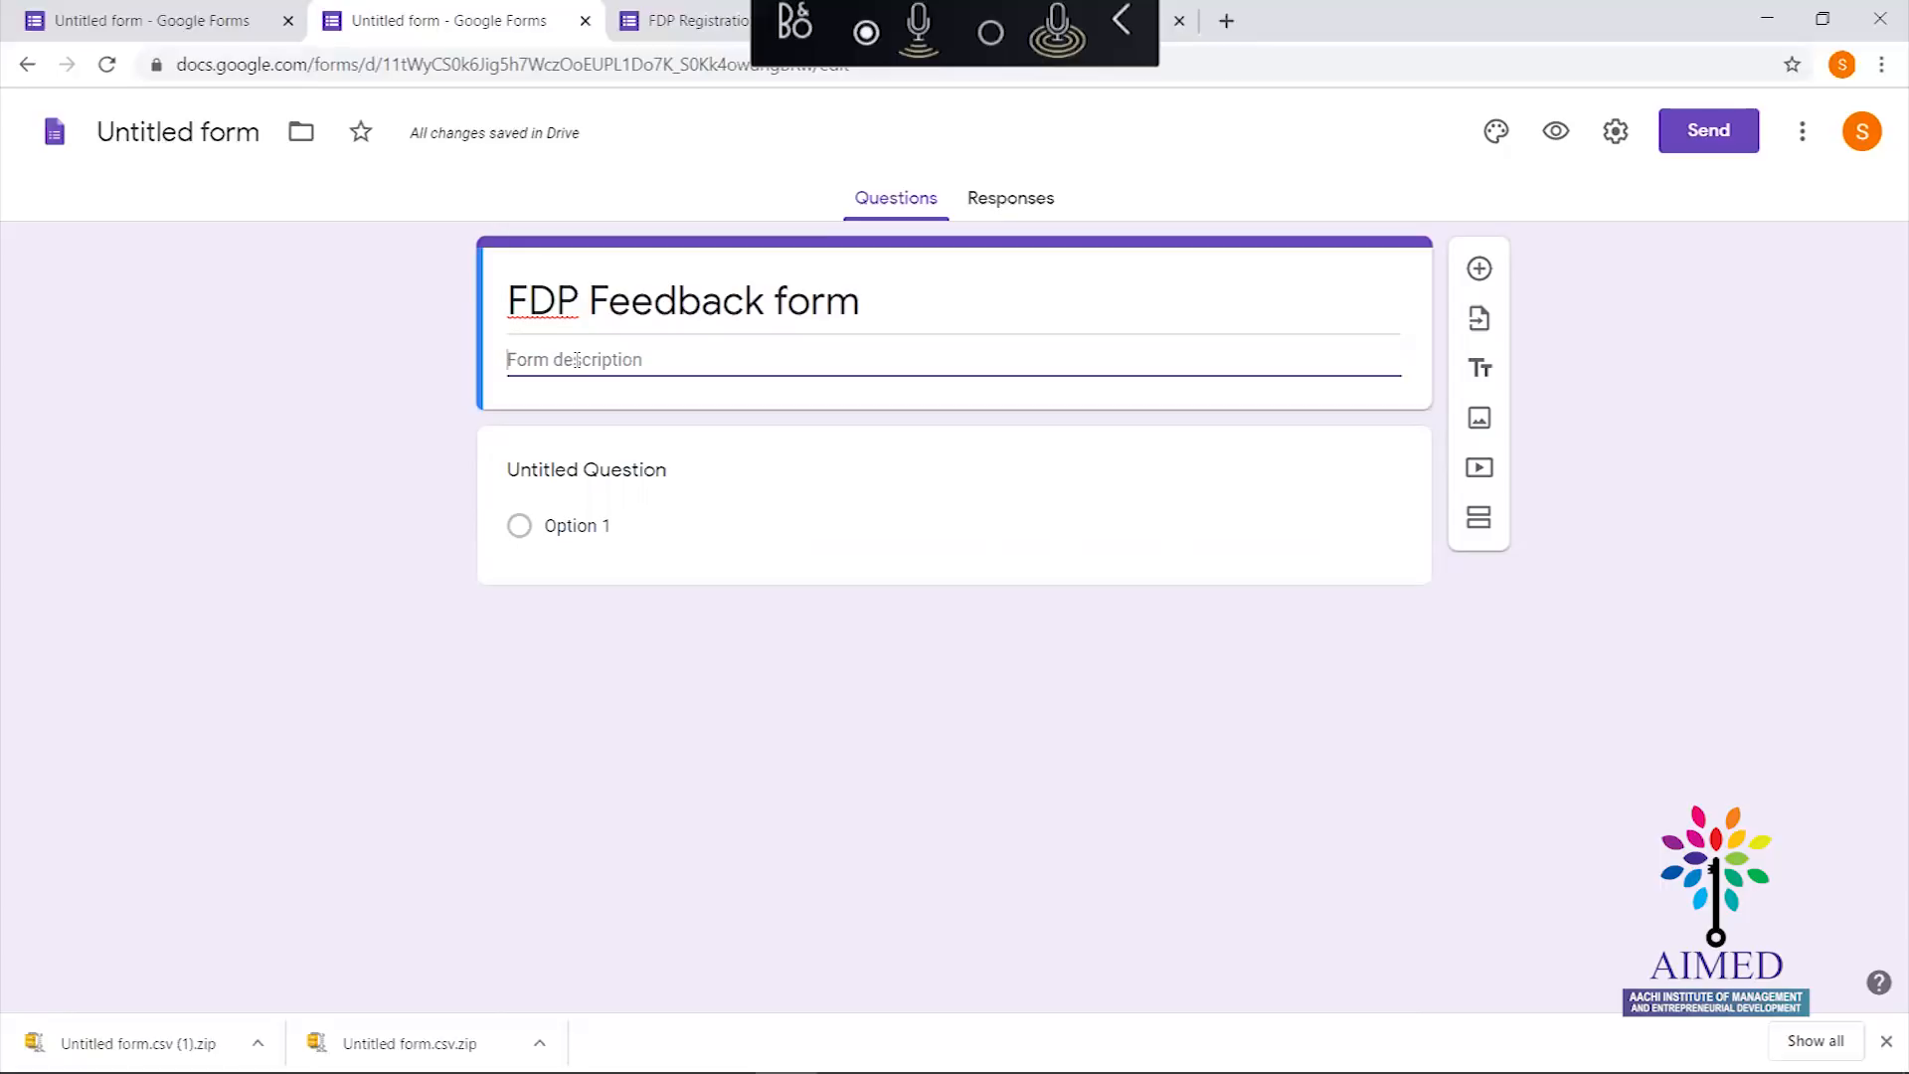
{"action": "type", "text": "Please Share"}
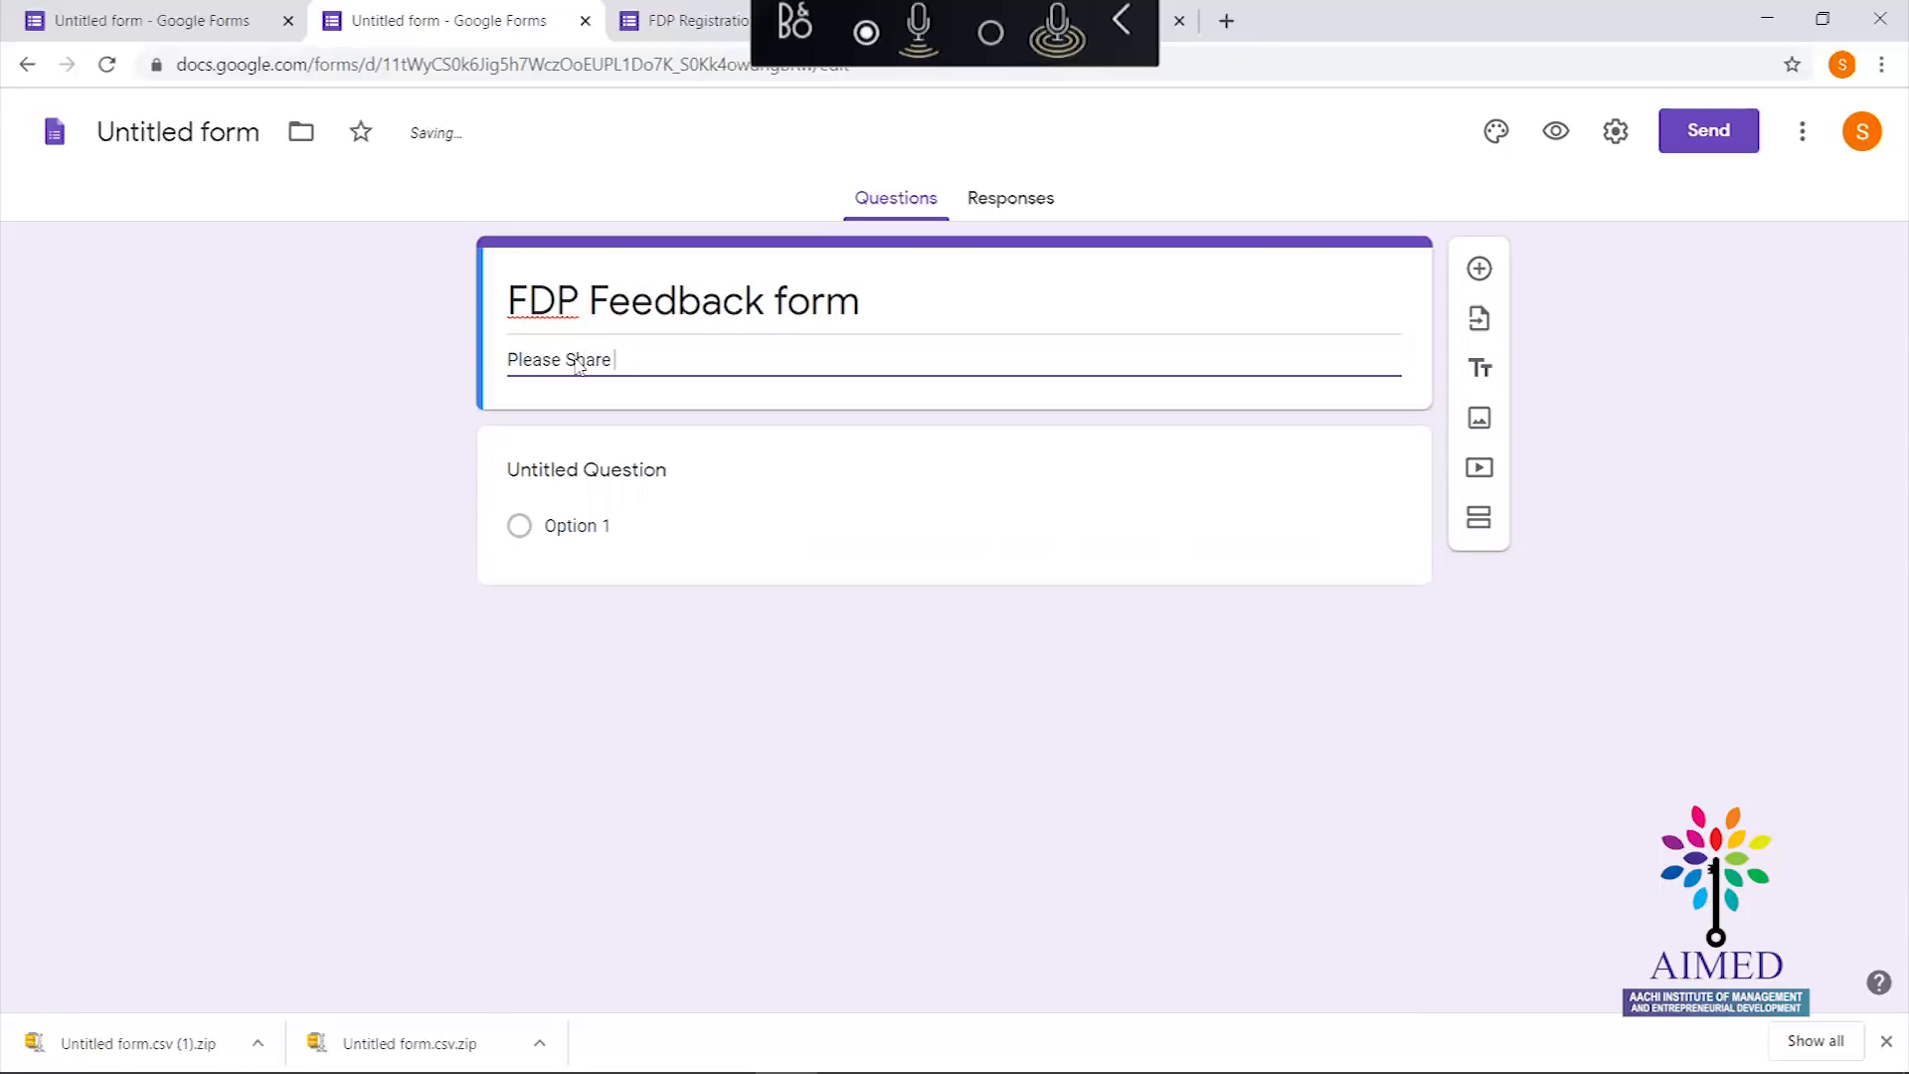
{"action": "type", "text": " your feebback"}
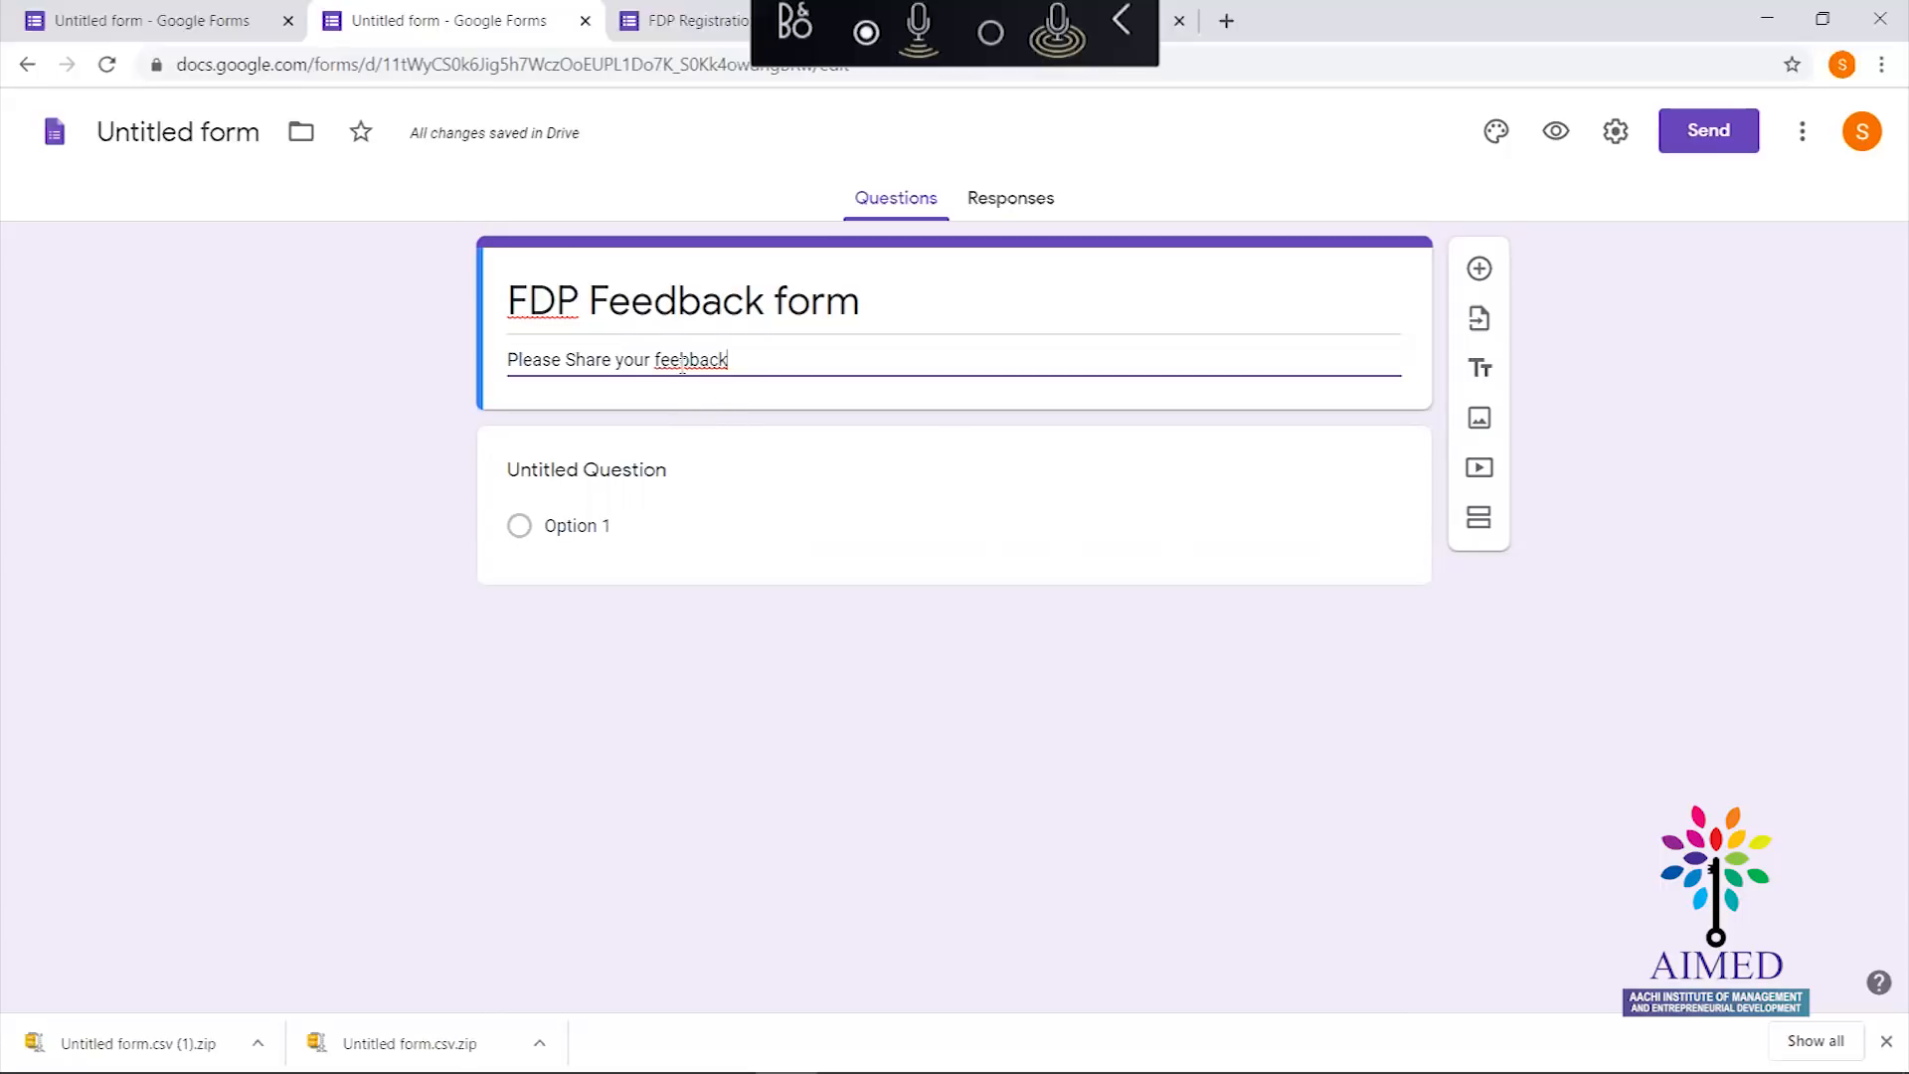
{"action": "left_click", "coordinate": [681, 359]}
{"action": "key", "text": "BackSpace"}
{"action": "type", "text": "d"}
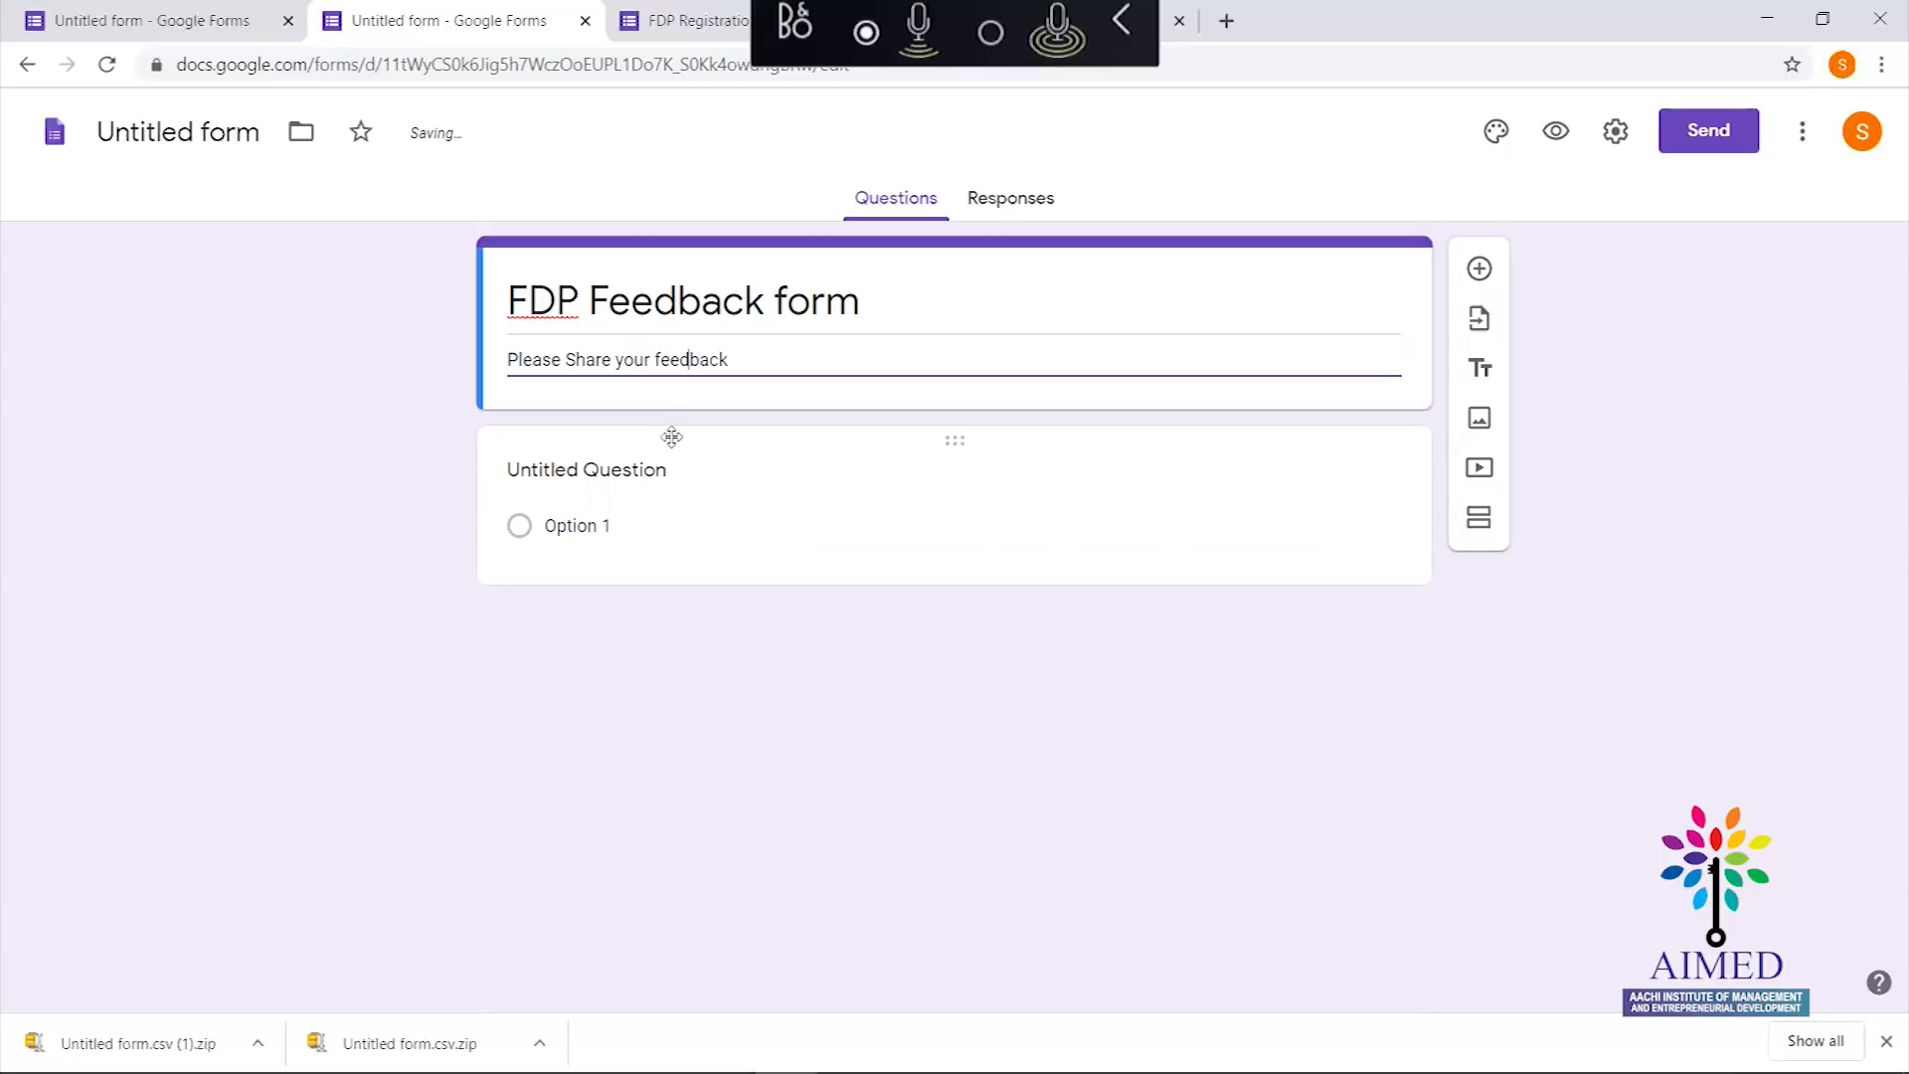
Title the first question 'How would you rate the content?' and label scale value 1 'Very Bad'
{"action": "left_click", "coordinate": [765, 430]}
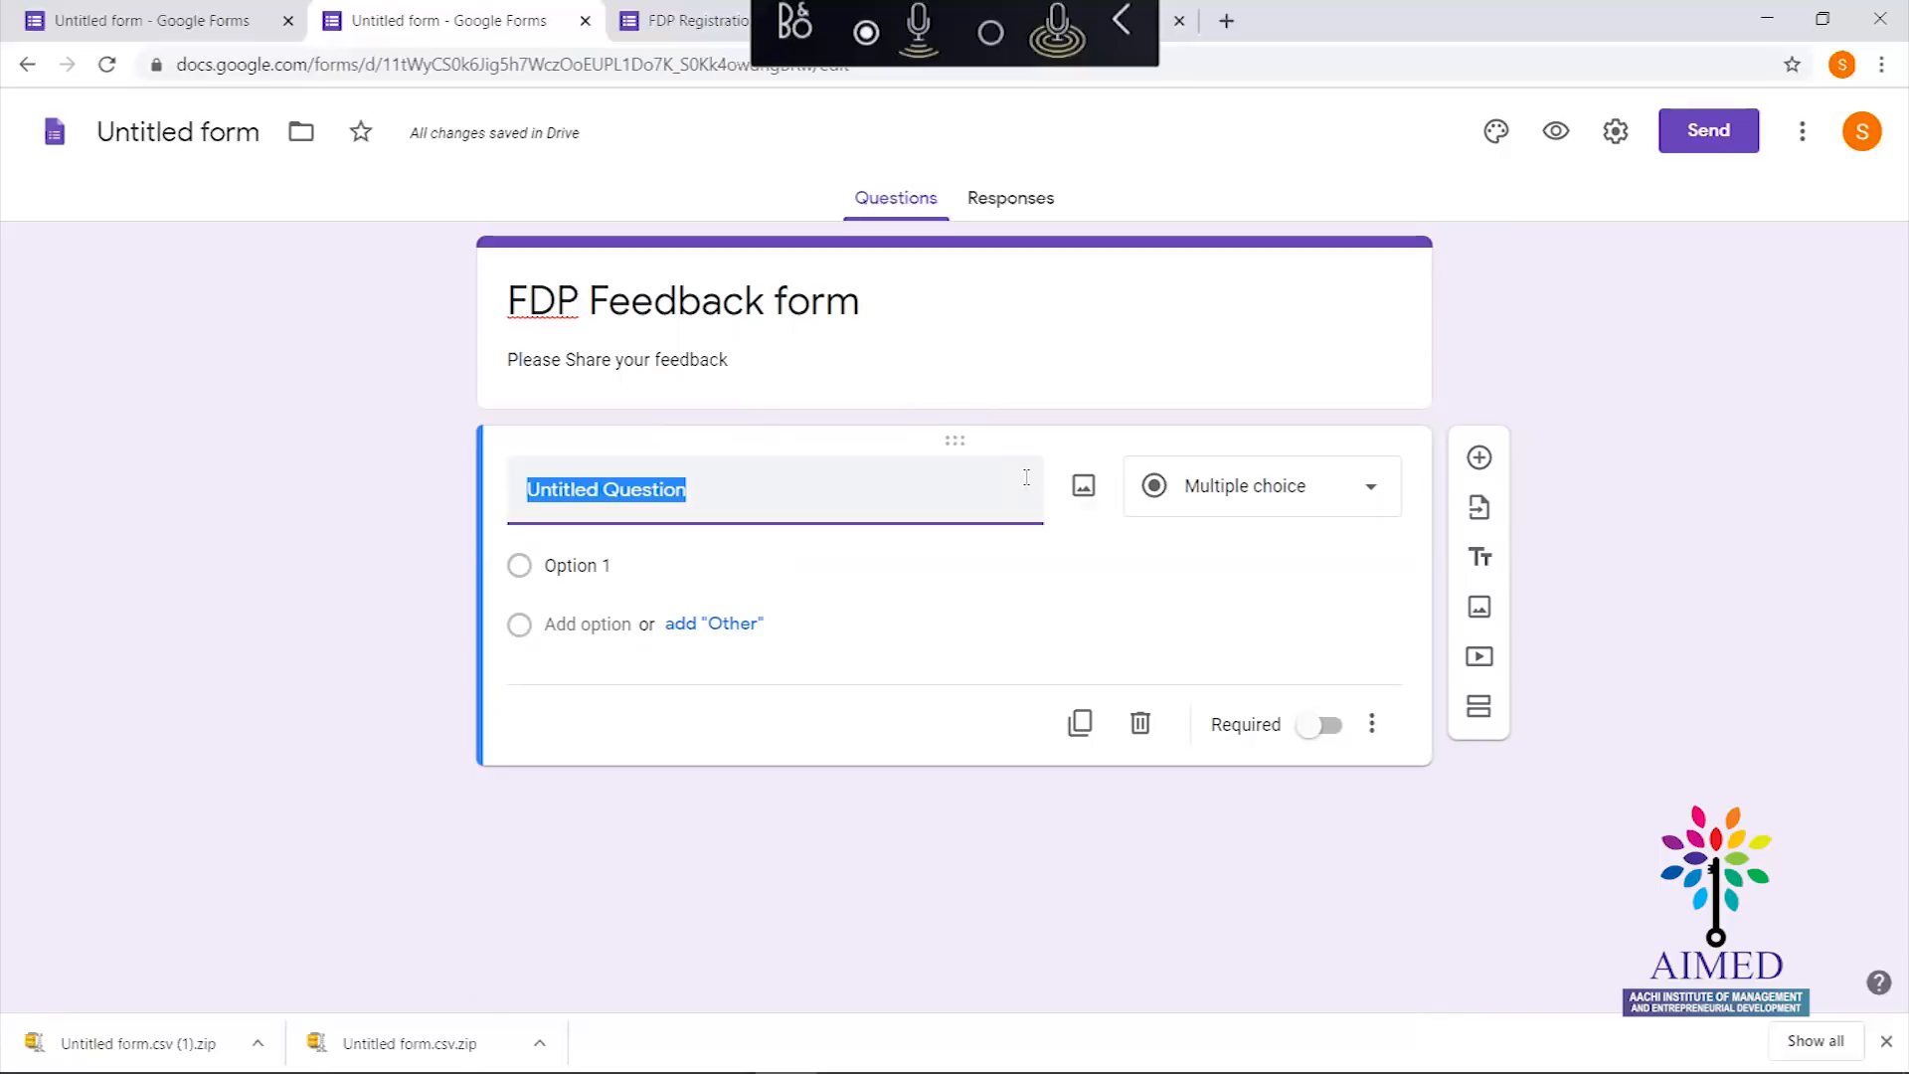
{"action": "type", "text": "How"}
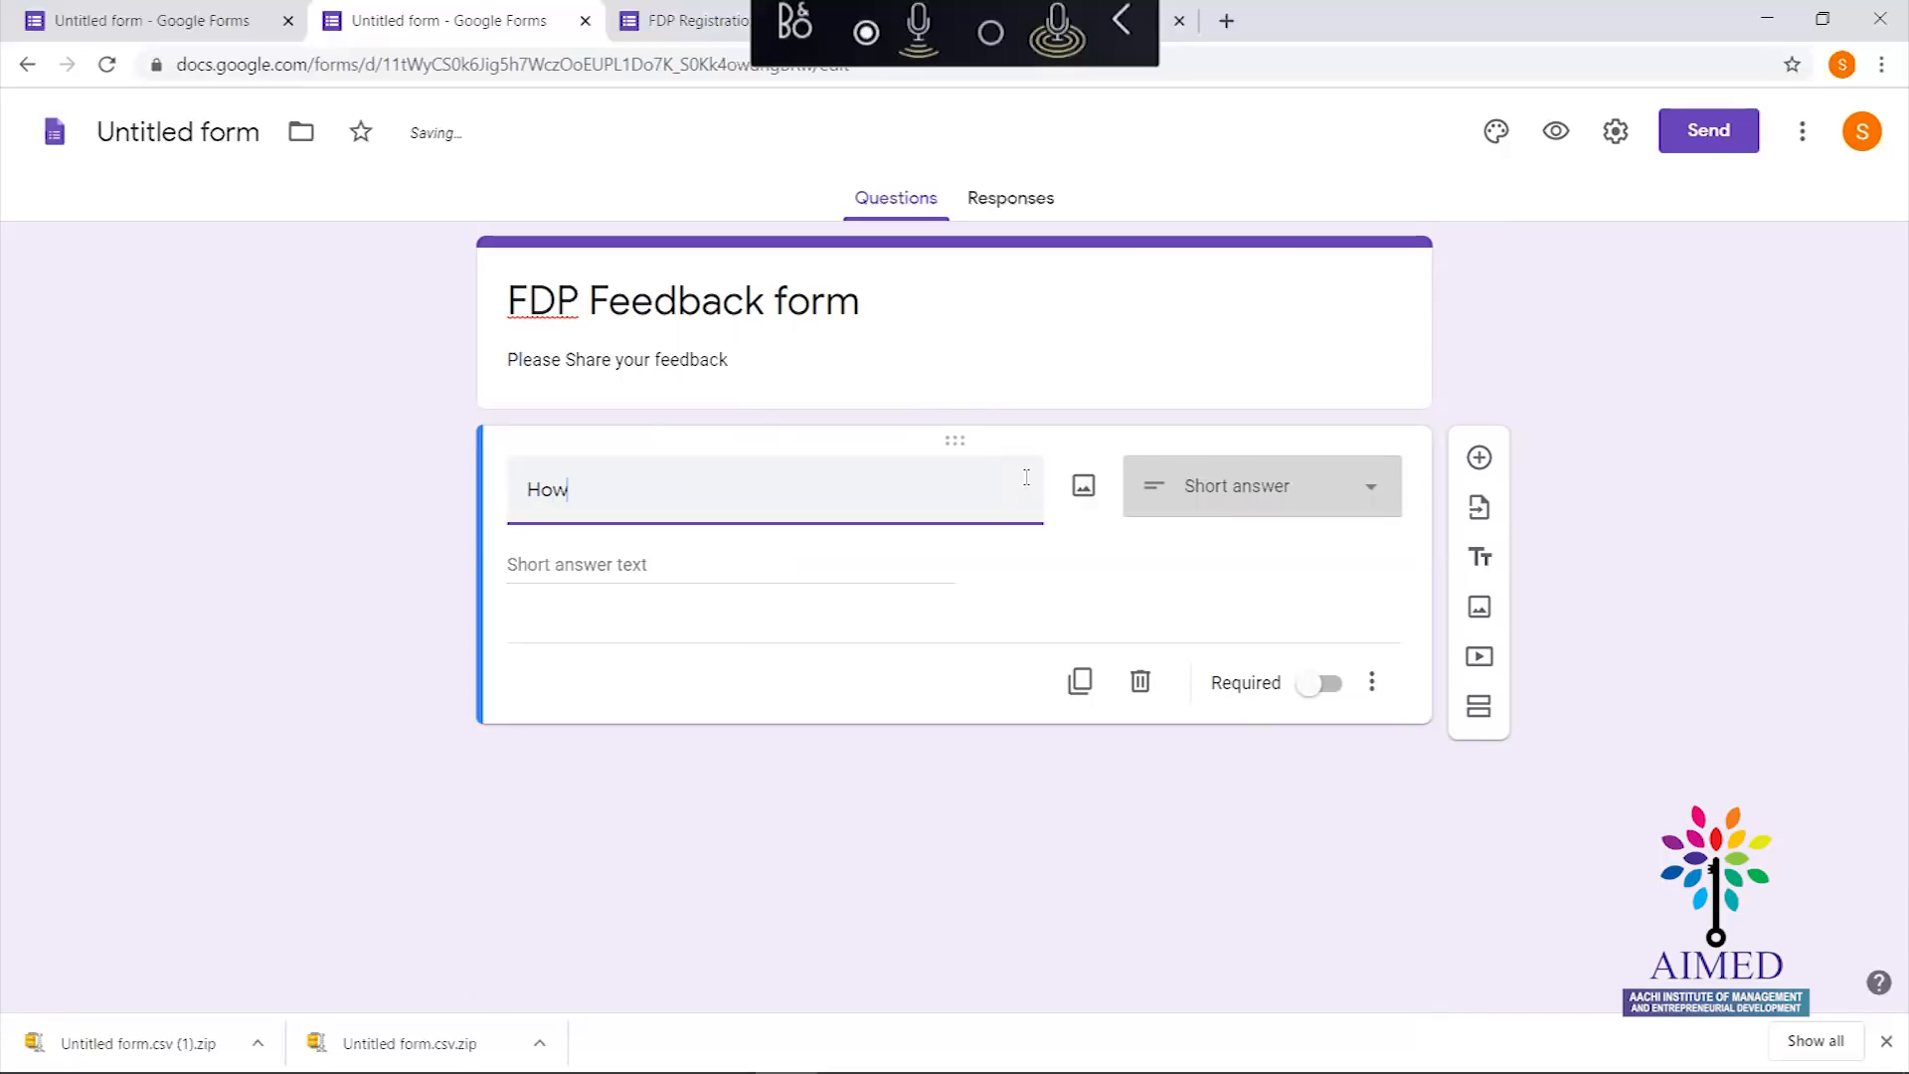
{"action": "type", "text": " would "}
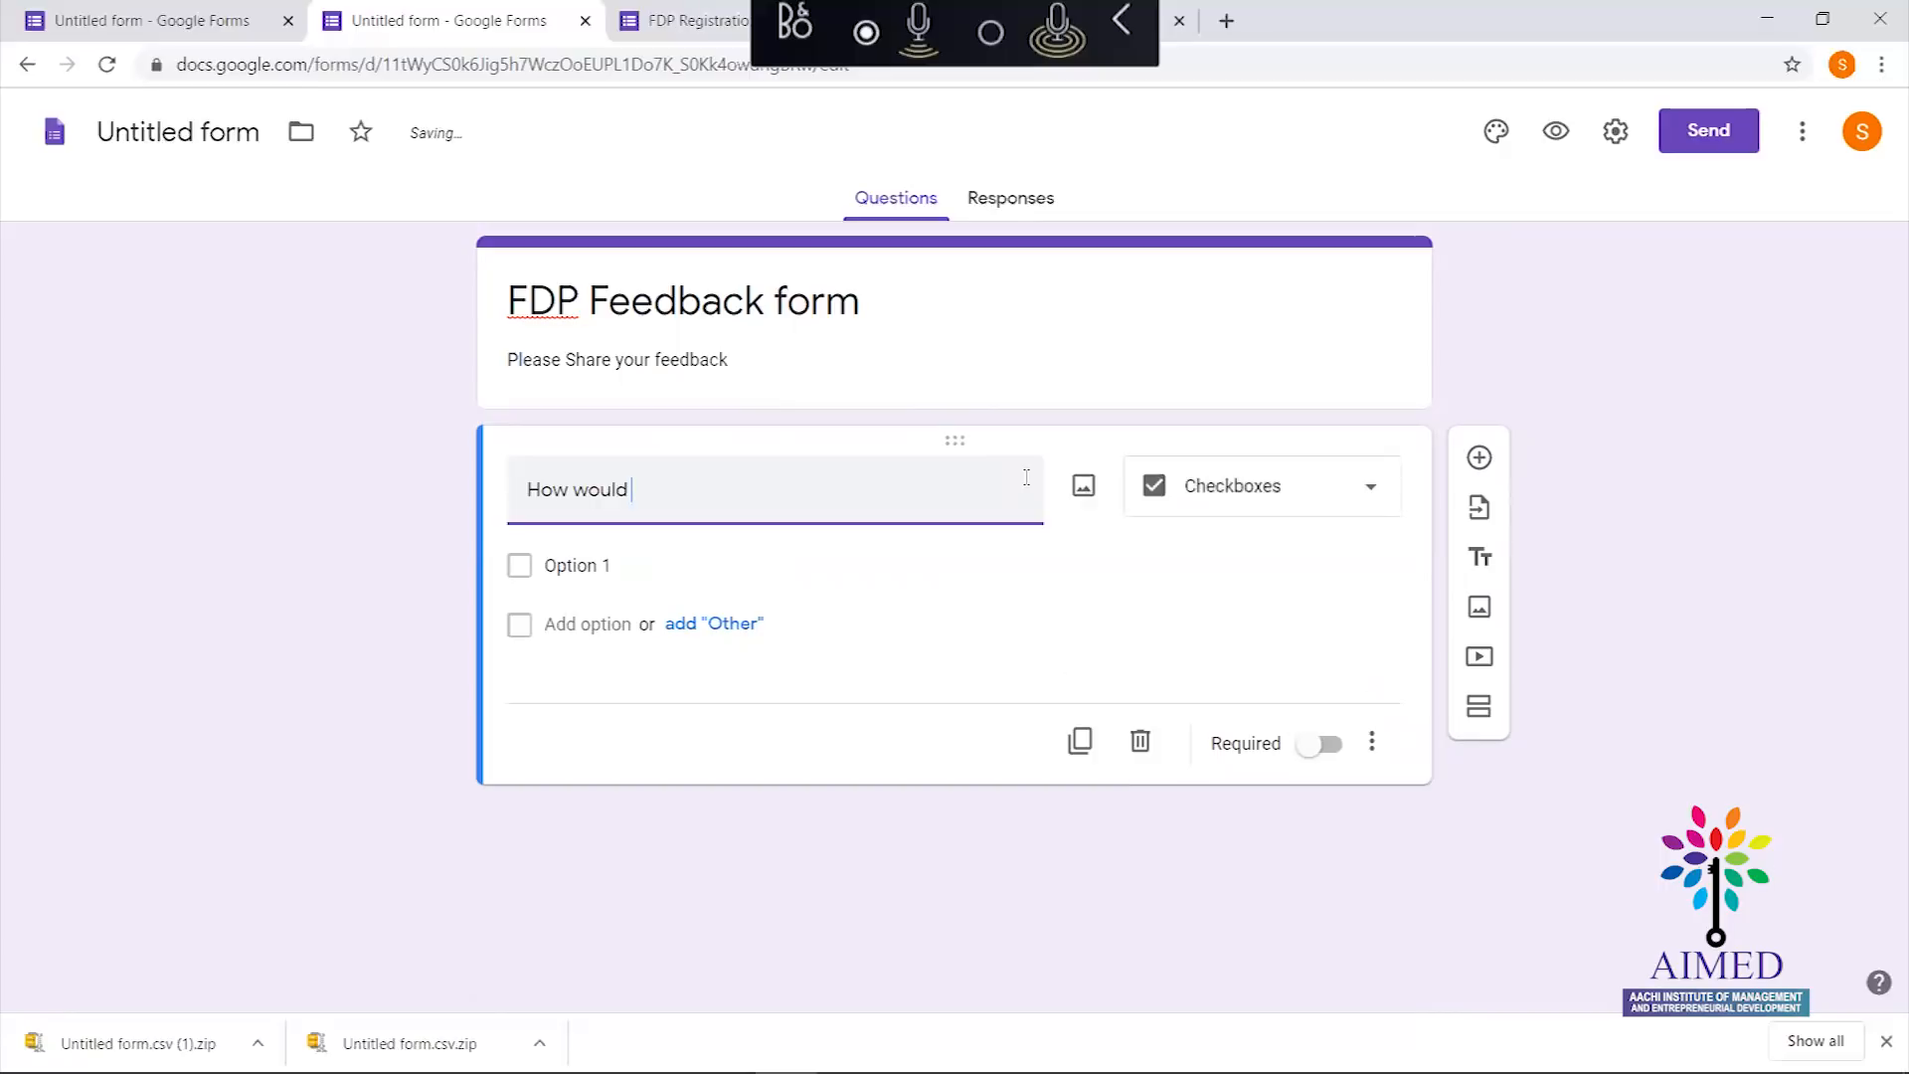
{"action": "type", "text": "you r"}
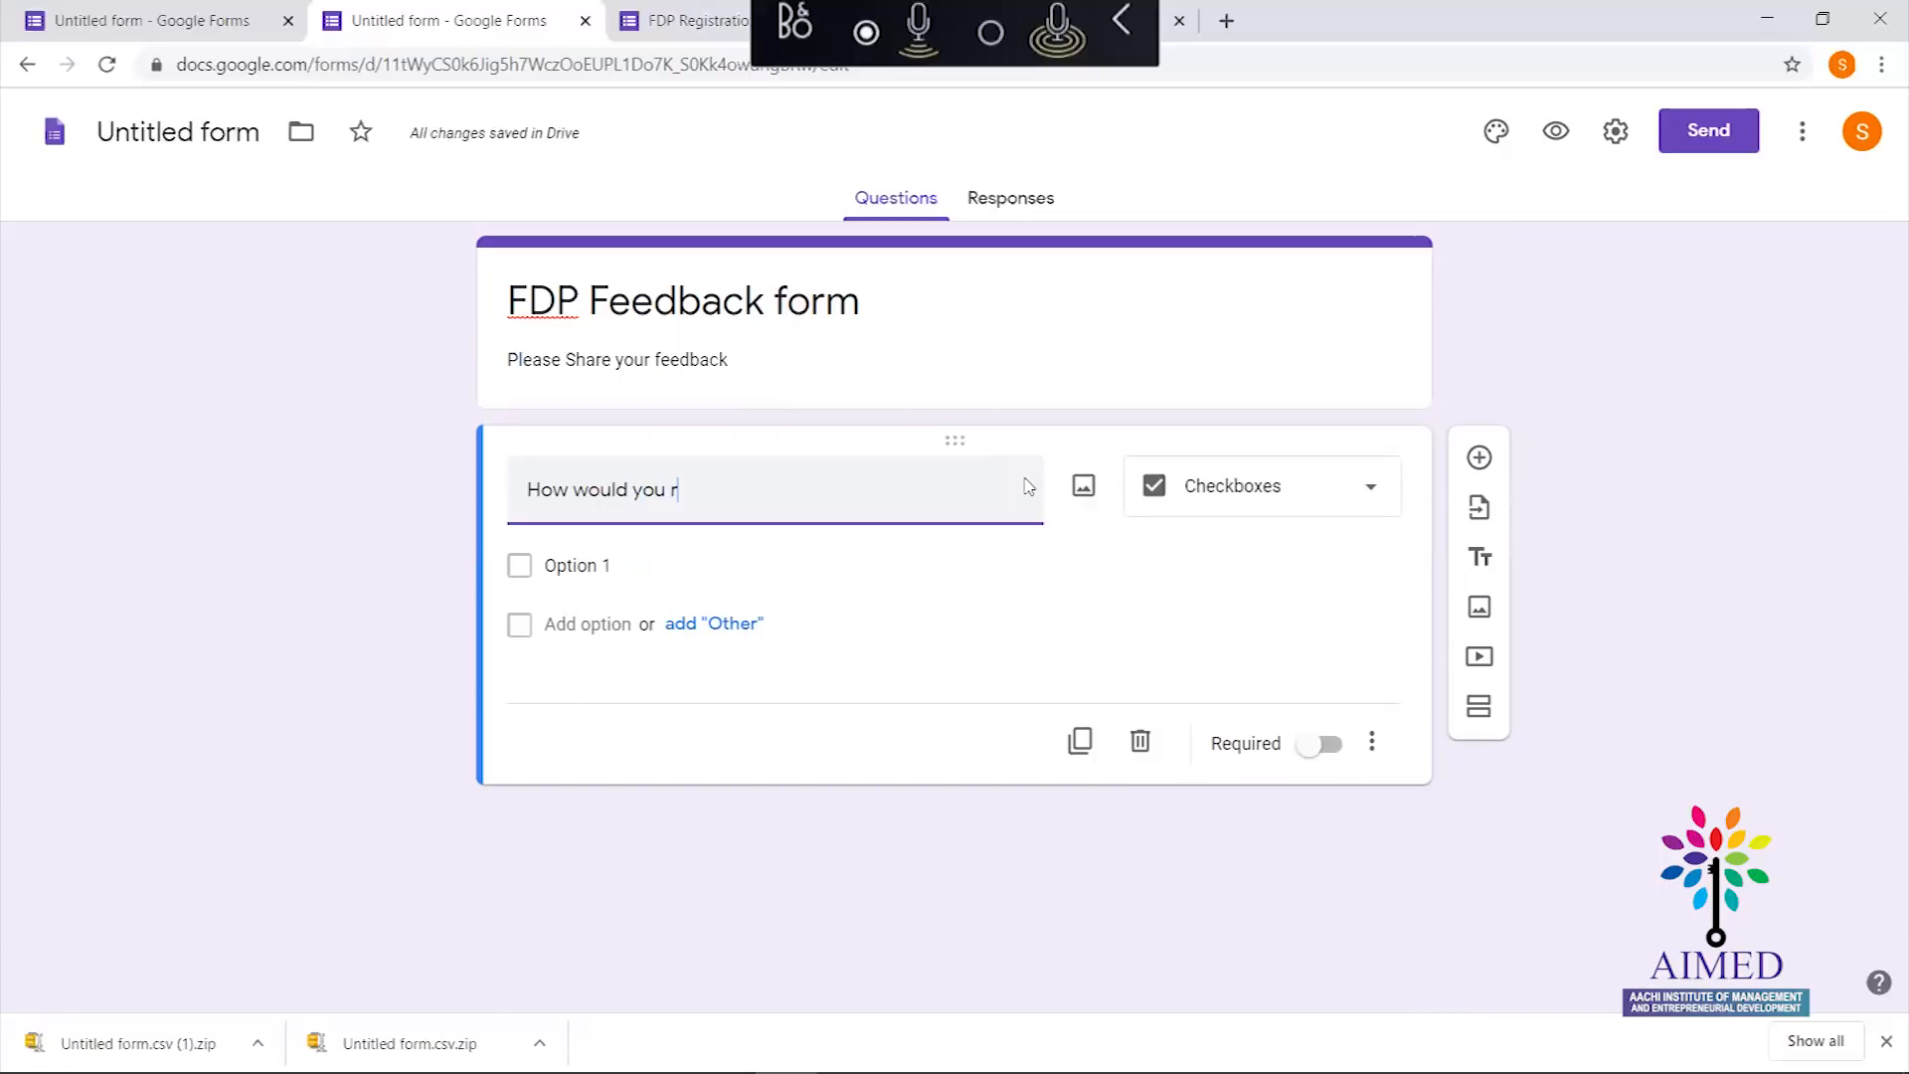
{"action": "type", "text": "ate the conten"}
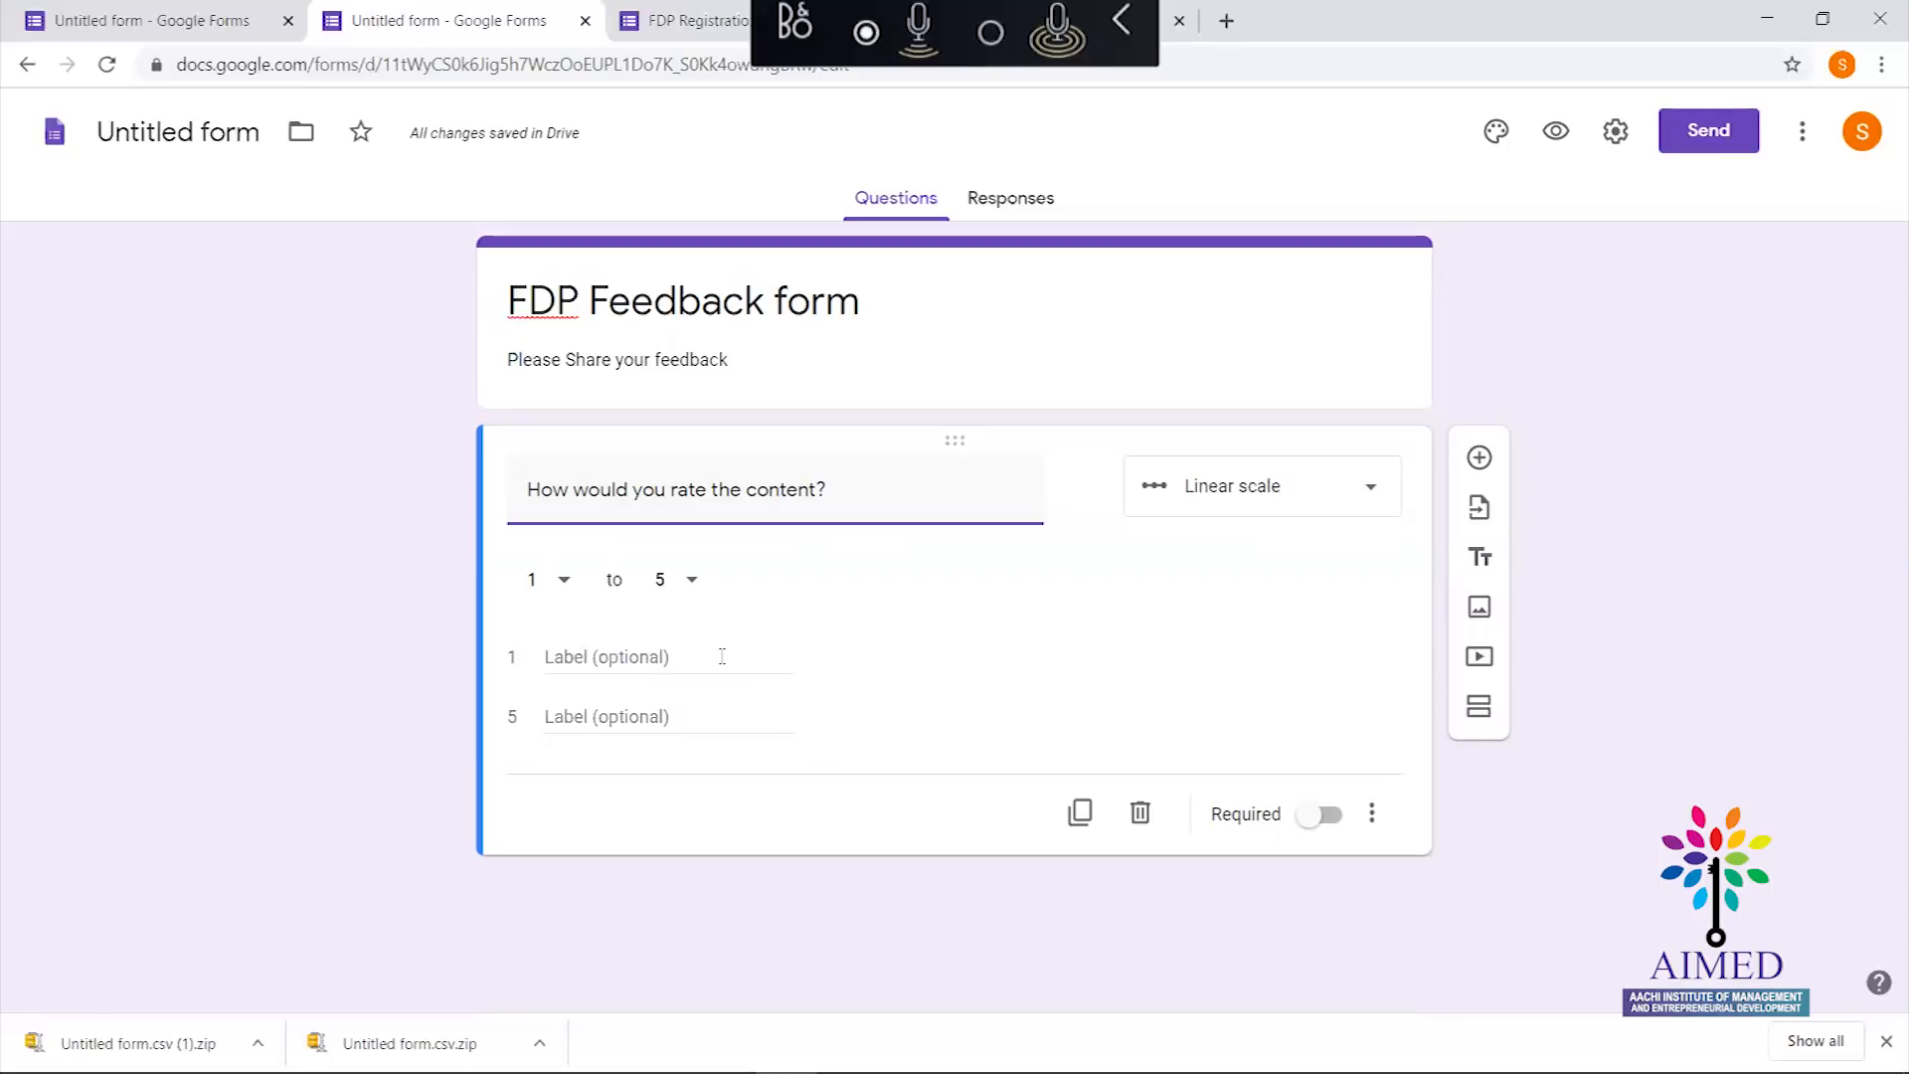
{"action": "left_click", "coordinate": [586, 654]}
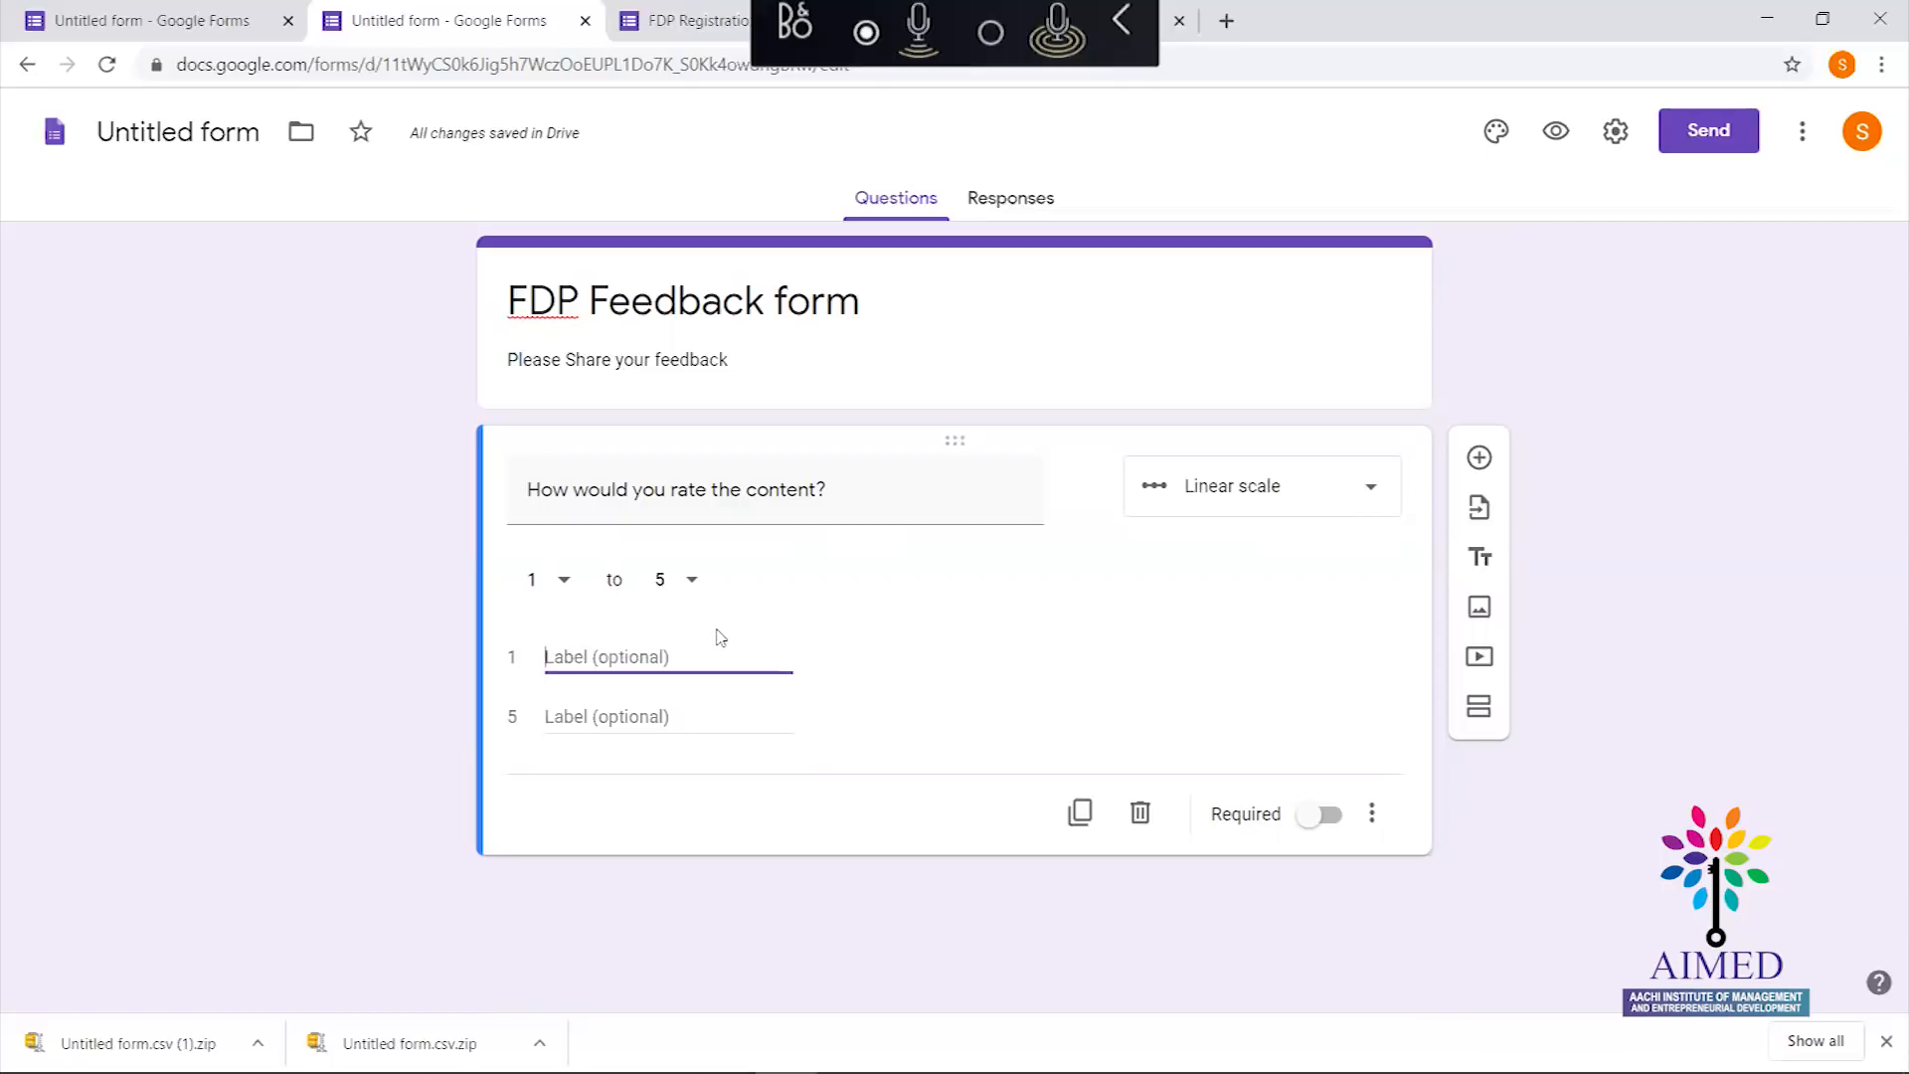
{"action": "type", "text": "B"}
{"action": "key", "text": "BackSpace"}
{"action": "type", "text": "Bad"}
{"action": "key", "text": "BackSpace"}
{"action": "key", "text": "BackSpace"}
{"action": "key", "text": "BackSpace"}
{"action": "type", "text": "Very"}
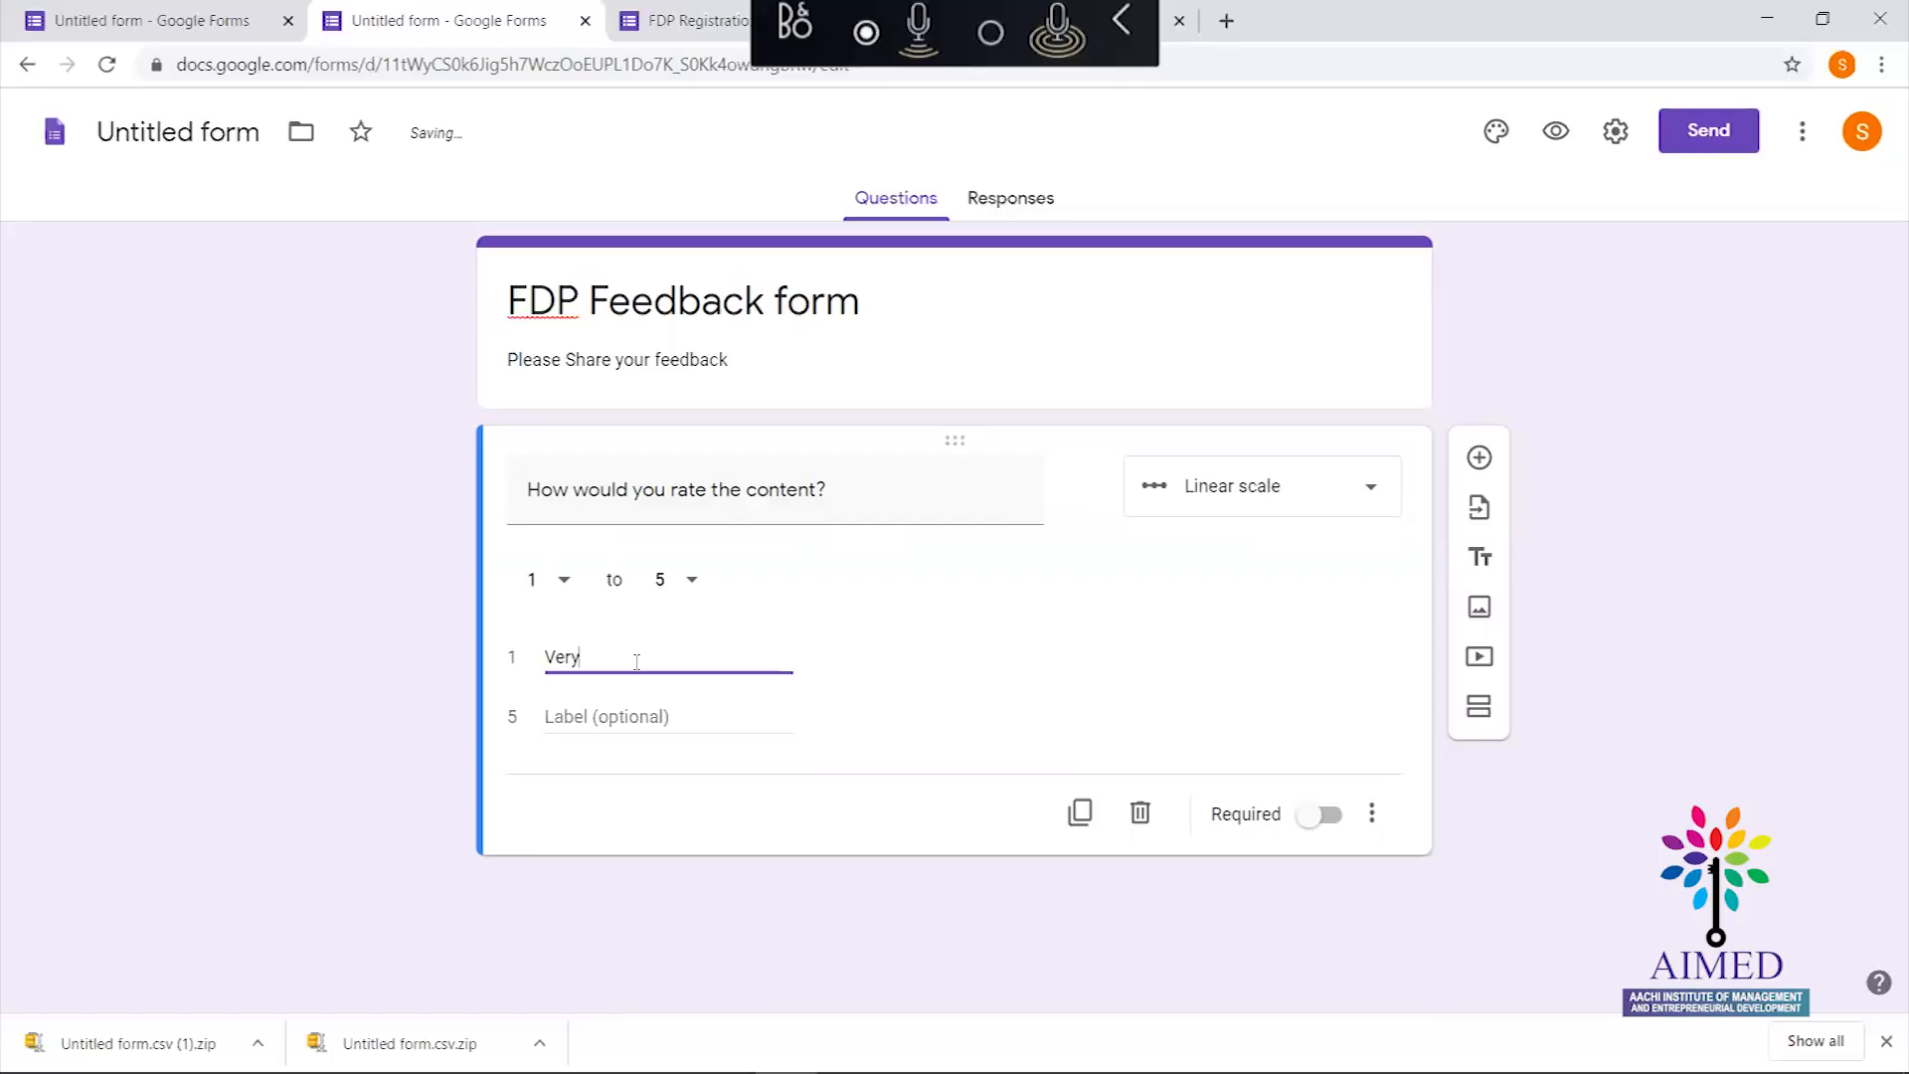
{"action": "type", "text": " Bad"}
Label scale value 5 of the rating question 'Excellent'
{"action": "left_click", "coordinate": [626, 711]}
{"action": "type", "text": "Very"}
{"action": "key", "text": "BackSpace"}
{"action": "key", "text": "BackSpace"}
{"action": "key", "text": "BackSpace"}
{"action": "key", "text": "BackSpace"}
{"action": "type", "text": "Excel"}
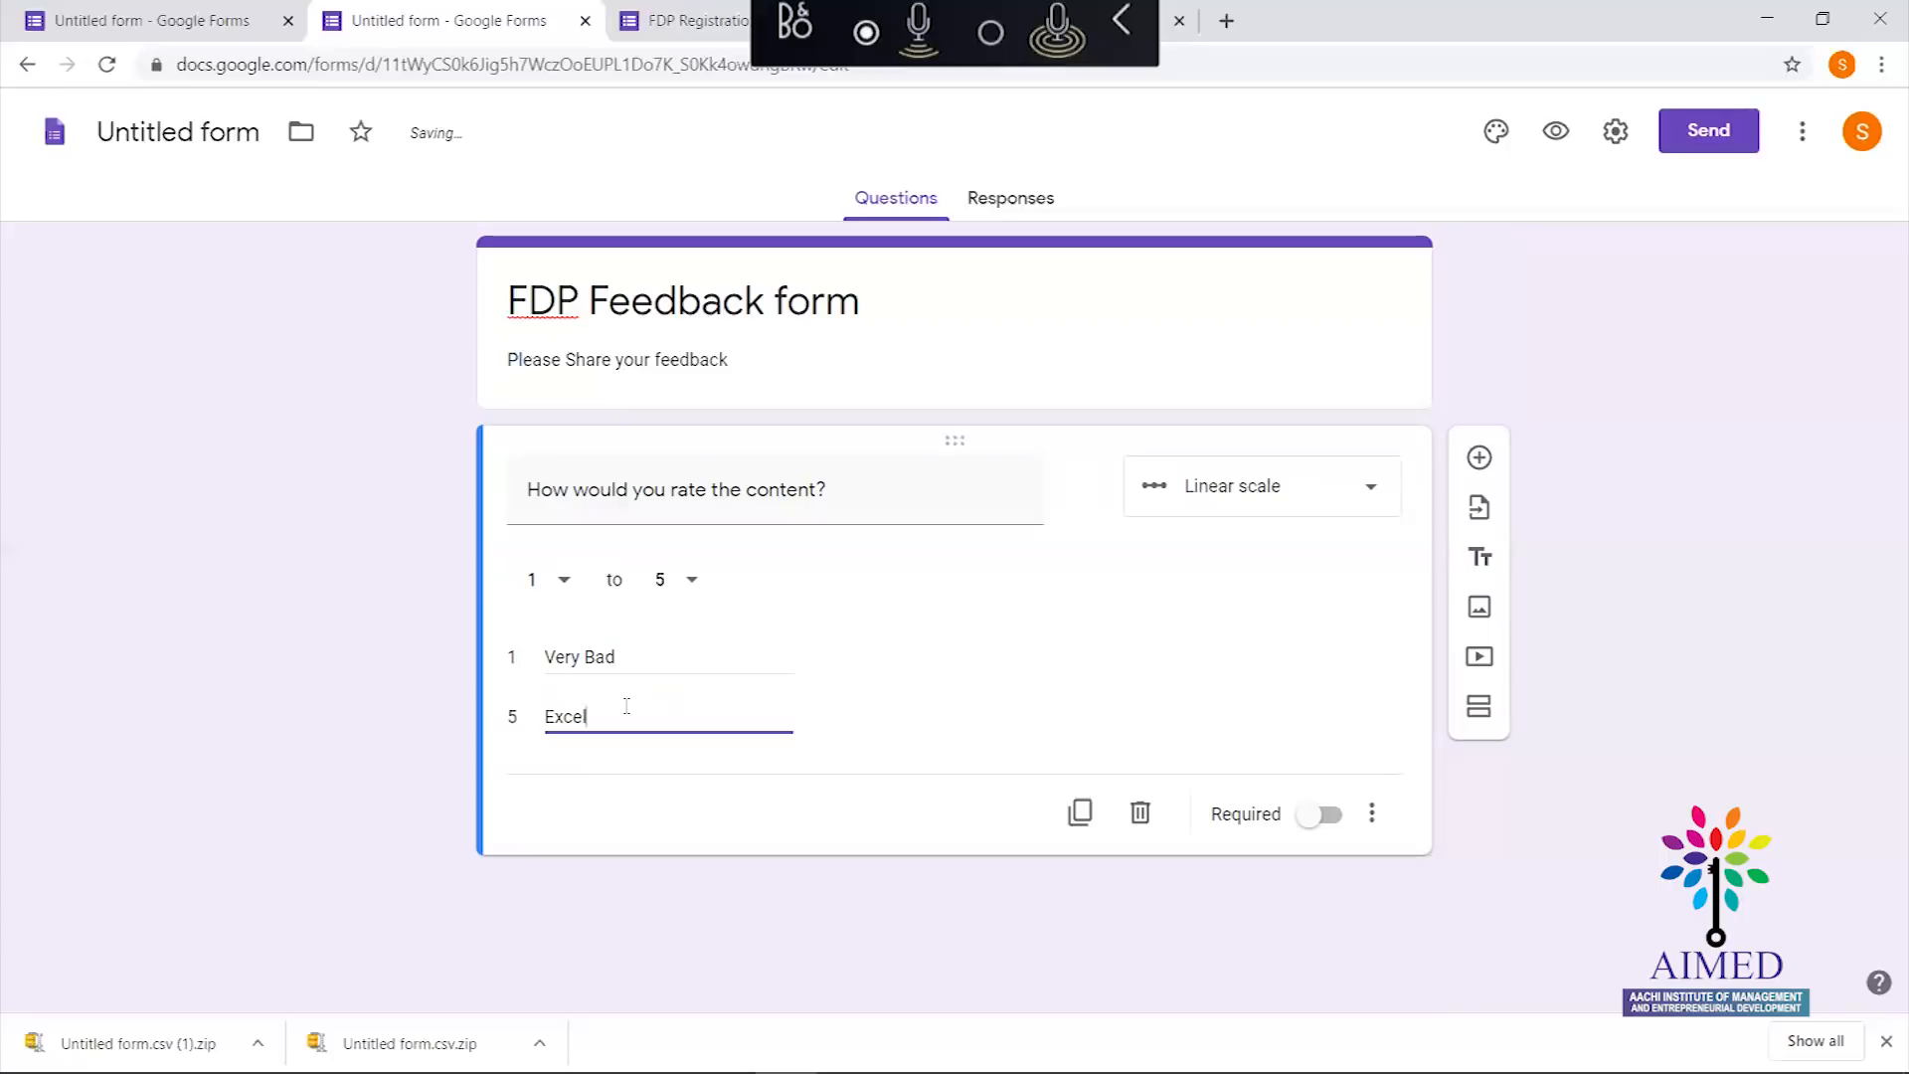
{"action": "type", "text": "lent"}
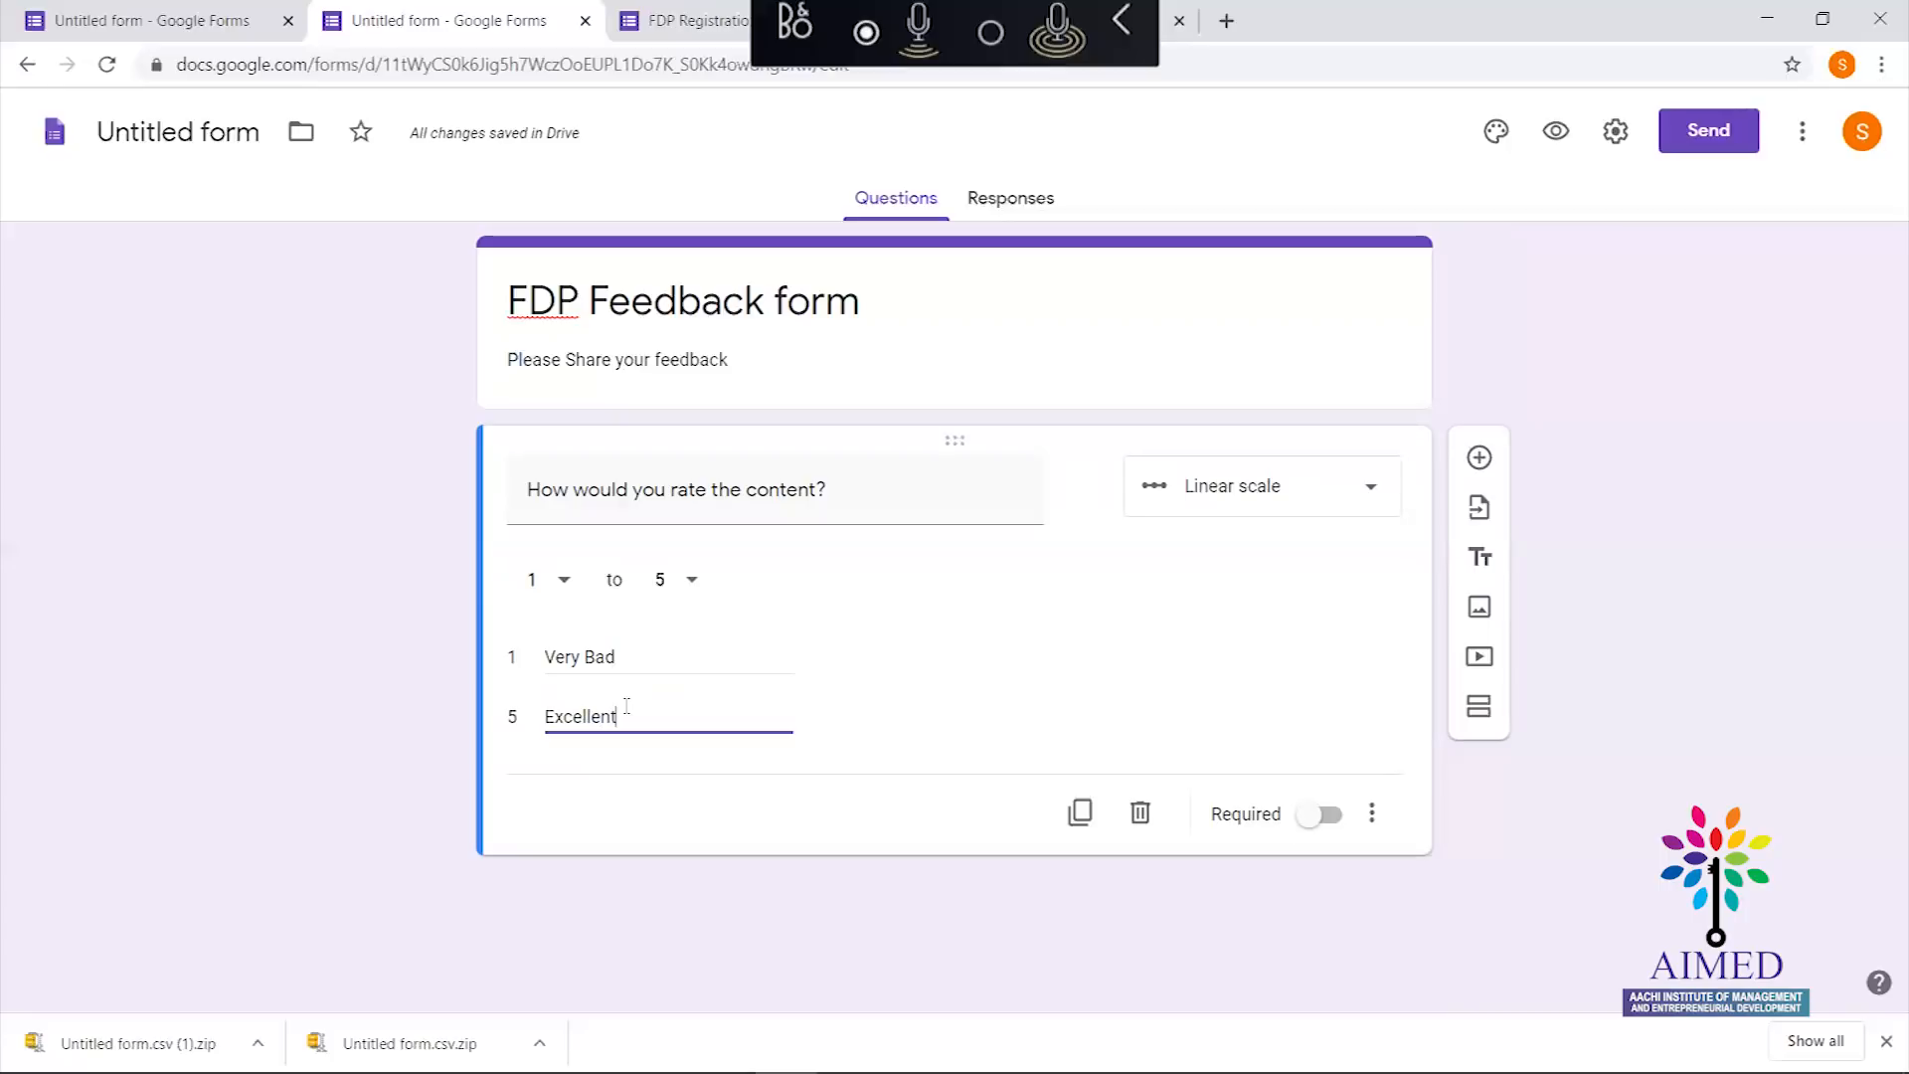
{"action": "left_click", "coordinate": [1005, 585]}
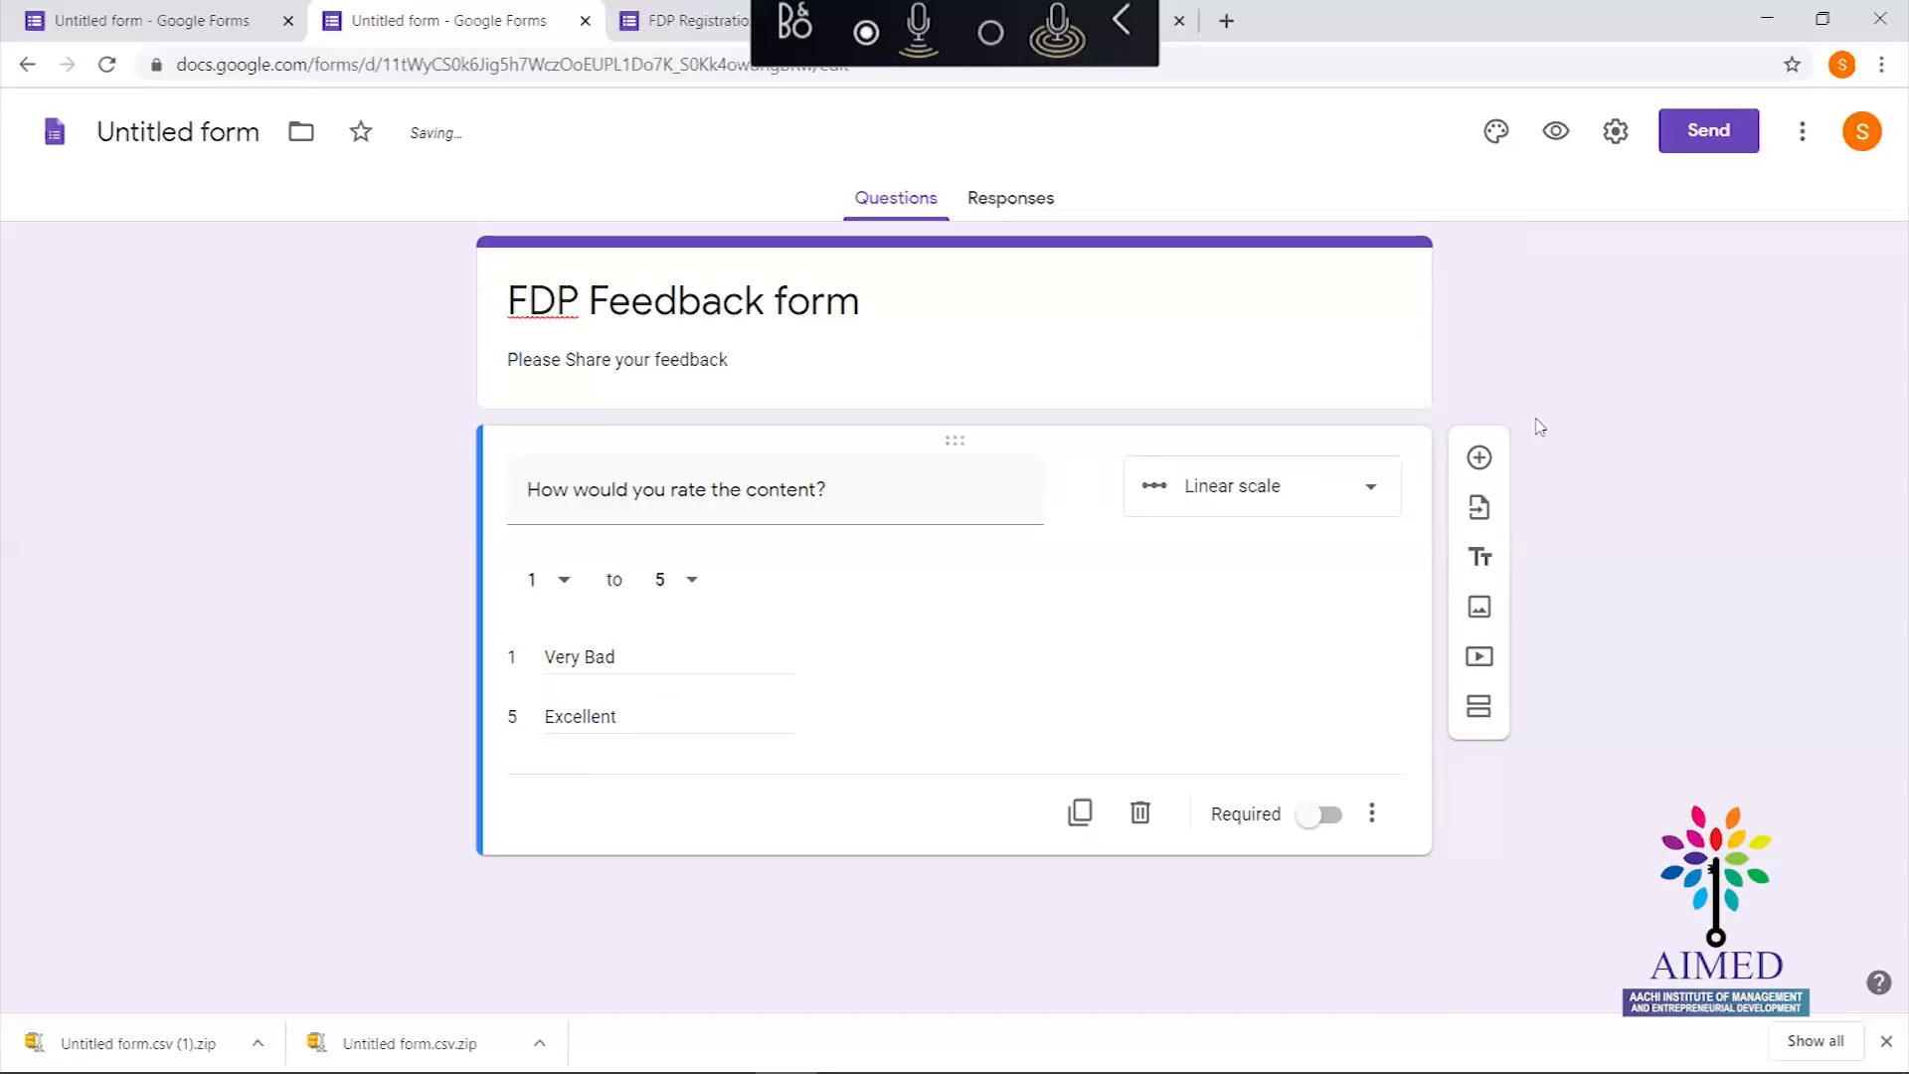
Add a new question below the rating scale and start typing its title
{"action": "left_click", "coordinate": [1482, 460]}
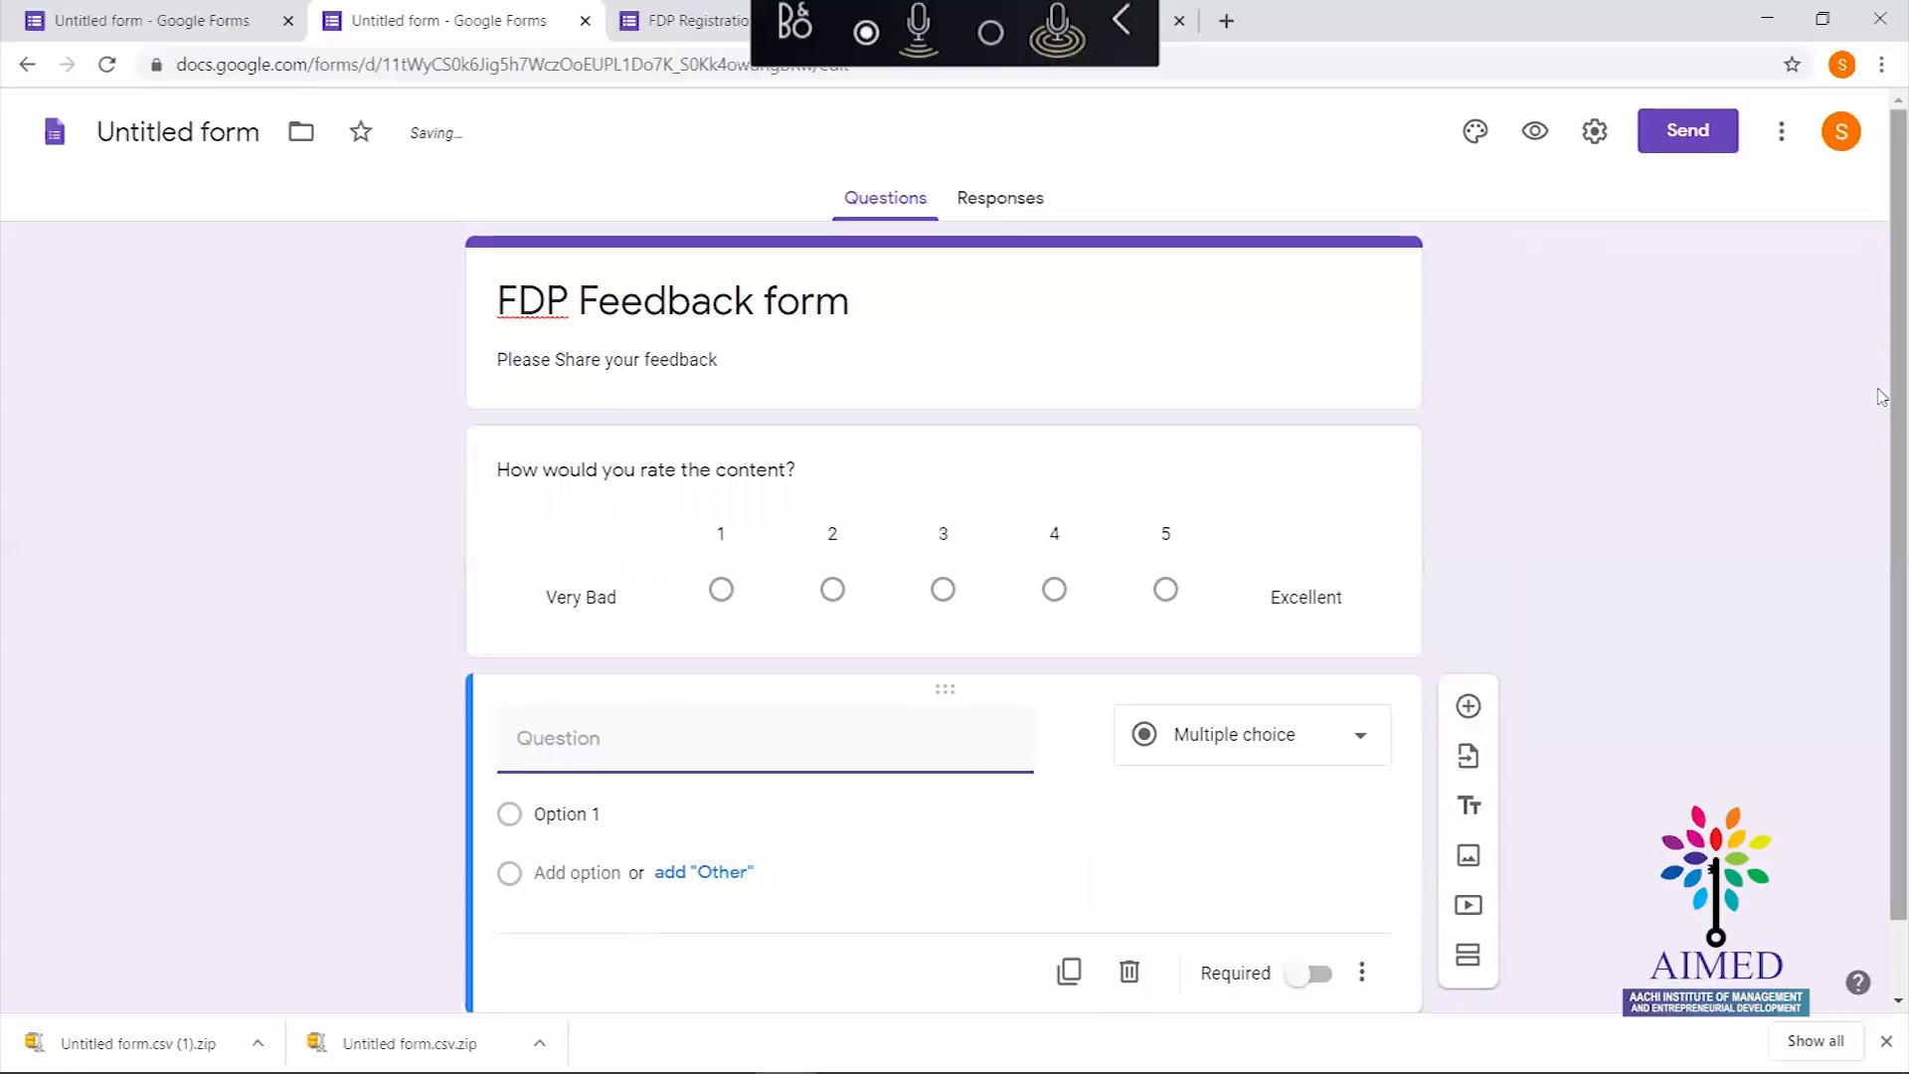
{"action": "scroll", "coordinate": [1880, 396], "scroll_direction": "down", "scroll_amount": 1}
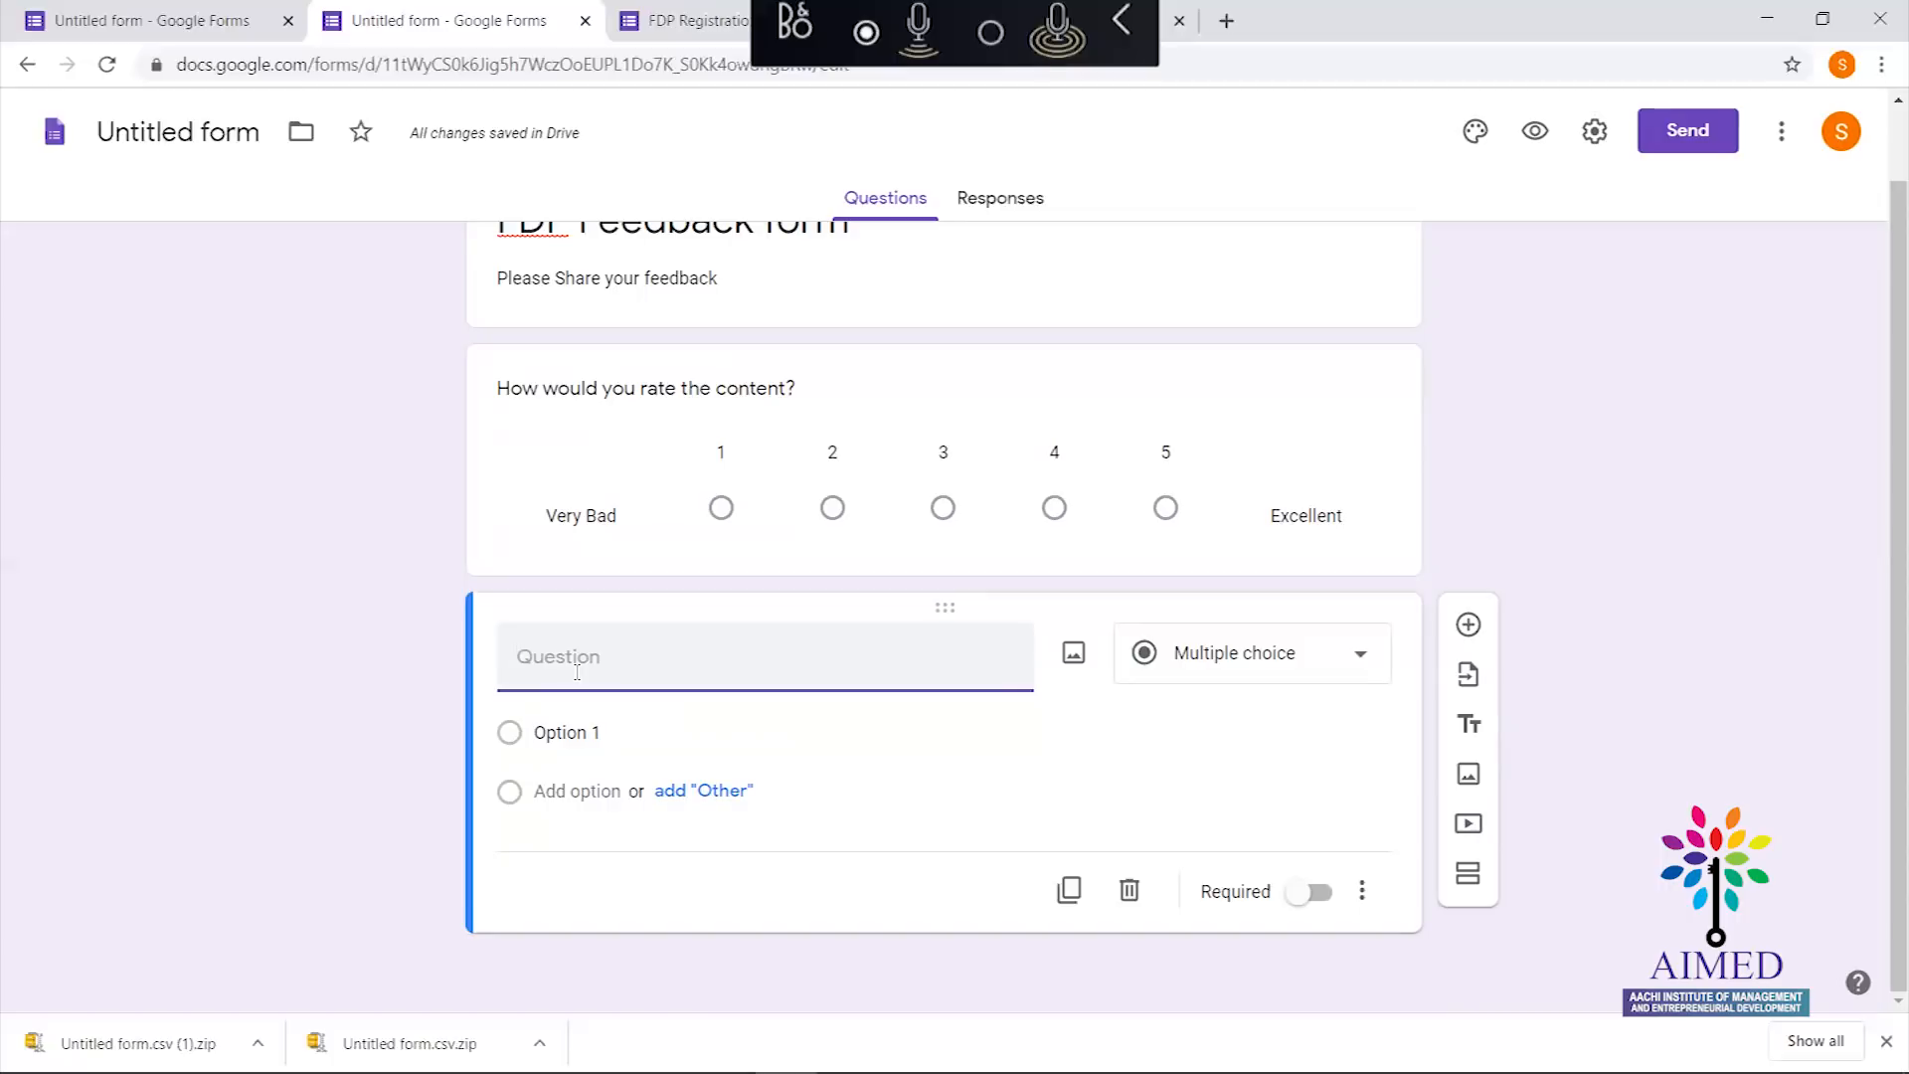
{"action": "type", "text": "Rate using to"}
Retitle the question 'Rate by Topics' and name the first grid row 'Google ClassRoom'
{"action": "key", "text": "BackSpace"}
{"action": "key", "text": "BackSpace"}
{"action": "key", "text": "BackSpace"}
{"action": "key", "text": "BackSpace"}
{"action": "key", "text": "BackSpace"}
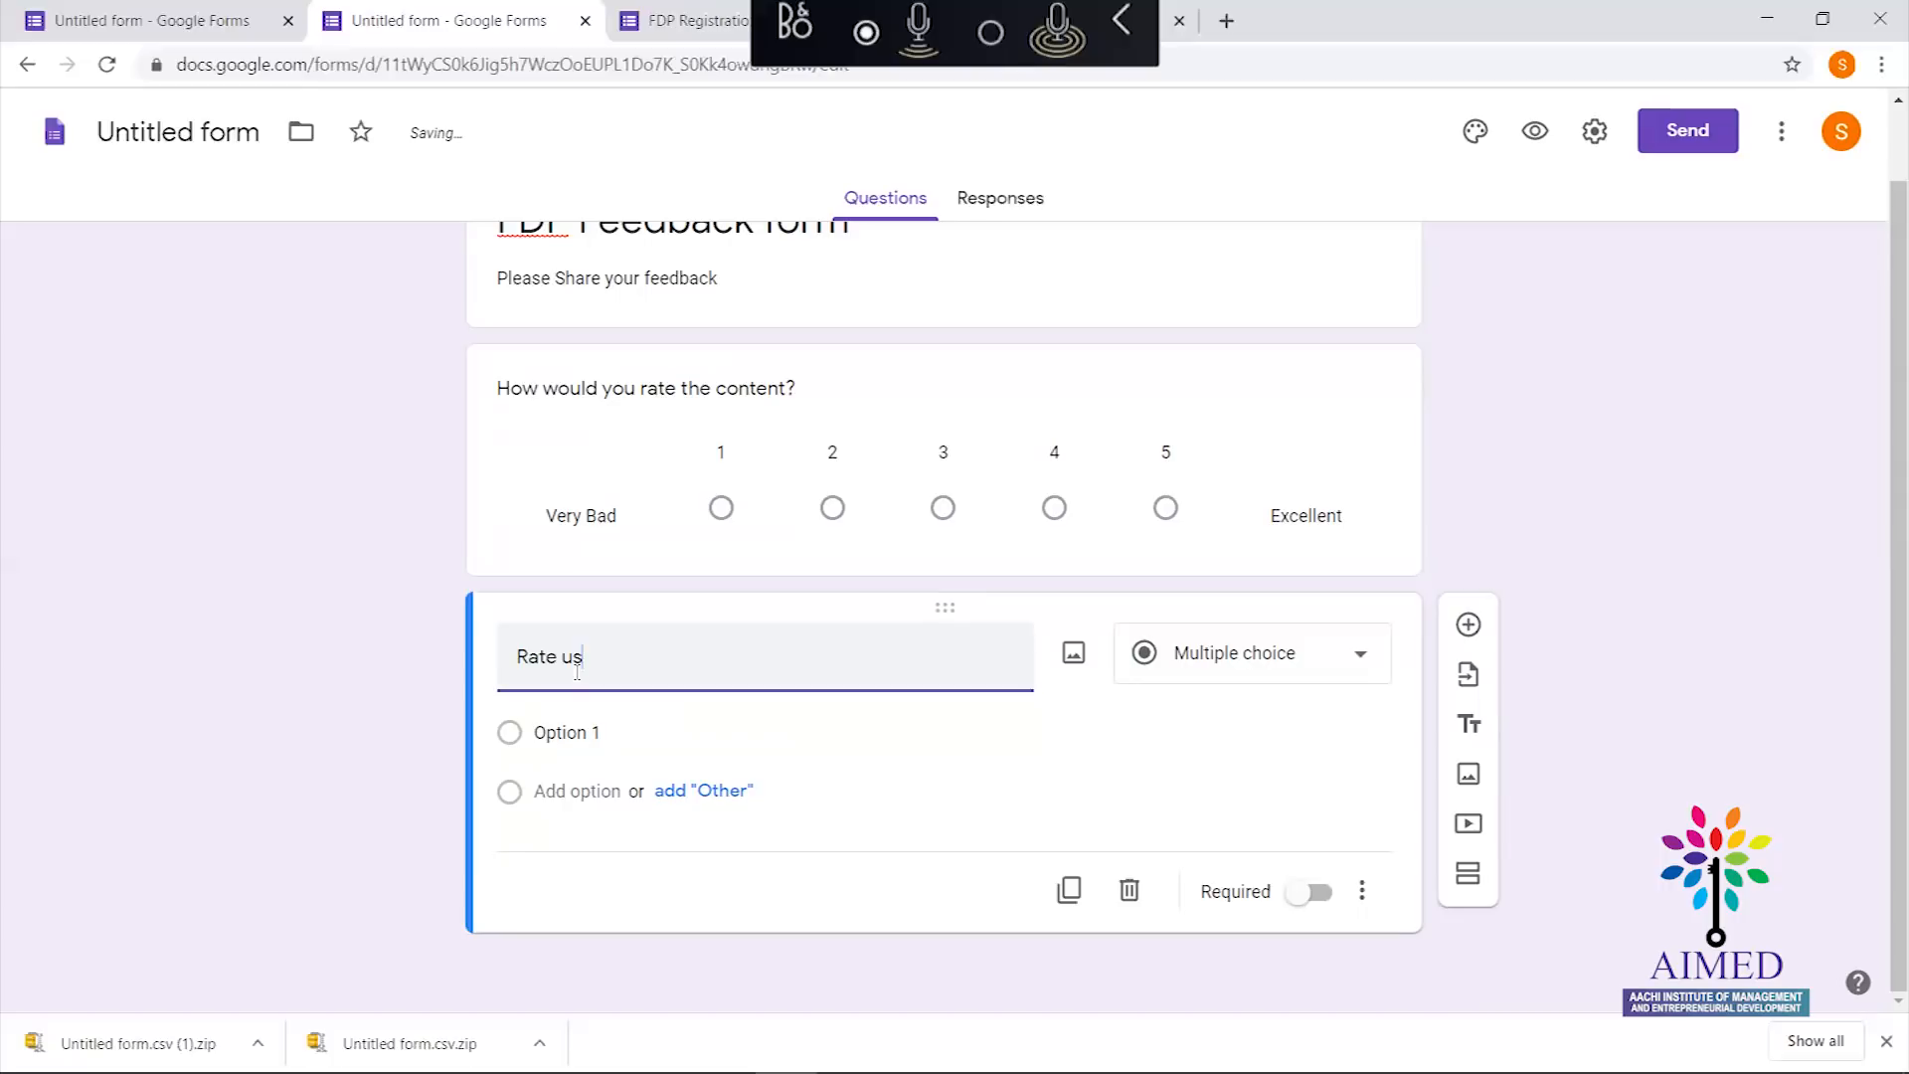
{"action": "type", "text": "by Topics"}
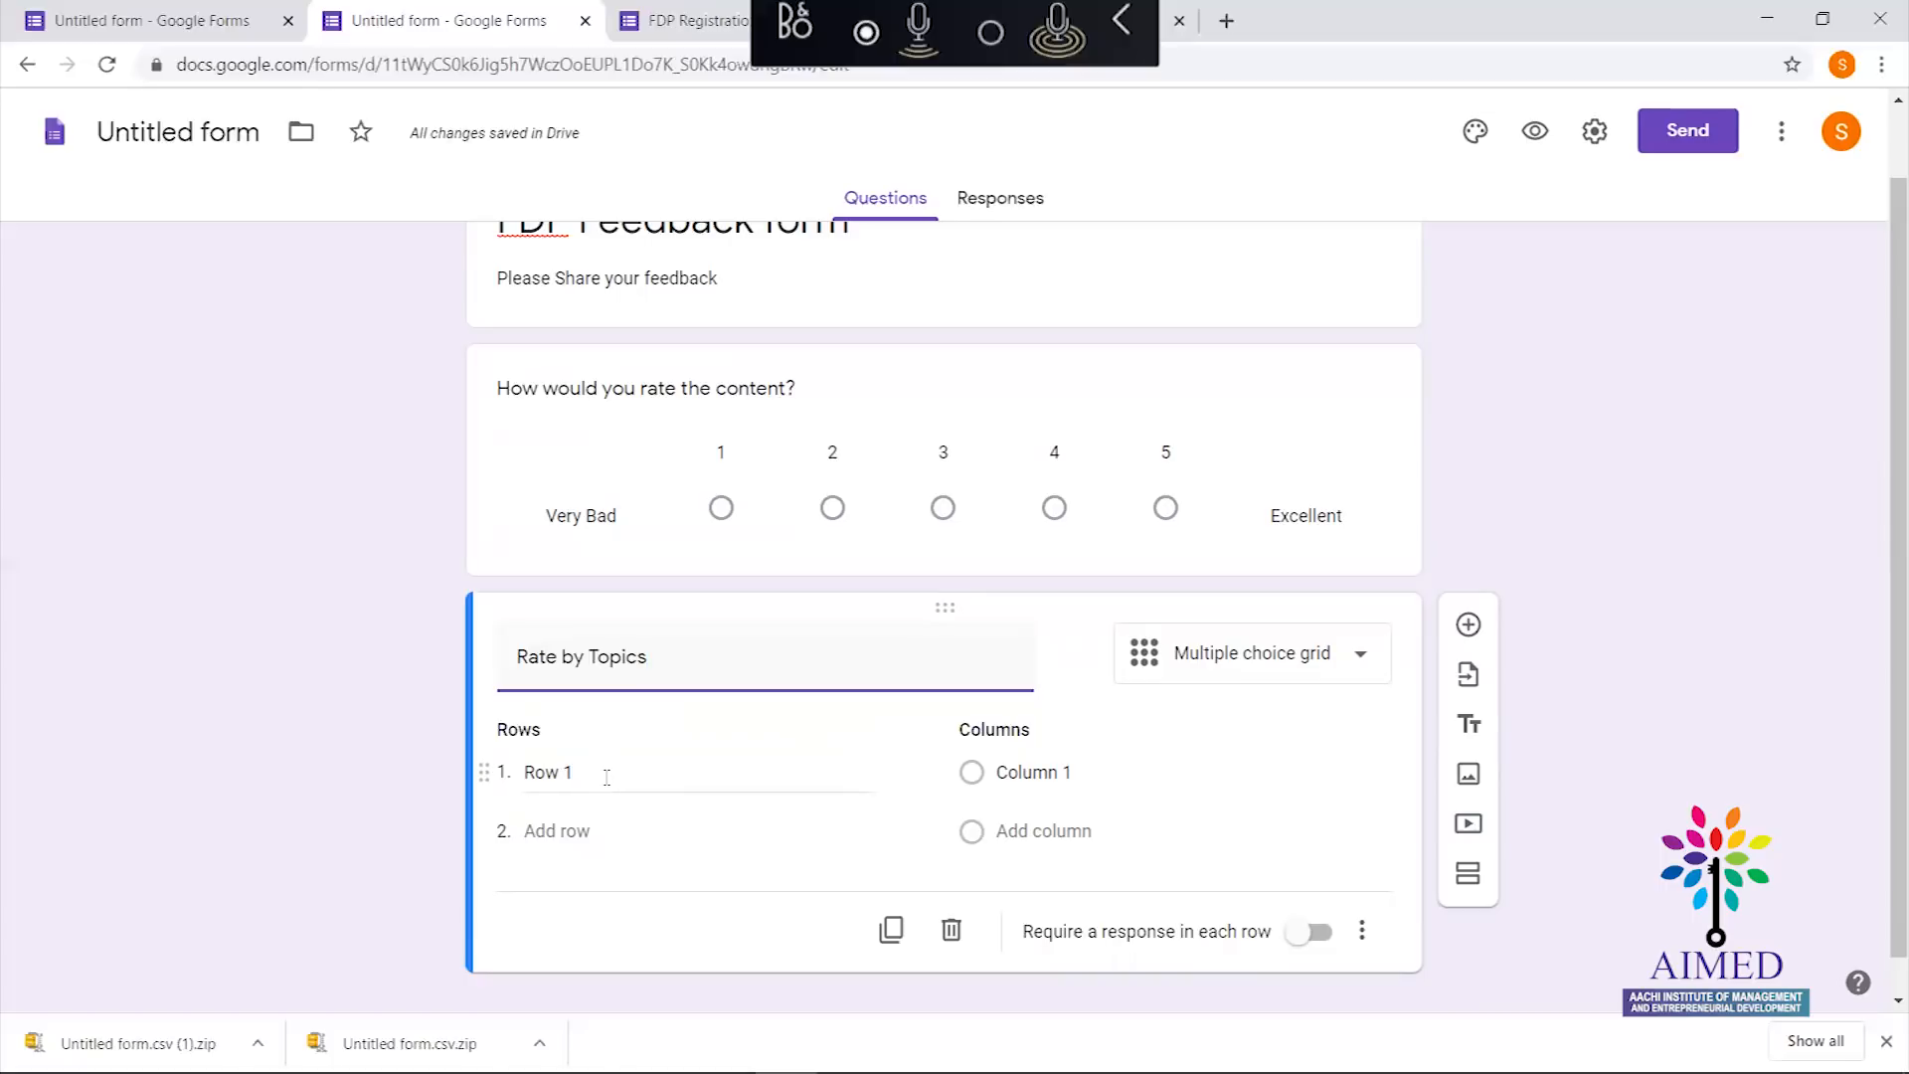
{"action": "left_click", "coordinate": [606, 777]}
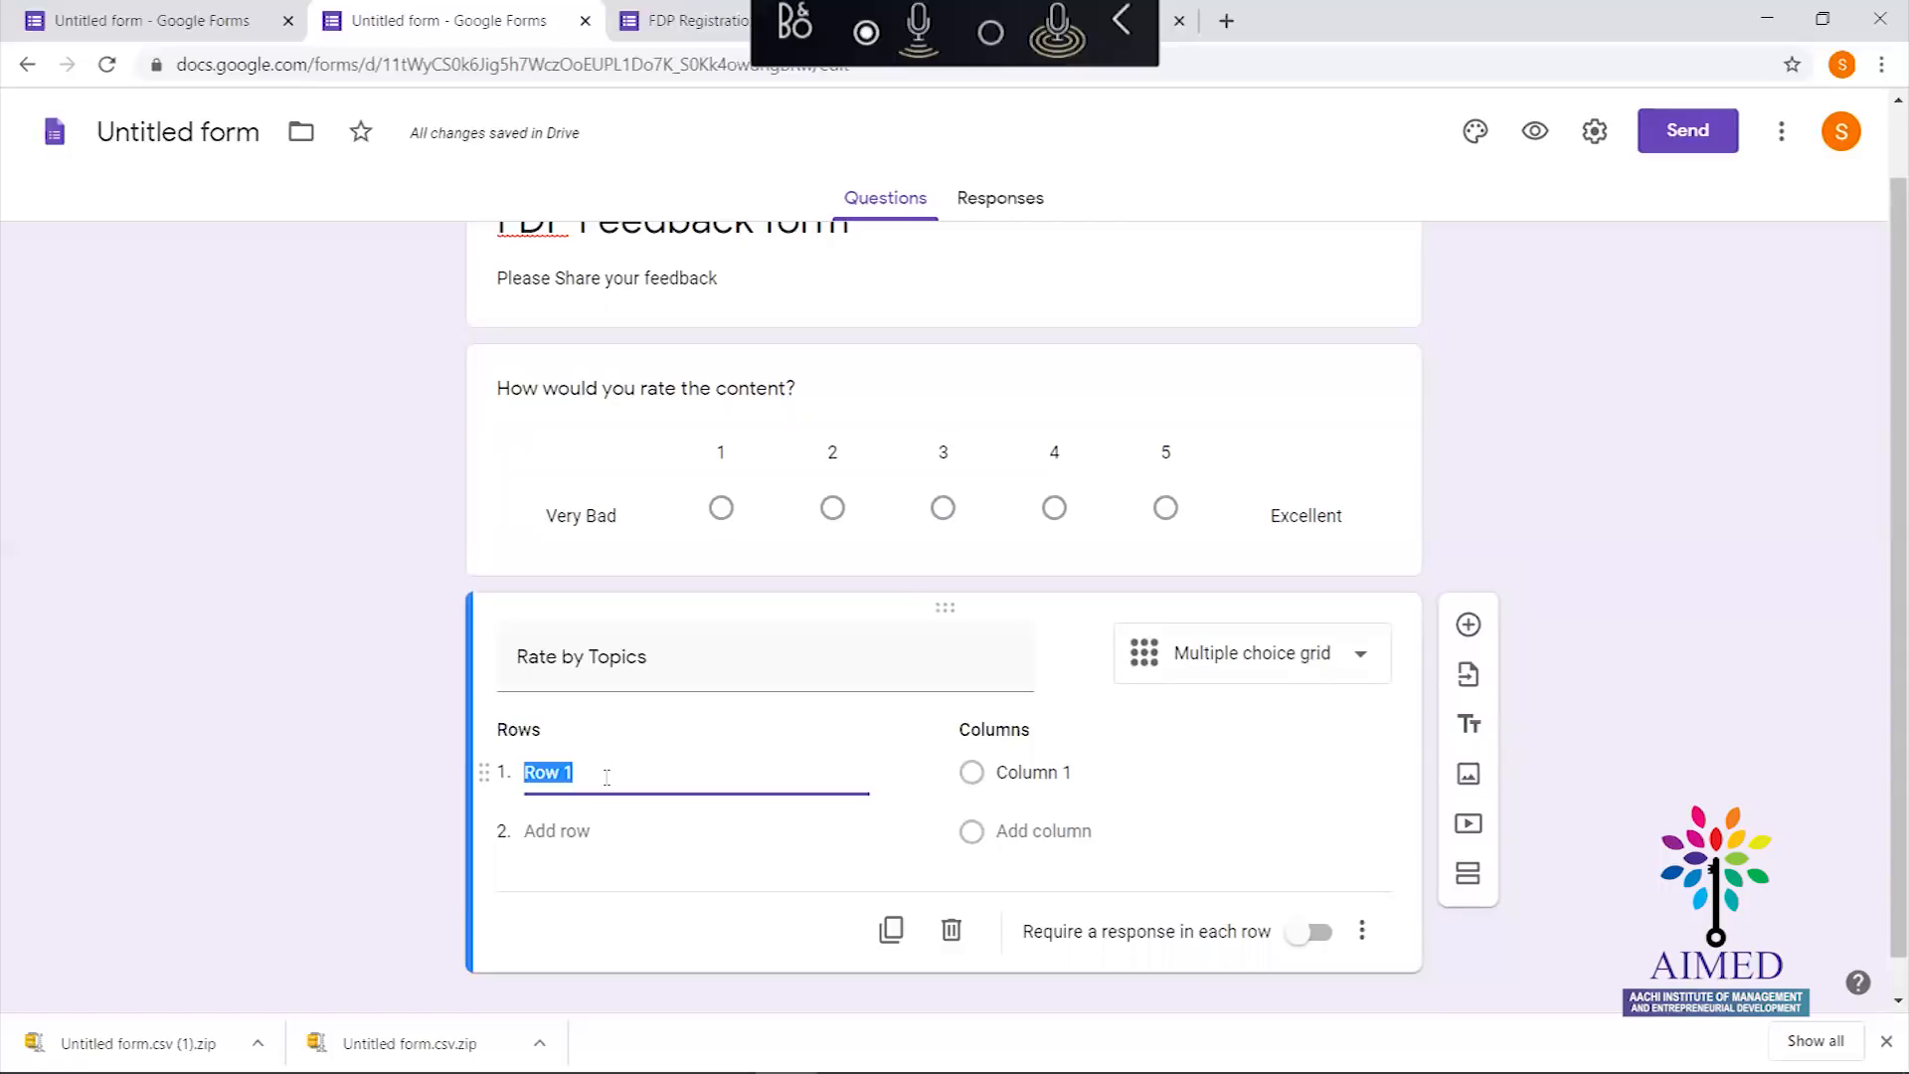
{"action": "key", "text": "BackSpace"}
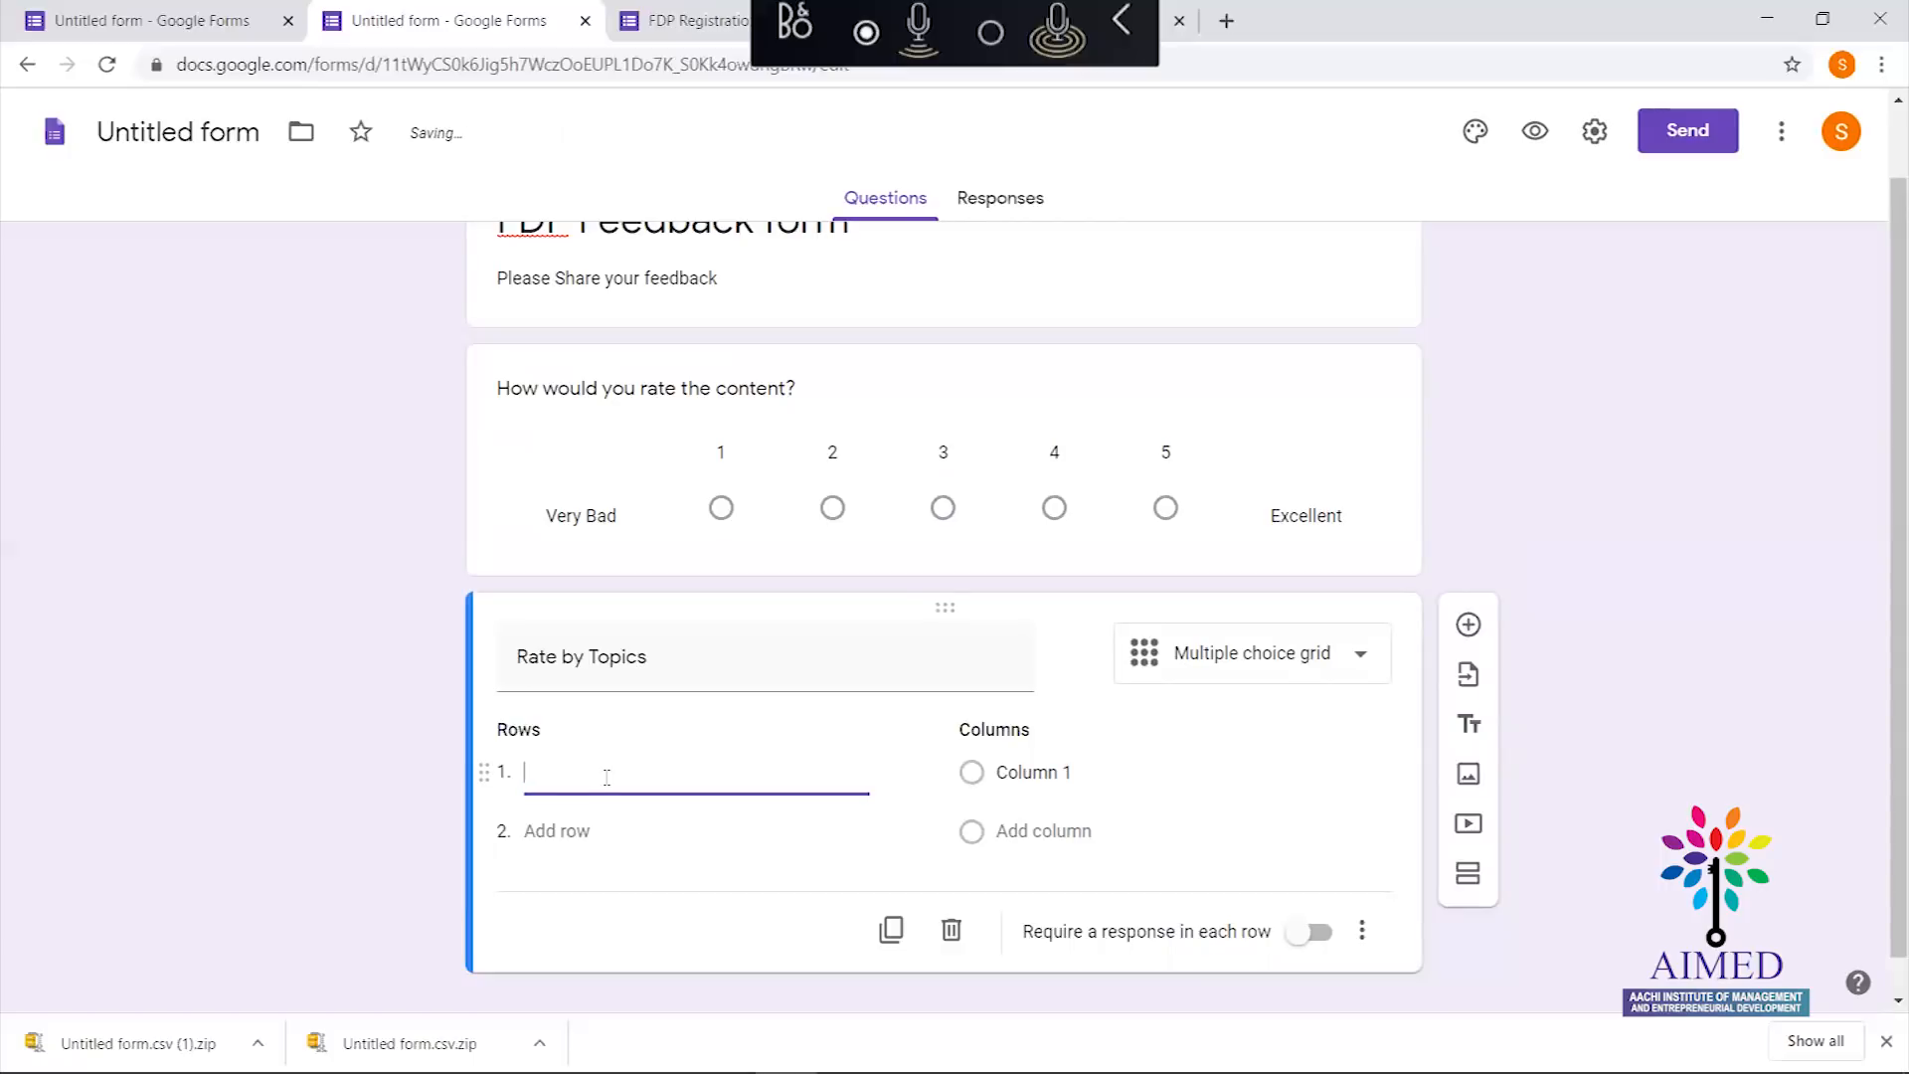
{"action": "type", "text": "Google"}
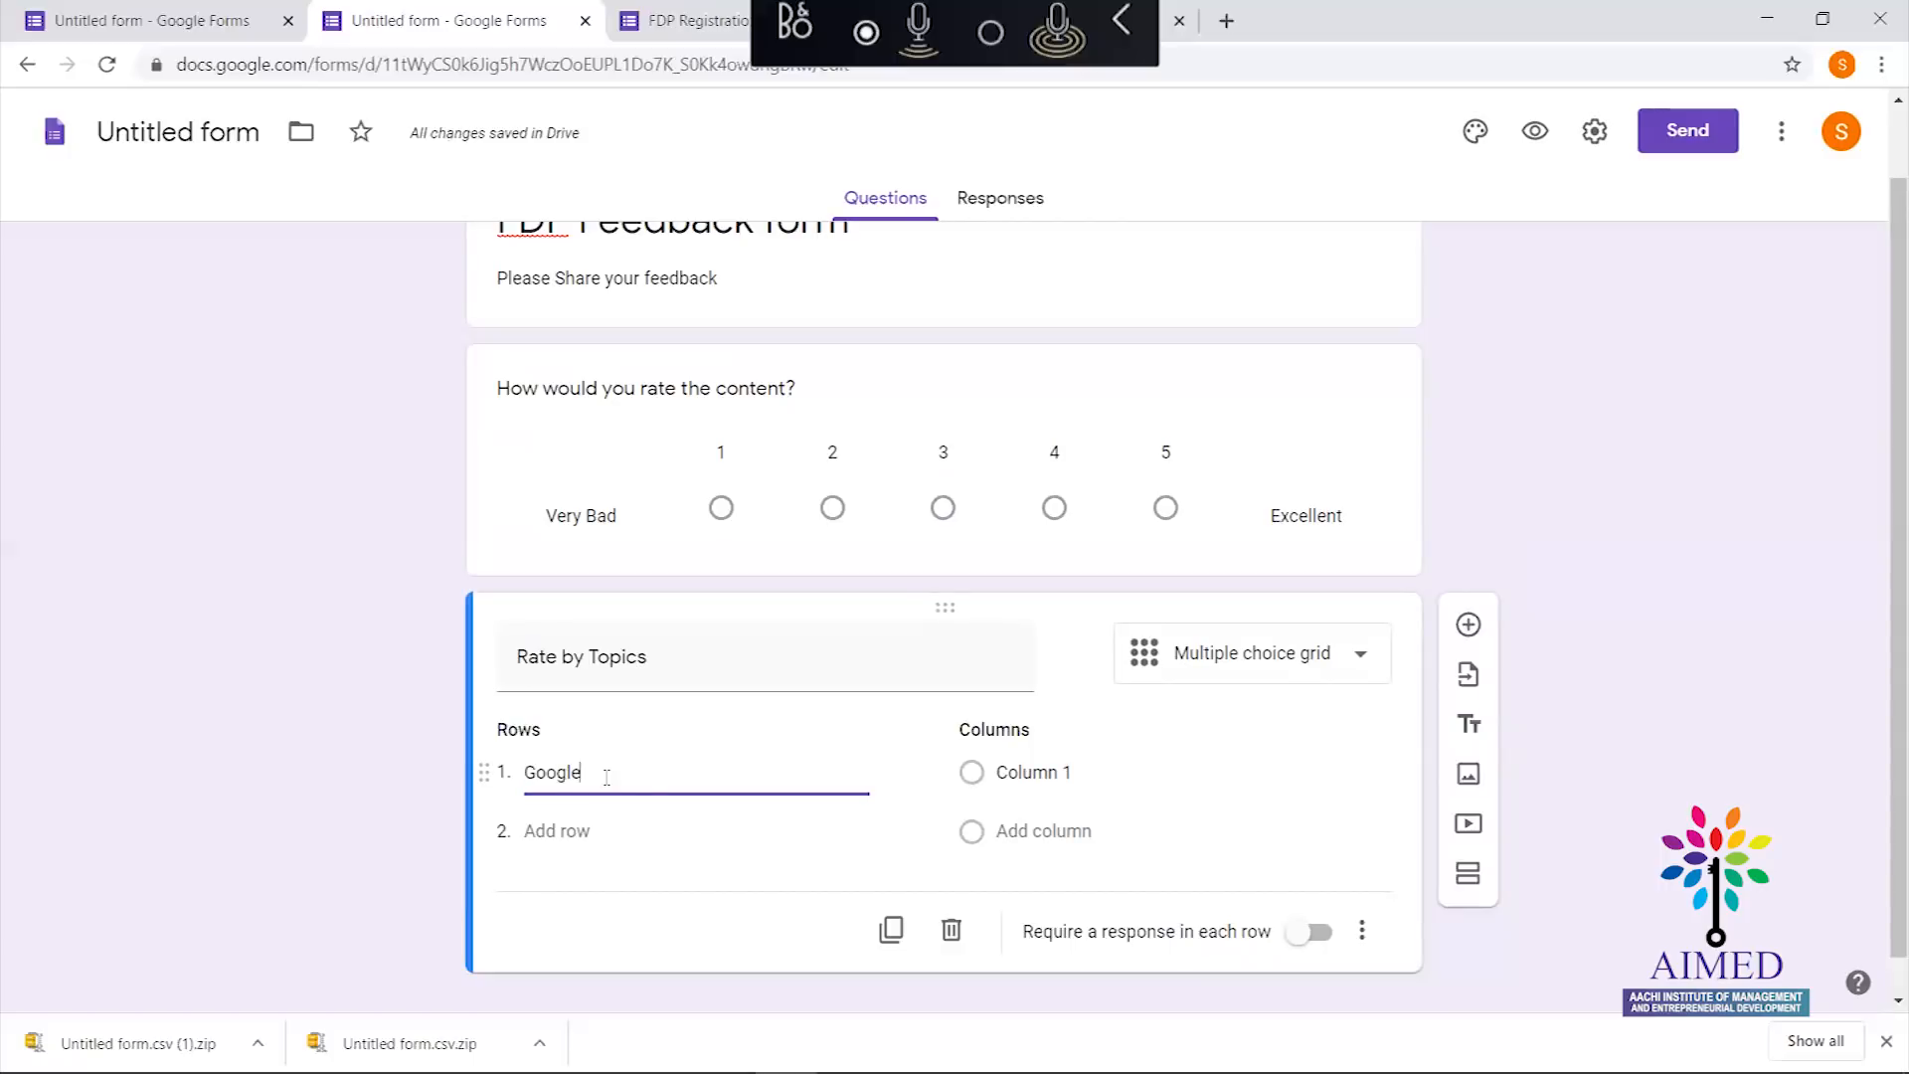
{"action": "type", "text": " Class Room"}
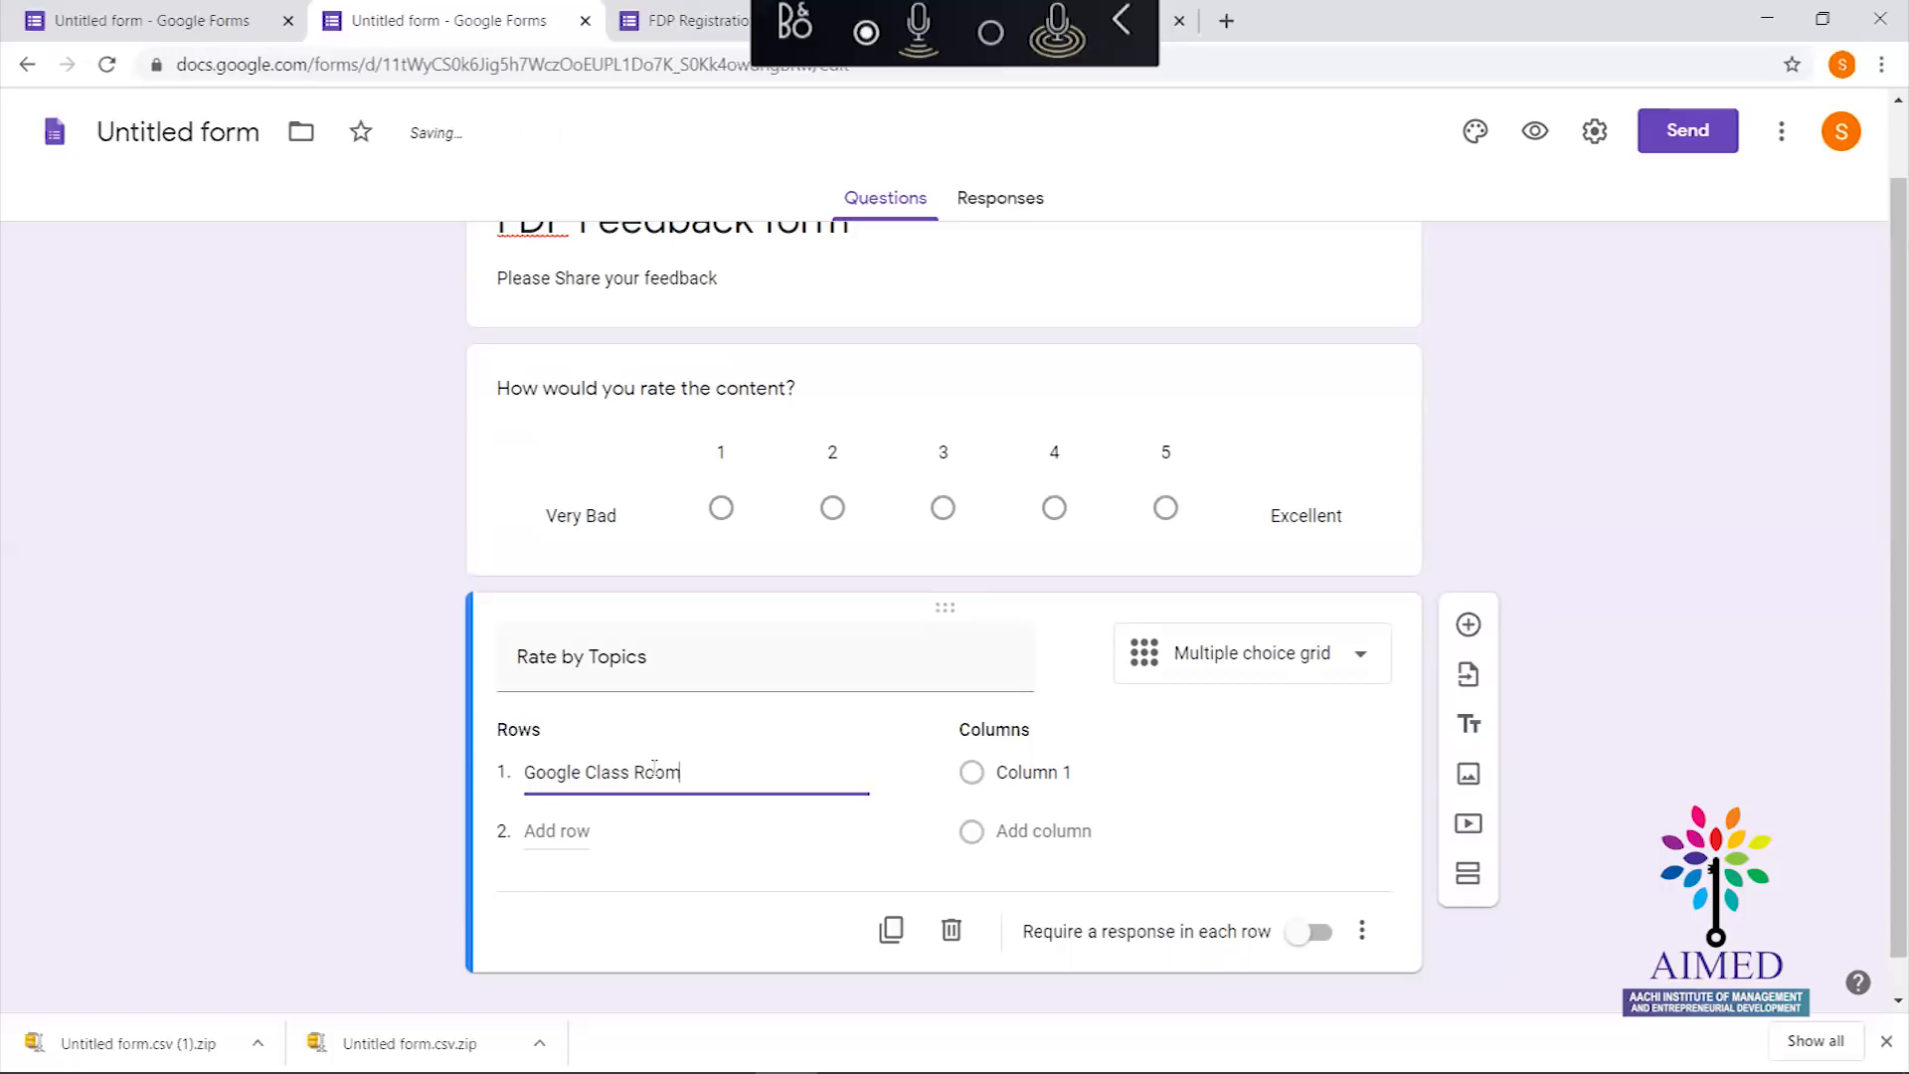
{"action": "left_click", "coordinate": [630, 775]}
{"action": "key", "text": "BackSpace"}
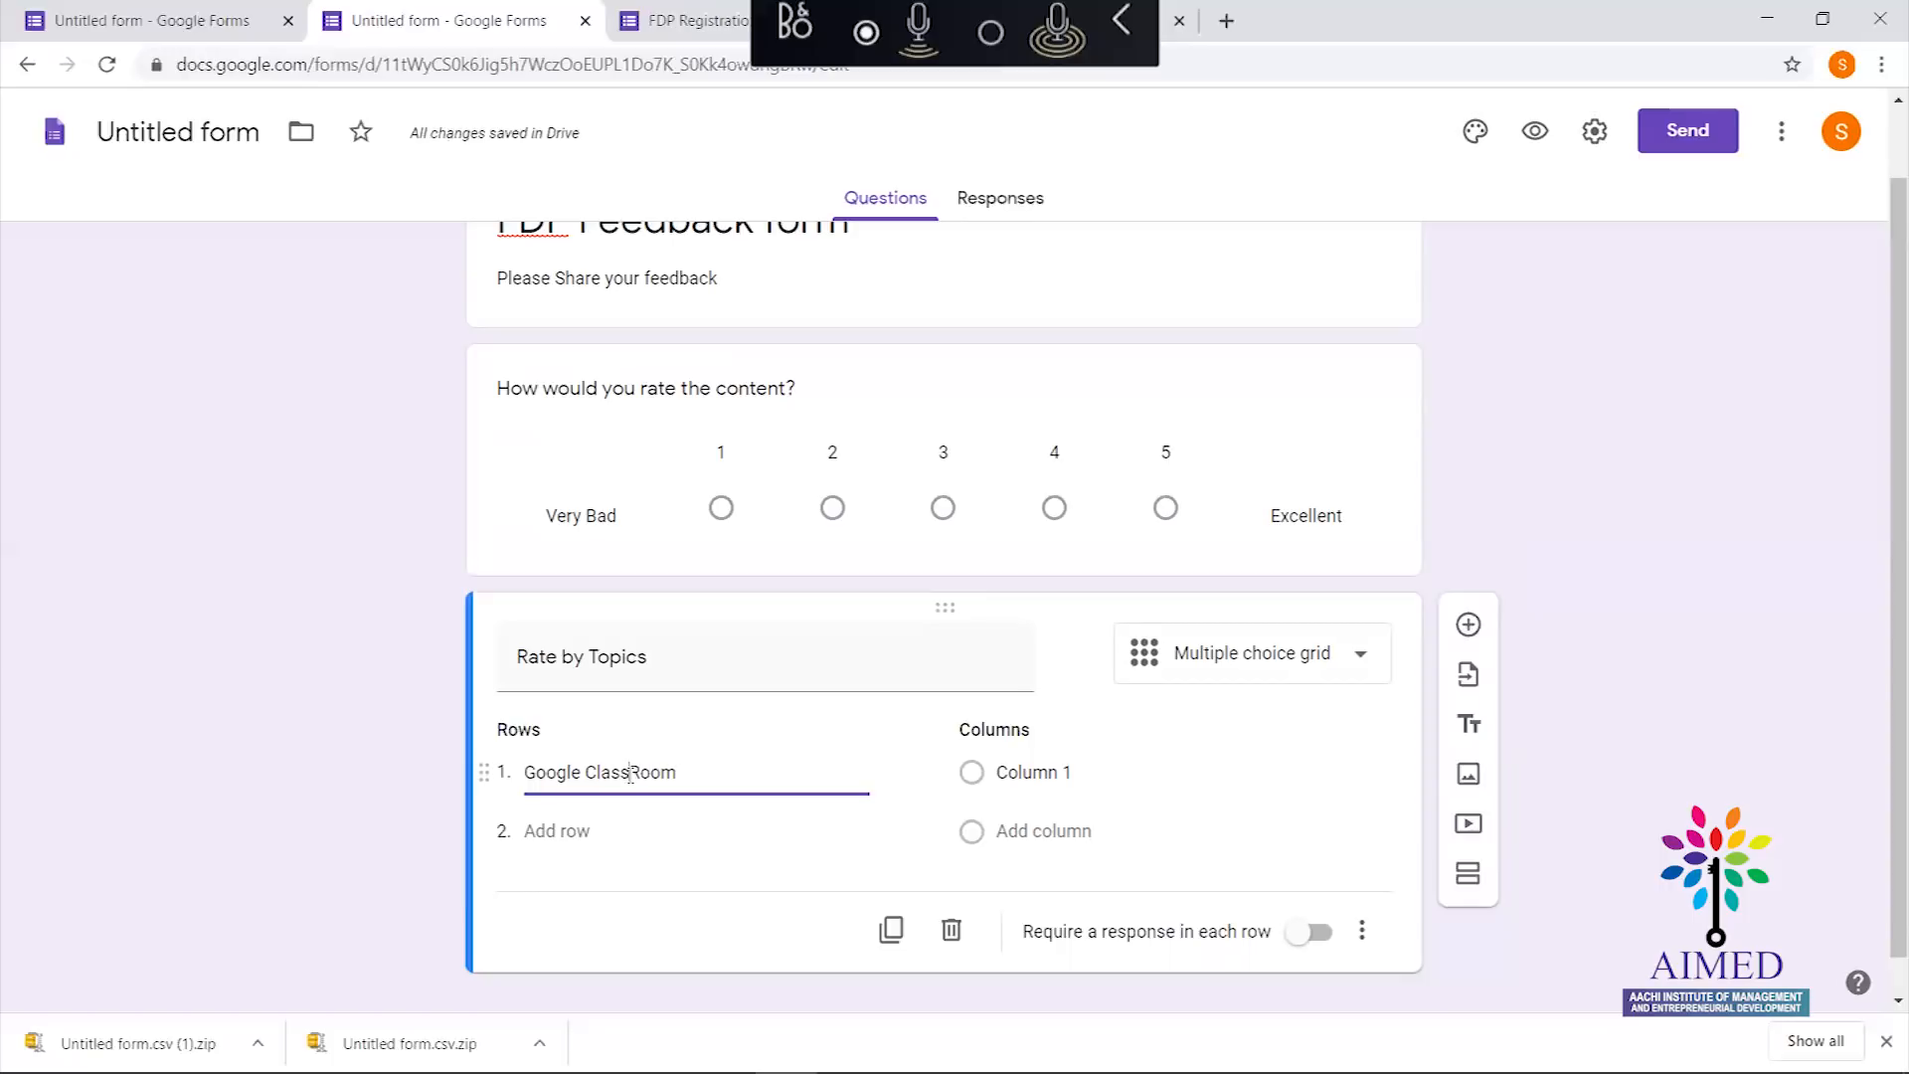
Add grid rows 'Google Forms' and 'Google Meet'
{"action": "left_click", "coordinate": [555, 831]}
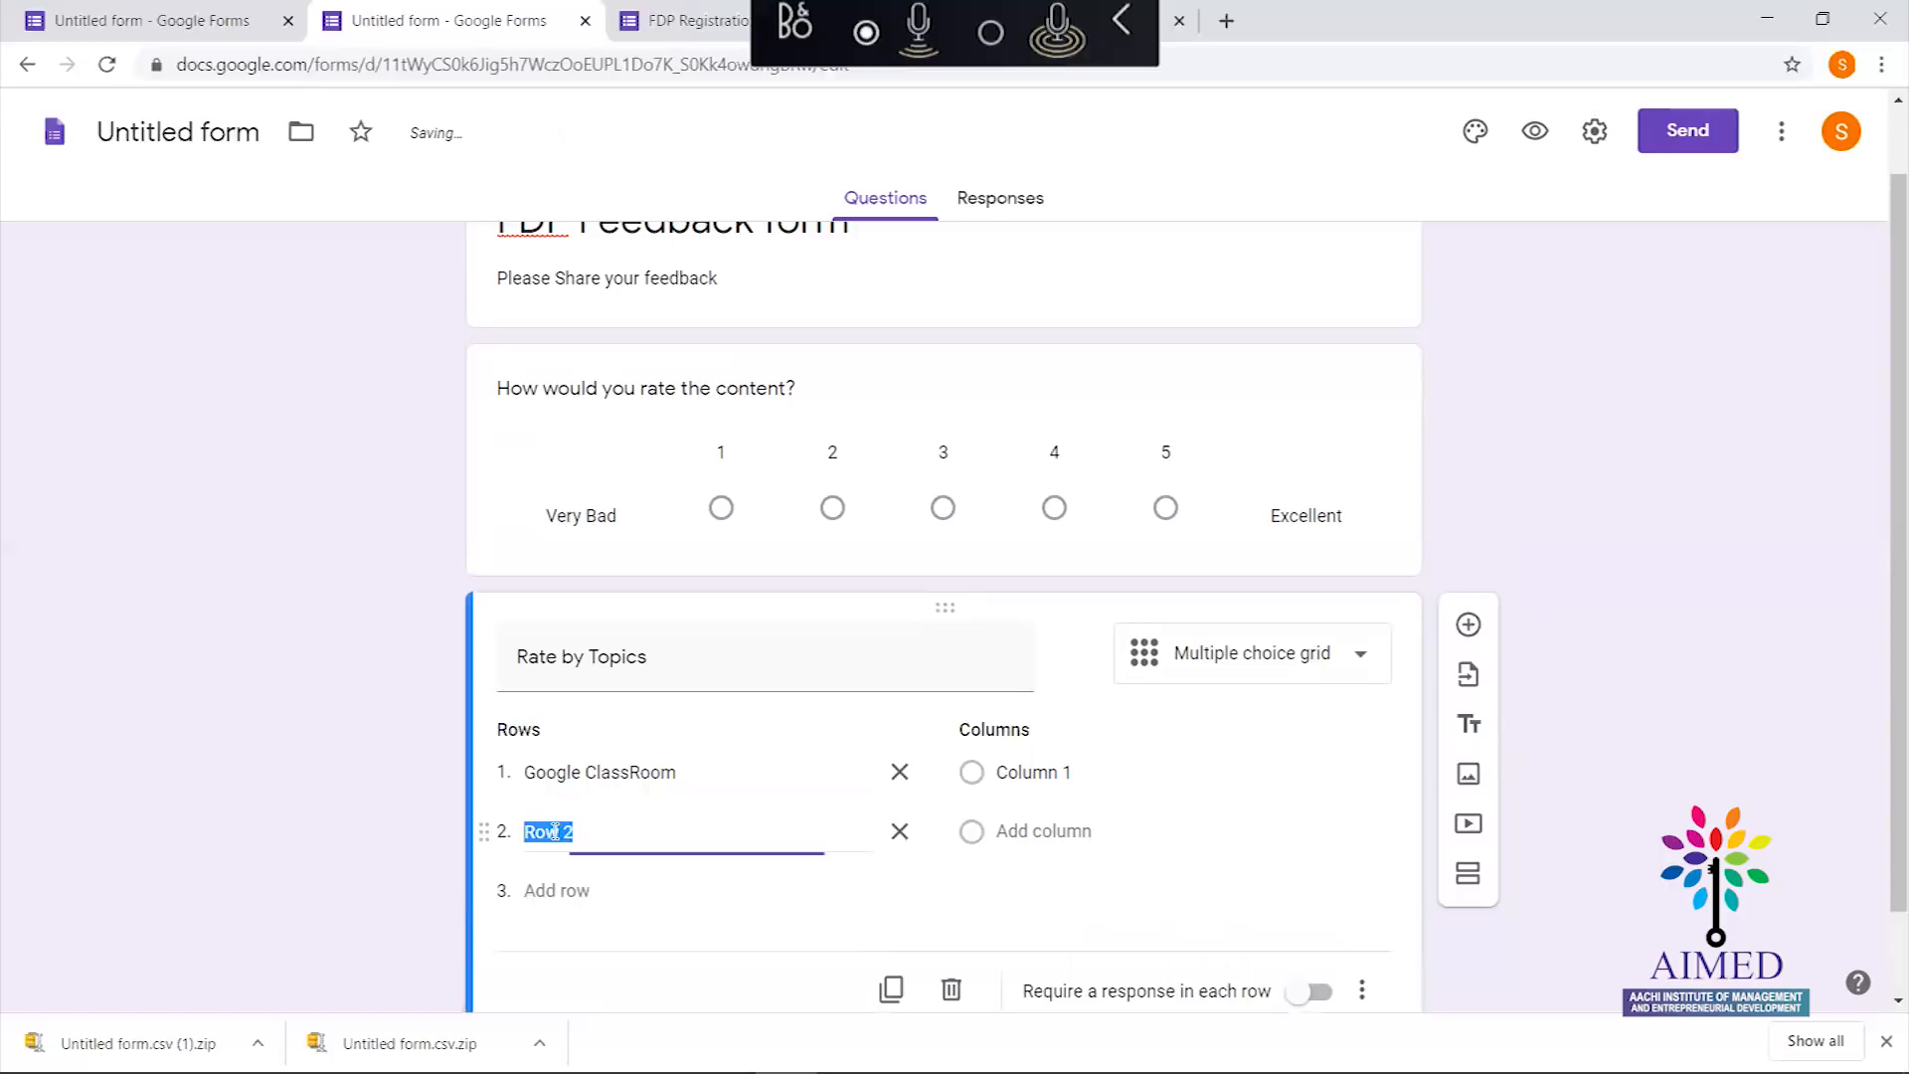
{"action": "type", "text": "Google Forms"}
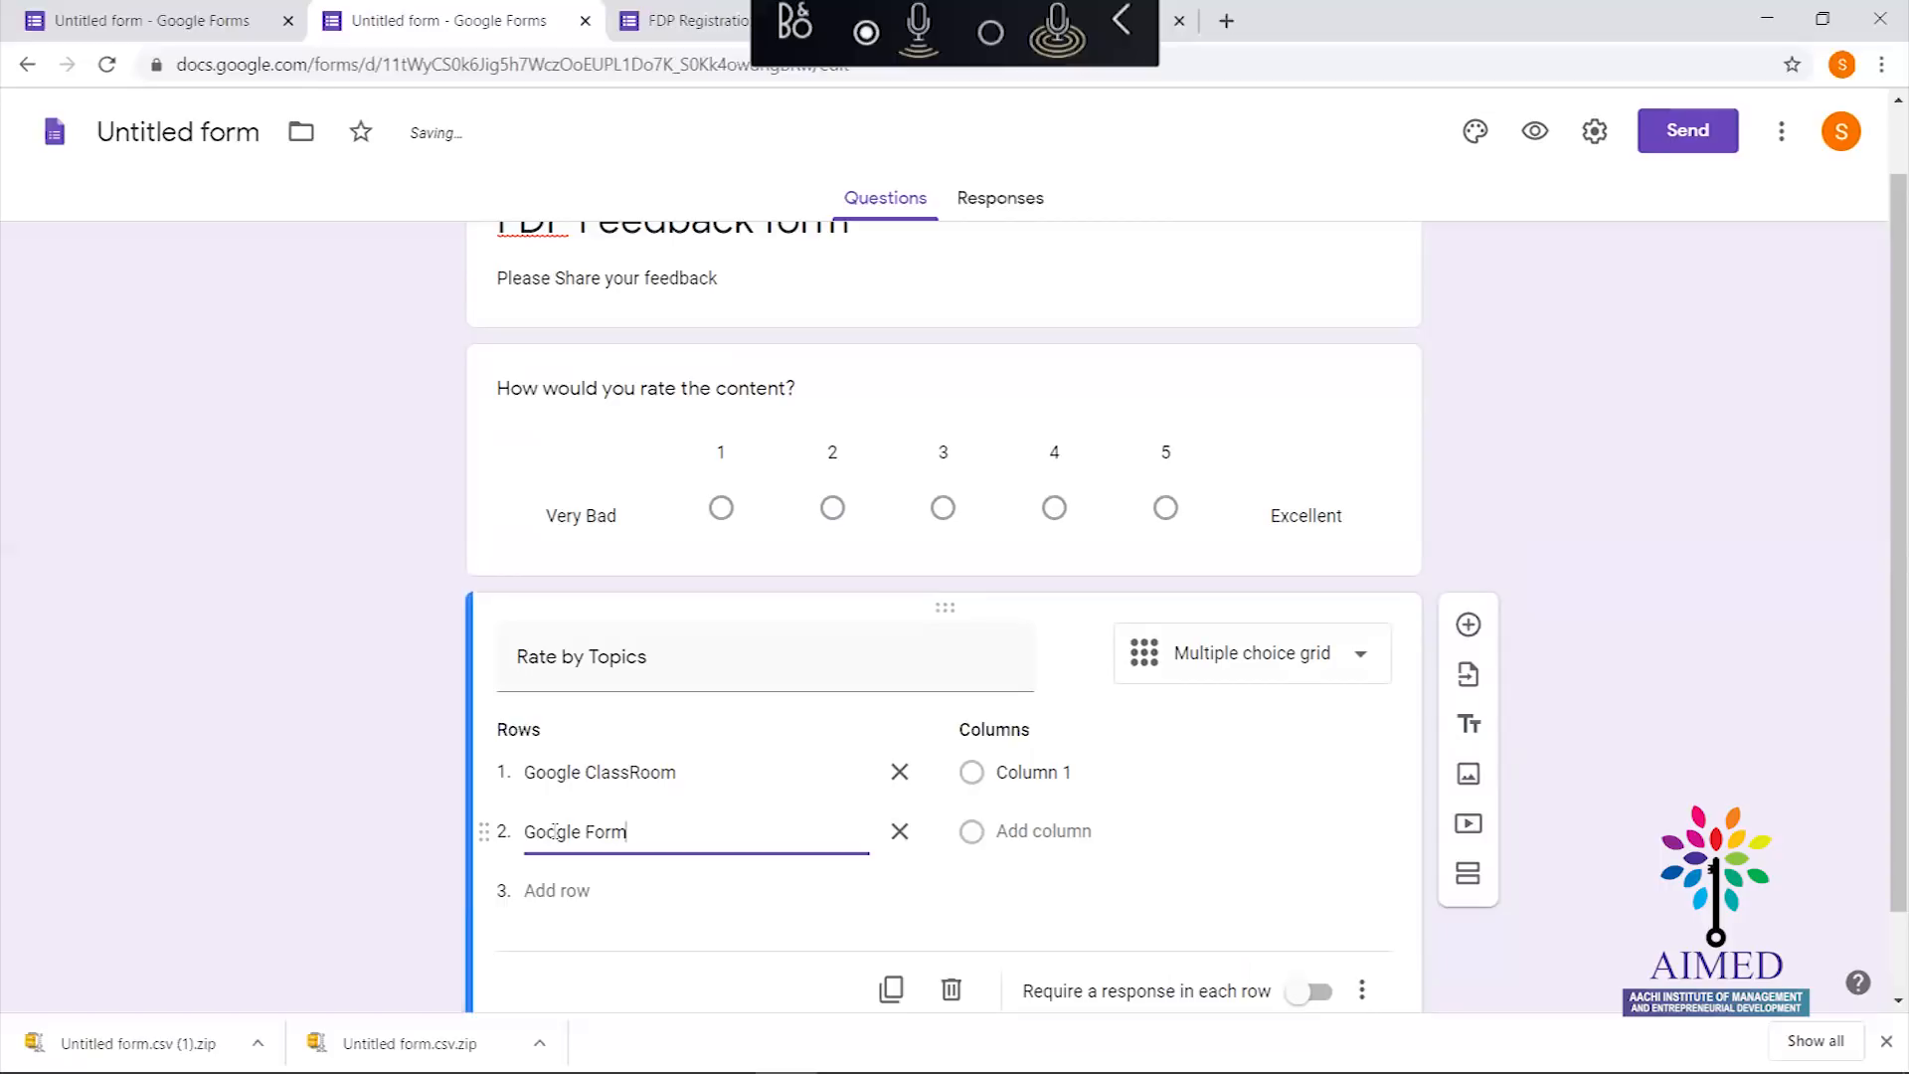
{"action": "left_click", "coordinate": [555, 888]}
{"action": "key", "text": "BackSpace"}
{"action": "type", "text": "GOo"}
{"action": "key", "text": "BackSpace"}
{"action": "key", "text": "BackSpace"}
{"action": "type", "text": "oogle "}
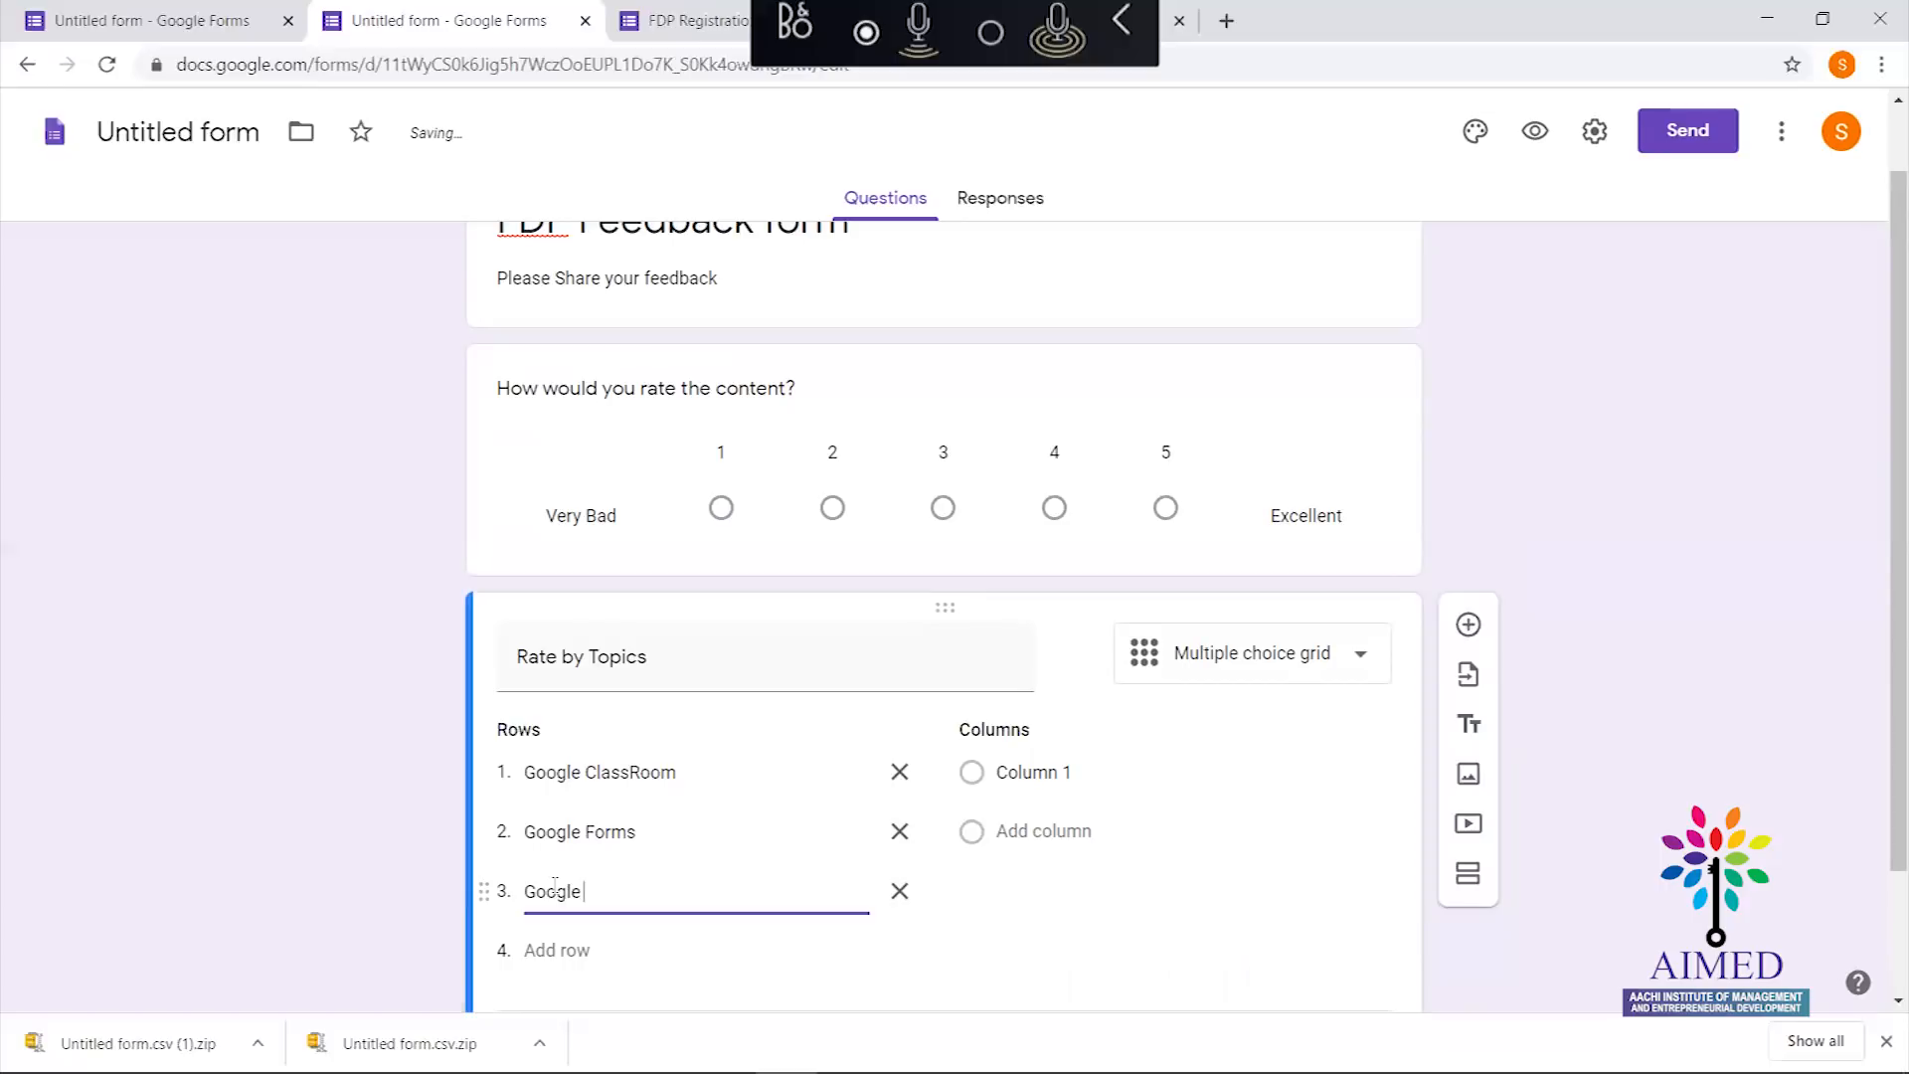
{"action": "type", "text": "m"}
{"action": "key", "text": "BackSpace"}
{"action": "type", "text": "Meet"}
{"action": "left_click", "coordinate": [973, 780]}
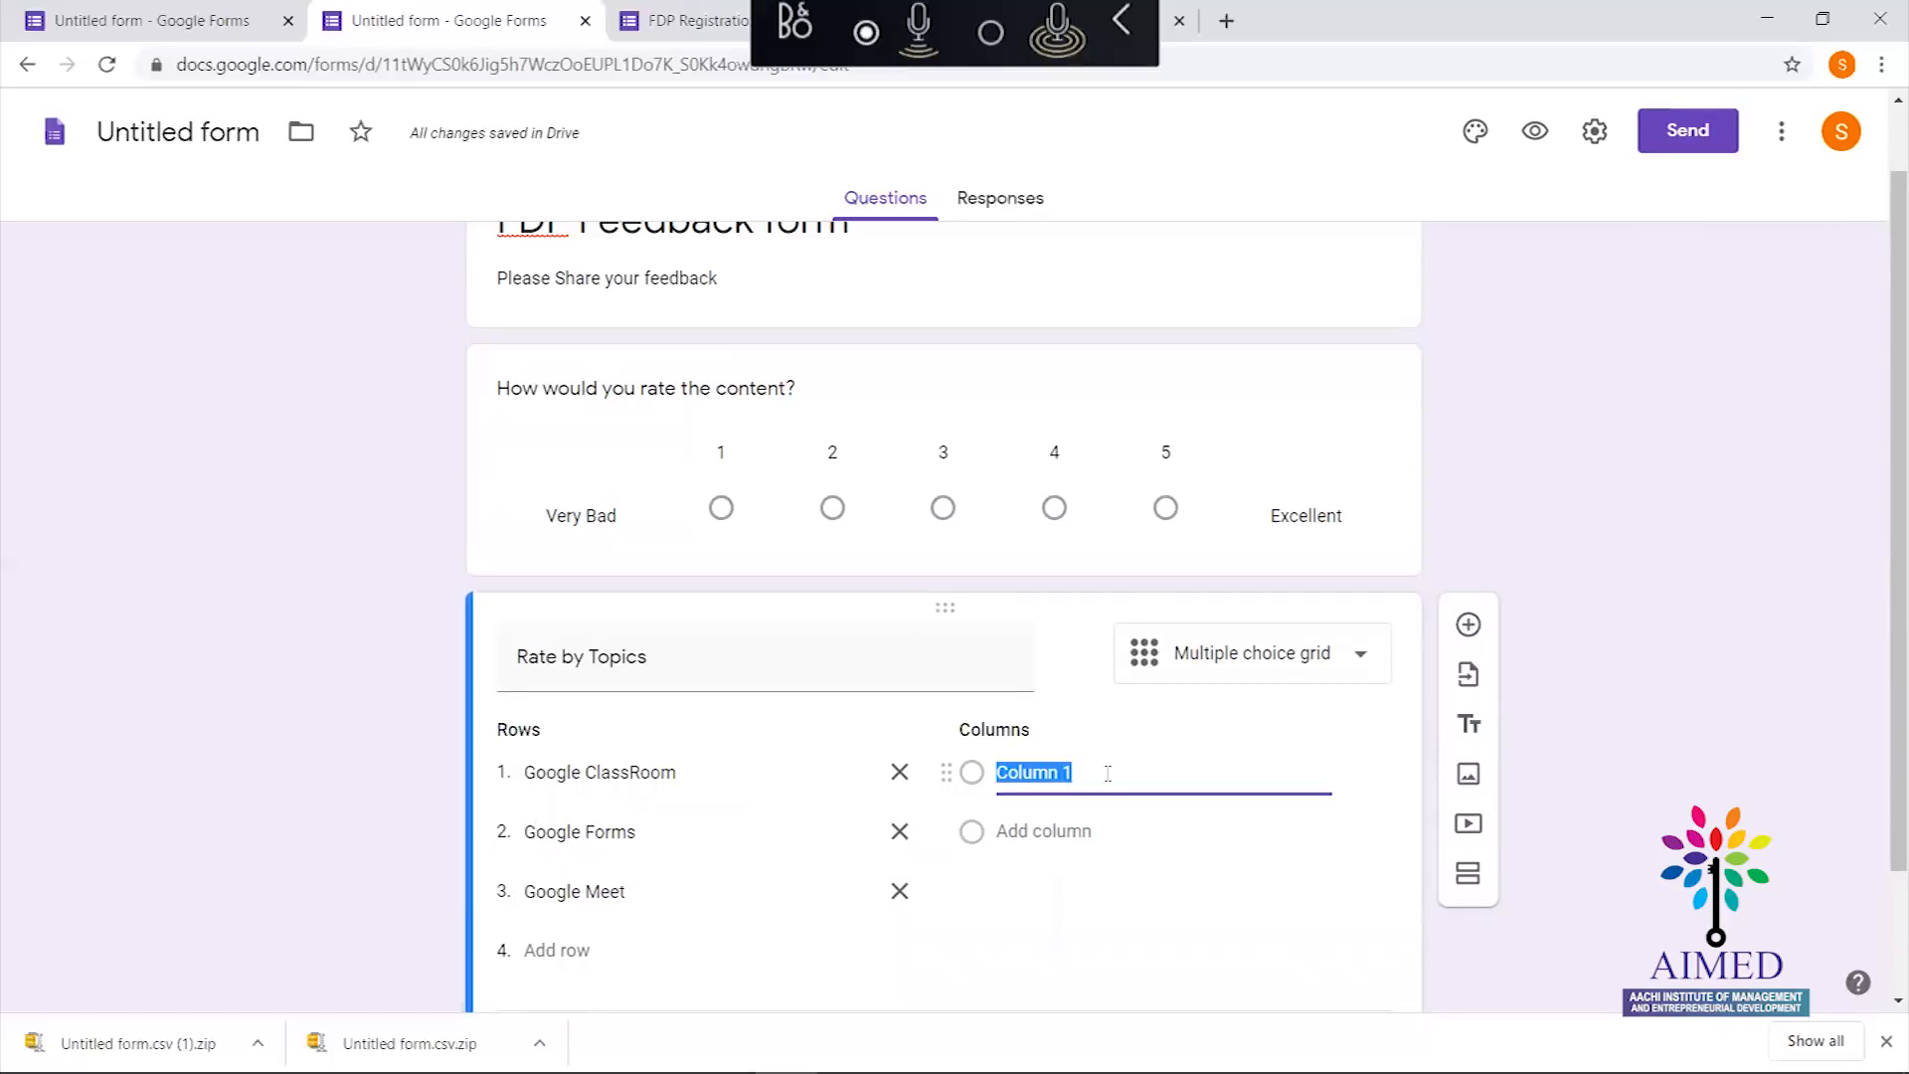
Name the first grid column 'Dissatisfied'
{"action": "type", "text": "Dis"}
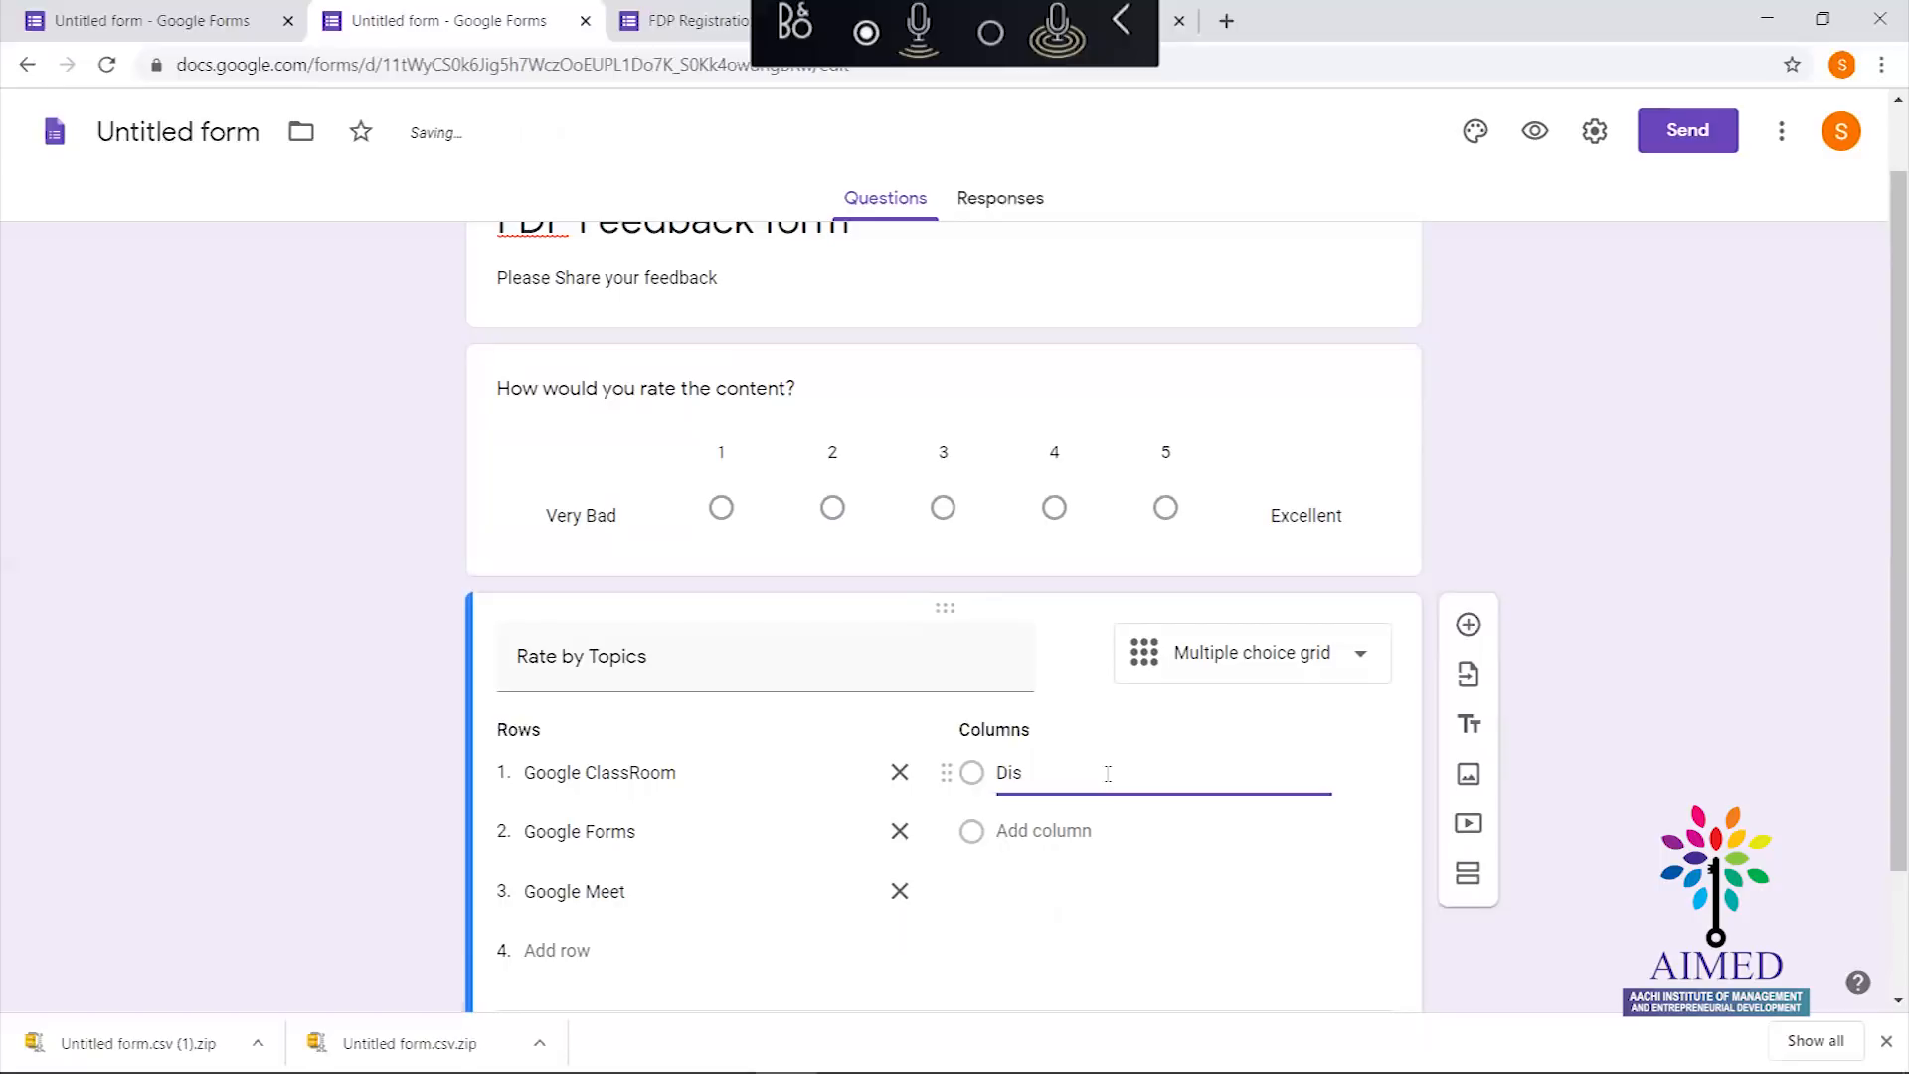
{"action": "type", "text": "satifie"}
{"action": "type", "text": "s"}
{"action": "key", "text": "BackSpace"}
{"action": "key", "text": "BackSpace"}
{"action": "type", "text": "d"}
{"action": "left_click", "coordinate": [1056, 771]}
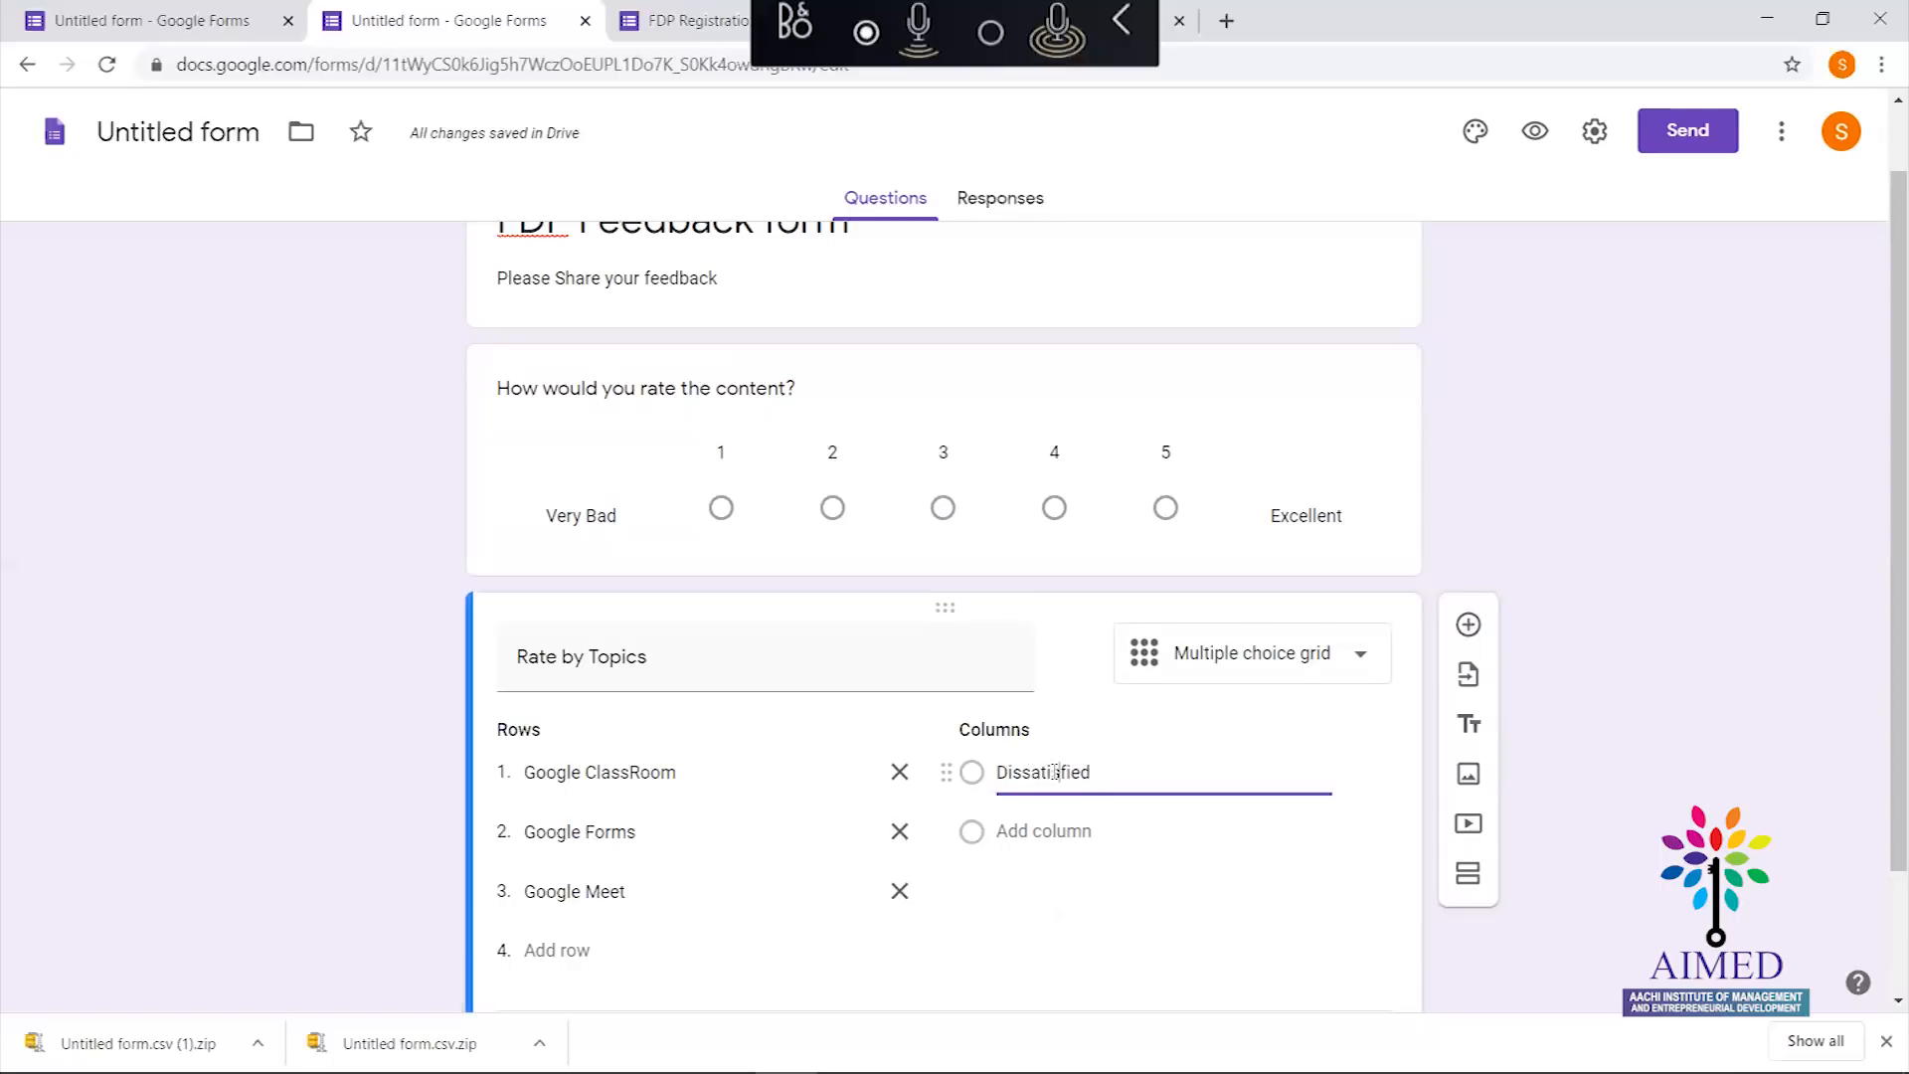
Add columns 'Satisfied' and 'Highly Satisfied', then add a new question below the grid
{"action": "left_click", "coordinate": [1082, 824]}
{"action": "type", "text": "Satisfied"}
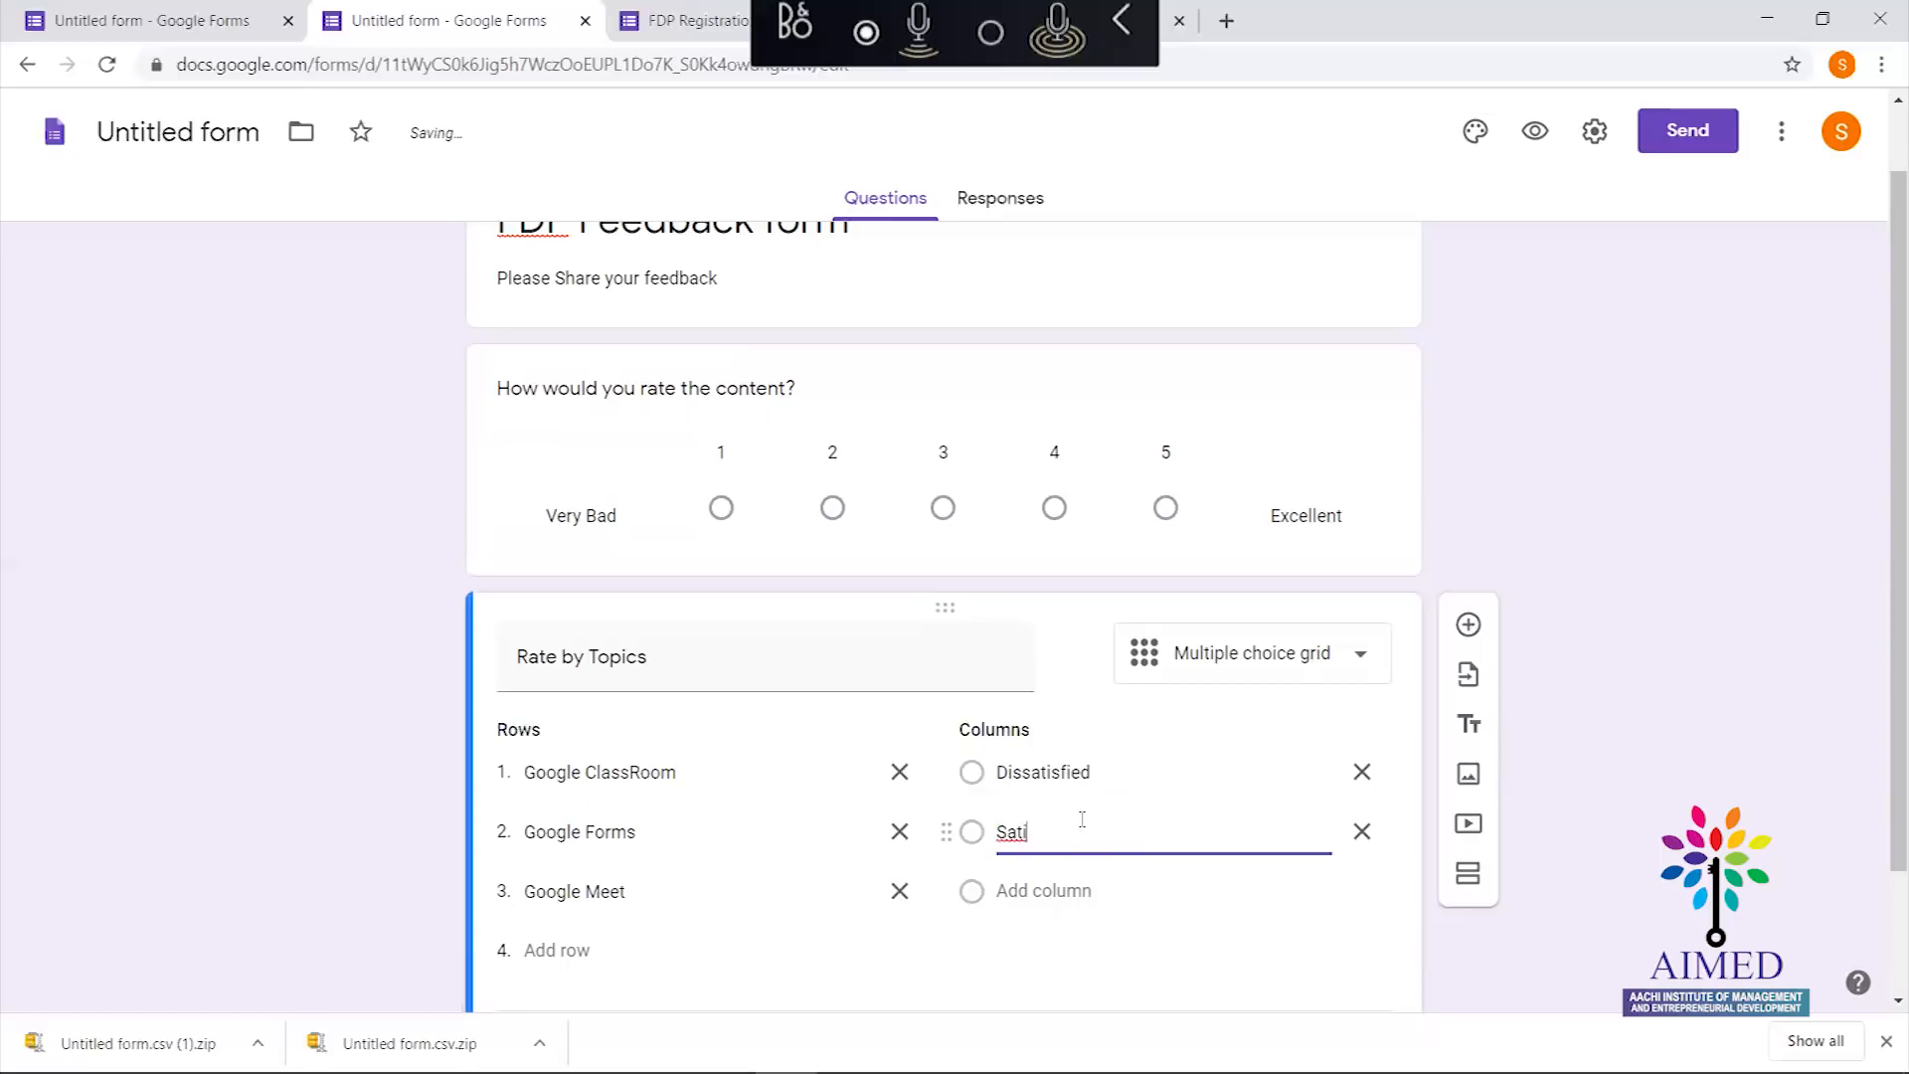
{"action": "left_click", "coordinate": [1065, 889]}
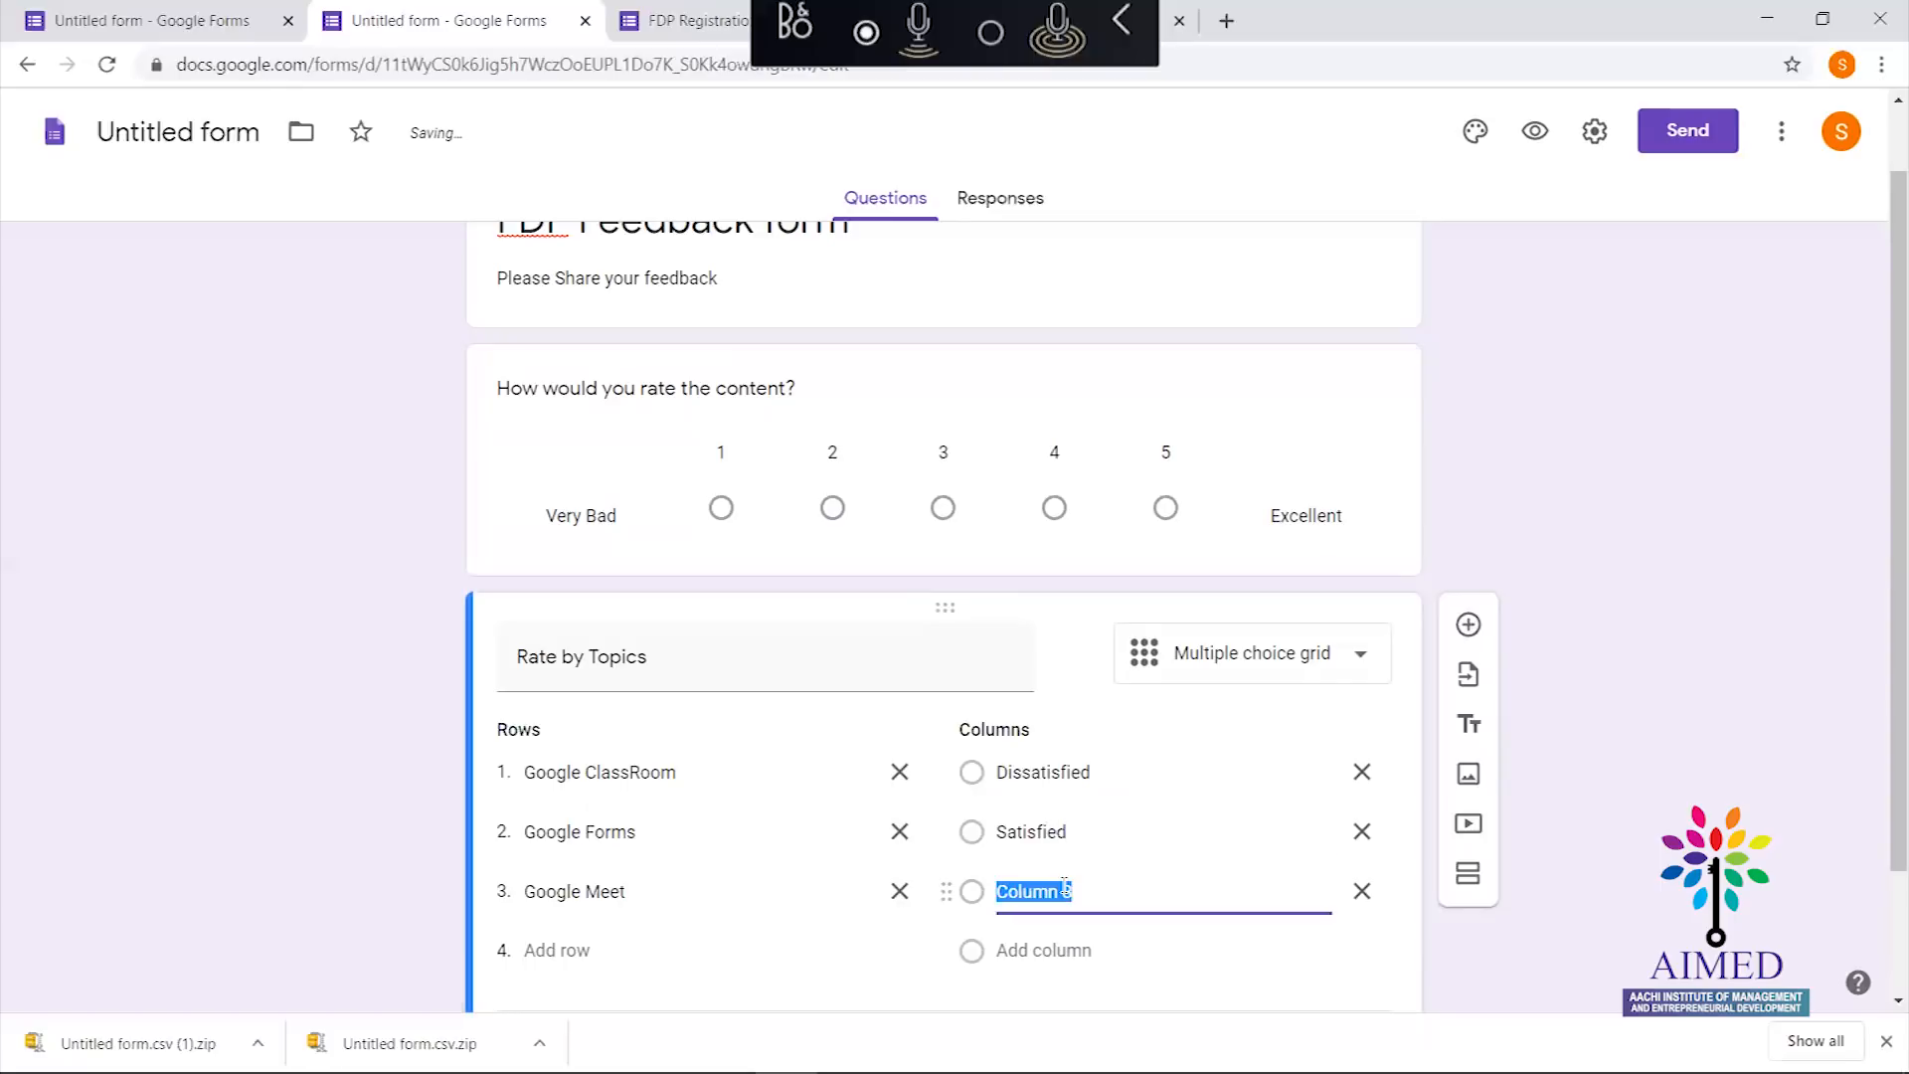
{"action": "type", "text": "Hig"}
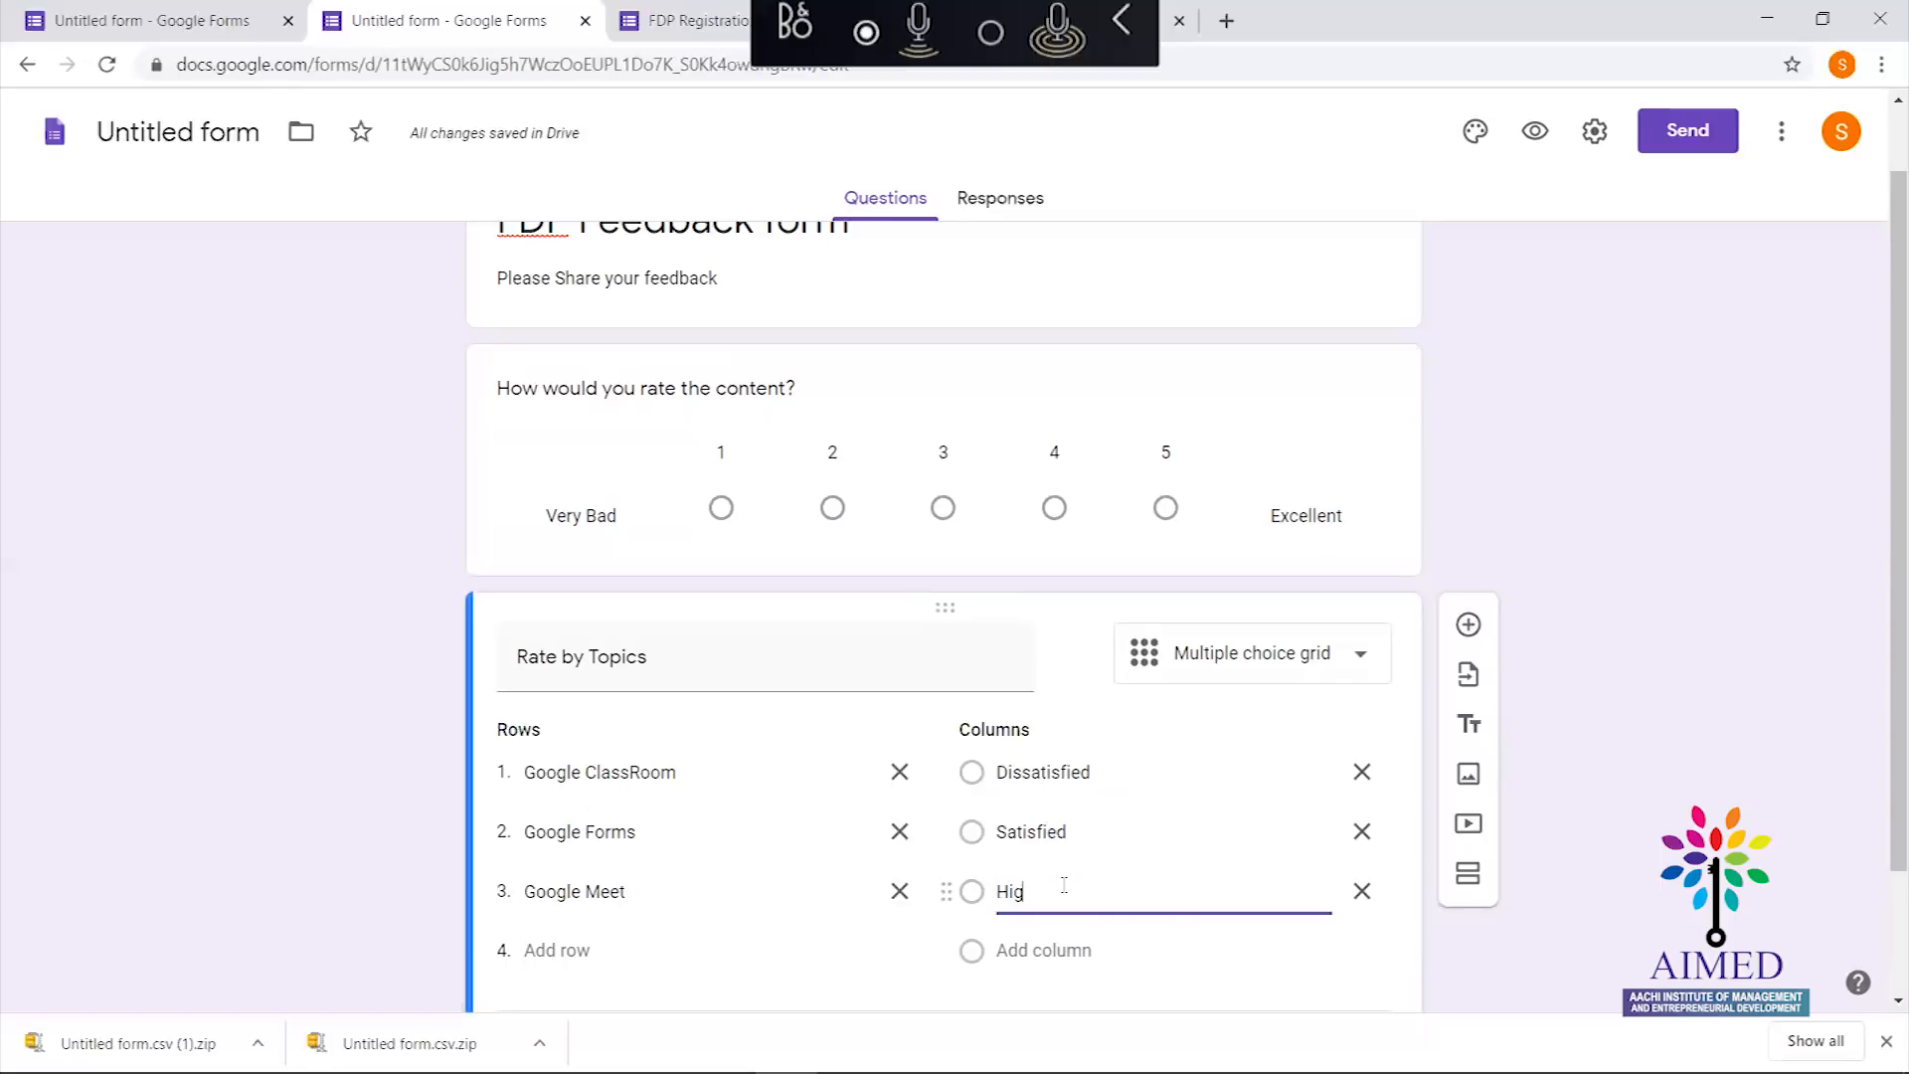
{"action": "type", "text": "hly Sati"}
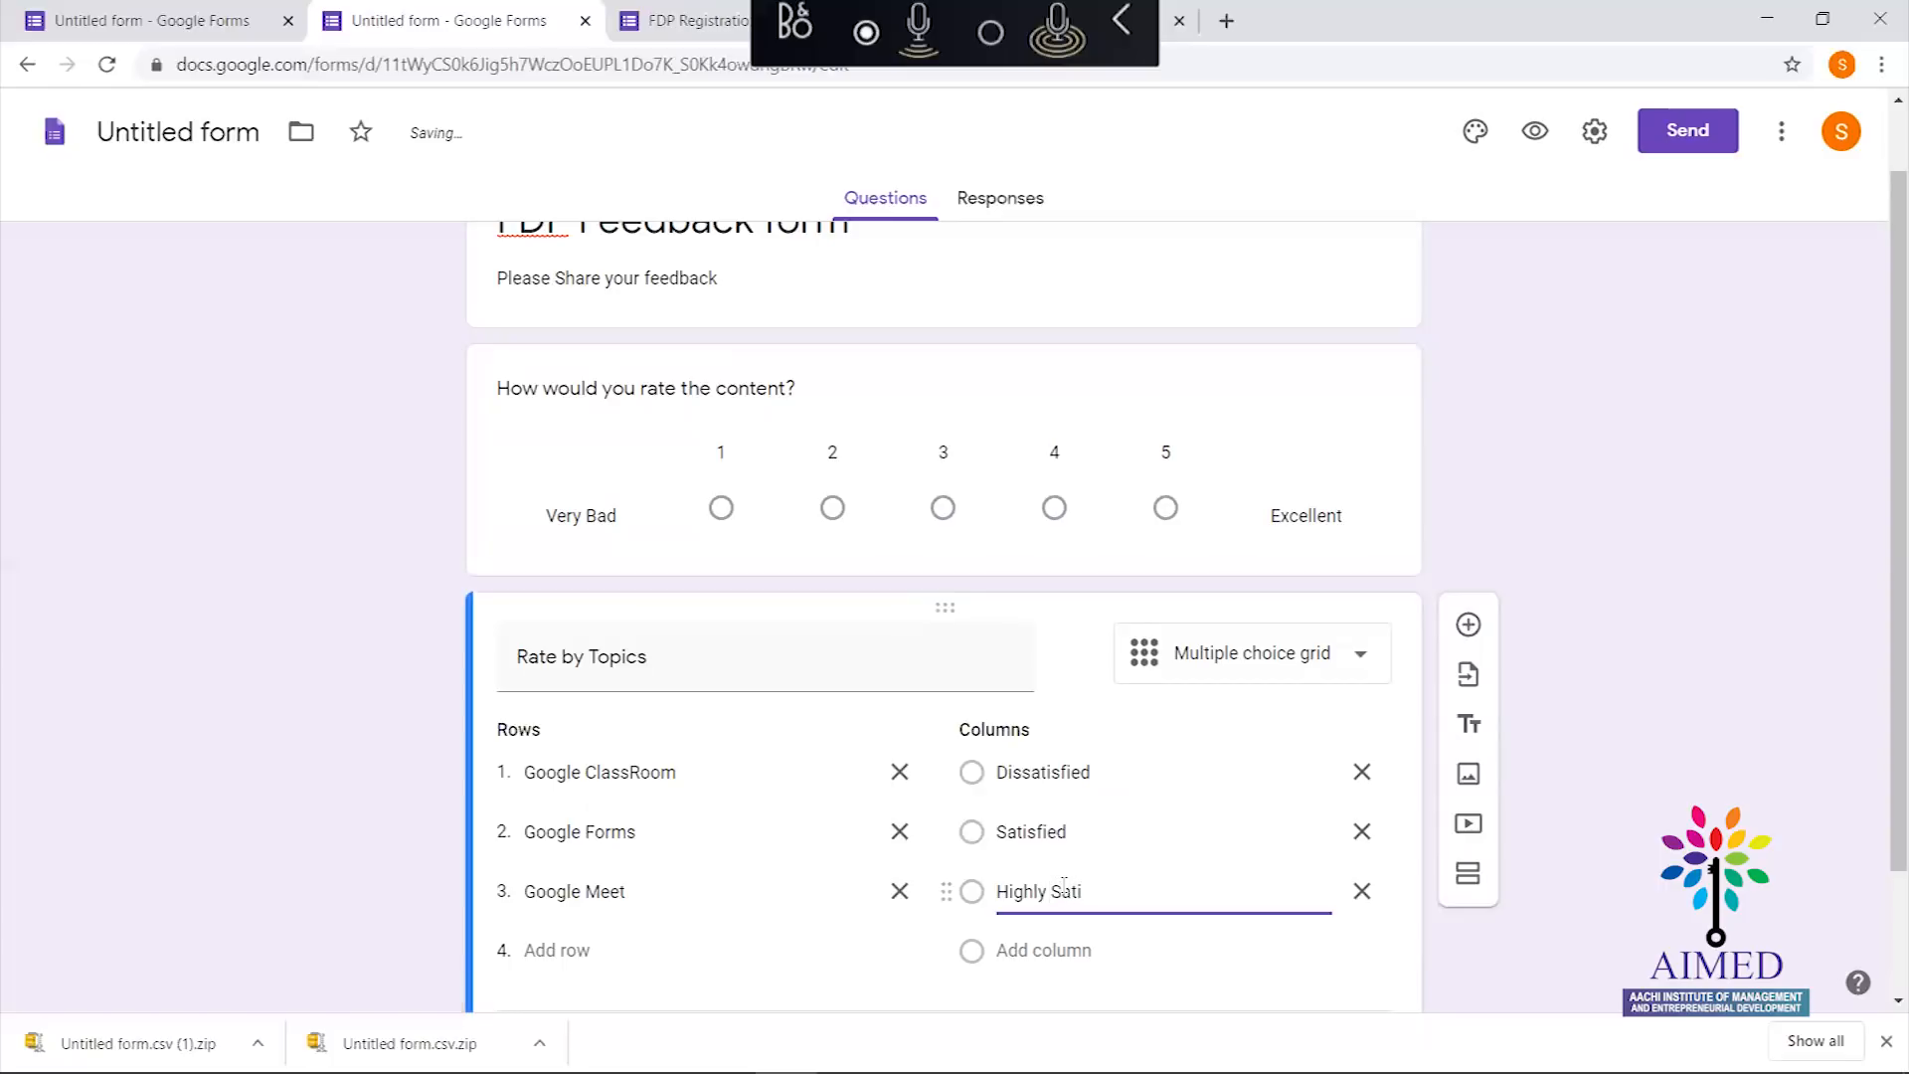
{"action": "type", "text": "sfied"}
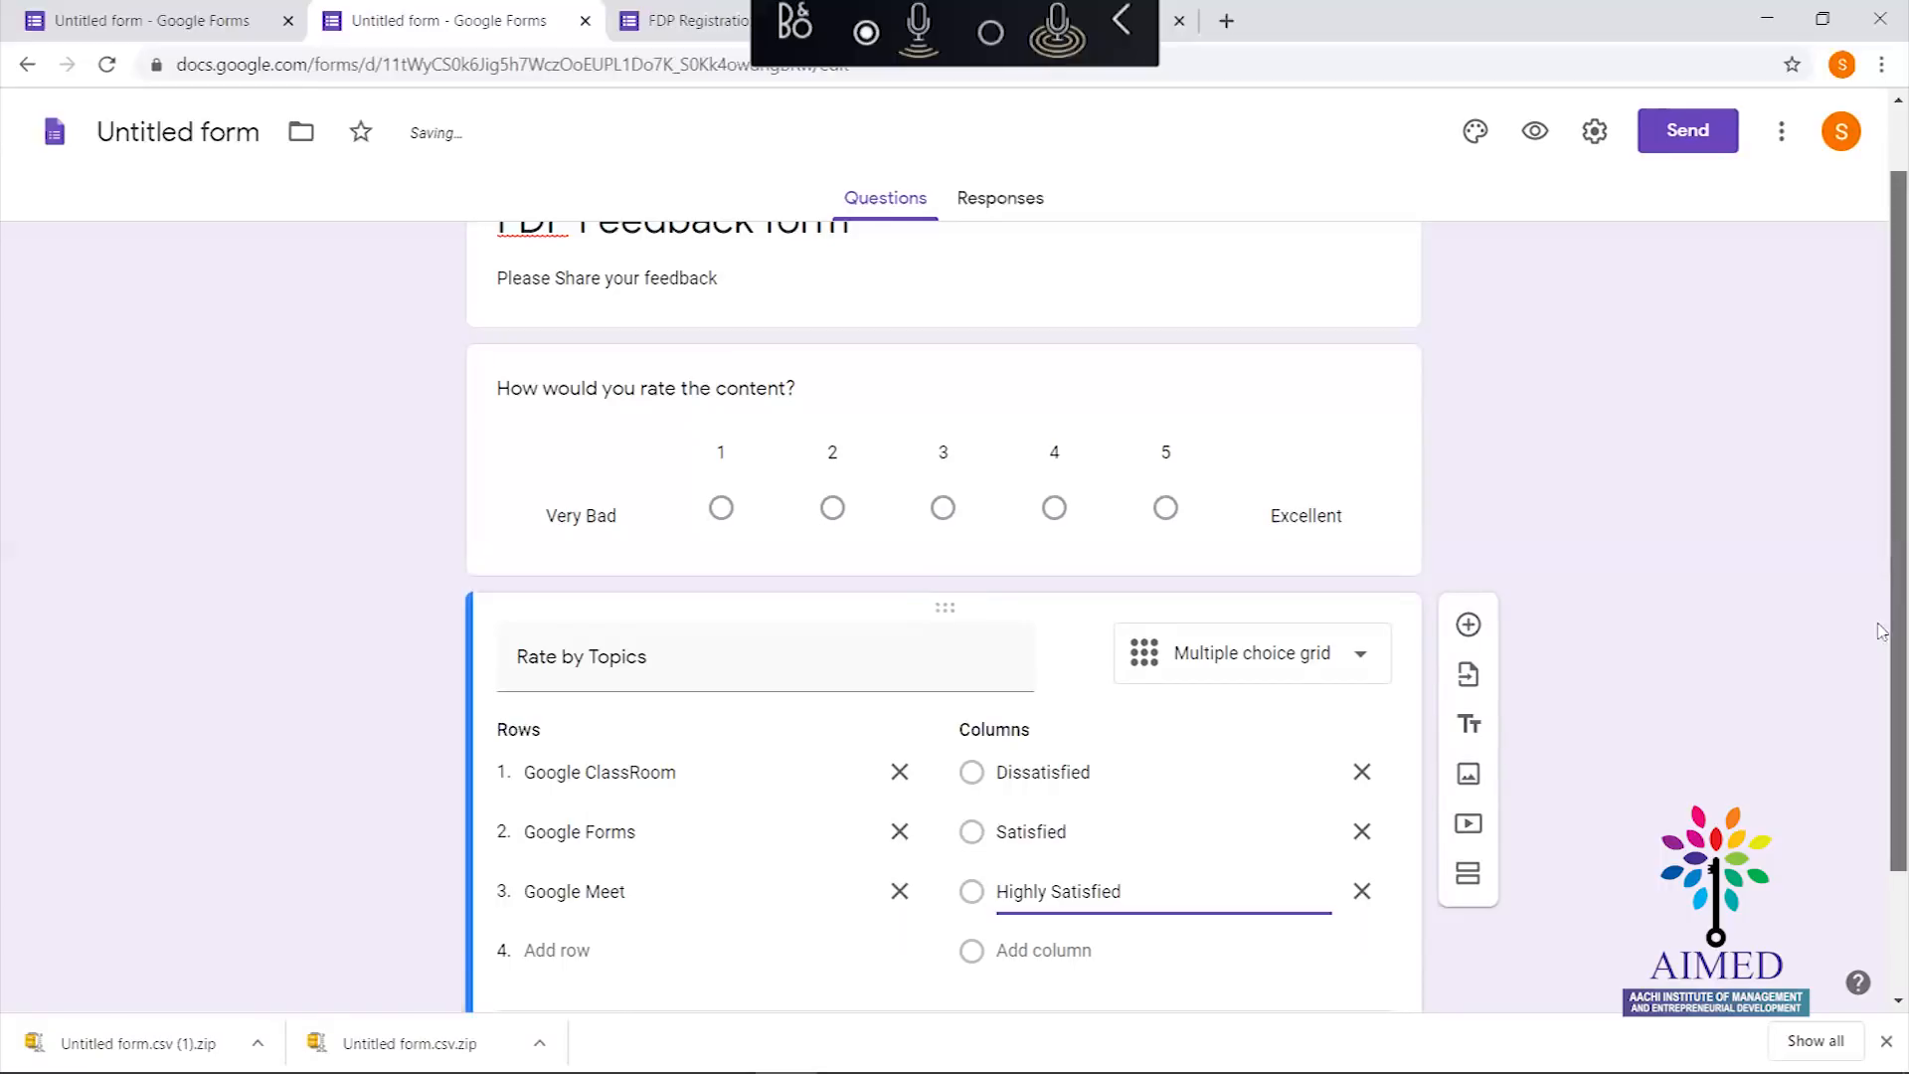
{"action": "left_click_drag", "start_coordinate": [1882, 630], "coordinate": [1882, 780]}
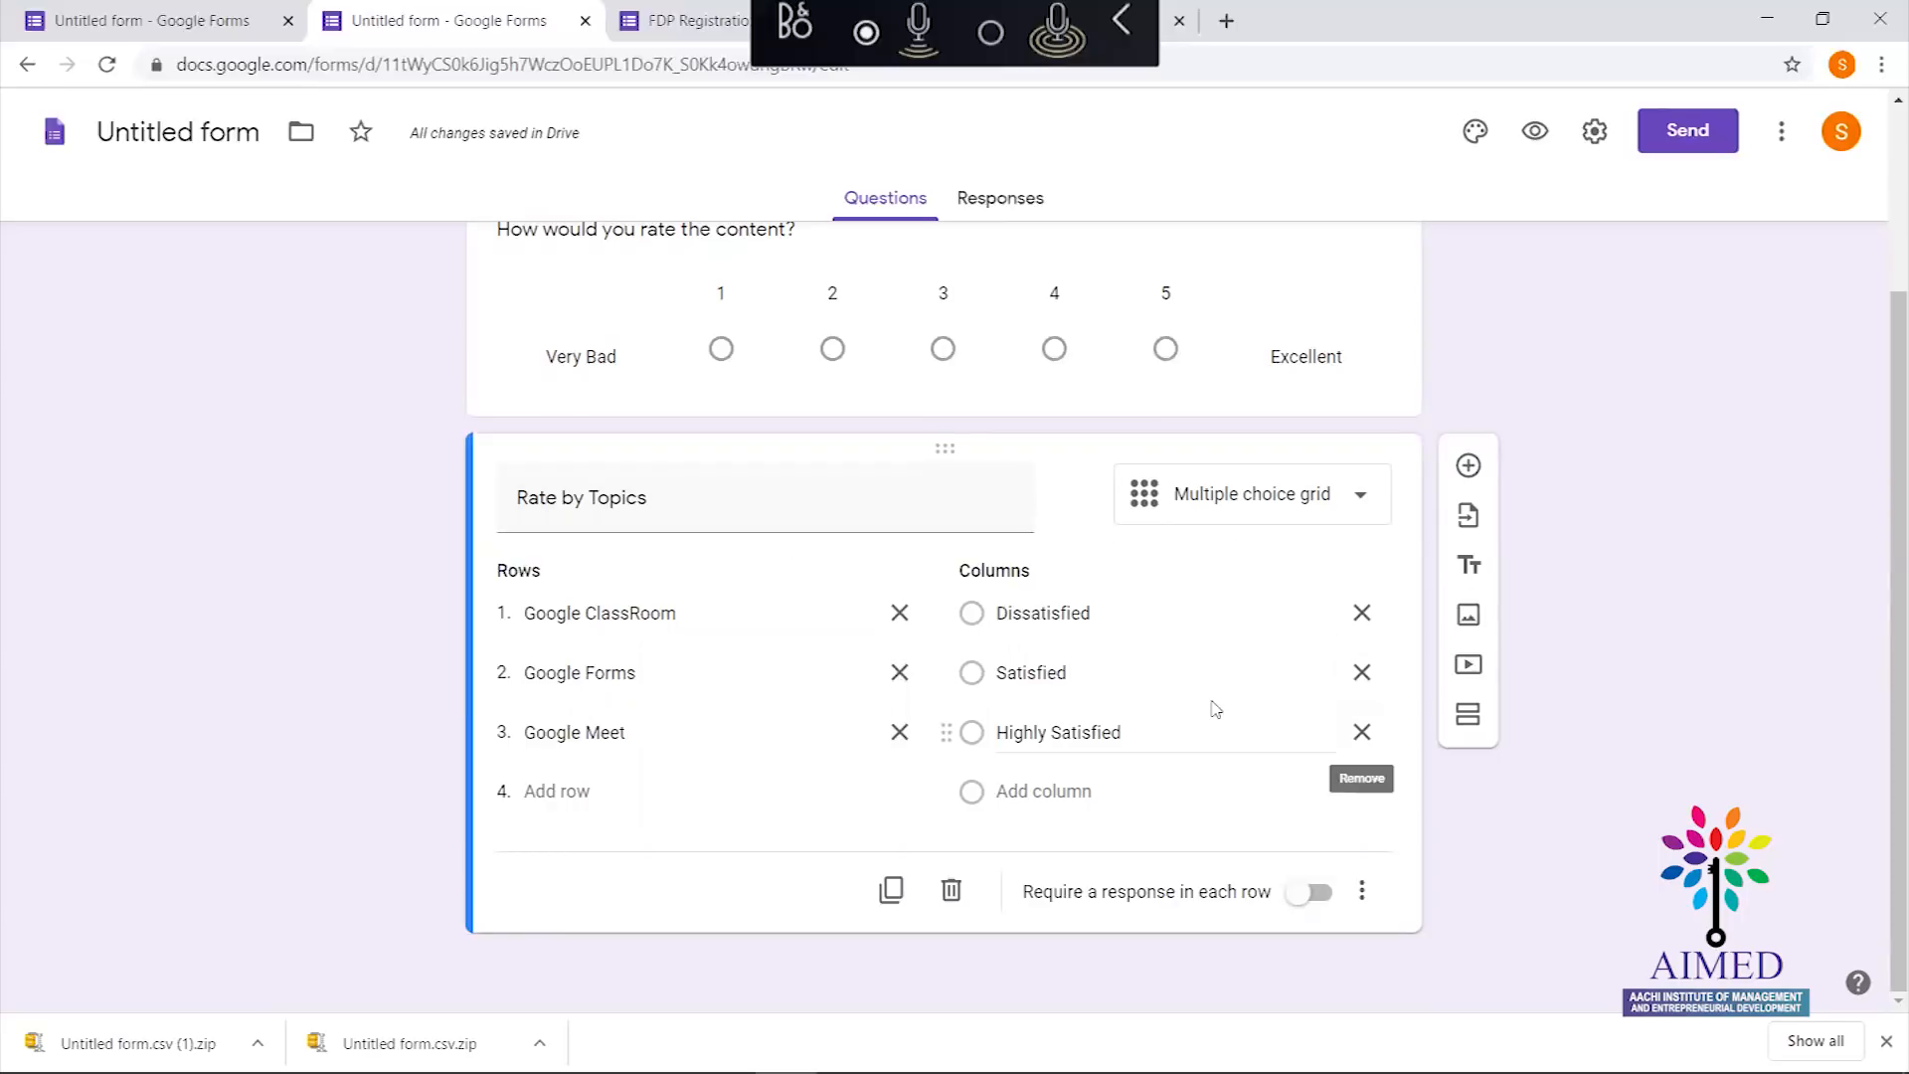
{"action": "left_click", "coordinate": [1480, 473]}
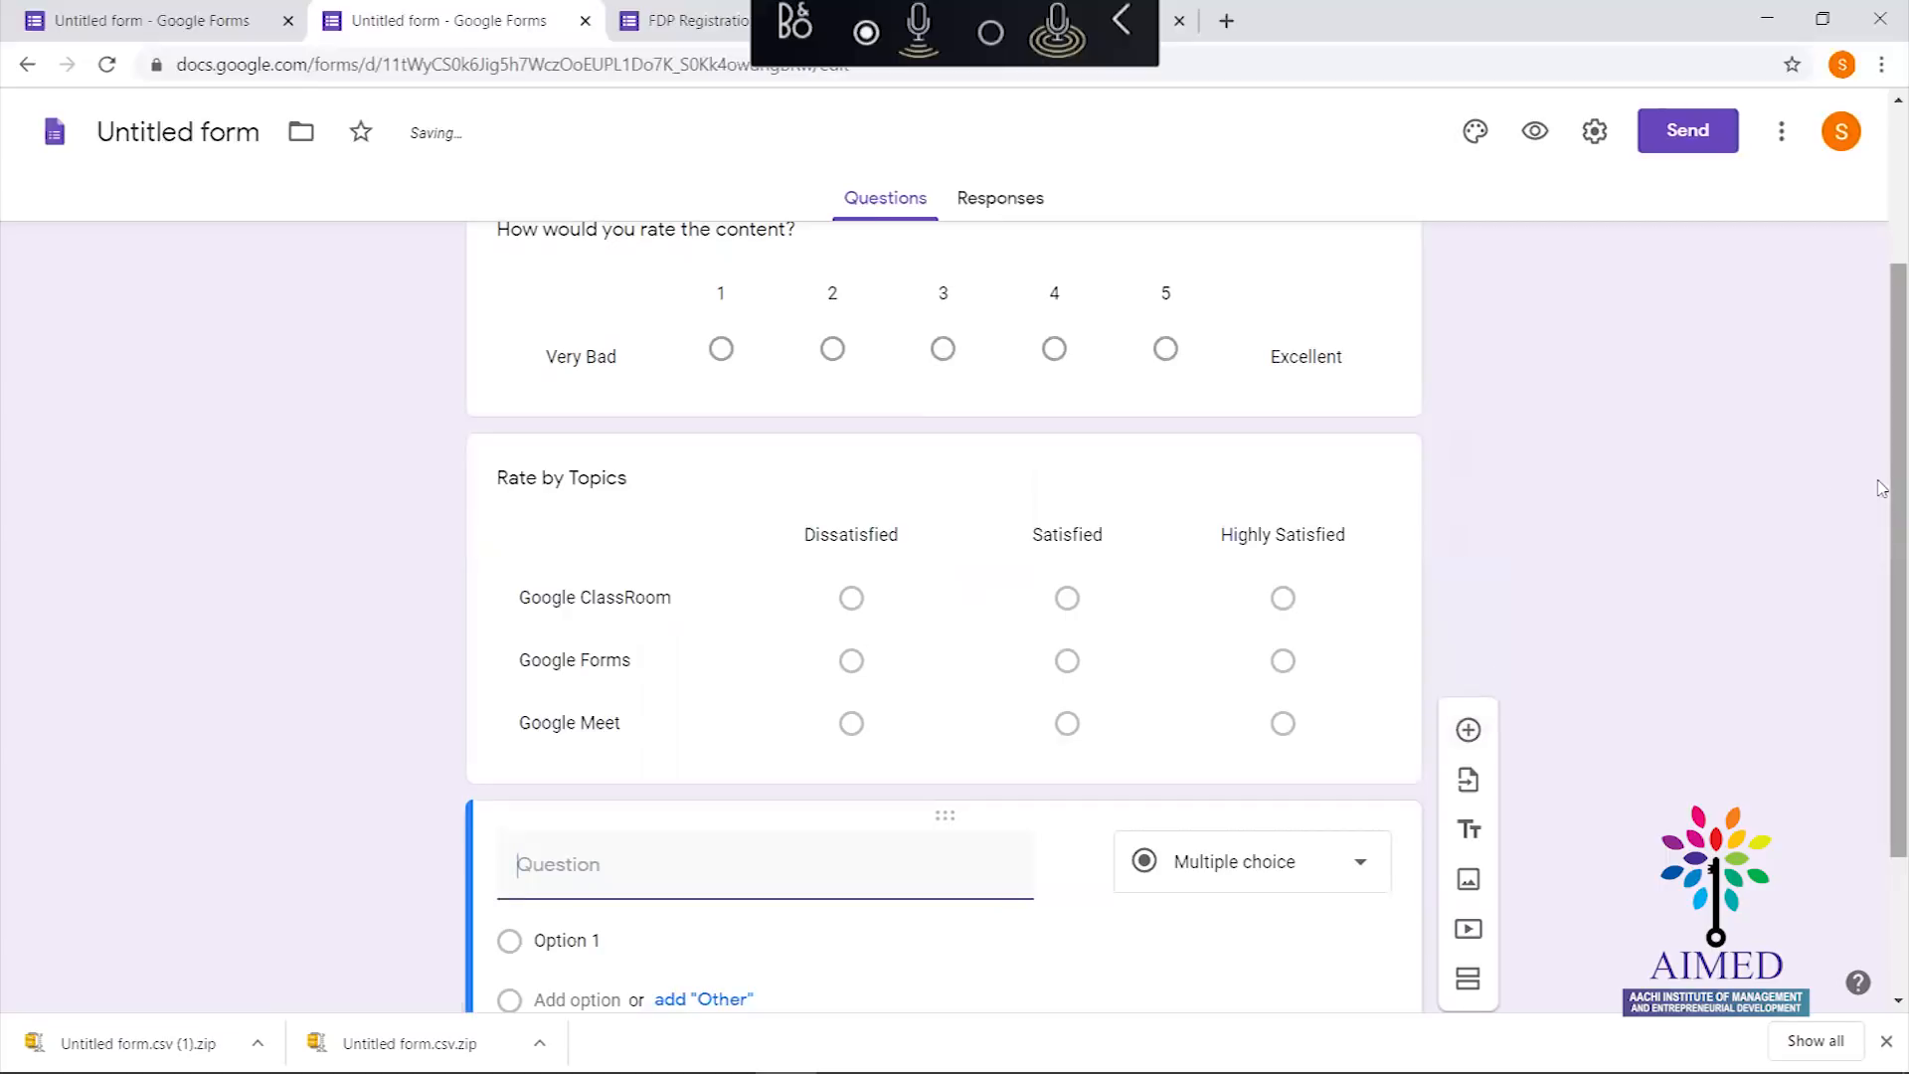
Make the third question a checkbox grid titled 'Days of Session Participated' with row '27th May 2020'
{"action": "scroll", "coordinate": [1888, 487], "scroll_direction": "down", "scroll_amount": 2}
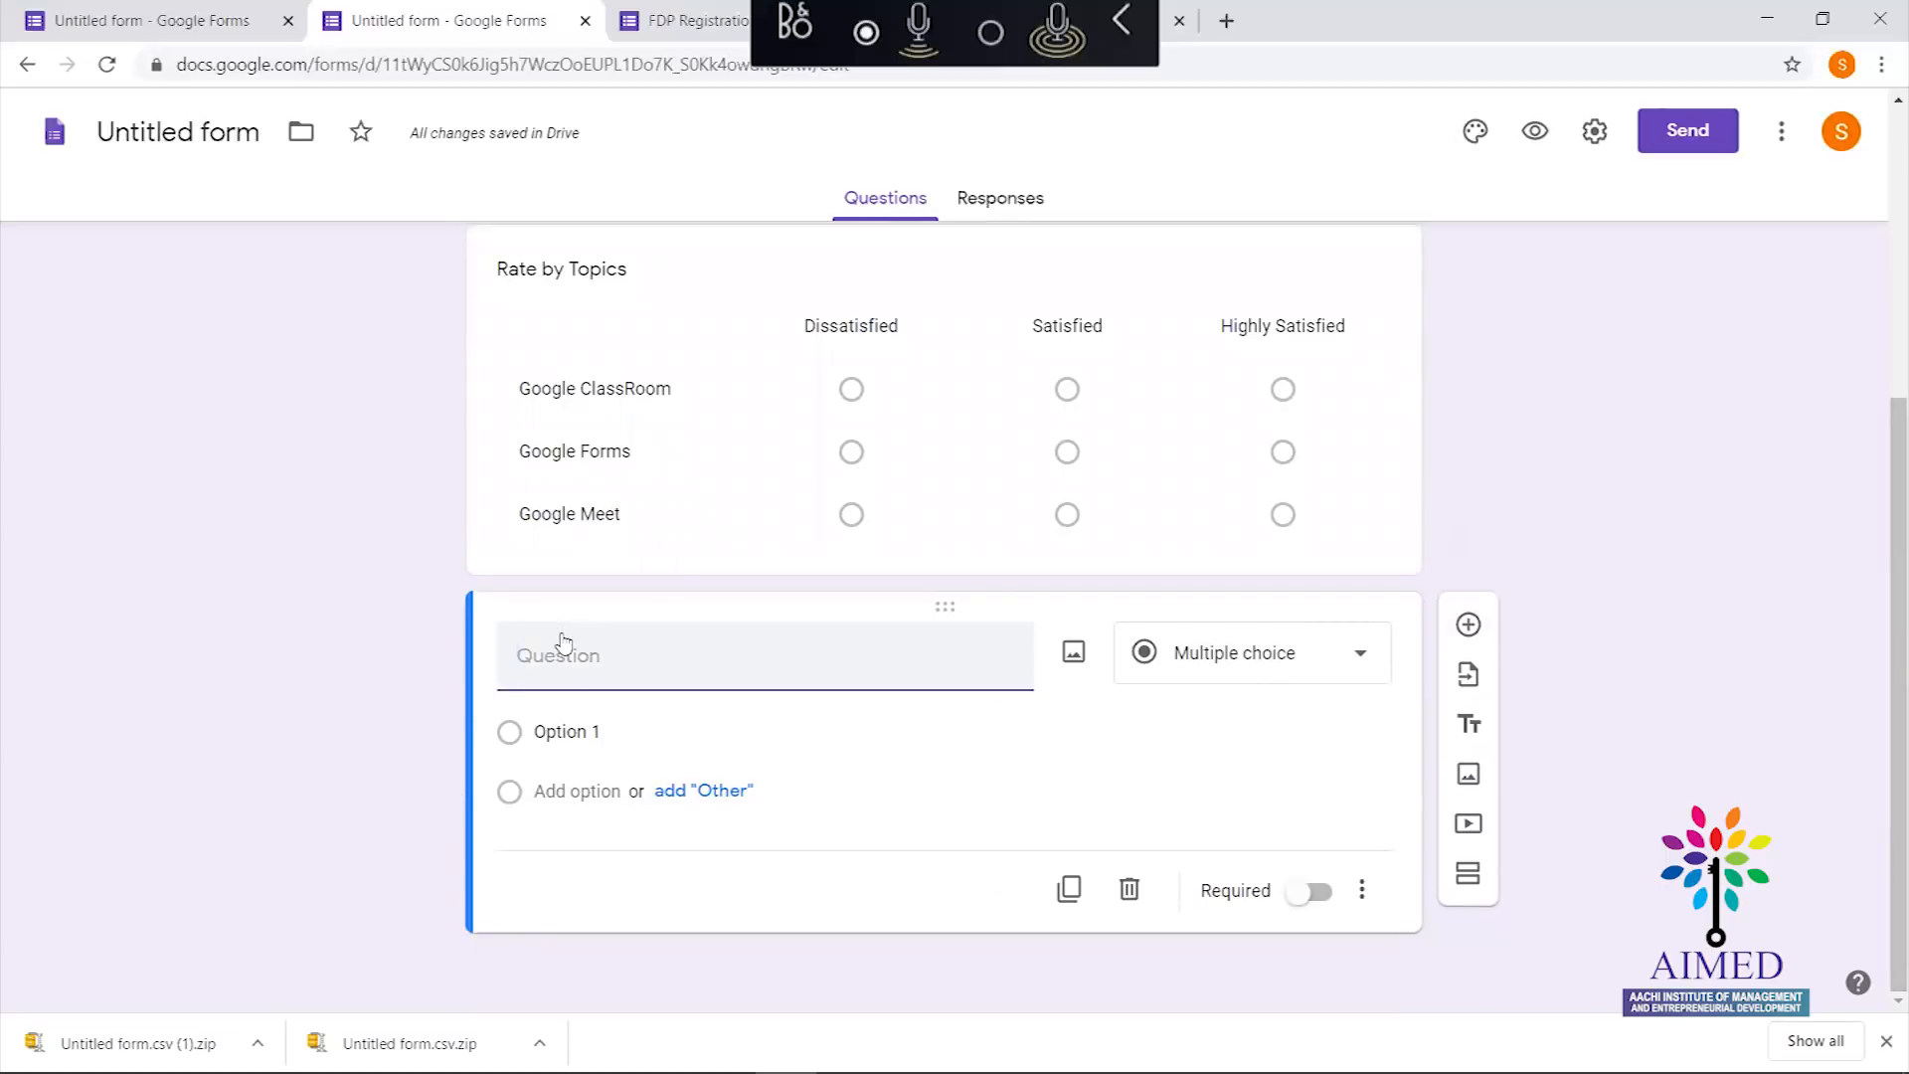
{"action": "type", "text": "Days of Sessio"}
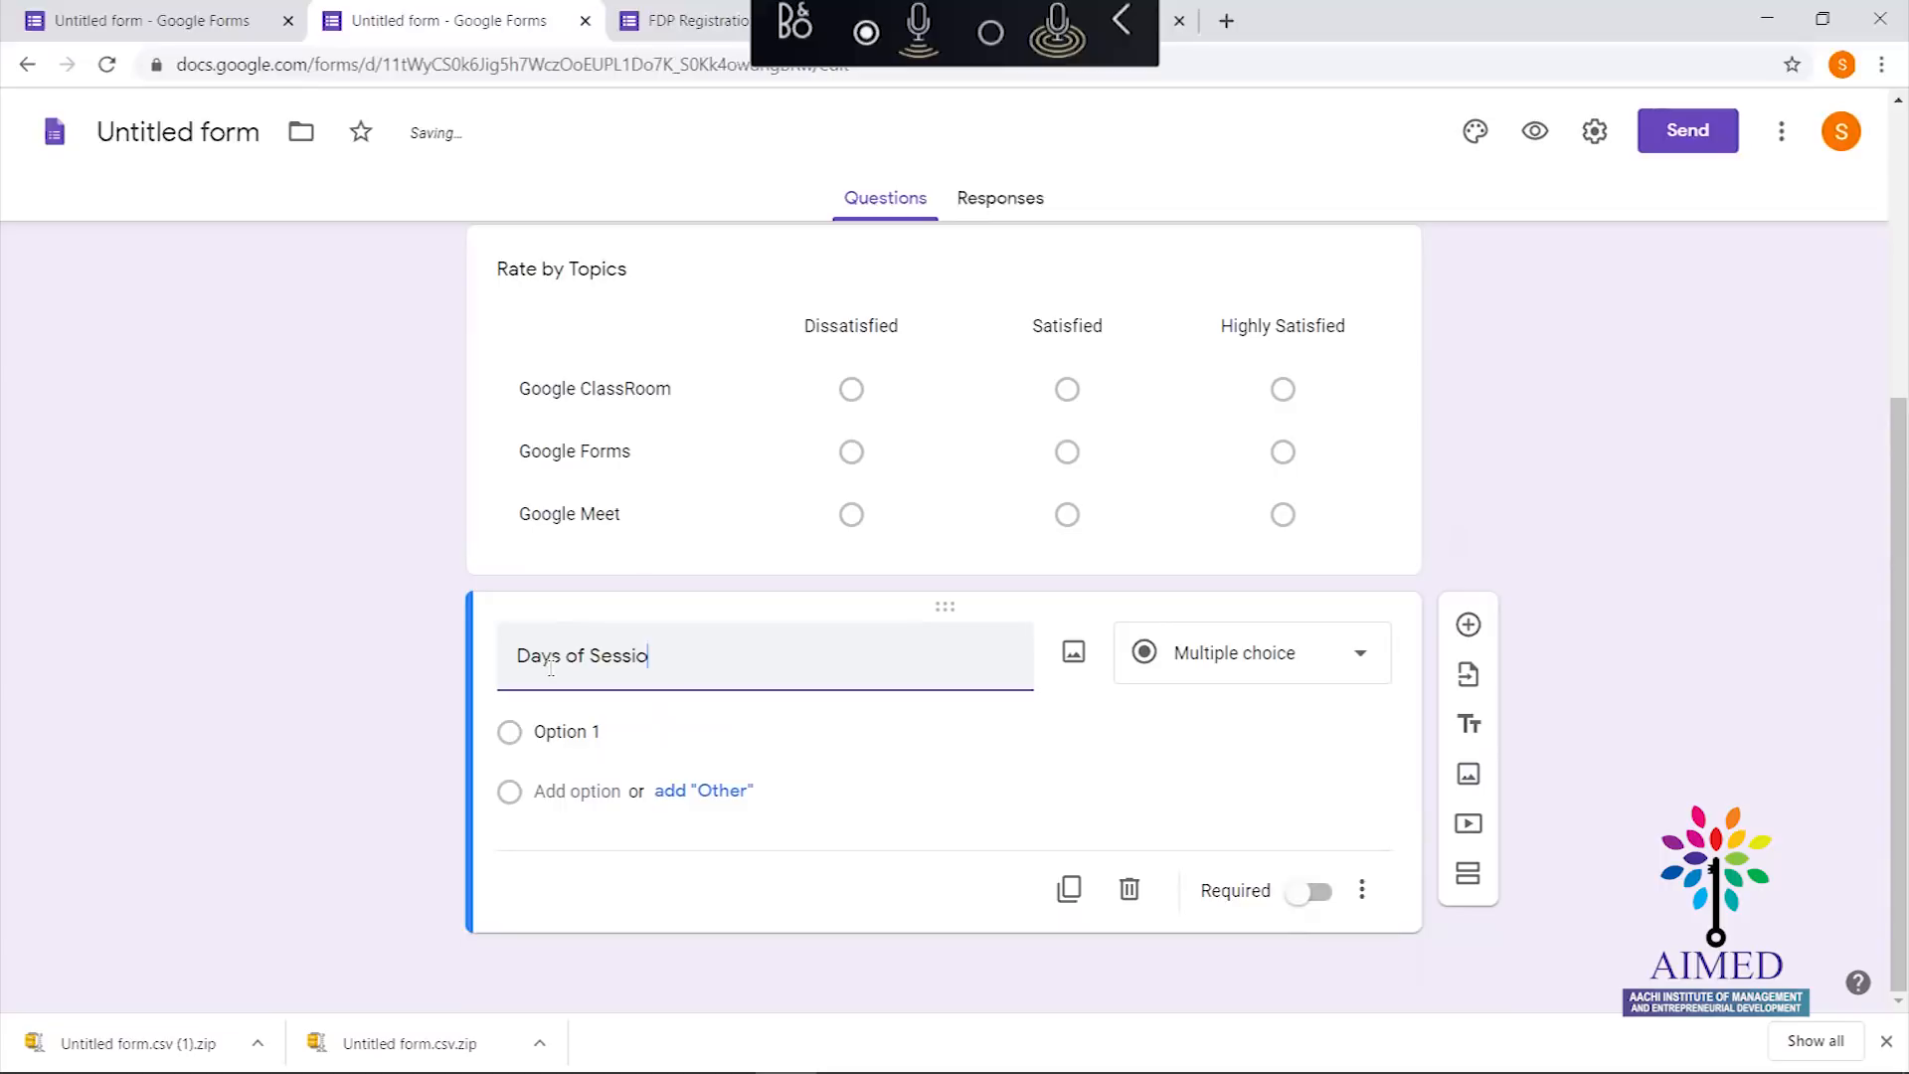
{"action": "type", "text": "n Partici"}
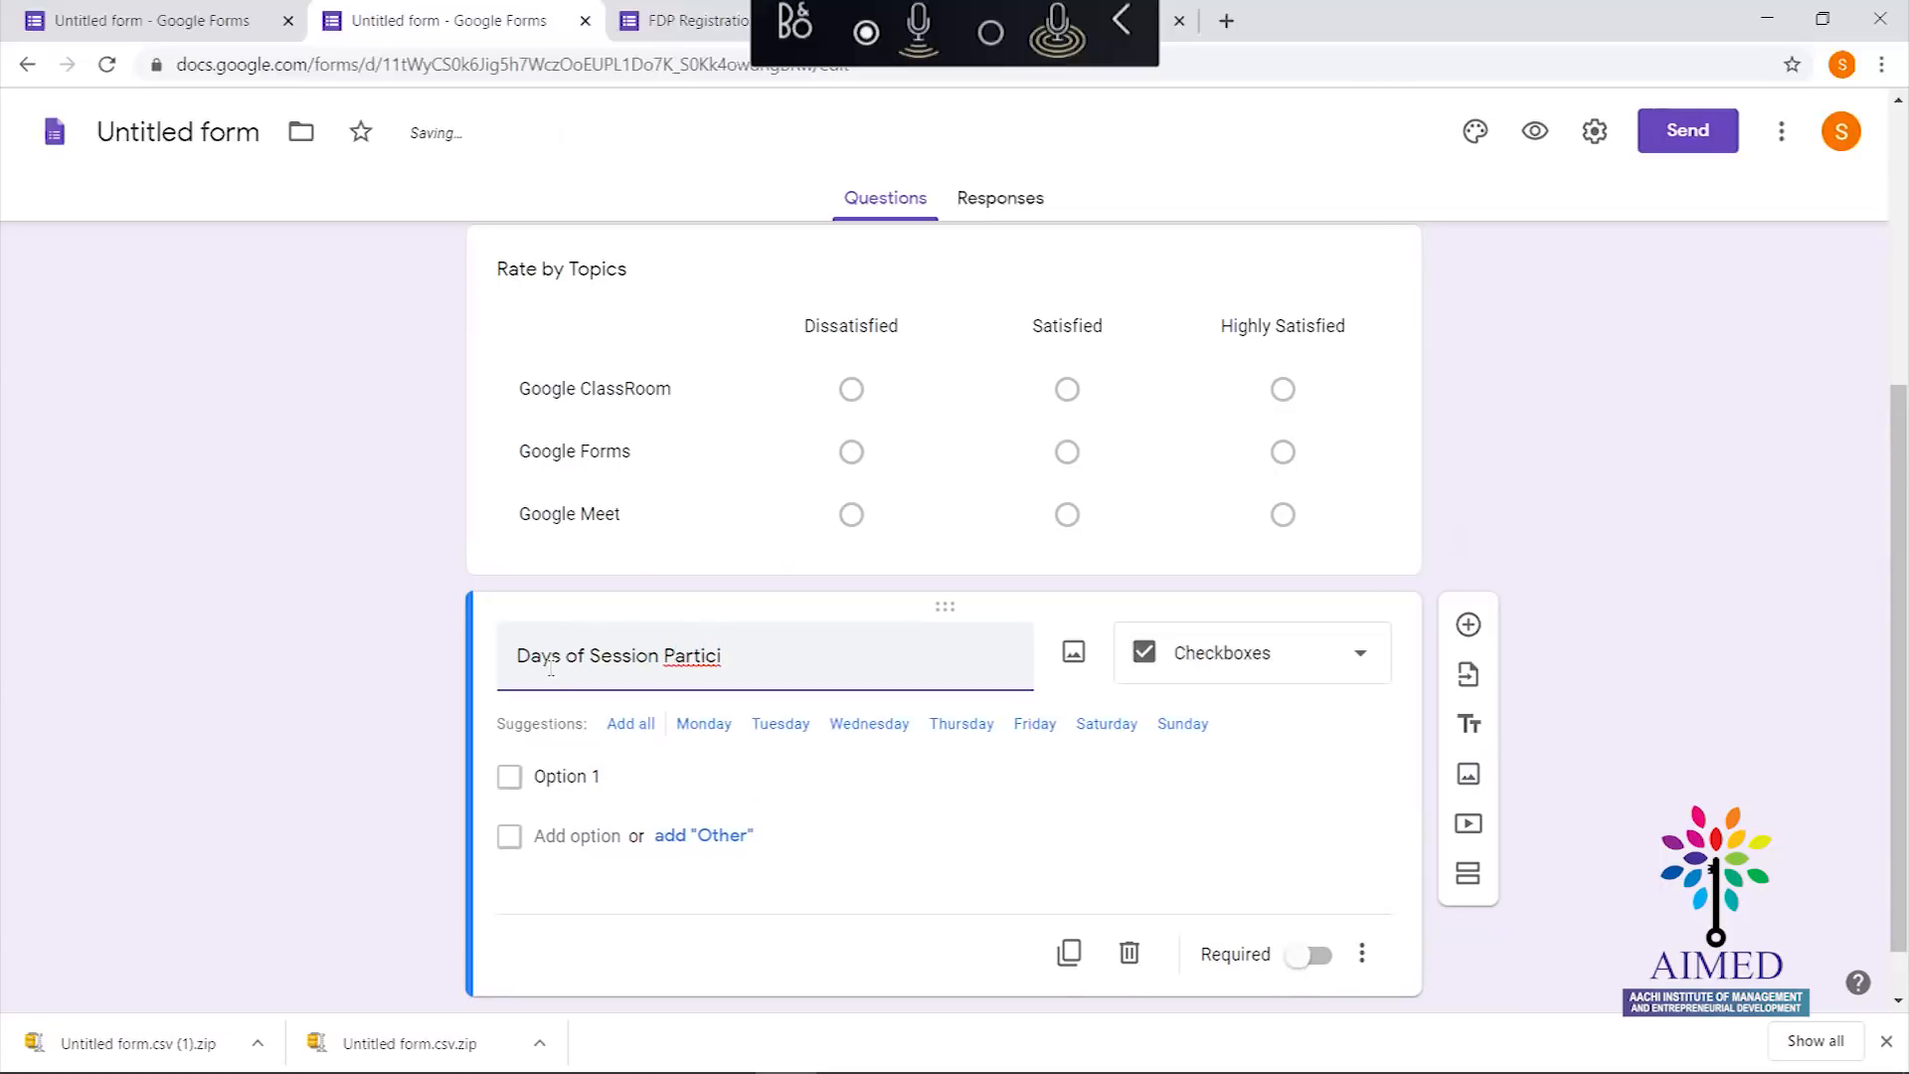
{"action": "type", "text": "pated"}
{"action": "left_click", "coordinate": [1267, 666]}
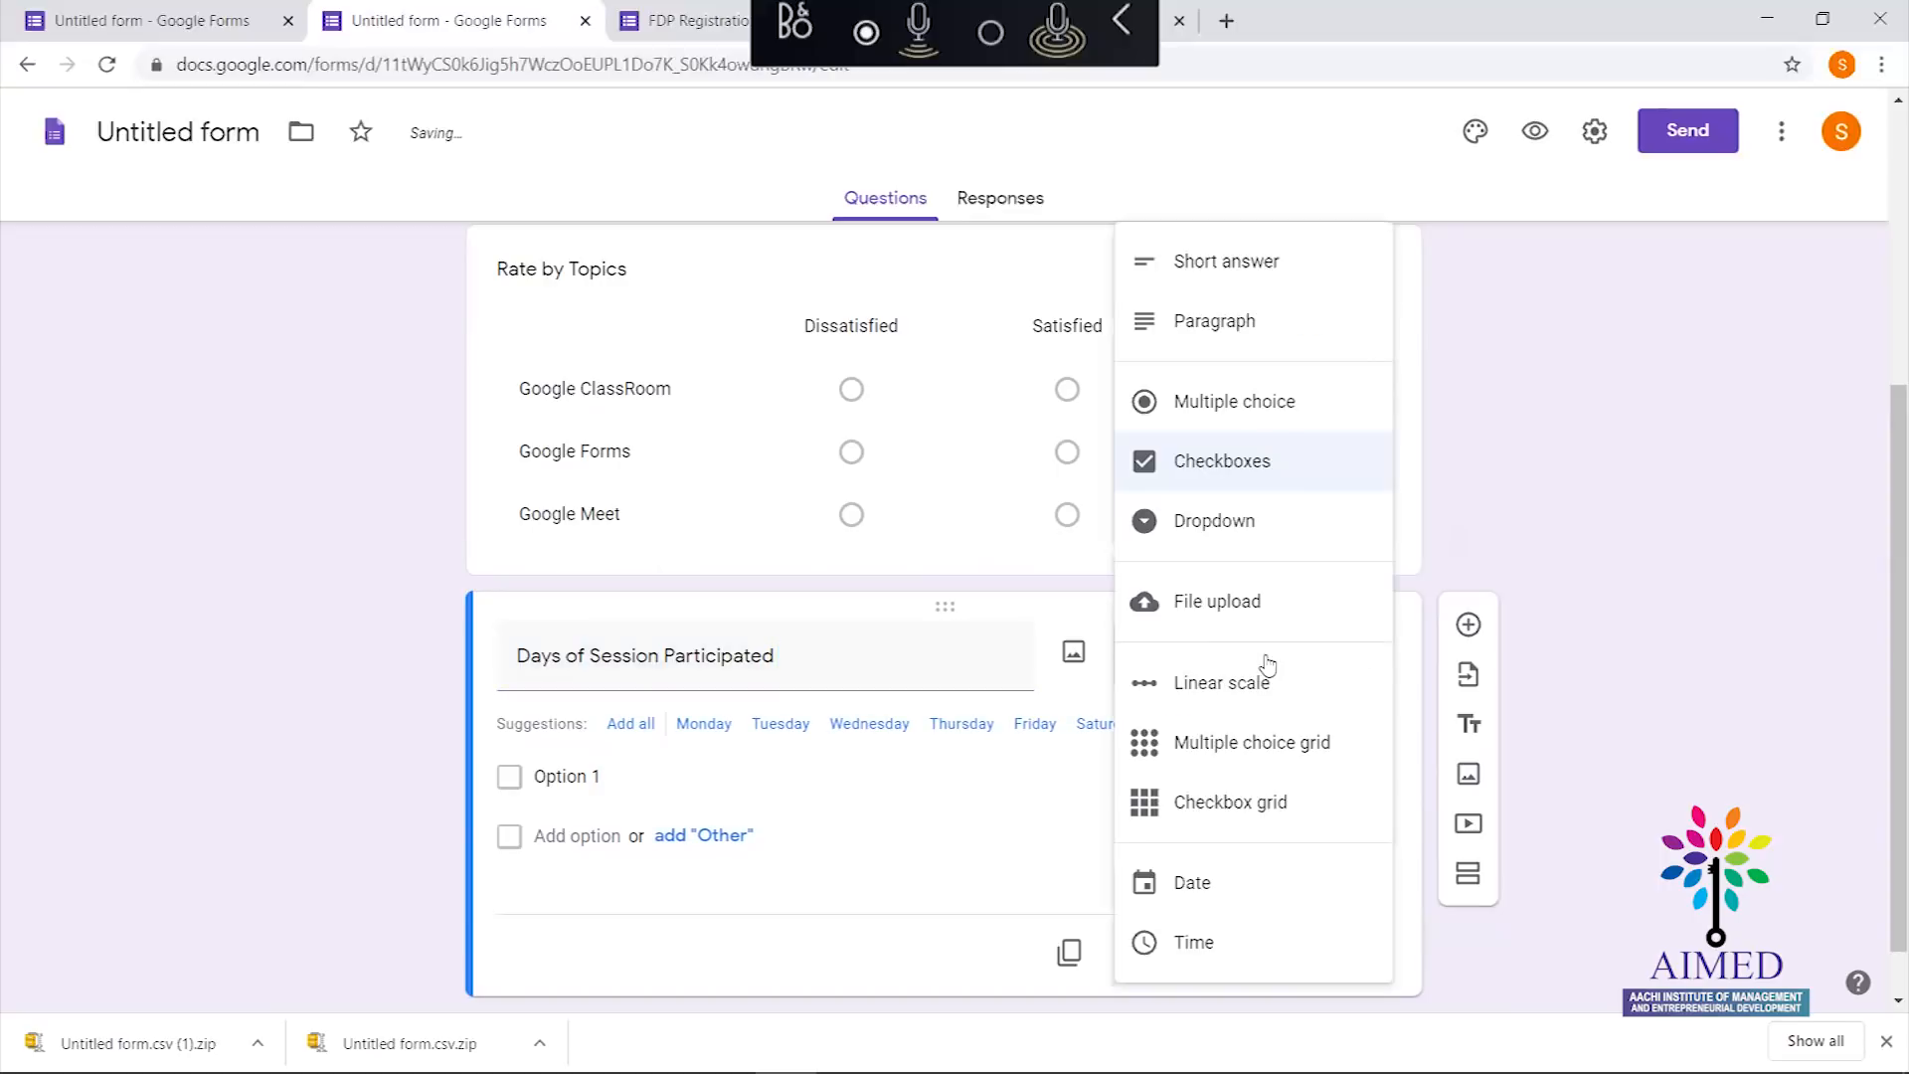
{"action": "left_click", "coordinate": [1259, 829]}
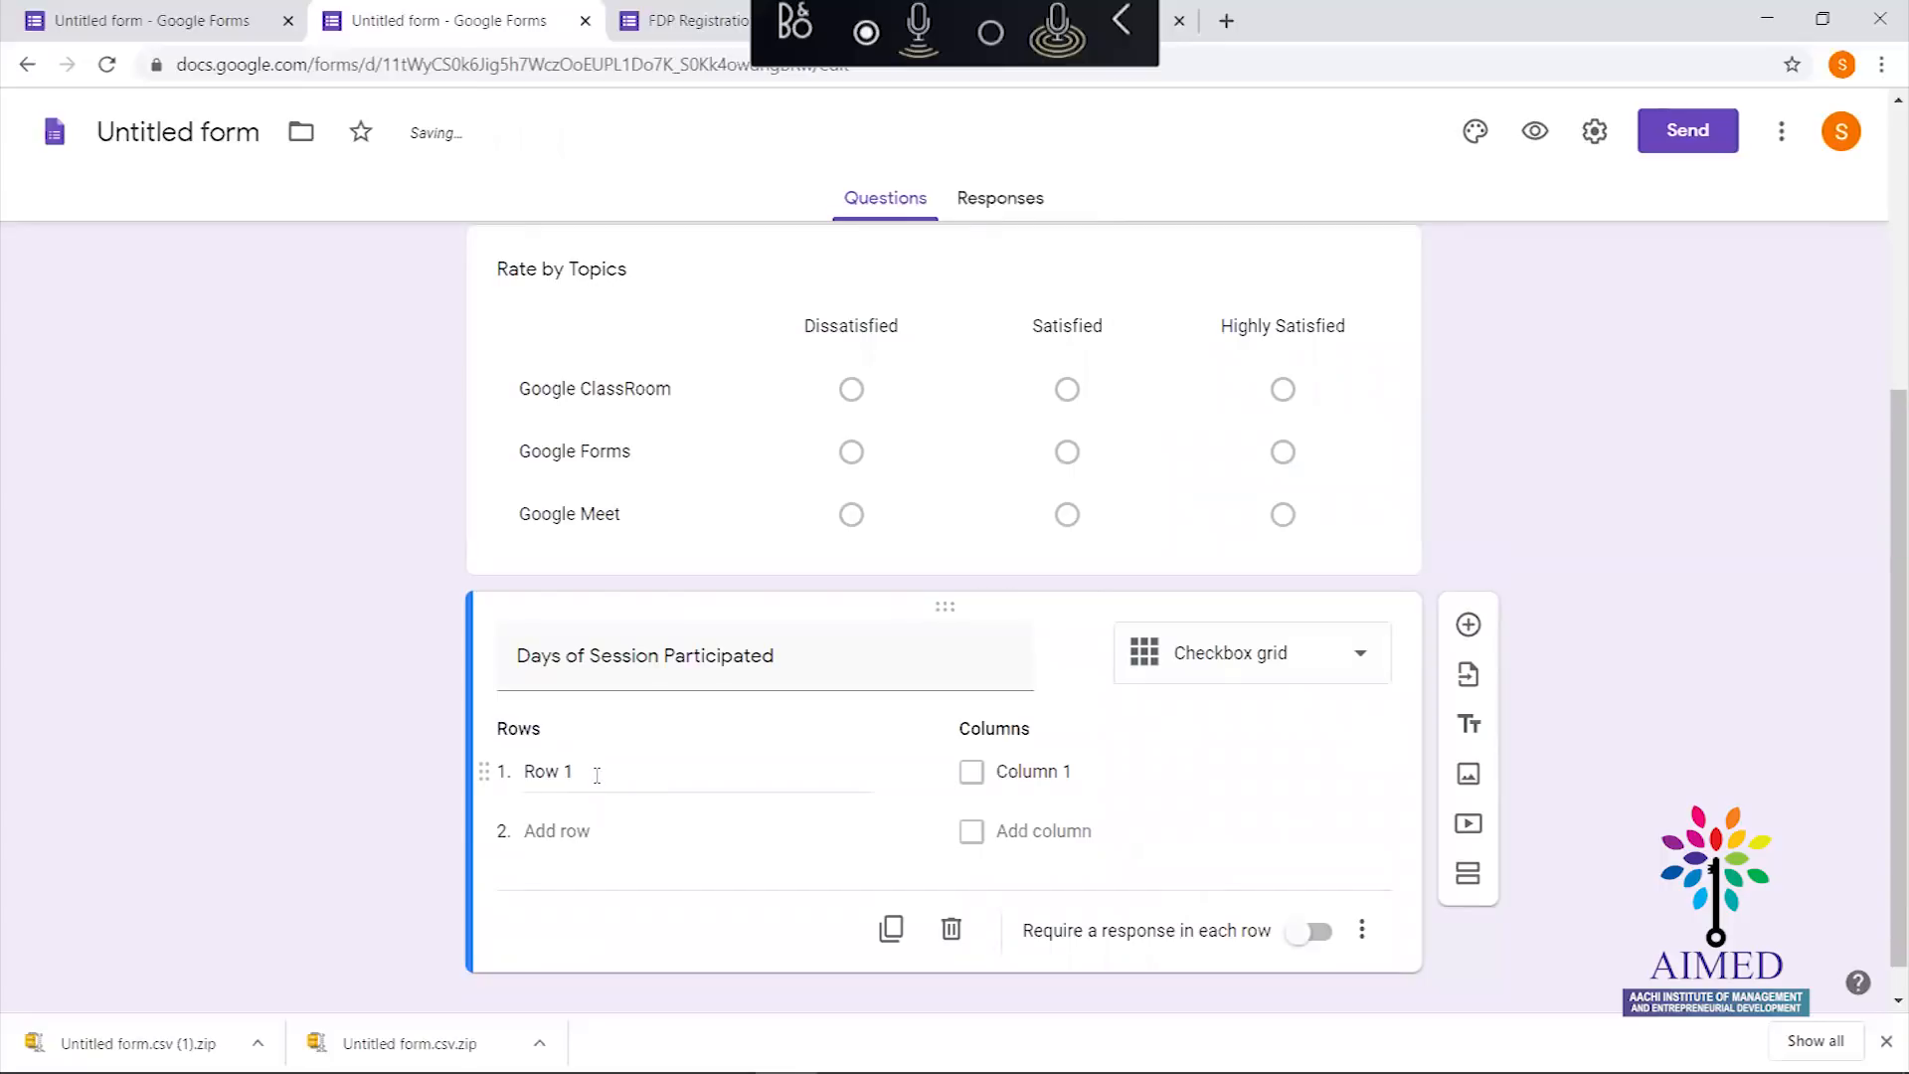
{"action": "left_click", "coordinate": [544, 773]}
{"action": "type", "text": "27th May 20"}
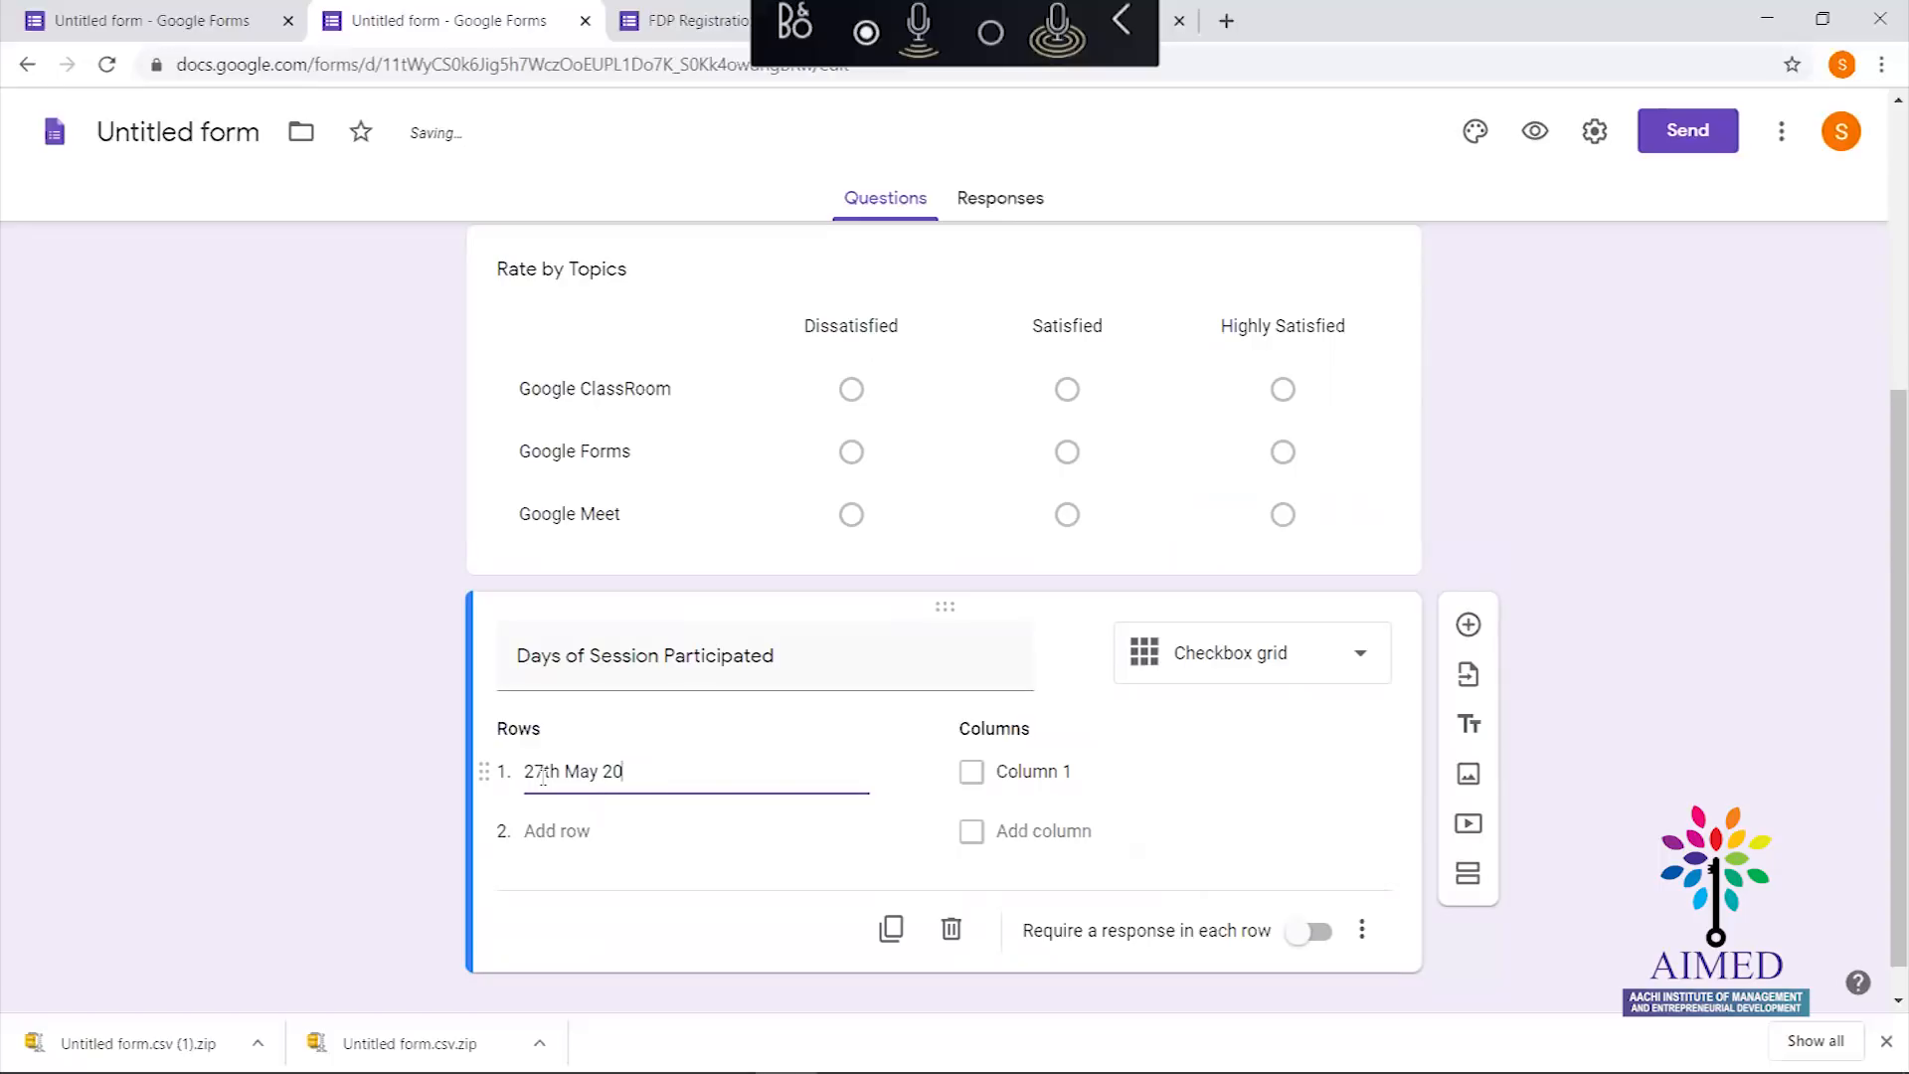
{"action": "type", "text": "20"}
Add row '28th May 2020' and set the grid columns to 'Morning' and 'Evening'
{"action": "left_click", "coordinate": [554, 832]}
{"action": "type", "text": "2"}
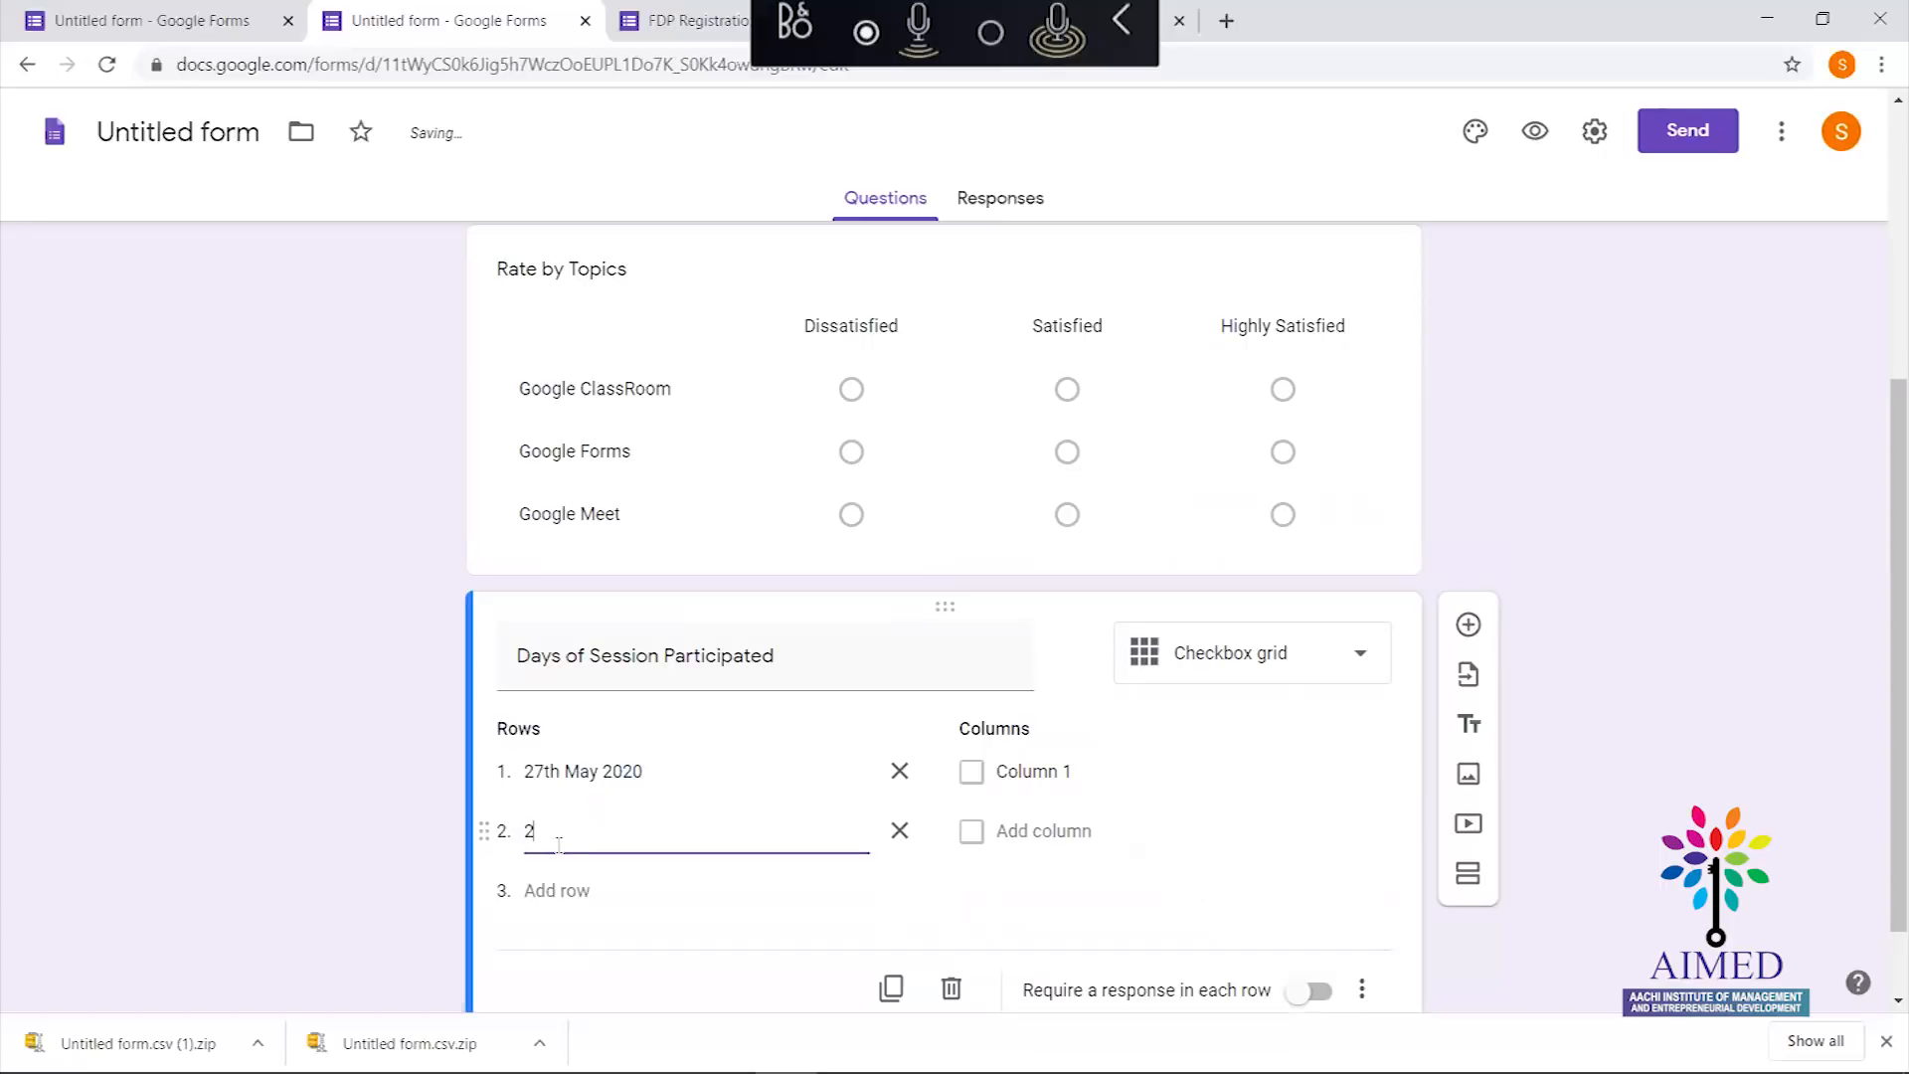
{"action": "type", "text": "8th May 2020"}
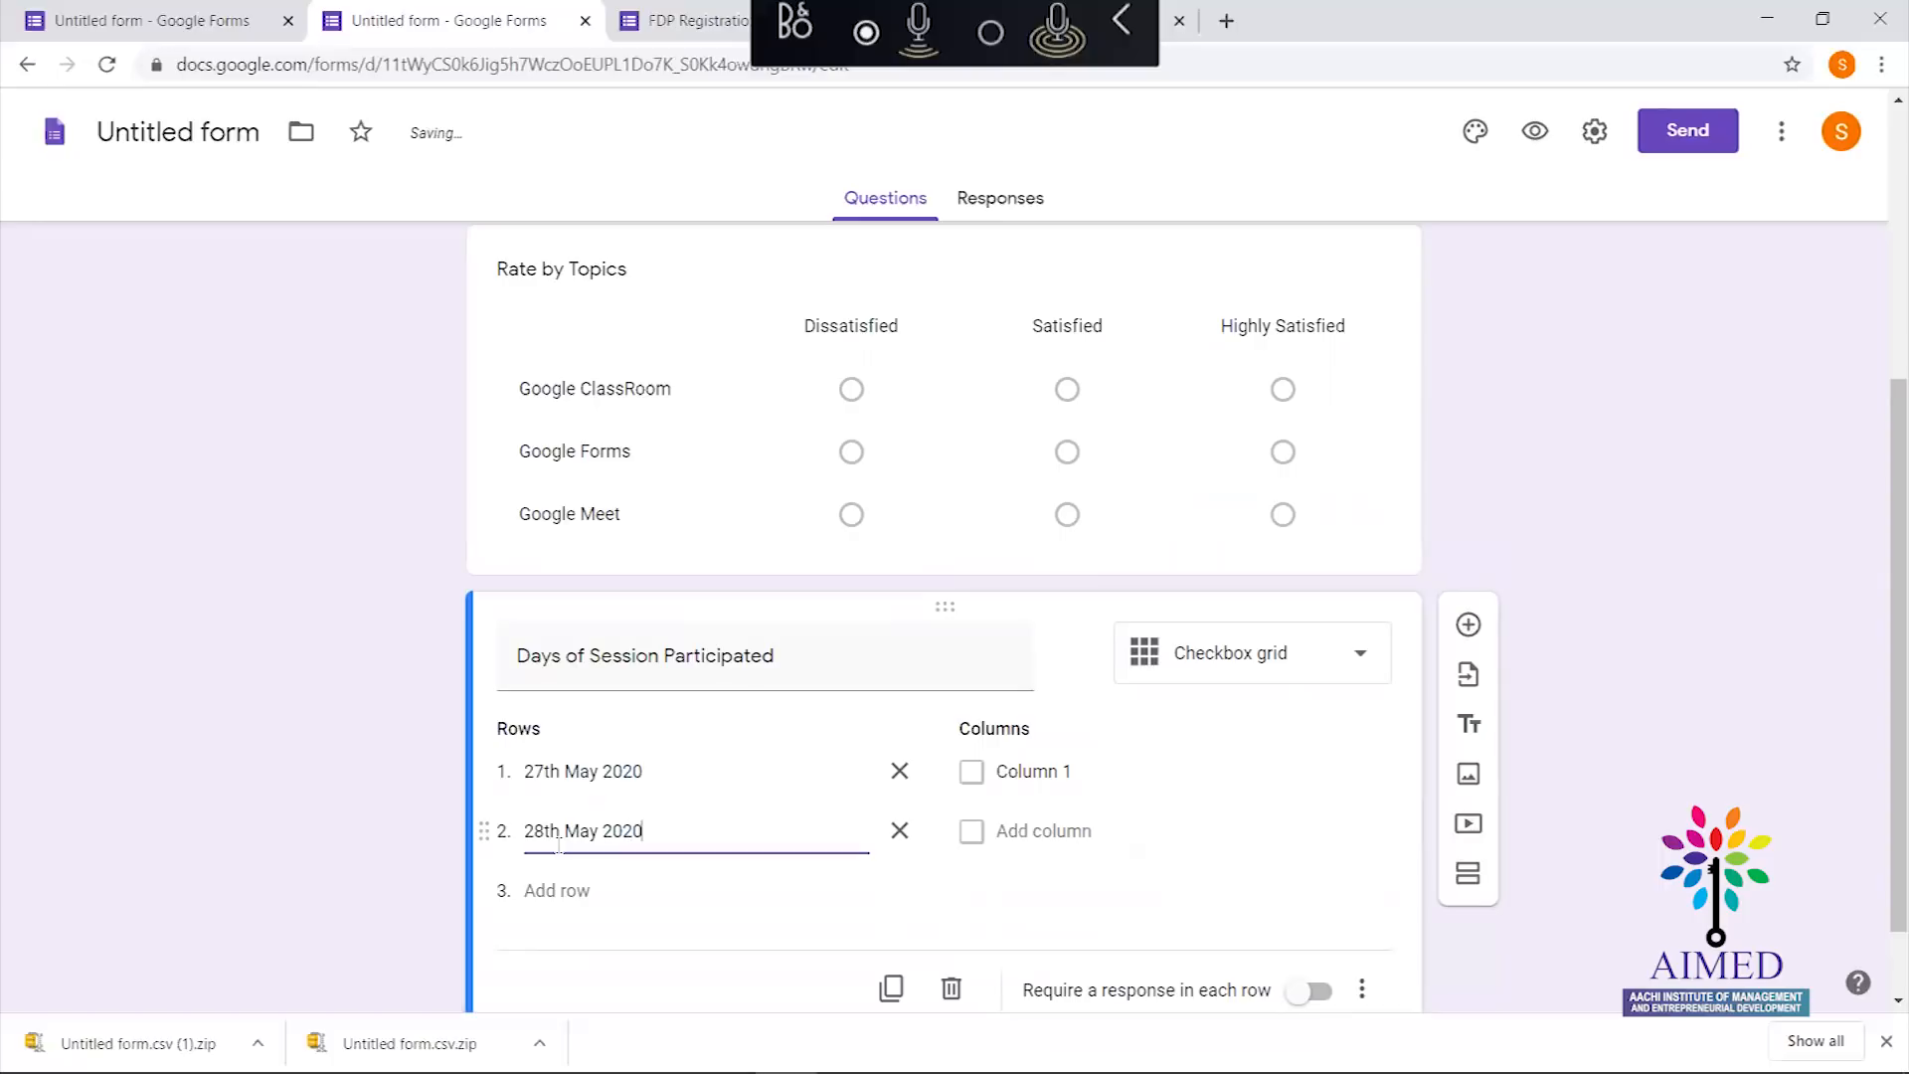
{"action": "left_click", "coordinate": [974, 777]}
{"action": "type", "text": "Morning"}
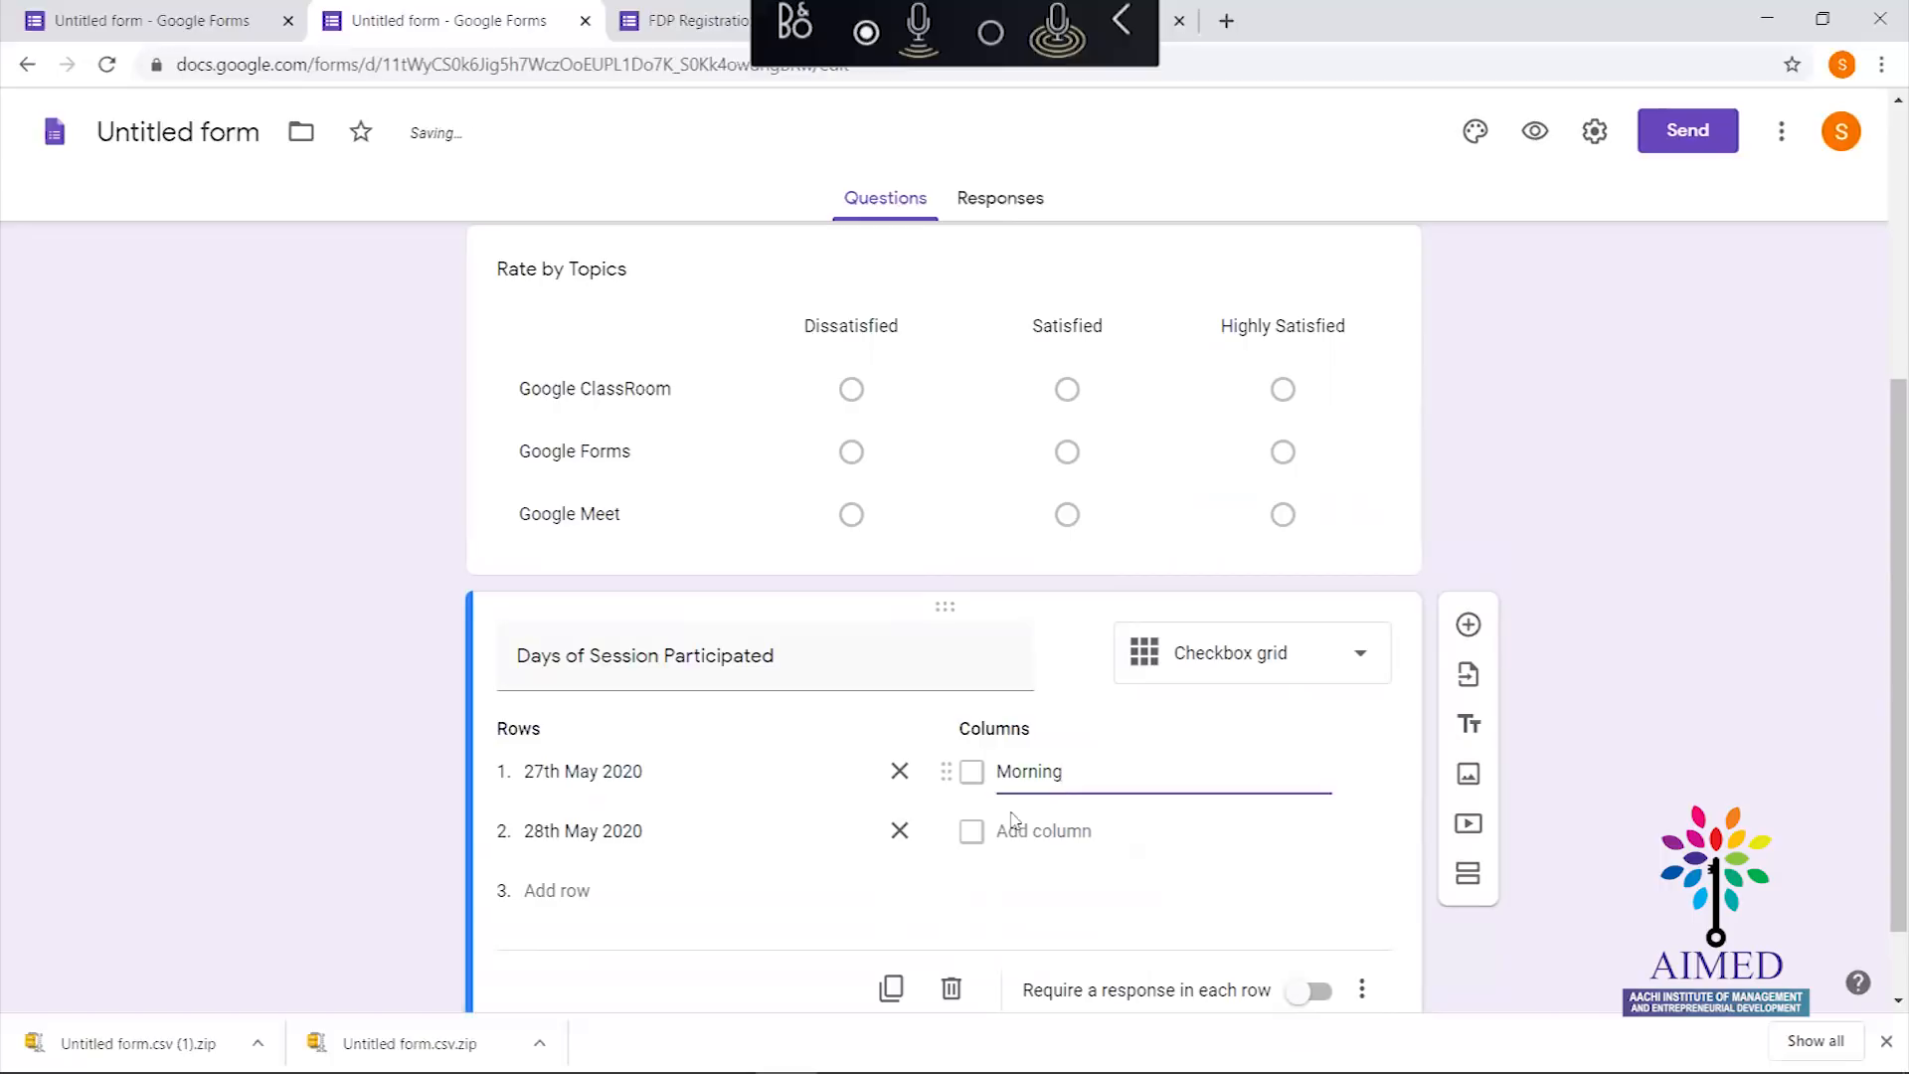
{"action": "left_click", "coordinate": [1045, 829]}
{"action": "type", "text": "E"}
{"action": "key", "text": "BackSpace"}
{"action": "type", "text": "Evening"}
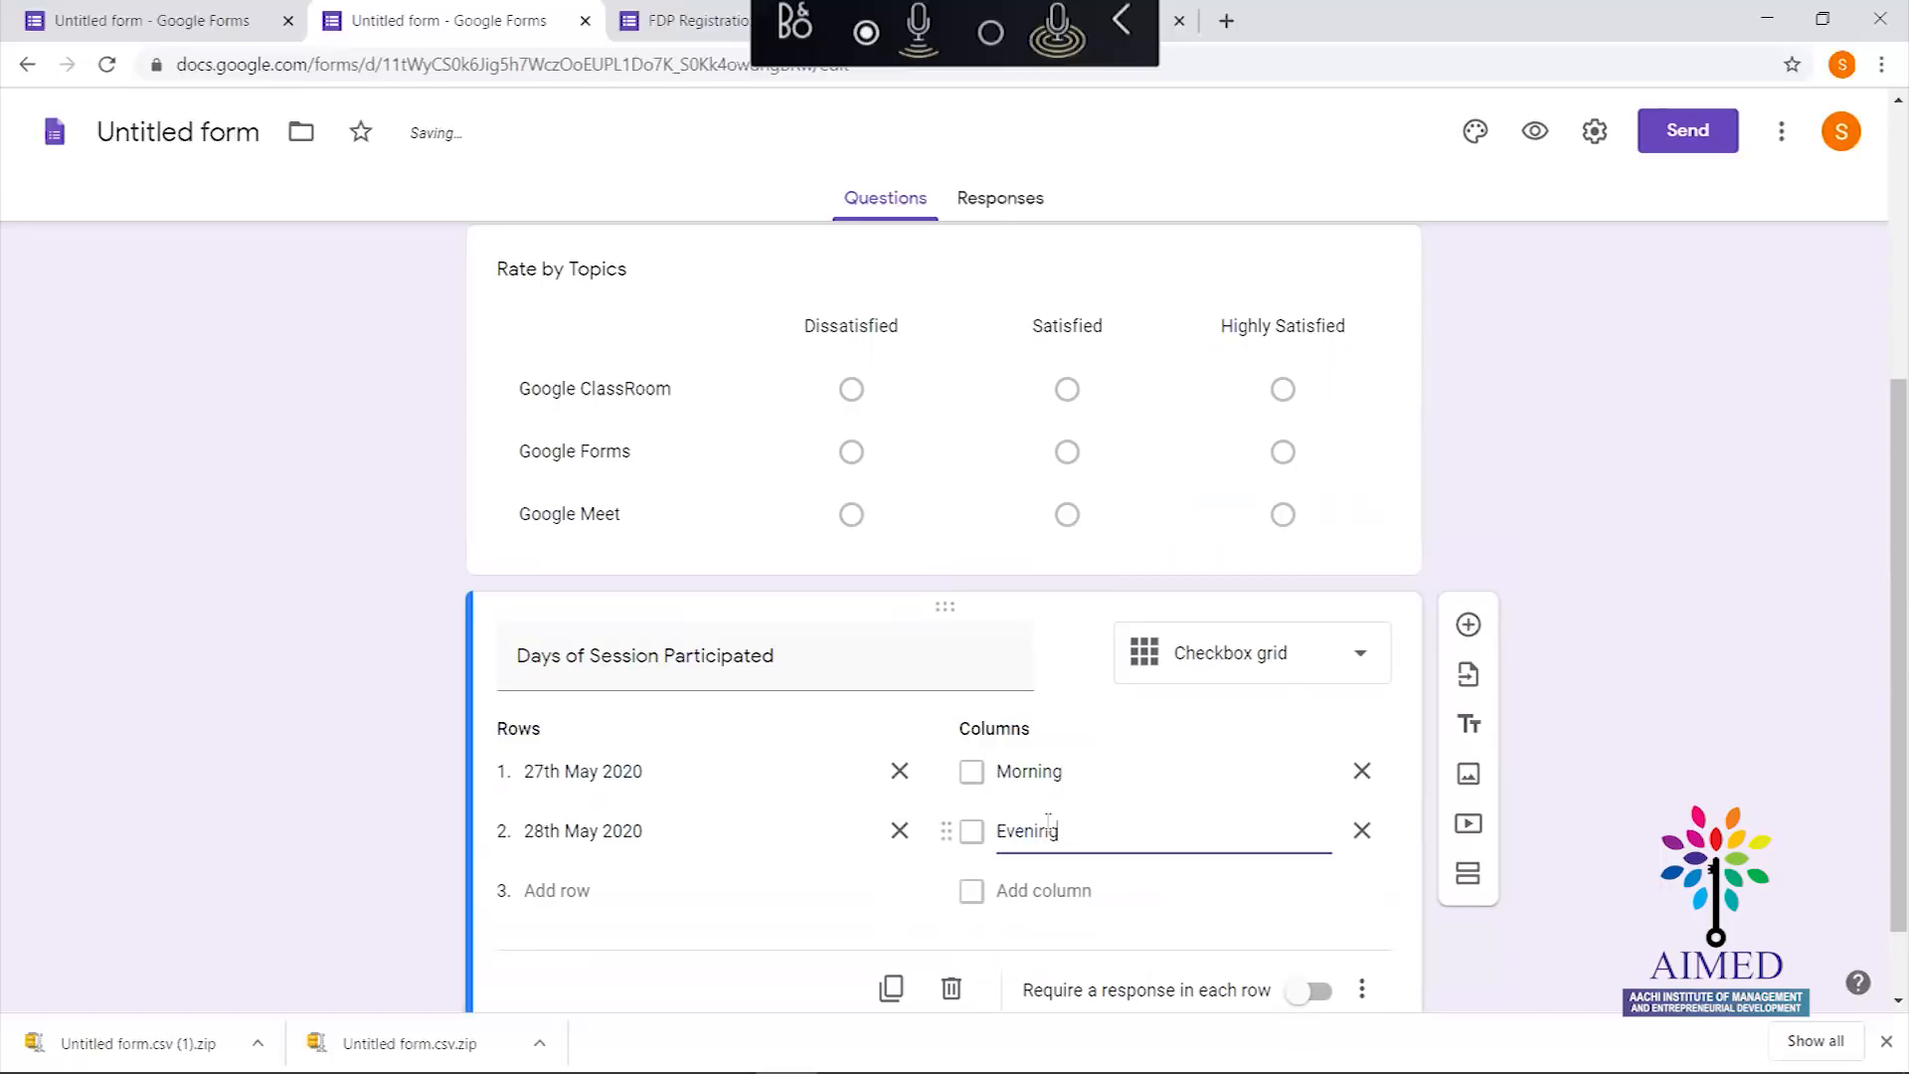
{"action": "left_click", "coordinate": [1338, 918]}
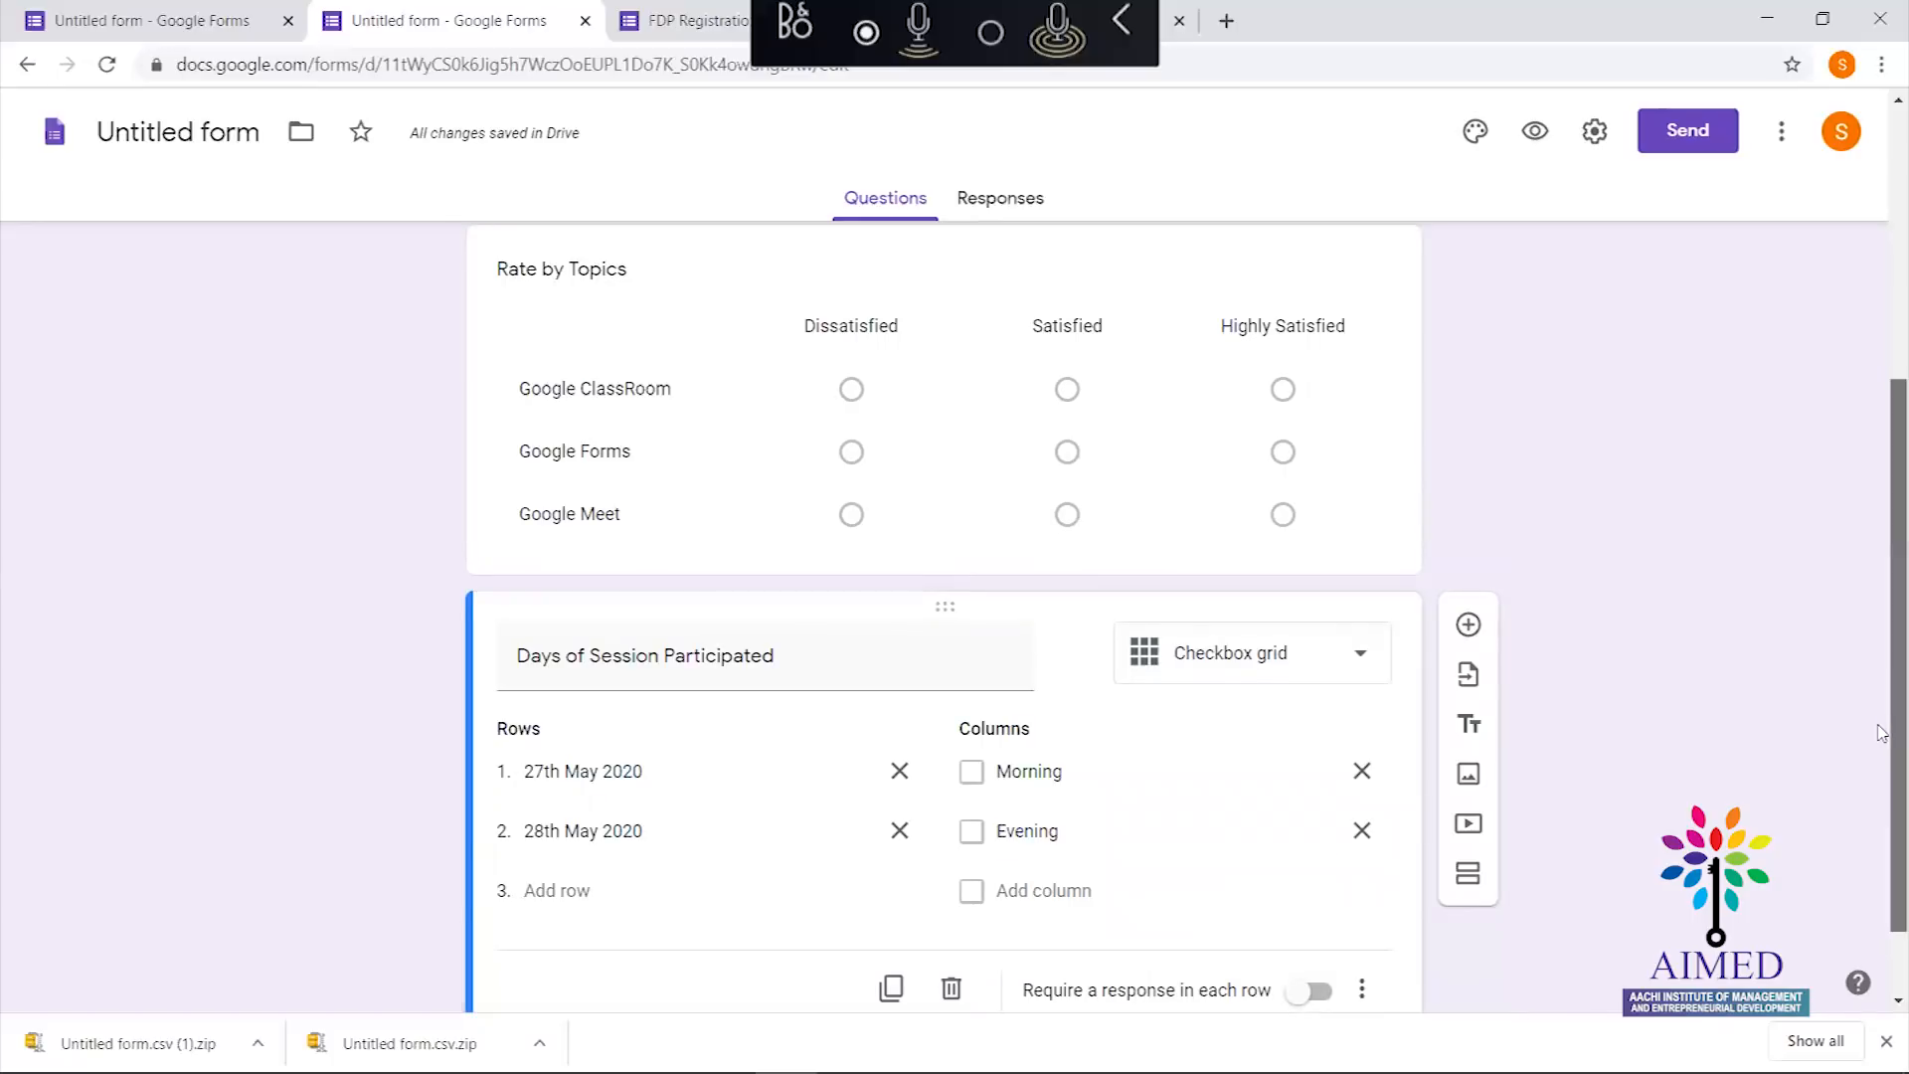
{"action": "scroll", "coordinate": [1883, 741], "scroll_direction": "down", "scroll_amount": 1}
{"action": "left_click_drag", "start_coordinate": [1882, 705], "coordinate": [1880, 398]}
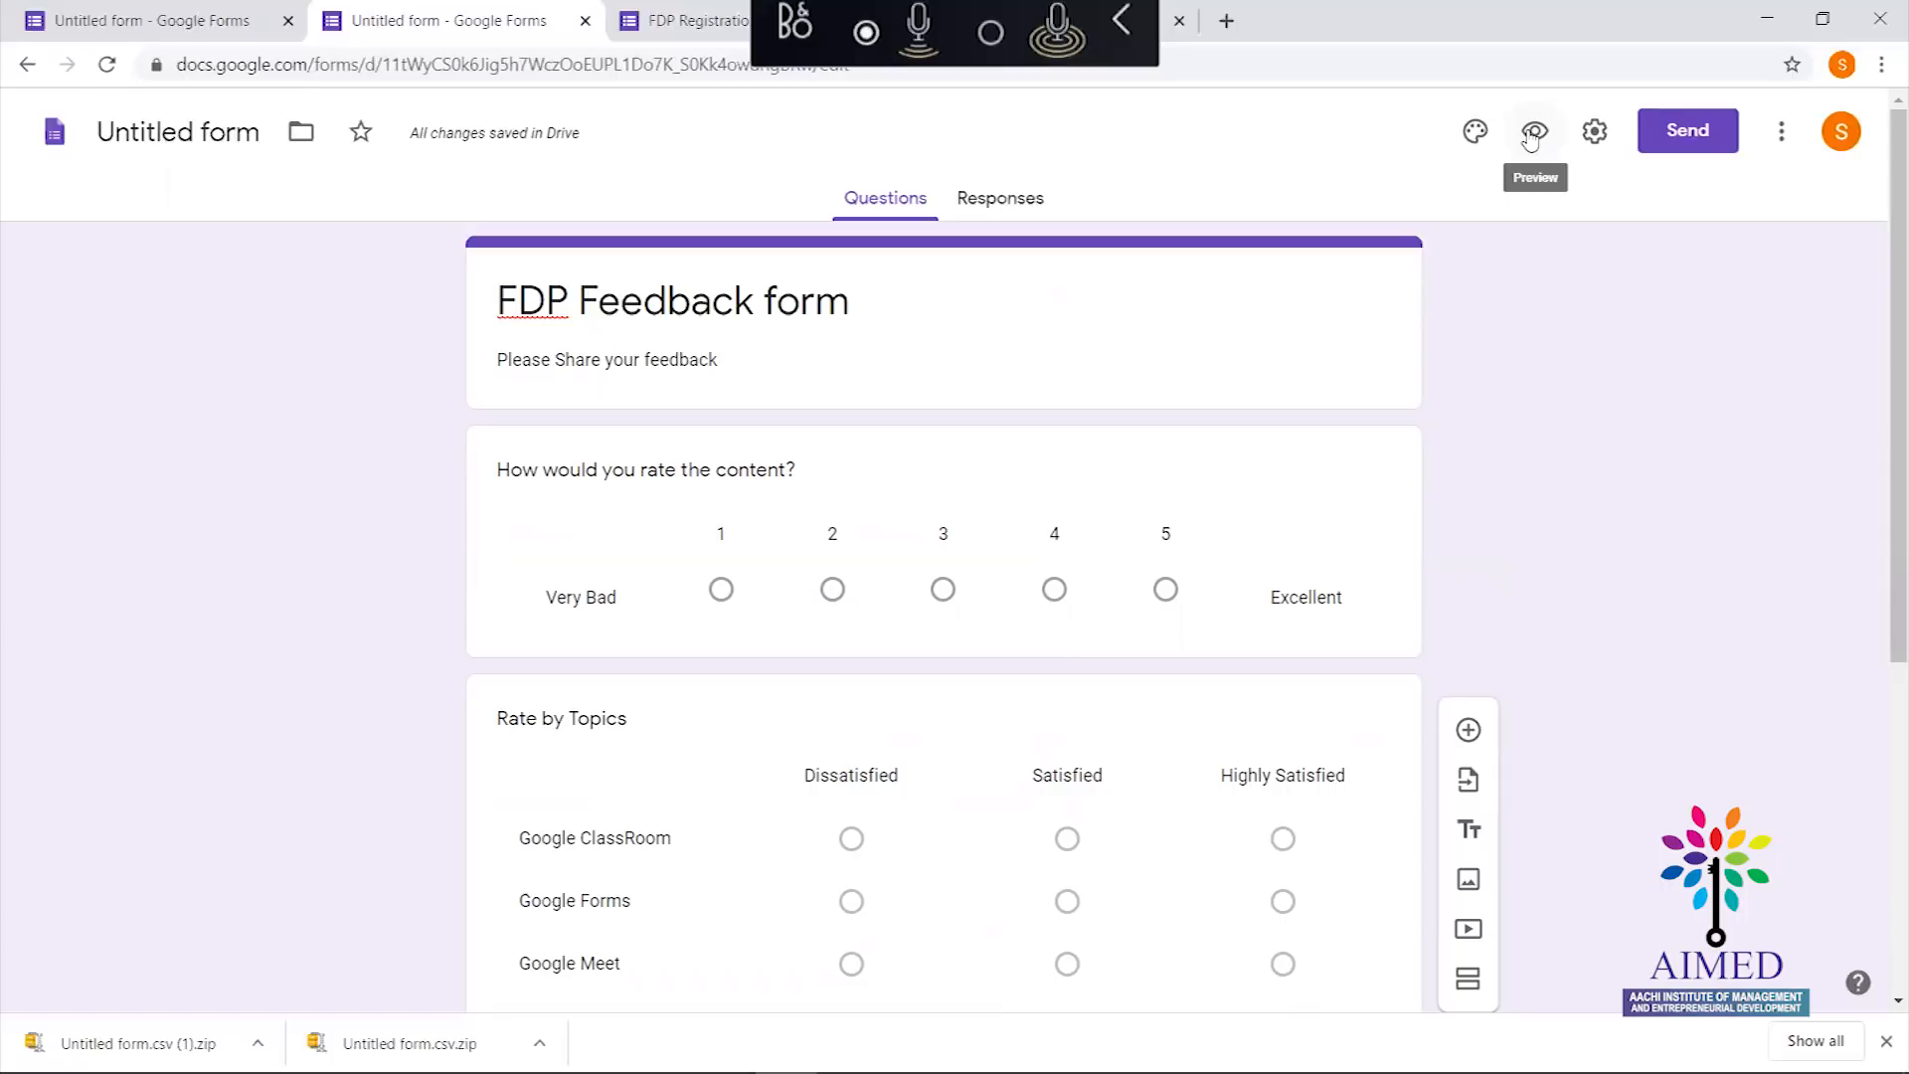
Preview the form, tick Morning and Evening for 27th May 2020, then return to the editor
{"action": "left_click", "coordinate": [1531, 134]}
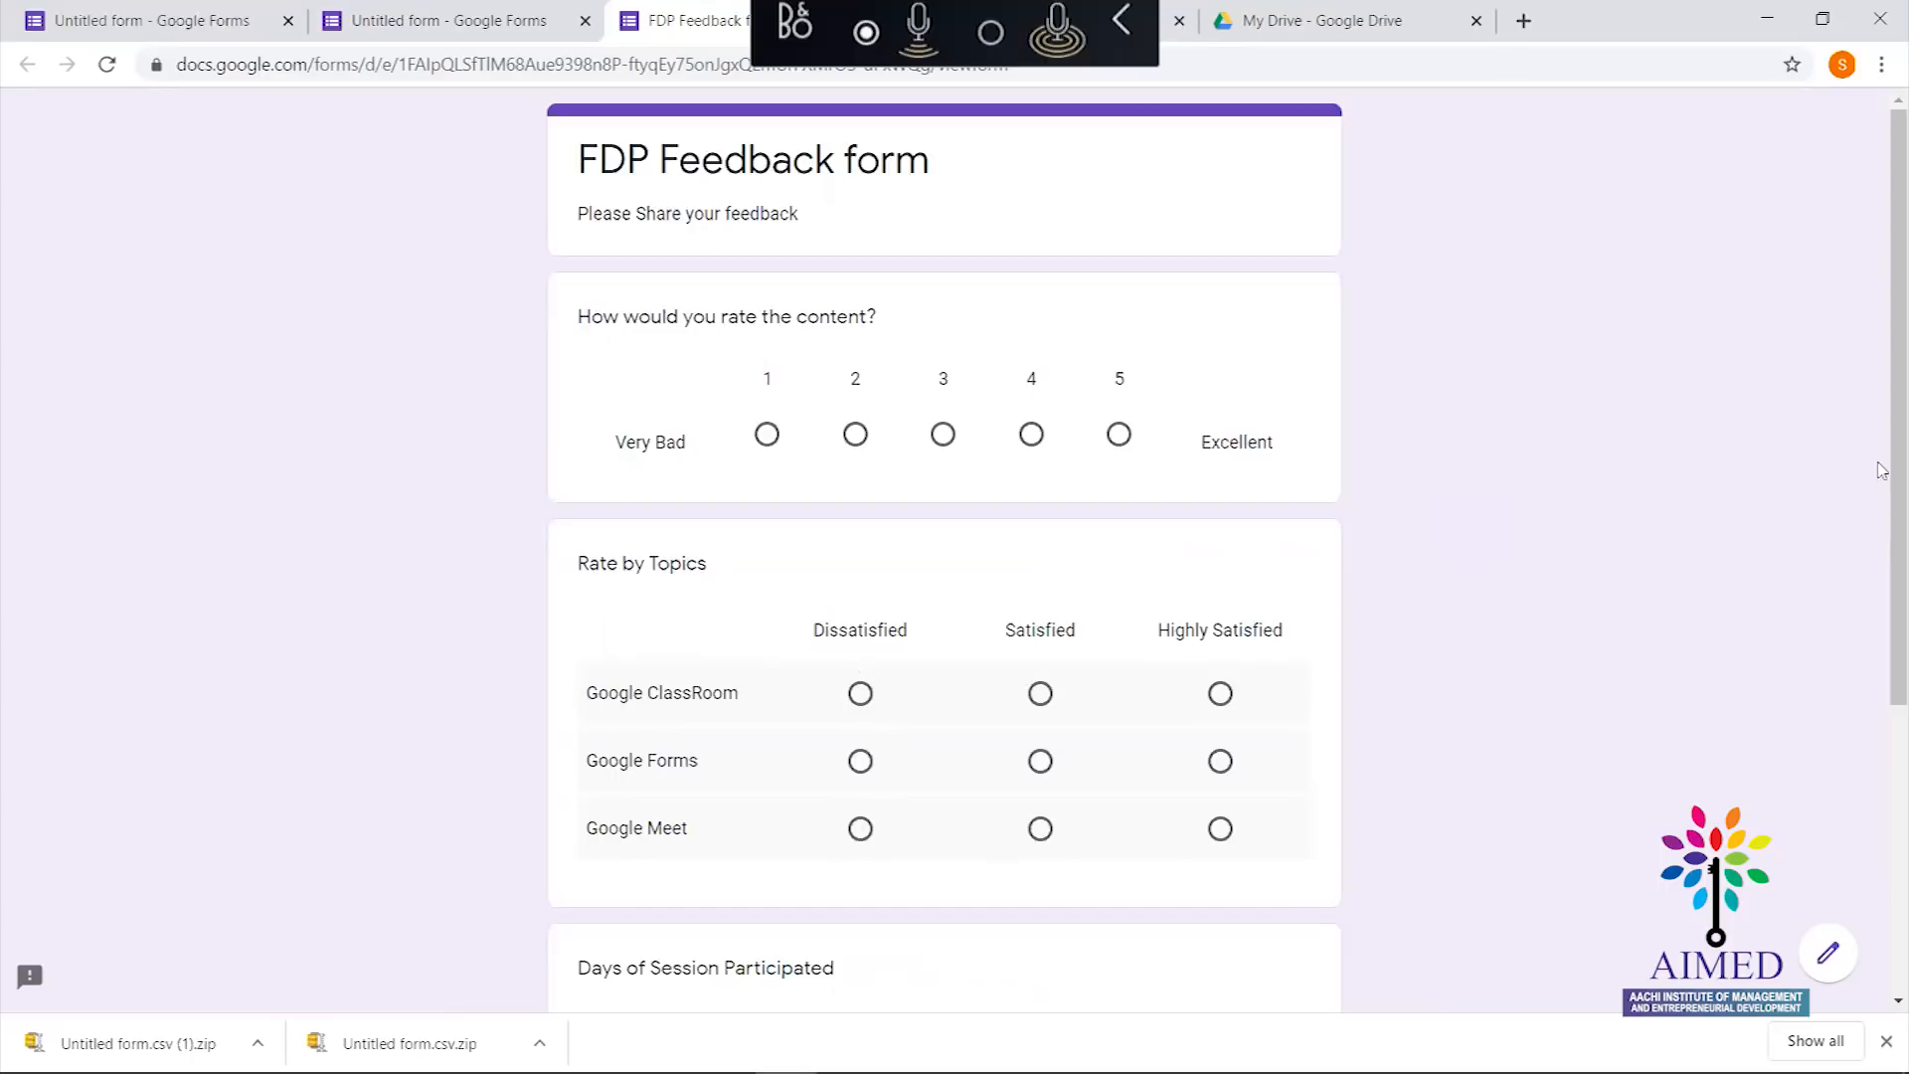
{"action": "left_click_drag", "start_coordinate": [1887, 422], "coordinate": [1882, 593]}
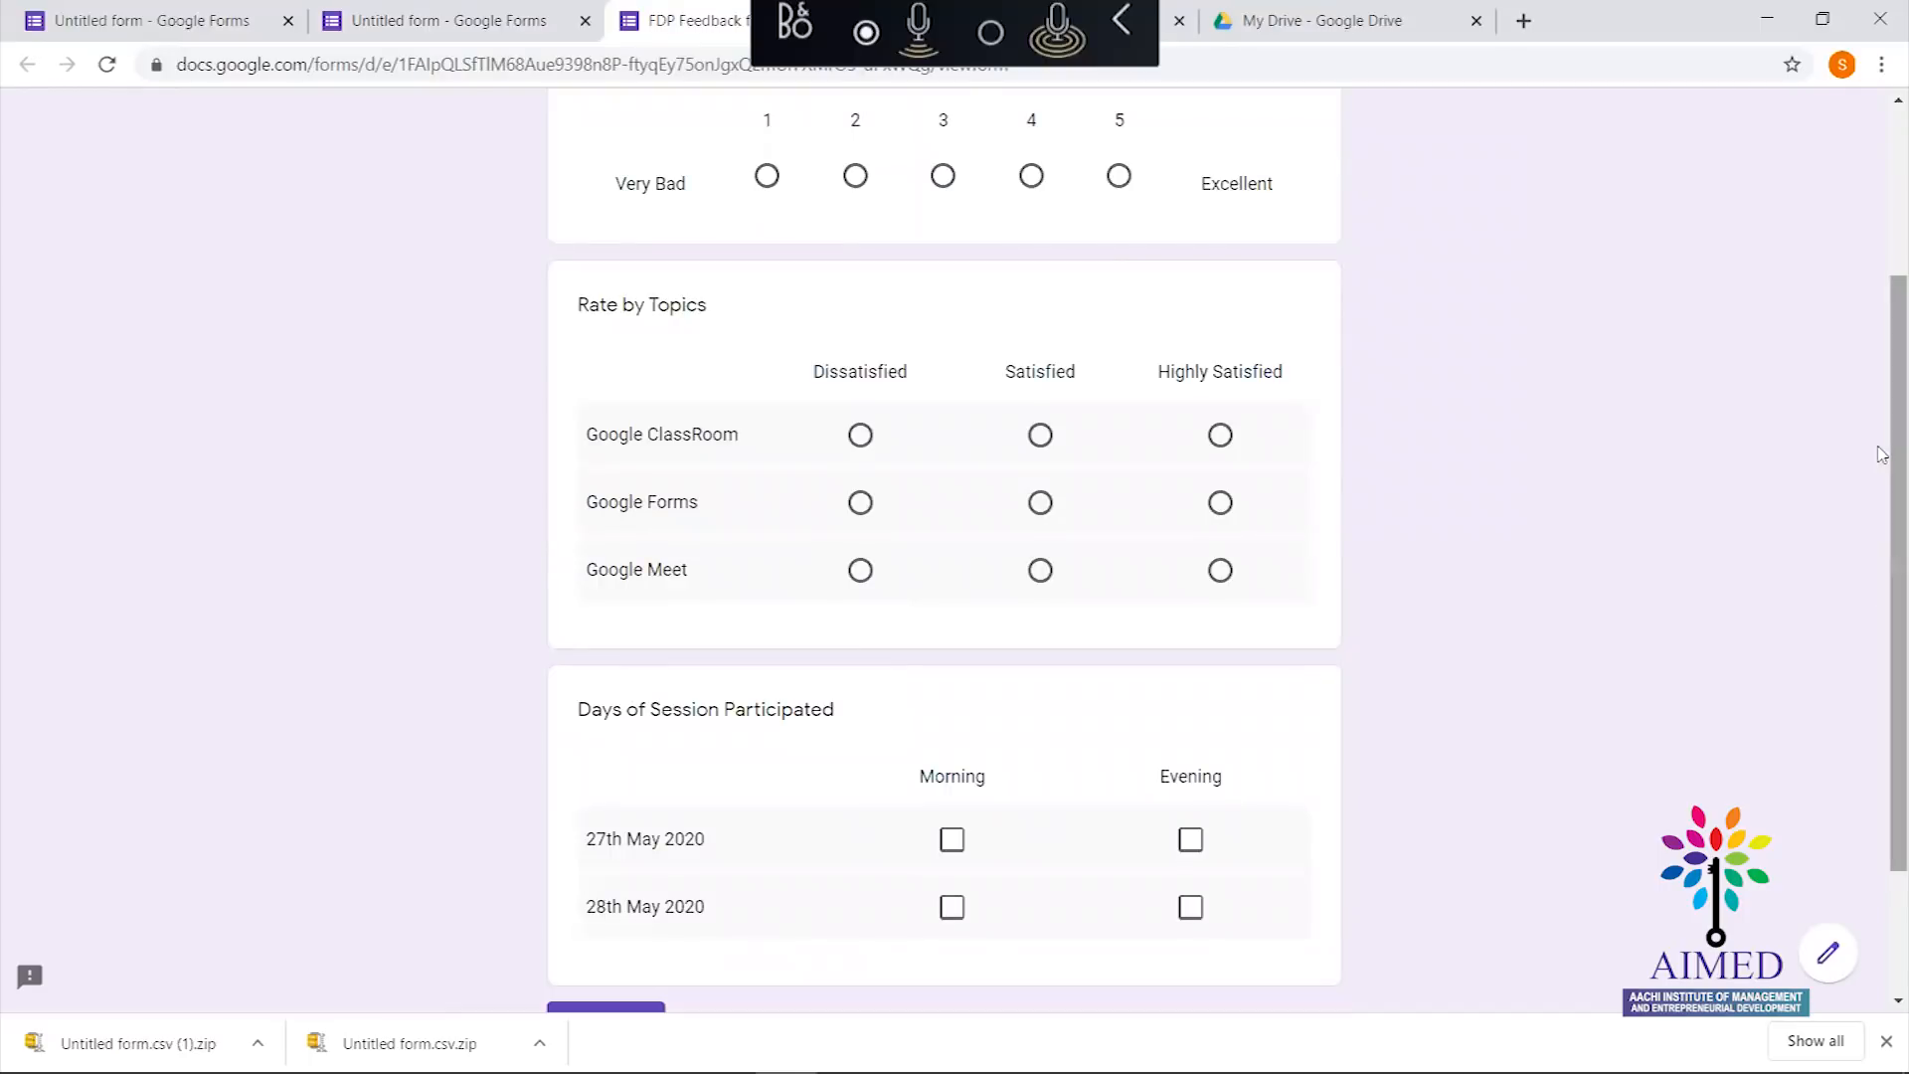
{"action": "scroll", "coordinate": [1208, 541], "scroll_direction": "down", "scroll_amount": 2}
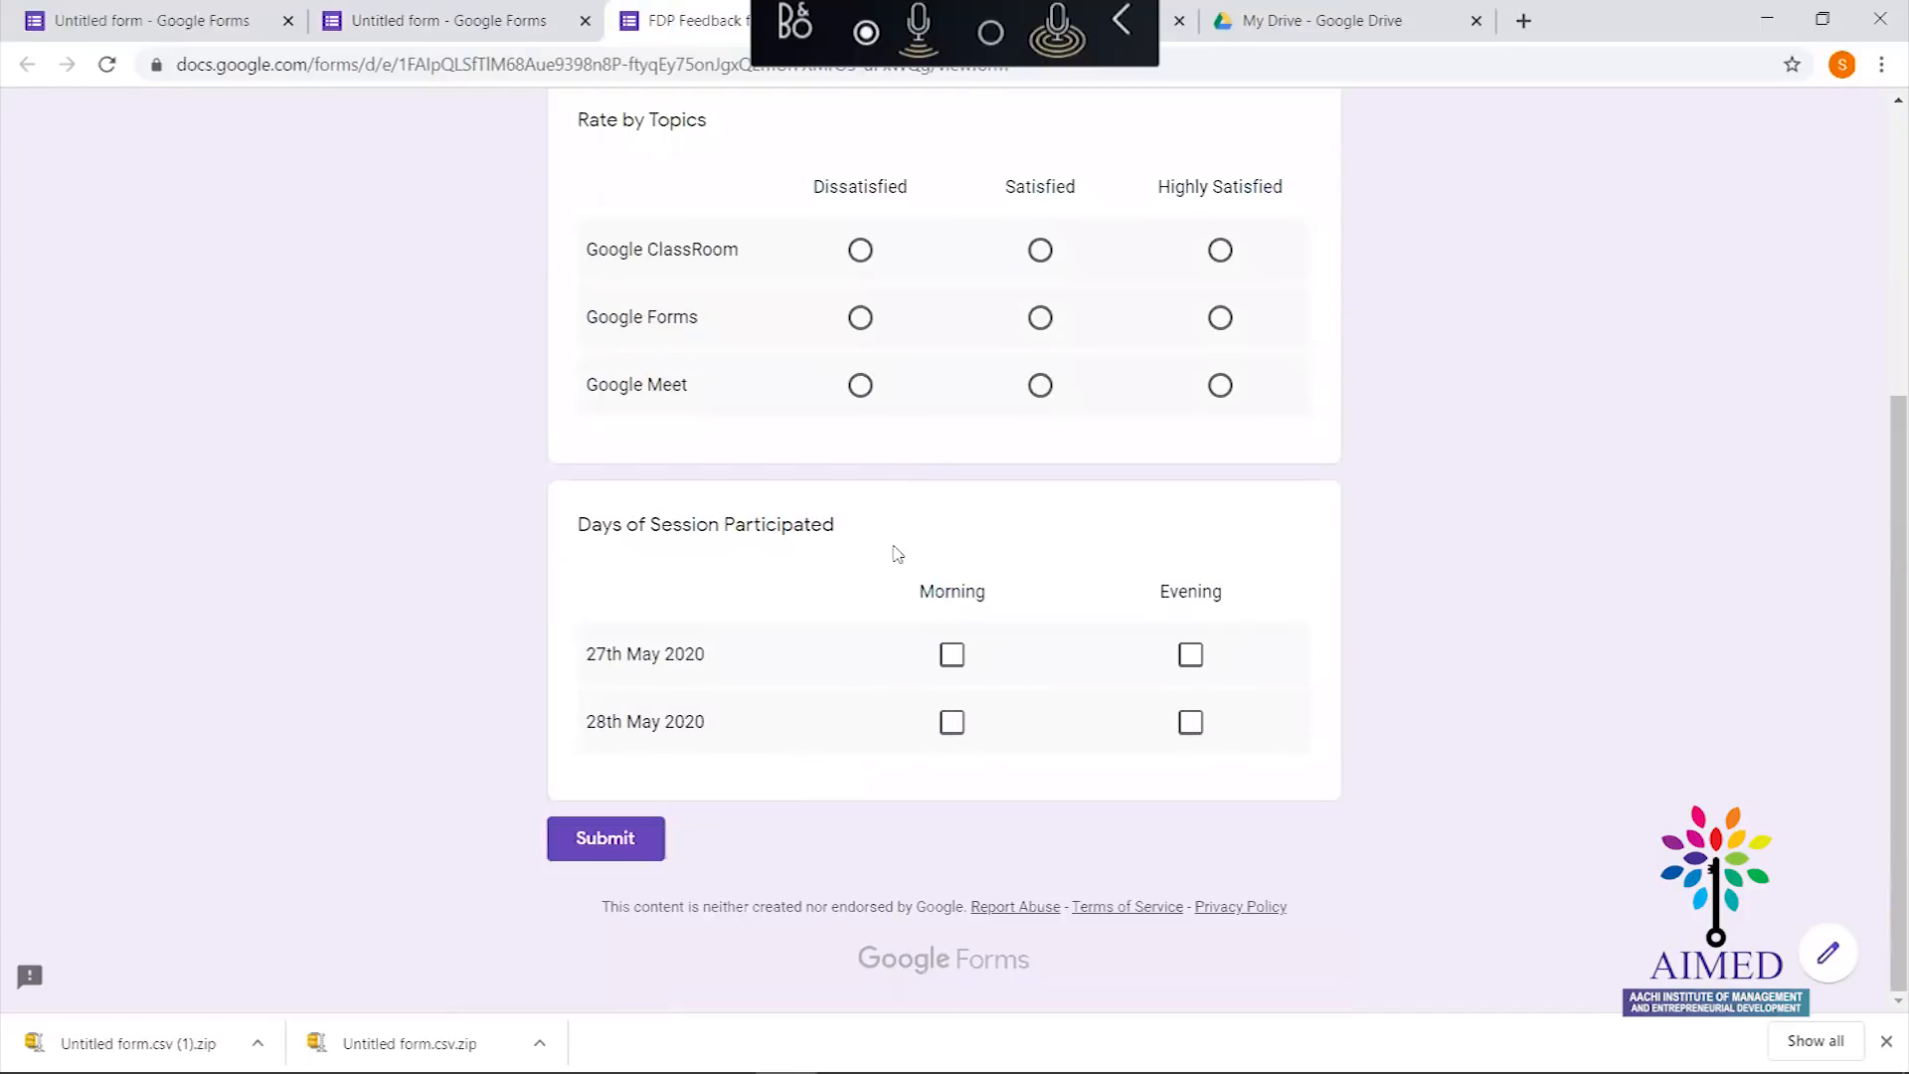
{"action": "left_click", "coordinate": [952, 657]}
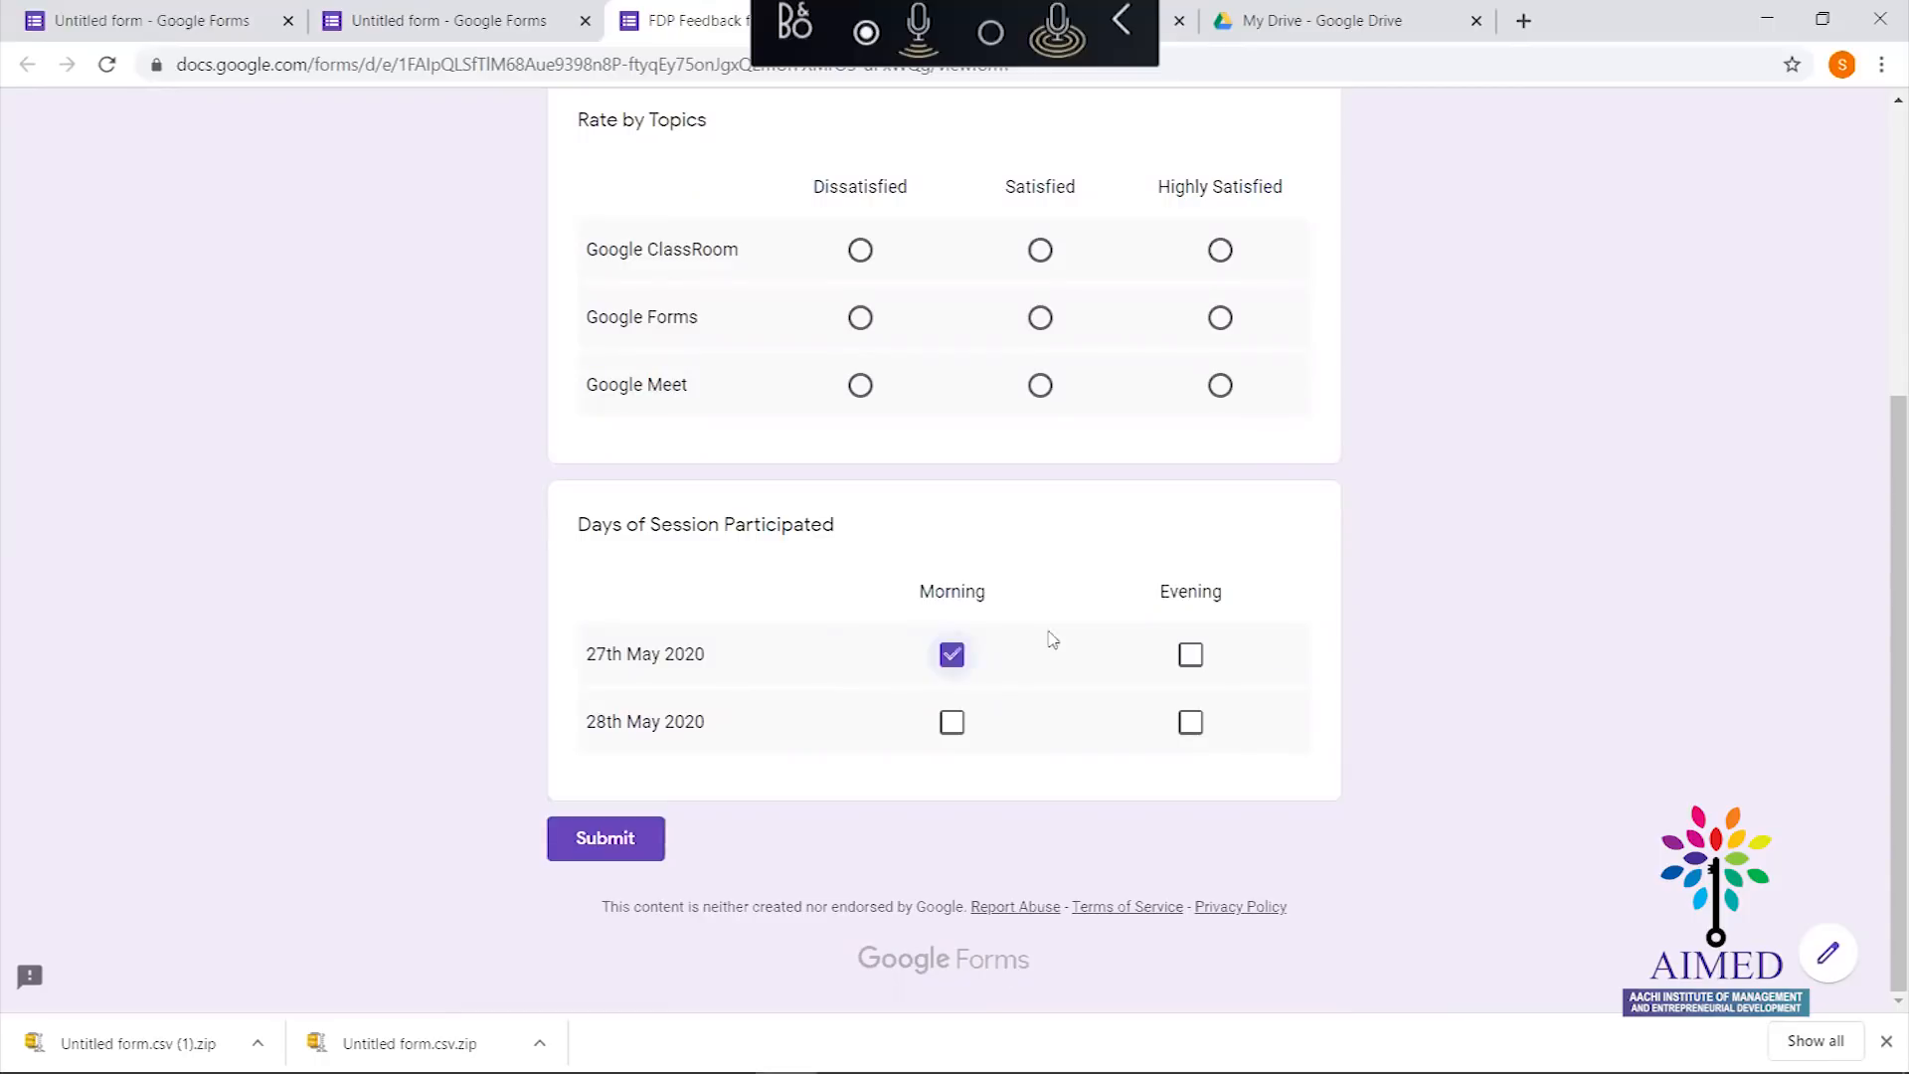
{"action": "left_click", "coordinate": [1192, 661]}
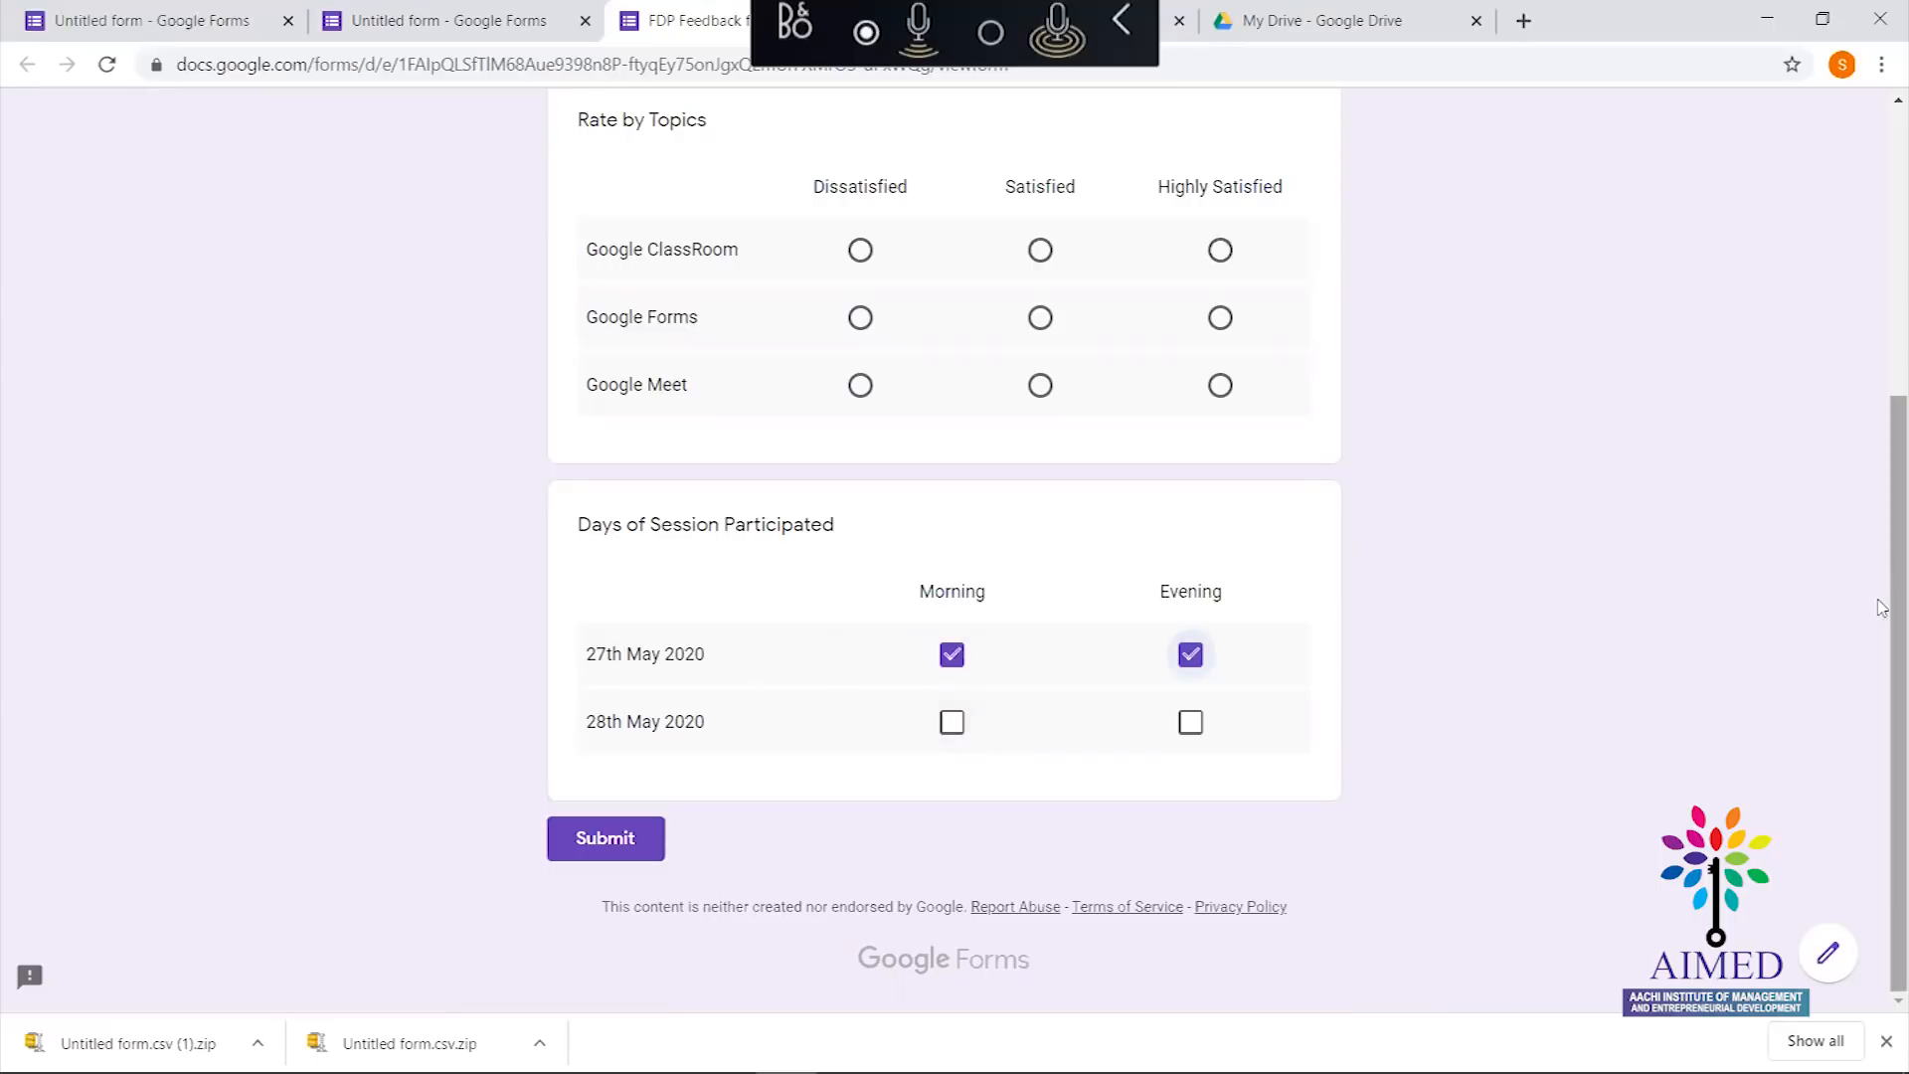
{"action": "left_click_drag", "start_coordinate": [1897, 609], "coordinate": [1897, 323]}
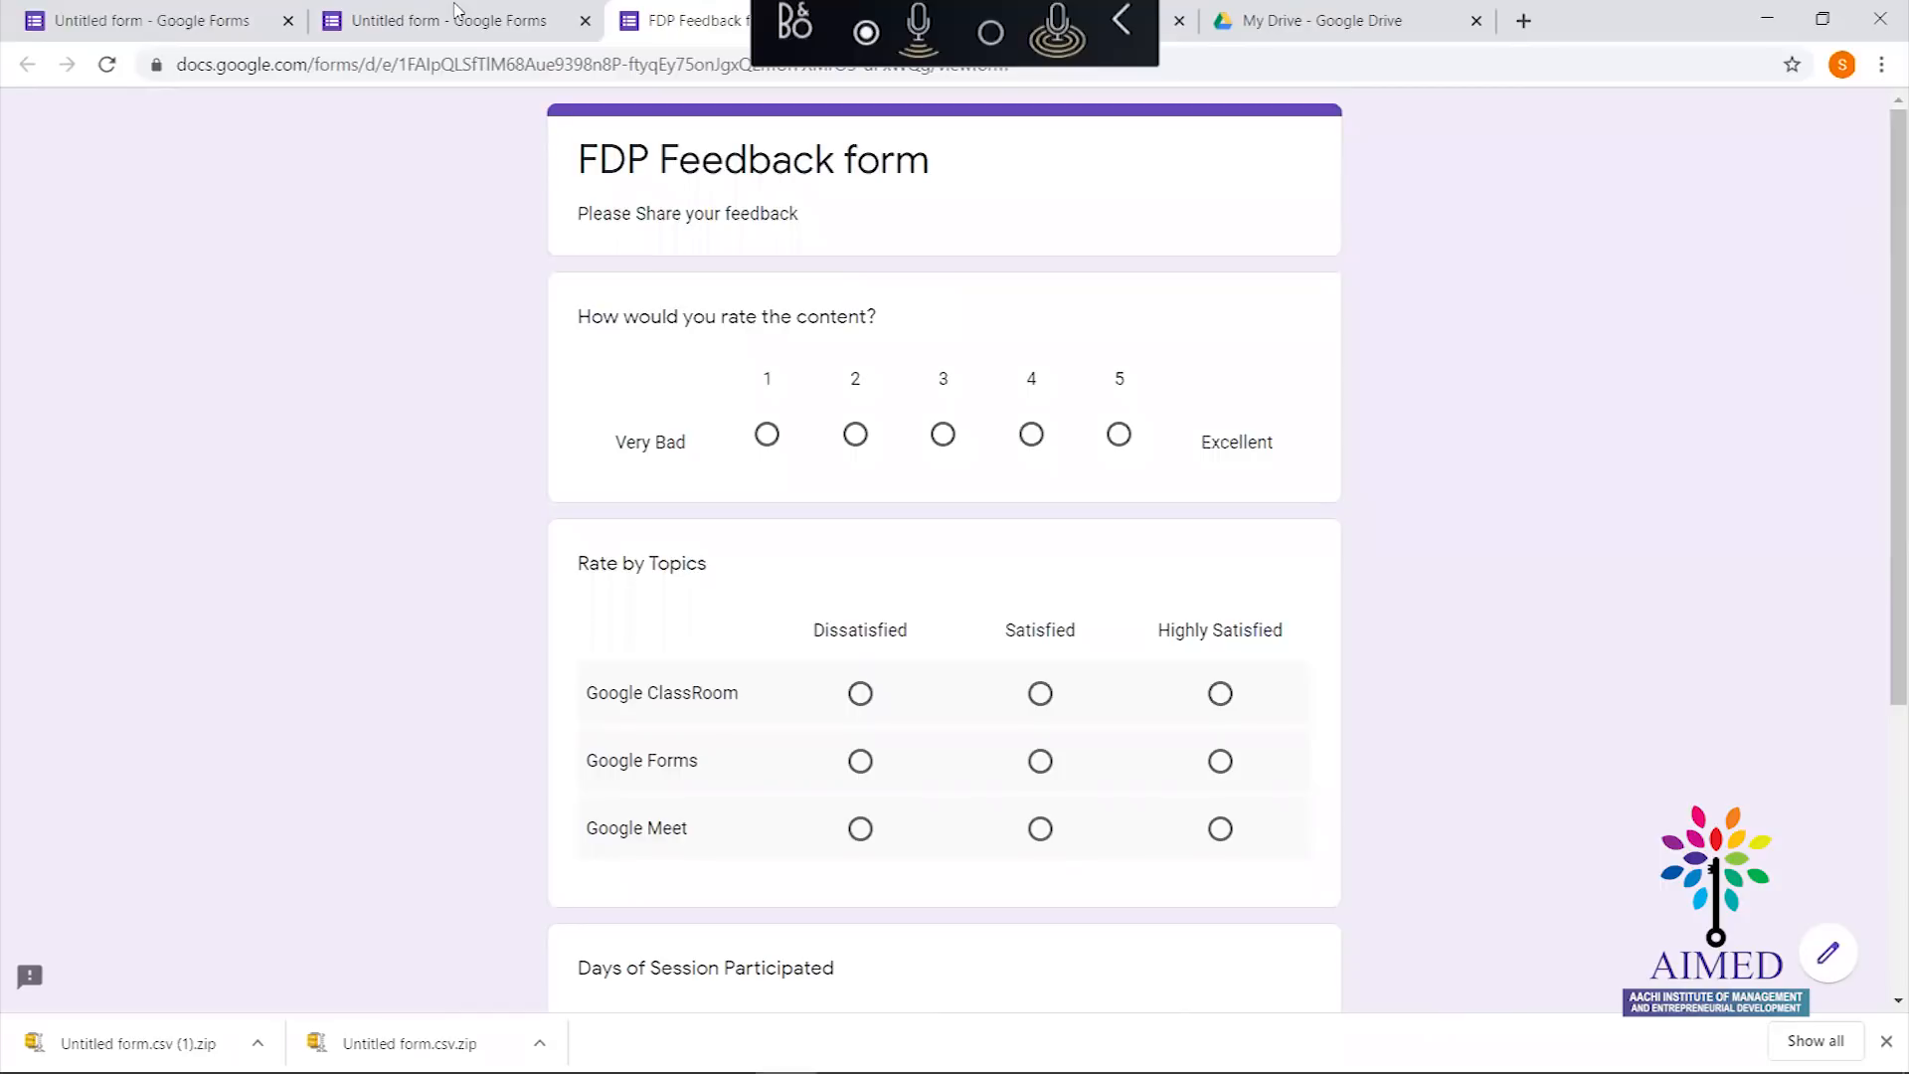
{"action": "left_click", "coordinate": [418, 12]}
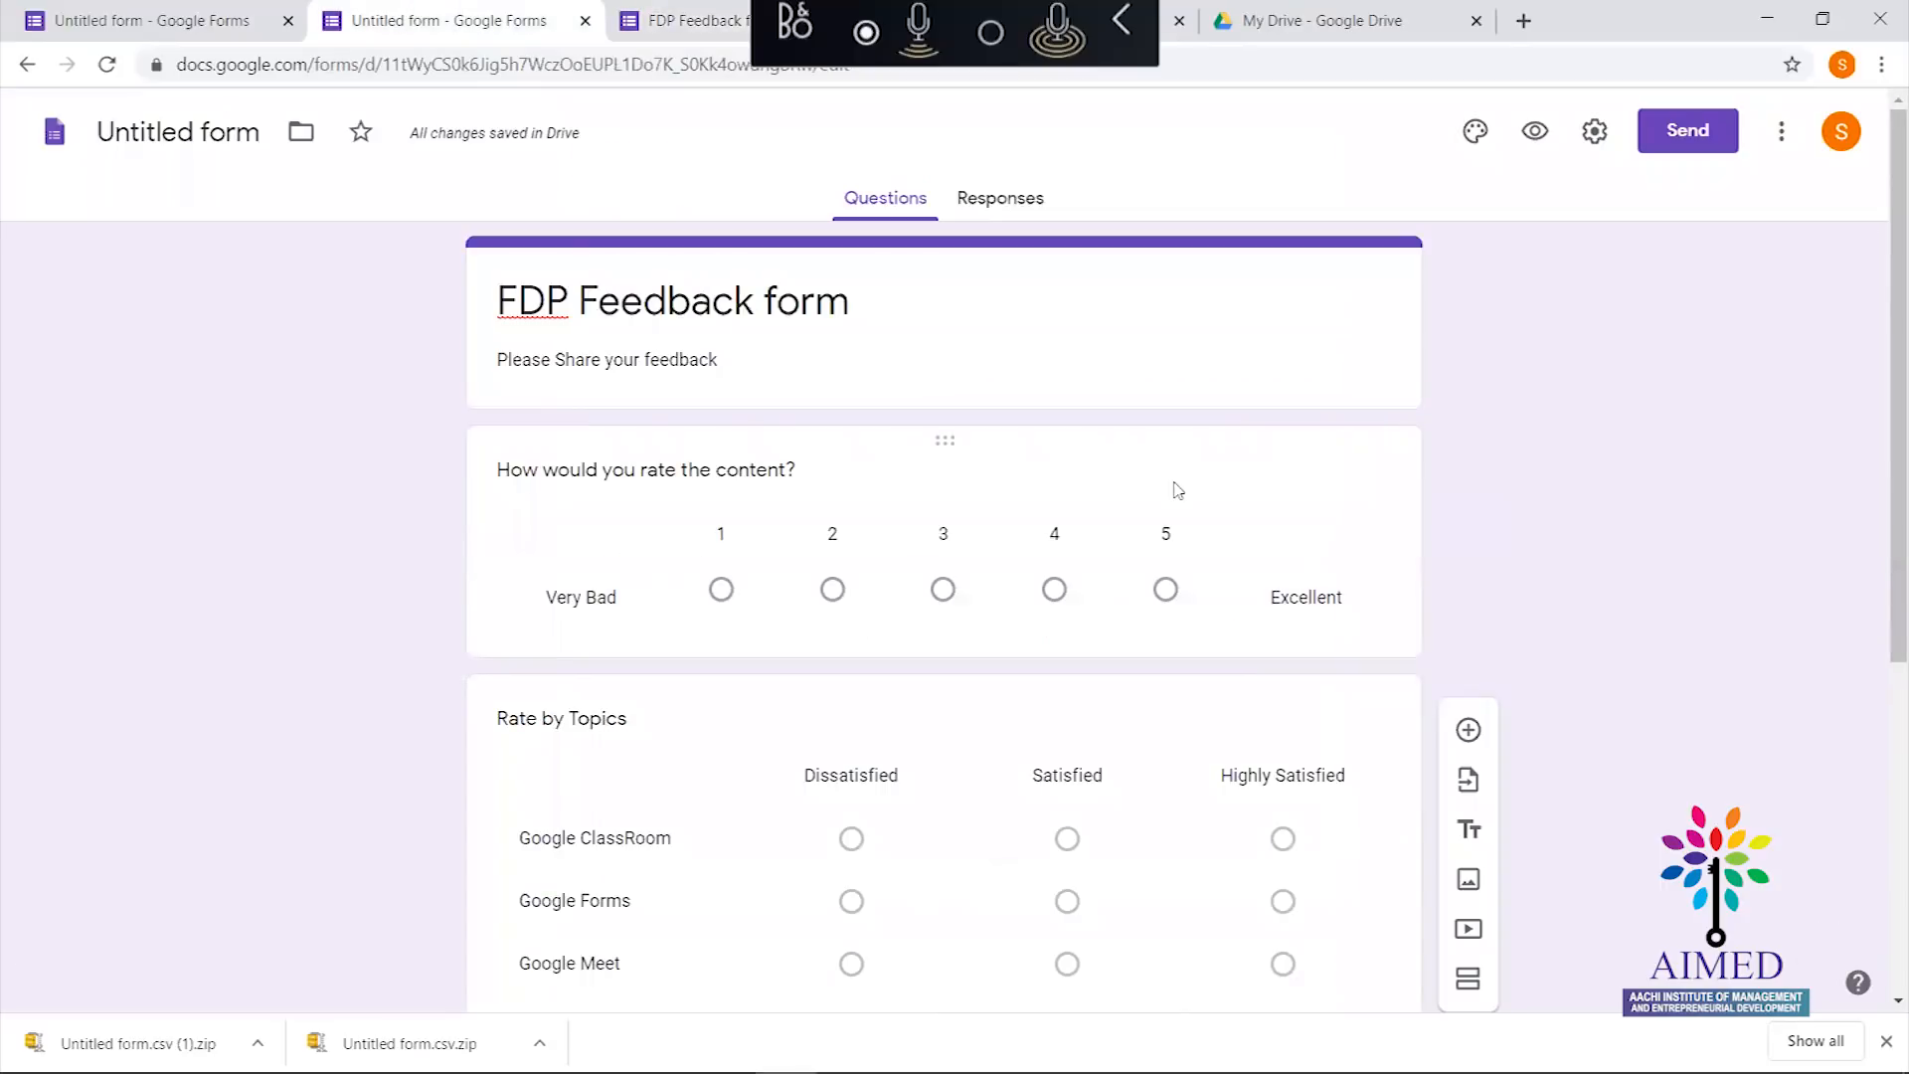
Switch the FDP Feedback form to its Responses page
{"action": "left_click_drag", "start_coordinate": [1892, 283], "coordinate": [1878, 202]}
{"action": "left_click", "coordinate": [978, 199]}
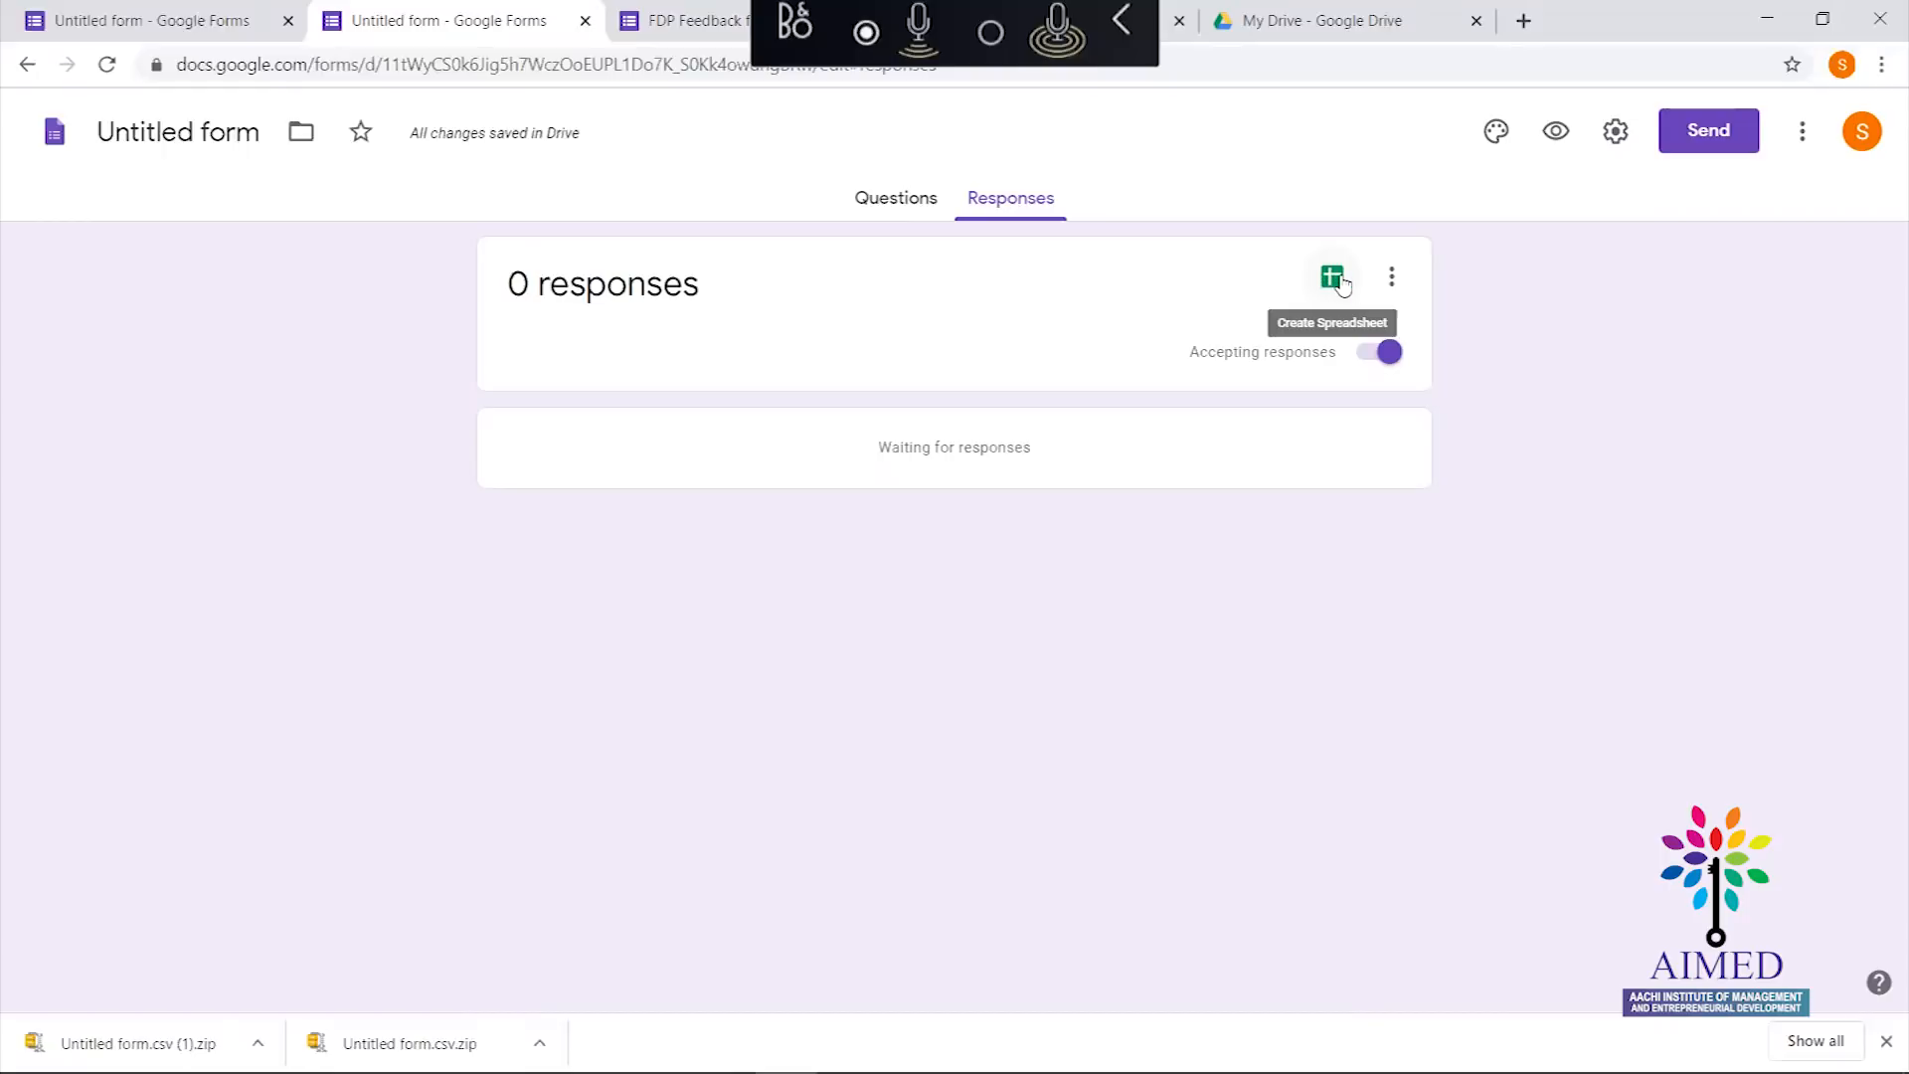
Link responses to a new spreadsheet named 'FDP Feedback Response', then go back to Questions
{"action": "left_click", "coordinate": [1333, 282]}
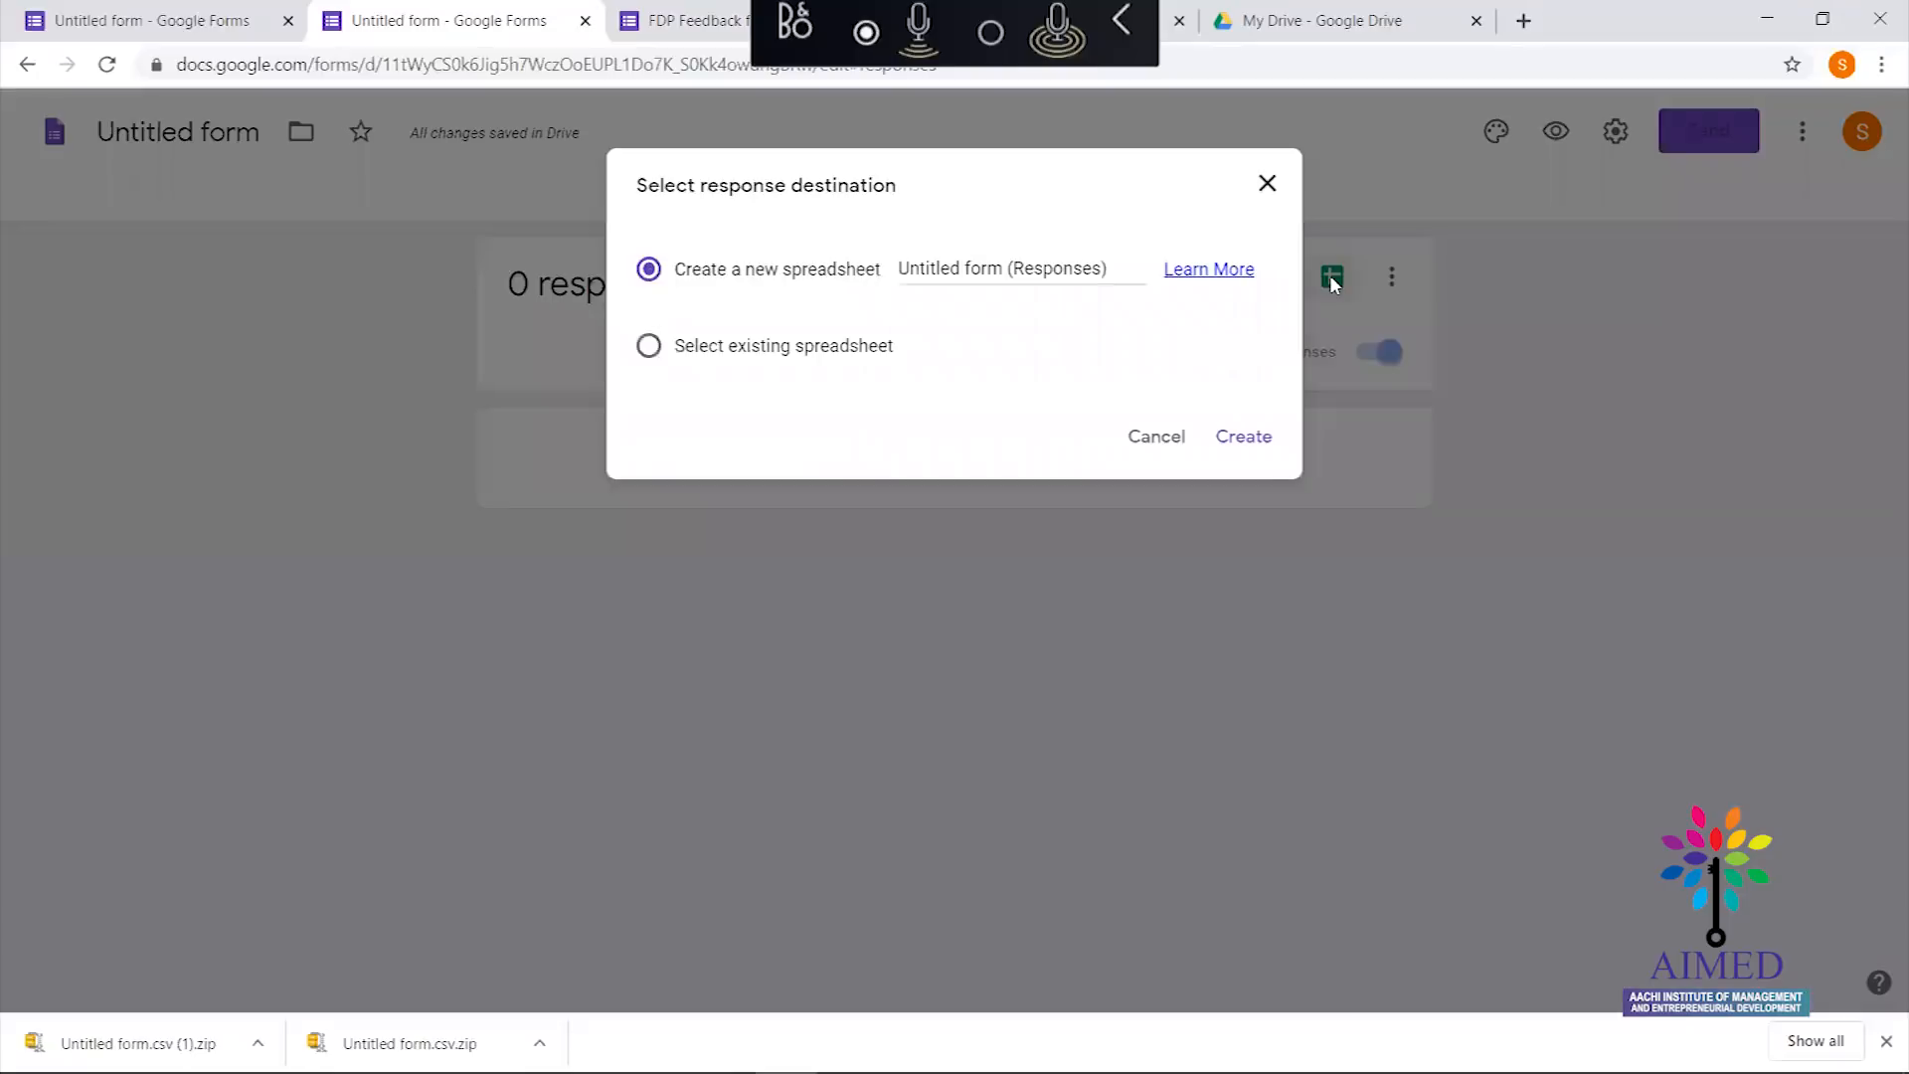
{"action": "left_click", "coordinate": [949, 276]}
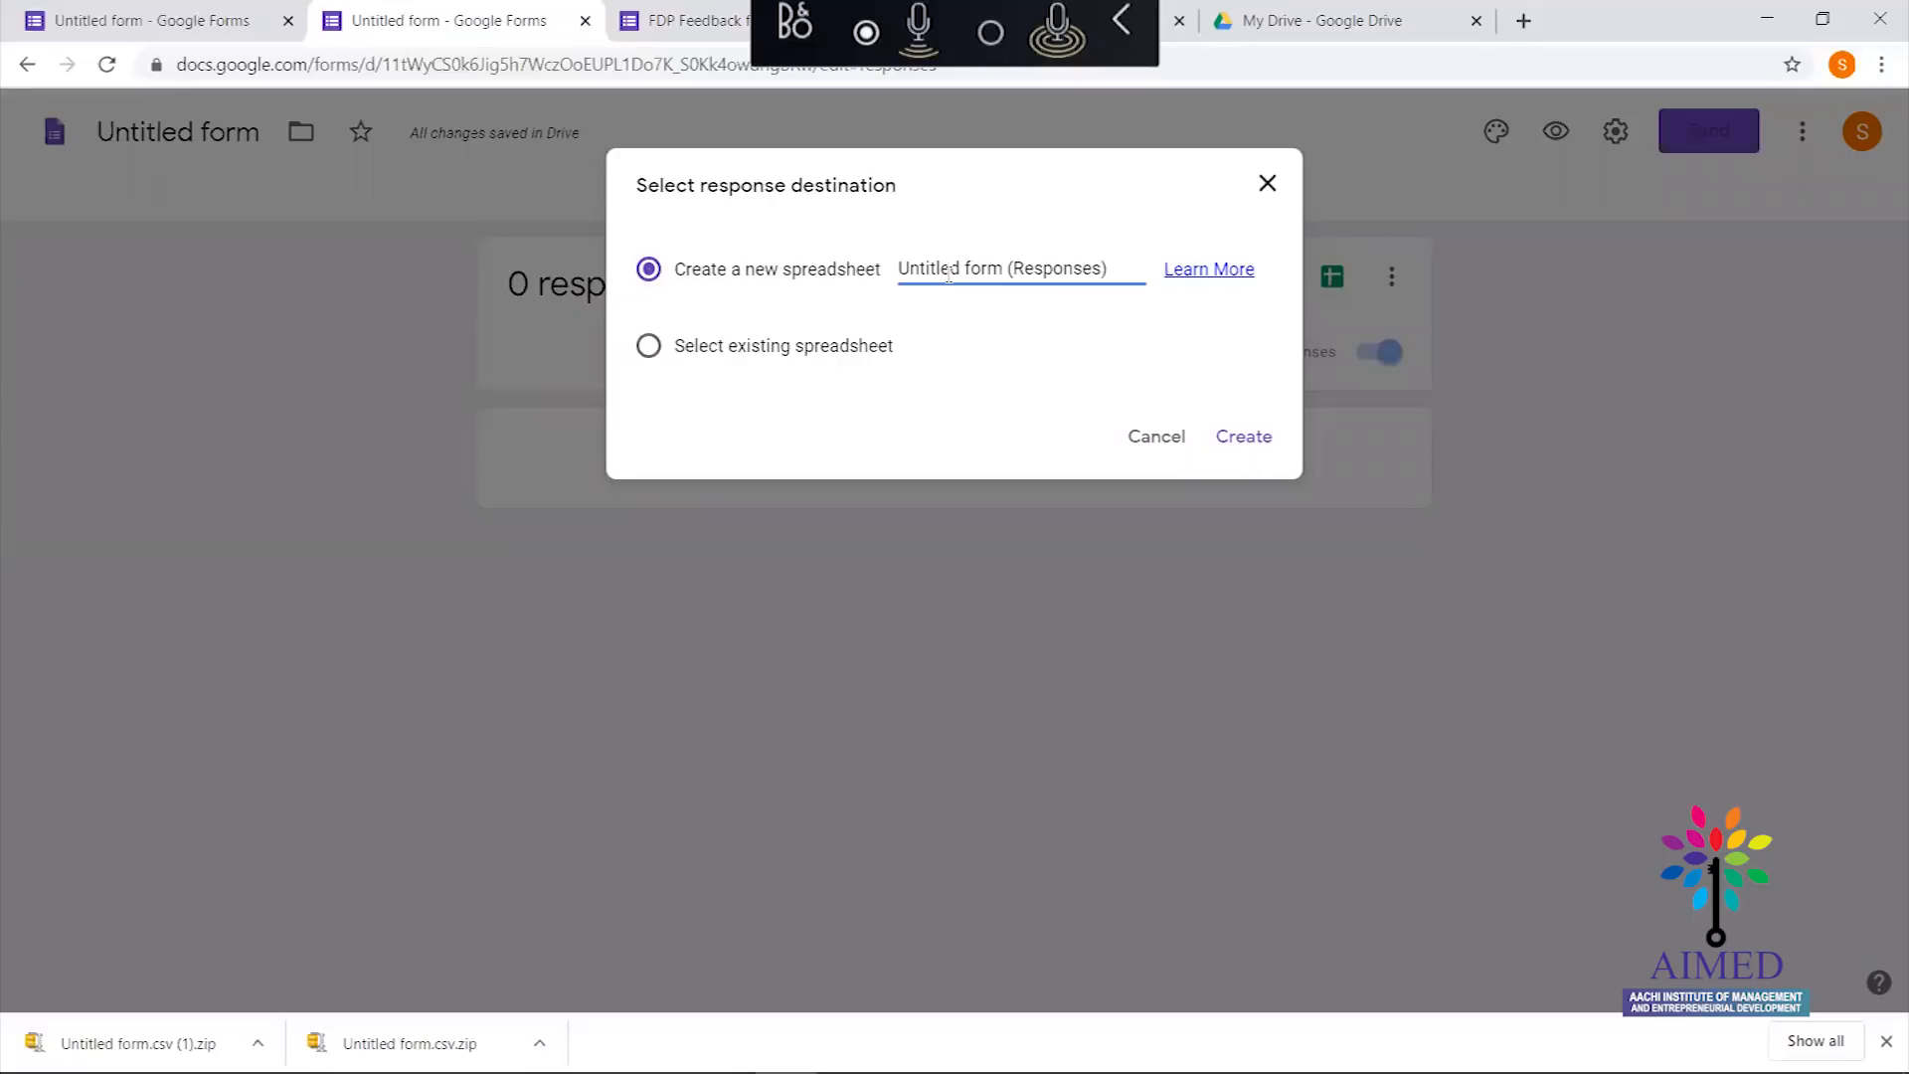
{"action": "key", "text": "Delete"}
{"action": "key", "text": "Delete"}
{"action": "key", "text": "Delete"}
{"action": "key", "text": "Delete"}
{"action": "key", "text": "Delete"}
{"action": "key", "text": "Delete"}
{"action": "key", "text": "Delete"}
{"action": "key", "text": "Delete"}
{"action": "key", "text": "Delete"}
{"action": "key", "text": "Delete"}
{"action": "key", "text": "Delete"}
{"action": "key", "text": "Delete"}
{"action": "key", "text": "Delete"}
{"action": "key", "text": "Delete"}
{"action": "key", "text": "Delete"}
{"action": "key", "text": "Delete"}
{"action": "key", "text": "Delete"}
{"action": "key", "text": "Delete"}
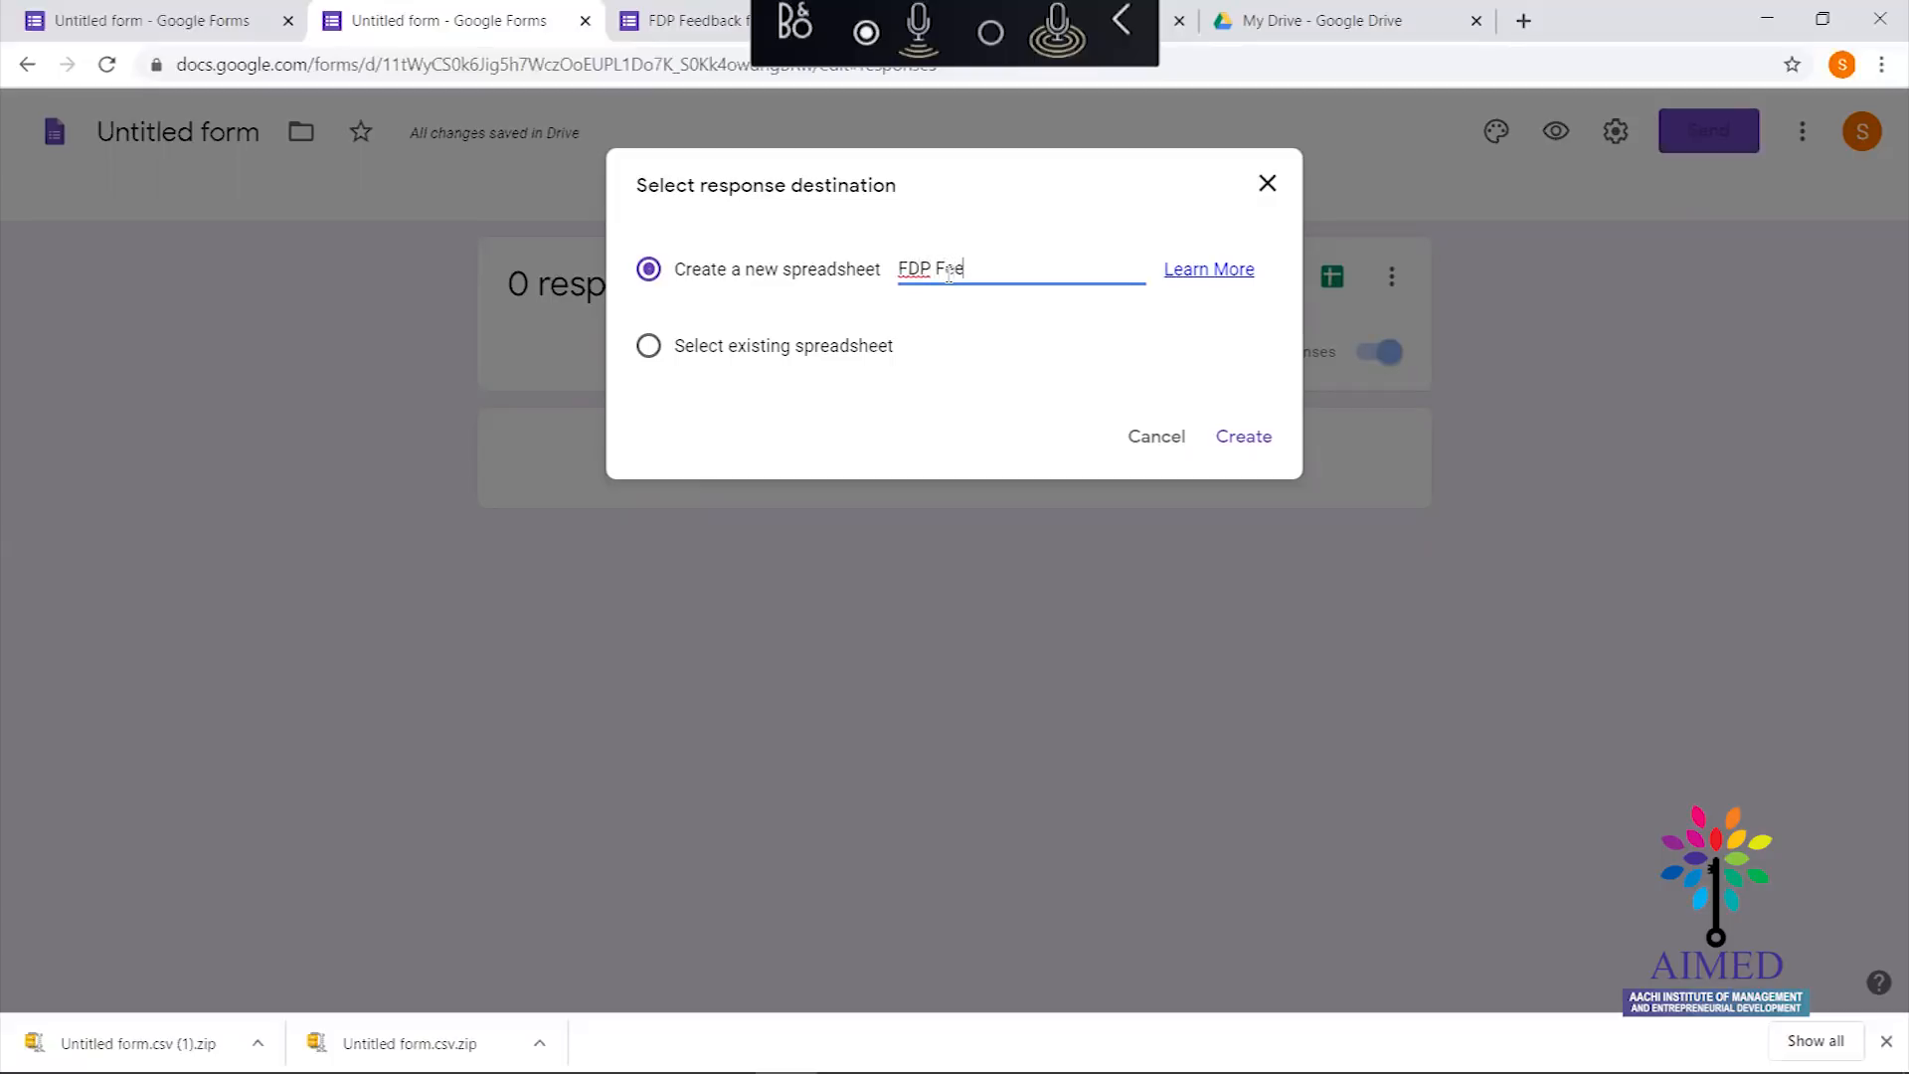
{"action": "type", "text": "b"}
{"action": "key", "text": "BackSpace"}
{"action": "key", "text": "BackSpace"}
{"action": "key", "text": "BackSpace"}
{"action": "type", "text": "dback Resp"}
{"action": "left_click", "coordinate": [1063, 360]}
{"action": "left_click", "coordinate": [1242, 438]}
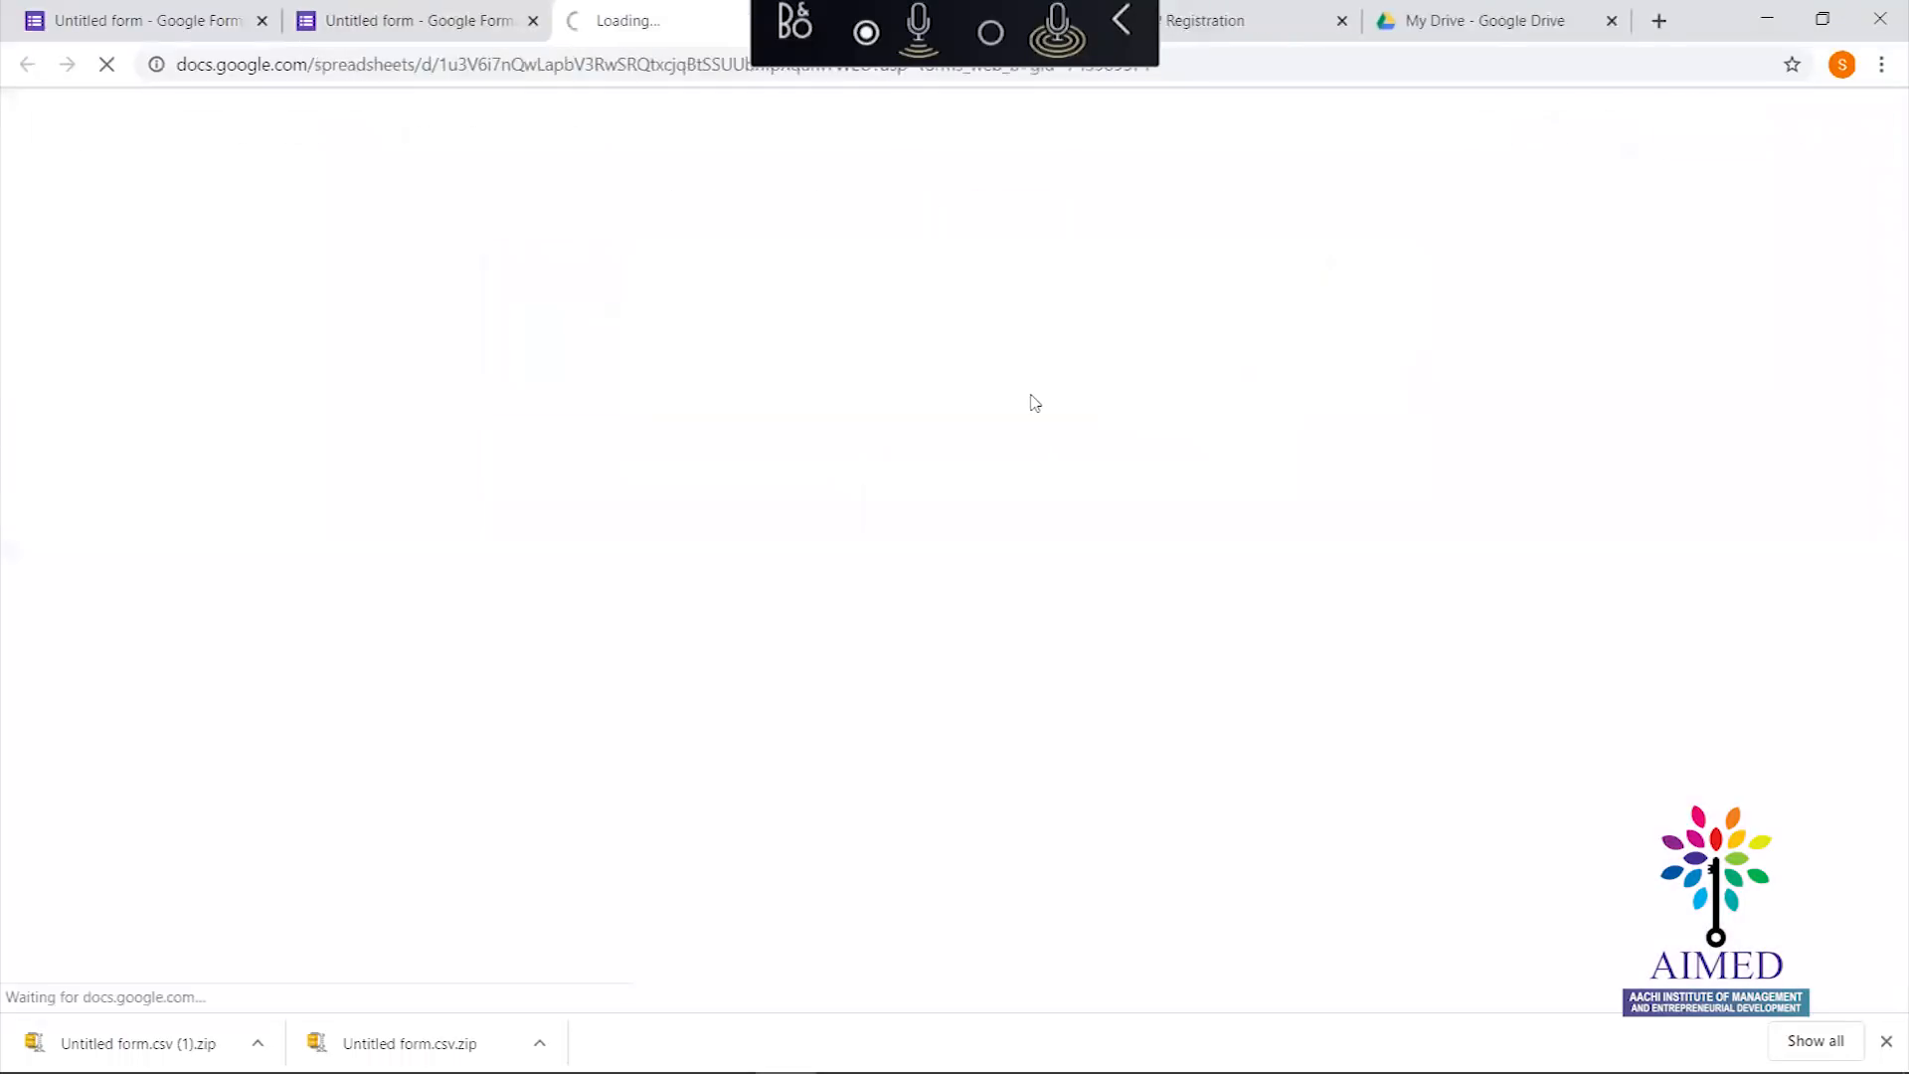
{"action": "left_click", "coordinate": [403, 12]}
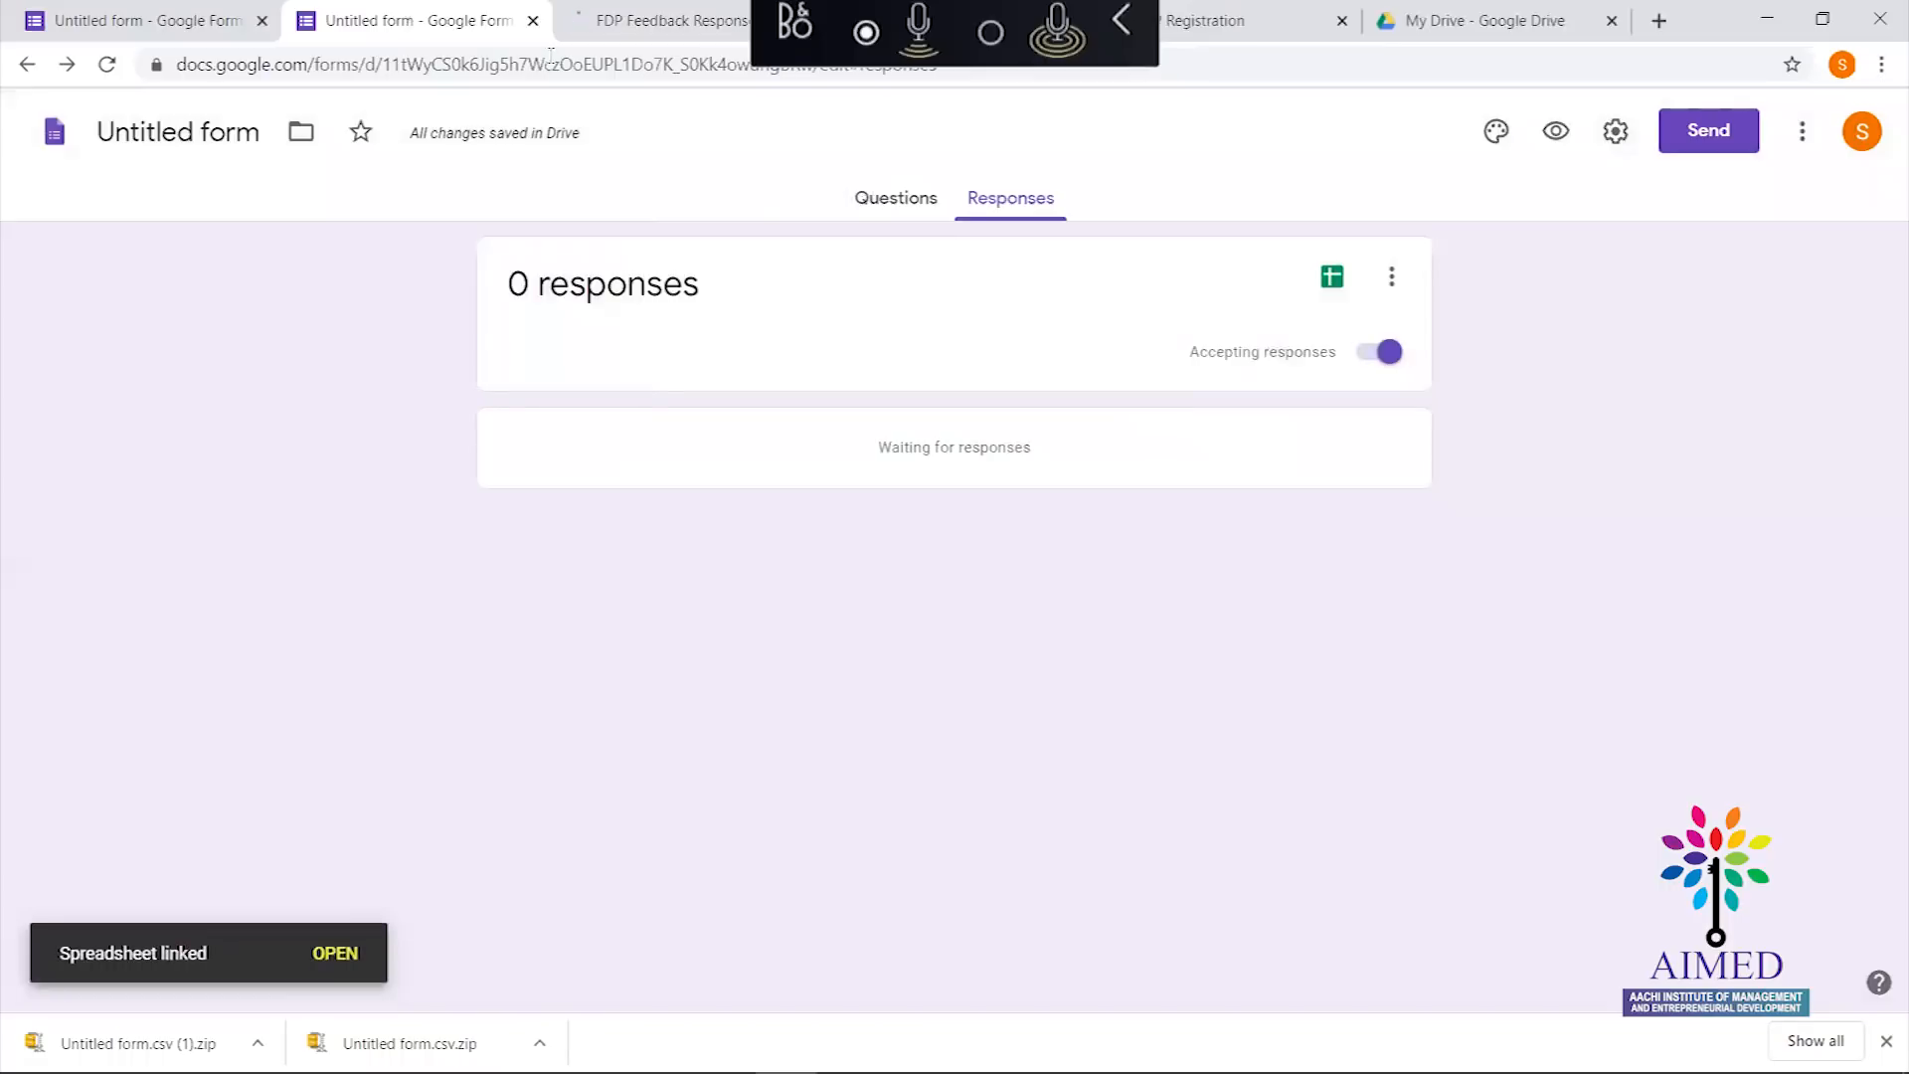
{"action": "left_click", "coordinate": [897, 206]}
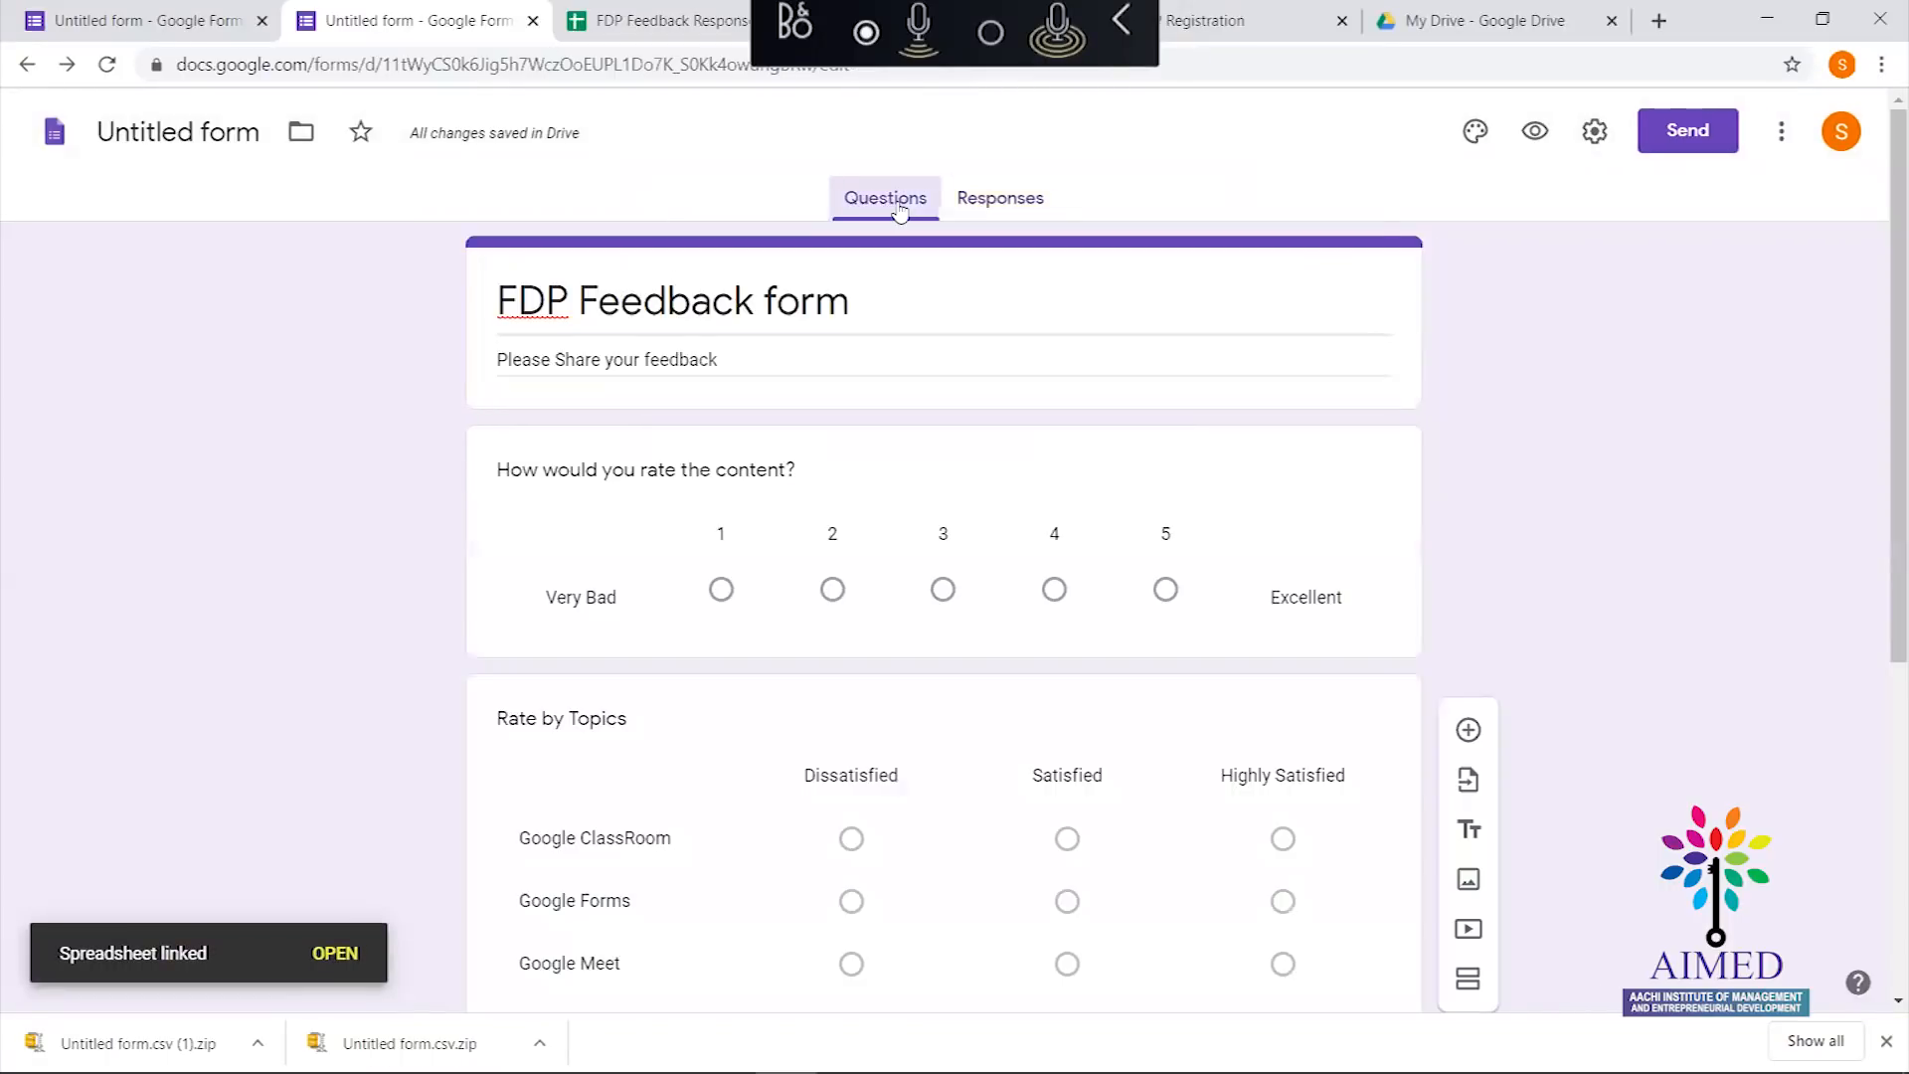
Start sending the form and add two recipients from the contact suggestions
{"action": "left_click", "coordinate": [1692, 139]}
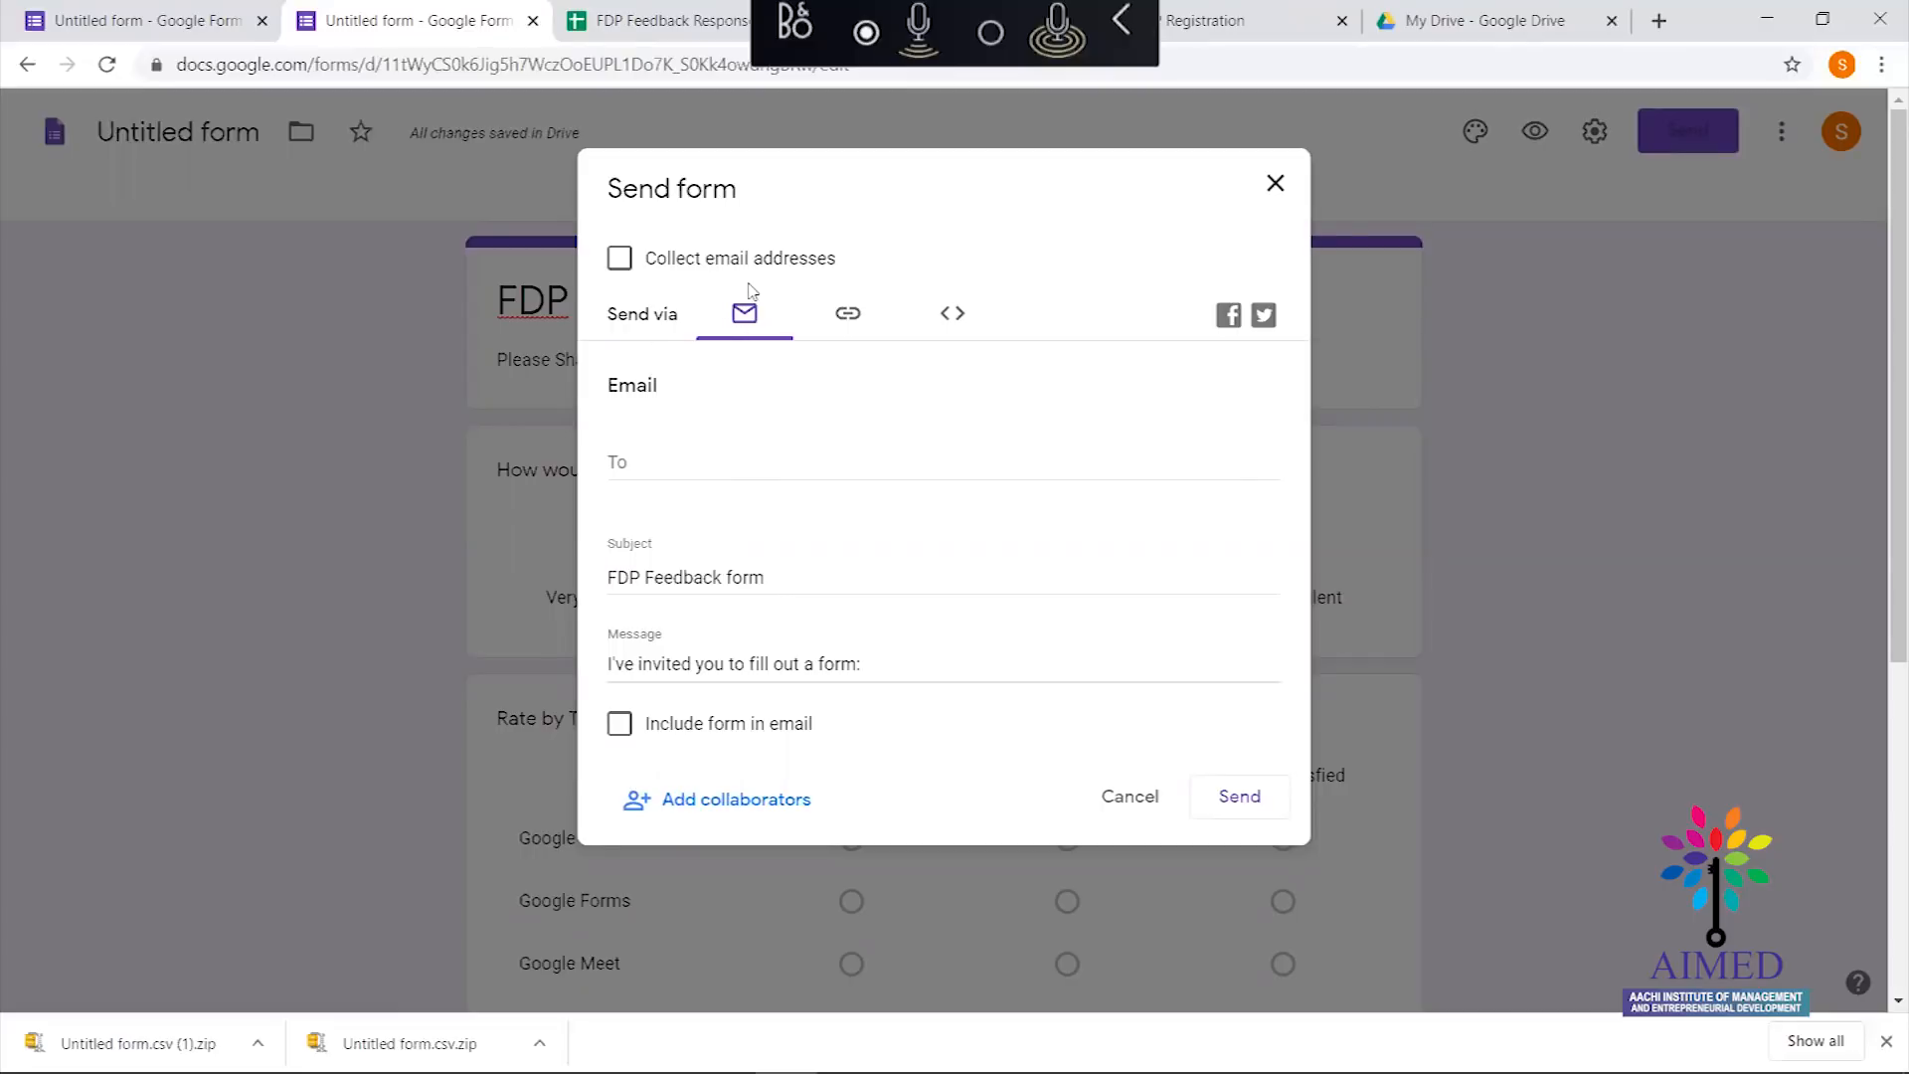
{"action": "left_click", "coordinate": [654, 469]}
{"action": "type", "text": "kan"}
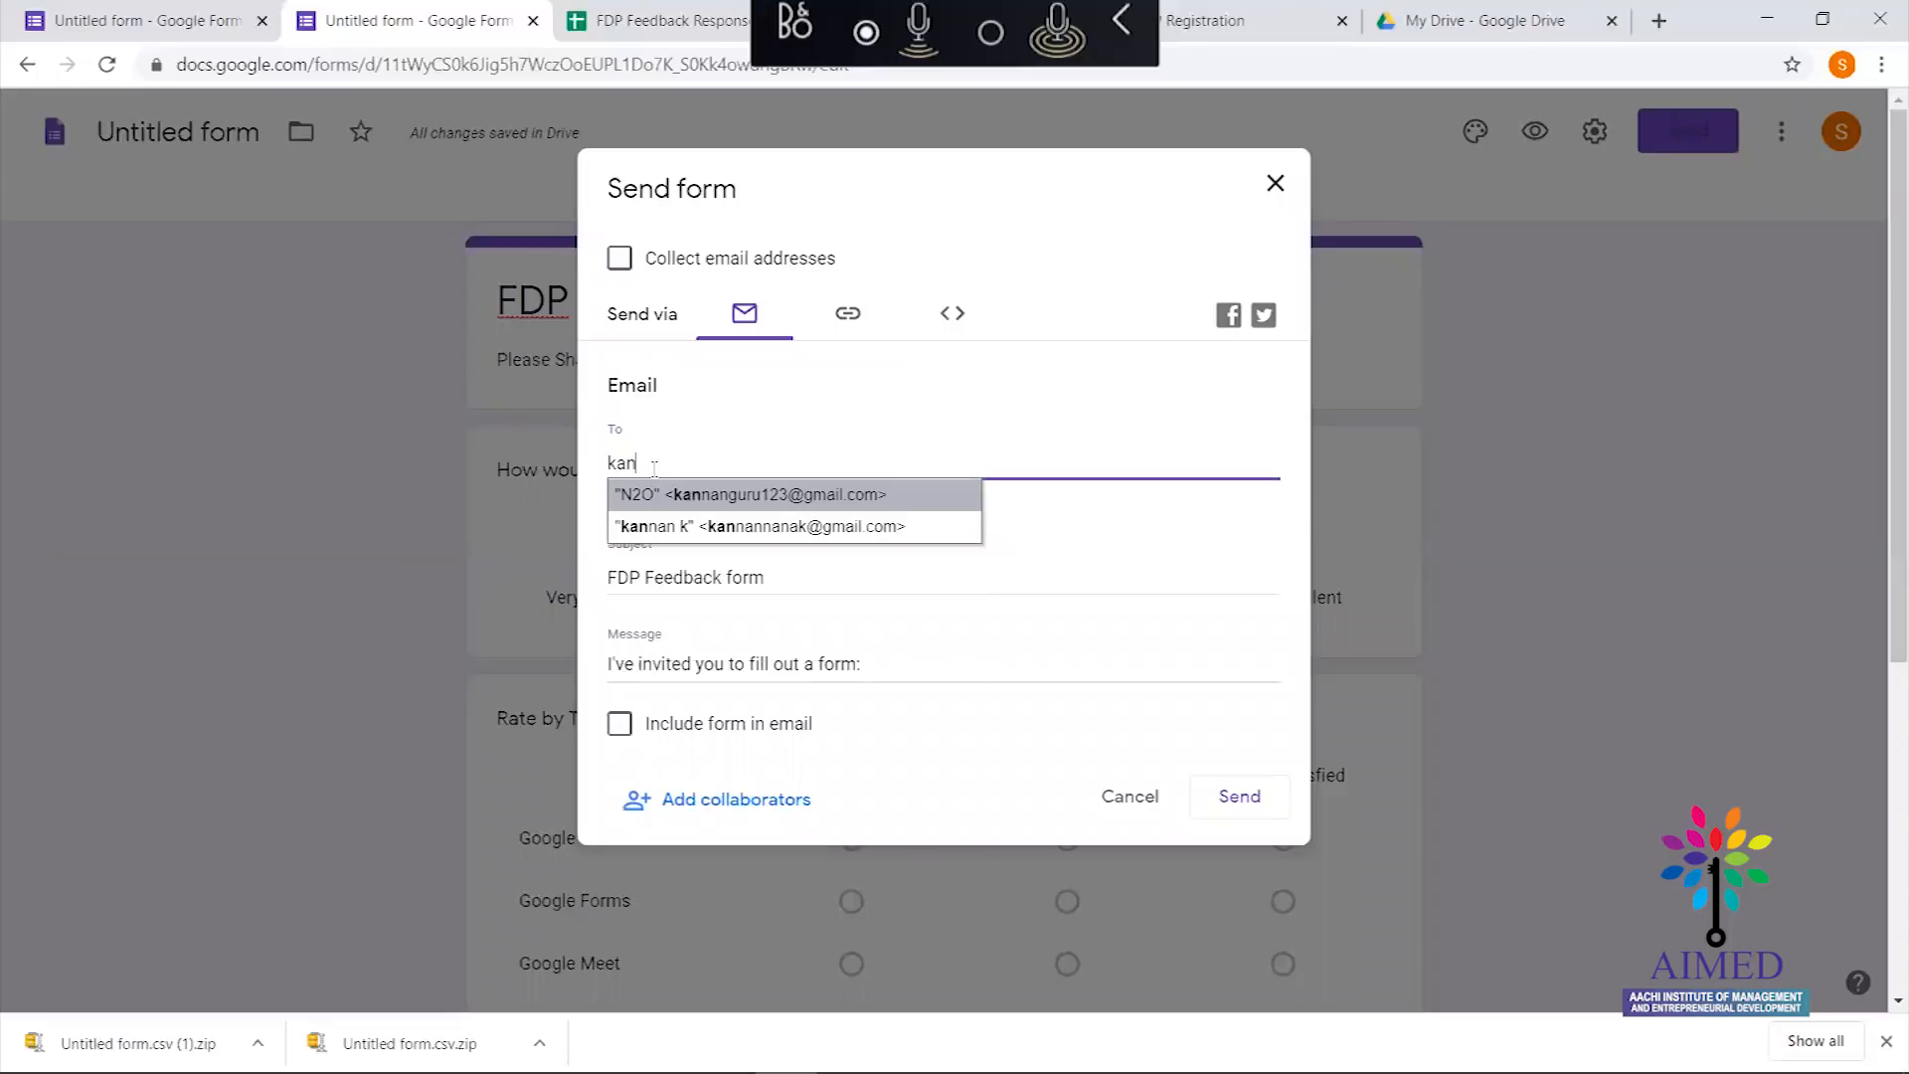
{"action": "key", "text": "Down"}
{"action": "key", "text": "Return"}
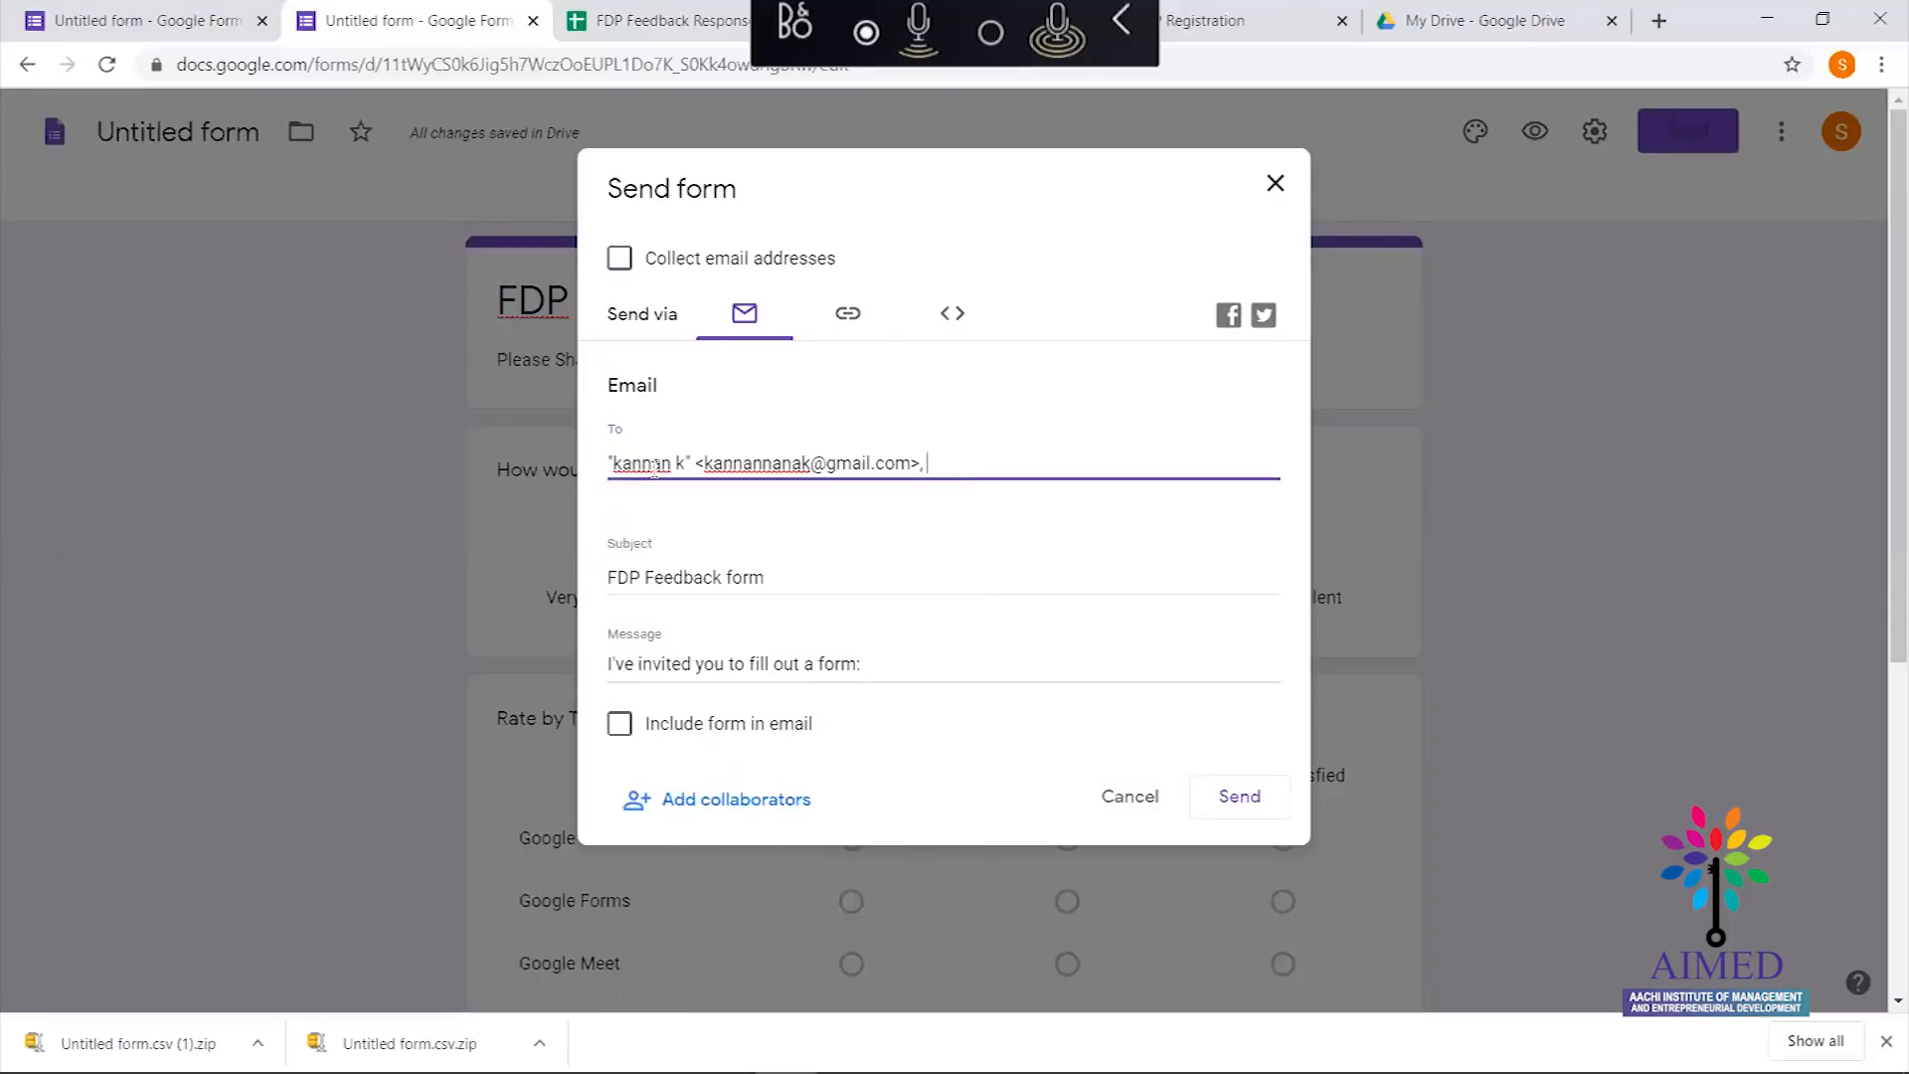
{"action": "type", "text": "psub"}
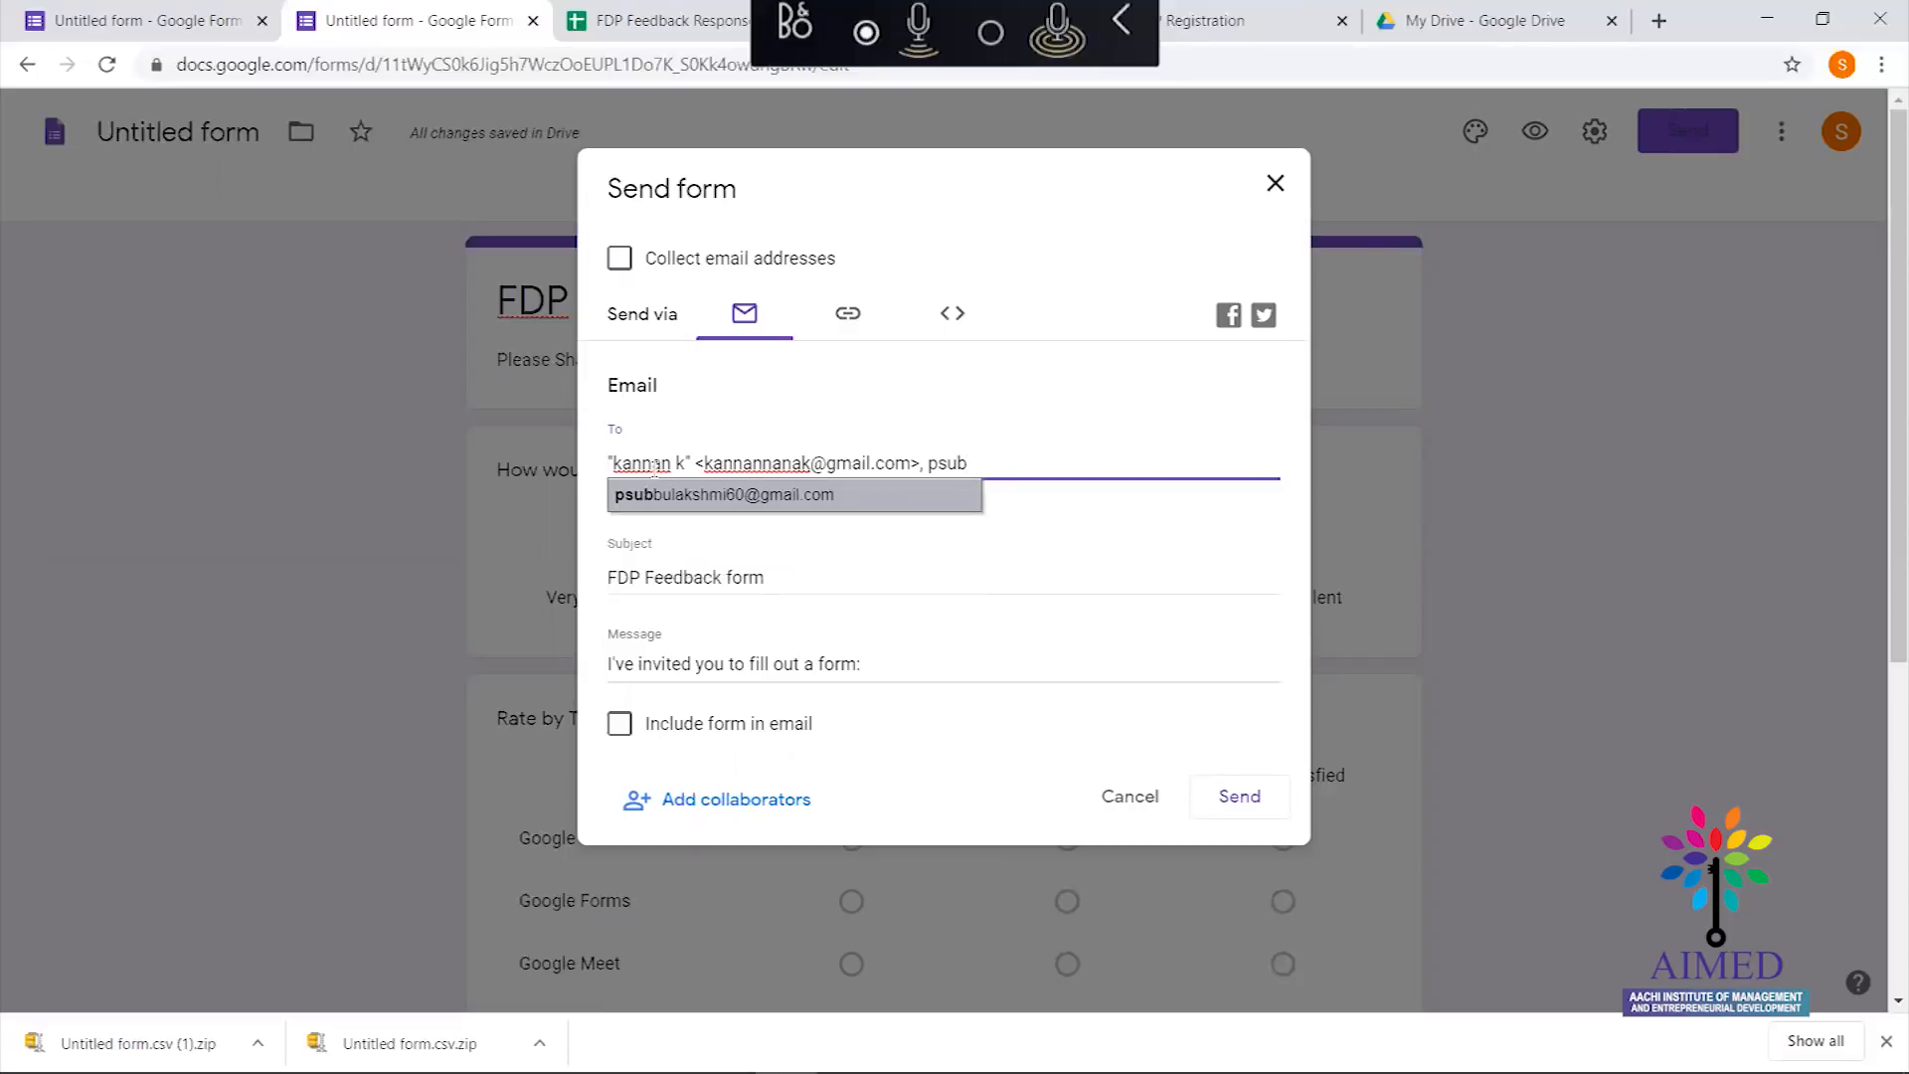
{"action": "key", "text": "Return"}
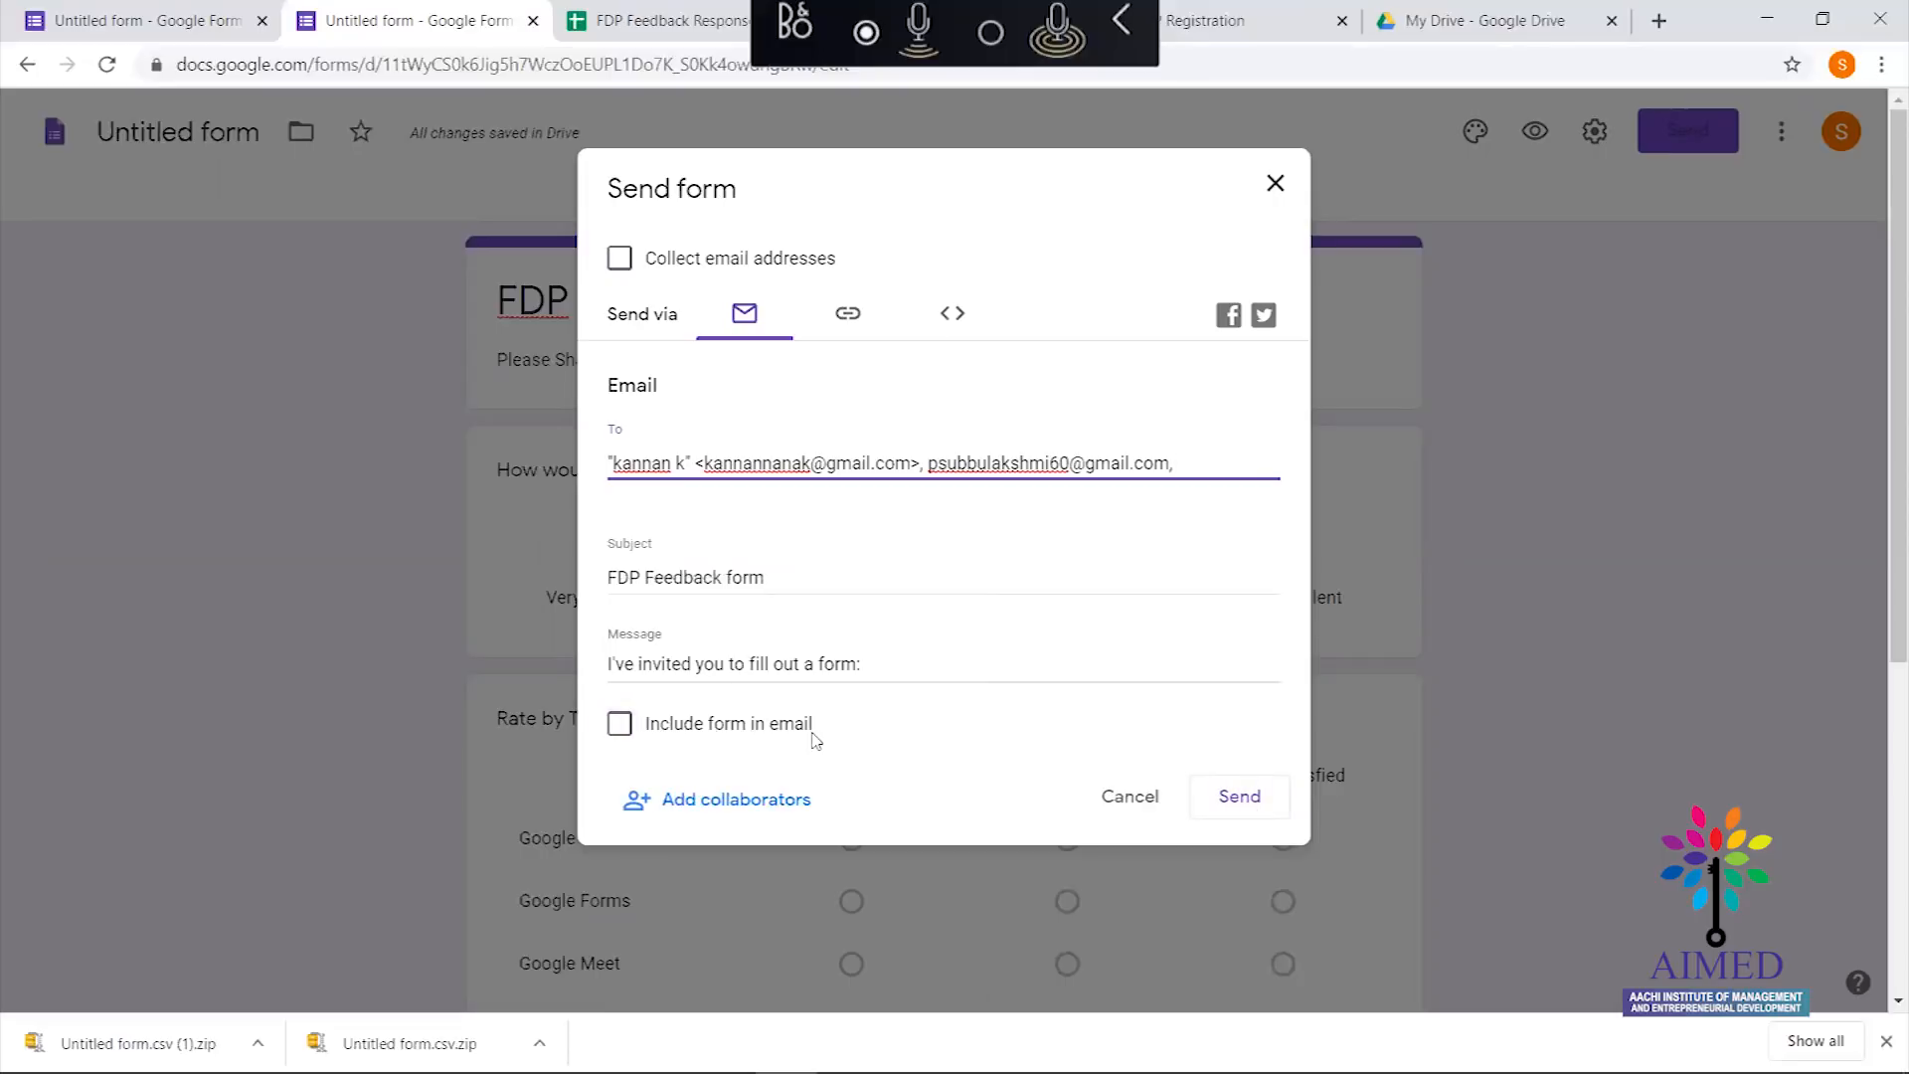
Include the form in the email body and send the invitation
{"action": "left_click", "coordinate": [625, 732]}
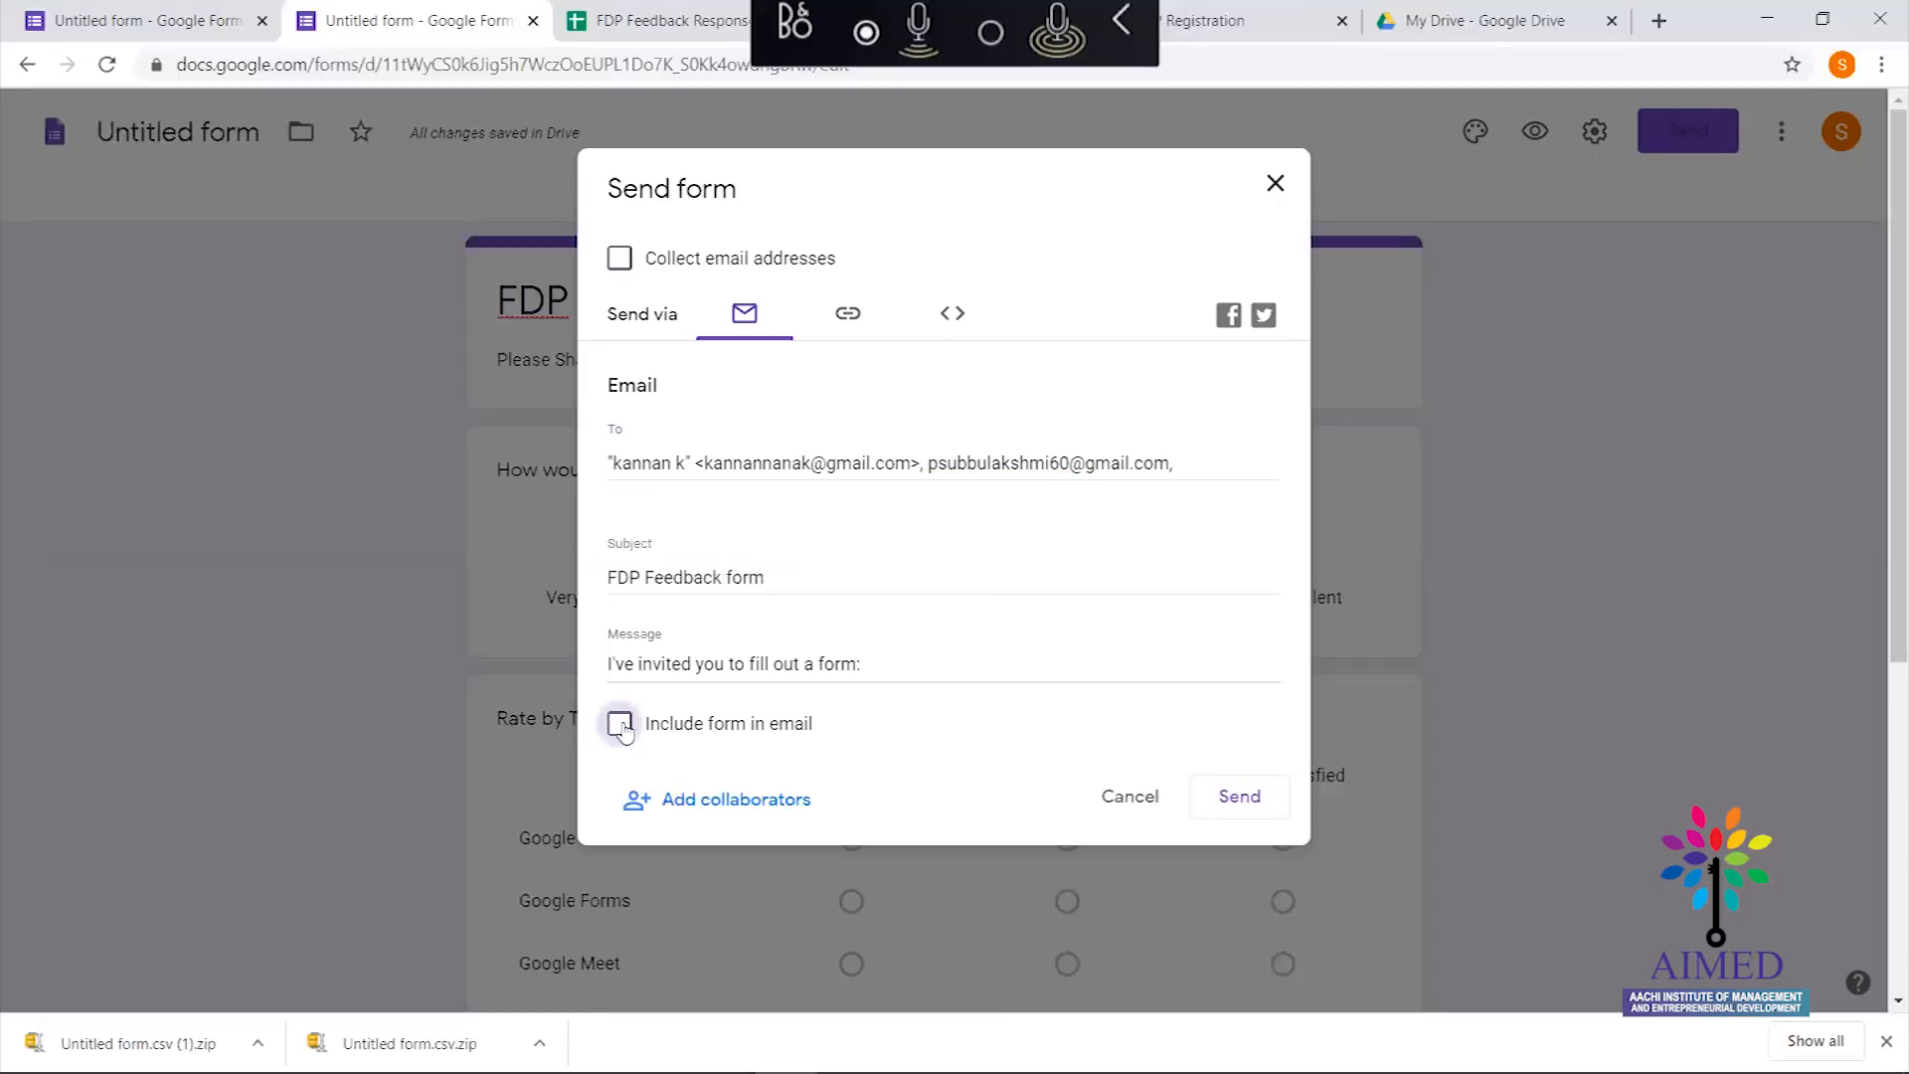
{"action": "left_click", "coordinate": [621, 729]}
{"action": "left_click", "coordinate": [621, 729]}
{"action": "left_click", "coordinate": [621, 728]}
{"action": "left_click", "coordinate": [1234, 810]}
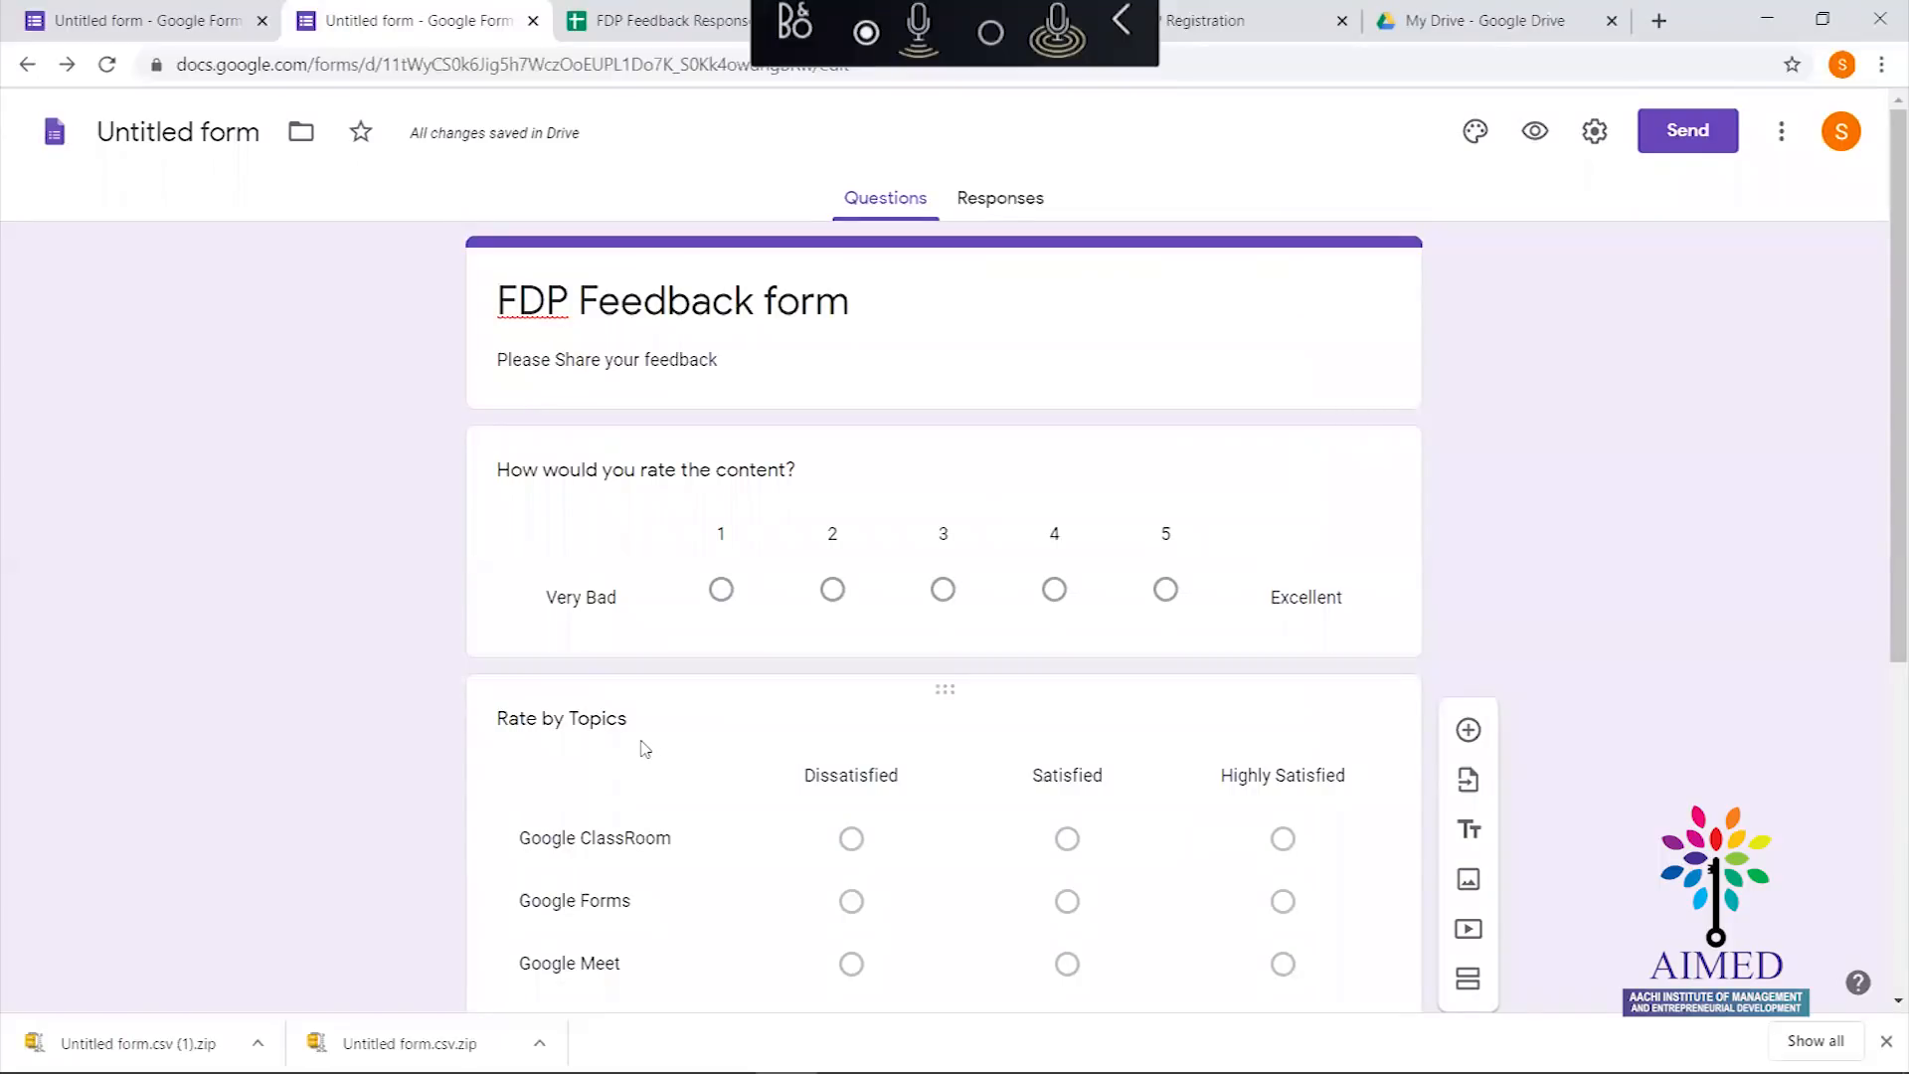
{"action": "key", "text": "alt+Tab"}
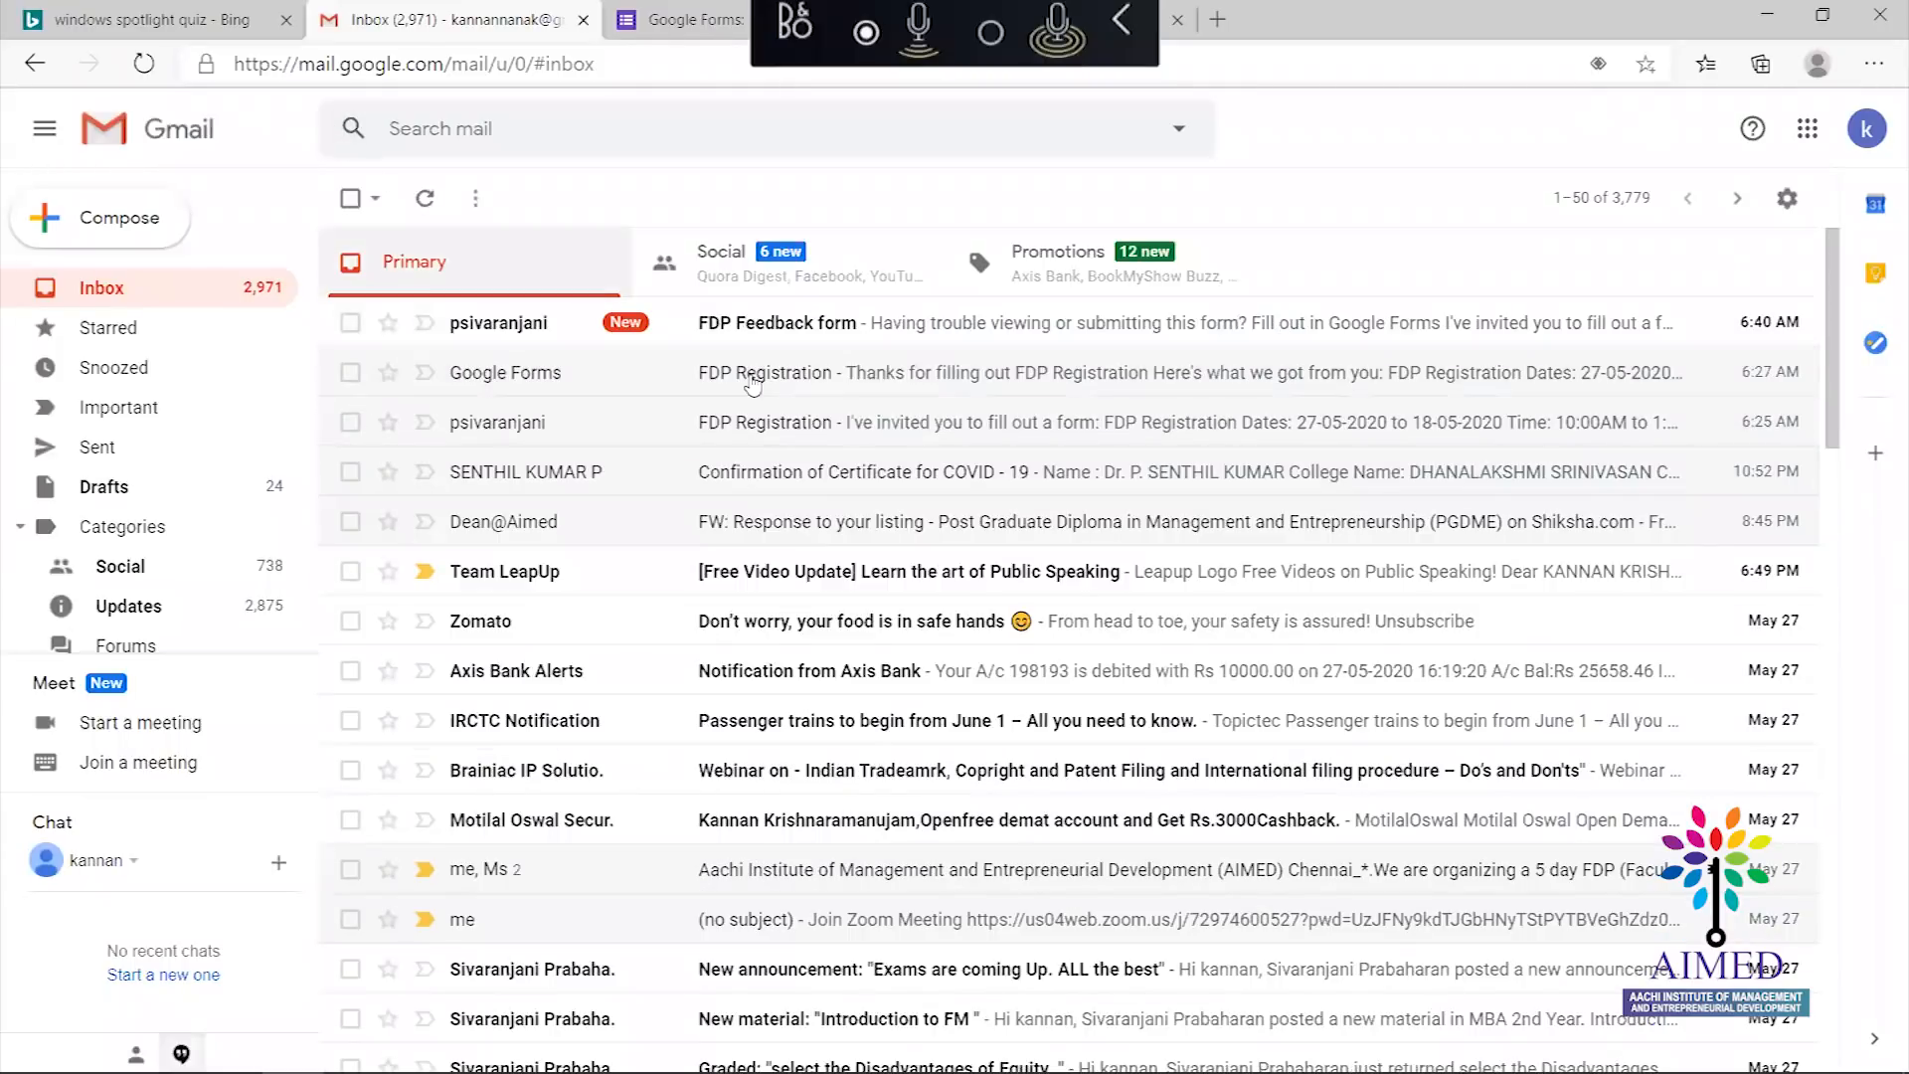
Check the FDP Feedback email and both FDP Registration emails, ending on the Feedback invitation
{"action": "left_click", "coordinate": [805, 334]}
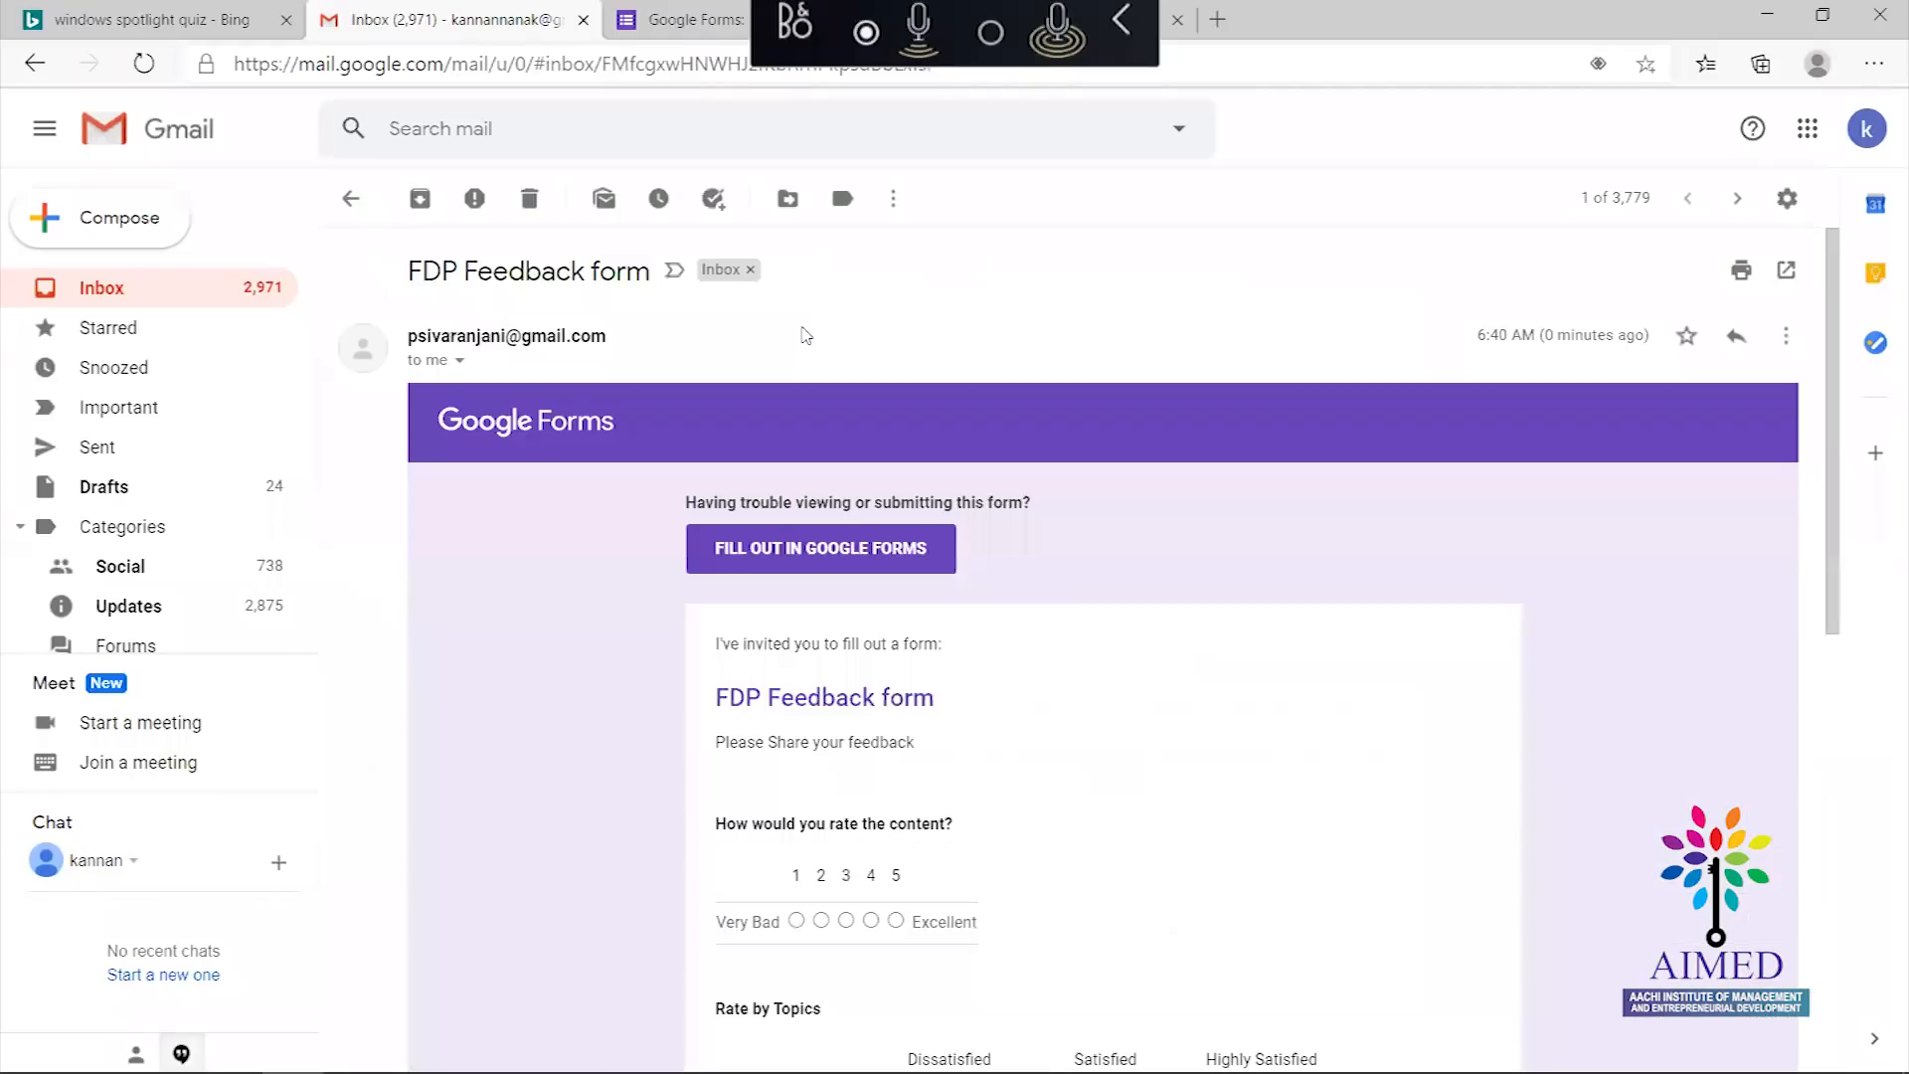
{"action": "left_click_drag", "start_coordinate": [1828, 409], "coordinate": [1824, 651]}
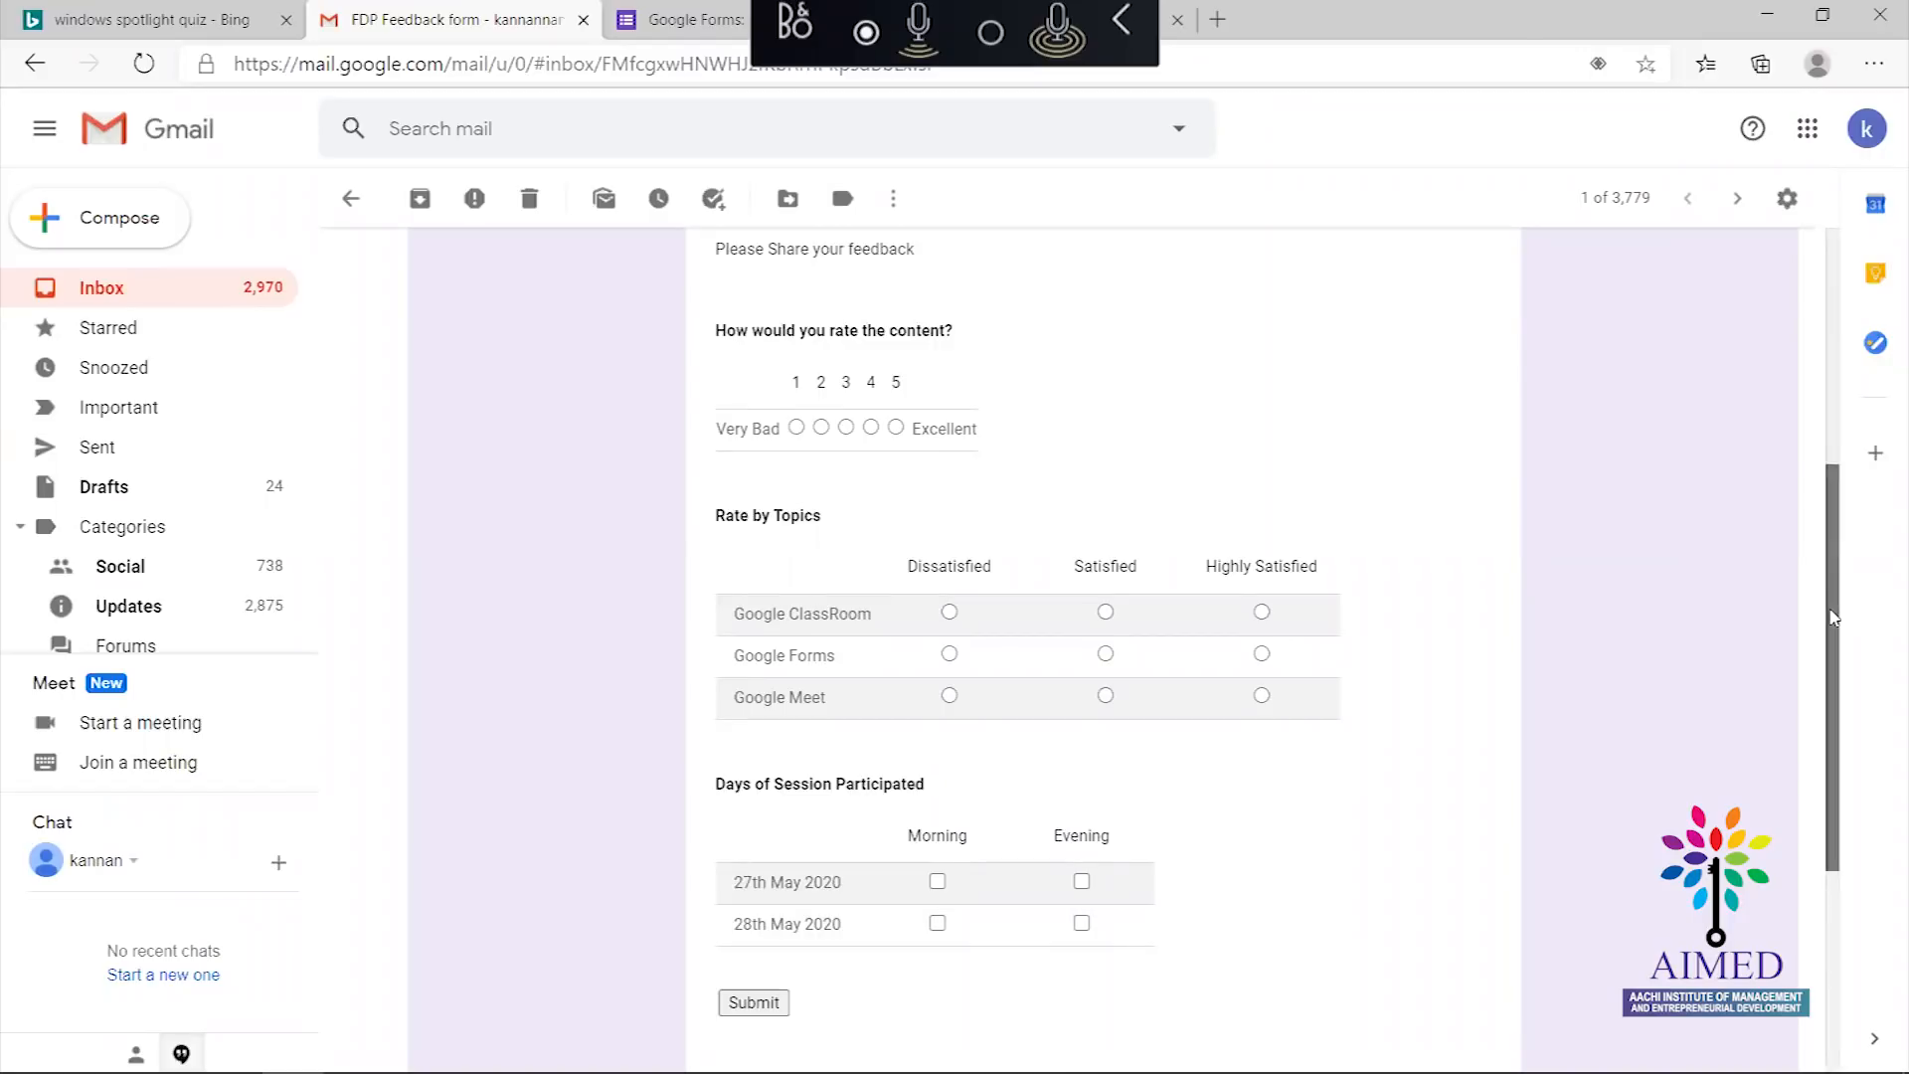
{"action": "left_click_drag", "start_coordinate": [1837, 618], "coordinate": [1790, 268]}
{"action": "left_click", "coordinate": [355, 216]}
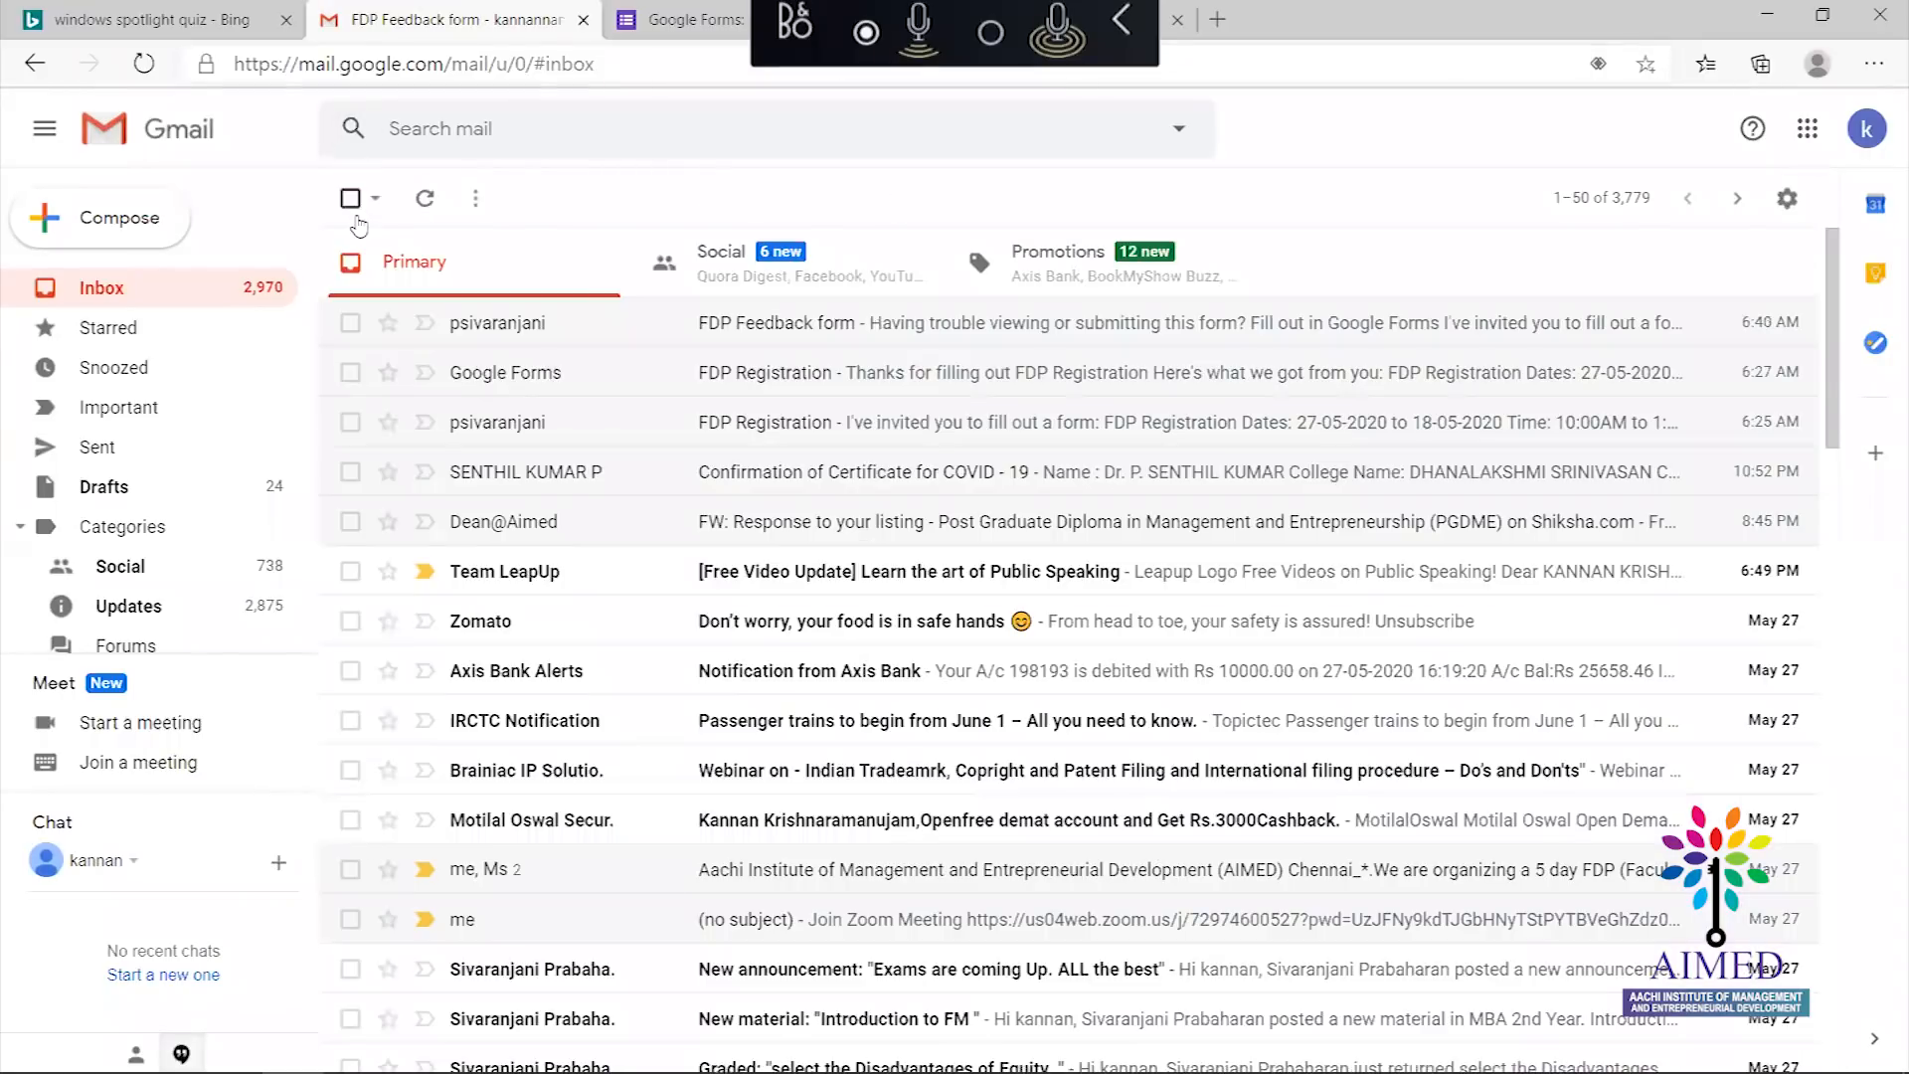
{"action": "left_click", "coordinate": [703, 374]}
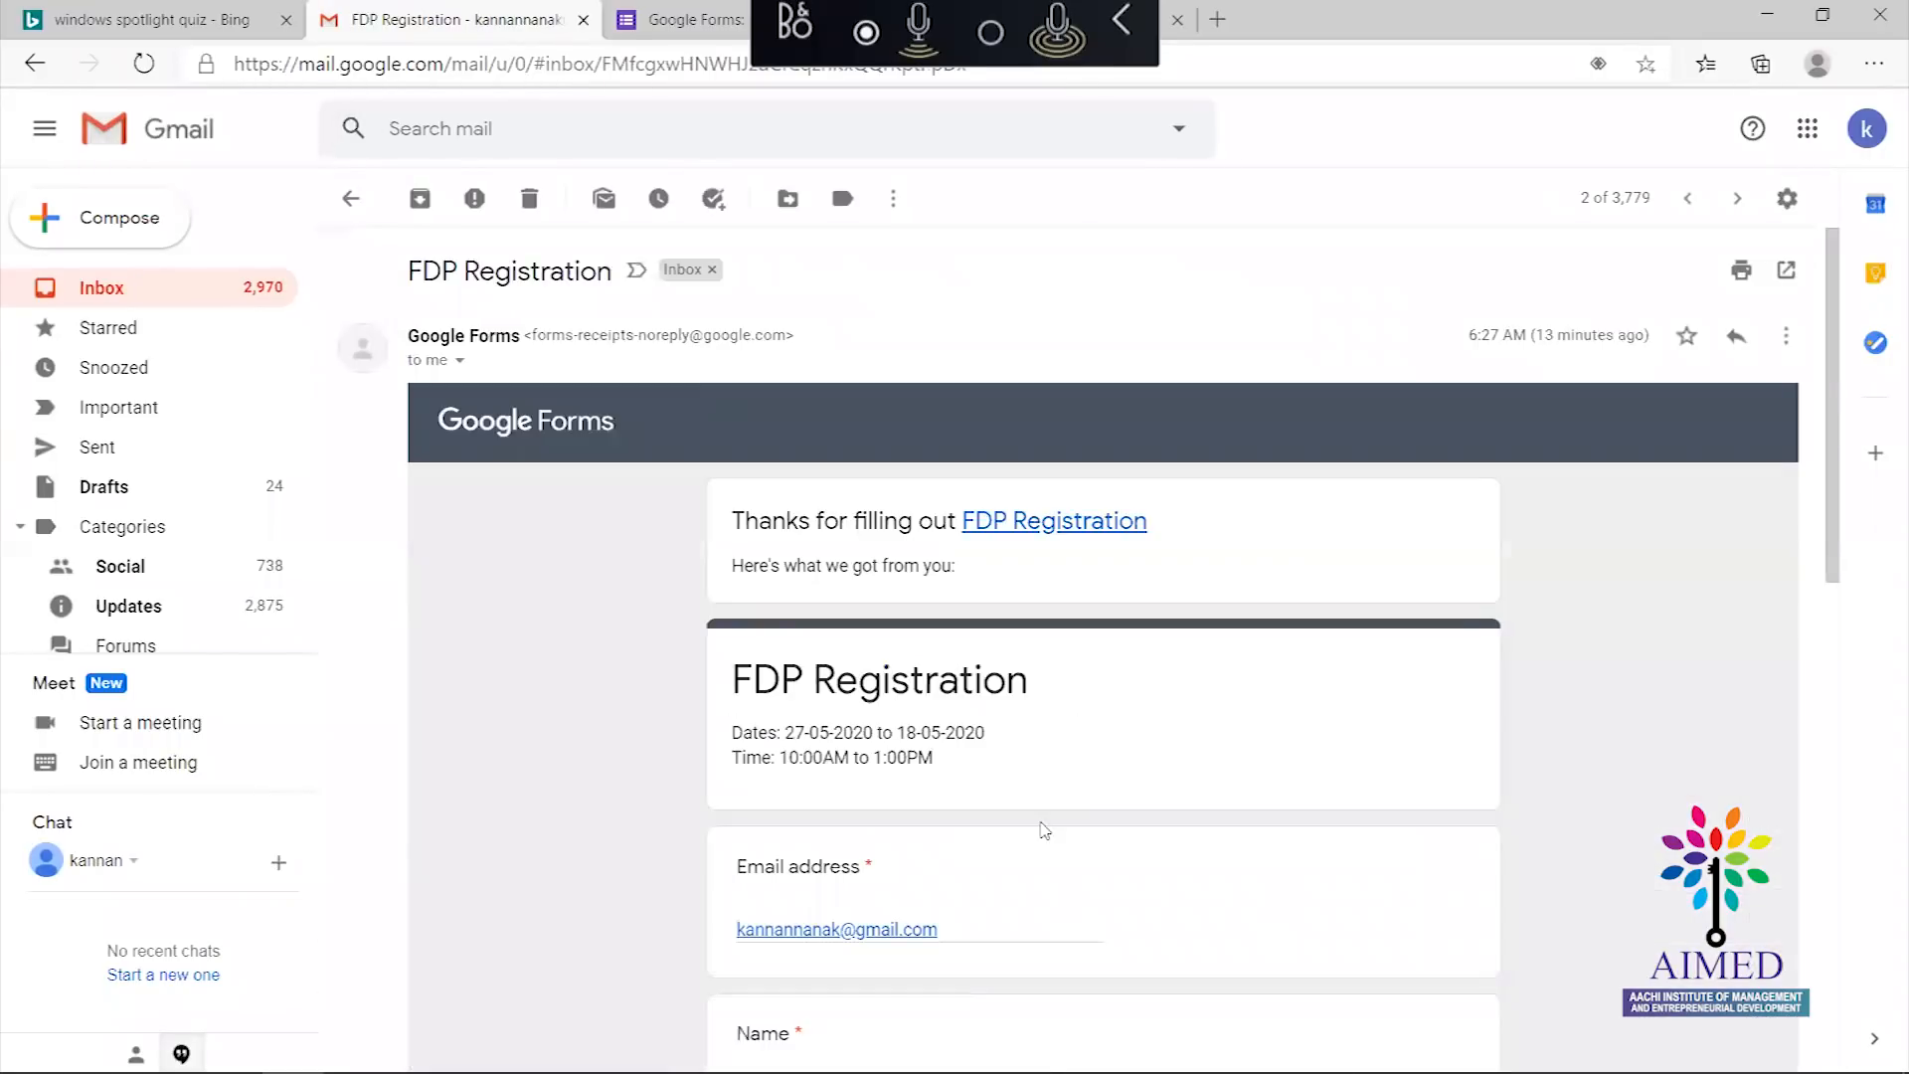
{"action": "left_click", "coordinate": [355, 199]}
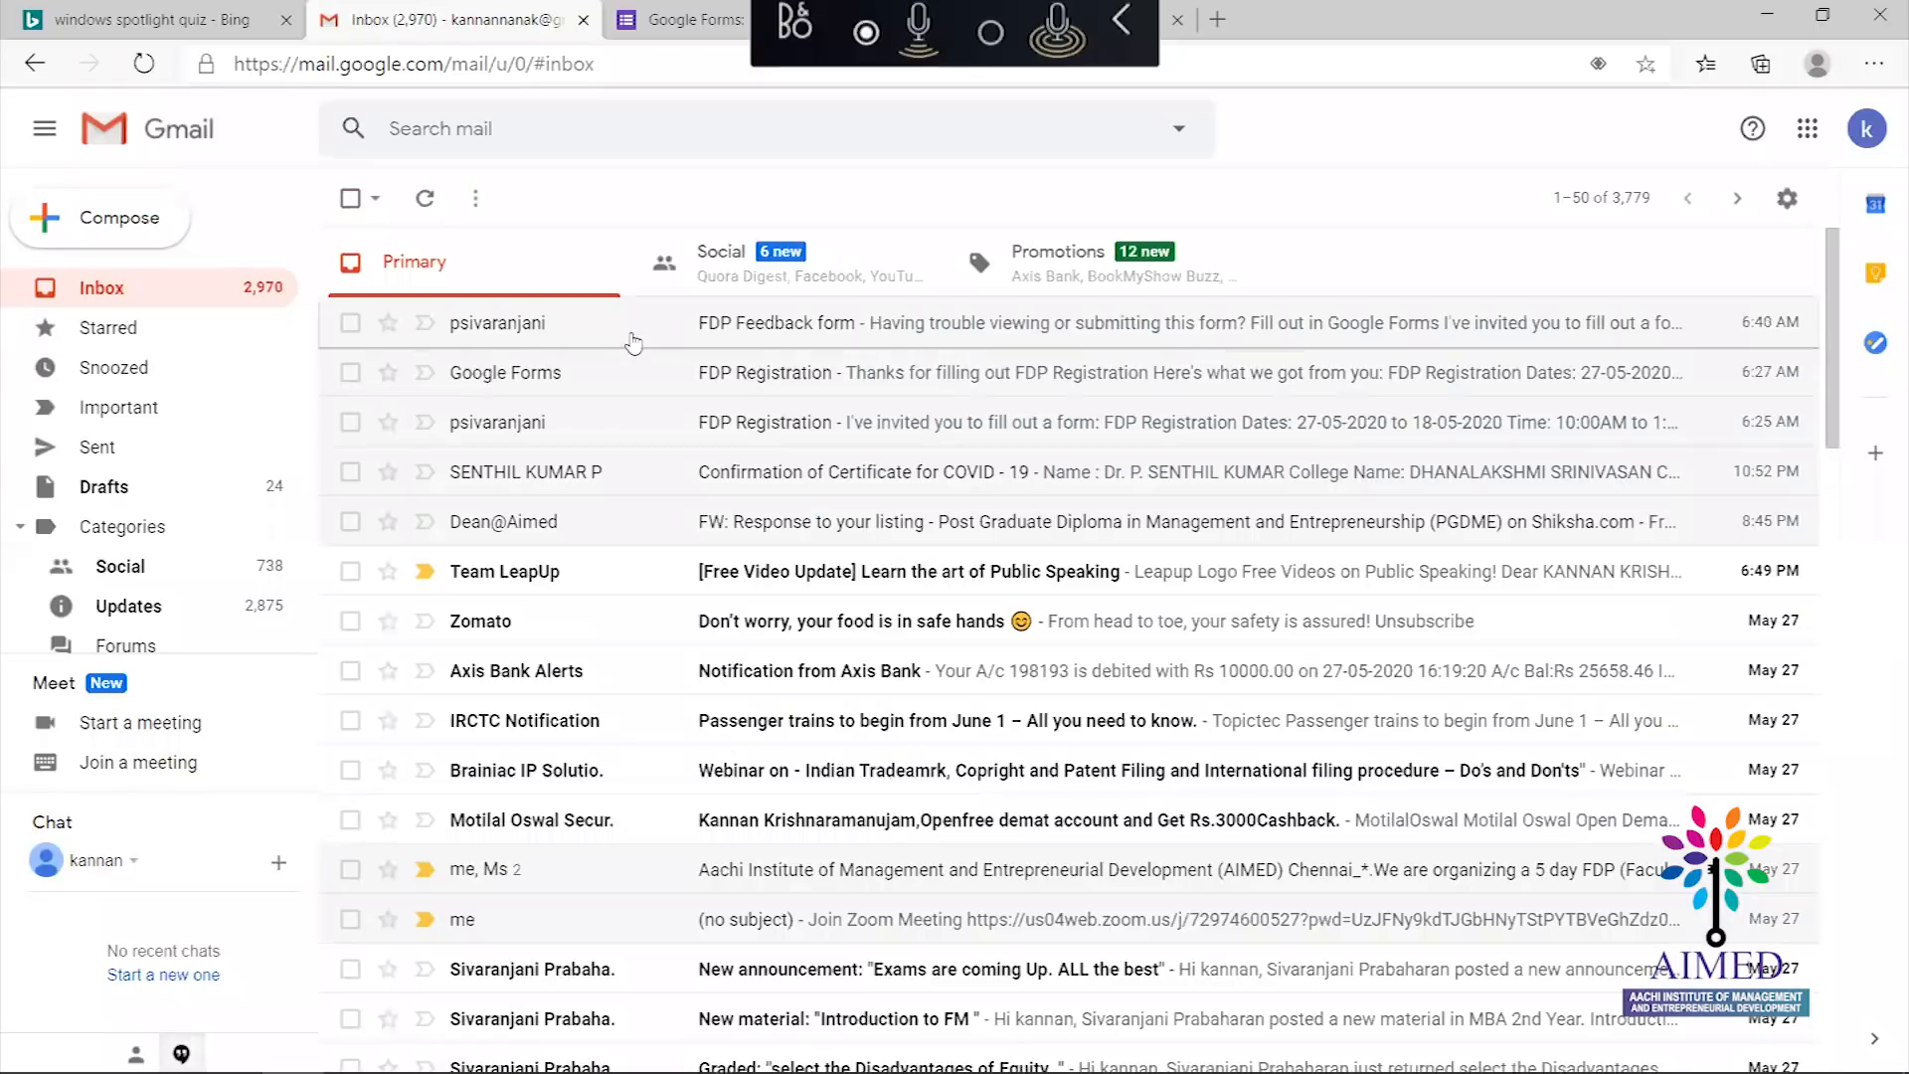
{"action": "left_click", "coordinate": [766, 441]}
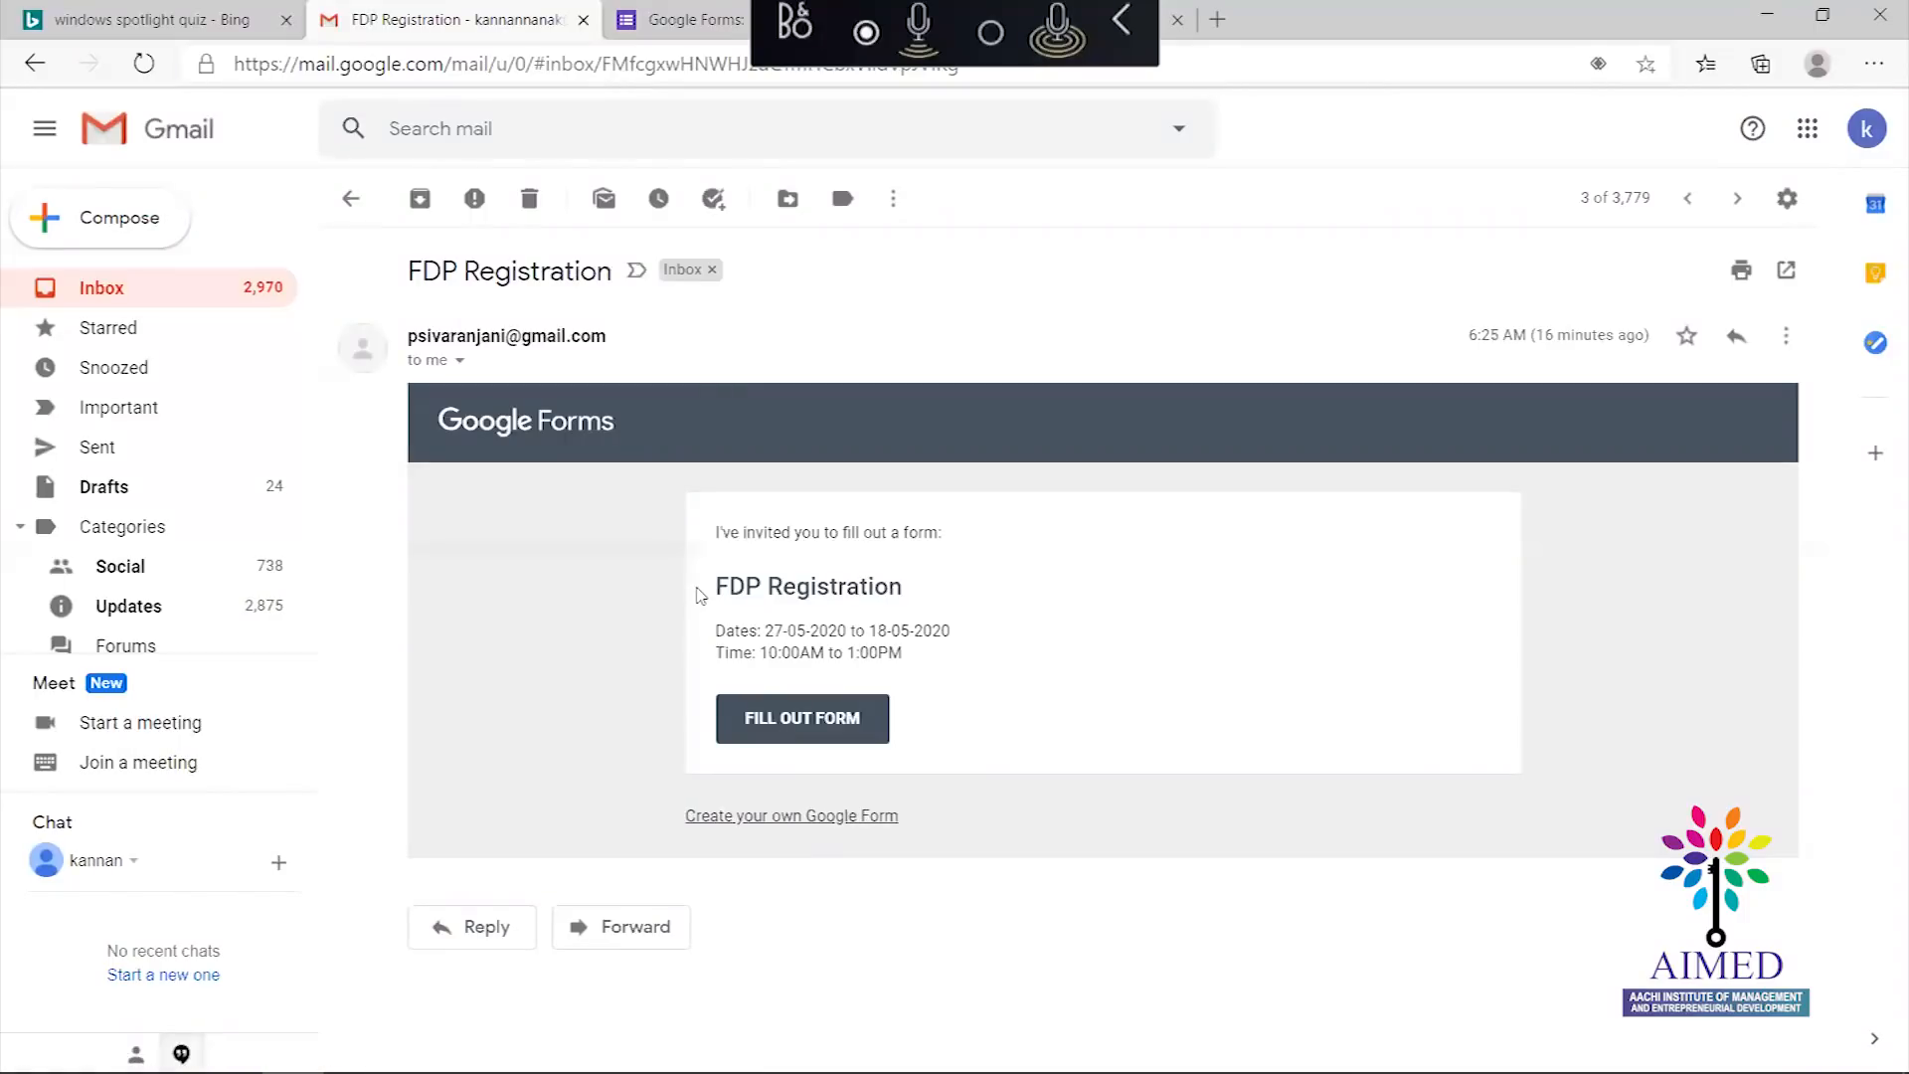
{"action": "left_click", "coordinate": [351, 199]}
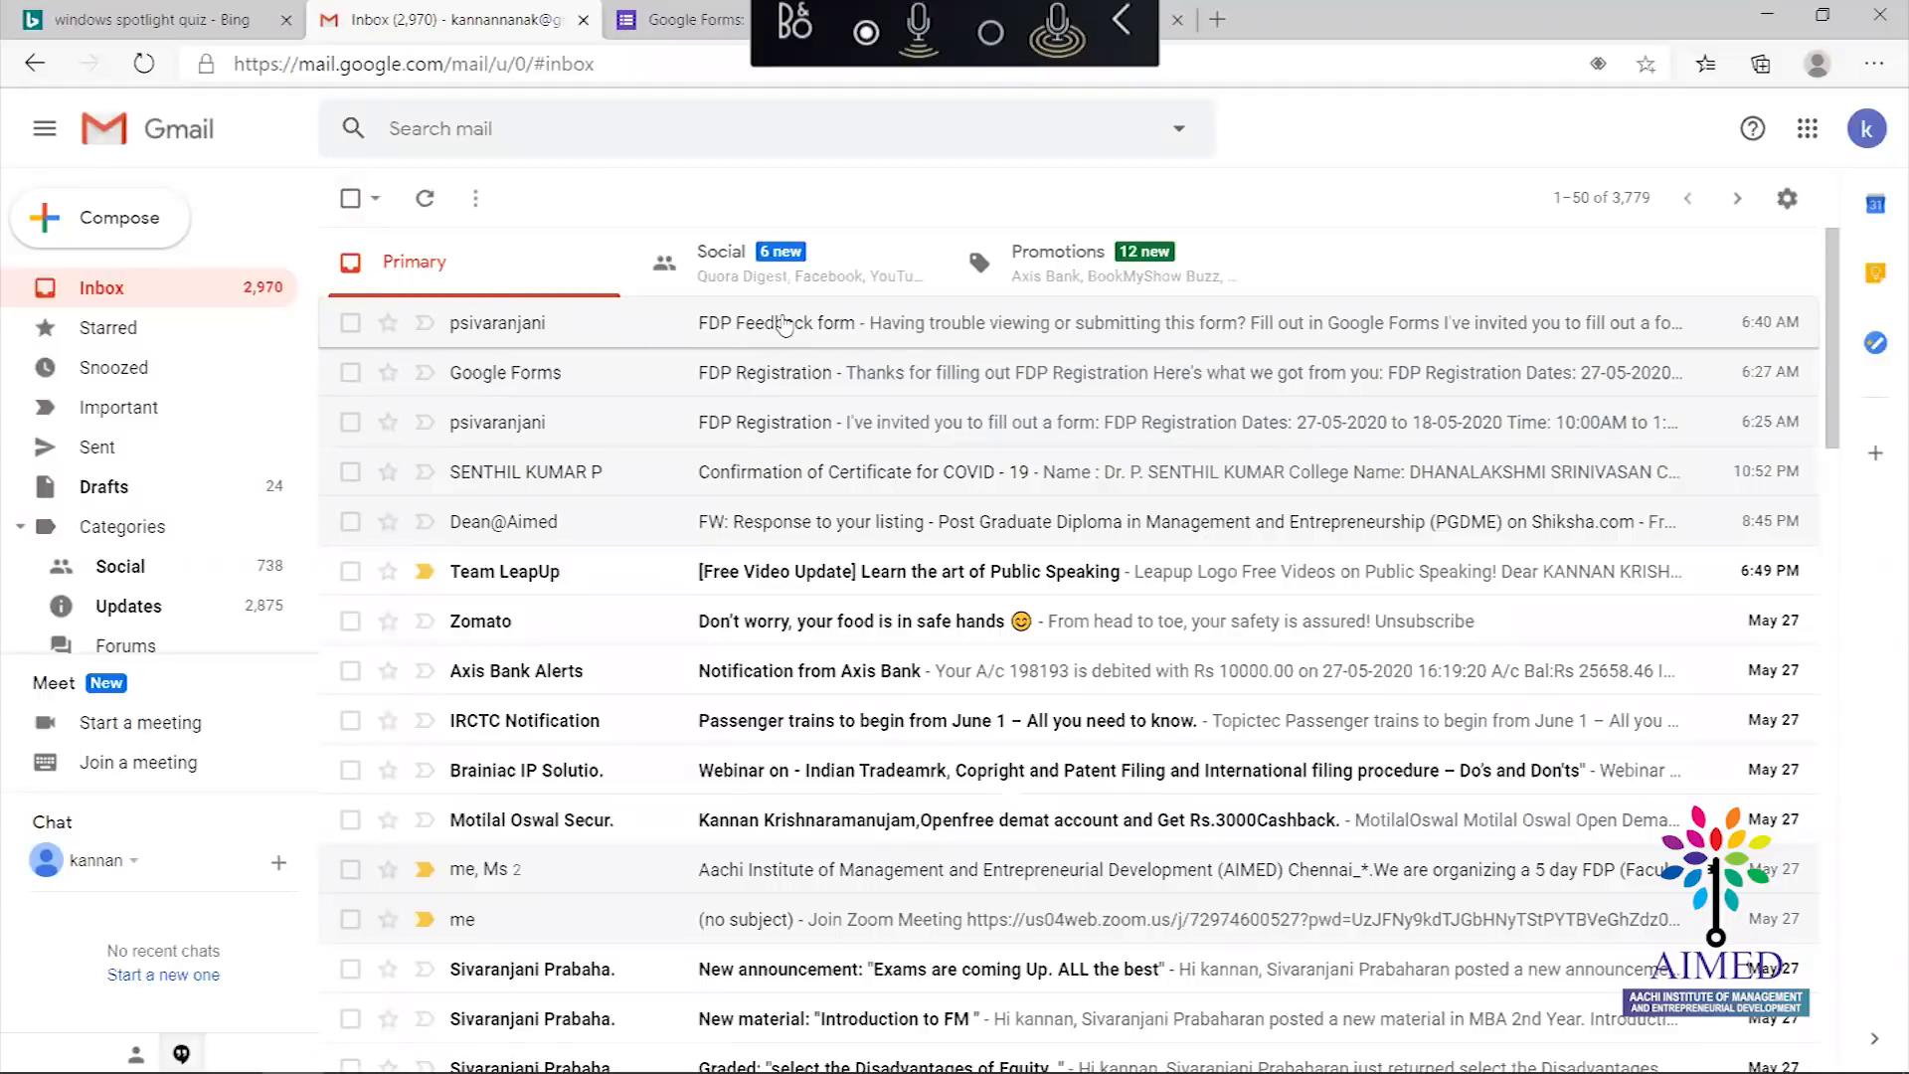
{"action": "left_click", "coordinate": [784, 325]}
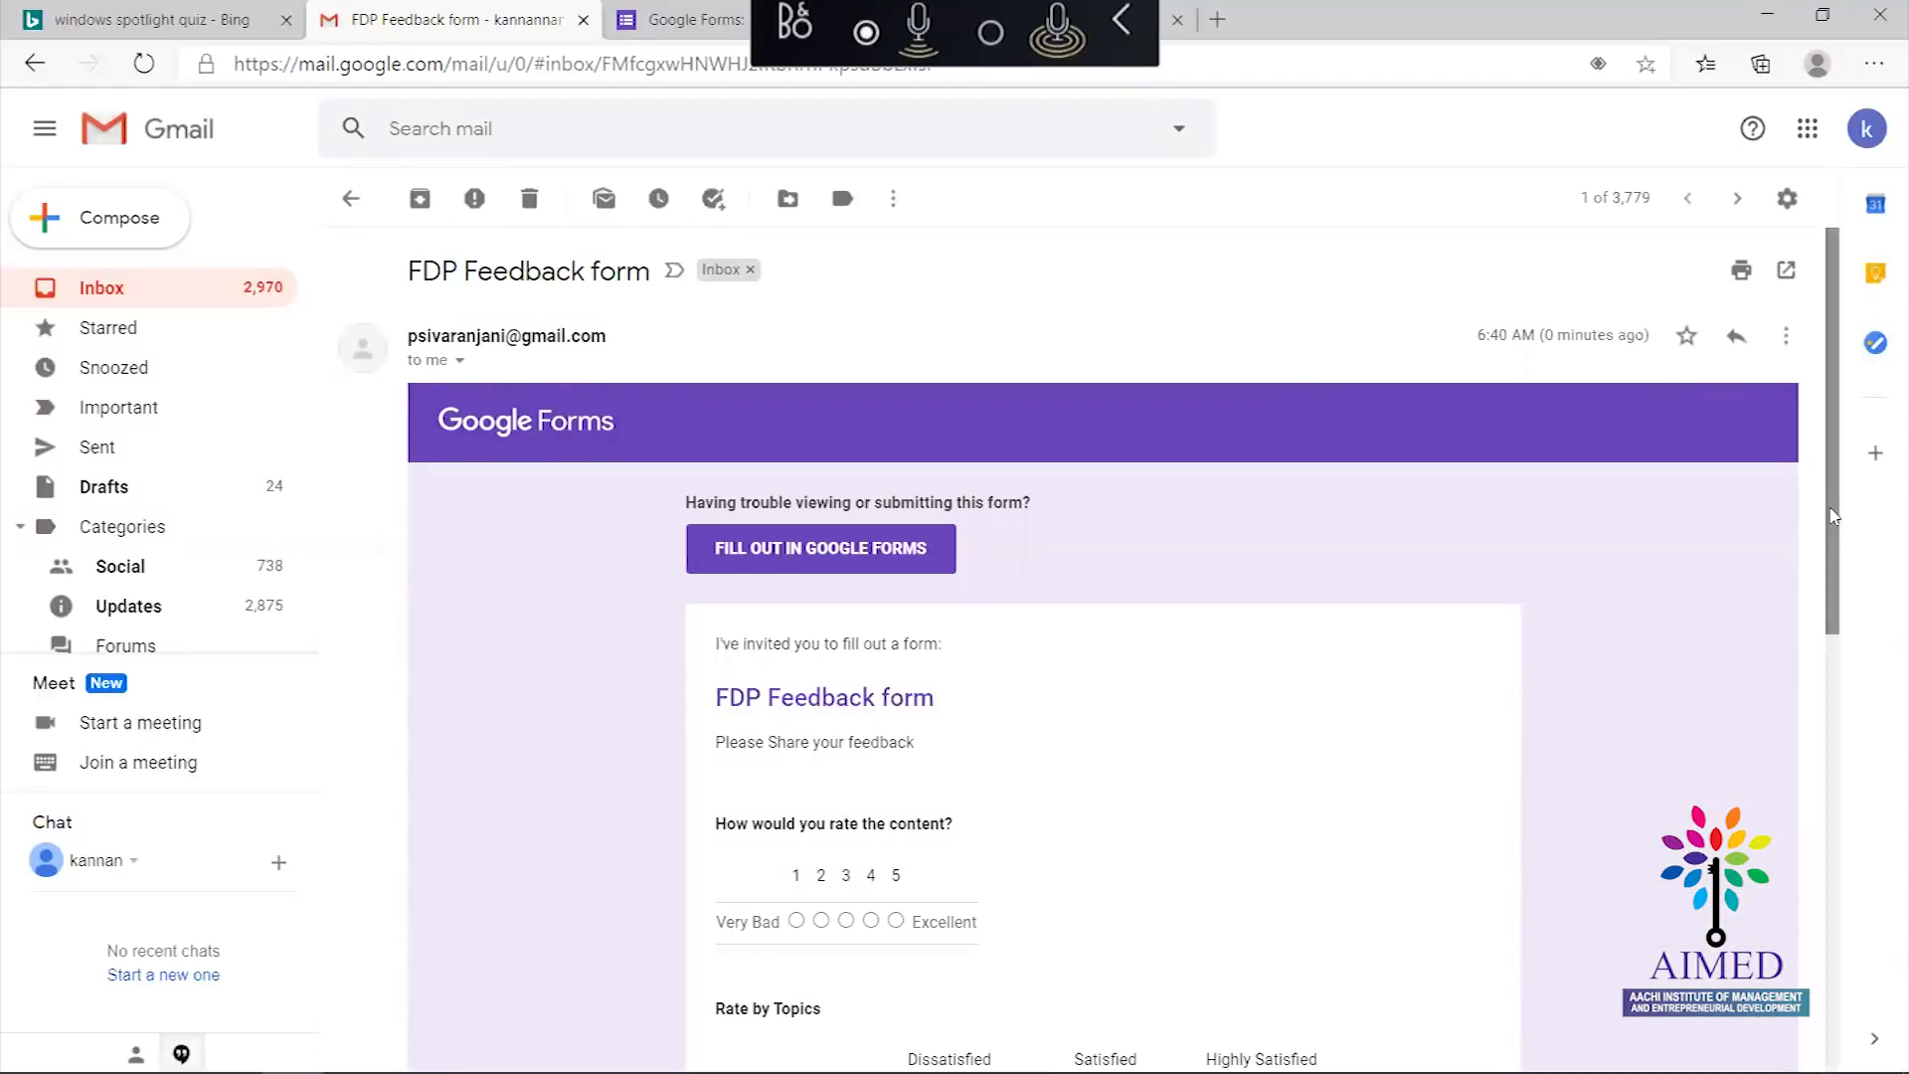
In the emailed feedback form, rate the content 4 and tick attendance for 27th May morning
{"action": "scroll", "coordinate": [1824, 774], "scroll_direction": "down", "scroll_amount": 2}
{"action": "scroll", "coordinate": [1824, 775], "scroll_direction": "down", "scroll_amount": 6}
{"action": "scroll", "coordinate": [1798, 685], "scroll_direction": "up", "scroll_amount": 4}
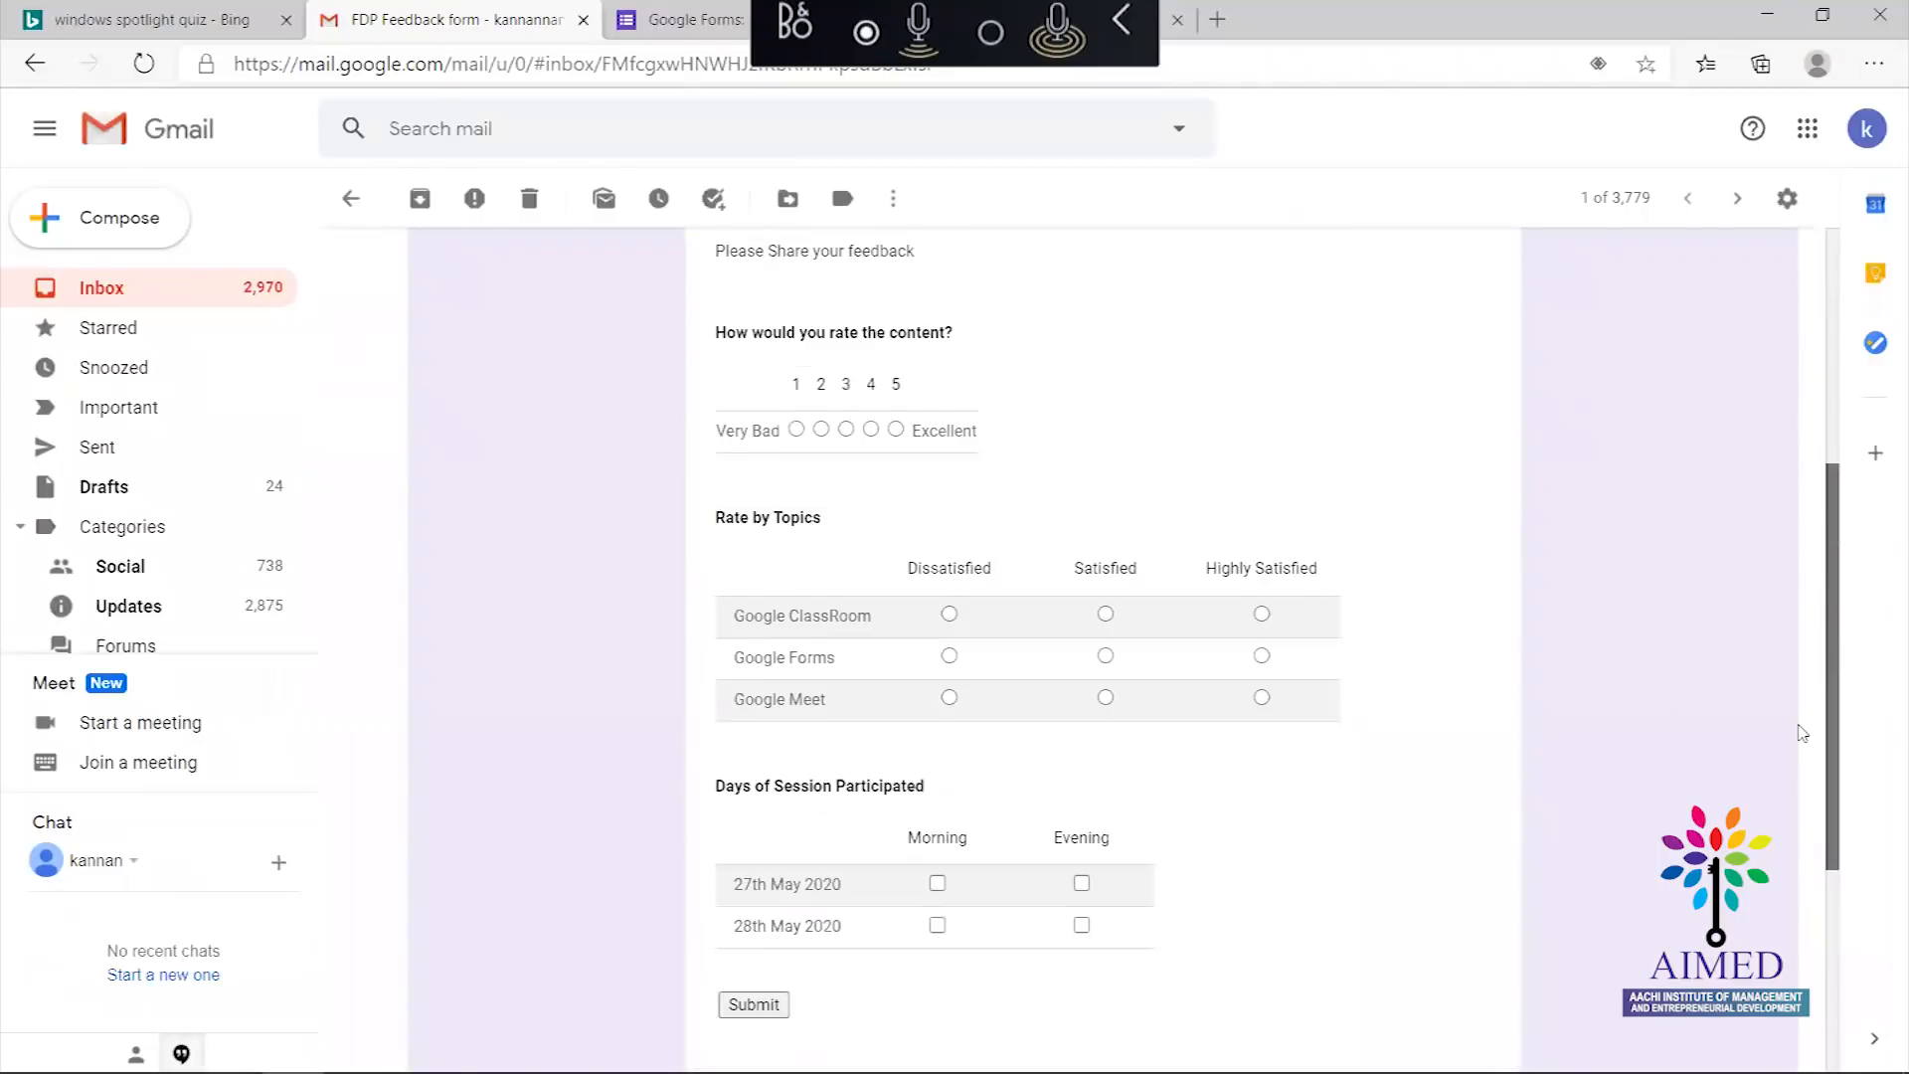
{"action": "scroll", "coordinate": [1795, 674], "scroll_direction": "up", "scroll_amount": 1}
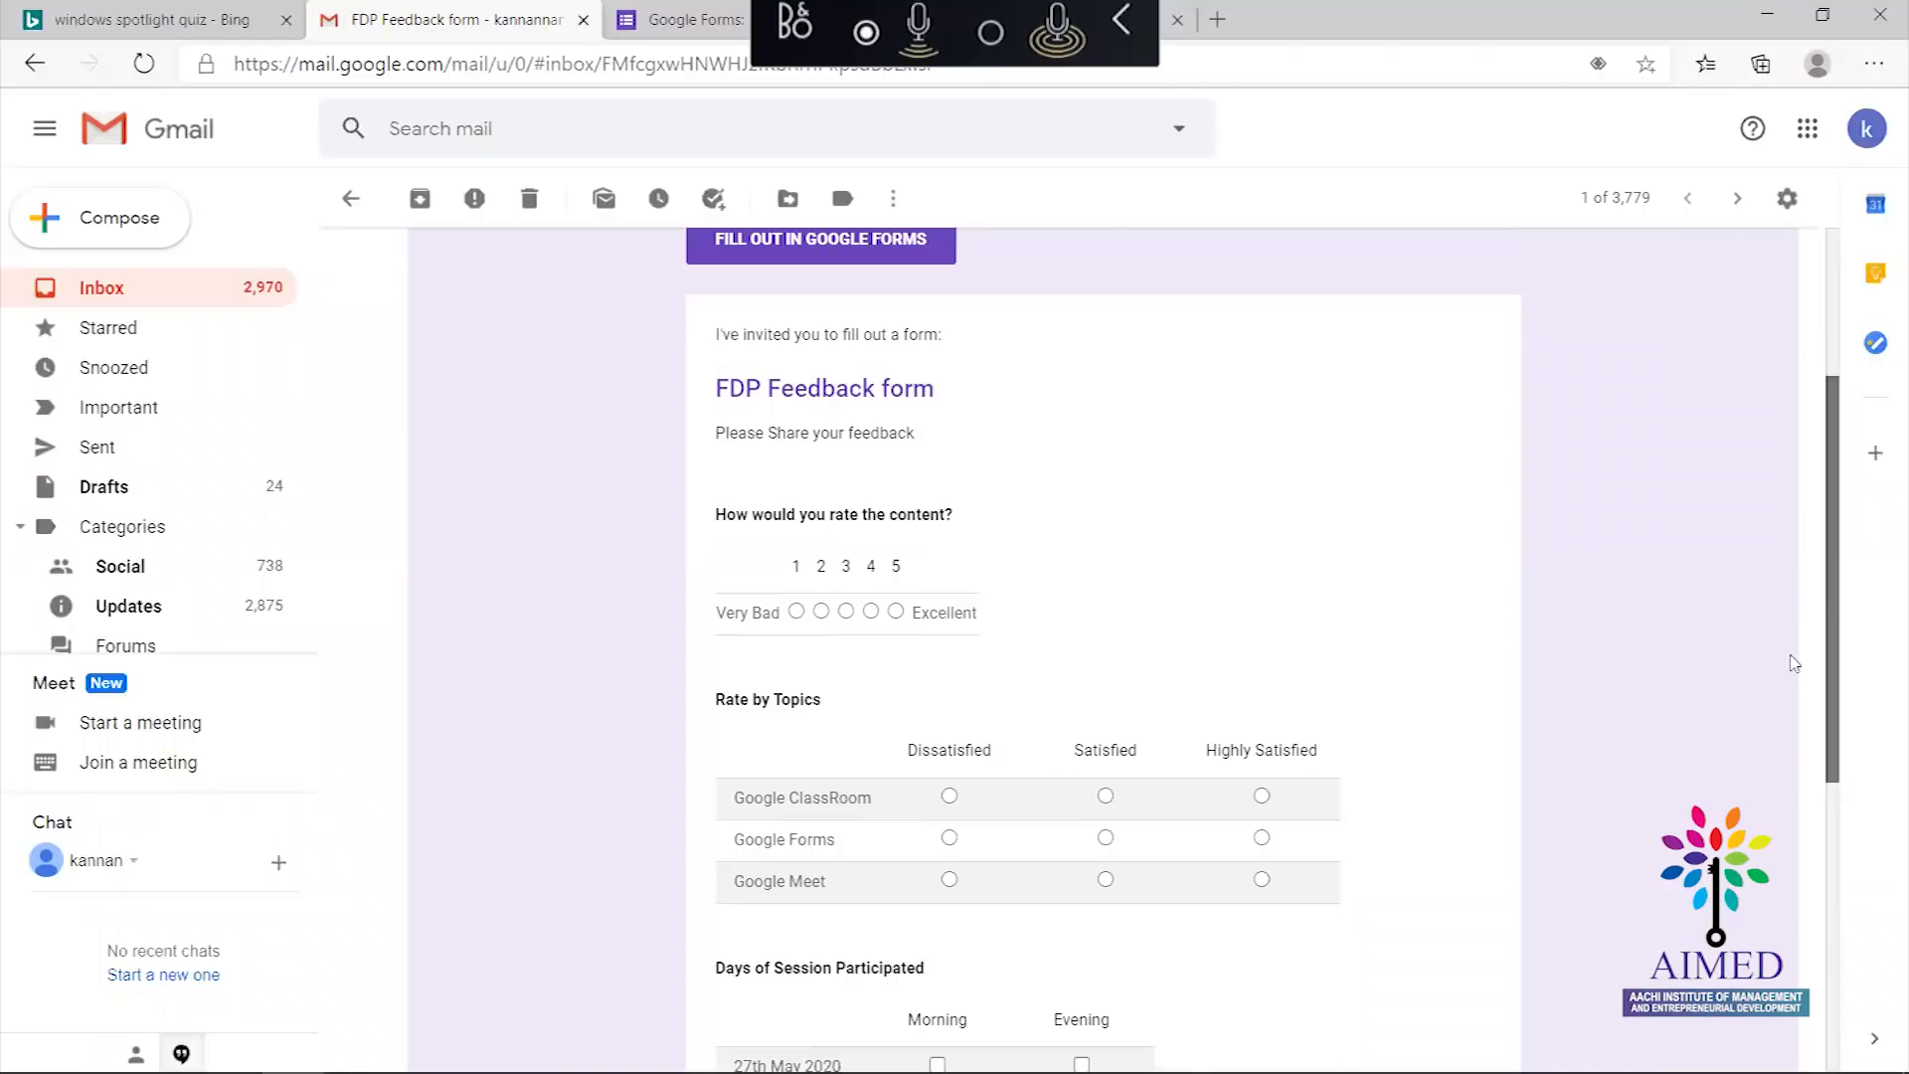
{"action": "scroll", "coordinate": [1794, 663], "scroll_direction": "down", "scroll_amount": 5}
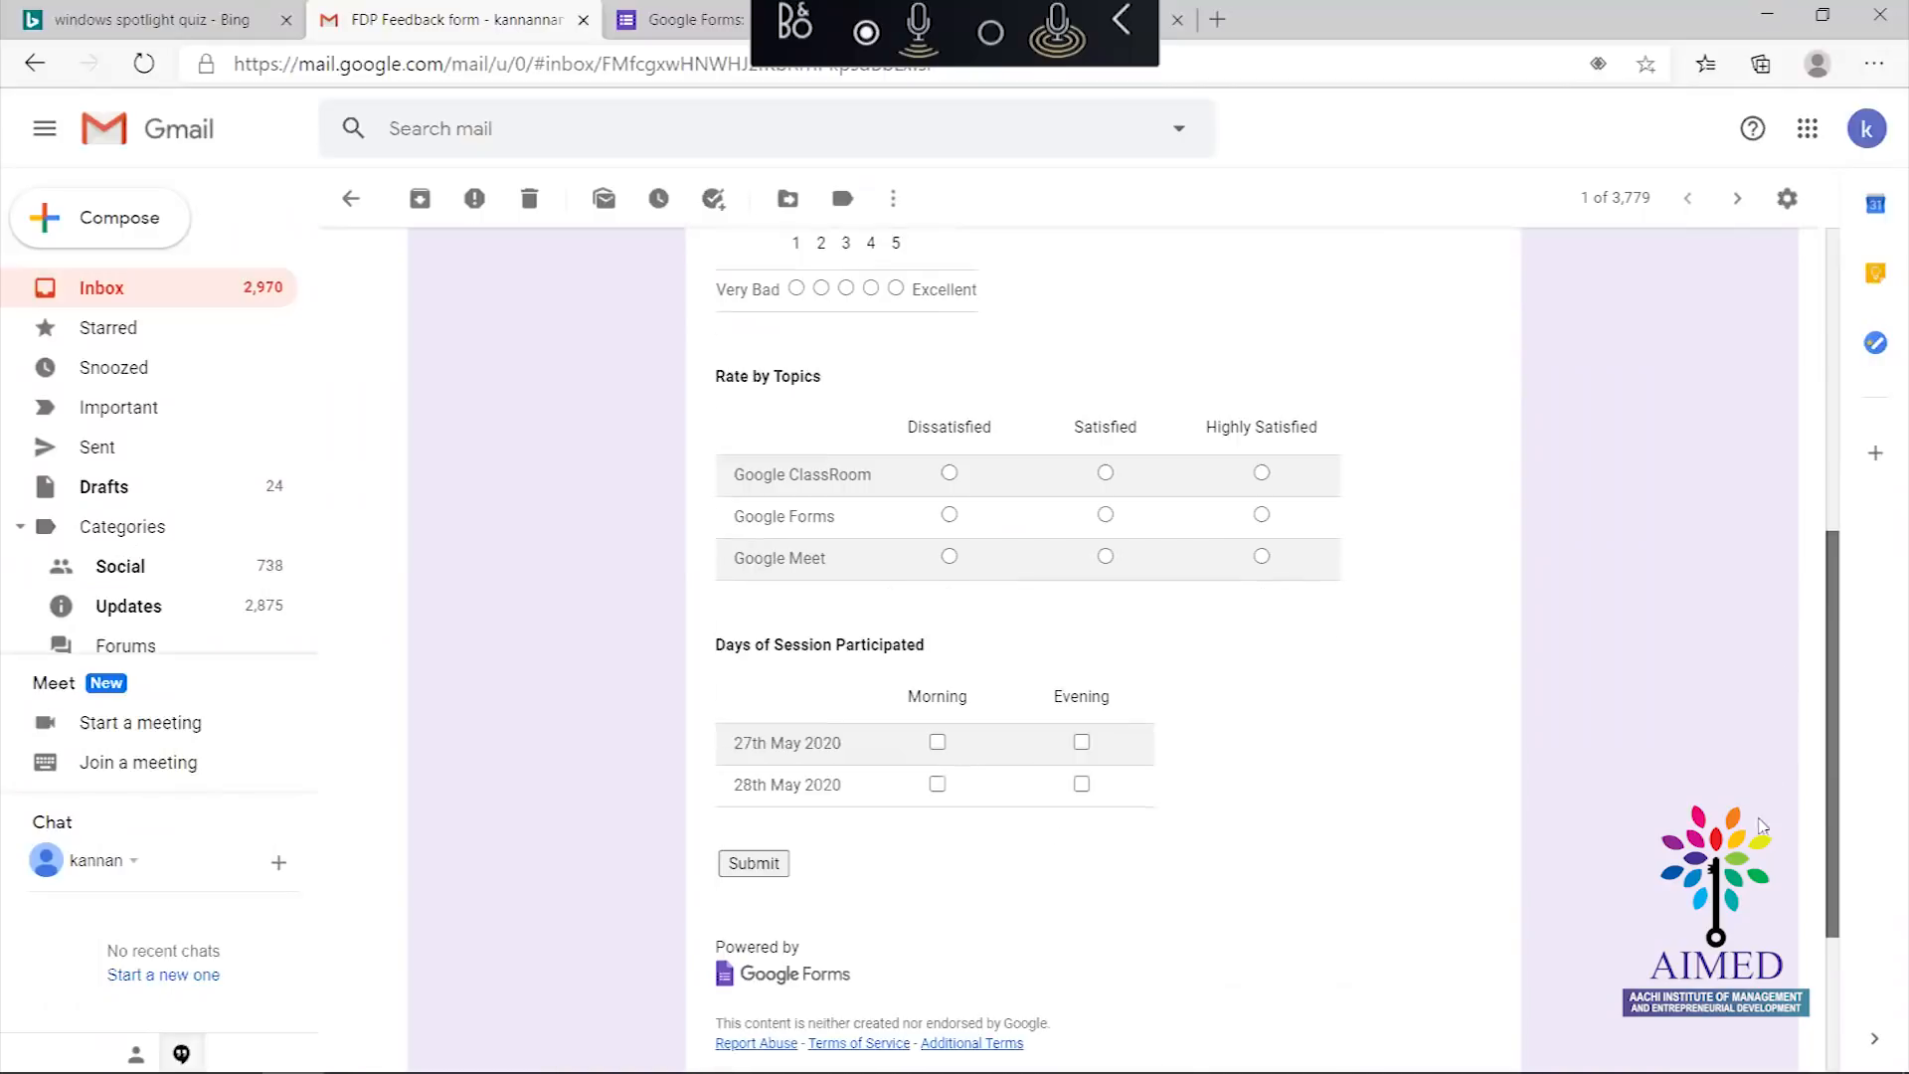
{"action": "scroll", "coordinate": [1761, 706], "scroll_direction": "up", "scroll_amount": 4}
{"action": "scroll", "coordinate": [1761, 691], "scroll_direction": "down", "scroll_amount": 1}
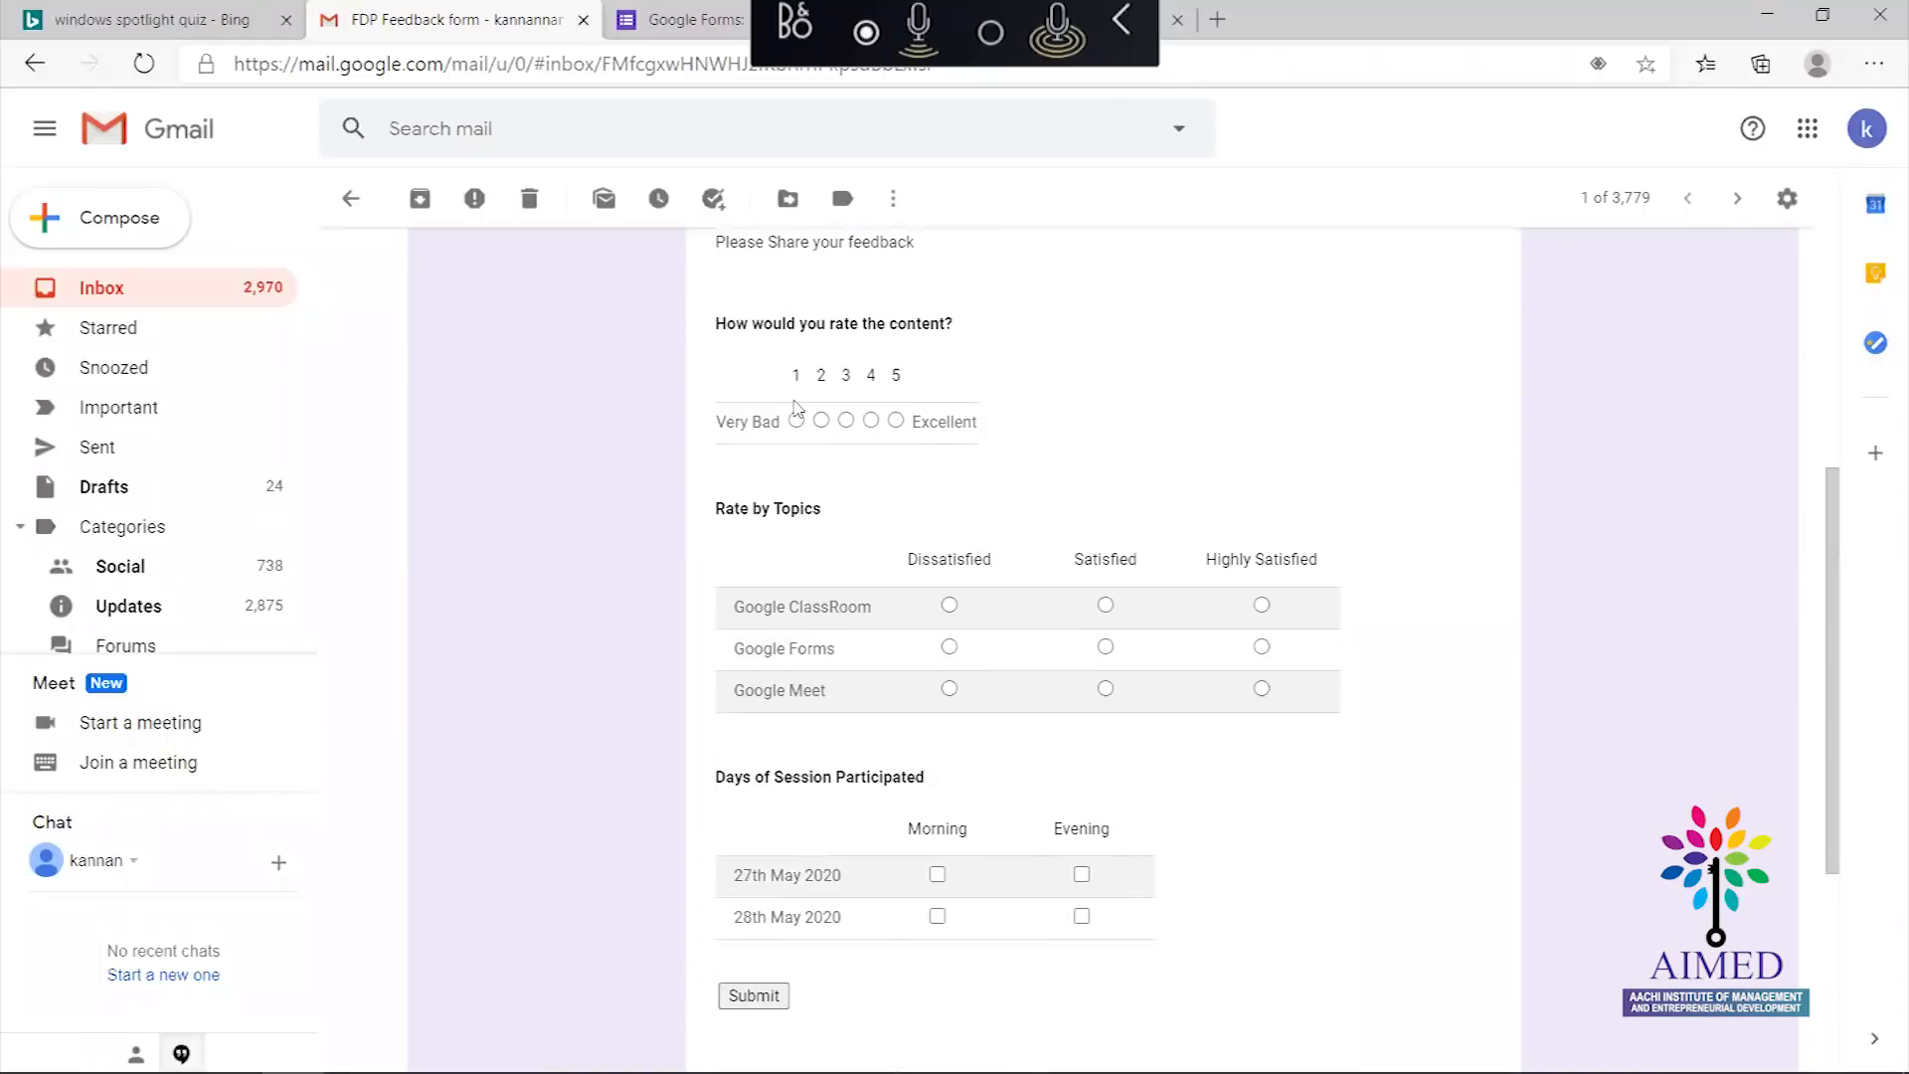
{"action": "left_click", "coordinate": [871, 422]}
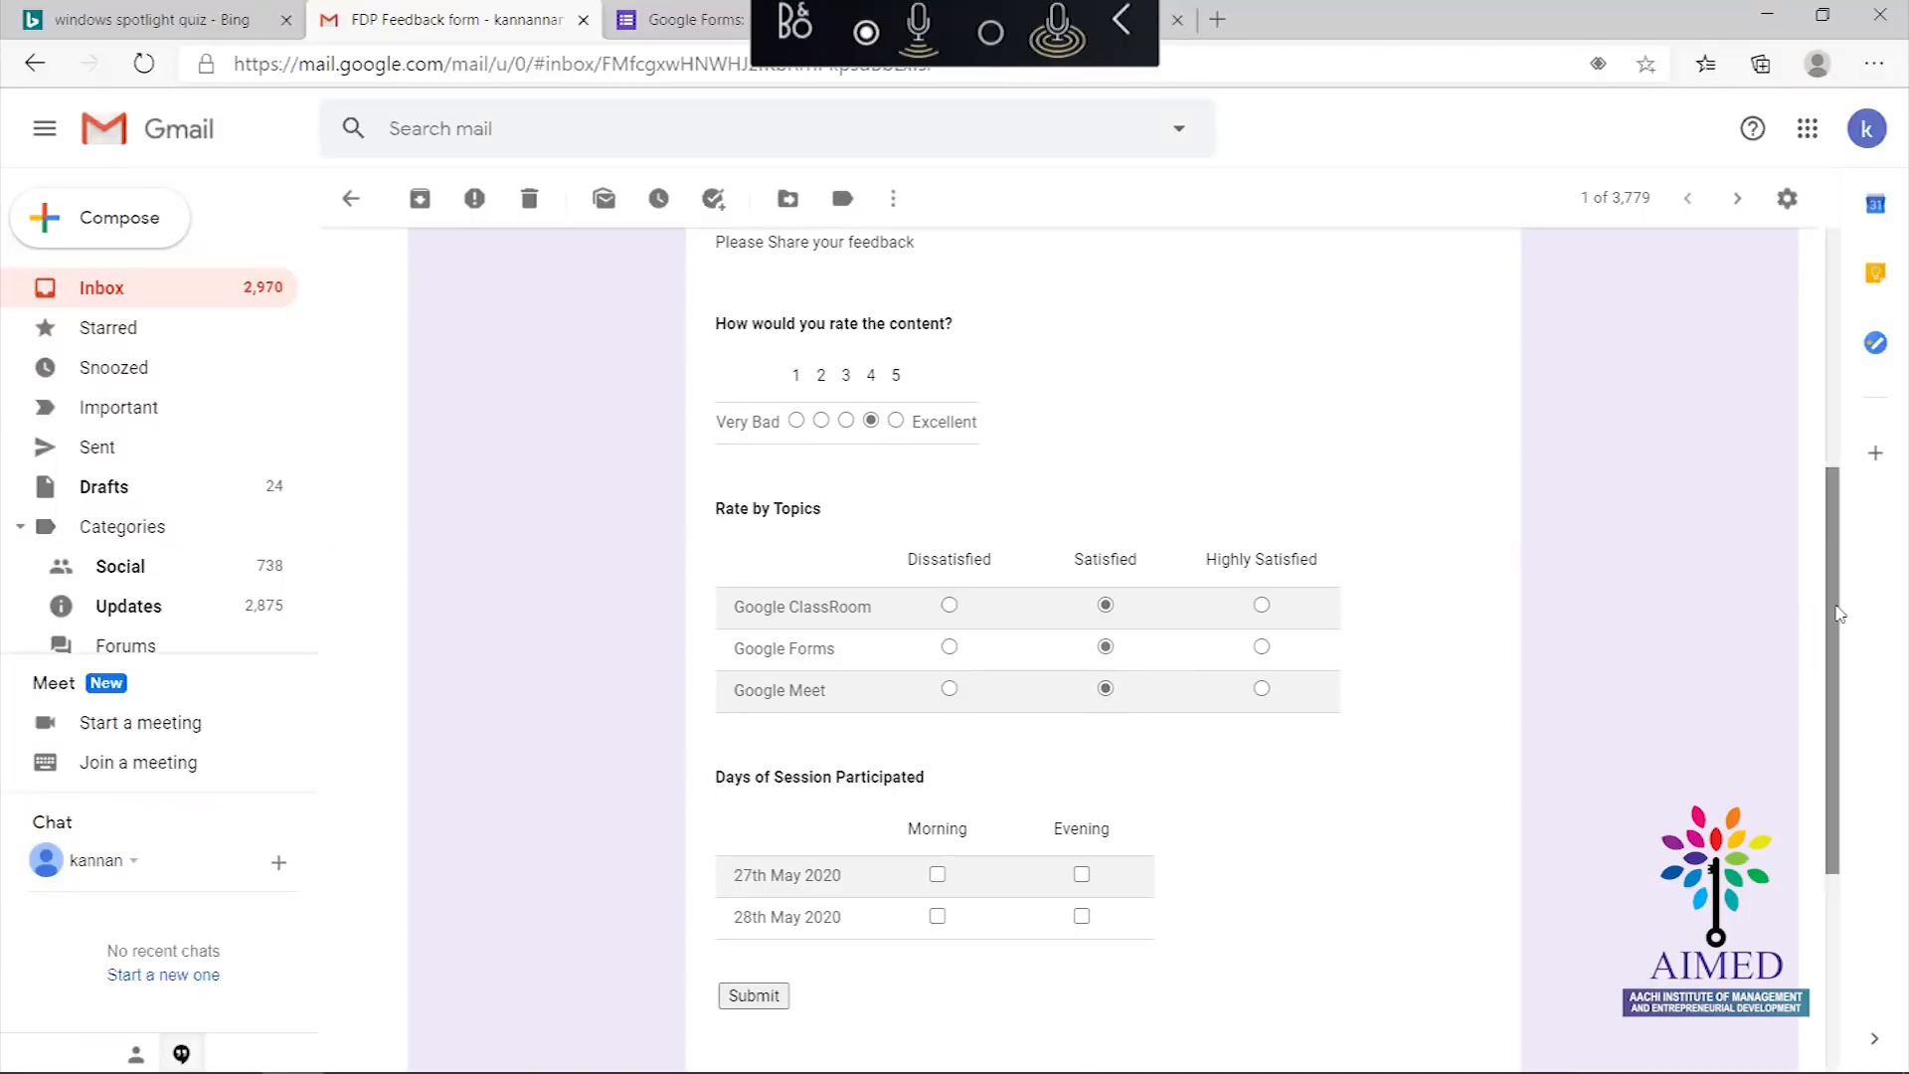
{"action": "scroll", "coordinate": [1830, 606], "scroll_direction": "down", "scroll_amount": 4}
{"action": "left_click", "coordinate": [937, 508]}
Submit the feedback response and confirm sending it
{"action": "left_click", "coordinate": [775, 630]}
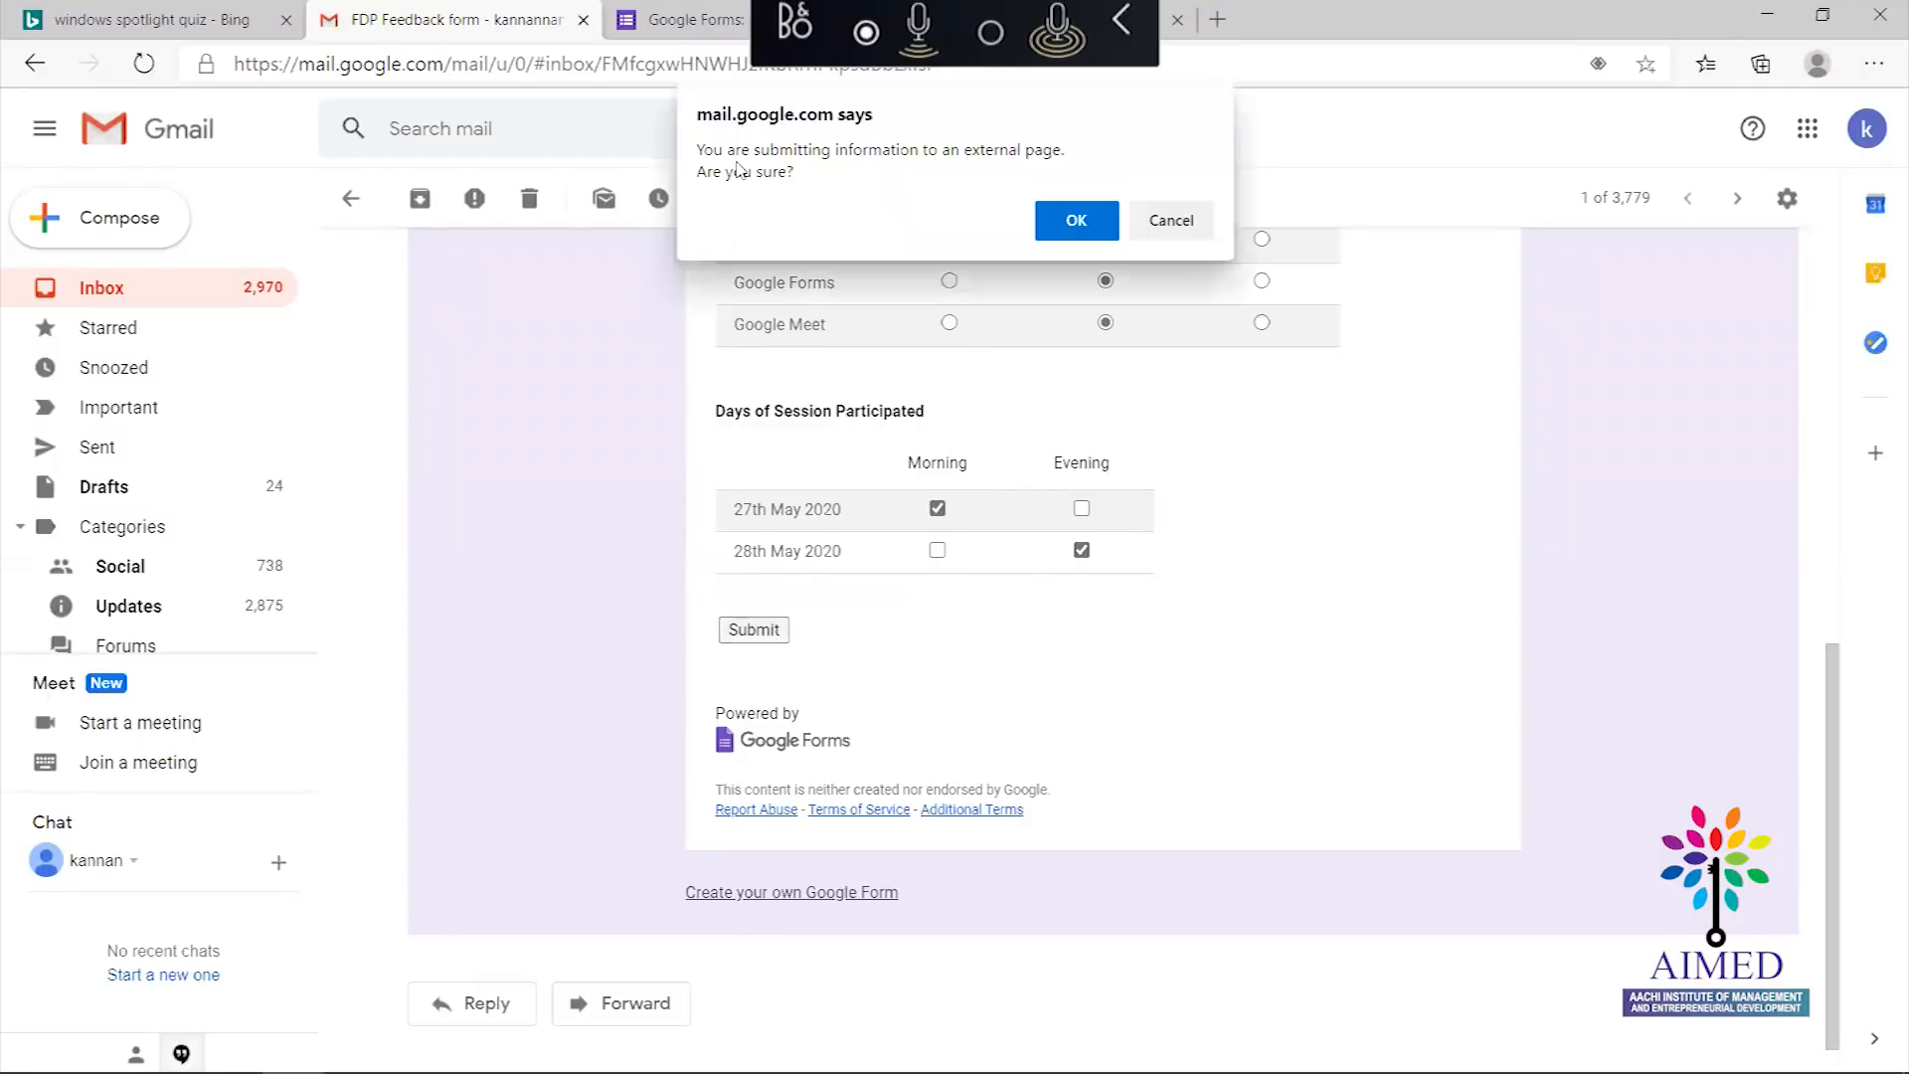
{"action": "left_click", "coordinate": [1074, 220]}
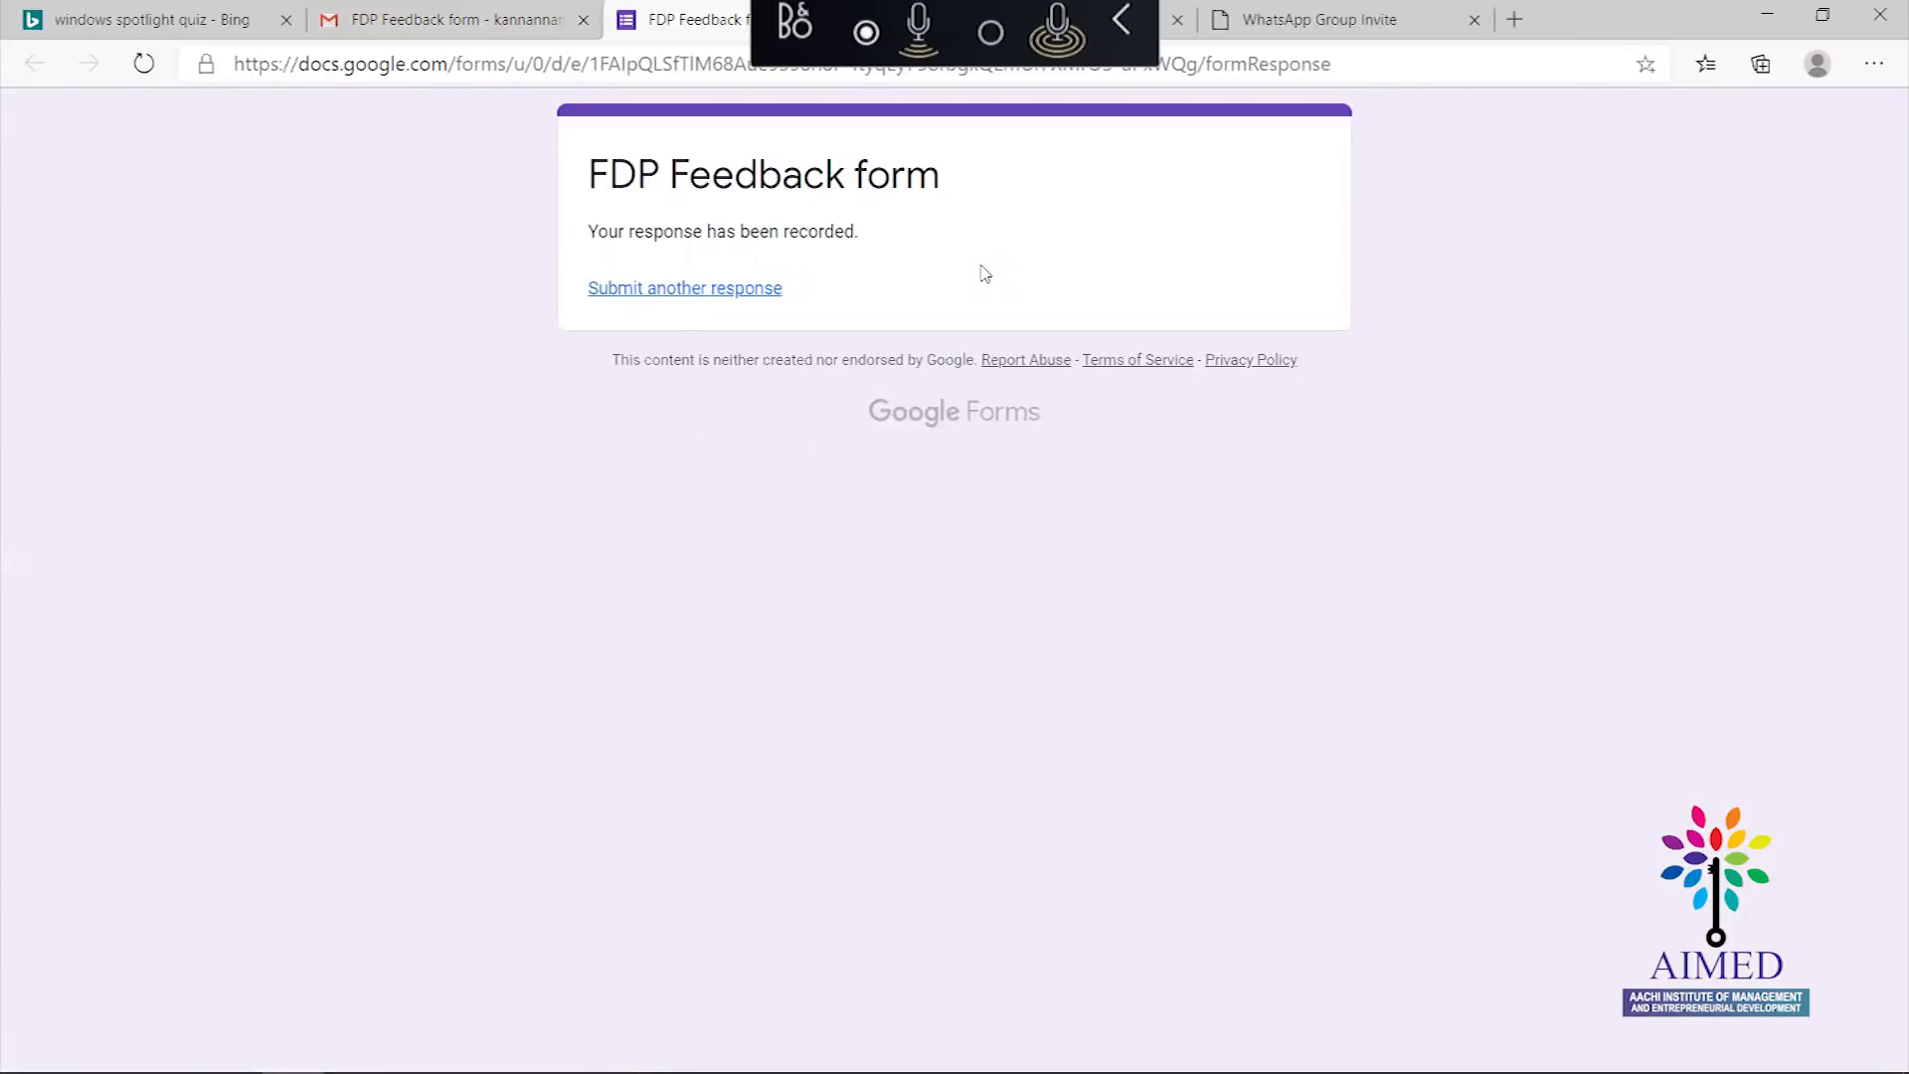
{"action": "key", "text": "alt+Tab"}
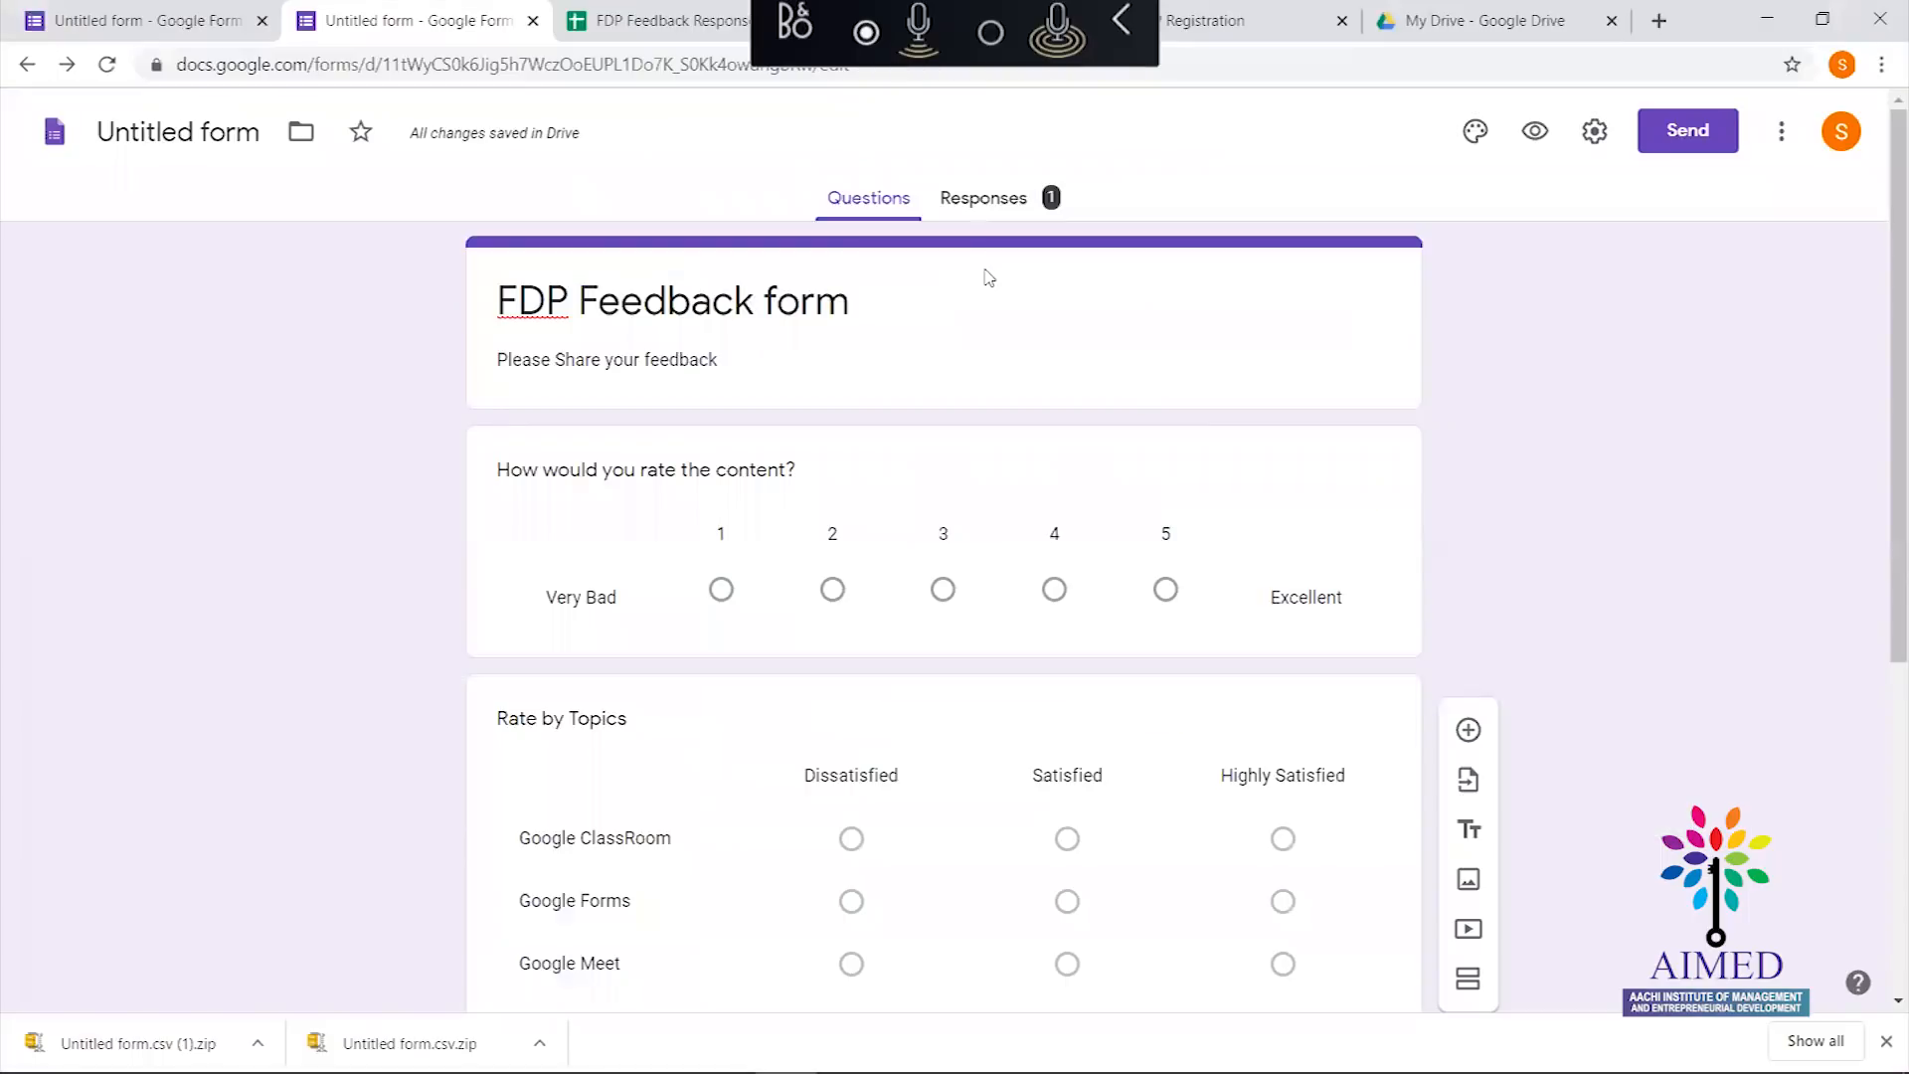
Review the Responses summary: content rated 4, topics Satisfied, 27th Morning and 28th Evening
{"action": "left_click", "coordinate": [960, 197]}
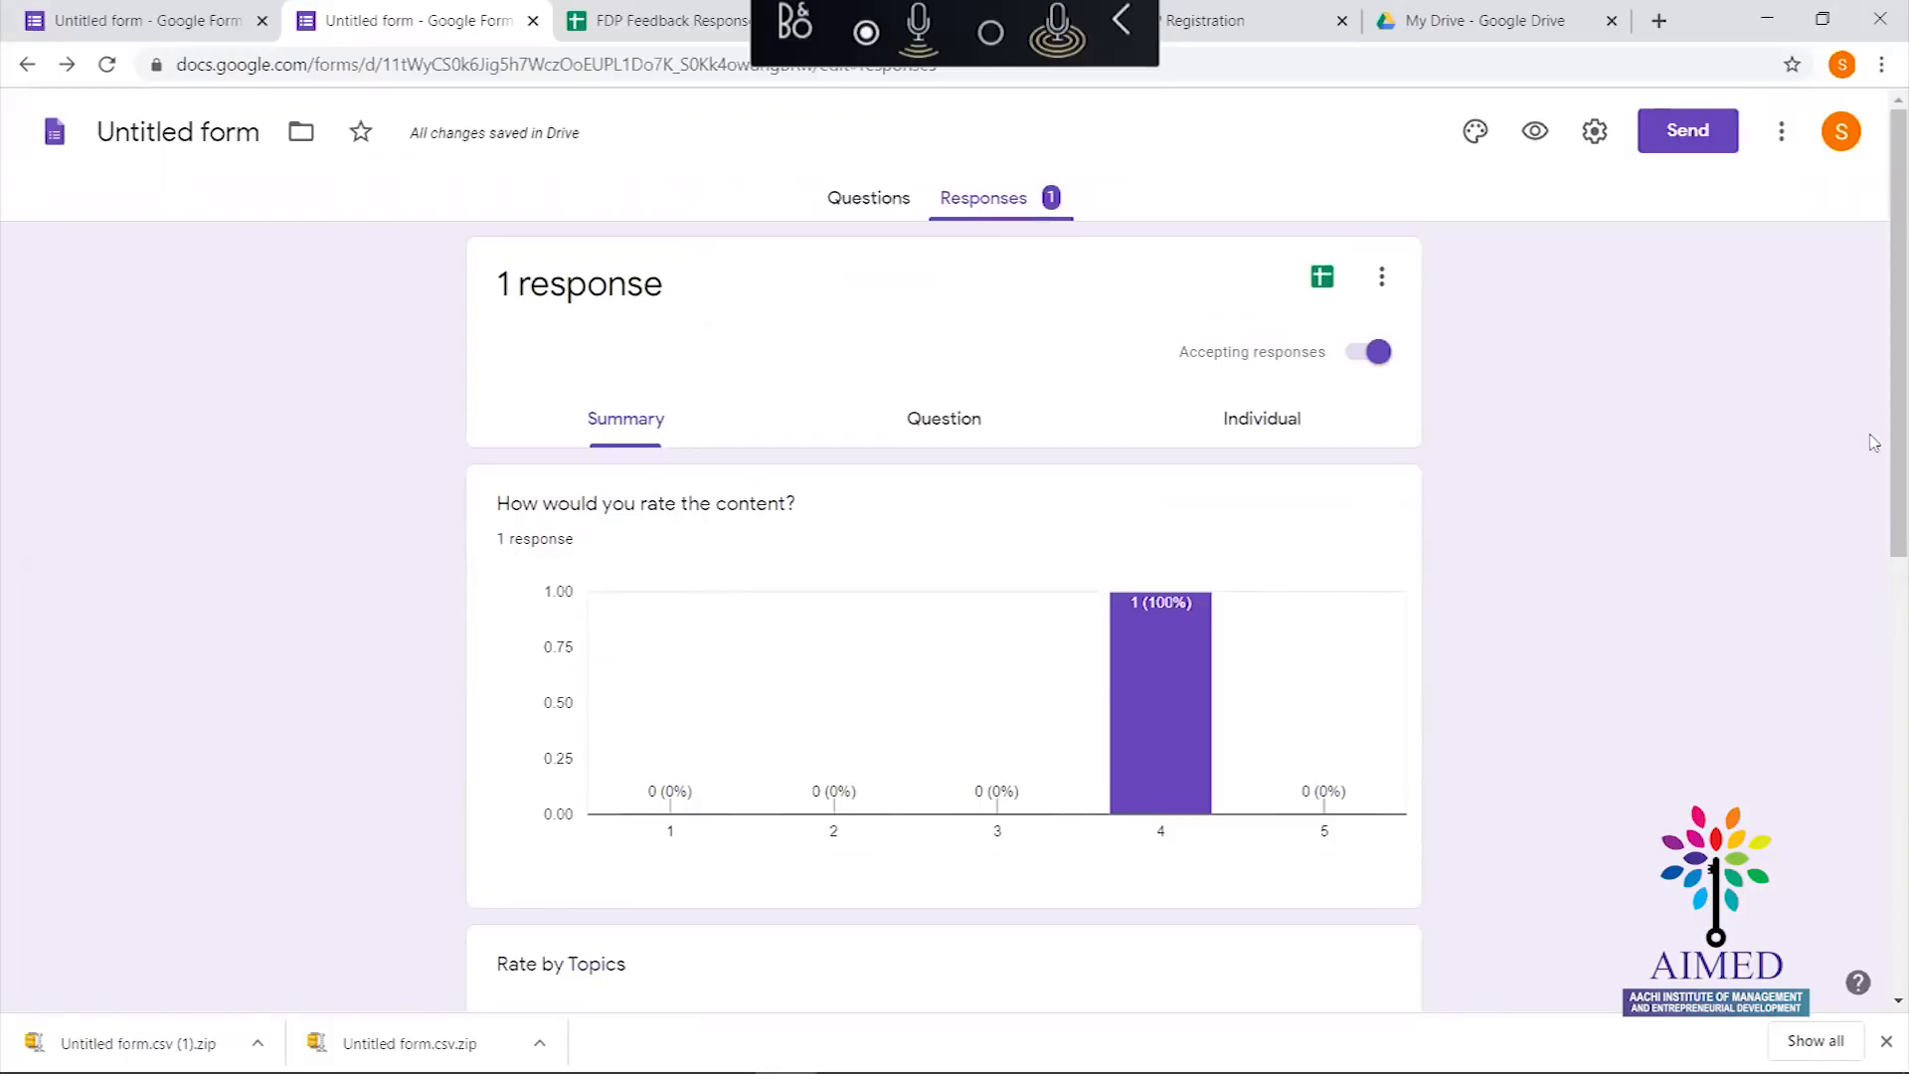
{"action": "left_click_drag", "start_coordinate": [1882, 422], "coordinate": [1882, 960]}
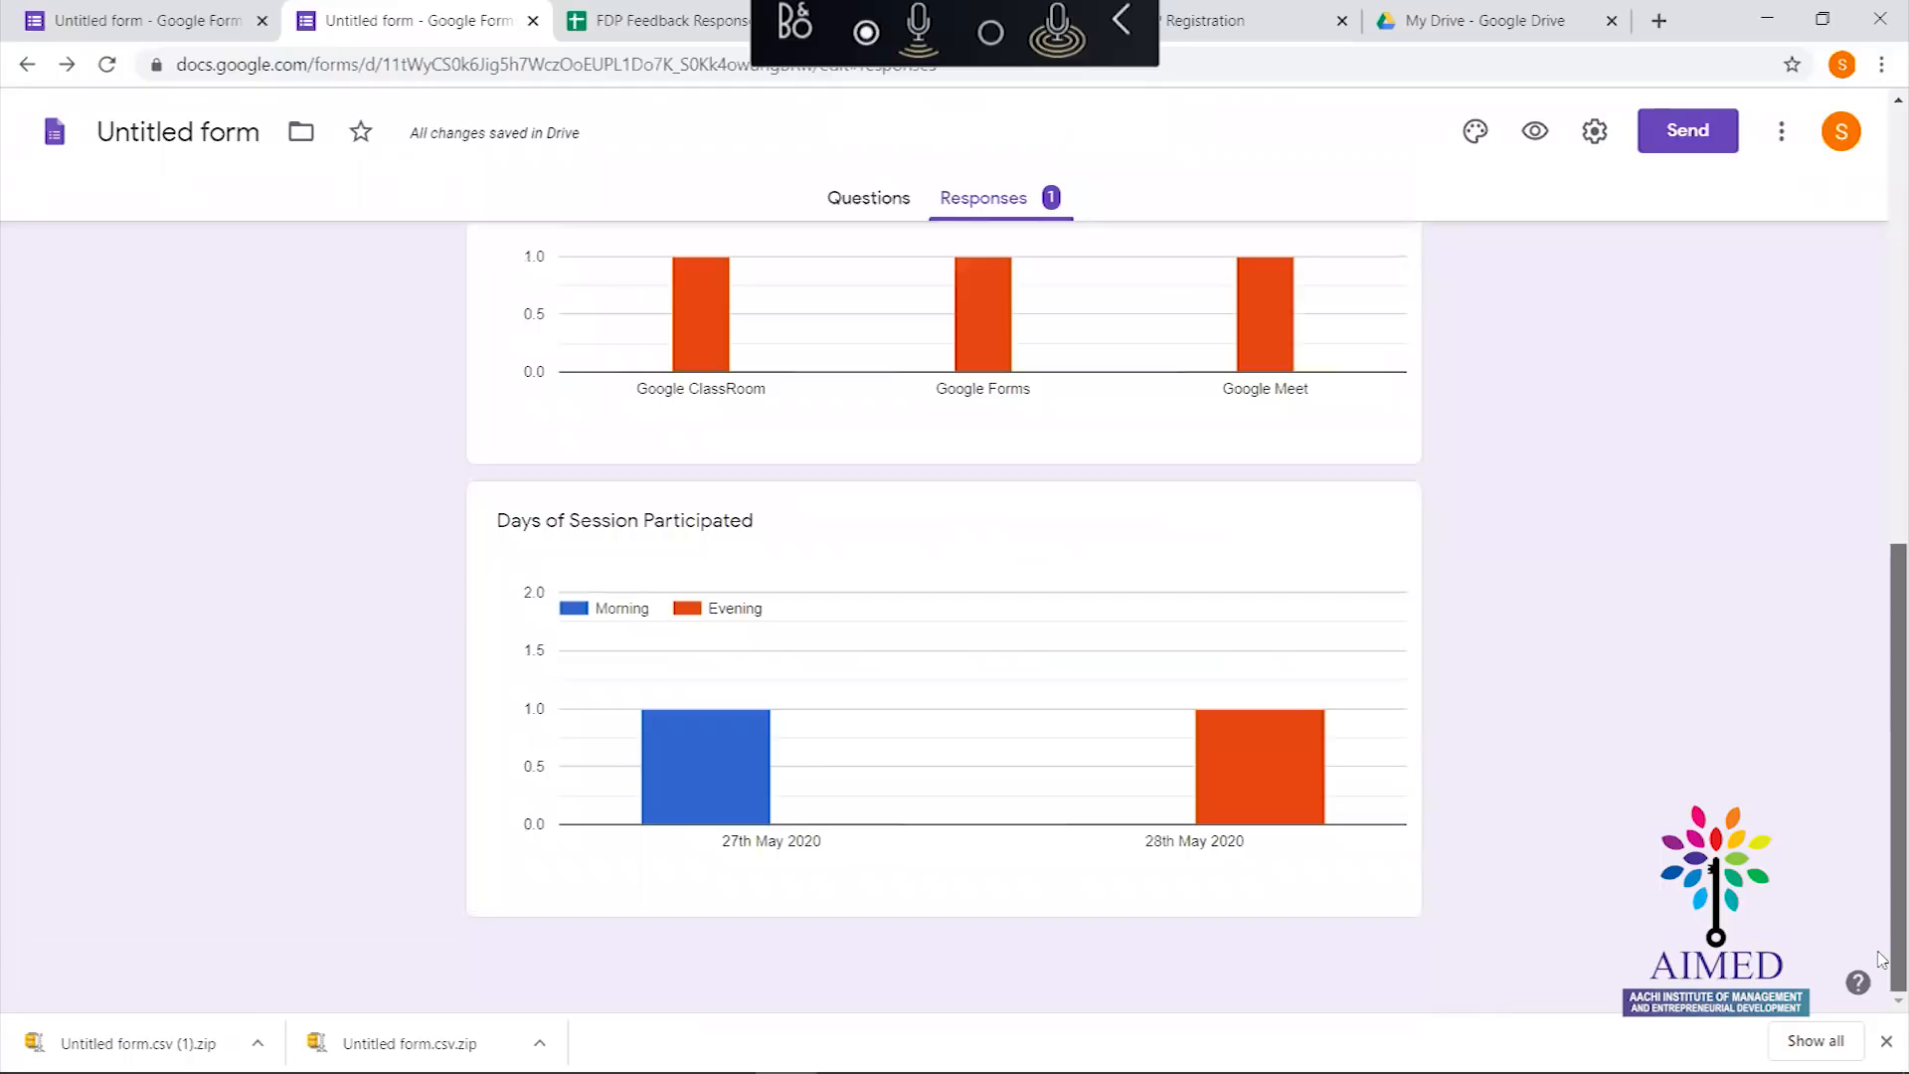
{"action": "scroll", "coordinate": [1867, 696], "scroll_direction": "up", "scroll_amount": 3}
{"action": "scroll", "coordinate": [1855, 502], "scroll_direction": "up", "scroll_amount": 2}
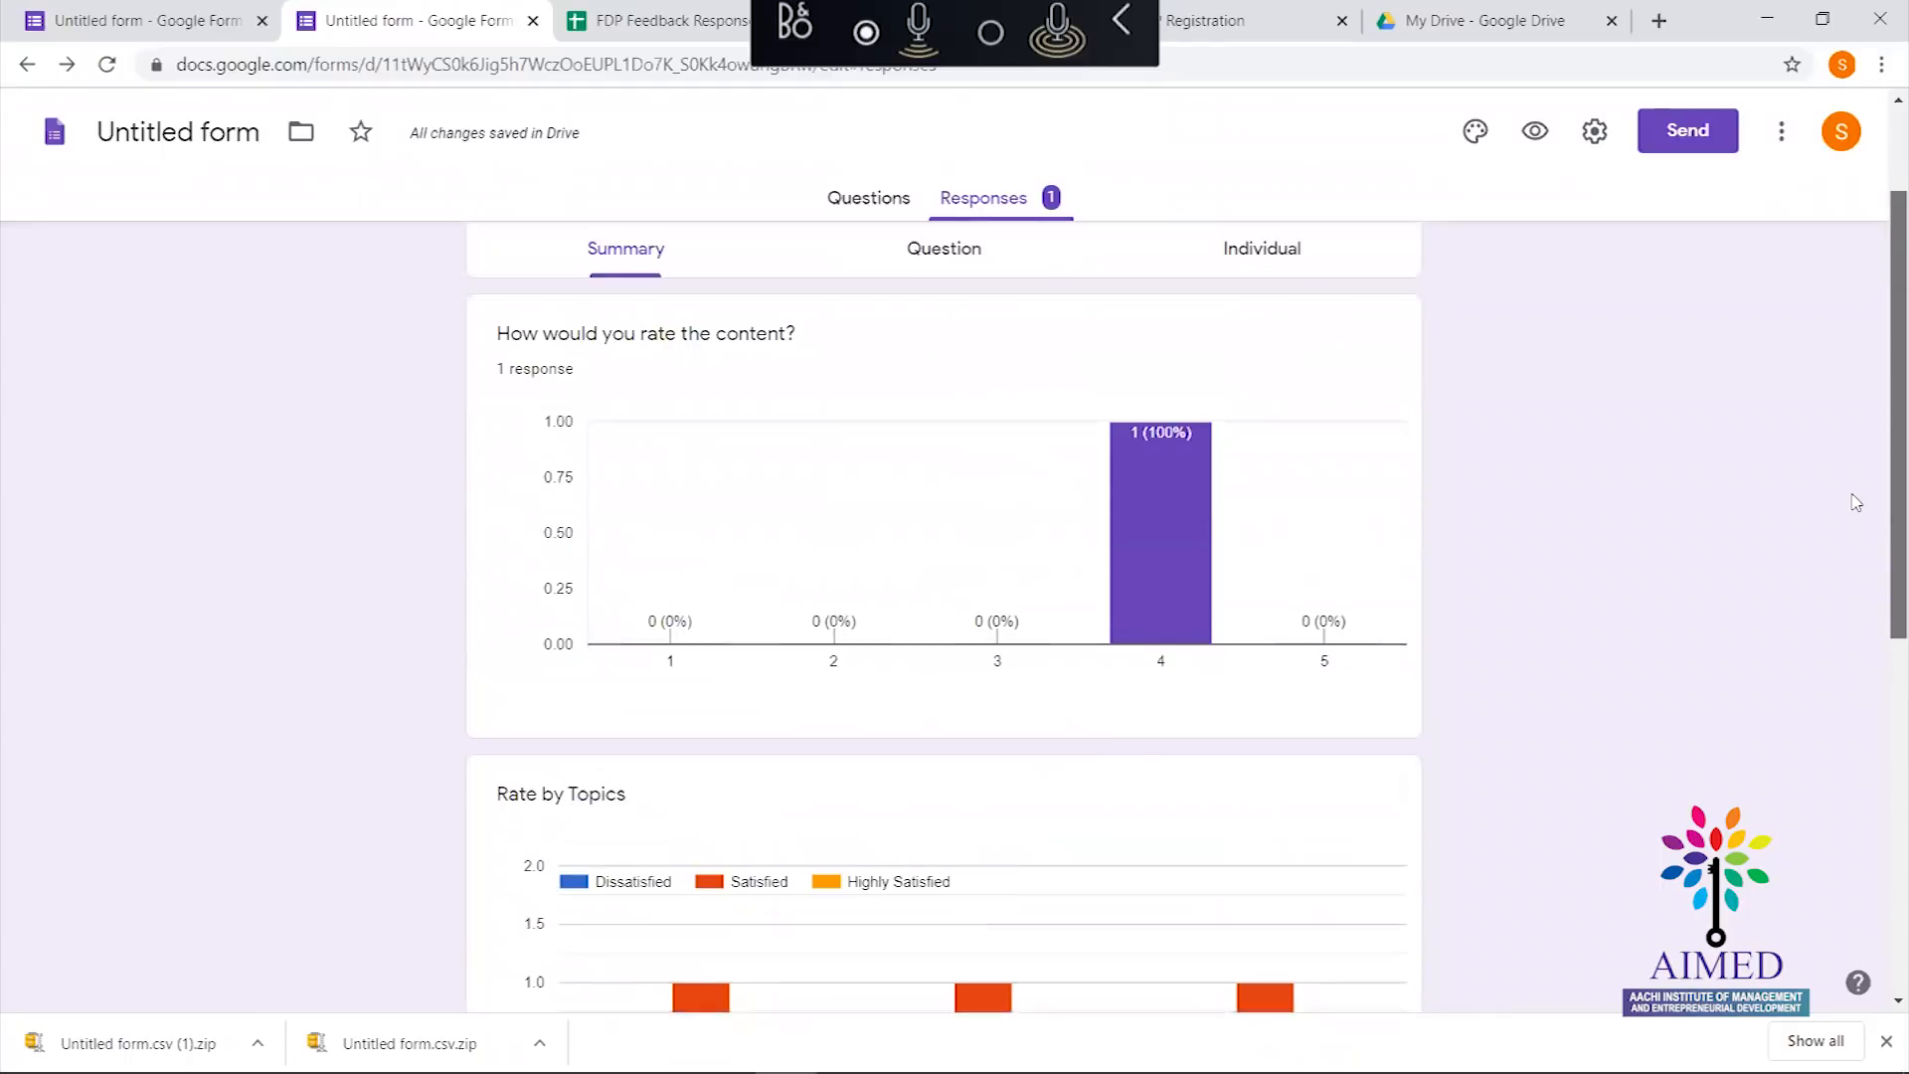
{"action": "scroll", "coordinate": [1859, 517], "scroll_direction": "down", "scroll_amount": 4}
{"action": "scroll", "coordinate": [1875, 795], "scroll_direction": "down", "scroll_amount": 3}
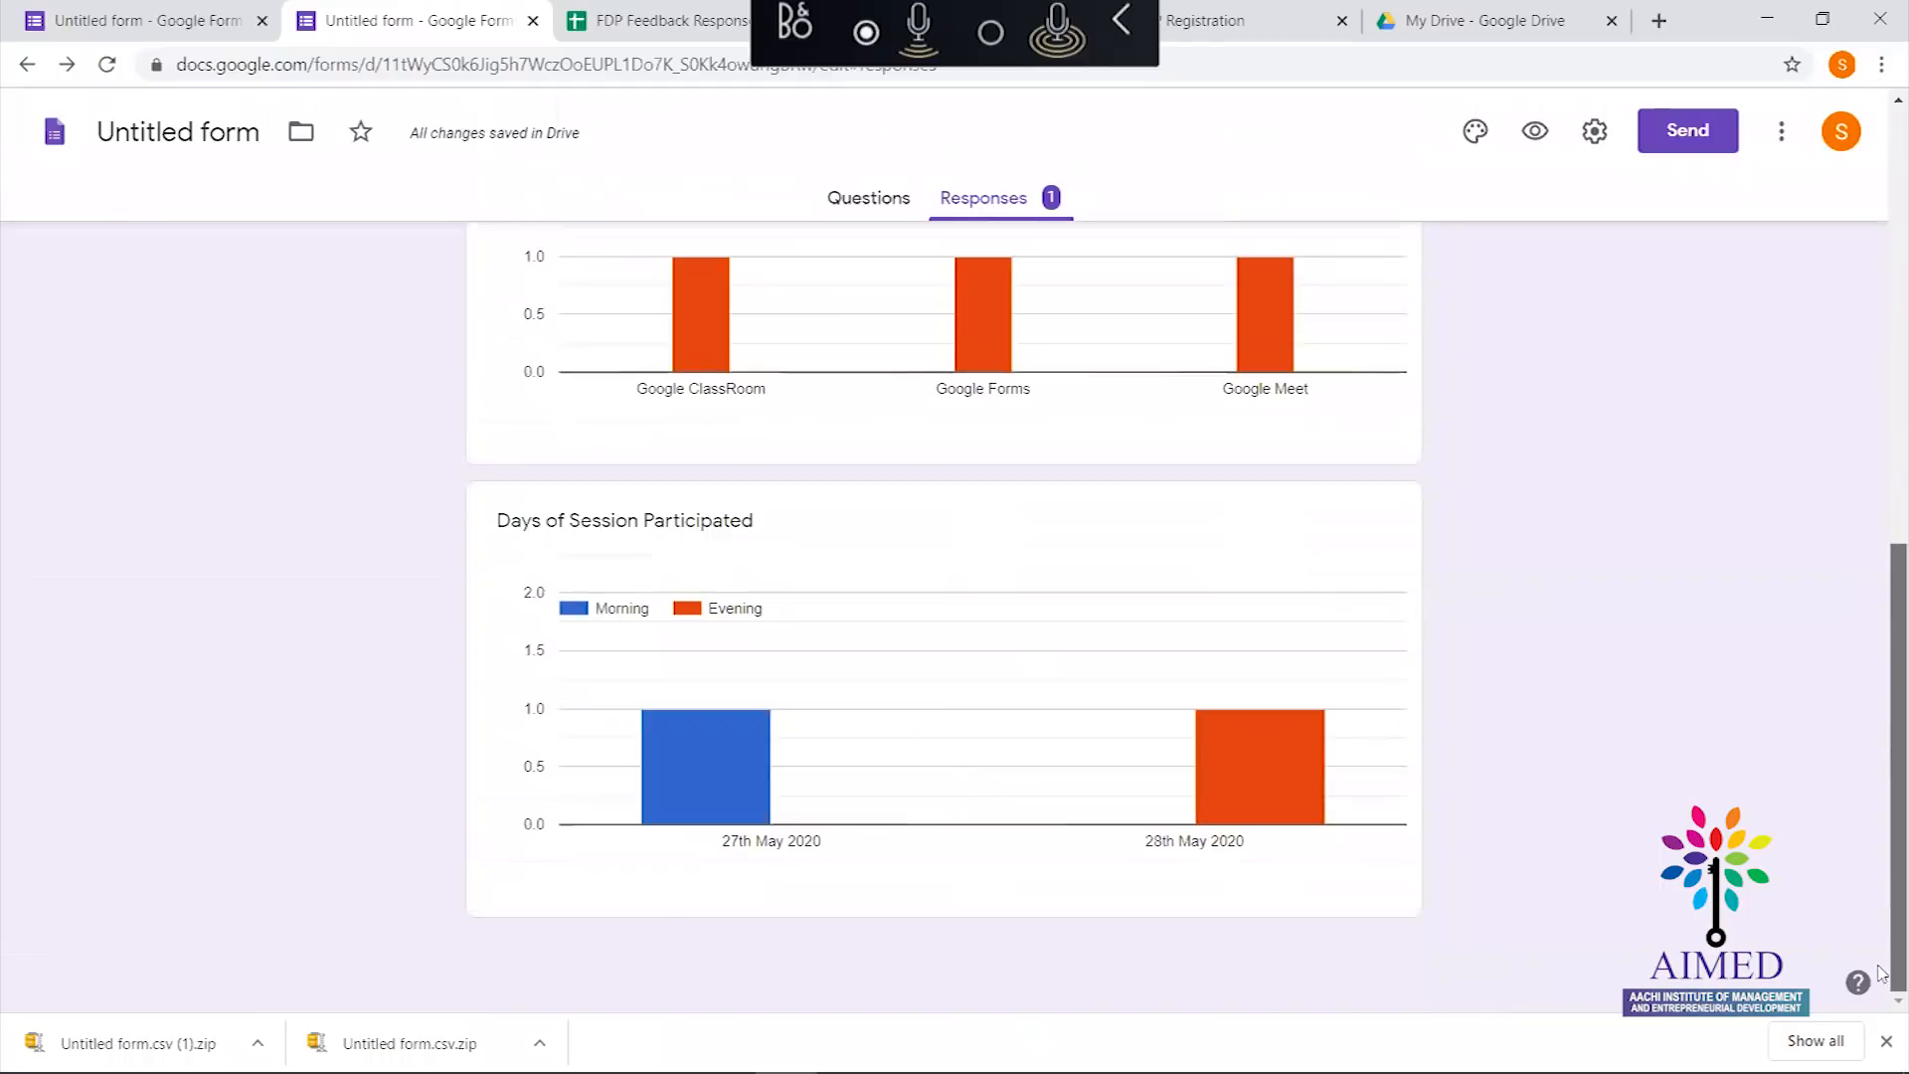
{"action": "scroll", "coordinate": [1879, 567], "scroll_direction": "up", "scroll_amount": 8}
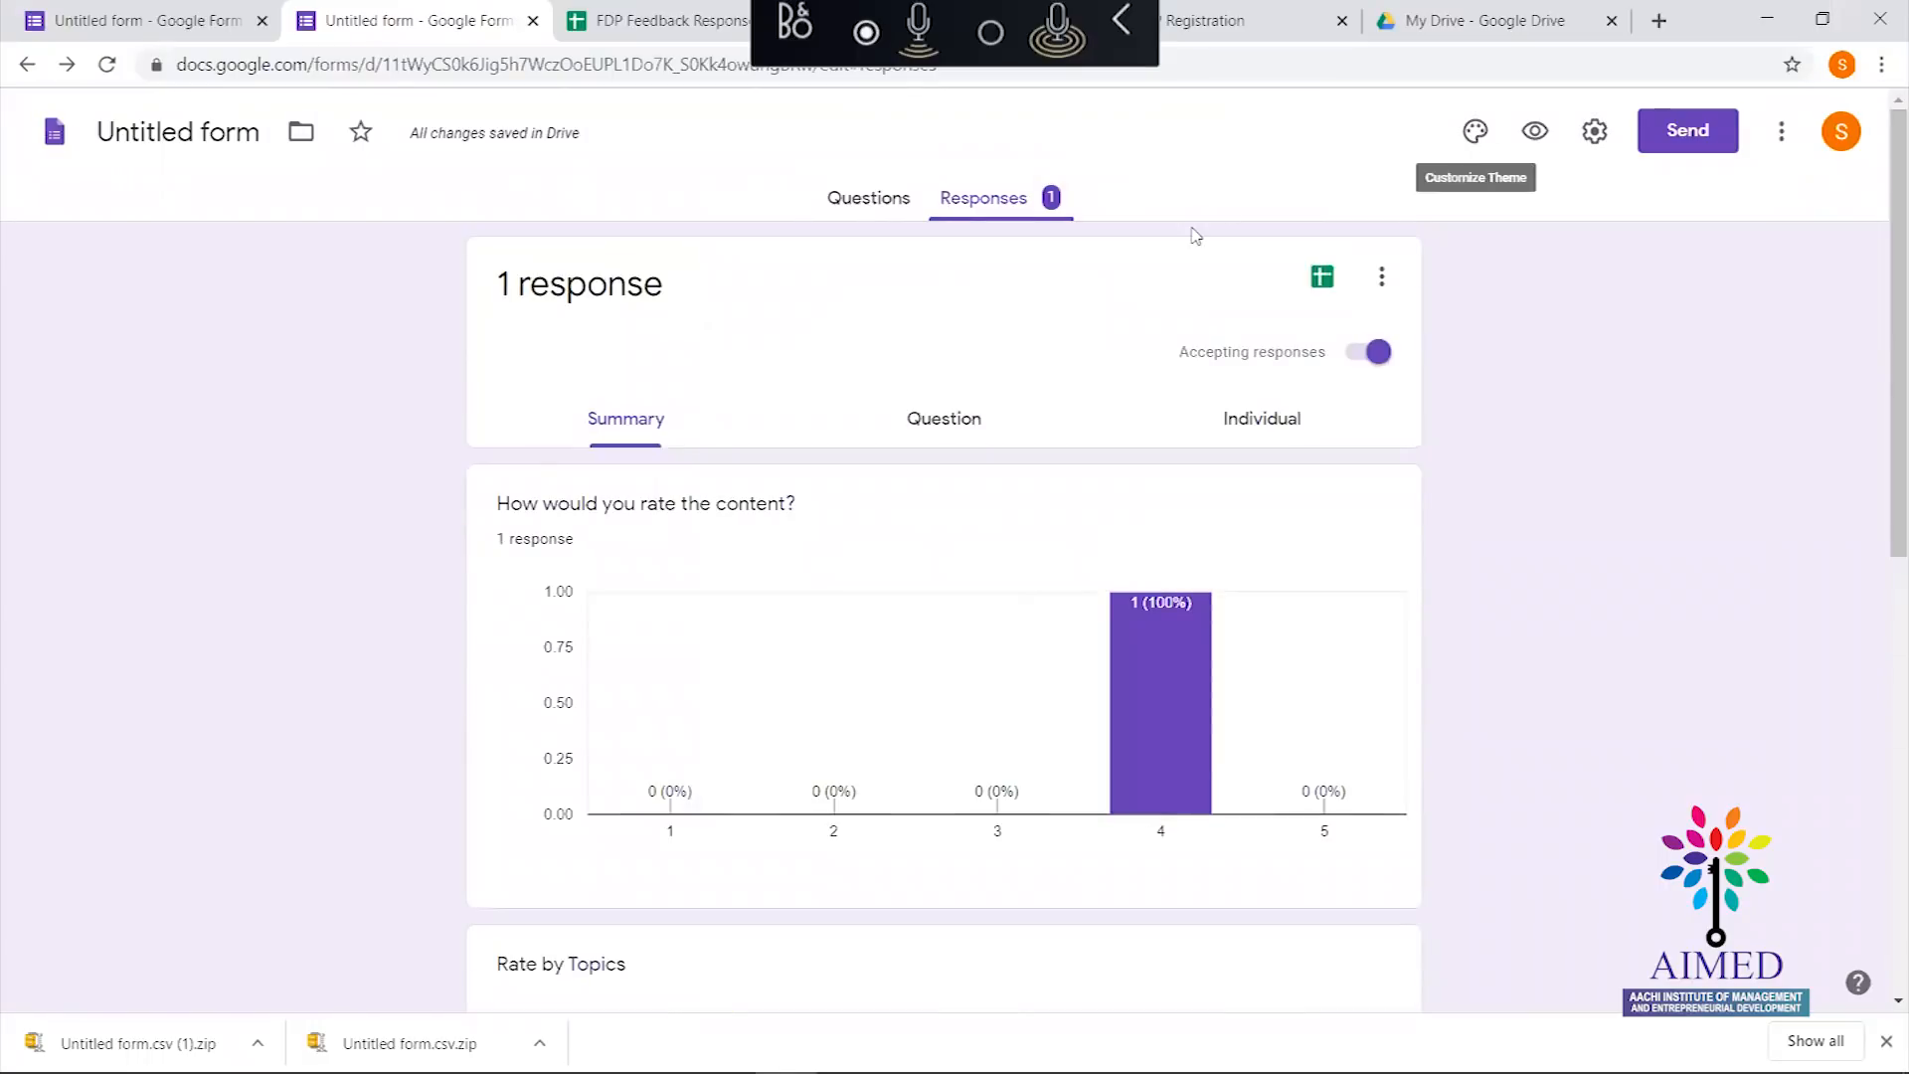
{"action": "left_click", "coordinate": [673, 22]}
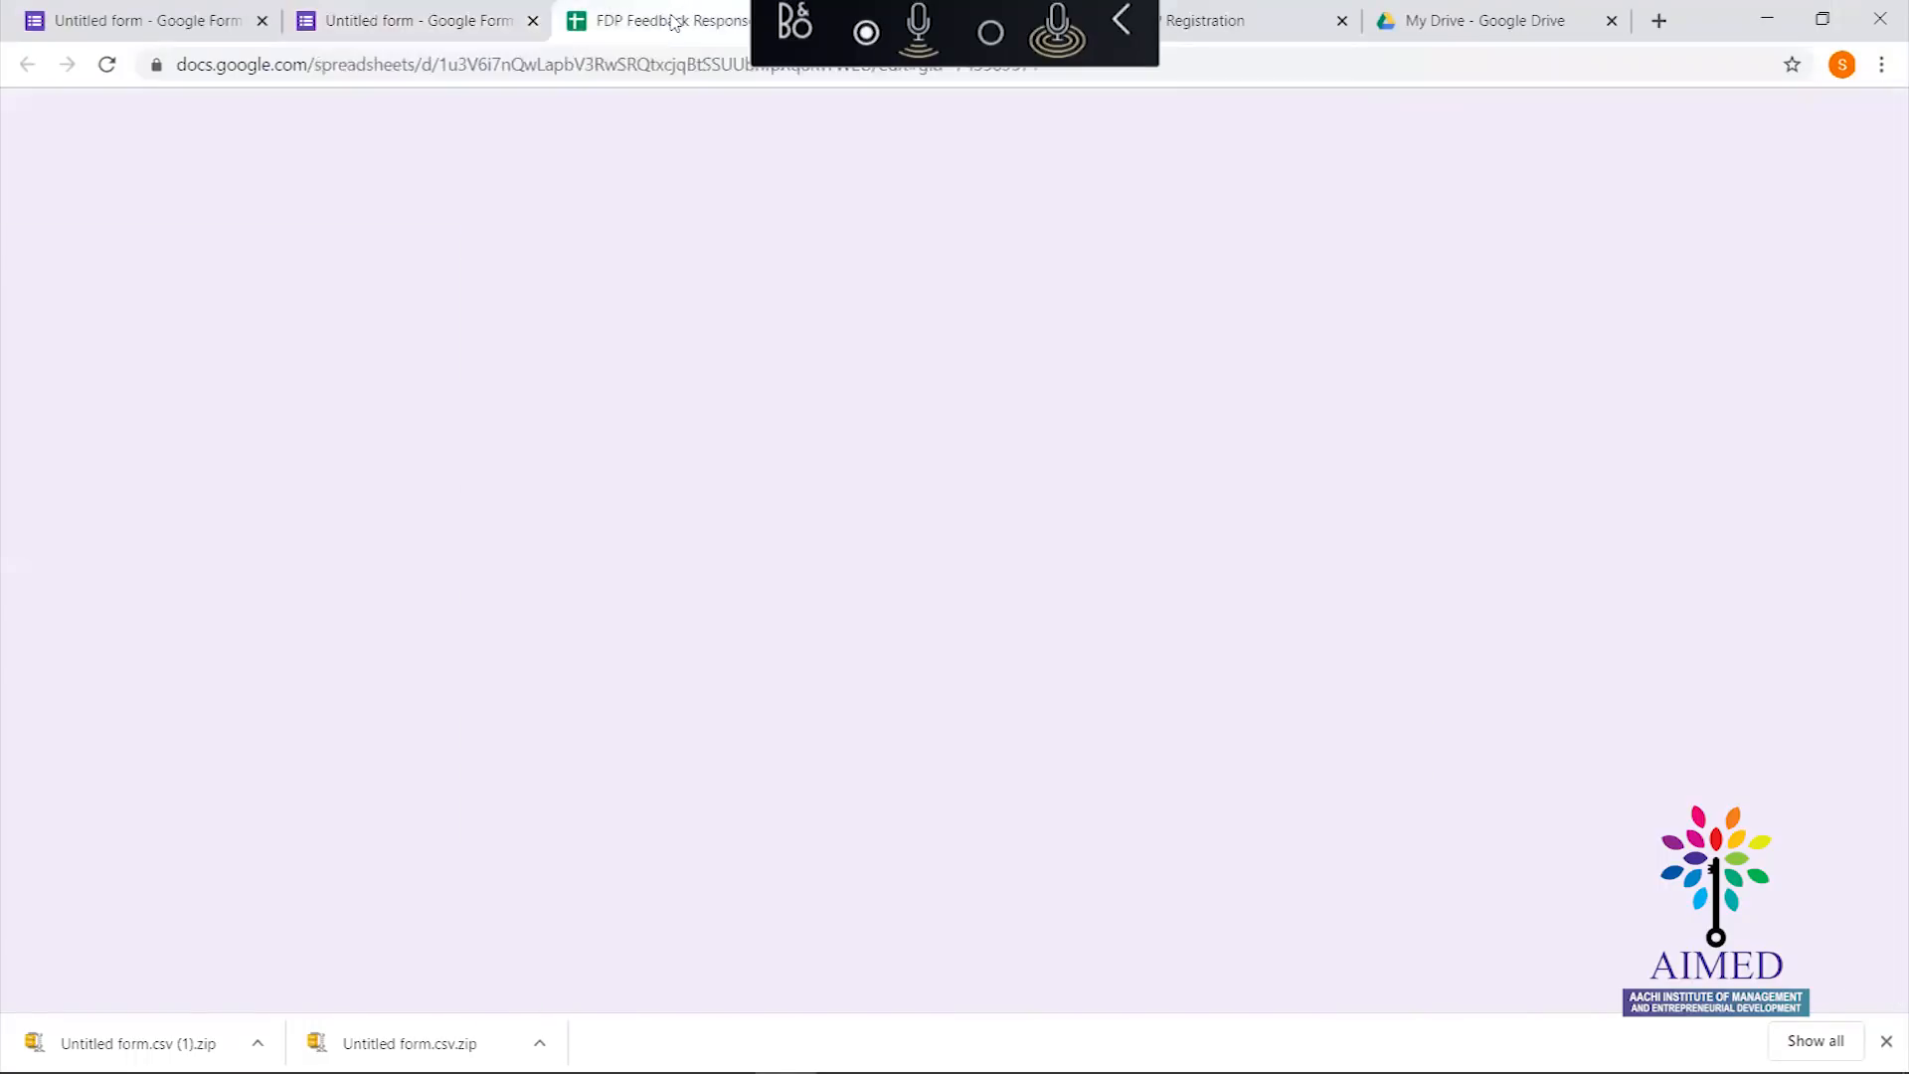
{"action": "left_click", "coordinate": [864, 615]}
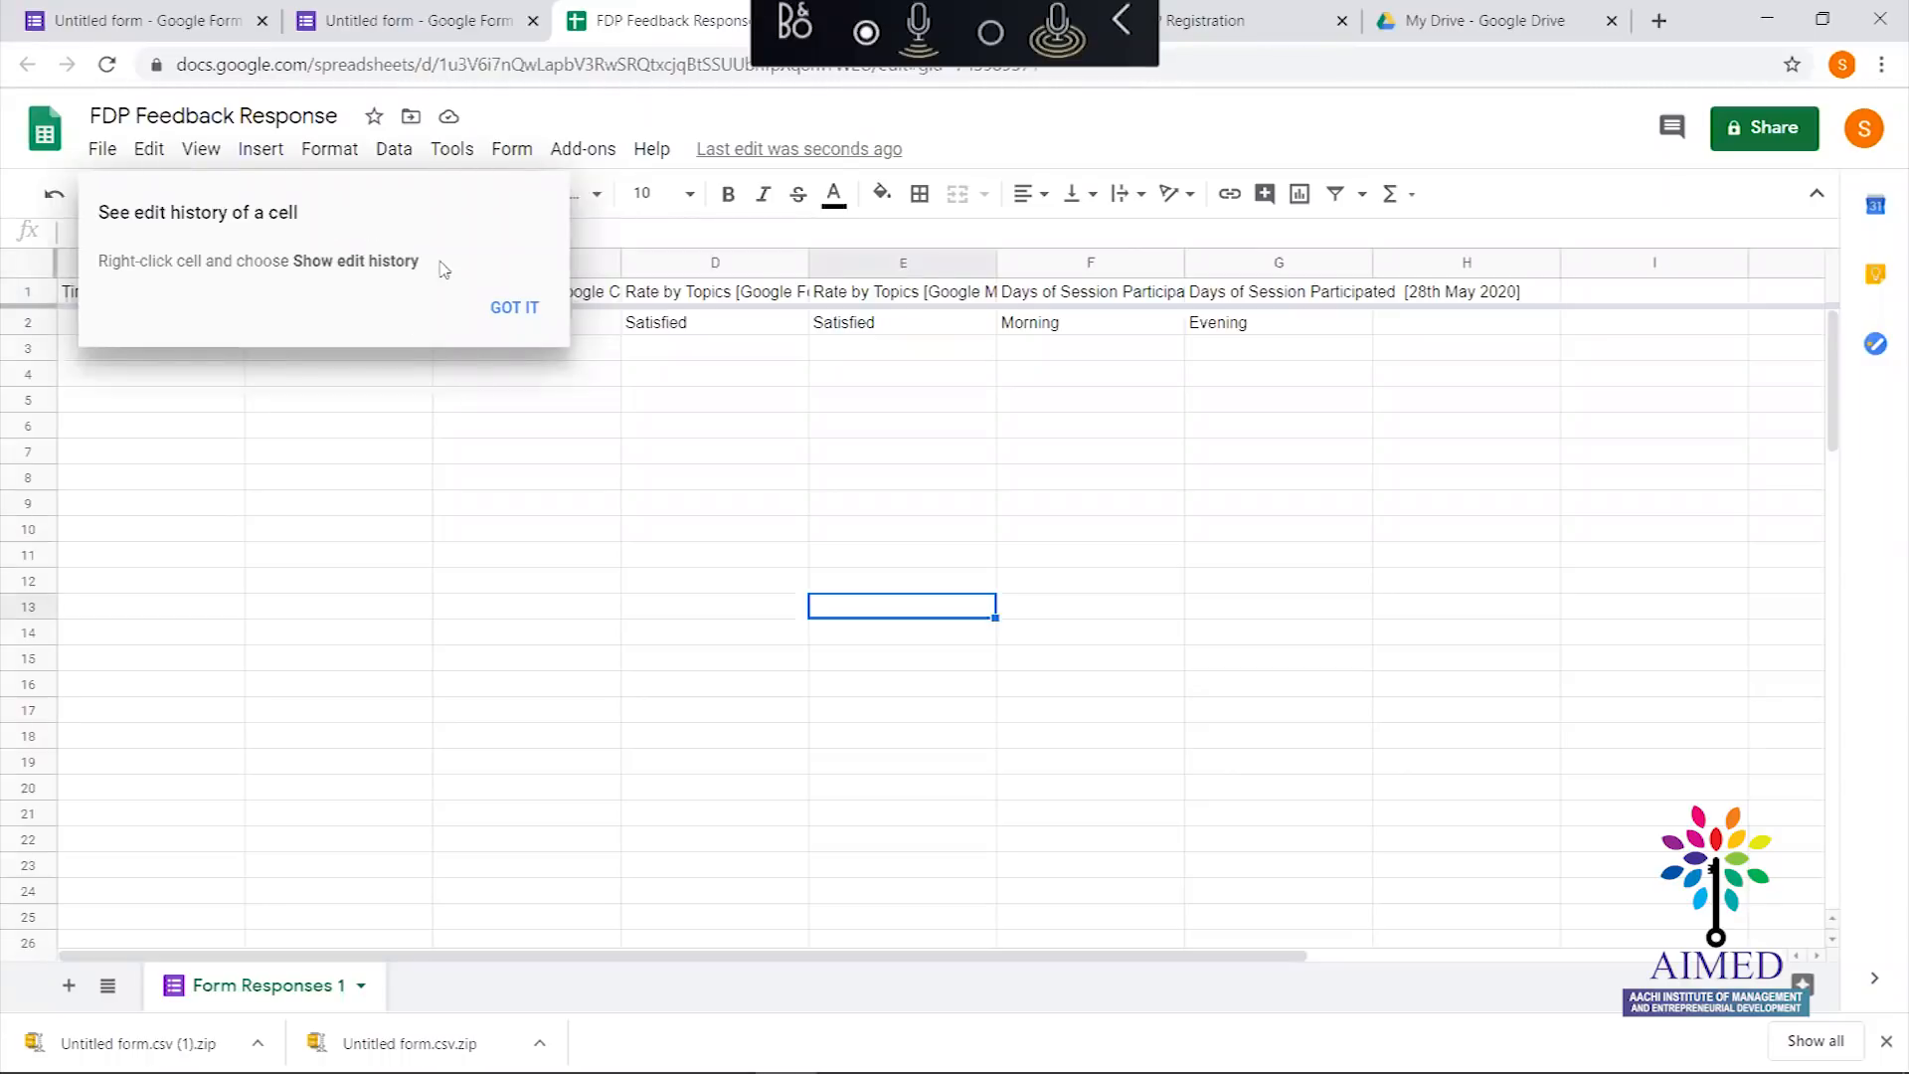
{"action": "left_click", "coordinate": [512, 316]}
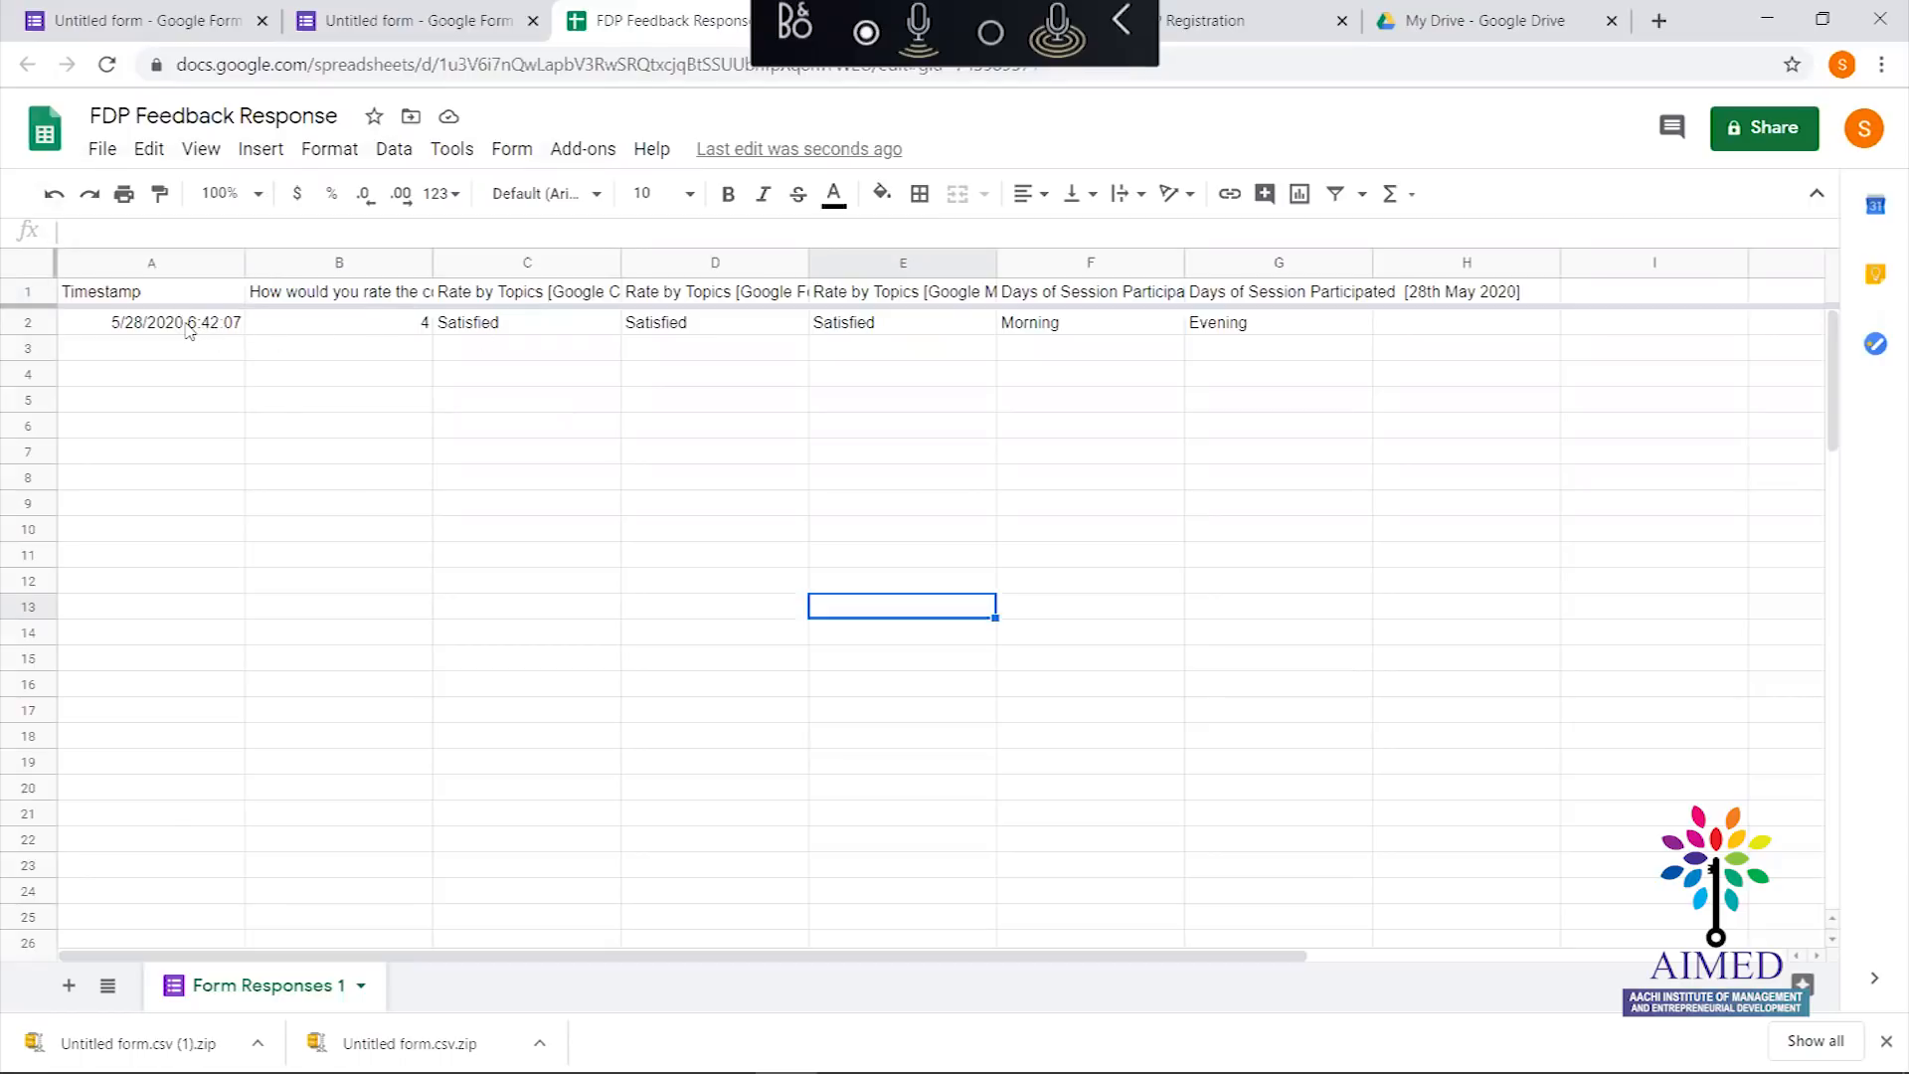
{"action": "left_click", "coordinate": [310, 318]}
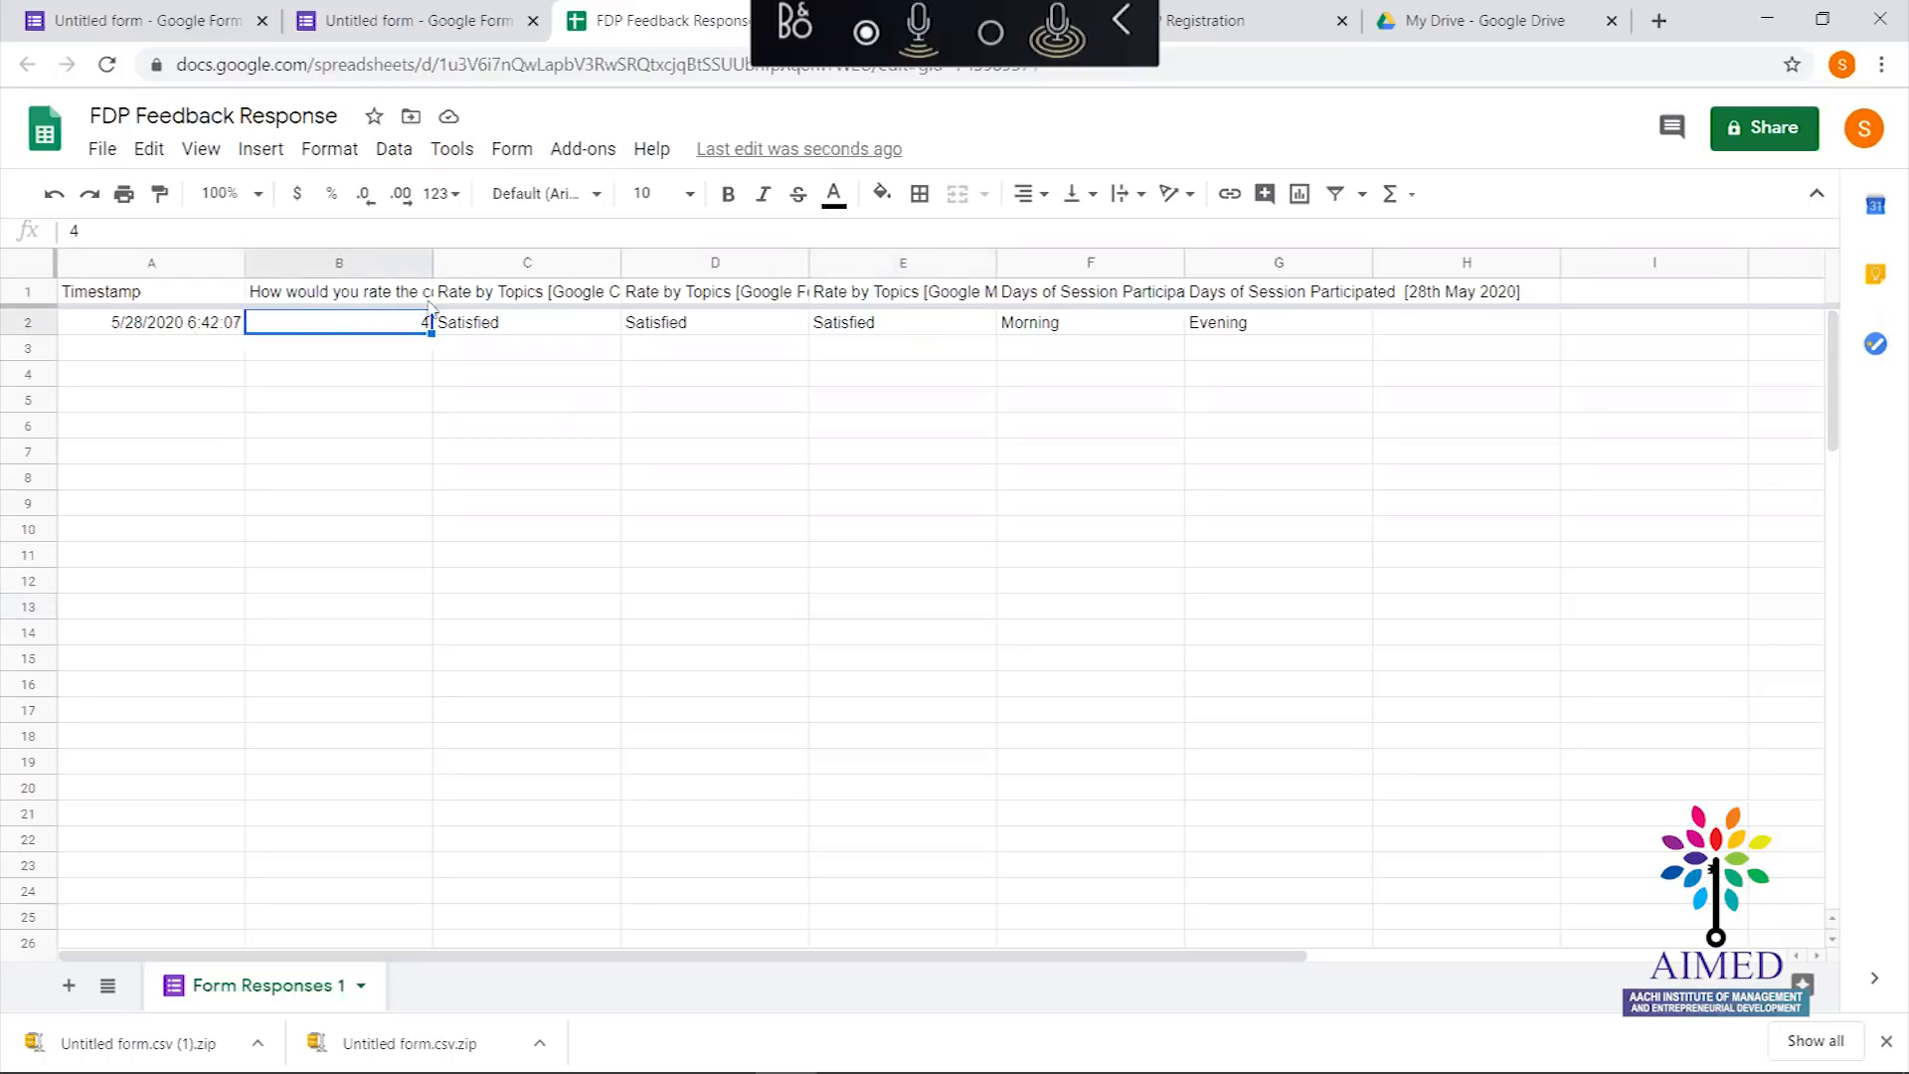
{"action": "left_click", "coordinate": [534, 300]}
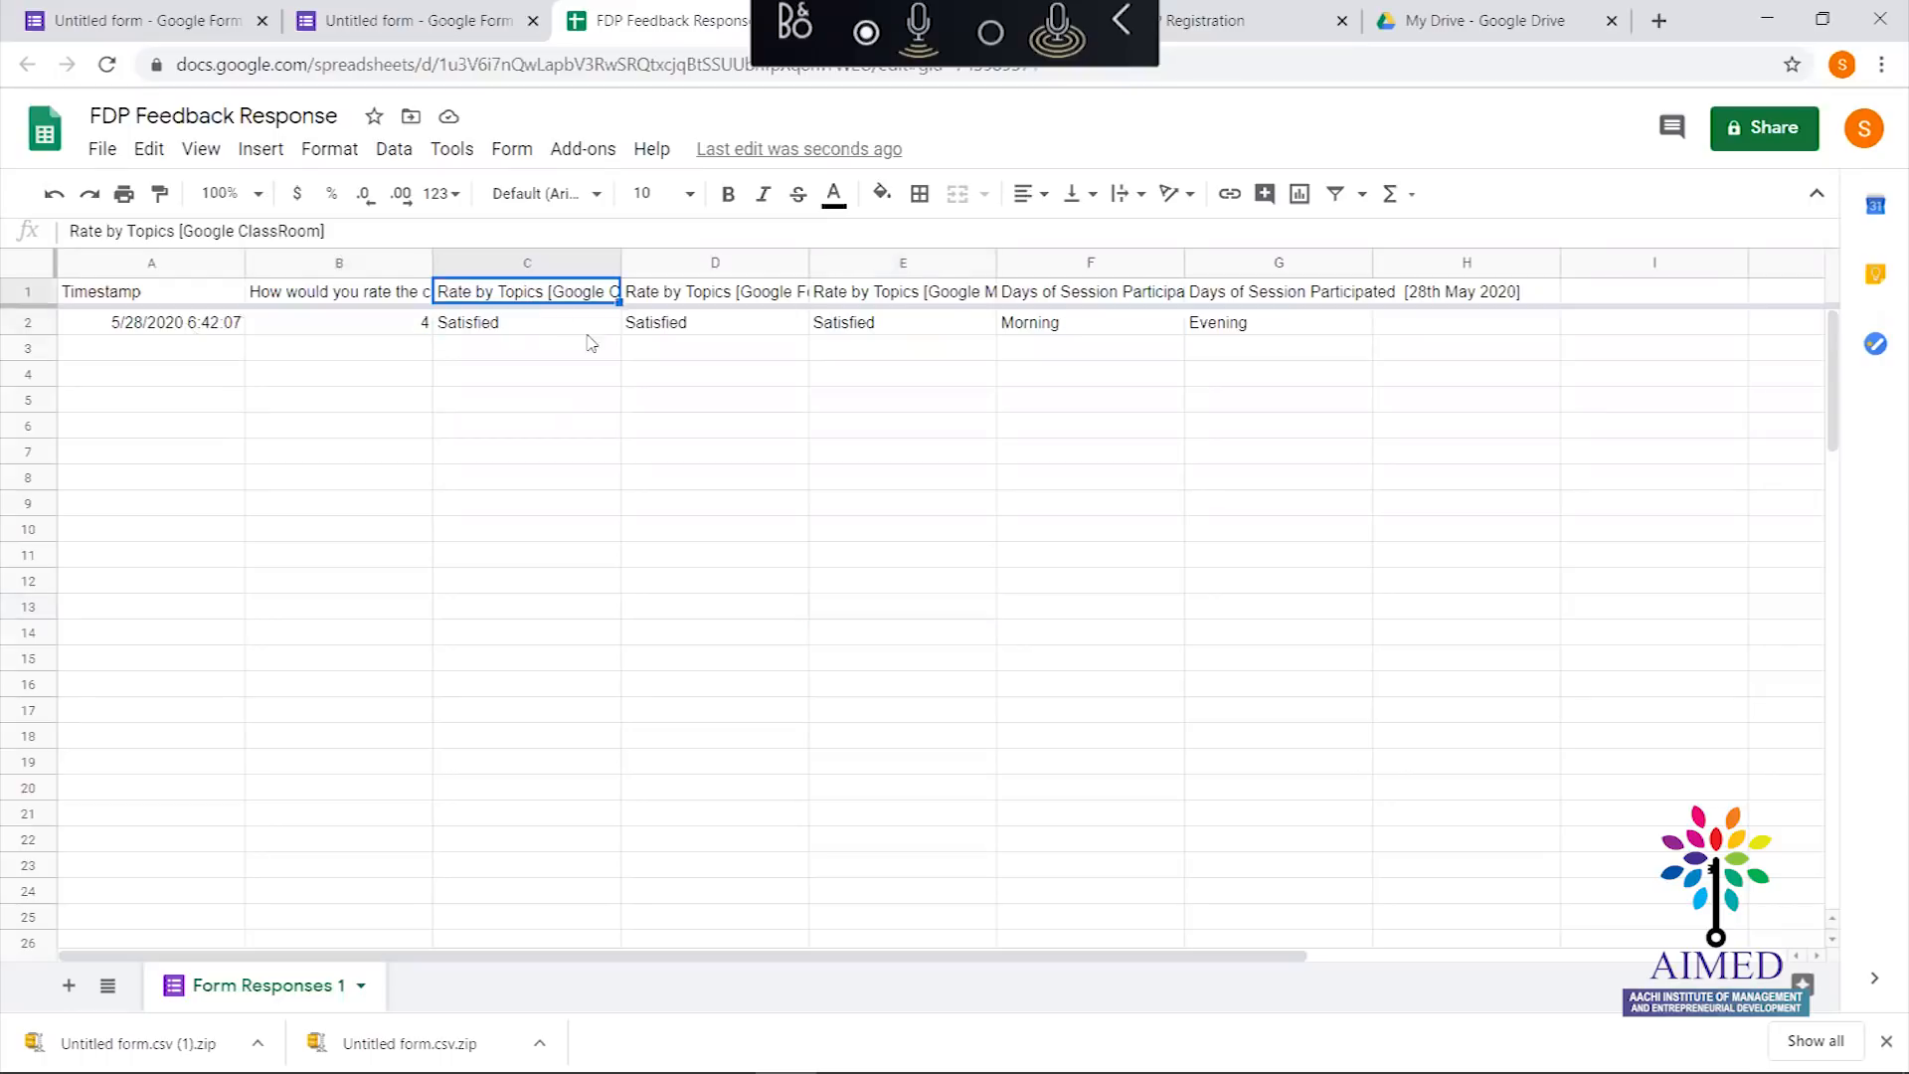
{"action": "left_click", "coordinate": [717, 299]}
{"action": "left_click", "coordinate": [721, 320]}
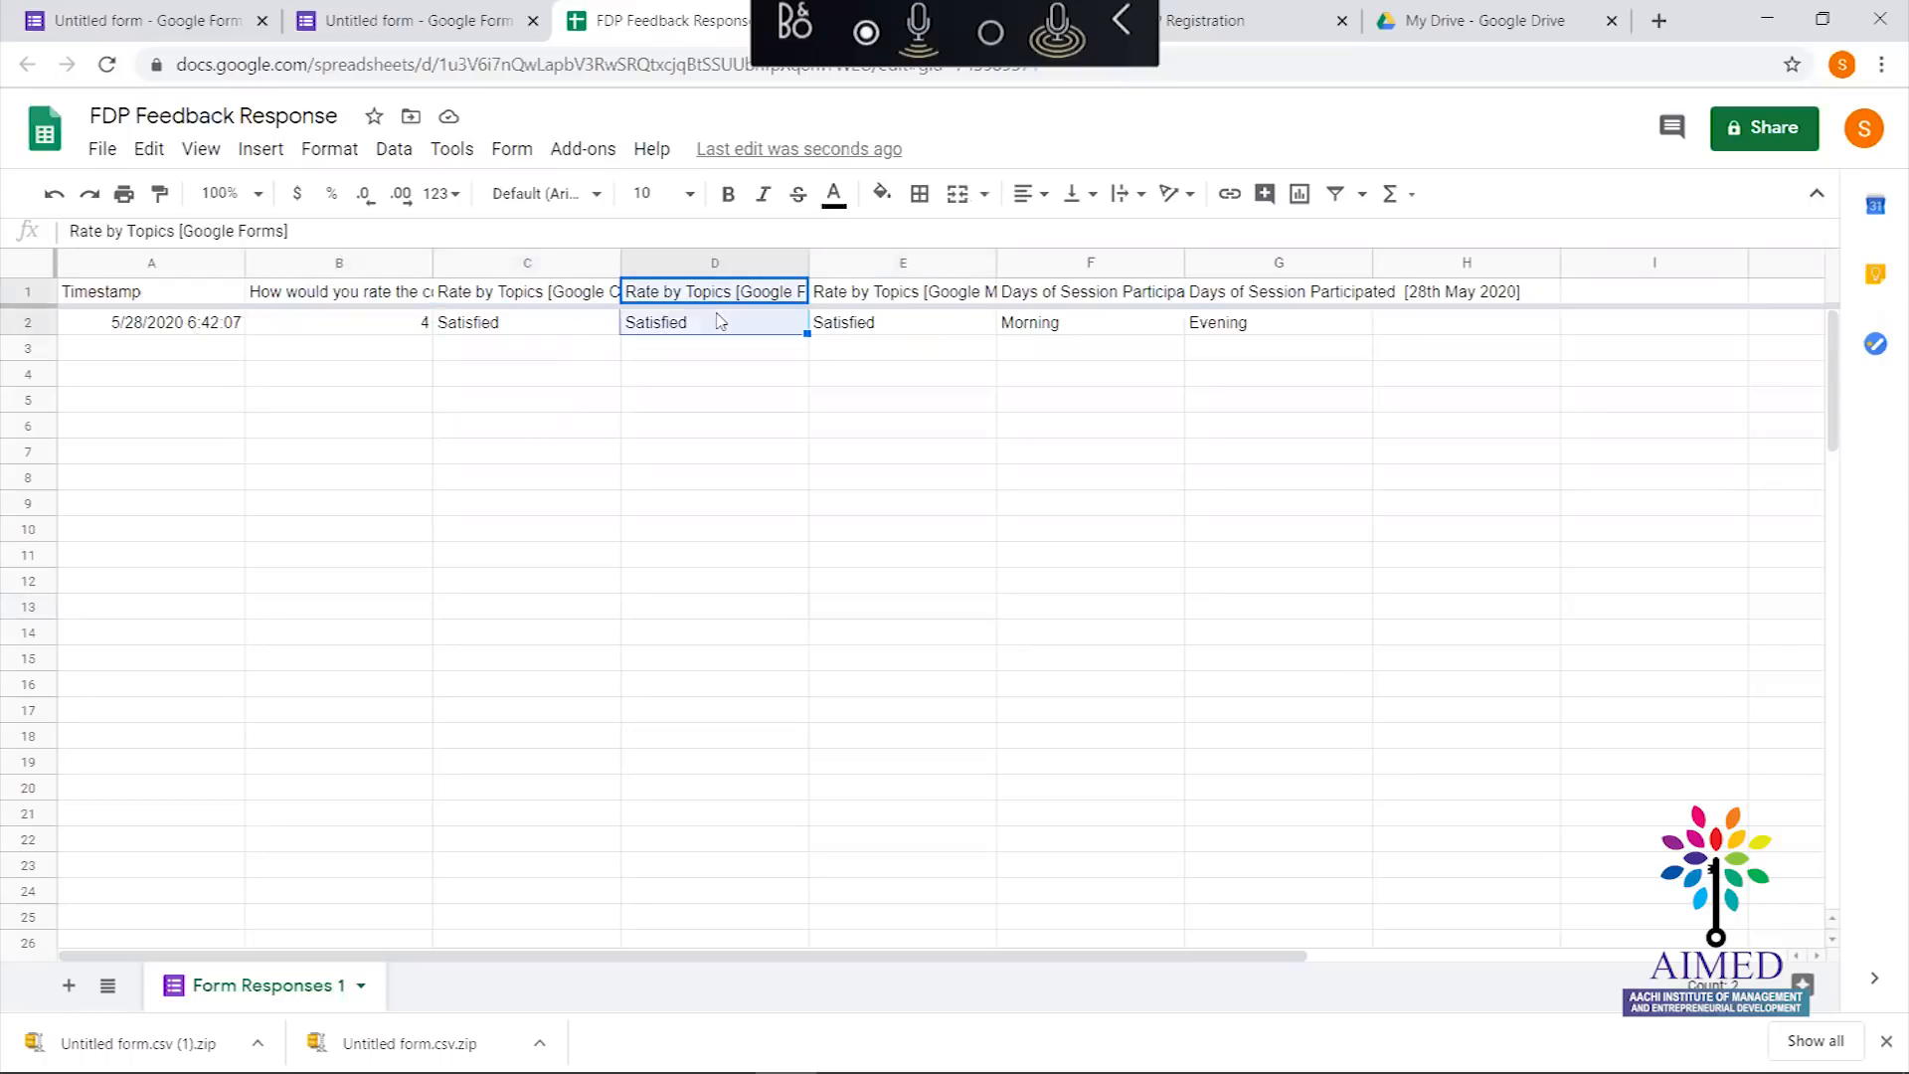
{"action": "left_click", "coordinate": [875, 329]}
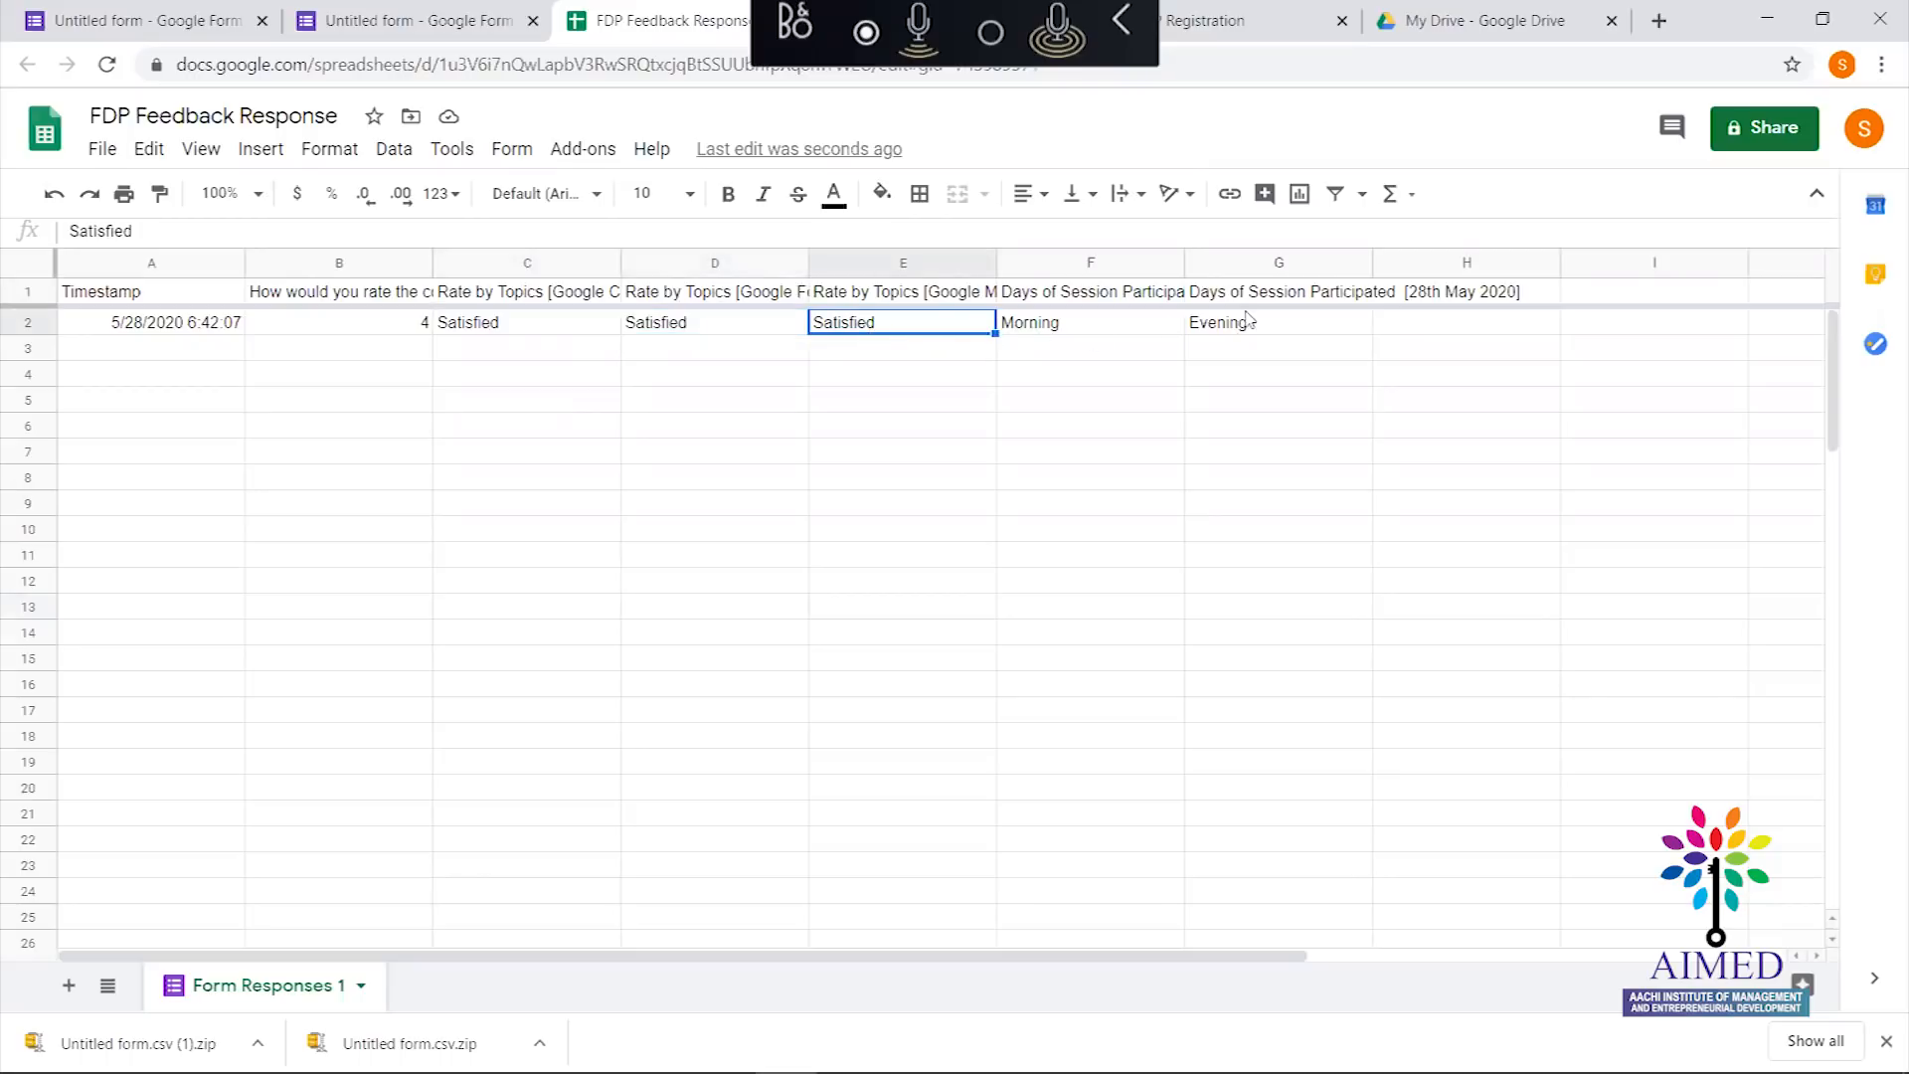
{"action": "left_click", "coordinate": [411, 22]}
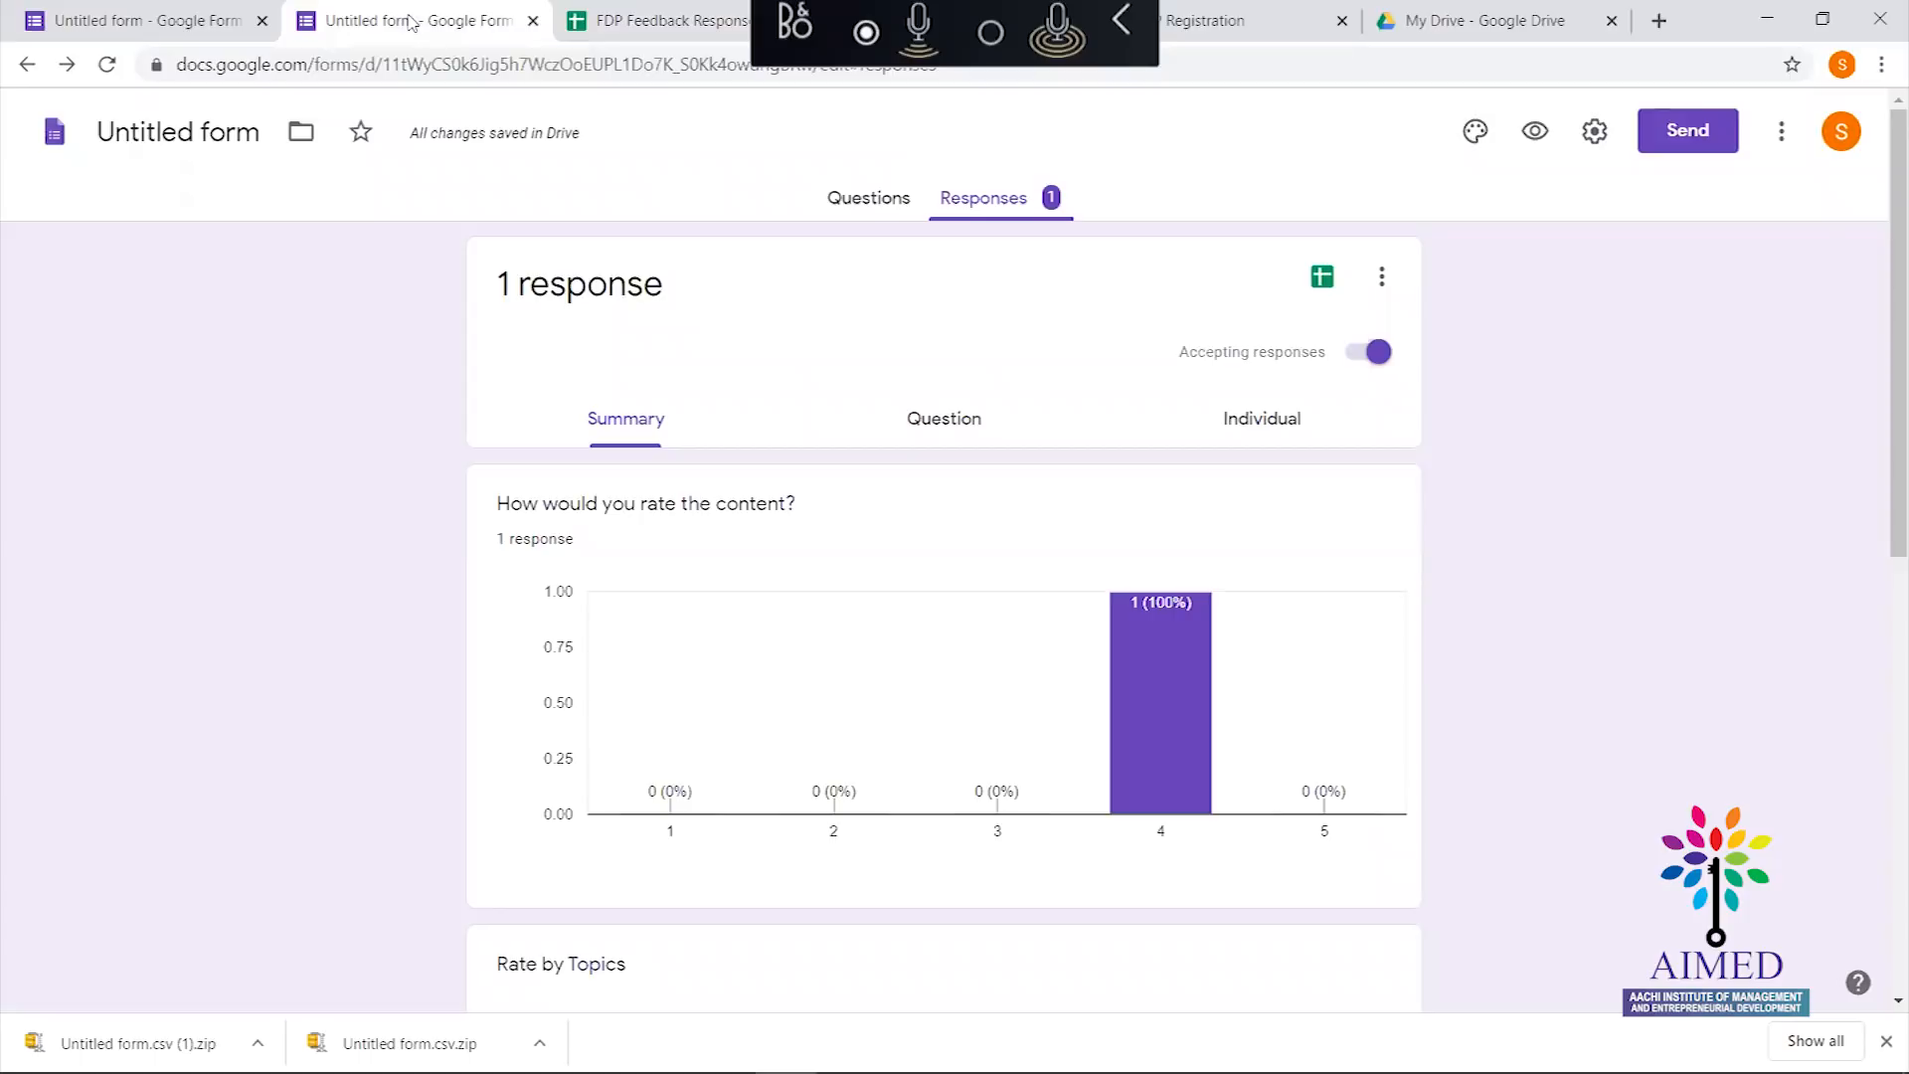
Go back to the blank Untitled form in the first browser tab
{"action": "left_click", "coordinate": [134, 12]}
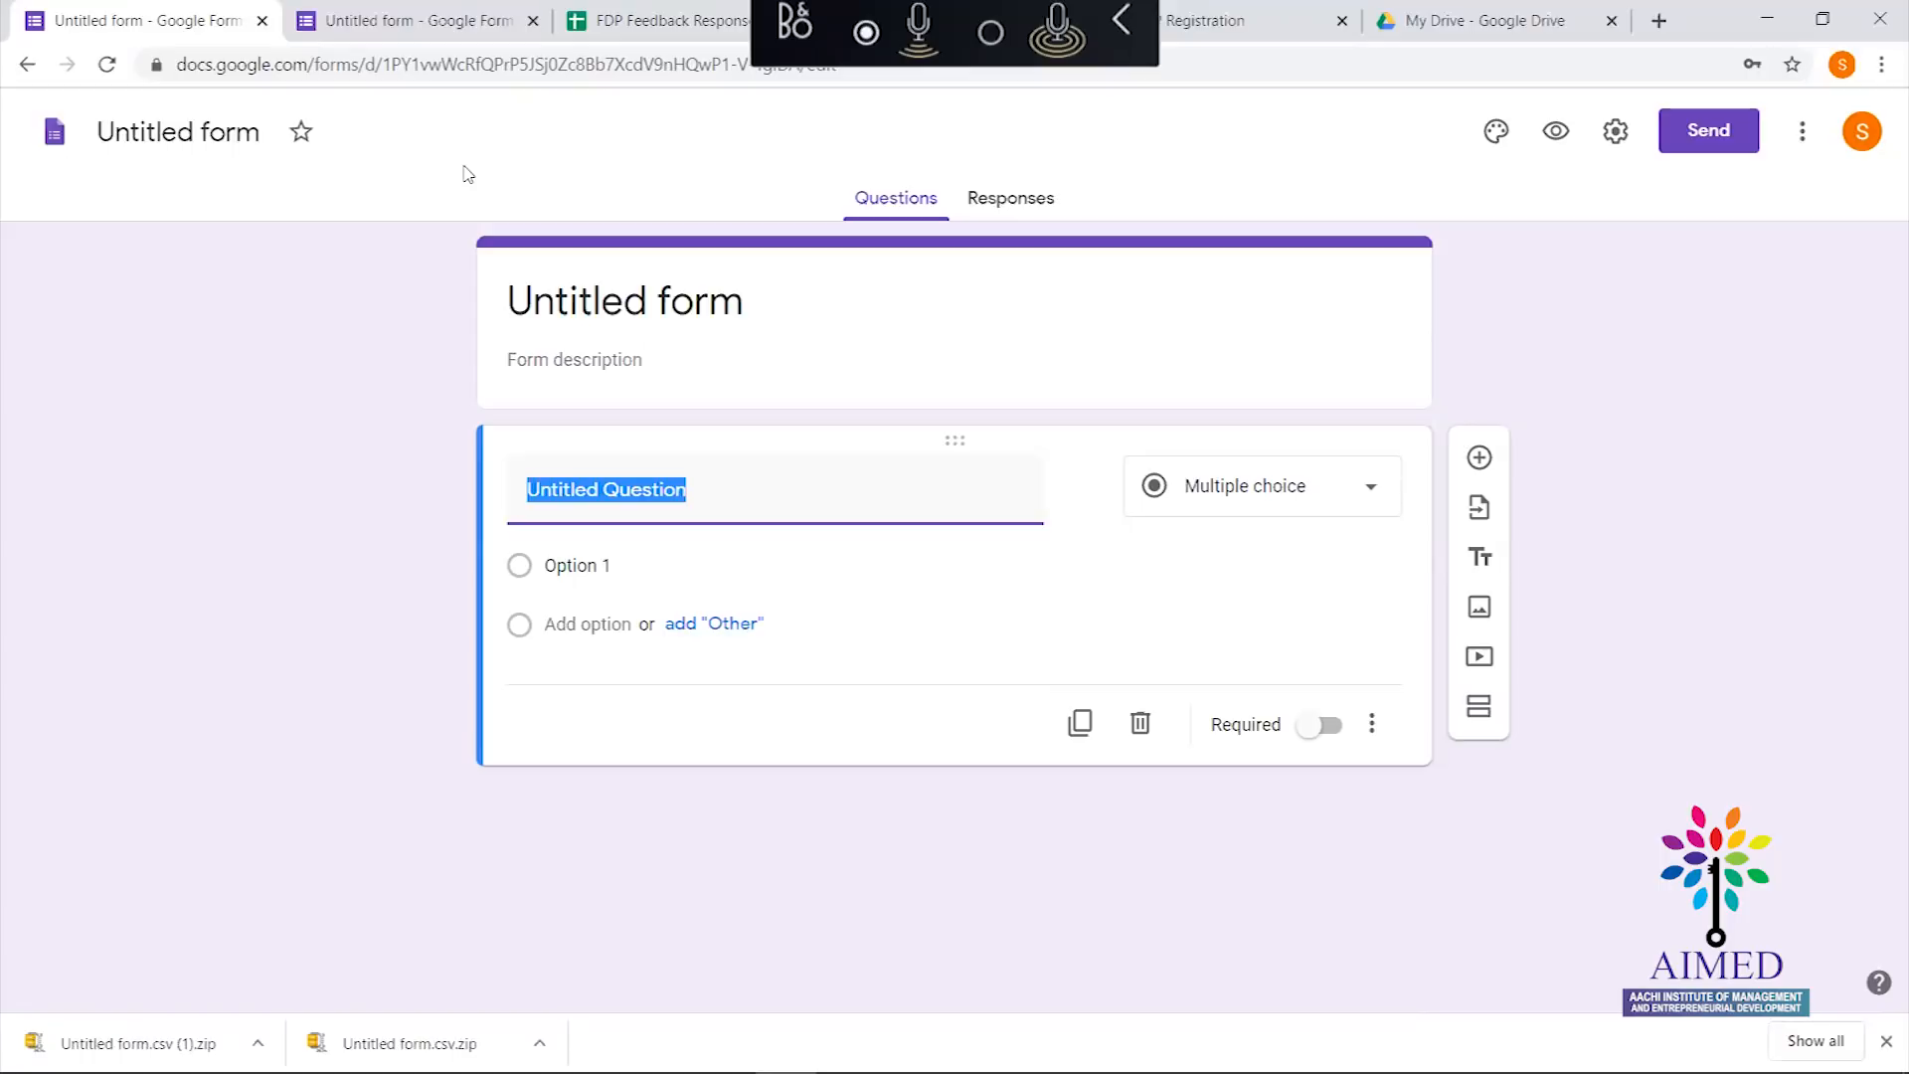
{"action": "left_click", "coordinate": [29, 67]}
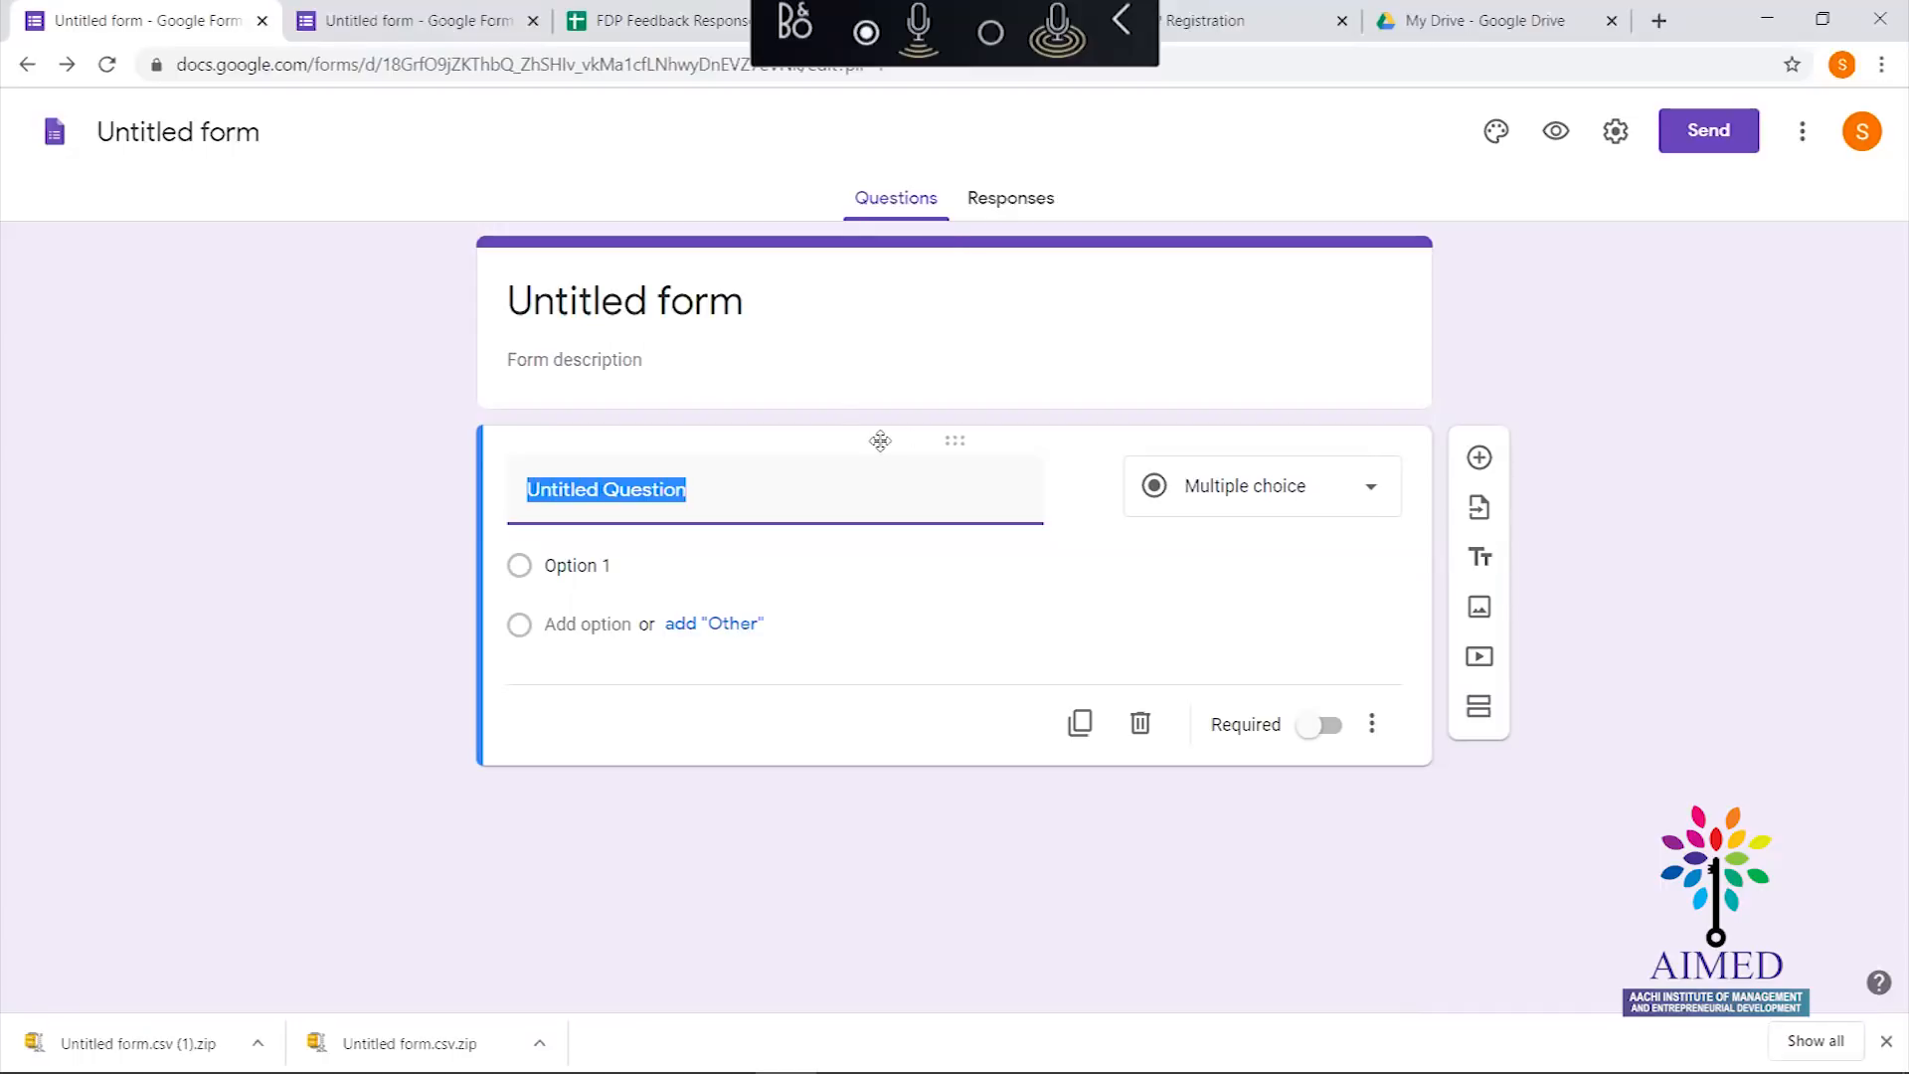
Title the form 'FDP QUIZ'
{"action": "left_click", "coordinate": [774, 313]}
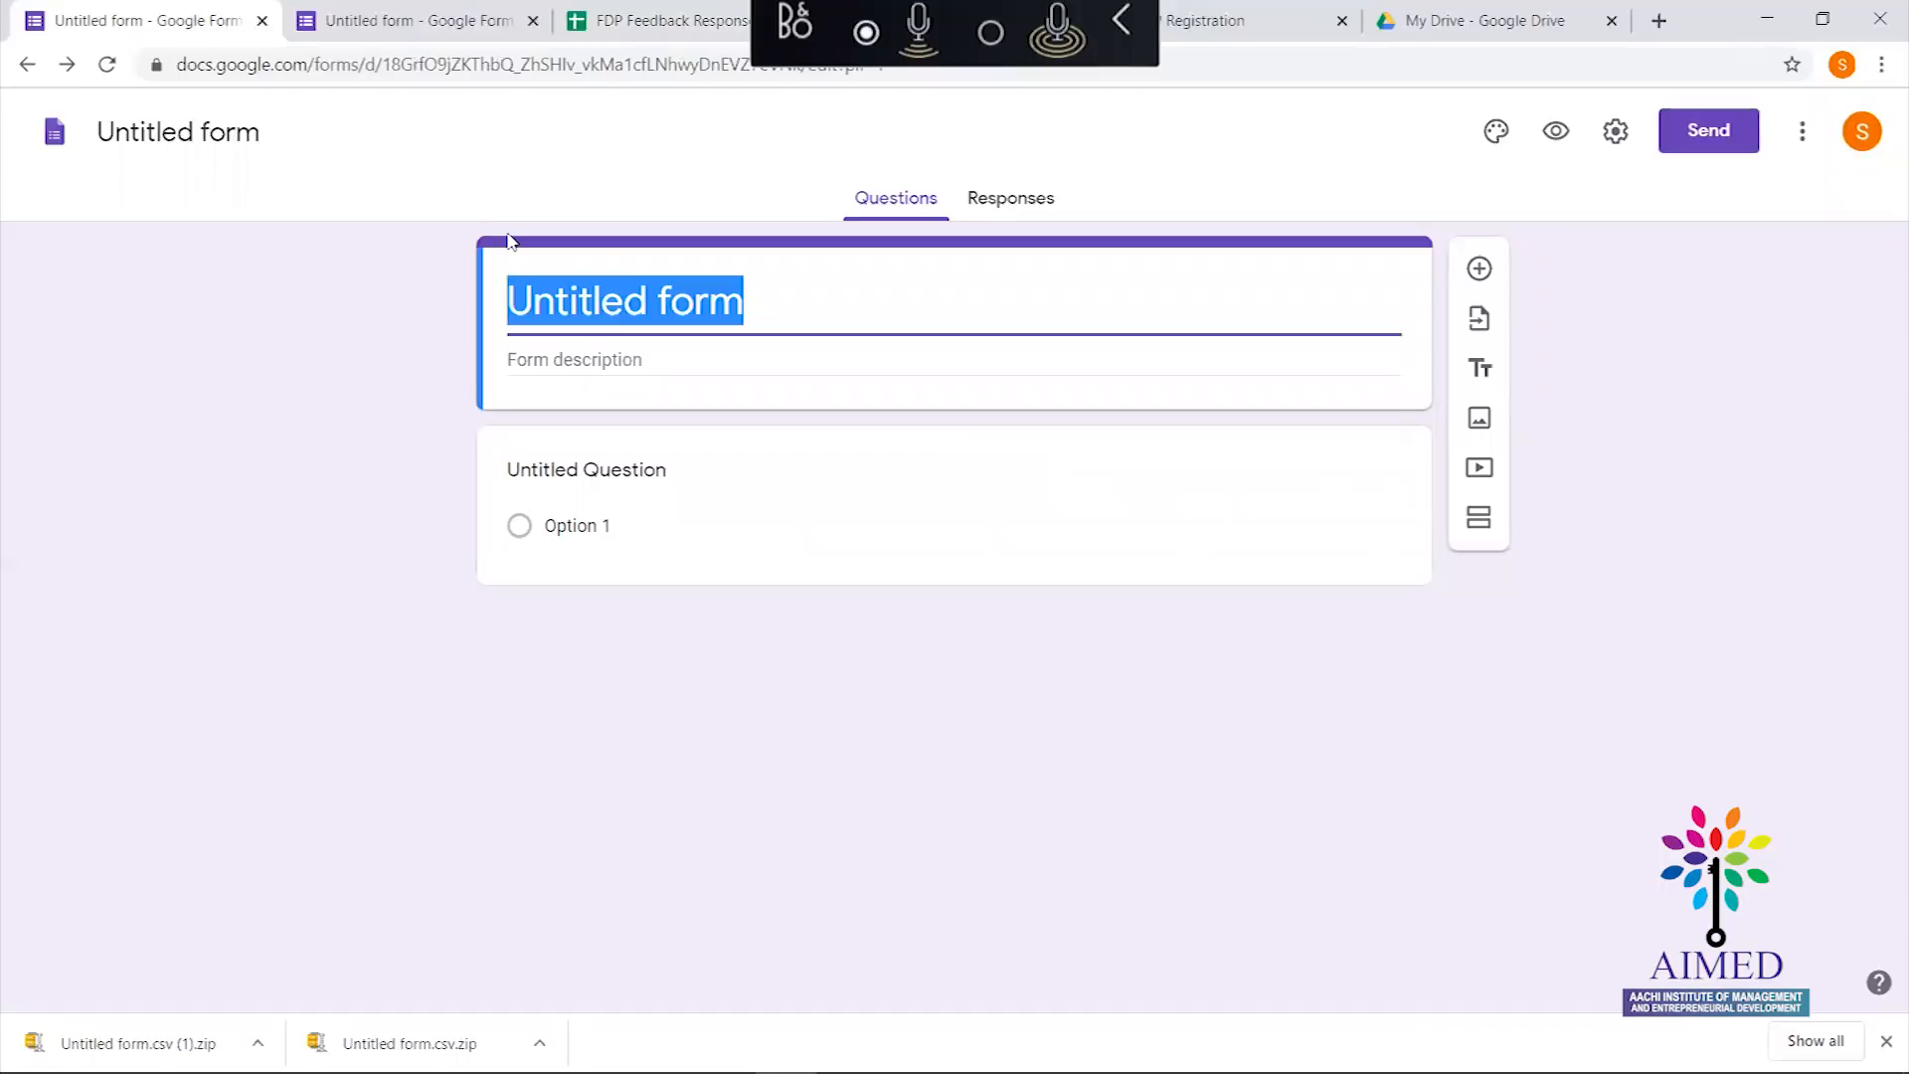
{"action": "type", "text": "F"}
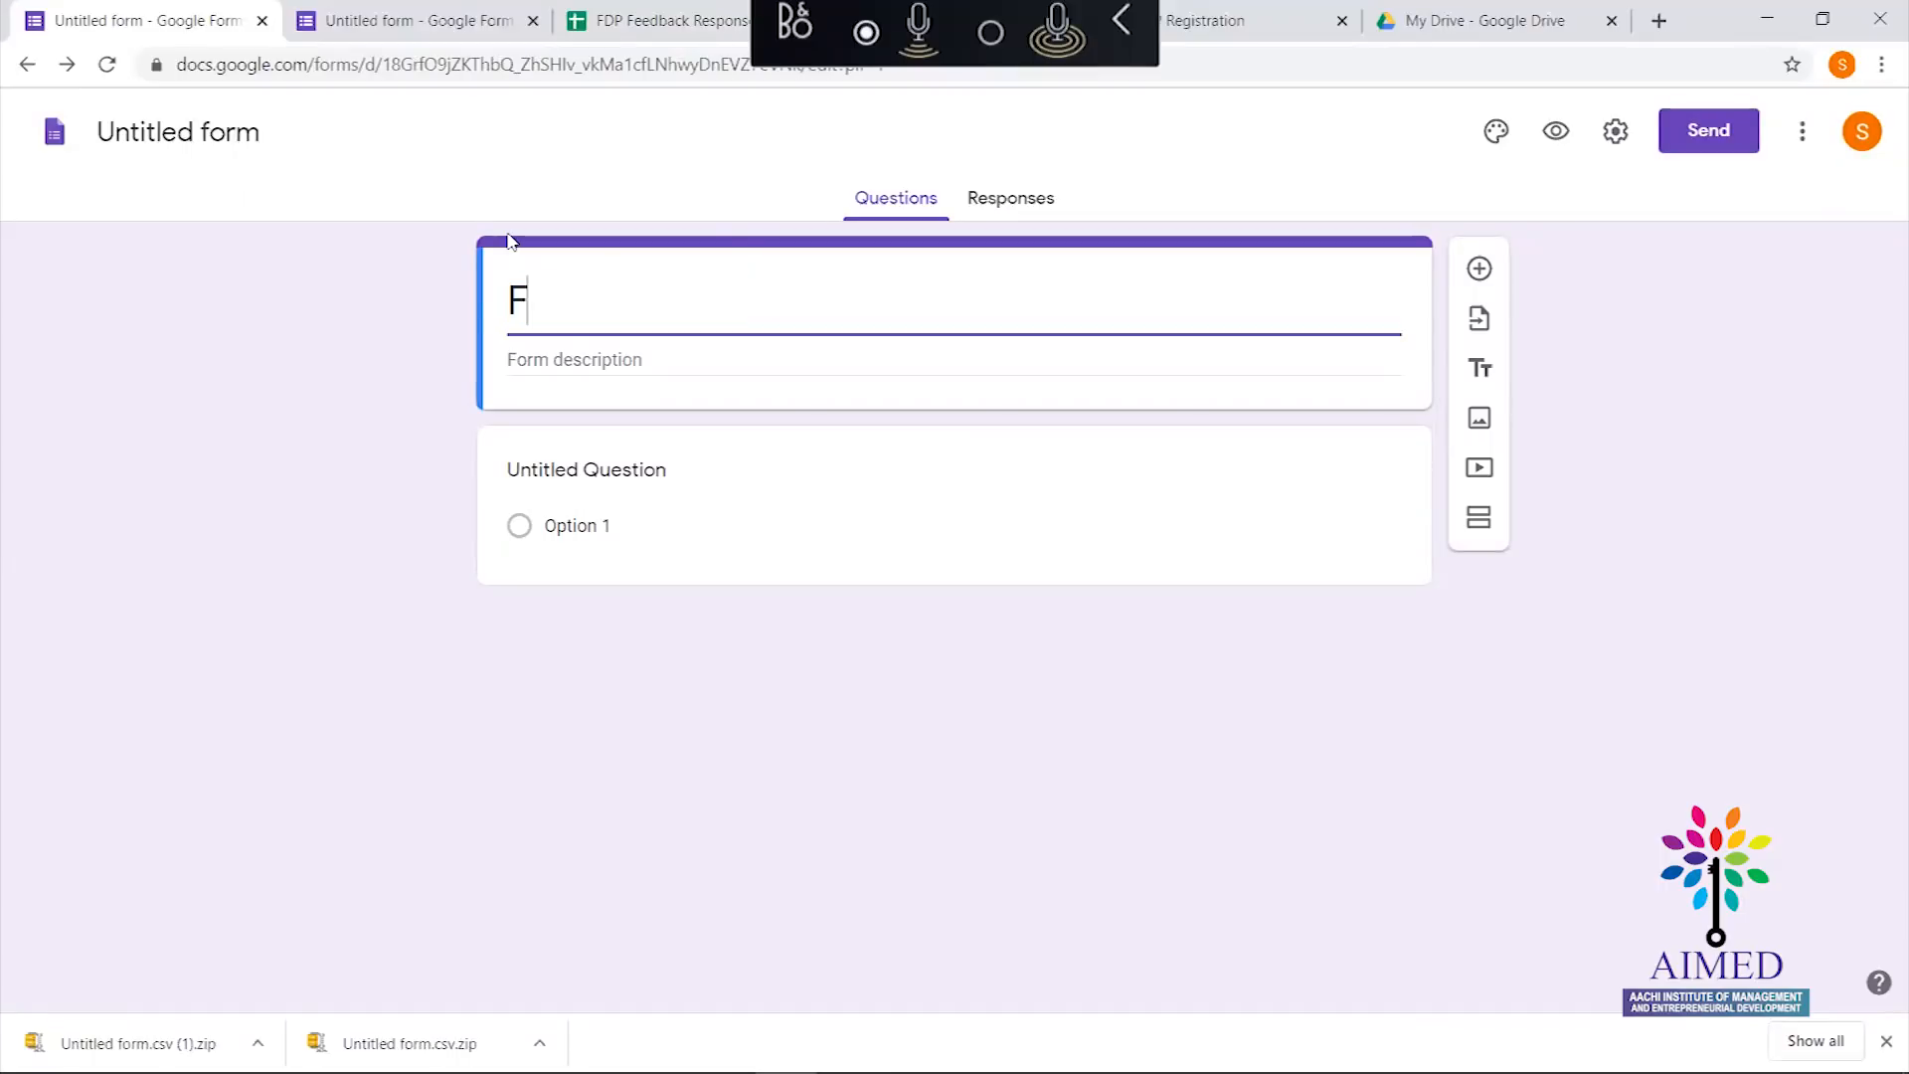
{"action": "type", "text": "DP Q"}
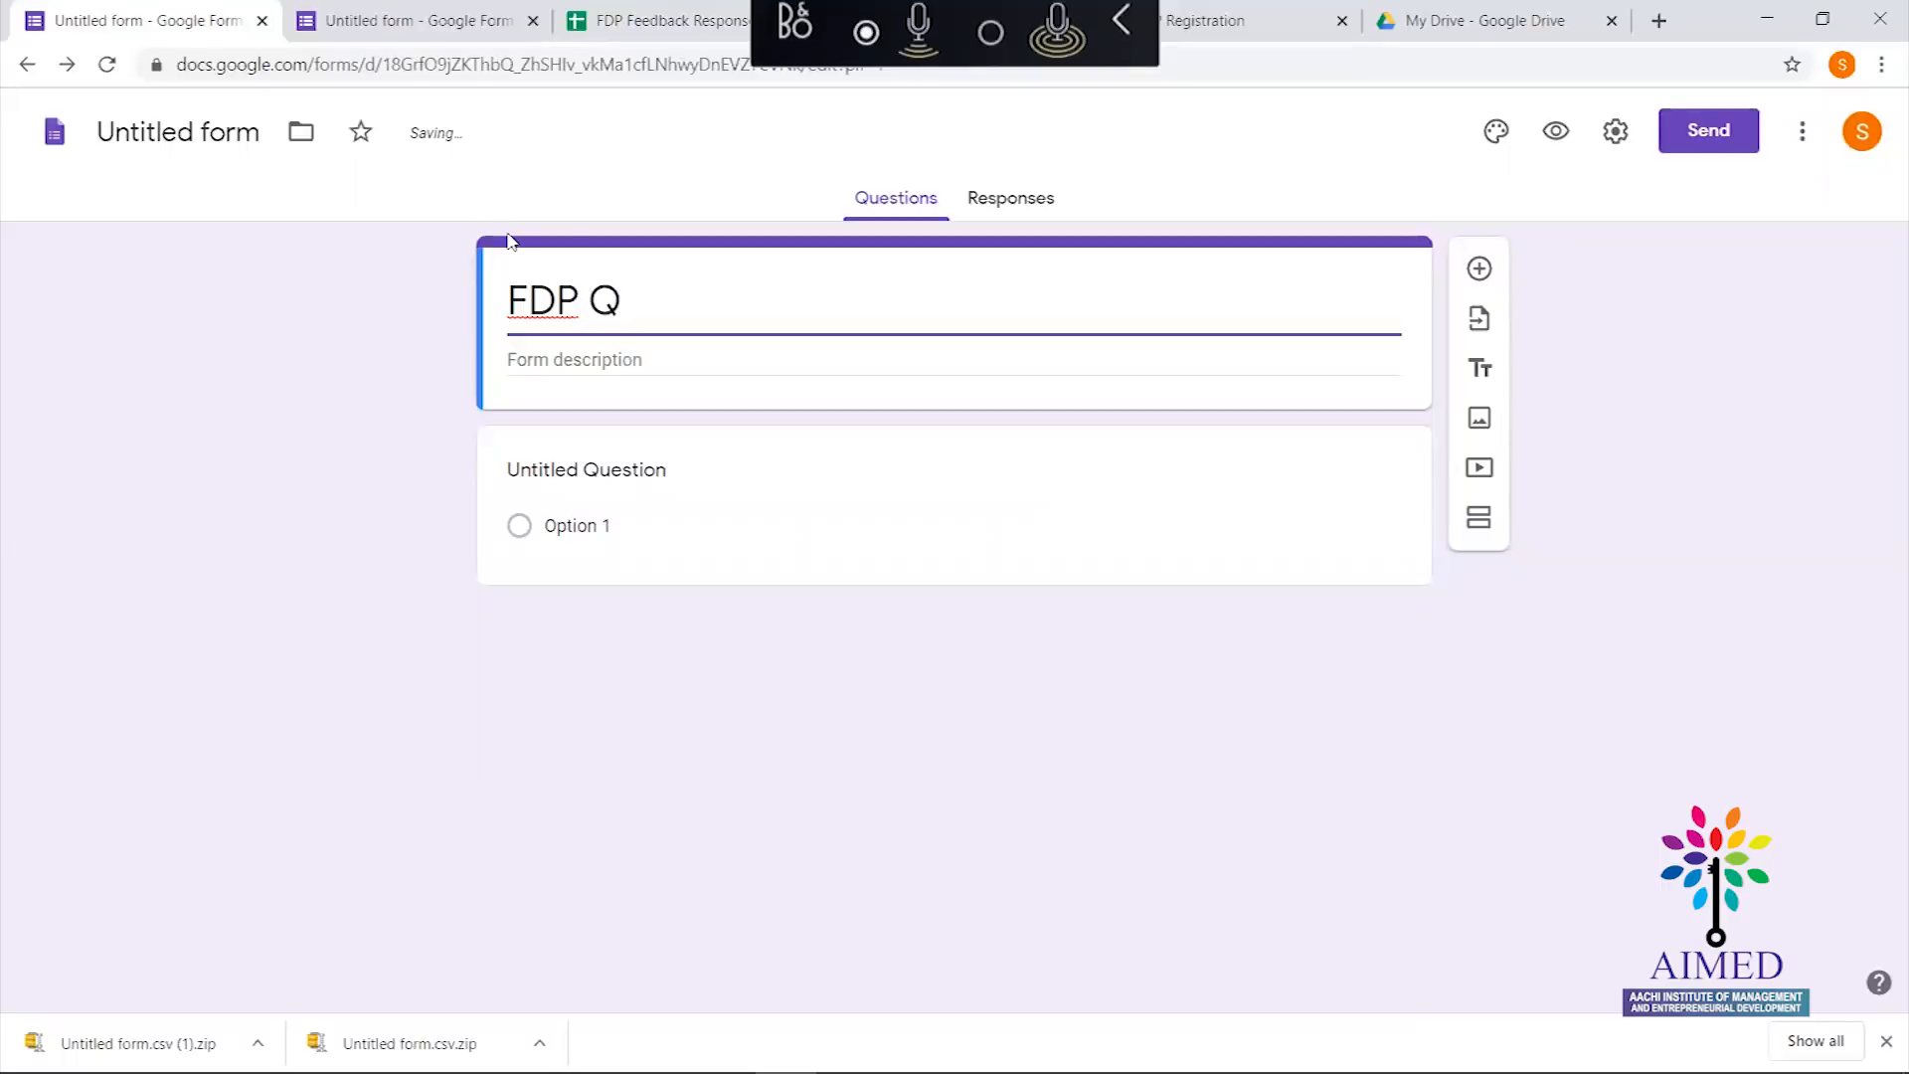
{"action": "type", "text": "UIZ"}
{"action": "left_click", "coordinate": [208, 311]}
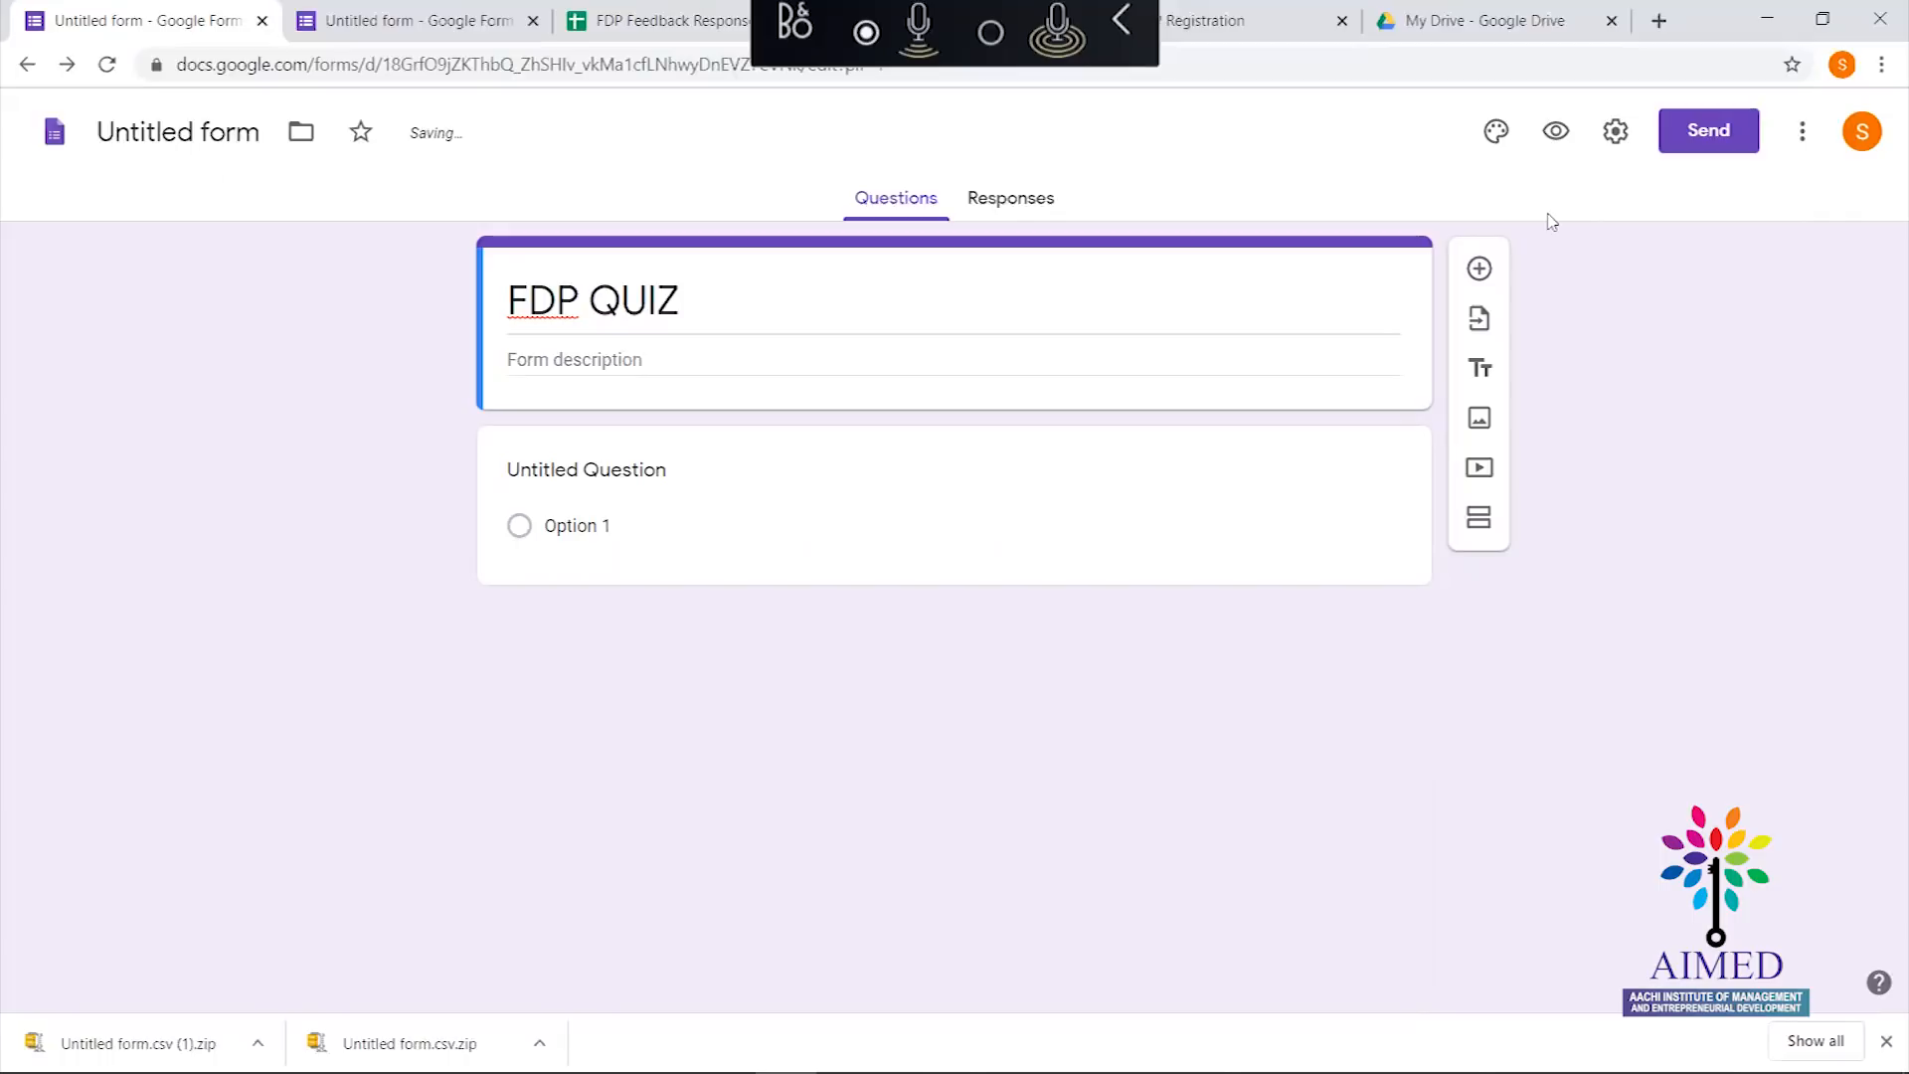
Add the form description 'Participation will get you the Certification'
{"action": "left_click", "coordinate": [787, 356]}
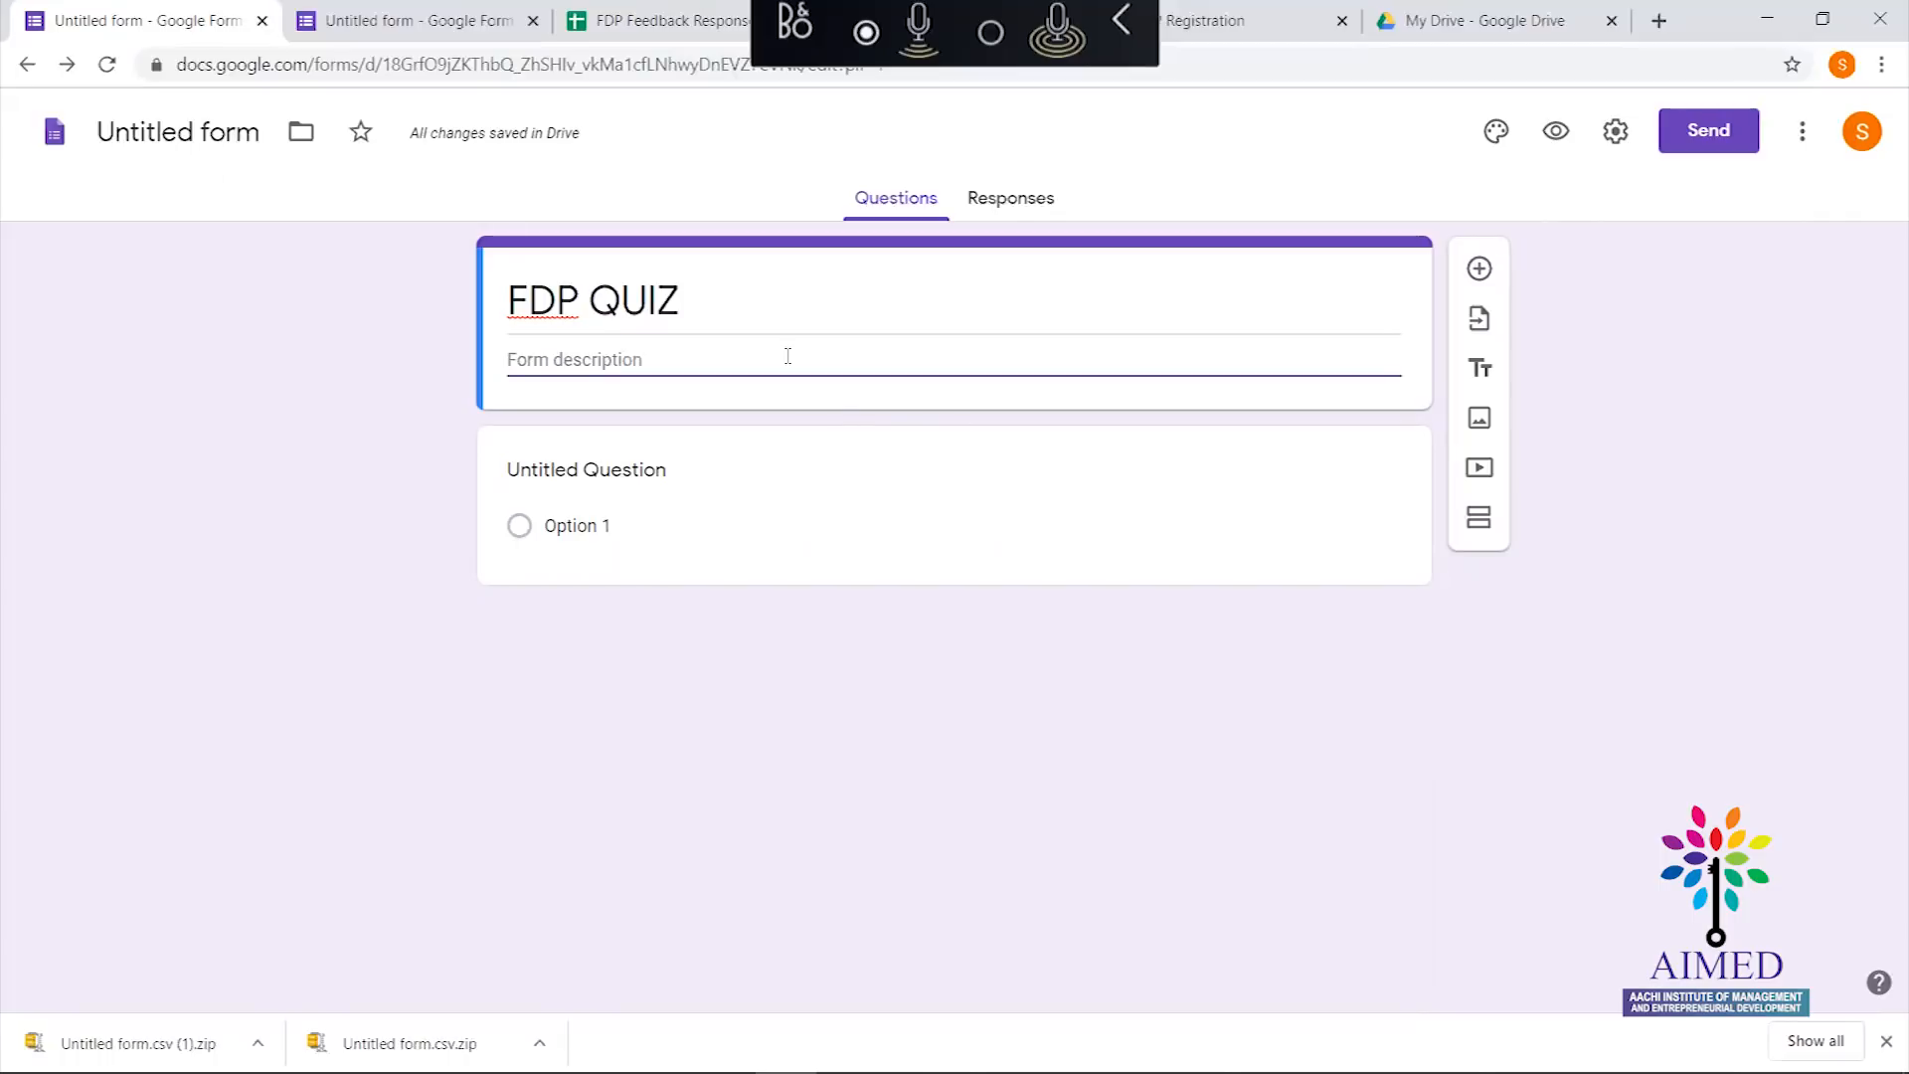
{"action": "type", "text": "QU"}
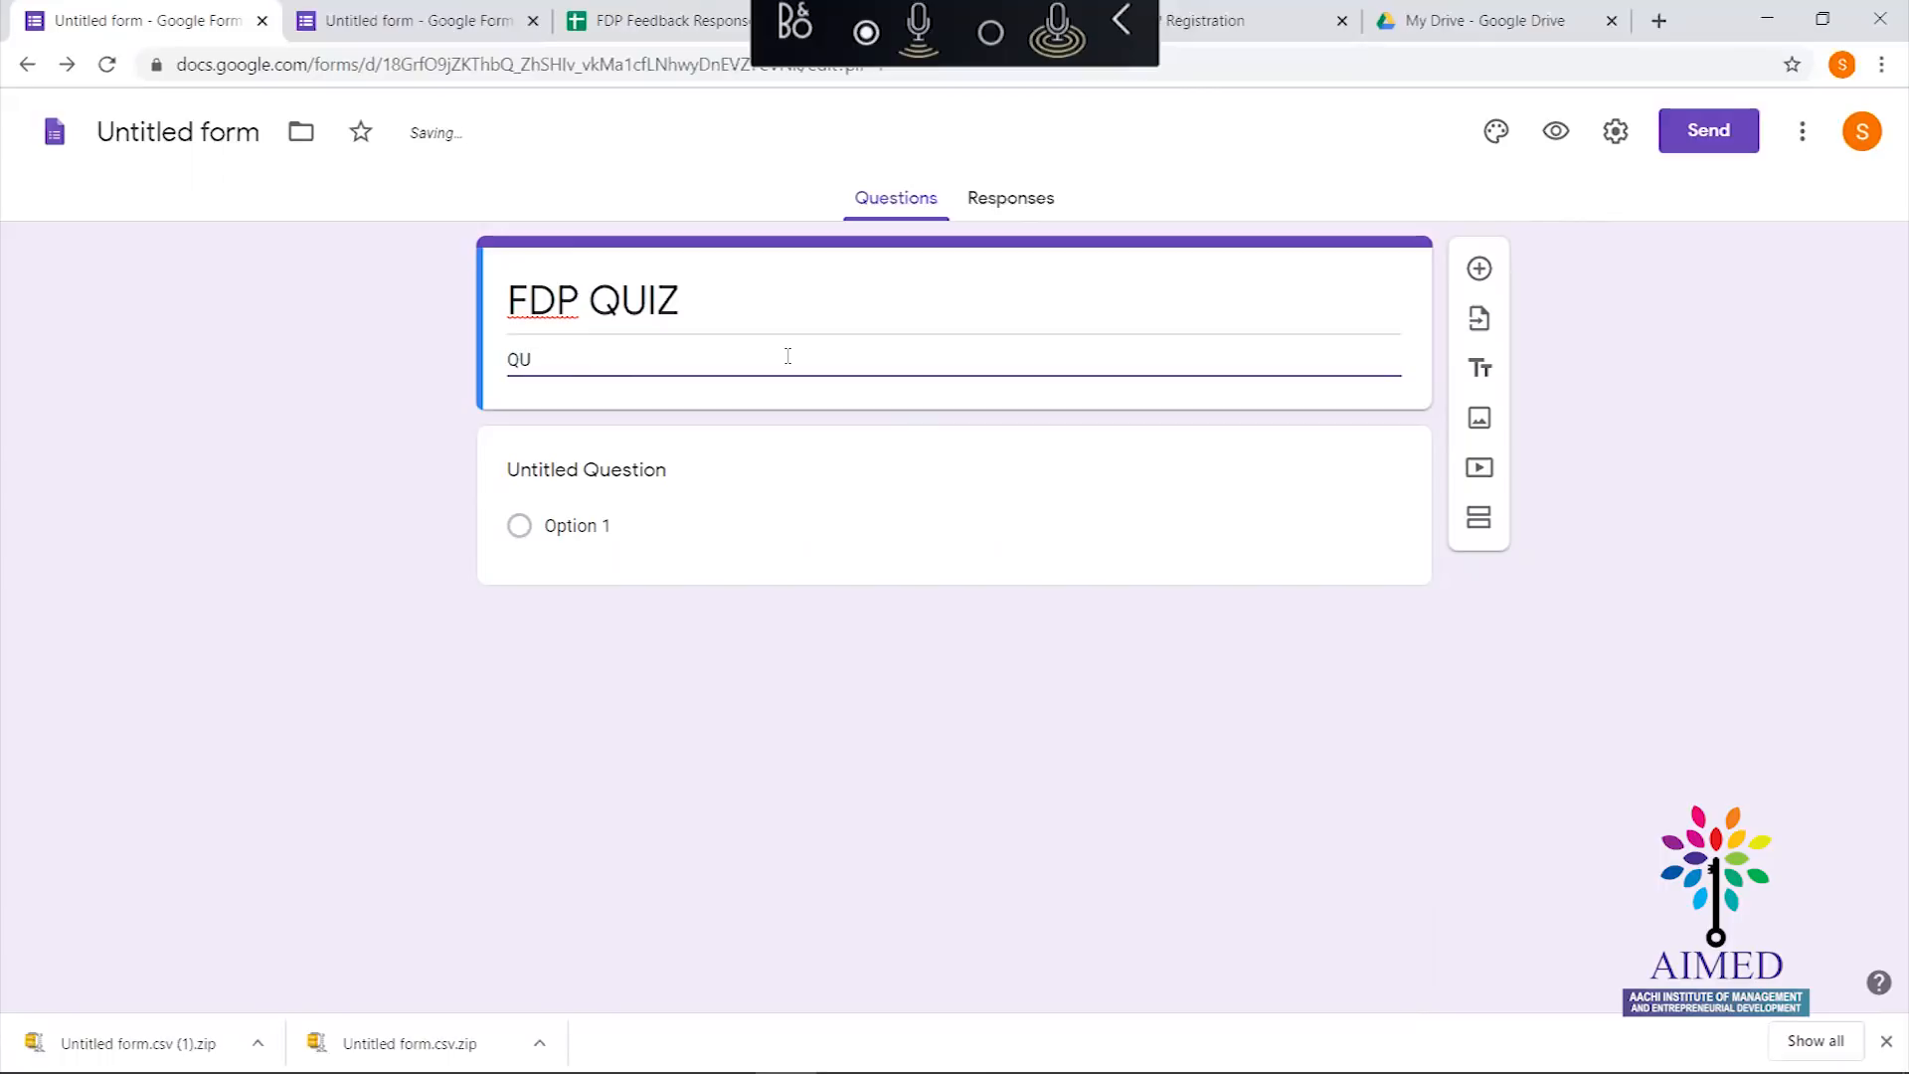
{"action": "key", "text": "BackSpace"}
{"action": "key", "text": "BackSpace"}
{"action": "type", "text": "Pati"}
{"action": "key", "text": "BackSpace"}
{"action": "key", "text": "BackSpace"}
{"action": "type", "text": "r"}
{"action": "key", "text": "BackSpace"}
{"action": "key", "text": "BackSpace"}
{"action": "key", "text": "BackSpace"}
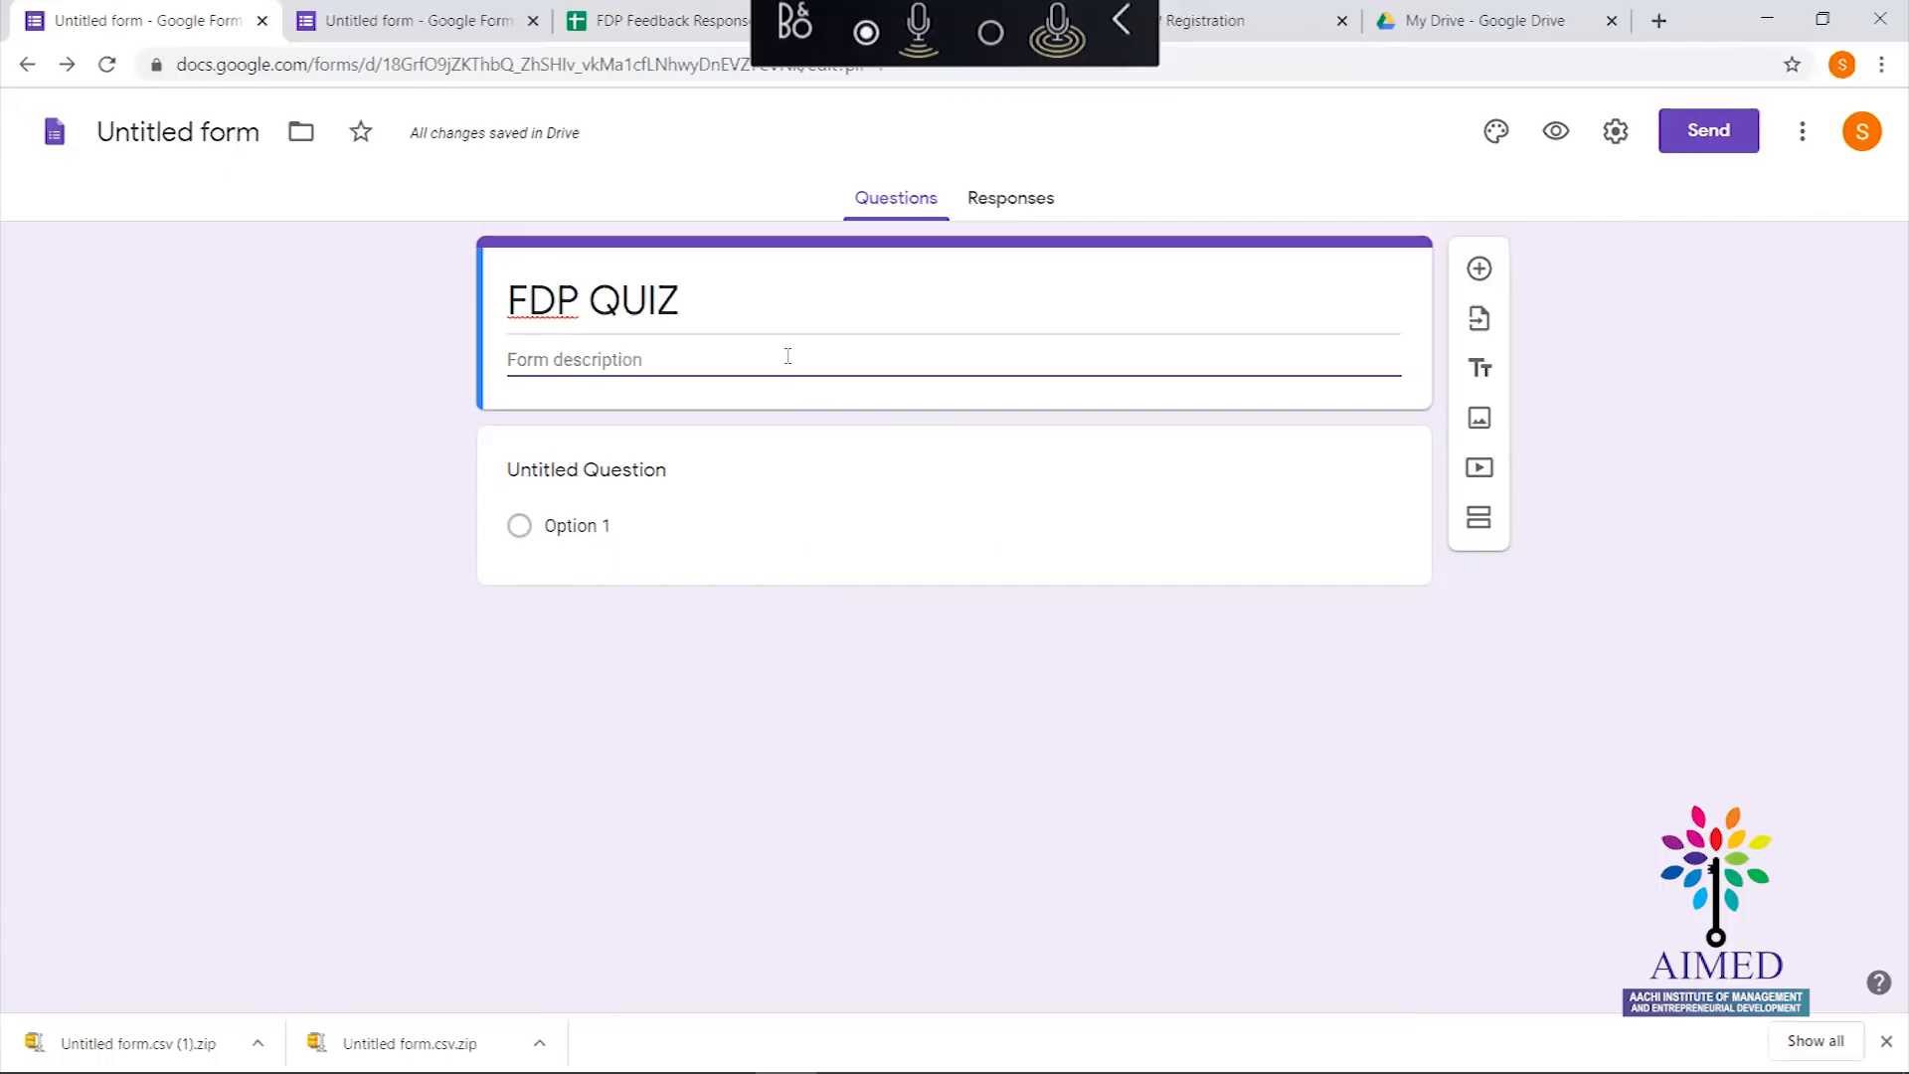
{"action": "type", "text": "P"}
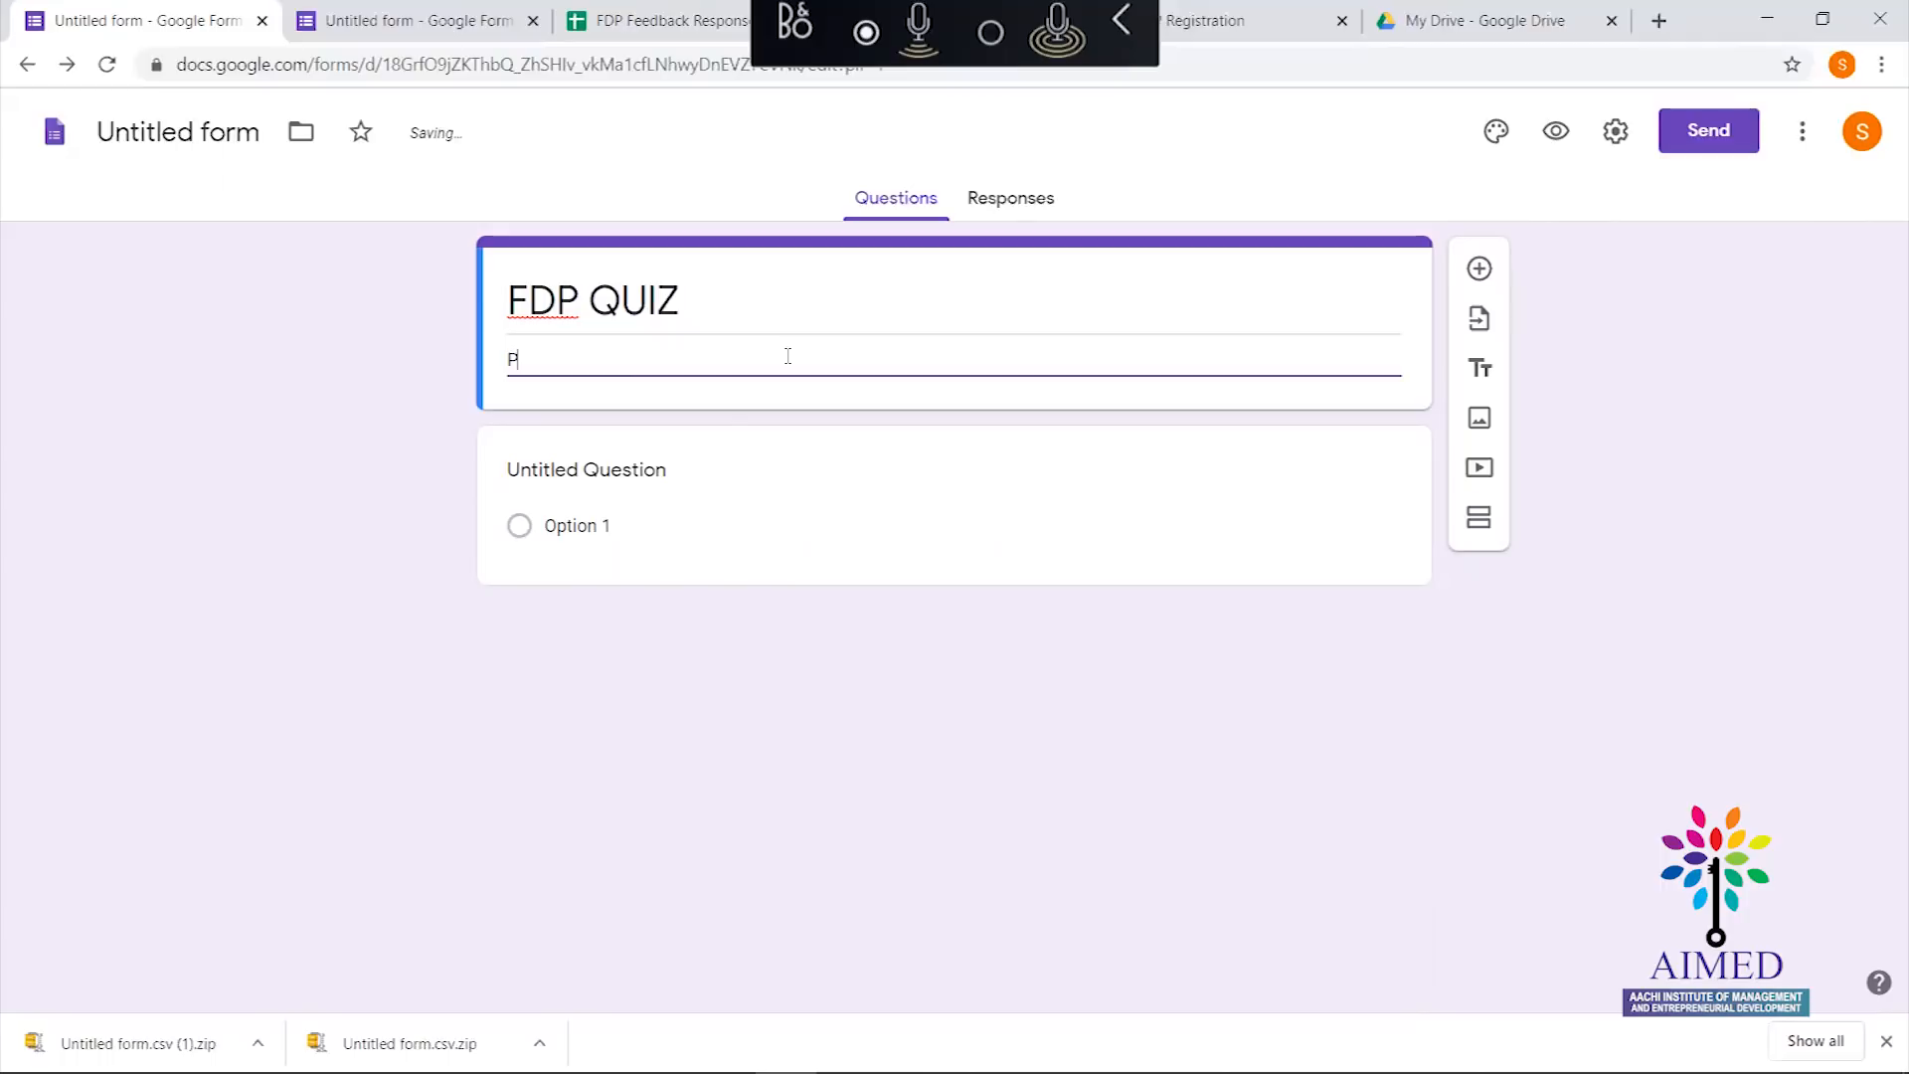
{"action": "type", "text": "articia"}
{"action": "key", "text": "BackSpace"}
{"action": "key", "text": "BackSpace"}
{"action": "type", "text": "ipation will get"}
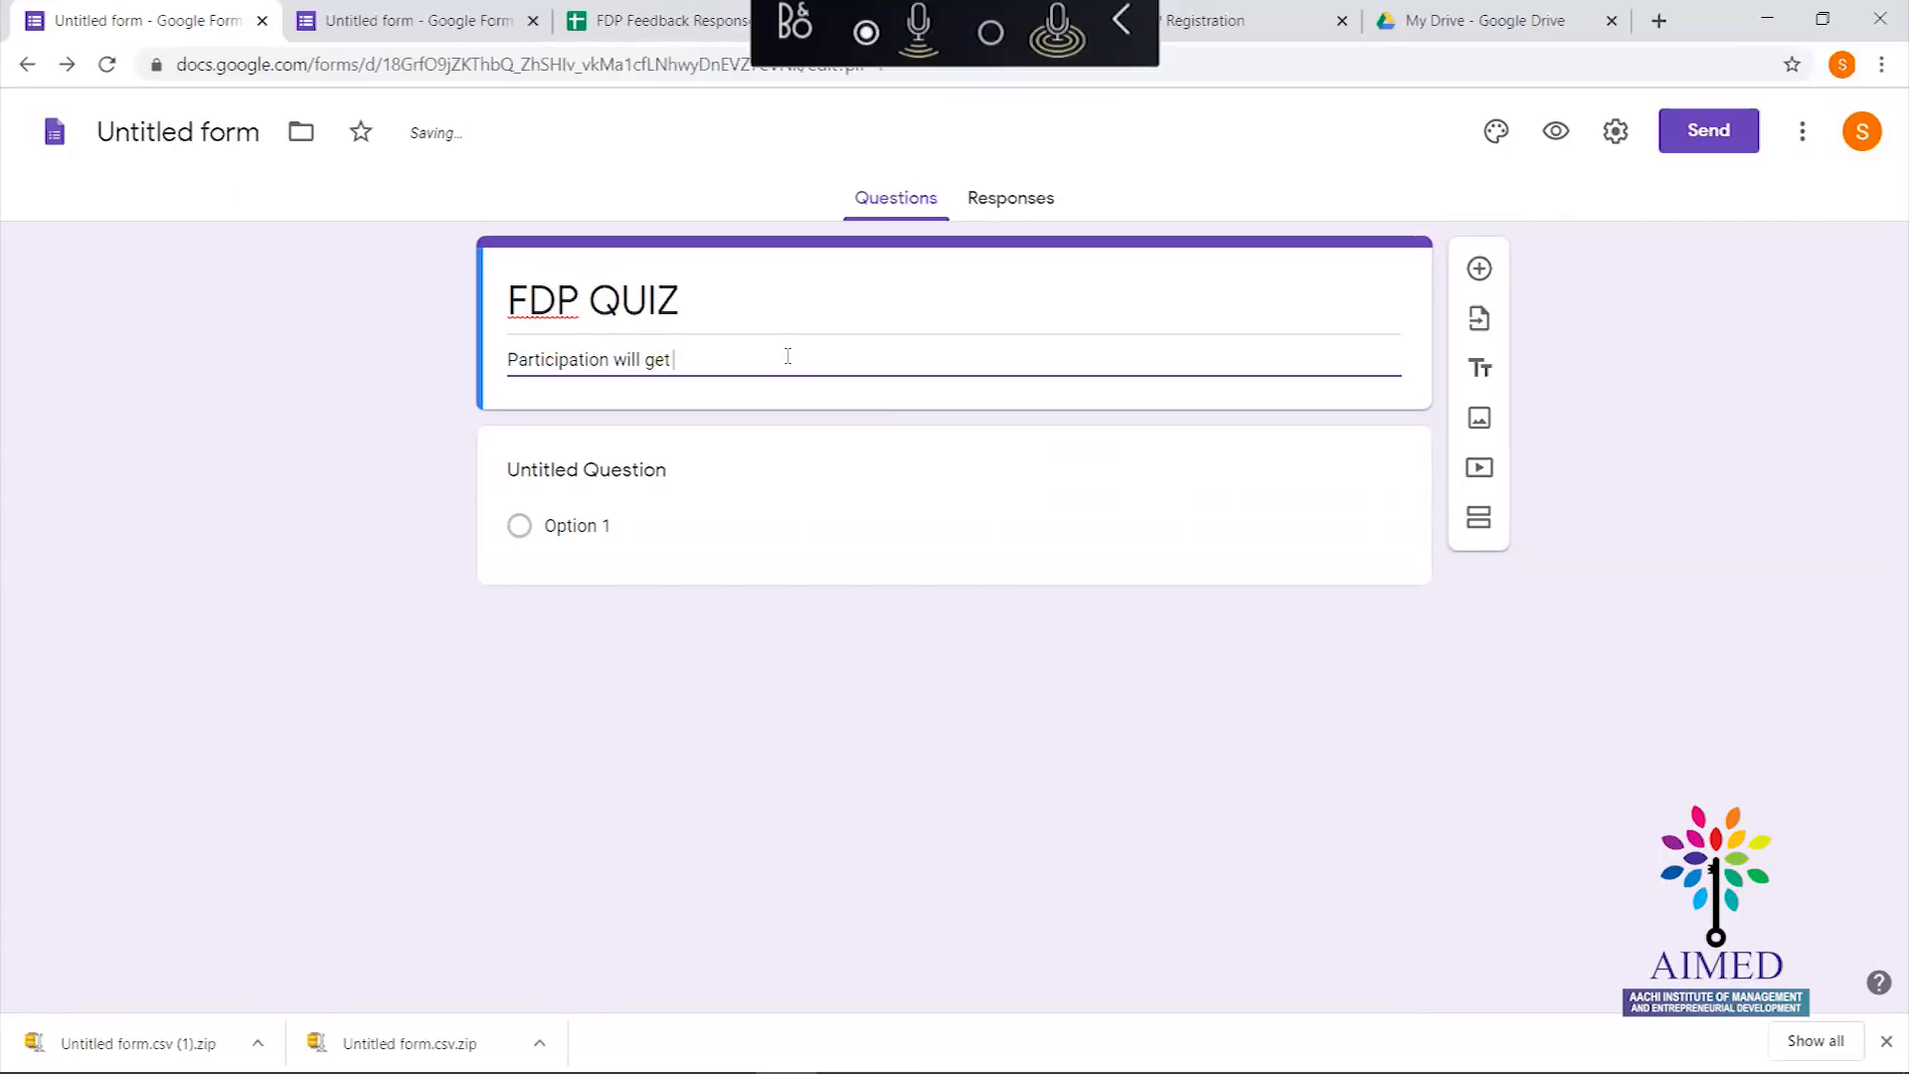
{"action": "type", "text": " you"}
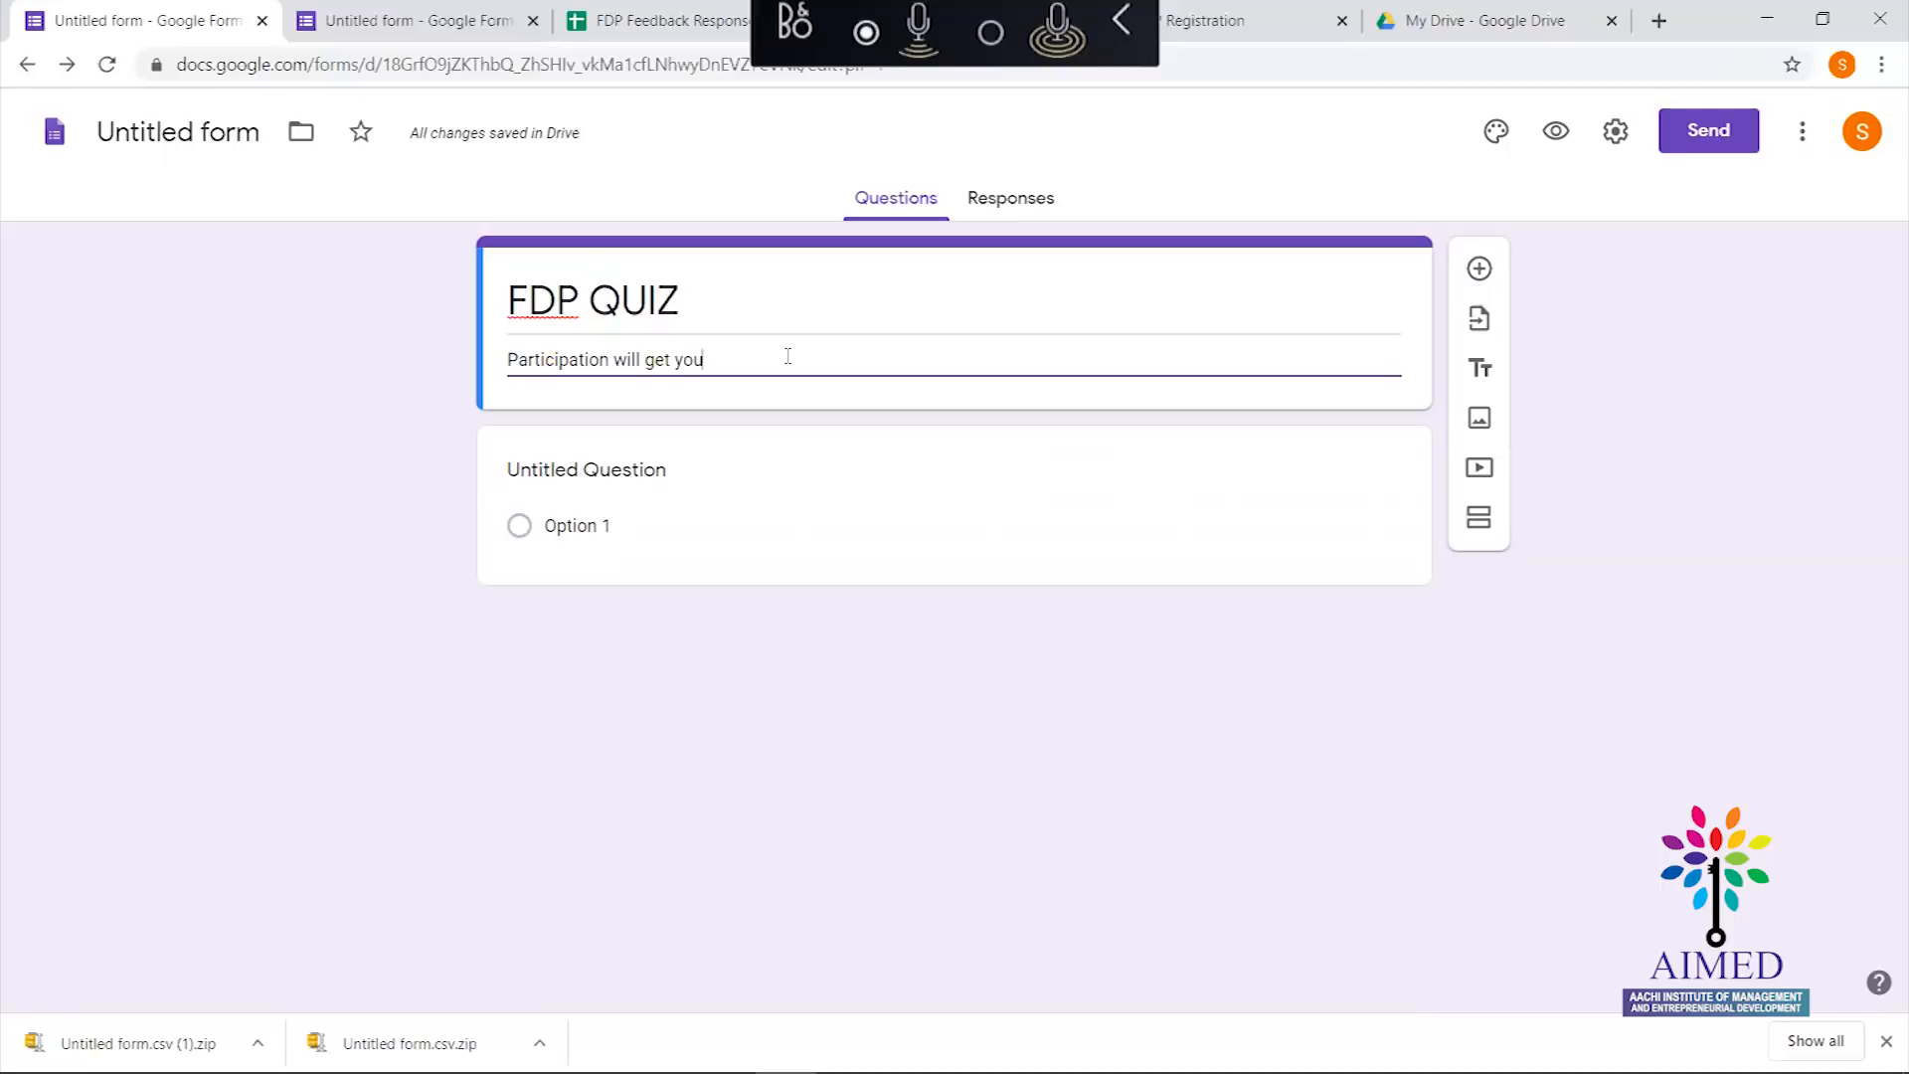
{"action": "type", "text": " the Certo"}
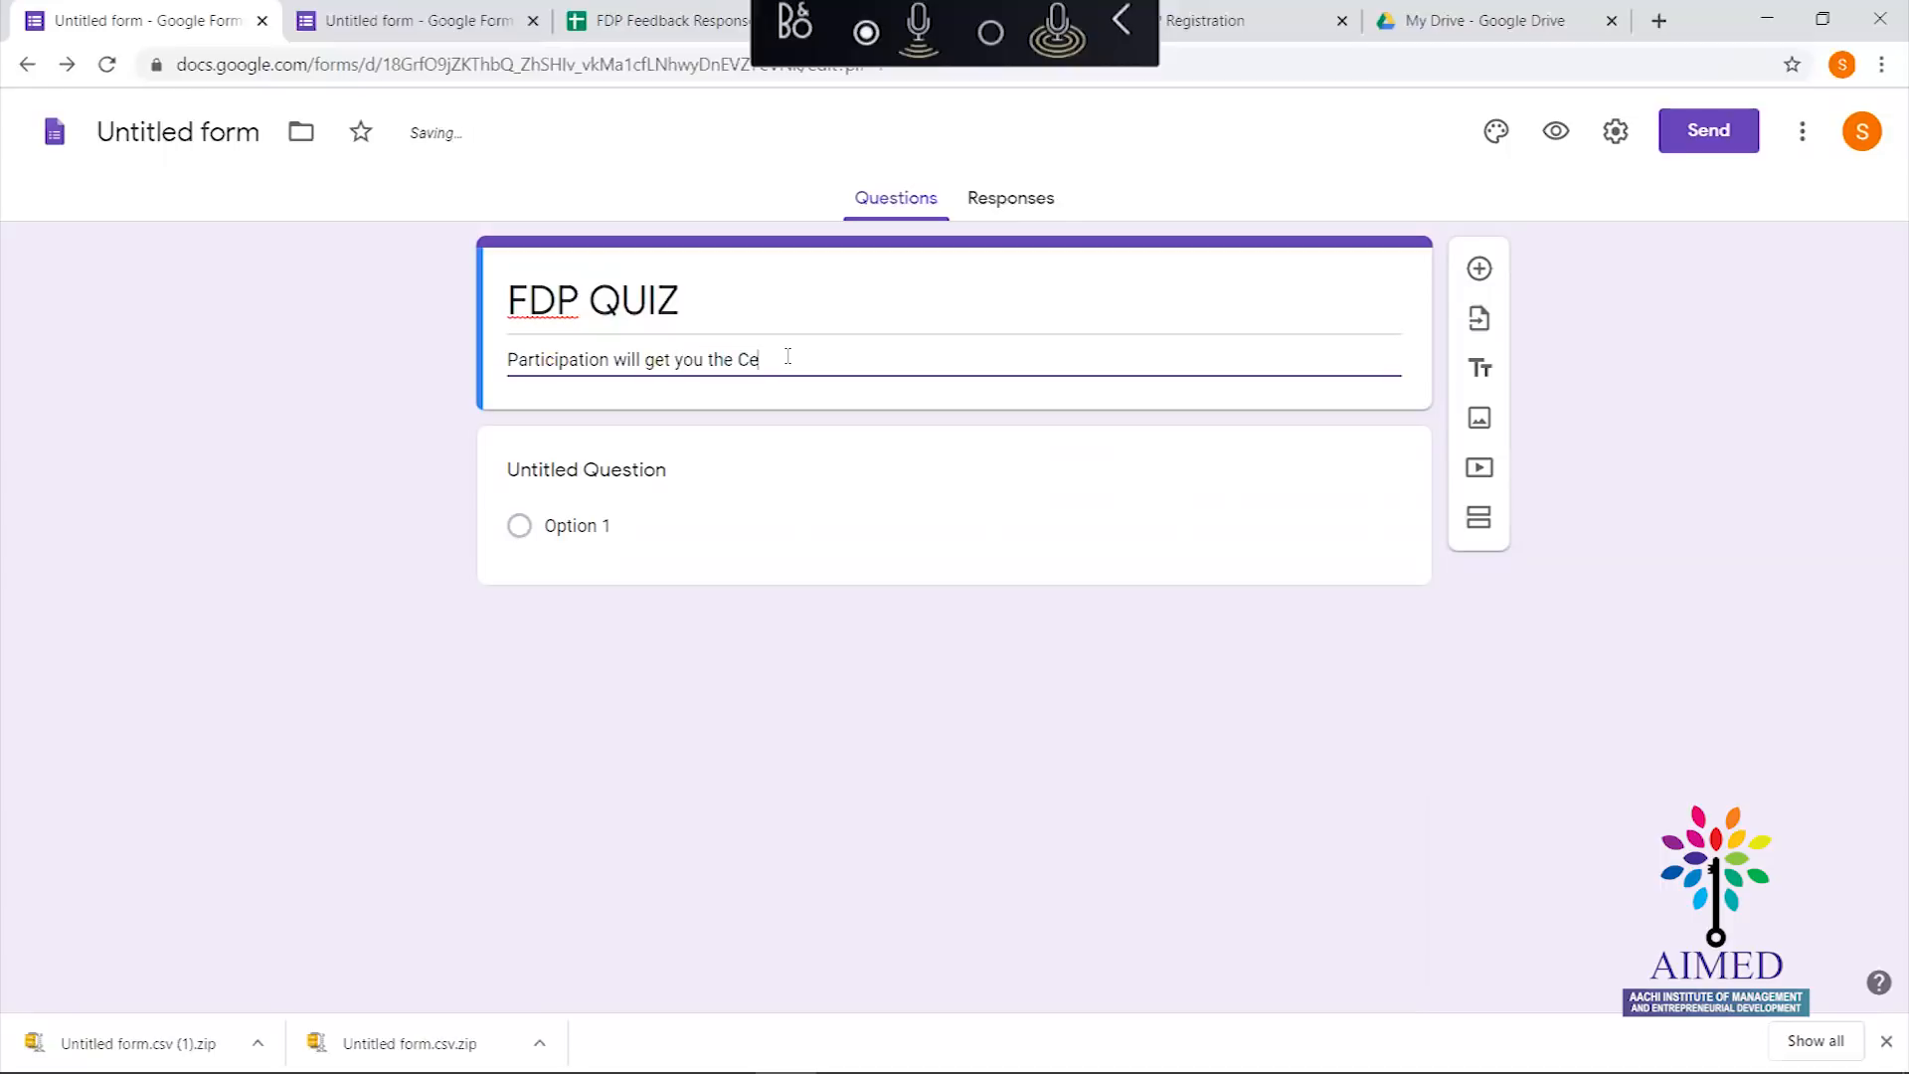
{"action": "key", "text": "BackSpace"}
{"action": "type", "text": "ification"}
{"action": "left_click", "coordinate": [298, 400]}
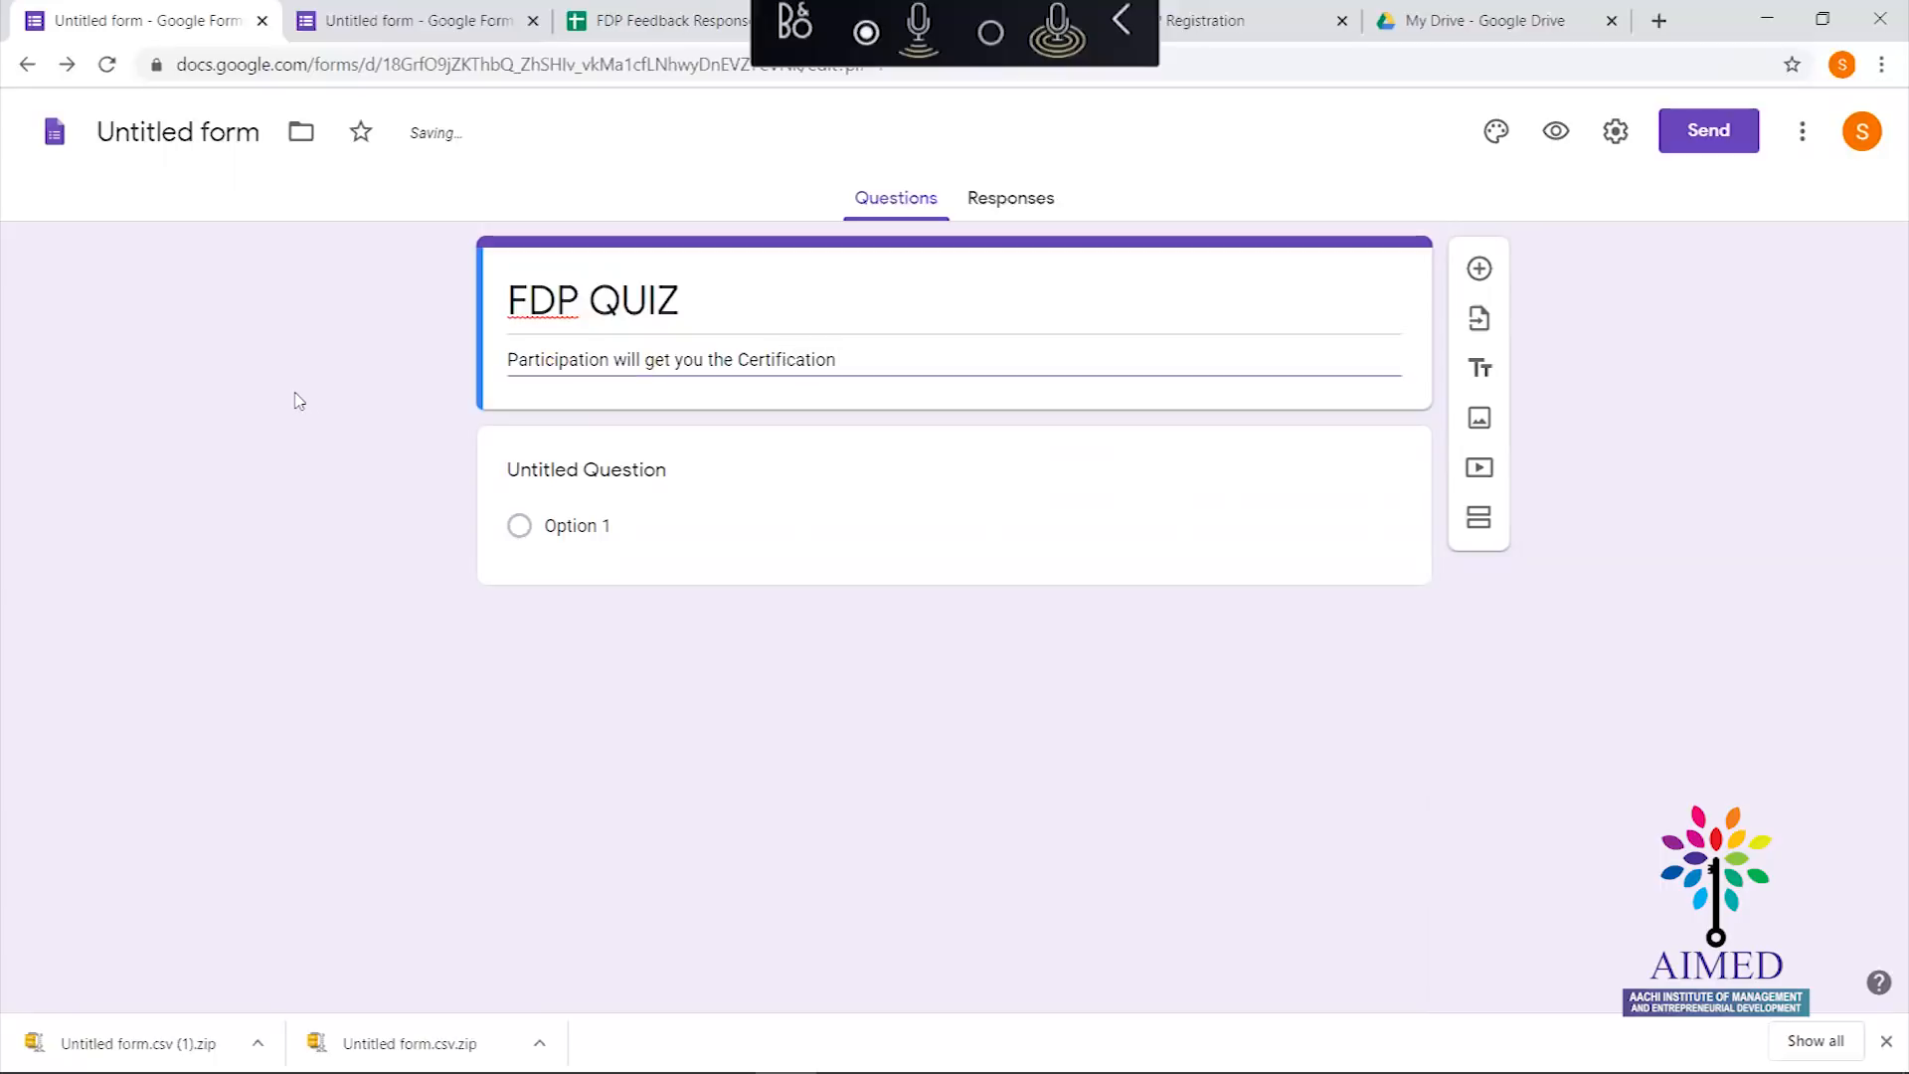
{"action": "triple_click", "coordinate": [518, 353]}
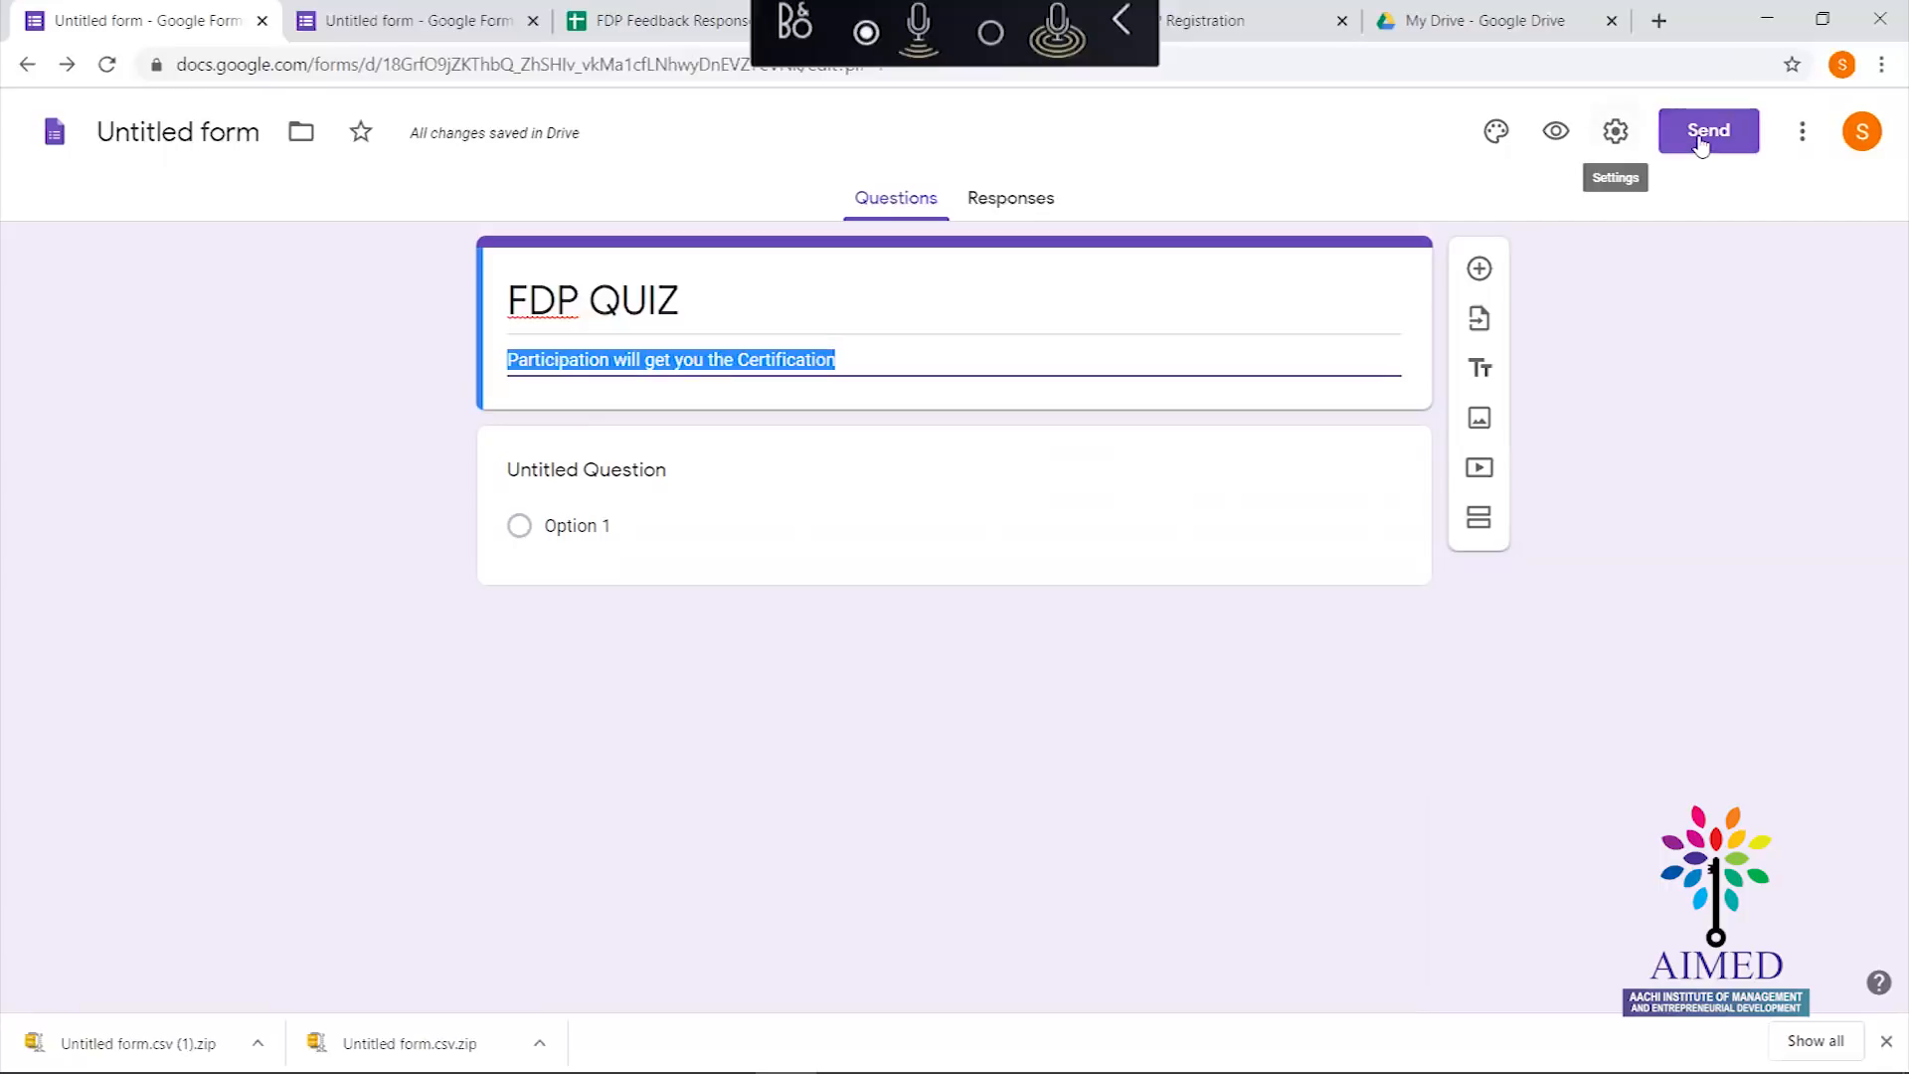
Turn on Collect email addresses in the form settings and save
{"action": "left_click", "coordinate": [1599, 146]}
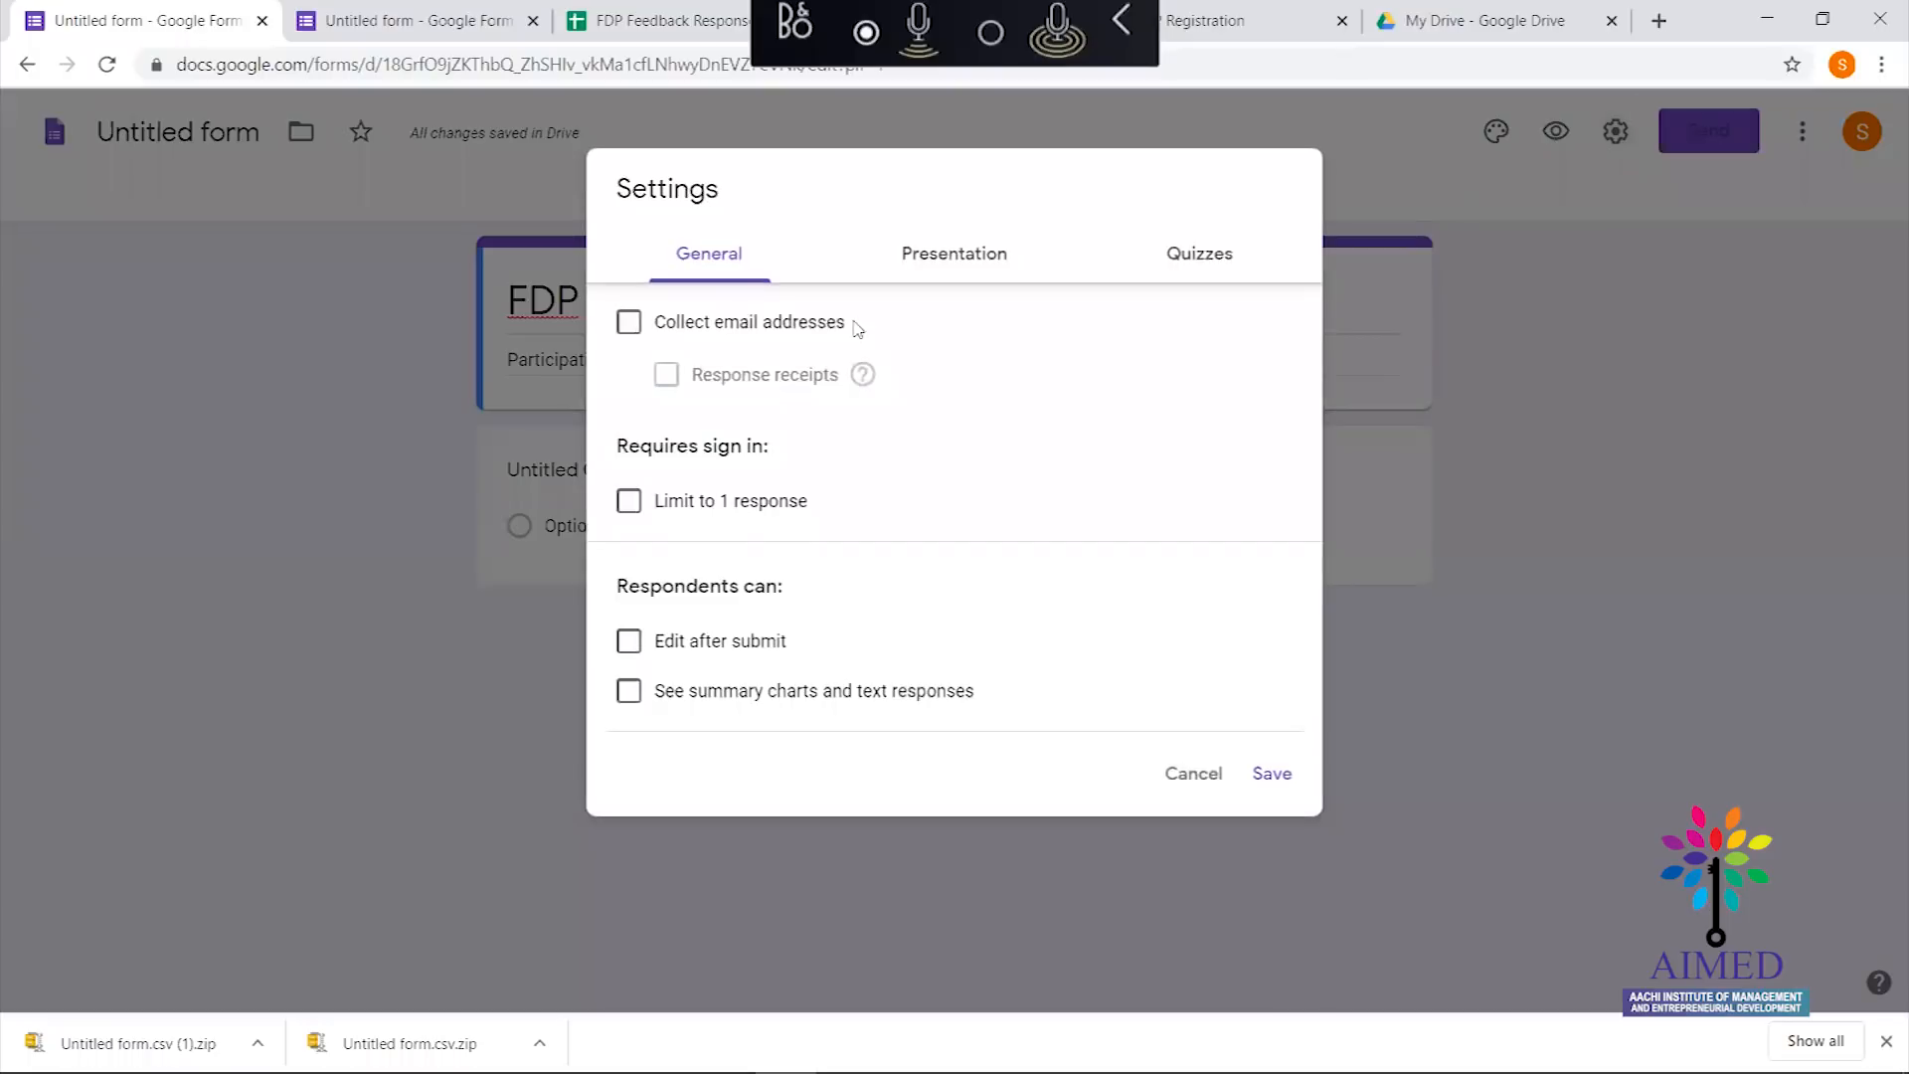
{"action": "left_click", "coordinate": [622, 338]}
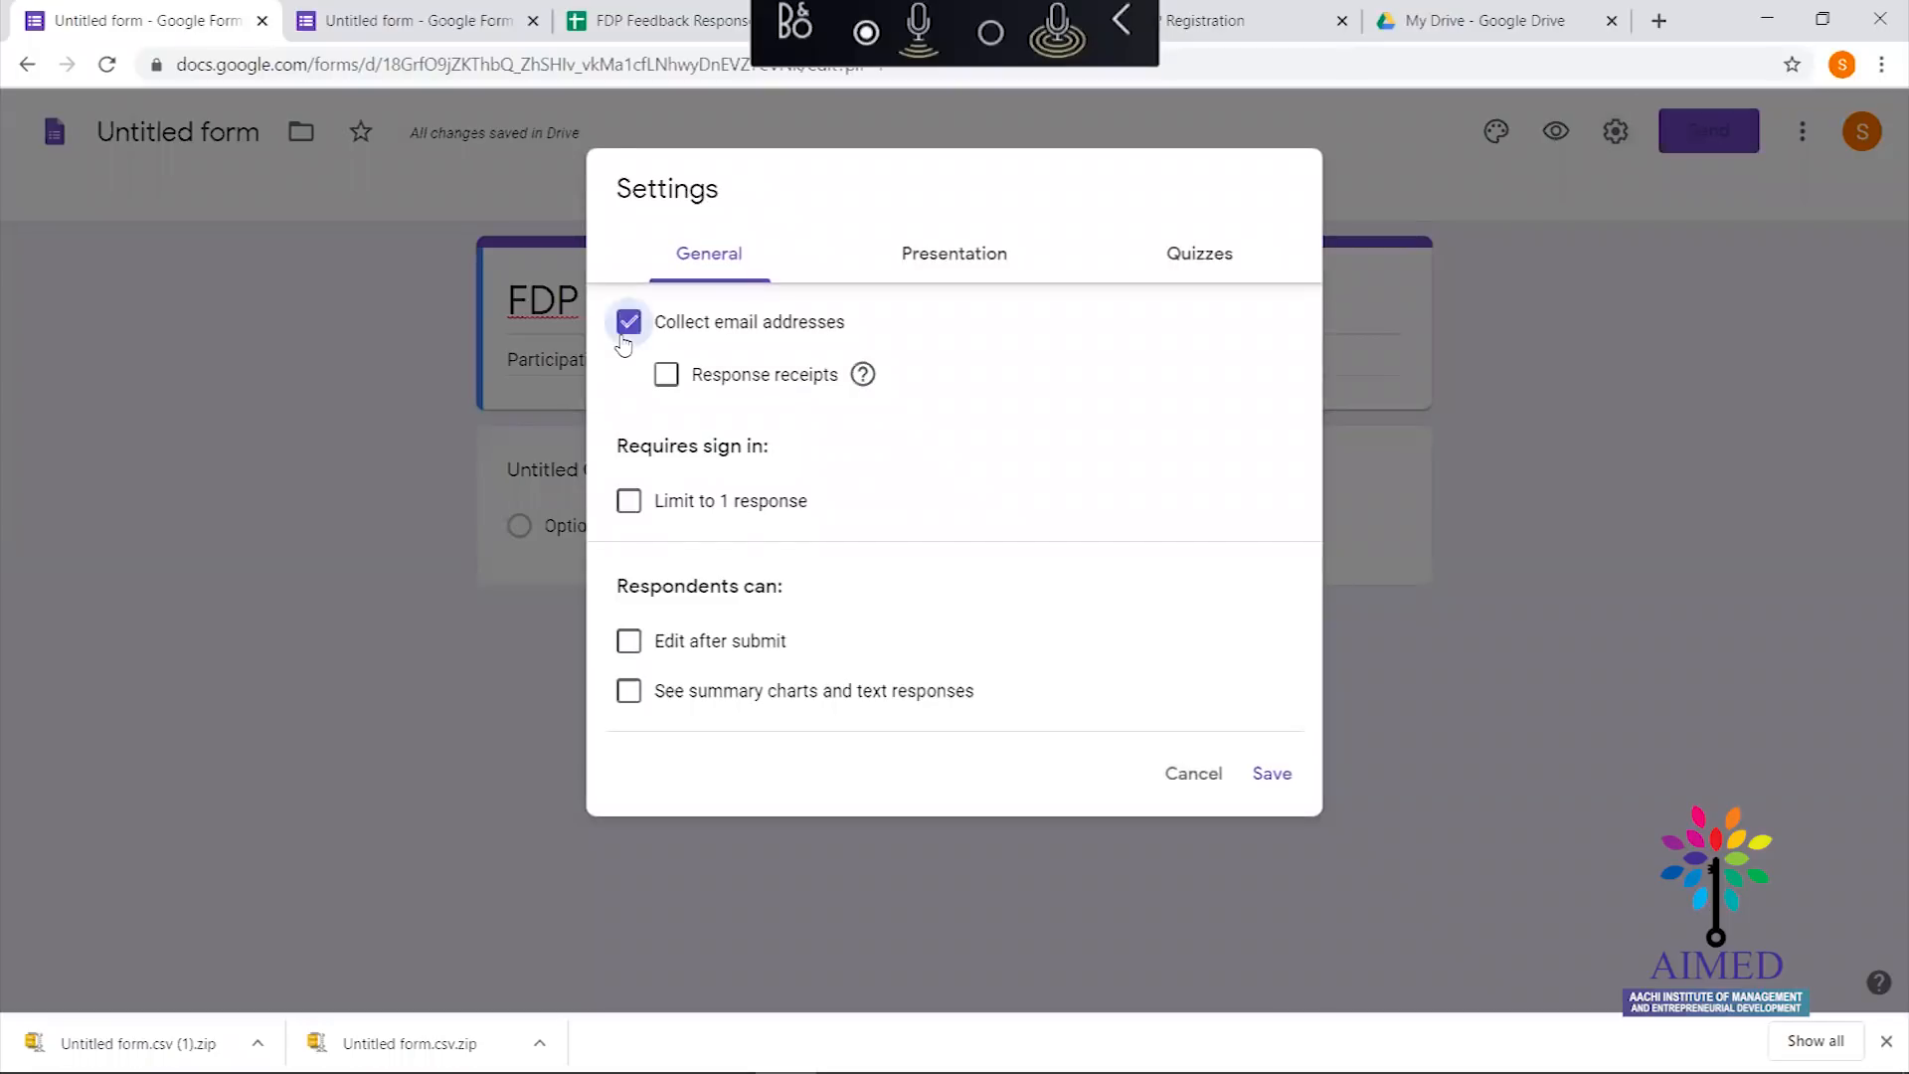
{"action": "left_click", "coordinate": [1272, 777]}
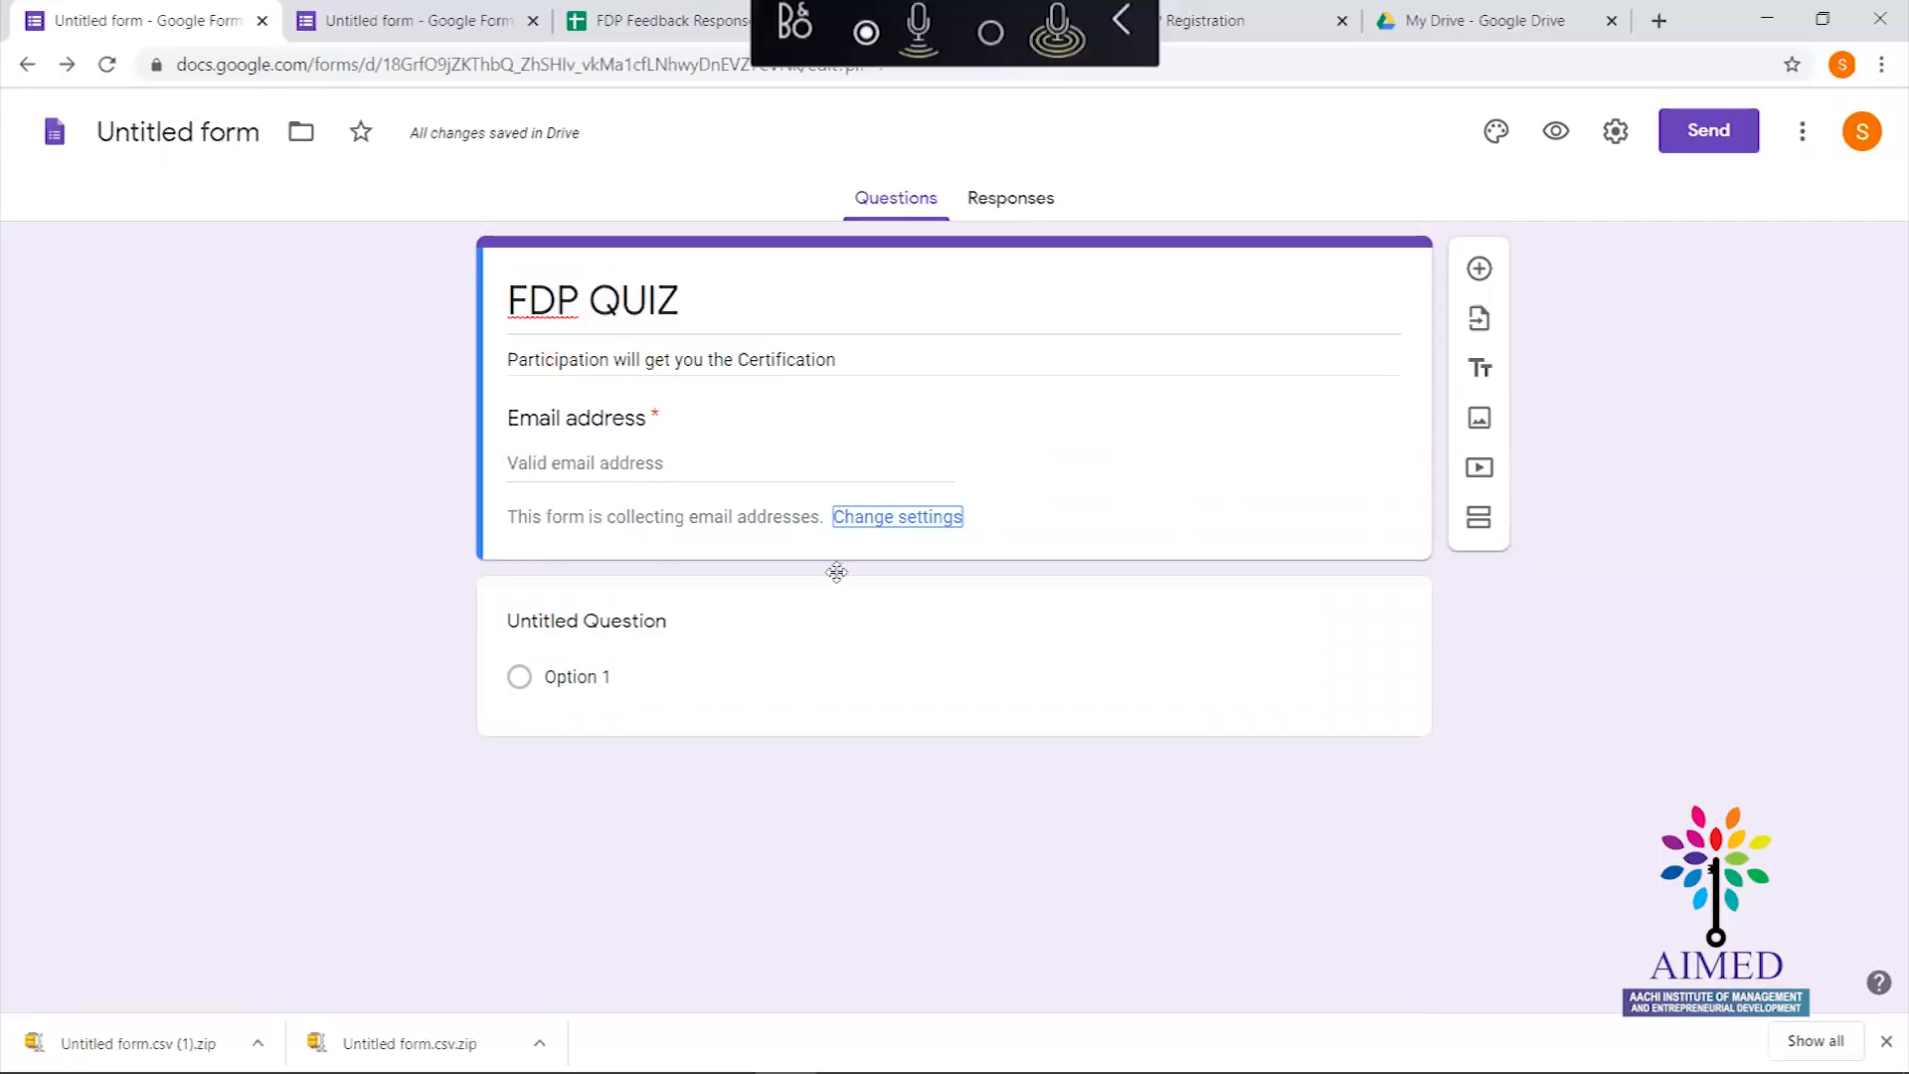
Add a second section to the form
{"action": "left_click", "coordinate": [1477, 532]}
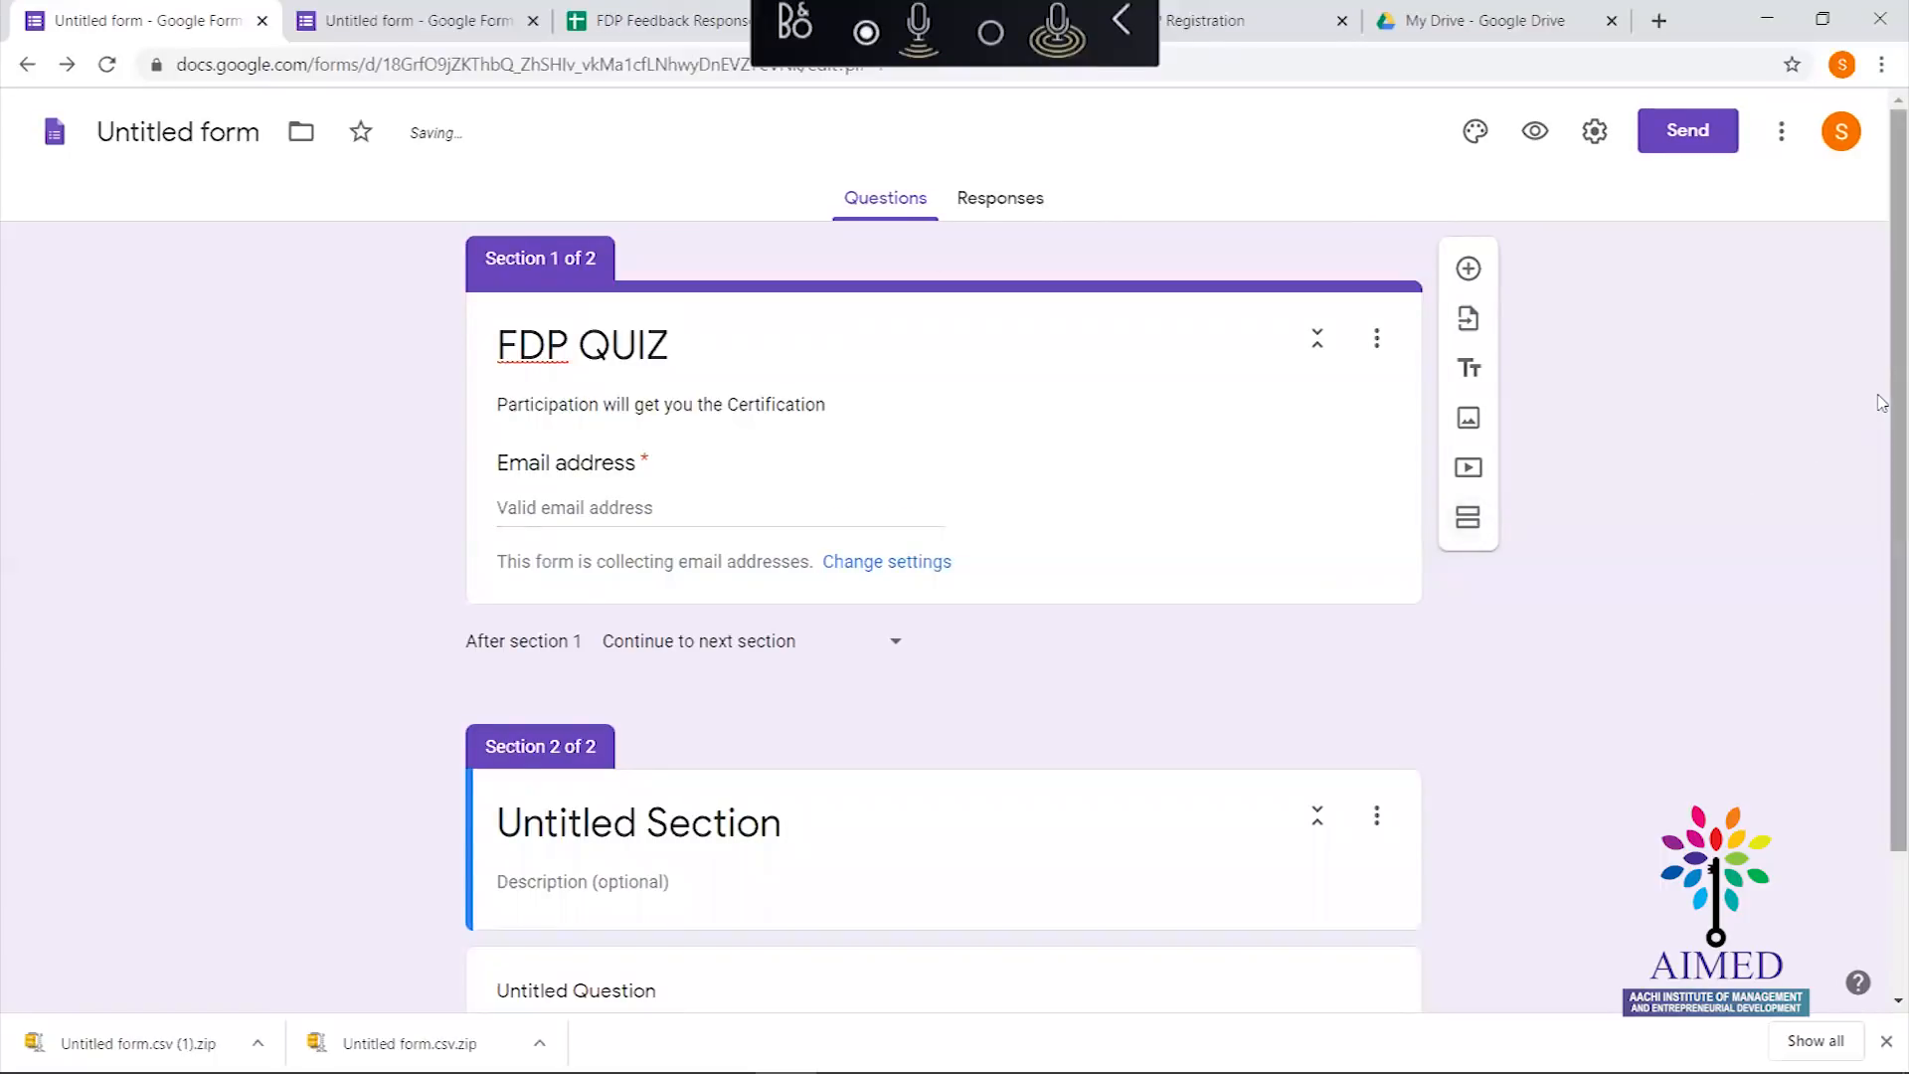
{"action": "scroll", "coordinate": [1879, 404], "scroll_direction": "down", "scroll_amount": 2}
{"action": "scroll", "coordinate": [1882, 699], "scroll_direction": "up", "scroll_amount": 2}
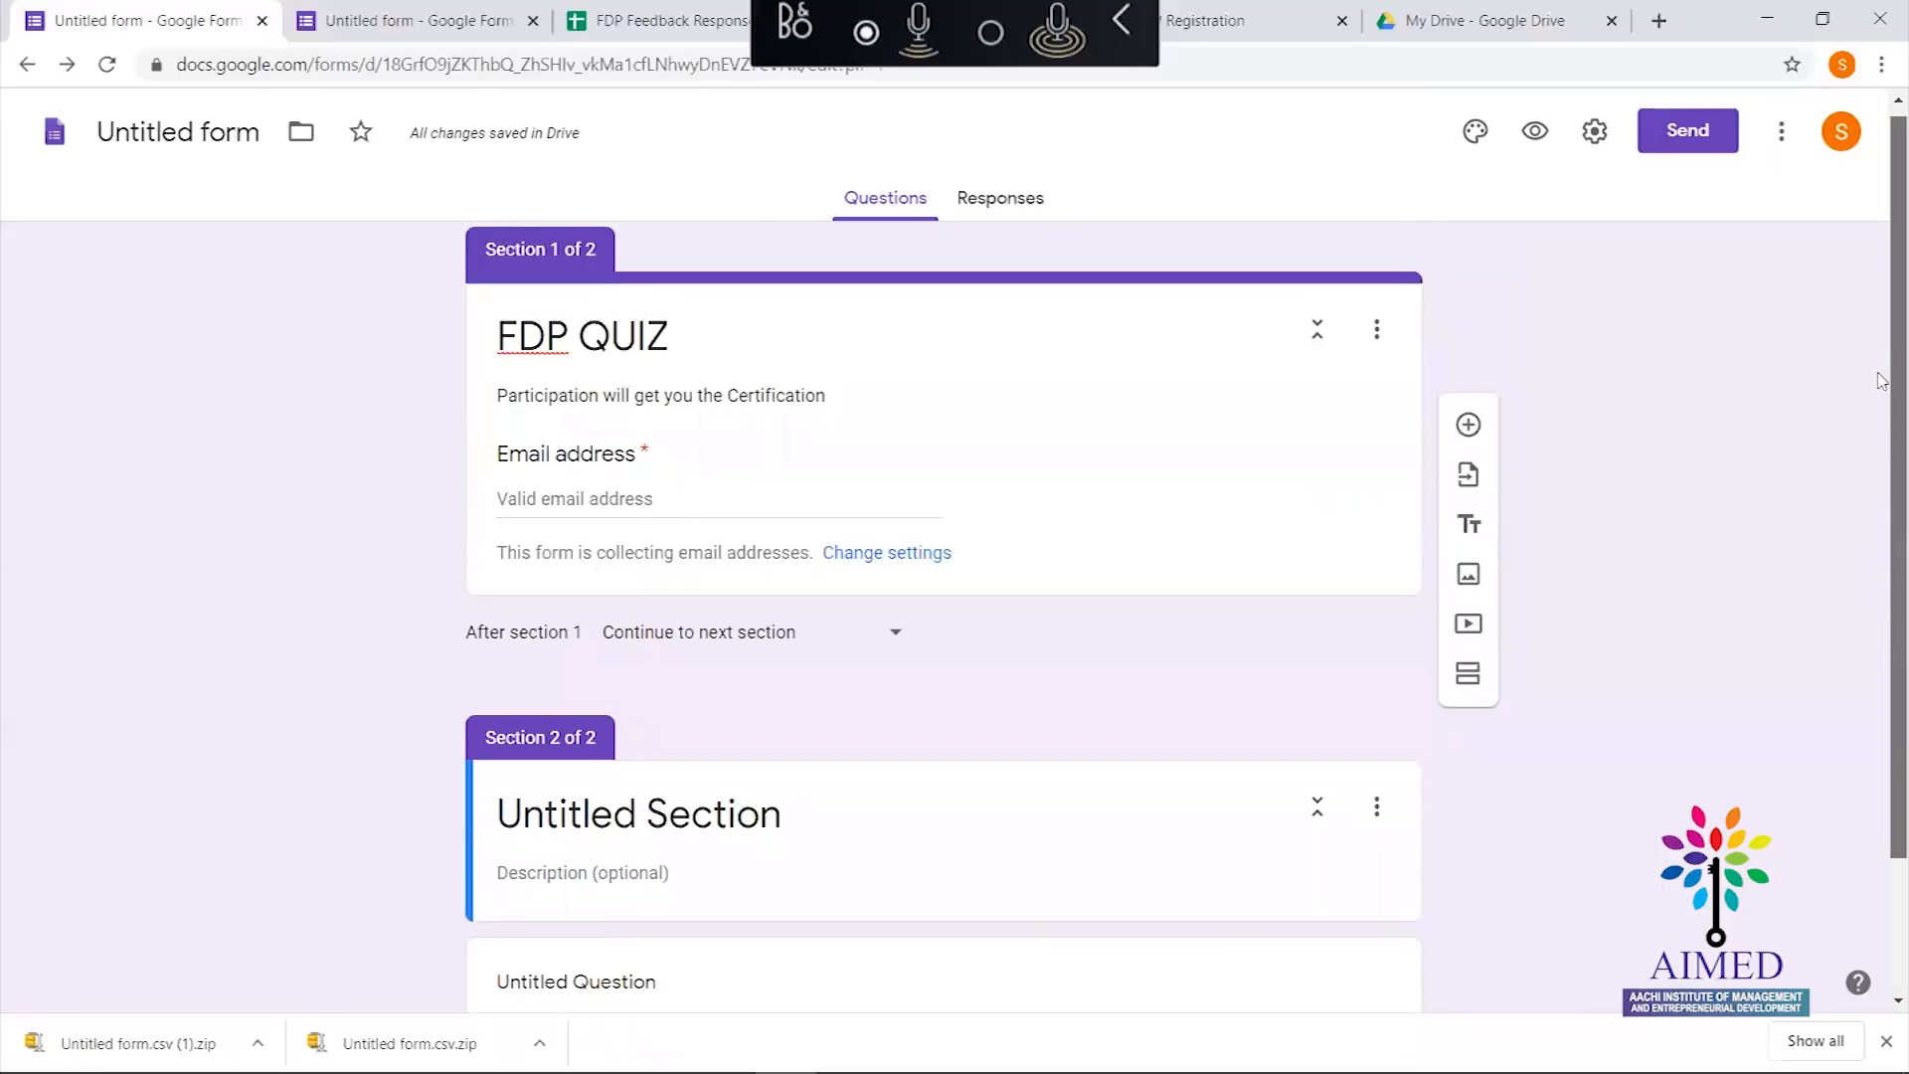
{"action": "scroll", "coordinate": [1882, 629], "scroll_direction": "down", "scroll_amount": 1}
{"action": "scroll", "coordinate": [1881, 629], "scroll_direction": "down", "scroll_amount": 1}
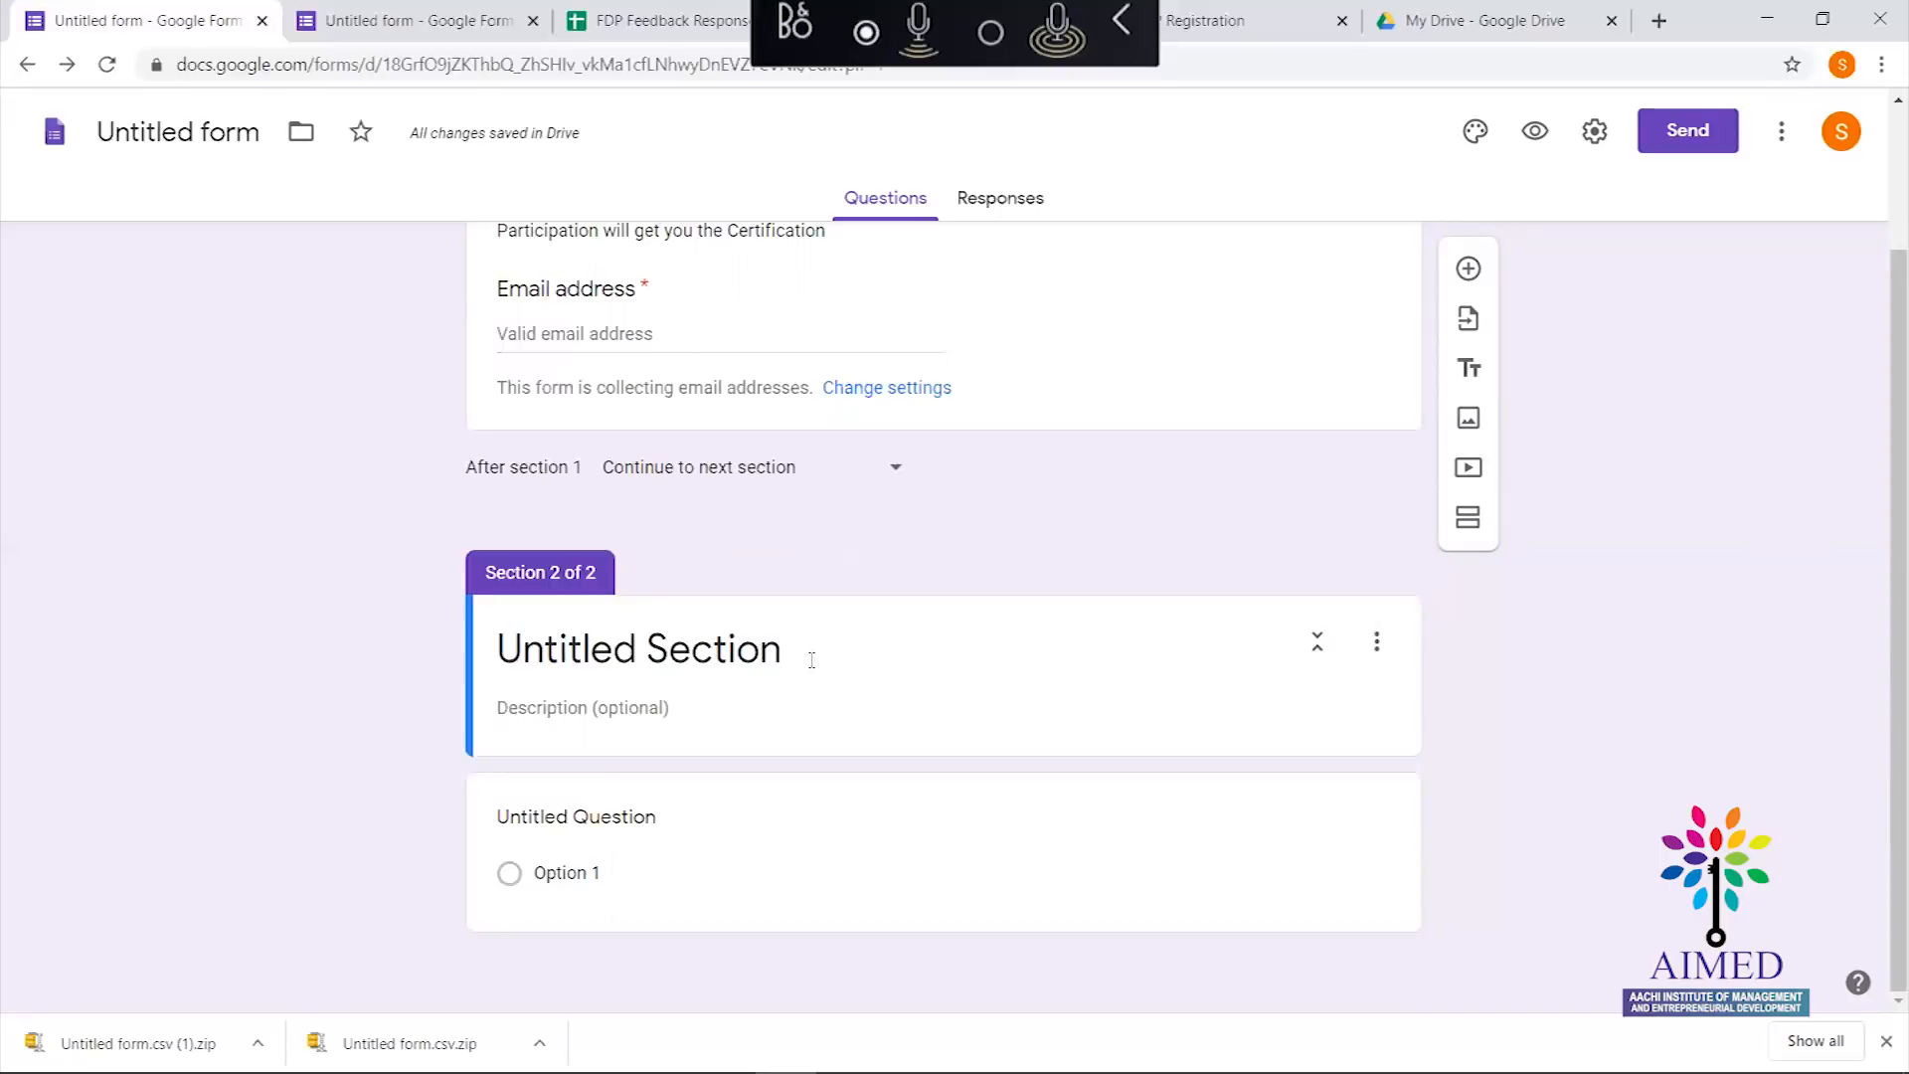
Rename the second section to 'FDP Day1'
{"action": "left_click", "coordinate": [633, 651]}
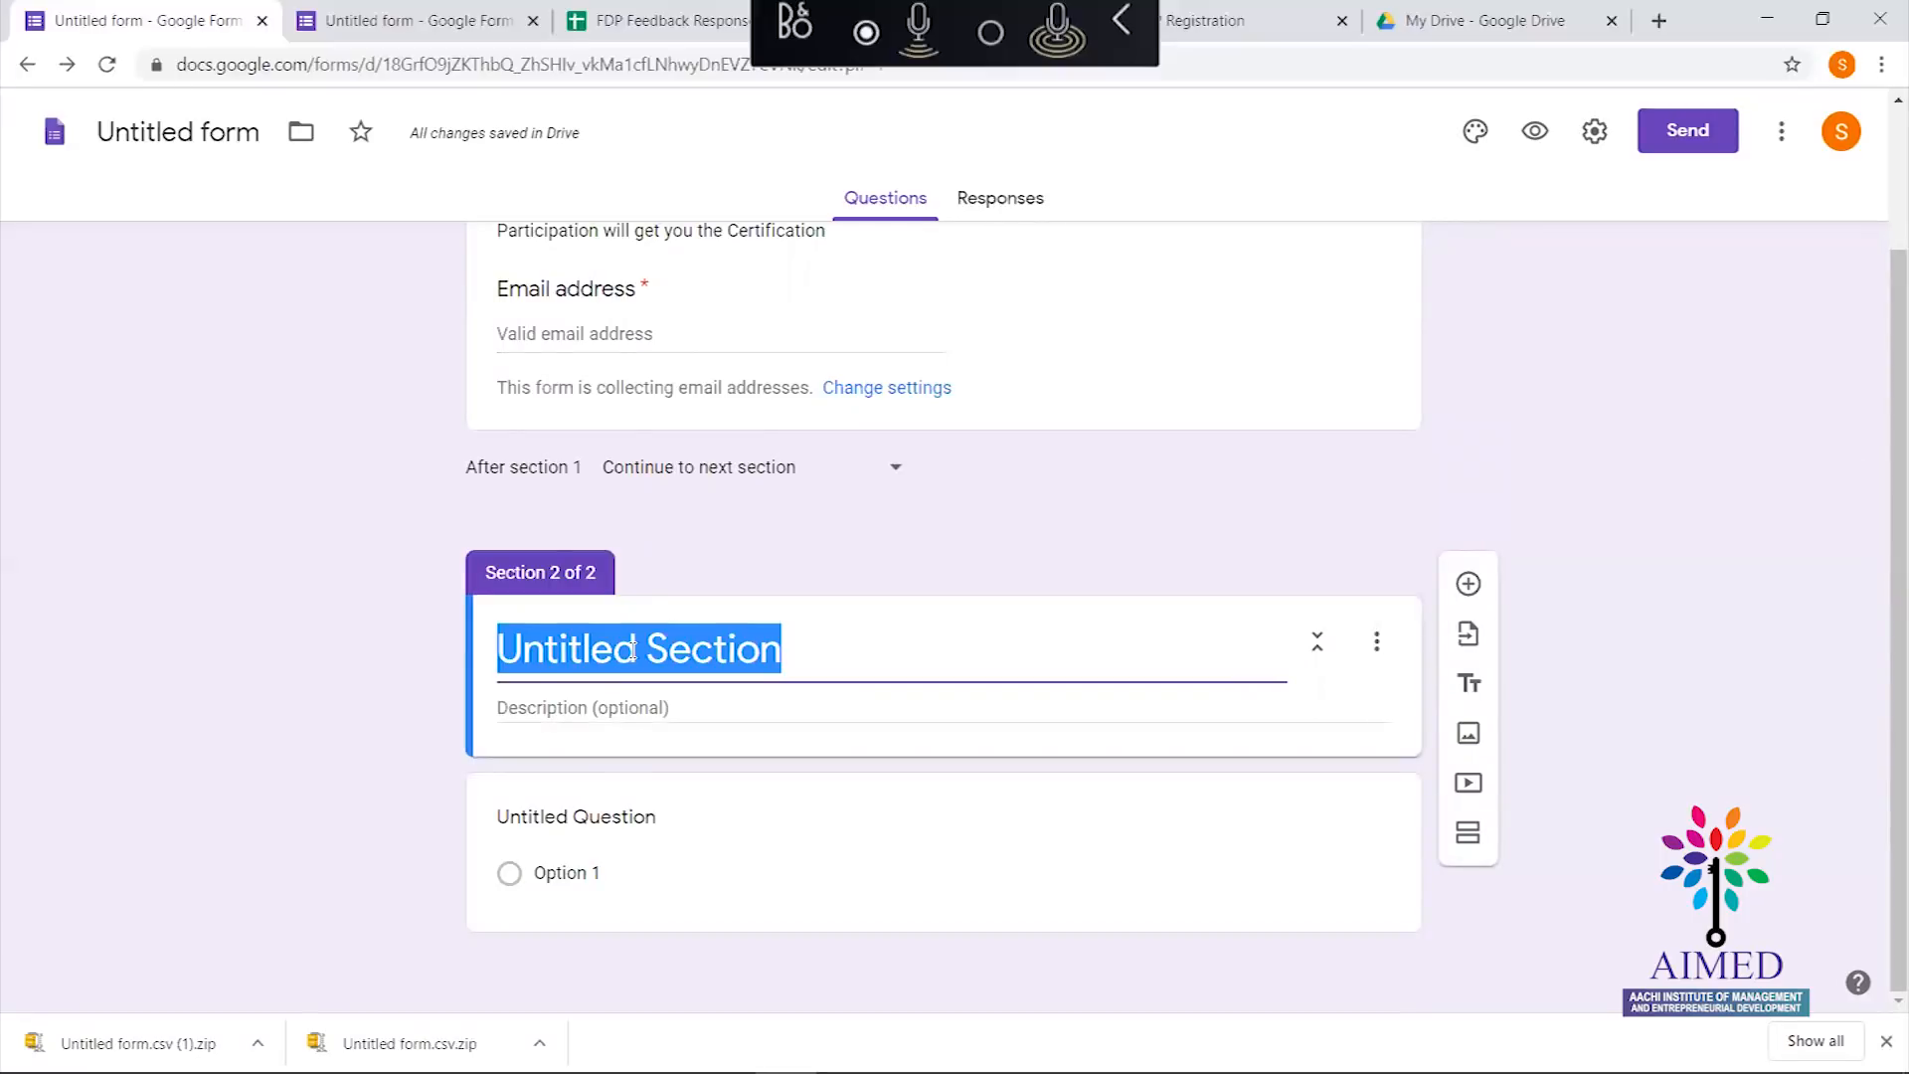
{"action": "left_click", "coordinate": [1382, 662]}
{"action": "left_click", "coordinate": [1278, 540]}
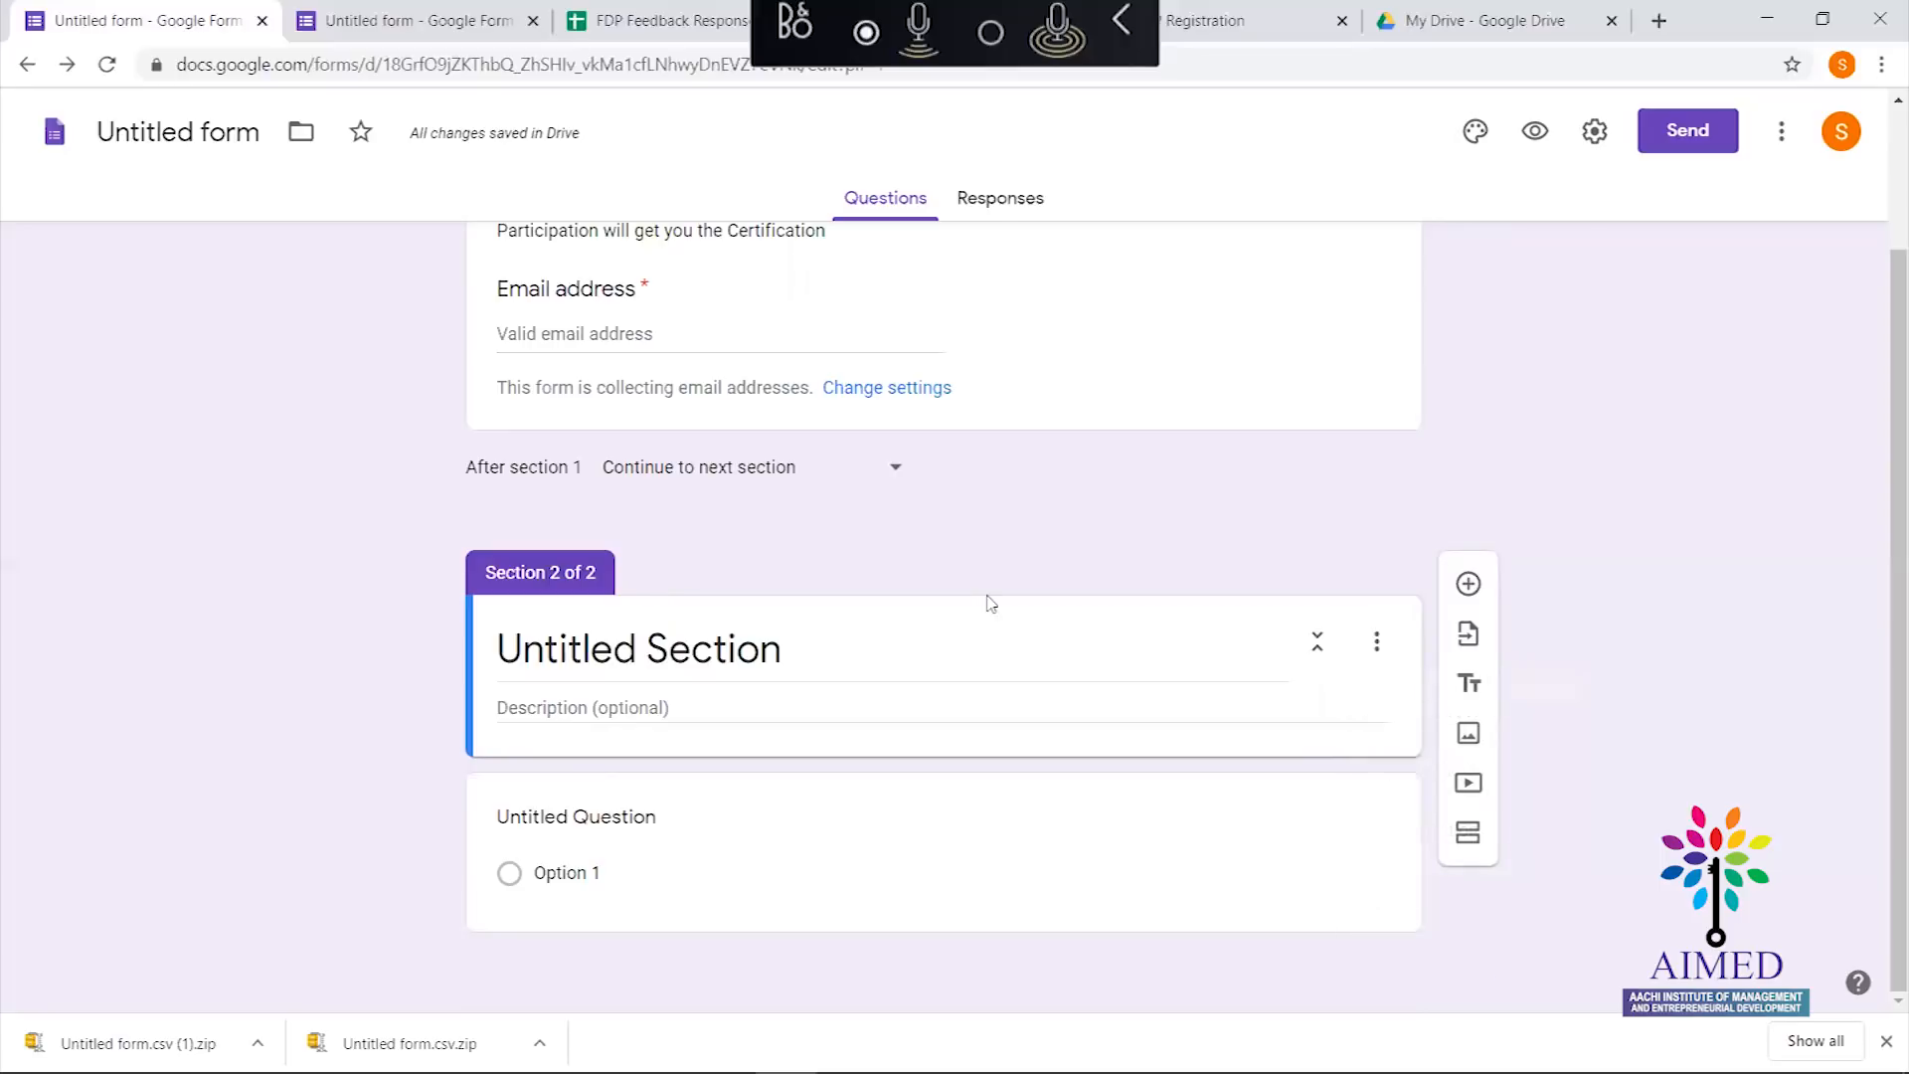
{"action": "left_click", "coordinate": [787, 657]}
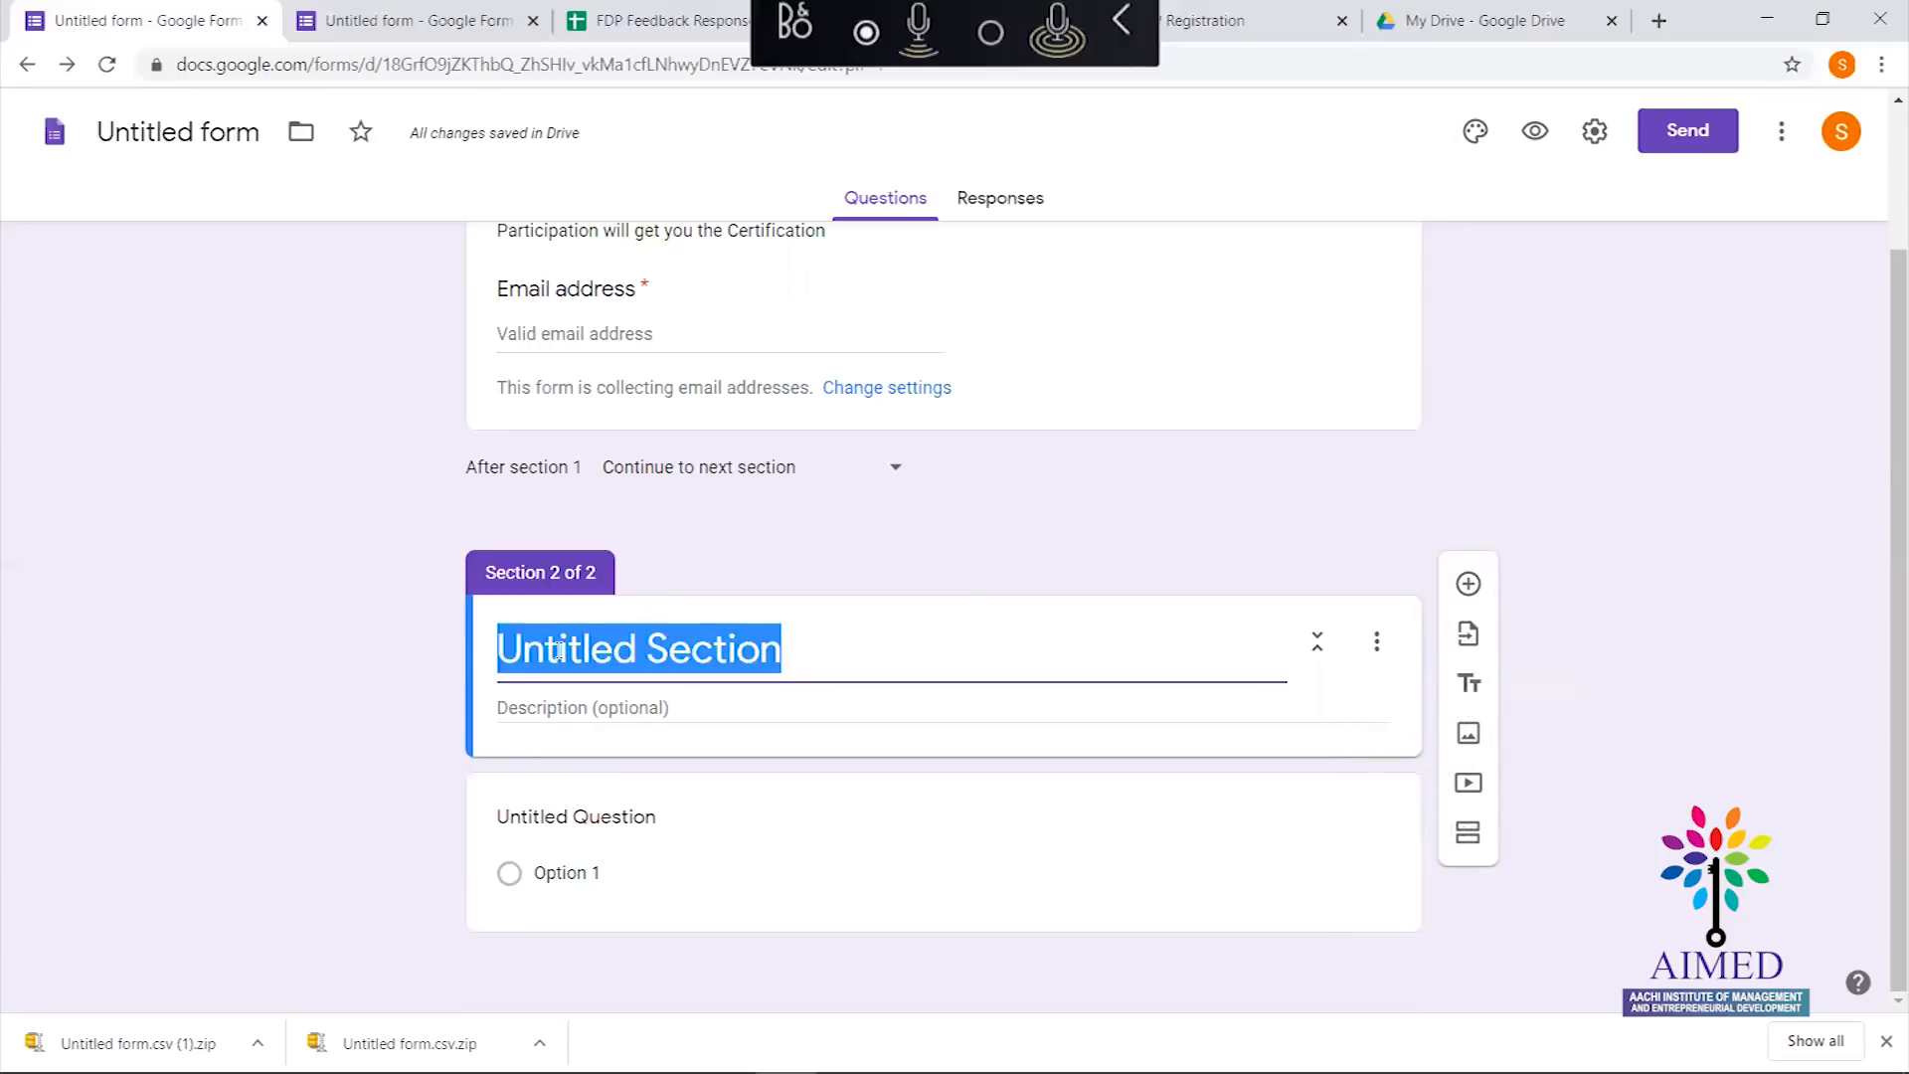
{"action": "type", "text": "D"}
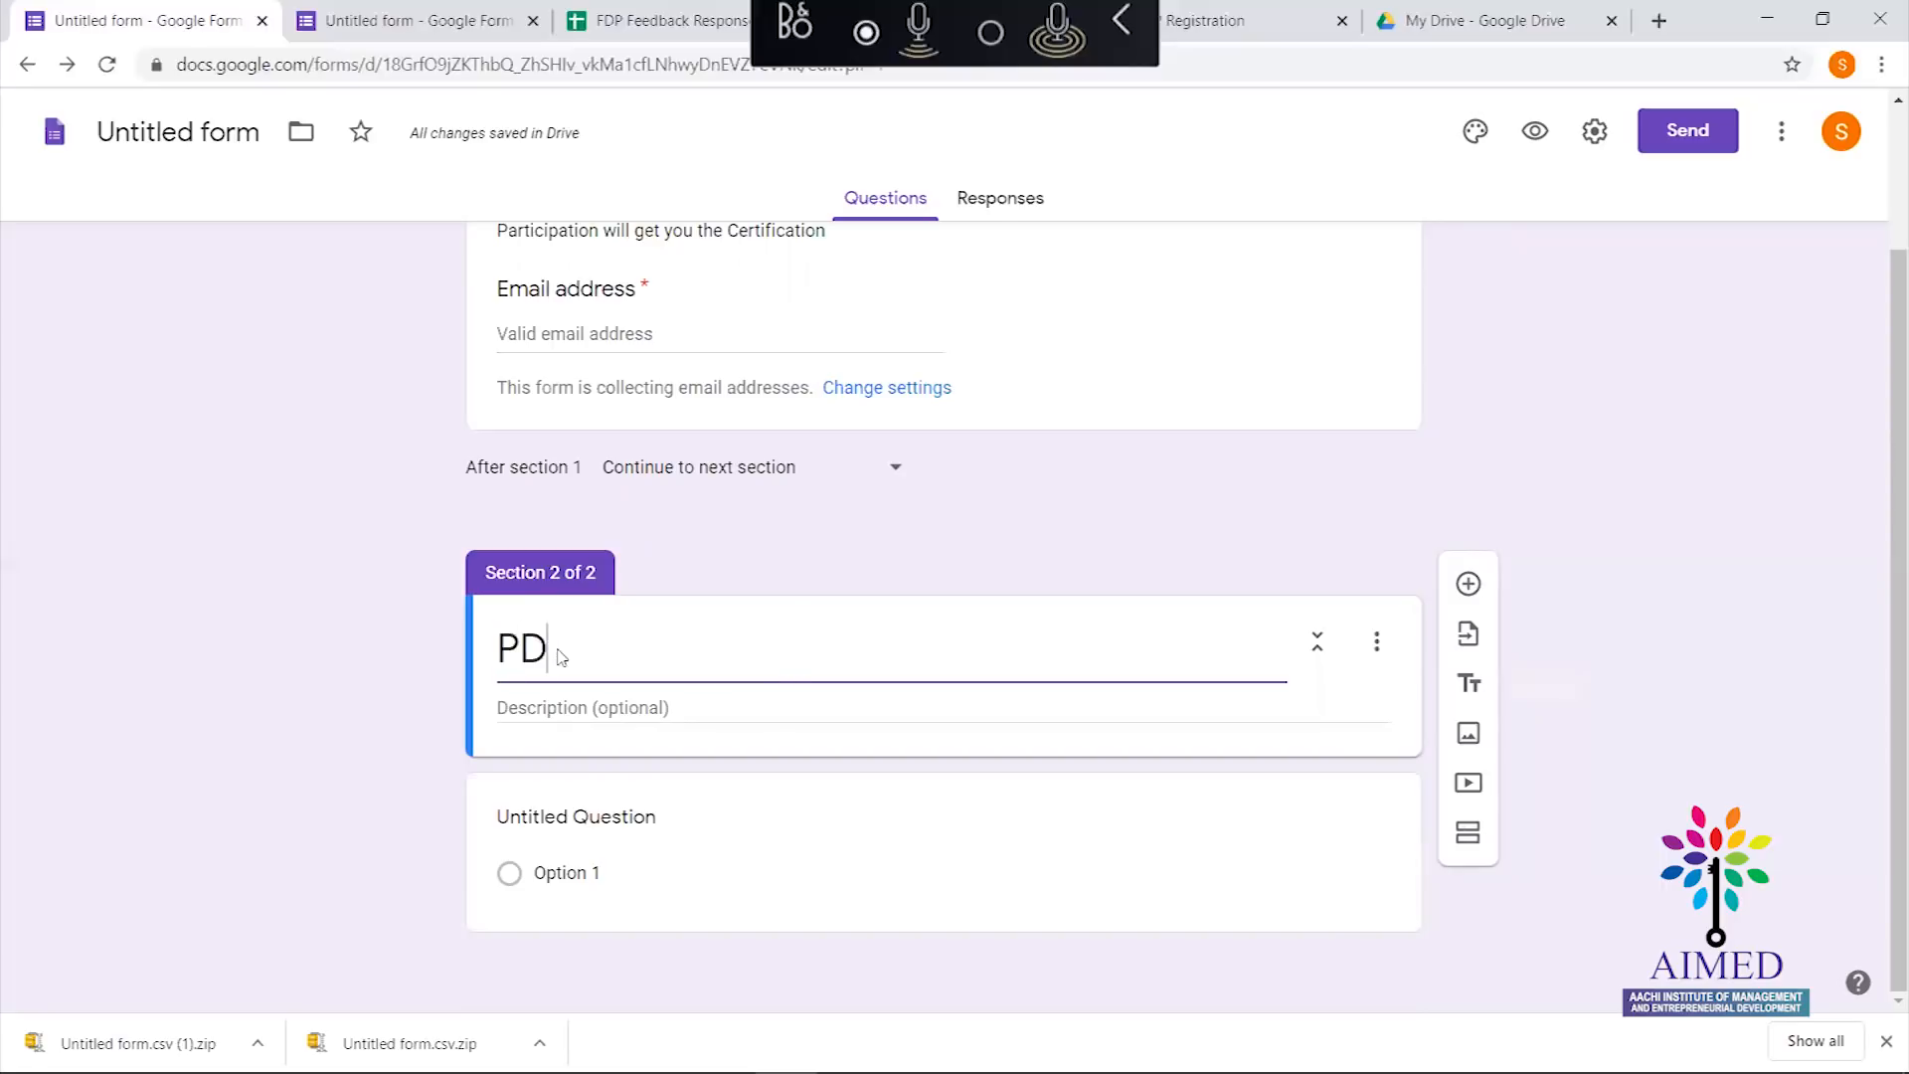
{"action": "key", "text": "BackSpace"}
{"action": "key", "text": "BackSpace"}
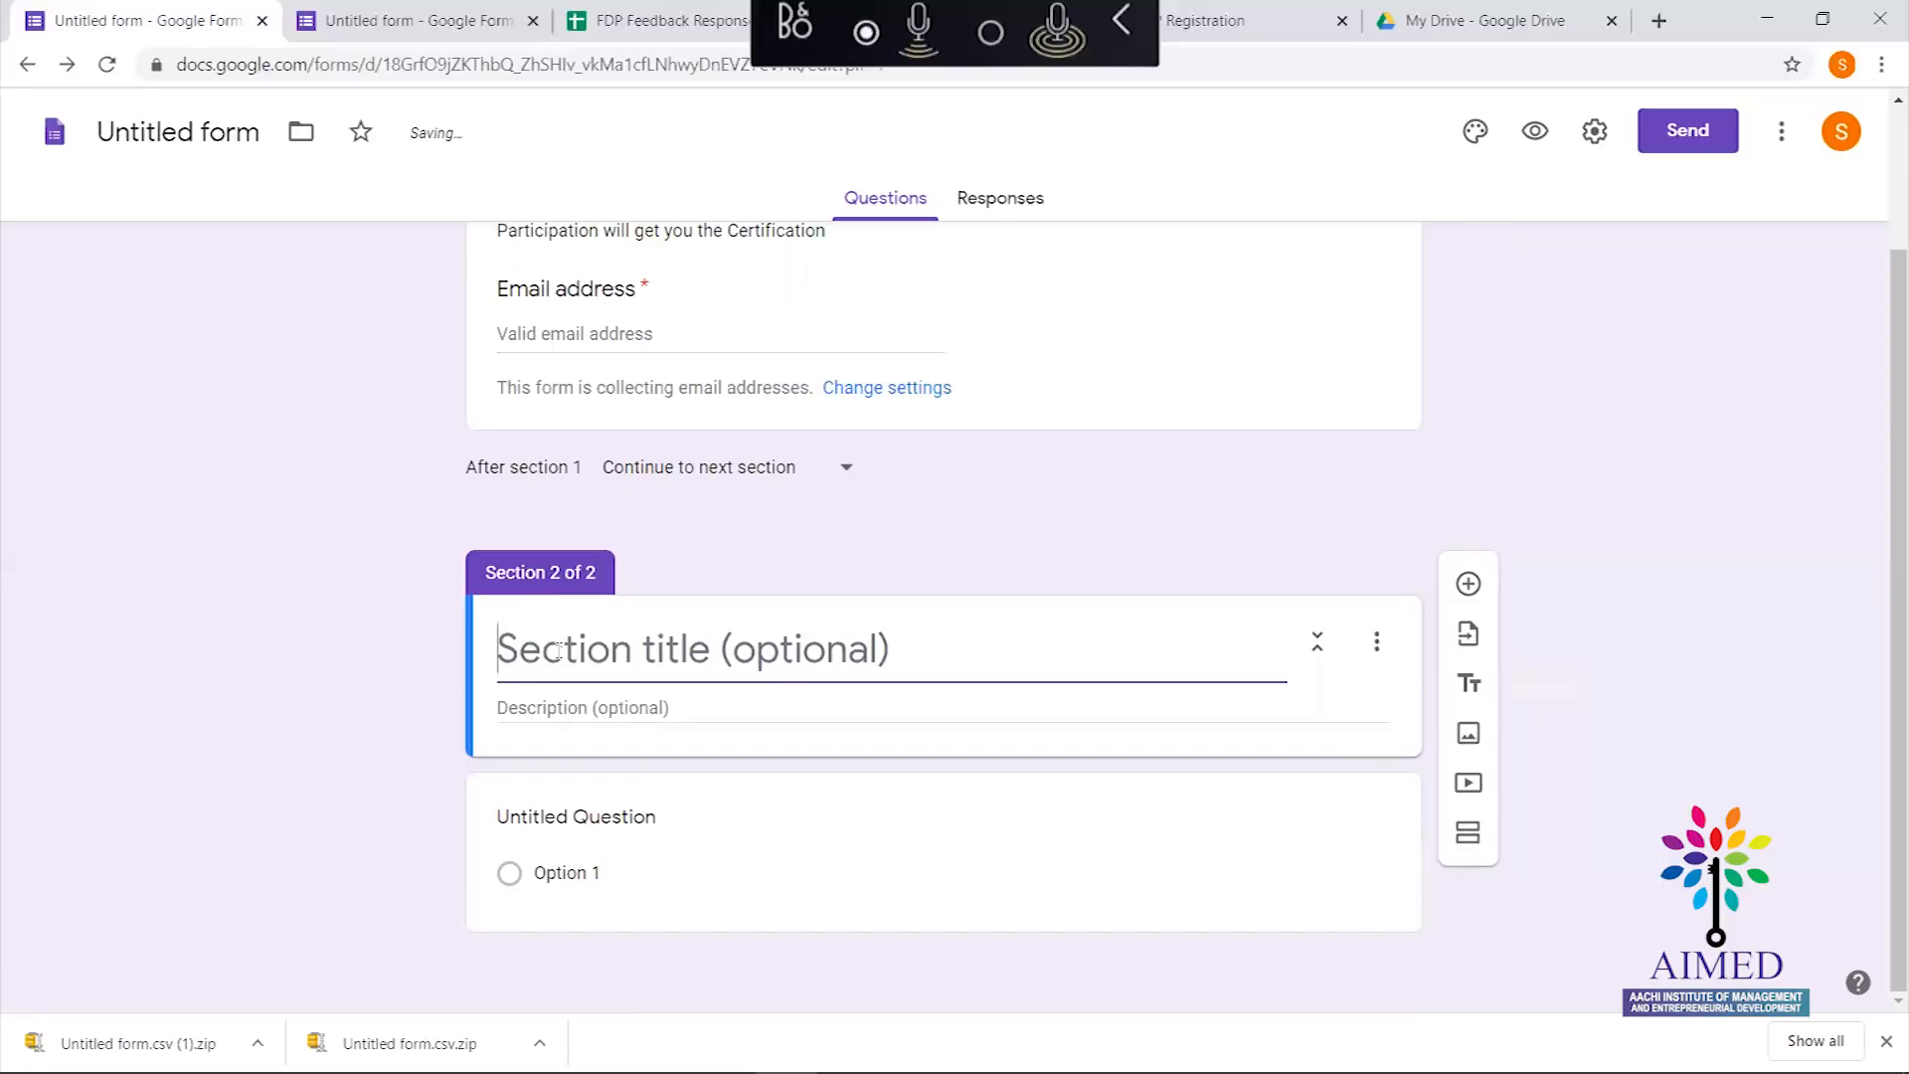
{"action": "type", "text": "FDP DAy"}
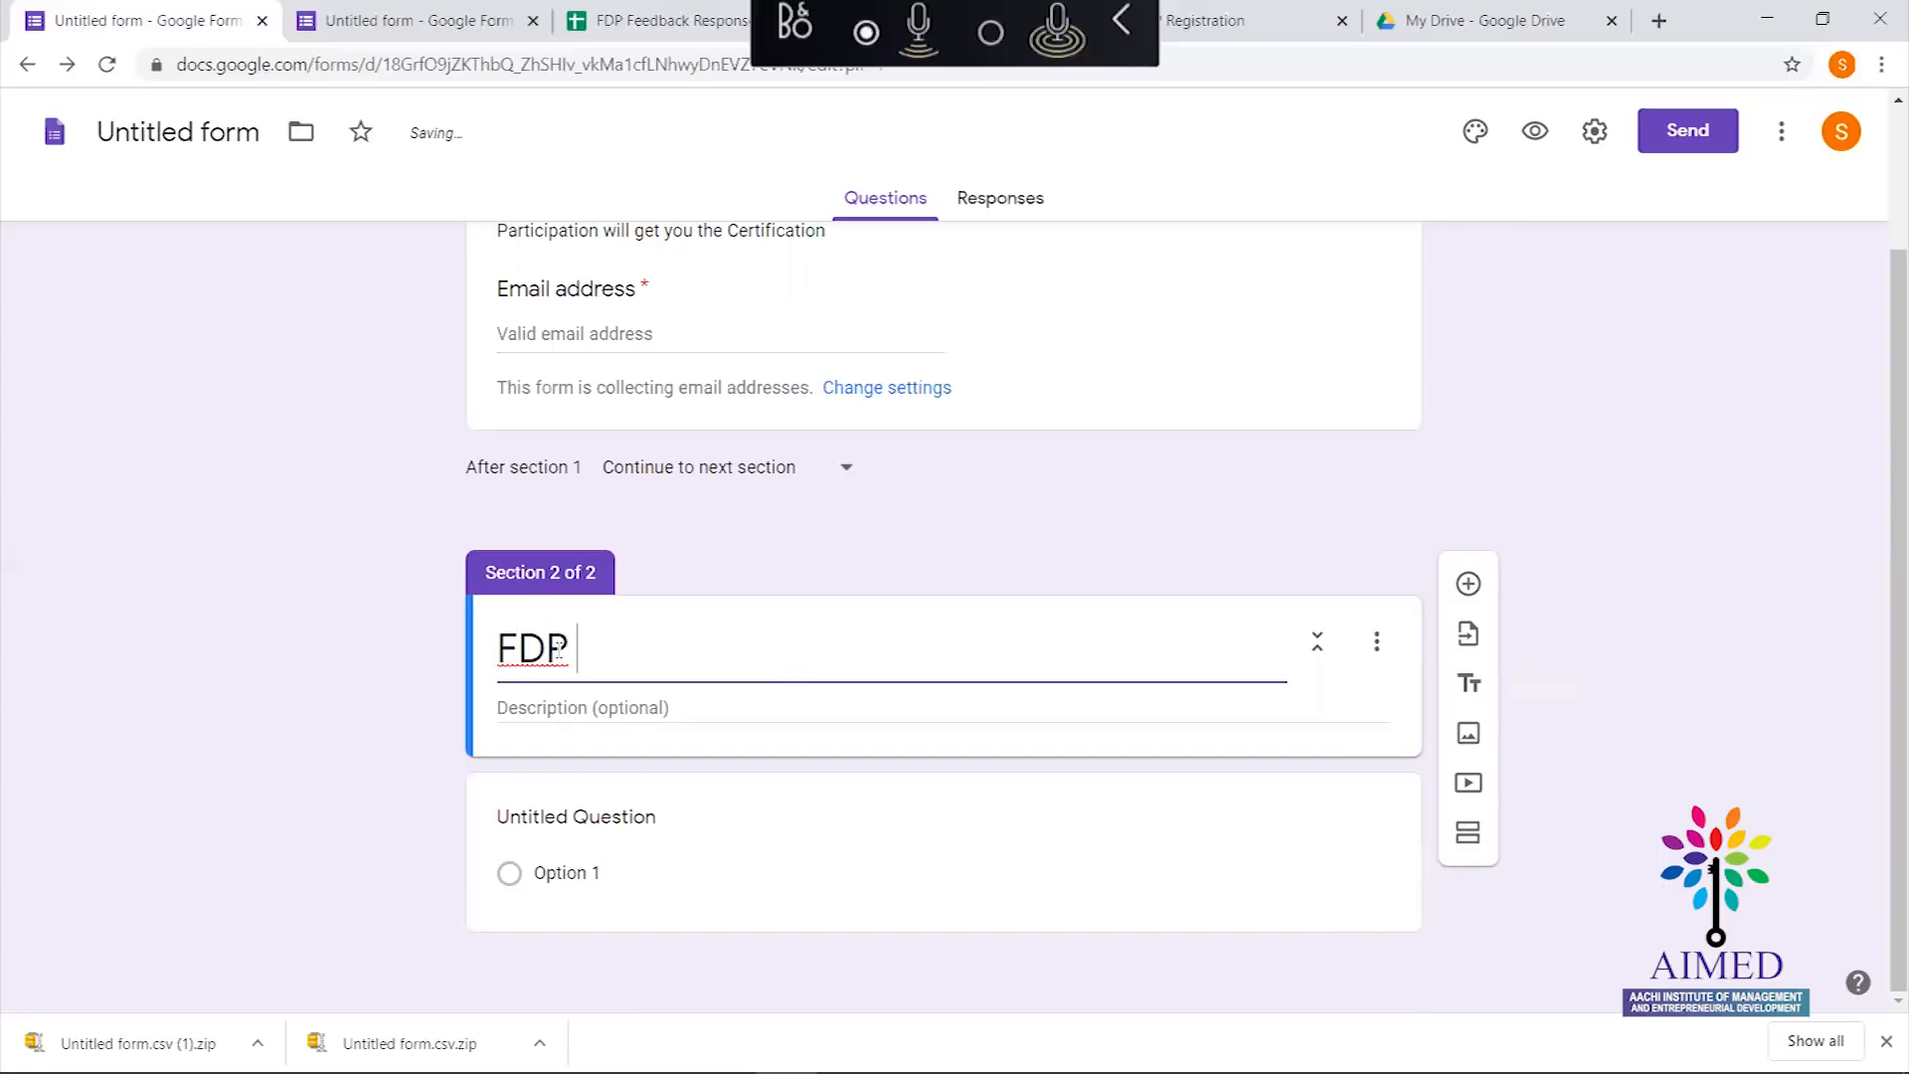
{"action": "key", "text": "BackSpace"}
{"action": "key", "text": "BackSpace"}
{"action": "key", "text": "BackSpace"}
{"action": "key", "text": "BackSpace"}
{"action": "key", "text": "BackSpace"}
{"action": "key", "text": "BackSpace"}
{"action": "key", "text": "BackSpace"}
{"action": "type", "text": "FDP Day1"}
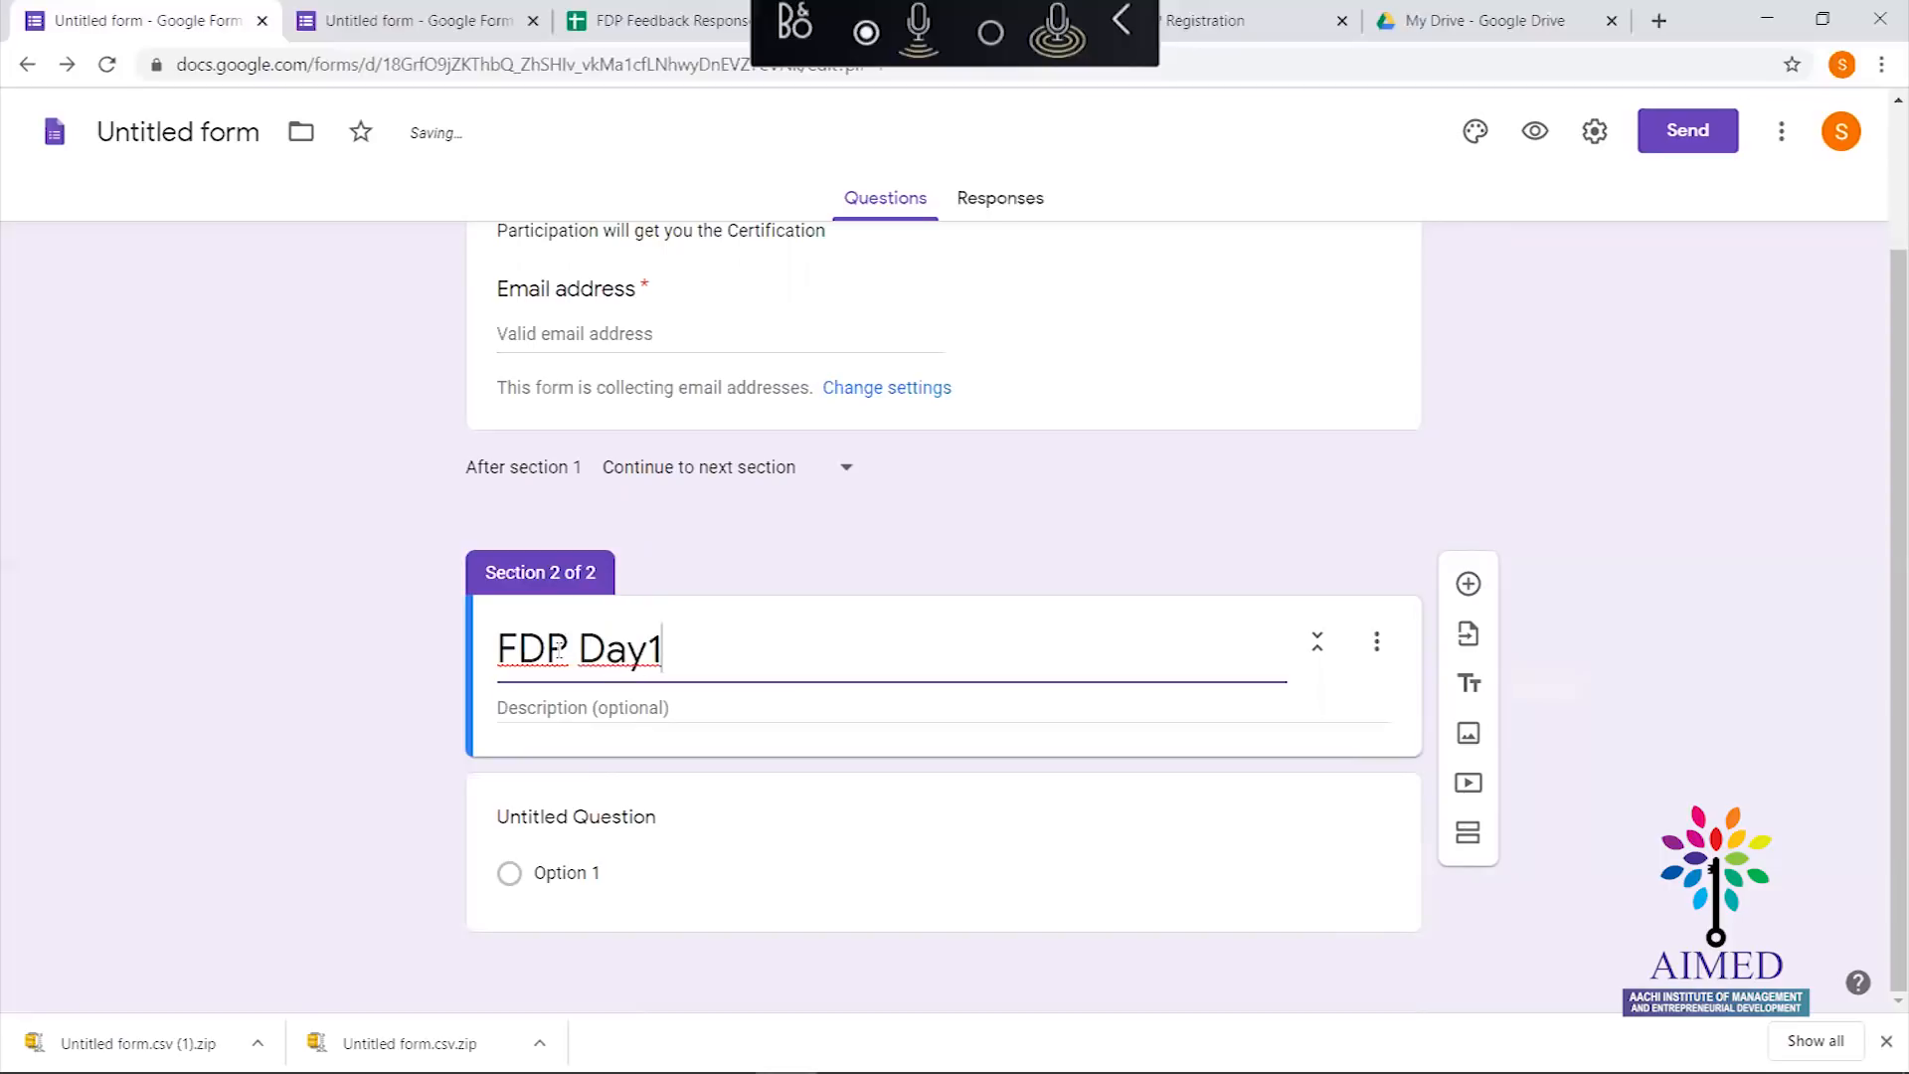
Give the section the description 'About Google Classrooms'
{"action": "left_click", "coordinate": [684, 711]}
{"action": "type", "text": "Abo"}
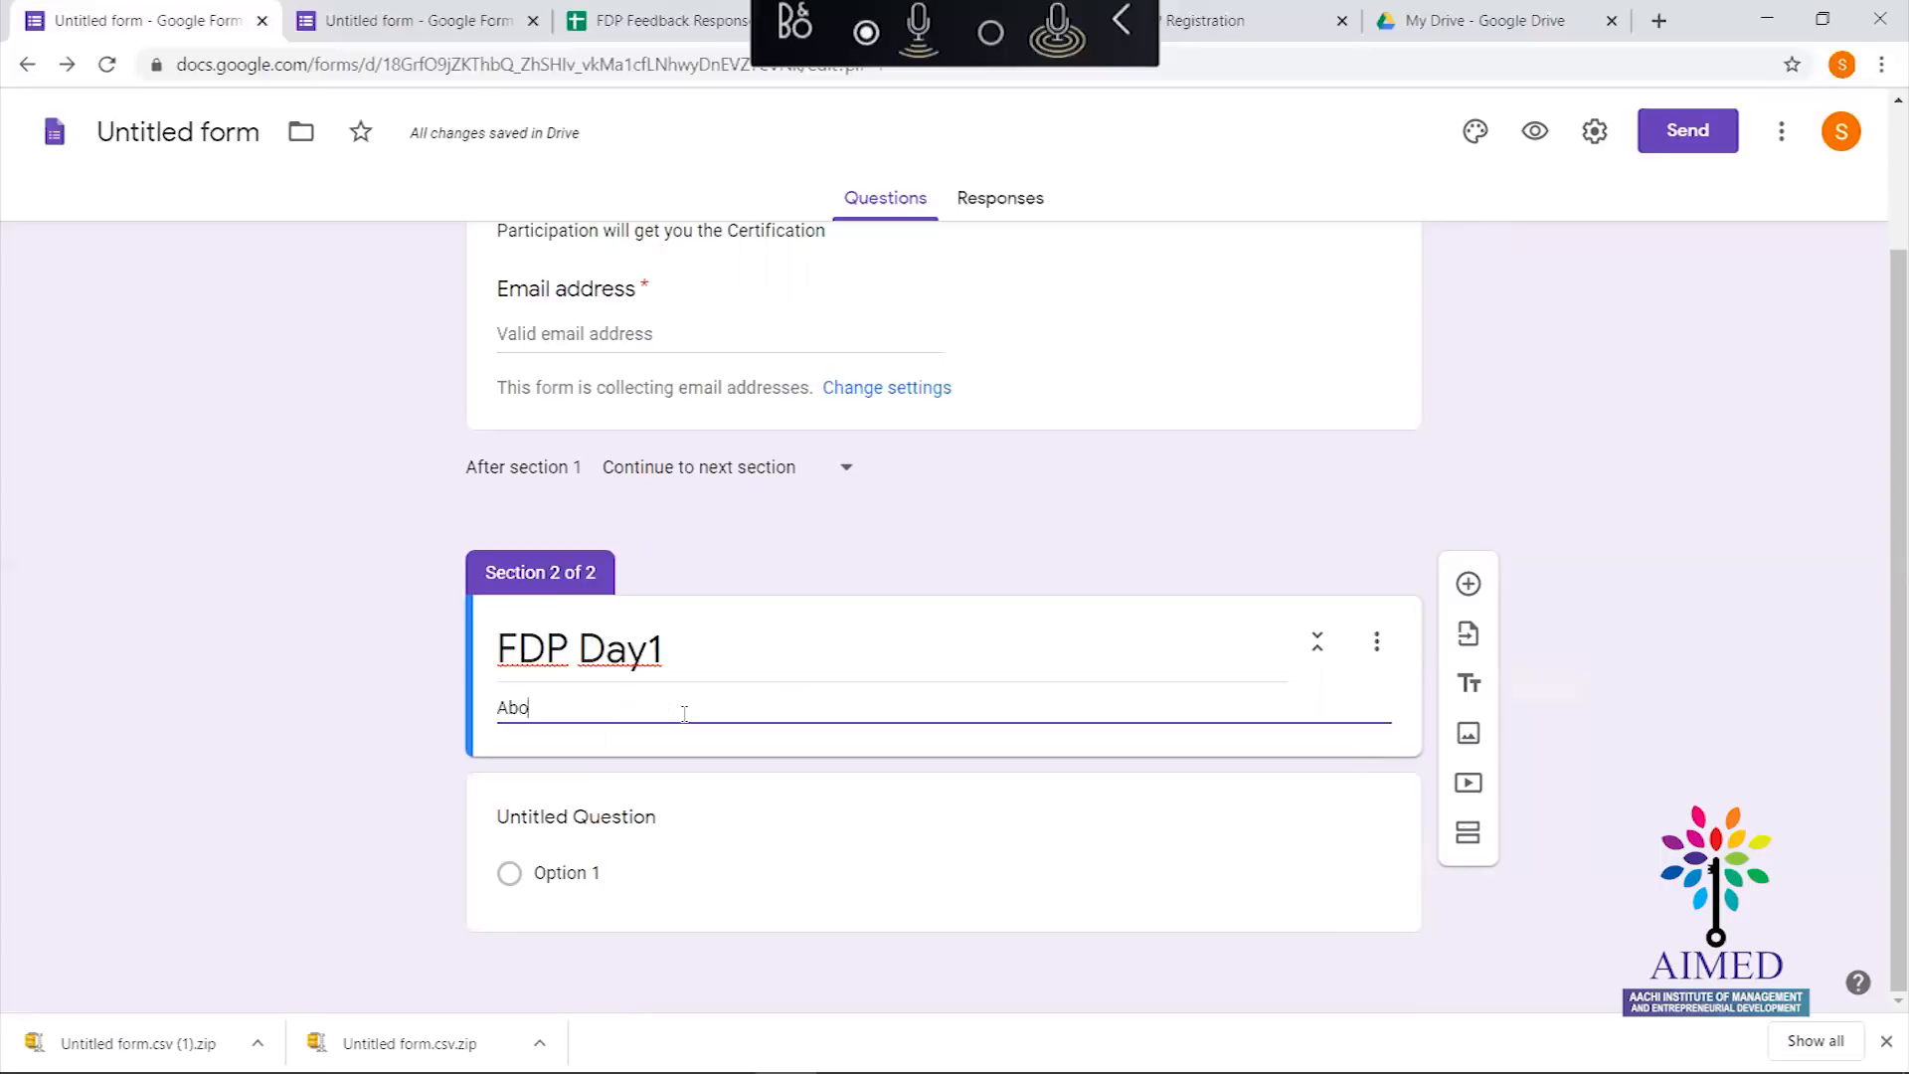
{"action": "type", "text": "ut Goog"}
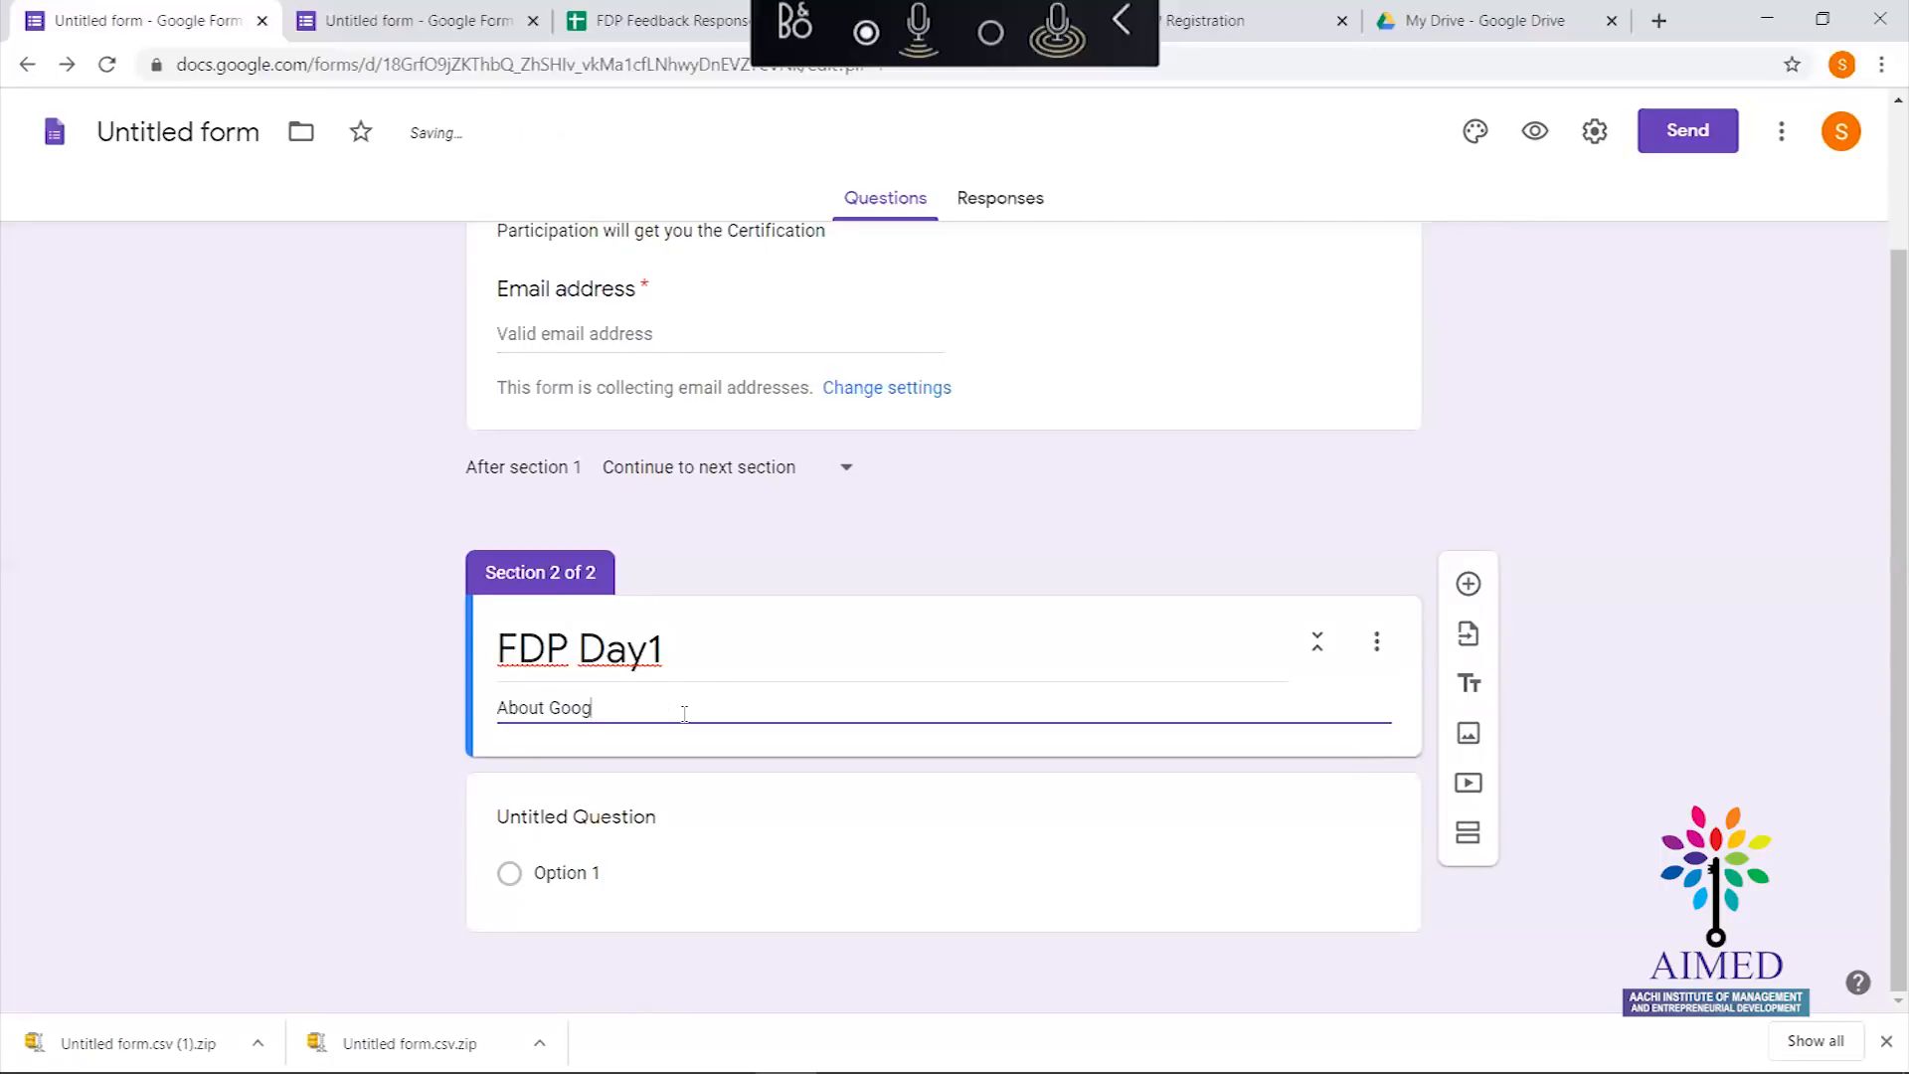
{"action": "type", "text": "le calss"}
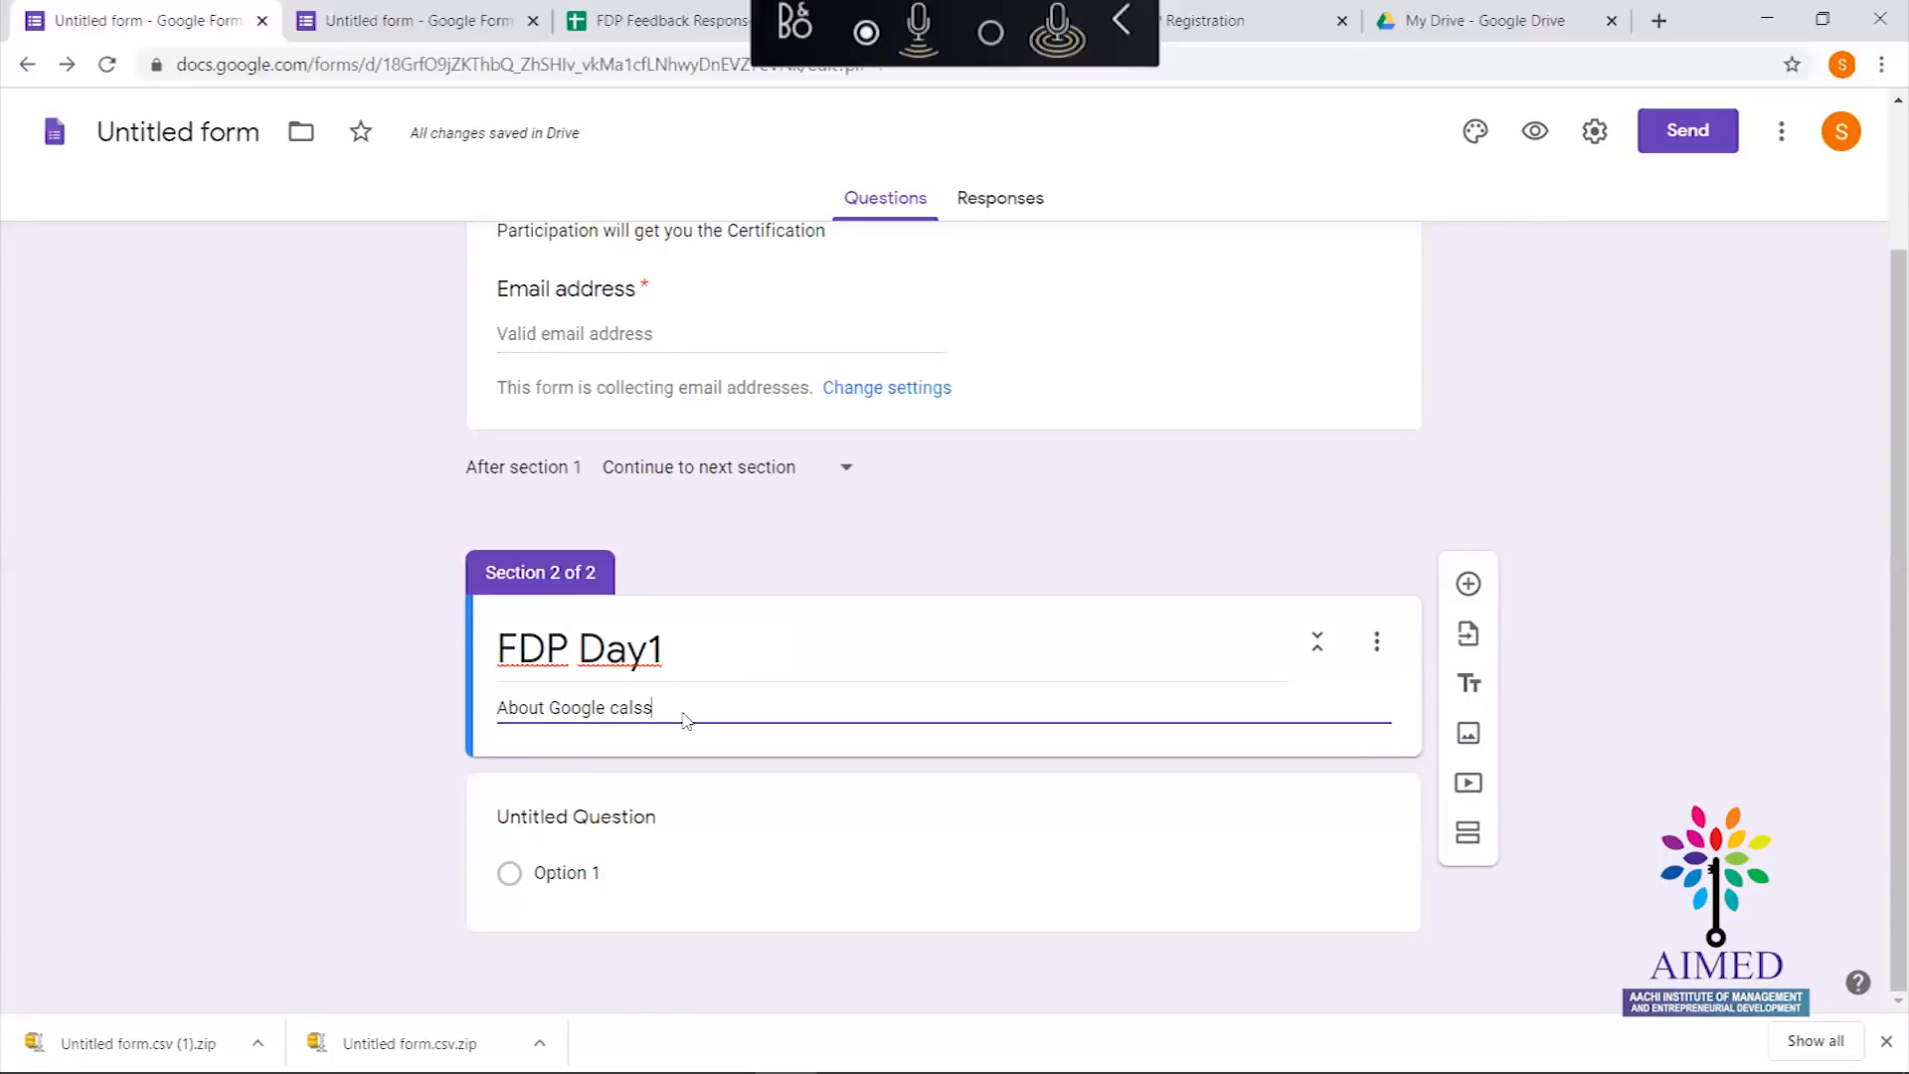
{"action": "key", "text": "BackSpace"}
{"action": "key", "text": "BackSpace"}
{"action": "type", "text": "Classrooms"}
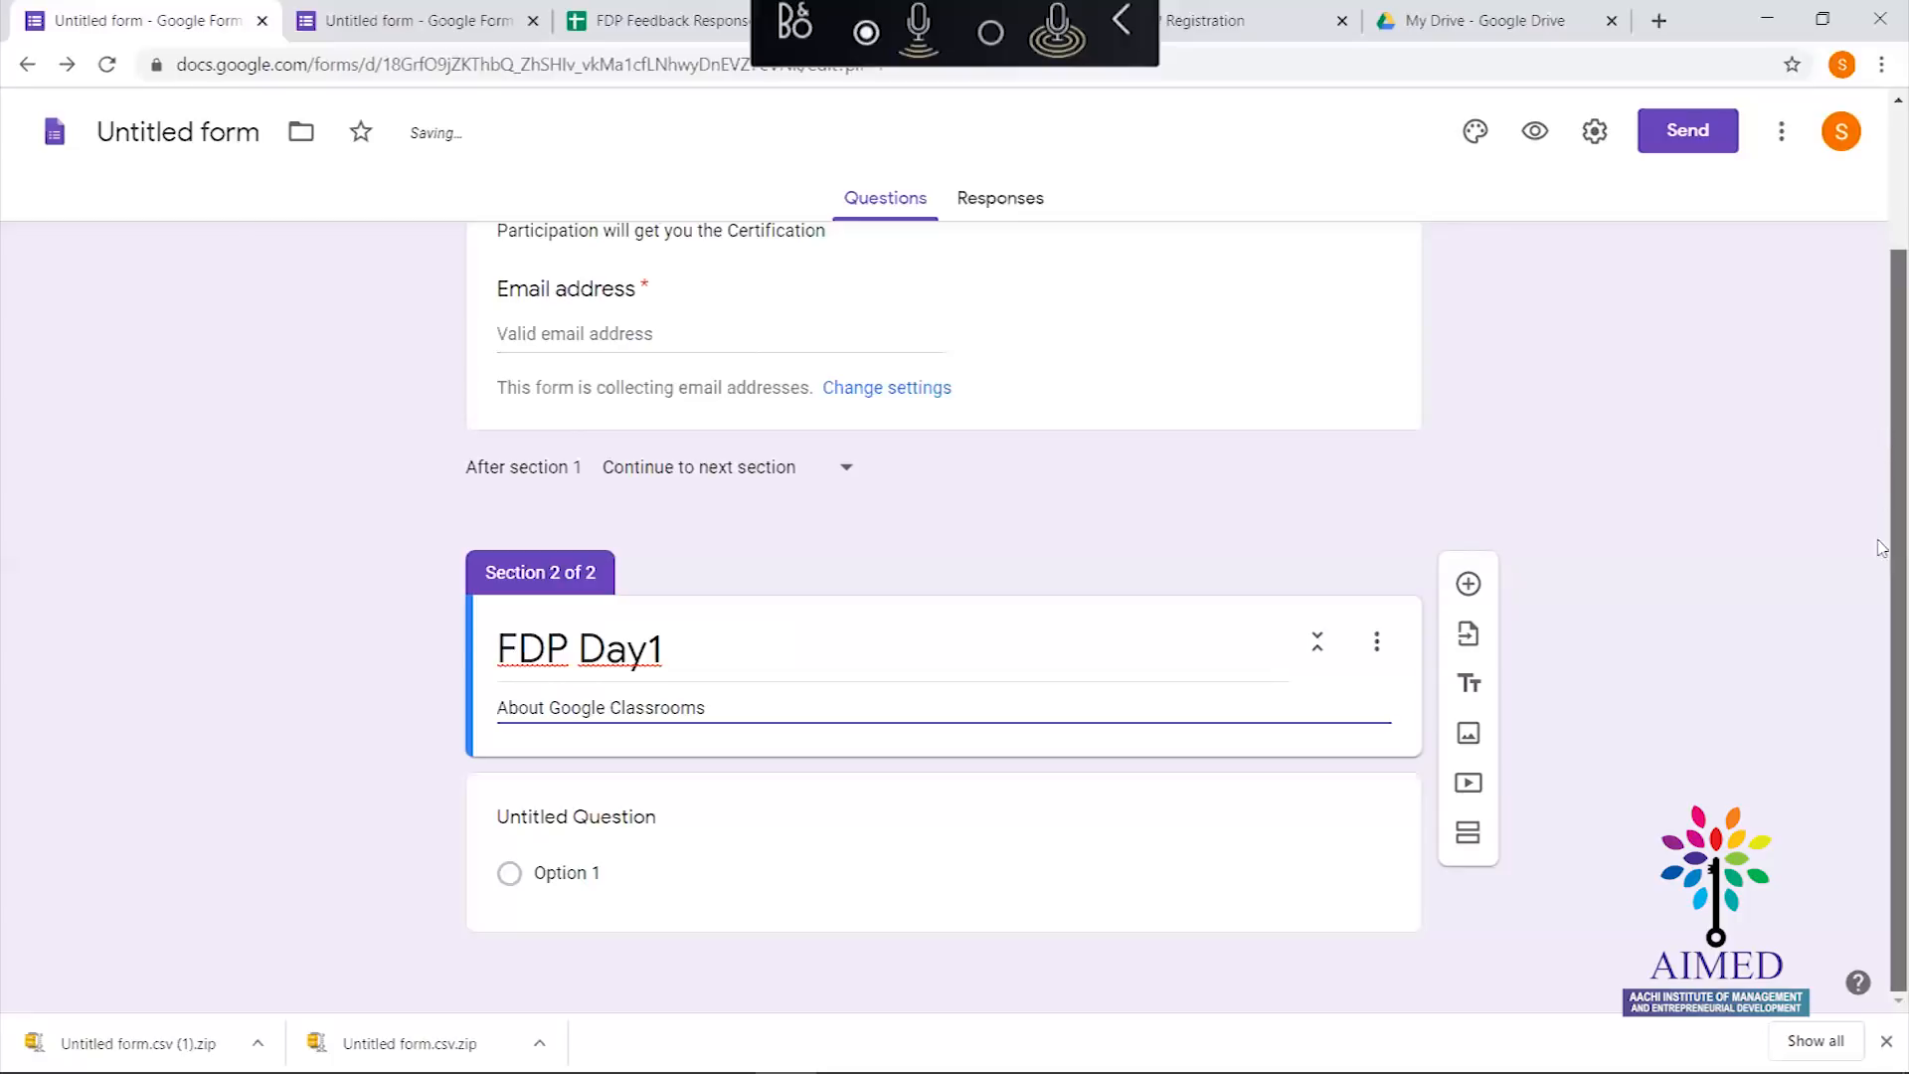
{"action": "left_click", "coordinate": [576, 871]}
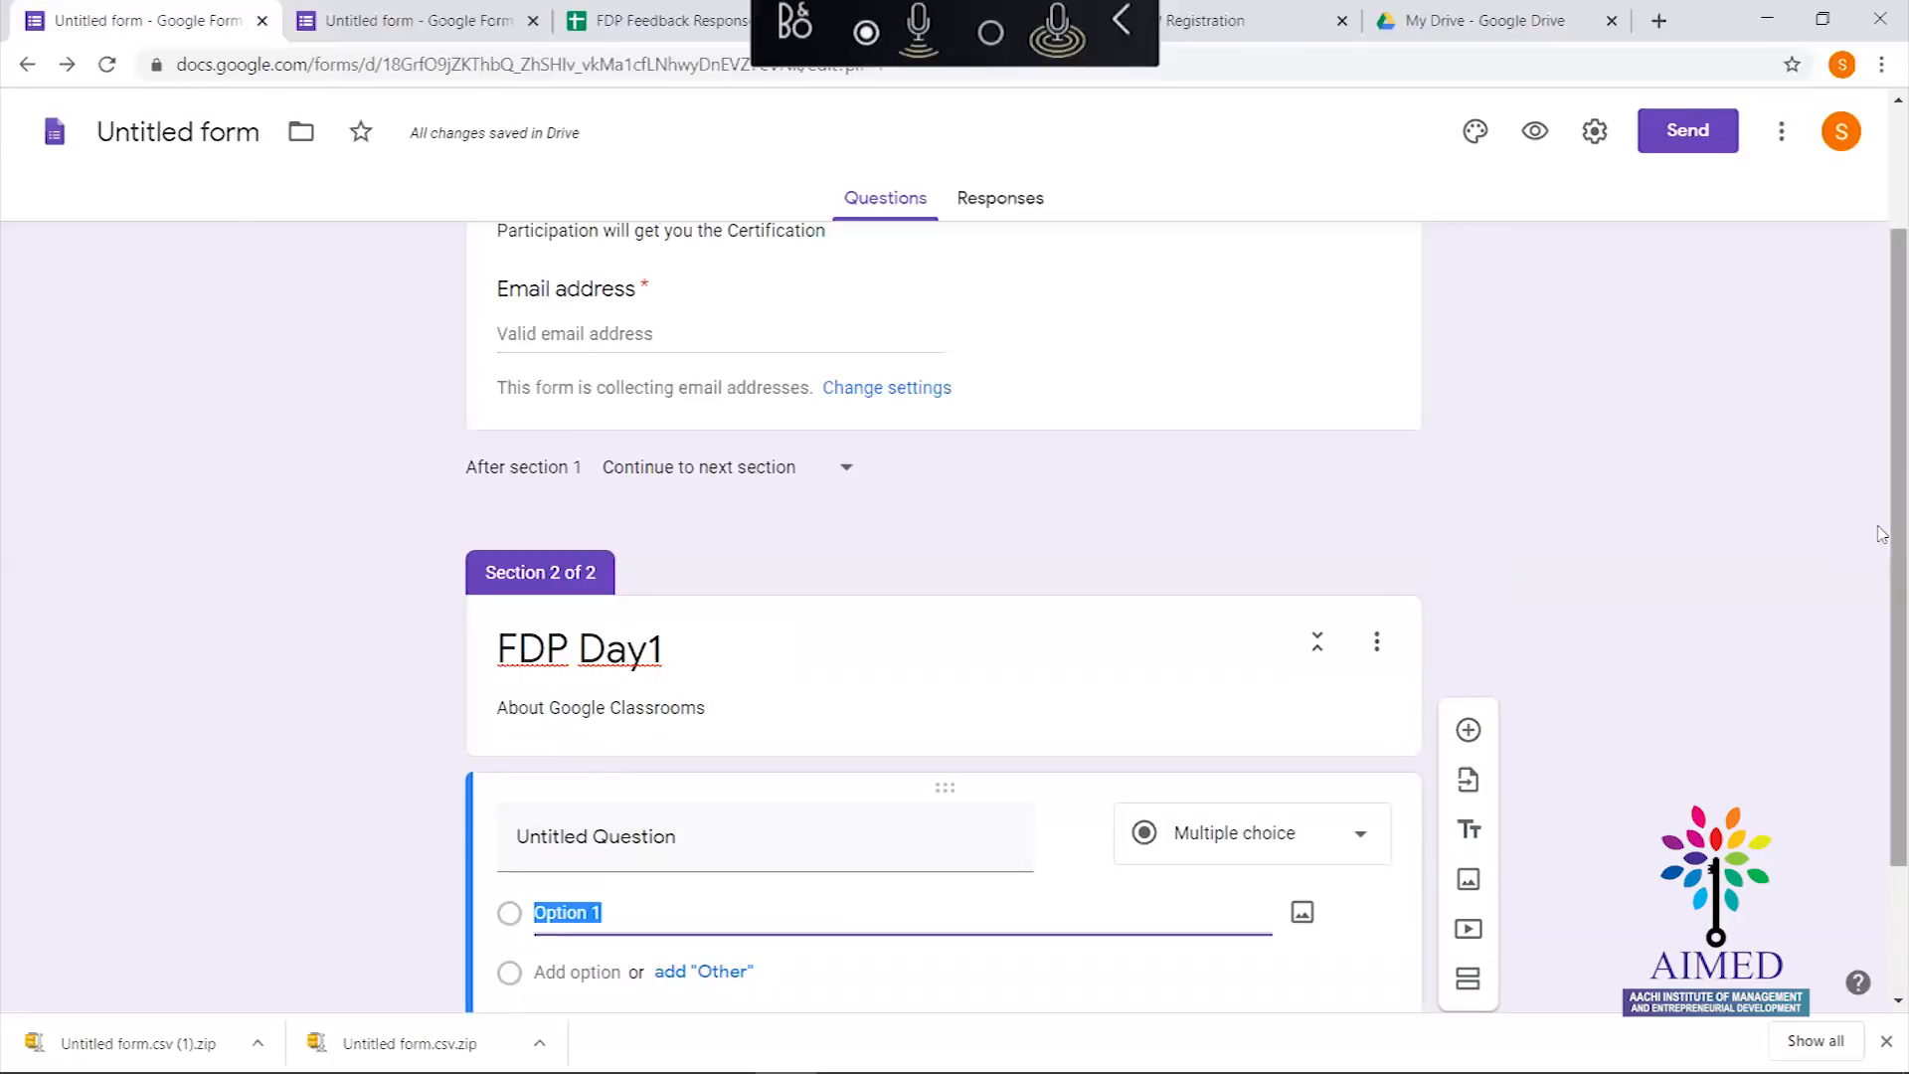
{"action": "scroll", "coordinate": [1882, 805], "scroll_direction": "down", "scroll_amount": 2}
{"action": "left_click", "coordinate": [700, 641]}
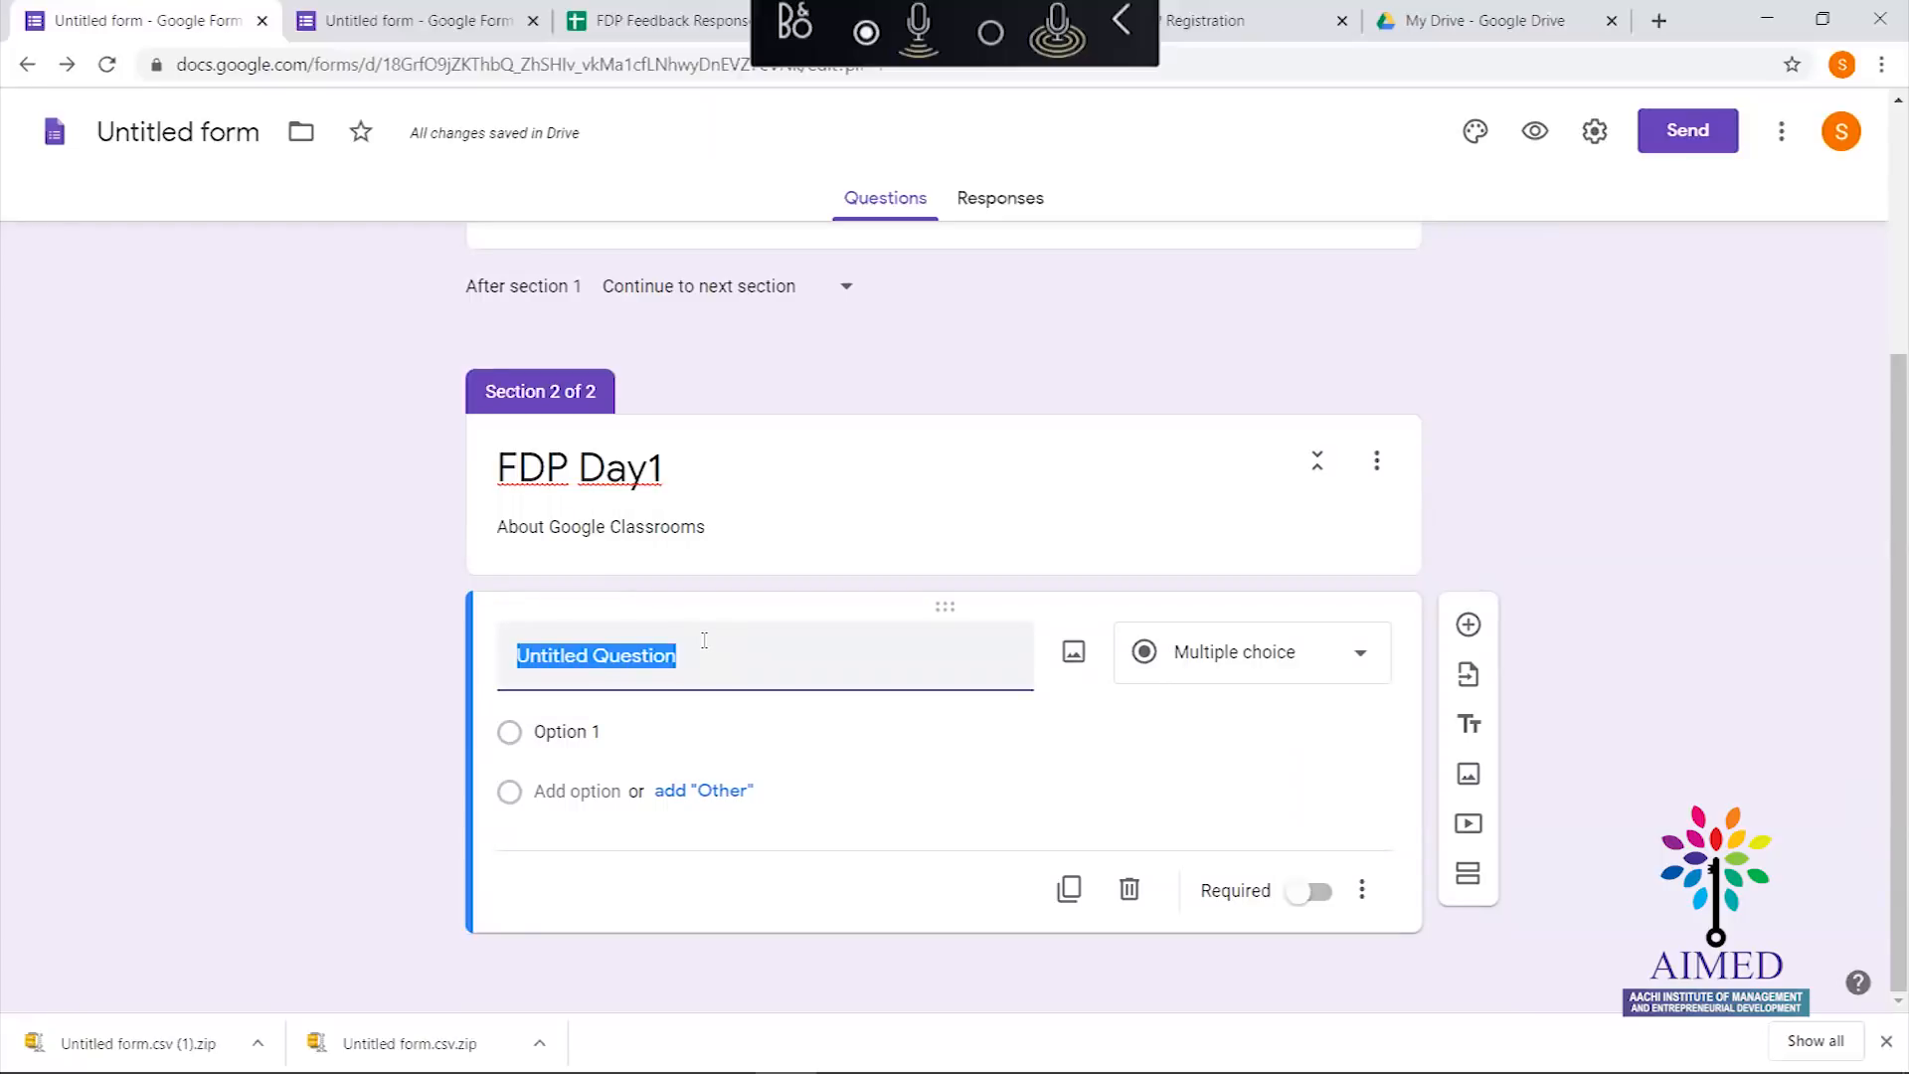
{"action": "left_click", "coordinate": [1087, 656]}
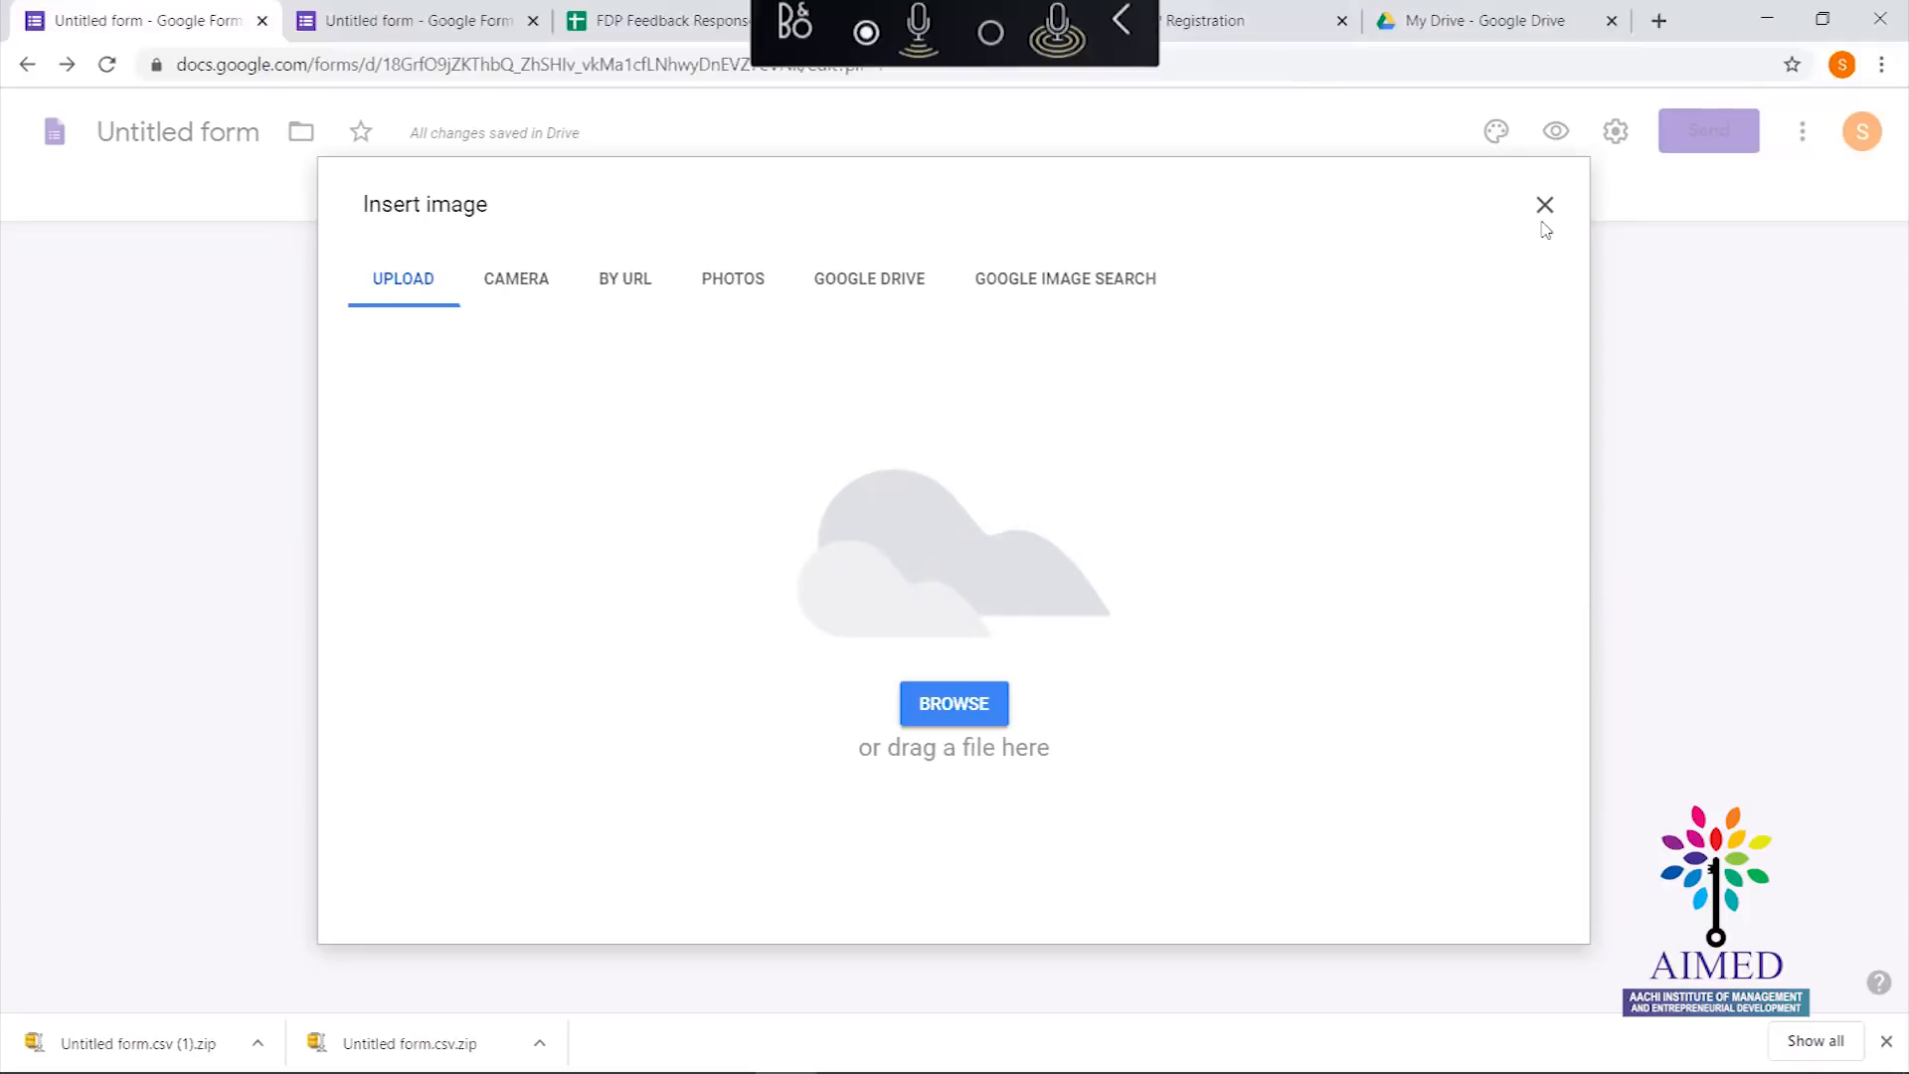
{"action": "key", "text": "super"}
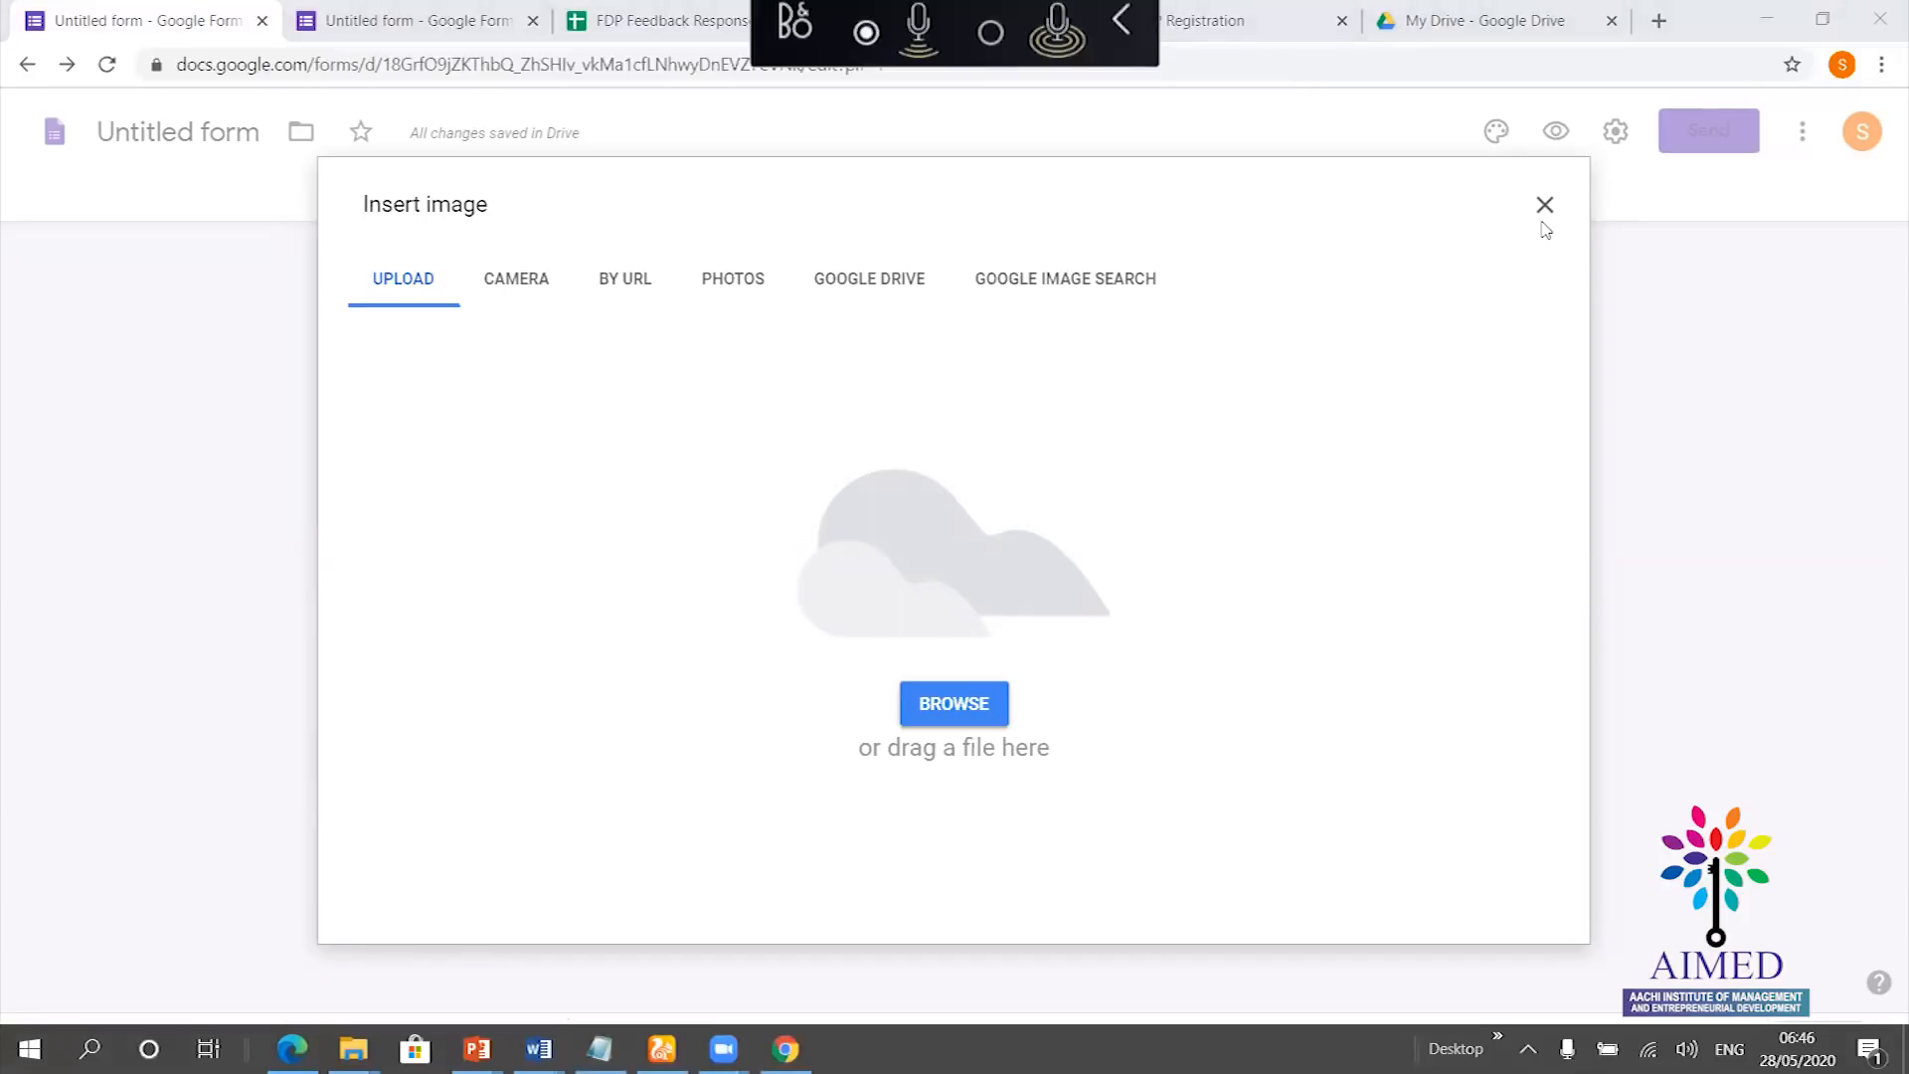
{"action": "key", "text": "super+x"}
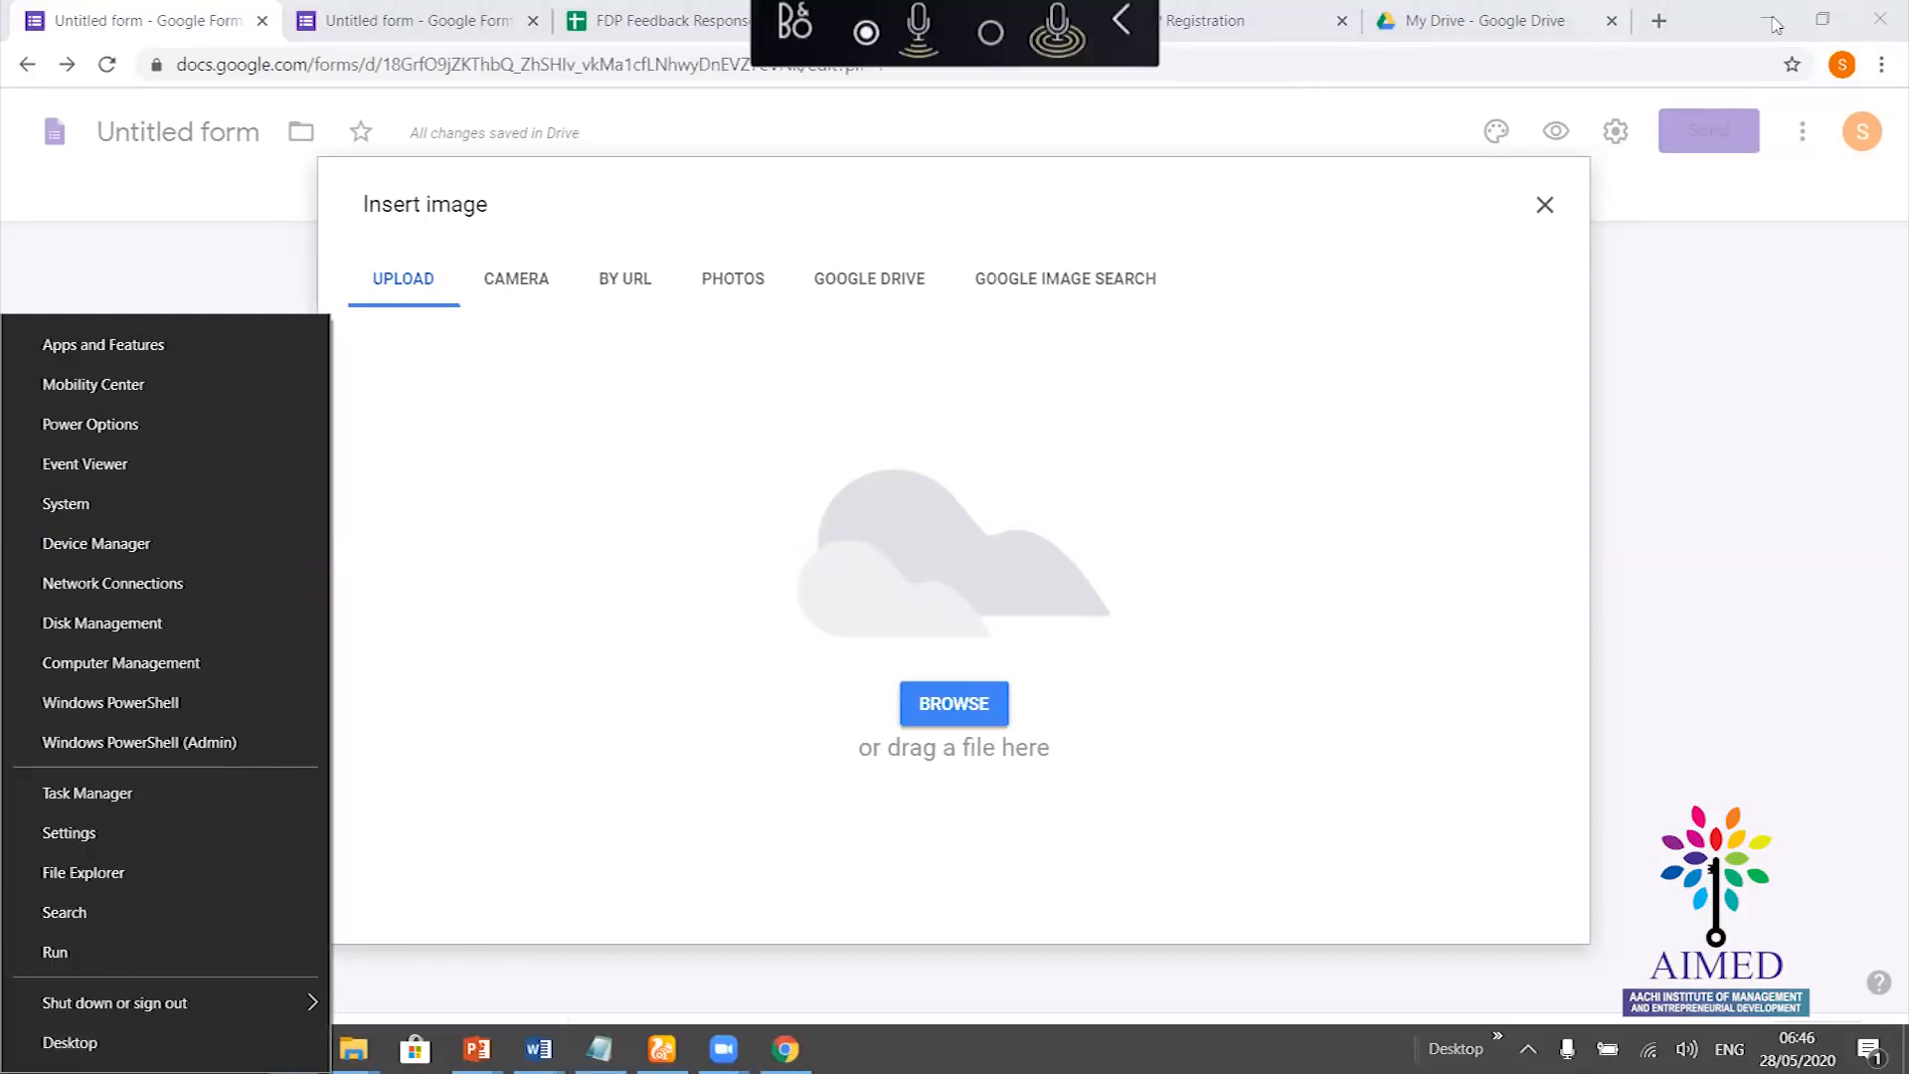
{"action": "left_click", "coordinate": [1544, 204]}
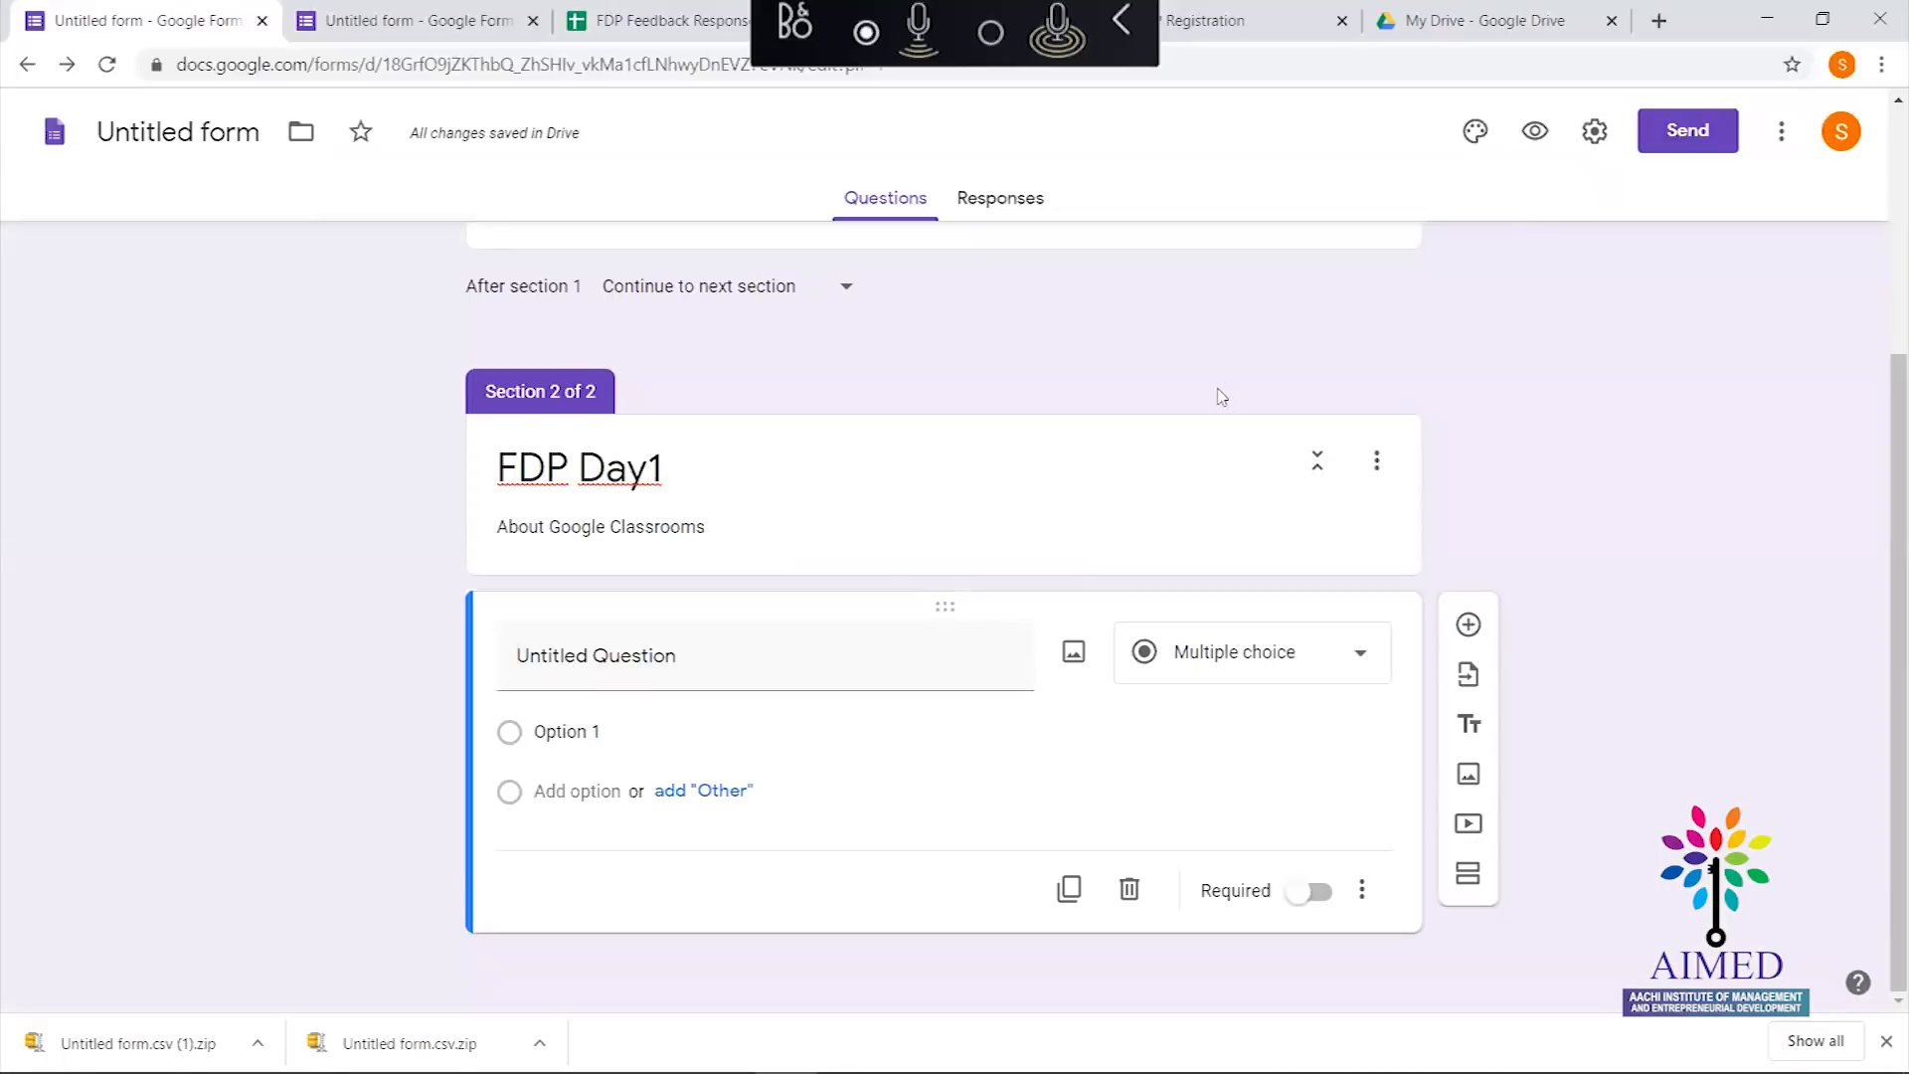
Search images for 'google classroom logo' and insert the logo into the question
{"action": "left_click", "coordinate": [1071, 656]}
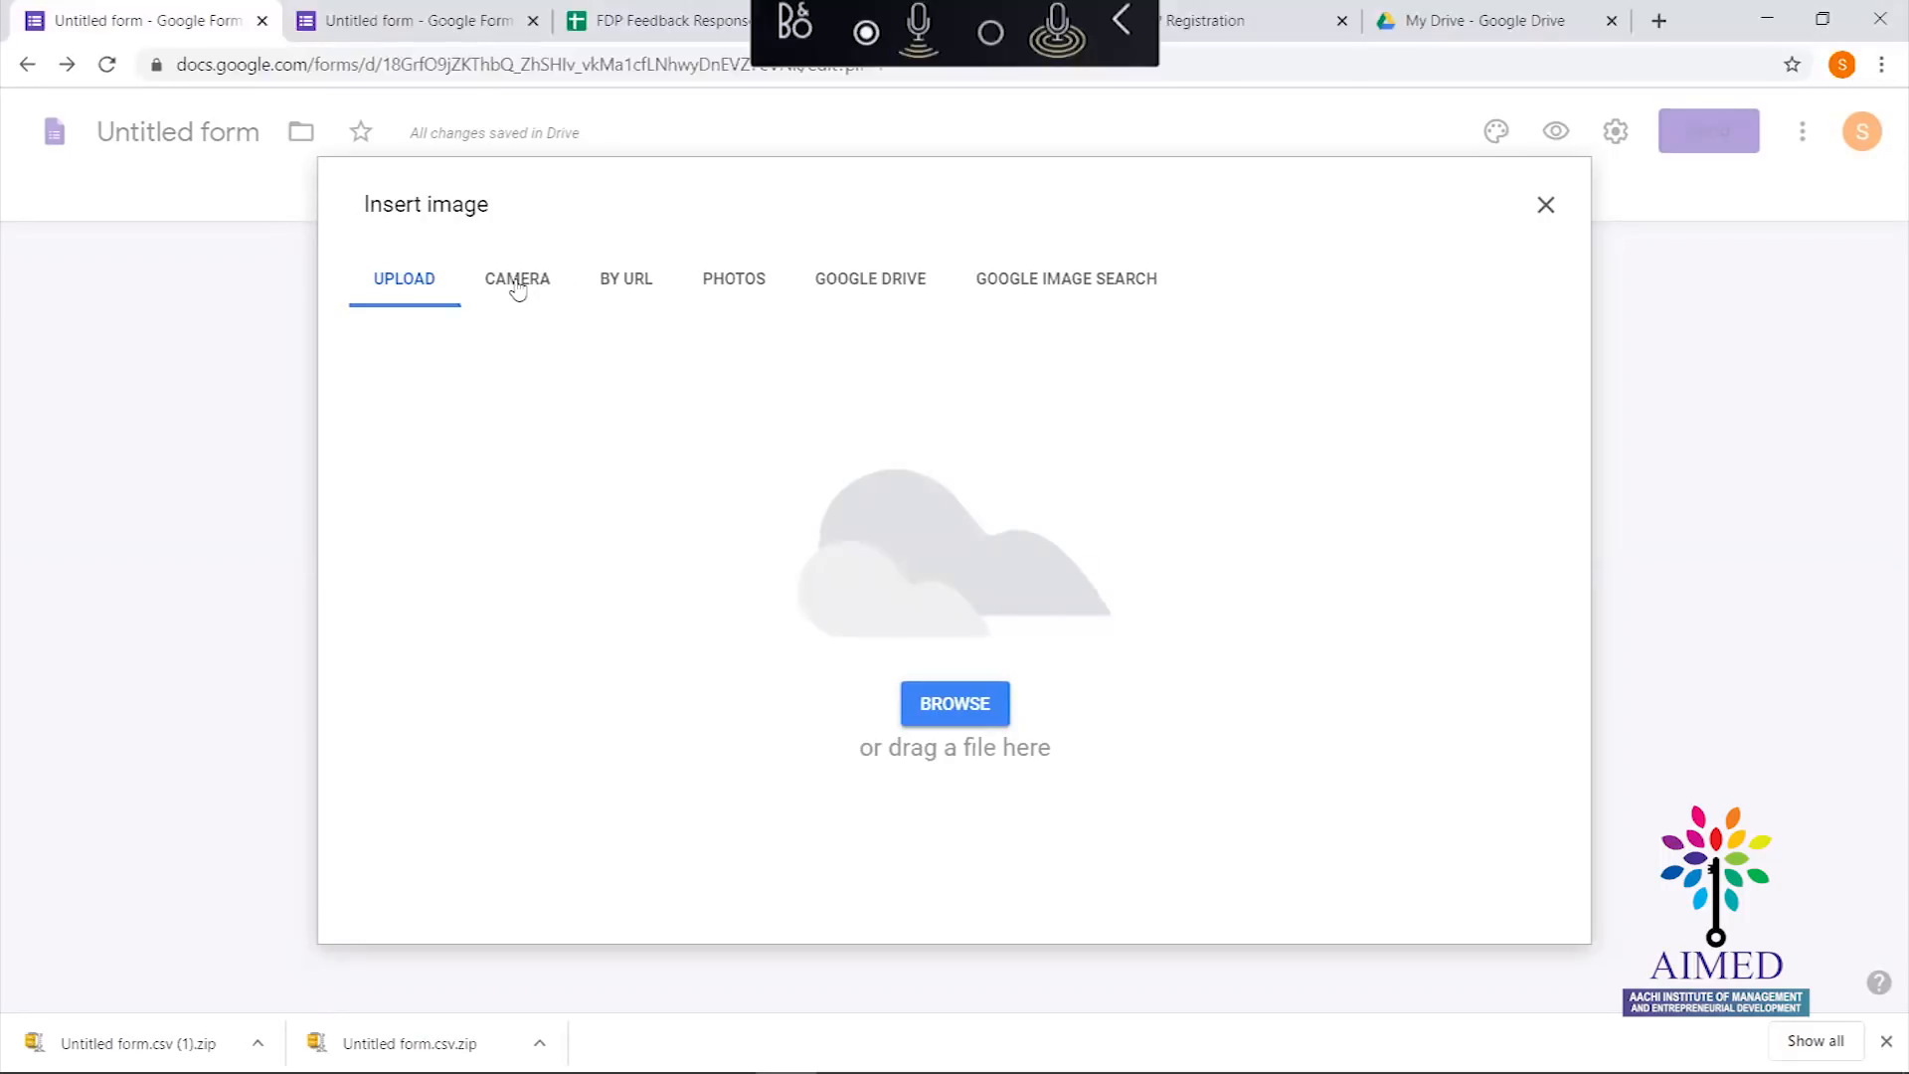
{"action": "left_click", "coordinate": [1029, 299]}
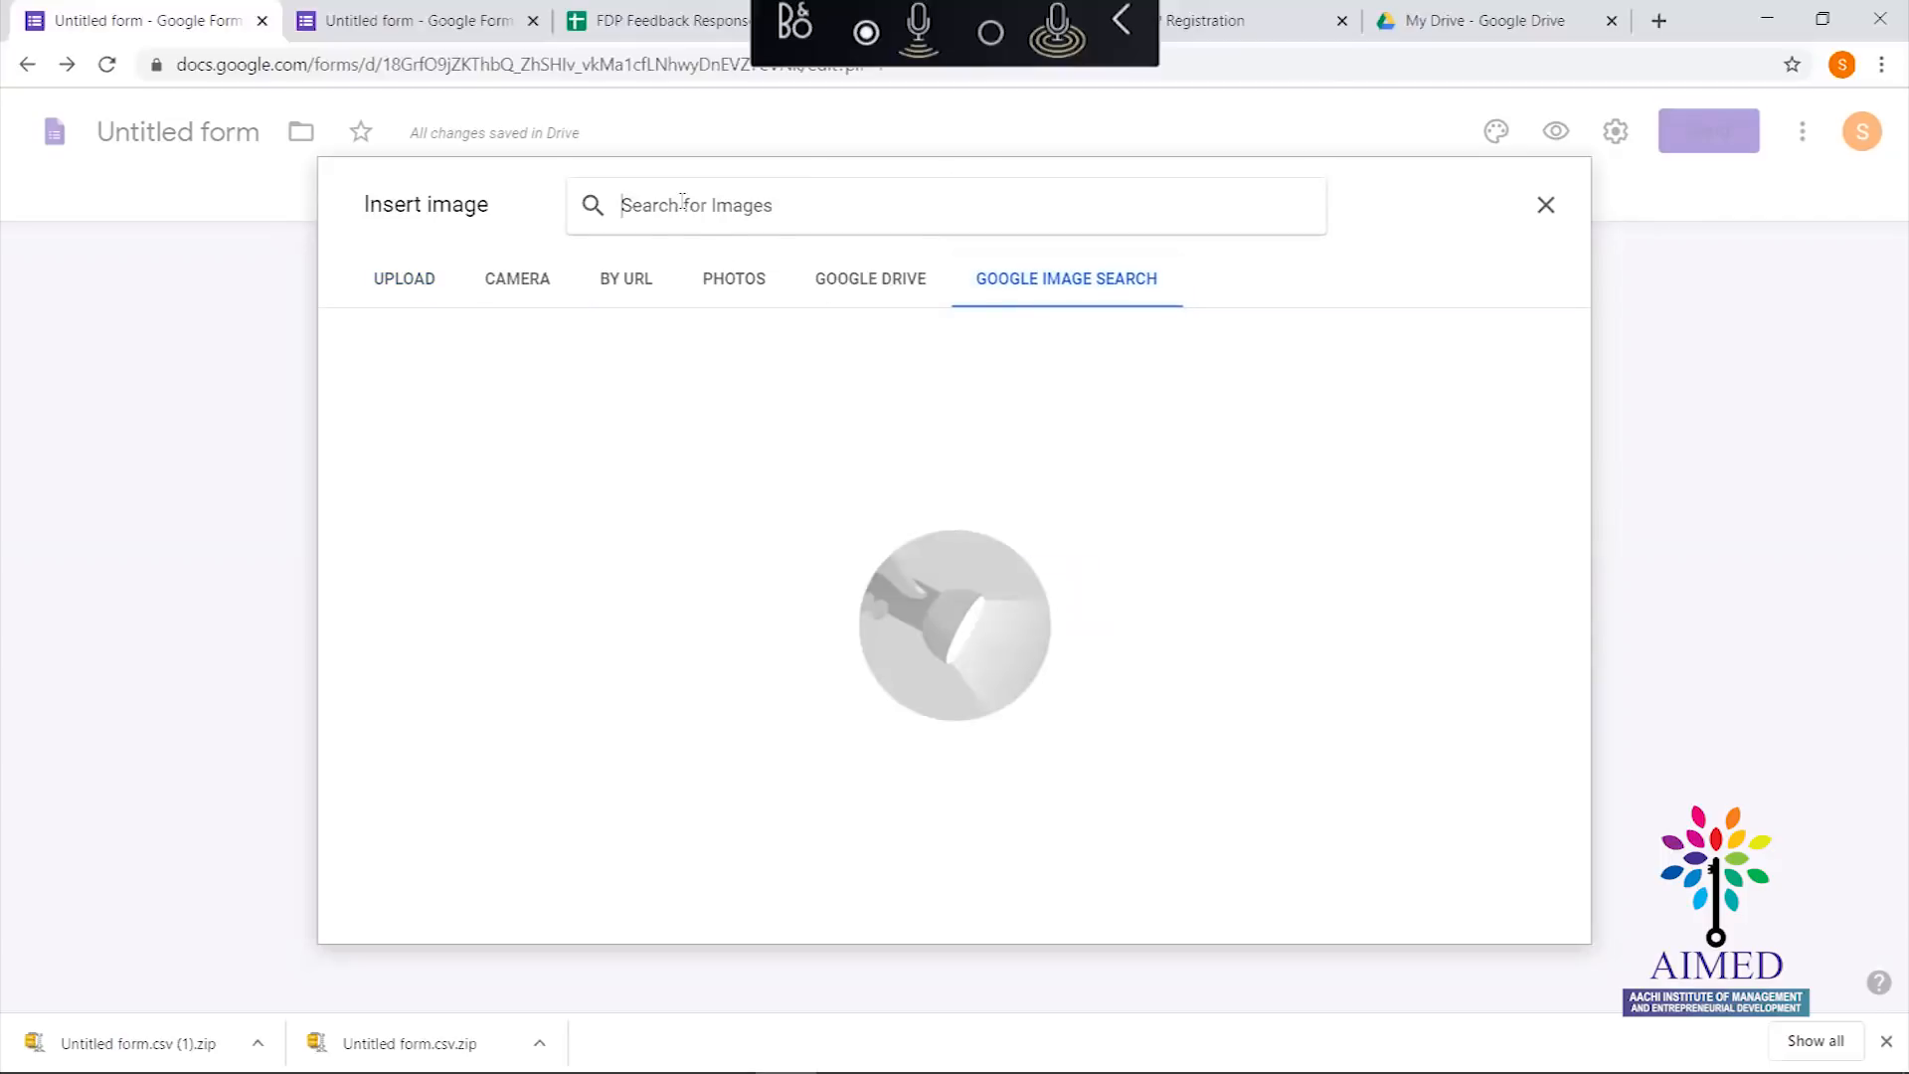
{"action": "type", "text": "go"}
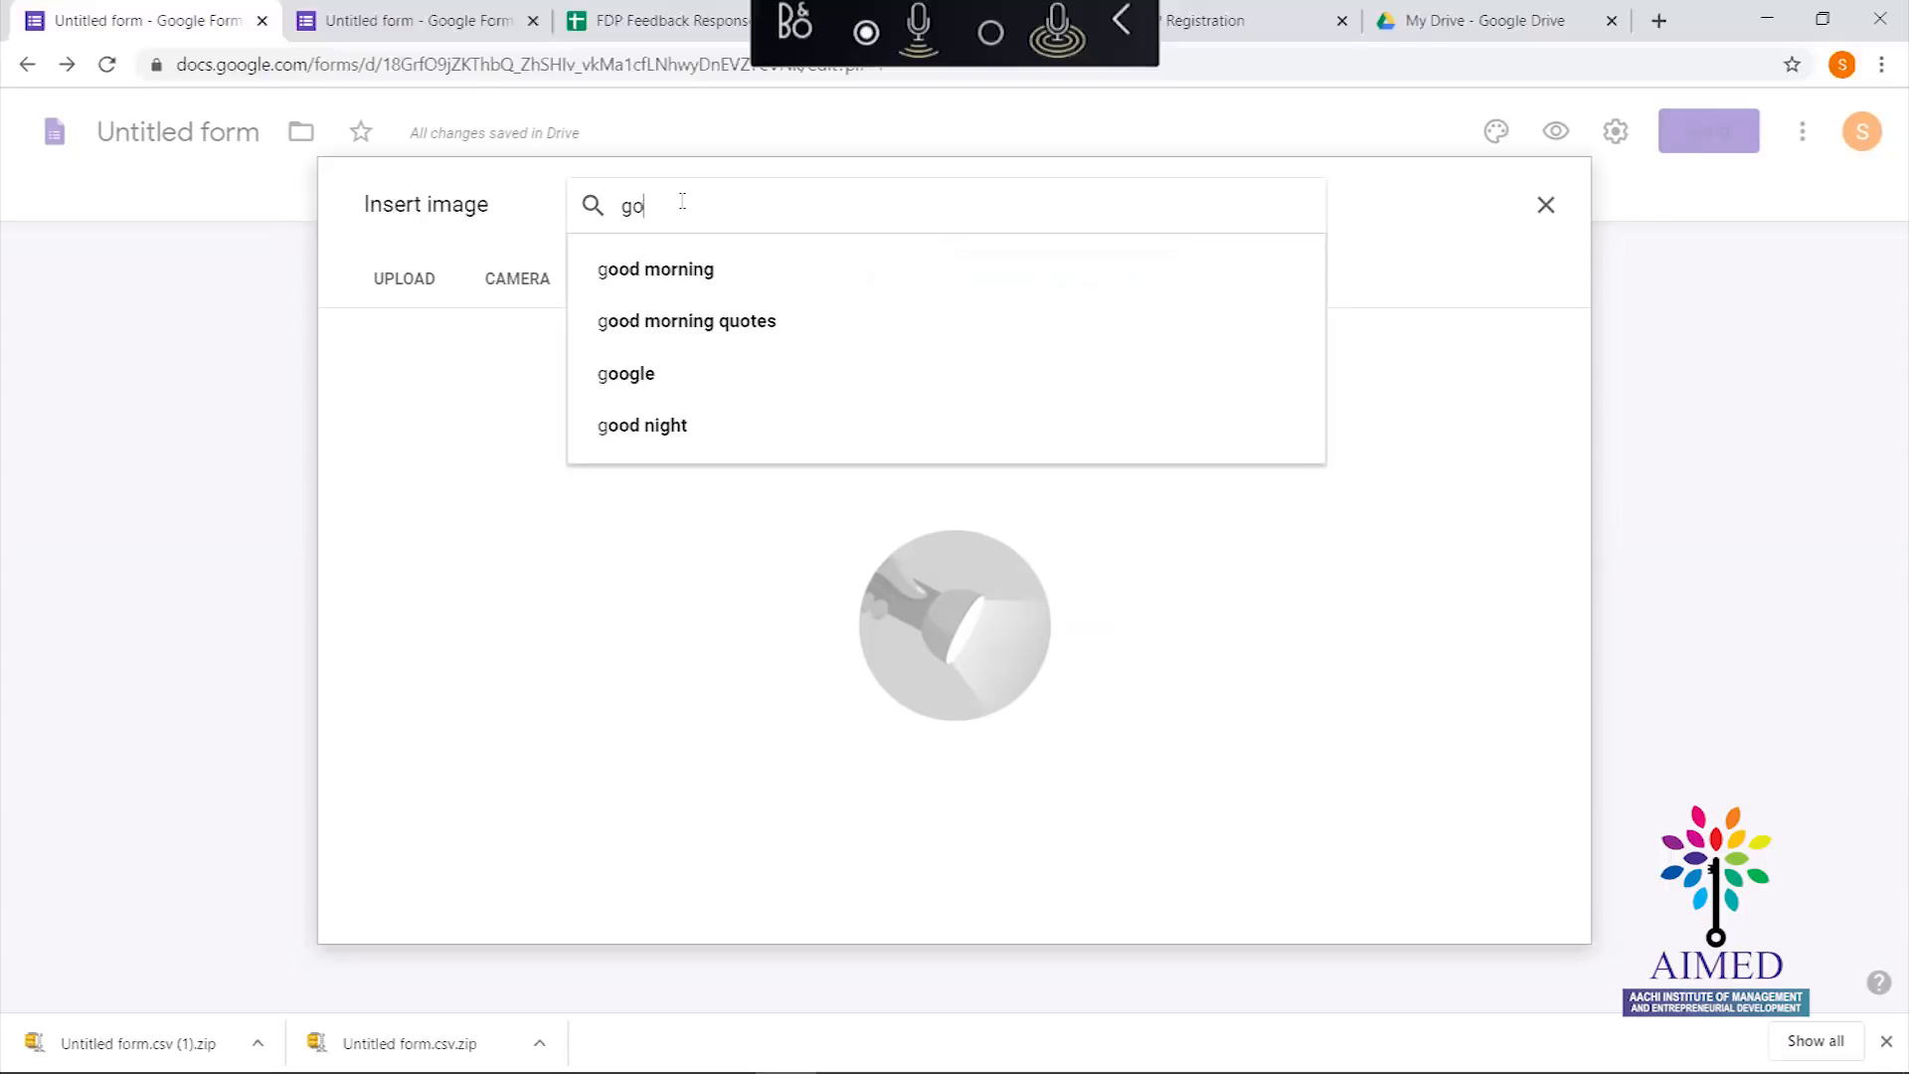
{"action": "type", "text": "oglw"}
{"action": "key", "text": "BackSpace"}
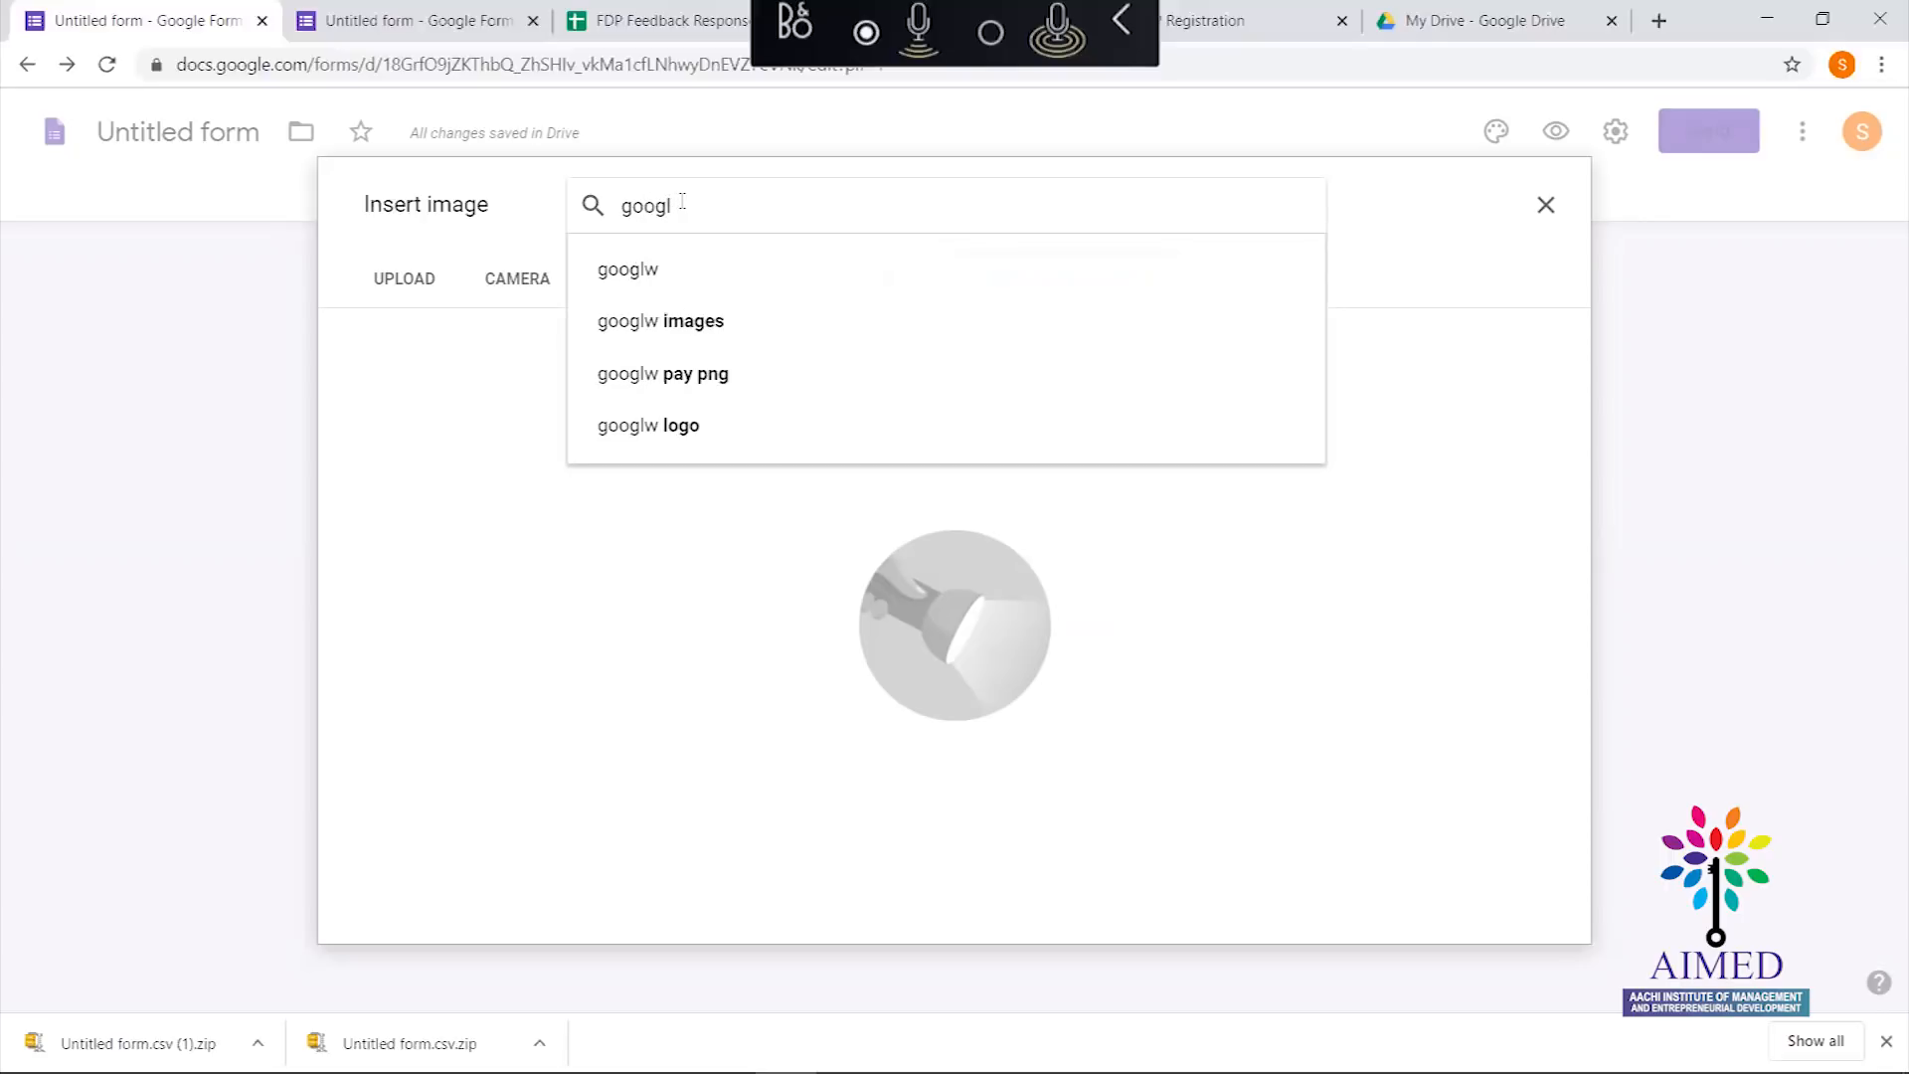
{"action": "type", "text": "e classrom"}
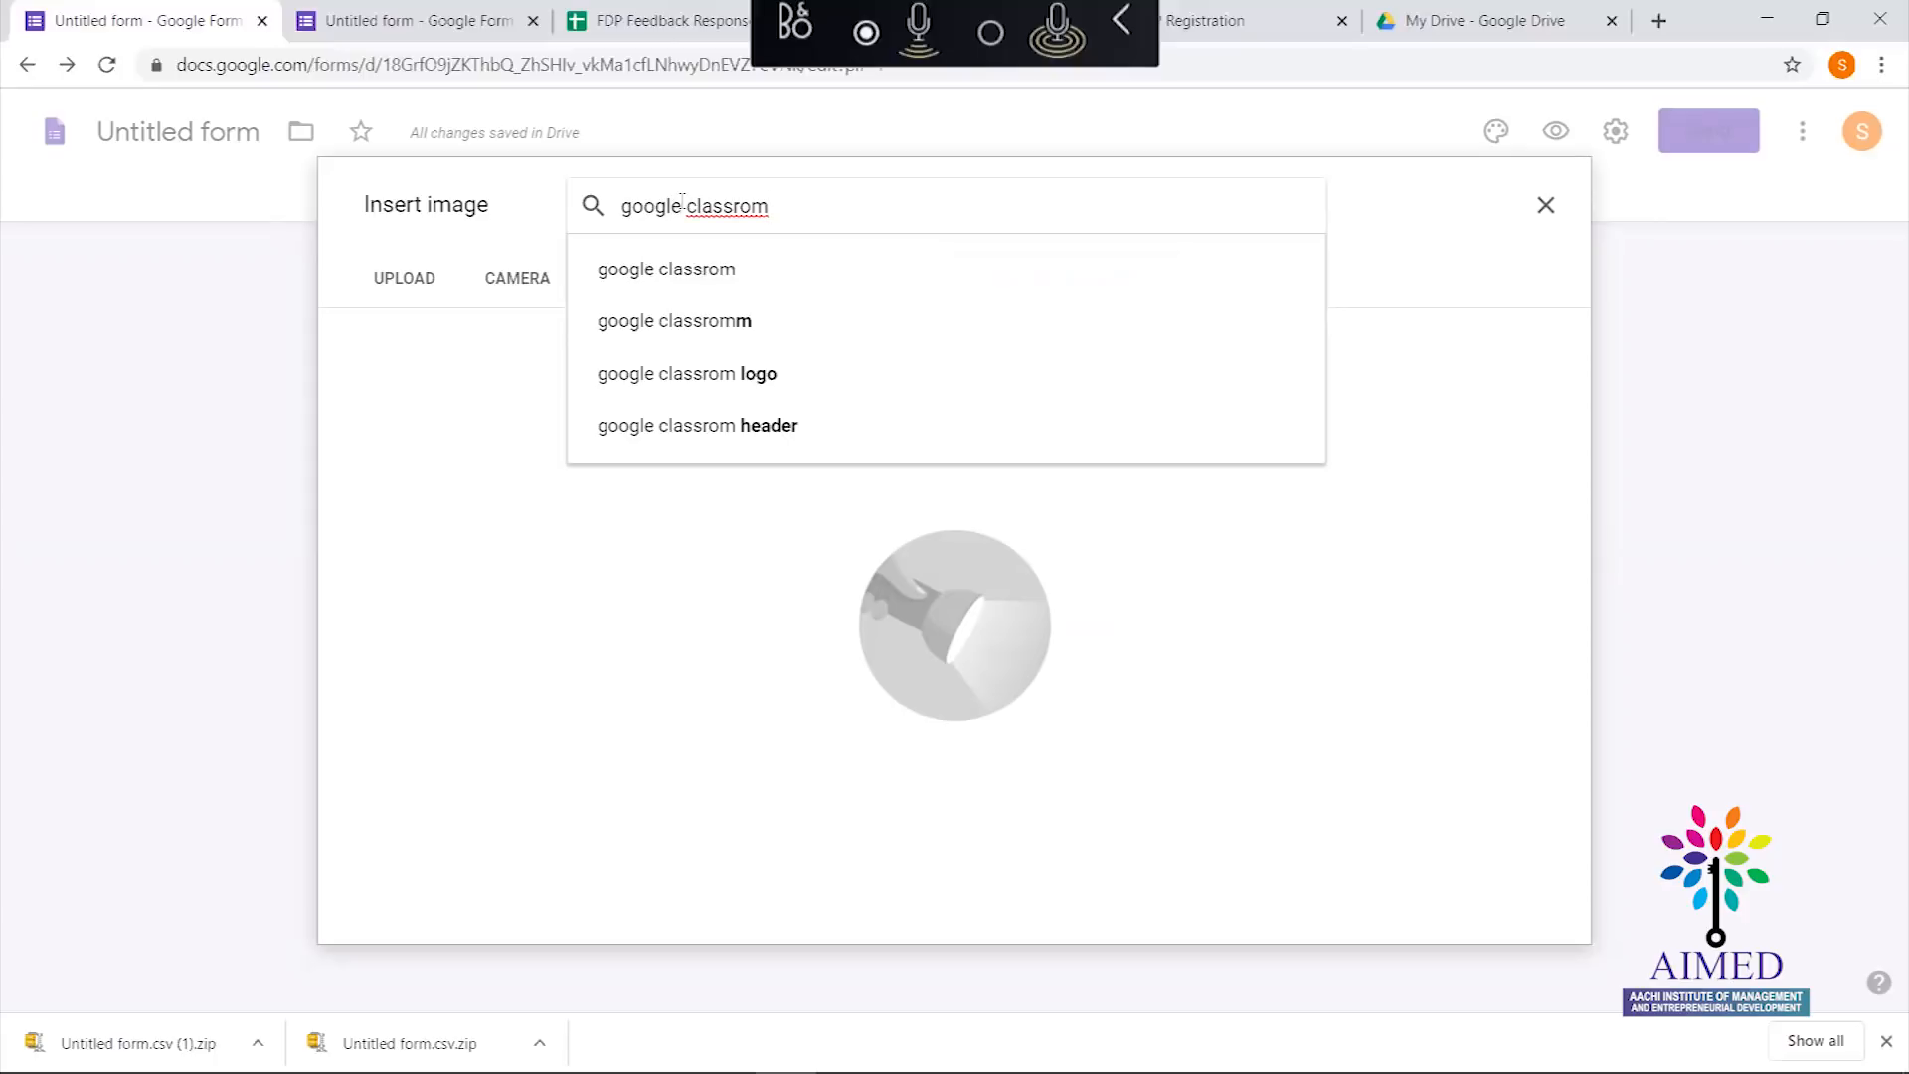
{"action": "type", "text": " logo"}
{"action": "key", "text": "Return"}
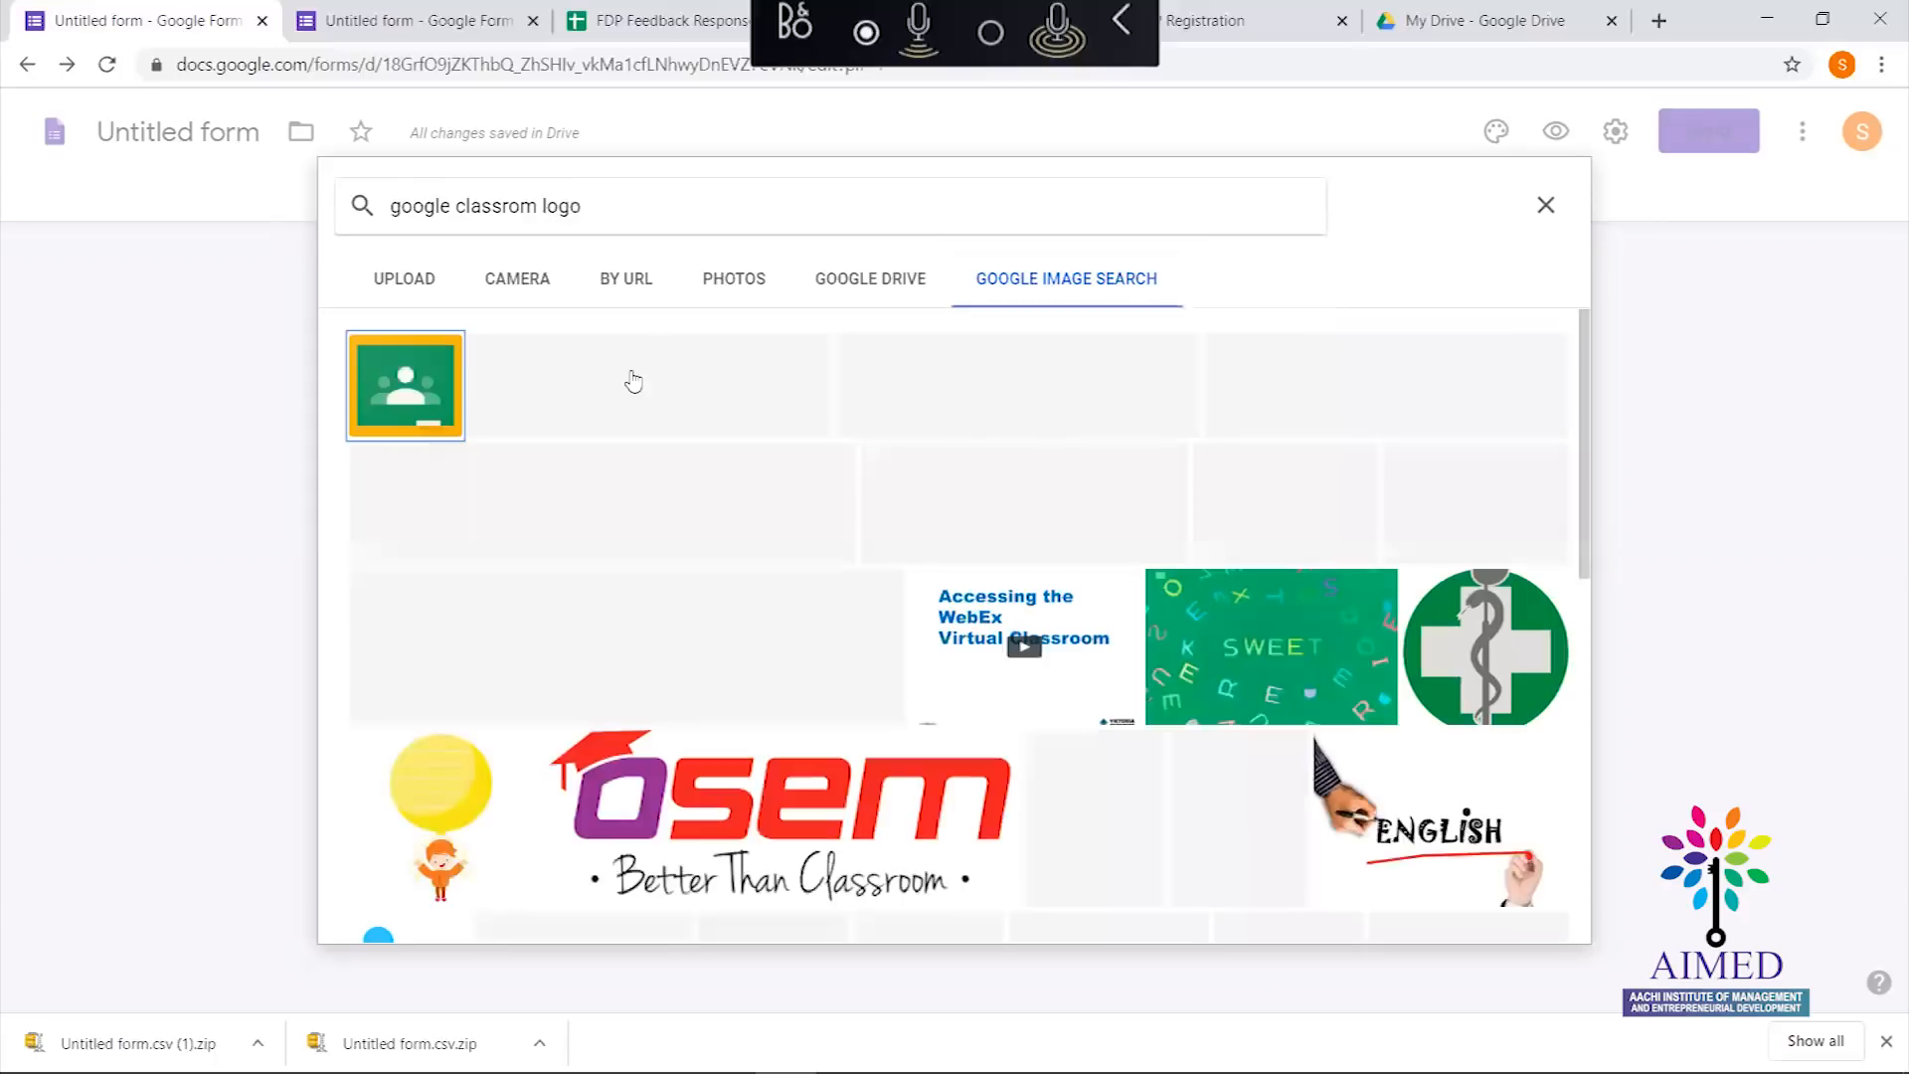
{"action": "left_click", "coordinate": [407, 389]}
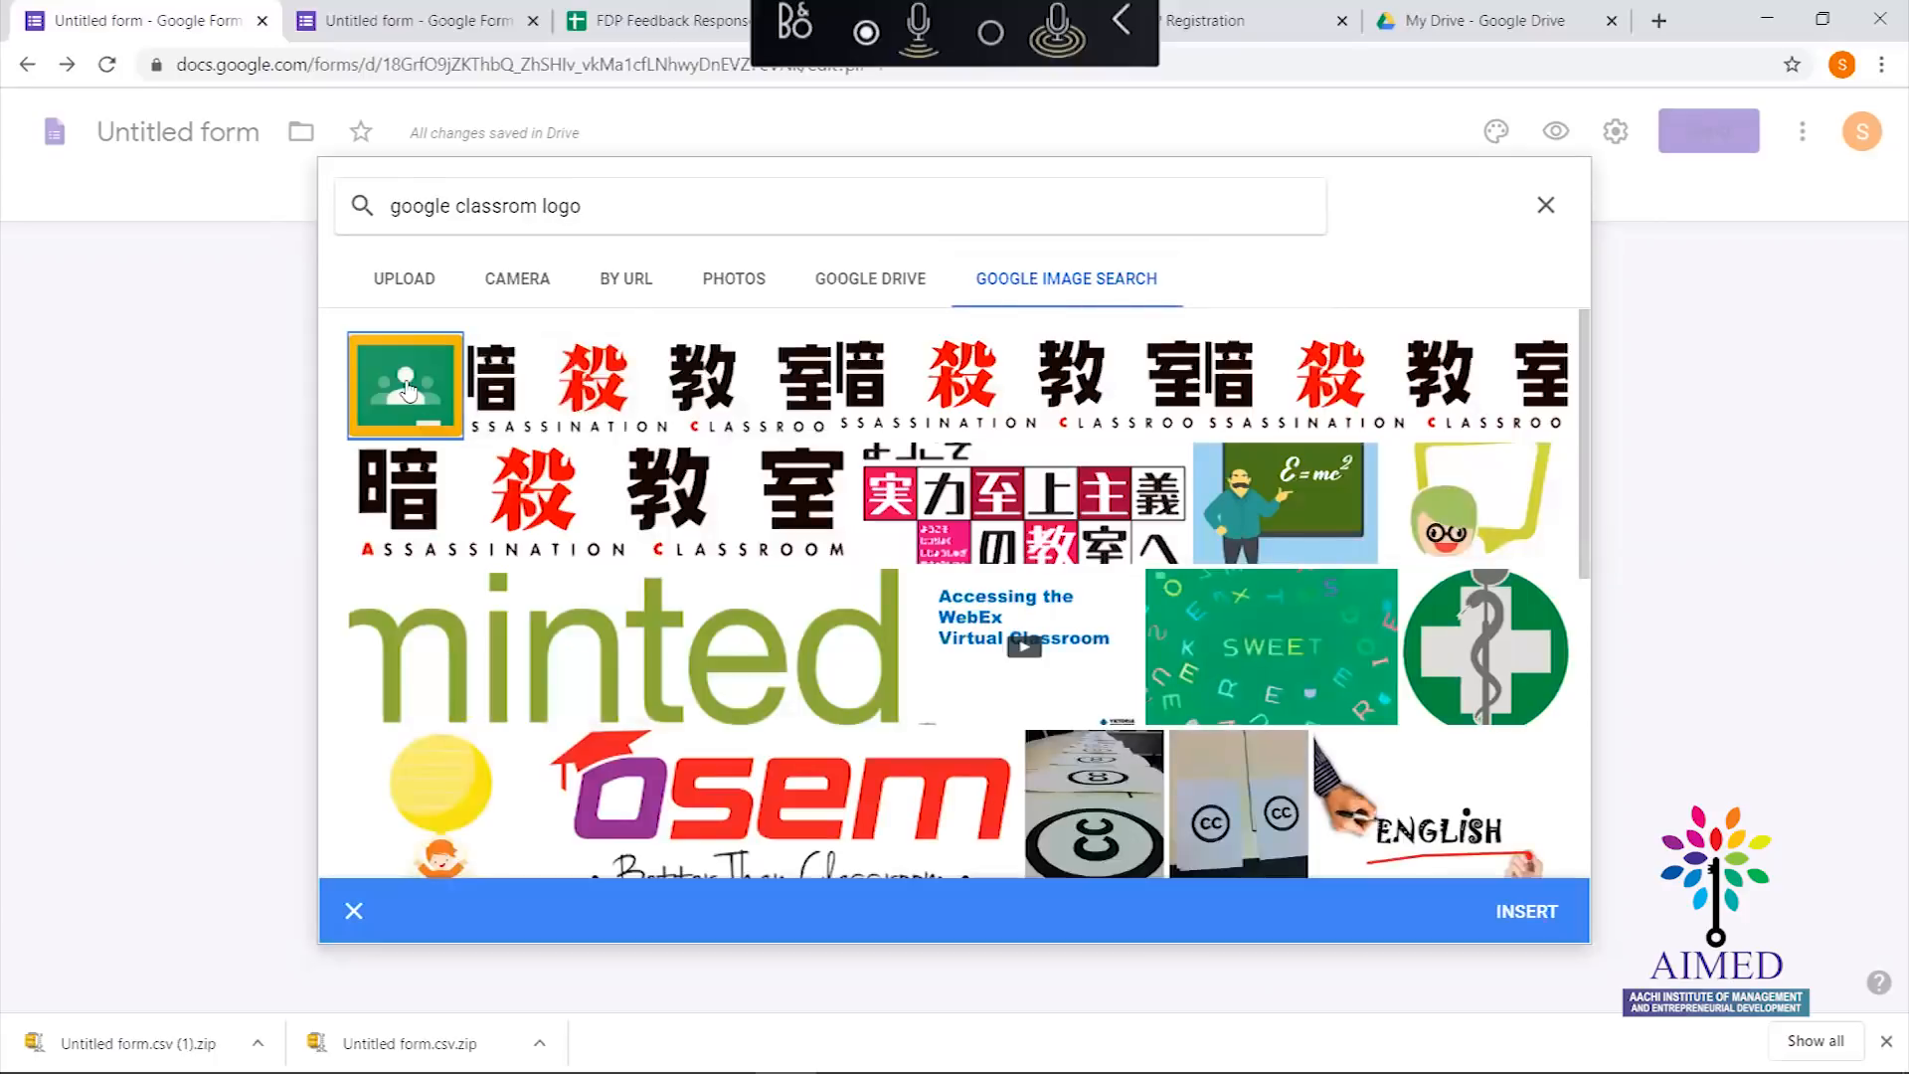
{"action": "left_click", "coordinate": [1527, 911]}
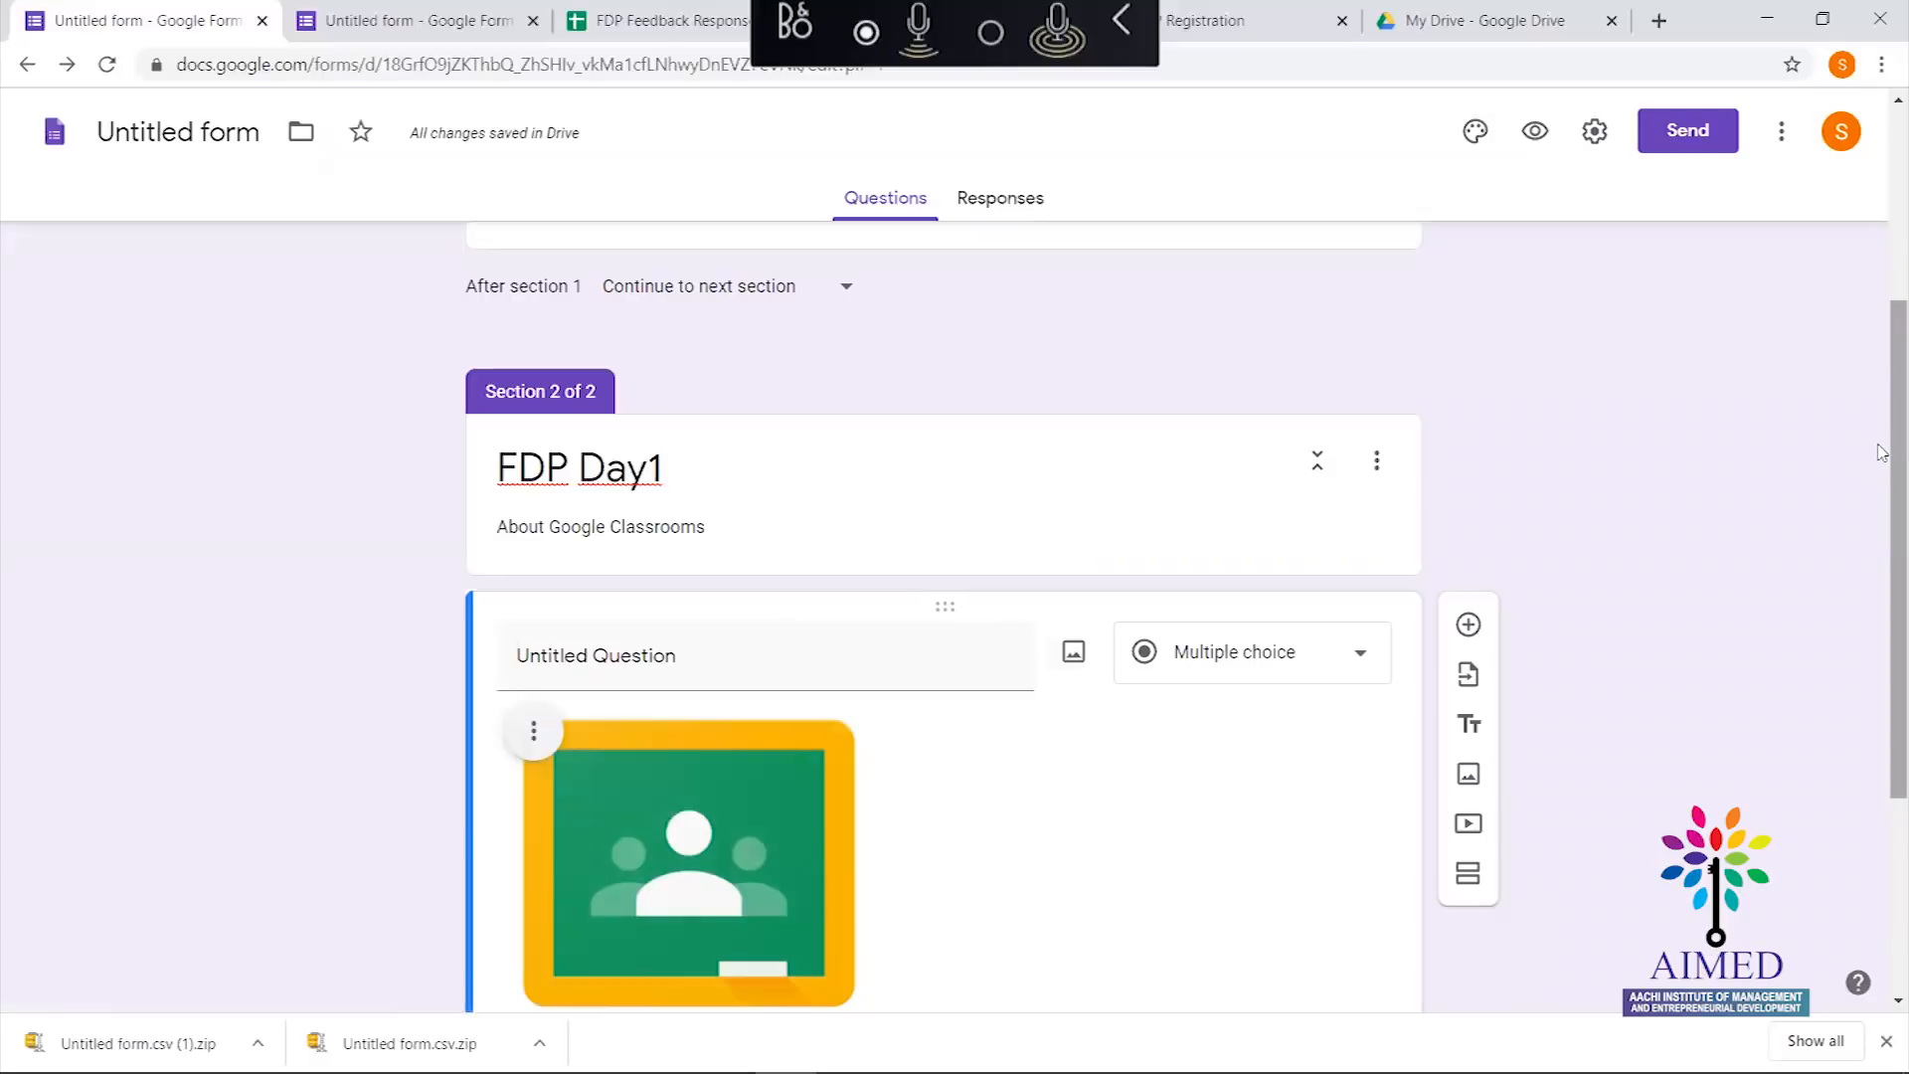
{"action": "scroll", "coordinate": [1882, 478], "scroll_direction": "down", "scroll_amount": 4}
Title the question 'Find the Google Application of the Logo'
{"action": "scroll", "coordinate": [1882, 510], "scroll_direction": "up", "scroll_amount": 3}
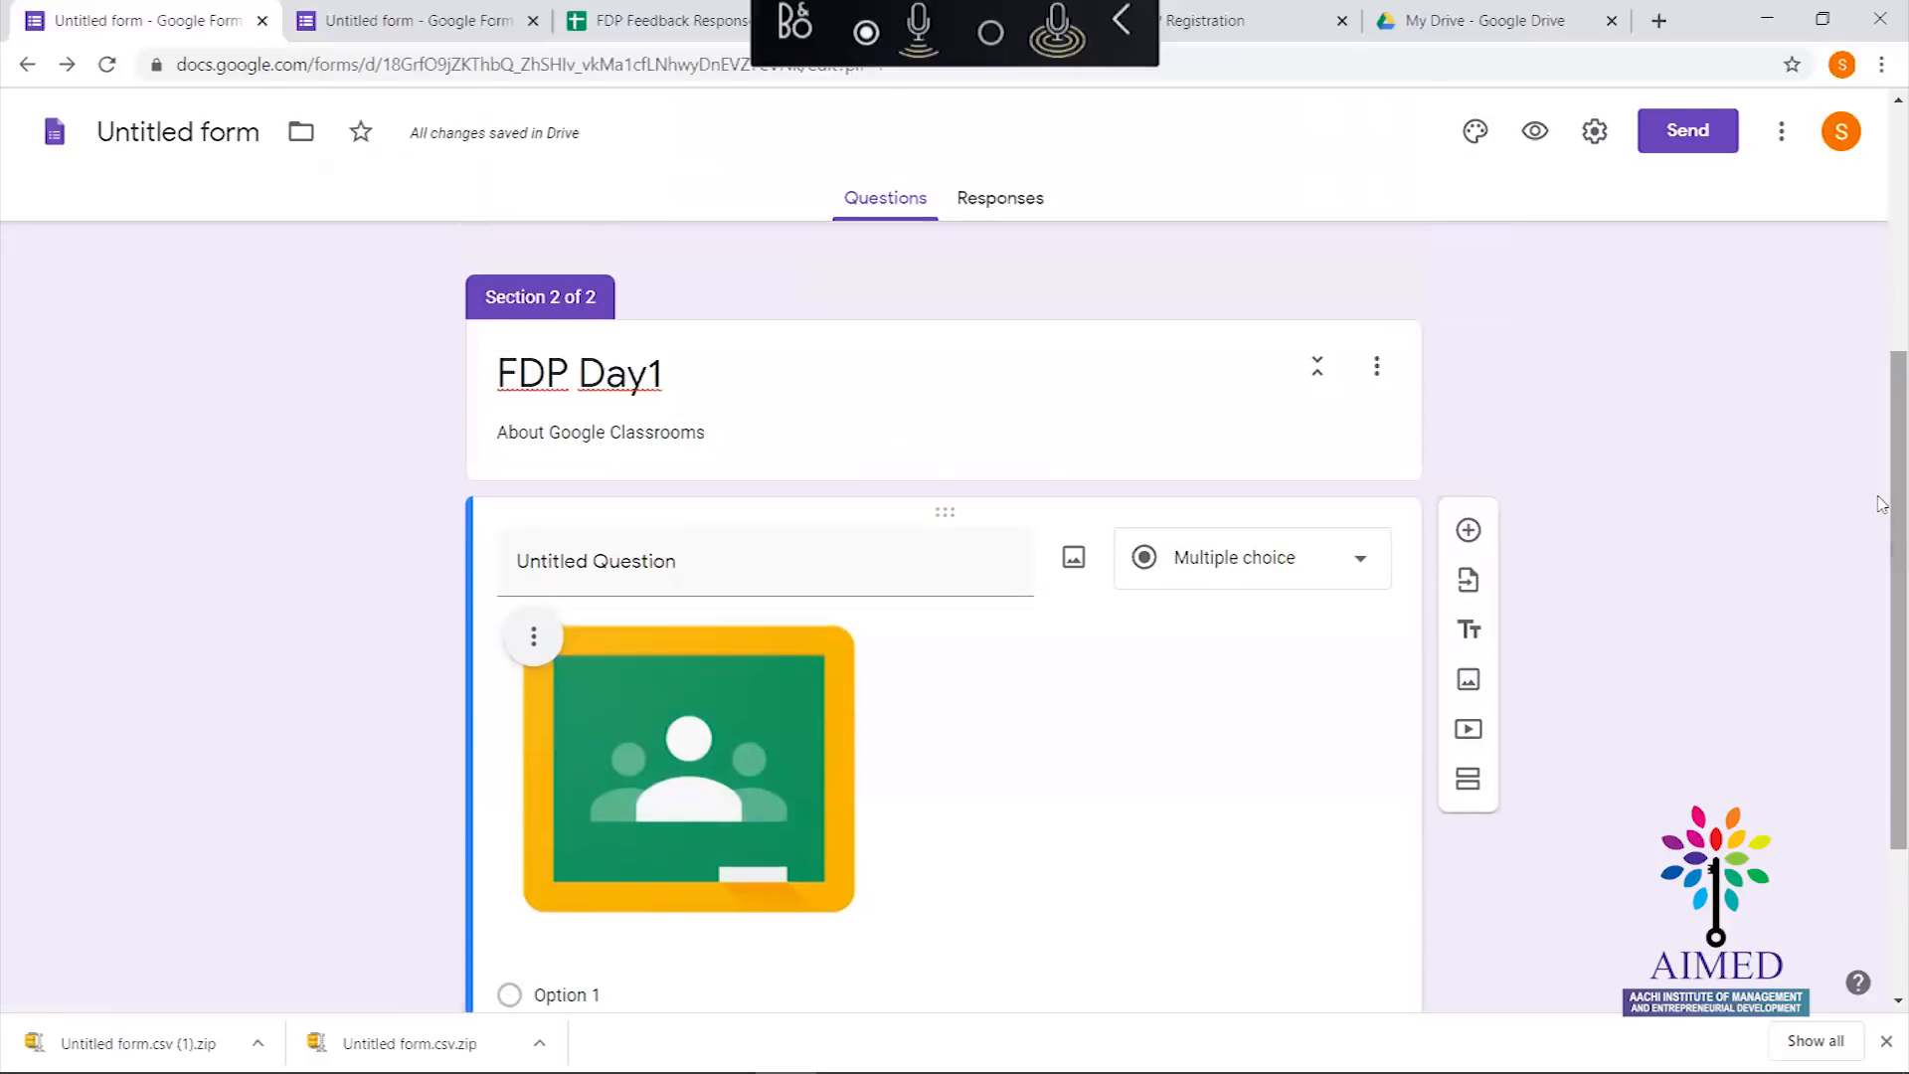
{"action": "left_click", "coordinate": [702, 573]}
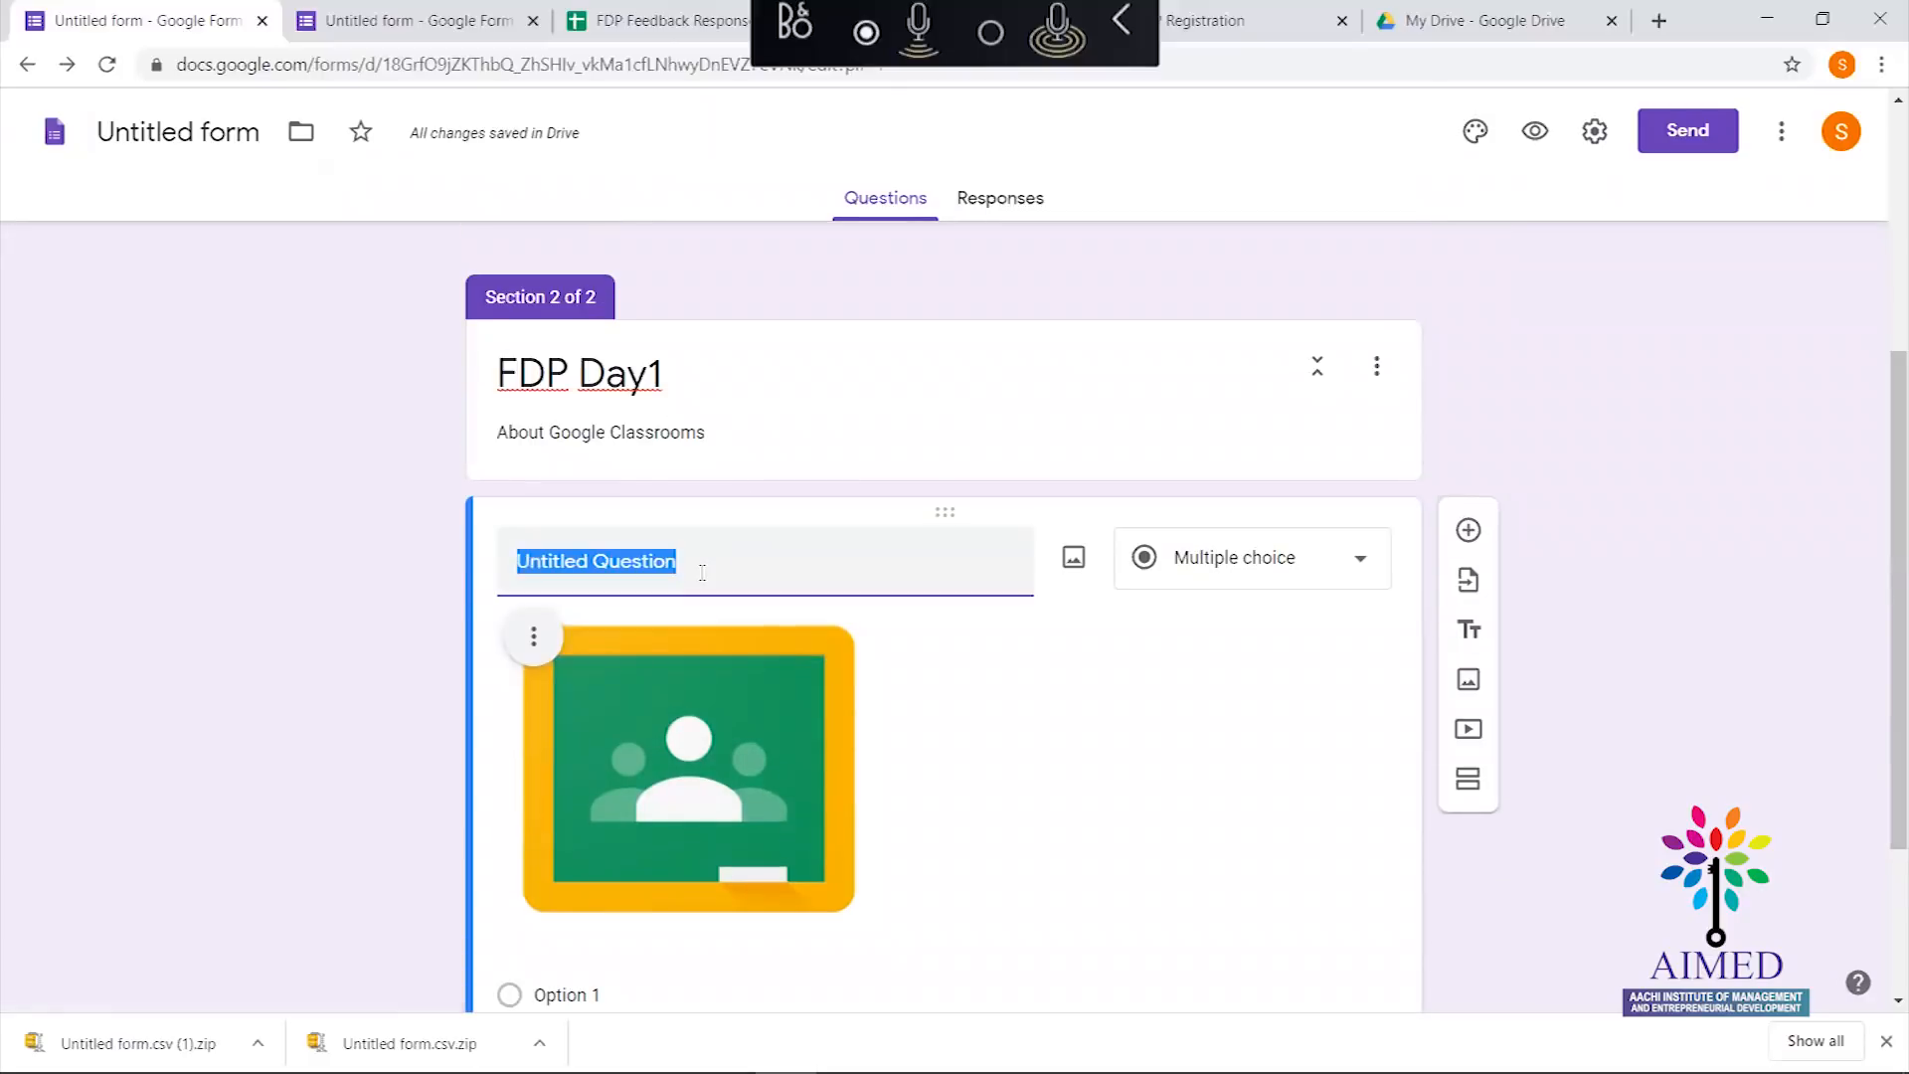
{"action": "type", "text": "Find thw"}
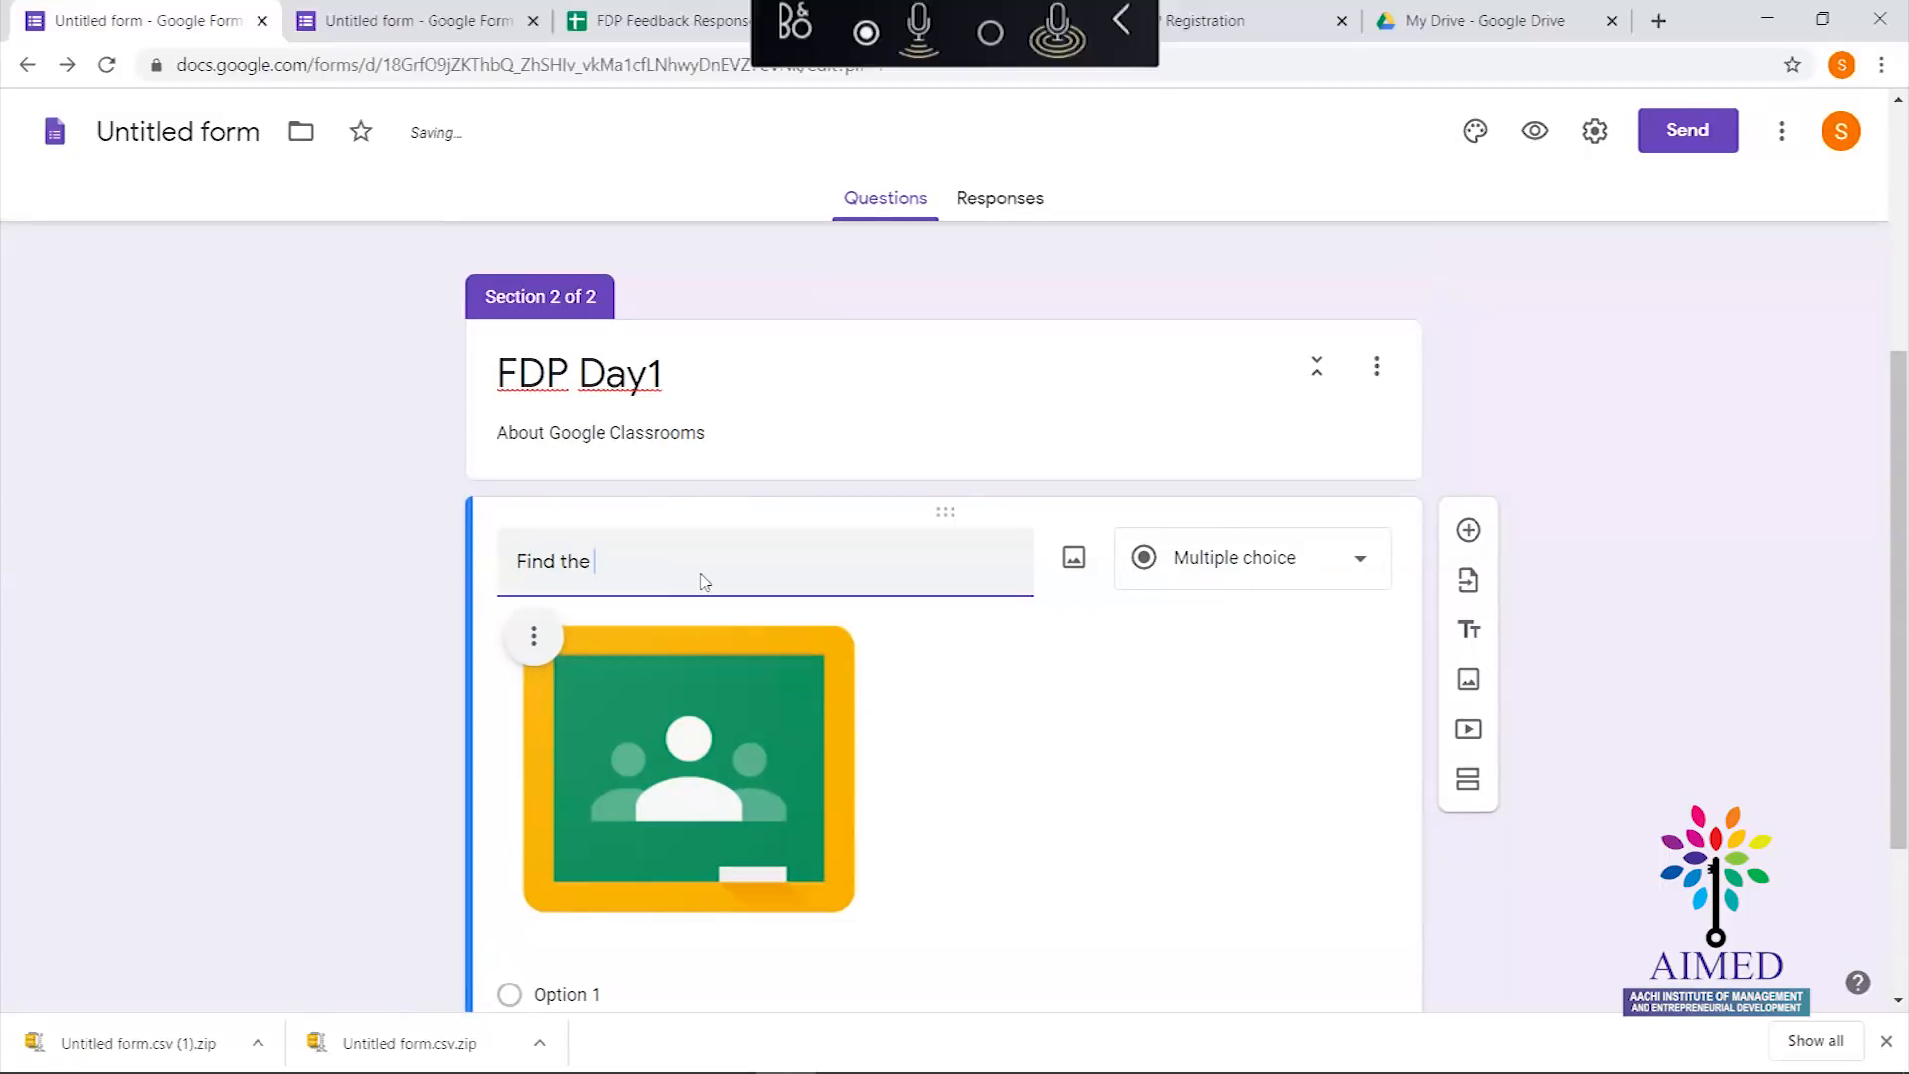
{"action": "type", "text": " Ap"}
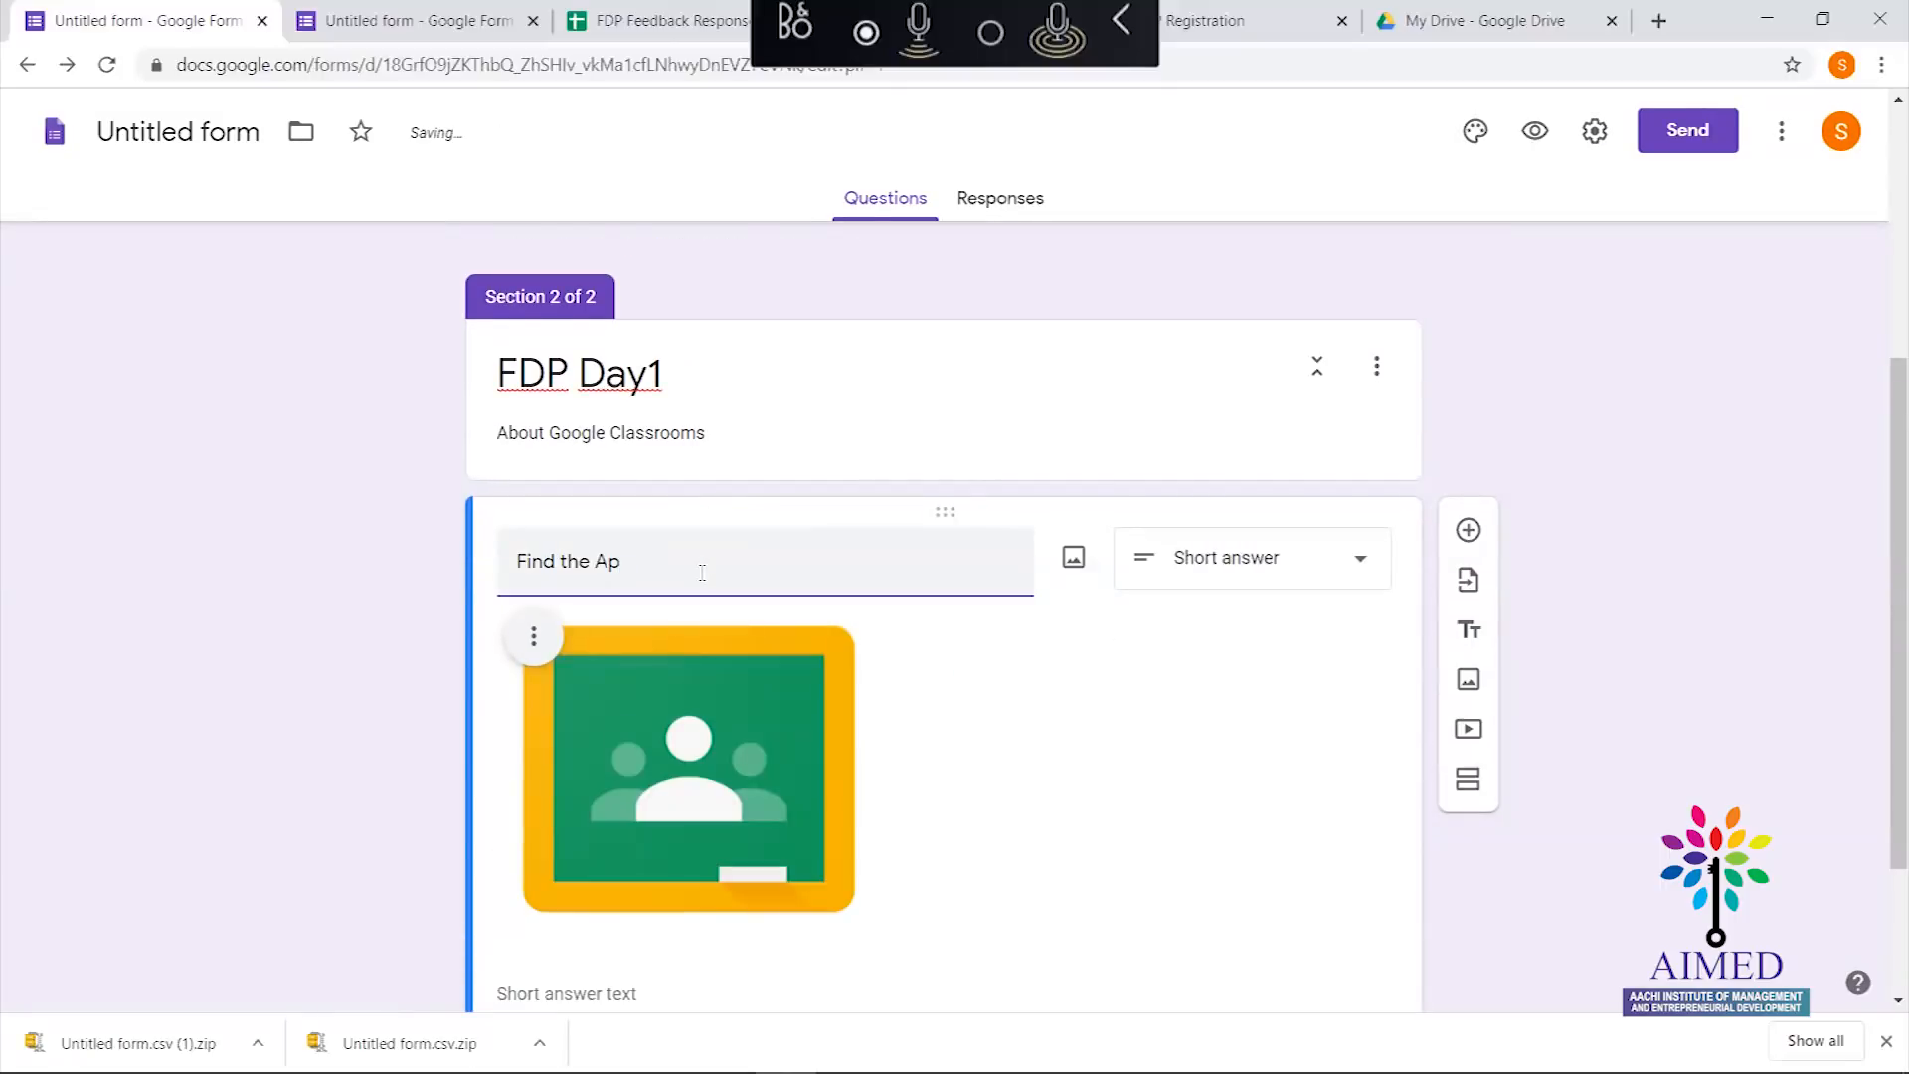
{"action": "type", "text": "pGoogle Application o"}
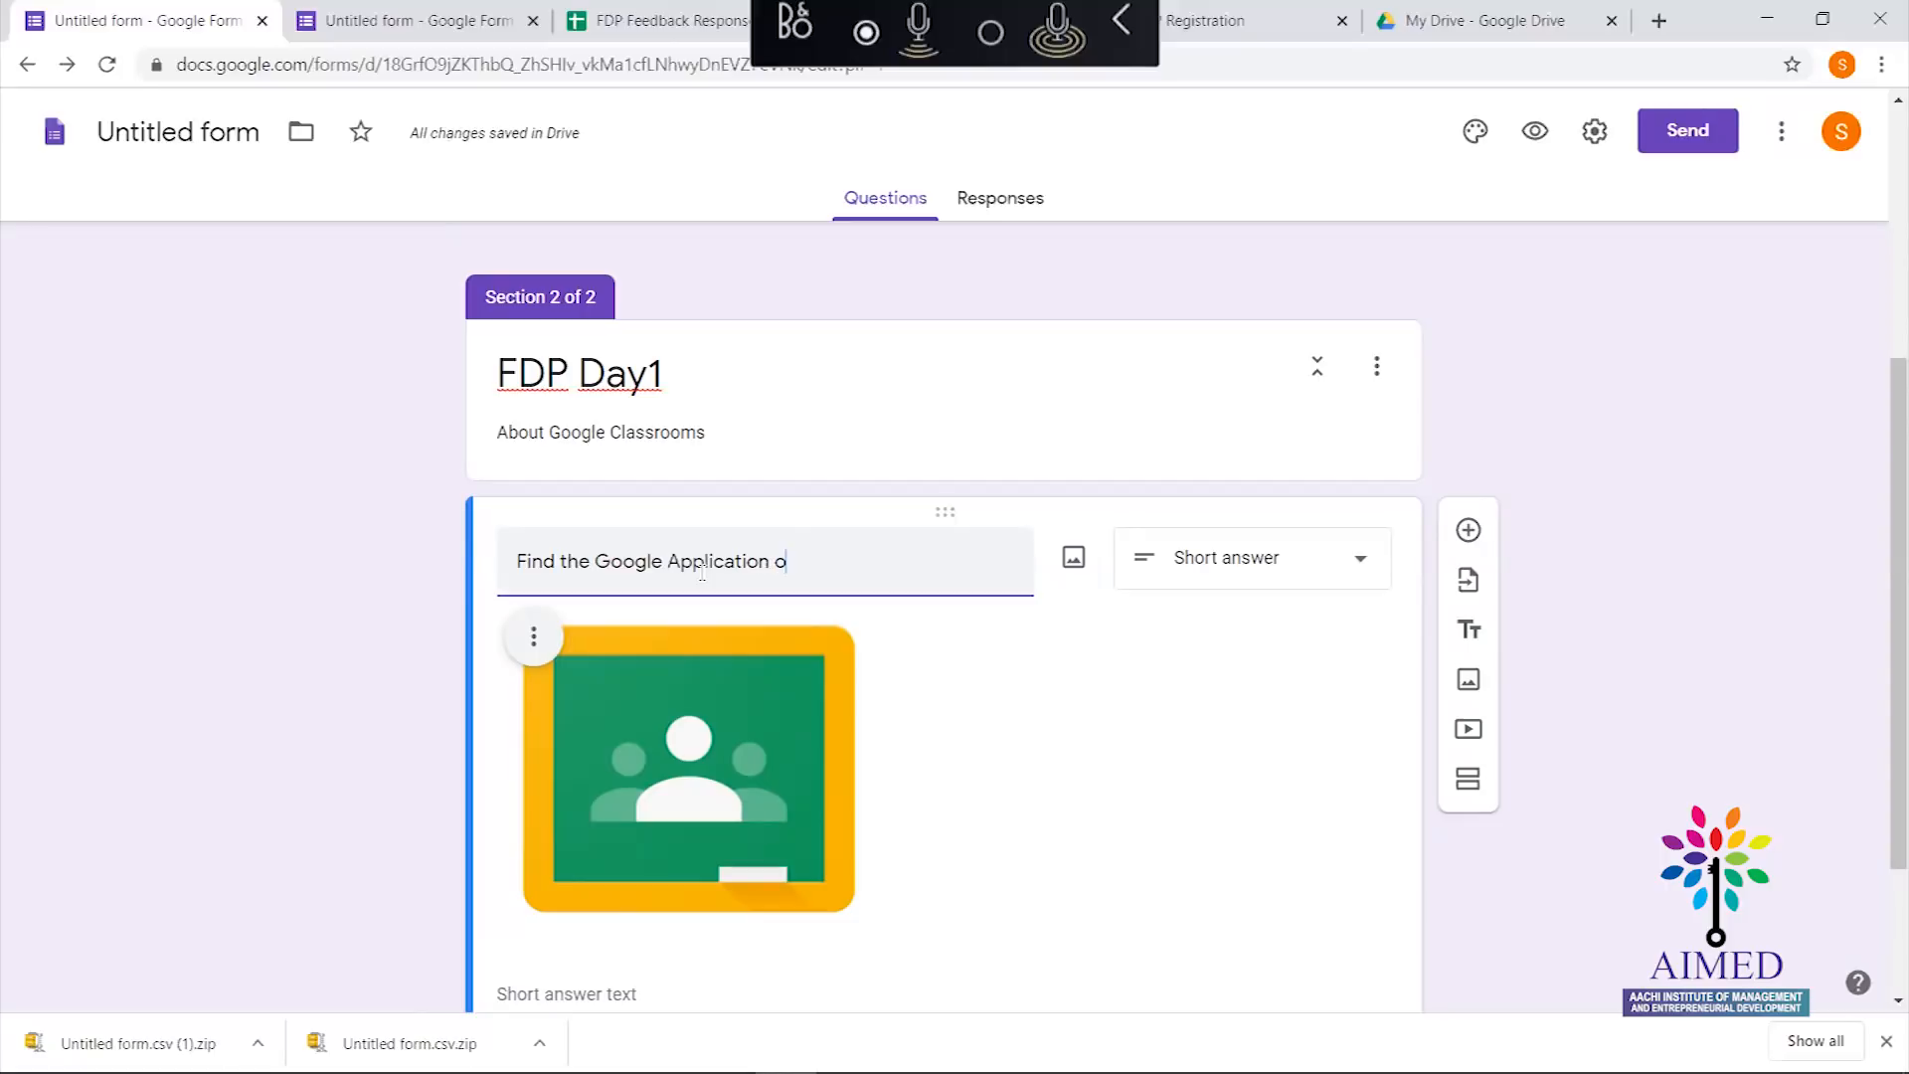
{"action": "type", "text": "f theLogo"}
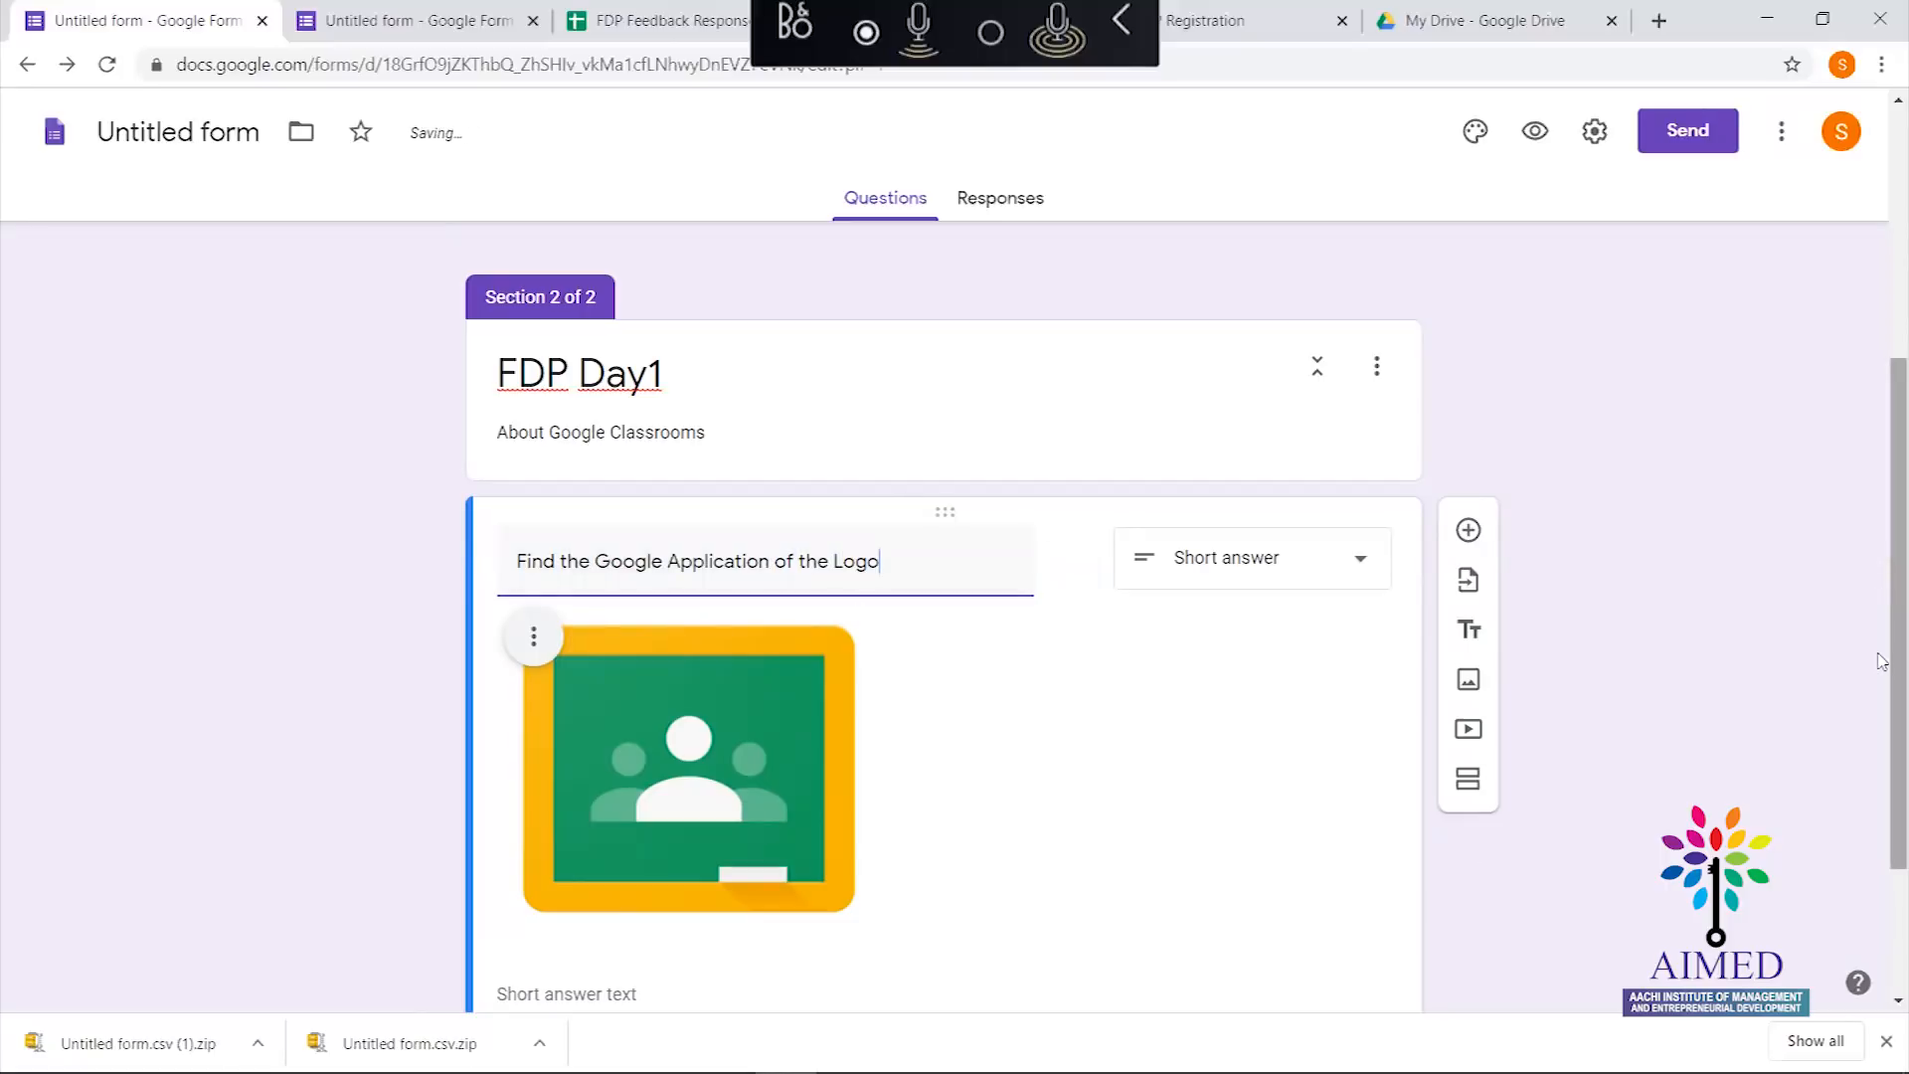
{"action": "scroll", "coordinate": [1879, 648], "scroll_direction": "down", "scroll_amount": 3}
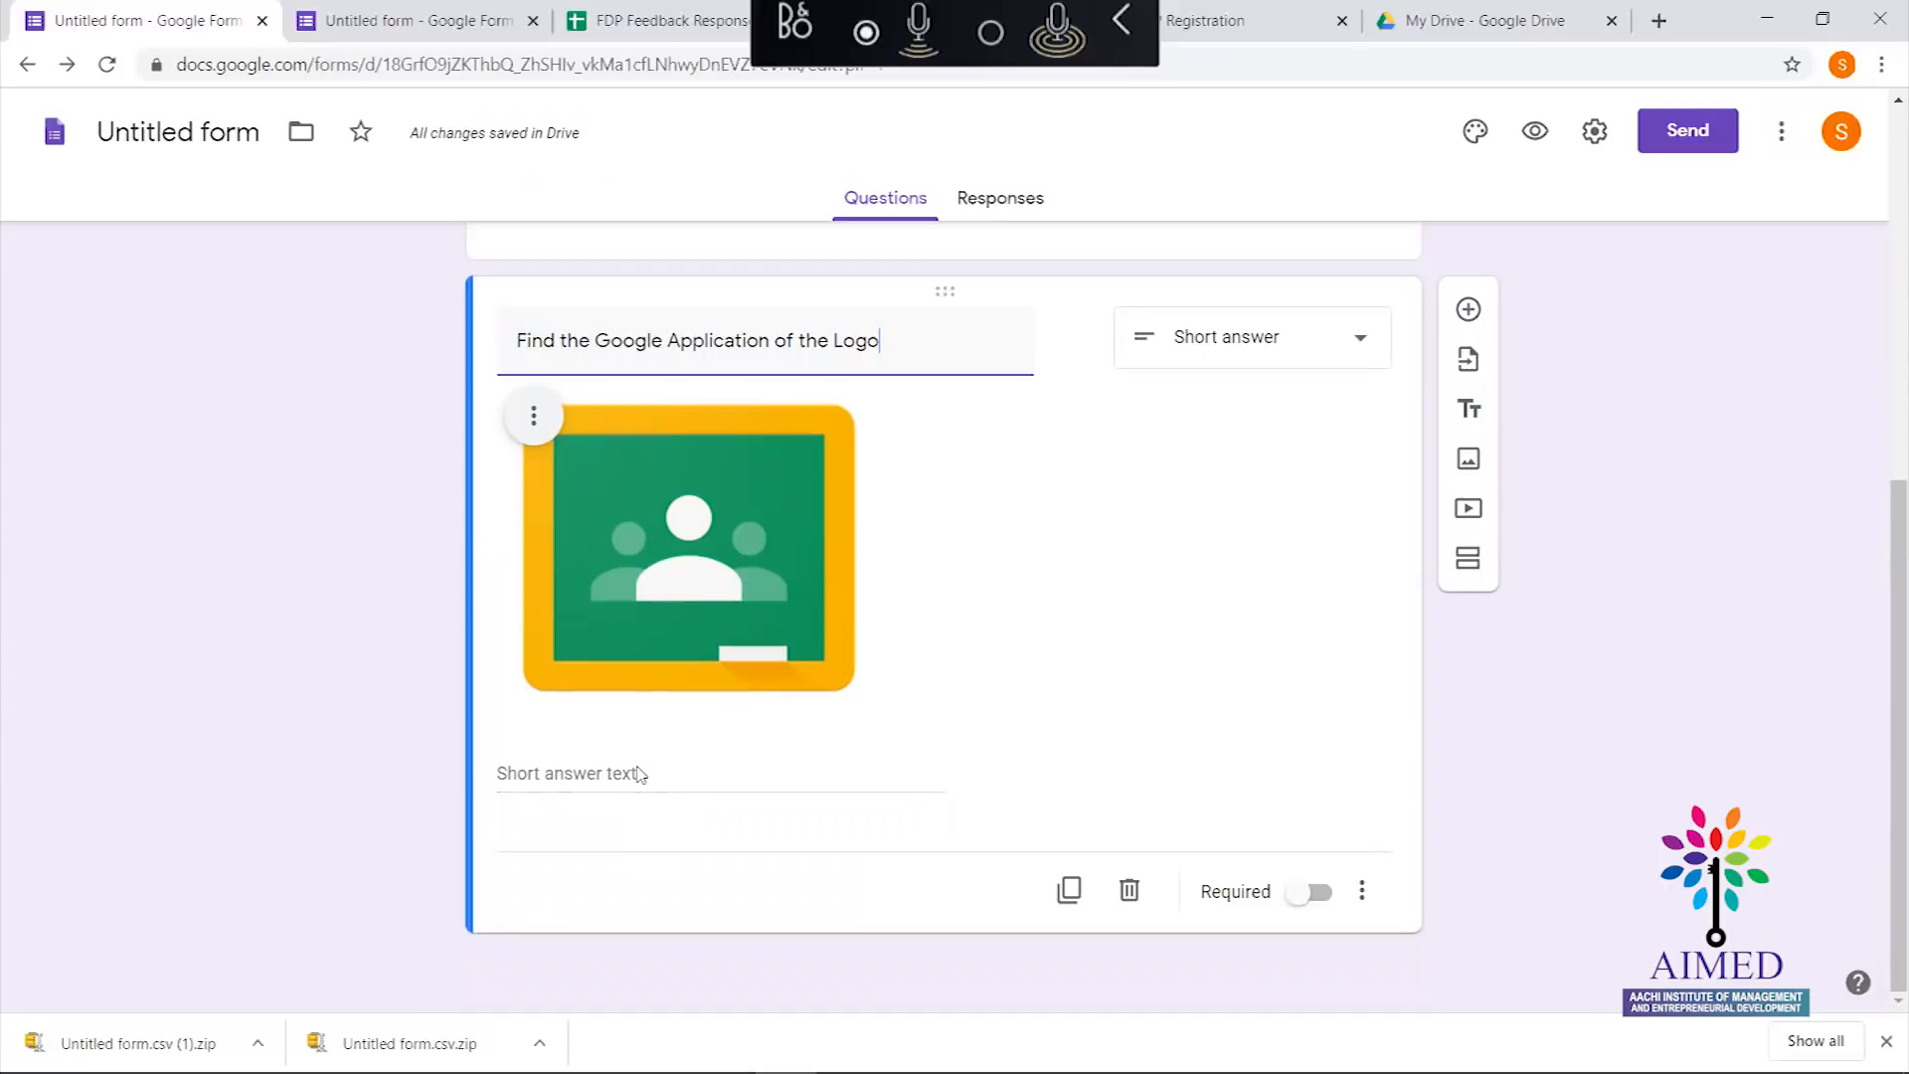
Make it multiple choice with options Google Forms, Google Classroom and Google Meet
{"action": "left_click", "coordinate": [1333, 357]}
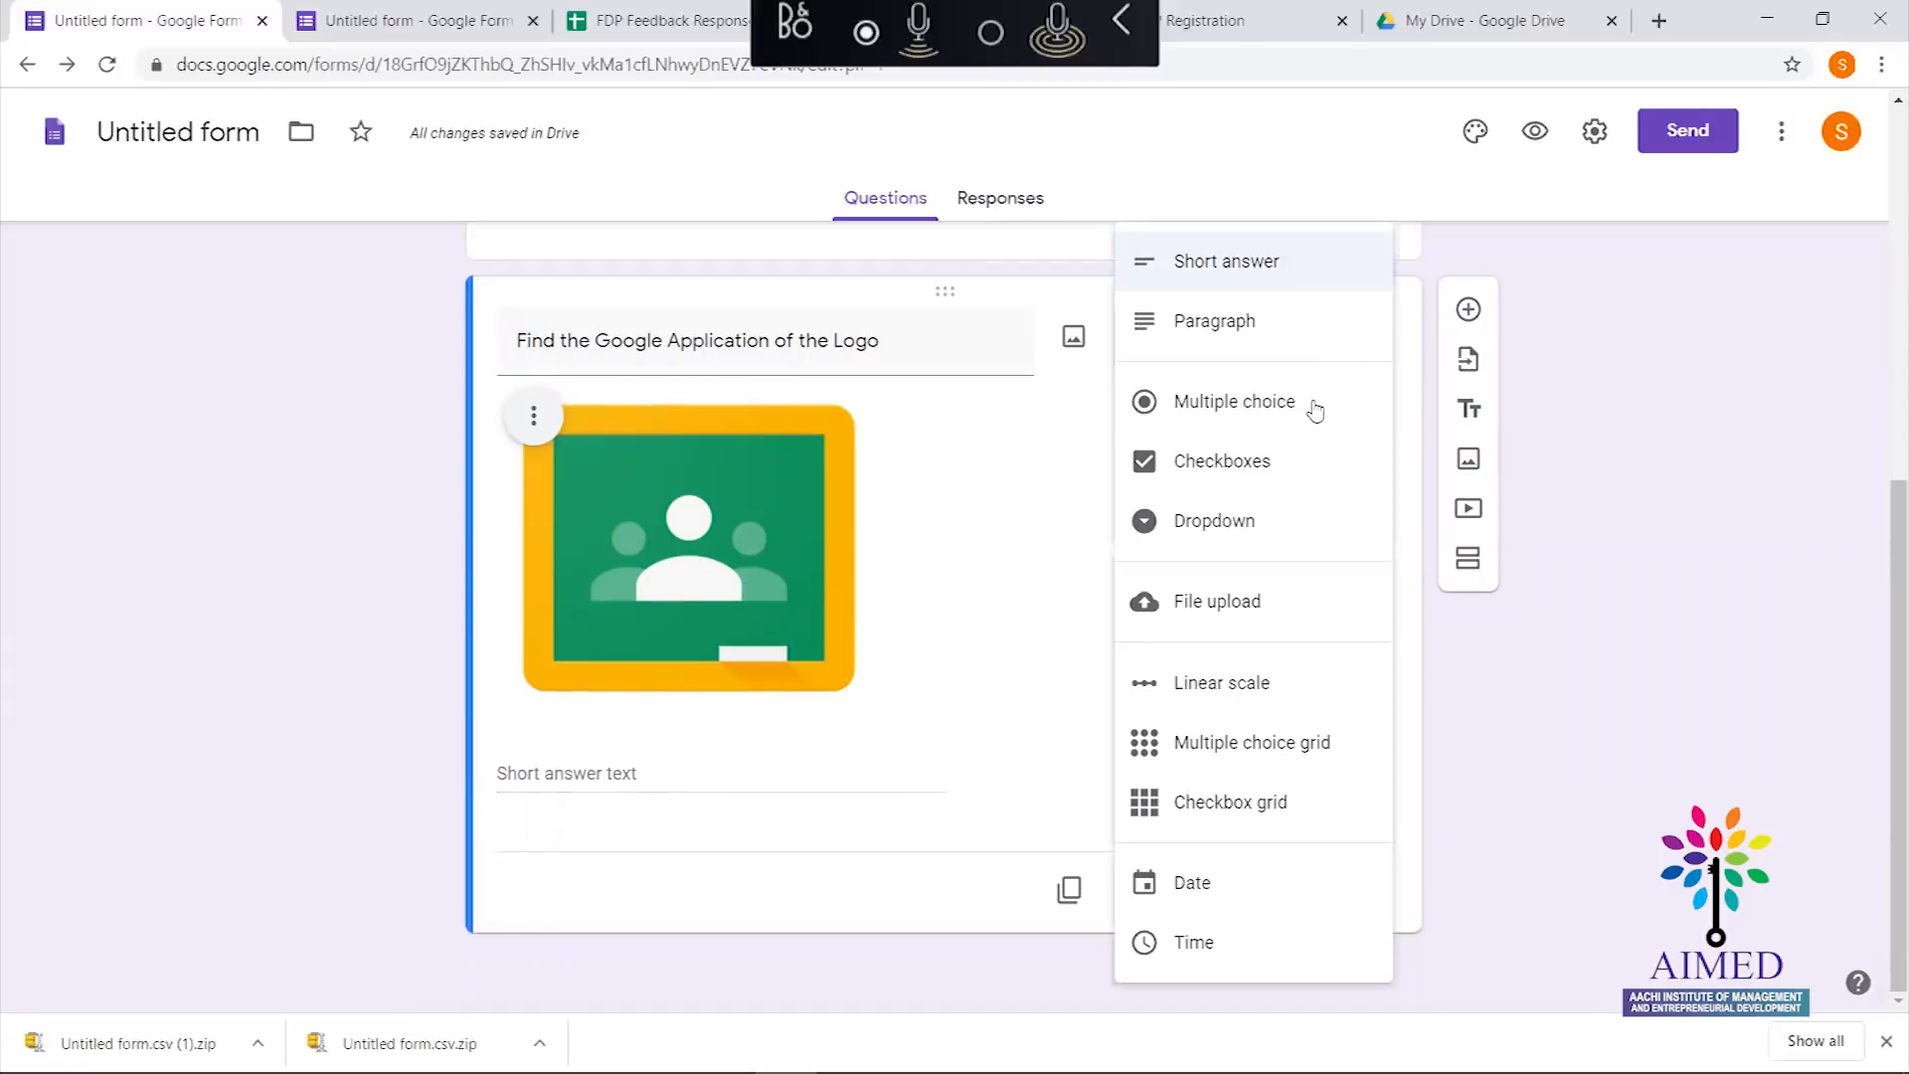
{"action": "left_click", "coordinate": [1312, 429]}
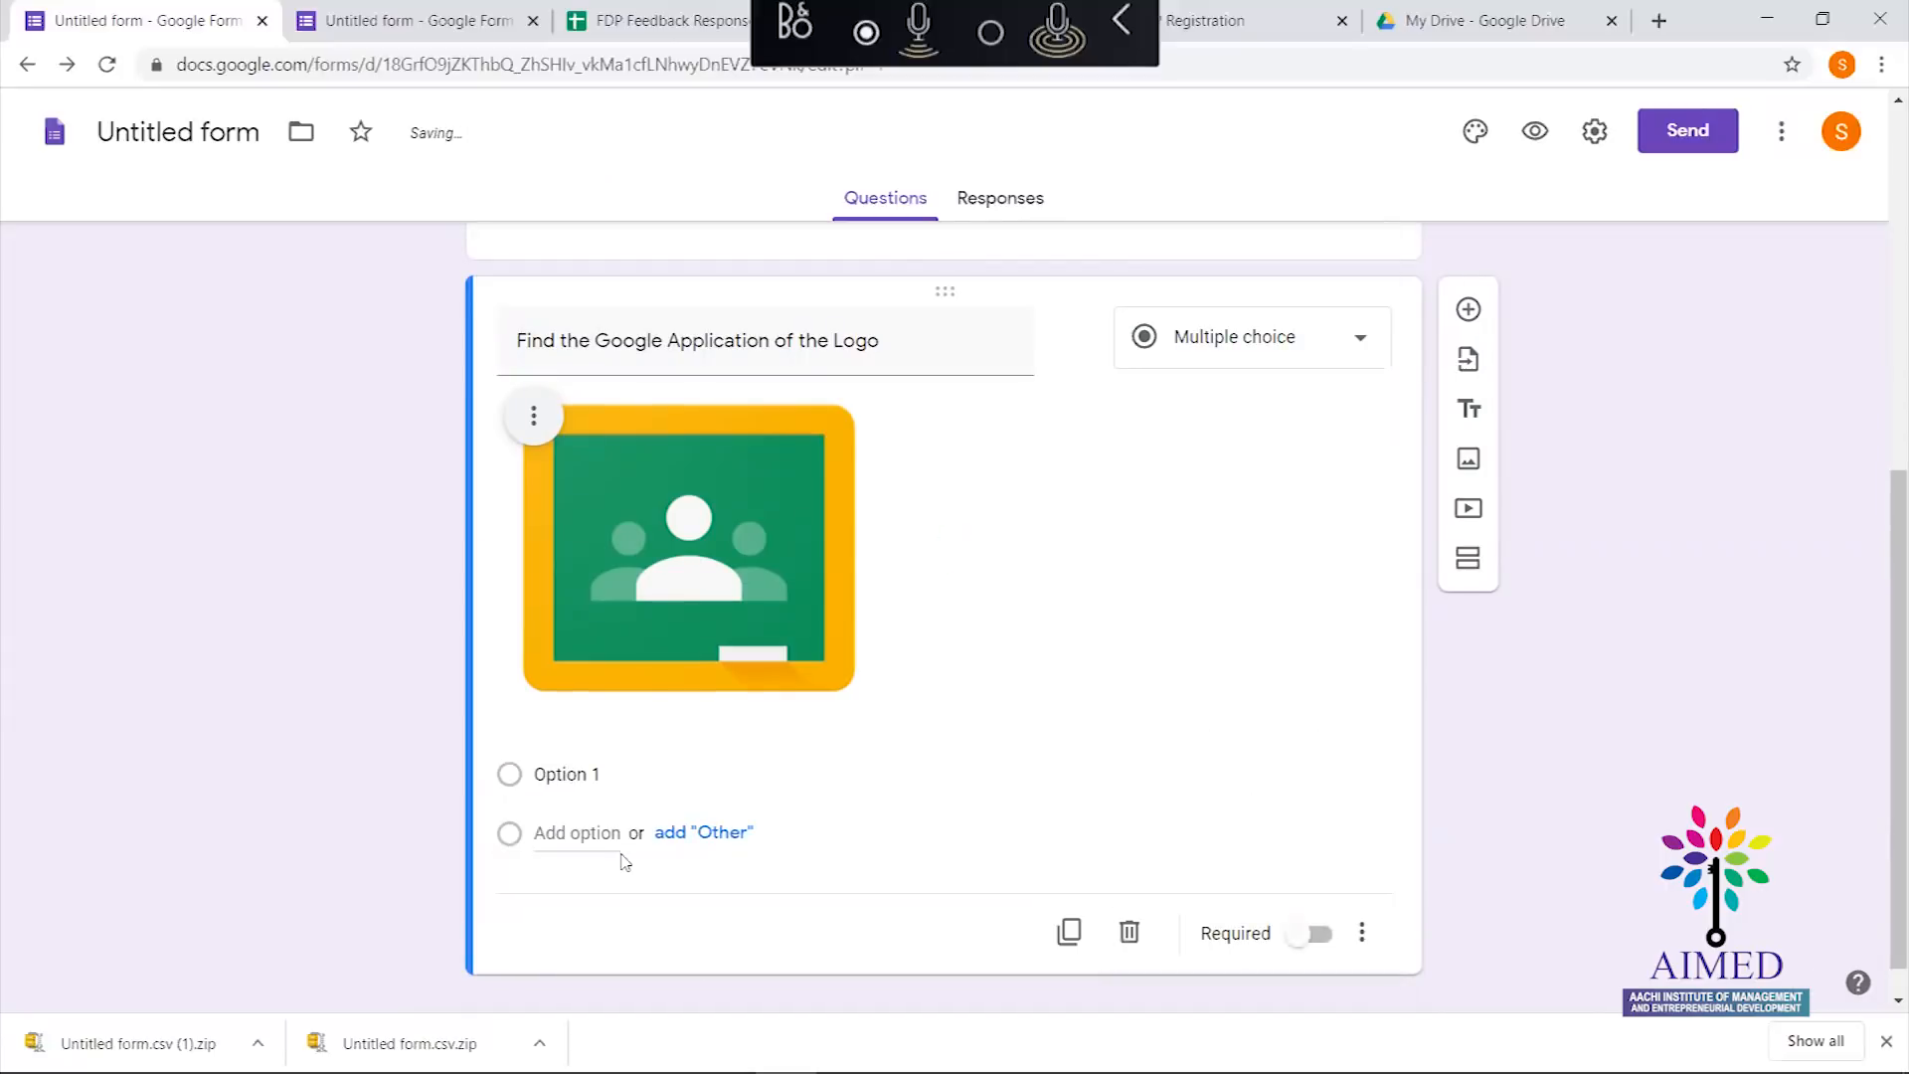
{"action": "left_click", "coordinate": [573, 778]}
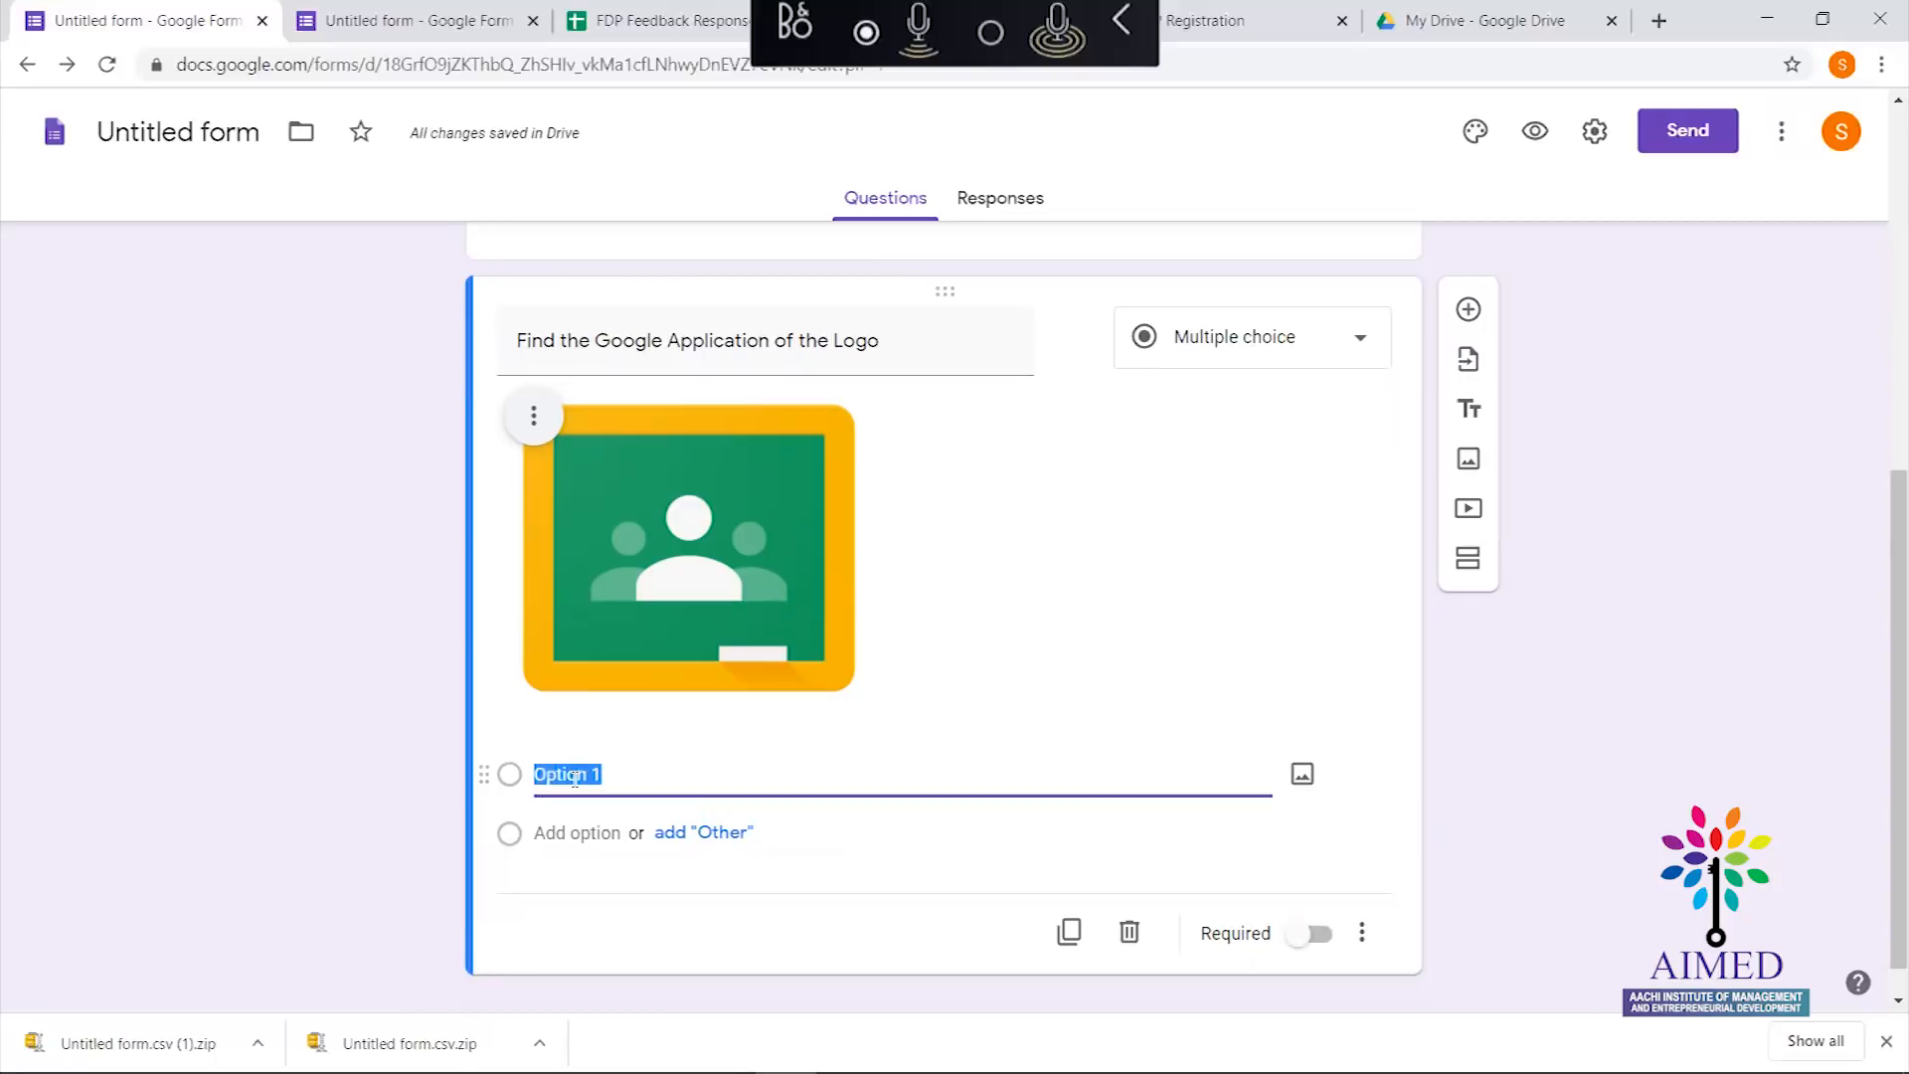
{"action": "type", "text": "Goo"}
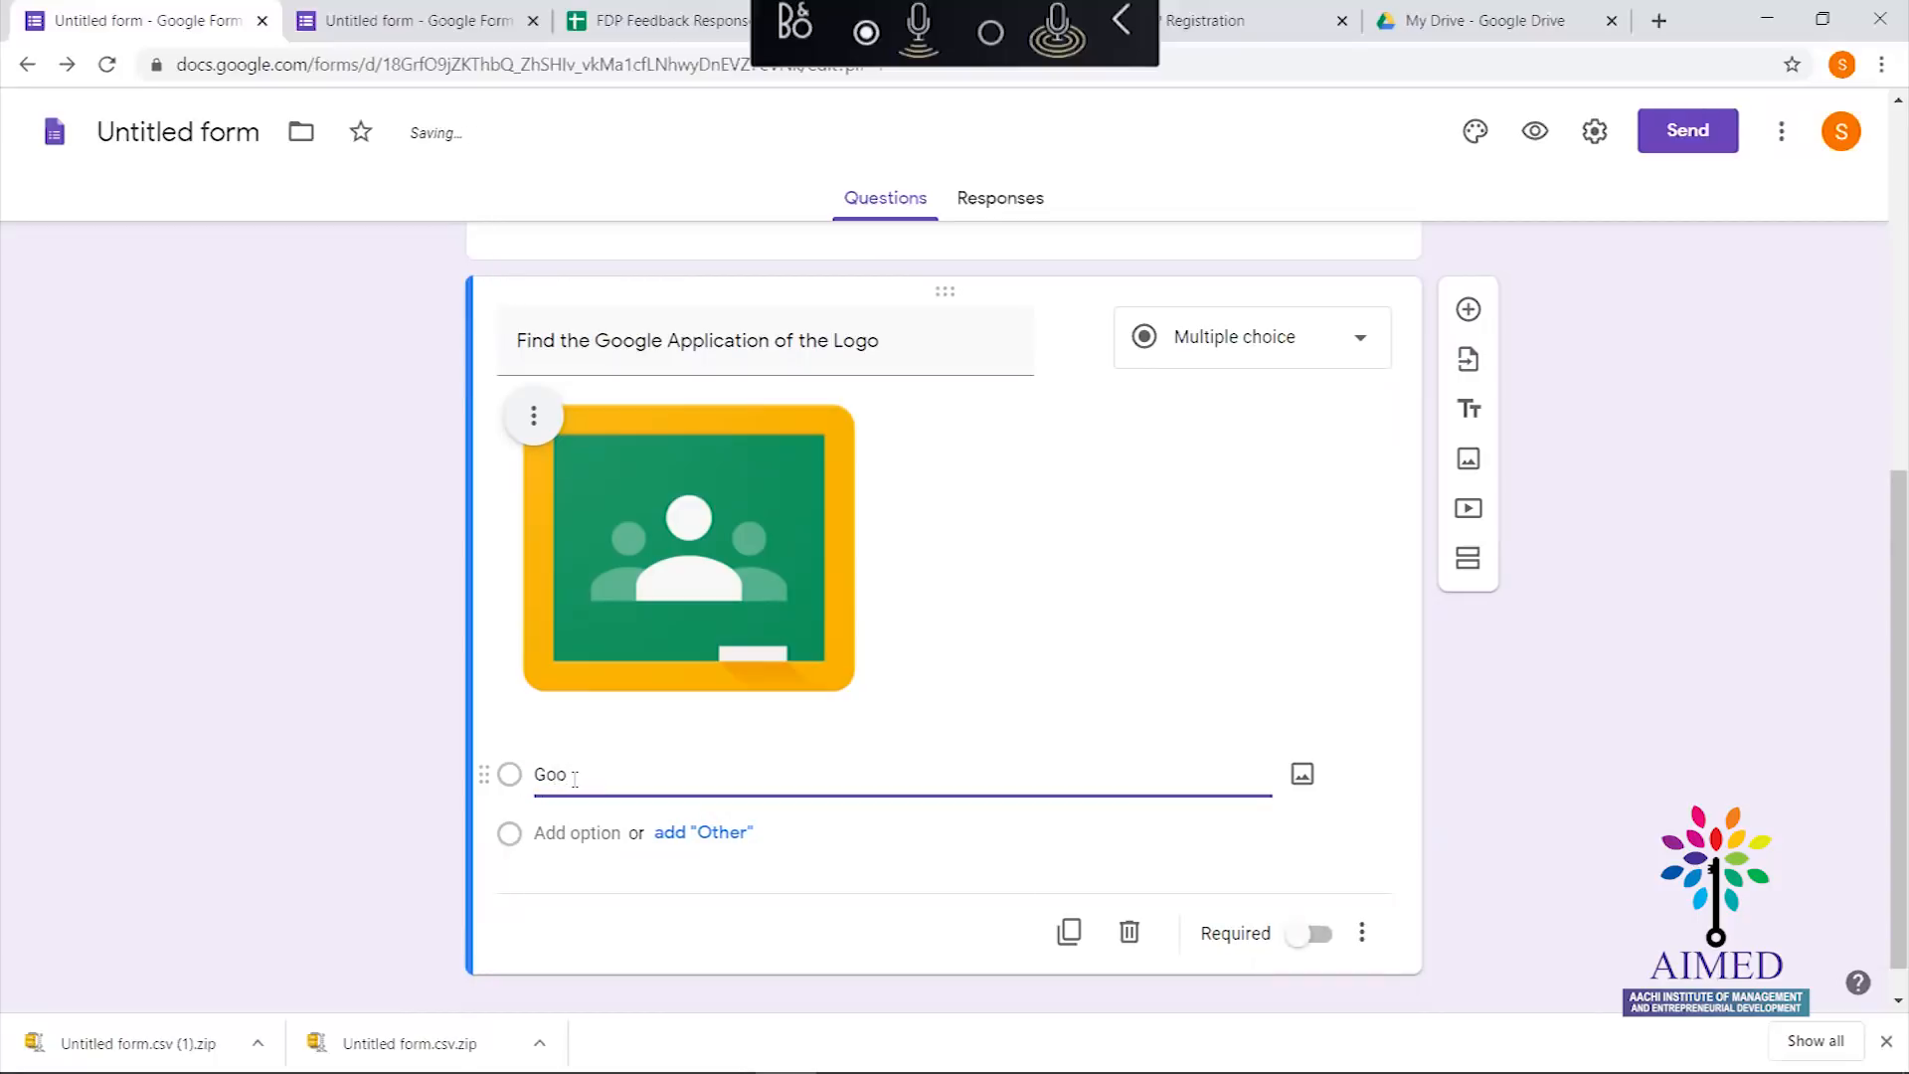
{"action": "type", "text": "gle Forms"}
{"action": "left_click", "coordinate": [585, 833]}
{"action": "type", "text": "Google Classroom"}
{"action": "left_click", "coordinate": [590, 895]}
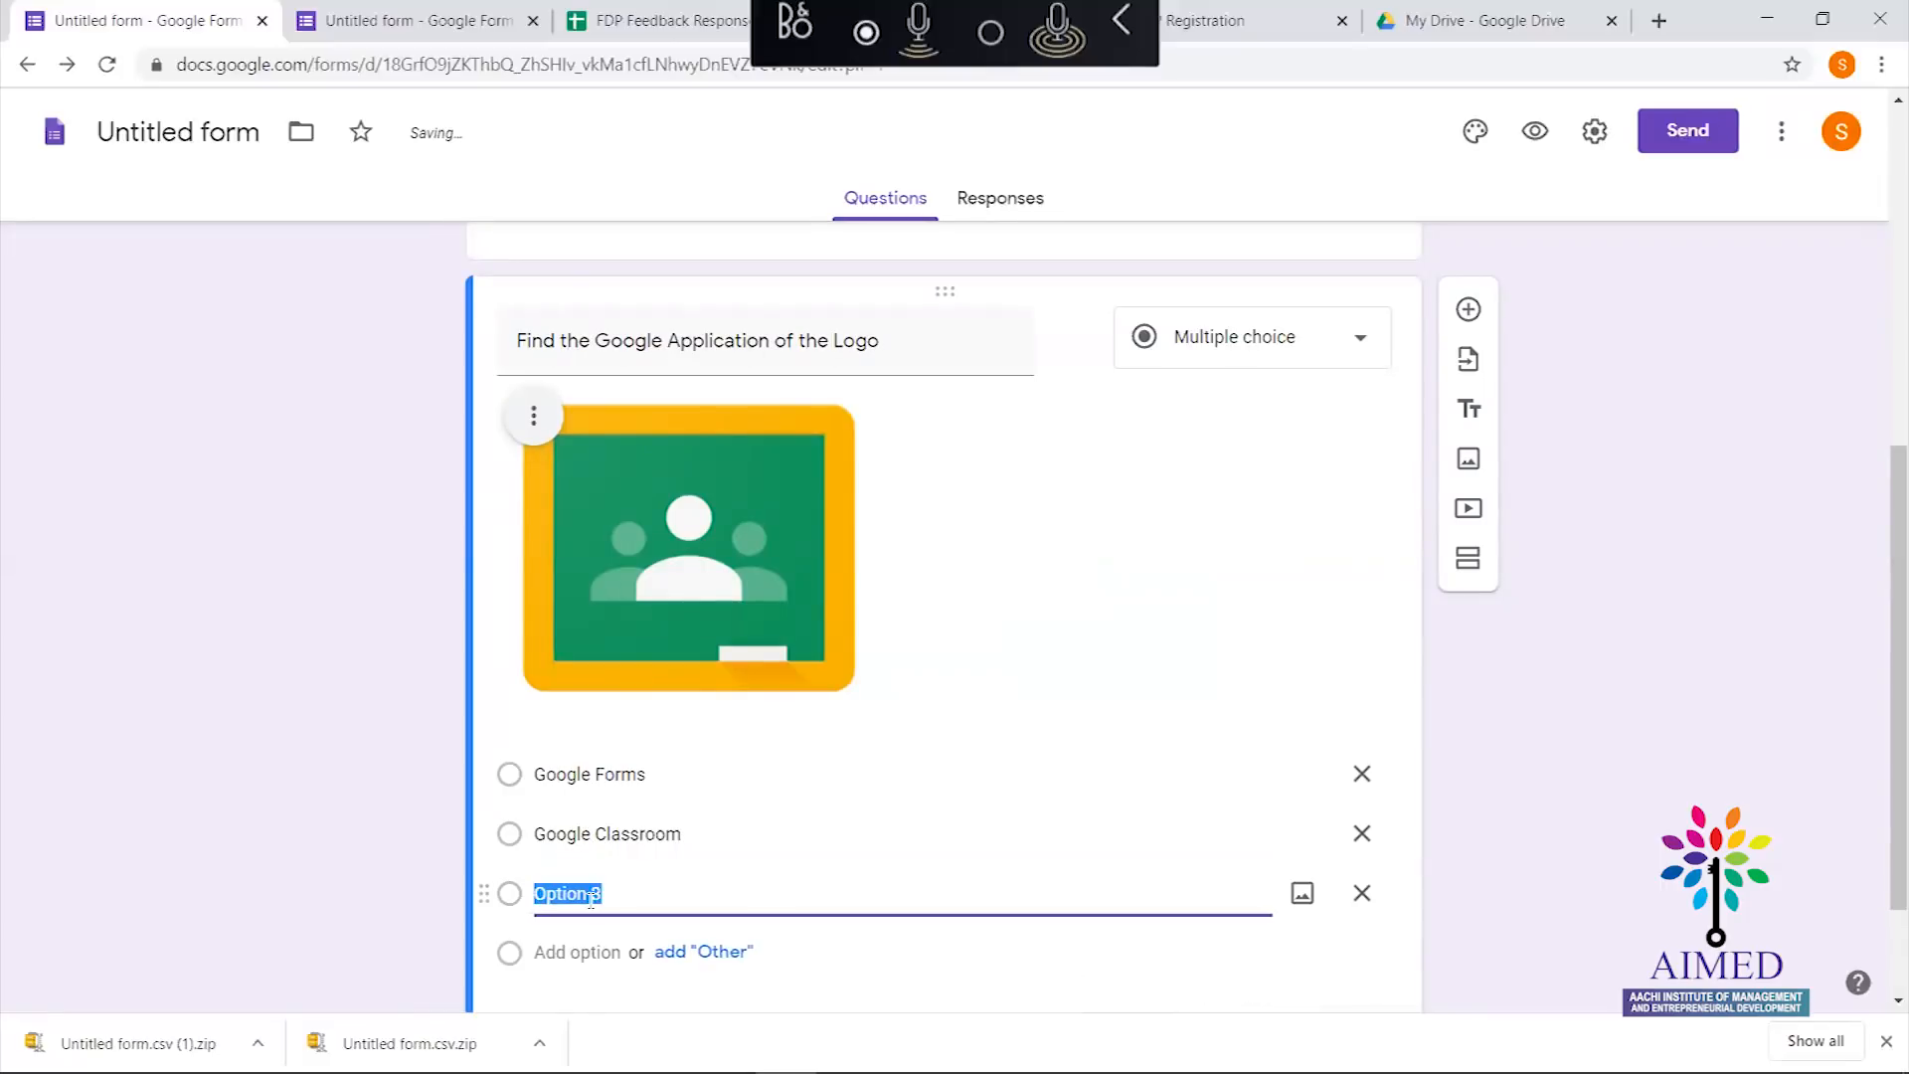
{"action": "type", "text": "Google Meet"}
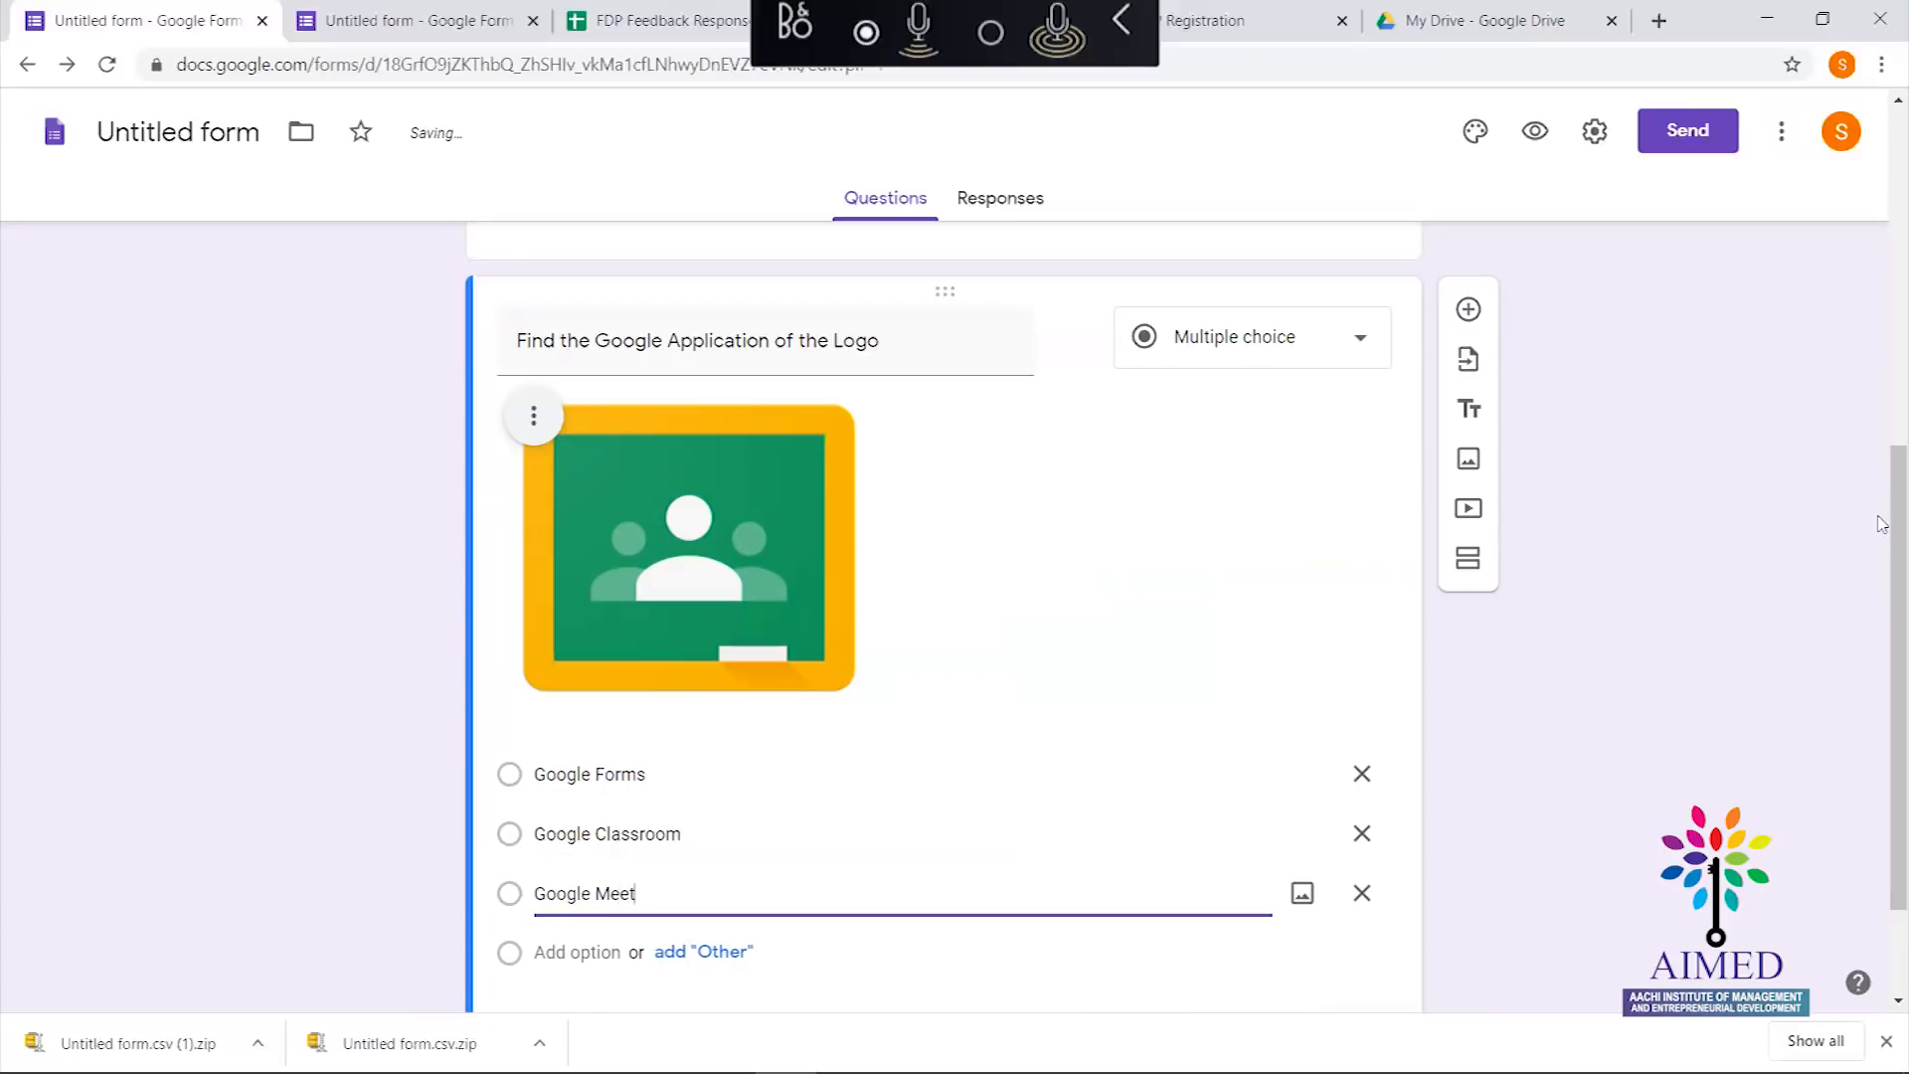
{"action": "scroll", "coordinate": [1874, 730], "scroll_direction": "down", "scroll_amount": 2}
{"action": "left_click", "coordinate": [760, 845]}
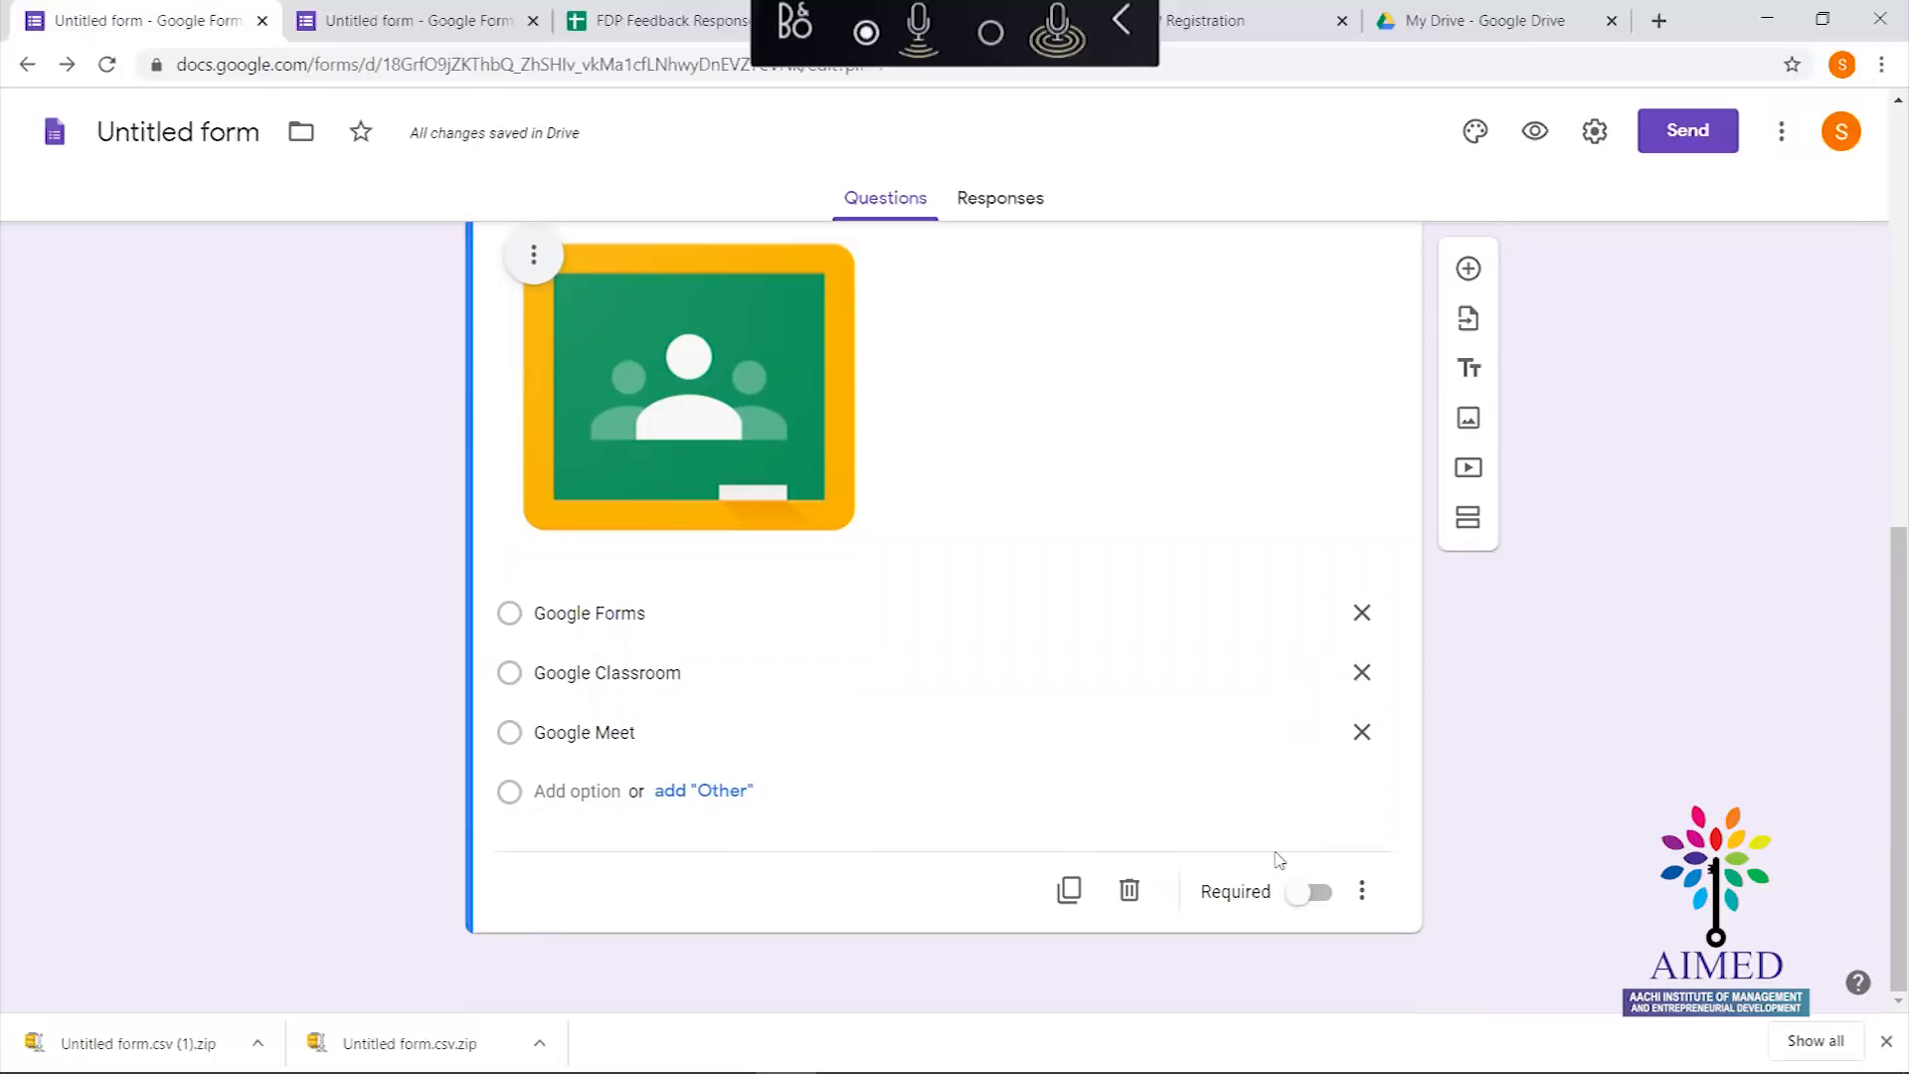
Enable Shuffle option order on the logo question
{"action": "left_click", "coordinate": [1364, 895]}
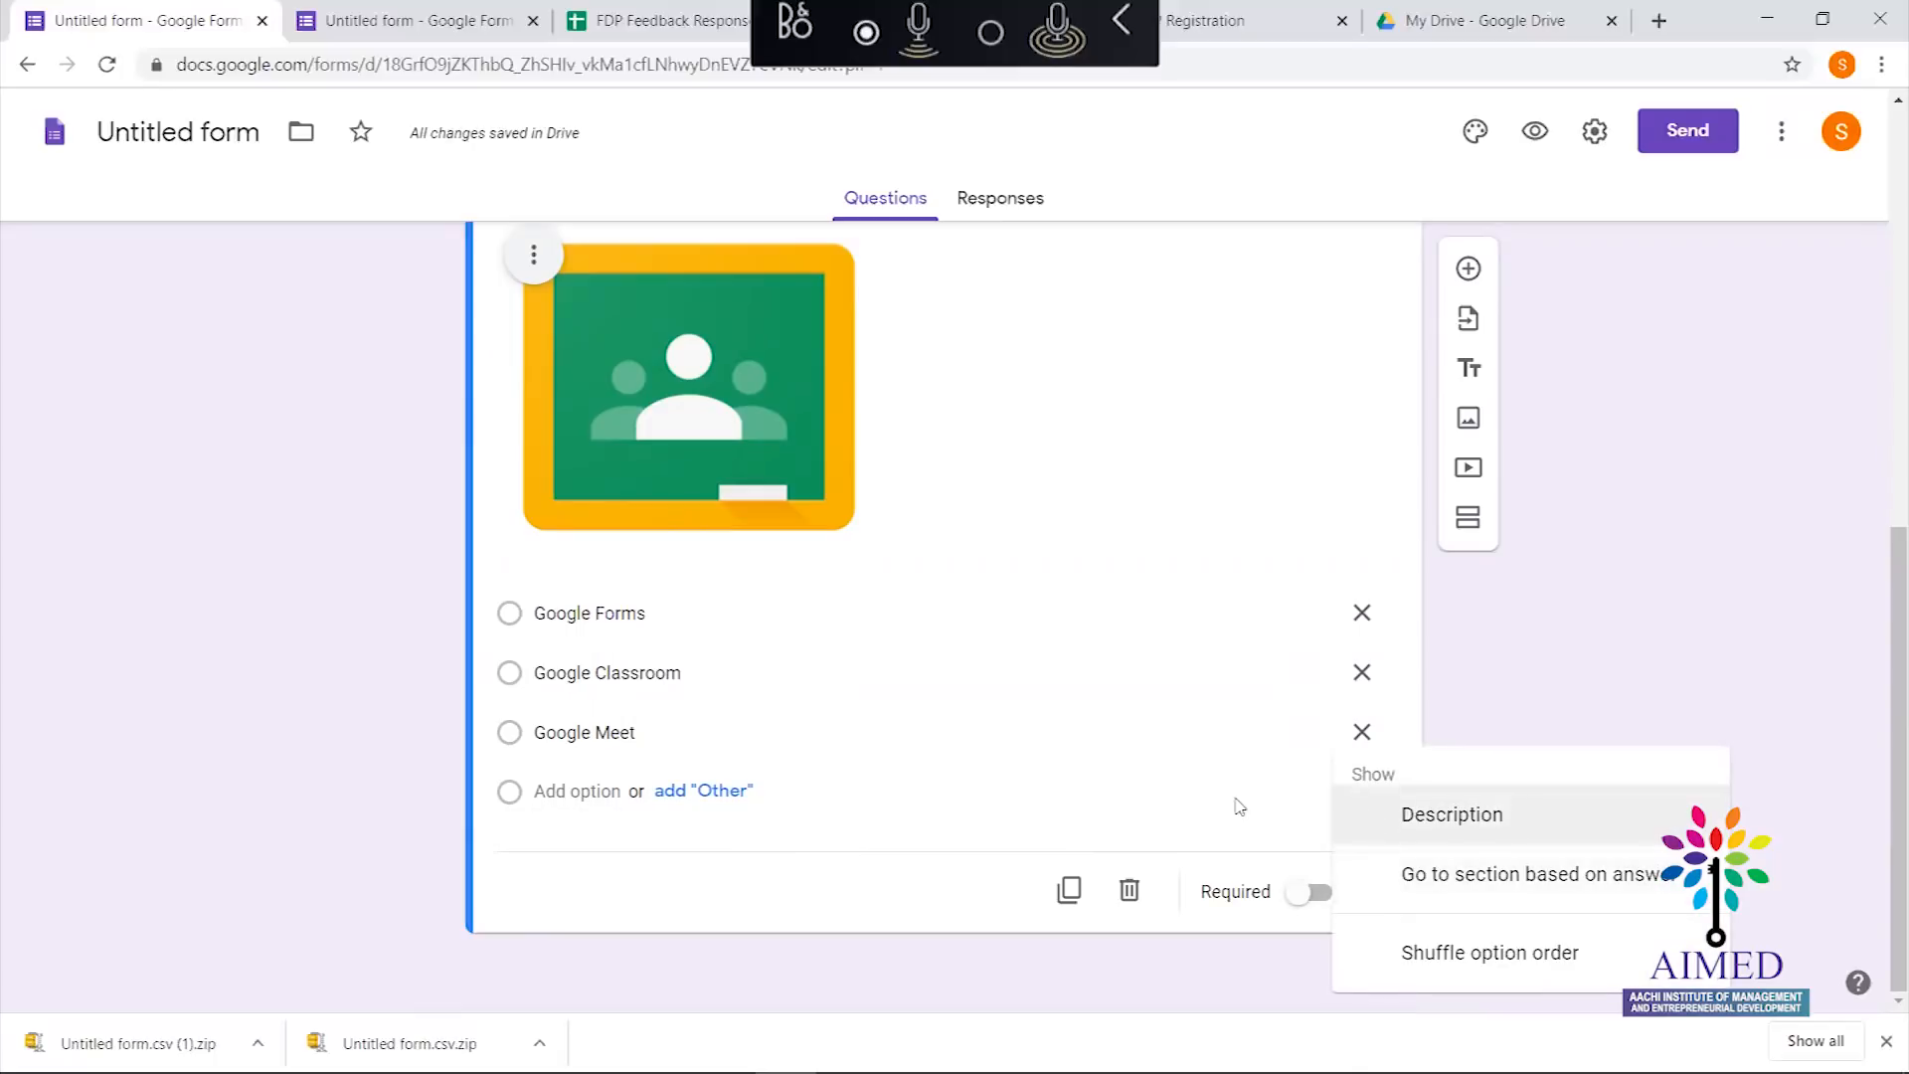
{"action": "left_click", "coordinate": [1156, 808]}
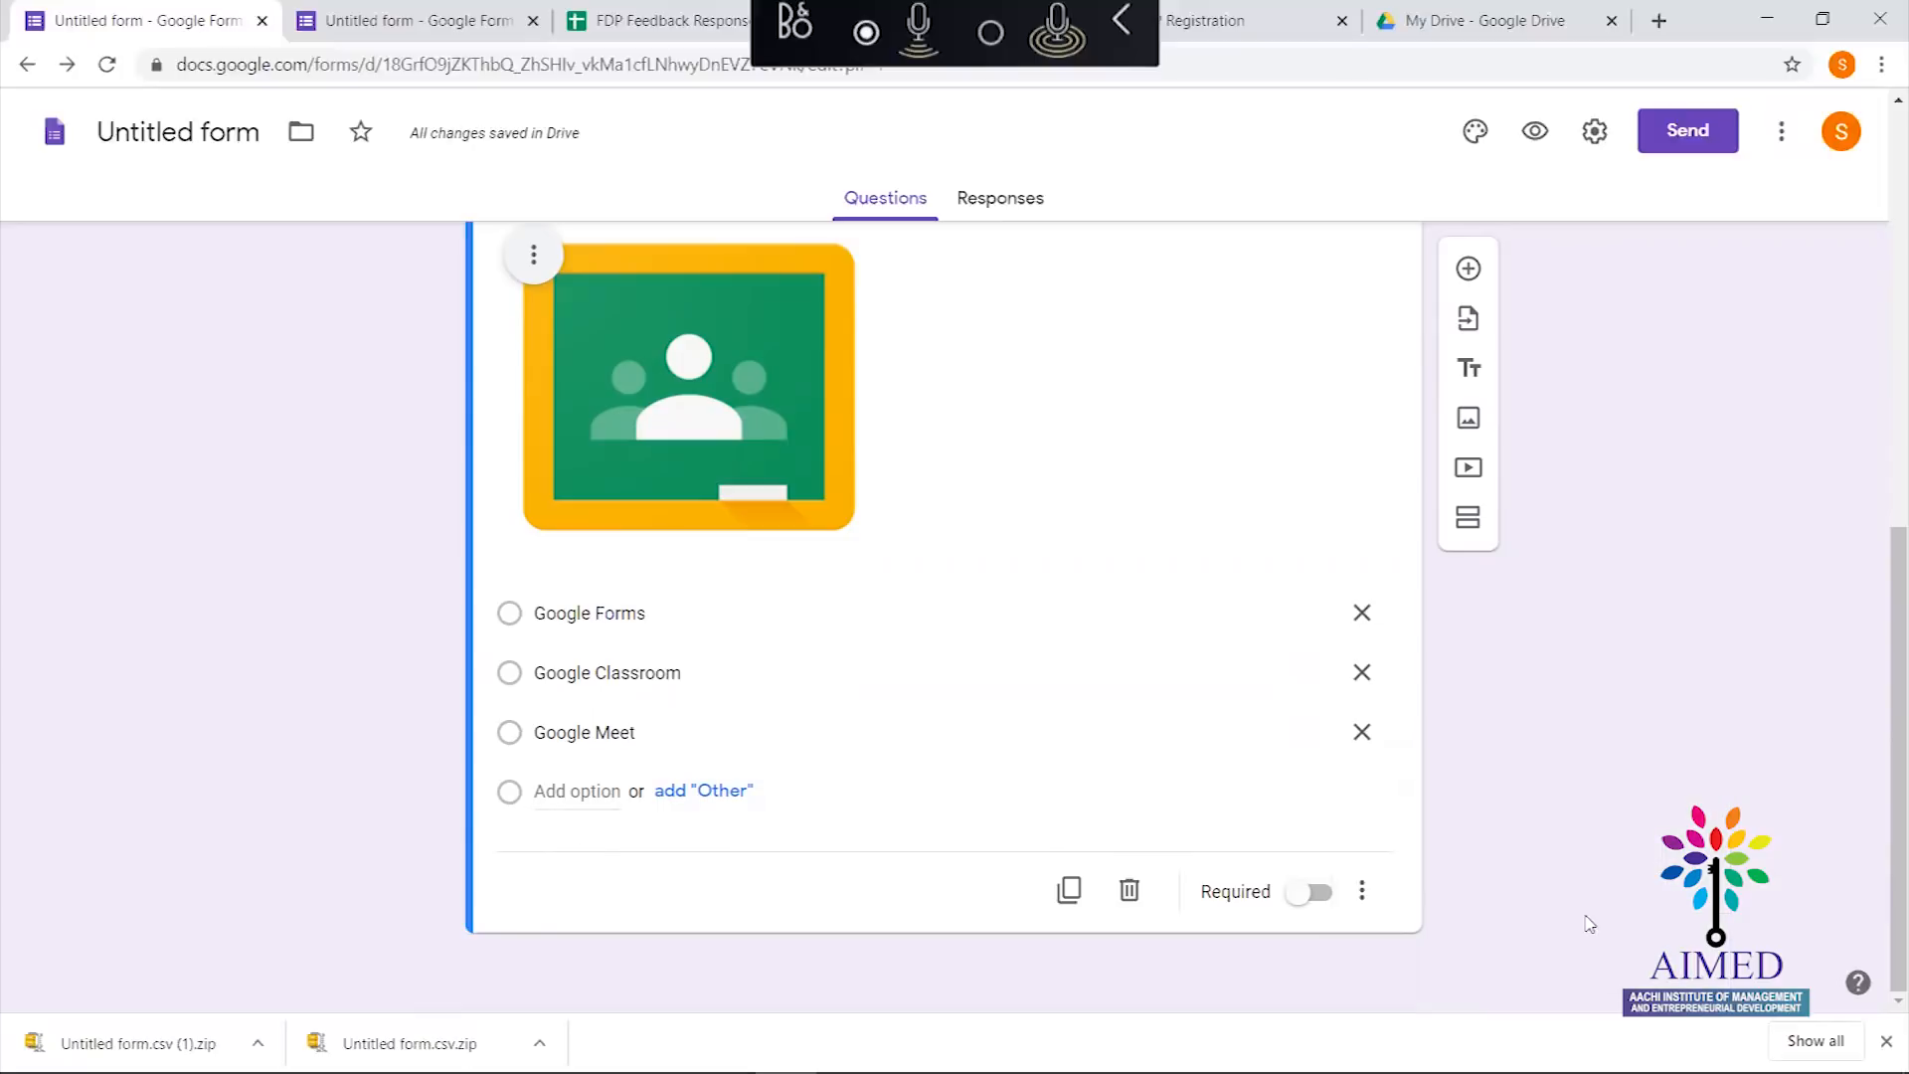
{"action": "left_click", "coordinate": [1362, 892]}
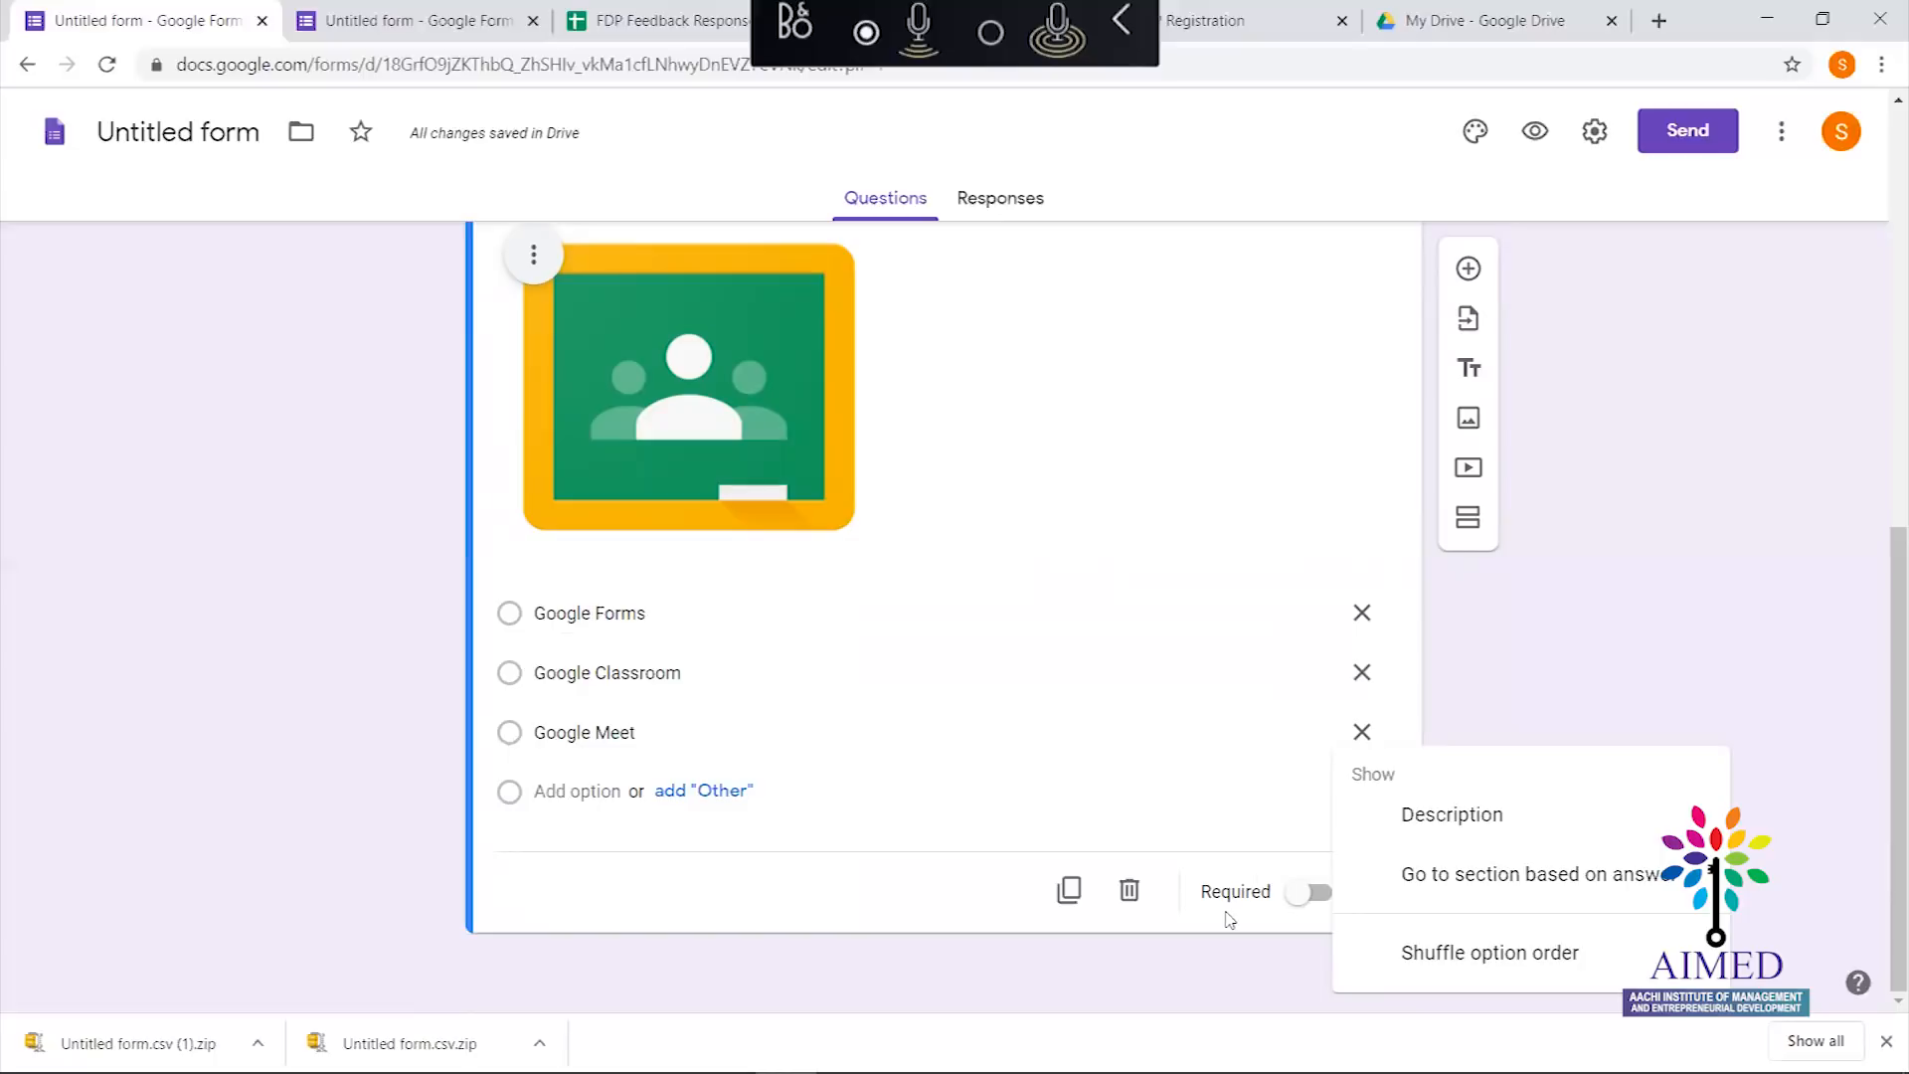
{"action": "left_click", "coordinate": [1382, 961]}
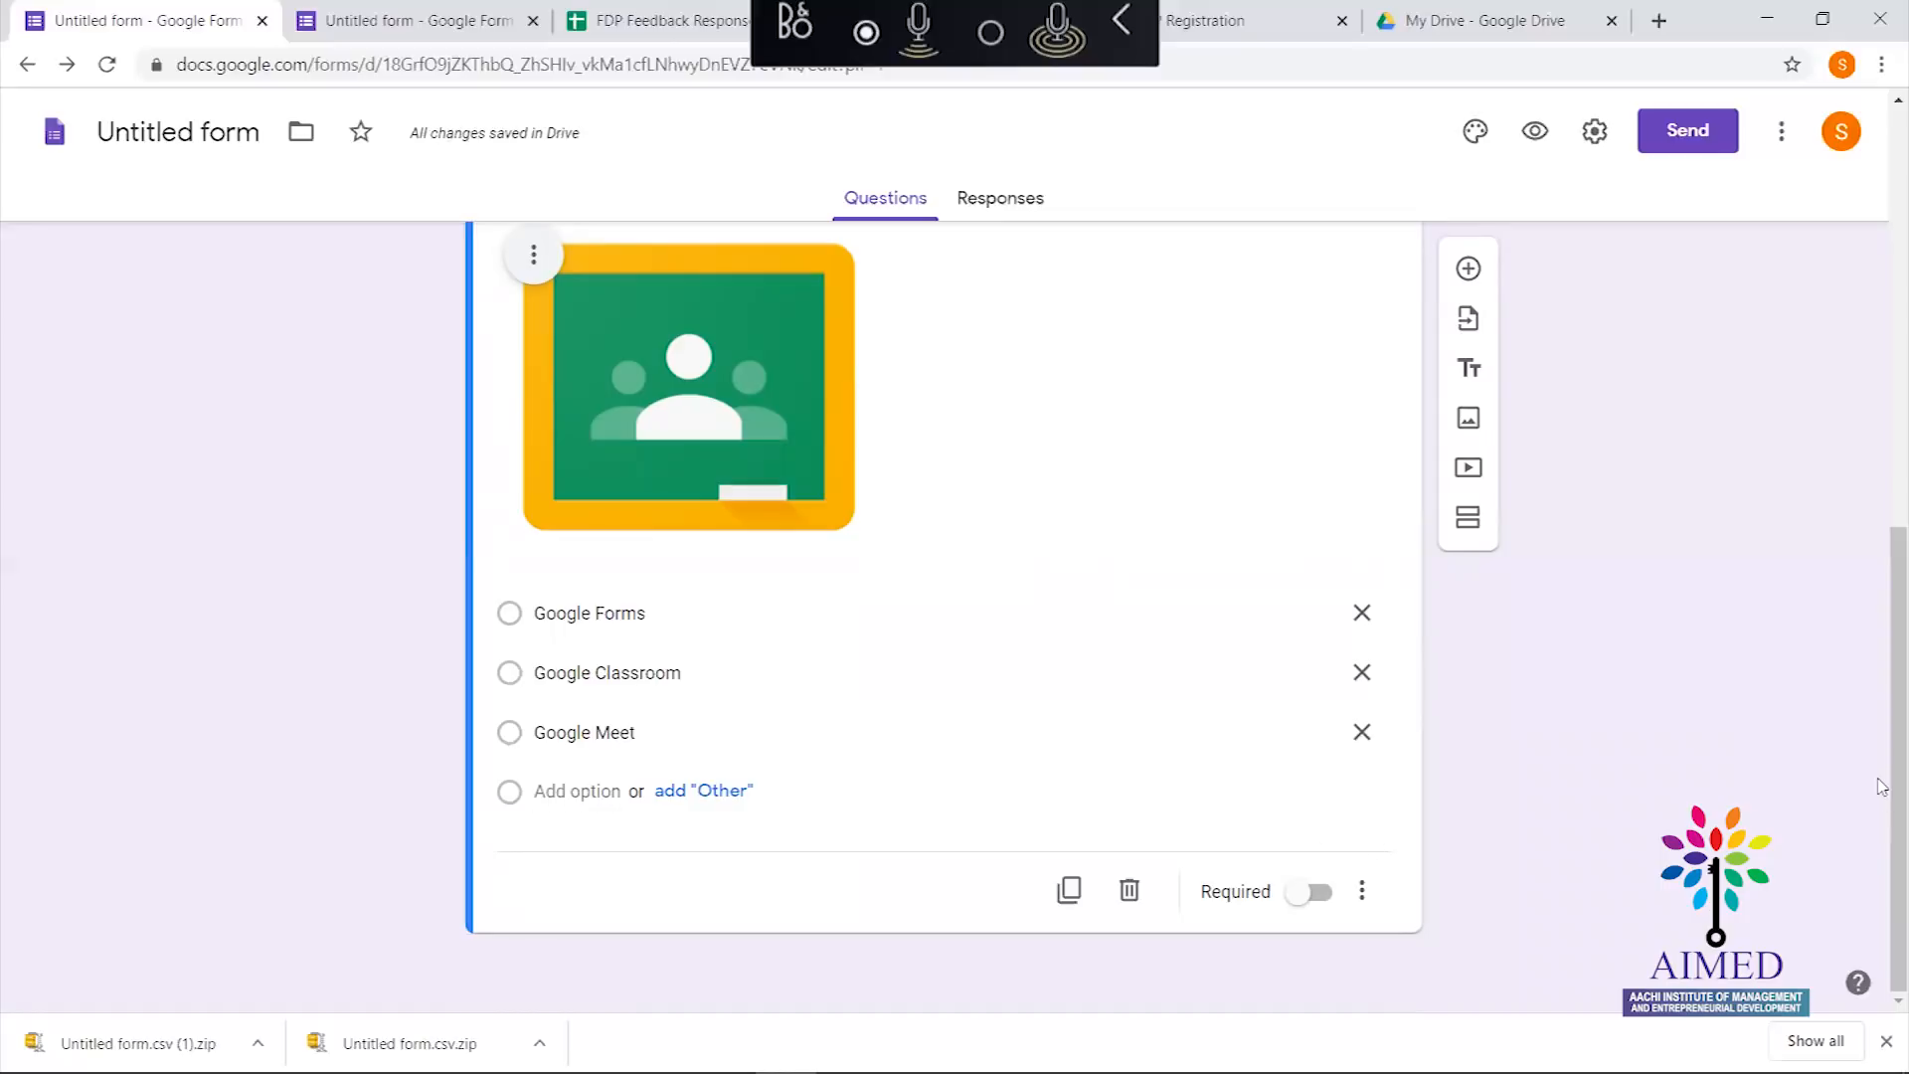
{"action": "scroll", "coordinate": [1879, 661], "scroll_direction": "up", "scroll_amount": 1}
{"action": "scroll", "coordinate": [1879, 661], "scroll_direction": "up", "scroll_amount": 3}
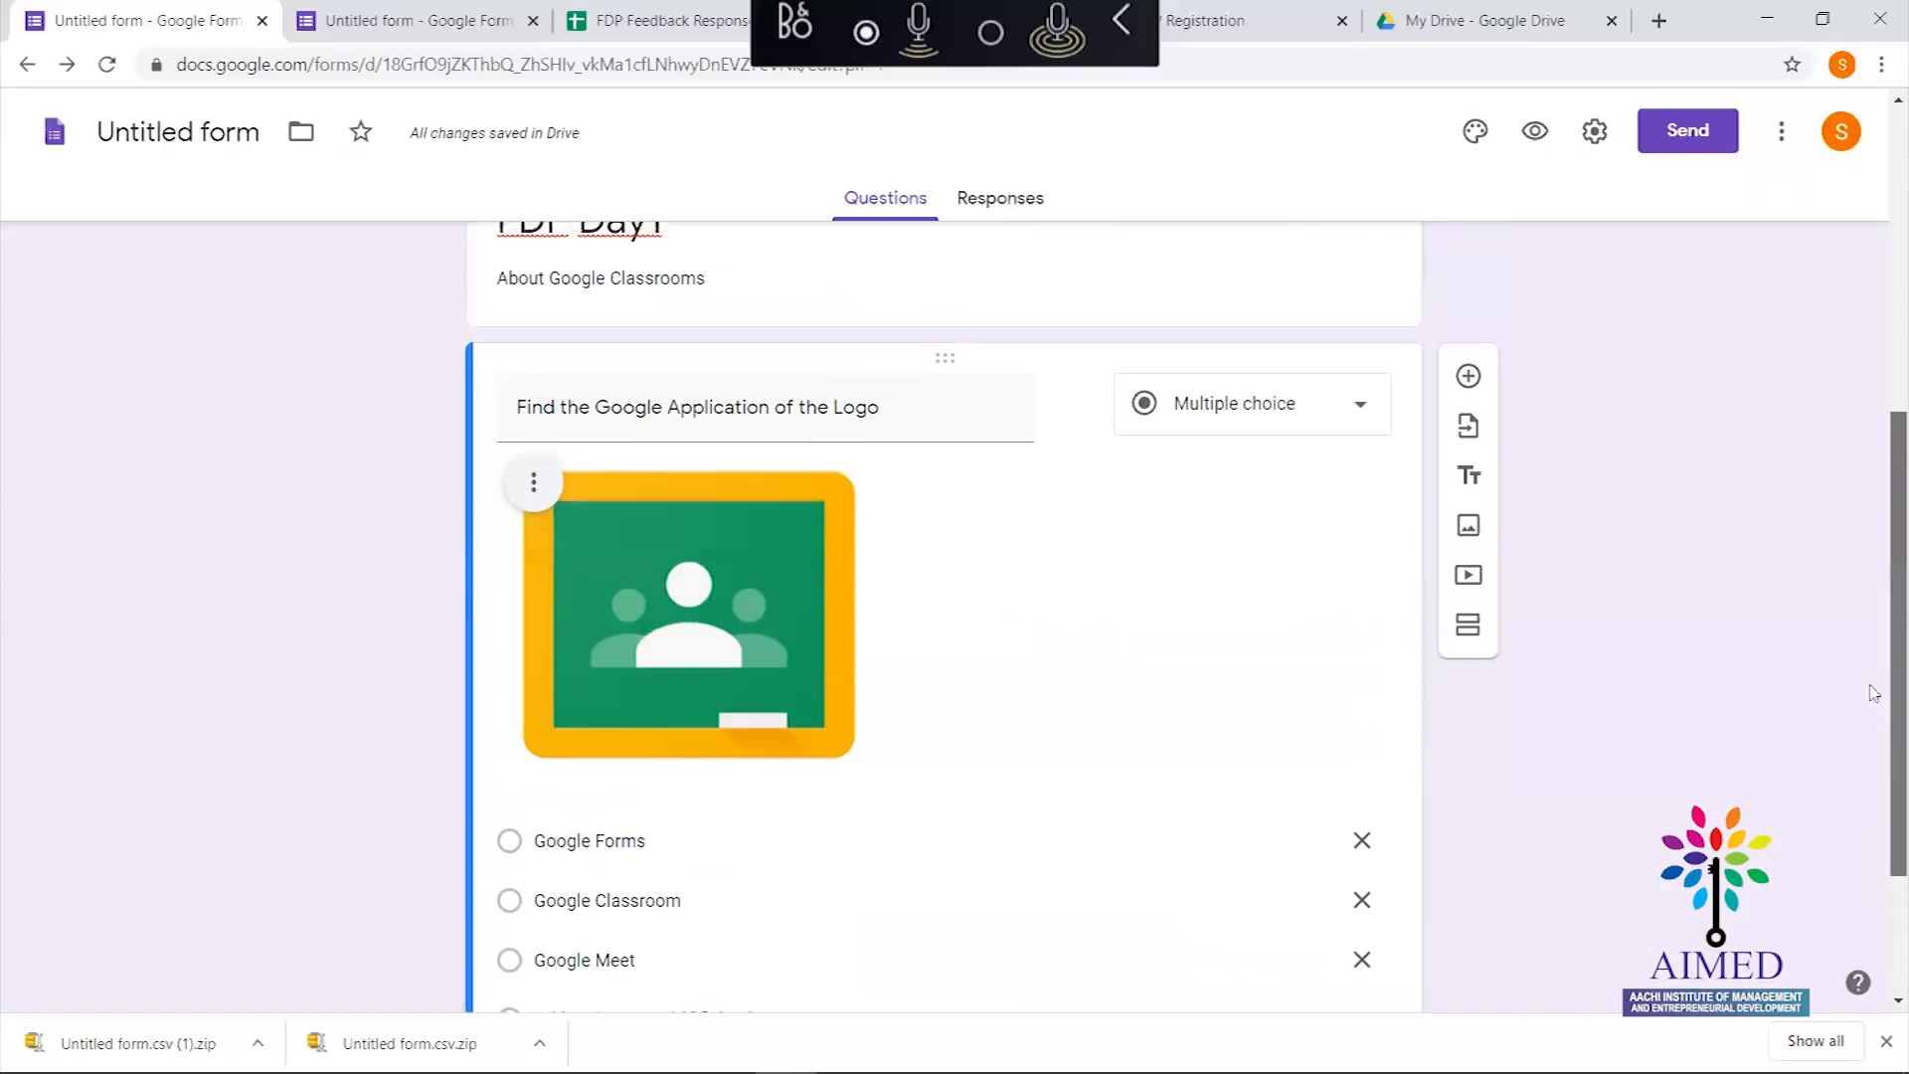
{"action": "scroll", "coordinate": [1877, 676], "scroll_direction": "down", "scroll_amount": 4}
{"action": "scroll", "coordinate": [1854, 774], "scroll_direction": "up", "scroll_amount": 6}
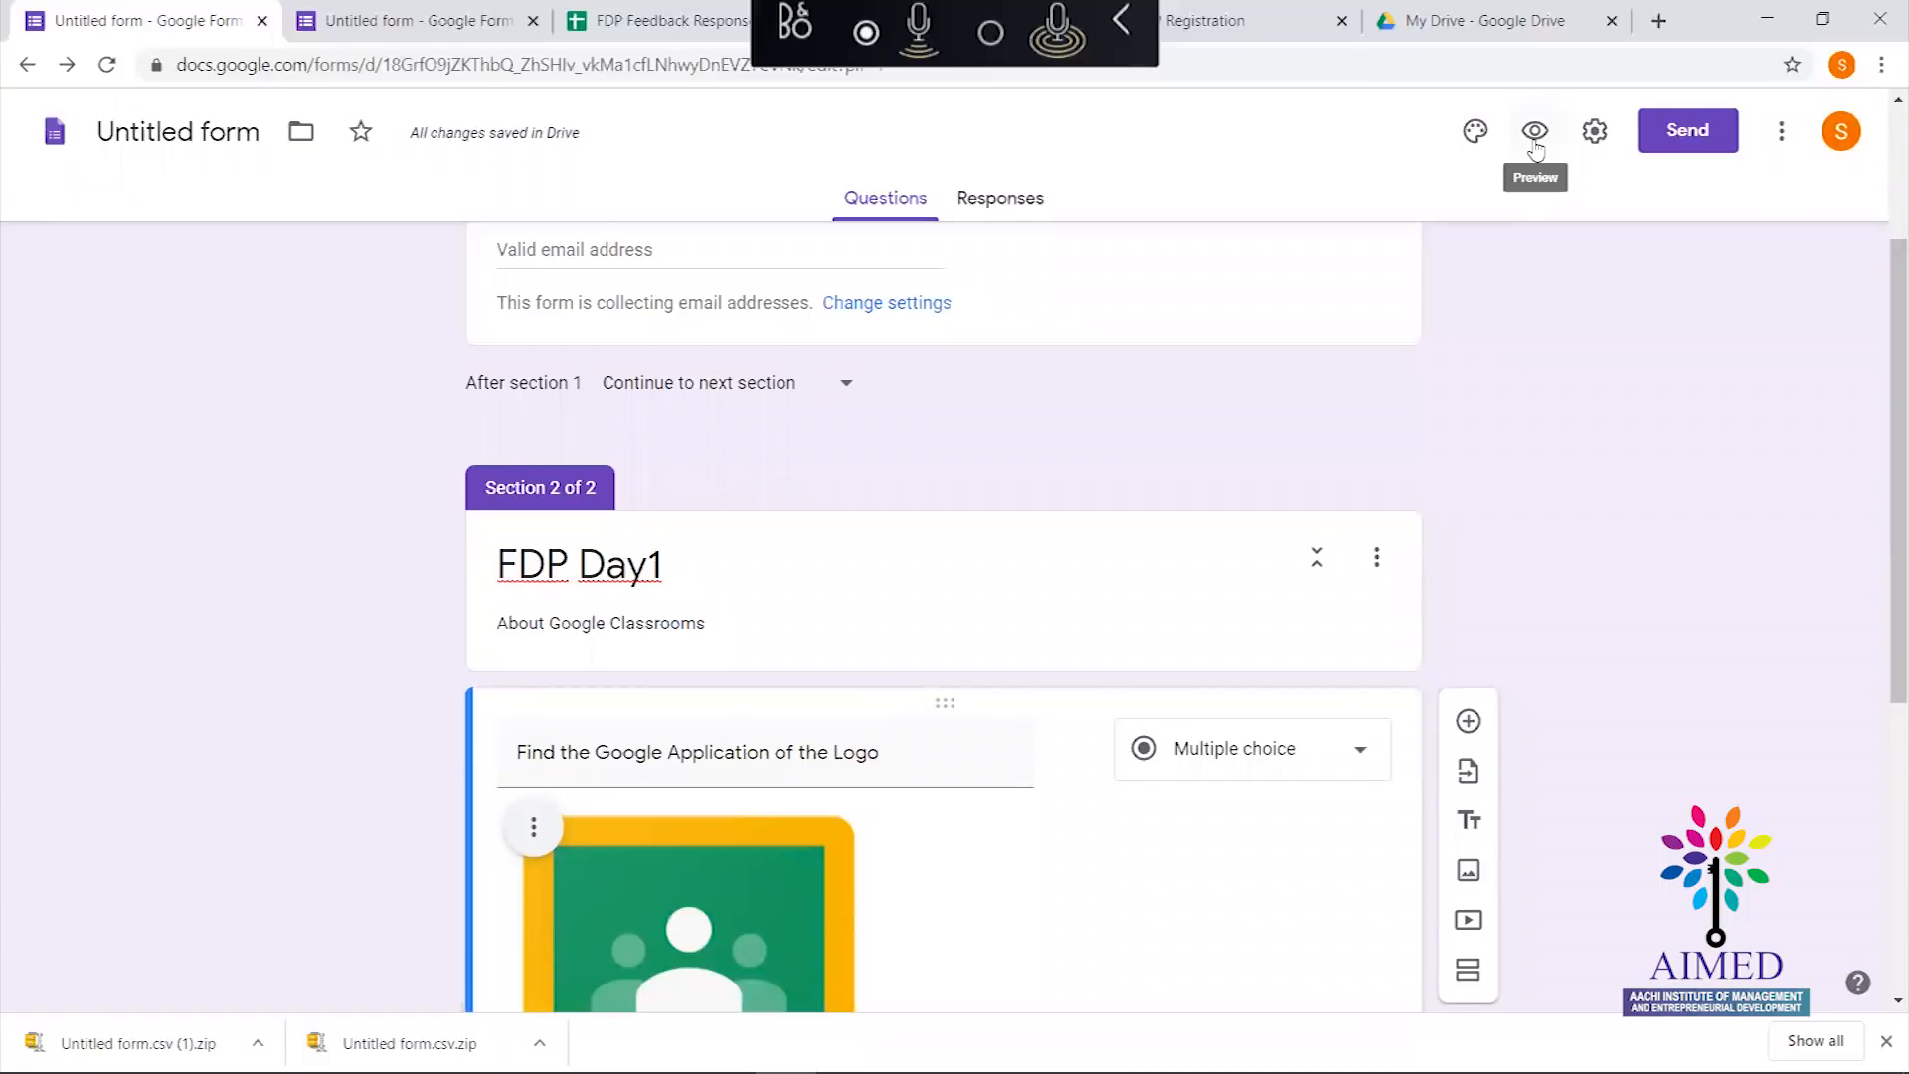
{"action": "left_click", "coordinate": [1595, 130]}
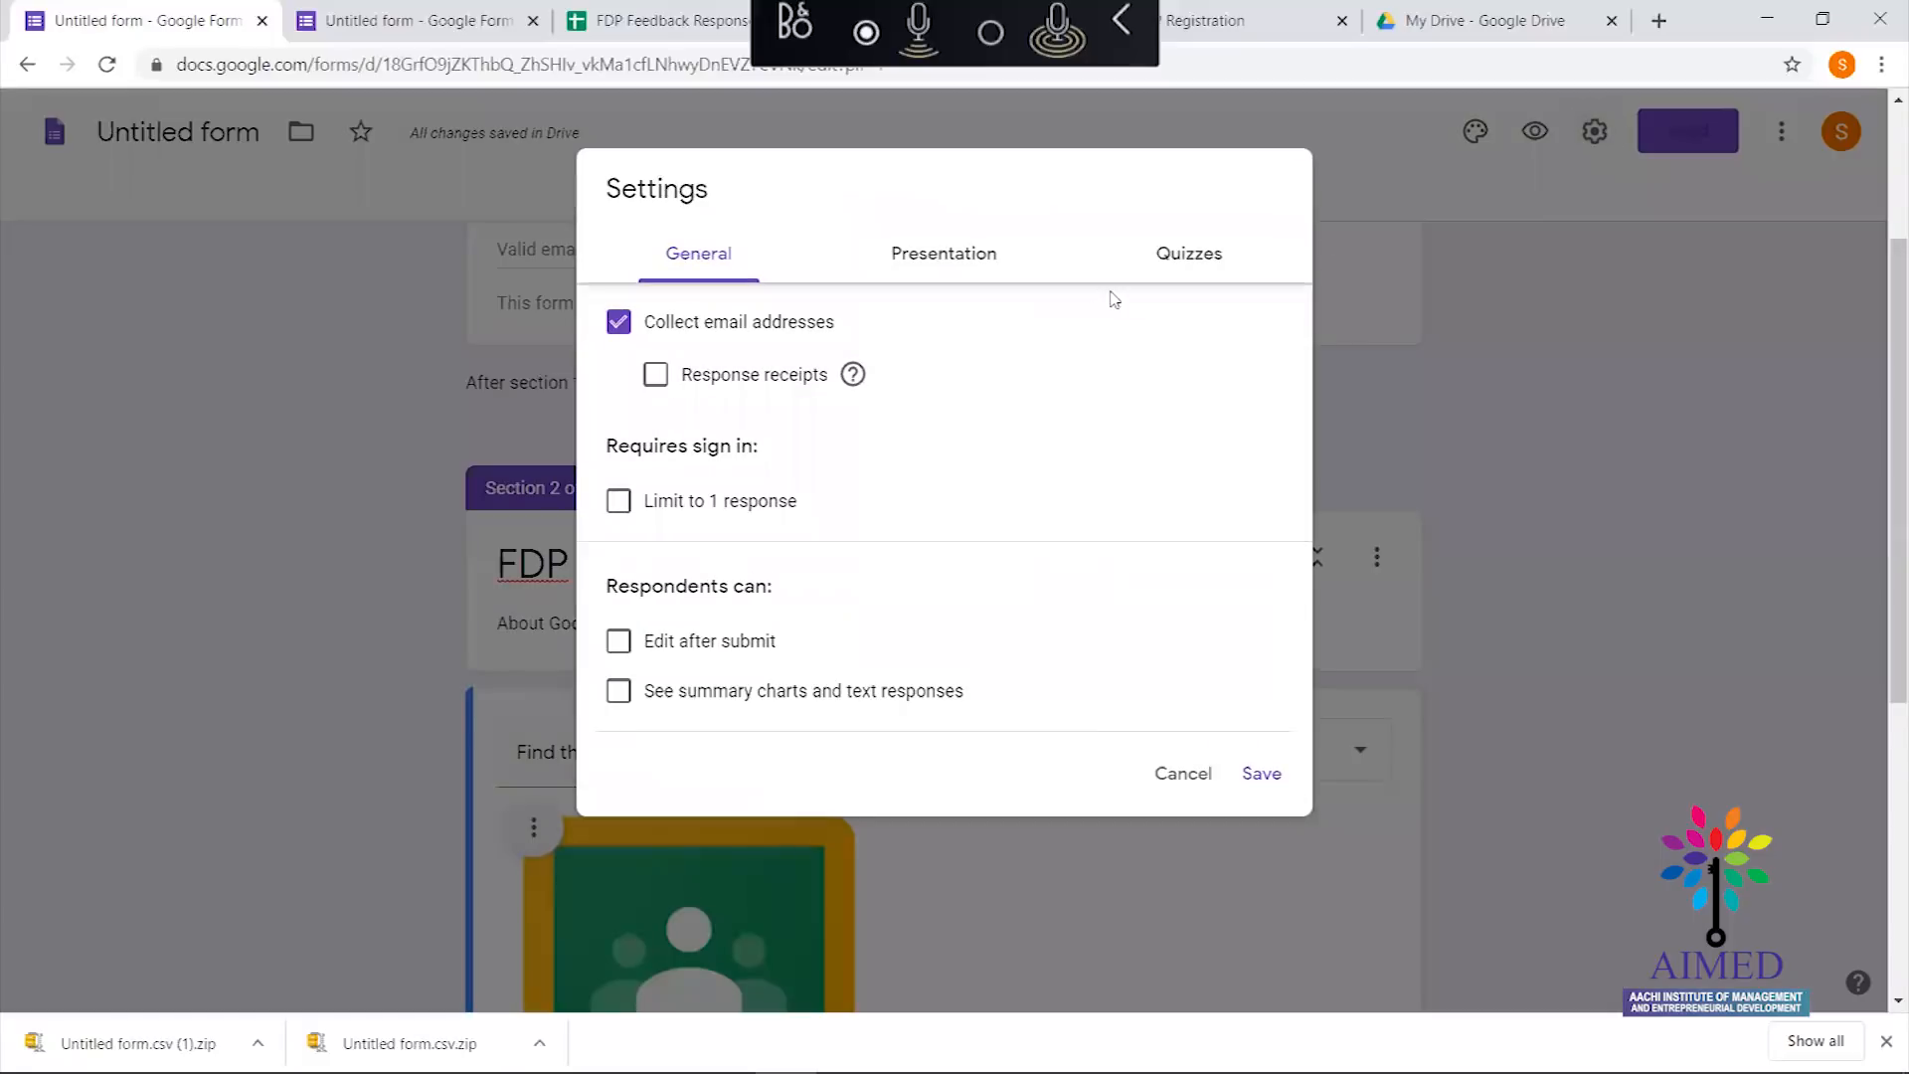
{"action": "left_click", "coordinate": [1189, 261]}
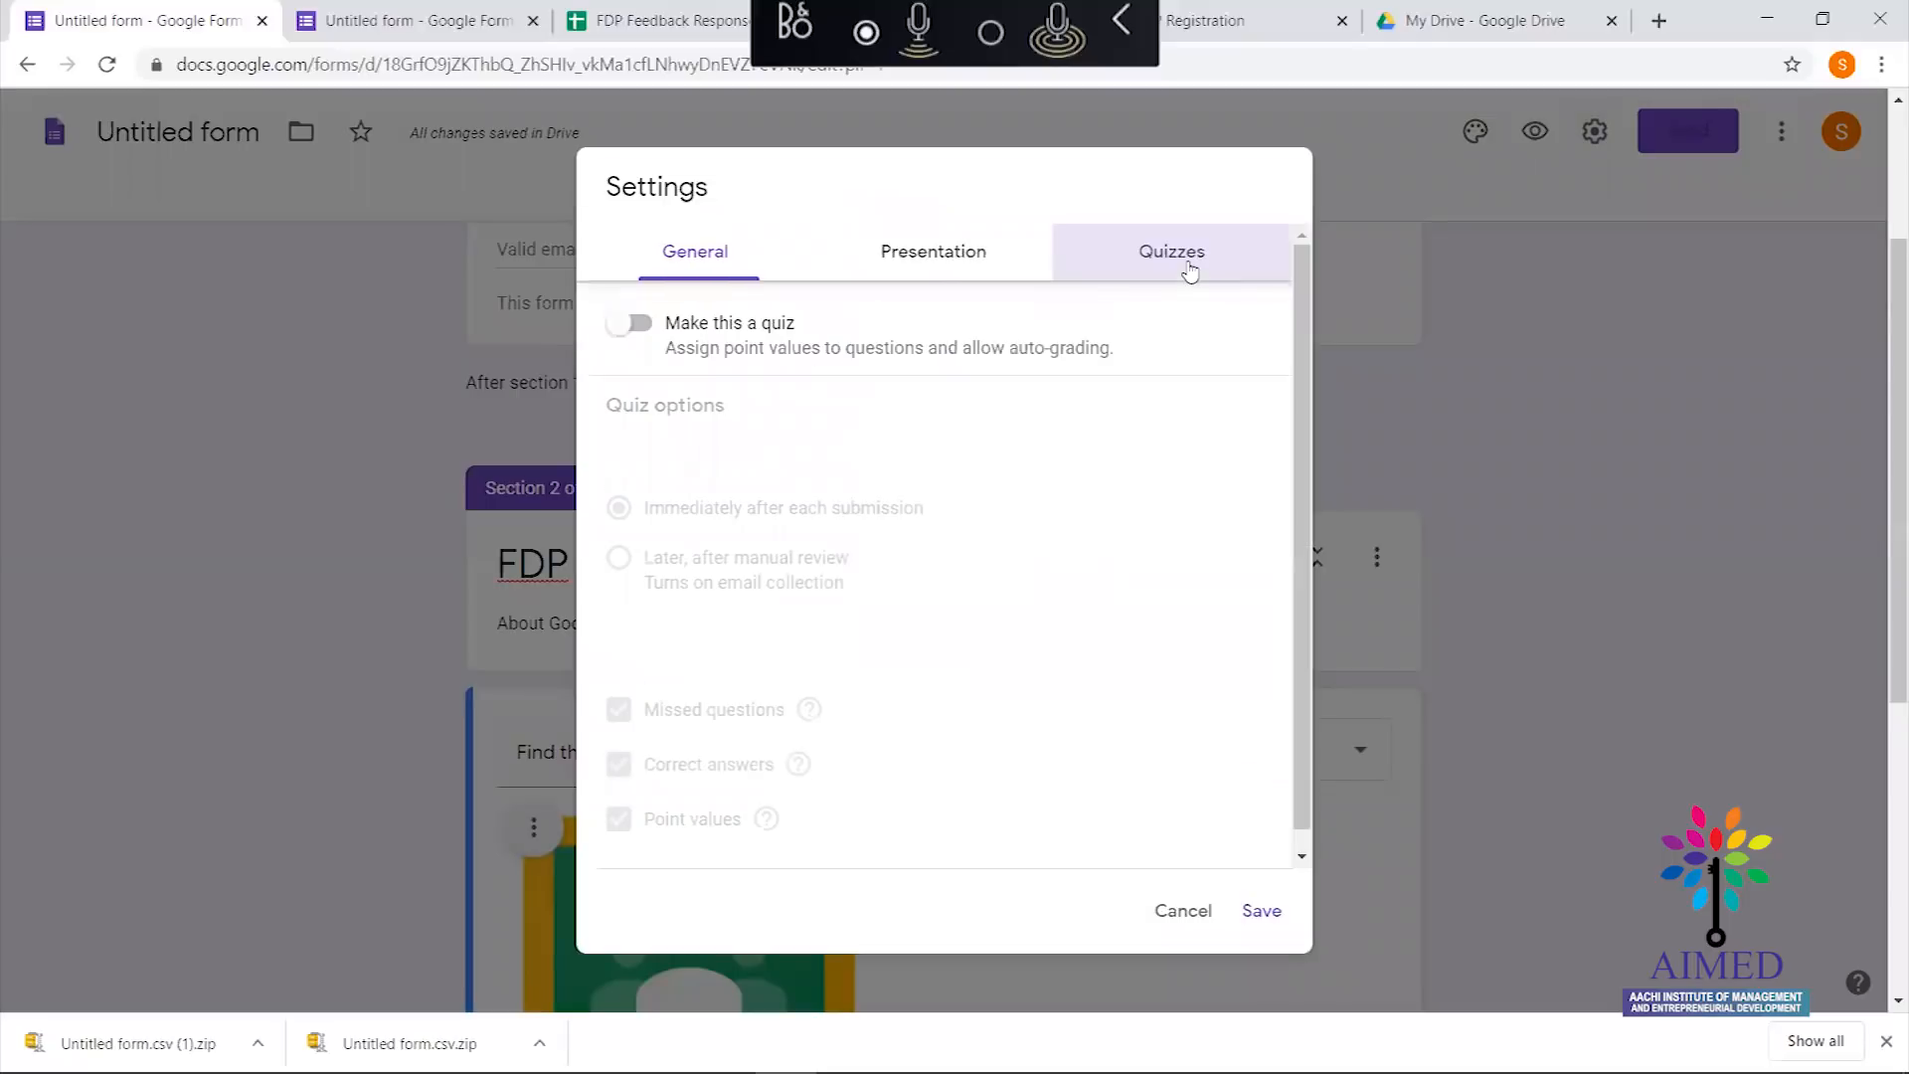
{"action": "left_click", "coordinate": [648, 332]}
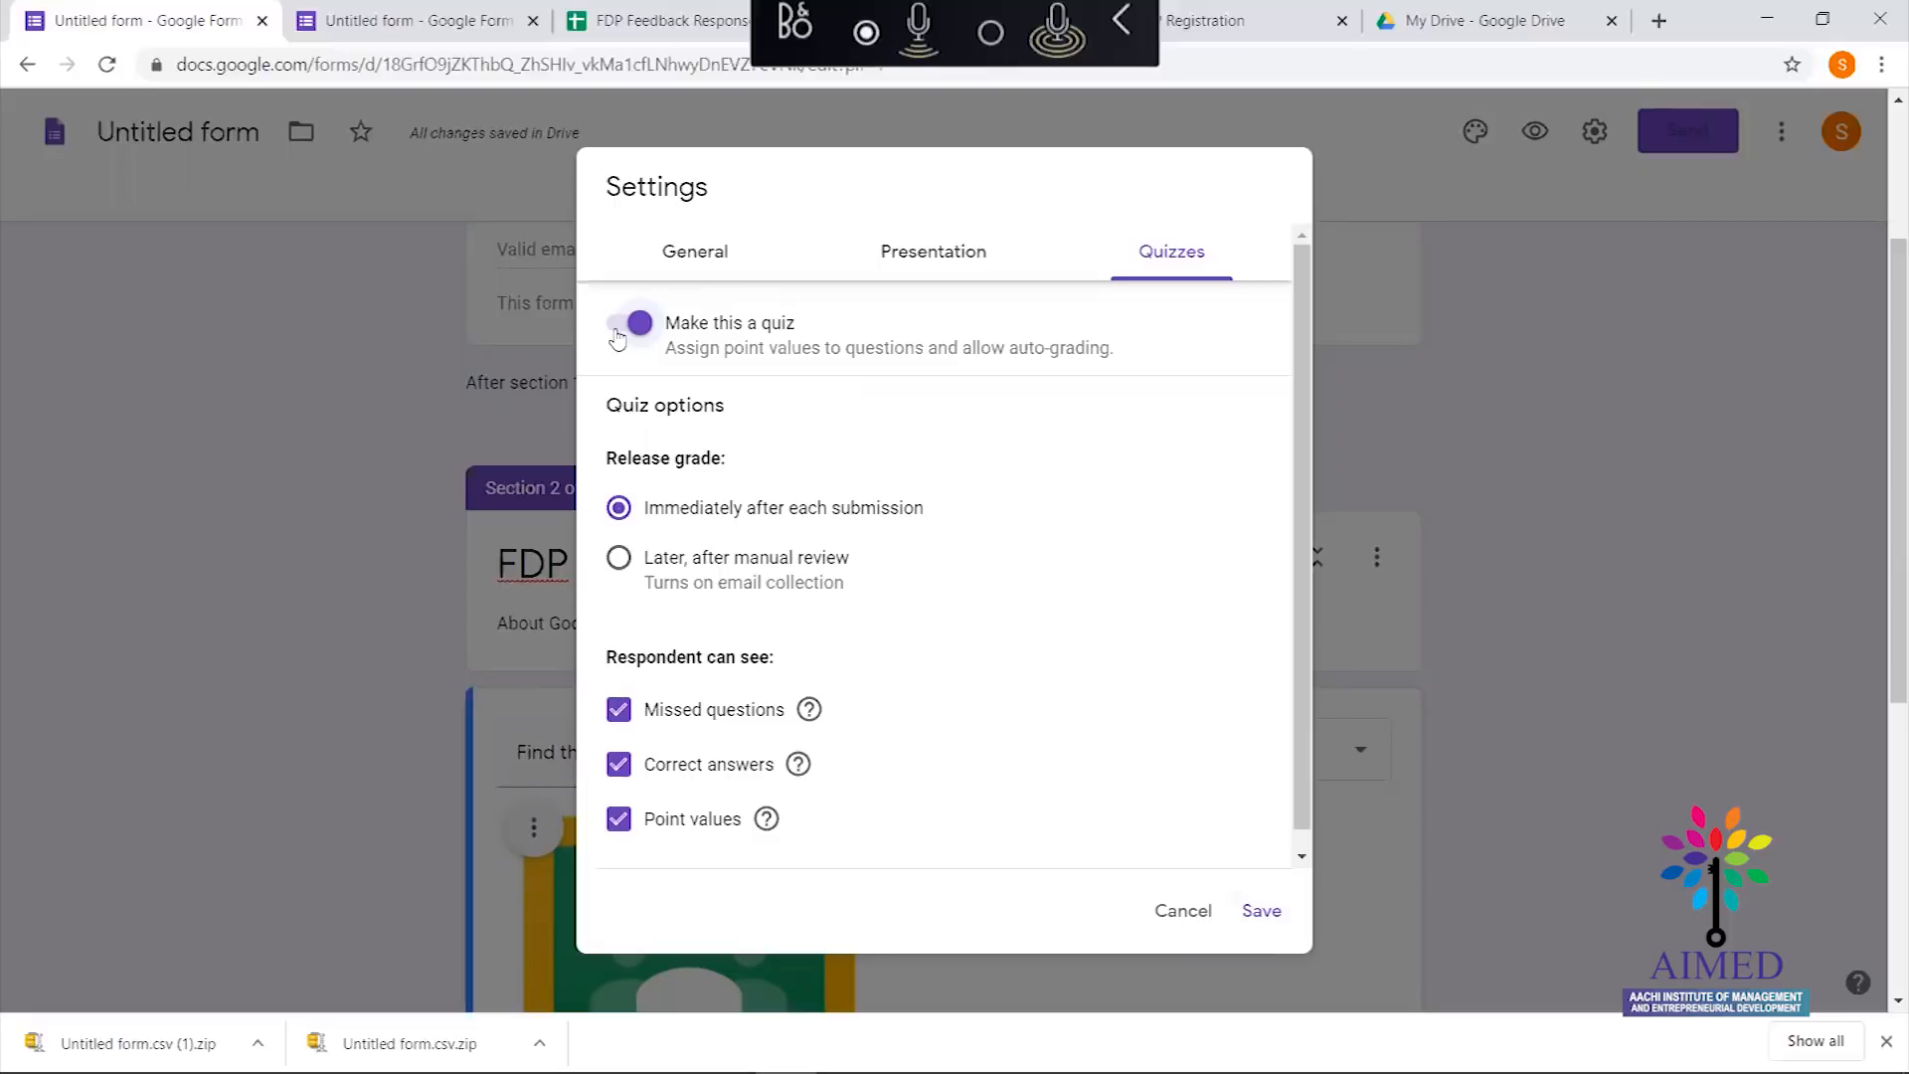
{"action": "left_click", "coordinate": [1260, 911]}
{"action": "left_click_drag", "start_coordinate": [1891, 457], "coordinate": [1890, 824]}
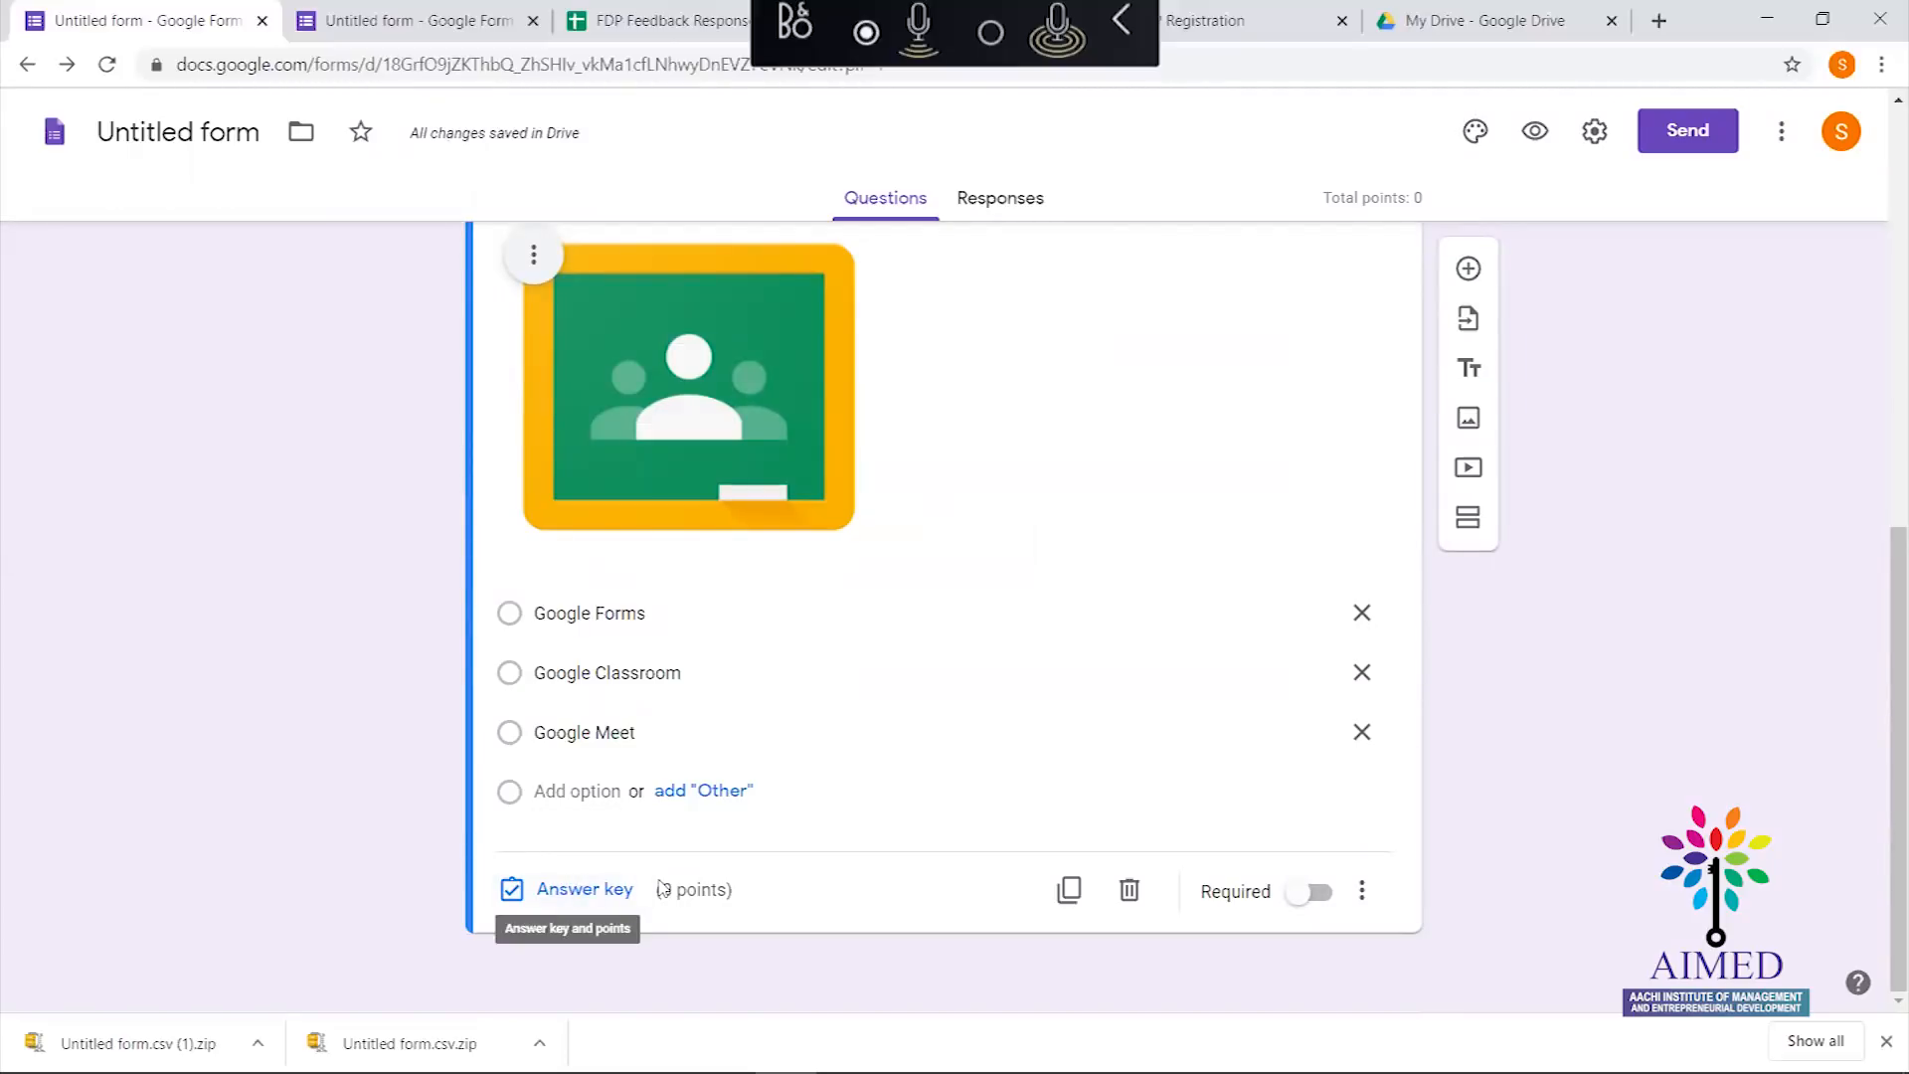
{"action": "left_click", "coordinate": [1595, 130]}
{"action": "left_click", "coordinate": [1206, 272]}
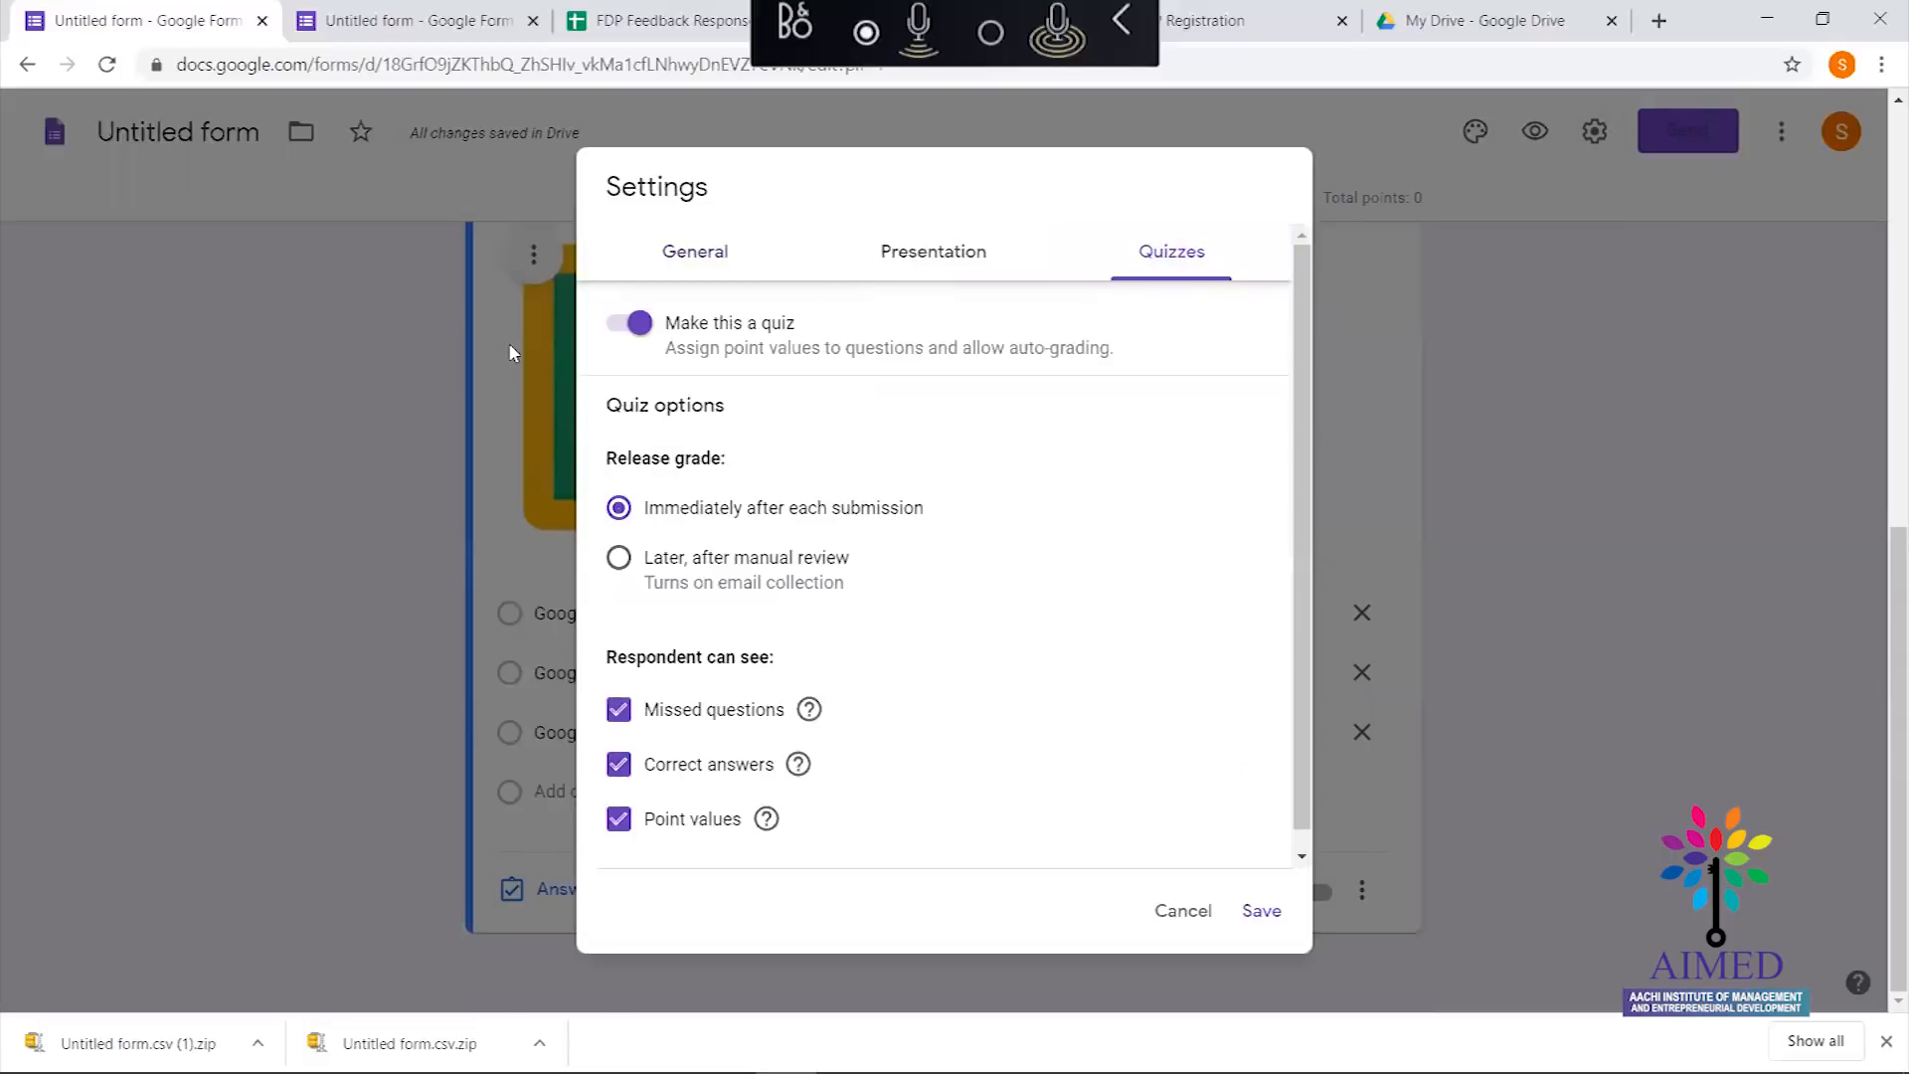
{"action": "left_click", "coordinate": [616, 328]}
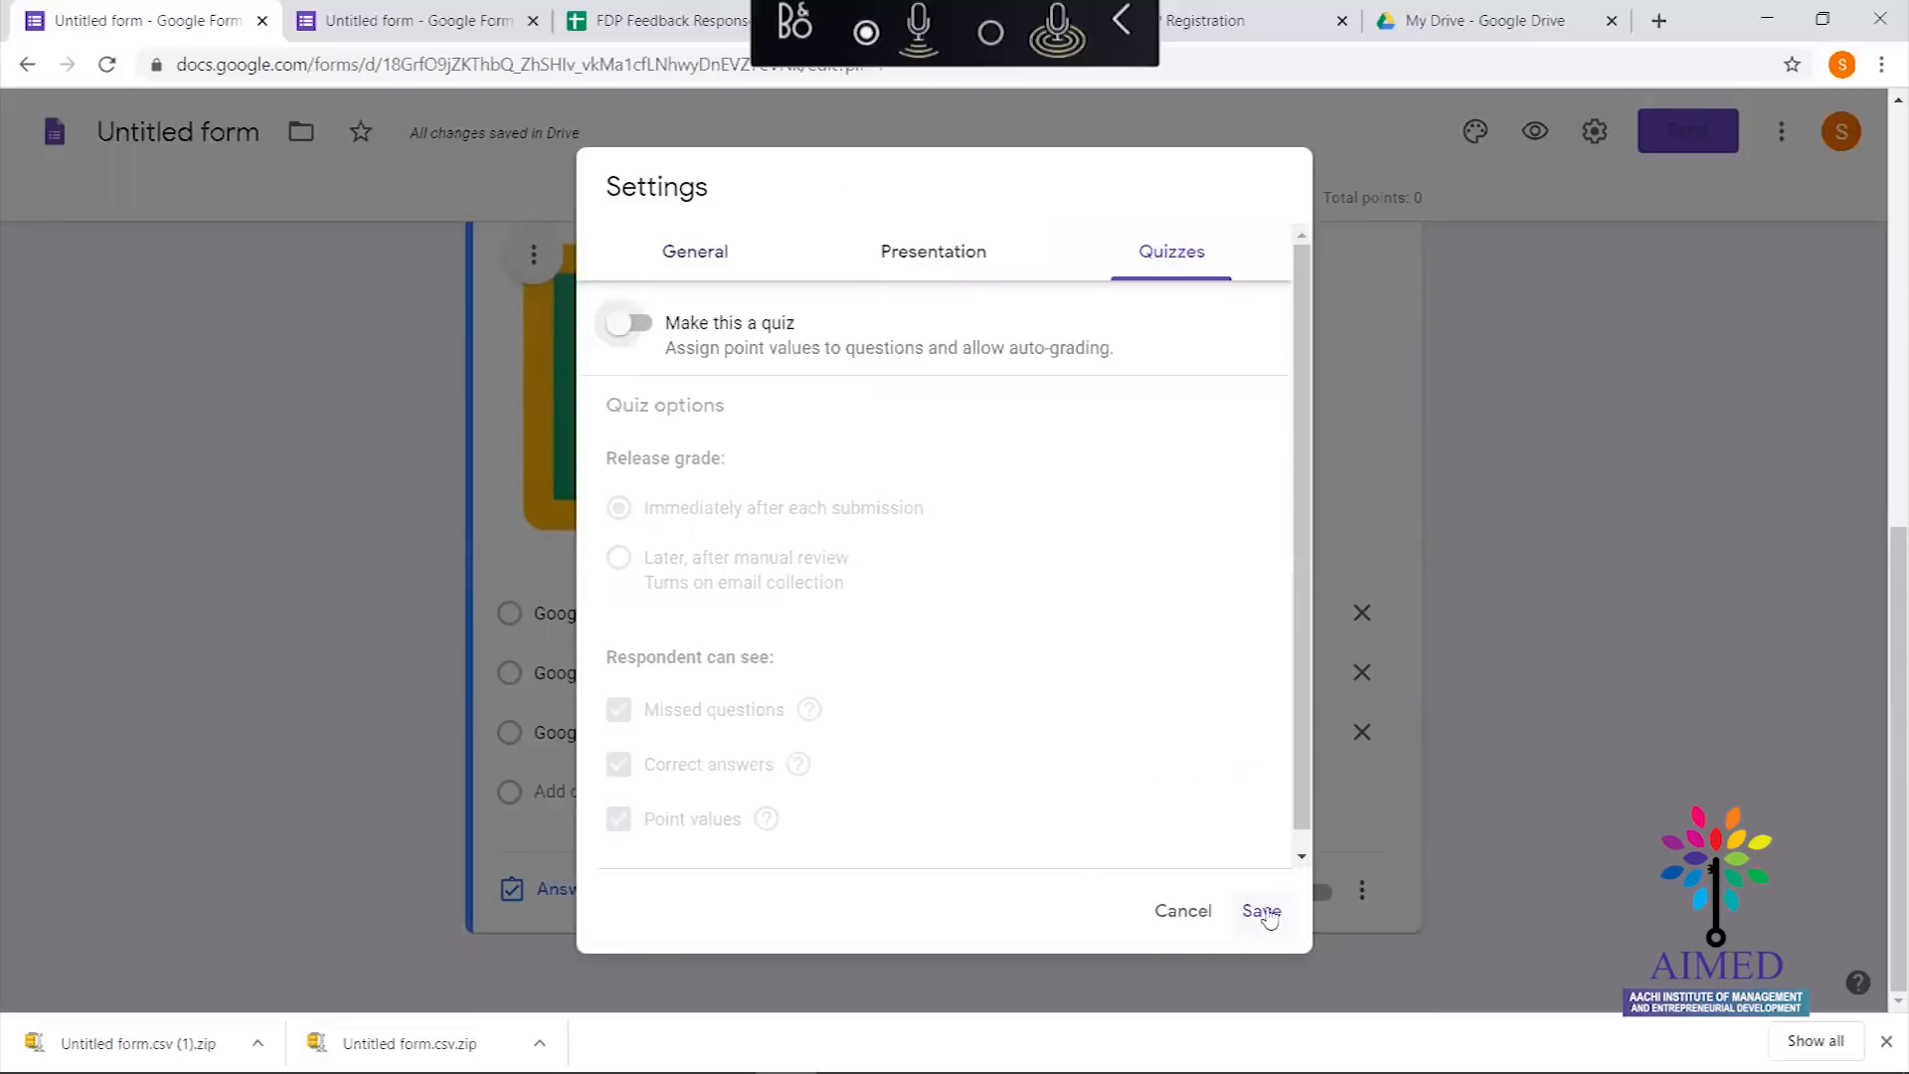
{"action": "left_click", "coordinate": [1265, 913]}
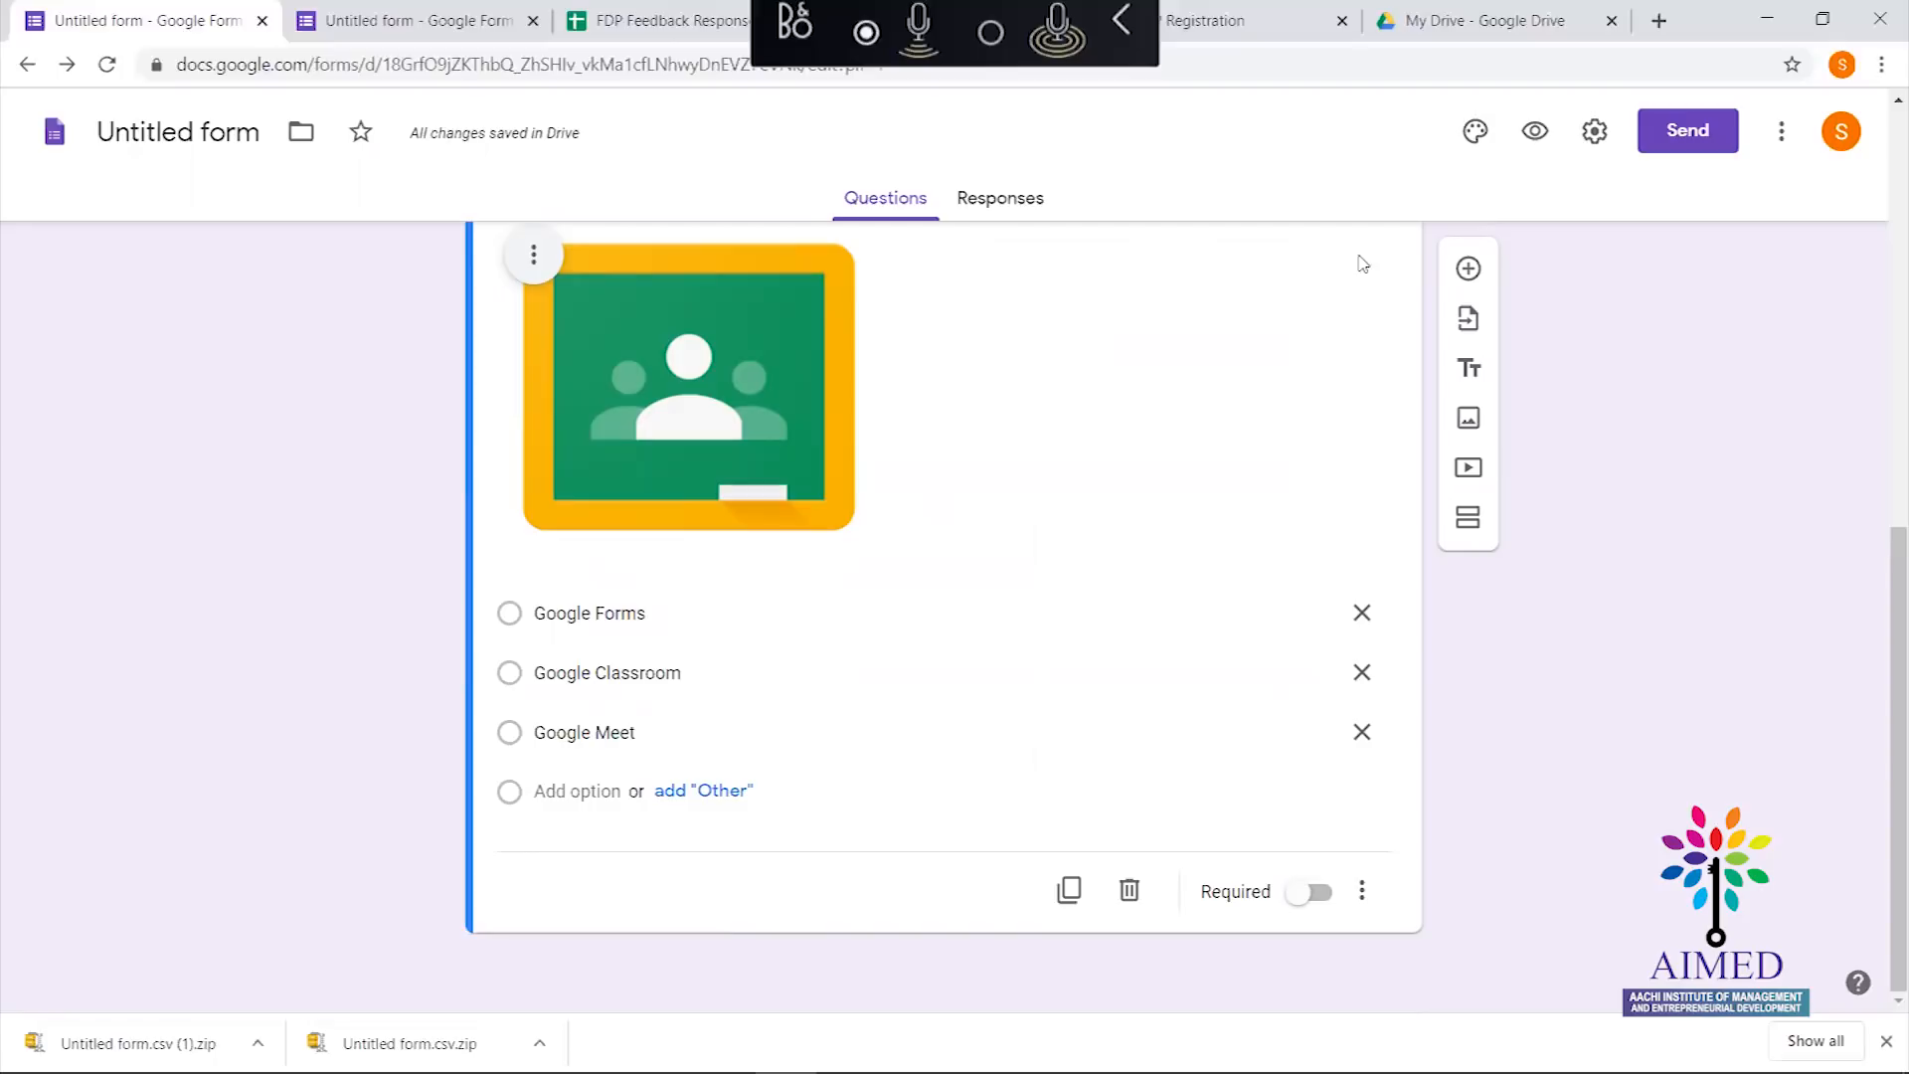
Switch on 'Make this a quiz' in the form's Quizzes settings and save
{"action": "left_click", "coordinate": [1596, 134]}
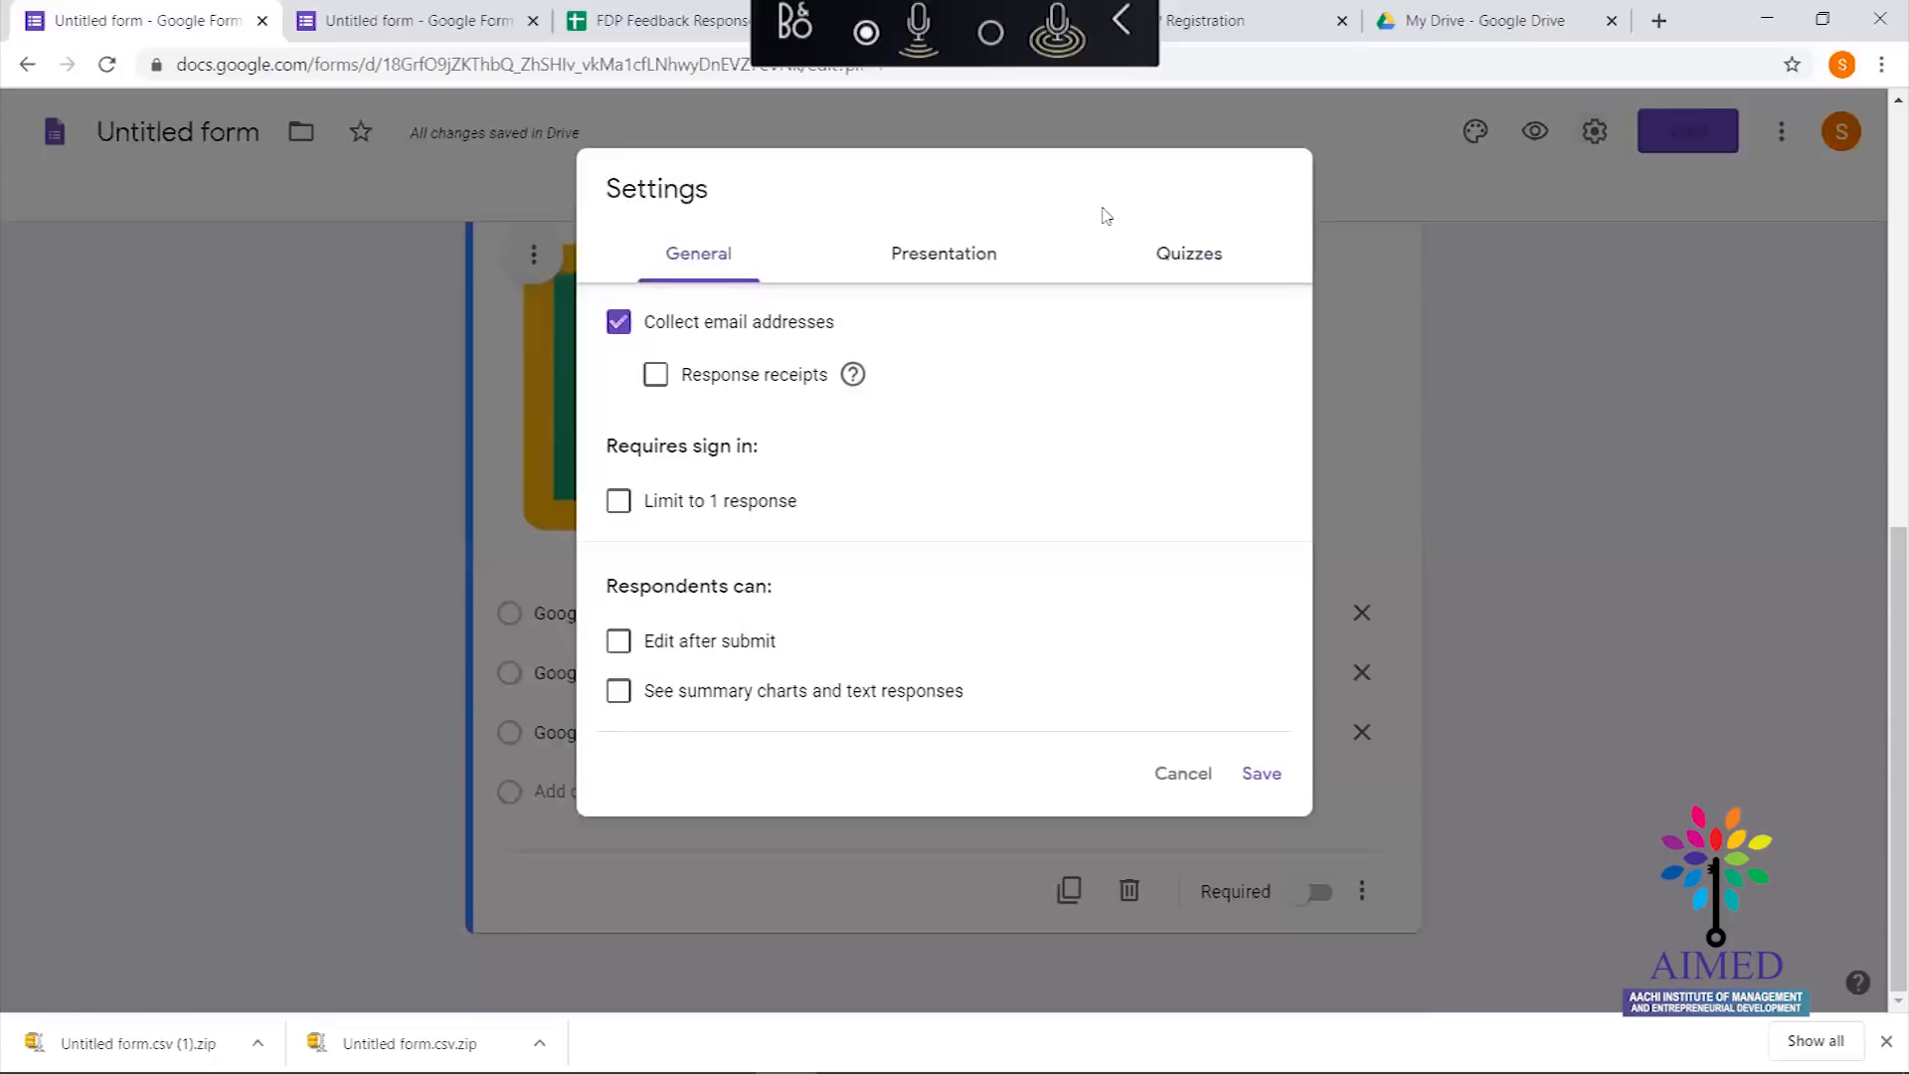
{"action": "left_click", "coordinate": [1173, 251]}
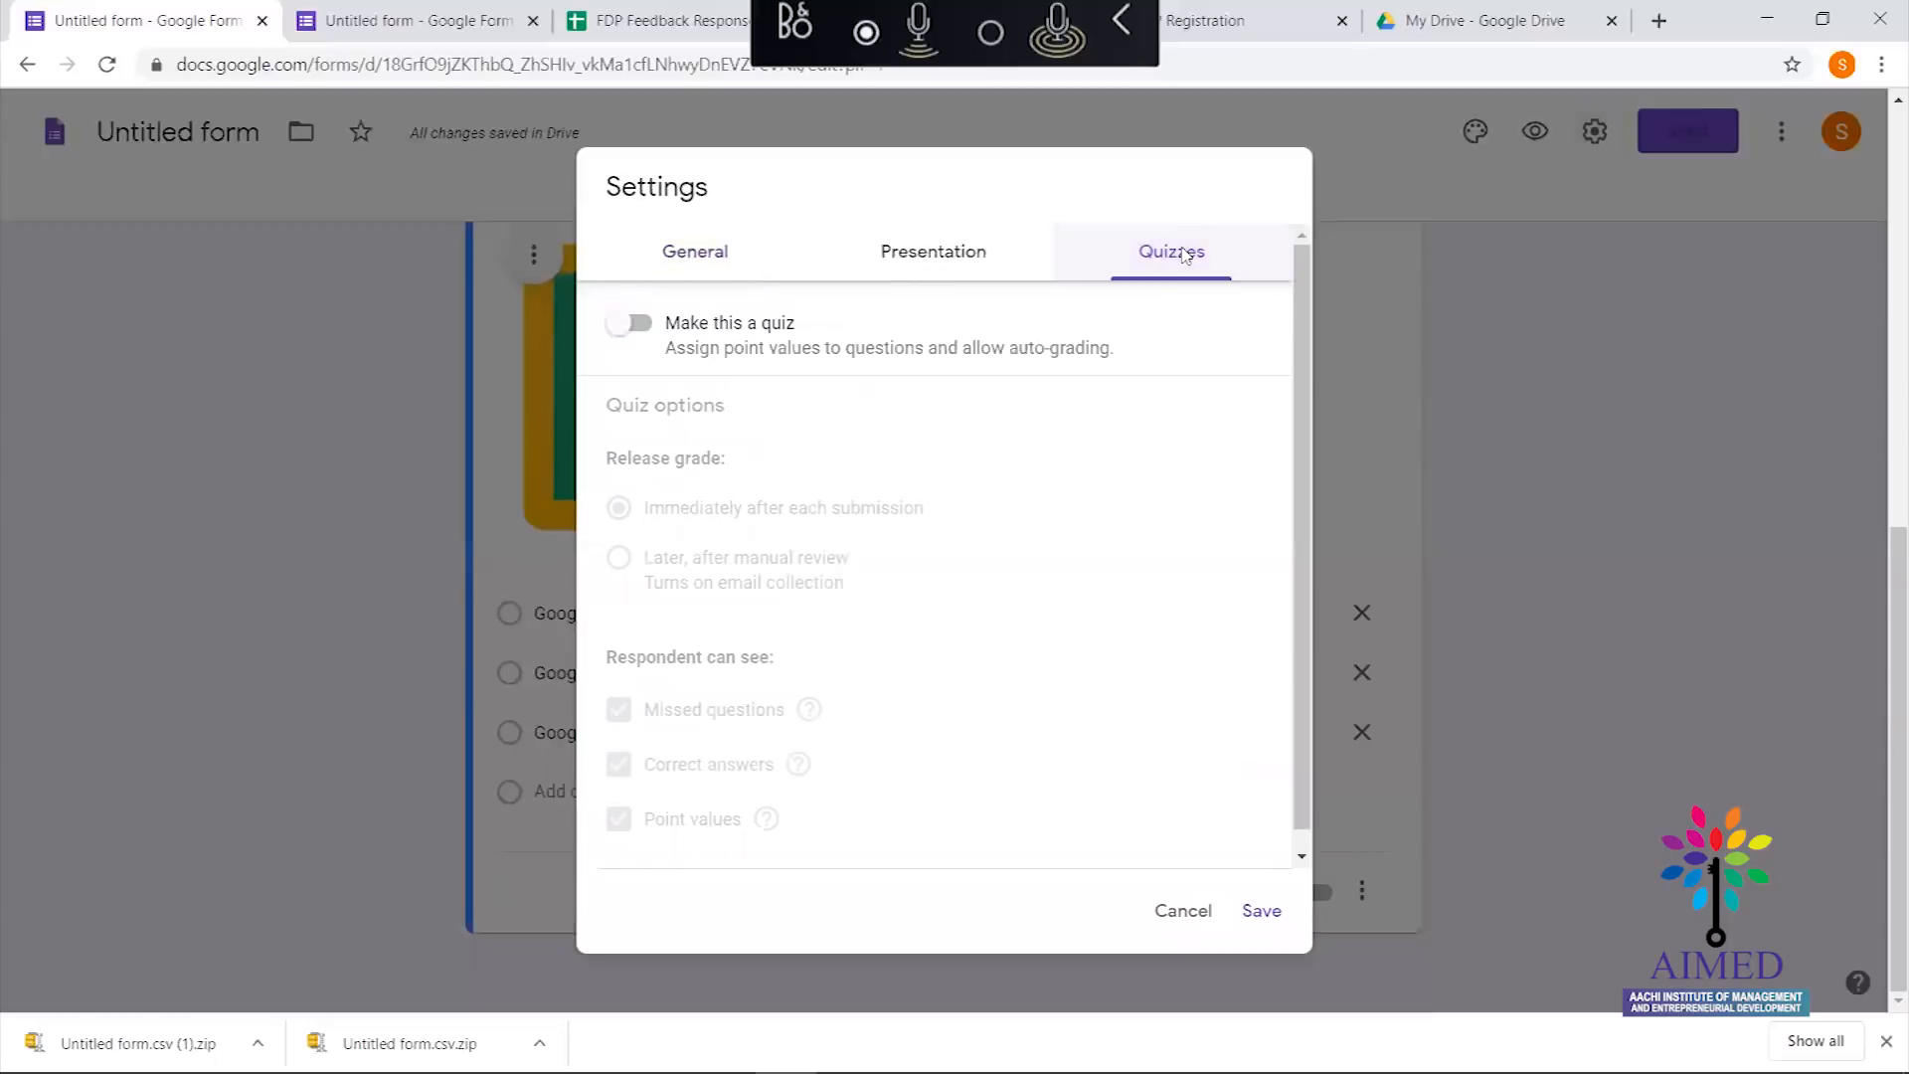
{"action": "left_click", "coordinate": [641, 325]}
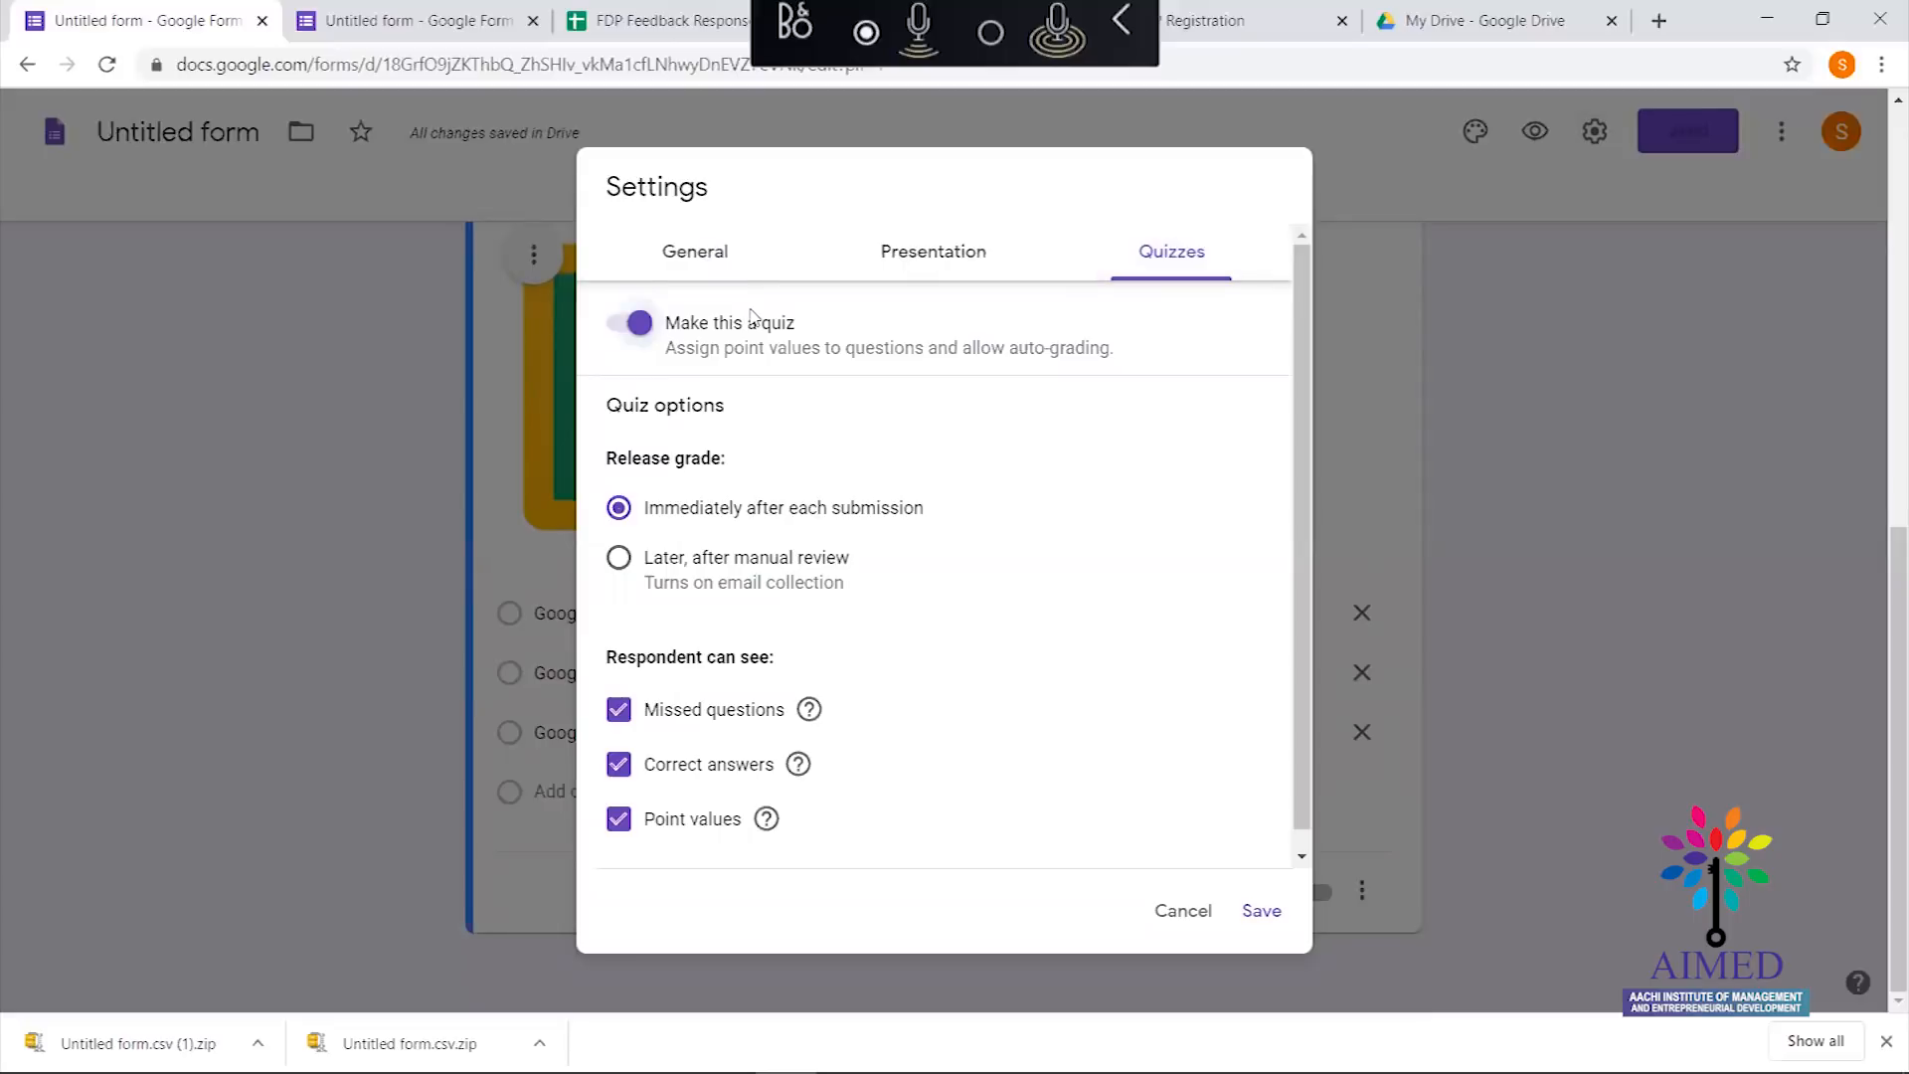
{"action": "left_click", "coordinate": [1262, 912]}
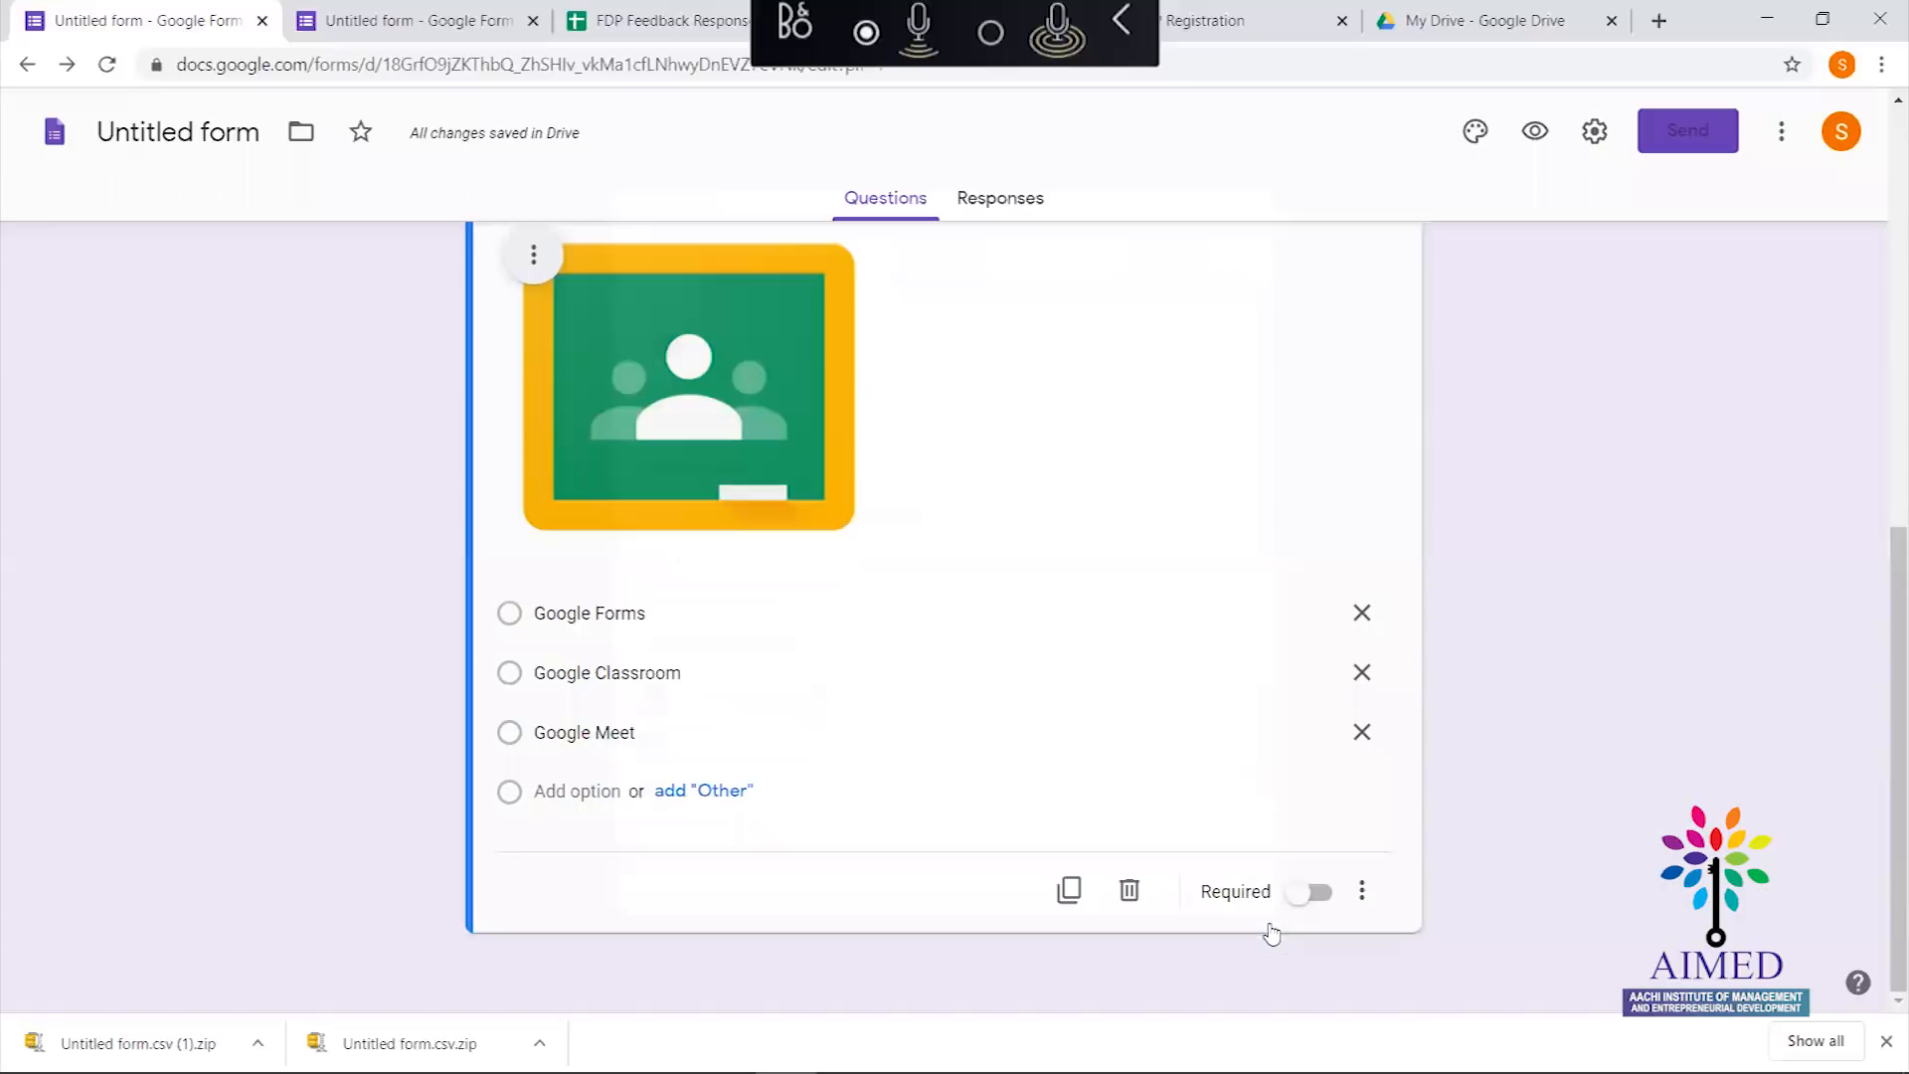
In the Quizzes settings, set Release grade to 'Immediately after each submission'
{"action": "left_click", "coordinate": [1597, 132]}
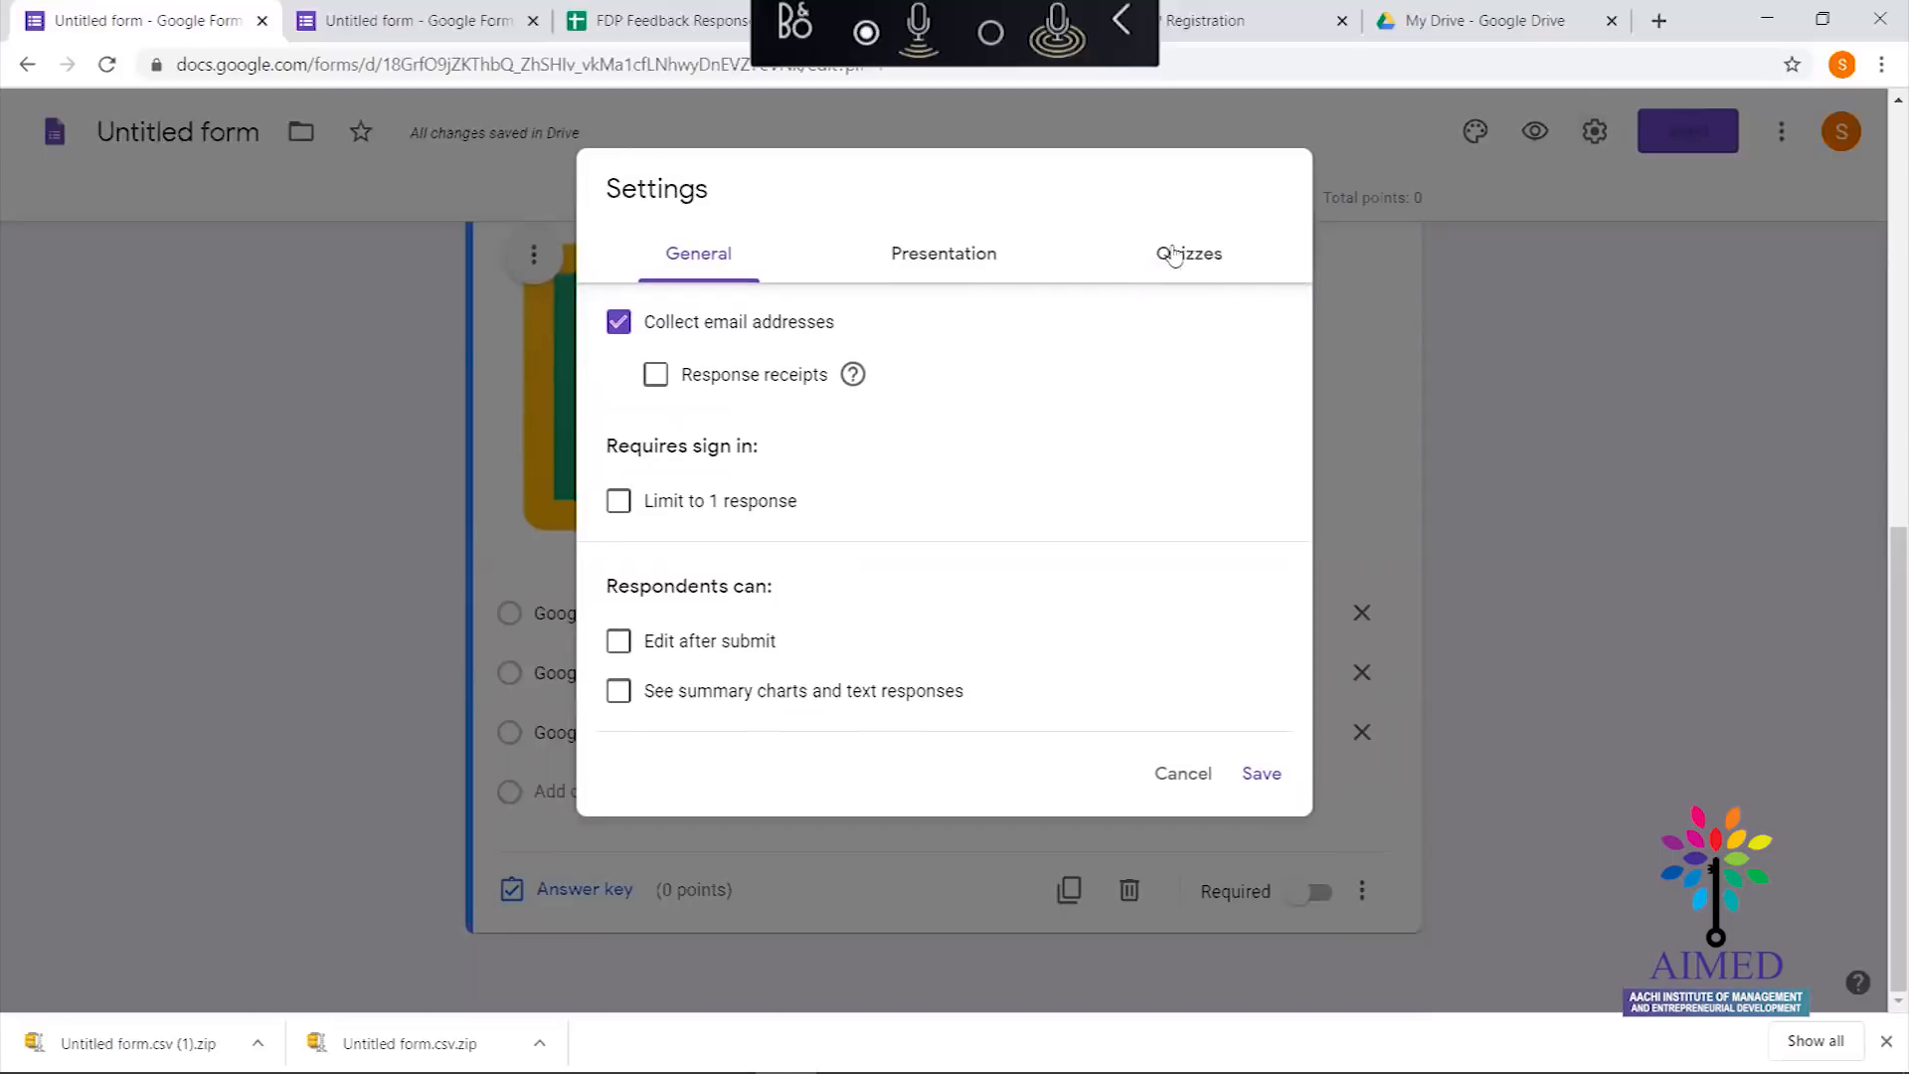
{"action": "left_click", "coordinate": [1134, 281]}
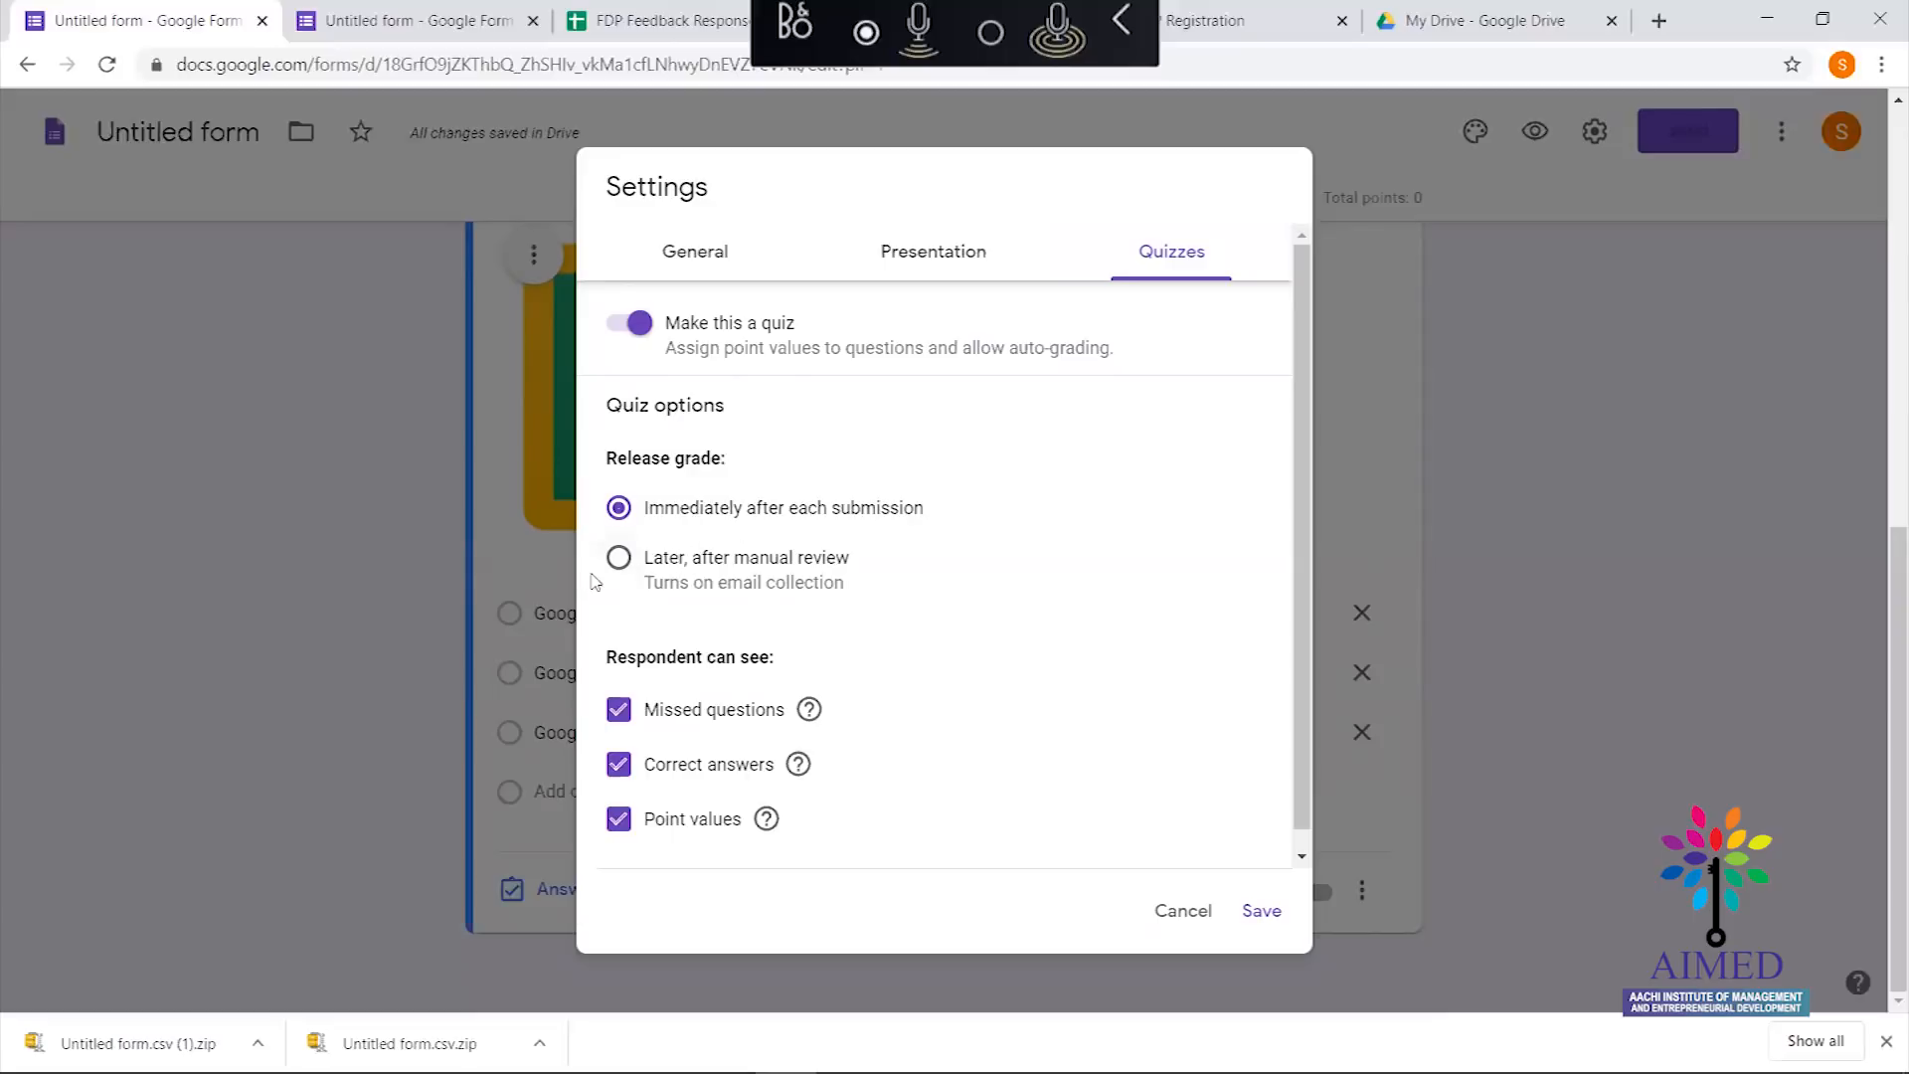
{"action": "left_click", "coordinate": [618, 558]}
{"action": "left_click", "coordinate": [618, 507]}
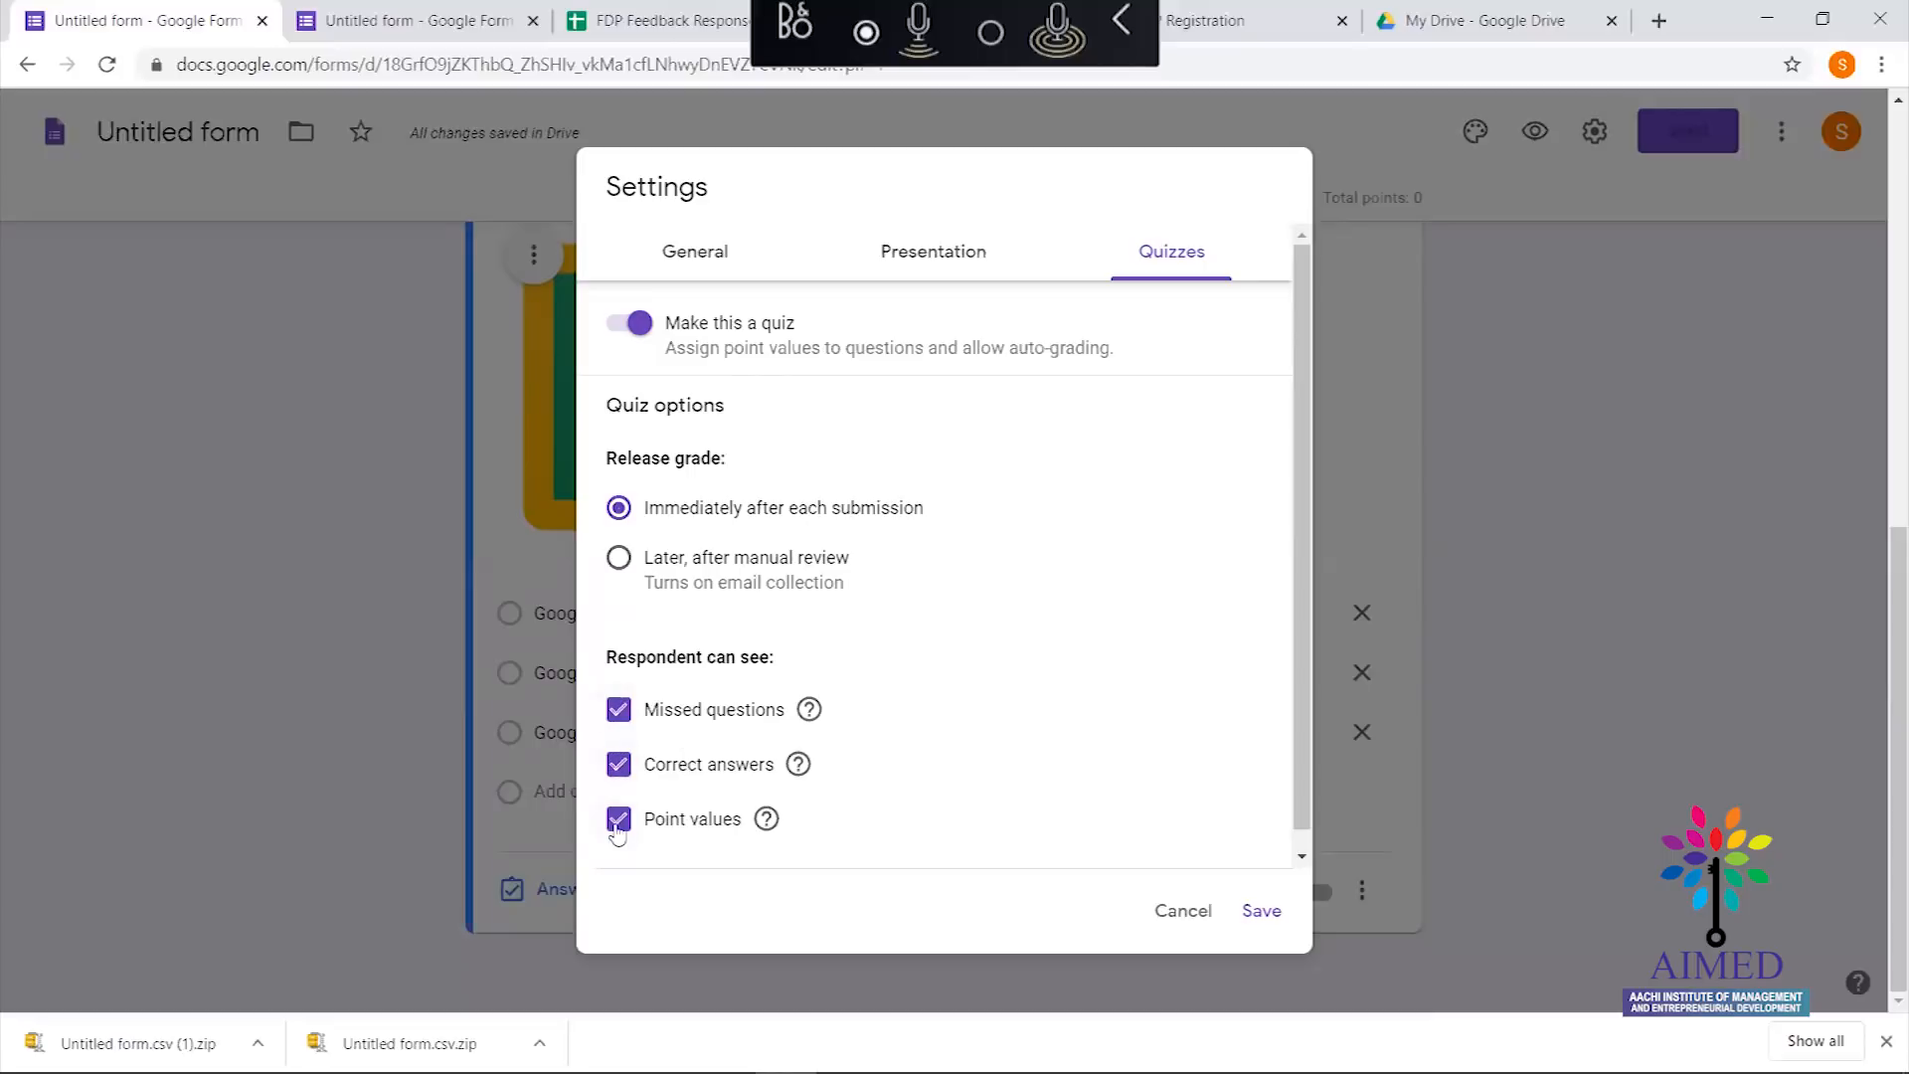
Save the quiz settings, then mark Google Classroom correct for 10 points on the logo question
{"action": "left_click", "coordinate": [1258, 910]}
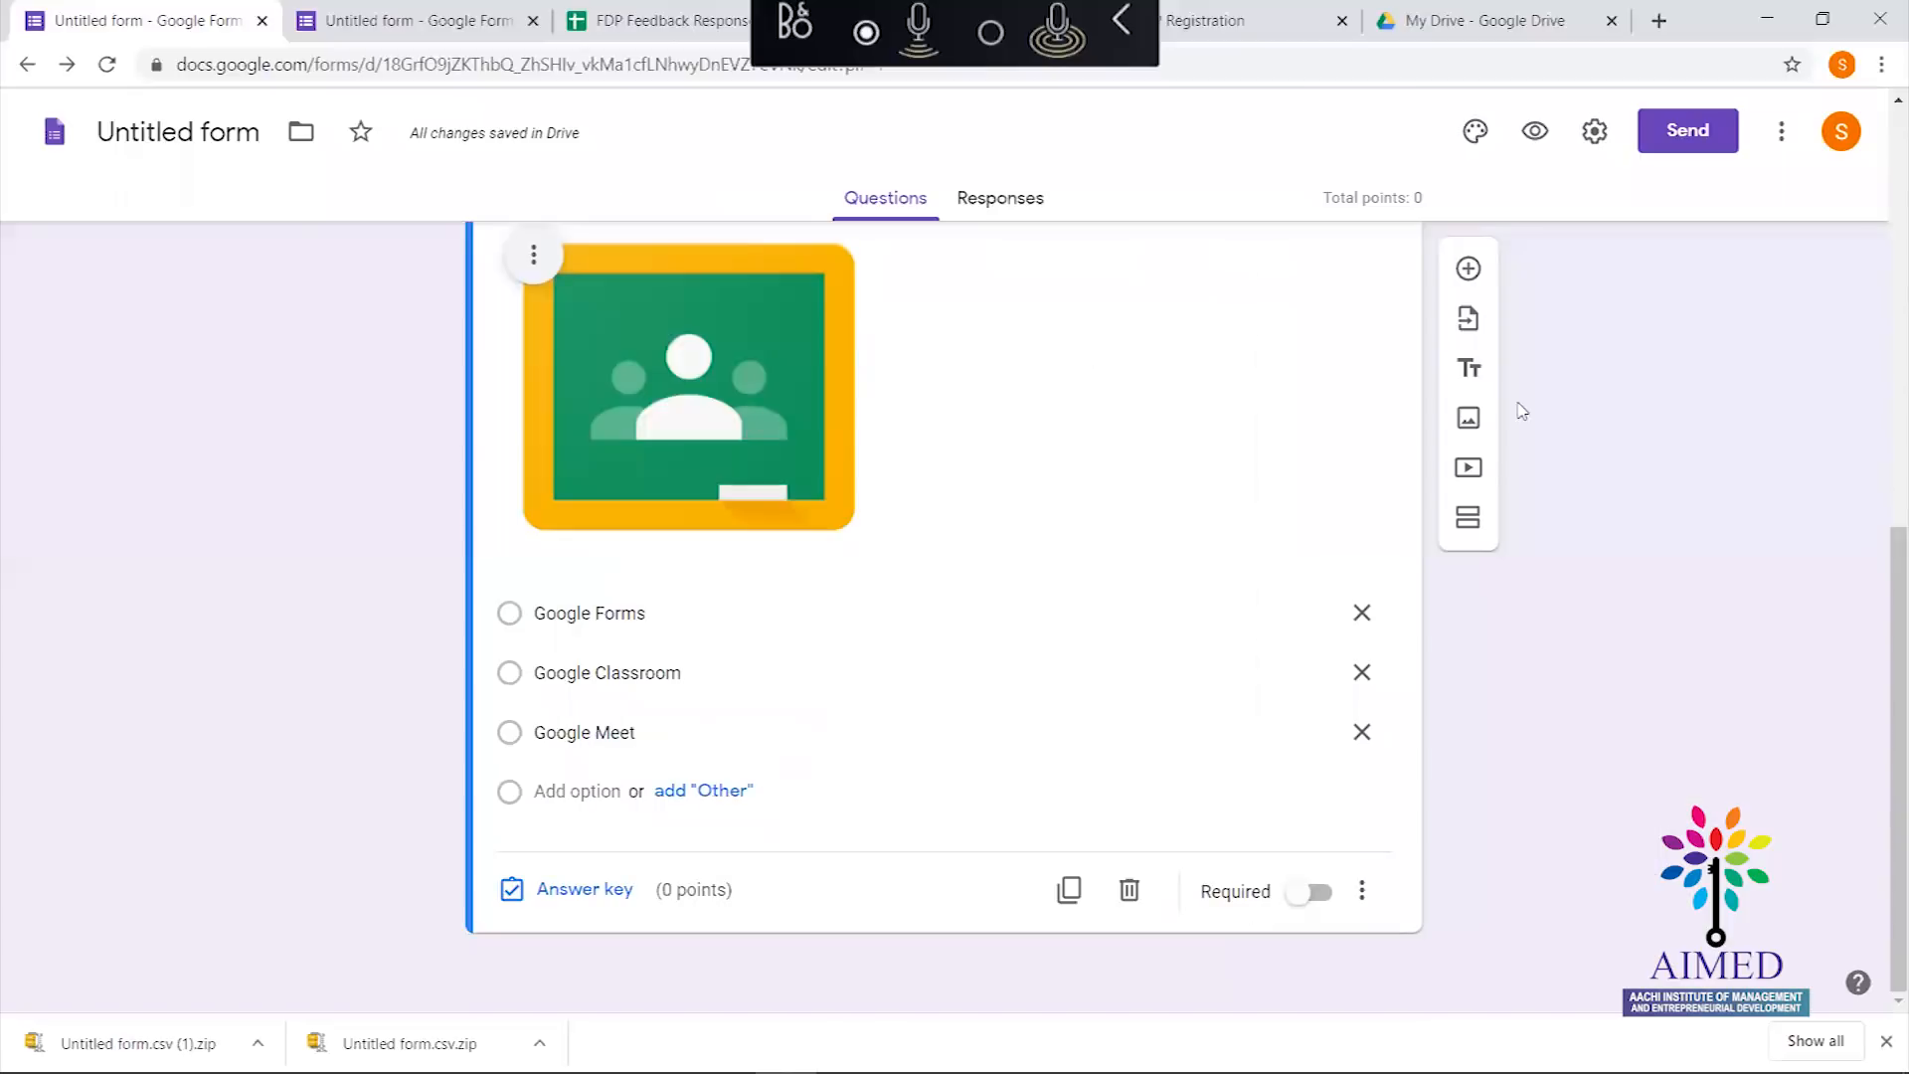
{"action": "left_click", "coordinate": [601, 897]}
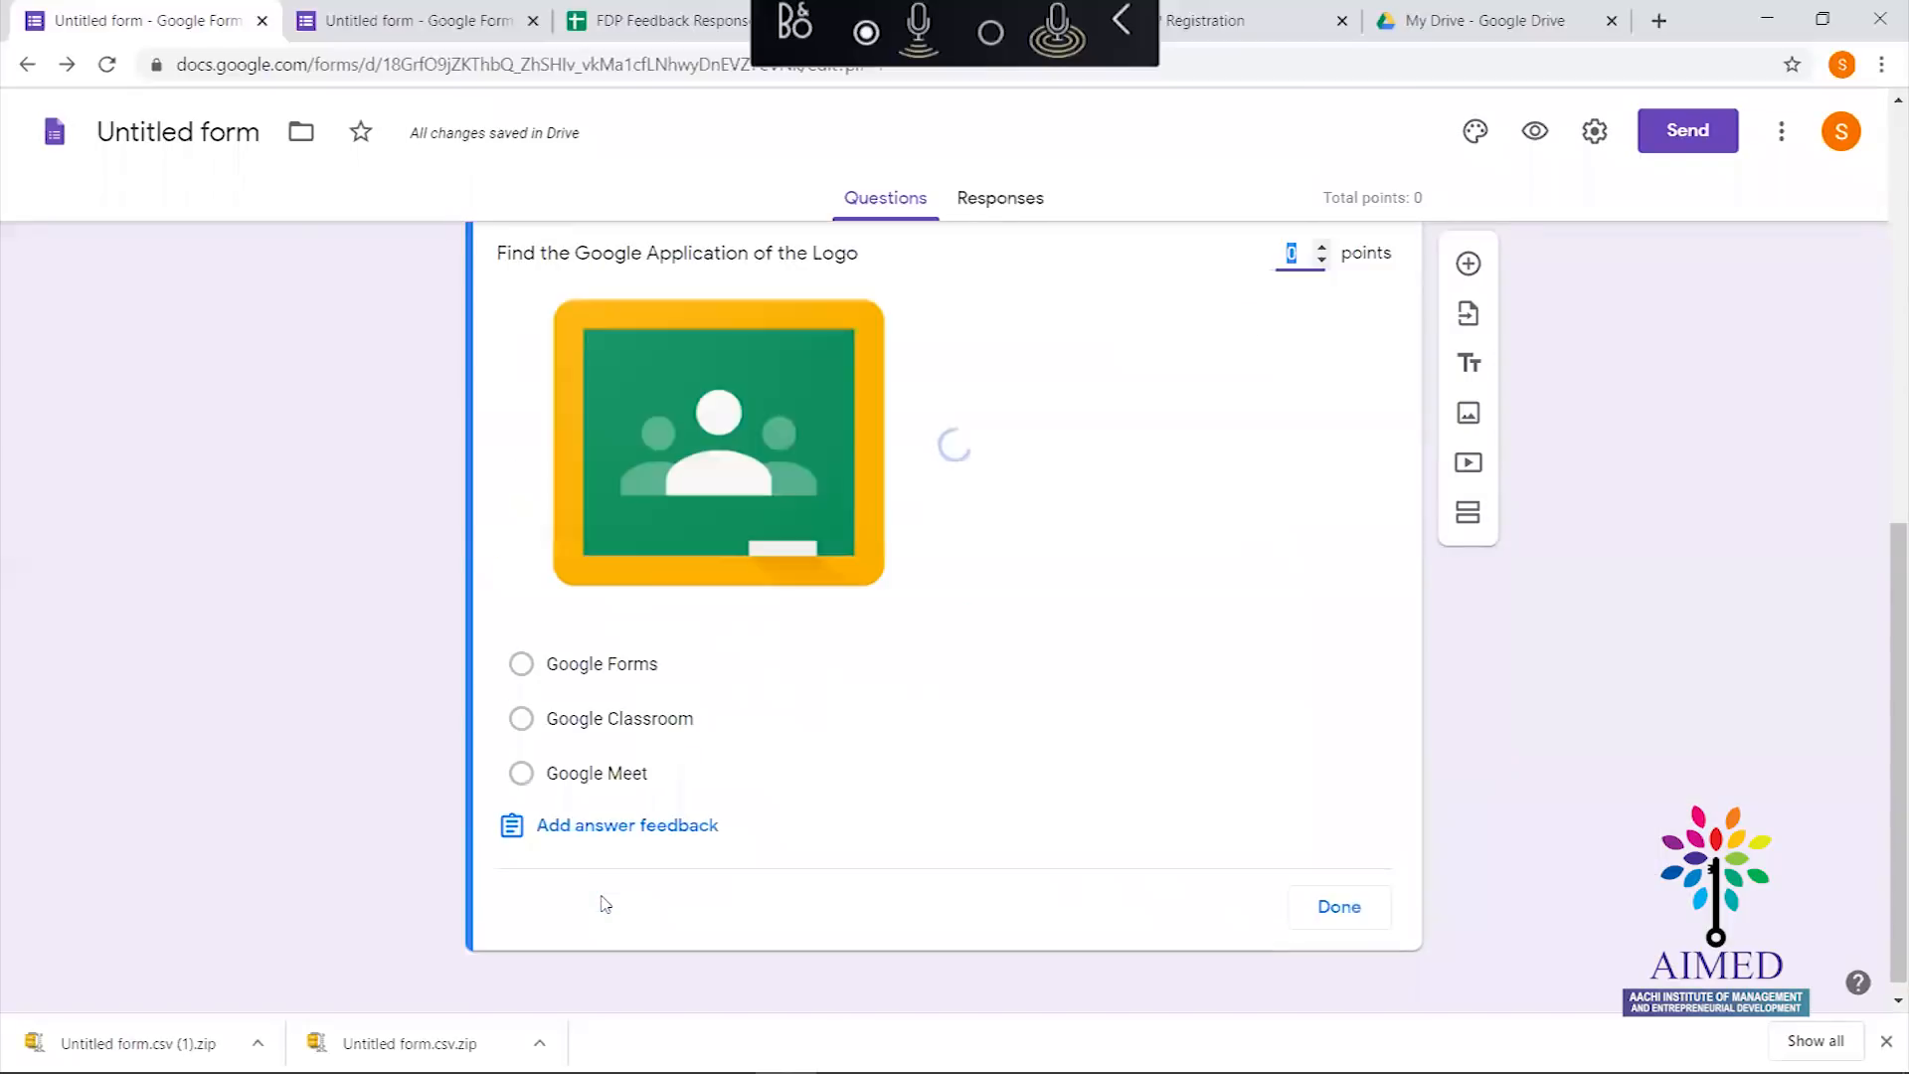
{"action": "left_click", "coordinate": [609, 720]}
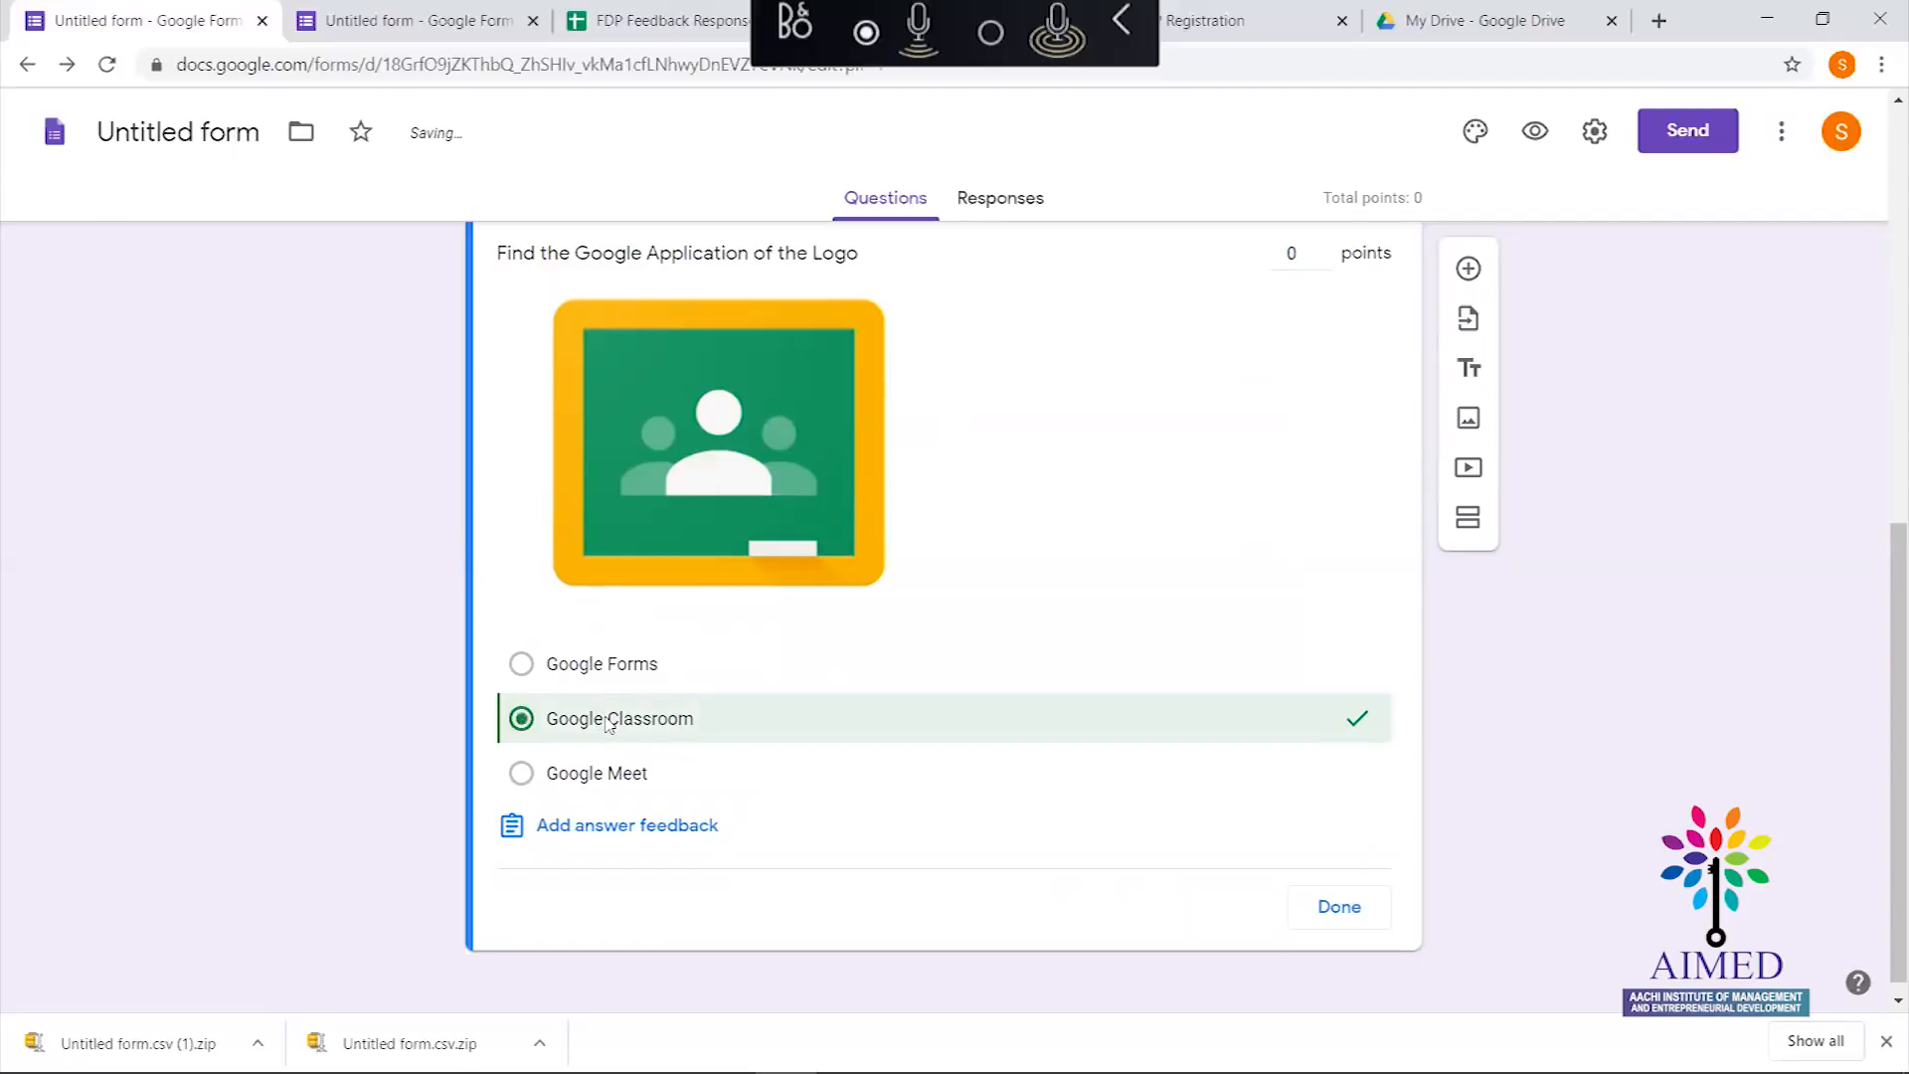
{"action": "left_click", "coordinate": [1295, 253]}
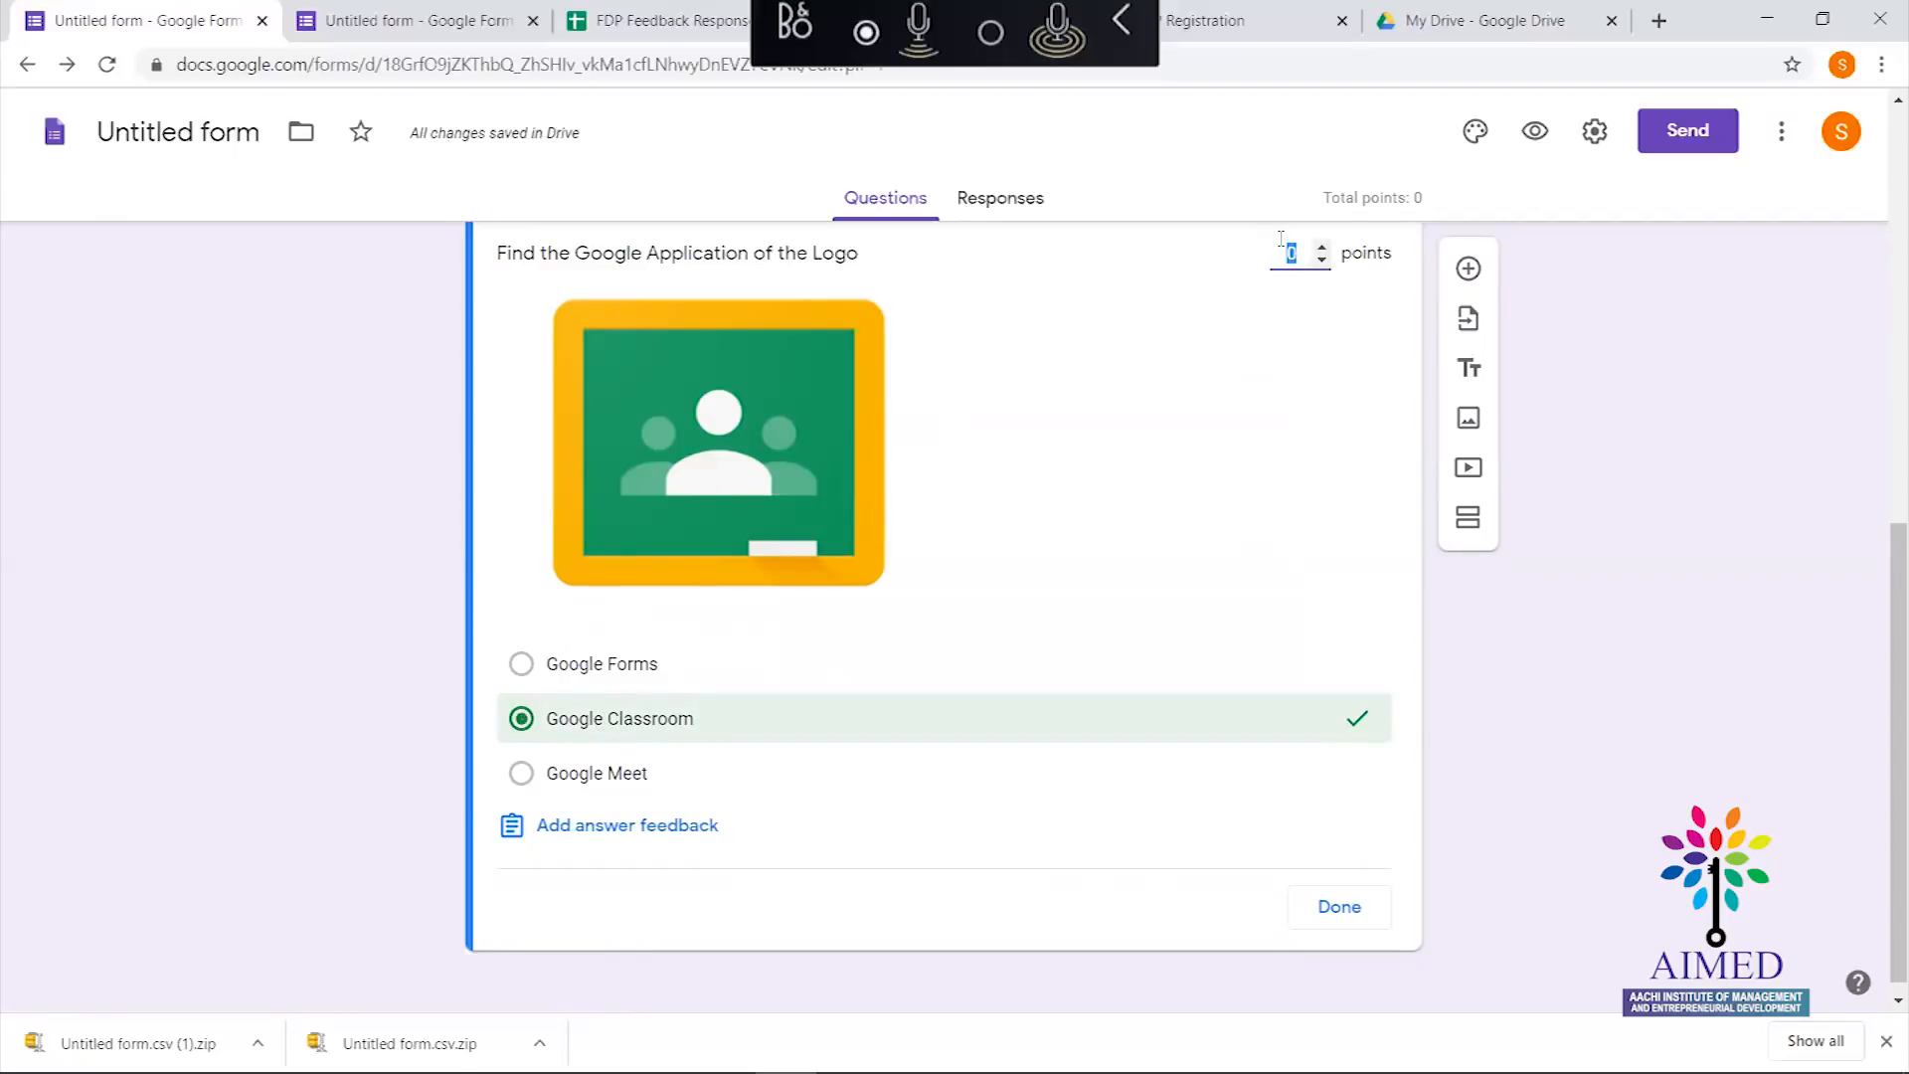
{"action": "type", "text": "10"}
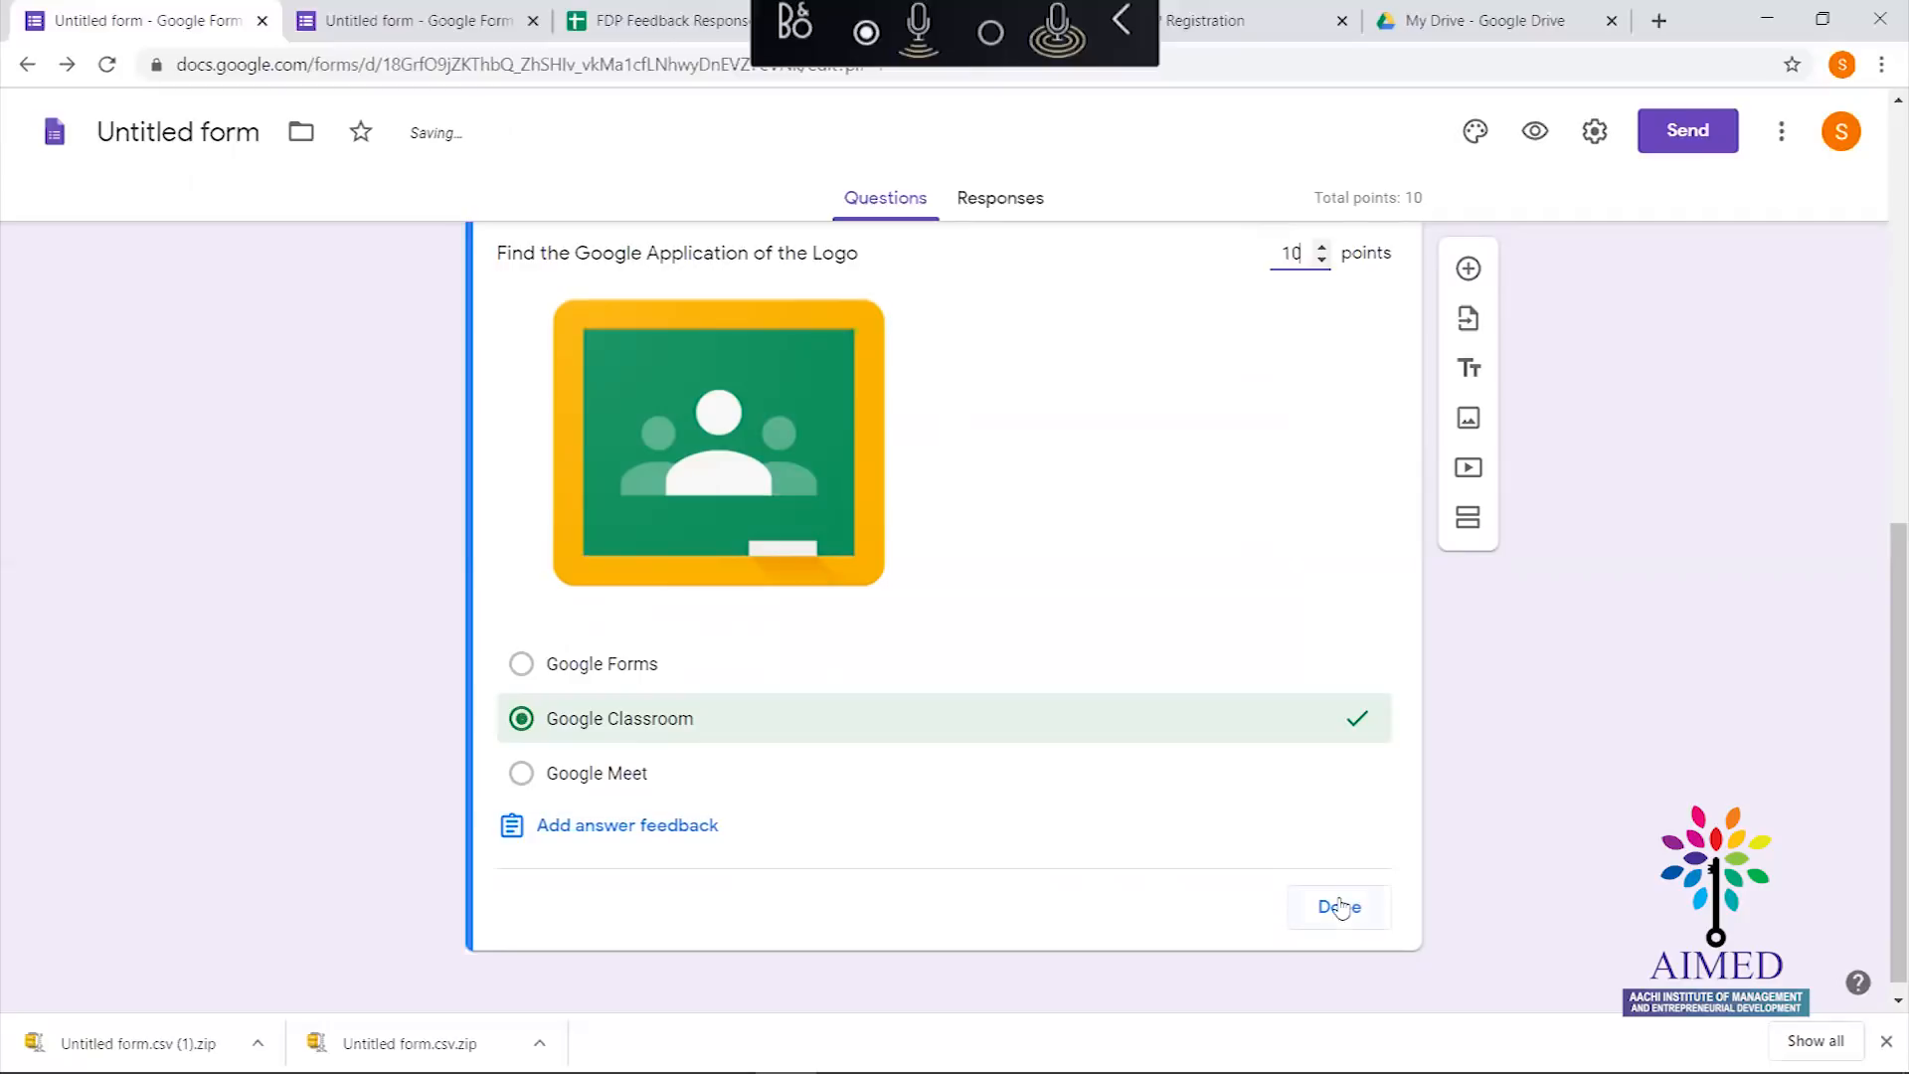
{"action": "left_click", "coordinate": [1339, 907]}
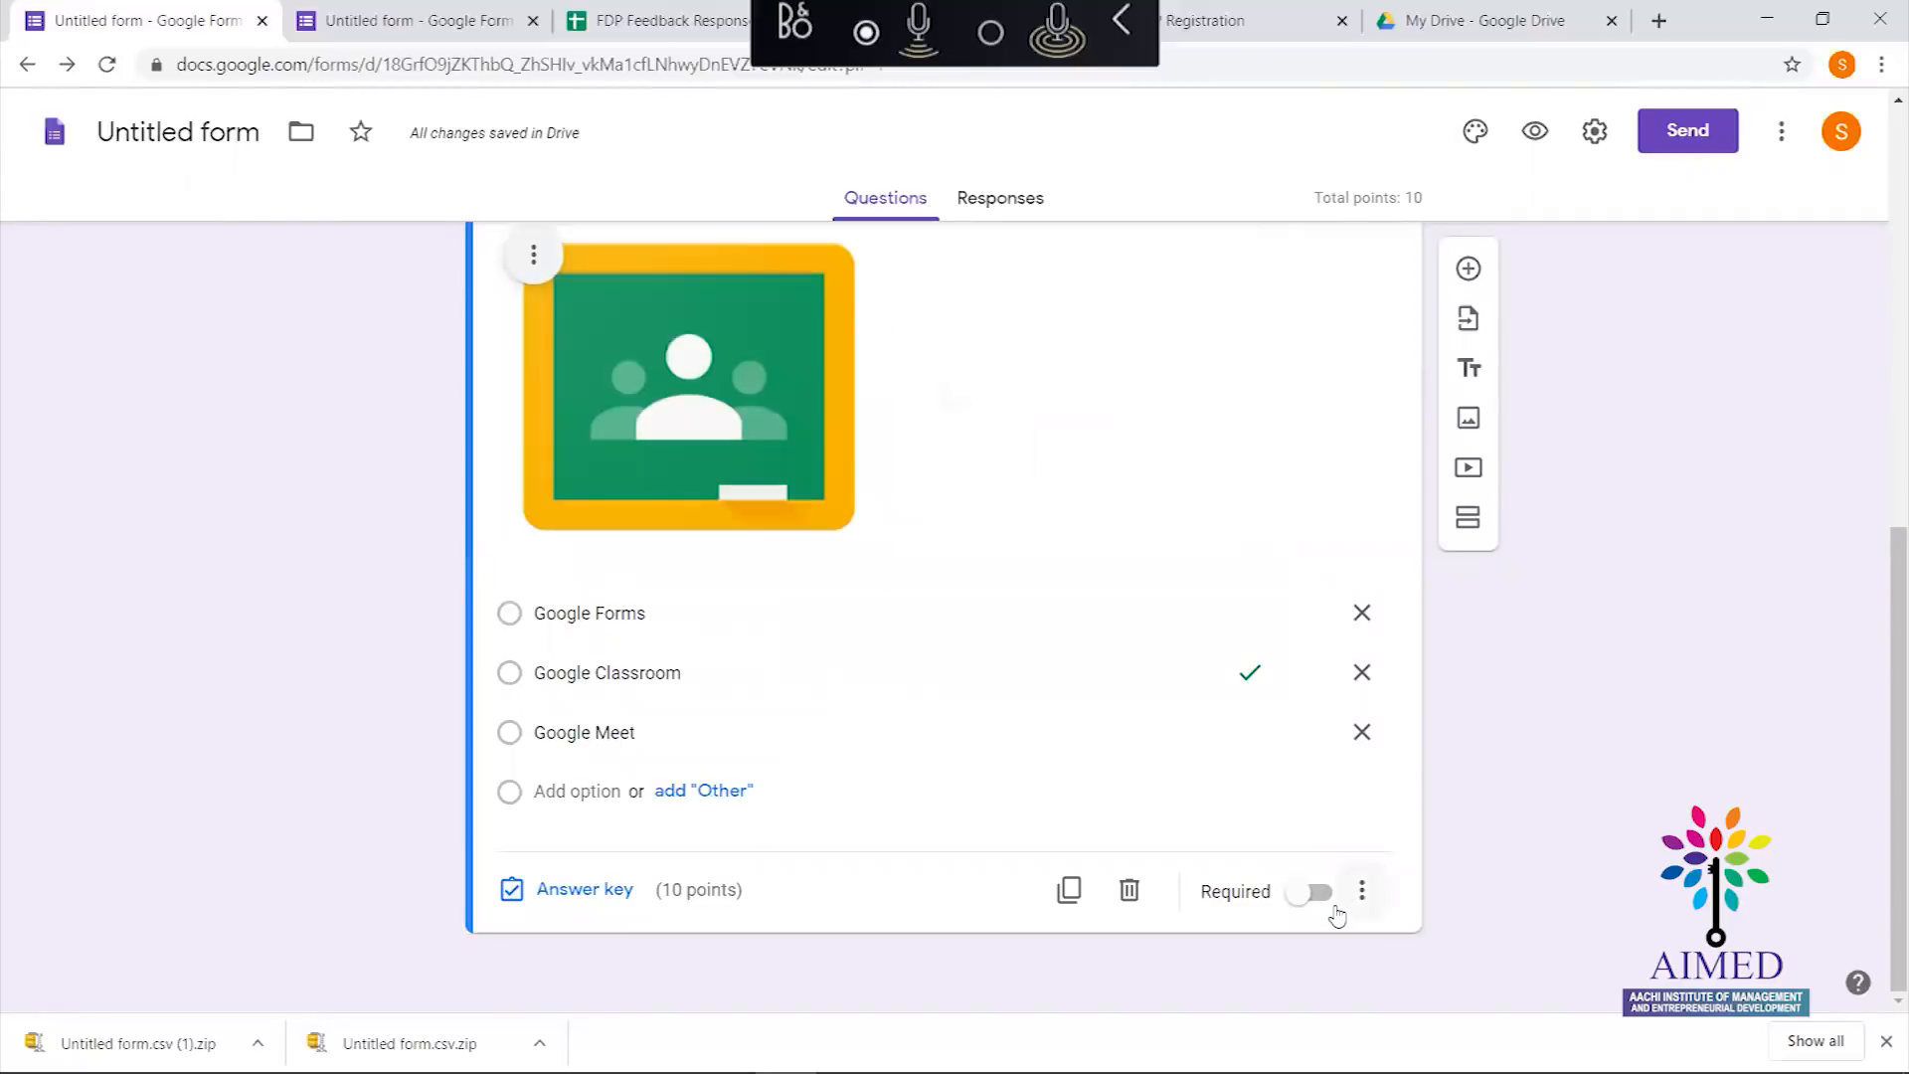
Add a new Dropdown question below the logo question
{"action": "left_click_drag", "start_coordinate": [1893, 756], "coordinate": [1869, 807]}
{"action": "left_click", "coordinate": [1470, 268]}
{"action": "left_click", "coordinate": [1351, 828]}
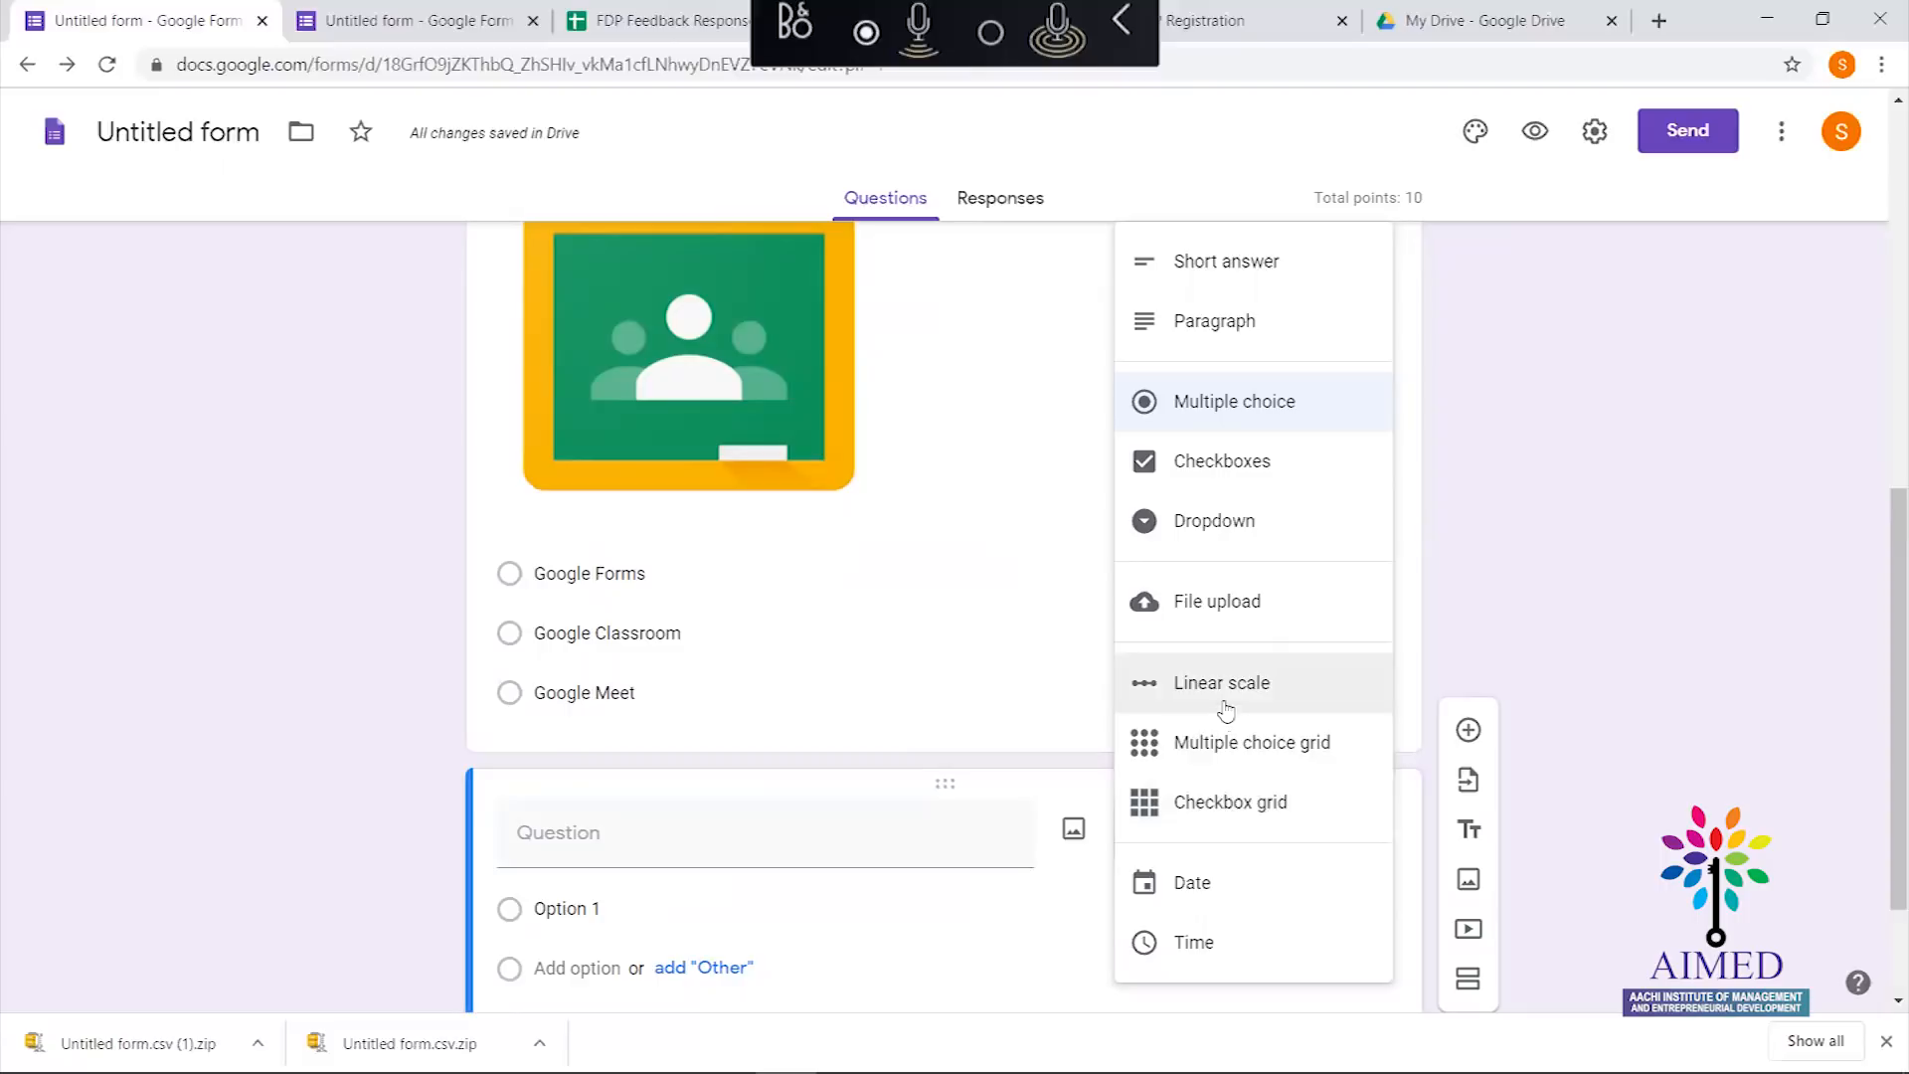
{"action": "left_click", "coordinate": [1225, 531]}
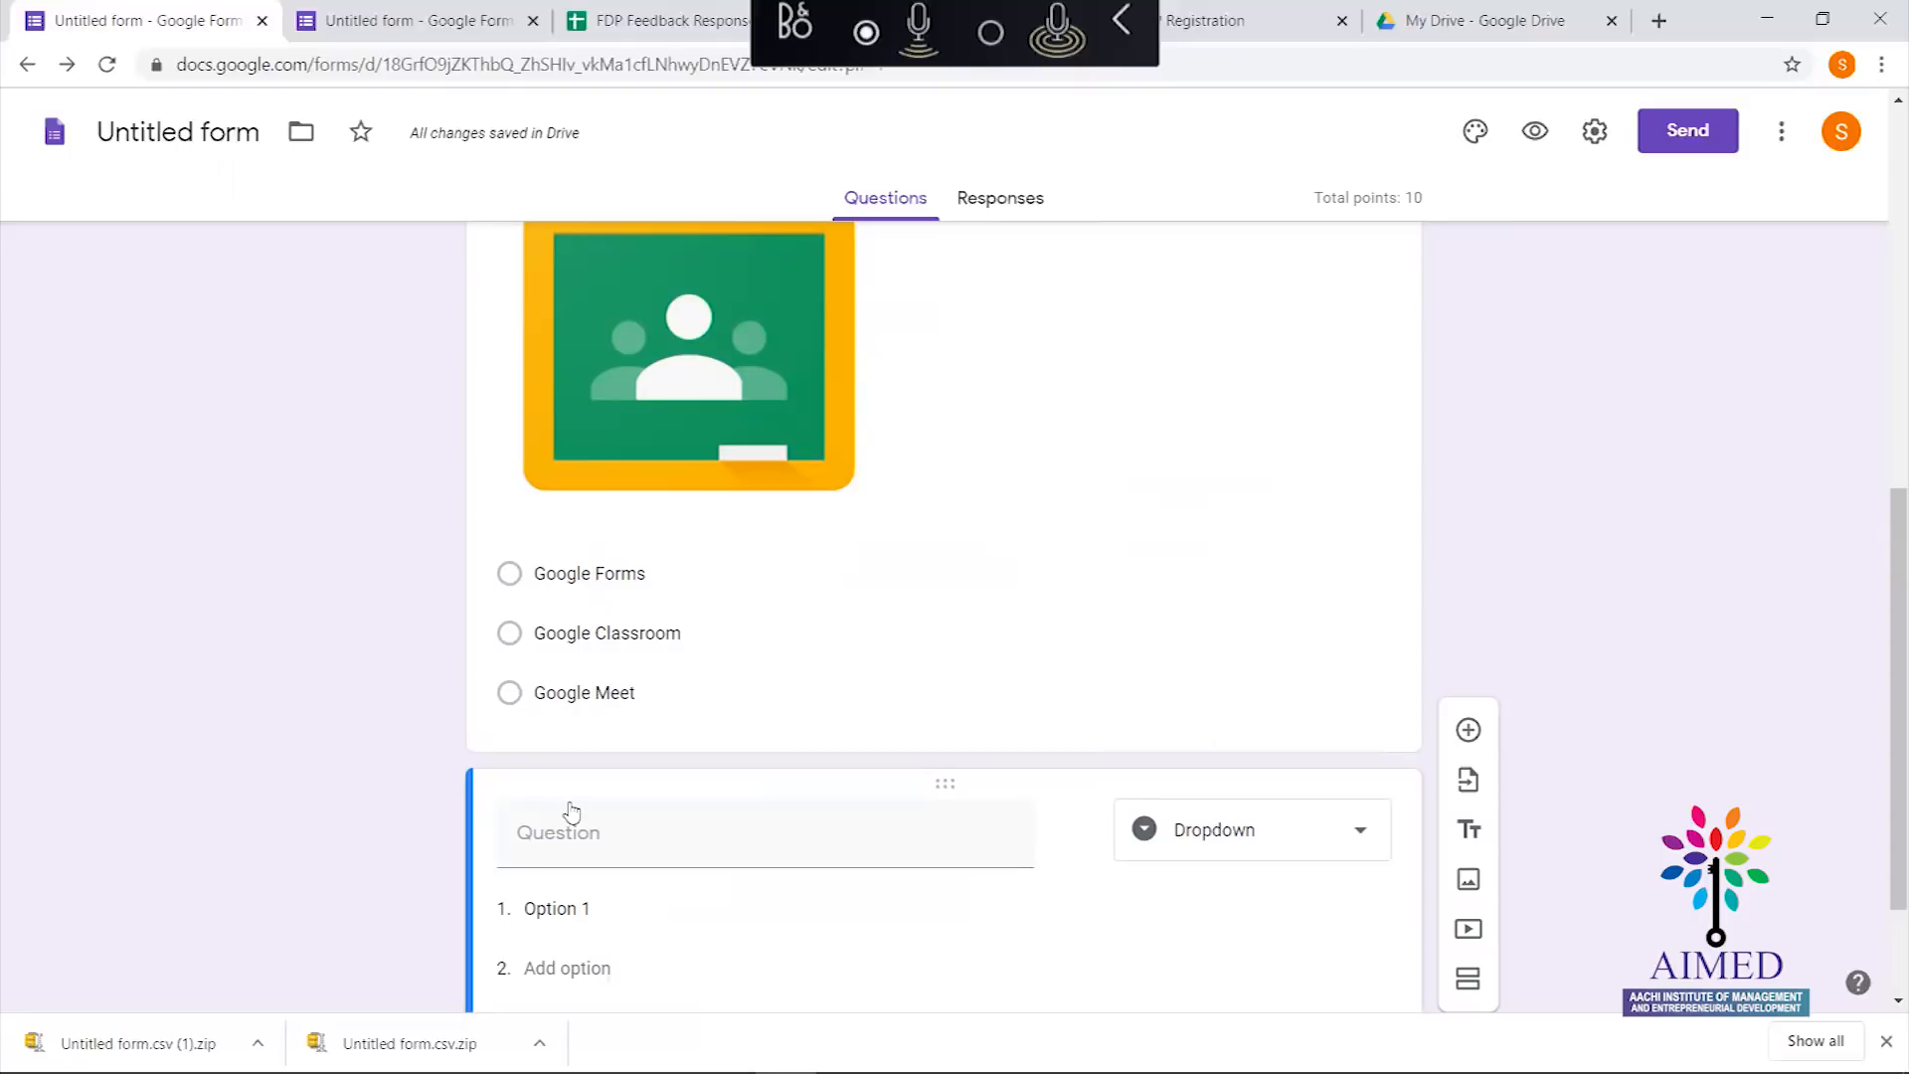
Title the dropdown question 'Is Gmail ID Mandatory to Use Google Applications'
{"action": "left_click", "coordinate": [599, 845]}
{"action": "type", "text": "Is Gmail"}
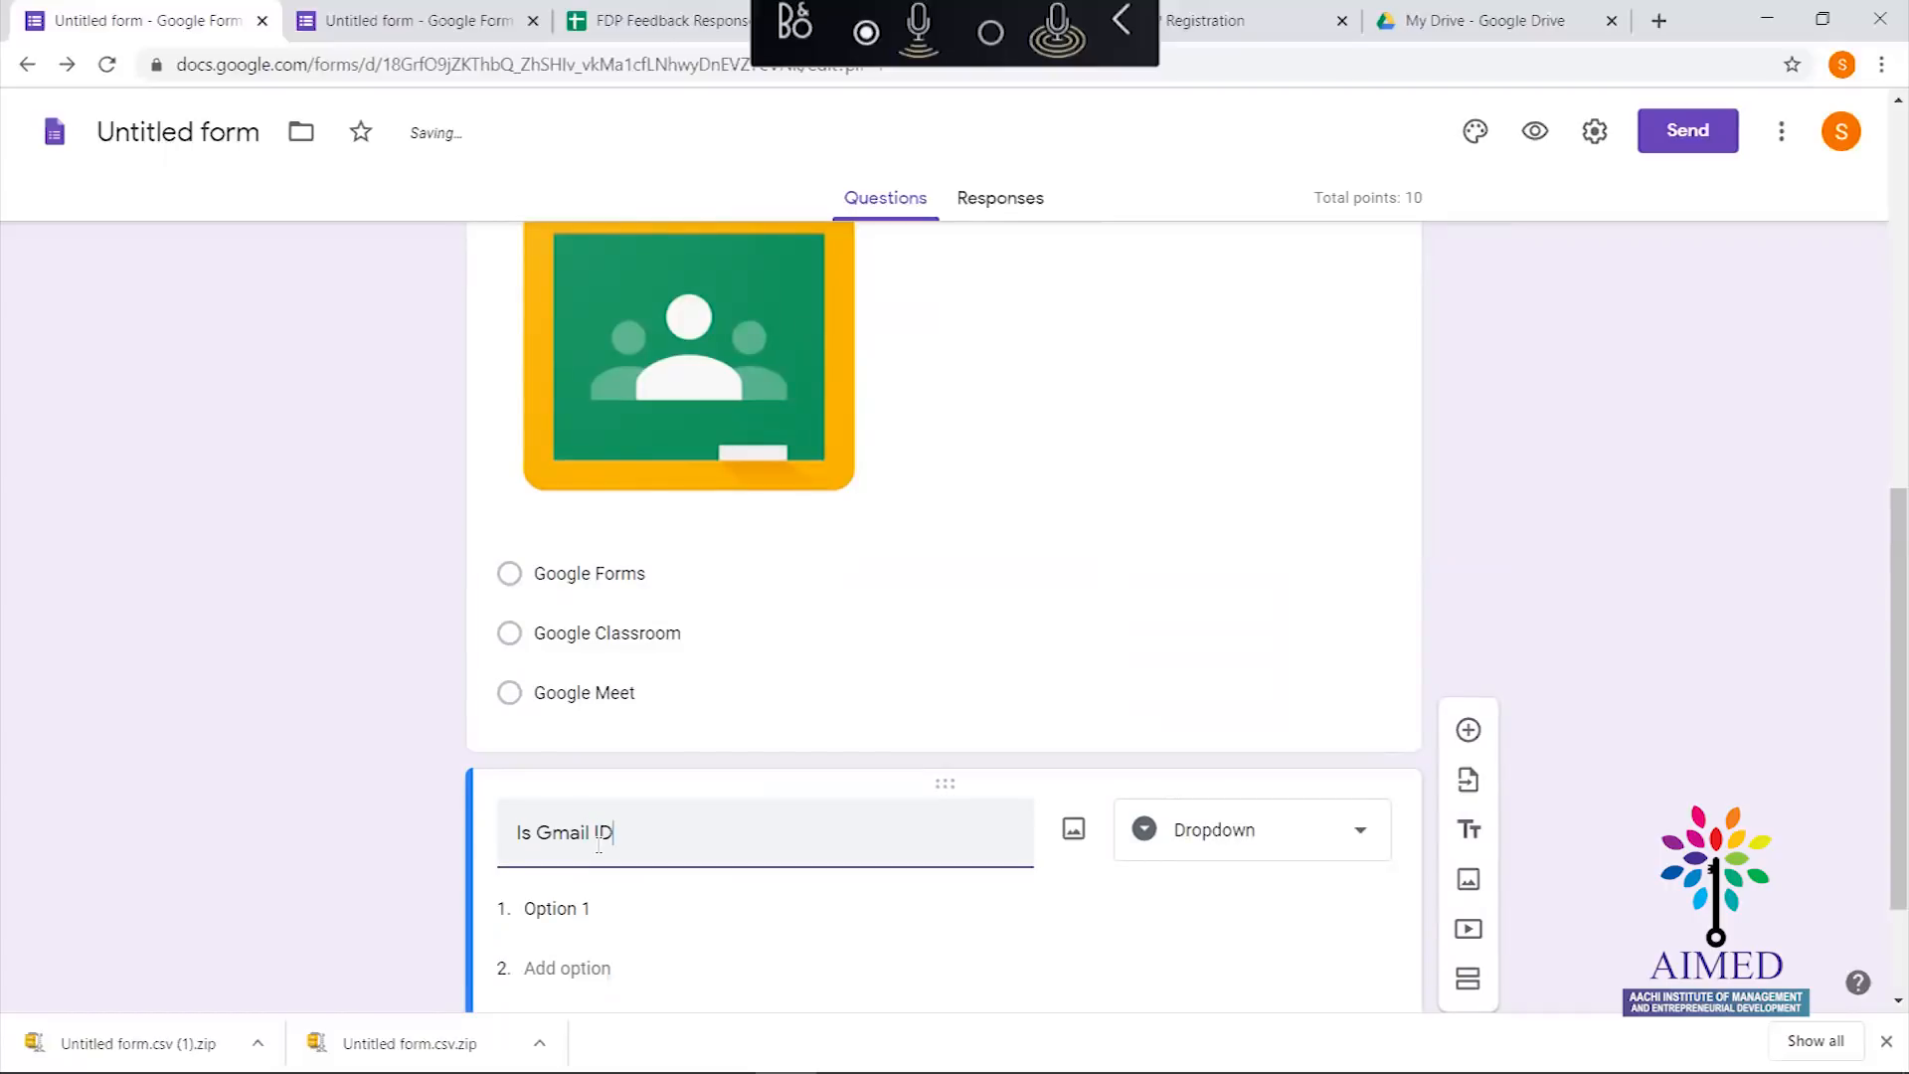
{"action": "type", "text": "ID m"}
{"action": "key", "text": "BackSpace"}
{"action": "type", "text": "Mandatory to Use Goog"}
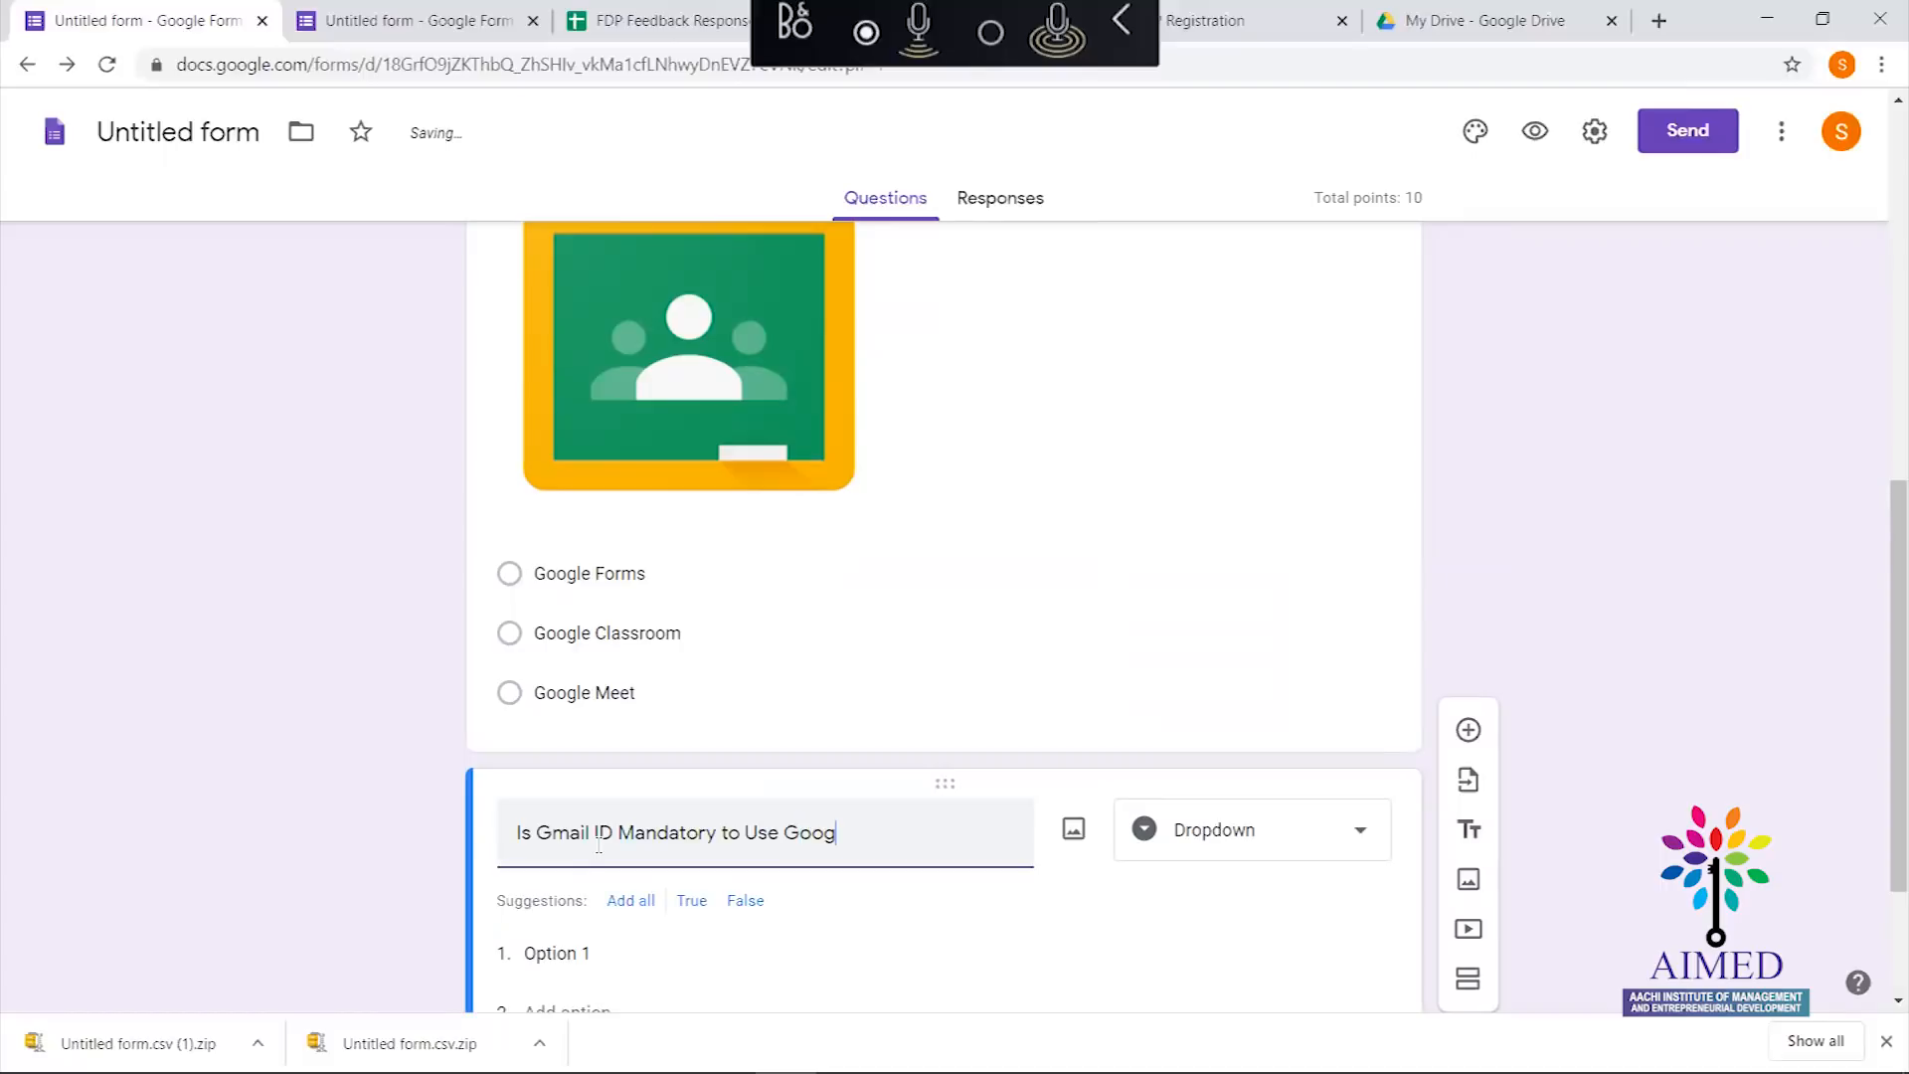
{"action": "type", "text": "le Appl"}
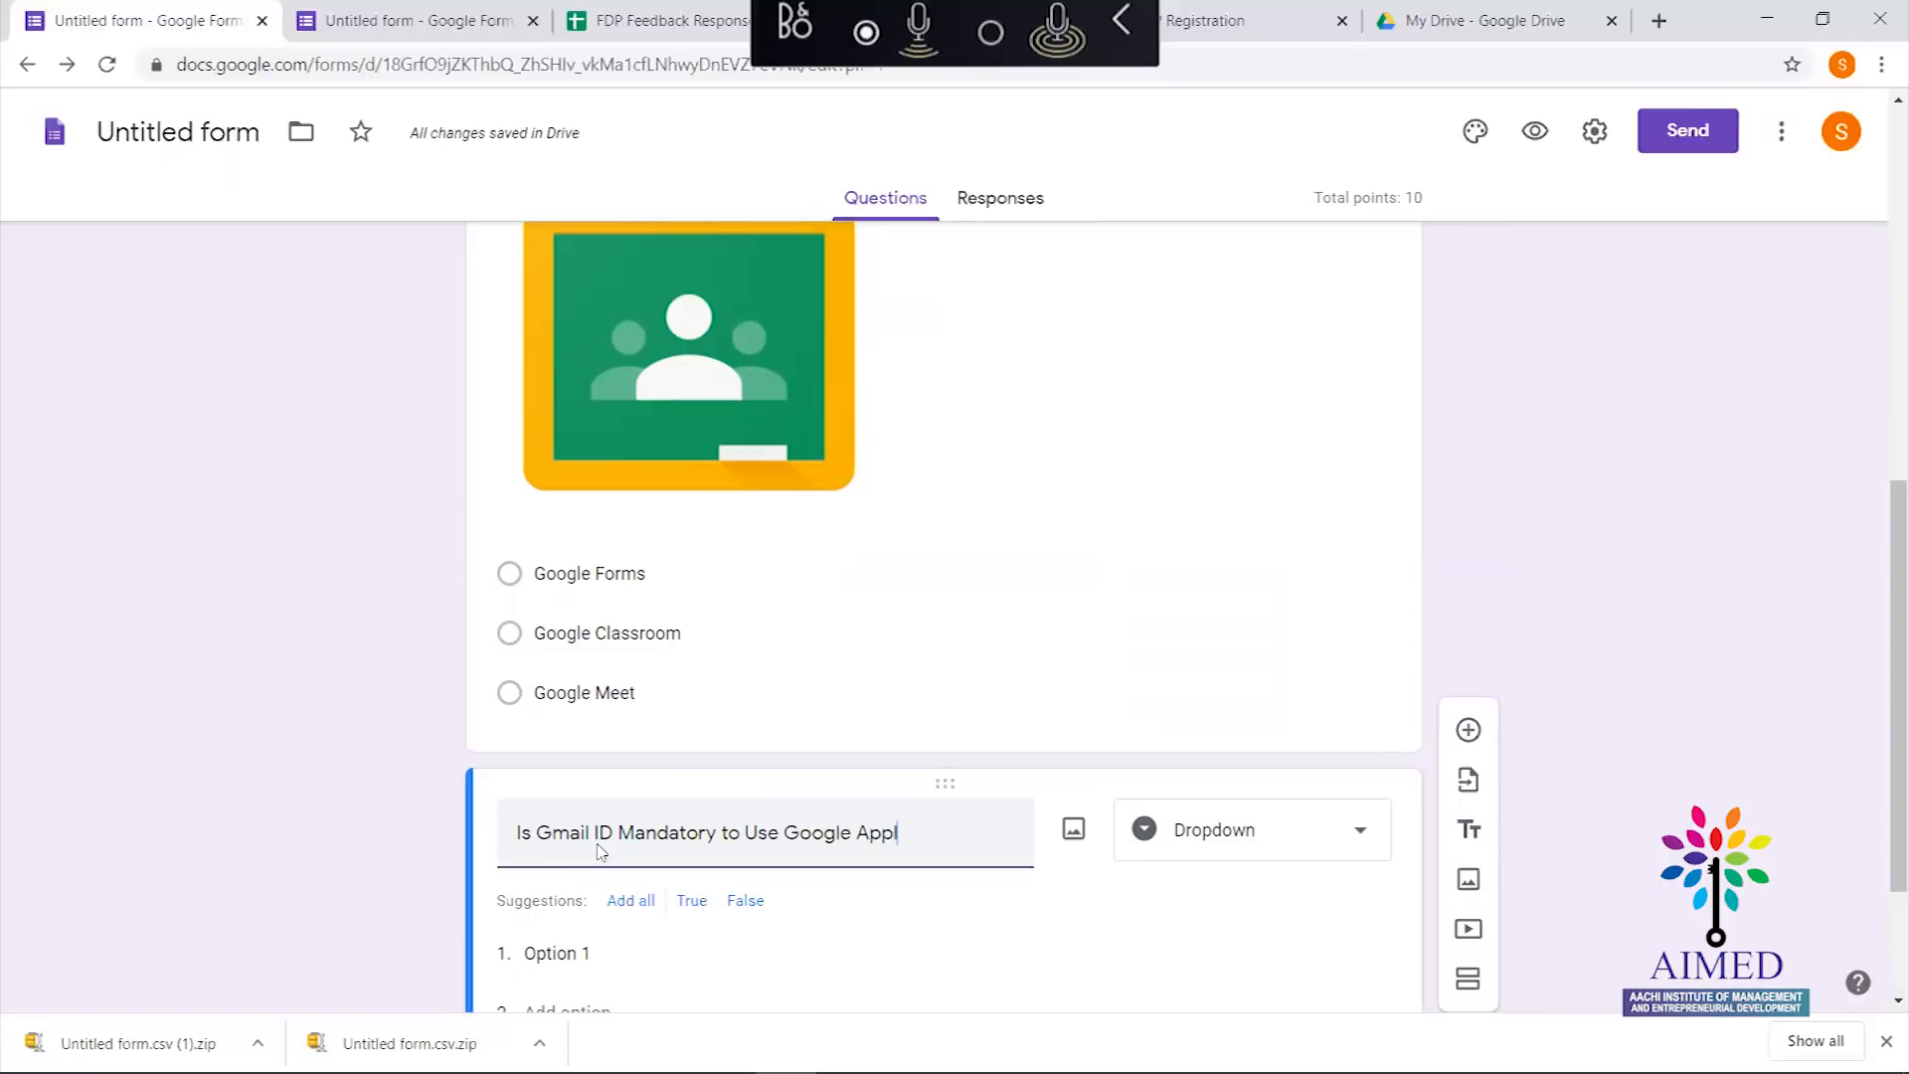
{"action": "type", "text": "ications"}
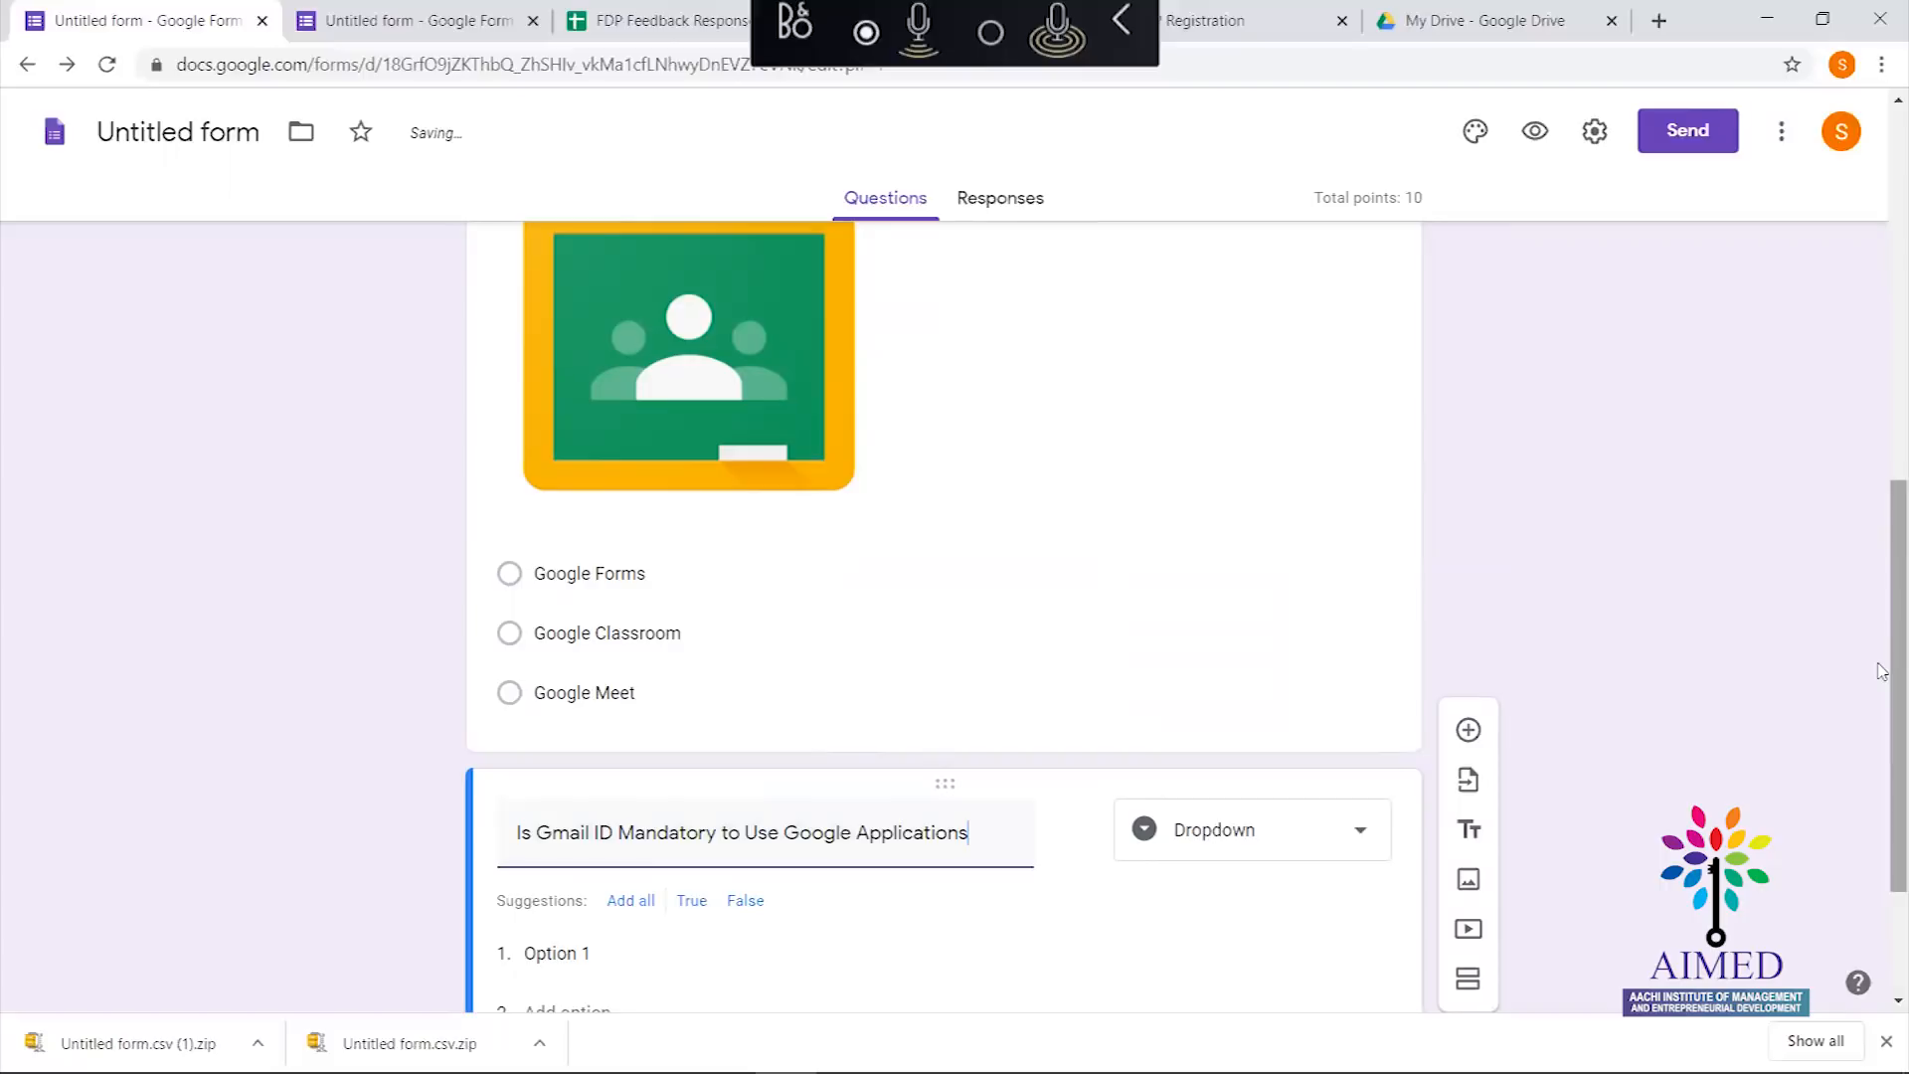
{"action": "left_click_drag", "start_coordinate": [1882, 795], "coordinate": [1882, 894]}
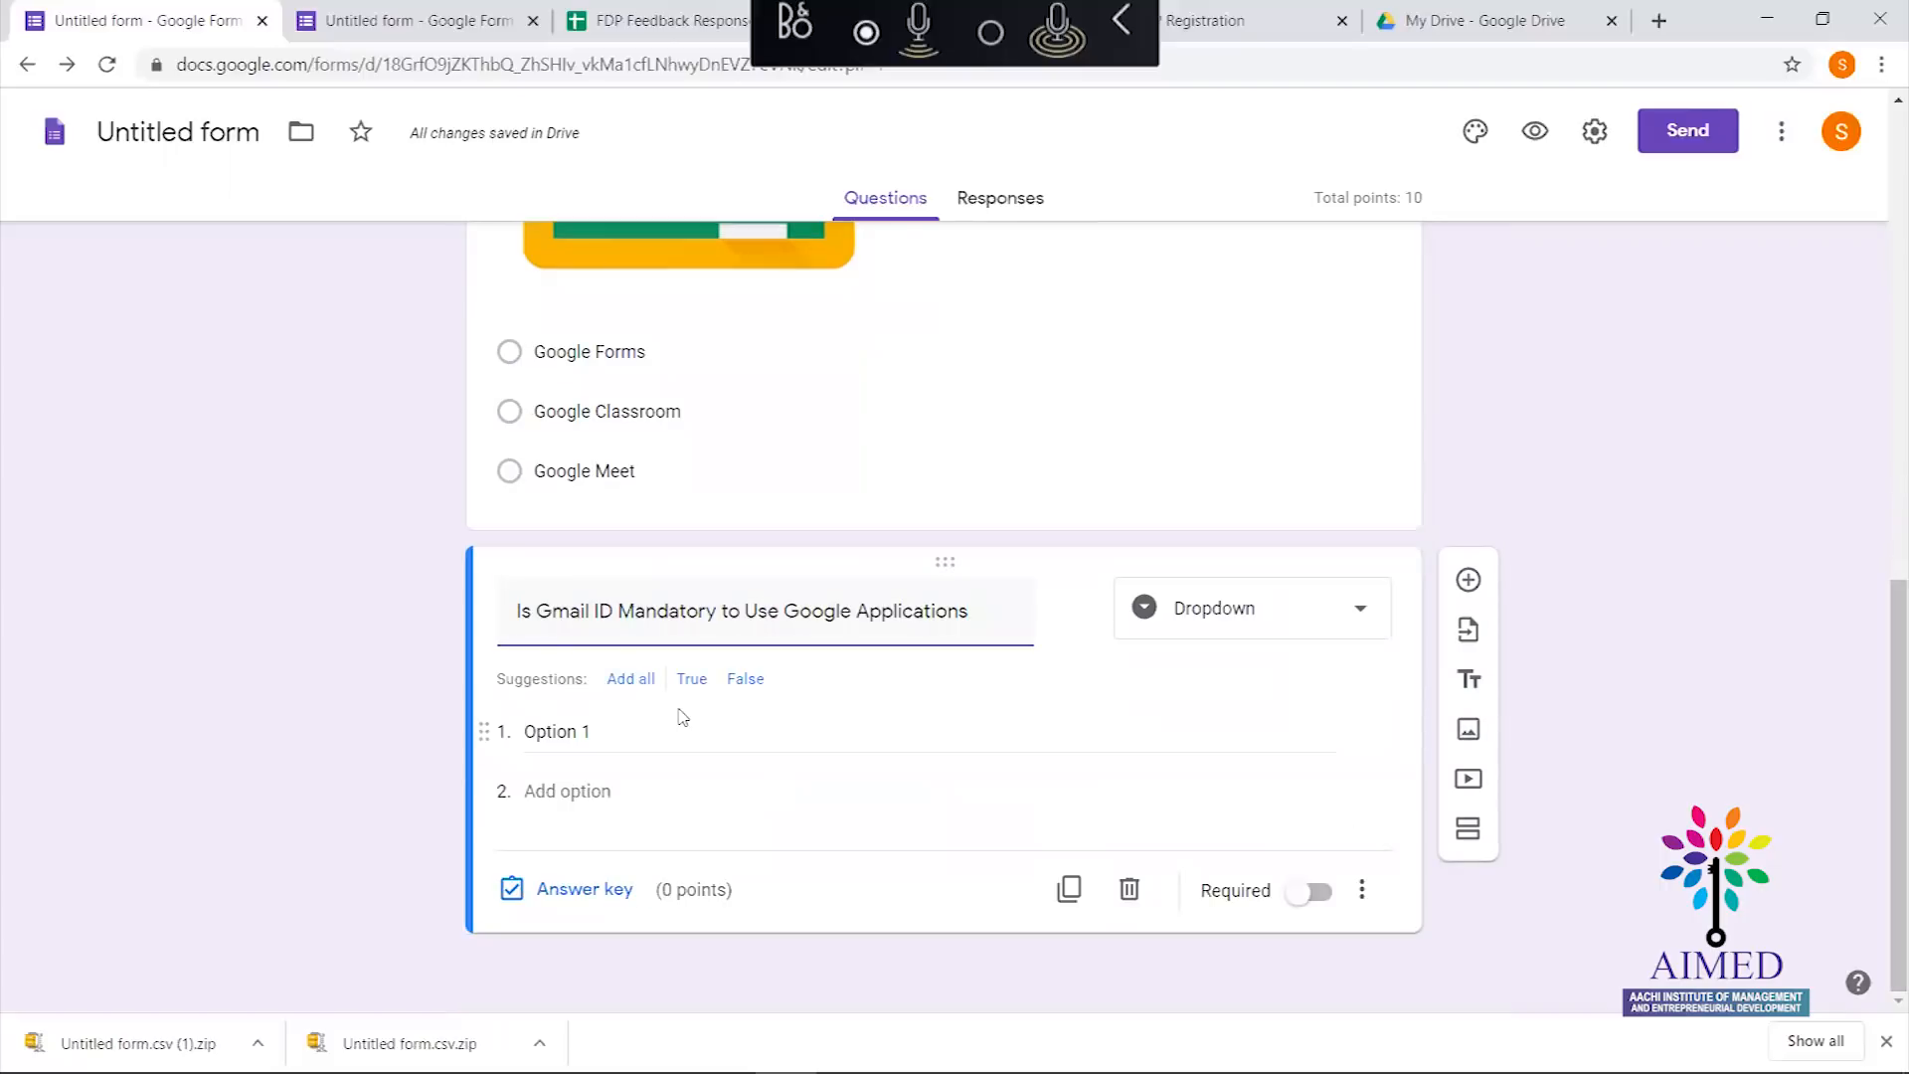
Enter Yes and No as the dropdown's two options
{"action": "left_click", "coordinate": [594, 736]}
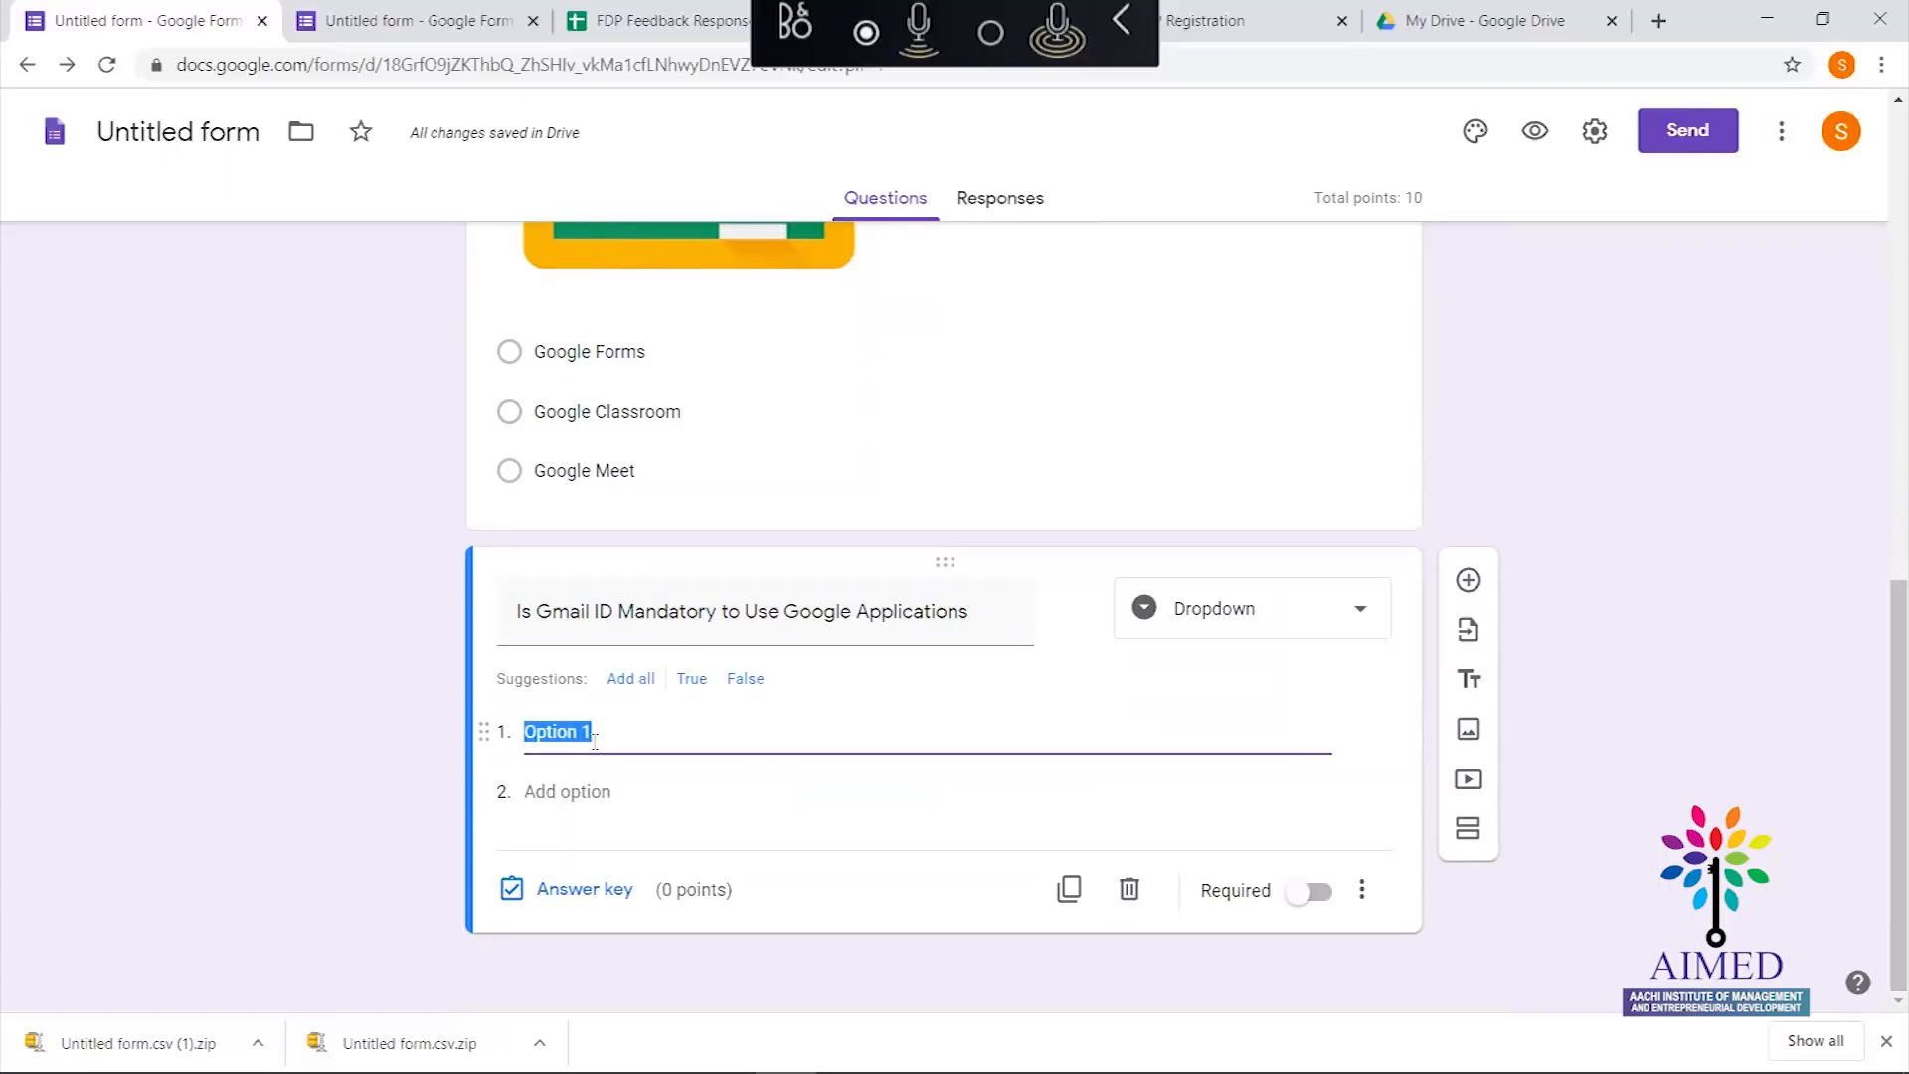
{"action": "type", "text": "Yes"}
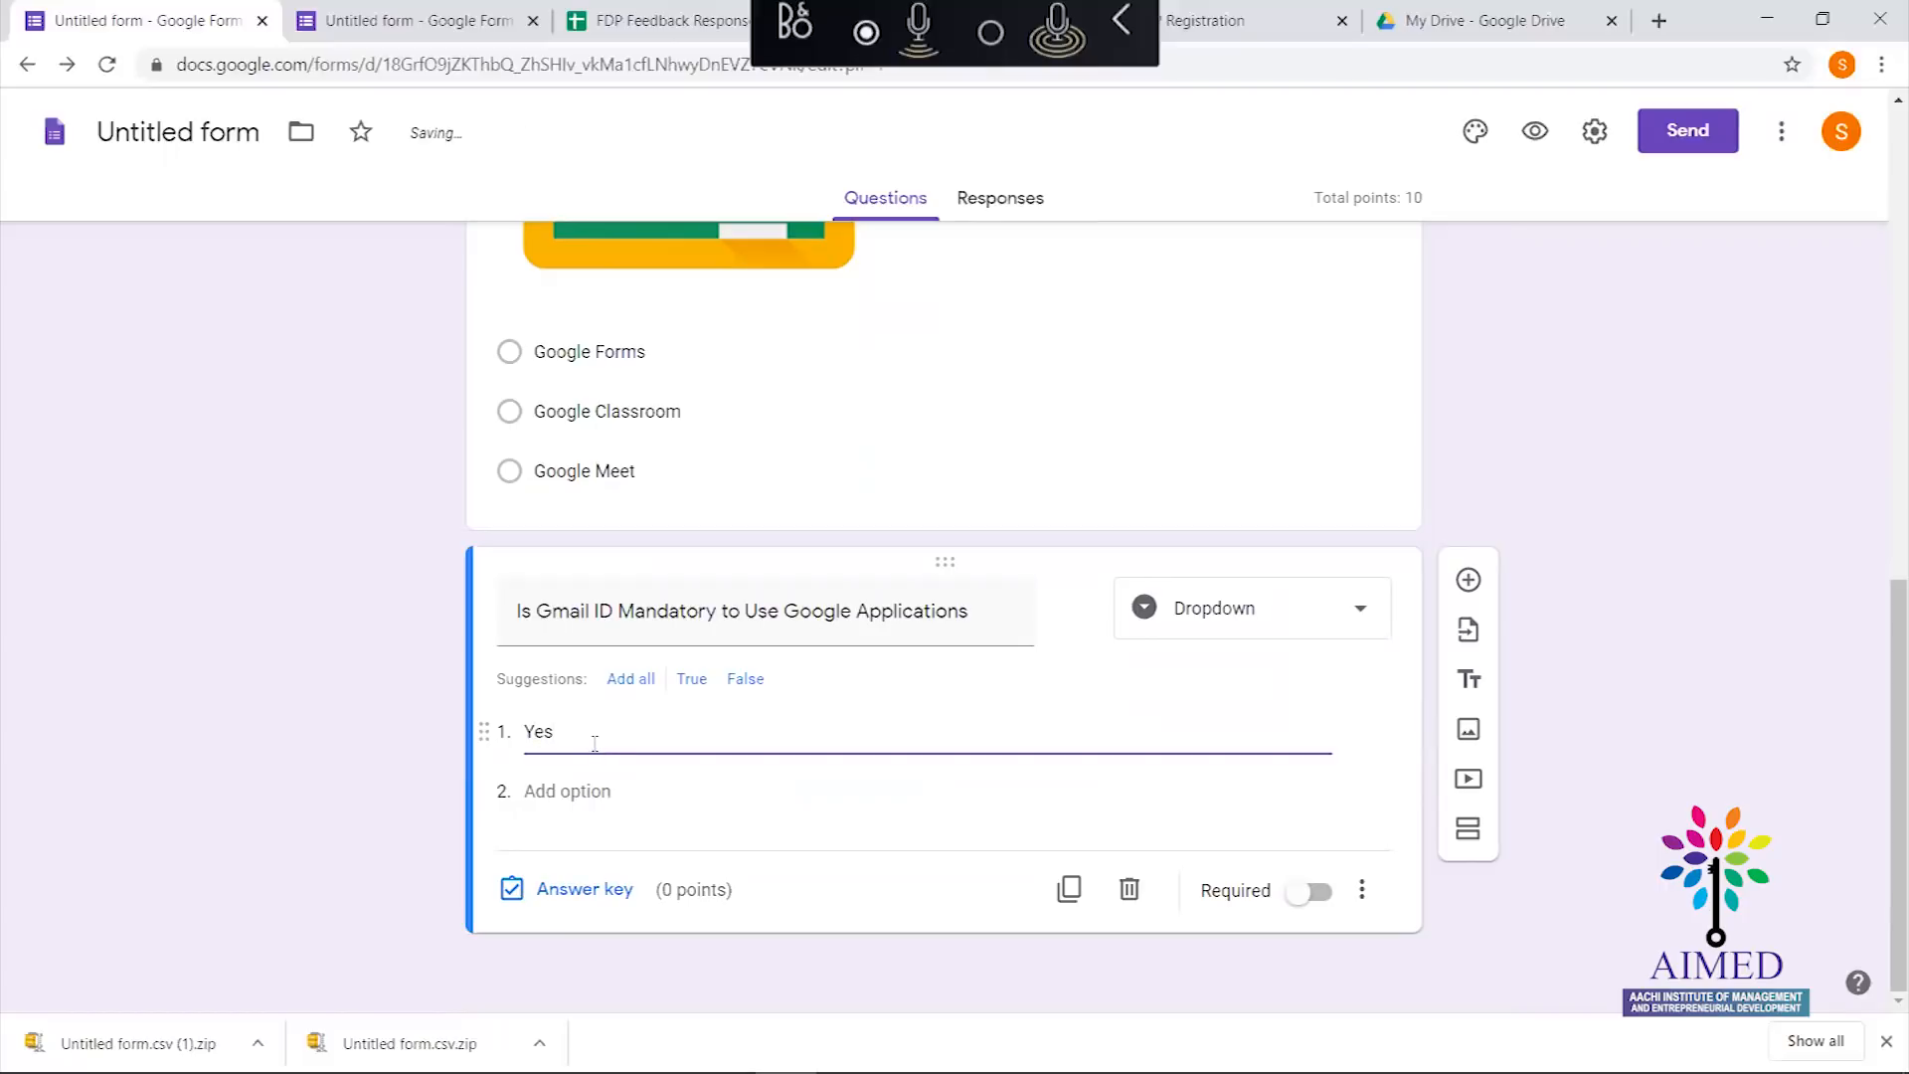
{"action": "left_click", "coordinate": [583, 792]}
{"action": "type", "text": "No"}
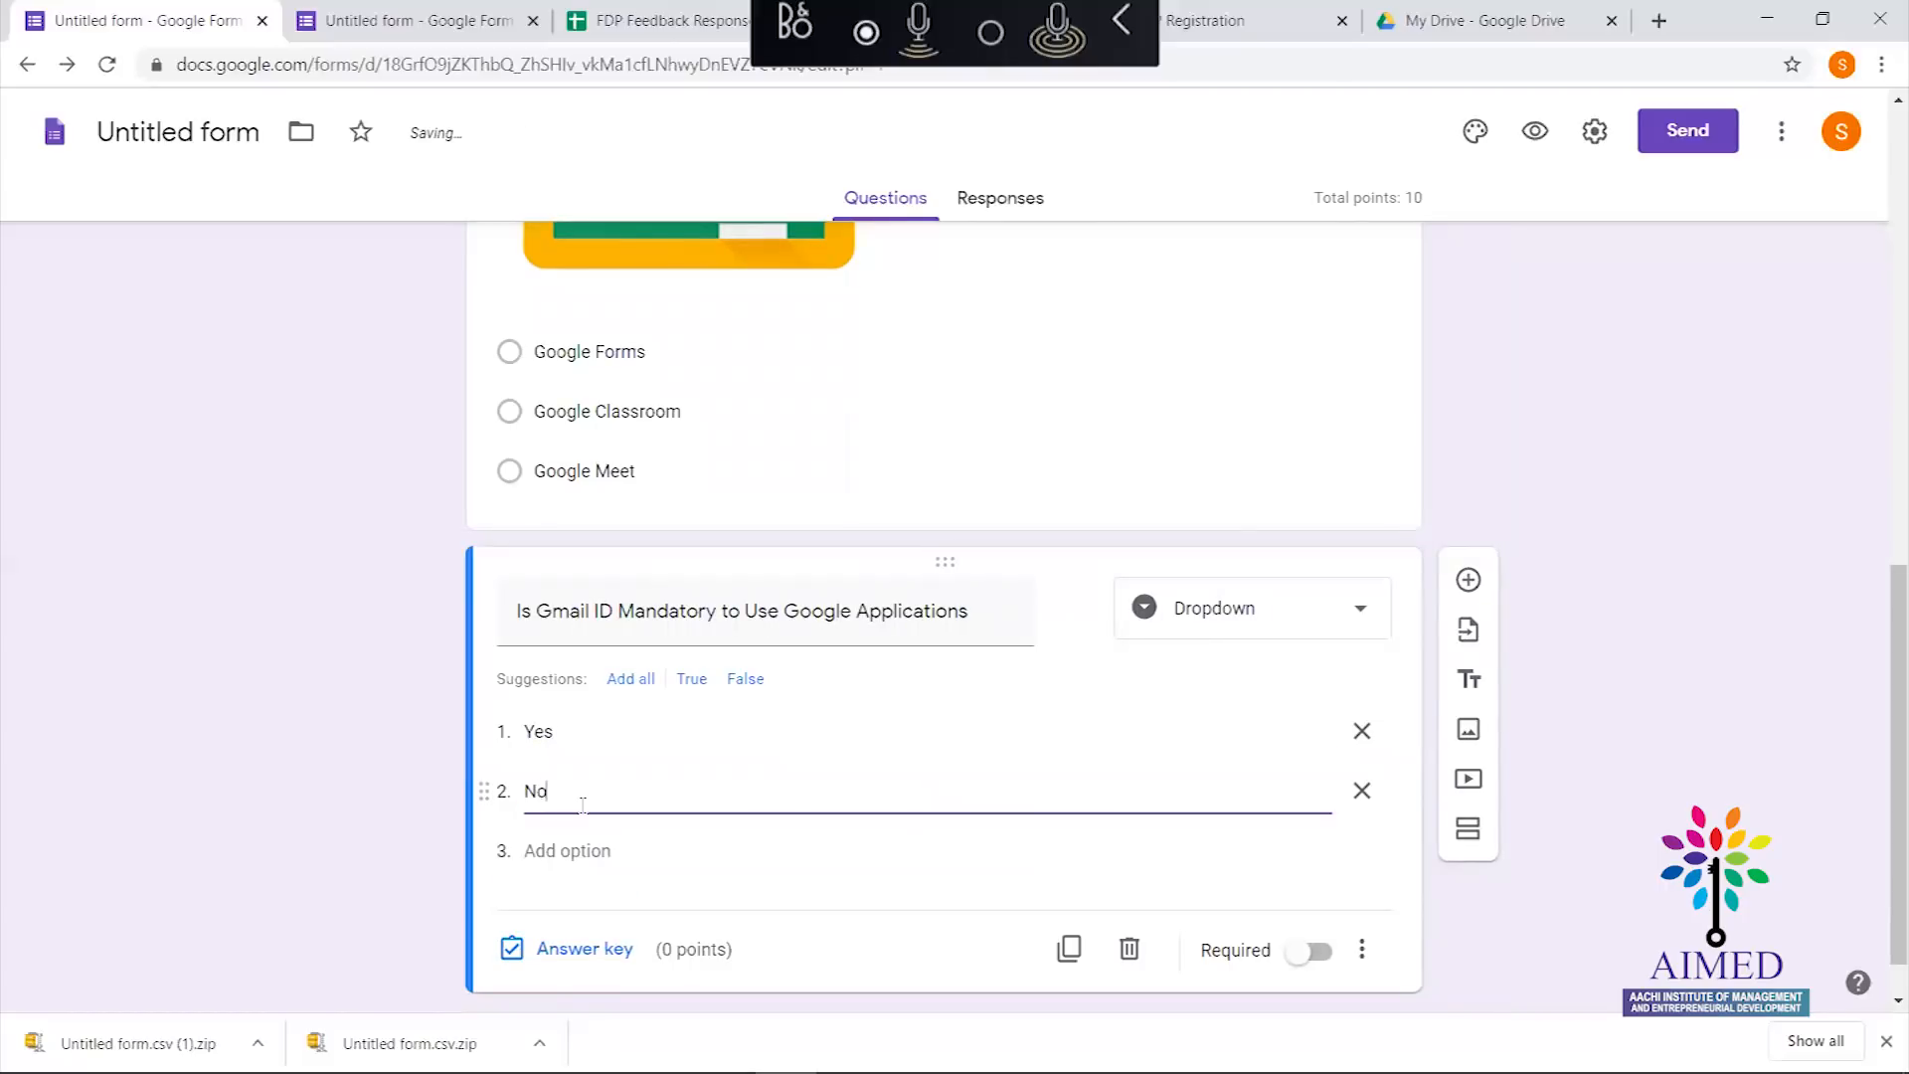
In the answer key, mark Yes as correct and worth 10 points
{"action": "left_click", "coordinate": [586, 948]}
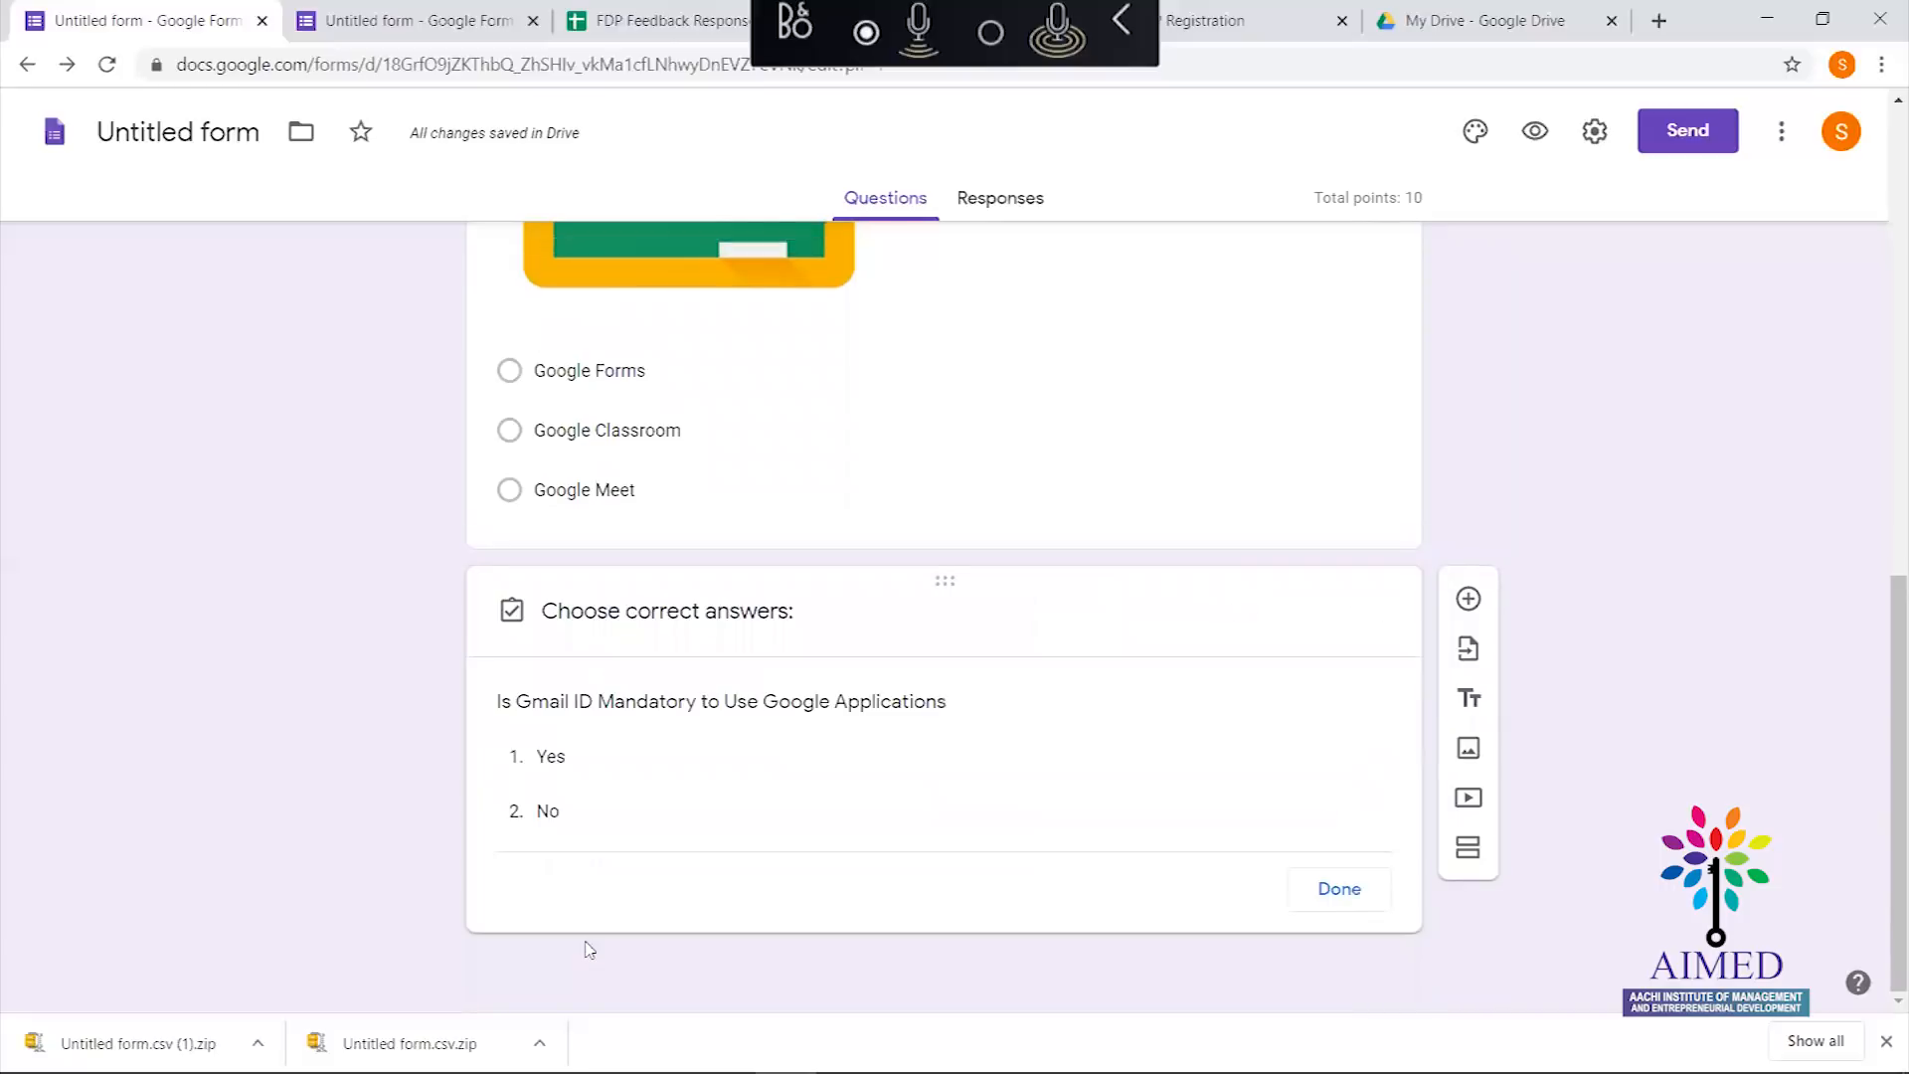
{"action": "left_click", "coordinate": [575, 755]}
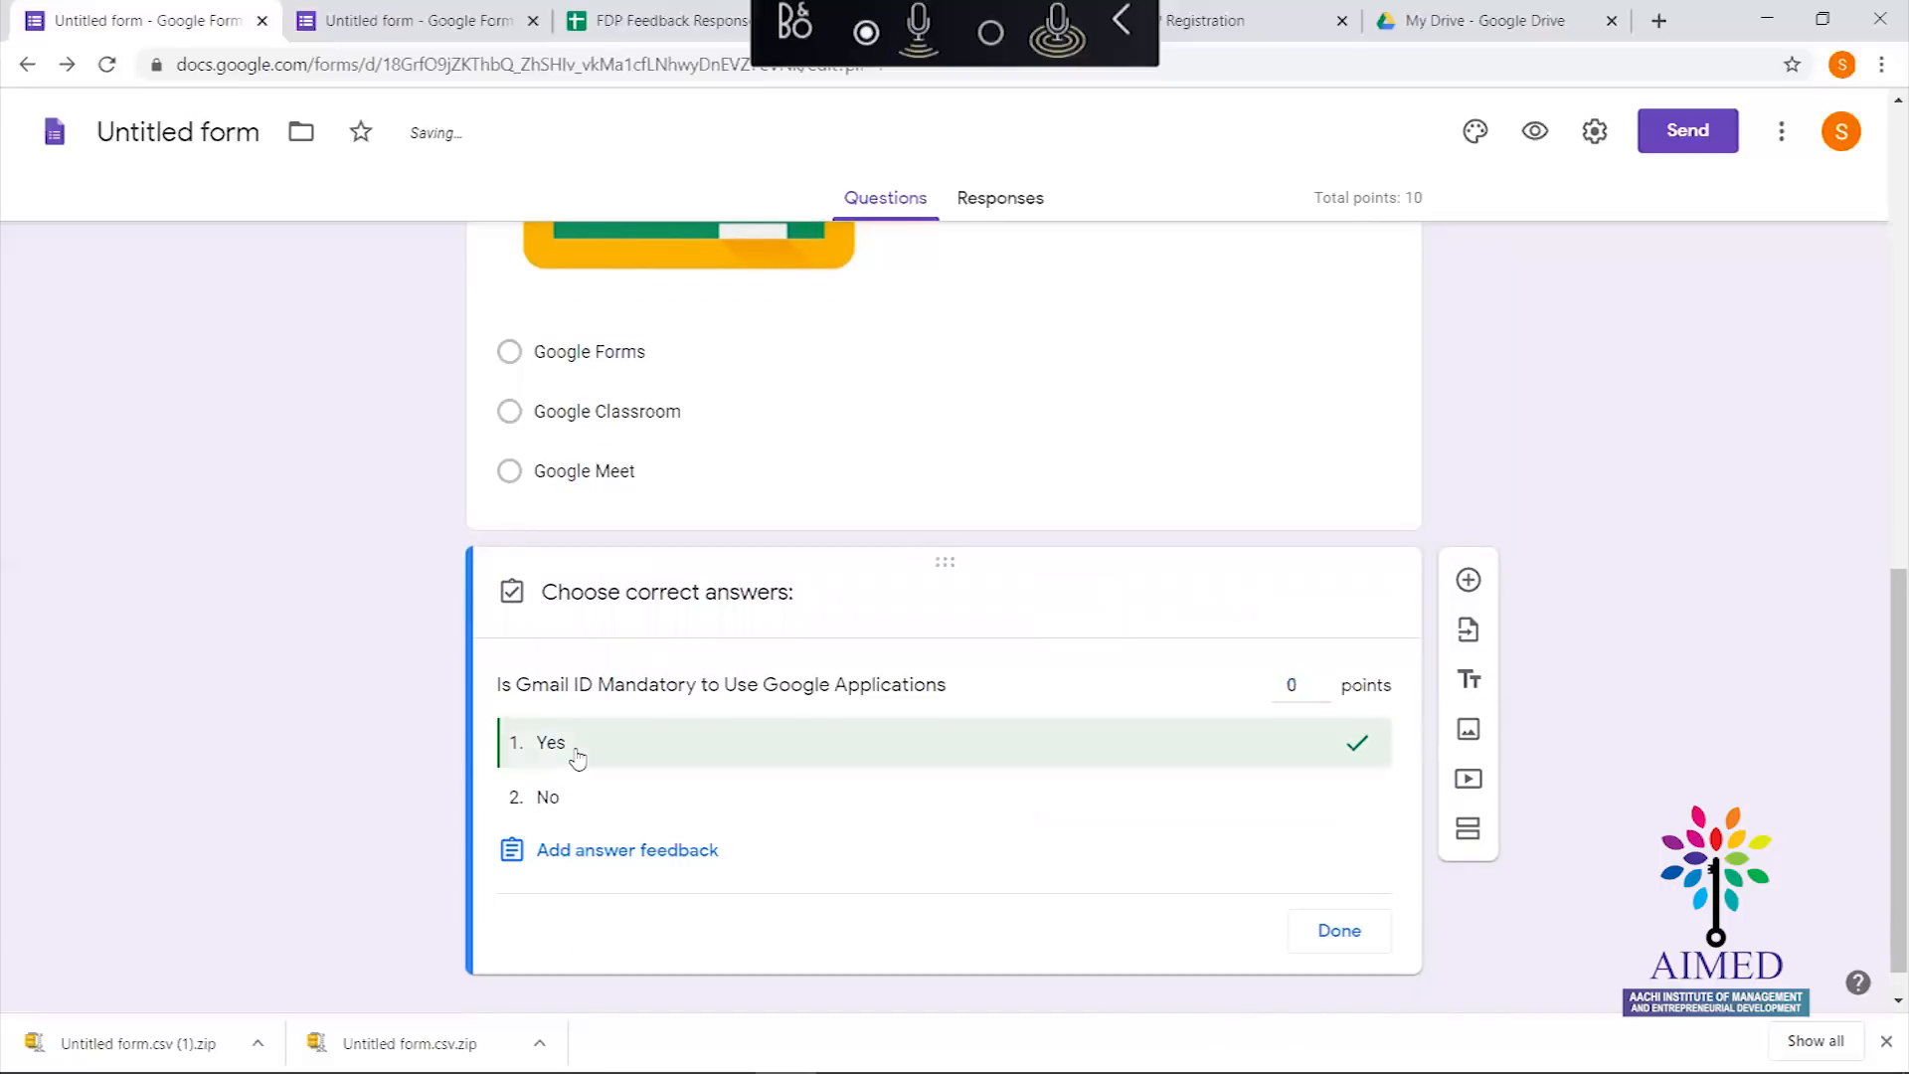
{"action": "left_click", "coordinate": [1289, 684]}
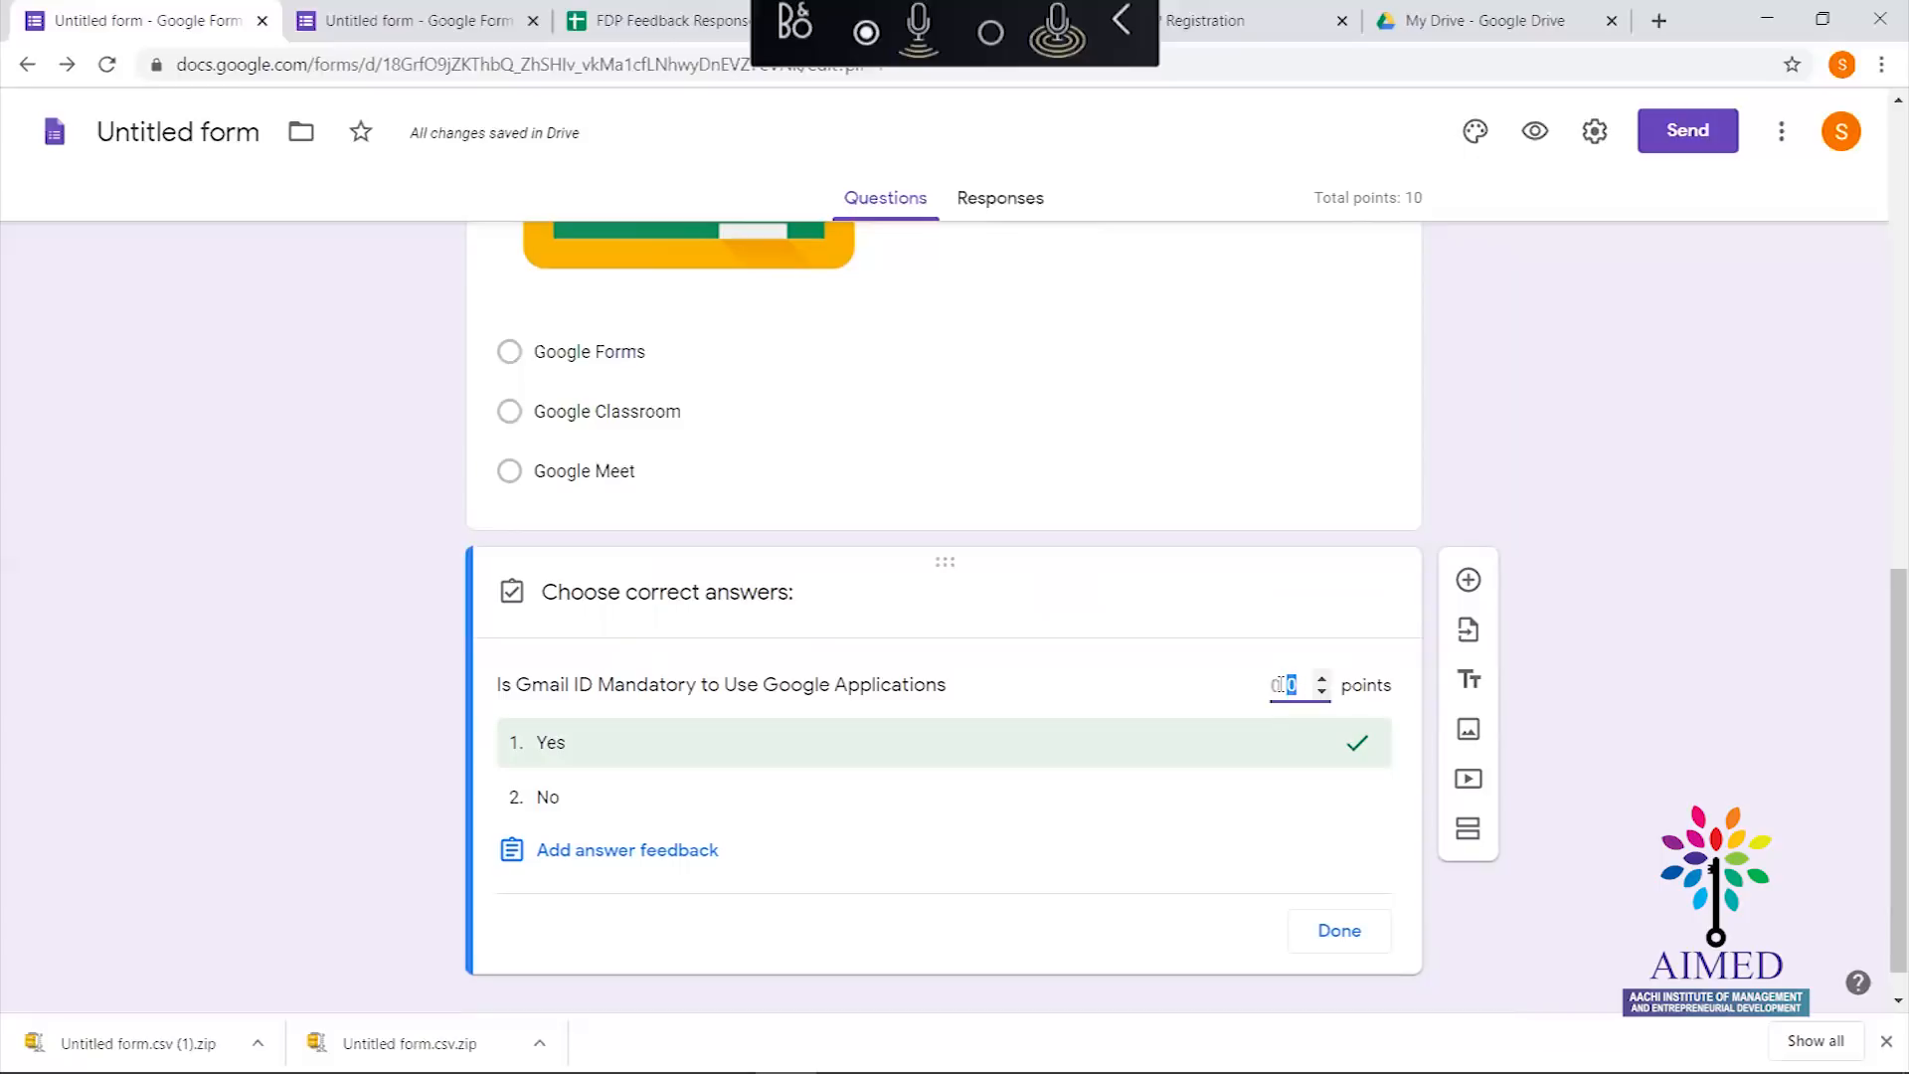
{"action": "type", "text": "10"}
{"action": "left_click", "coordinate": [1335, 941]}
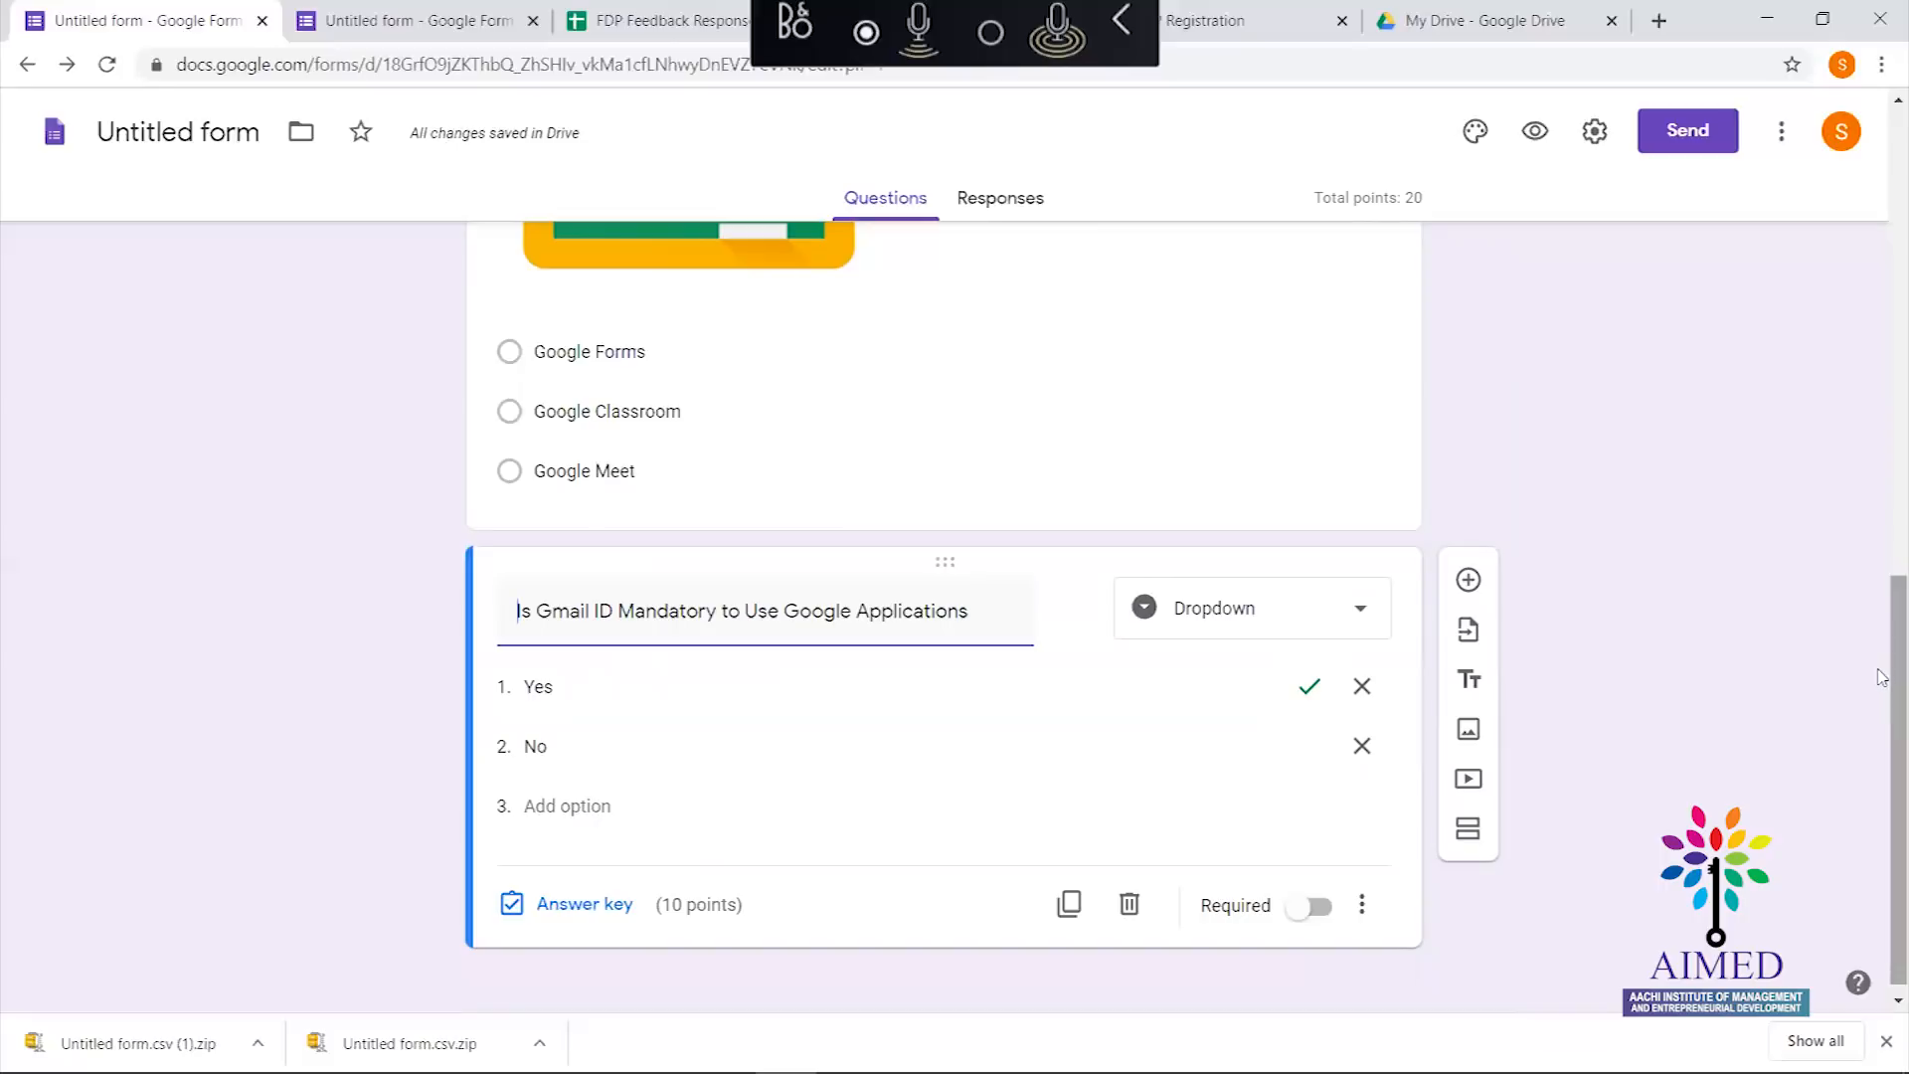
{"action": "scroll", "coordinate": [1882, 677], "scroll_direction": "down", "scroll_amount": 1}
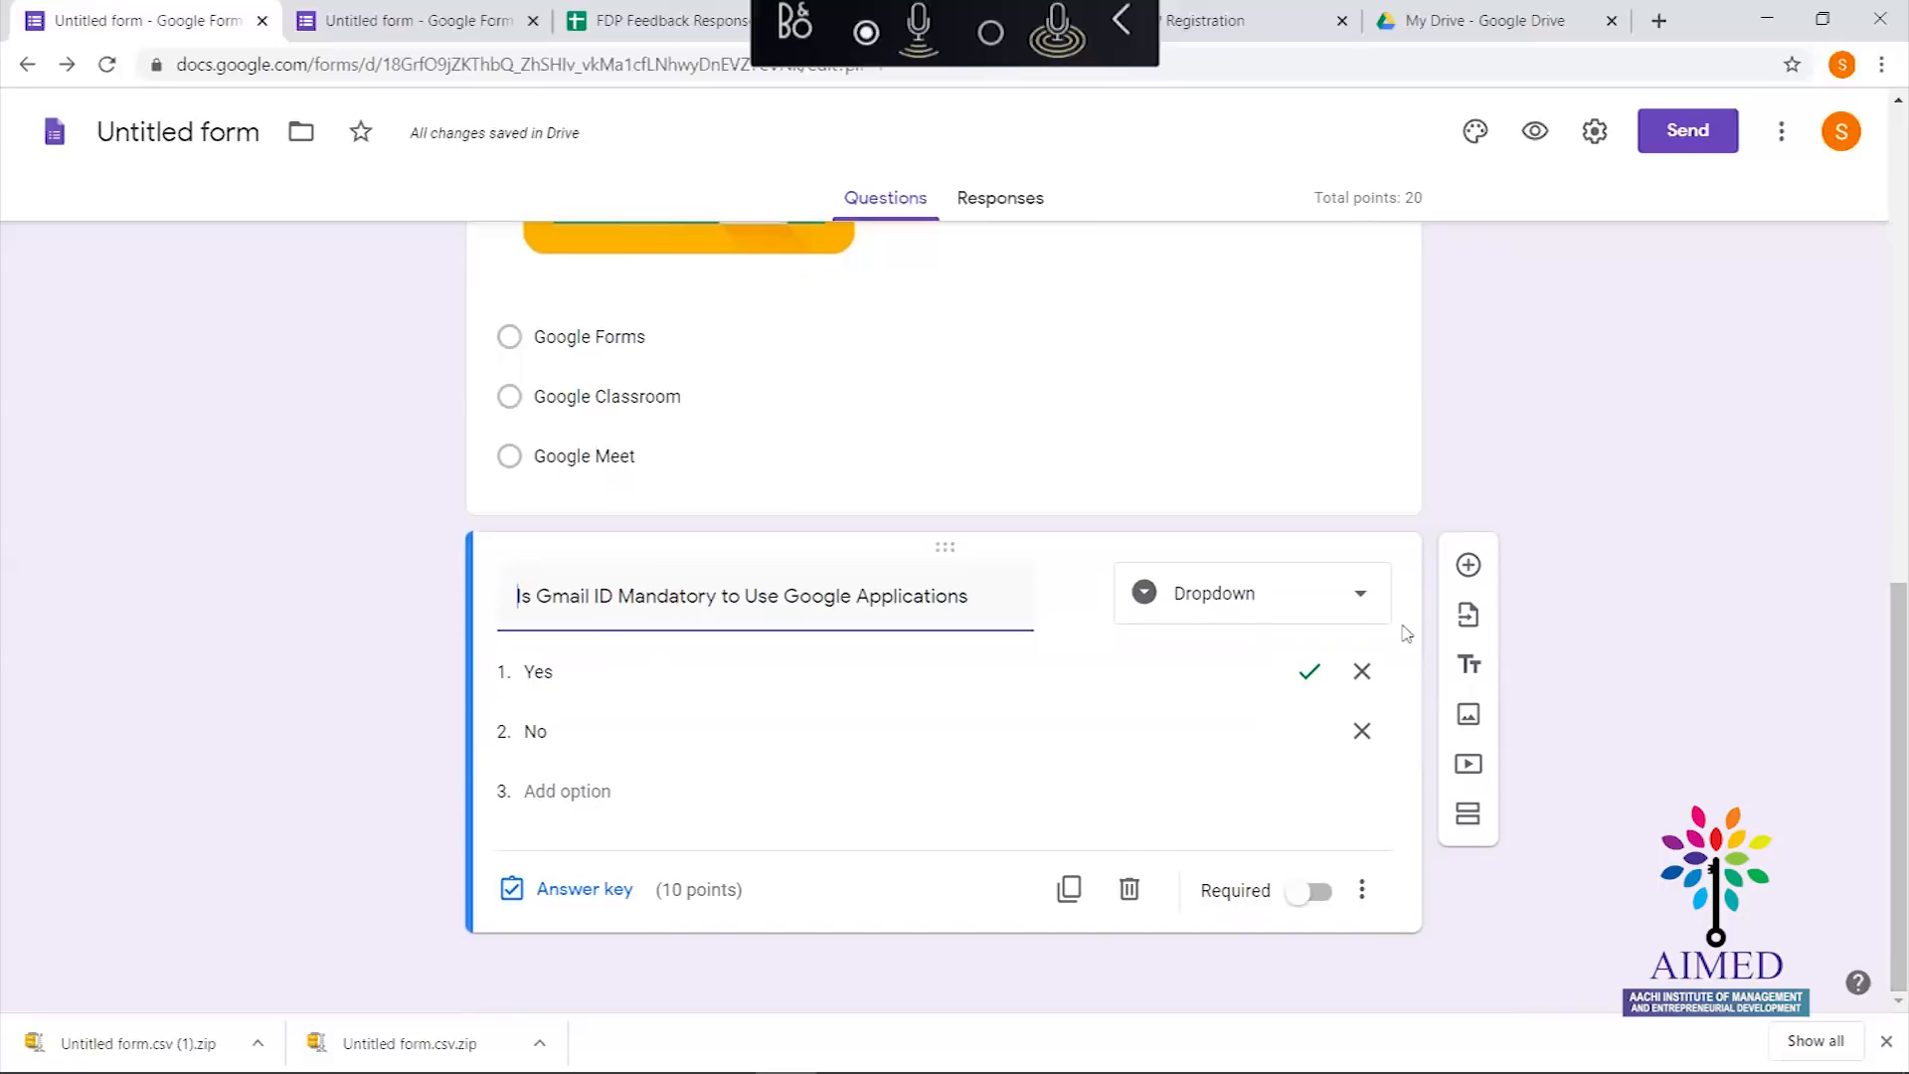
Add another question below the Gmail question as a Short answer question
{"action": "left_click", "coordinate": [1469, 565]}
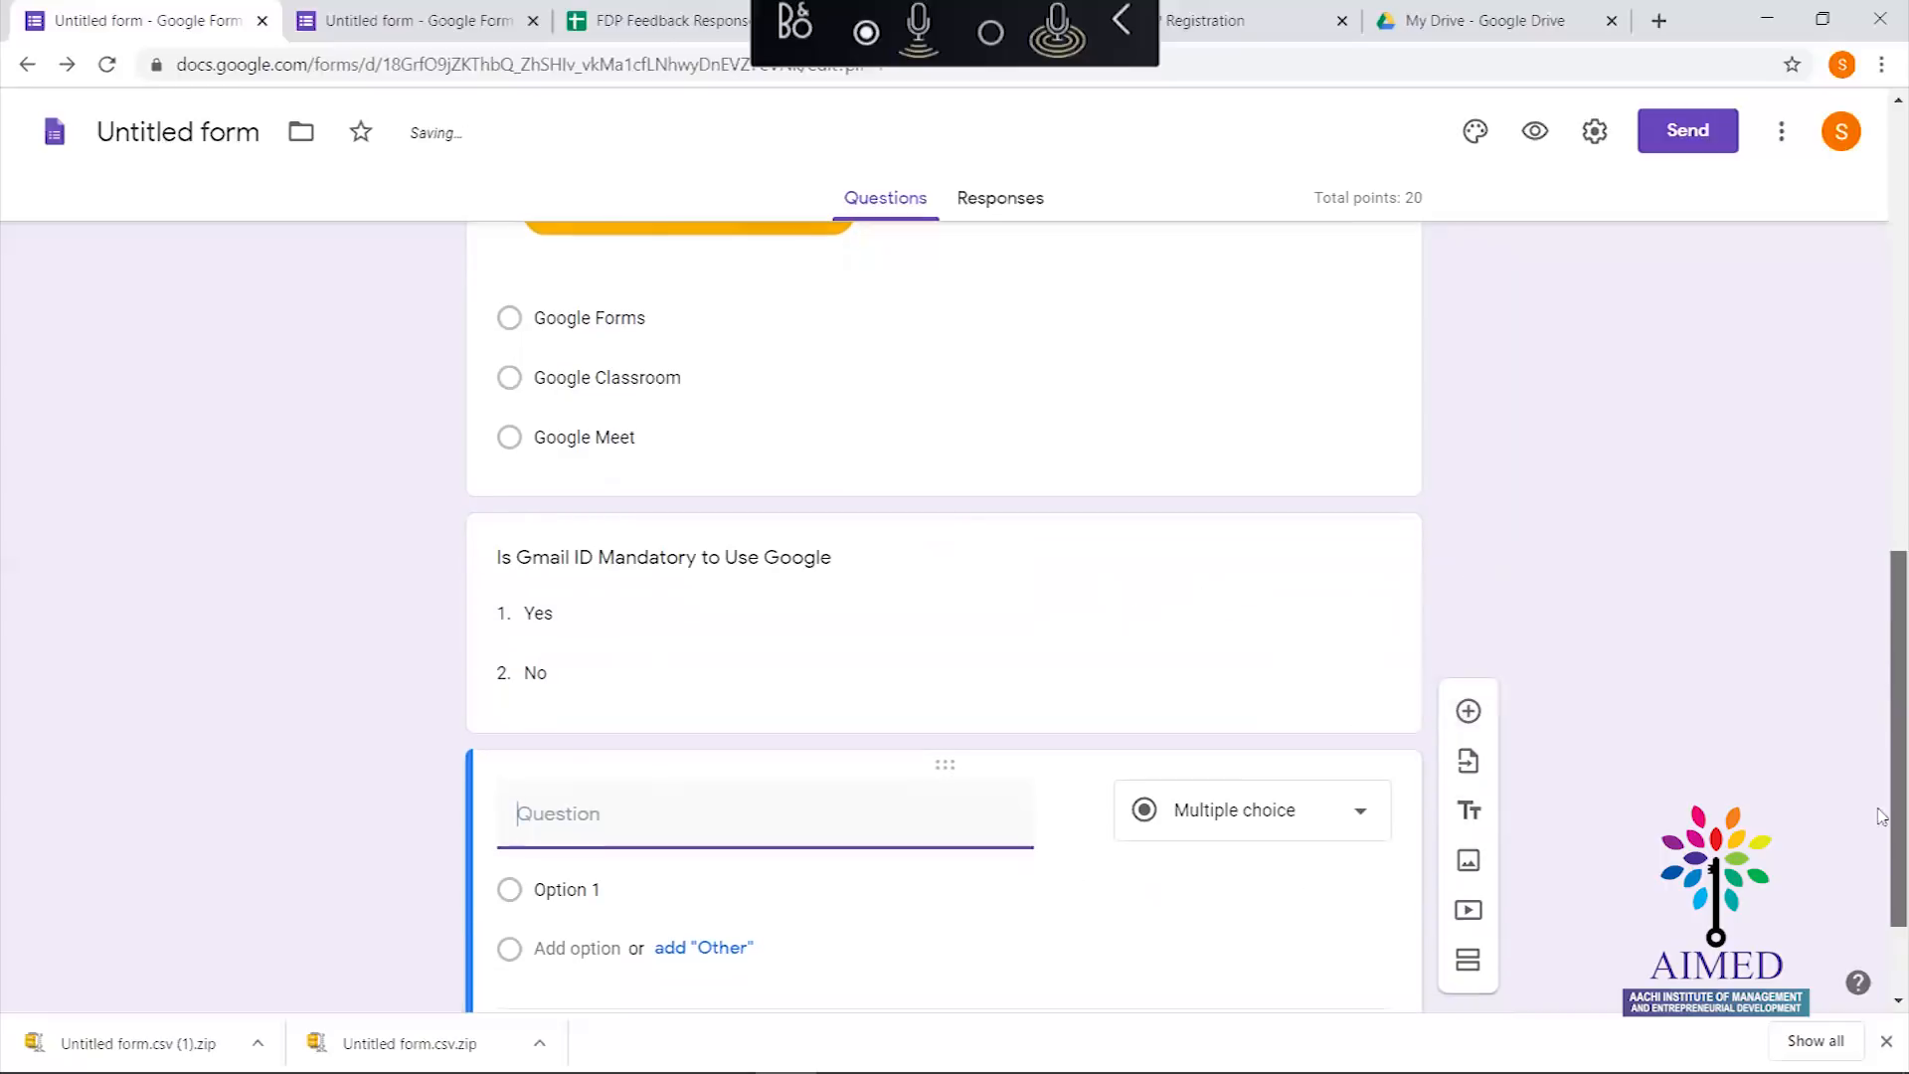
{"action": "left_click", "coordinate": [1361, 662]}
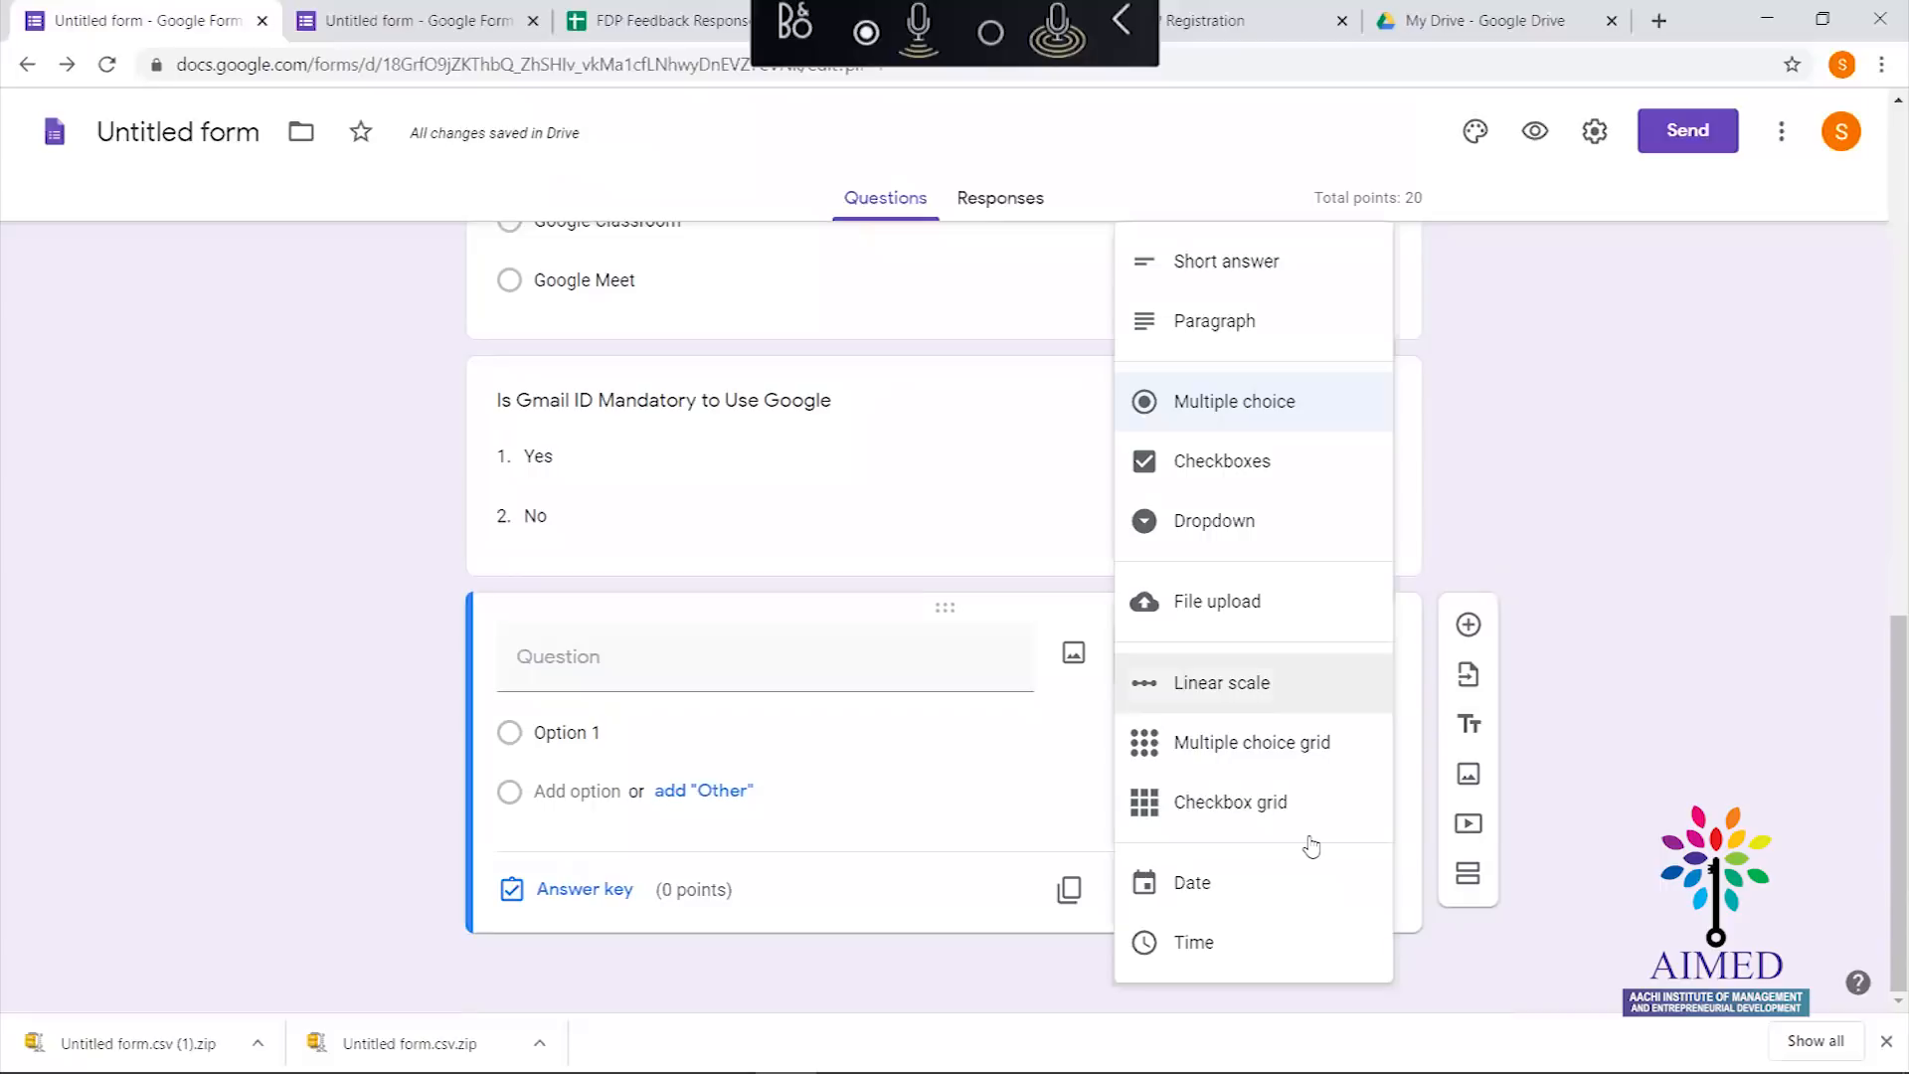
{"action": "left_click", "coordinate": [638, 679]}
Title it 'When Google Classroom Session conducted?' and change its type to Date
{"action": "type", "text": "When"}
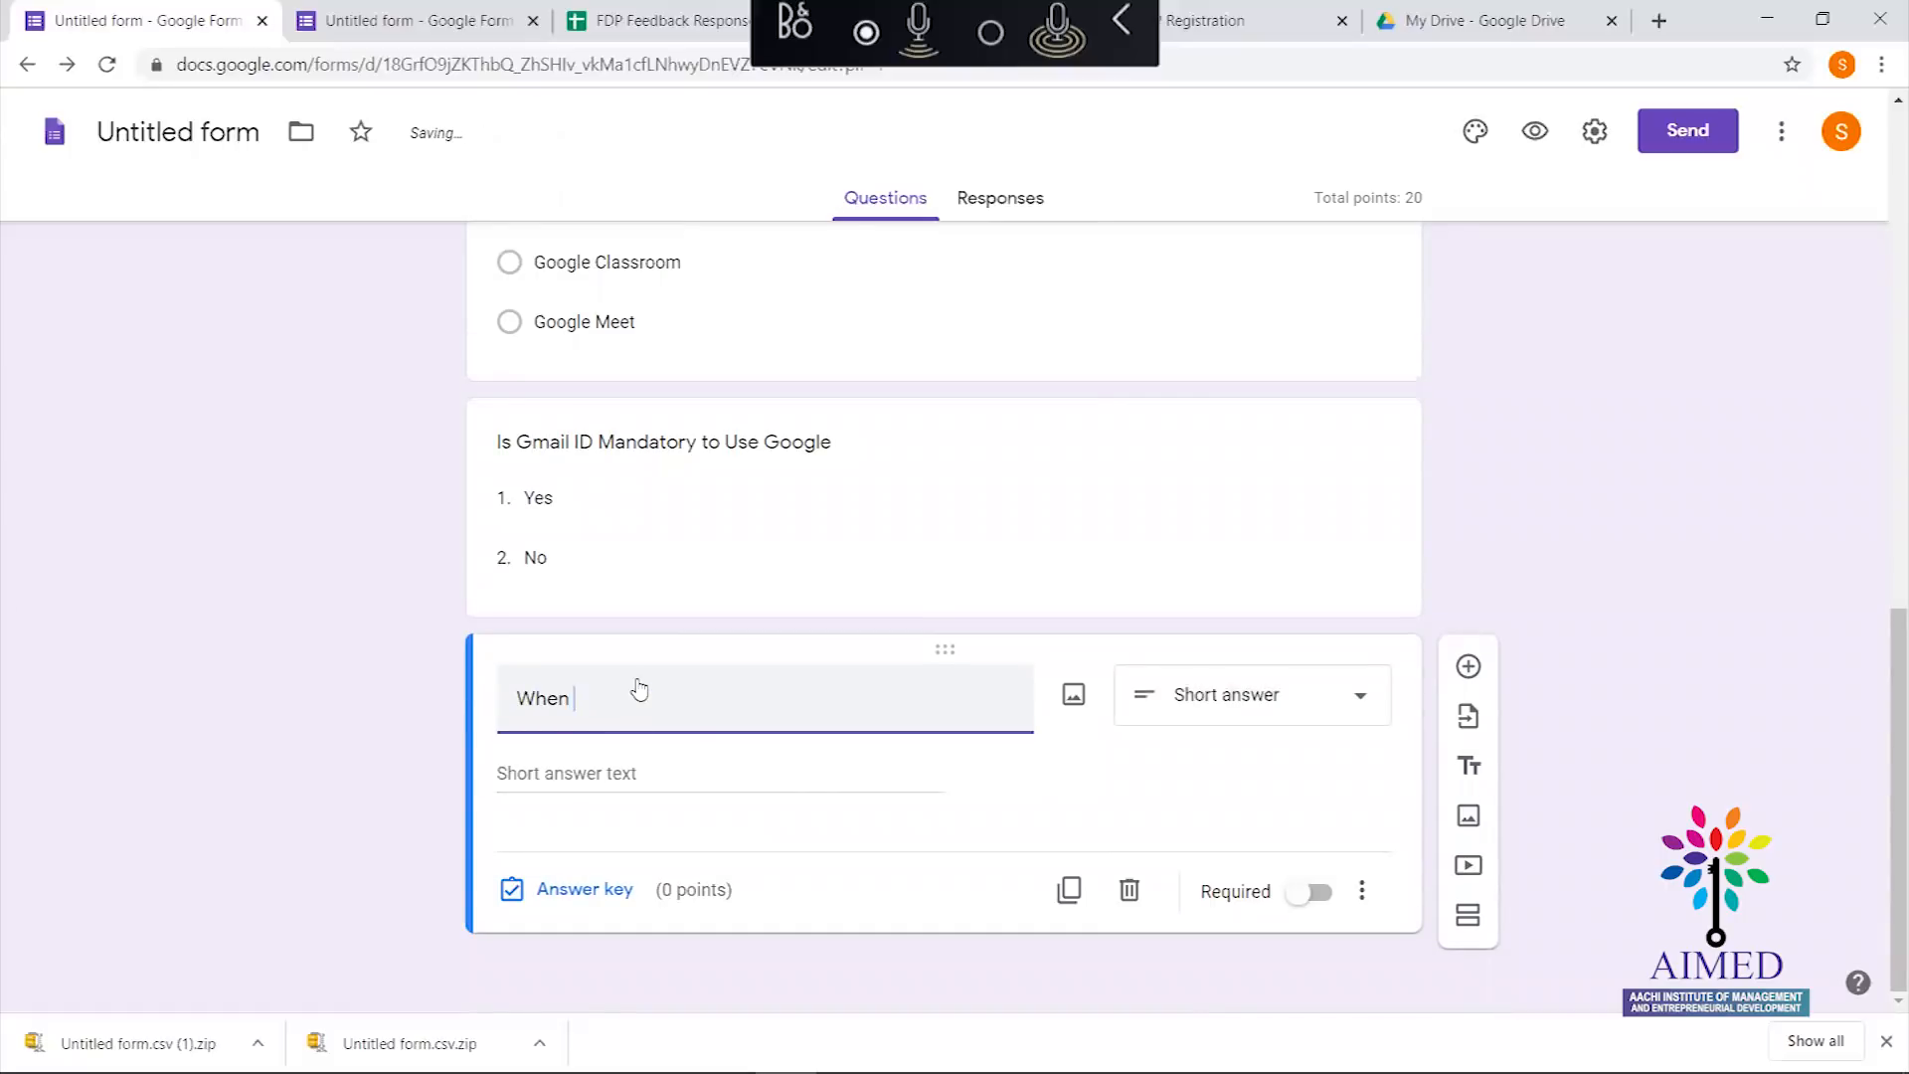
{"action": "type", "text": " Yo"}
{"action": "type", "text": "Goo"}
{"action": "type", "text": "gle Cla"}
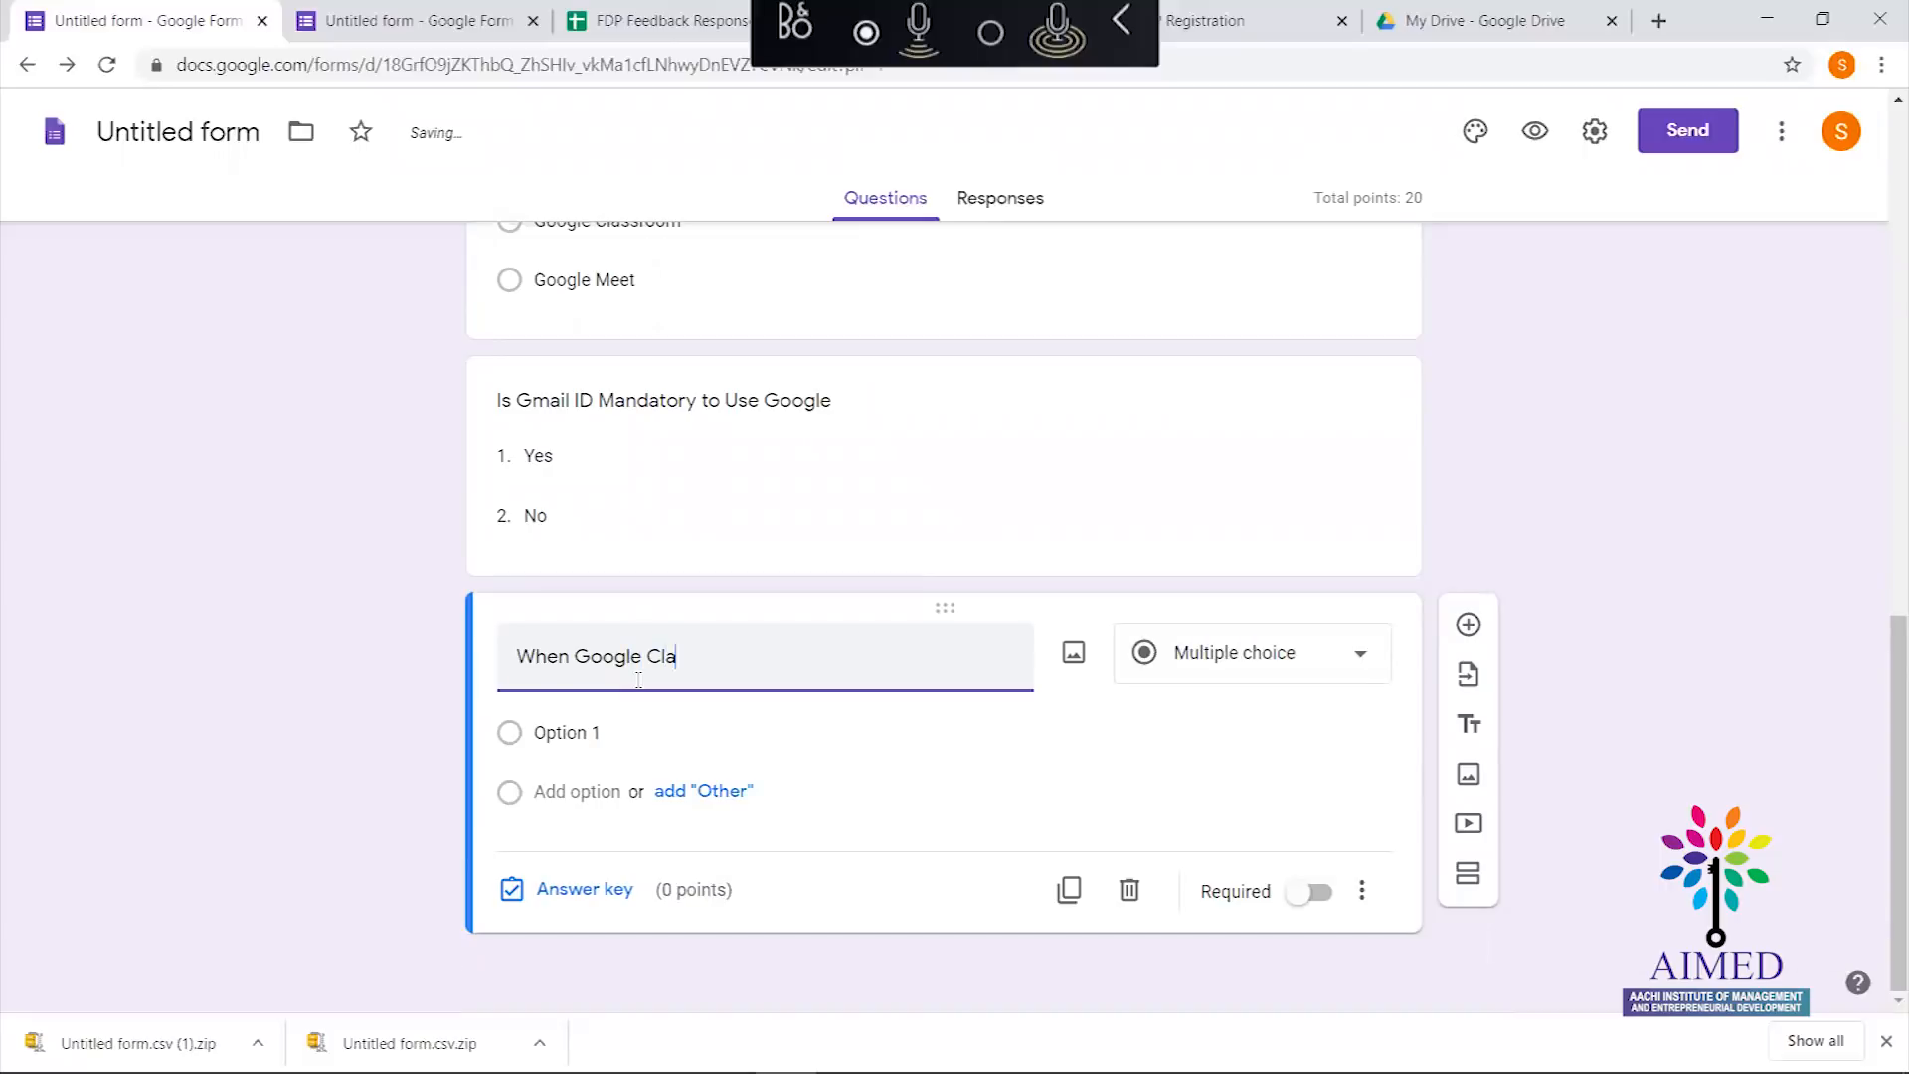
{"action": "type", "text": "ssroom Session conducted?"}
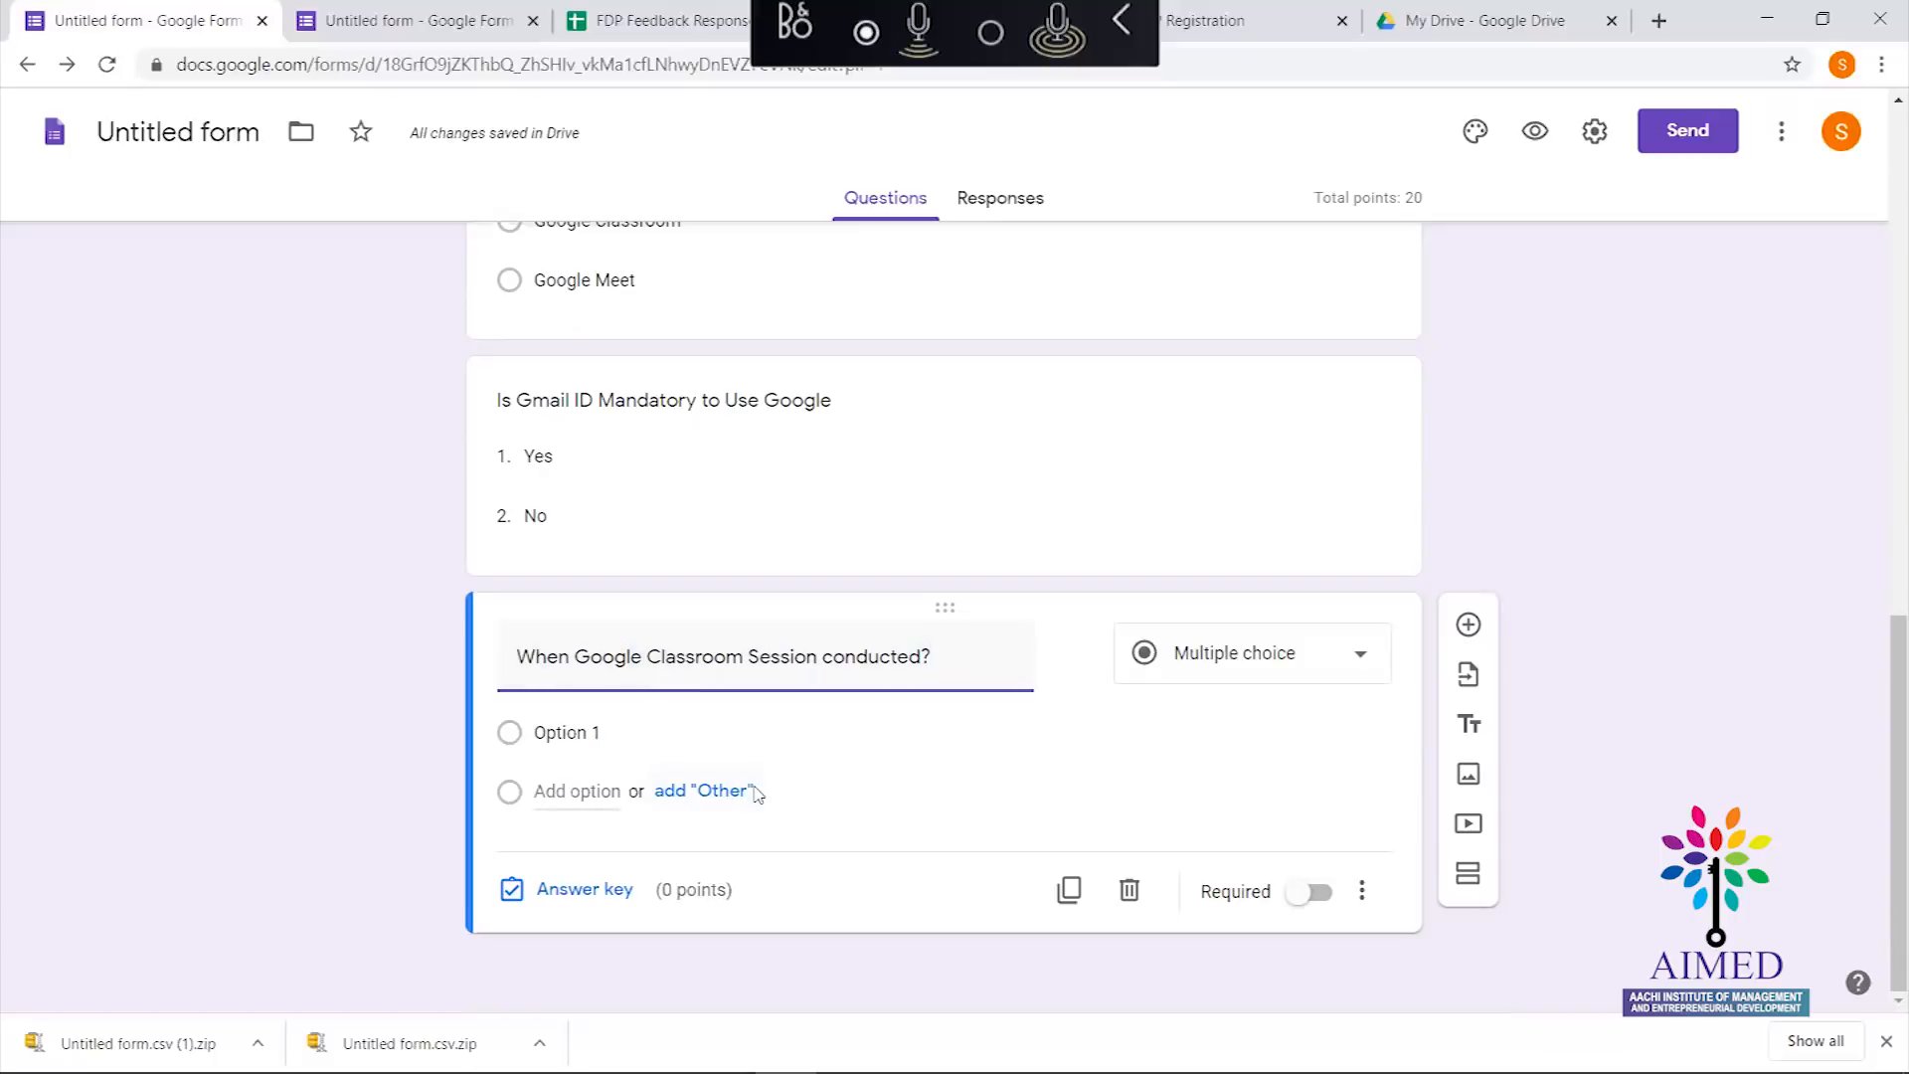
{"action": "left_click", "coordinate": [1368, 670]}
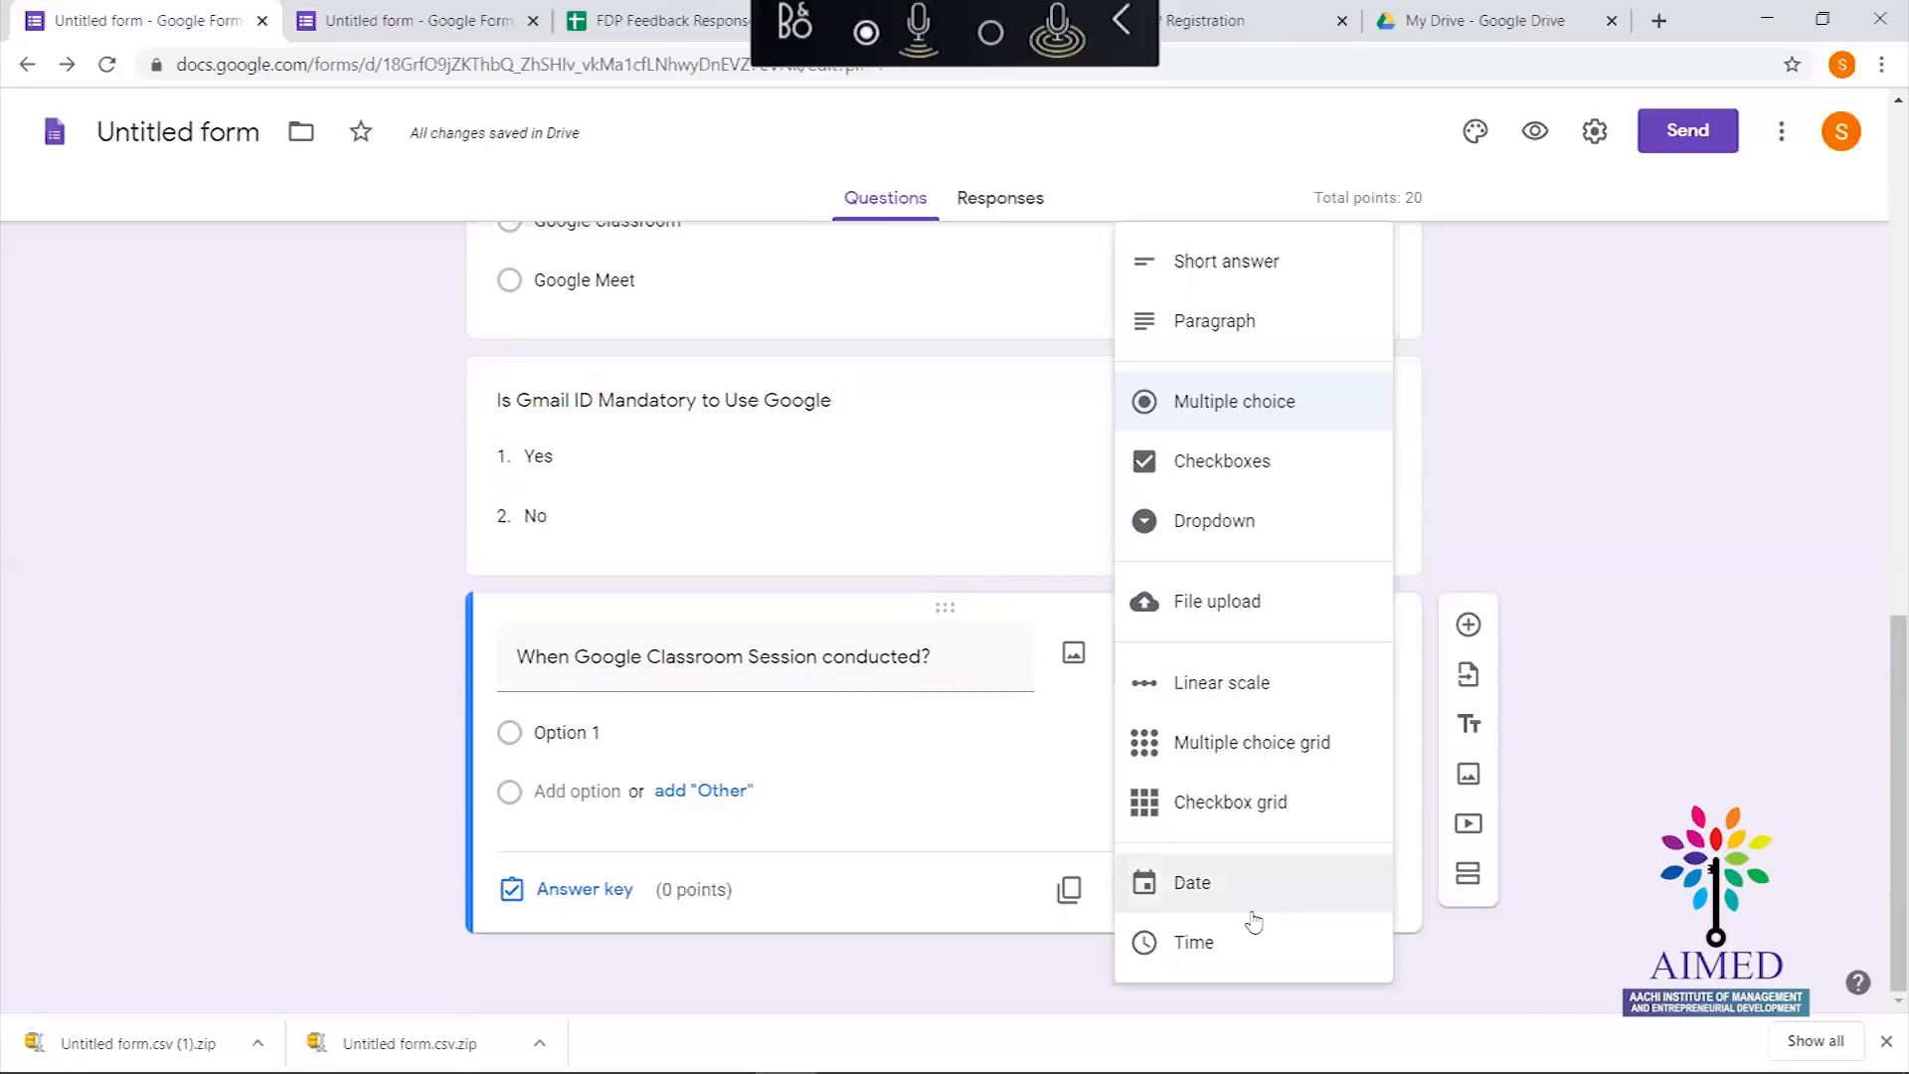
{"action": "left_click", "coordinate": [1237, 884]}
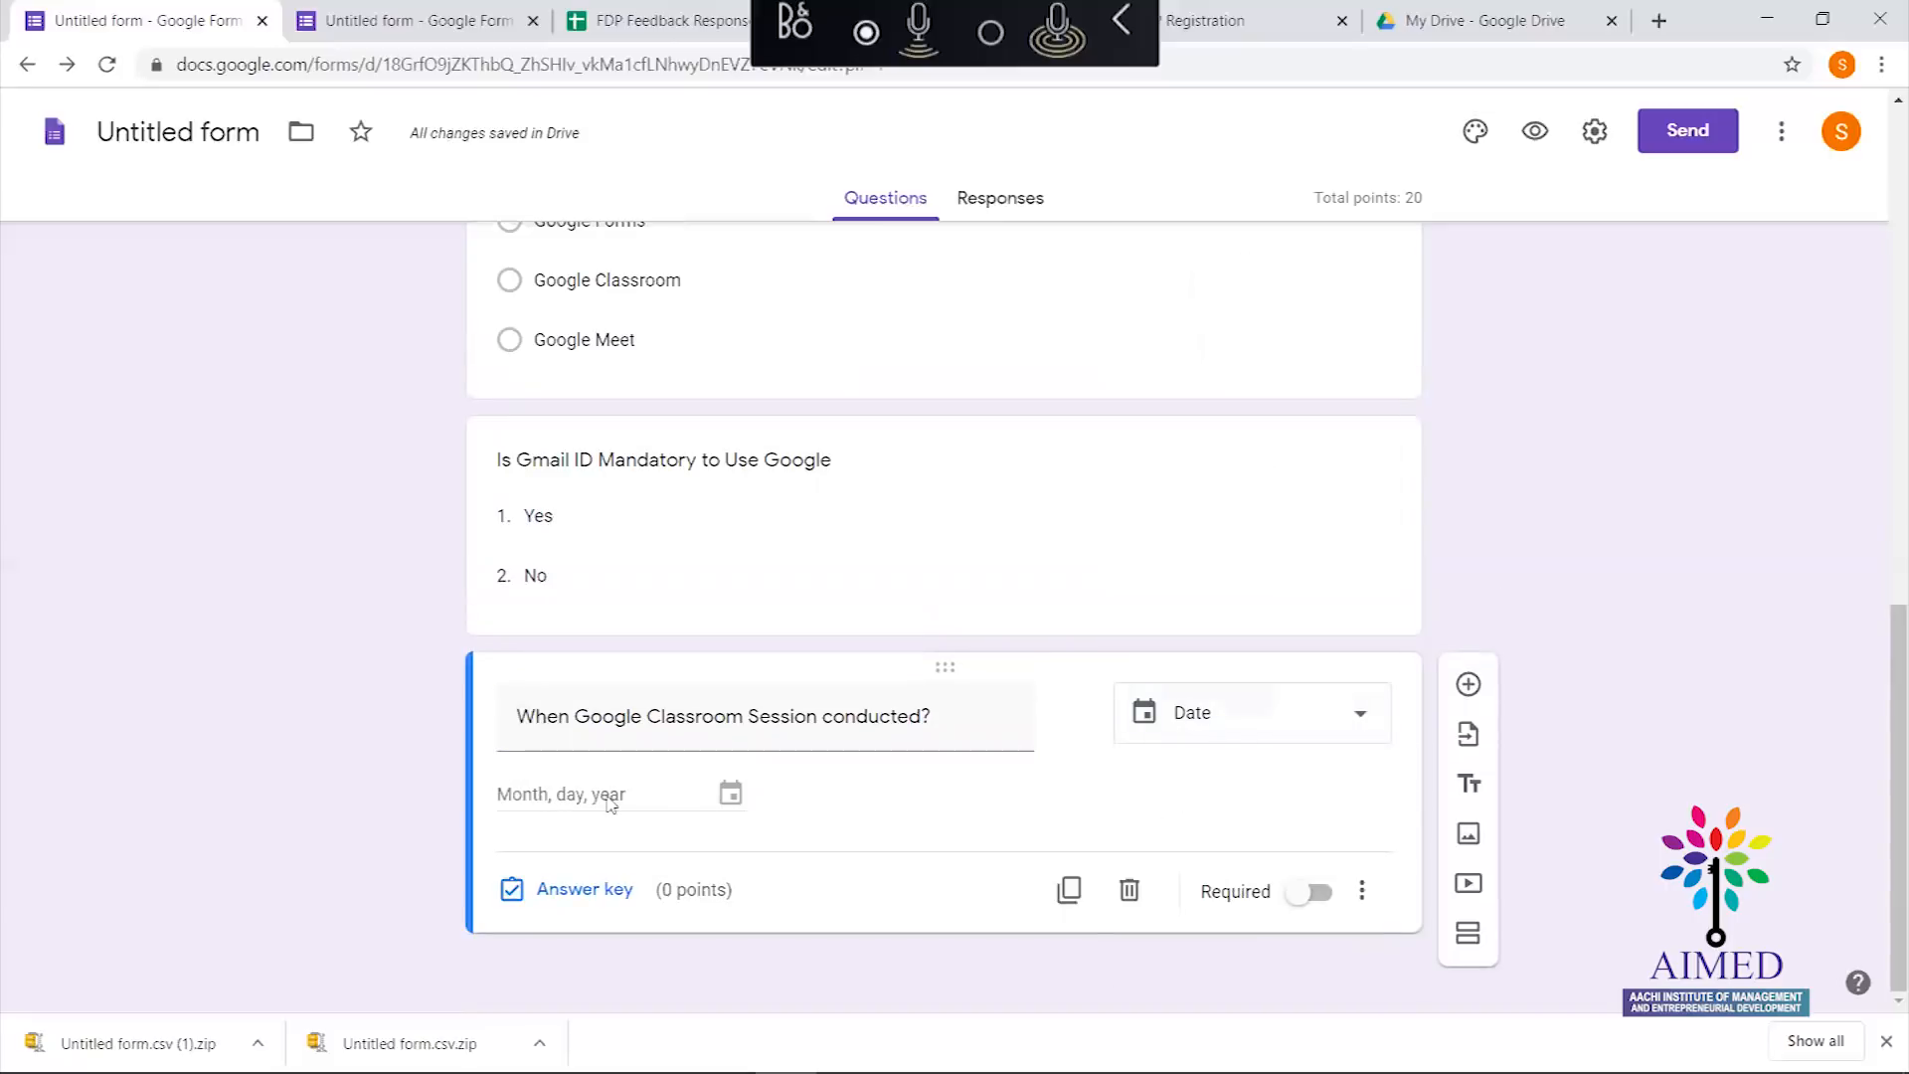
Give the session date question 10 points in its answer key, adding no feedback
{"action": "left_click", "coordinate": [585, 892]}
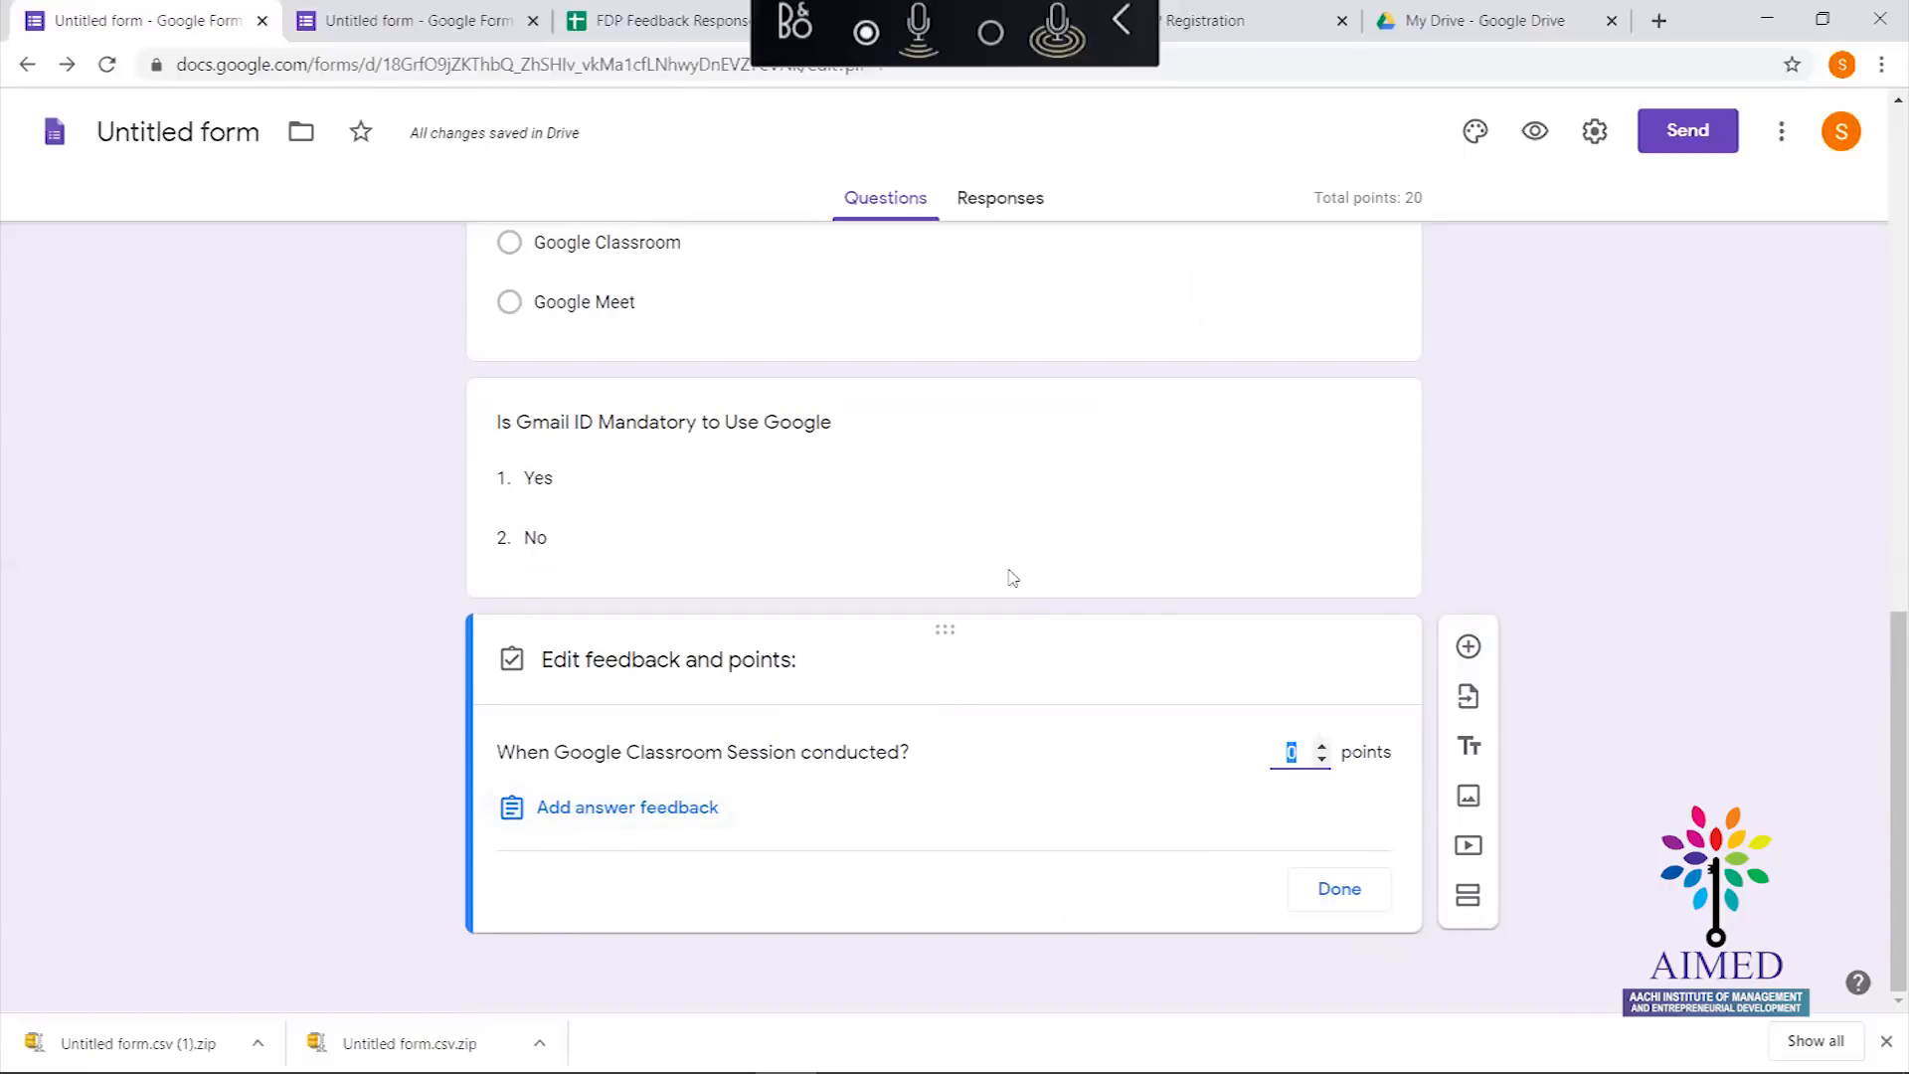
{"action": "left_click", "coordinate": [714, 727]}
{"action": "left_click", "coordinate": [1306, 760]}
{"action": "type", "text": "10"}
{"action": "left_click", "coordinate": [694, 806]}
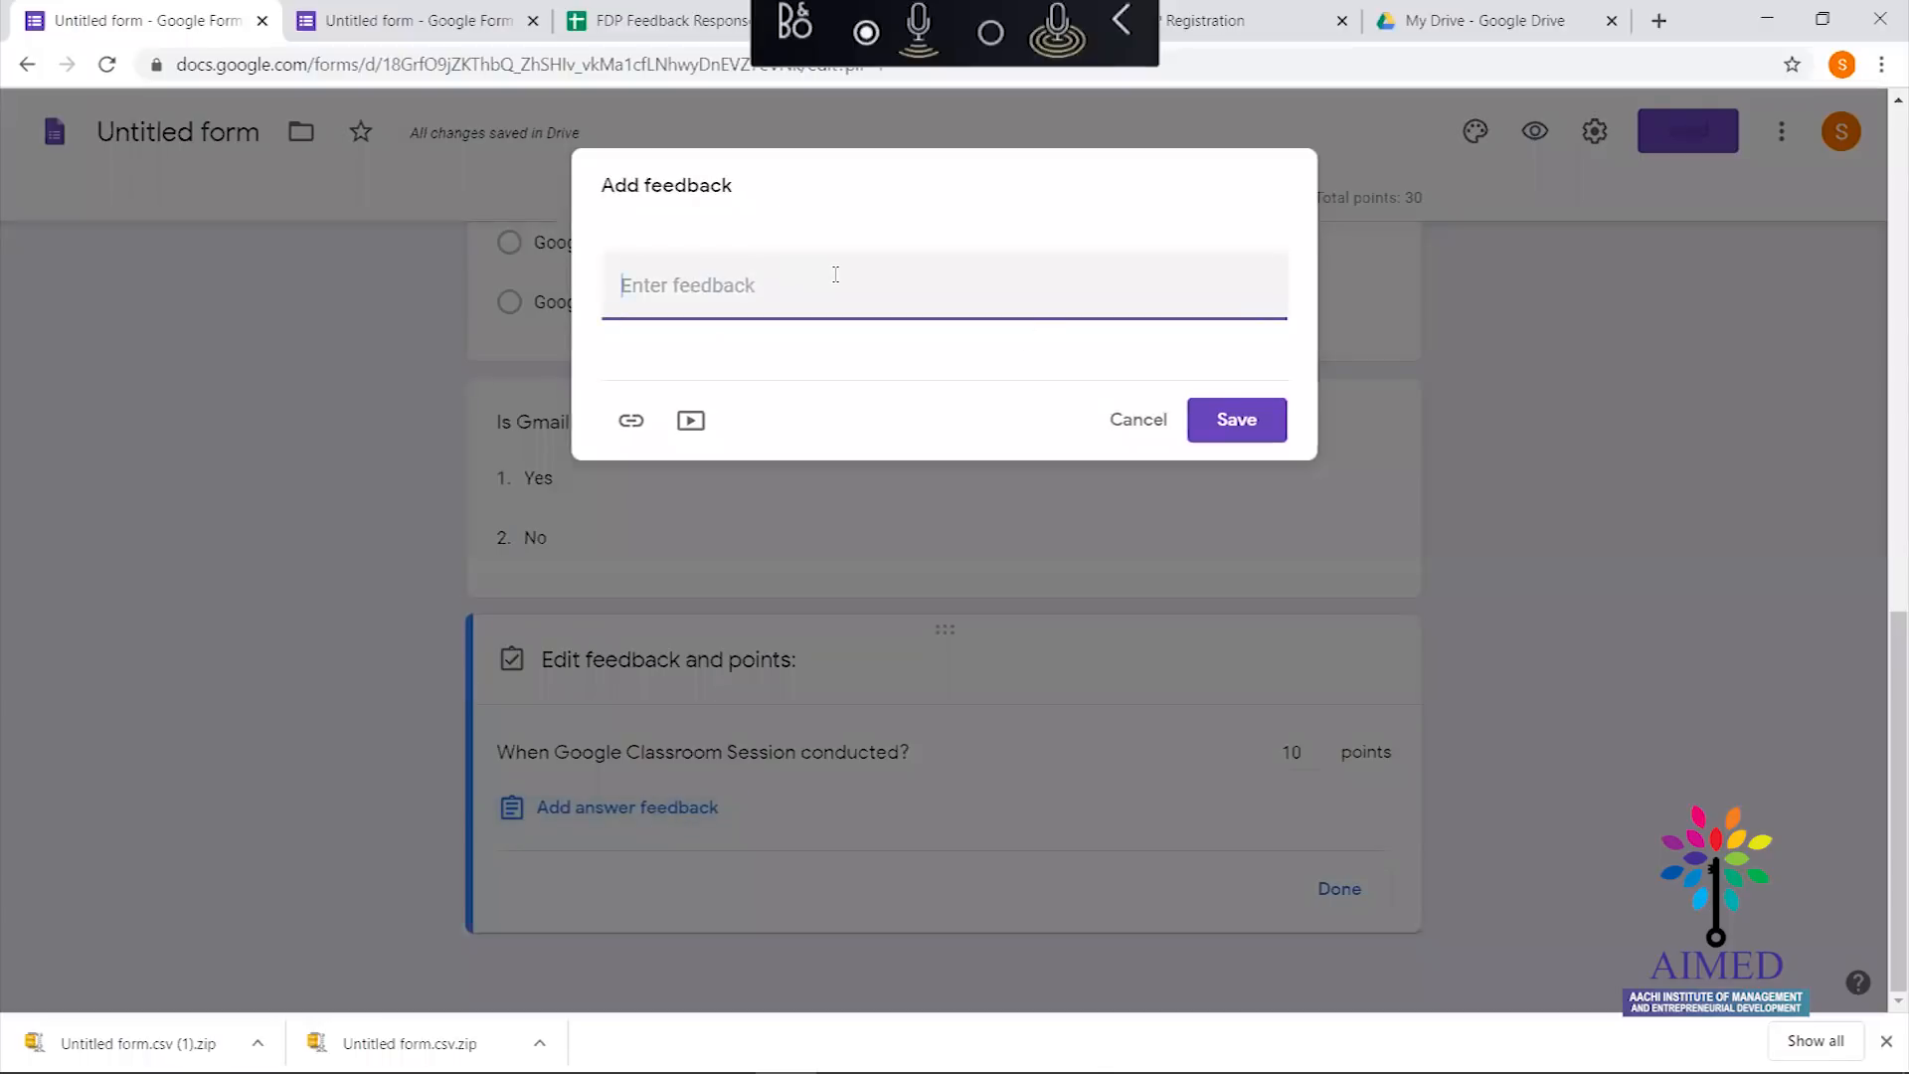
{"action": "left_click", "coordinate": [1141, 423]}
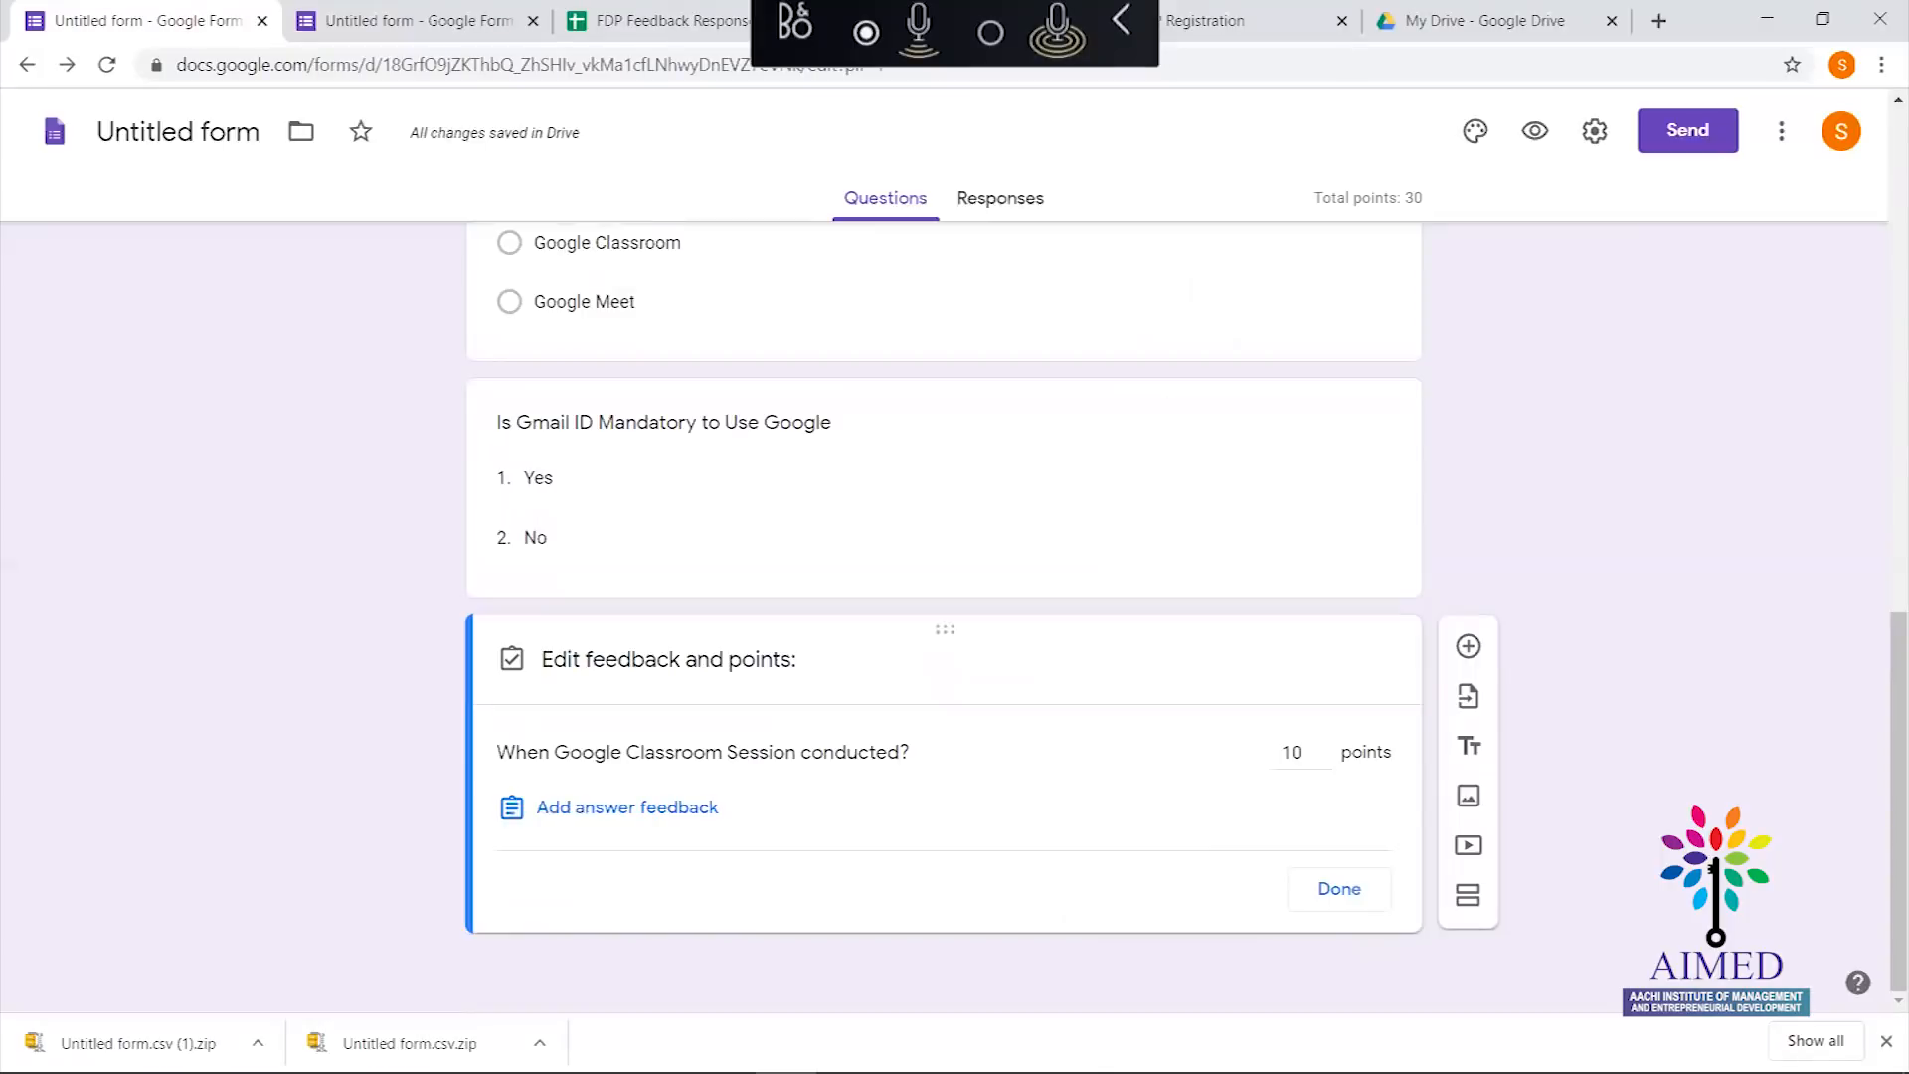
{"action": "left_click", "coordinate": [1332, 887]}
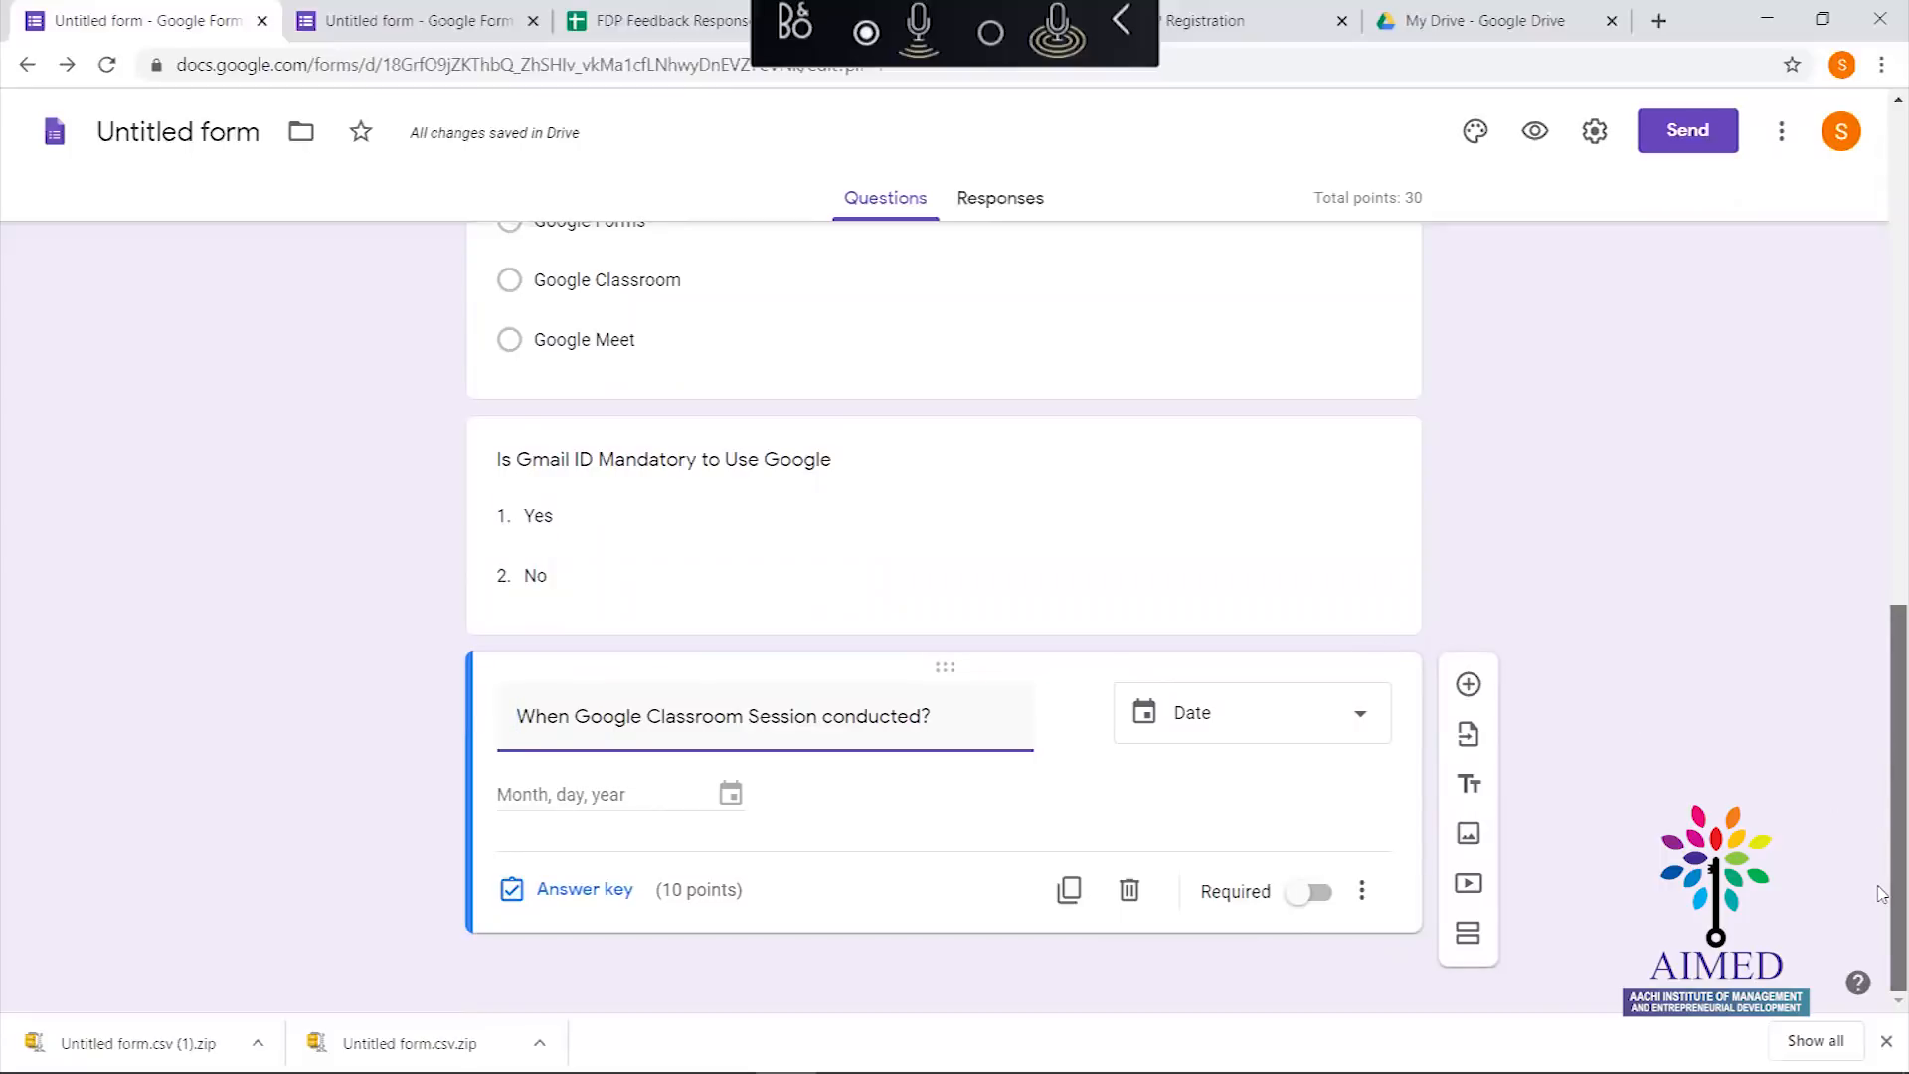
{"action": "scroll", "coordinate": [1882, 656], "scroll_direction": "up", "scroll_amount": 2}
{"action": "scroll", "coordinate": [1882, 643], "scroll_direction": "down", "scroll_amount": 2}
{"action": "scroll", "coordinate": [1825, 661], "scroll_direction": "up", "scroll_amount": 10}
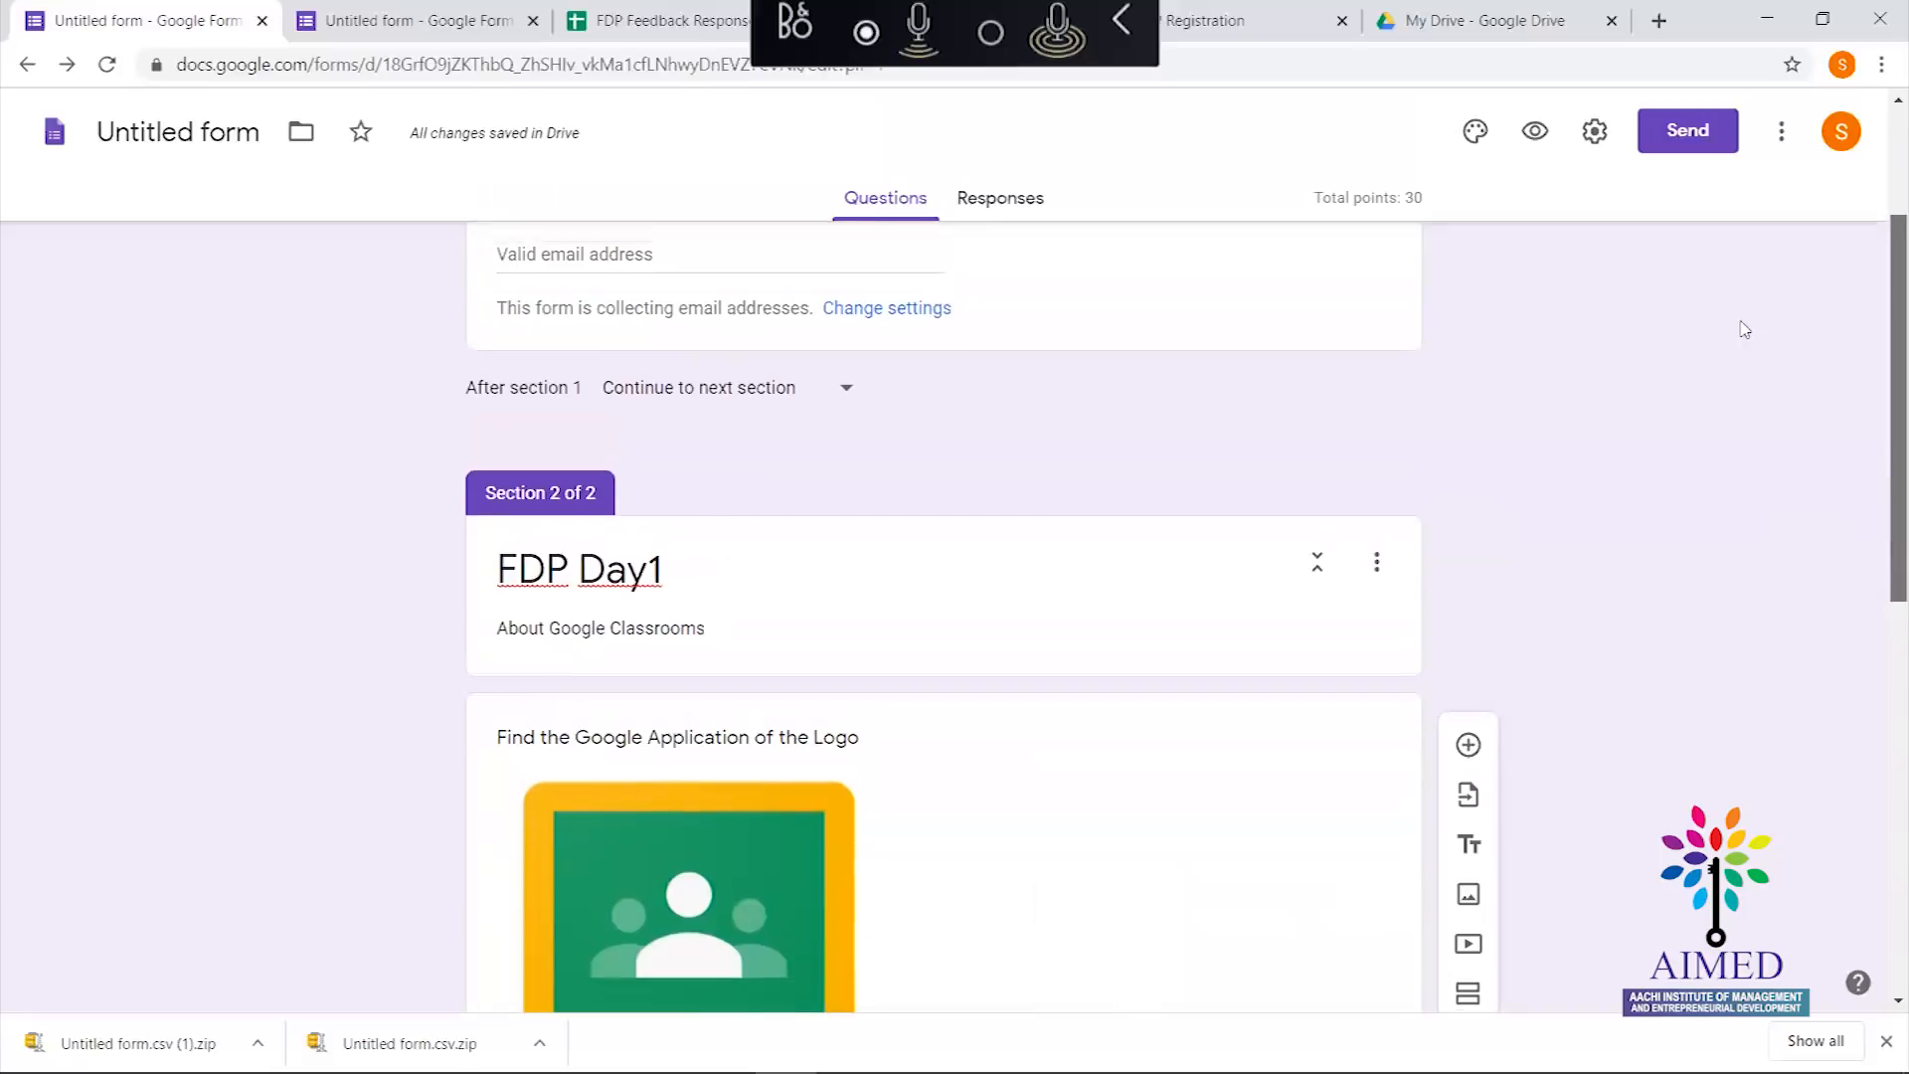
{"action": "scroll", "coordinate": [1713, 259], "scroll_direction": "down", "scroll_amount": 9}
{"action": "scroll", "coordinate": [1867, 755], "scroll_direction": "up", "scroll_amount": 4}
{"action": "scroll", "coordinate": [1867, 755], "scroll_direction": "down", "scroll_amount": 3}
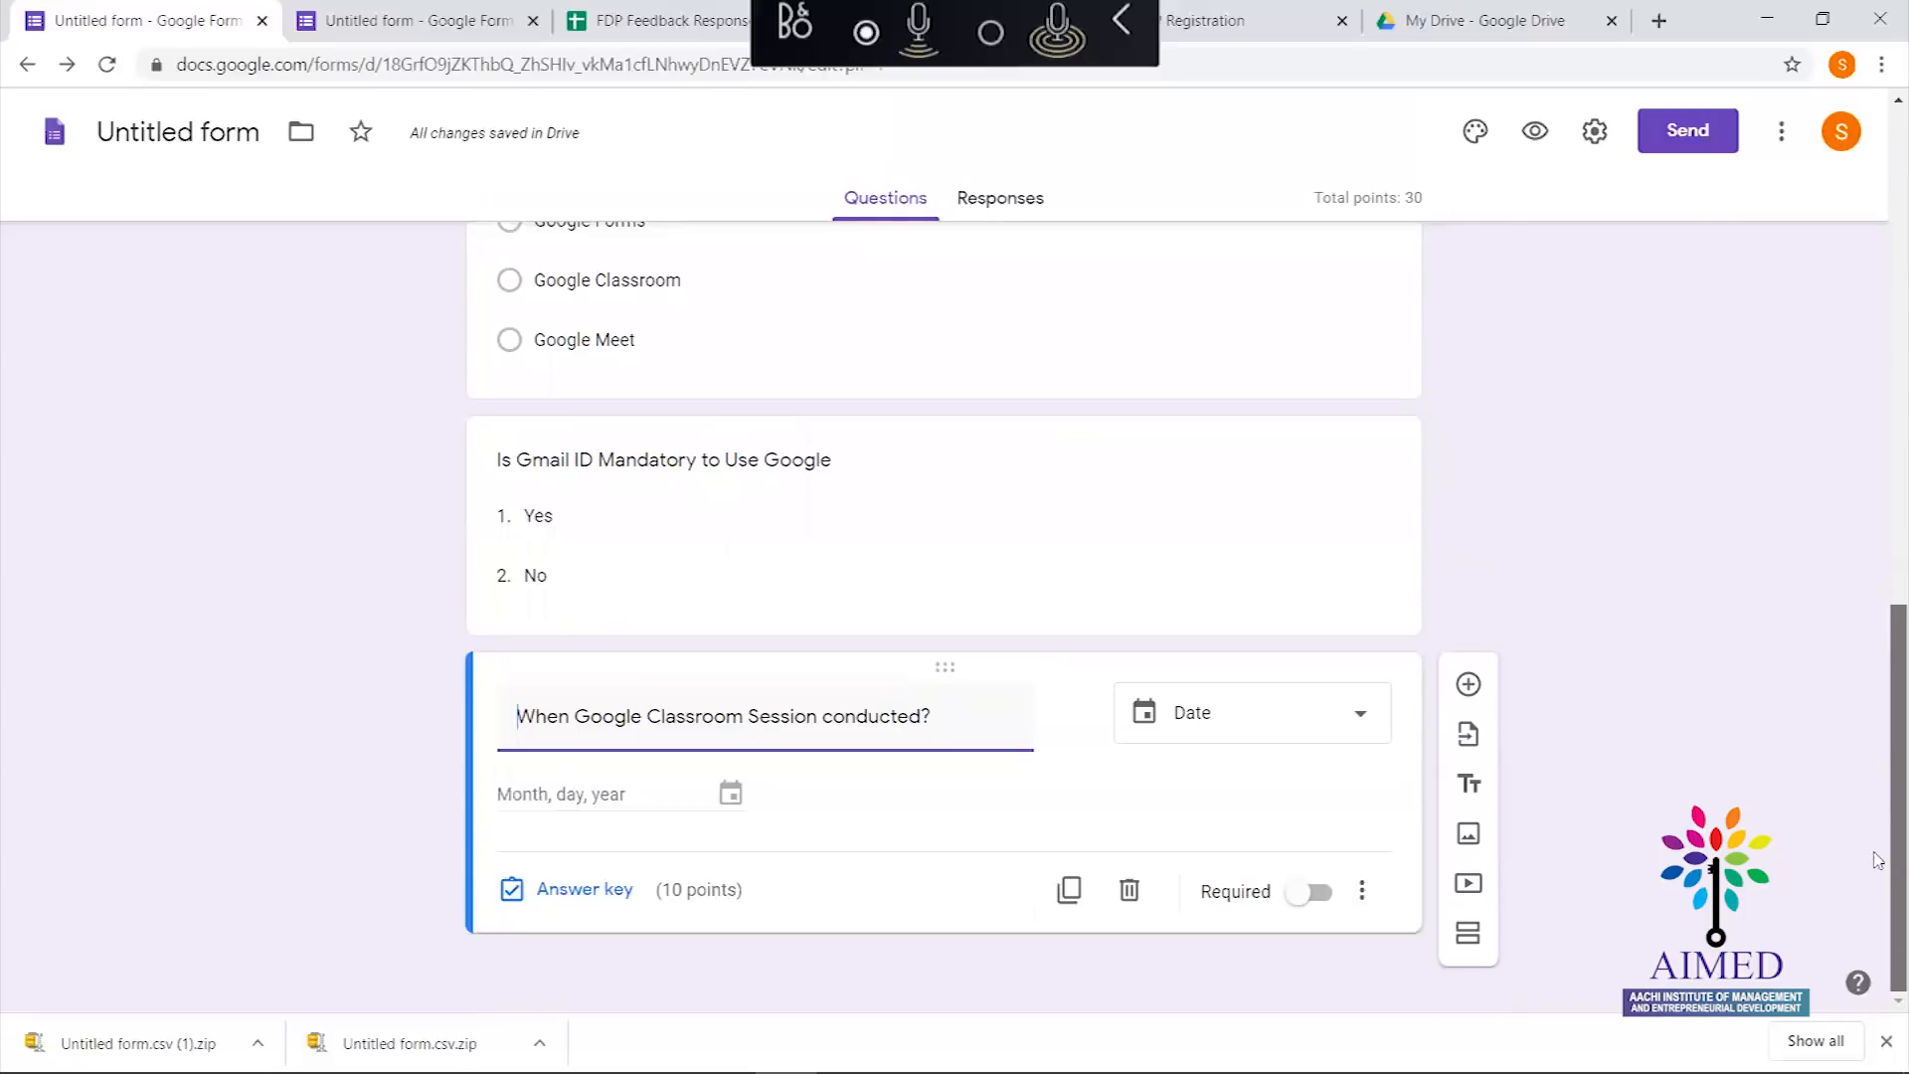
{"action": "left_click_drag", "start_coordinate": [1878, 782], "coordinate": [1819, 499]}
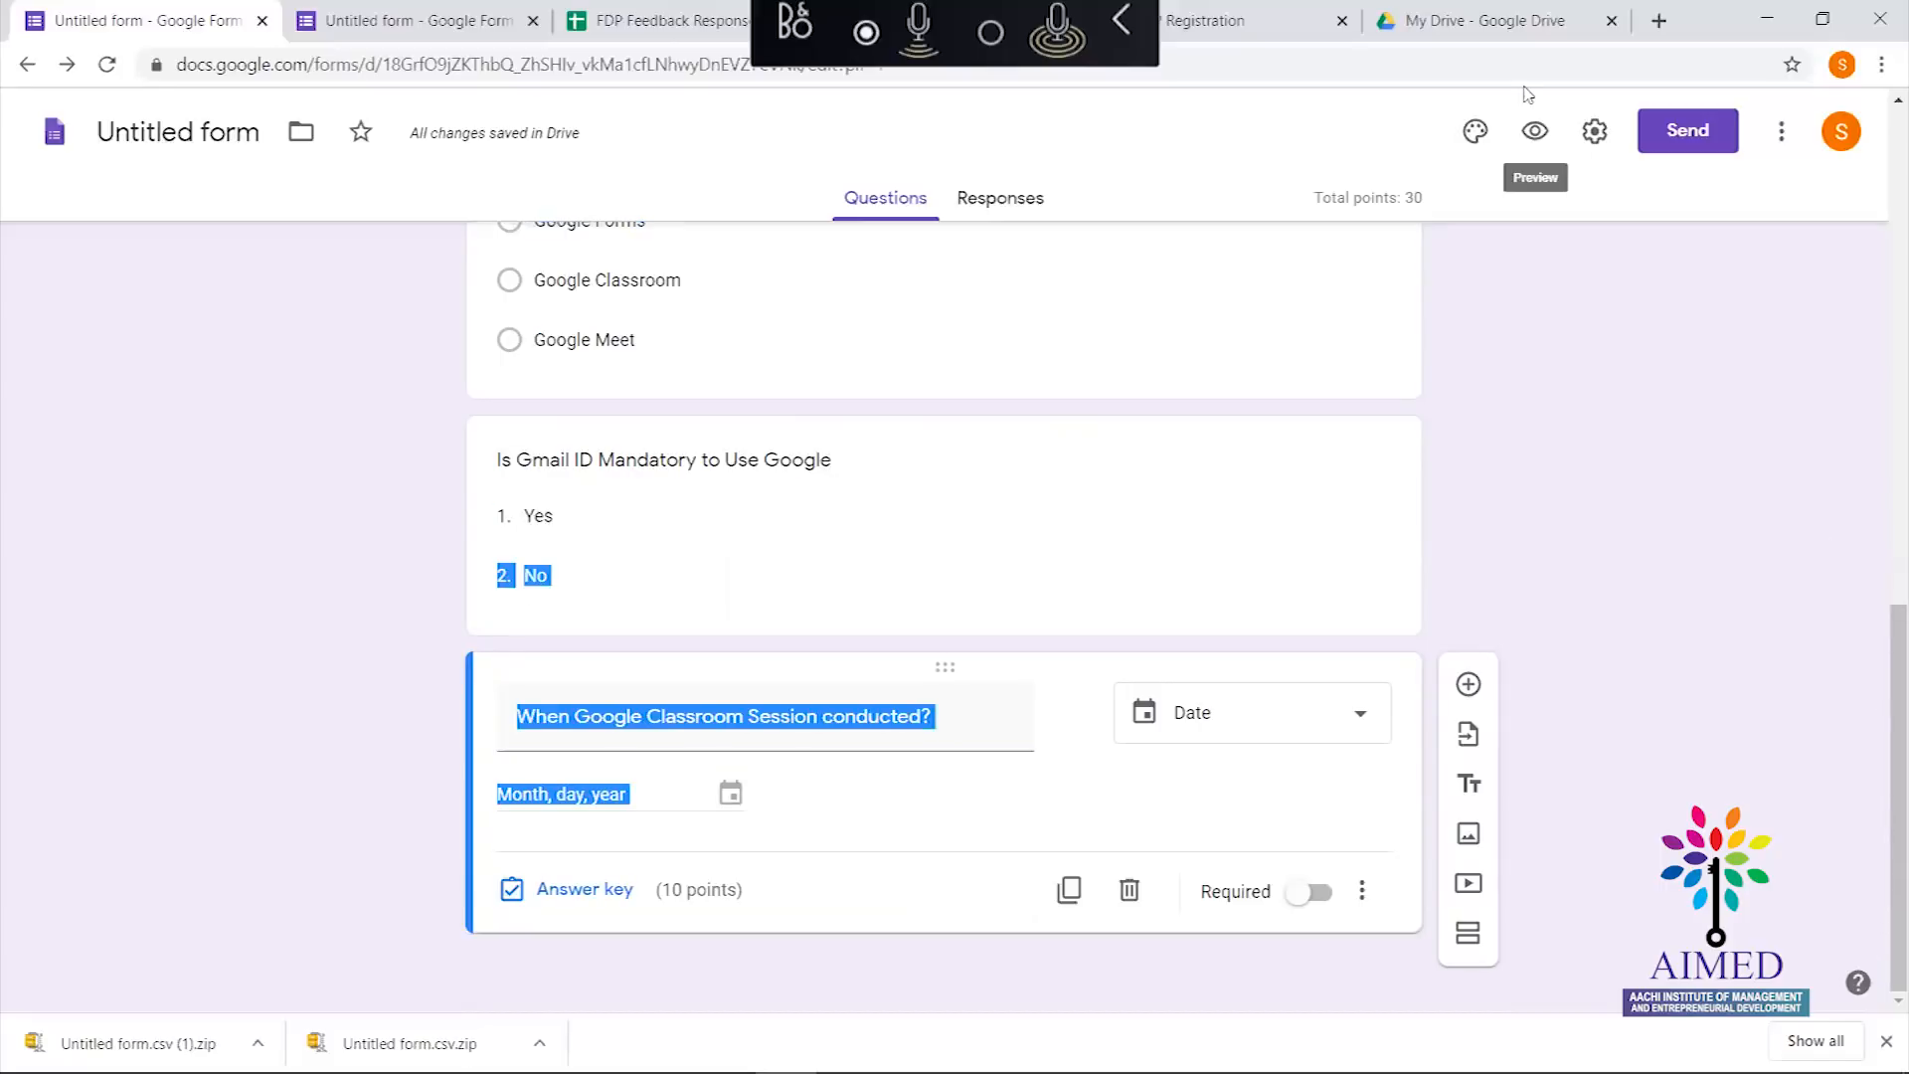
{"action": "left_click", "coordinate": [1535, 131]}
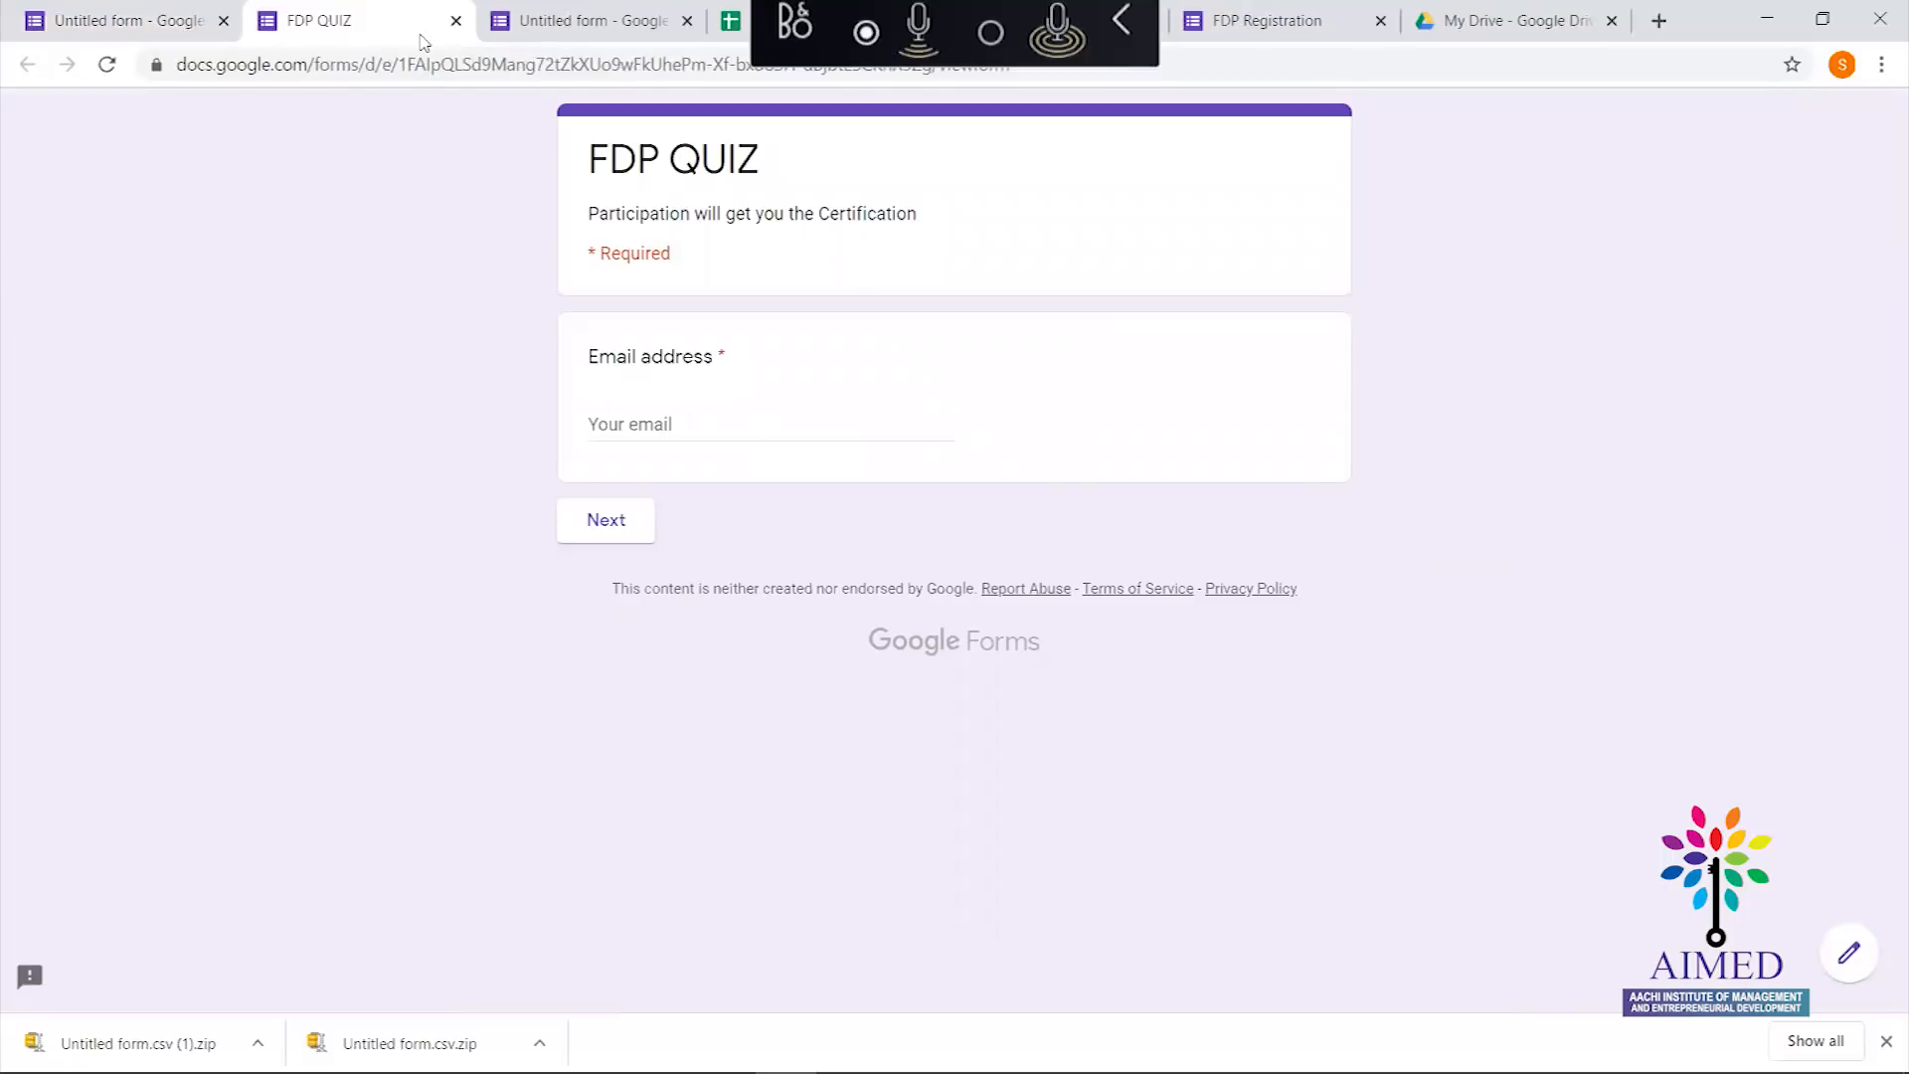
In the preview, enter the respondent email, continue to the FDP Day1 questions, then return to the editor
{"action": "left_click", "coordinate": [668, 425]}
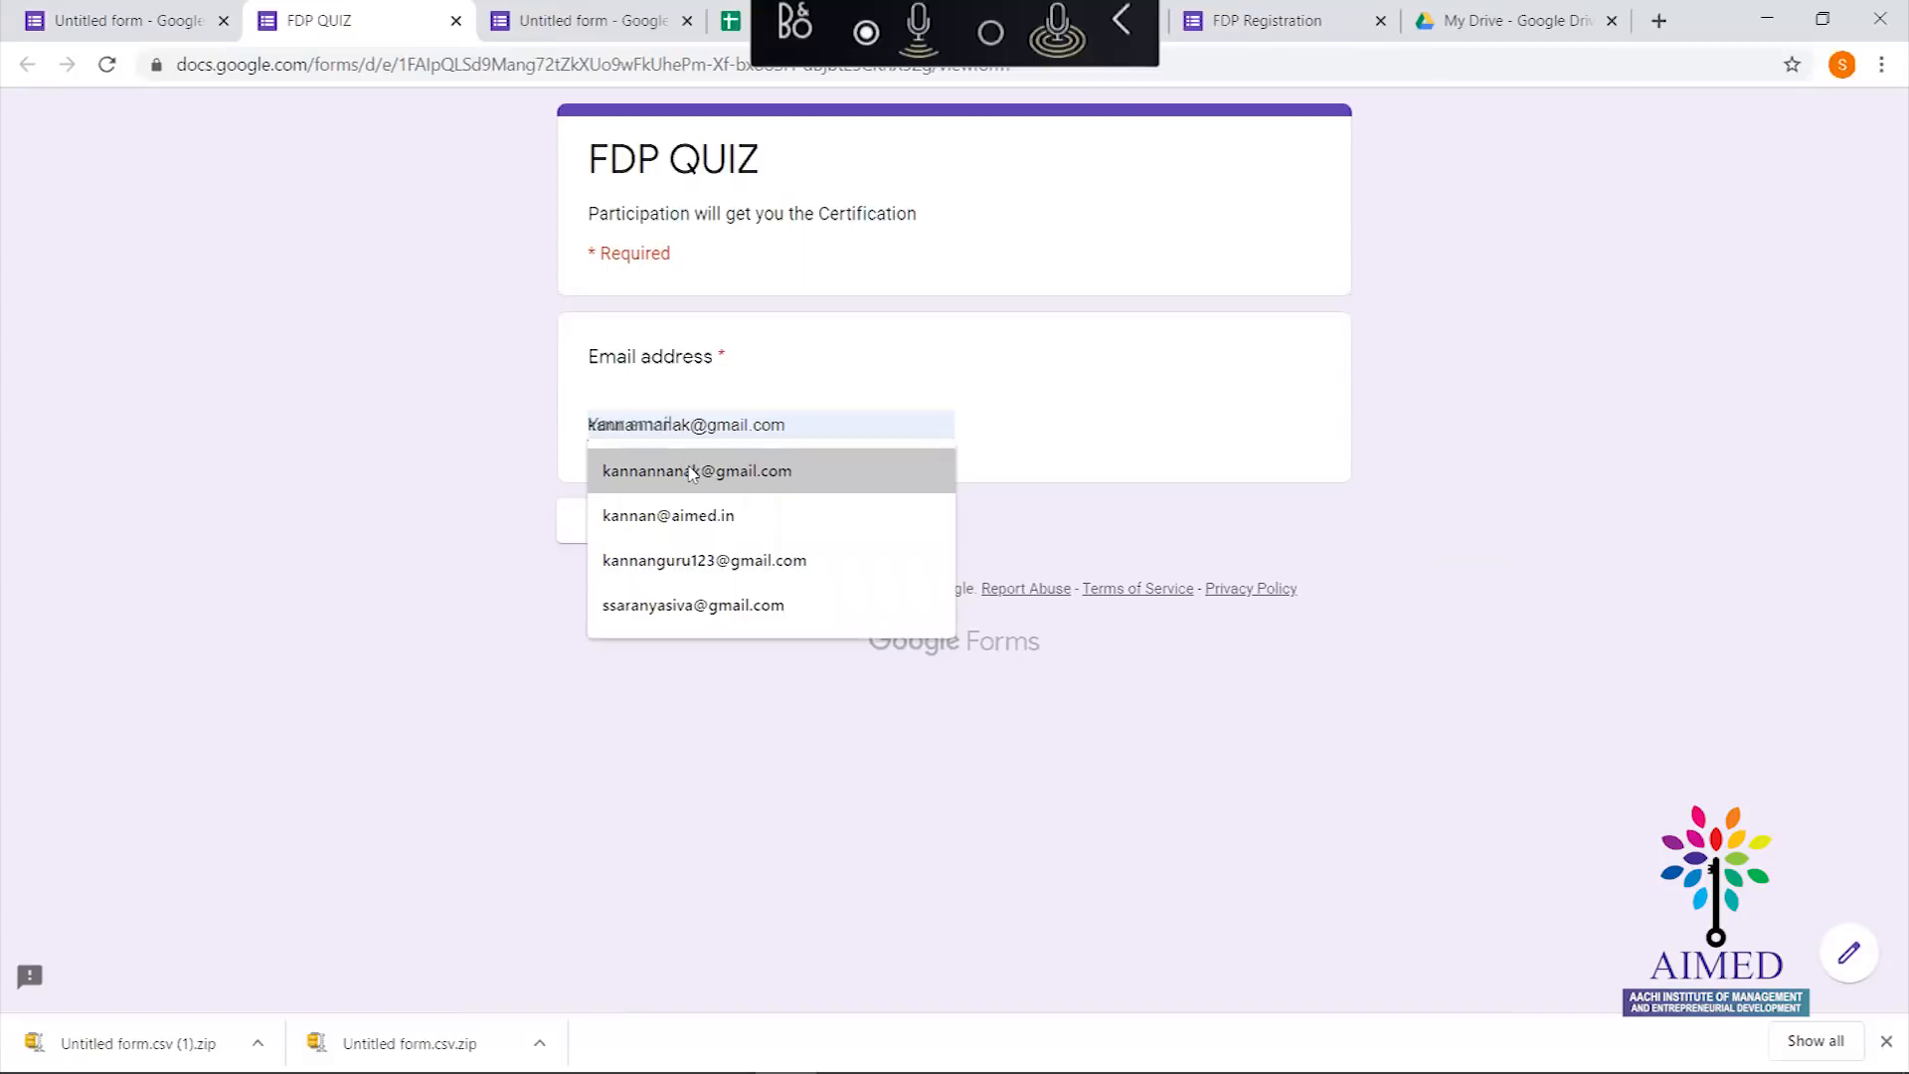
{"action": "left_click", "coordinate": [693, 471]}
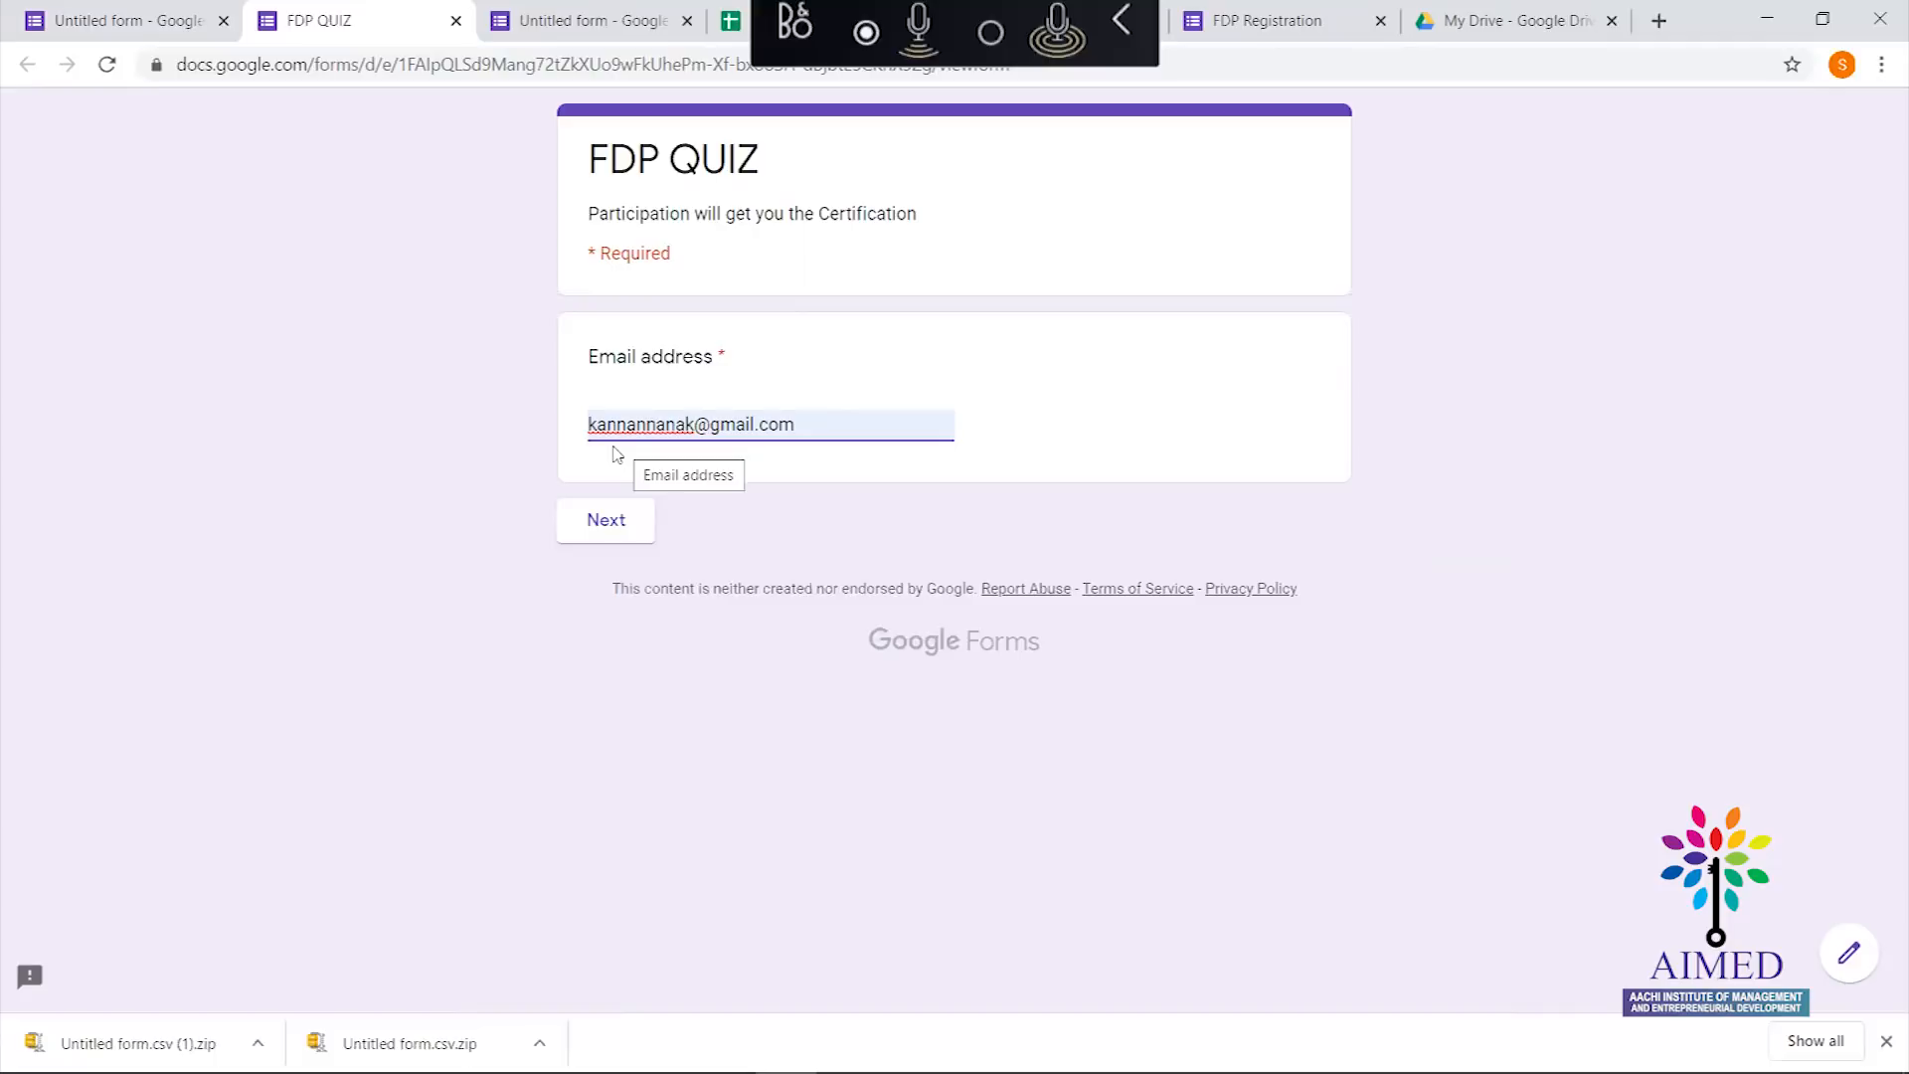
{"action": "left_click", "coordinate": [626, 522]}
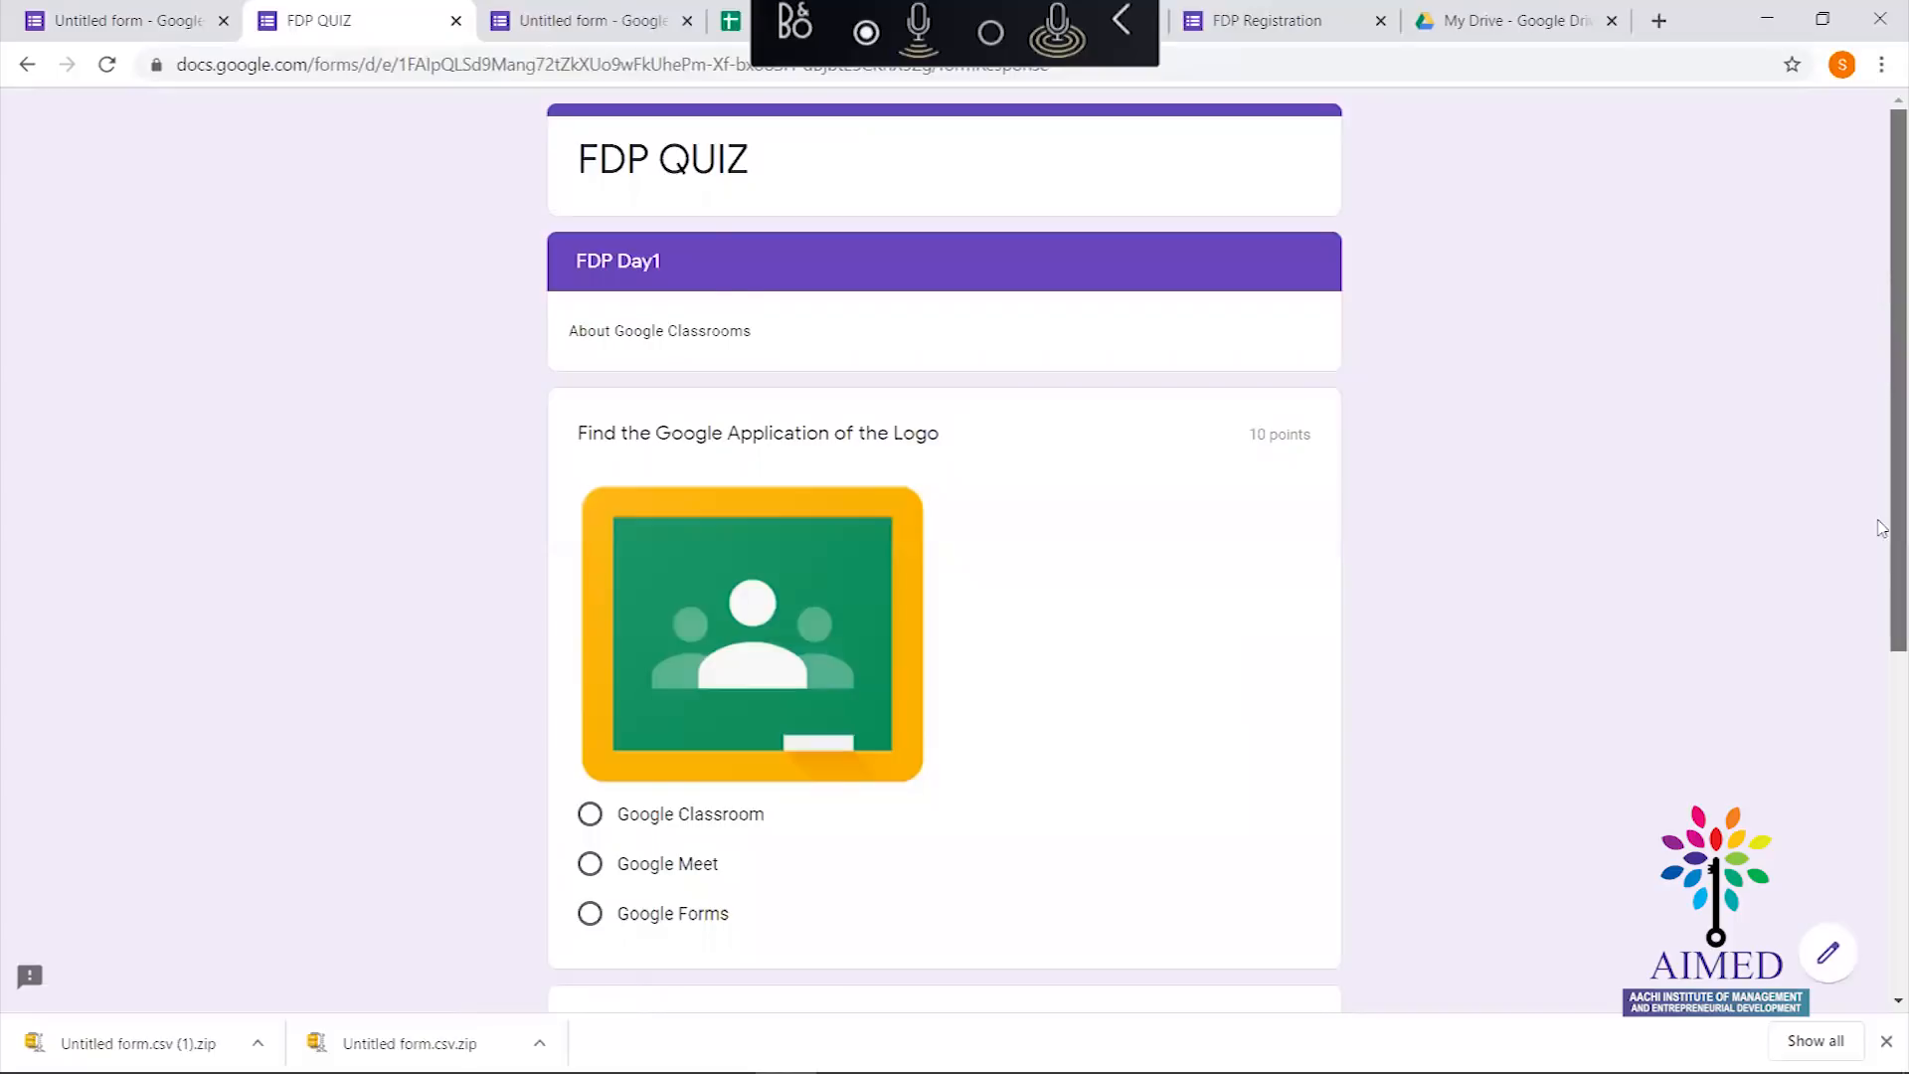
{"action": "scroll", "coordinate": [1882, 294], "scroll_direction": "down", "scroll_amount": 6}
{"action": "scroll", "coordinate": [1882, 293], "scroll_direction": "up", "scroll_amount": 4}
{"action": "scroll", "coordinate": [1882, 293], "scroll_direction": "up", "scroll_amount": 3}
{"action": "scroll", "coordinate": [1879, 255], "scroll_direction": "down", "scroll_amount": 5}
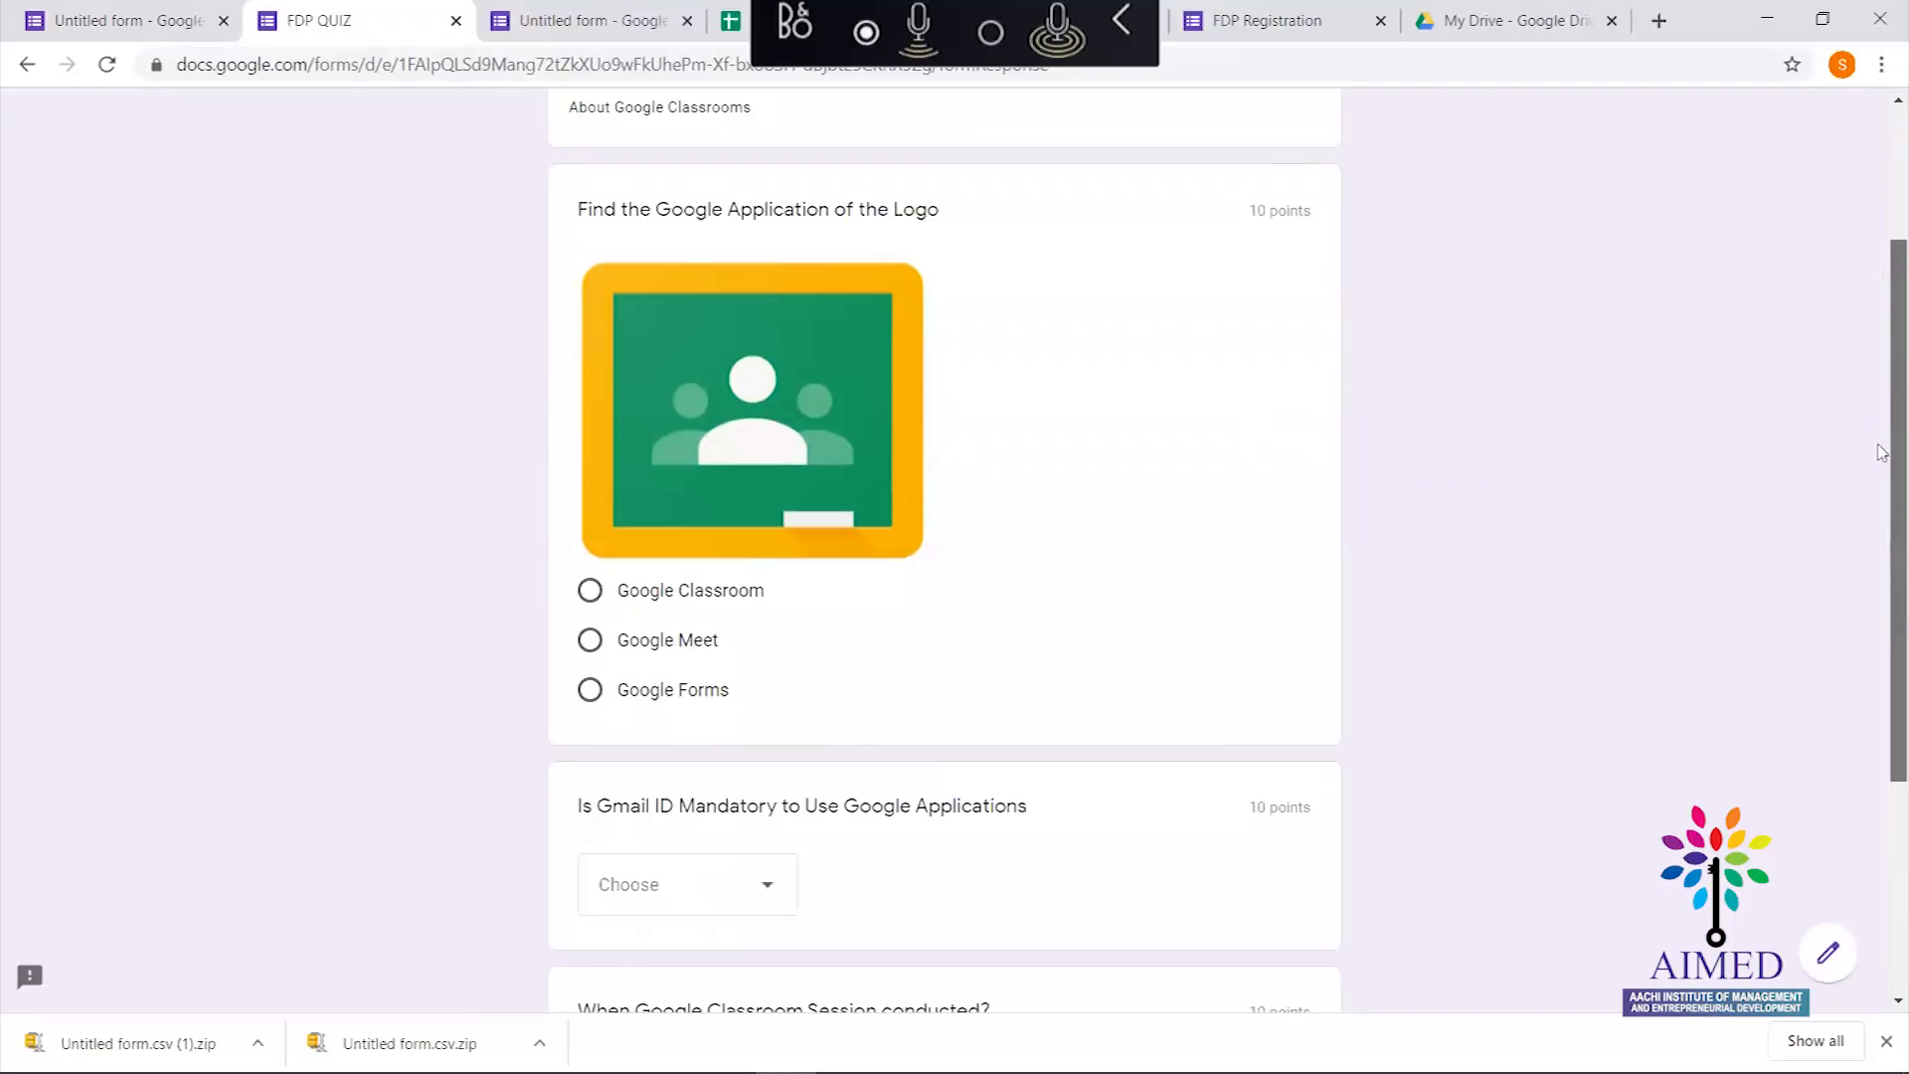
{"action": "scroll", "coordinate": [1853, 299], "scroll_direction": "up", "scroll_amount": 5}
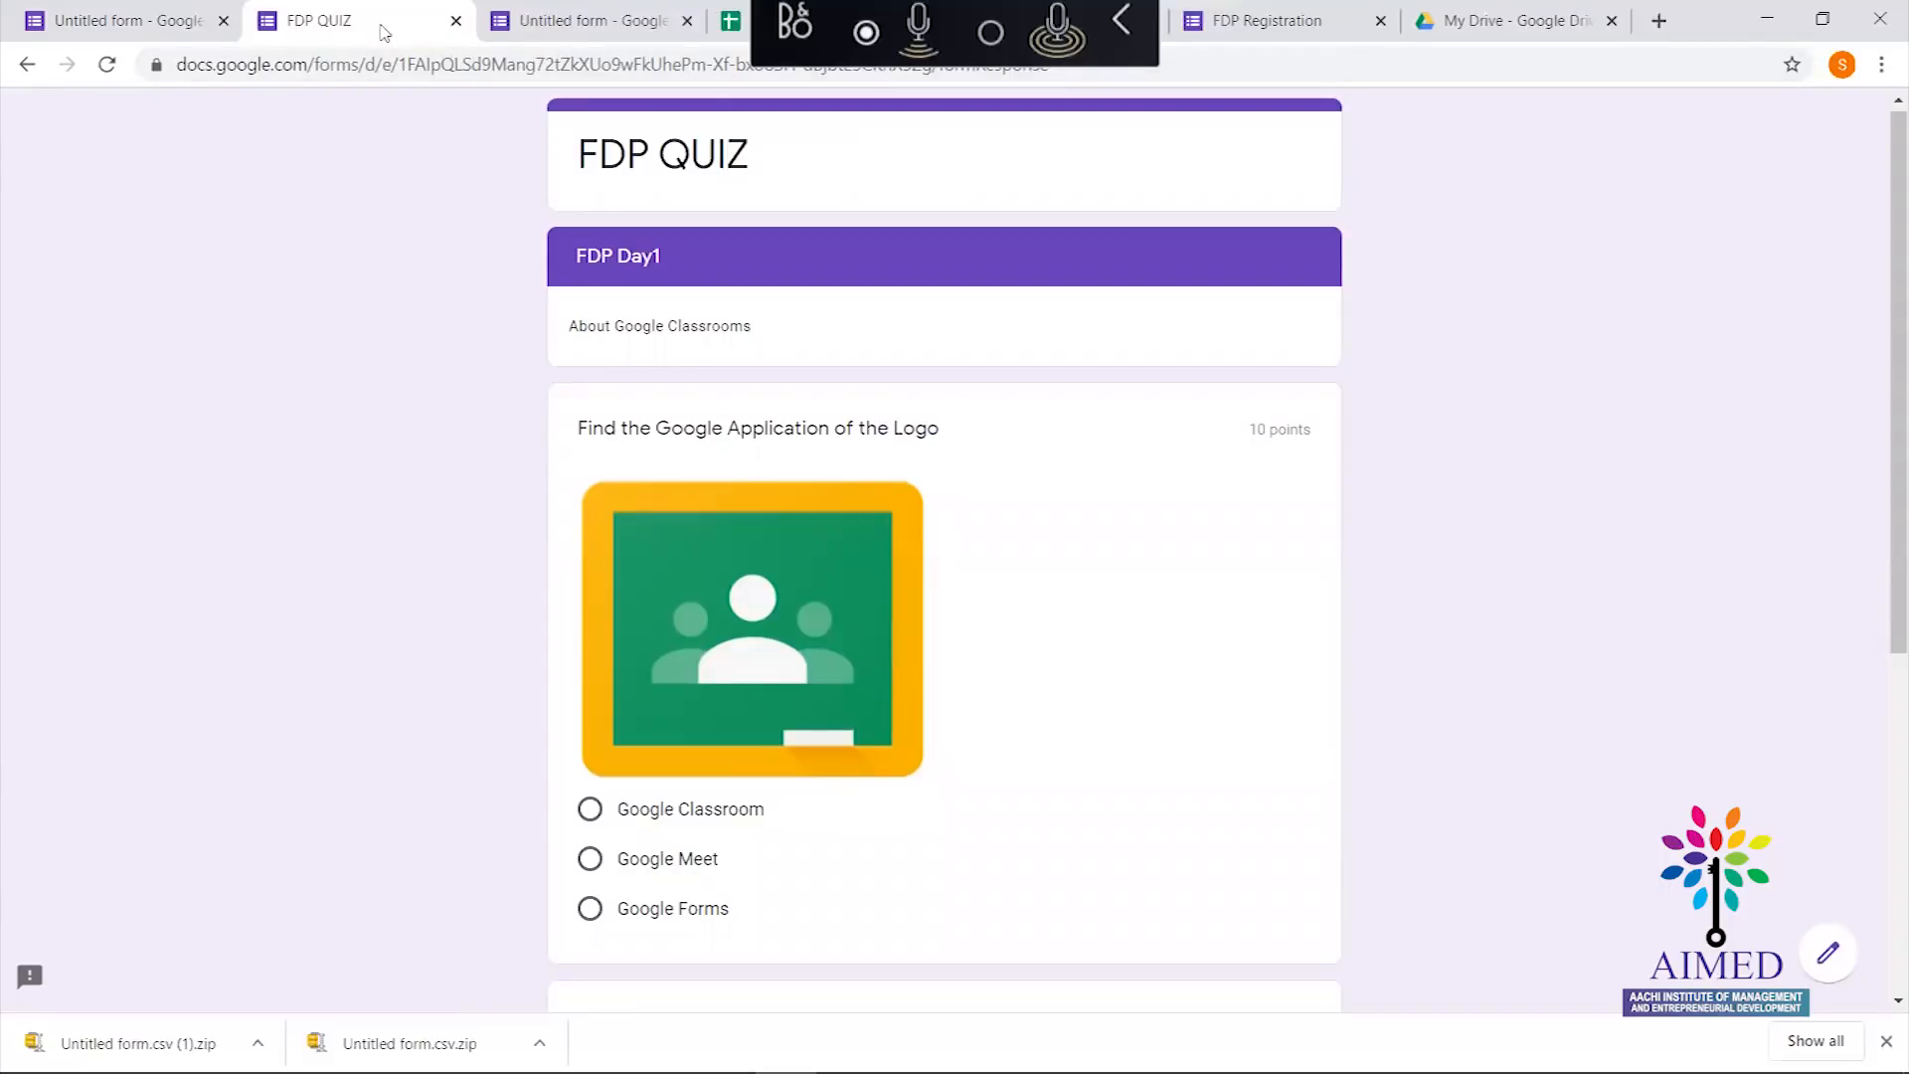
{"action": "left_click", "coordinate": [115, 18]}
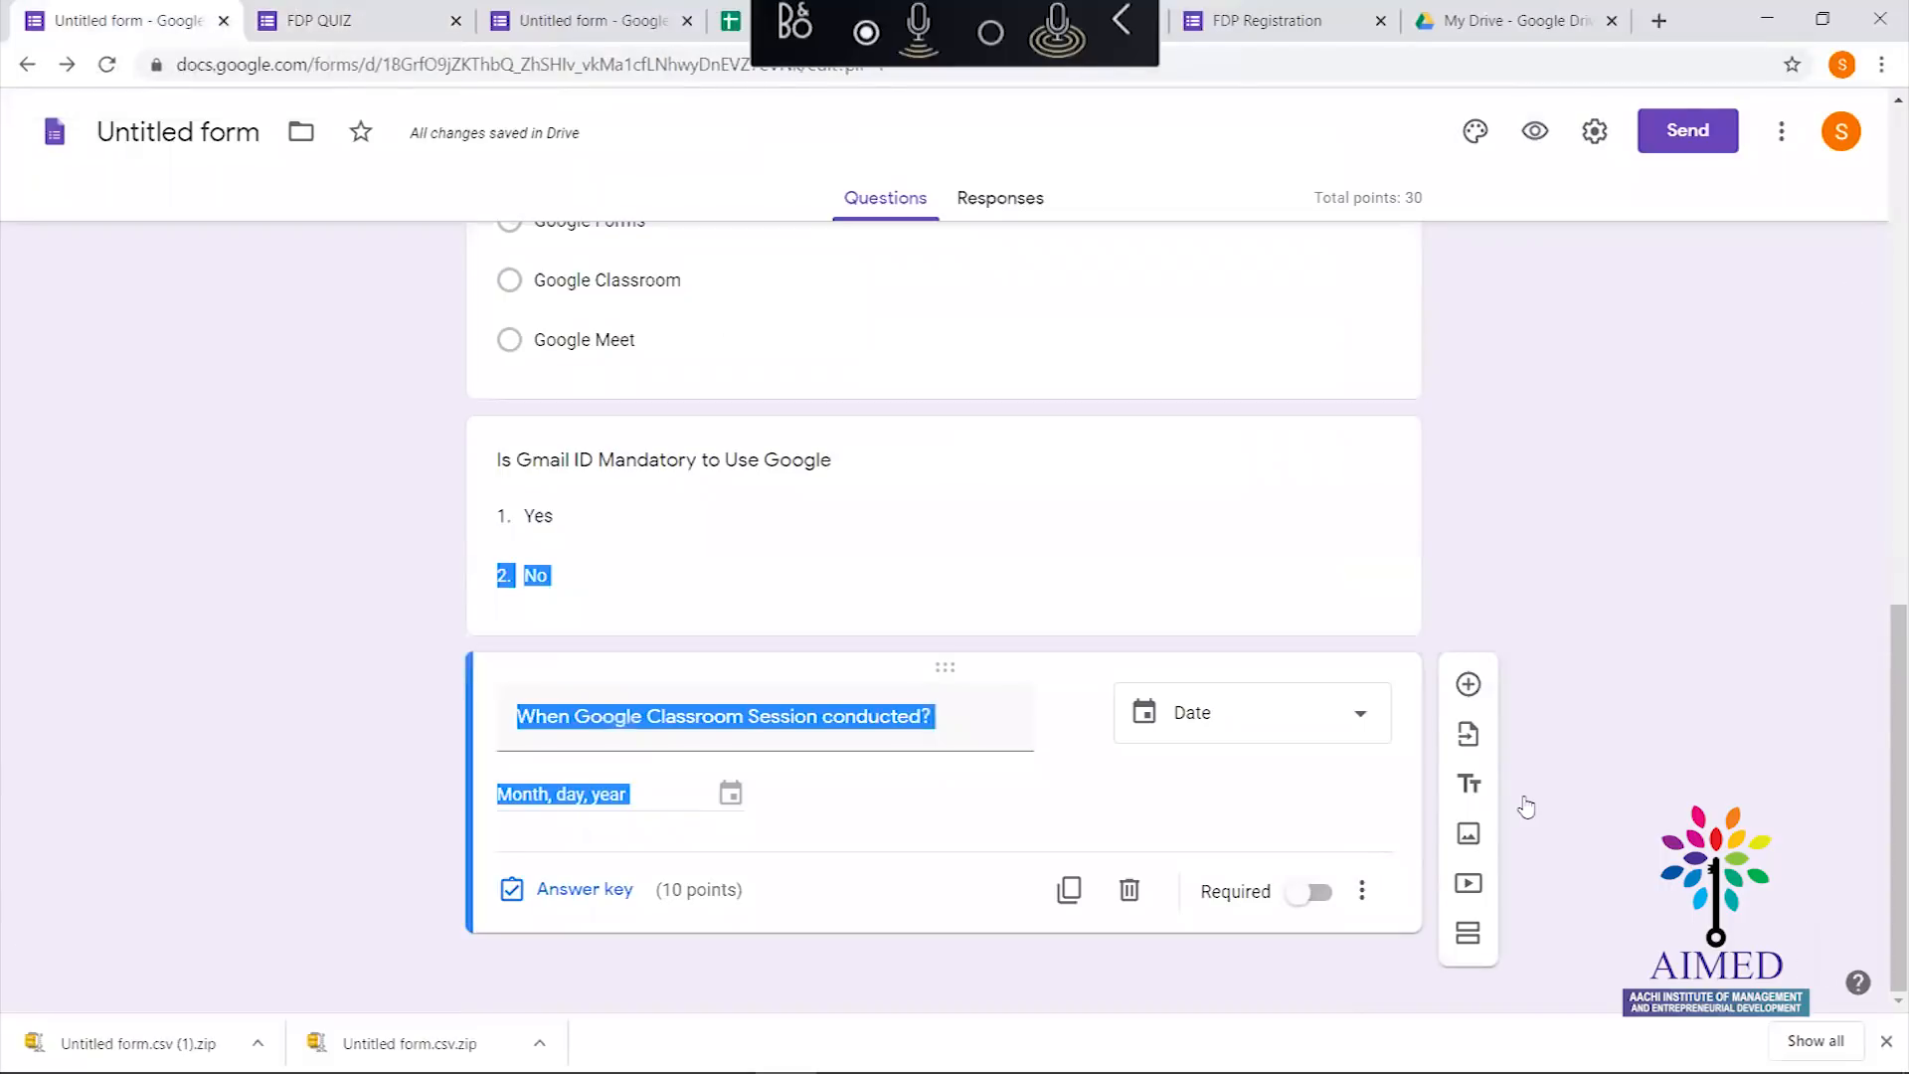
Email the FDP QUIZ to two recipient addresses chosen from suggestions
{"action": "scroll", "coordinate": [1882, 532], "scroll_direction": "up", "scroll_amount": 1}
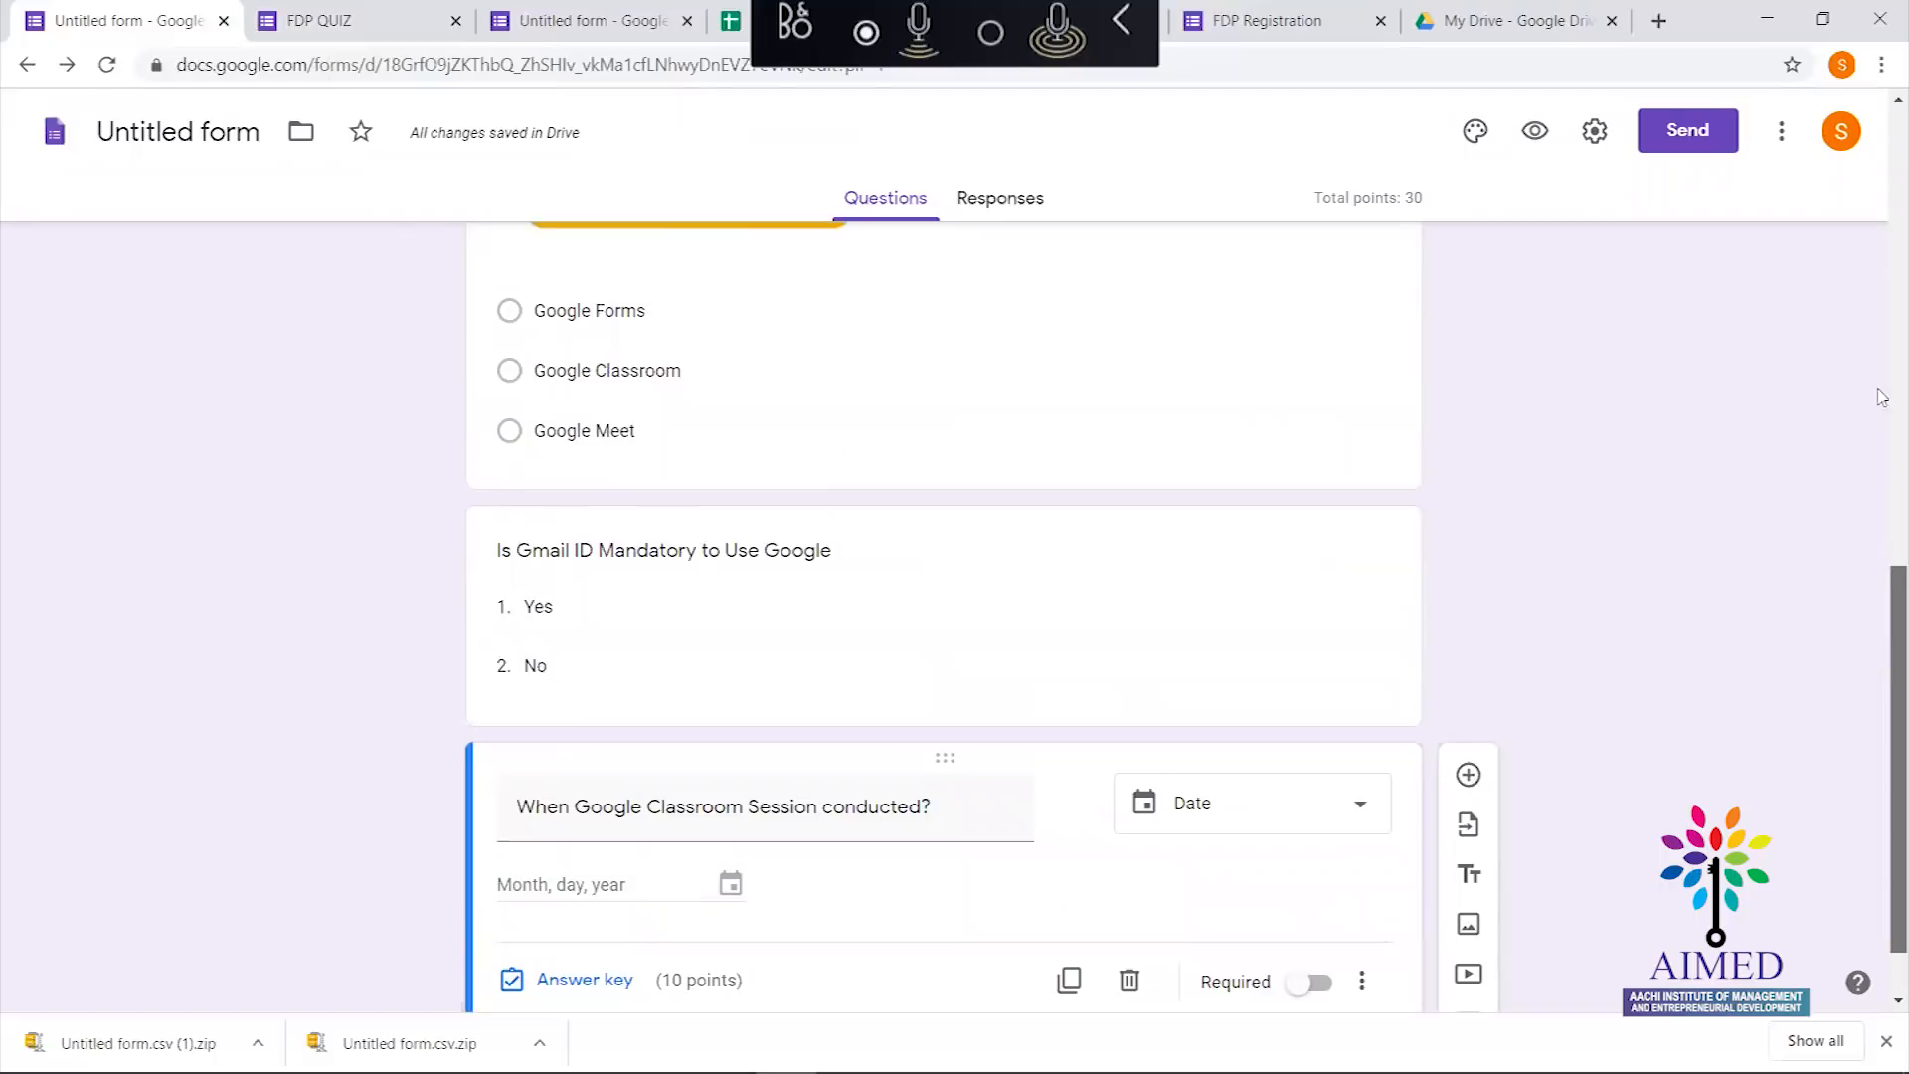
{"action": "scroll", "coordinate": [1882, 532], "scroll_direction": "up", "scroll_amount": 10}
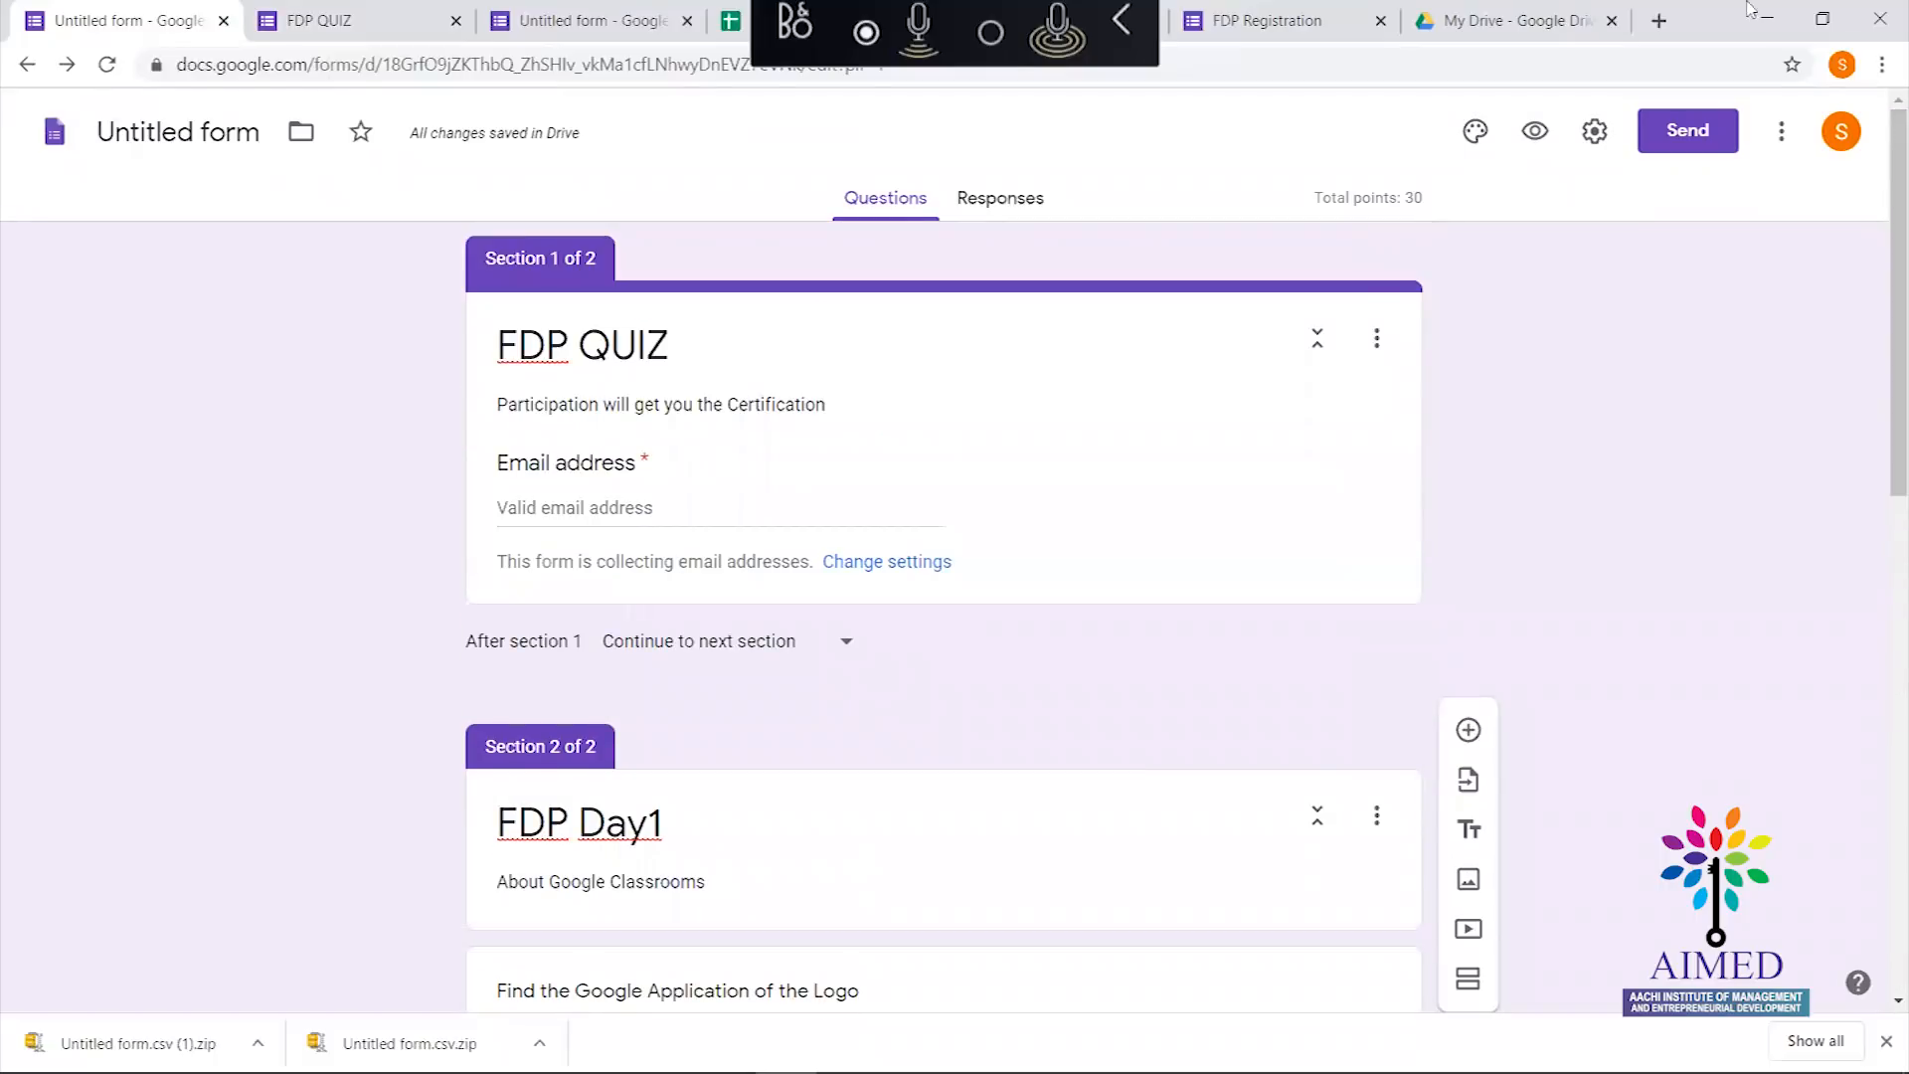
{"action": "left_click", "coordinate": [1670, 135]}
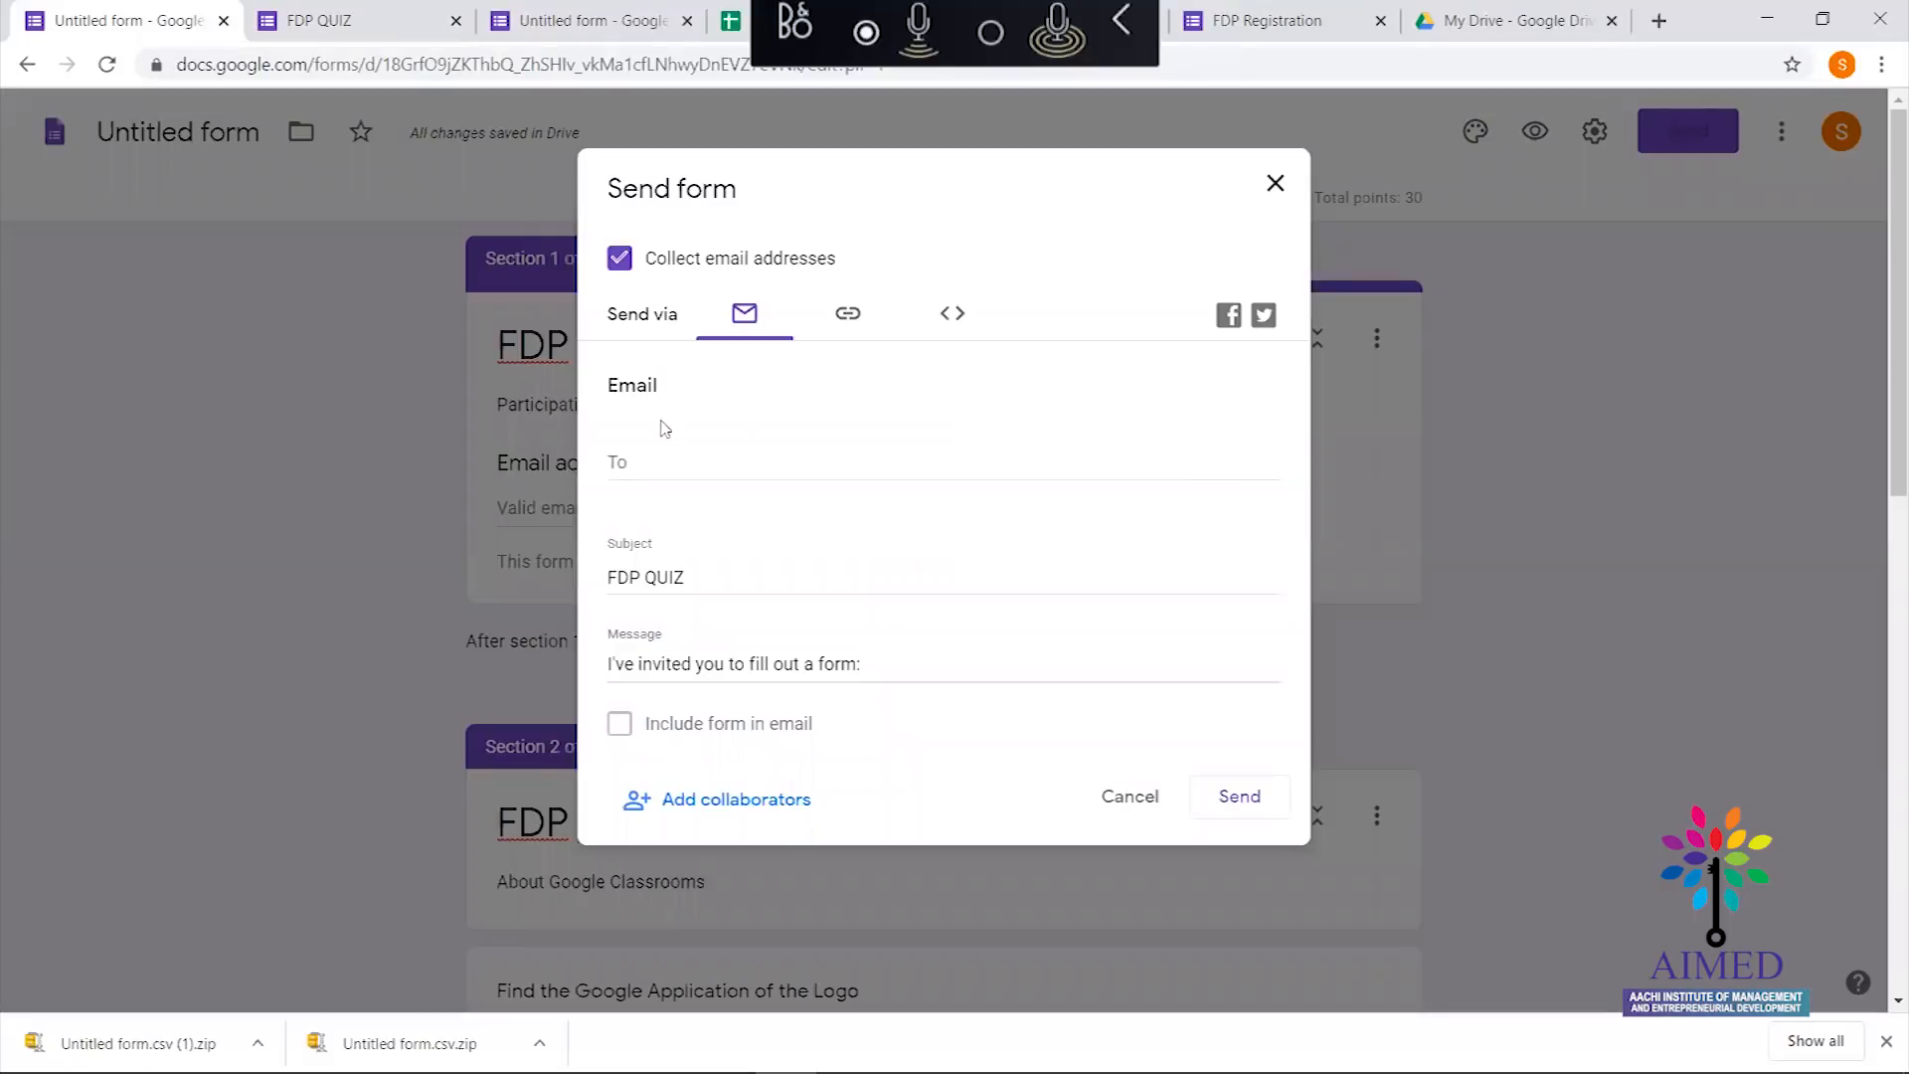
{"action": "left_click", "coordinate": [666, 463]}
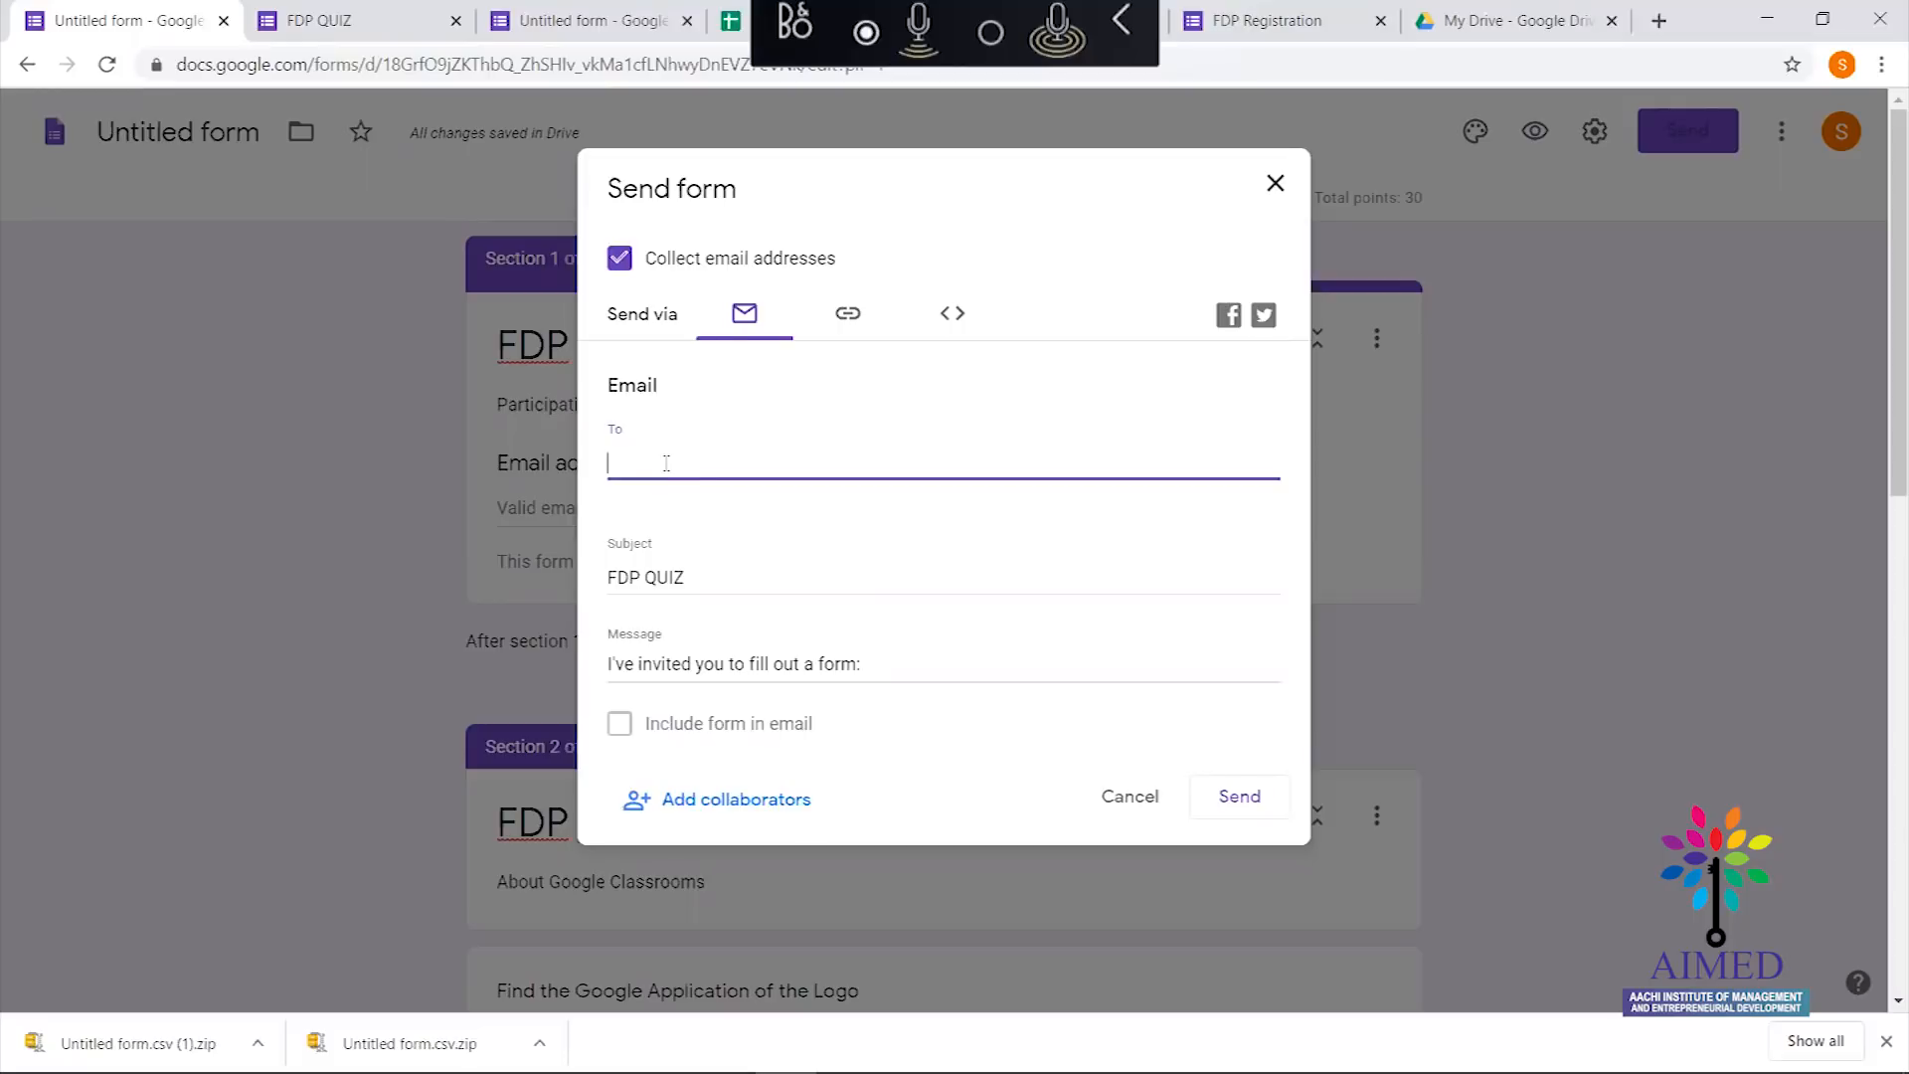
{"action": "type", "text": "psub"}
{"action": "key", "text": "Return"}
{"action": "type", "text": "kann"}
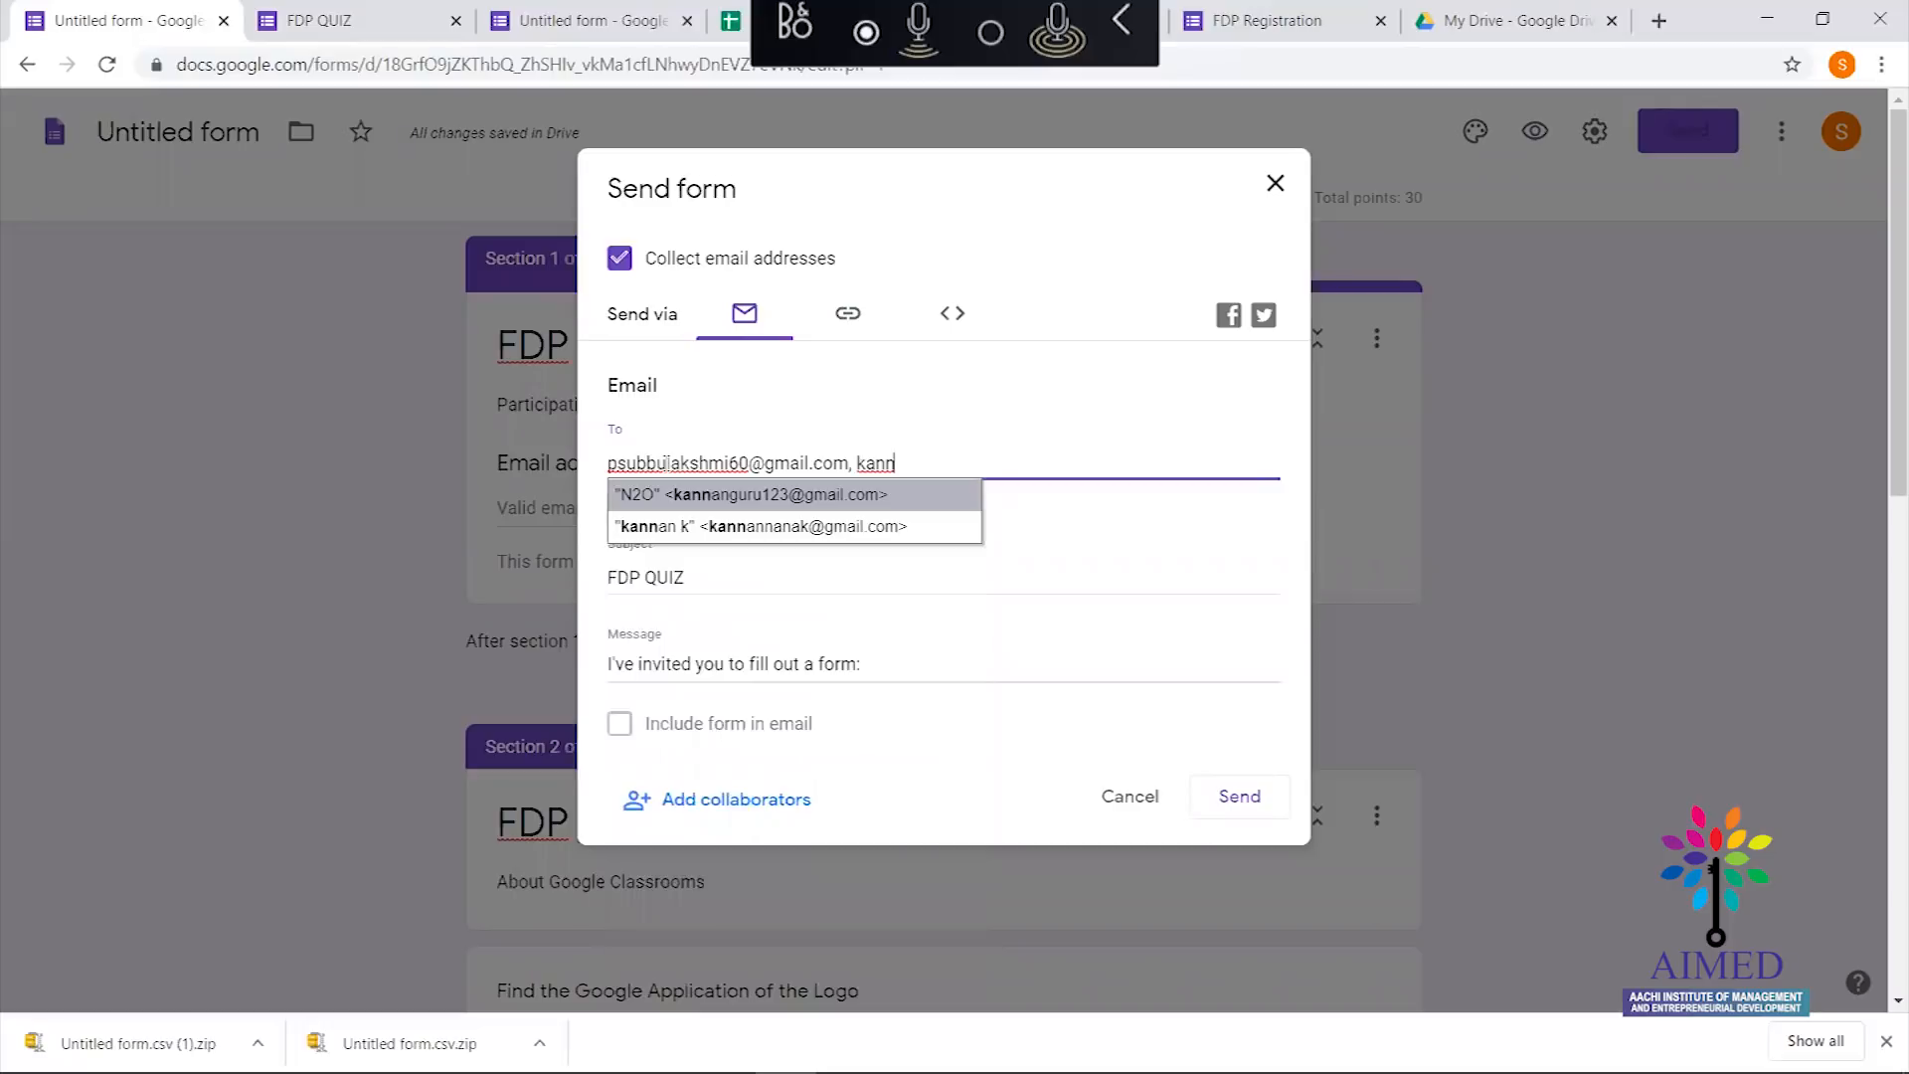
{"action": "key", "text": "Down"}
{"action": "key", "text": "Return"}
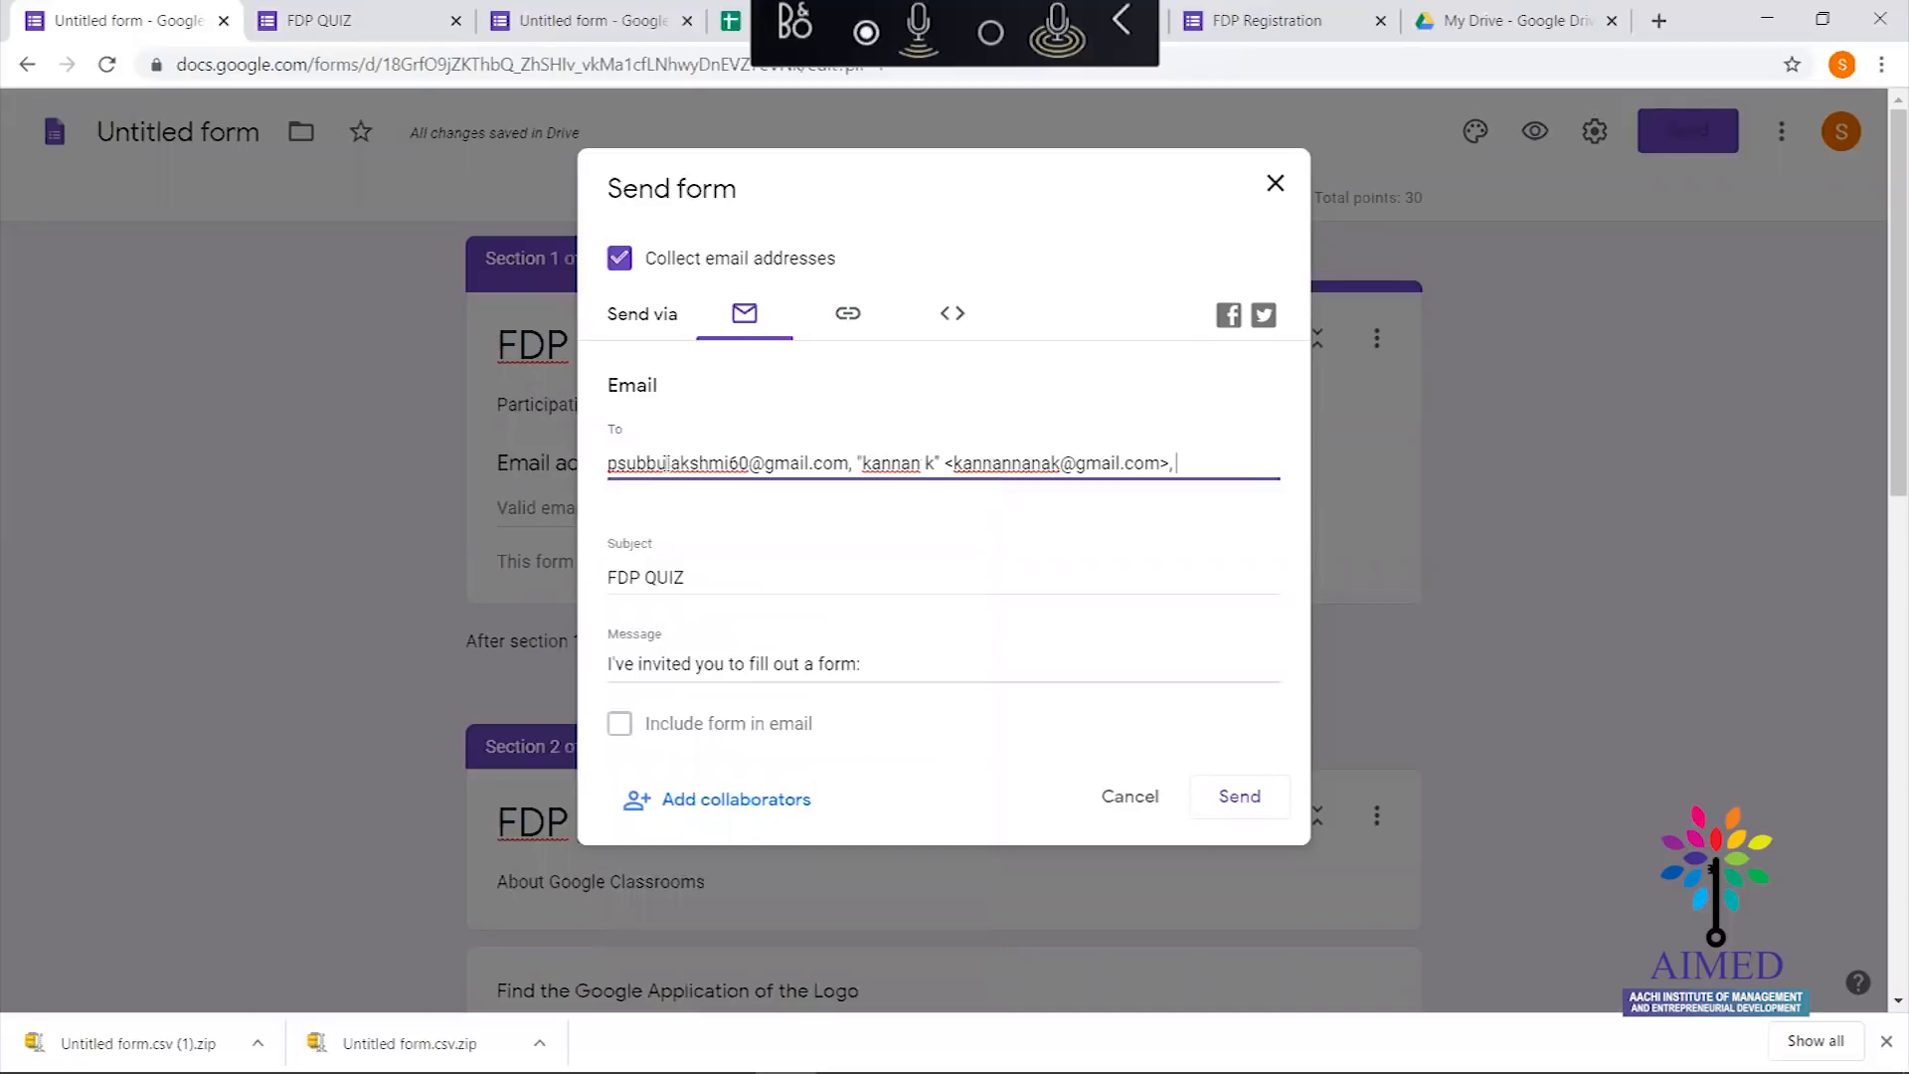
{"action": "left_click", "coordinate": [1242, 800]}
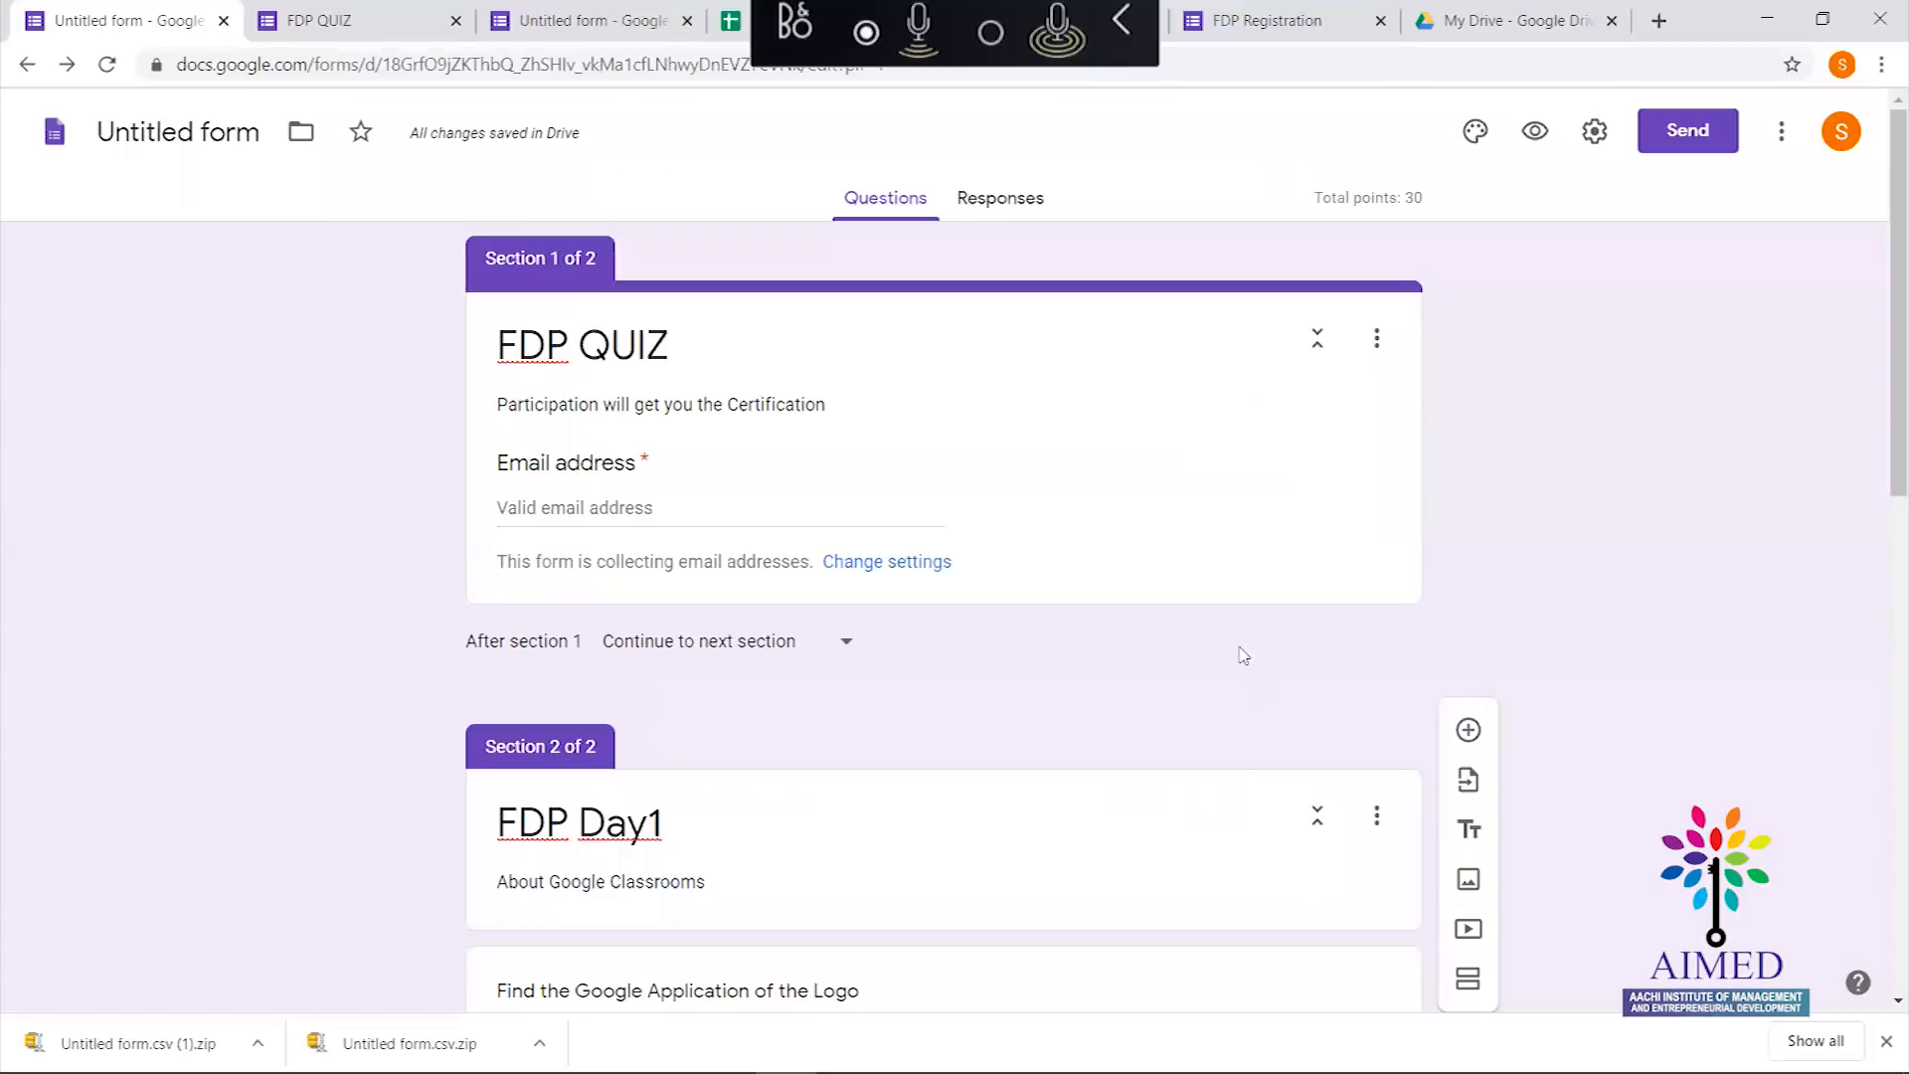
{"action": "key", "text": "alt+Tab"}
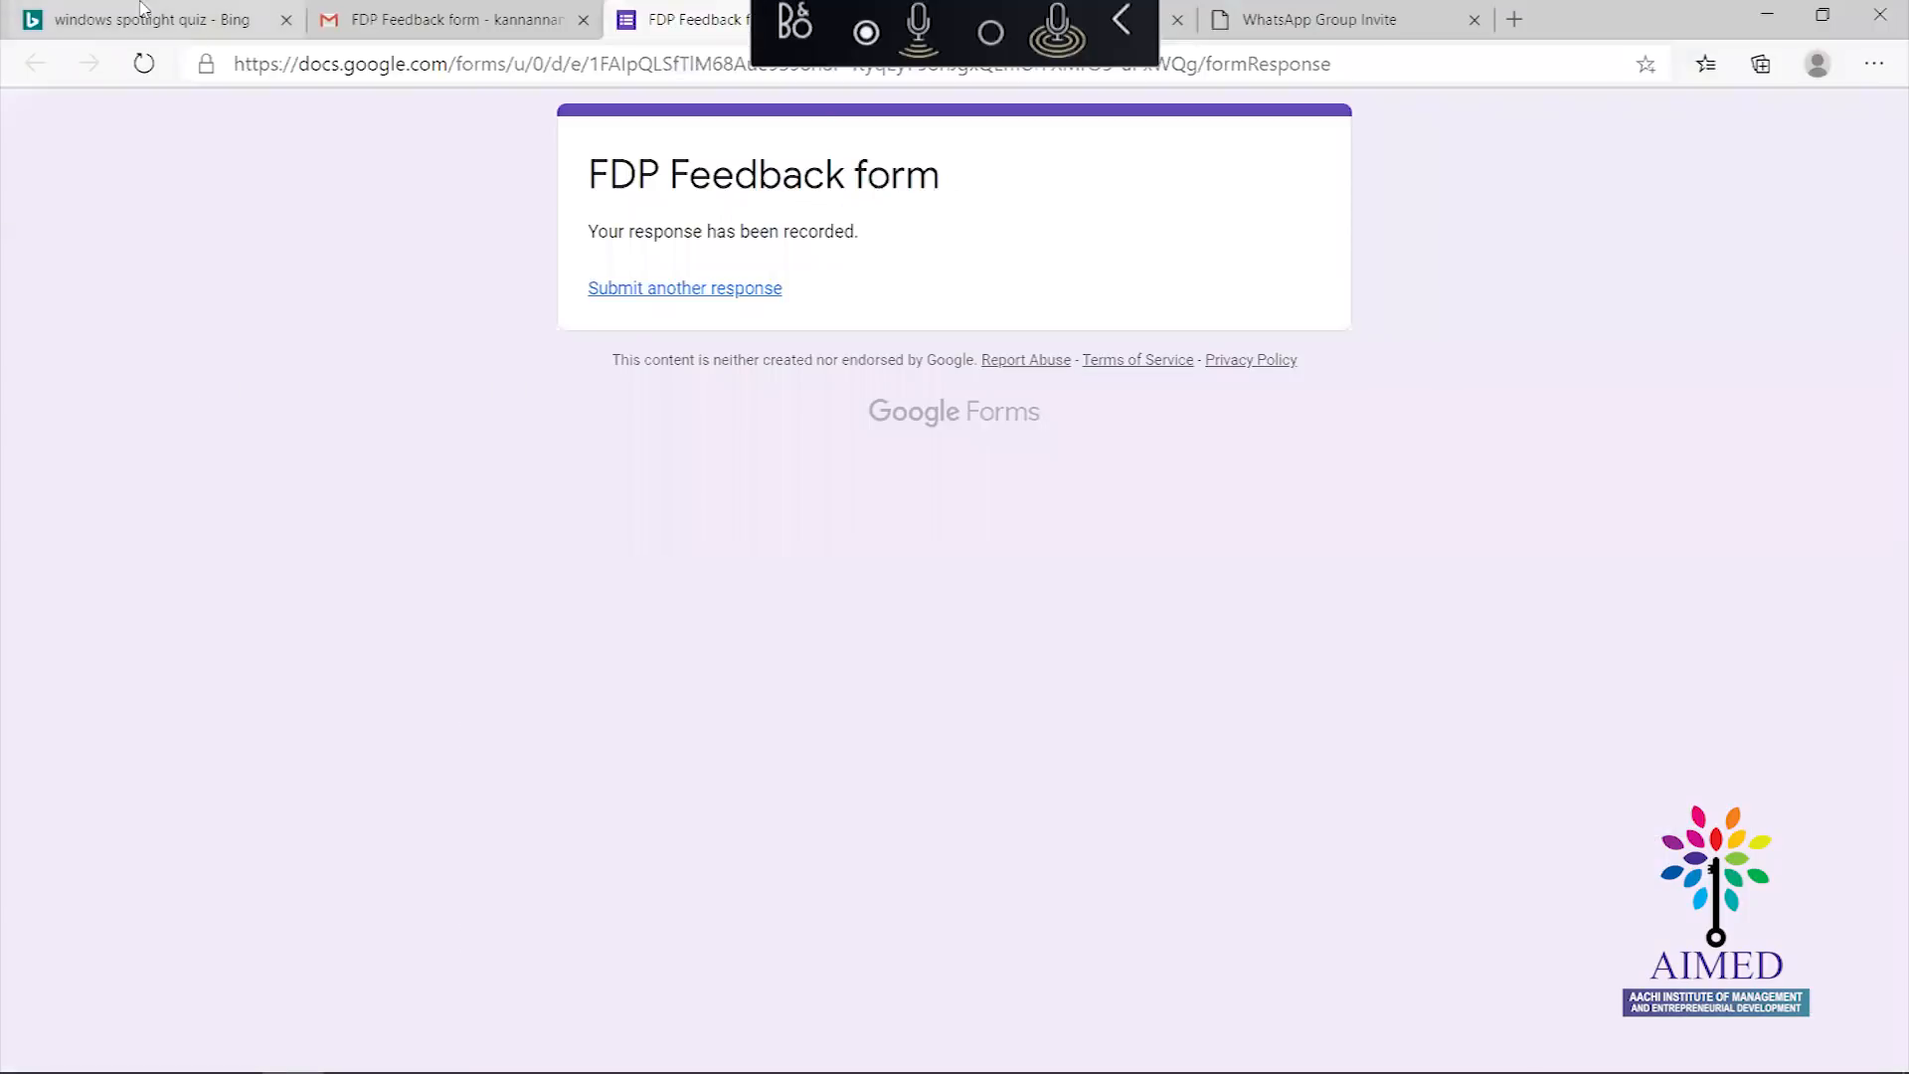
In the Gmail inbox, open the FDP QUIZ invitation email and launch its form
{"action": "left_click", "coordinate": [375, 8]}
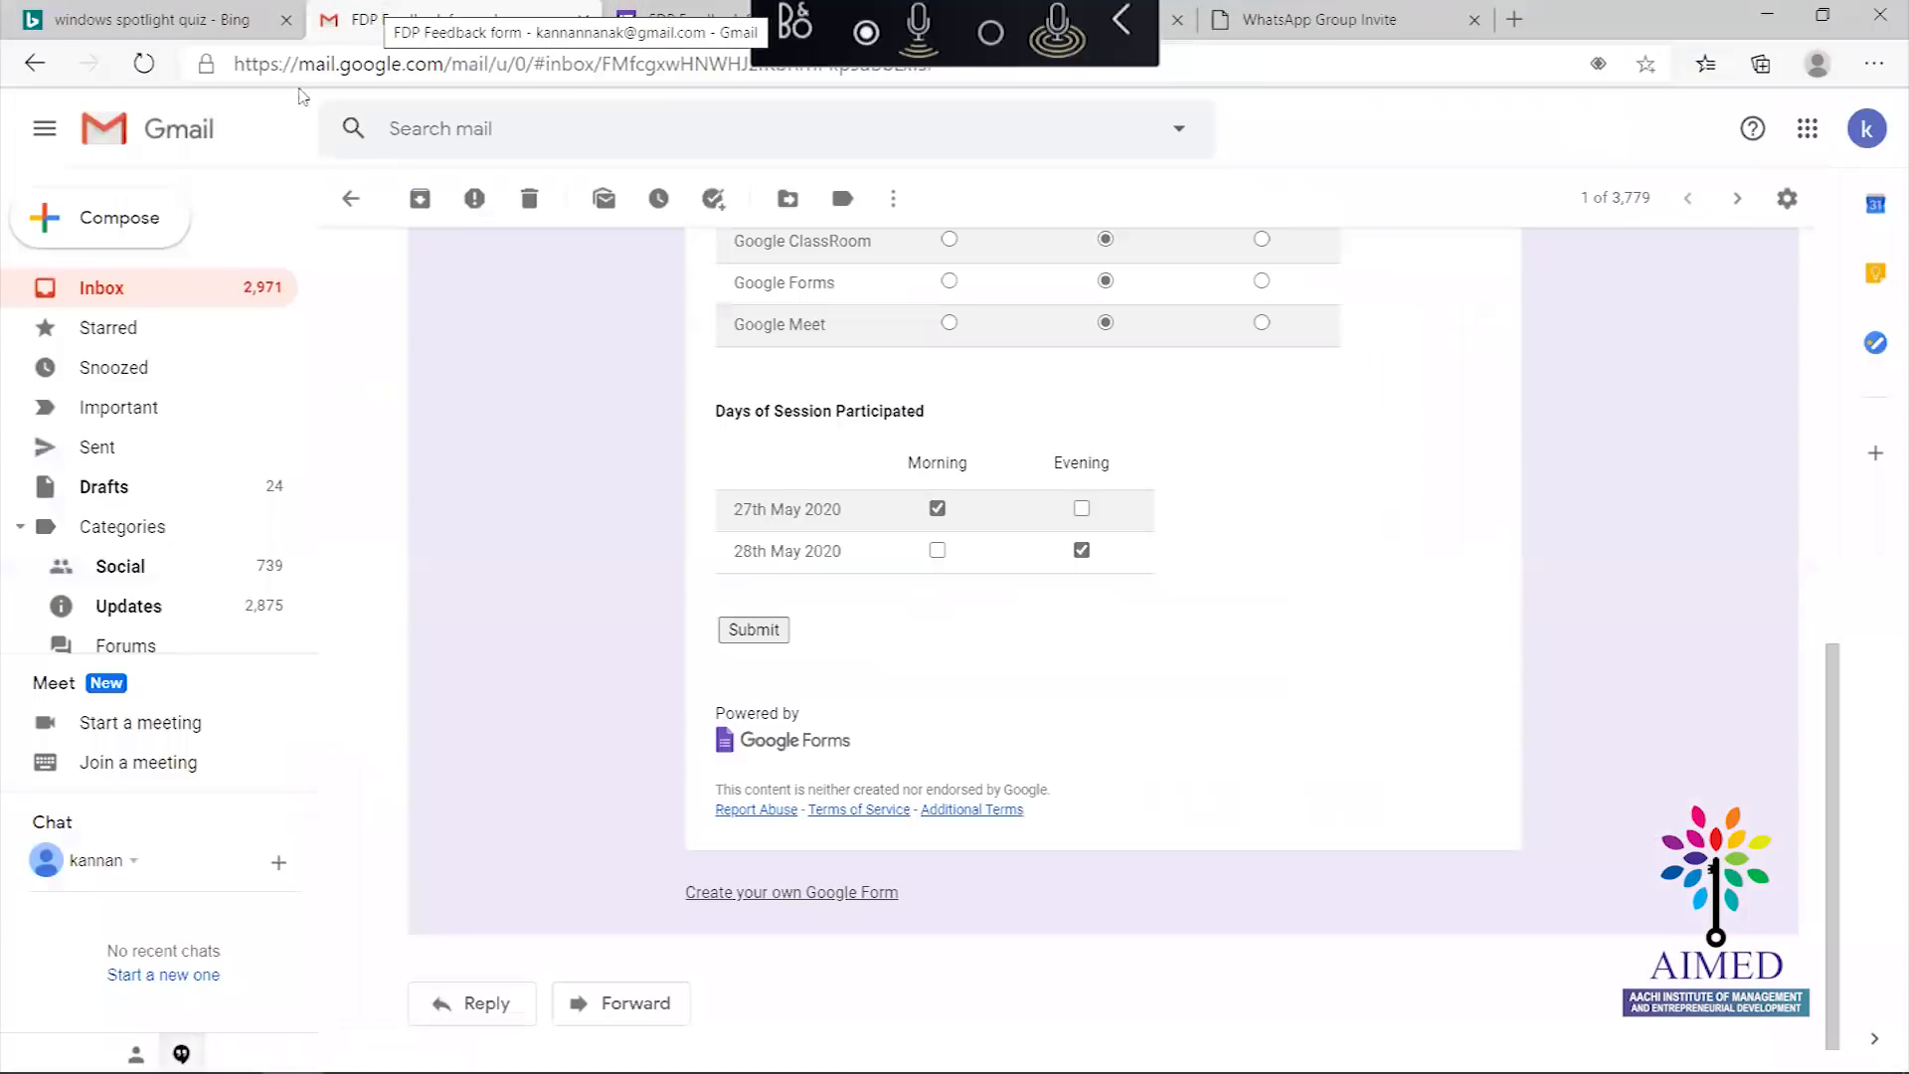
{"action": "left_click", "coordinate": [351, 199]}
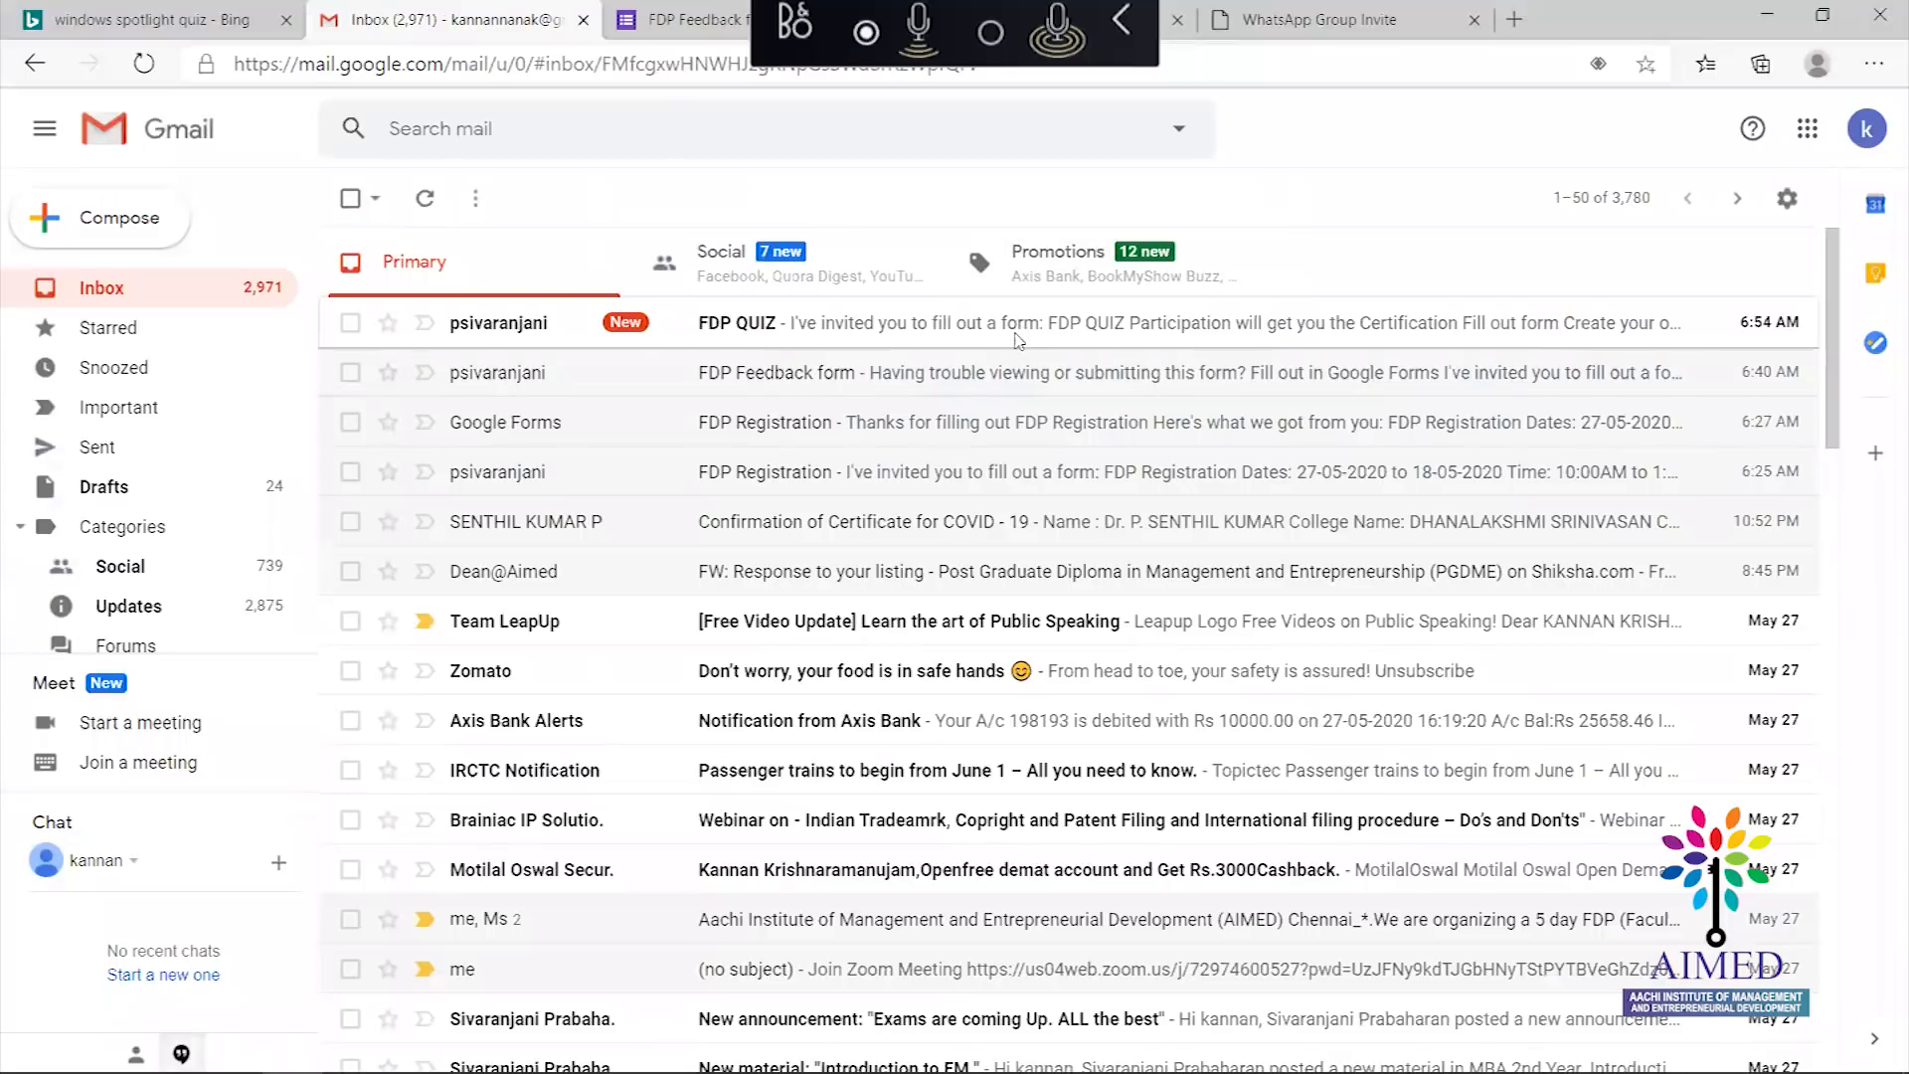
{"action": "left_click", "coordinate": [1018, 331]}
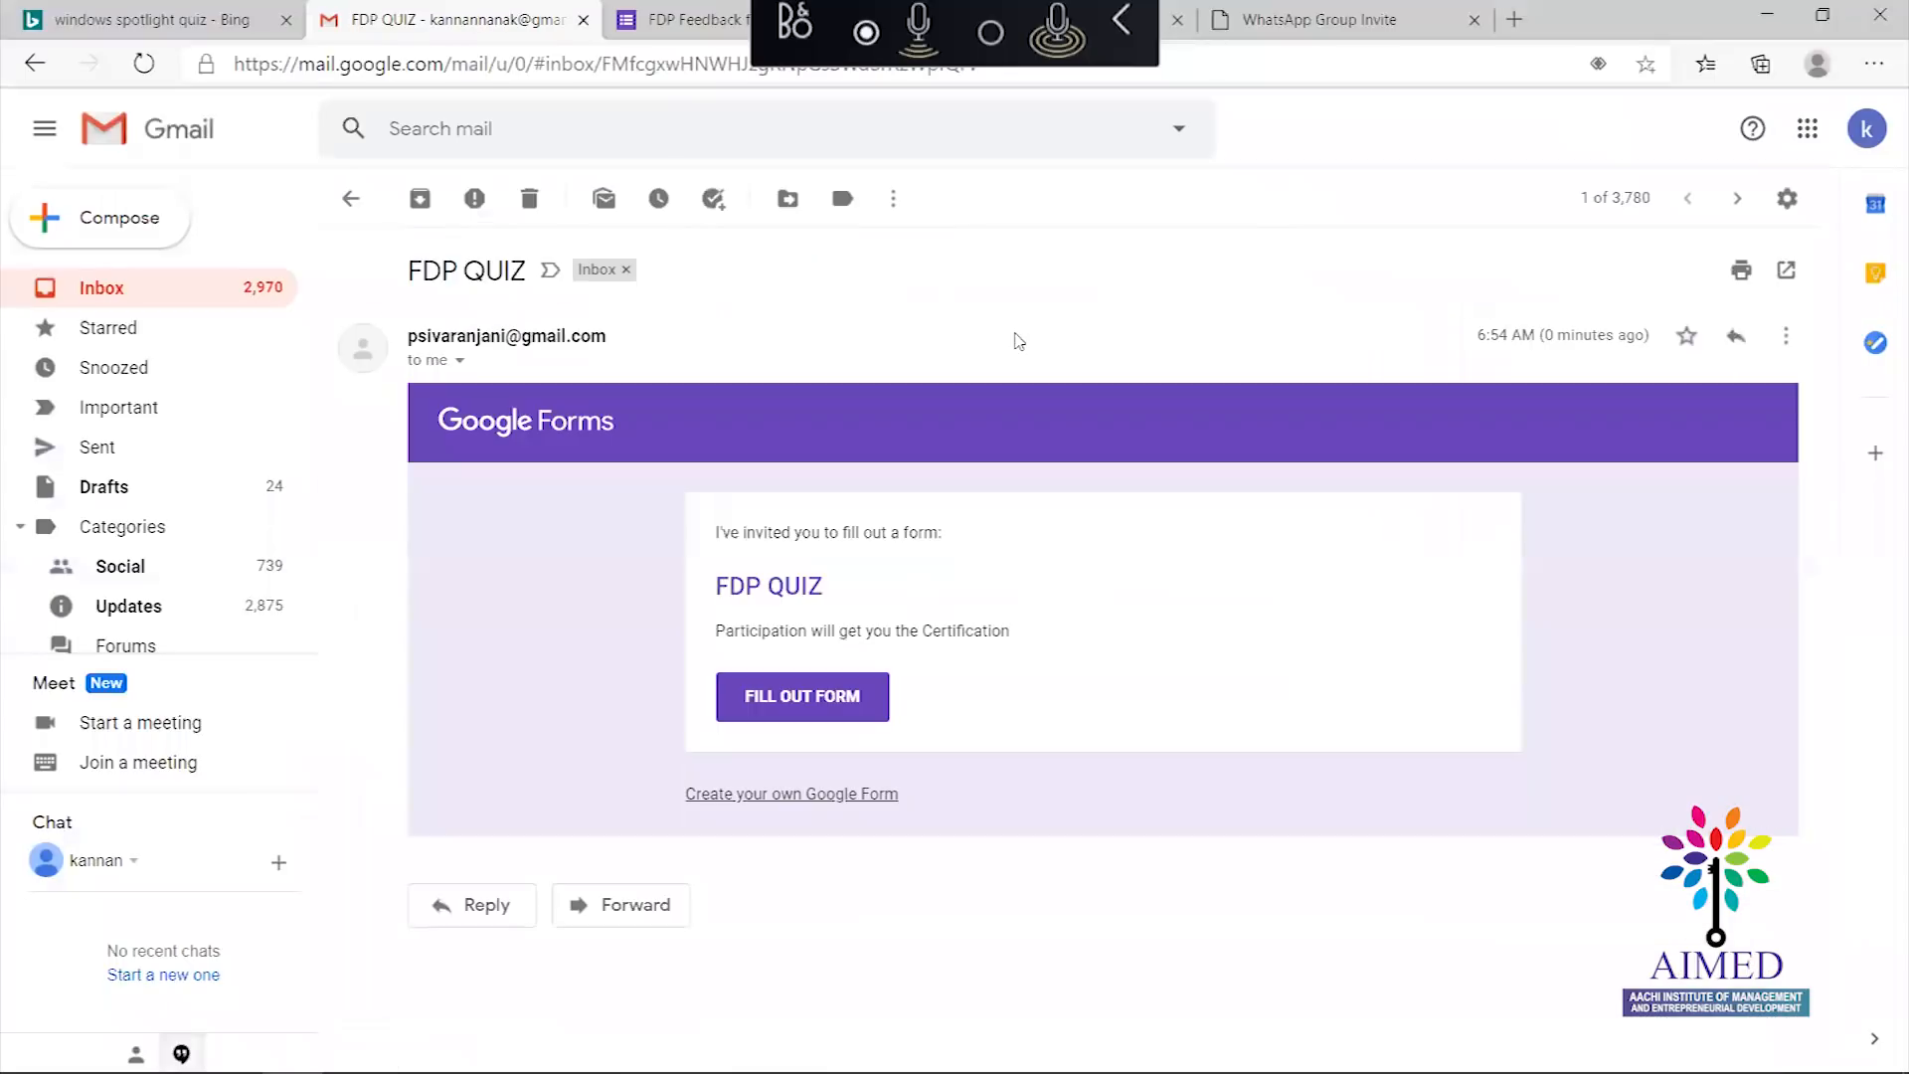
{"action": "left_click", "coordinate": [790, 698]}
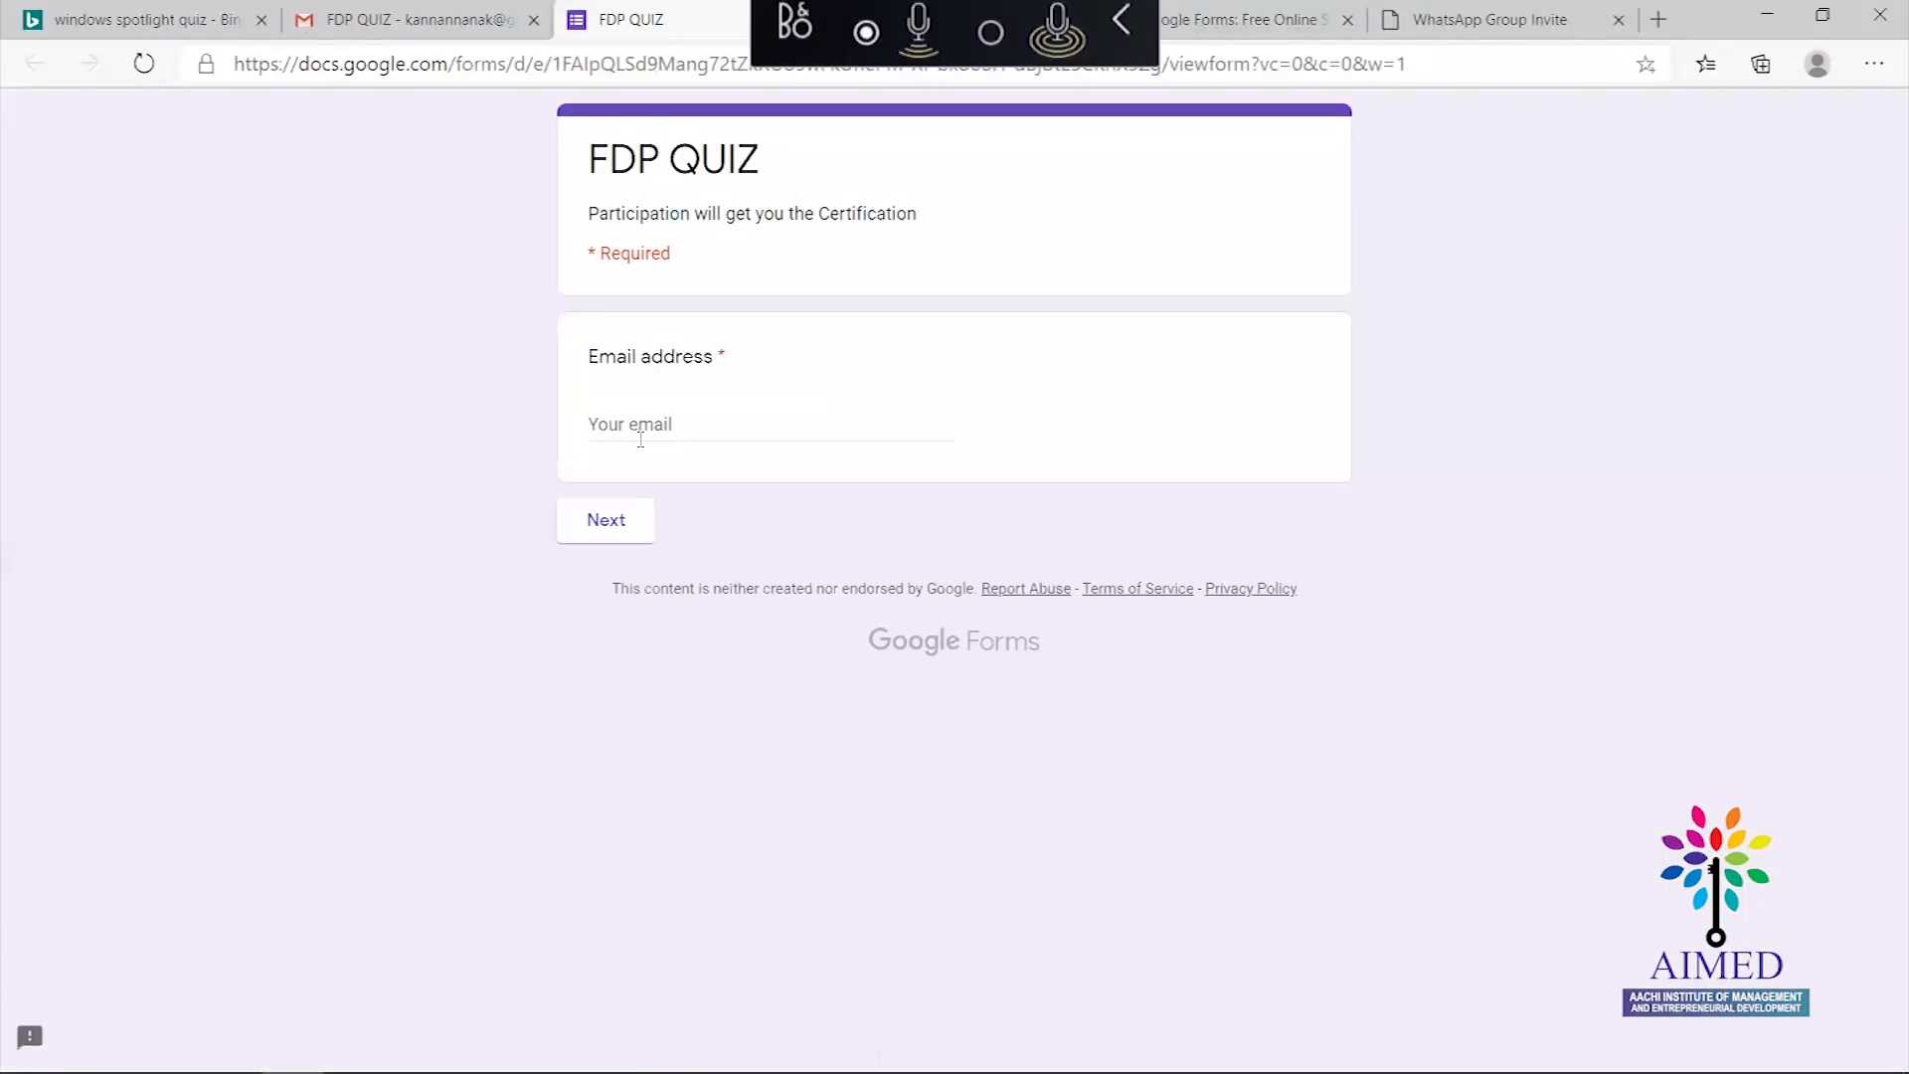
Fill in the respondent email from autofill and continue to the quiz questions
{"action": "left_click", "coordinate": [641, 438]}
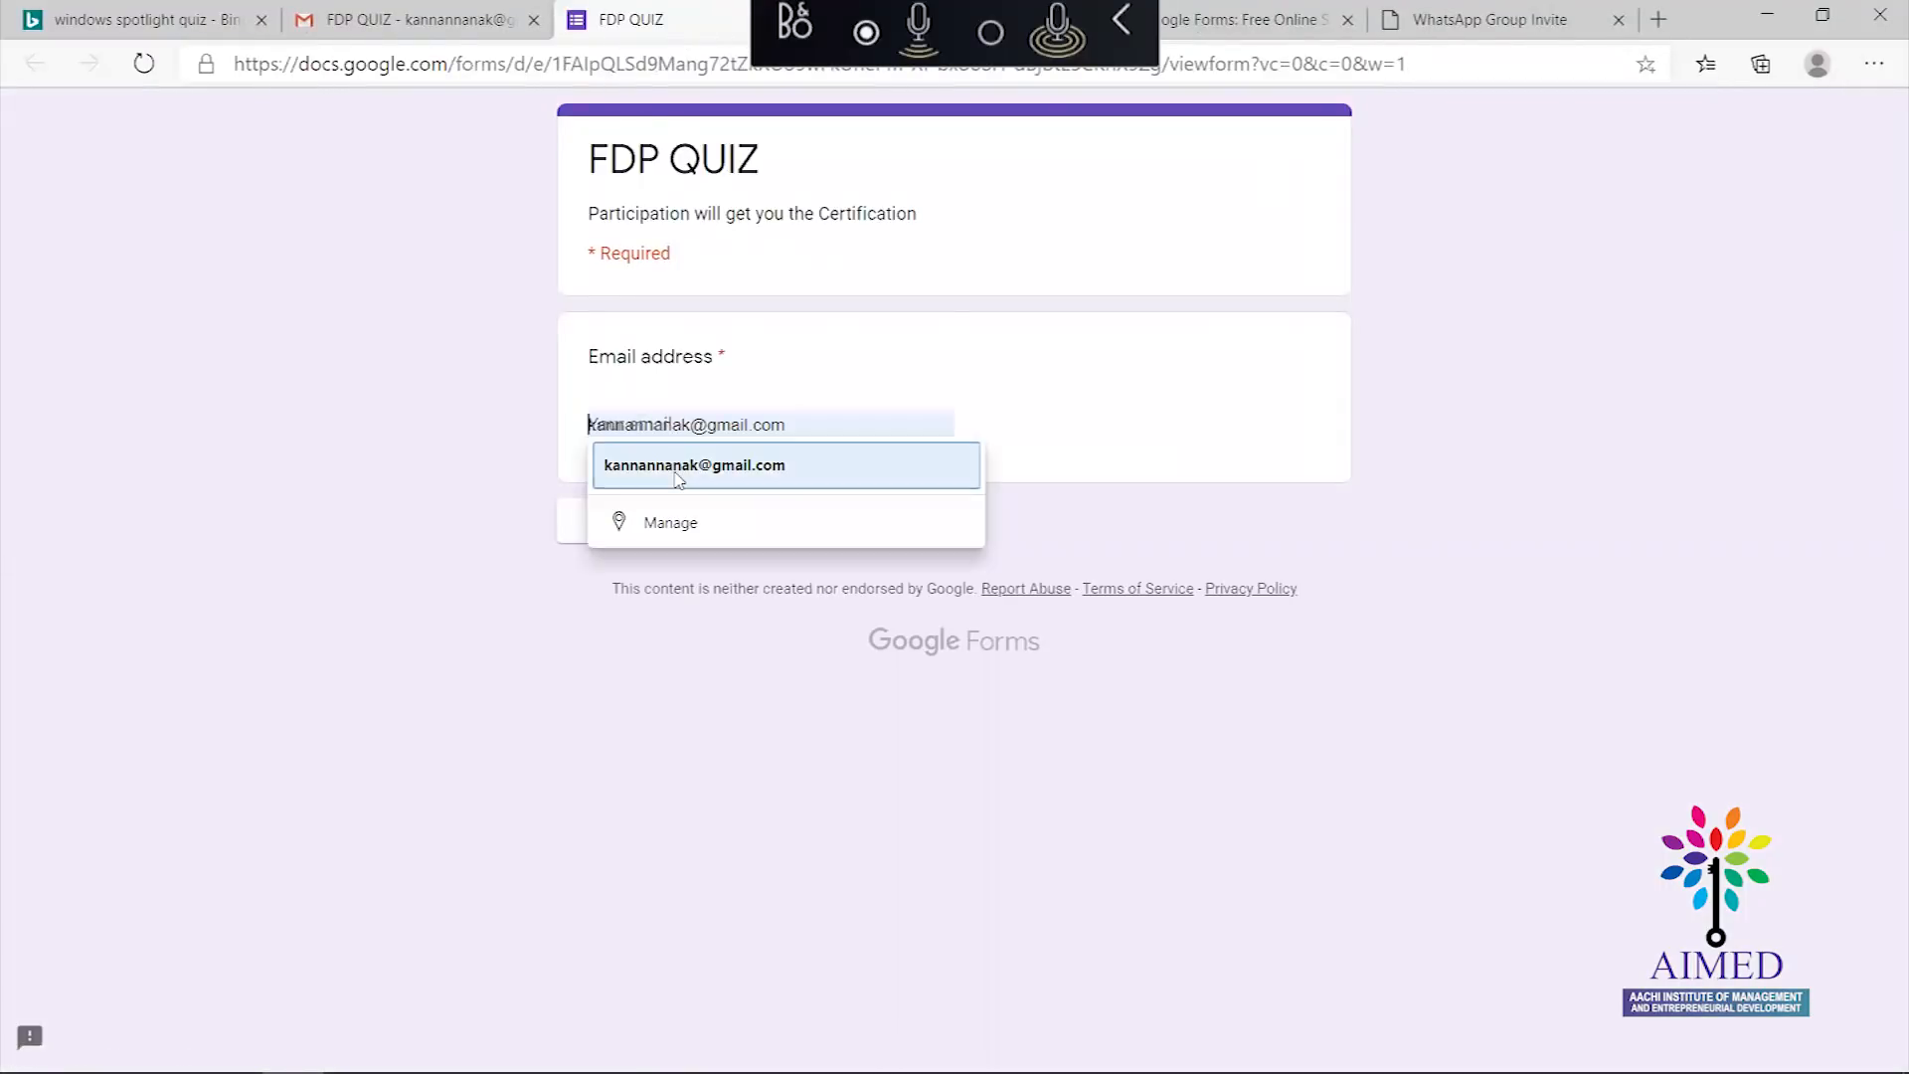
{"action": "left_click", "coordinate": [678, 467]}
{"action": "left_click", "coordinate": [599, 522]}
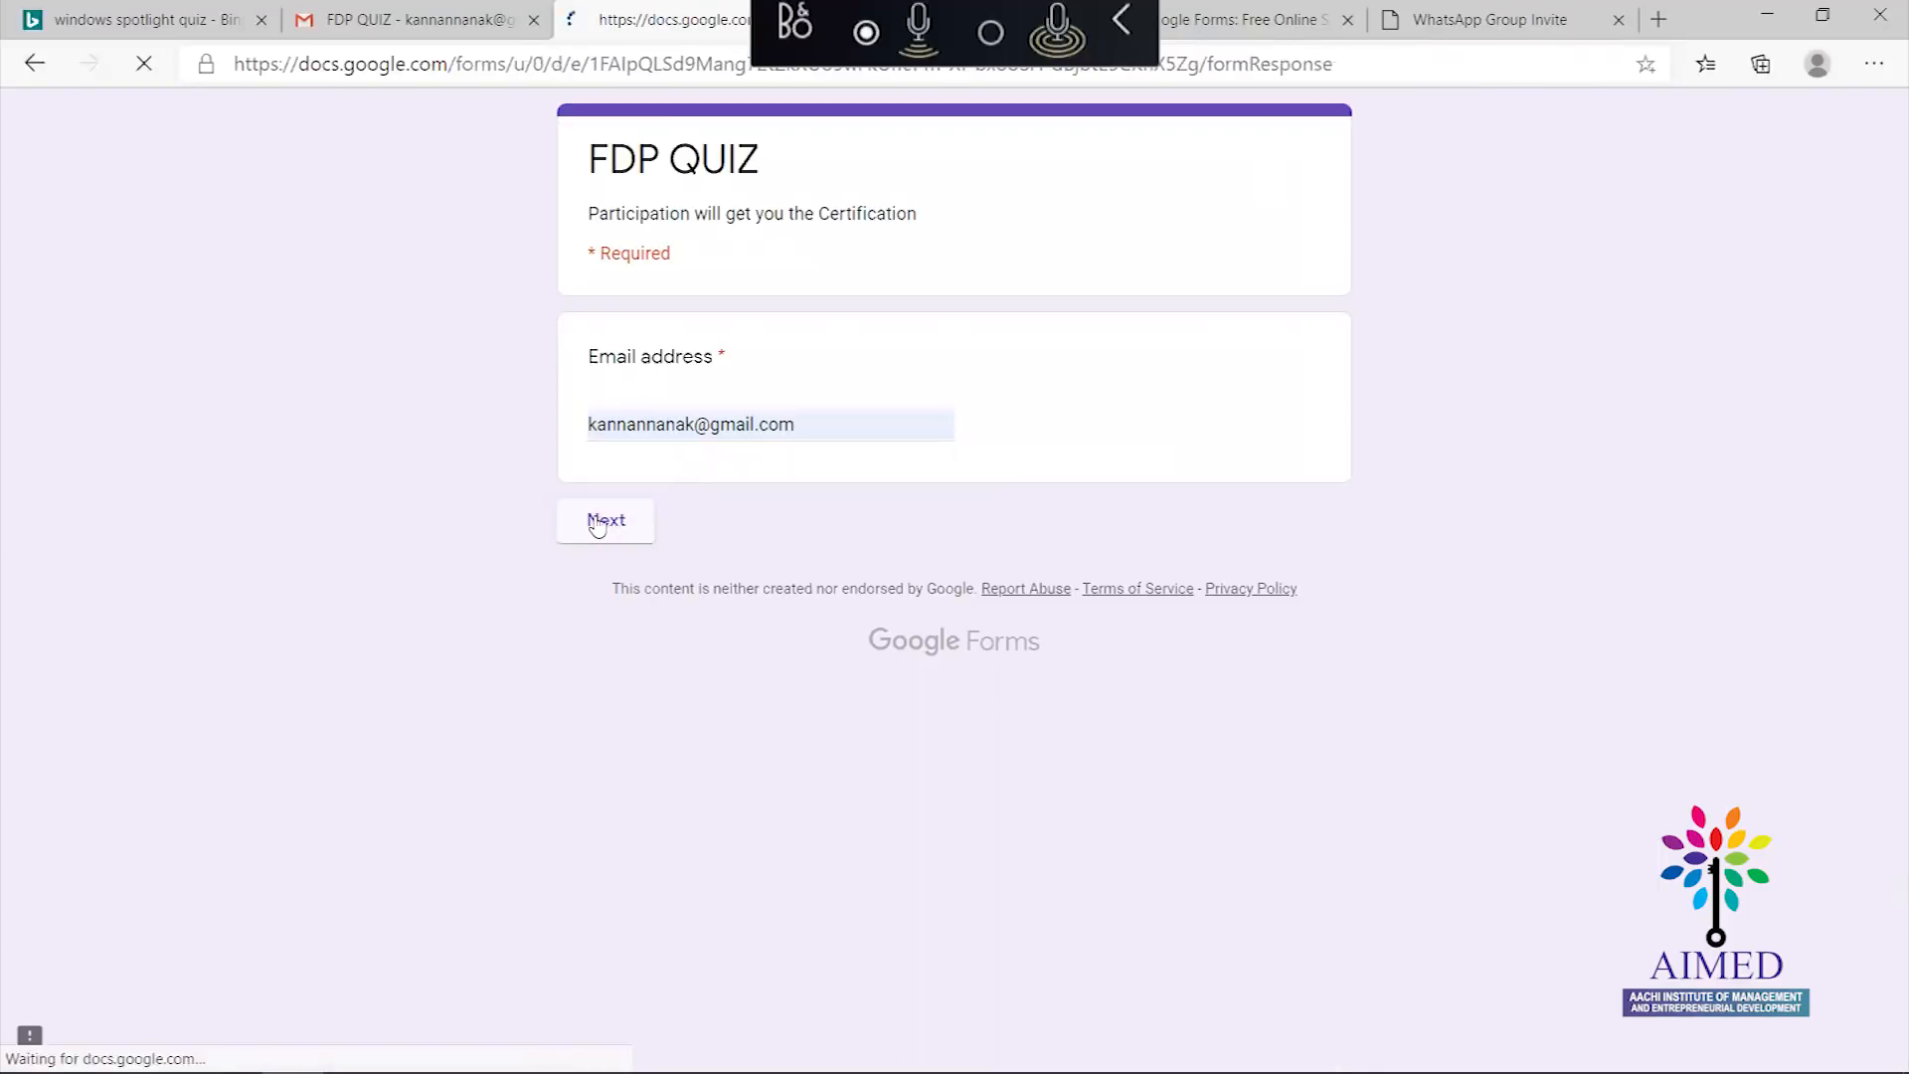
Answer Google Meet, Yes and 05/31/2020, then submit the quiz
{"action": "left_click", "coordinate": [610, 821]}
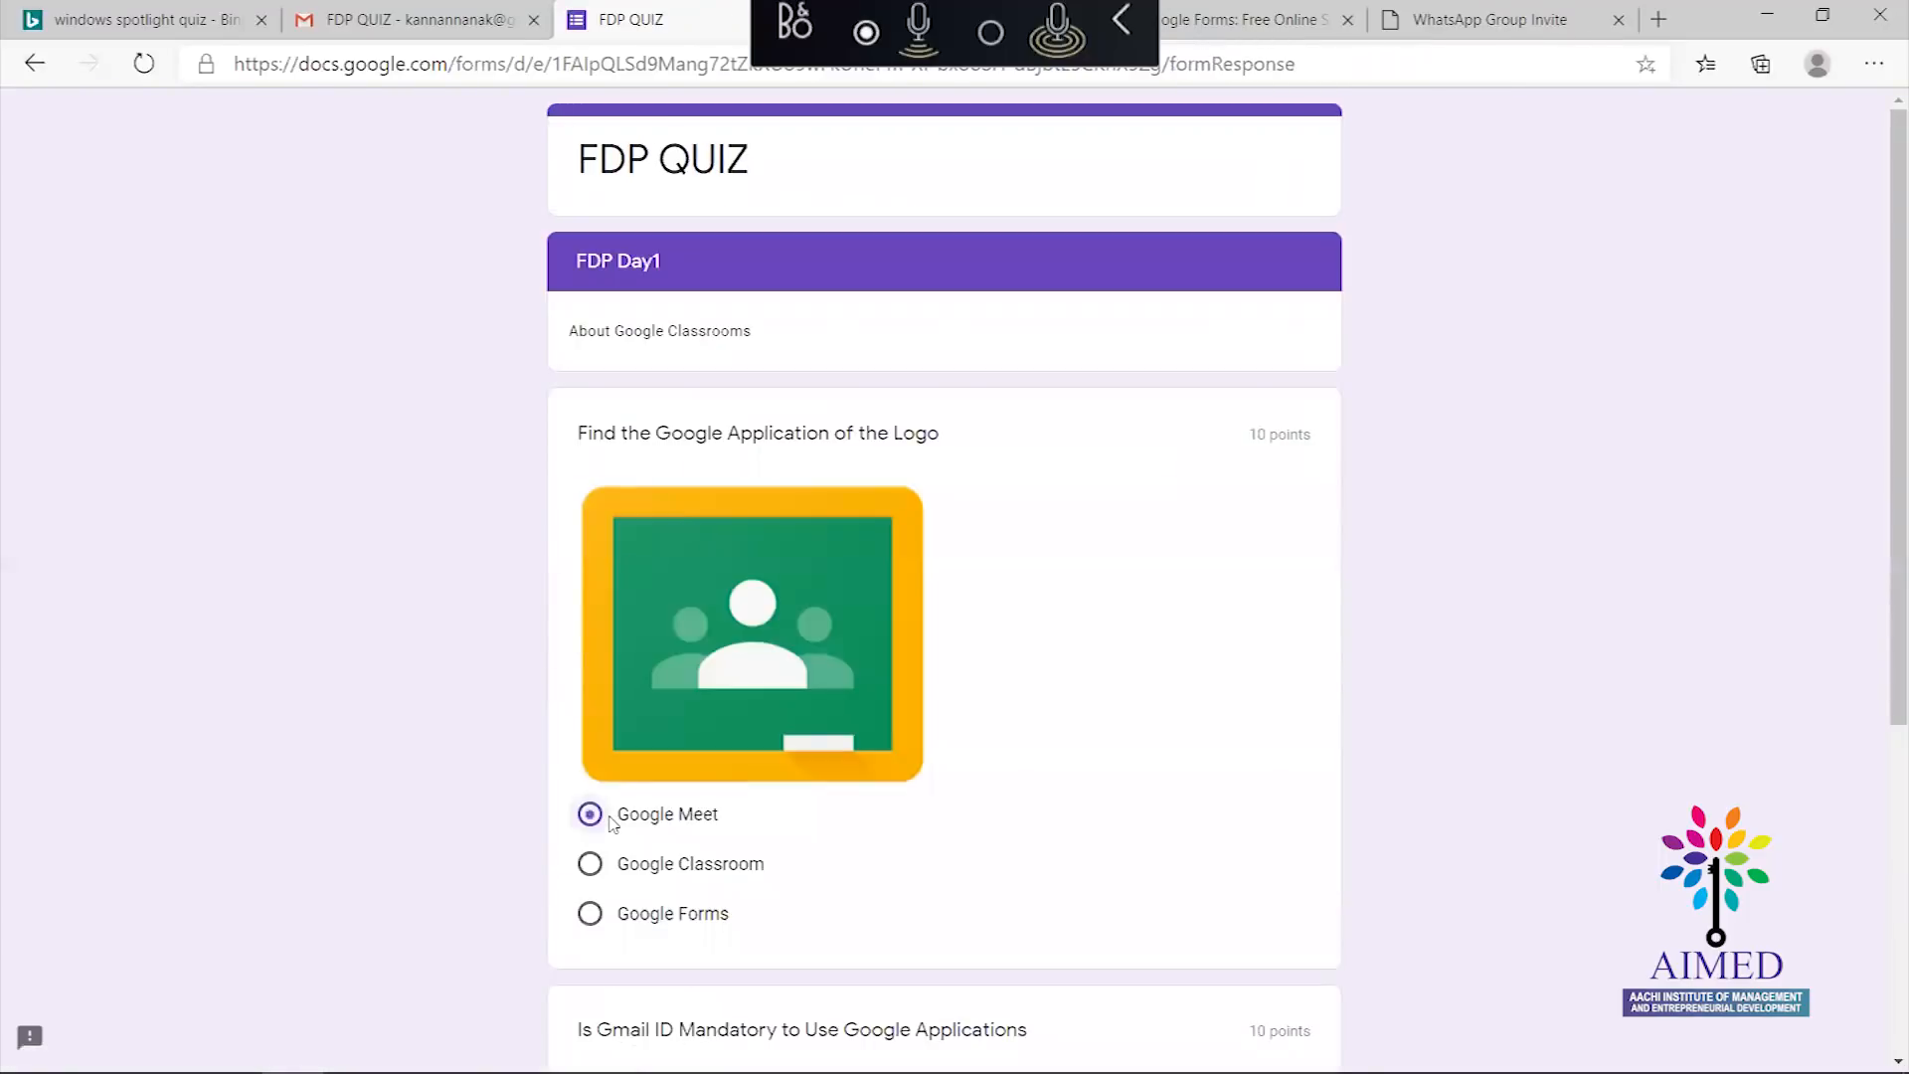
{"action": "left_click_drag", "start_coordinate": [1883, 438], "coordinate": [1882, 756]}
{"action": "left_click", "coordinate": [769, 601]}
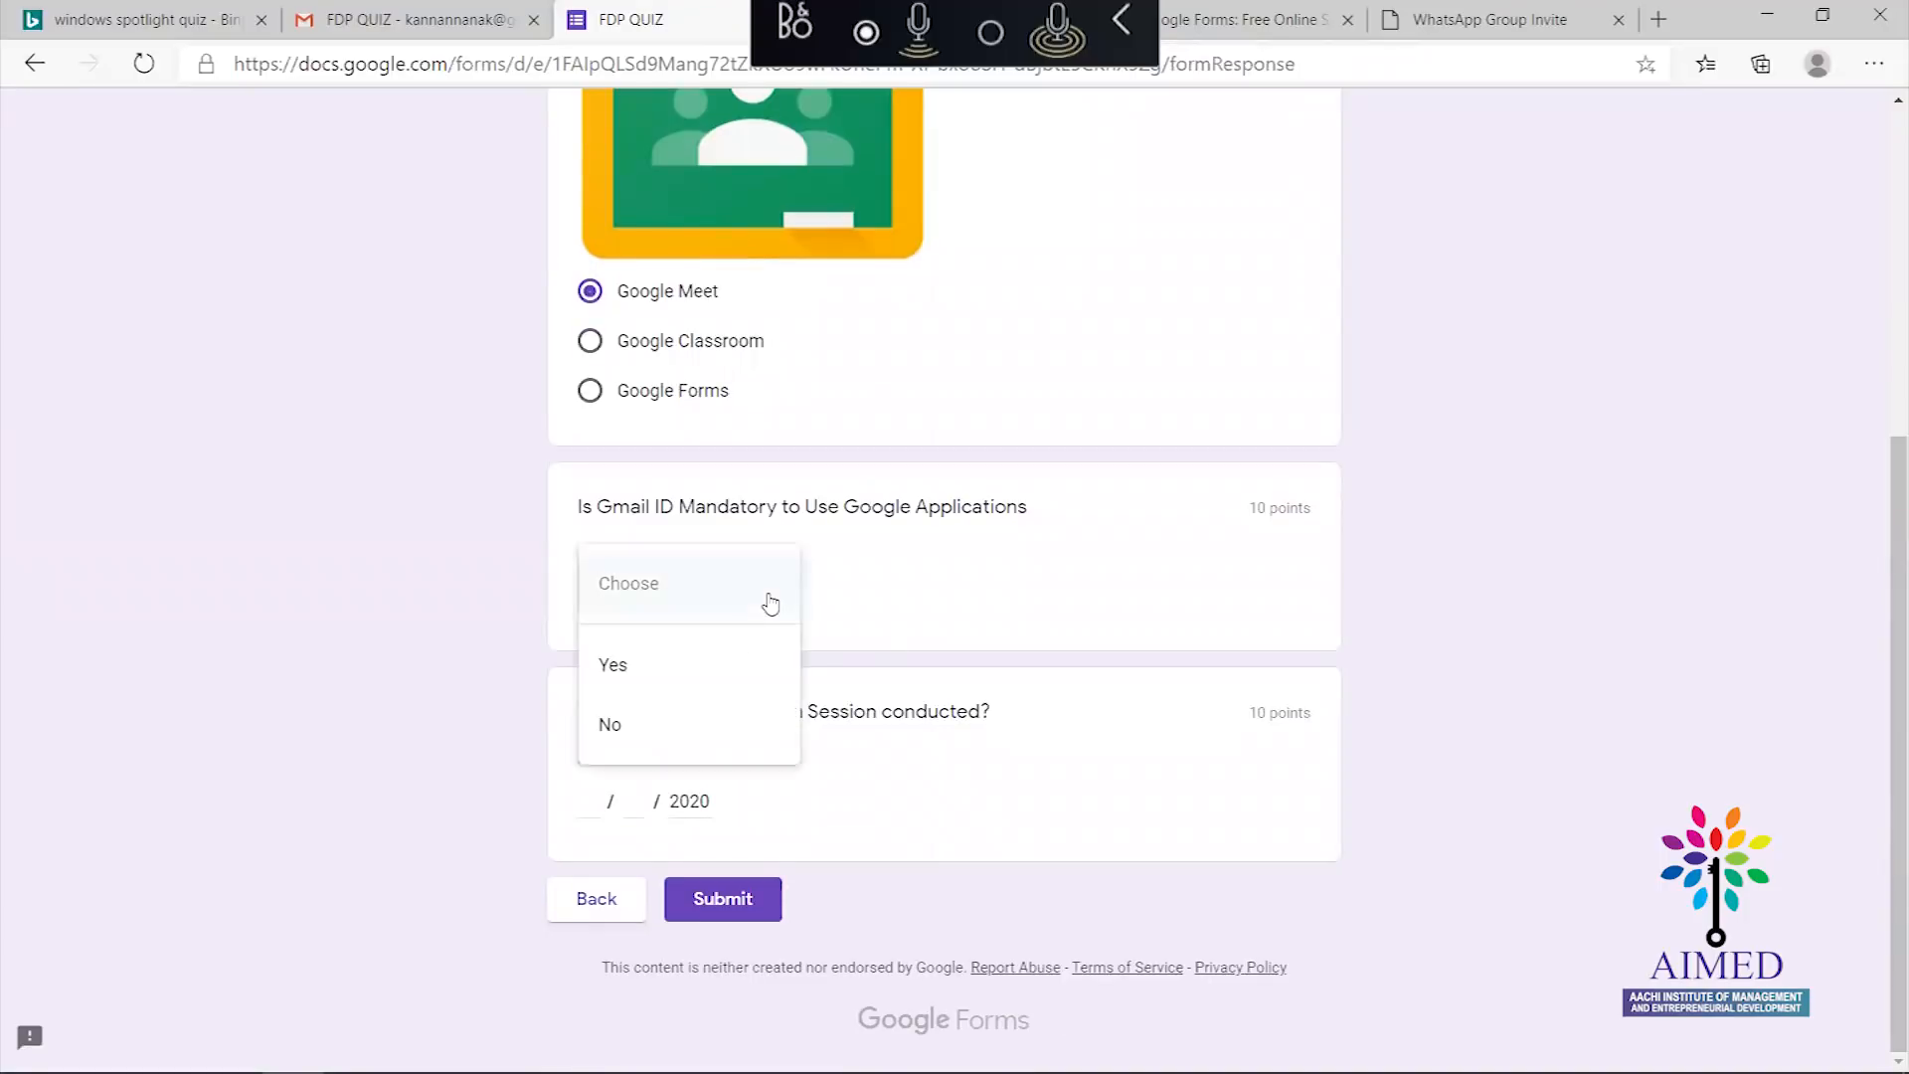
{"action": "left_click", "coordinate": [725, 668]}
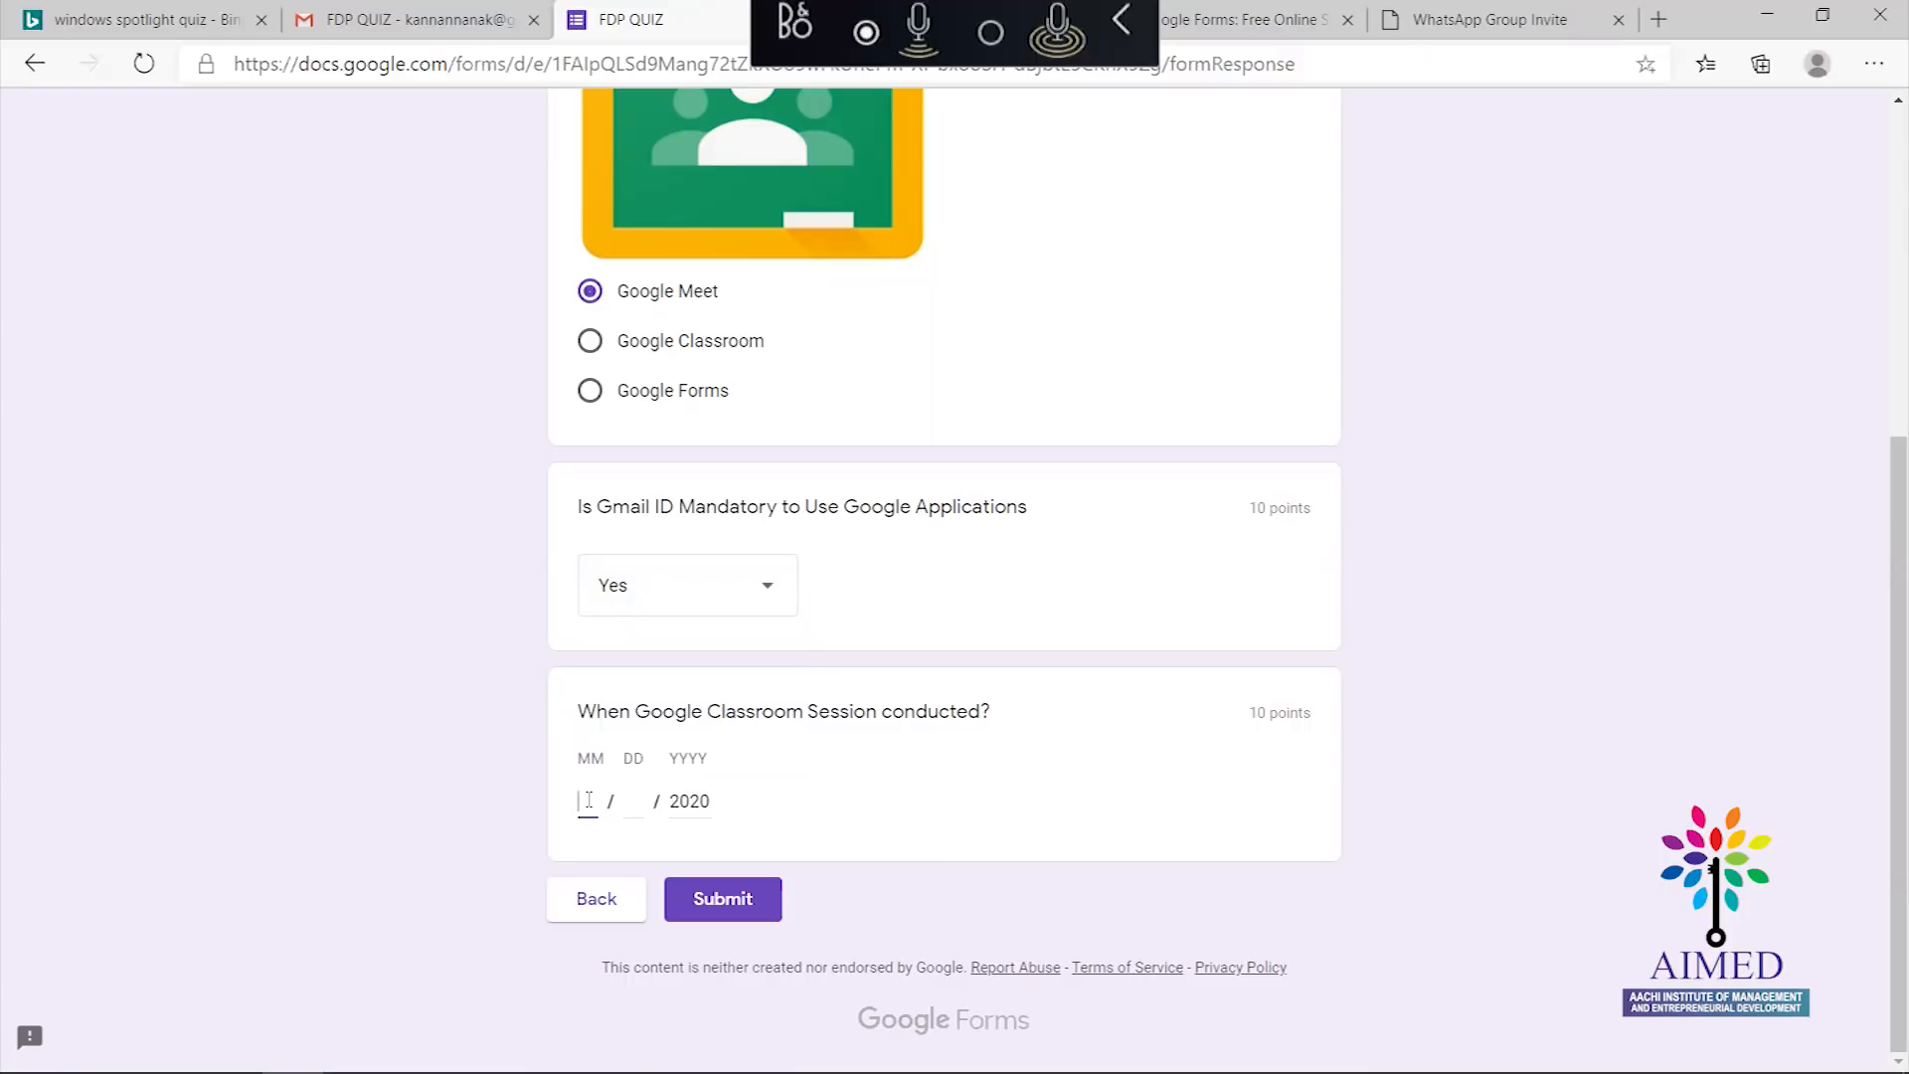
{"action": "left_click", "coordinate": [589, 799]}
{"action": "type", "text": "05"}
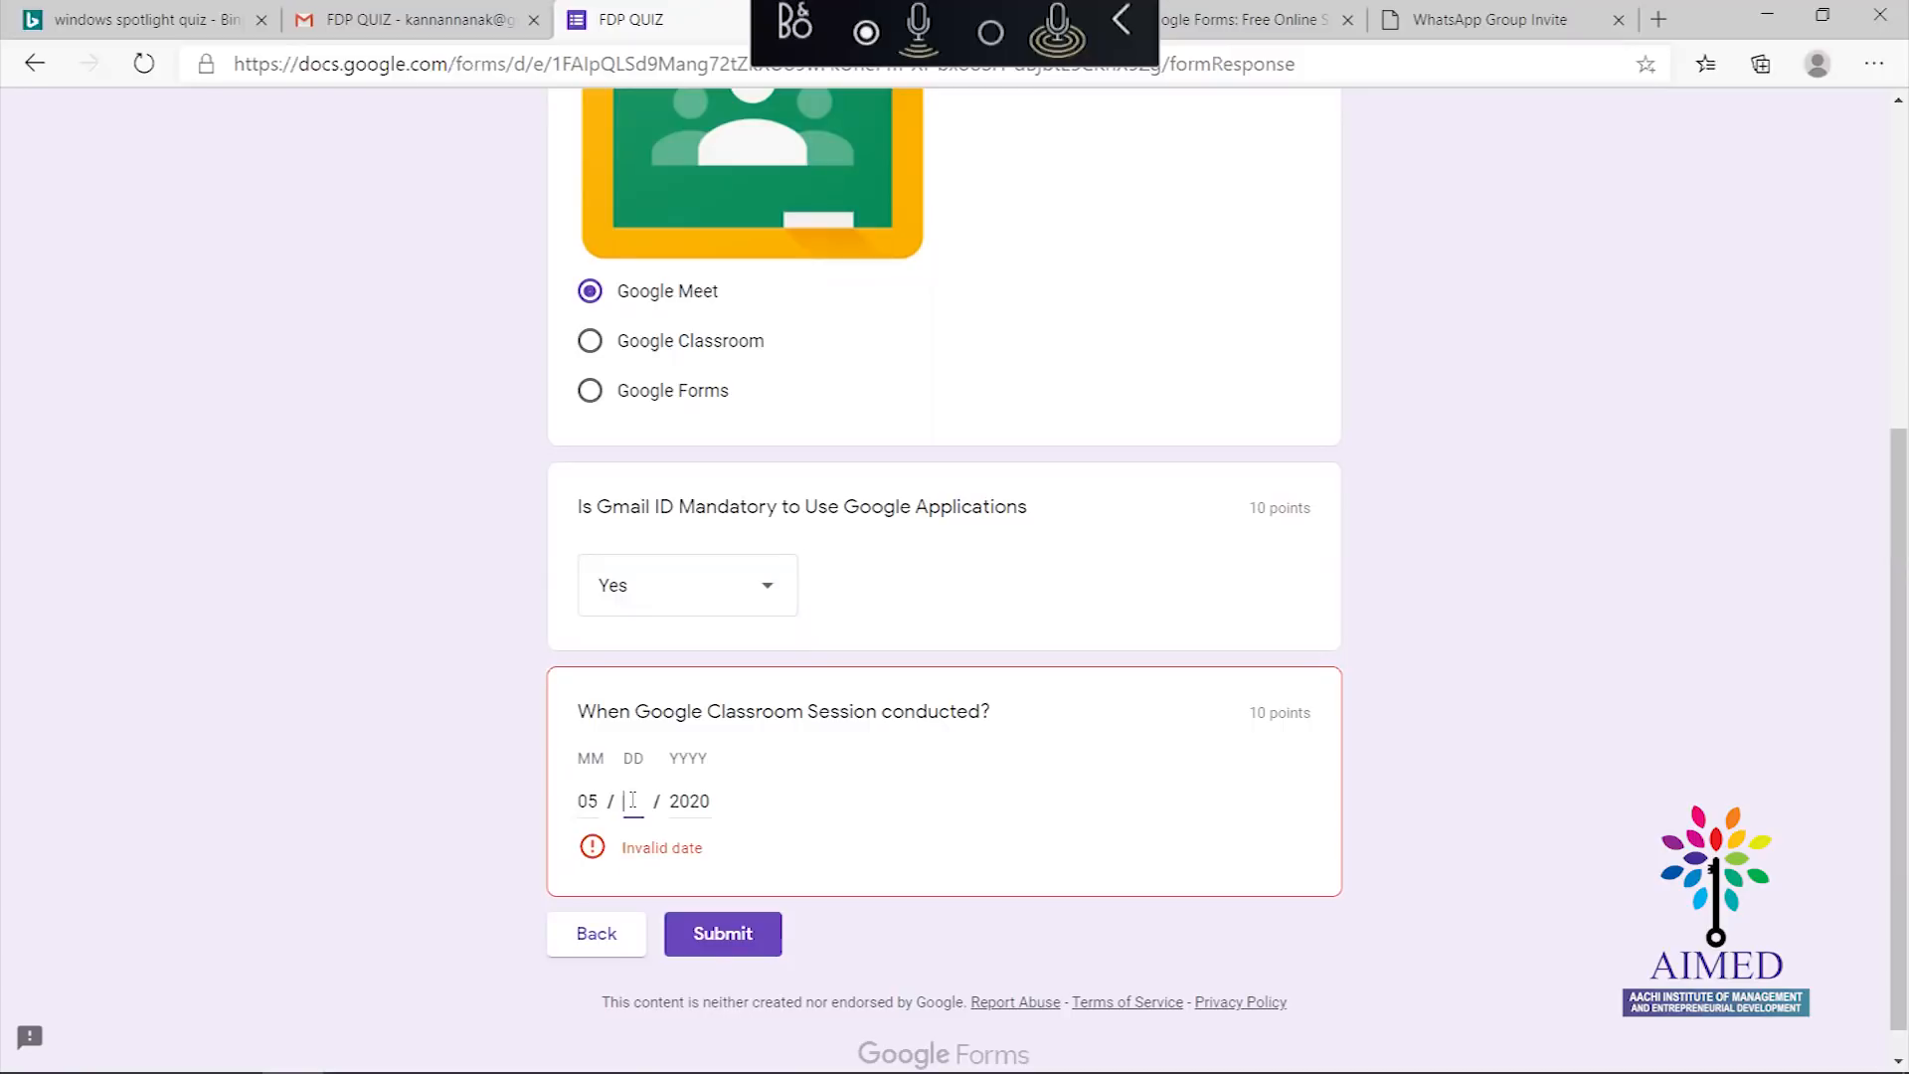
{"action": "type", "text": "31"}
{"action": "left_click", "coordinate": [746, 900]}
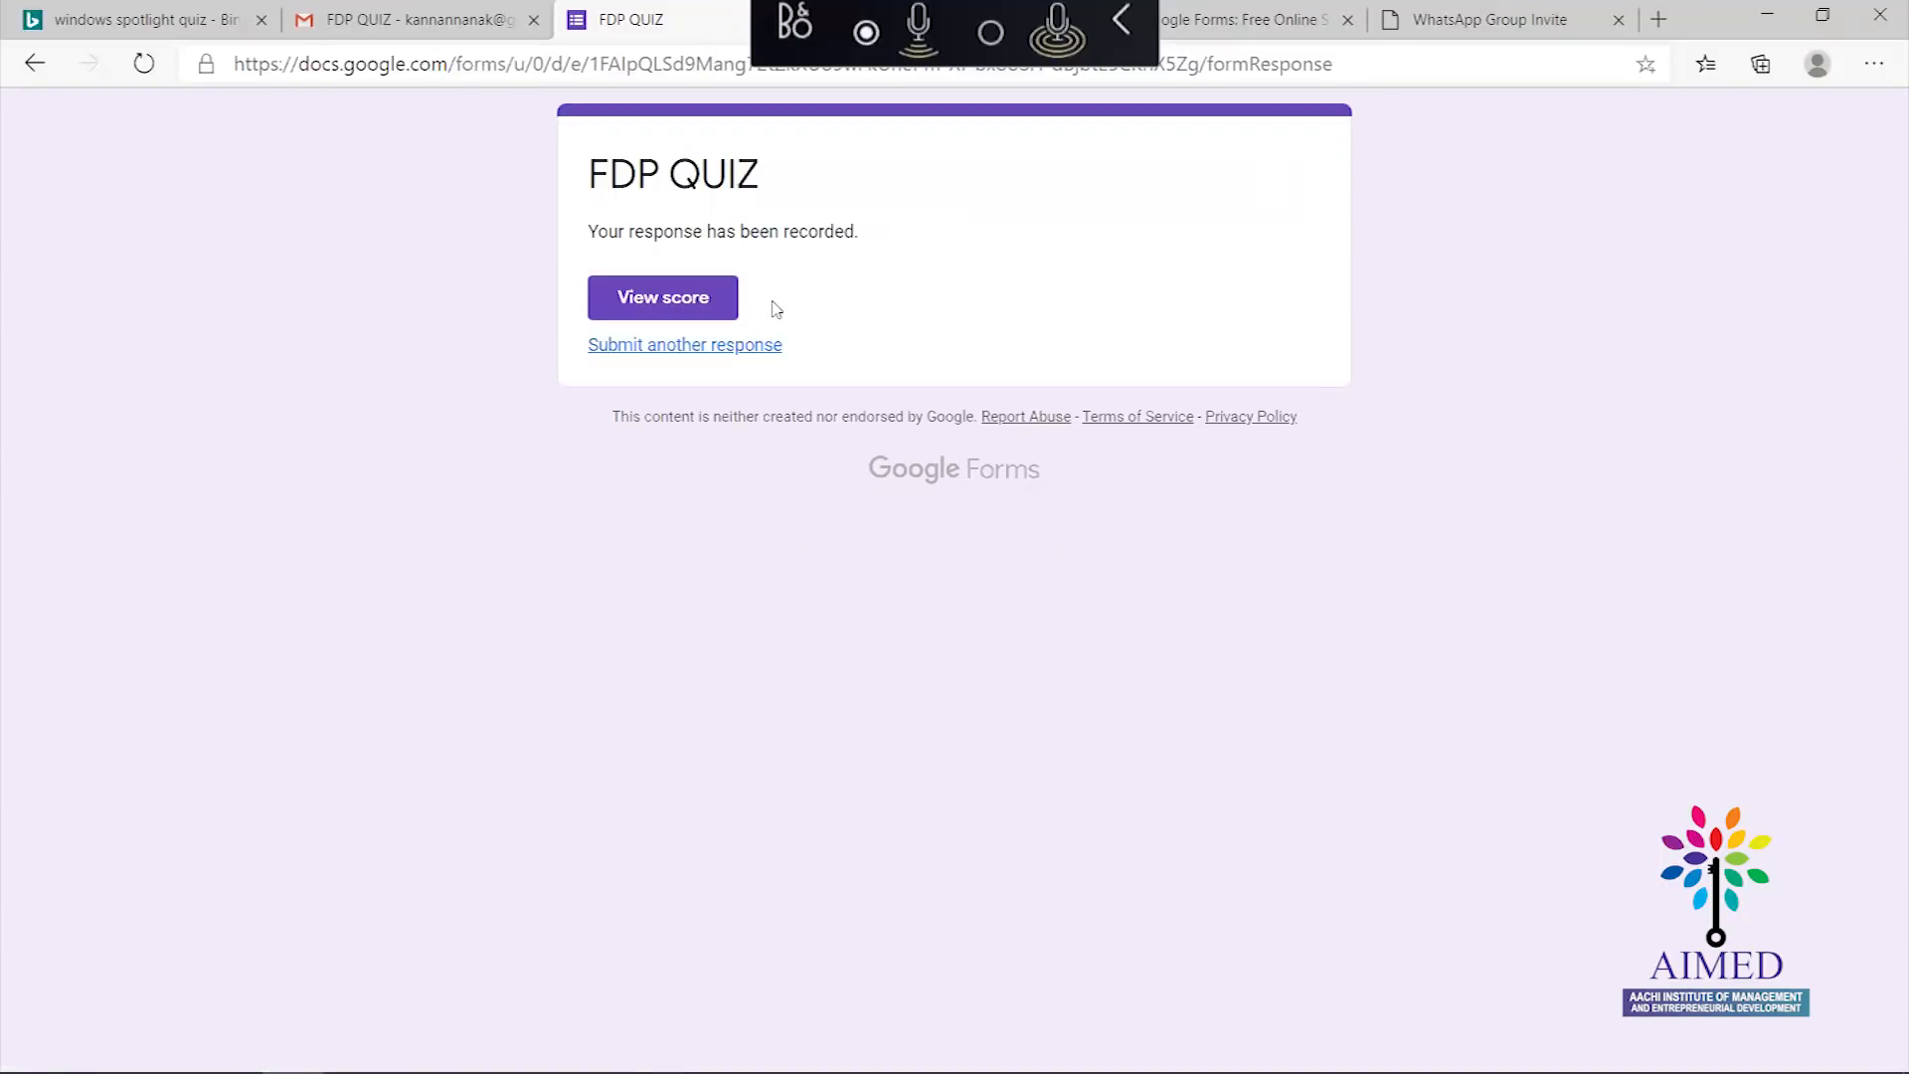
View the 10/30 score and graded answers, then return to the confirmation tab
{"action": "left_click", "coordinate": [665, 316]}
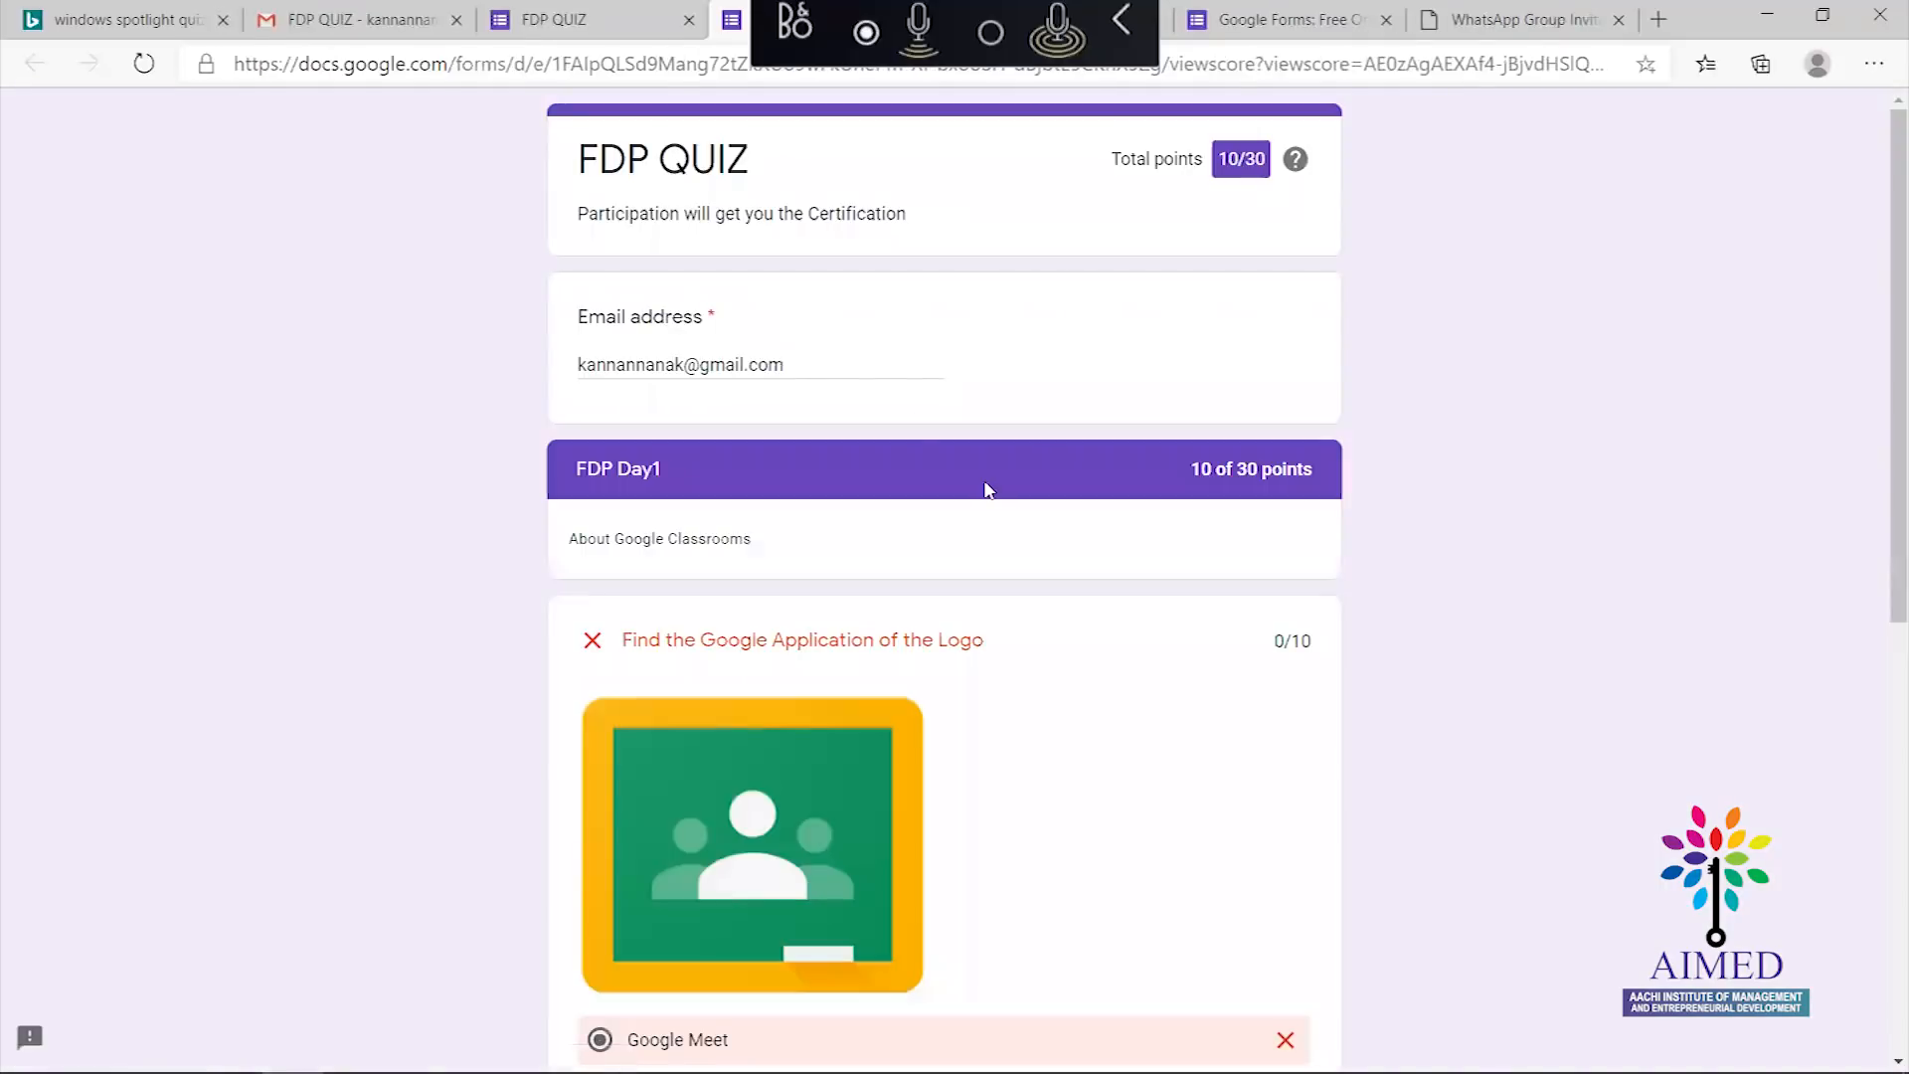
{"action": "left_click_drag", "start_coordinate": [1882, 262], "coordinate": [1874, 545]}
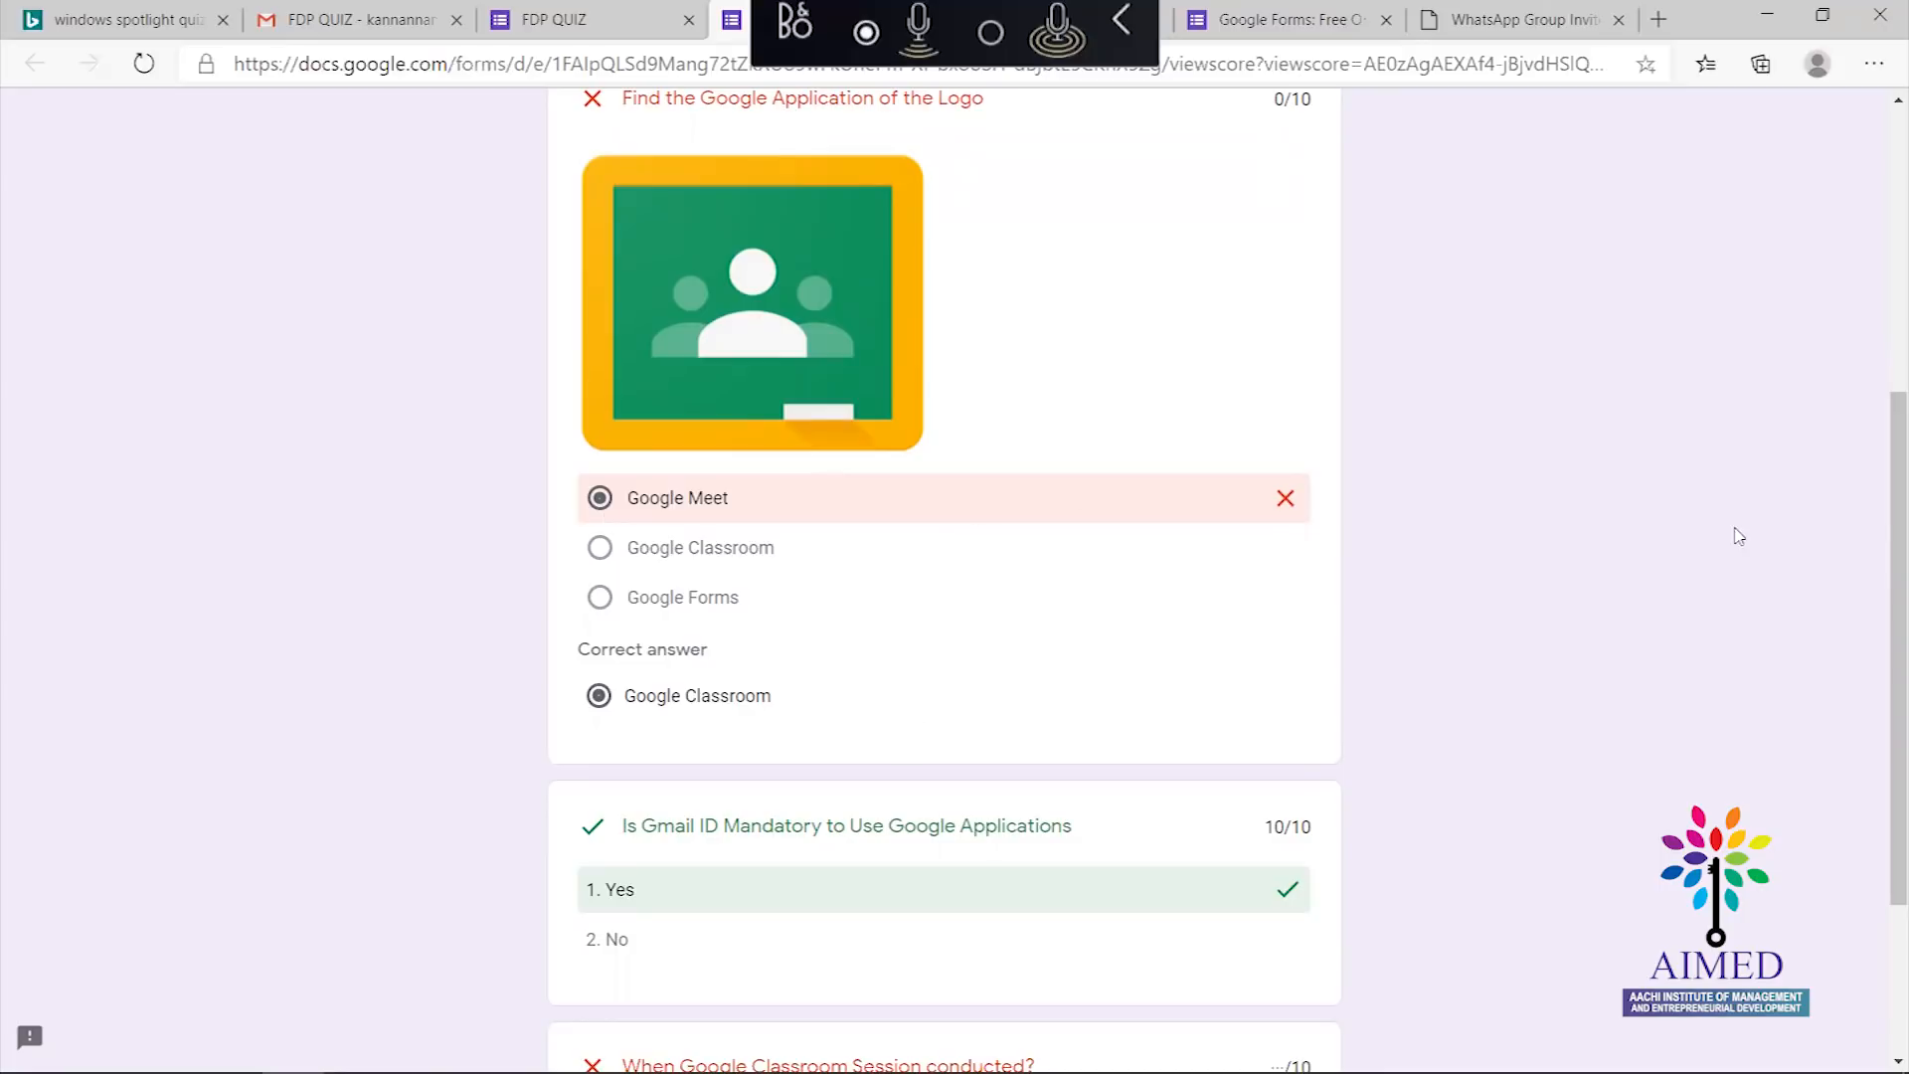
{"action": "scroll", "coordinate": [1882, 507], "scroll_direction": "up", "scroll_amount": 2}
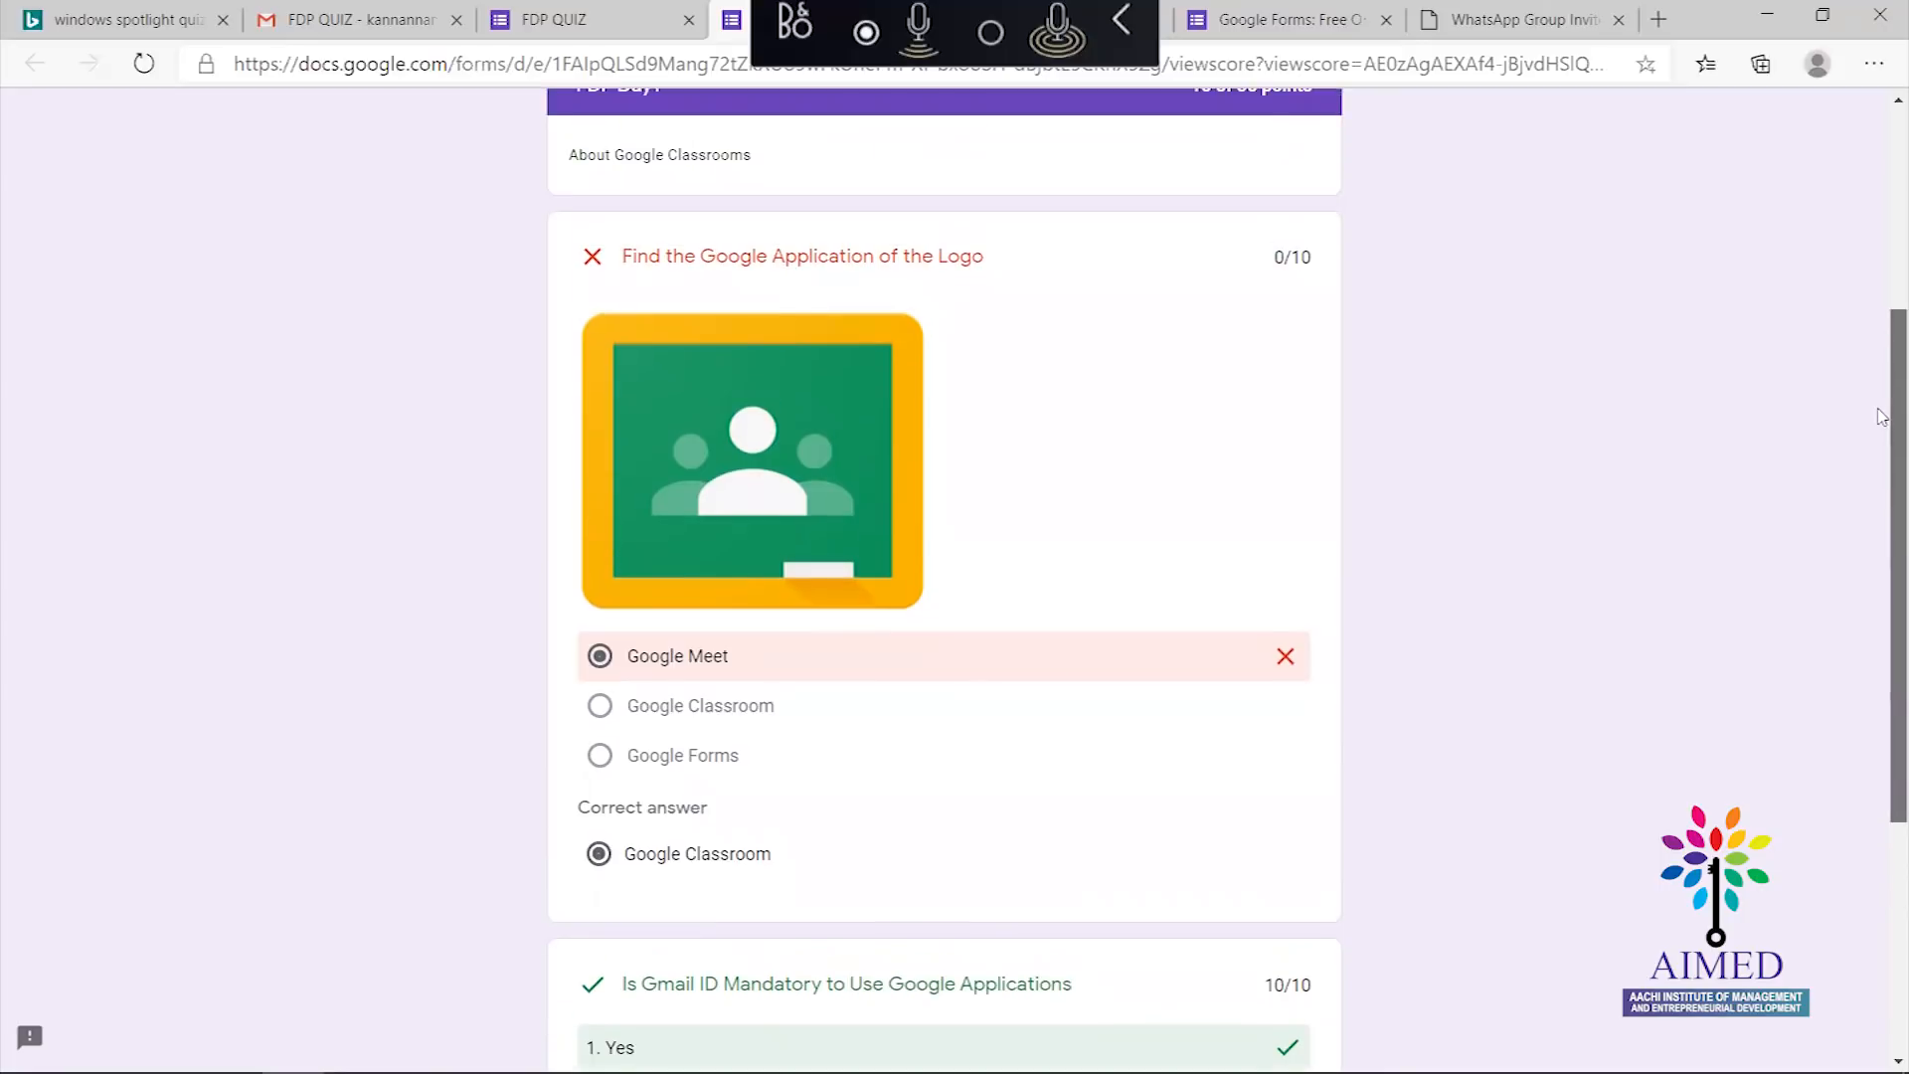
{"action": "scroll", "coordinate": [1882, 546], "scroll_direction": "down", "scroll_amount": 1}
{"action": "scroll", "coordinate": [1882, 559], "scroll_direction": "down", "scroll_amount": 3}
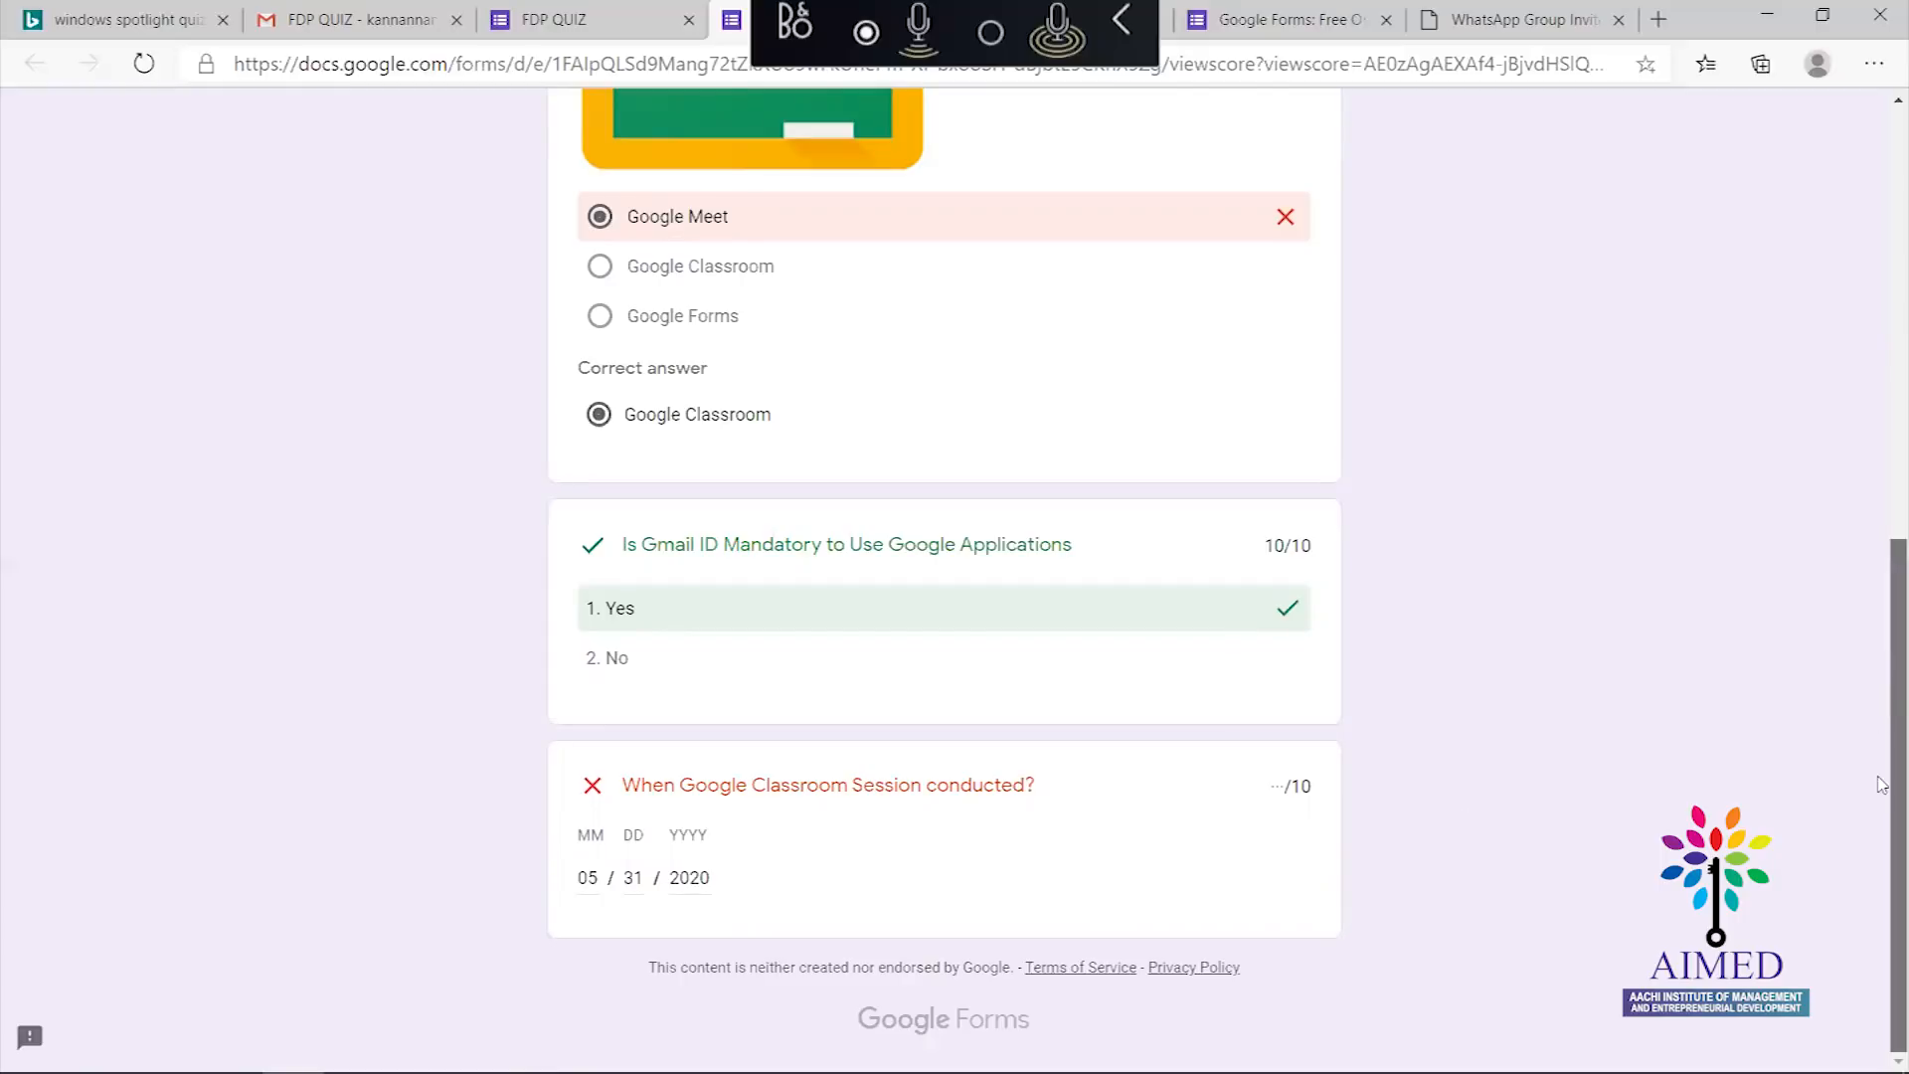
{"action": "scroll", "coordinate": [1881, 661], "scroll_direction": "up", "scroll_amount": 3}
{"action": "scroll", "coordinate": [1879, 405], "scroll_direction": "up", "scroll_amount": 5}
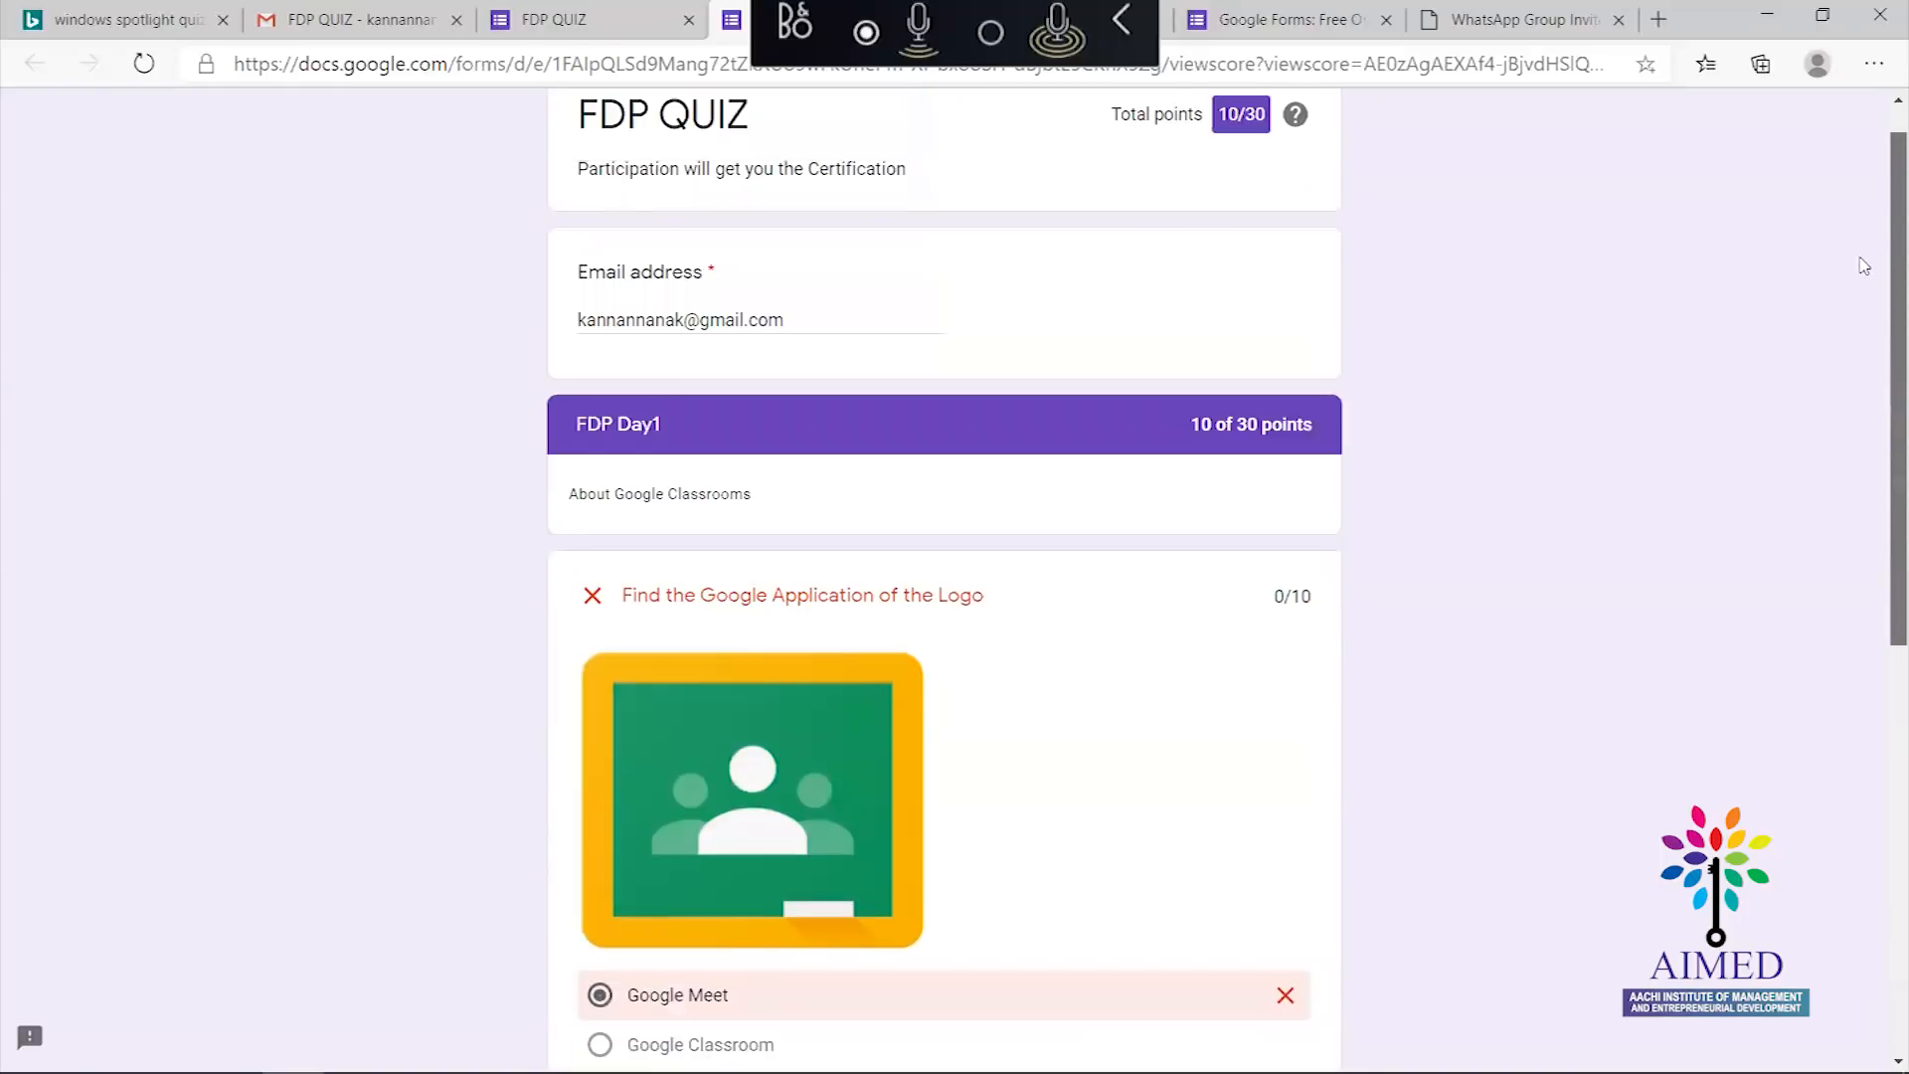
{"action": "left_click", "coordinate": [542, 22]}
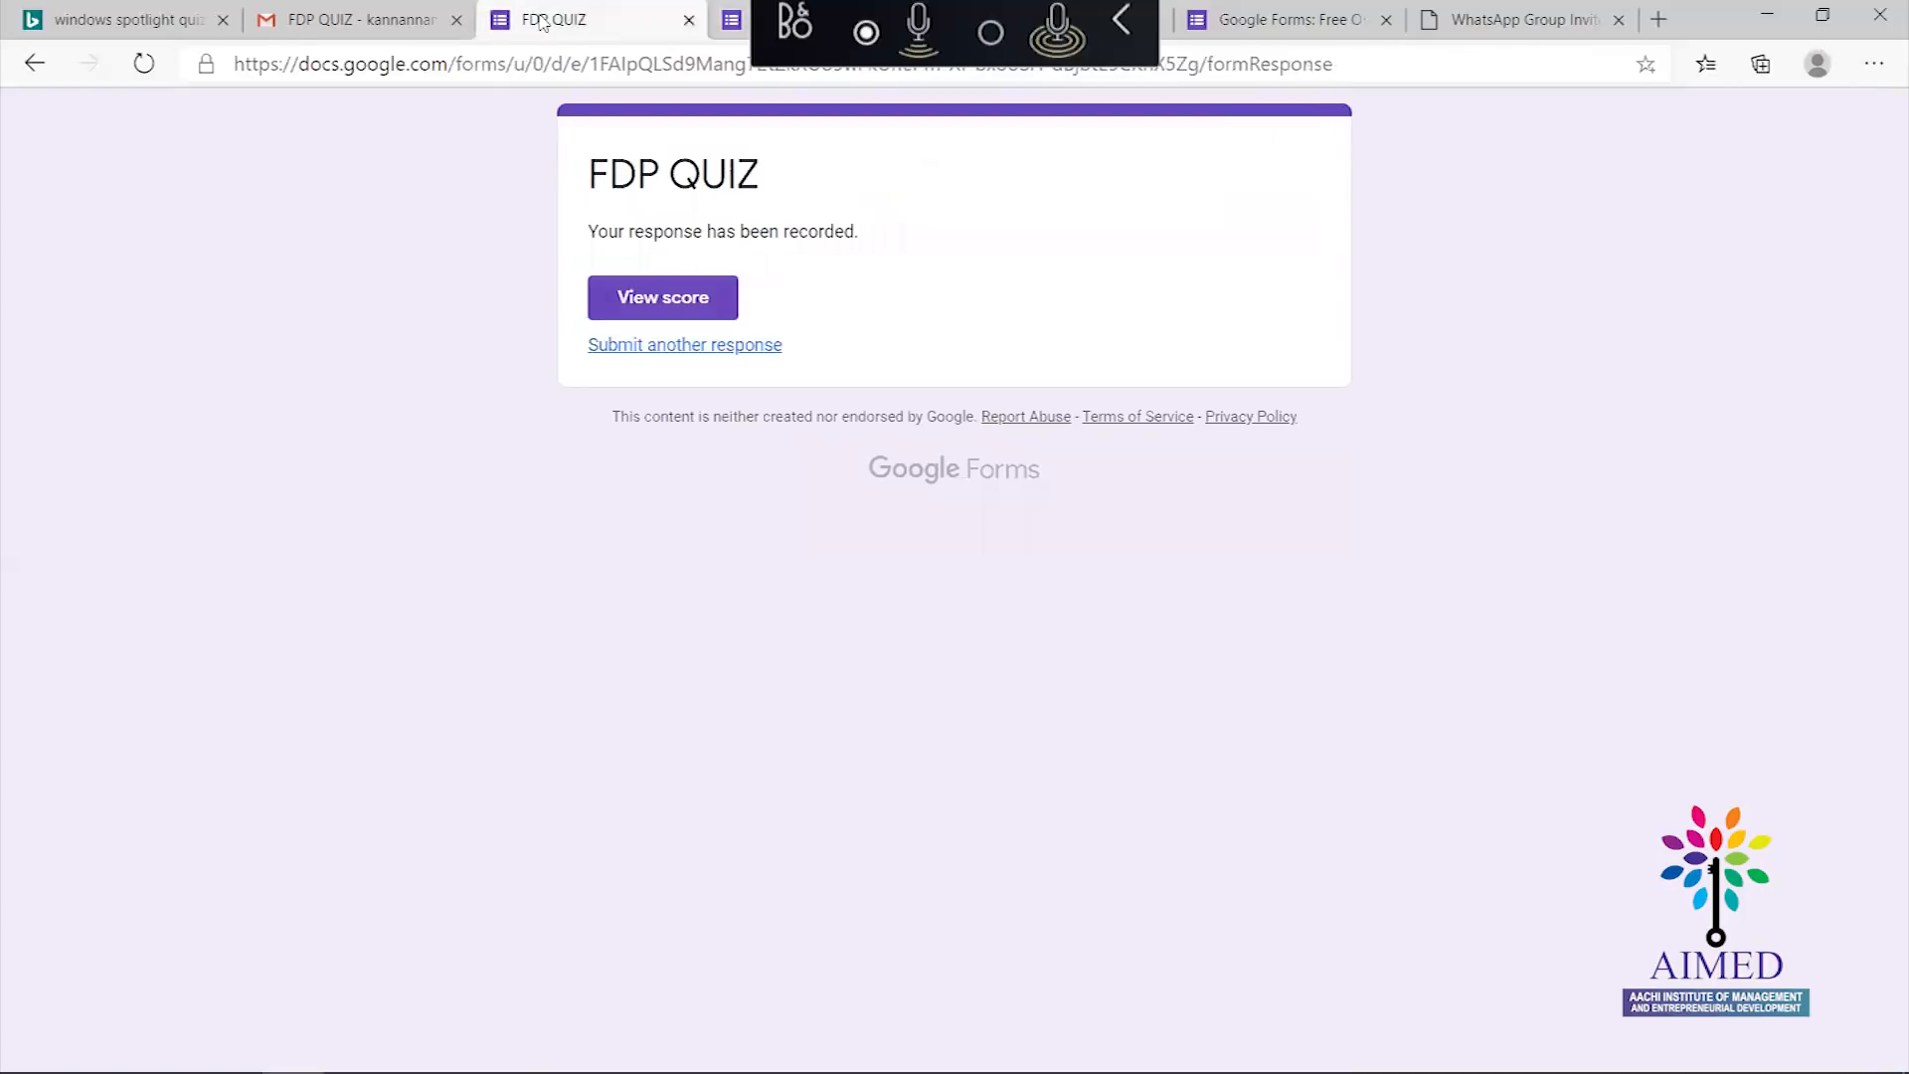
Review the quiz email, live FDP QUIZ form and editor (1 response), then return to the slides
{"action": "left_click", "coordinate": [308, 22]}
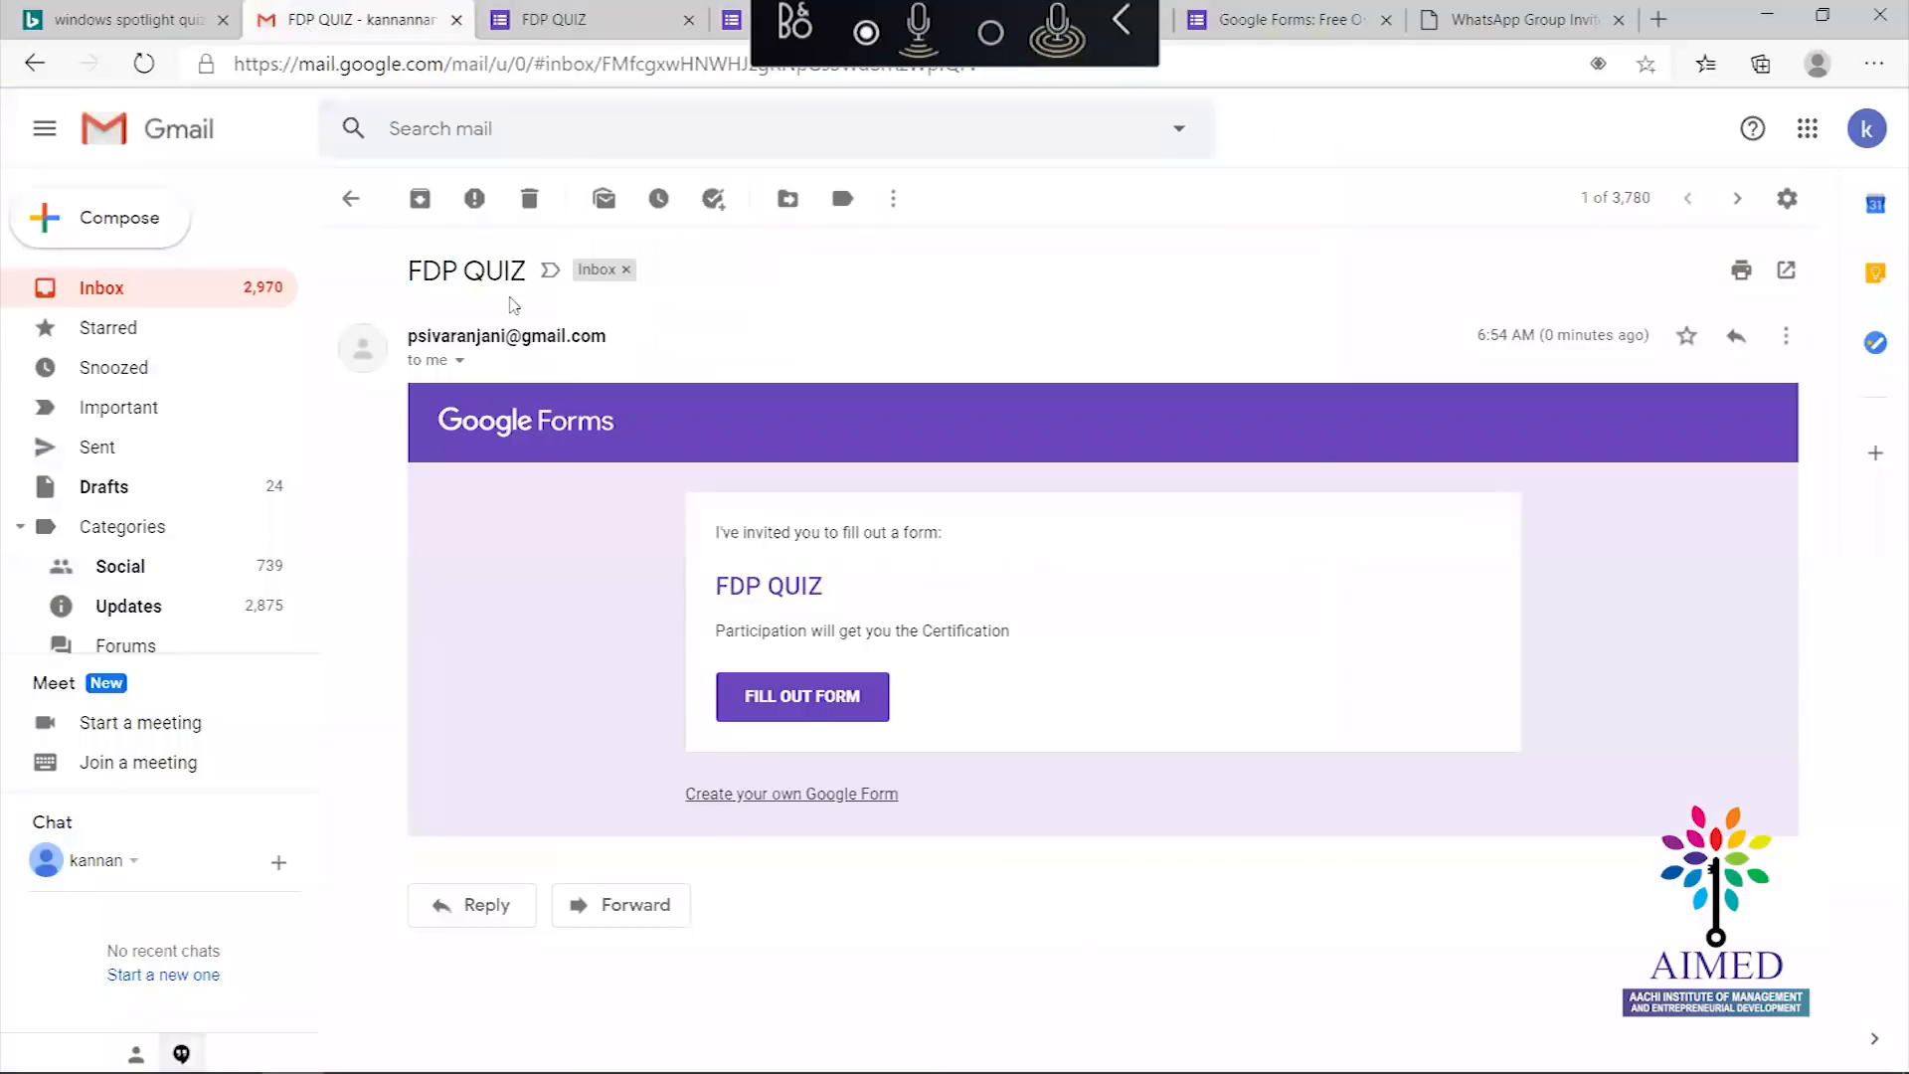
{"action": "mouse_move", "coordinate": [661, 1071]}
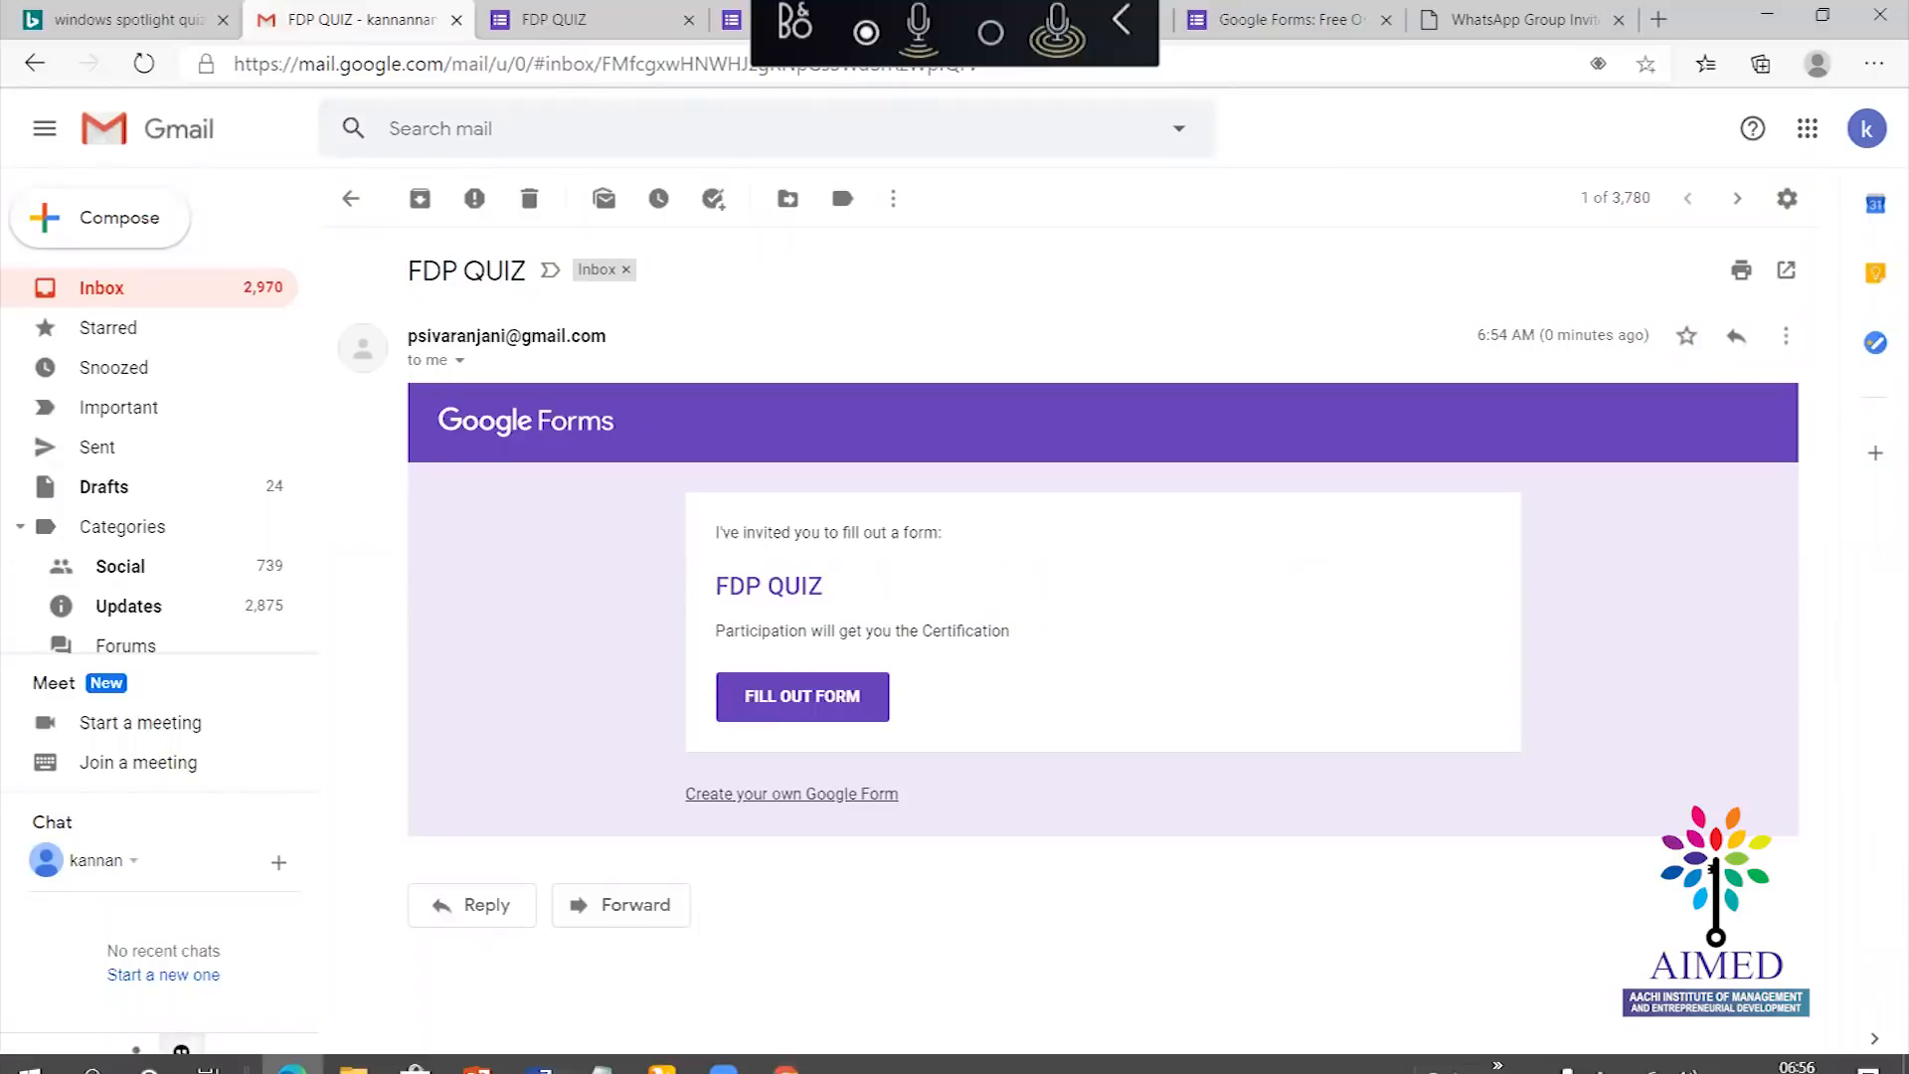
{"action": "mouse_move", "coordinate": [785, 1048]}
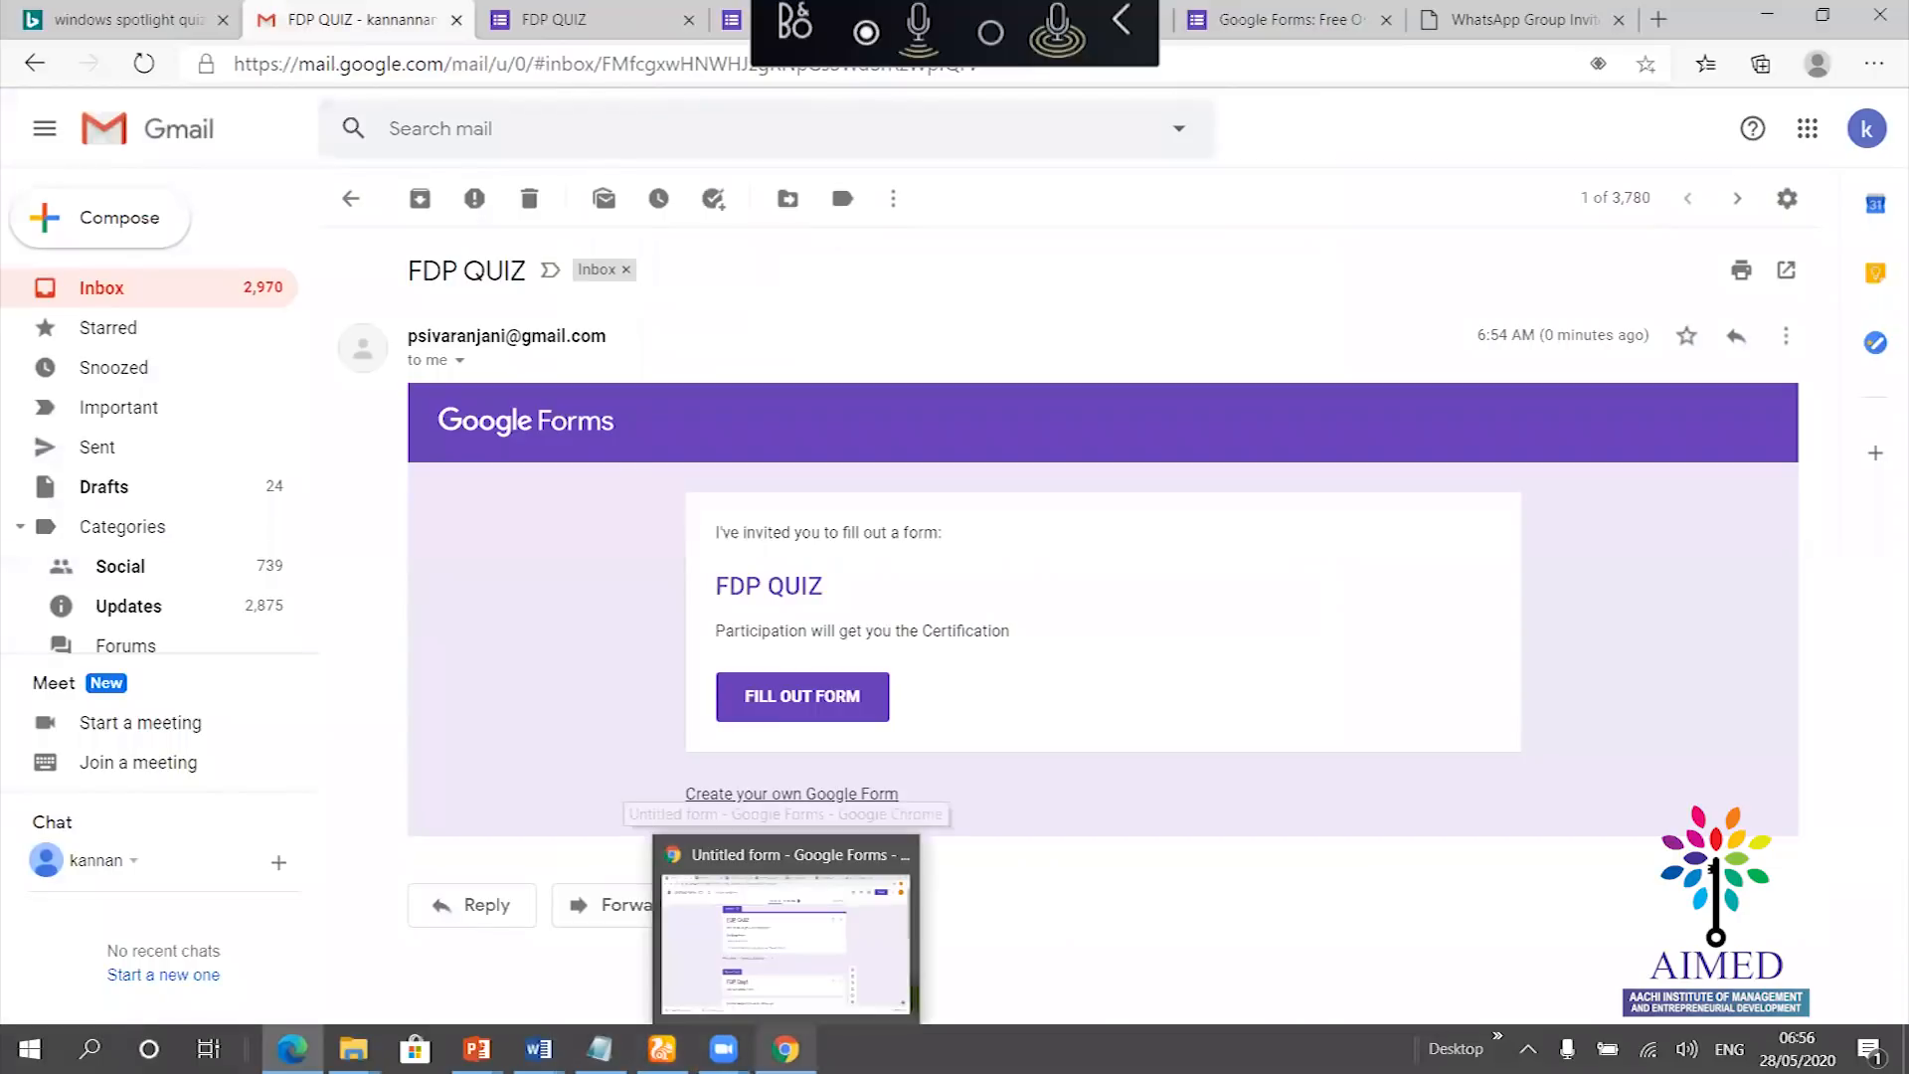
{"action": "left_click", "coordinate": [785, 924]}
{"action": "left_click", "coordinate": [270, 10]}
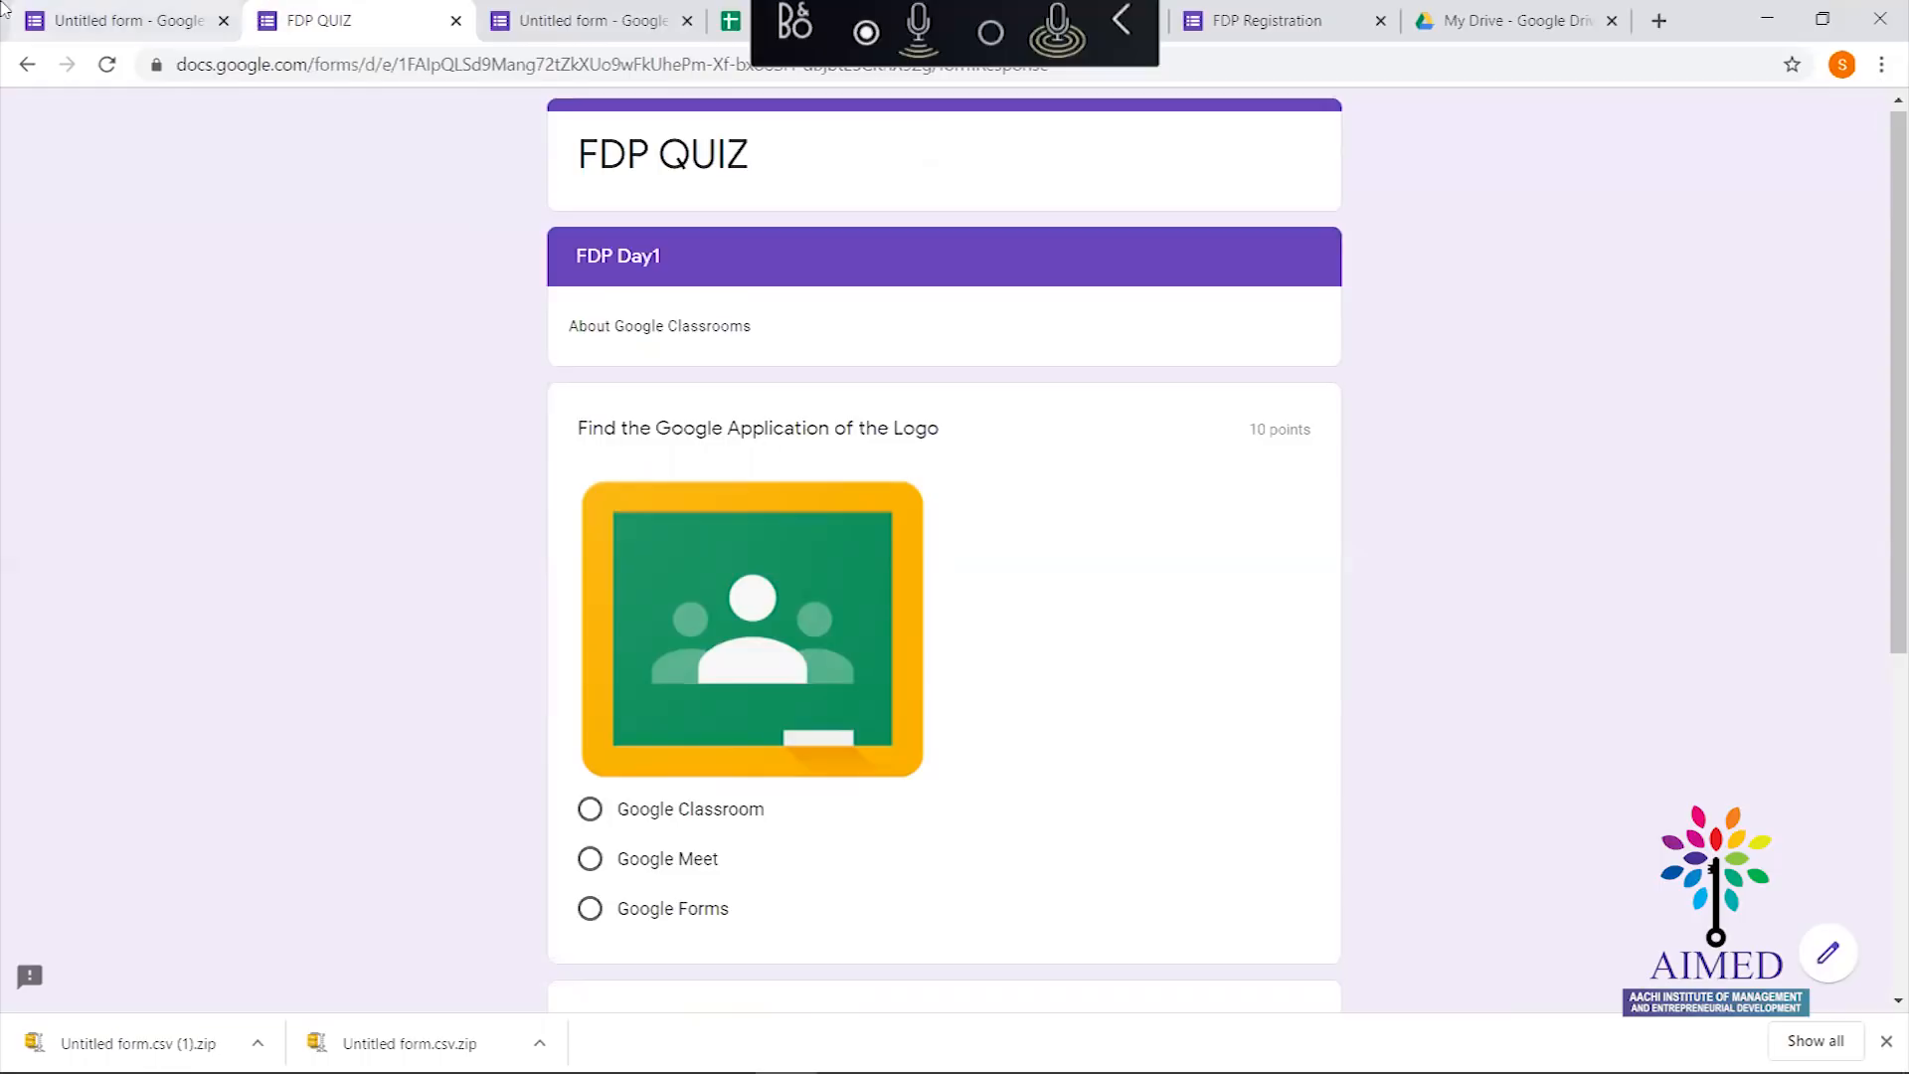
{"action": "left_click", "coordinate": [165, 26]}
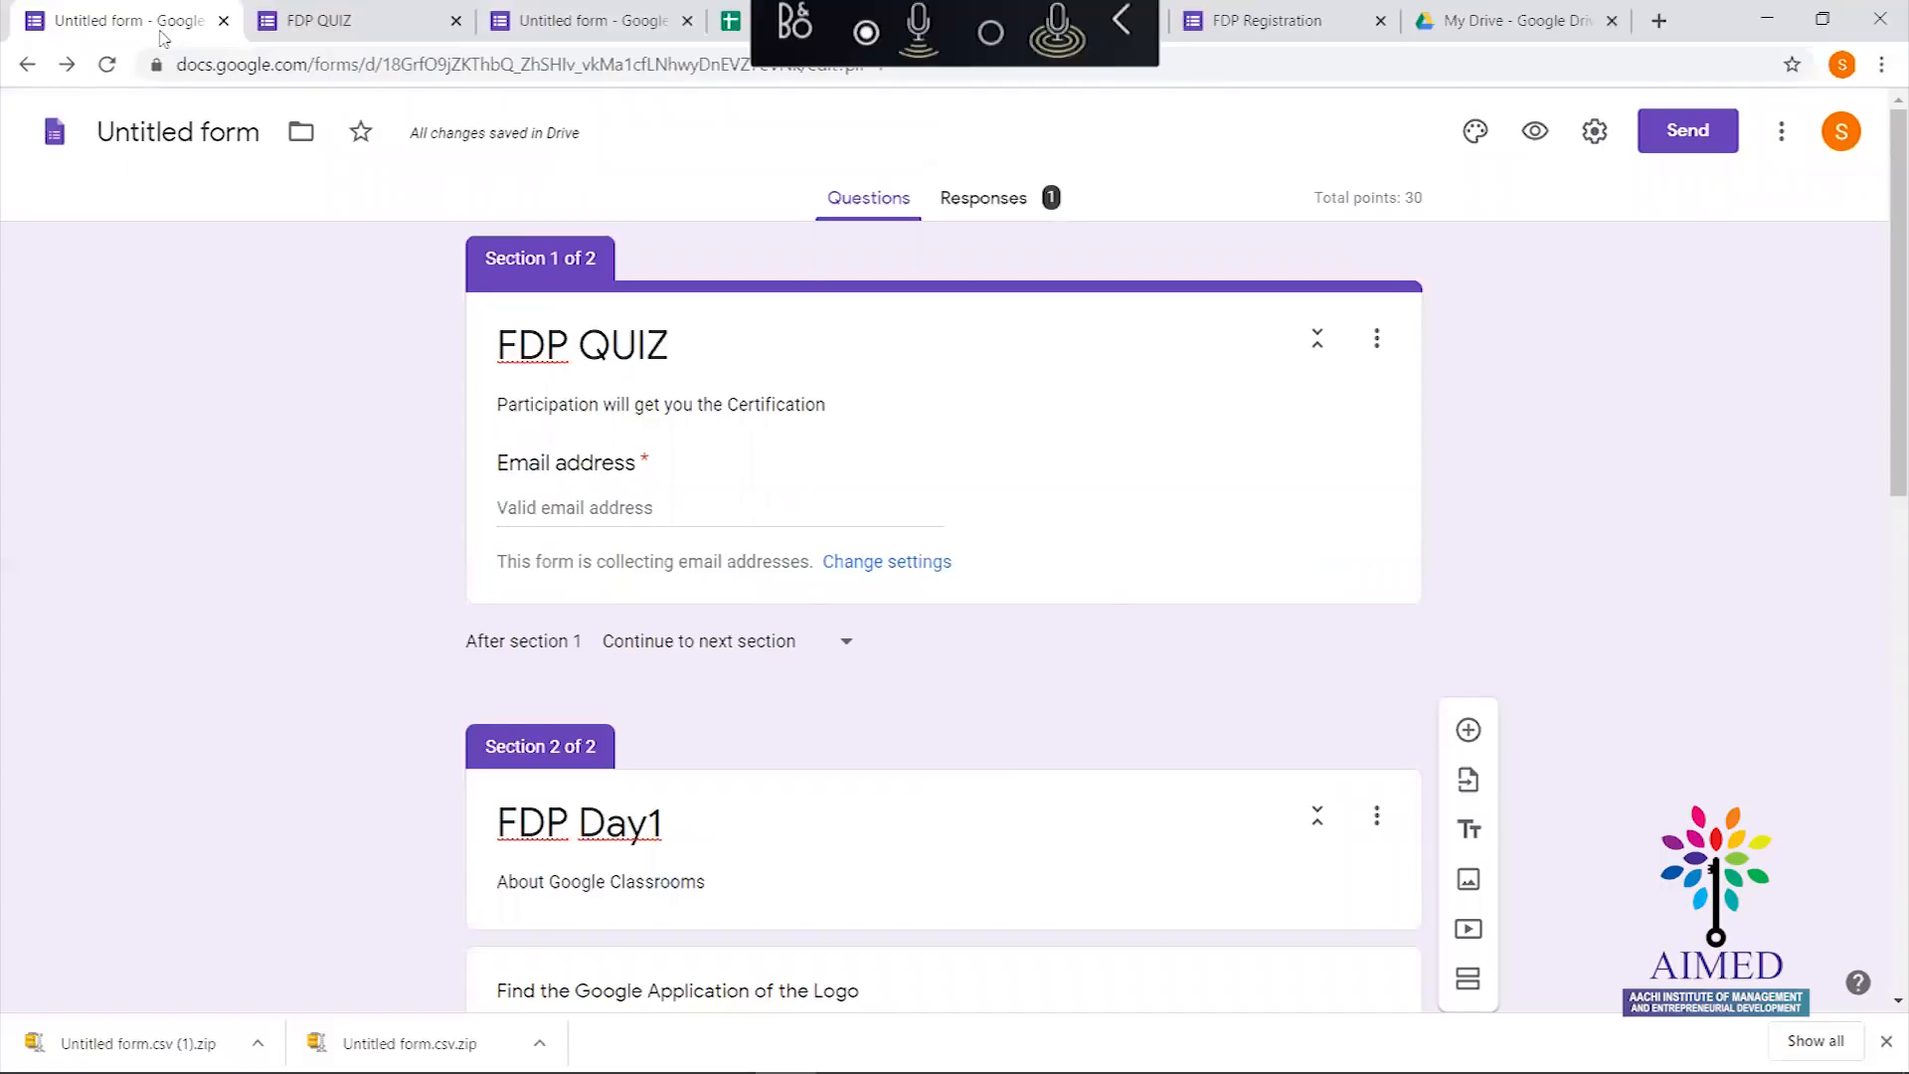
{"action": "key", "text": "alt+Tab"}
{"action": "key", "text": "alt+Tab"}
{"action": "key", "text": "alt+Tab"}
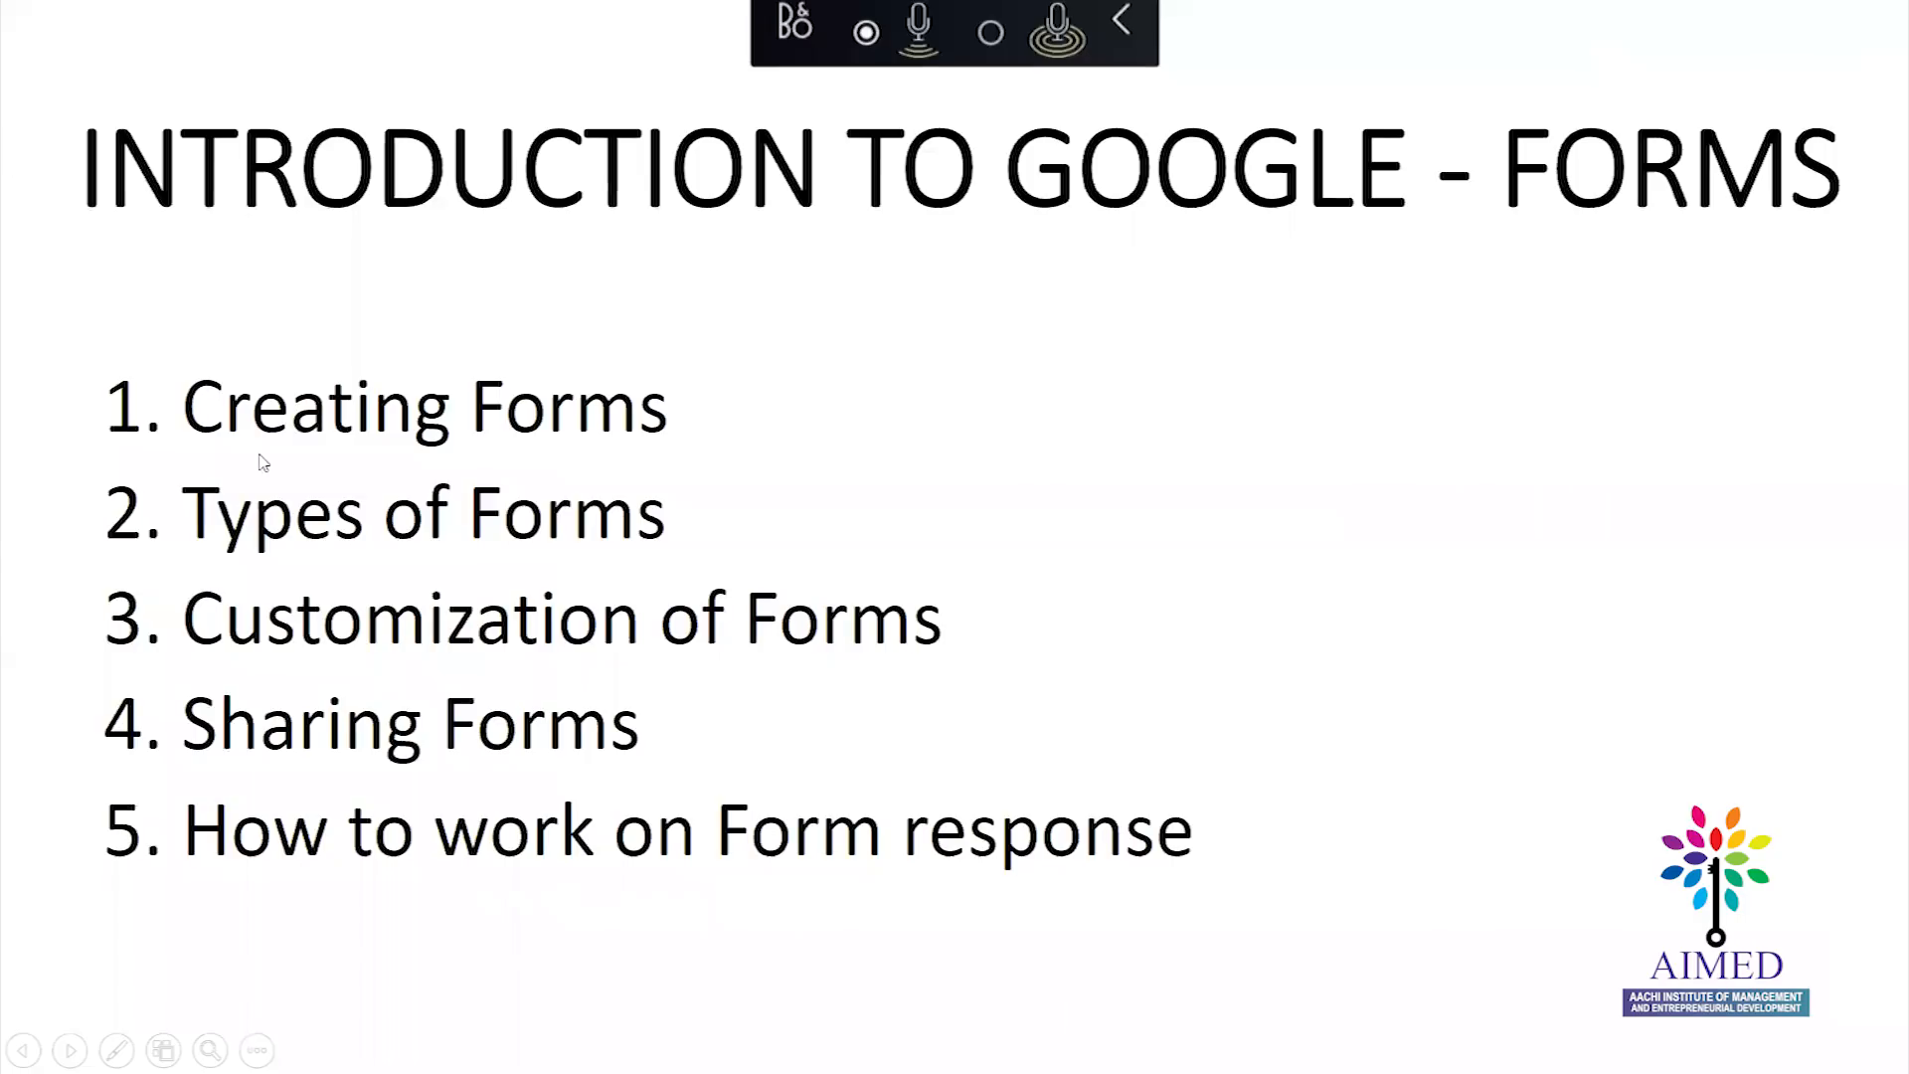